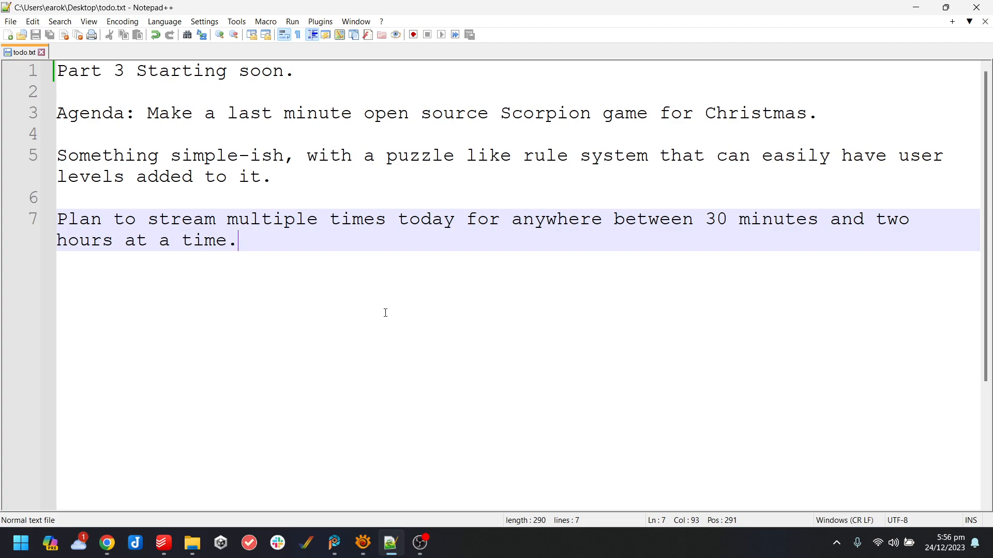
- Switch to Scorpion Editor with the scorpion-xmas-game project and delete the anim_moon animation
{"action": "key", "text": "super+d"}
{"action": "double_click", "coordinate": [32, 415]}
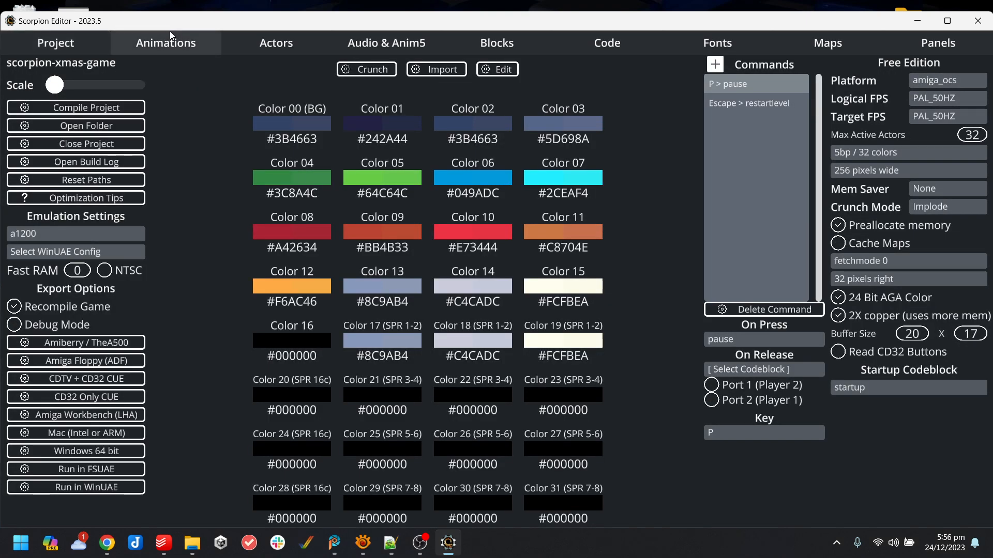
{"action": "left_click", "coordinate": [171, 37]}
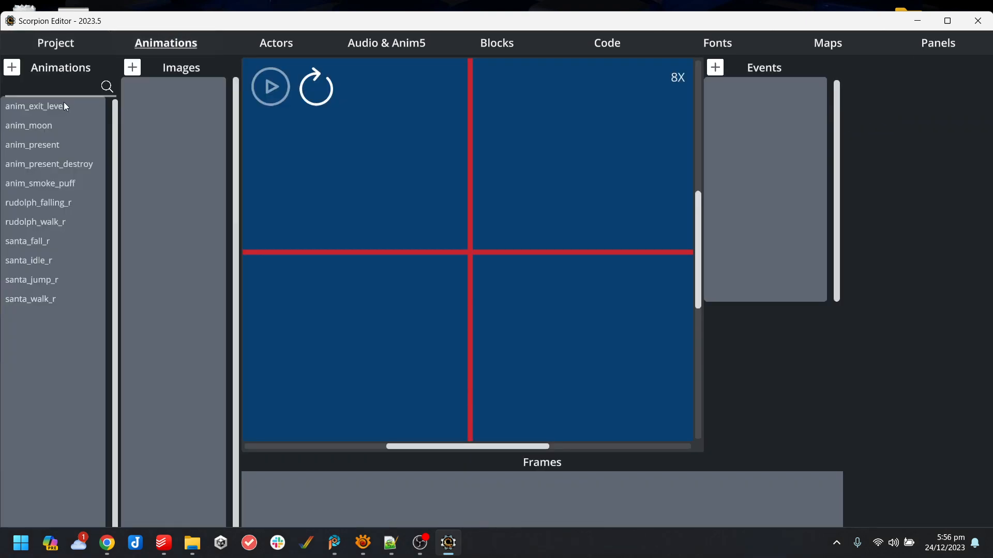
{"action": "left_click", "coordinate": [54, 129]}
{"action": "left_click", "coordinate": [880, 96]}
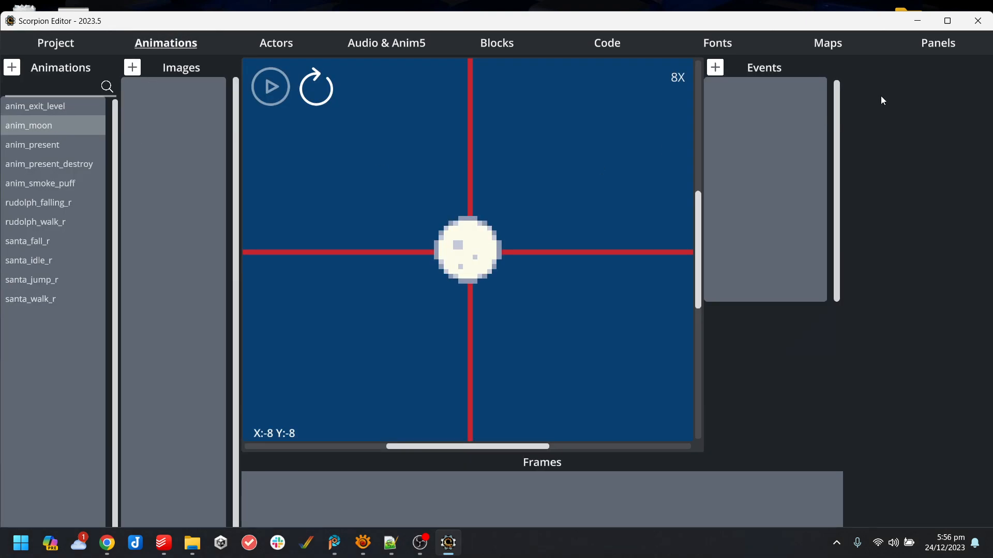
{"action": "left_click", "coordinate": [726, 337]}
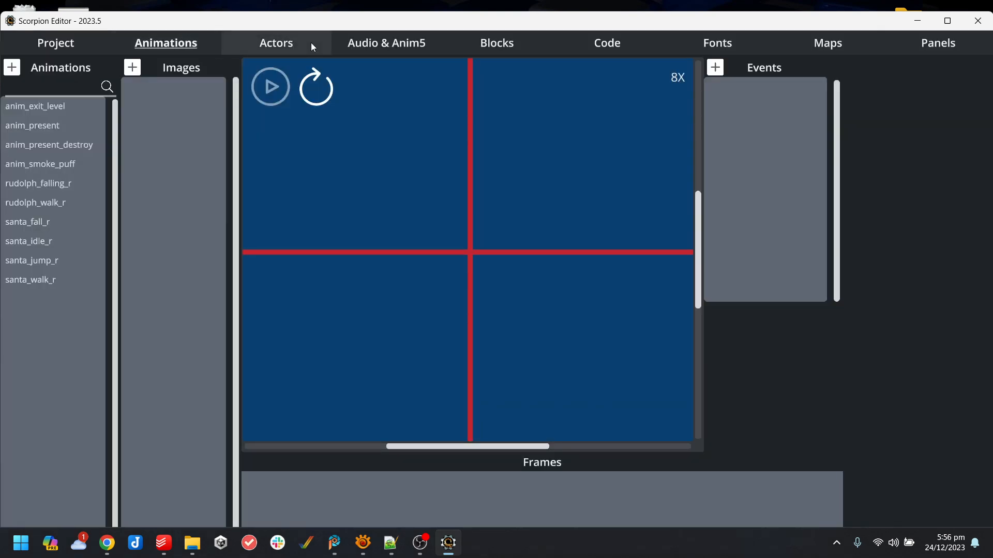
- Delete the moon actor from the project
{"action": "left_click", "coordinate": [312, 46]}
{"action": "left_click", "coordinate": [55, 132]}
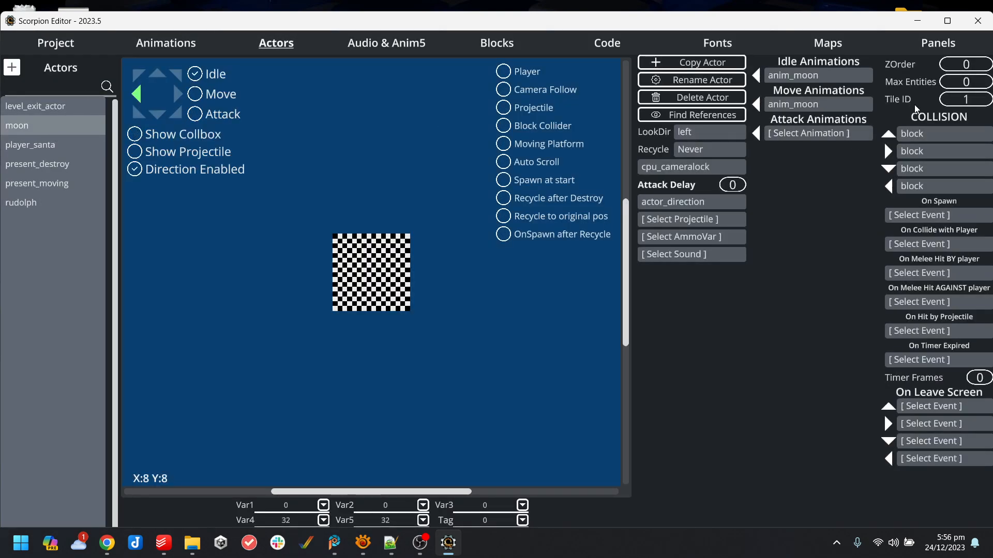
{"action": "left_click", "coordinate": [706, 97]}
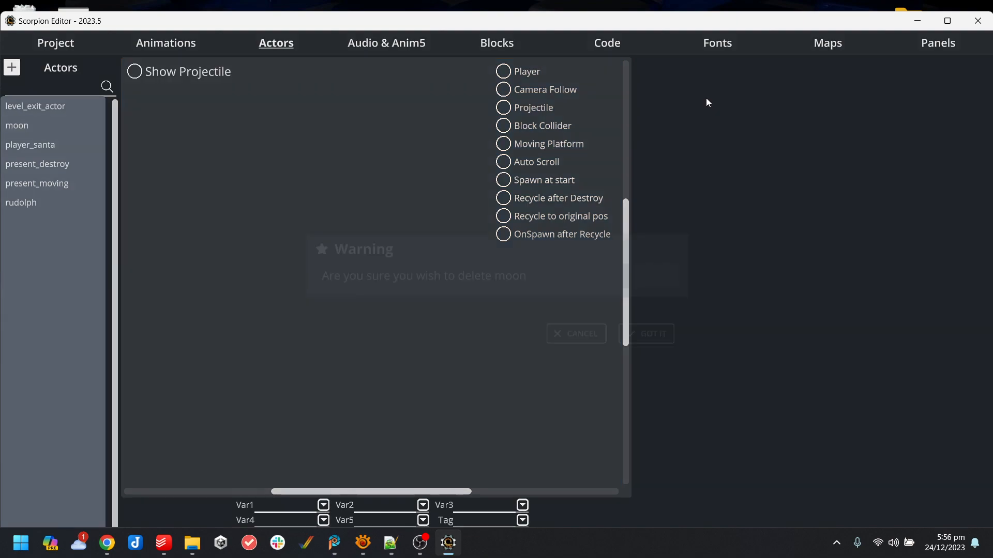
{"action": "left_click", "coordinate": [721, 343]}
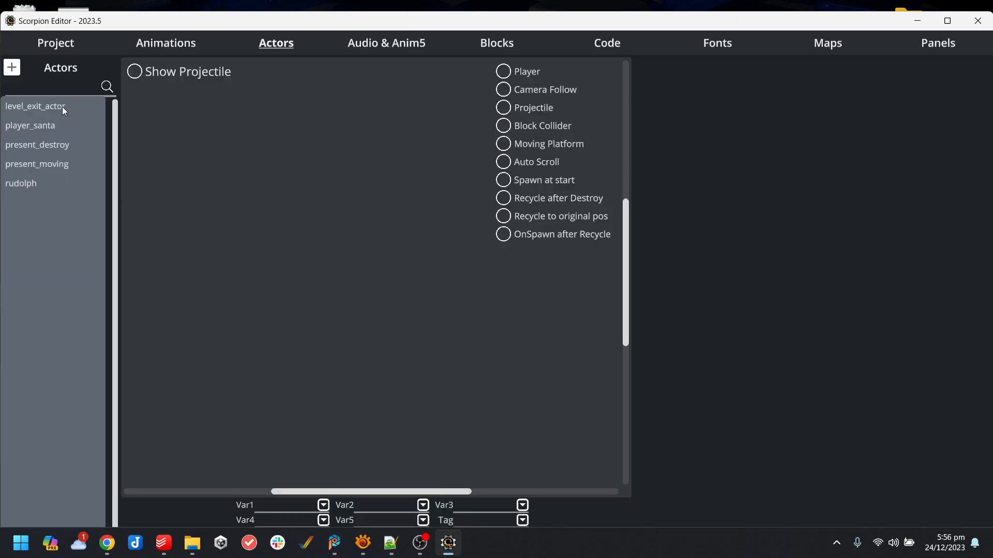
- Review the player_santa actor's settings and the project's colour palette
{"action": "left_click", "coordinate": [60, 126]}
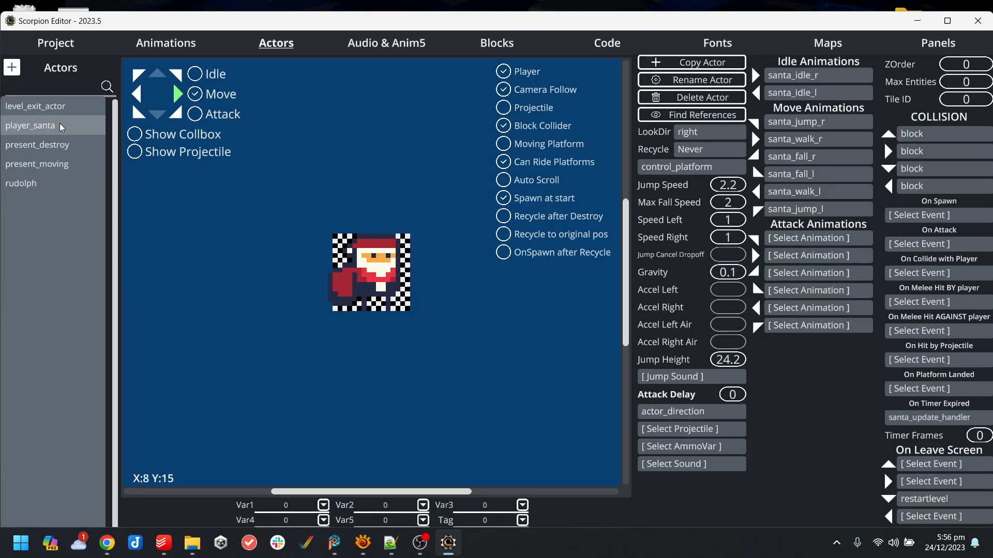
{"action": "left_click", "coordinate": [54, 49]}
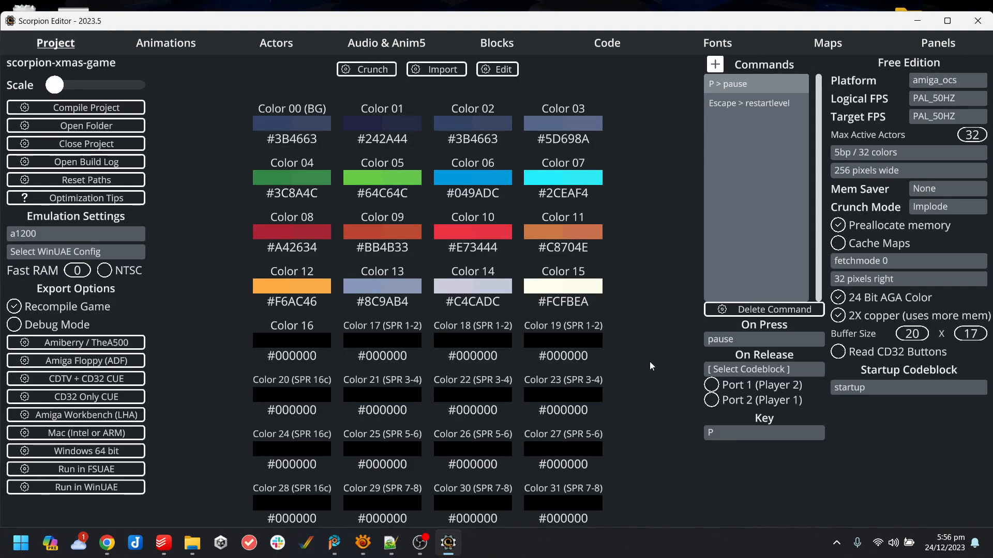
- Remove the command that spawns the moon from the restartlevel code block
{"action": "left_click", "coordinate": [587, 48]}
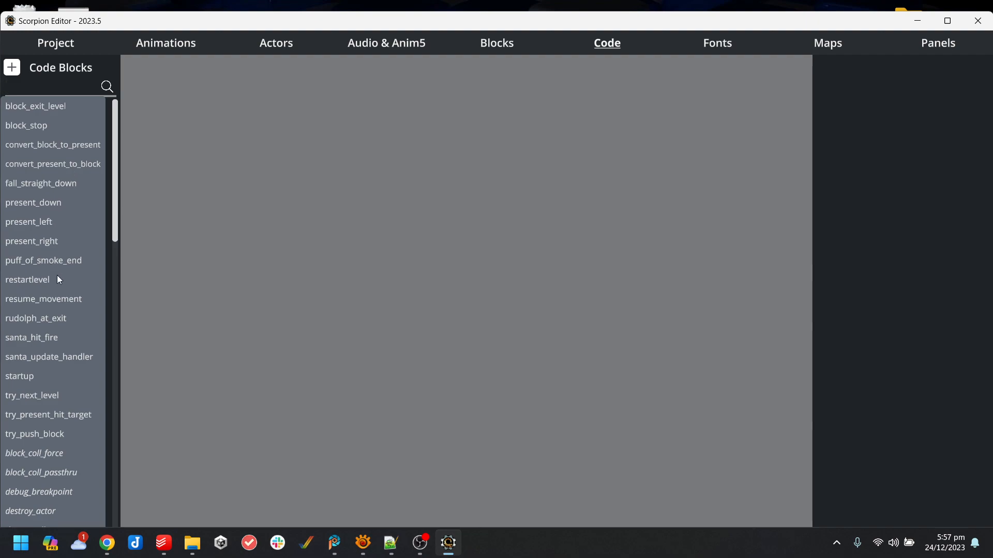
{"action": "left_click", "coordinate": [51, 401]}
{"action": "left_click", "coordinate": [46, 381]}
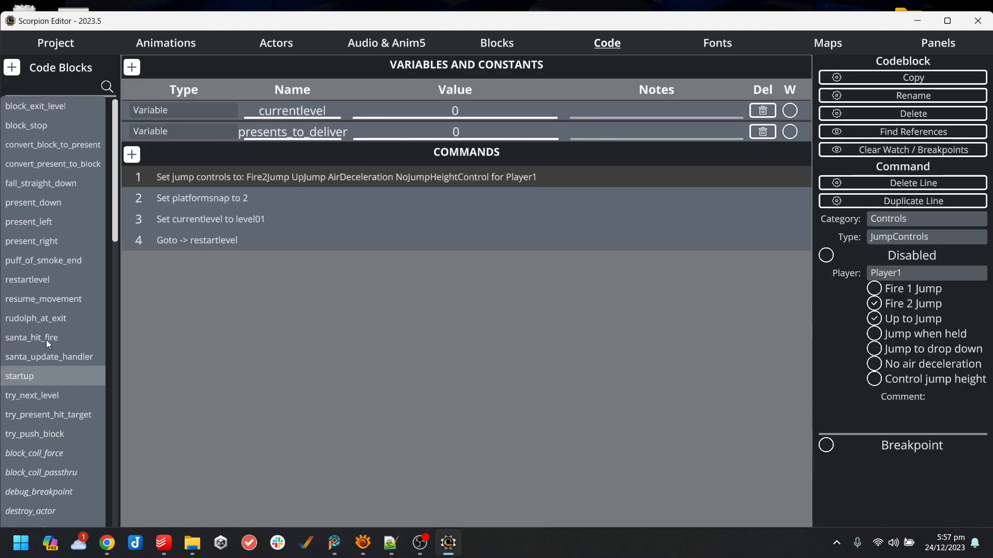
{"action": "left_click", "coordinate": [38, 278]}
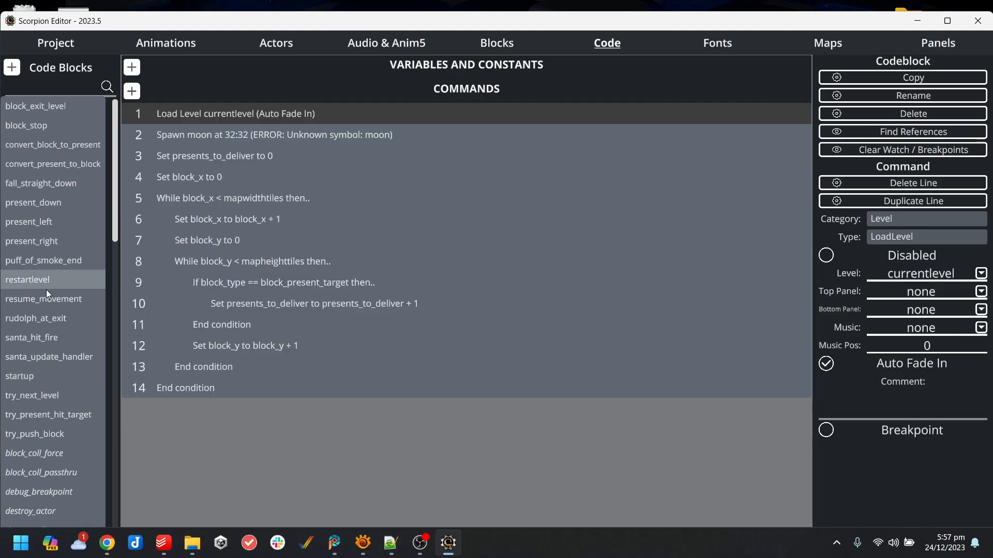
{"action": "left_click", "coordinate": [321, 137]}
{"action": "key", "text": "Delete"}
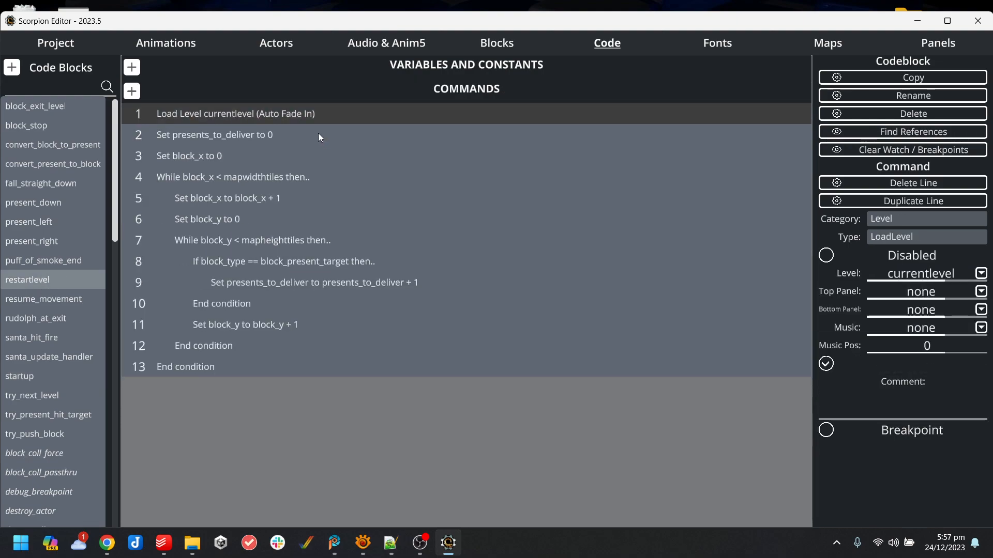
{"action": "left_click", "coordinate": [298, 130]}
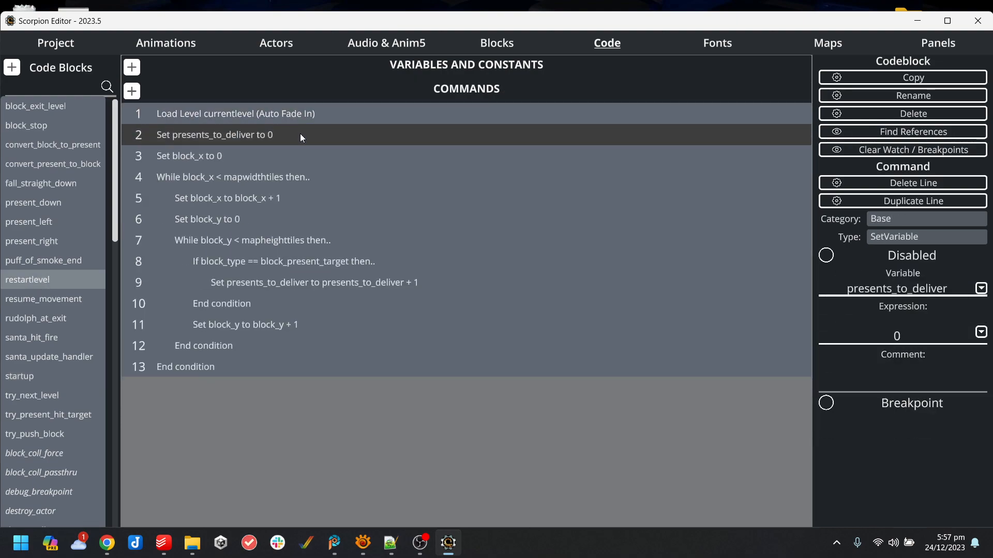
- Switch to File Explorer, close the megadrive window and open the scorpion-xmas-game folder on the Desktop
{"action": "left_click", "coordinate": [192, 543]}
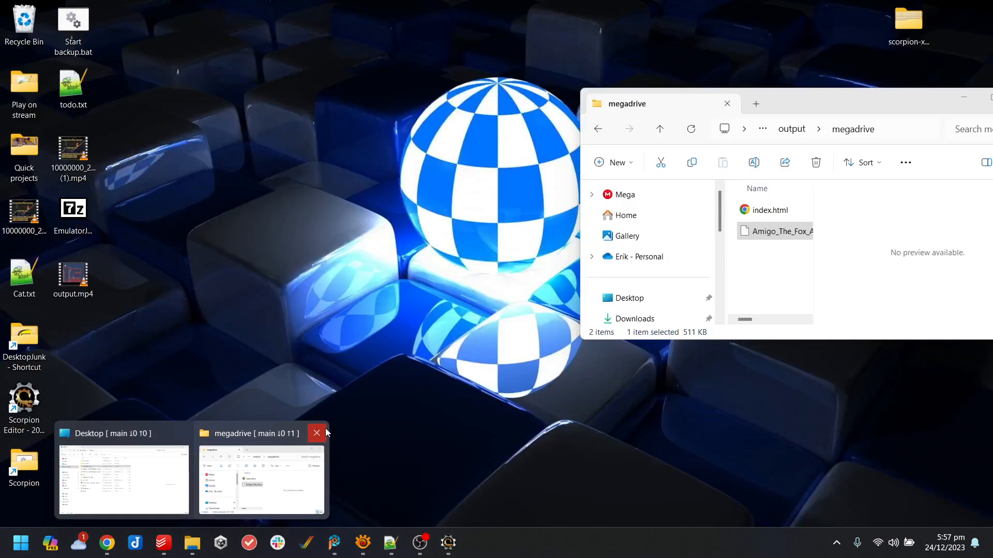
{"action": "left_click", "coordinate": [318, 432]}
{"action": "left_click", "coordinate": [196, 491]}
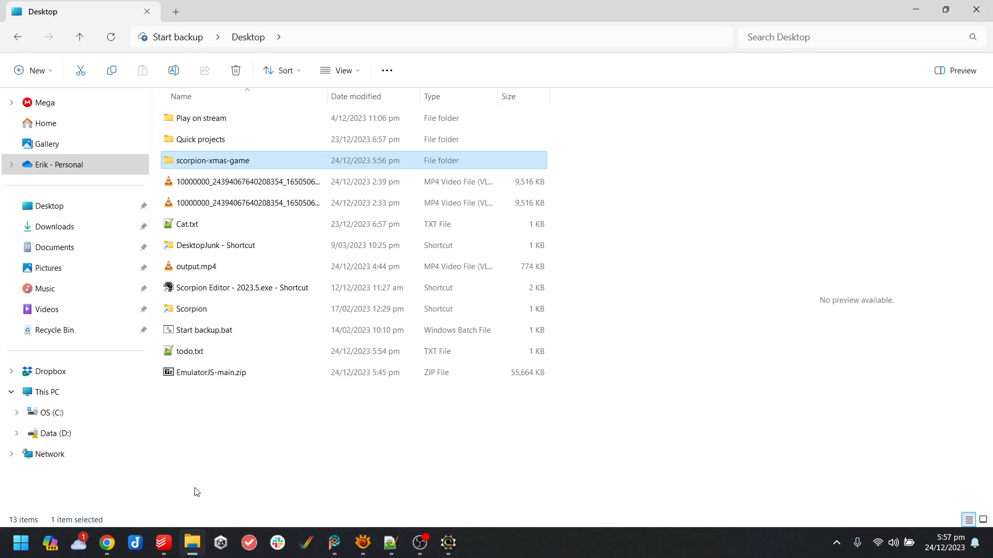
{"action": "double_click", "coordinate": [236, 164]}
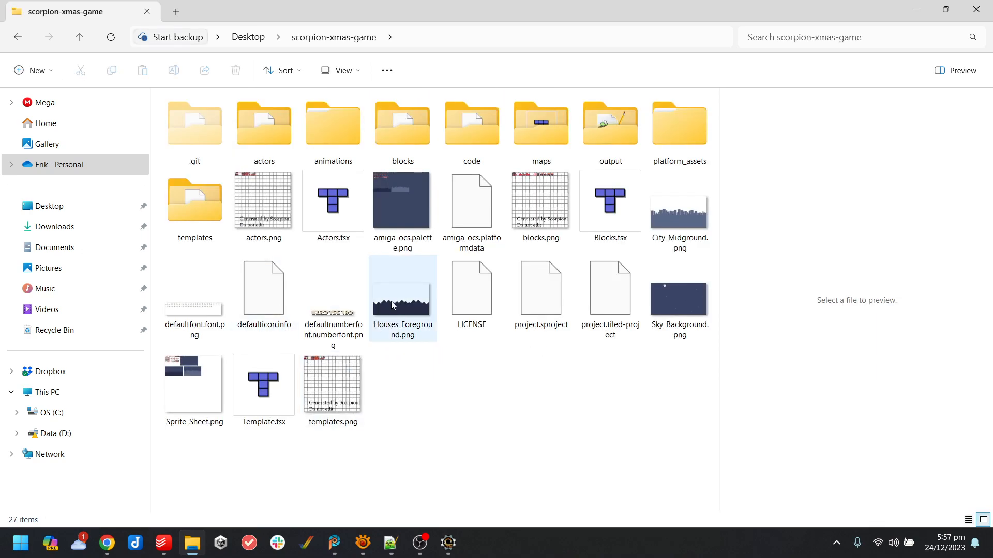
{"action": "double_click", "coordinate": [413, 120]}
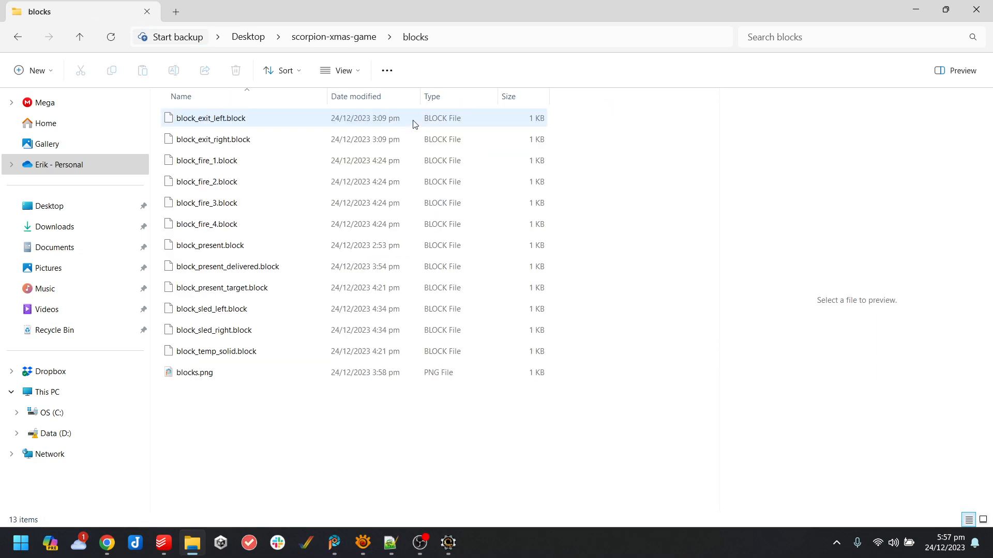
{"action": "left_click", "coordinate": [345, 34]}
{"action": "key", "text": "Escape"}
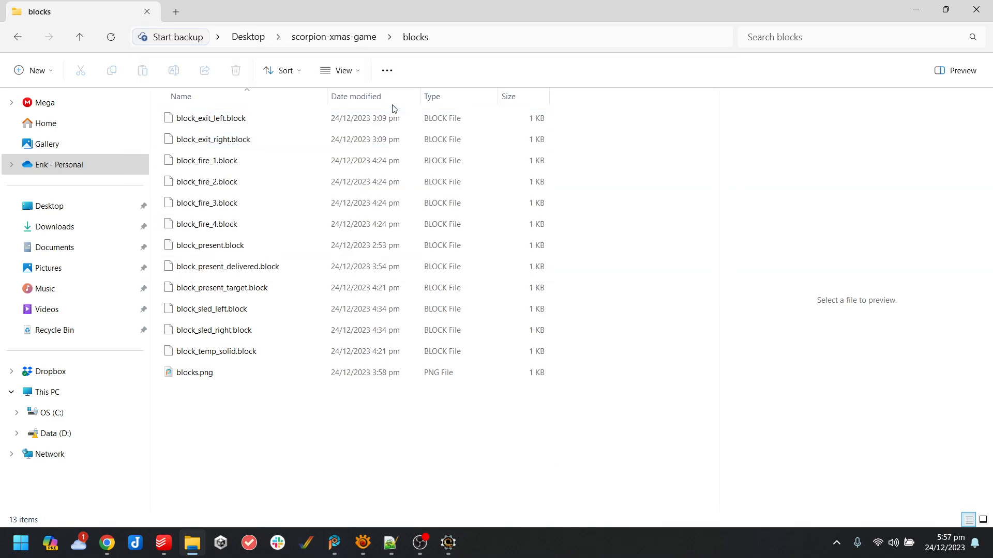
{"action": "left_click", "coordinate": [339, 37]}
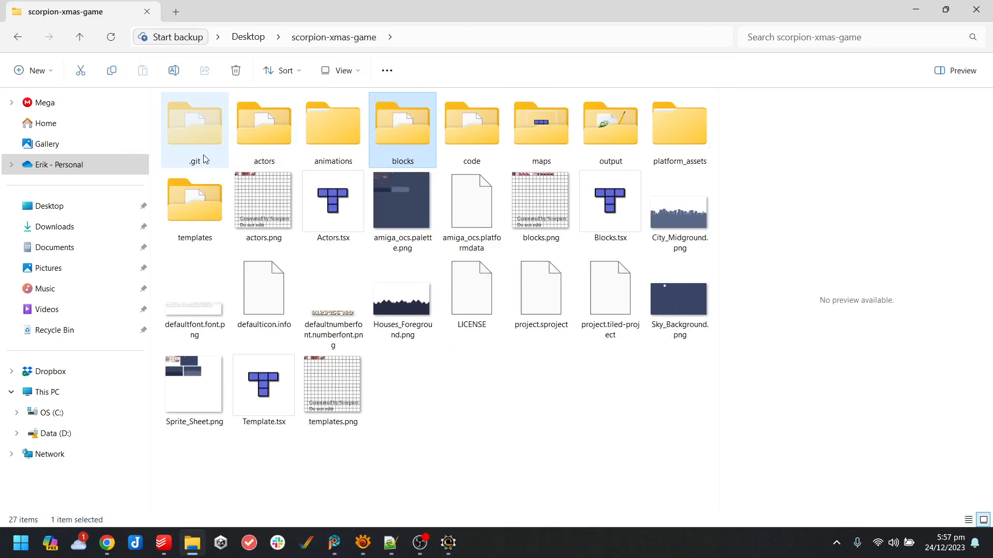
- Open tileset.png from the project's maps folder in PaintShop Pro
{"action": "left_click", "coordinate": [541, 138]}
{"action": "double_click", "coordinate": [541, 137]}
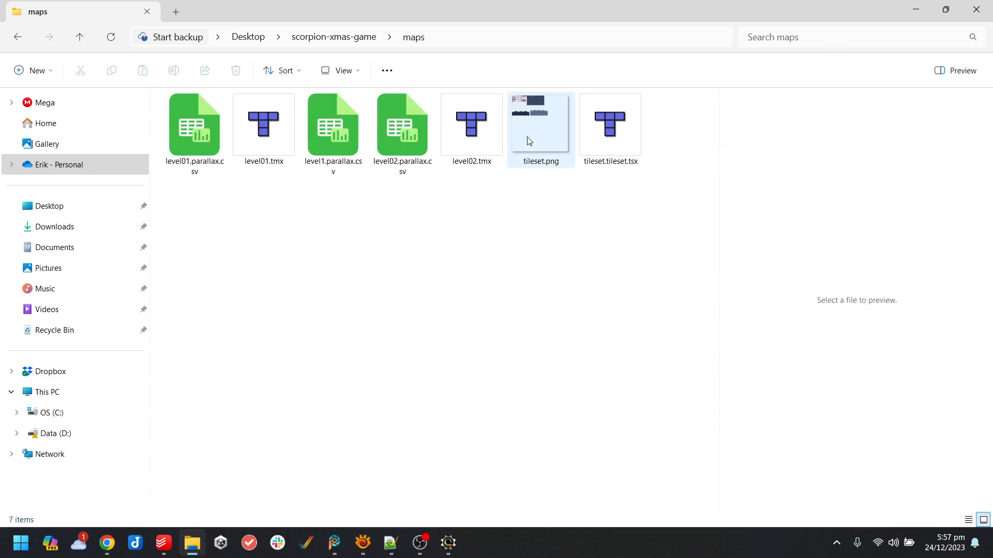
{"action": "left_click", "coordinate": [527, 136]}
{"action": "double_click", "coordinate": [521, 136]}
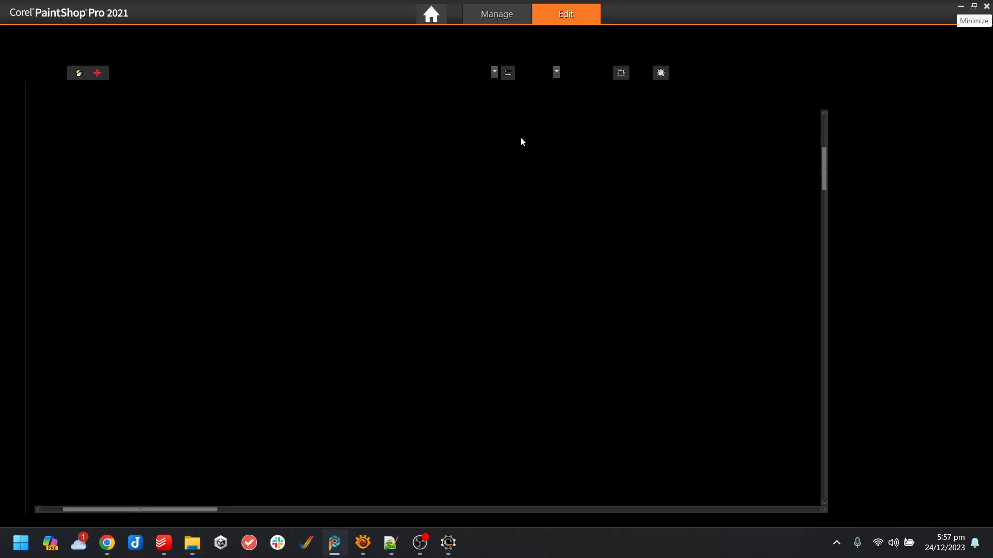
- Close all images open in PaintShop Pro
{"action": "right_click", "coordinate": [120, 90]}
{"action": "left_click", "coordinate": [197, 151]}
{"action": "left_click", "coordinate": [465, 326]}
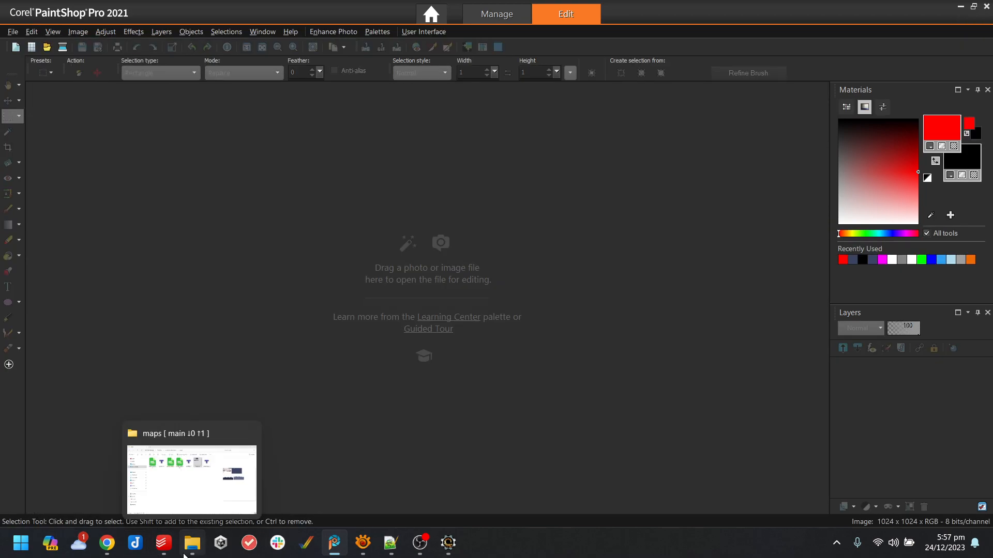
- Reopen tileset.png from the maps folder in File Explorer and hide the grid over the image
{"action": "left_click", "coordinate": [184, 554]}
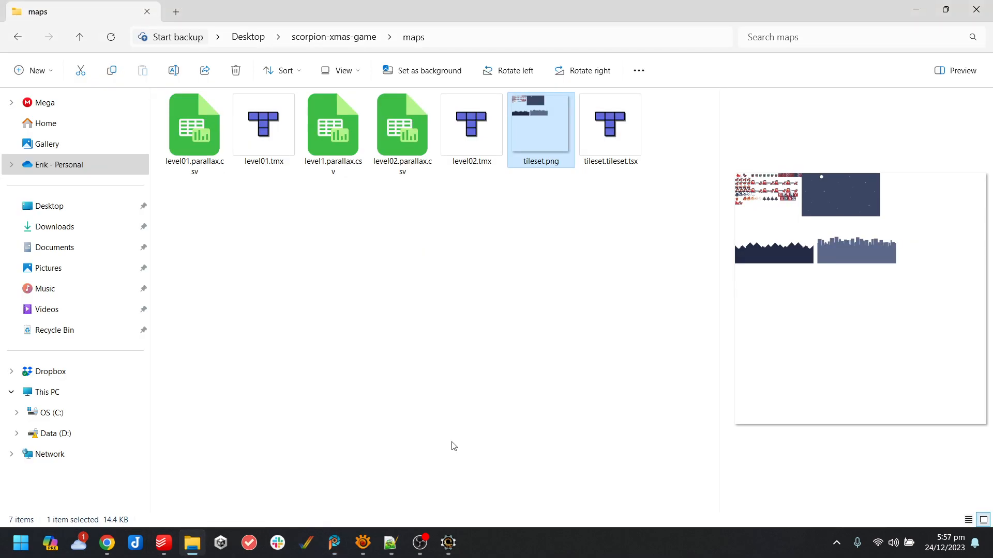
{"action": "double_click", "coordinate": [544, 115]}
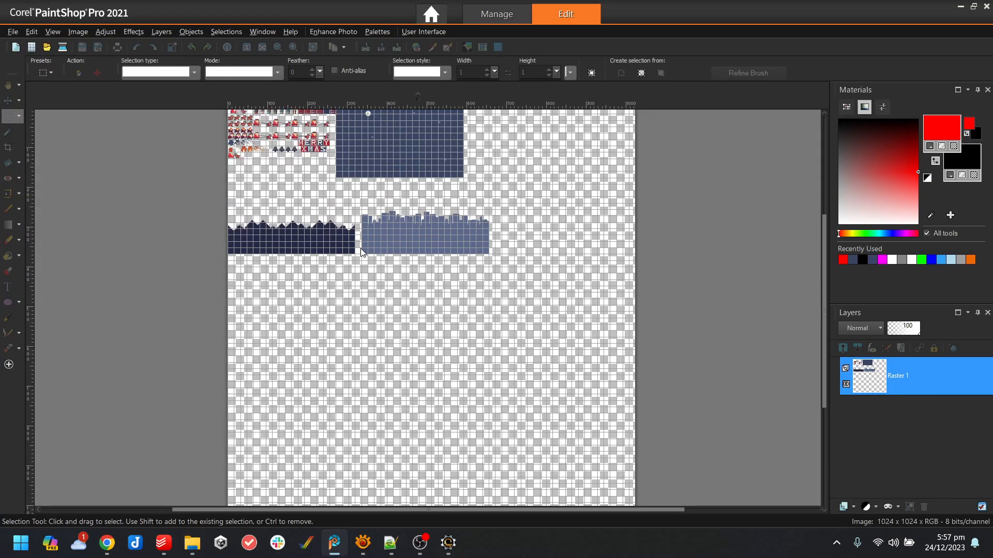
{"action": "left_click", "coordinate": [52, 31]}
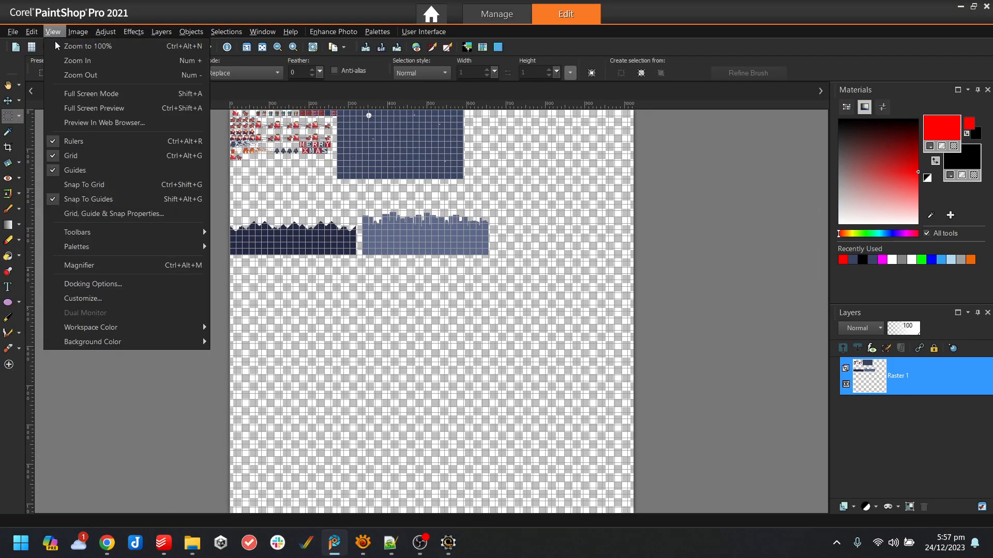
{"action": "left_click", "coordinate": [110, 156]}
{"action": "mouse_move", "coordinate": [448, 544]}
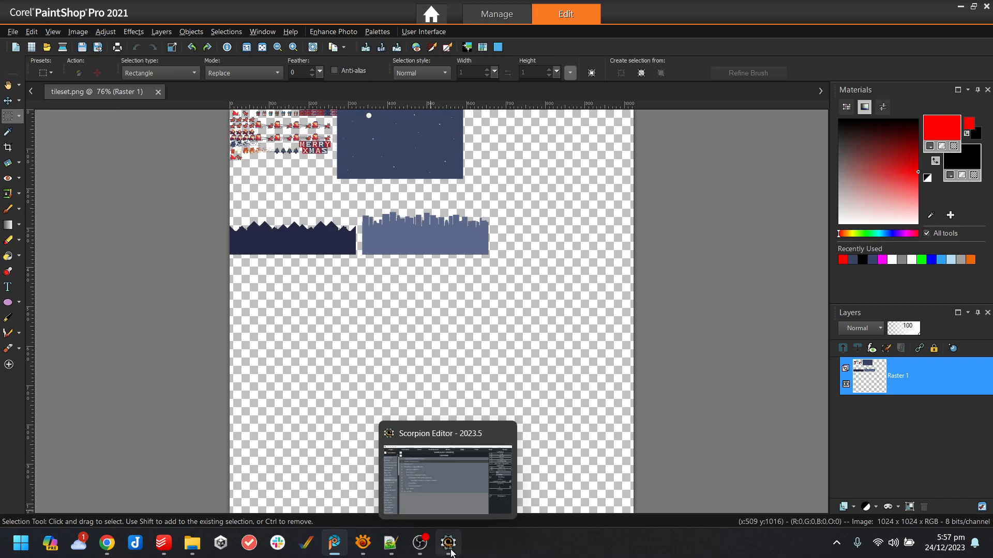
{"action": "scroll", "coordinate": [600, 257], "scroll_direction": "up", "scroll_amount": 3}
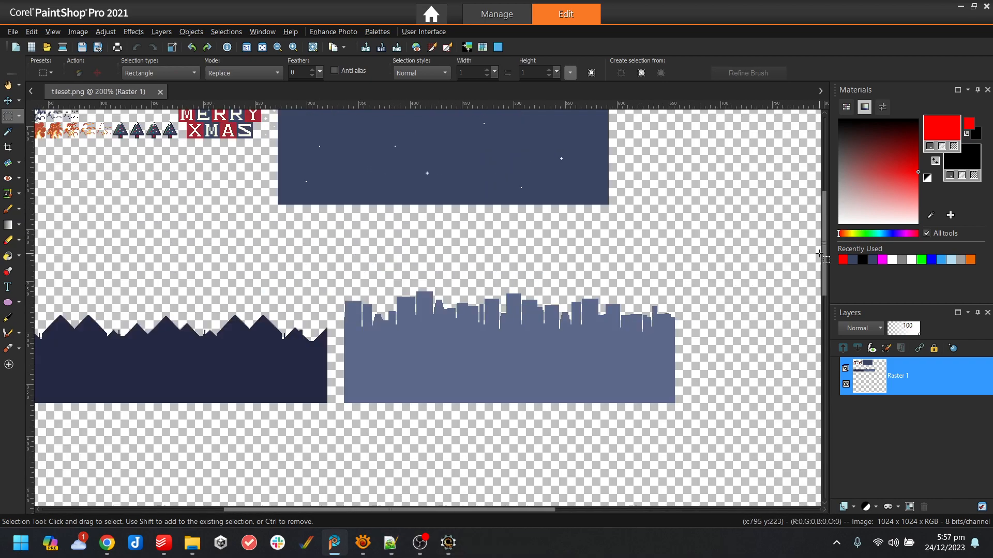
{"action": "left_click_drag", "start_coordinate": [824, 255], "coordinate": [817, 173]}
{"action": "scroll", "coordinate": [310, 420], "scroll_direction": "up", "scroll_amount": 2}
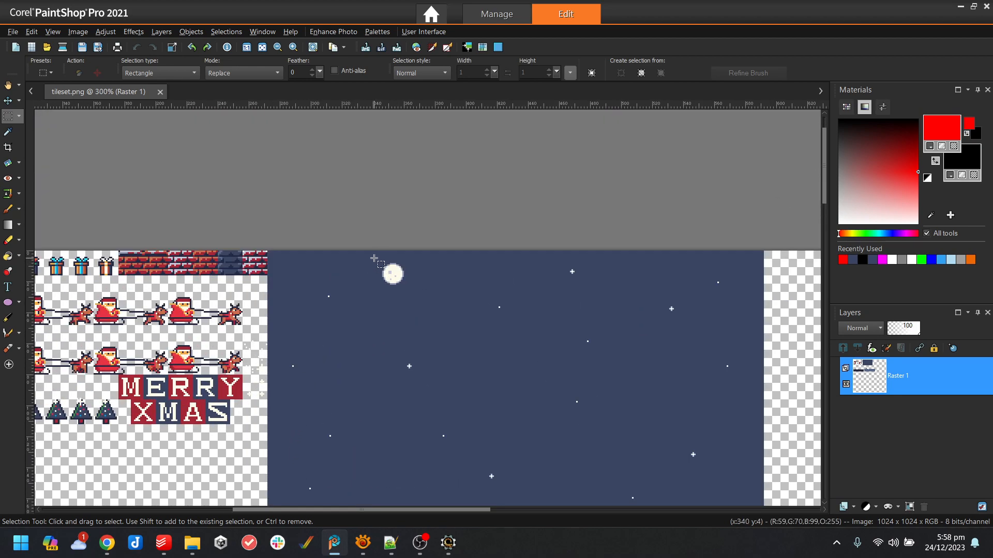
{"action": "left_click", "coordinate": [14, 33]}
{"action": "left_click", "coordinate": [28, 47]}
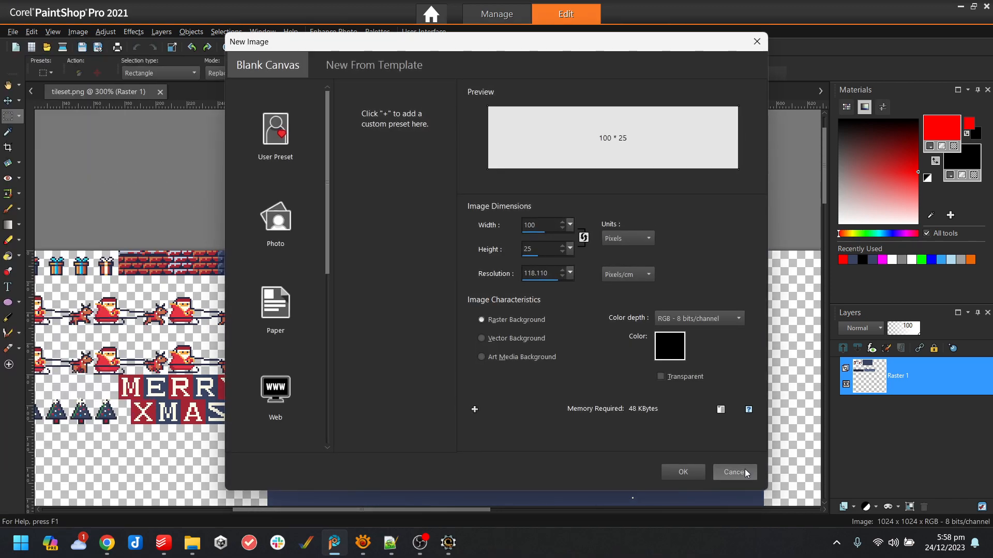
{"action": "left_click", "coordinate": [734, 473]}
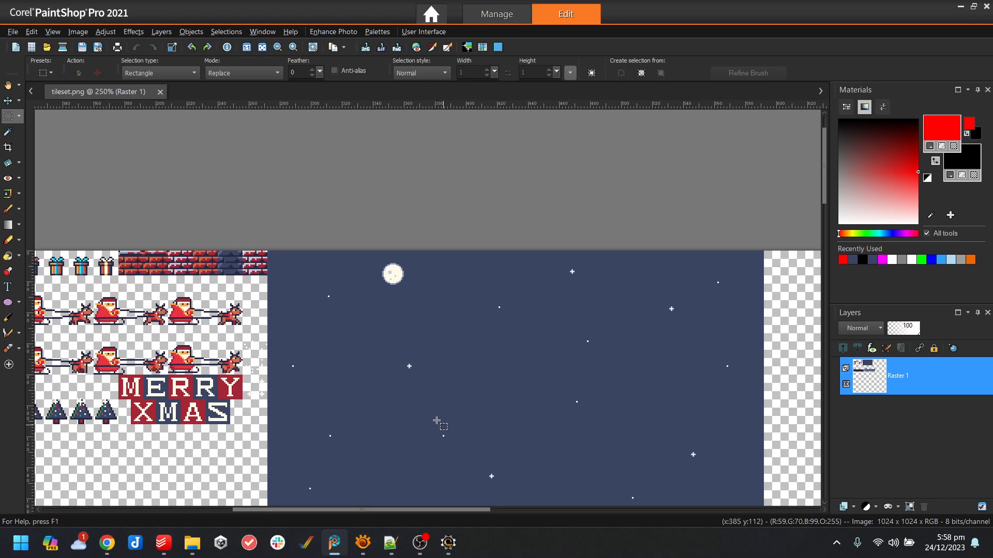
- Create a new blank raster image 32 pixels wide and 224 pixels high
{"action": "scroll", "coordinate": [435, 417], "scroll_direction": "down", "scroll_amount": 2}
{"action": "scroll", "coordinate": [435, 417], "scroll_direction": "down", "scroll_amount": 2}
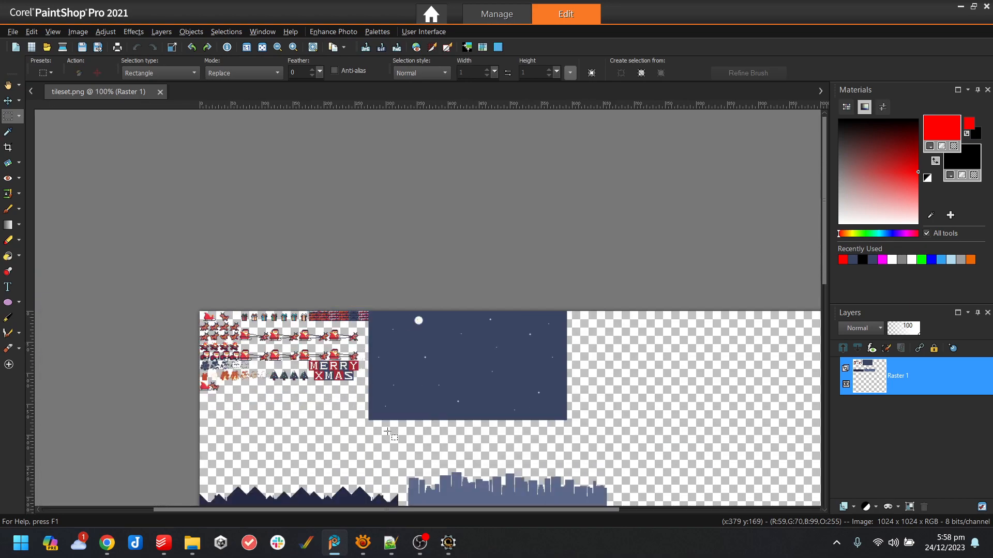
{"action": "scroll", "coordinate": [435, 417], "scroll_direction": "down", "scroll_amount": 2}
{"action": "scroll", "coordinate": [432, 320], "scroll_direction": "up", "scroll_amount": 3}
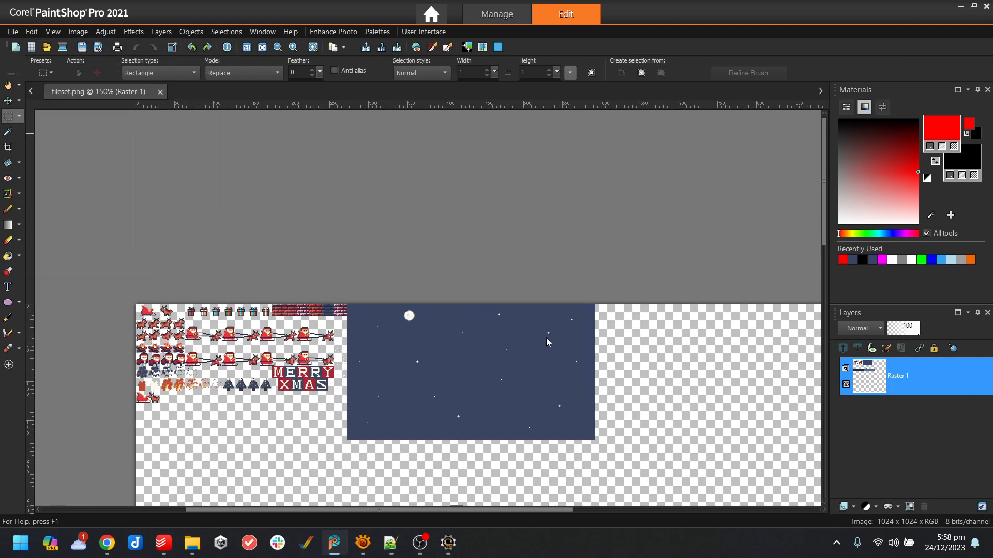
{"action": "key", "text": "ctrl+n"}
{"action": "double_click", "coordinate": [548, 221]}
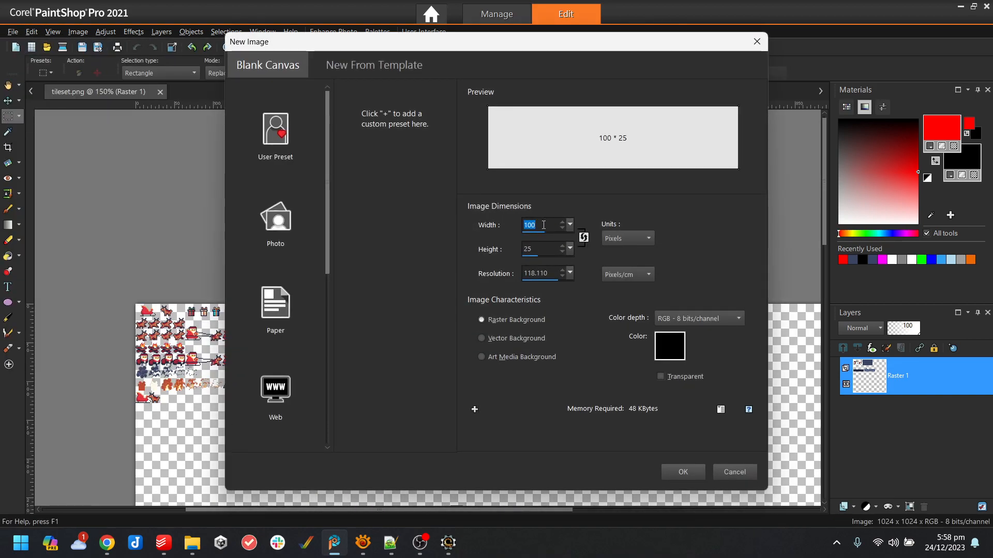
{"action": "type", "text": "32"}
{"action": "left_click", "coordinate": [543, 247]}
{"action": "key", "text": "BackSpace"}
{"action": "key", "text": "BackSpace"}
{"action": "type", "text": "224"}
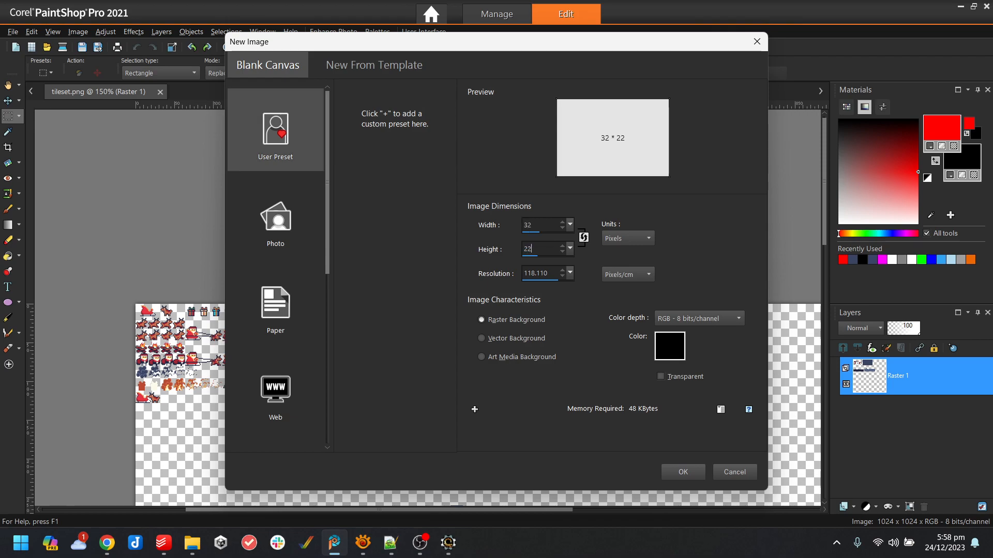
{"action": "left_click", "coordinate": [682, 472]}
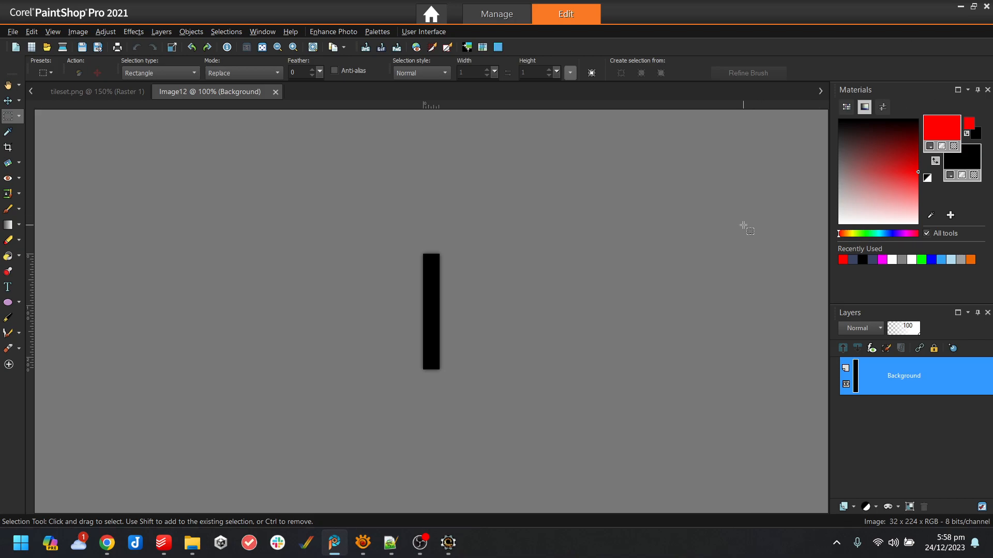
- Sample the night-sky blue from tileset.png and flood fill the new 32 x 224 image with it
{"action": "left_click", "coordinate": [83, 91]}
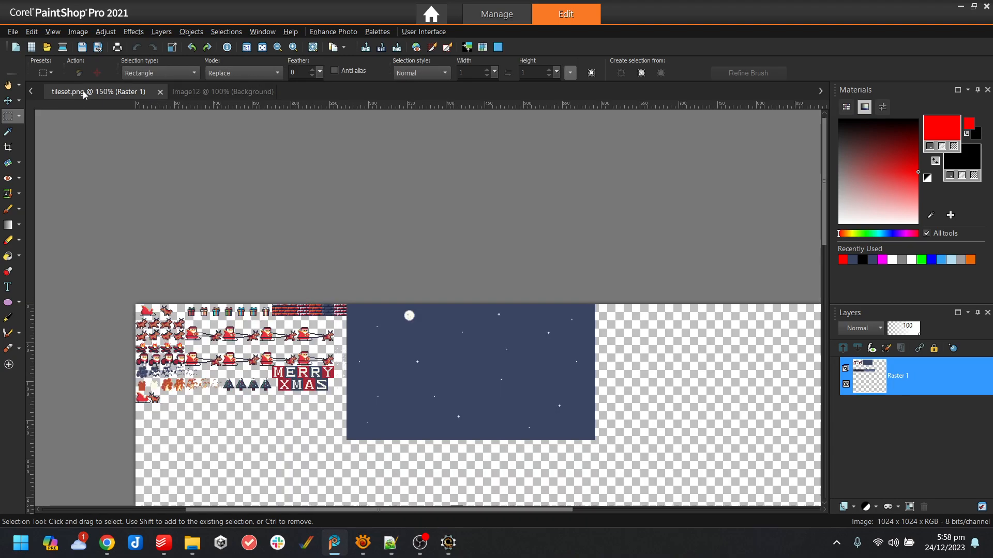
{"action": "left_click", "coordinate": [7, 131]}
{"action": "left_click", "coordinate": [480, 366]}
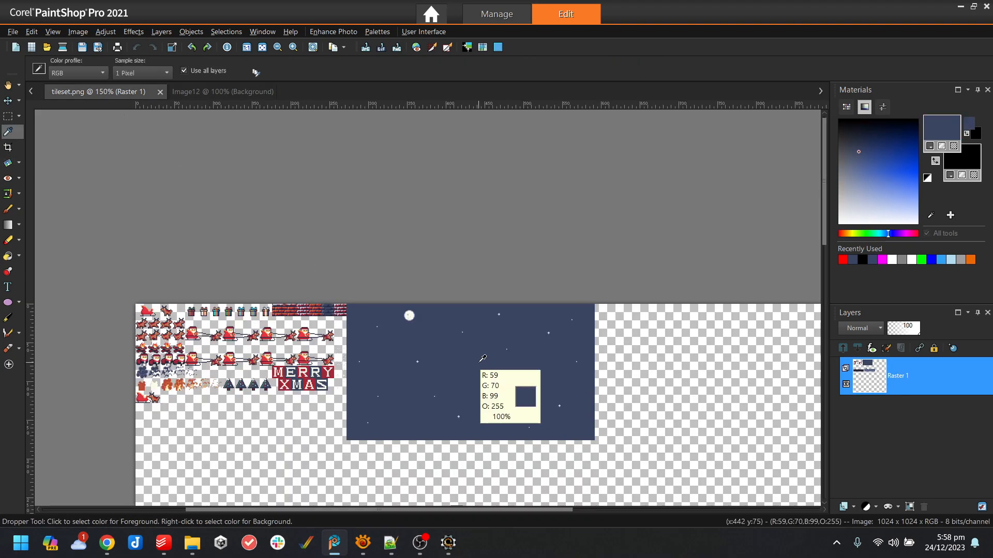
{"action": "left_click", "coordinate": [191, 97]}
{"action": "left_click", "coordinate": [8, 255]}
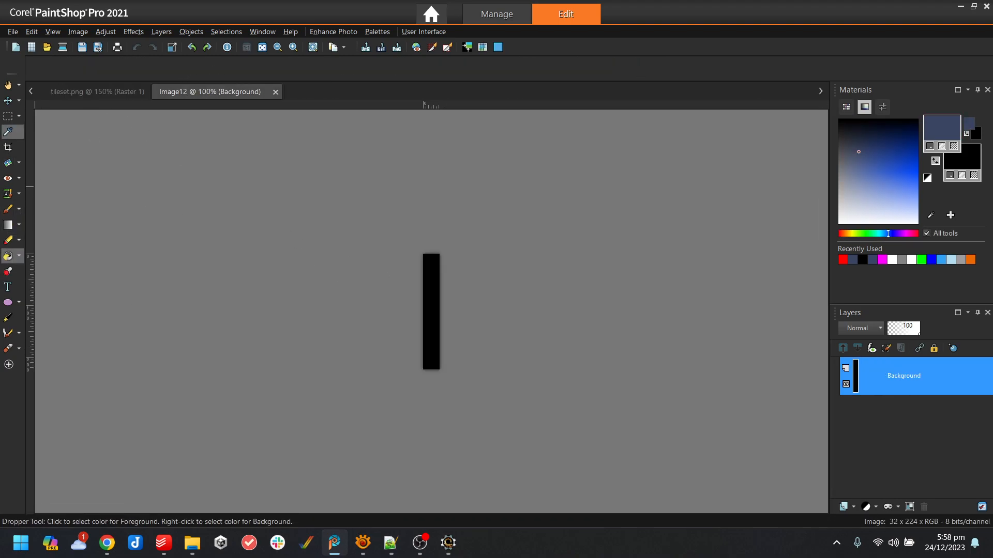
{"action": "left_click", "coordinate": [430, 291]}
- Show the grid over the blue-filled strip image
{"action": "scroll", "coordinate": [476, 254], "scroll_direction": "up", "scroll_amount": 1}
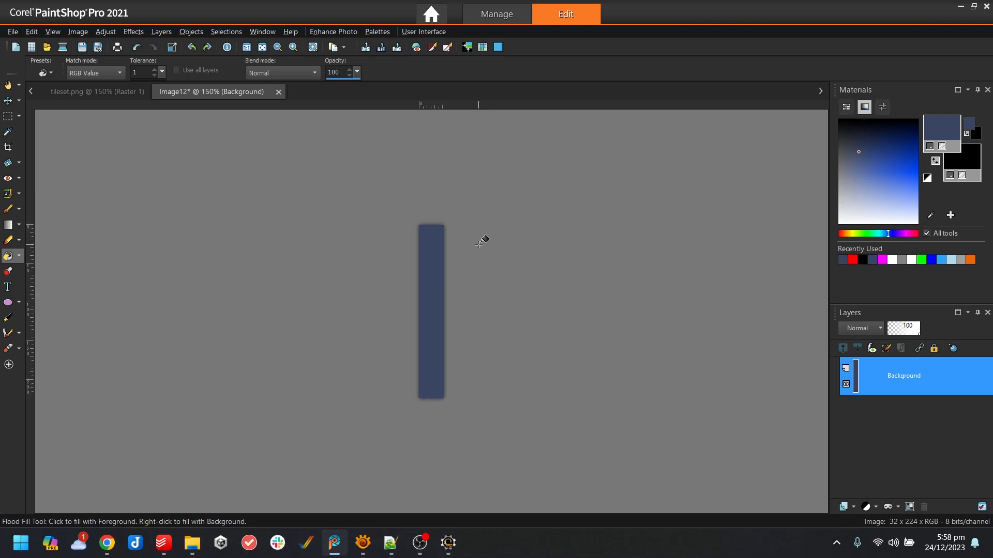
{"action": "scroll", "coordinate": [476, 229], "scroll_direction": "up", "scroll_amount": 1}
{"action": "left_click", "coordinate": [53, 31]}
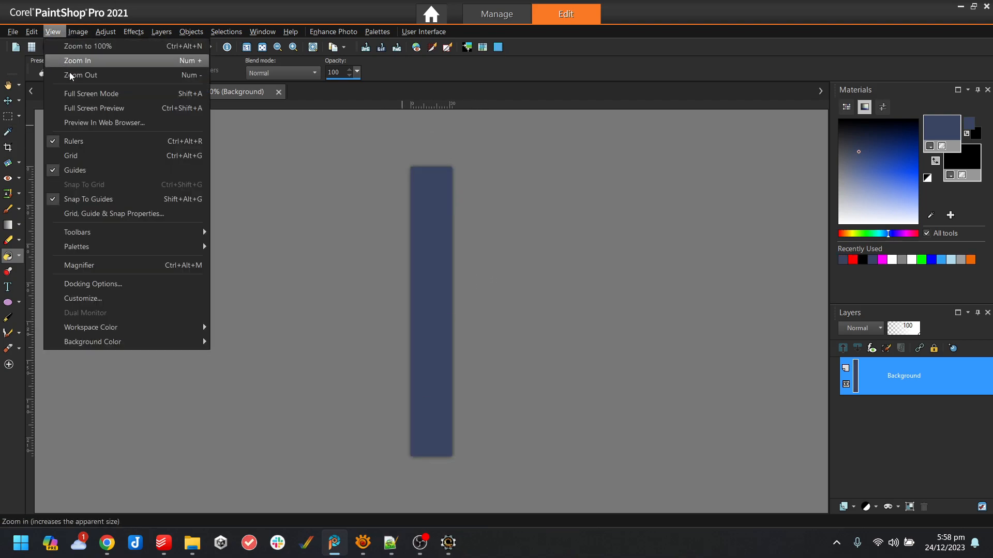
{"action": "left_click", "coordinate": [110, 155]}
{"action": "scroll", "coordinate": [357, 215], "scroll_direction": "up", "scroll_amount": 1}
- Turn on snapping to the grid for rectangular selections in tileset.png
{"action": "left_click", "coordinate": [85, 91]}
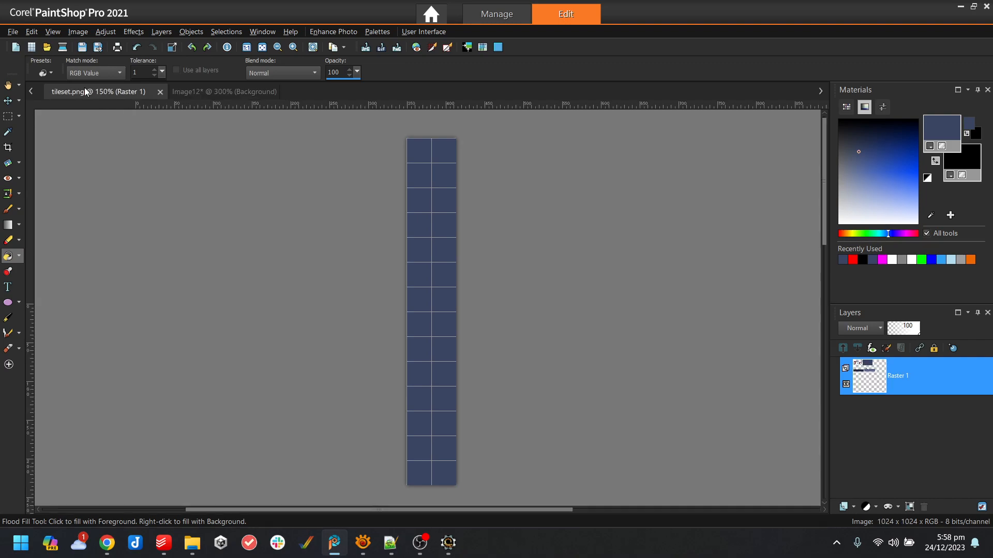
{"action": "scroll", "coordinate": [440, 326], "scroll_direction": "up", "scroll_amount": 2}
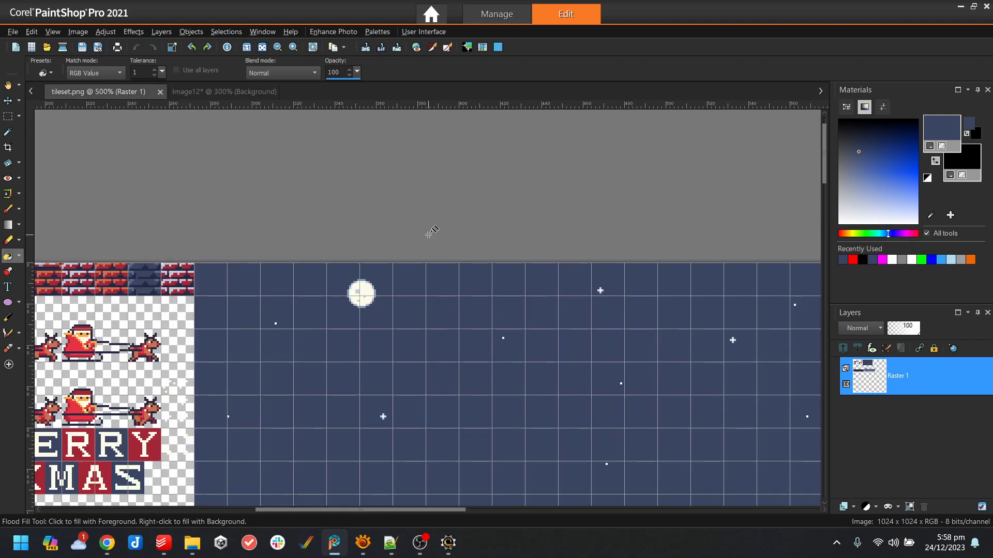
{"action": "scroll", "coordinate": [427, 231], "scroll_direction": "up", "scroll_amount": 1}
{"action": "left_click", "coordinate": [7, 117]}
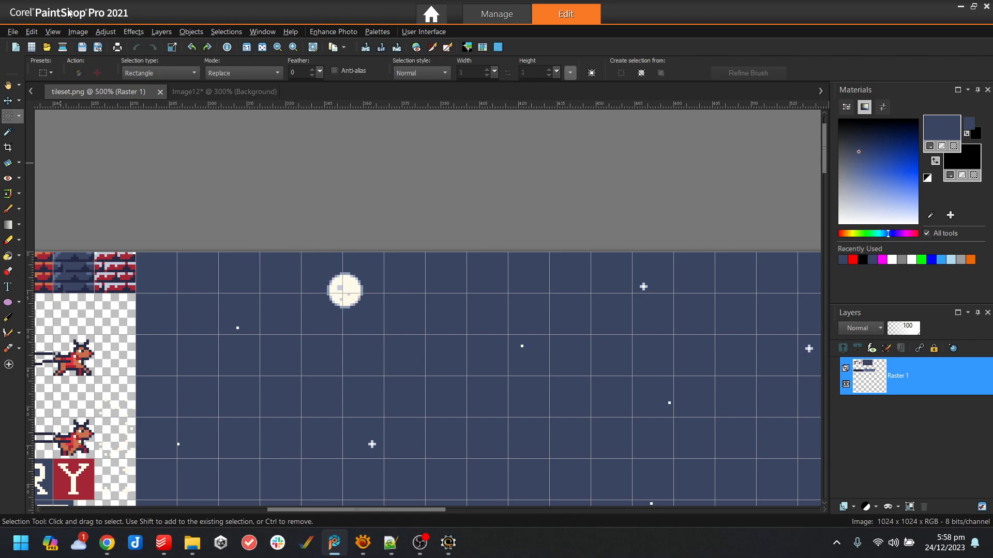
{"action": "left_click", "coordinate": [53, 31]}
{"action": "left_click", "coordinate": [110, 168]}
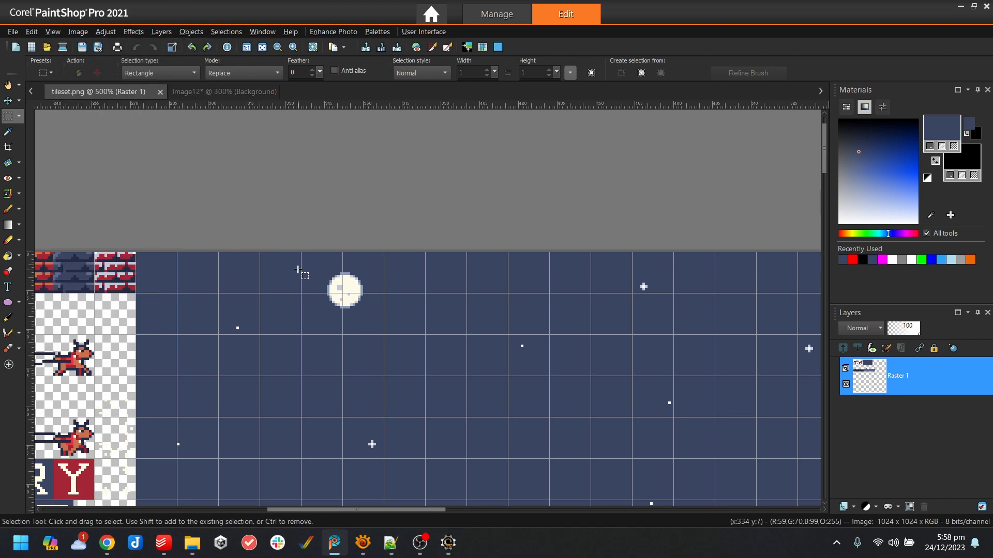
{"action": "mouse_move", "coordinate": [308, 255]}
{"action": "left_mouse_down"}
{"action": "mouse_move", "coordinate": [356, 292]}
{"action": "mouse_move", "coordinate": [300, 226]}
{"action": "mouse_move", "coordinate": [308, 252]}
{"action": "mouse_move", "coordinate": [385, 288]}
{"action": "left_mouse_up"}
{"action": "left_click", "coordinate": [53, 32]}
{"action": "left_click", "coordinate": [84, 185]}
- Copy the 32 x 32 pixel block around the moon and paste it into the uppermost block of the strip image
{"action": "left_click_drag", "start_coordinate": [296, 252], "coordinate": [230, 147]}
{"action": "left_click", "coordinate": [209, 93]}
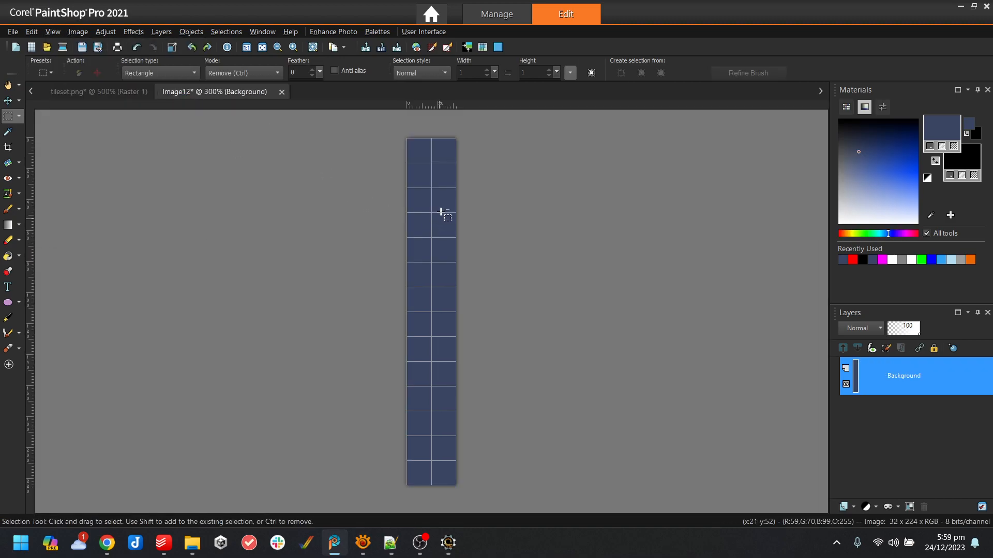
{"action": "left_click", "coordinate": [437, 172]}
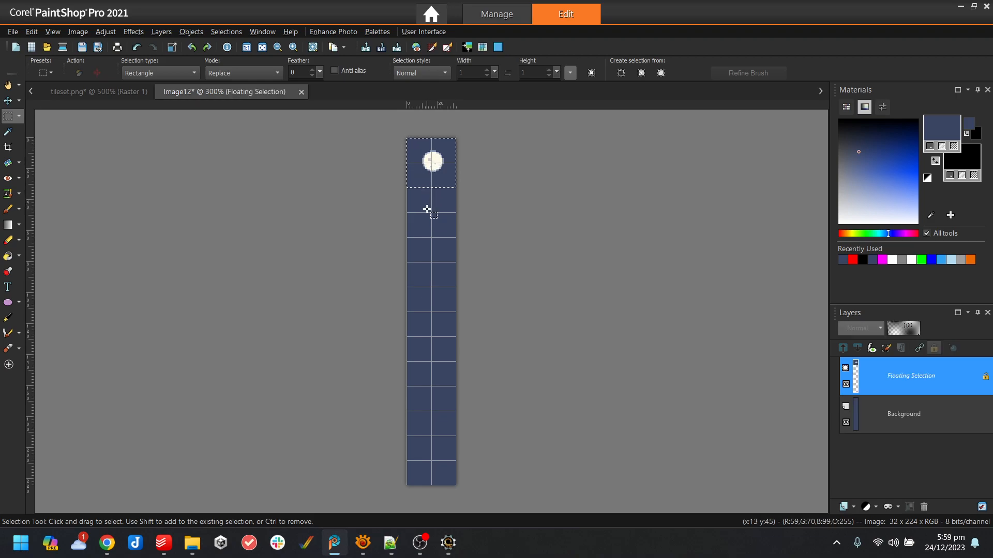
- Copy the 32 x 32 block around the star right of the moon in tileset.png and paste it directly below the strip's moon
{"action": "left_click", "coordinate": [99, 91]}
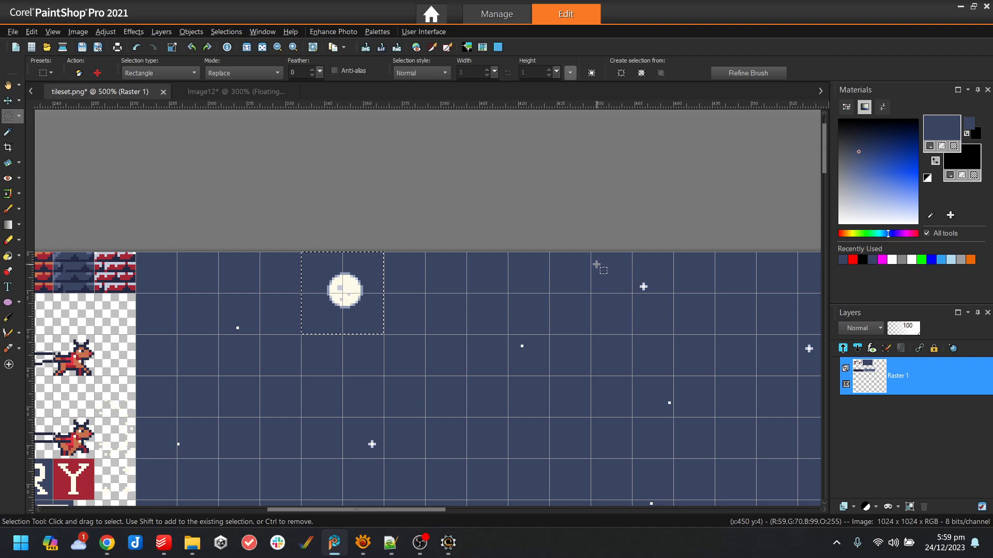
{"action": "mouse_move", "coordinate": [825, 147]}
{"action": "left_mouse_down"}
{"action": "mouse_move", "coordinate": [825, 194]}
{"action": "mouse_move", "coordinate": [820, 141]}
{"action": "left_mouse_up"}
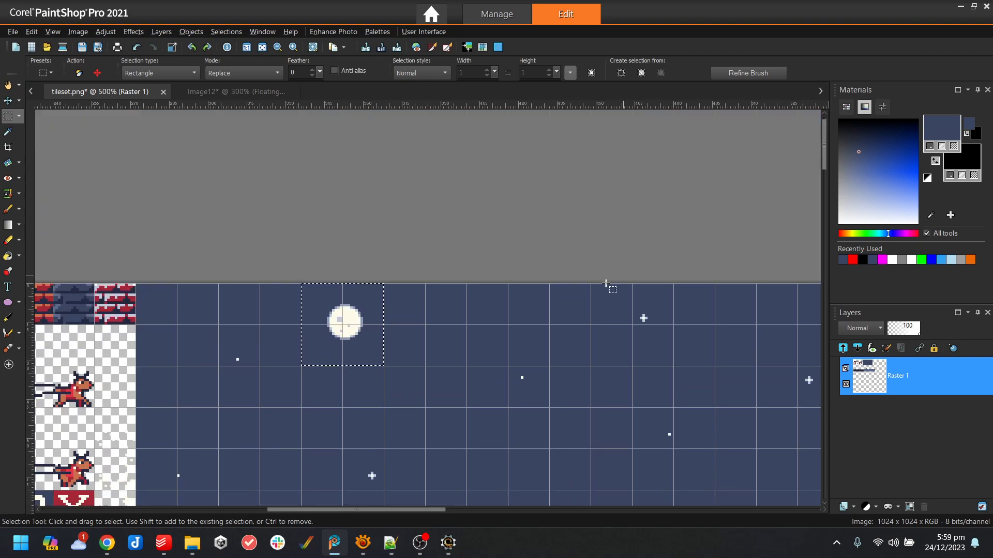
{"action": "left_click_drag", "start_coordinate": [592, 284], "coordinate": [673, 371]}
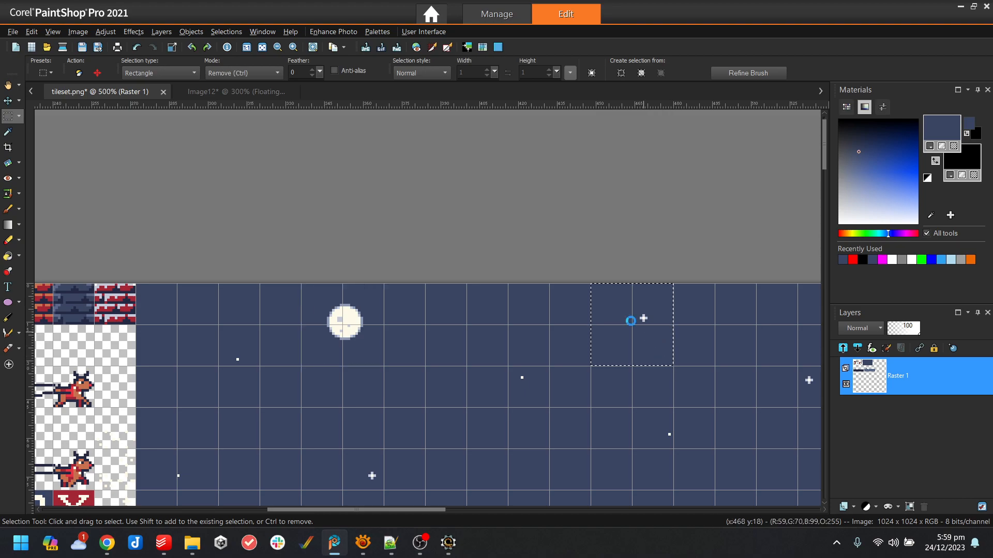
{"action": "left_click", "coordinate": [197, 91]}
{"action": "key", "text": "ctrl+e"}
{"action": "left_click", "coordinate": [438, 222]}
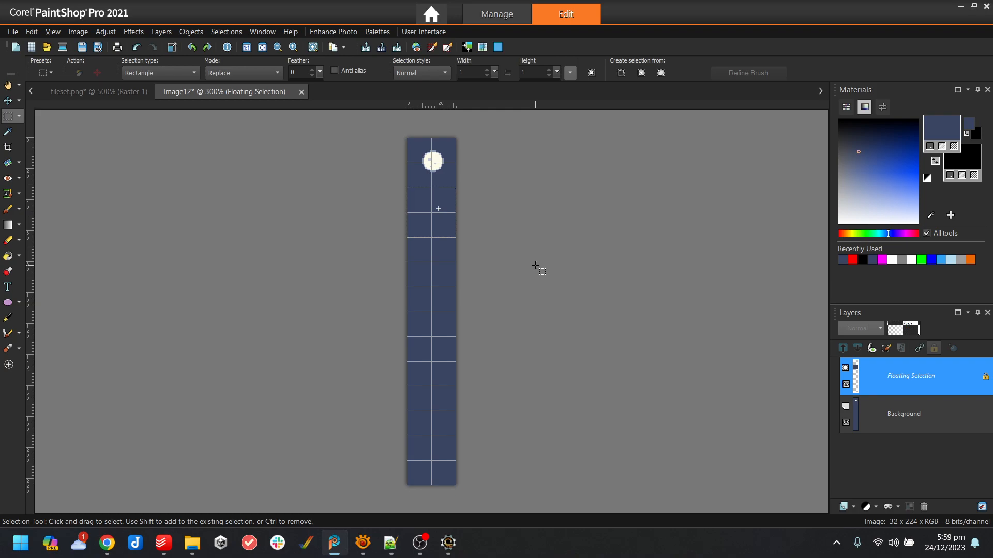
- Try pasting more copies of the same star block further down the strip, and undo them
{"action": "key", "text": "ctrl+e"}
{"action": "left_click", "coordinate": [437, 261]}
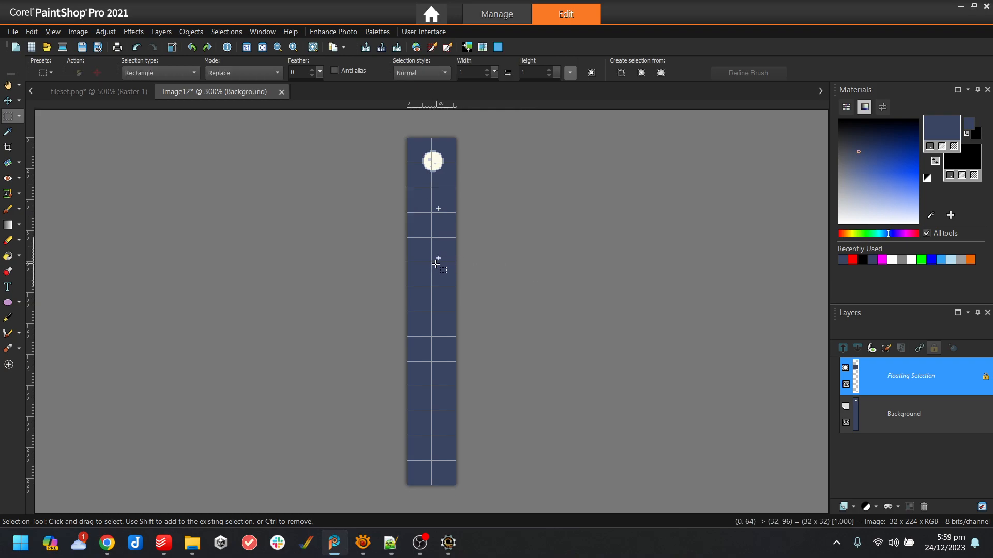
{"action": "key", "text": "ctrl+e"}
{"action": "left_click", "coordinate": [438, 312]}
{"action": "key", "text": "ctrl+z"}
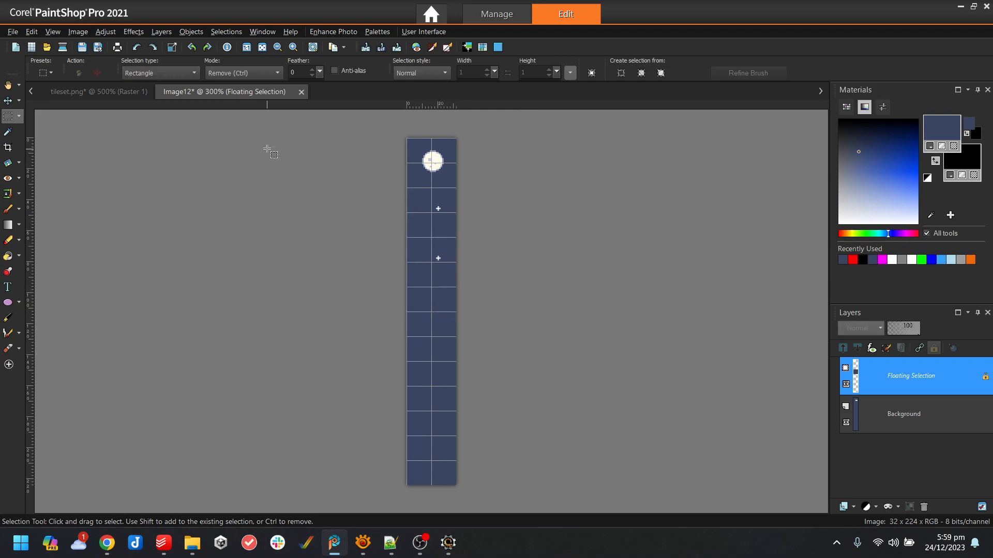
{"action": "key", "text": "ctrl+z"}
- Copy the 32 x 32 block around the star below the moon in tileset.png and paste it as the strip's third block
{"action": "left_click", "coordinate": [139, 90]}
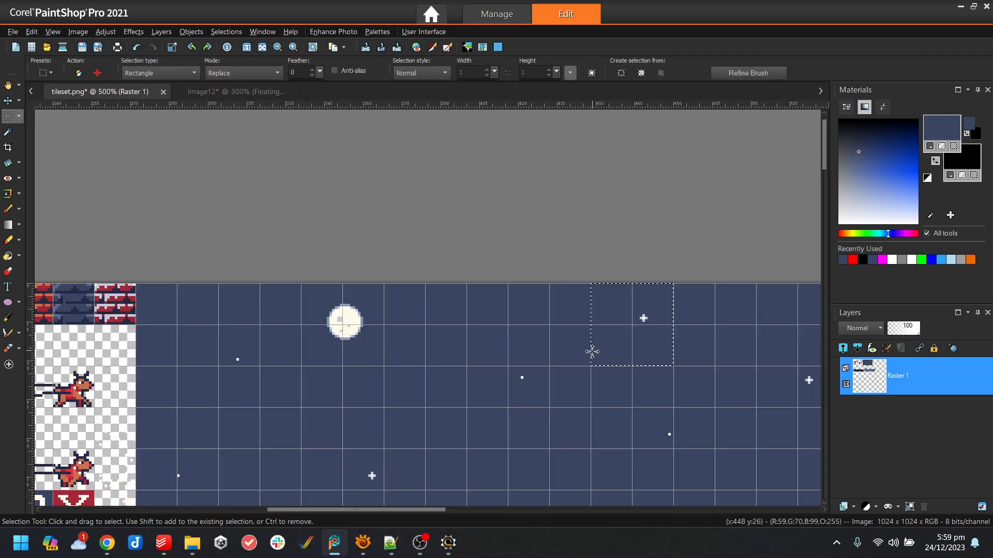
{"action": "scroll", "coordinate": [591, 363], "scroll_direction": "down", "scroll_amount": 1}
{"action": "left_click_drag", "start_coordinate": [397, 439], "coordinate": [456, 499]}
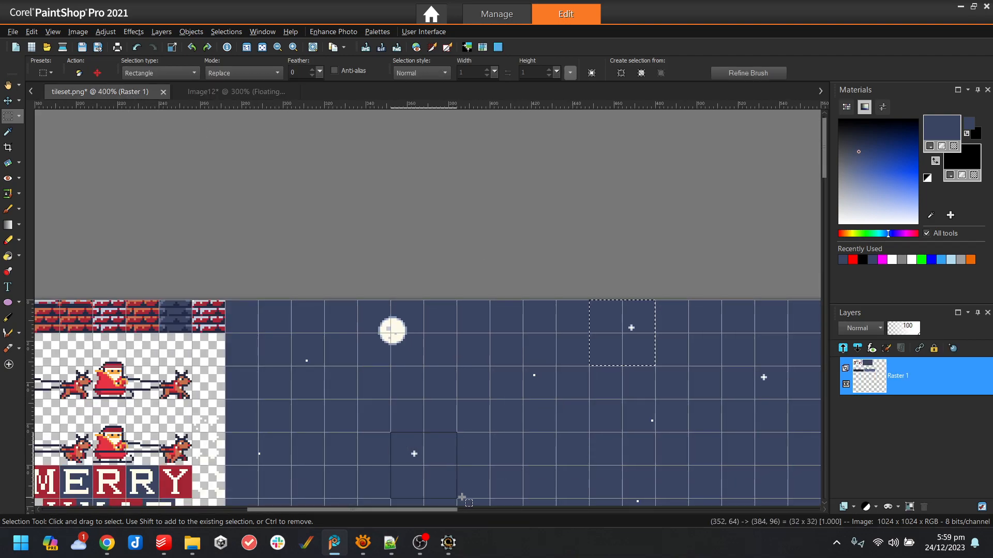
{"action": "left_click", "coordinate": [232, 93]}
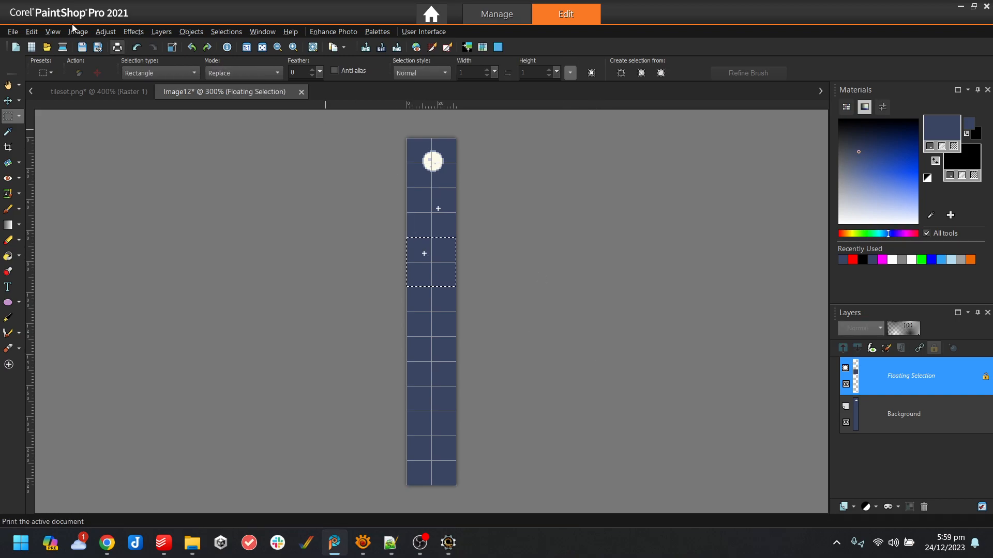
- Copy the 32 x 32 block around the cross-shaped star in the sky's upper right and paste it as the strip's fourth block
{"action": "left_click", "coordinate": [98, 92]}
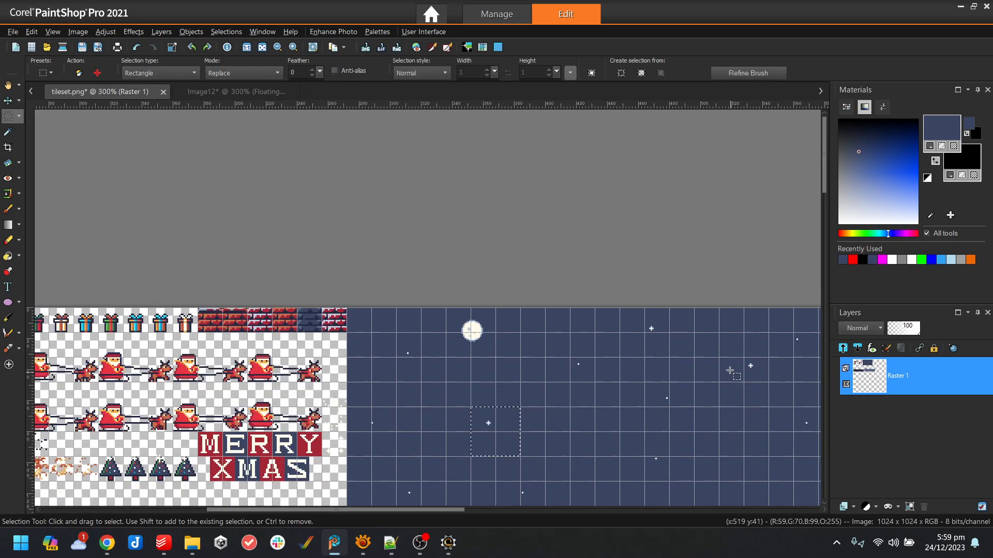
{"action": "left_click", "coordinate": [233, 92]}
{"action": "key", "text": "ctrl+e"}
{"action": "left_click", "coordinate": [433, 319]}
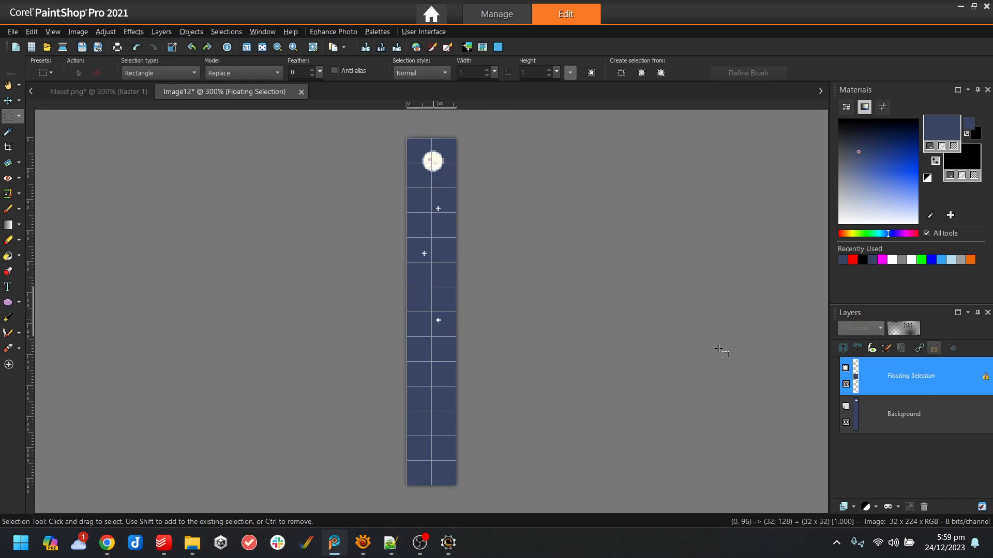
- Copy the 32 x 32 block around the cross-shaped star in the lower middle sky, paste it as the strip's fifth block and deselect it
{"action": "left_click", "coordinate": [113, 94]}
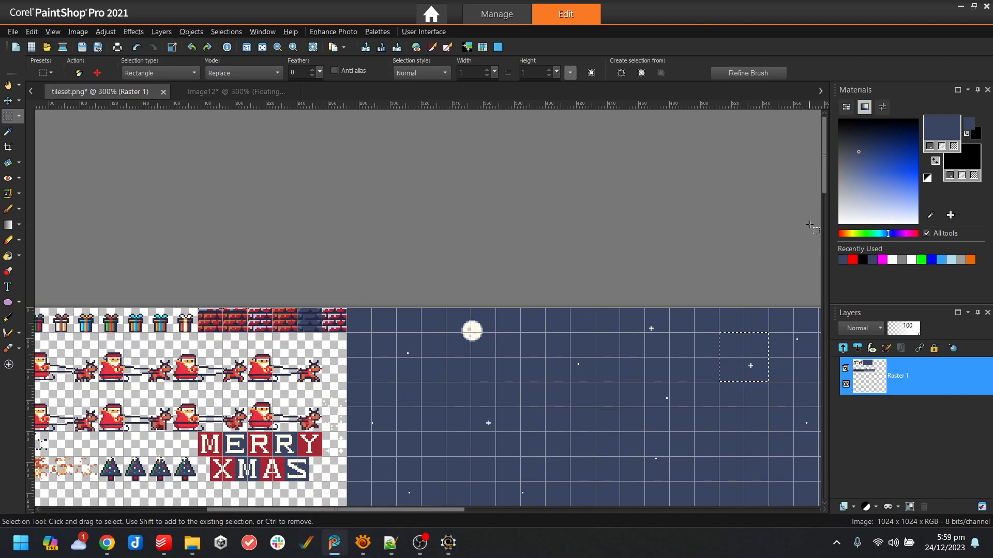
{"action": "left_click_drag", "start_coordinate": [824, 191], "coordinate": [825, 224]}
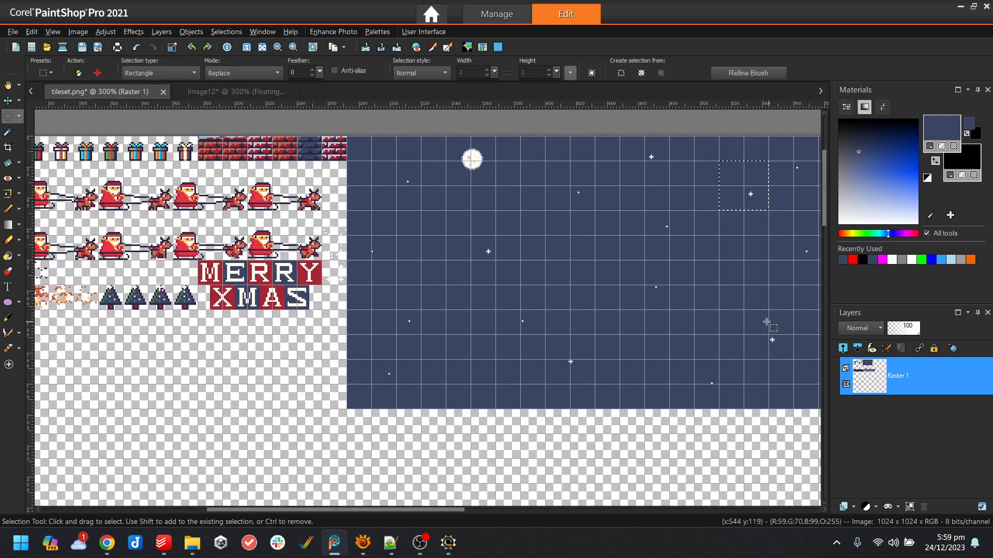
{"action": "left_click_drag", "start_coordinate": [542, 336], "coordinate": [589, 389]}
{"action": "key", "text": "ctrl+c"}
{"action": "left_click", "coordinate": [242, 93]}
{"action": "key", "text": "ctrl+e"}
{"action": "left_click", "coordinate": [436, 368]}
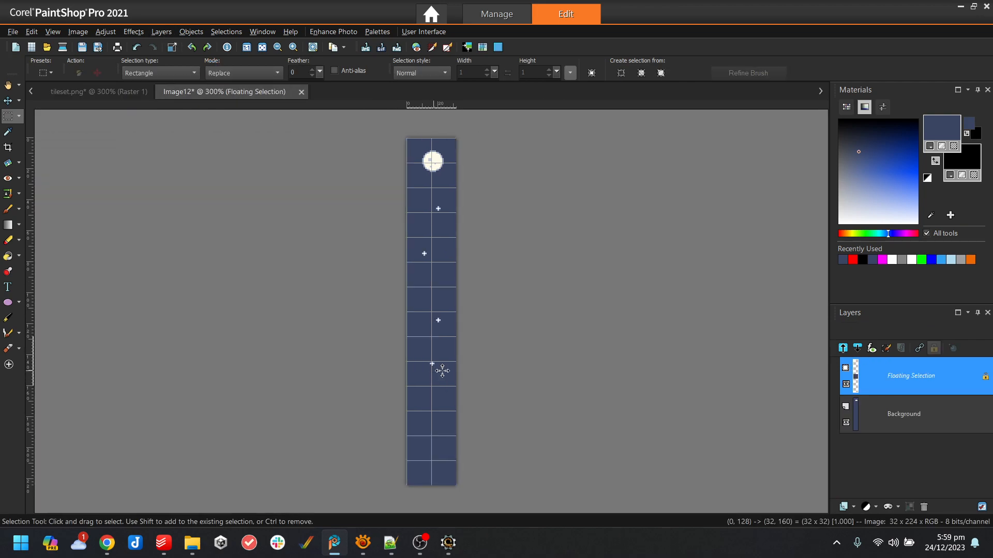
{"action": "left_click", "coordinate": [237, 34]}
{"action": "left_click", "coordinate": [233, 58]}
- In tileset.png, draw a crop area on the light blue city skyline and size it to 32 x 32 pixels
{"action": "left_click", "coordinate": [120, 90]}
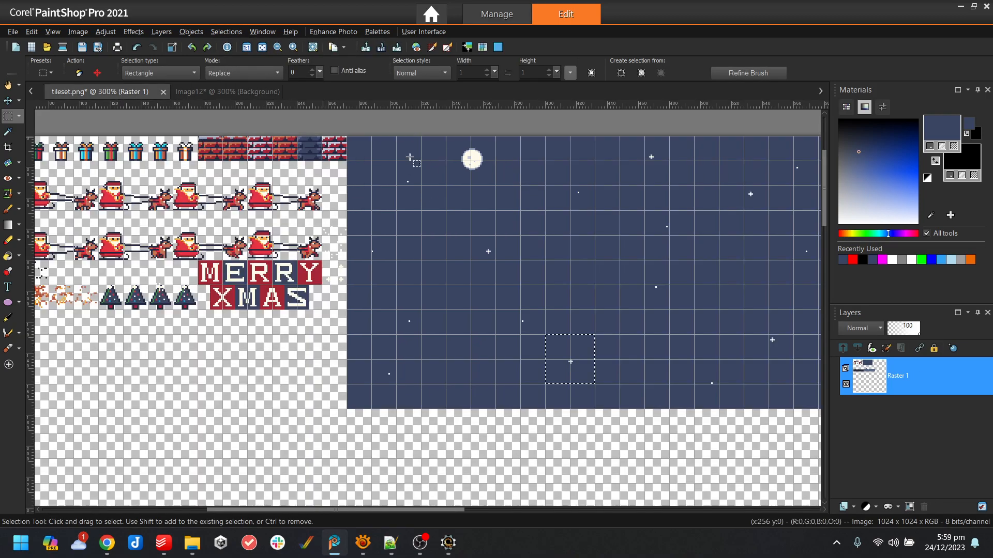
{"action": "left_click_drag", "start_coordinate": [824, 192], "coordinate": [820, 250]}
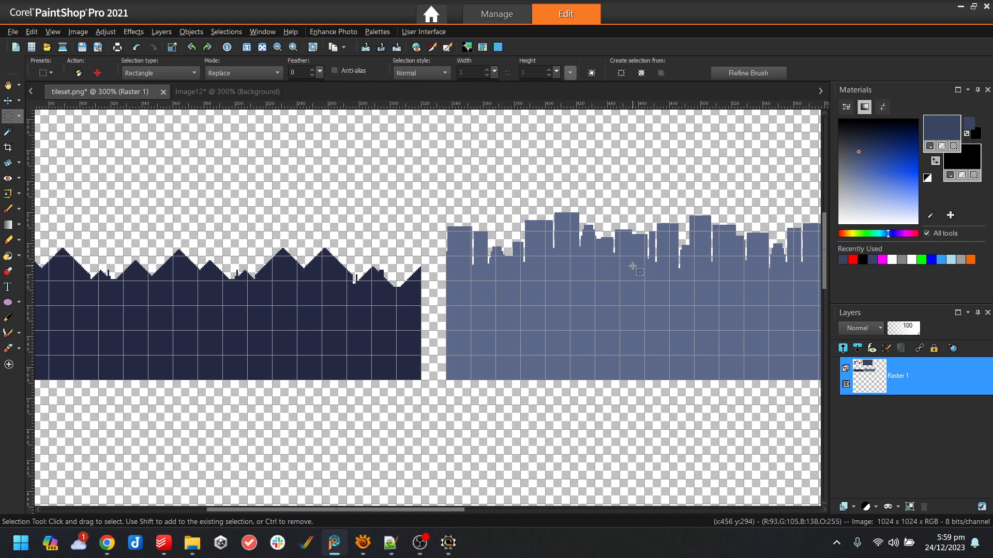
{"action": "scroll", "coordinate": [662, 257], "scroll_direction": "up", "scroll_amount": 2}
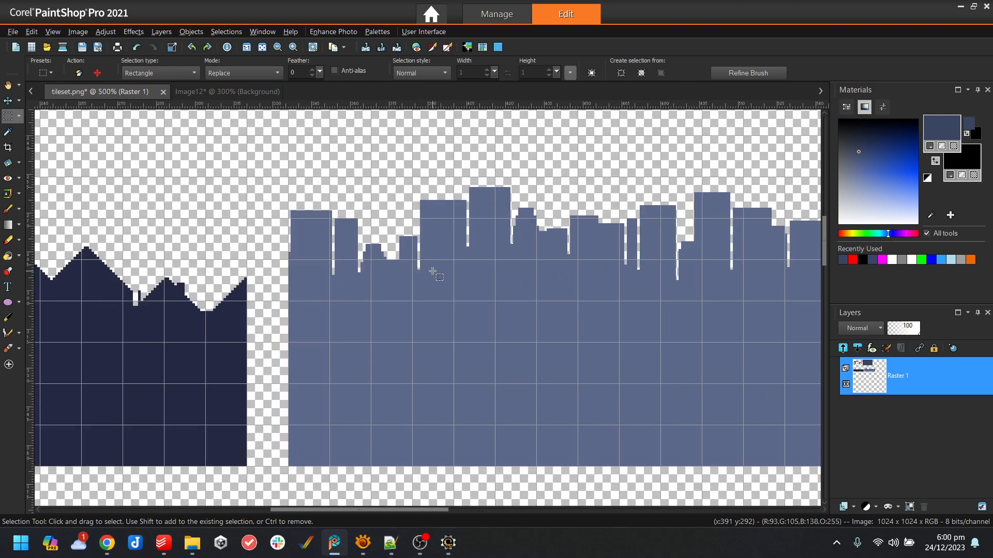
{"action": "scroll", "coordinate": [488, 219], "scroll_direction": "up", "scroll_amount": 1}
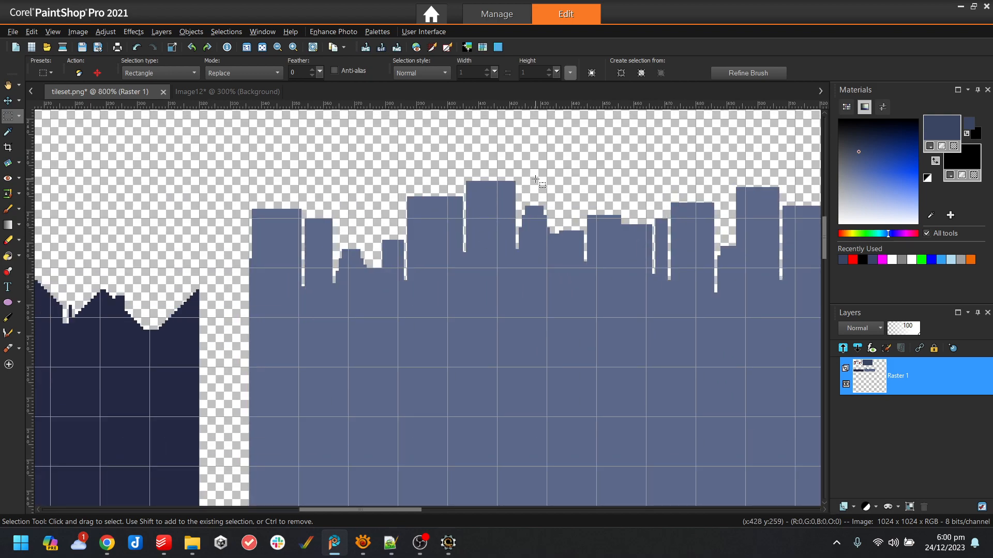
{"action": "scroll", "coordinate": [535, 178], "scroll_direction": "up", "scroll_amount": 1}
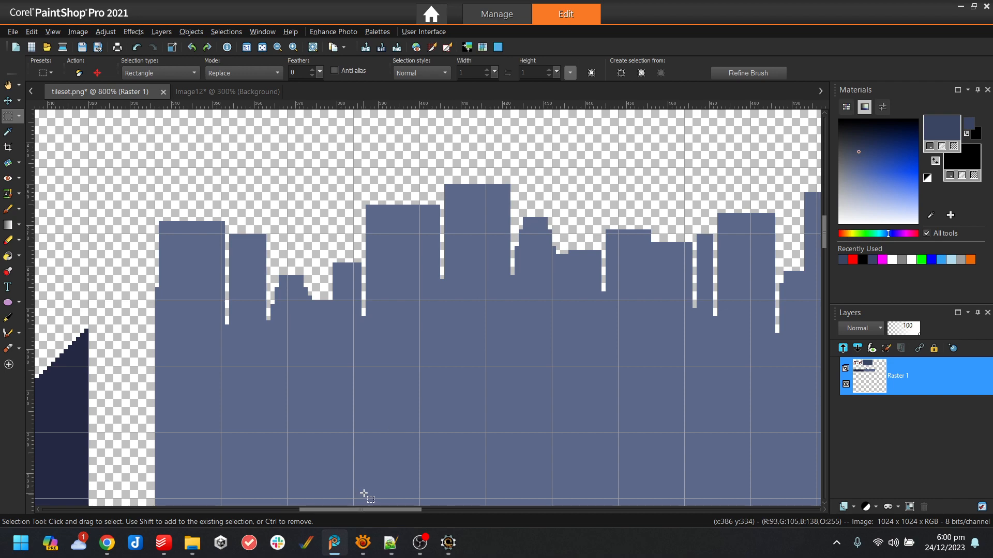
{"action": "left_click_drag", "start_coordinate": [358, 510], "coordinate": [463, 509]}
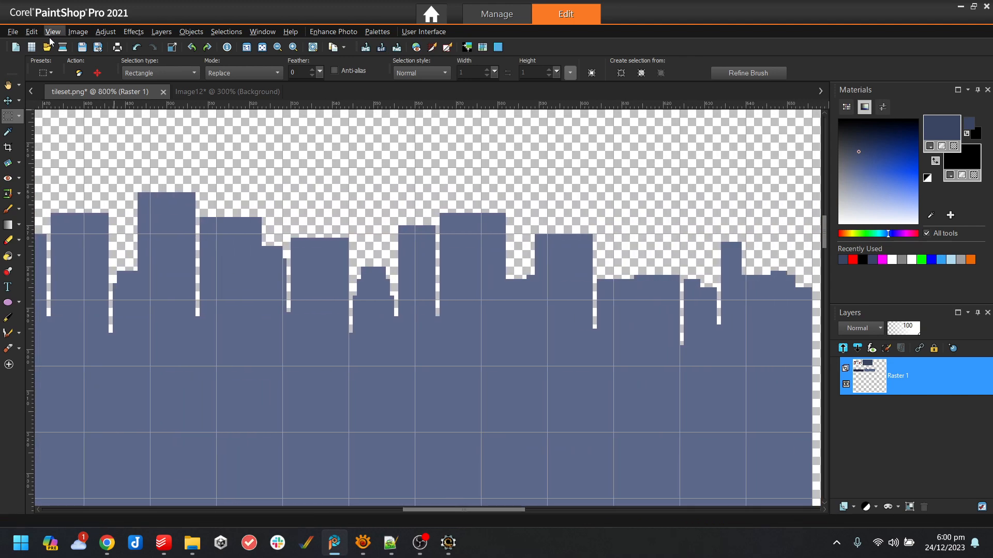
{"action": "left_click", "coordinate": [51, 32]}
{"action": "left_click", "coordinate": [134, 186]}
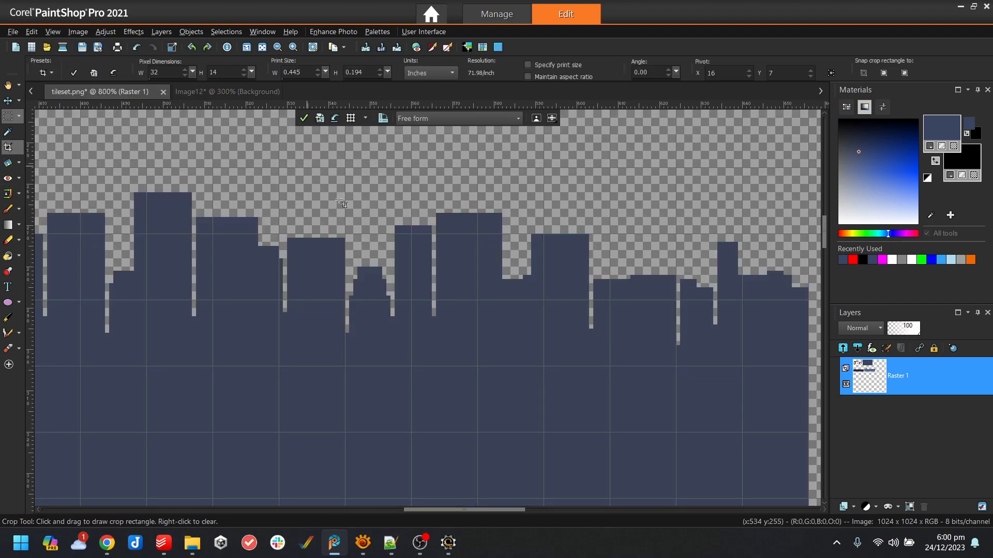
{"action": "left_click_drag", "start_coordinate": [303, 164], "coordinate": [449, 376]}
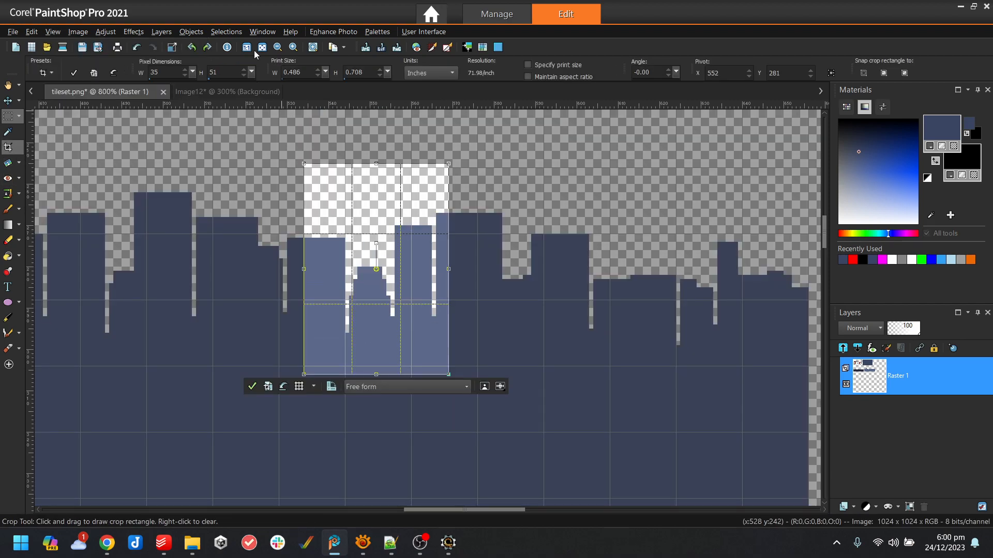
{"action": "double_click", "coordinate": [229, 75]}
{"action": "type", "text": "32"}
- Try cropping to a 32 x 32 block of low buildings near the city skyline's right end, and undo it
{"action": "mouse_move", "coordinate": [385, 241]}
{"action": "left_mouse_down"}
{"action": "mouse_move", "coordinate": [443, 278]}
{"action": "mouse_move", "coordinate": [474, 274]}
{"action": "mouse_move", "coordinate": [452, 286]}
{"action": "mouse_move", "coordinate": [393, 282]}
{"action": "mouse_move", "coordinate": [217, 251]}
{"action": "mouse_move", "coordinate": [383, 309]}
{"action": "mouse_move", "coordinate": [412, 297]}
{"action": "left_mouse_up"}
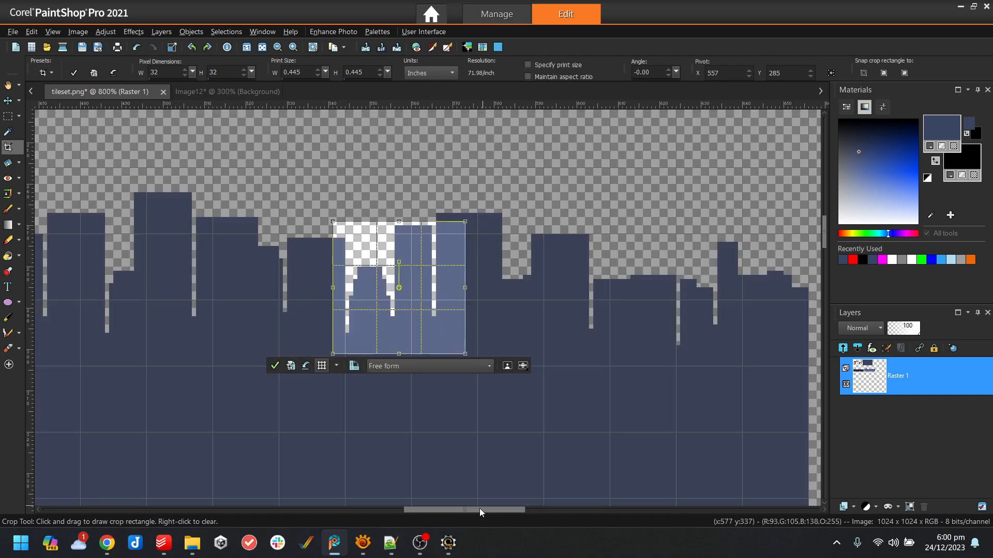
{"action": "left_click_drag", "start_coordinate": [480, 509], "coordinate": [445, 509]}
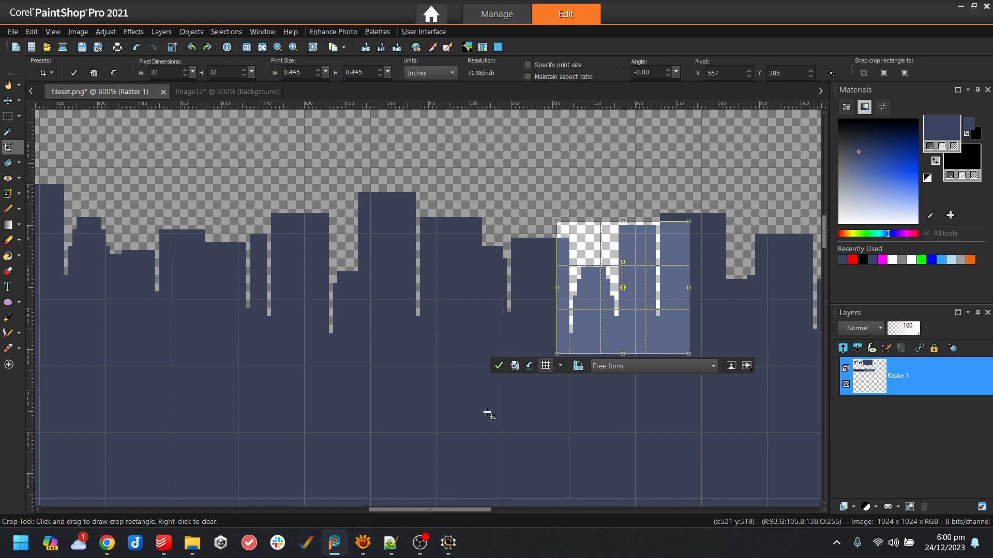
{"action": "mouse_move", "coordinate": [626, 284]}
{"action": "left_mouse_down"}
{"action": "mouse_move", "coordinate": [292, 263]}
{"action": "mouse_move", "coordinate": [280, 253]}
{"action": "mouse_move", "coordinate": [286, 264]}
{"action": "mouse_move", "coordinate": [253, 263]}
{"action": "mouse_move", "coordinate": [463, 295]}
{"action": "left_mouse_up"}
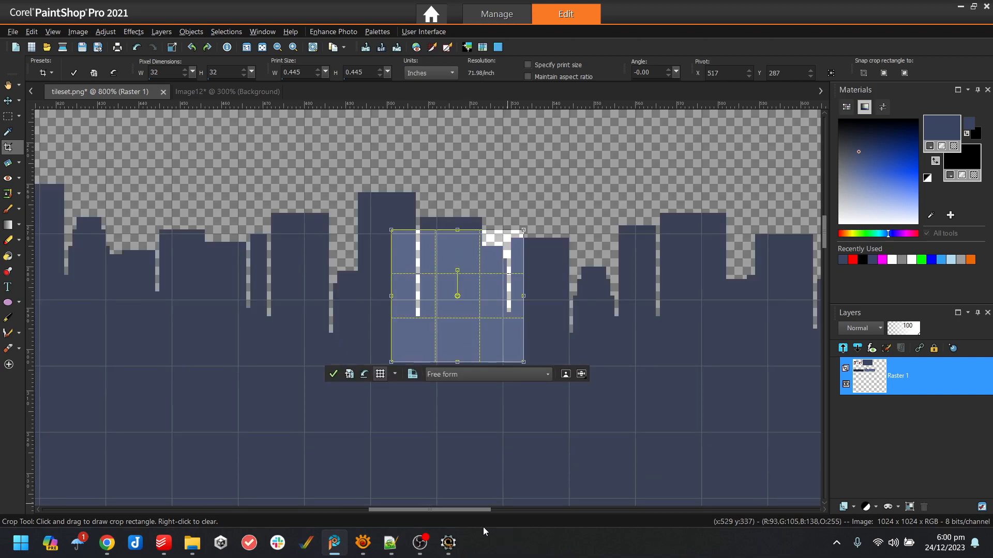
{"action": "left_click_drag", "start_coordinate": [464, 511], "coordinate": [529, 509]}
{"action": "left_click_drag", "start_coordinate": [67, 285], "coordinate": [487, 288]}
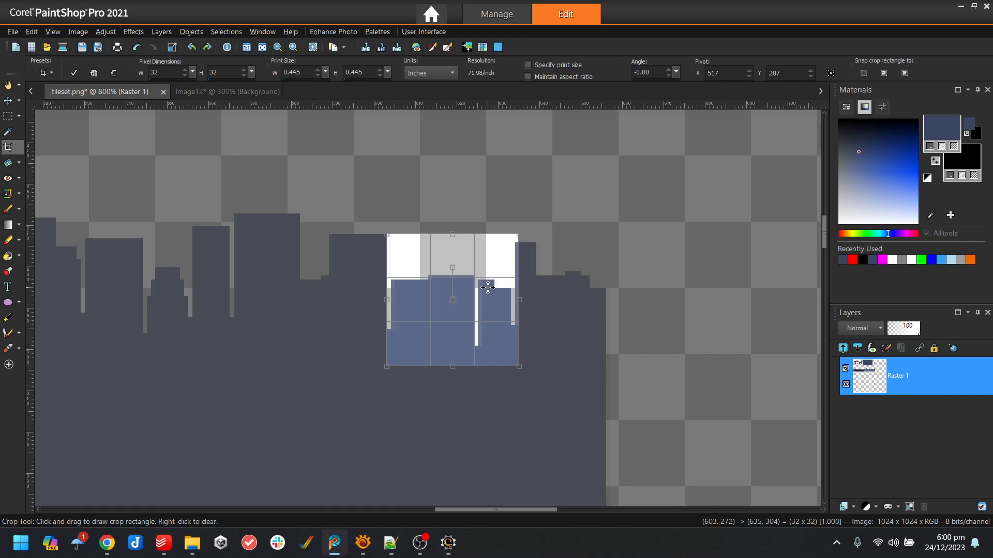
{"action": "left_click_drag", "start_coordinate": [489, 291], "coordinate": [488, 297]}
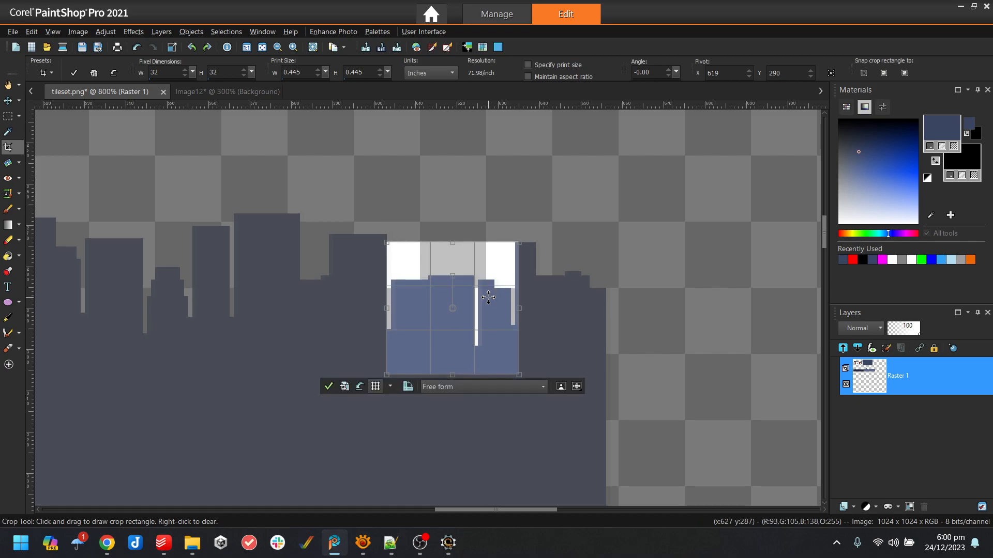
{"action": "double_click", "coordinate": [488, 297]}
{"action": "scroll", "coordinate": [532, 365], "scroll_direction": "up", "scroll_amount": 1}
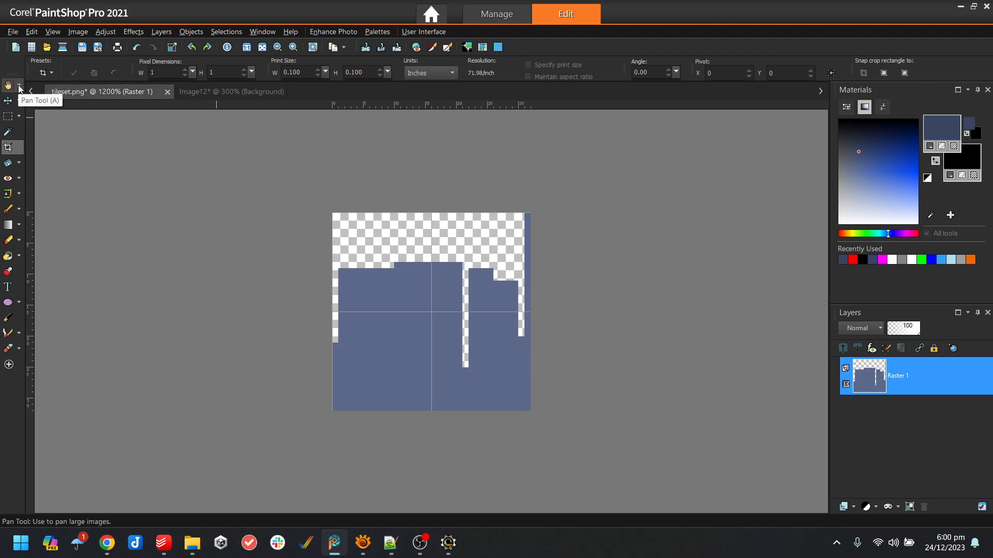
{"action": "key", "text": "ctrl+z"}
- Move the 32 x 32 crop area over the two leftmost buildings of the city skyline and crop the image to it
{"action": "scroll", "coordinate": [600, 314], "scroll_direction": "down", "scroll_amount": 6}
{"action": "scroll", "coordinate": [590, 337], "scroll_direction": "down", "scroll_amount": 4}
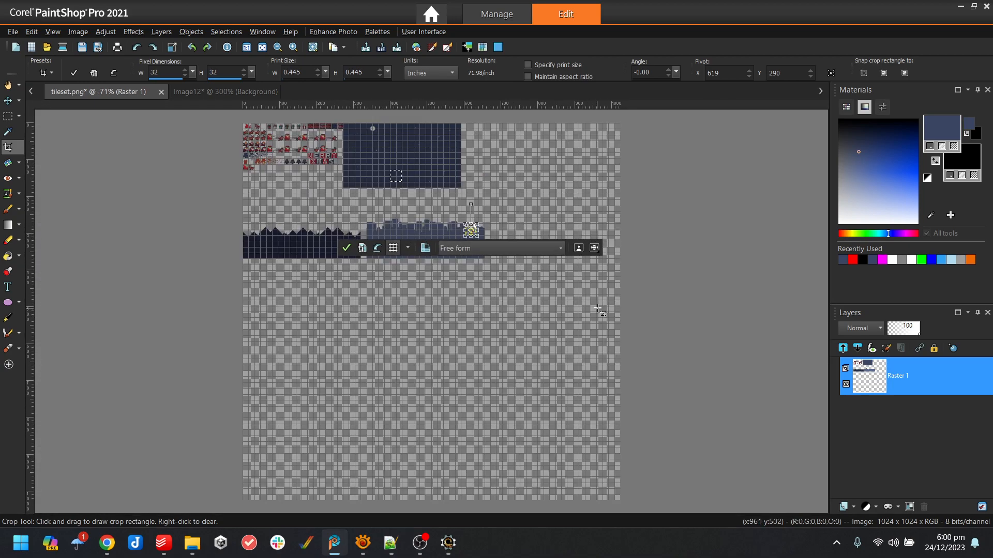
{"action": "scroll", "coordinate": [468, 227], "scroll_direction": "up", "scroll_amount": 1}
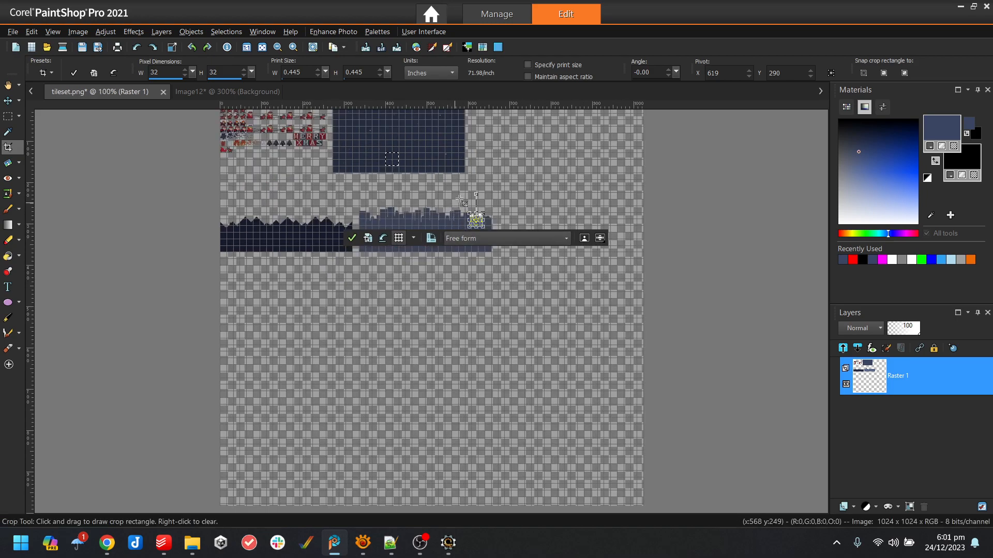
{"action": "scroll", "coordinate": [460, 200], "scroll_direction": "up", "scroll_amount": 2}
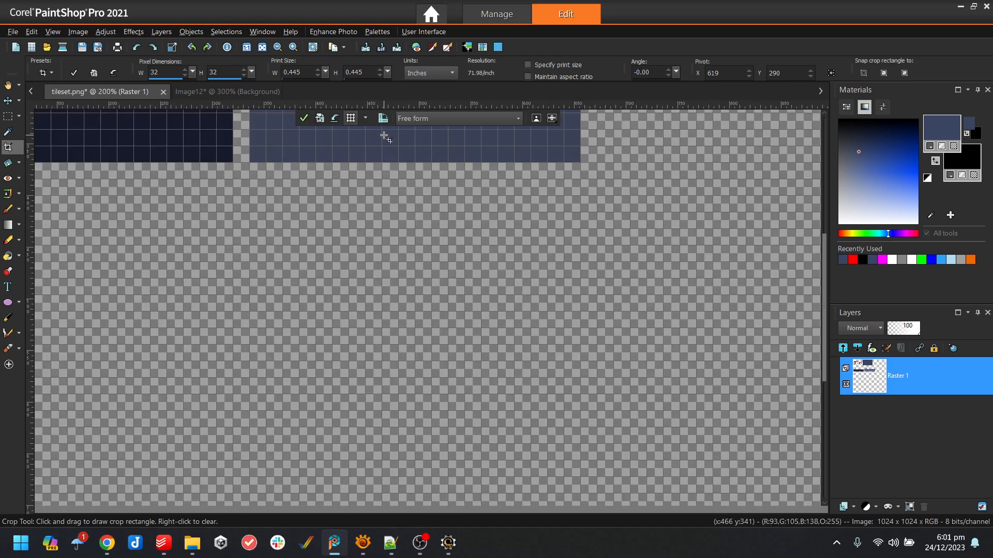
{"action": "left_click_drag", "start_coordinate": [824, 311], "coordinate": [817, 269]}
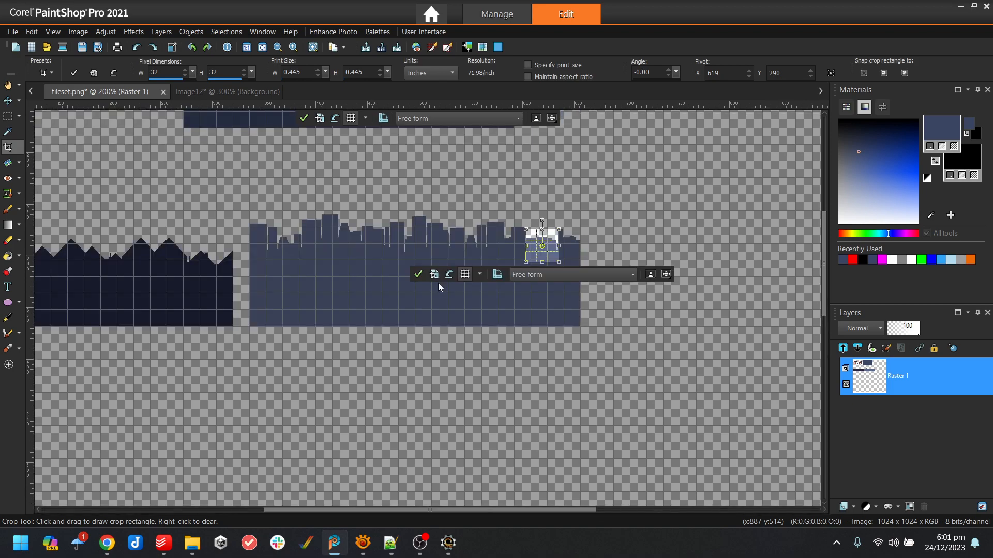
{"action": "scroll", "coordinate": [455, 227], "scroll_direction": "up", "scroll_amount": 1}
{"action": "left_click_drag", "start_coordinate": [825, 293], "coordinate": [821, 223]}
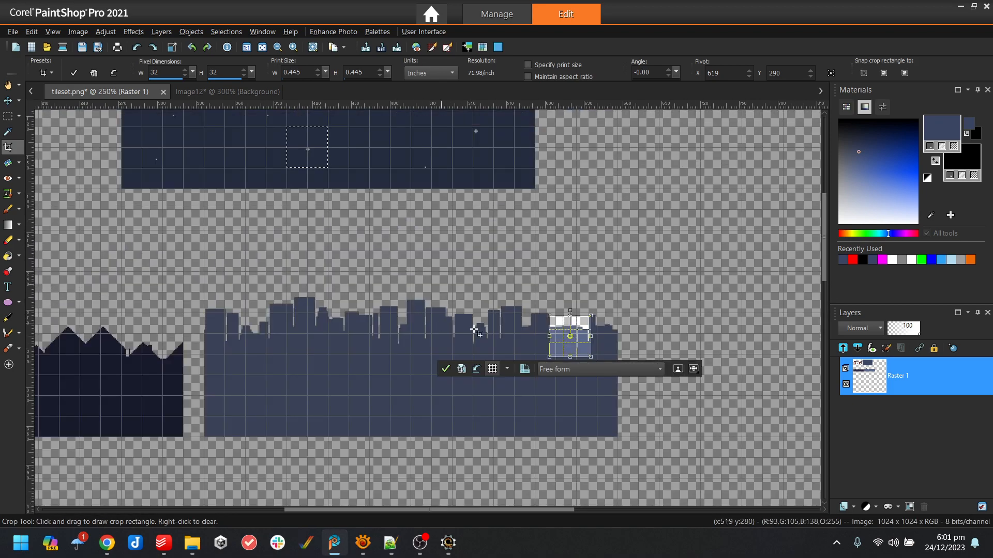
{"action": "left_click_drag", "start_coordinate": [561, 344], "coordinate": [219, 328]}
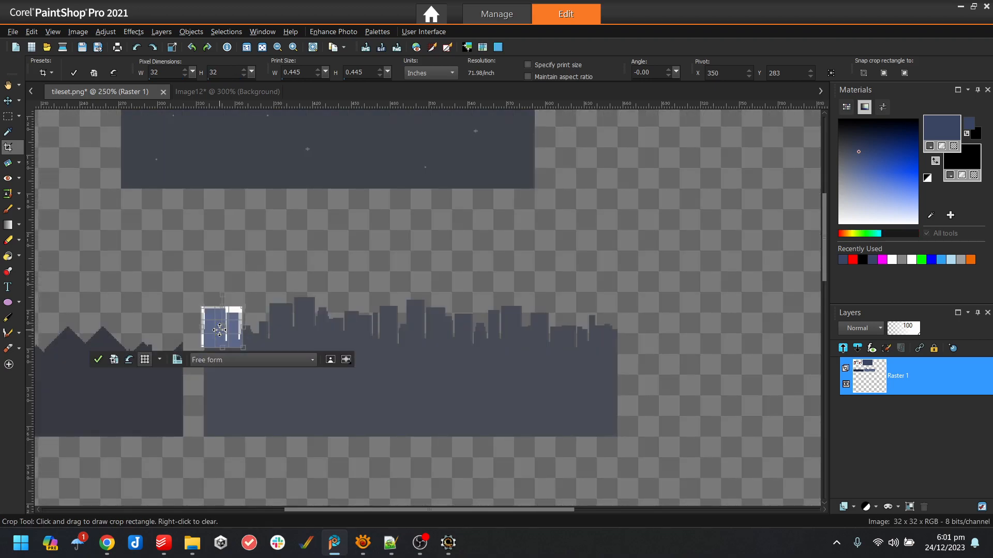
{"action": "double_click", "coordinate": [219, 330]}
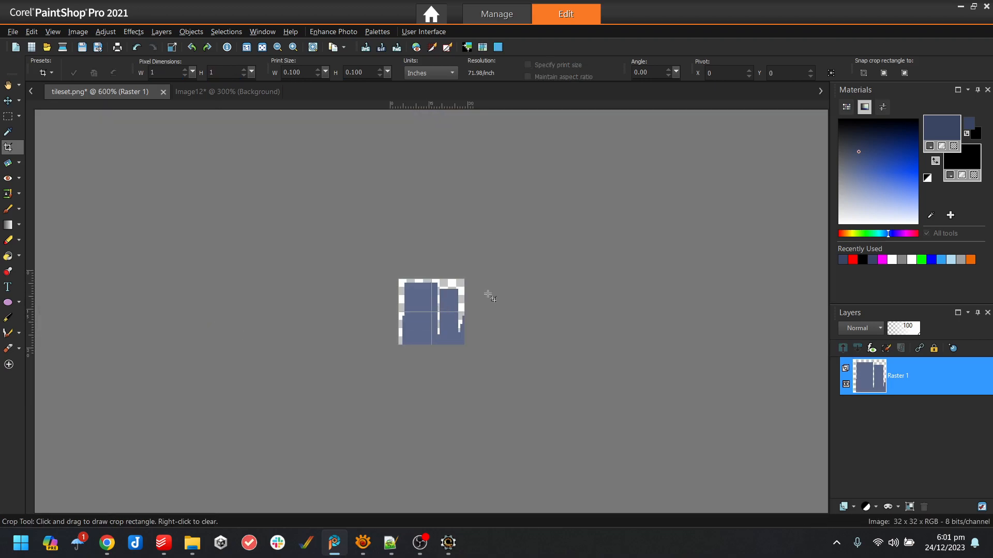
- Undo the crop and reapply the same 32 x 32 crop around the skyline's two leftmost buildings
{"action": "scroll", "coordinate": [490, 296], "scroll_direction": "up", "scroll_amount": 3}
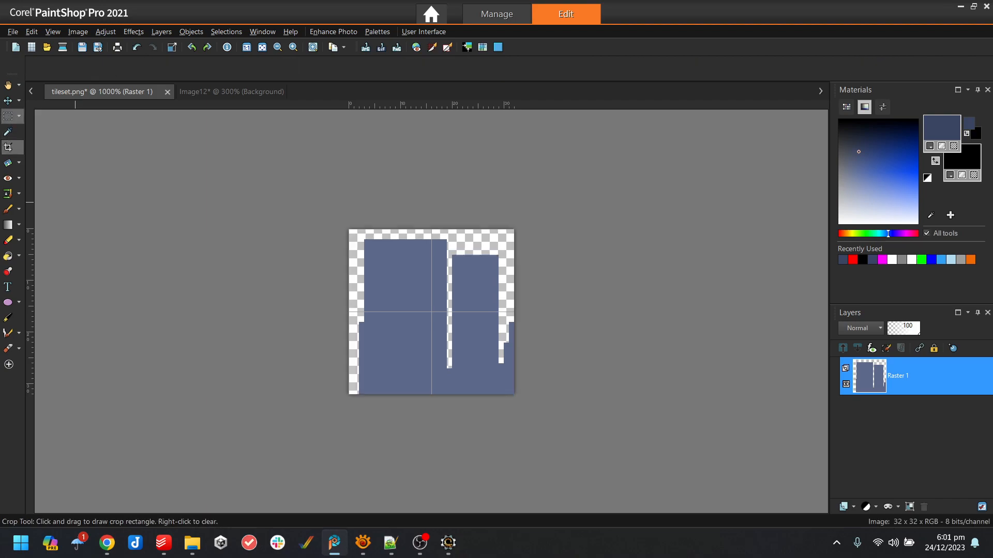
{"action": "key", "text": "s"}
{"action": "left_click", "coordinate": [104, 93]}
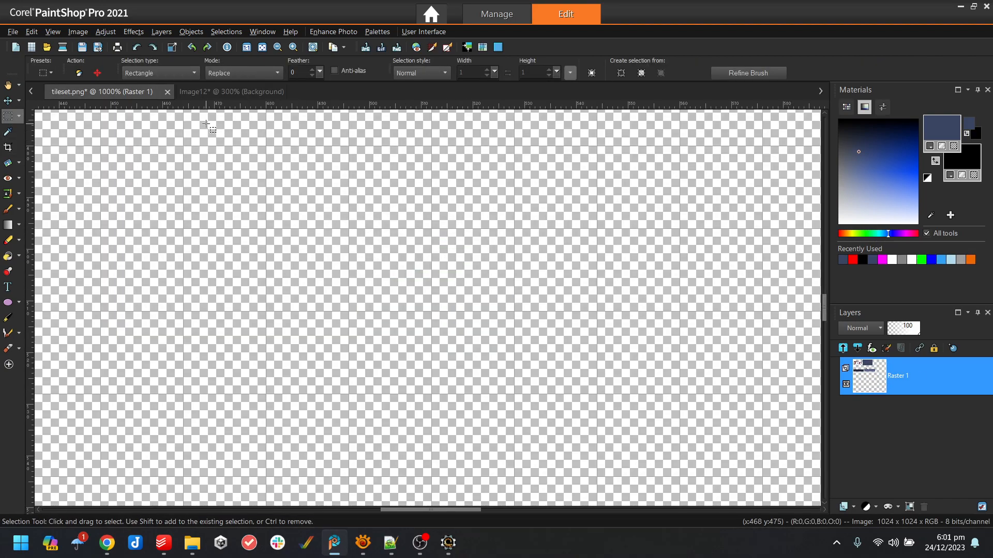
{"action": "key", "text": "ctrl+d"}
{"action": "scroll", "coordinate": [375, 307], "scroll_direction": "down", "scroll_amount": 1}
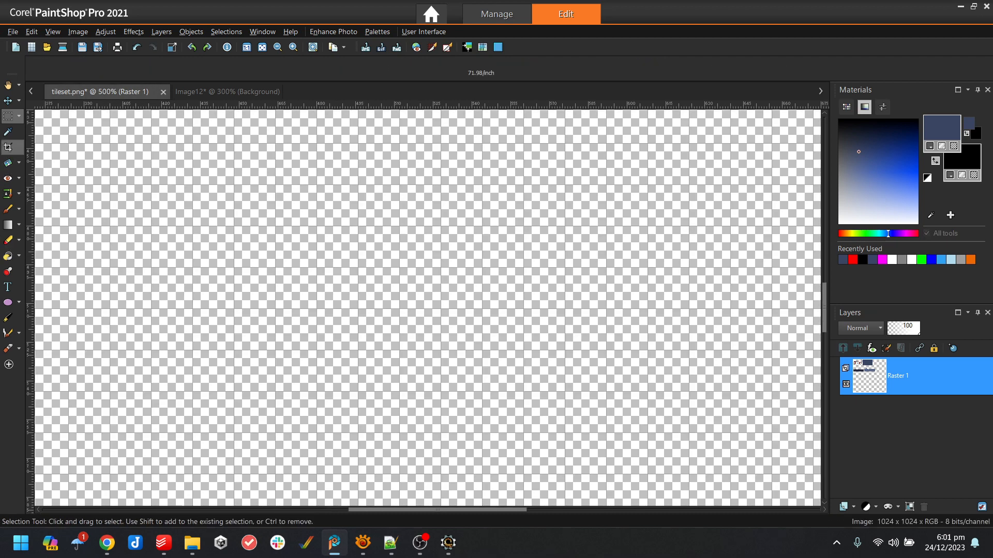
{"action": "scroll", "coordinate": [525, 372], "scroll_direction": "down", "scroll_amount": 3}
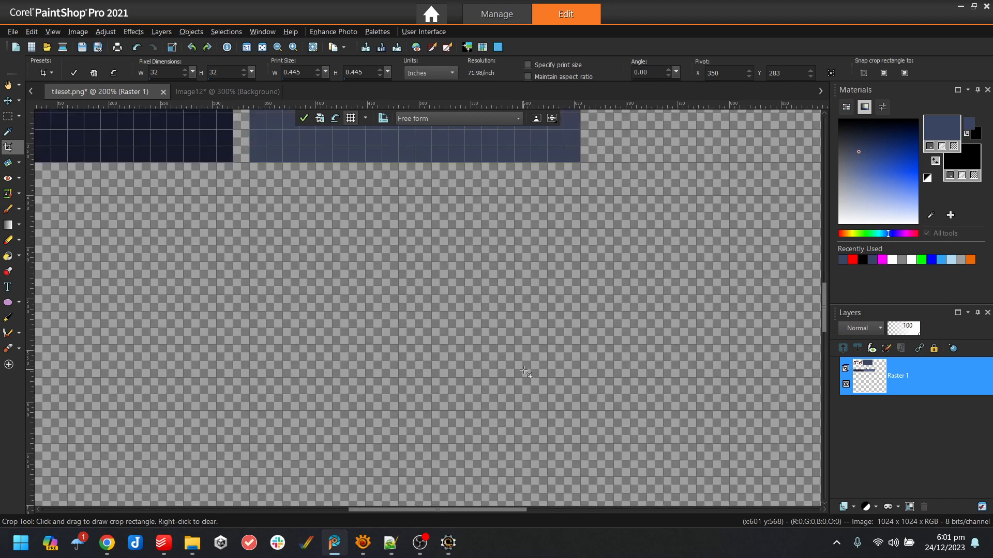
{"action": "scroll", "coordinate": [460, 300], "scroll_direction": "down", "scroll_amount": 1}
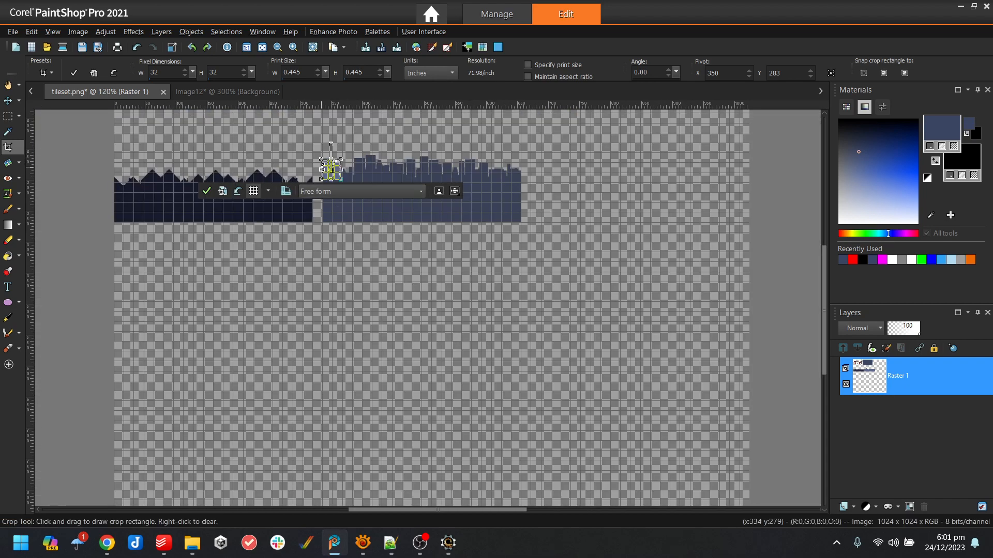
{"action": "key", "text": "Return"}
{"action": "scroll", "coordinate": [472, 316], "scroll_direction": "up", "scroll_amount": 6}
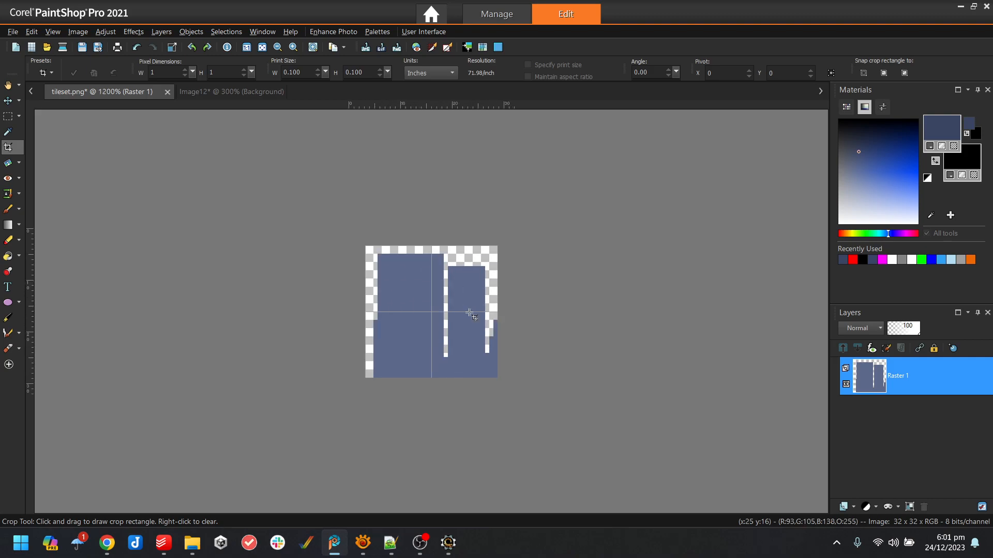
{"action": "scroll", "coordinate": [470, 314], "scroll_direction": "up", "scroll_amount": 3}
- Copy the 3 x 14 pixel area at the tile's lower right edge into a new image and flip it horizontally
{"action": "left_click", "coordinate": [8, 116]}
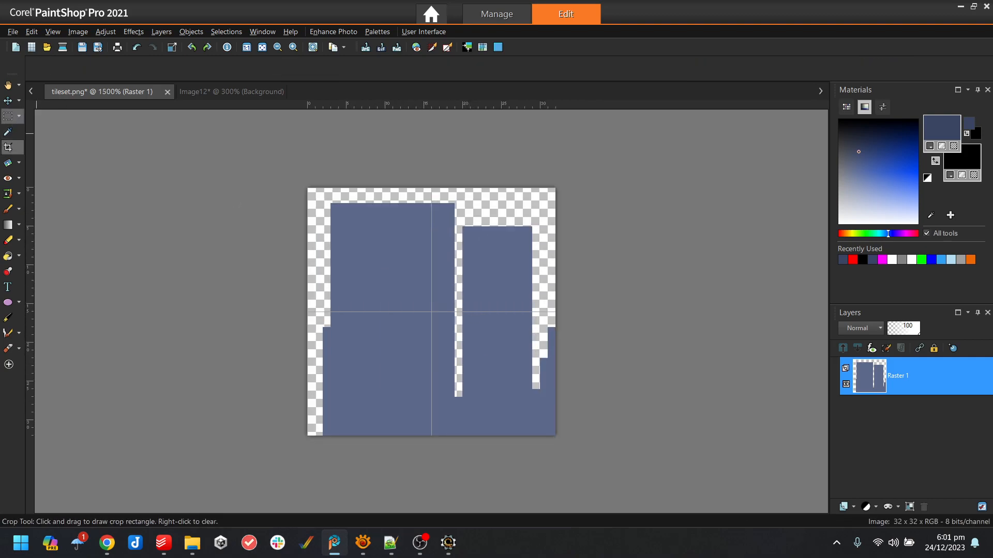
{"action": "left_click_drag", "start_coordinate": [533, 330], "coordinate": [569, 453]}
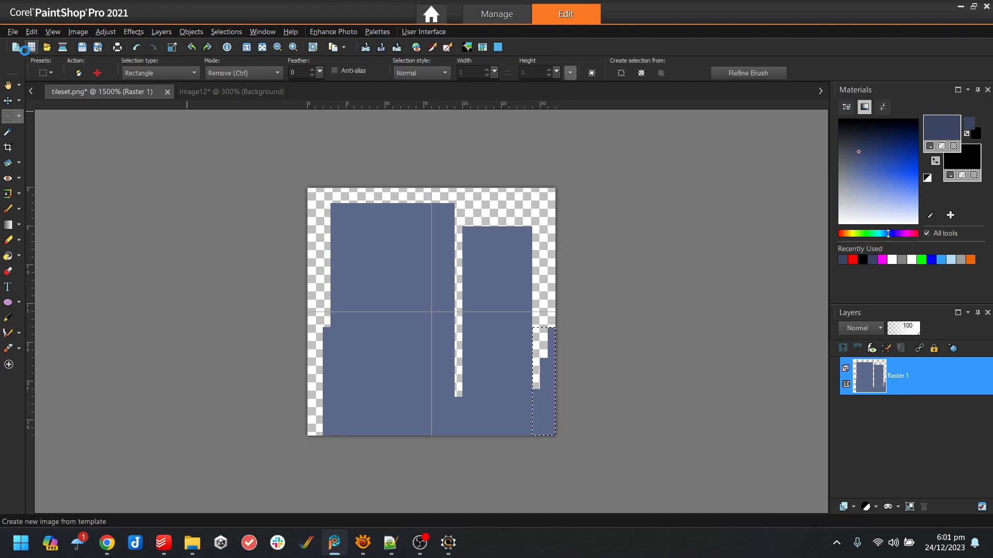
{"action": "left_click", "coordinate": [31, 32]}
{"action": "left_click", "coordinate": [93, 163]}
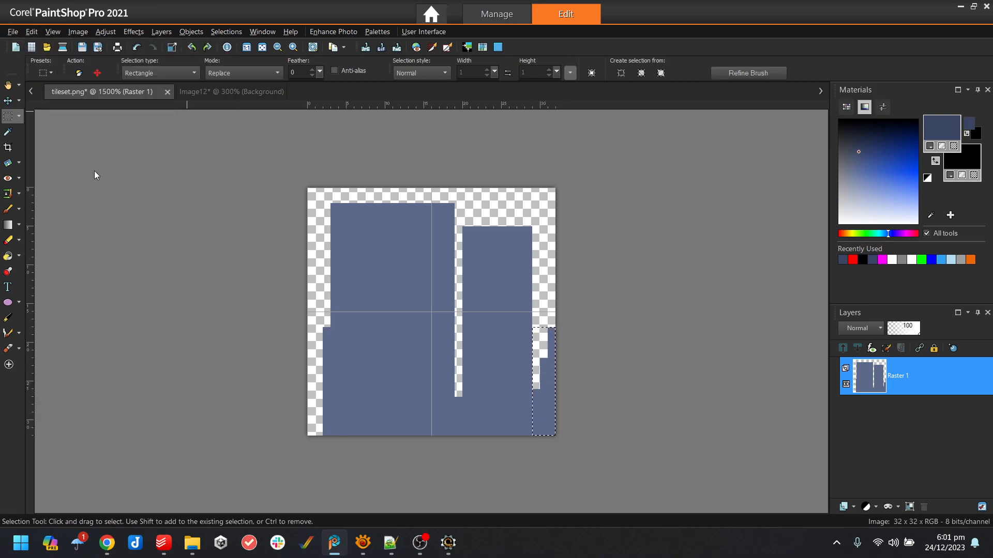
{"action": "left_click", "coordinate": [78, 32]}
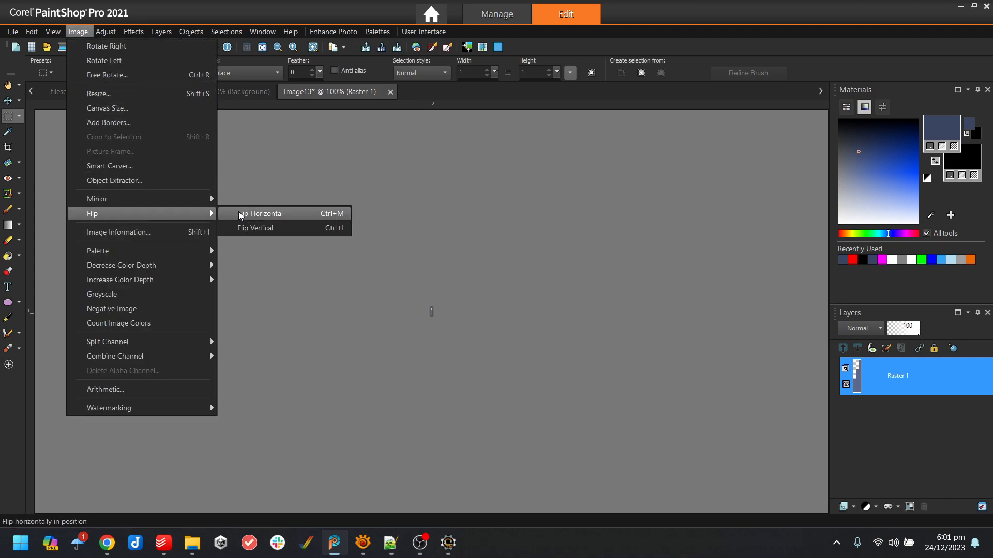
{"action": "left_click", "coordinate": [240, 212]}
- Paste the flipped piece into the cropped skyline tile as a floating selection and place it over the tile's lower left edge
{"action": "left_click", "coordinate": [234, 92]}
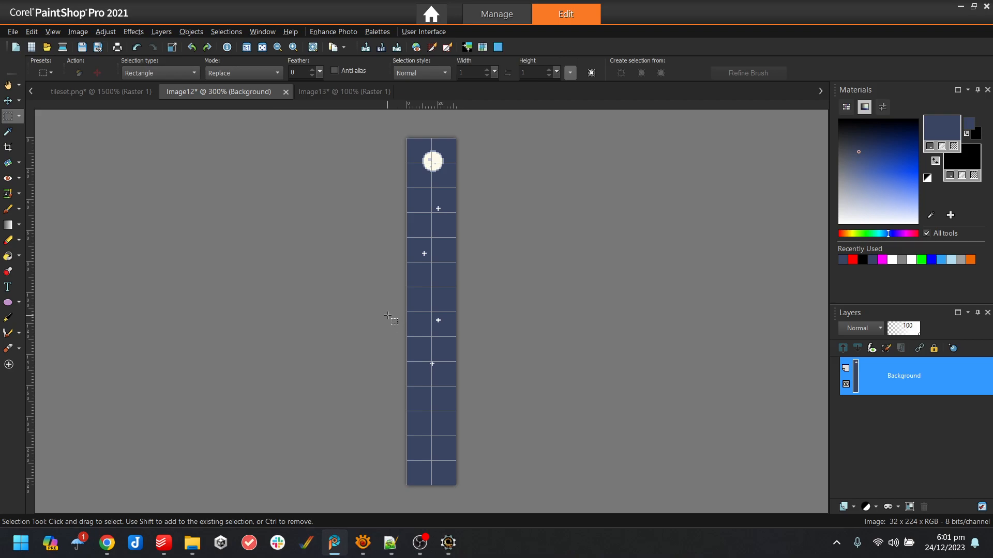
{"action": "left_click", "coordinate": [128, 95]}
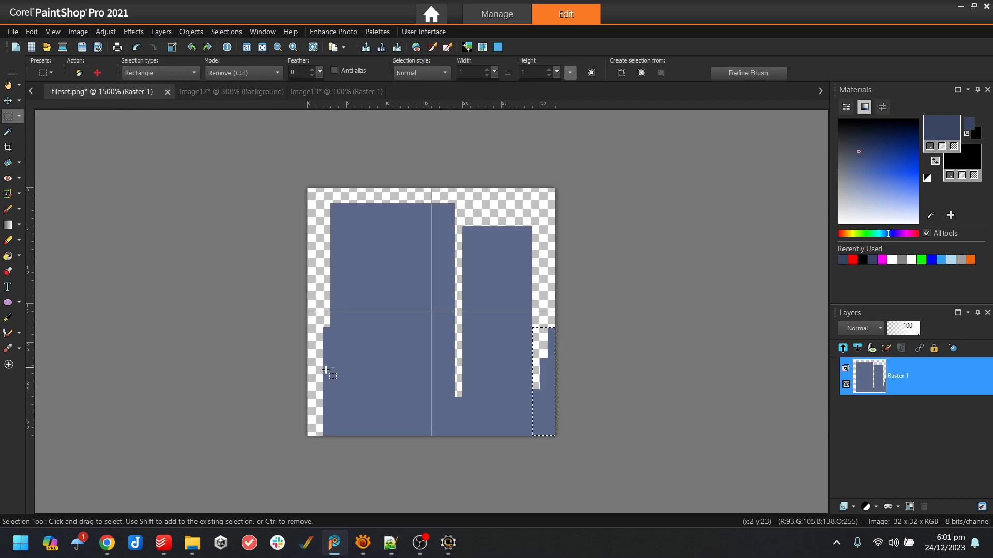
{"action": "key", "text": "ctrl+e"}
{"action": "left_click", "coordinate": [327, 357]}
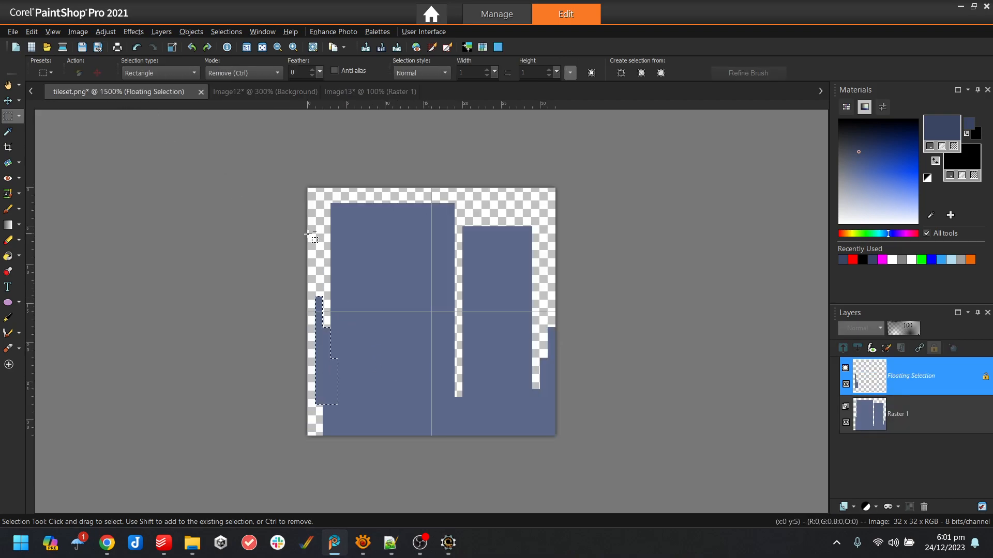
{"action": "left_click_drag", "start_coordinate": [326, 380], "coordinate": [318, 403]}
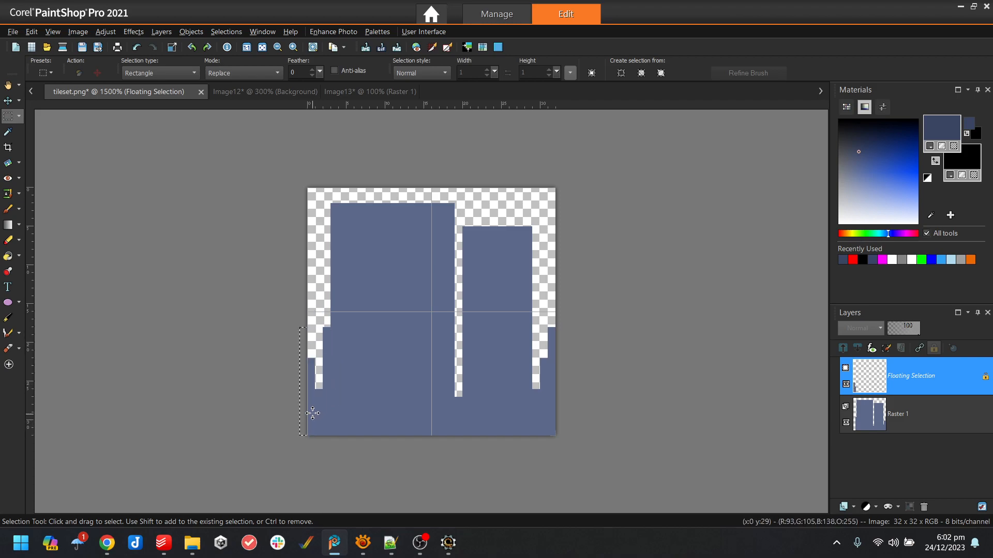
- Merge the floating edge piece into the skyline tile and copy the whole 32 x 32 tile
{"action": "left_click", "coordinate": [227, 32]}
{"action": "left_click", "coordinate": [261, 62]}
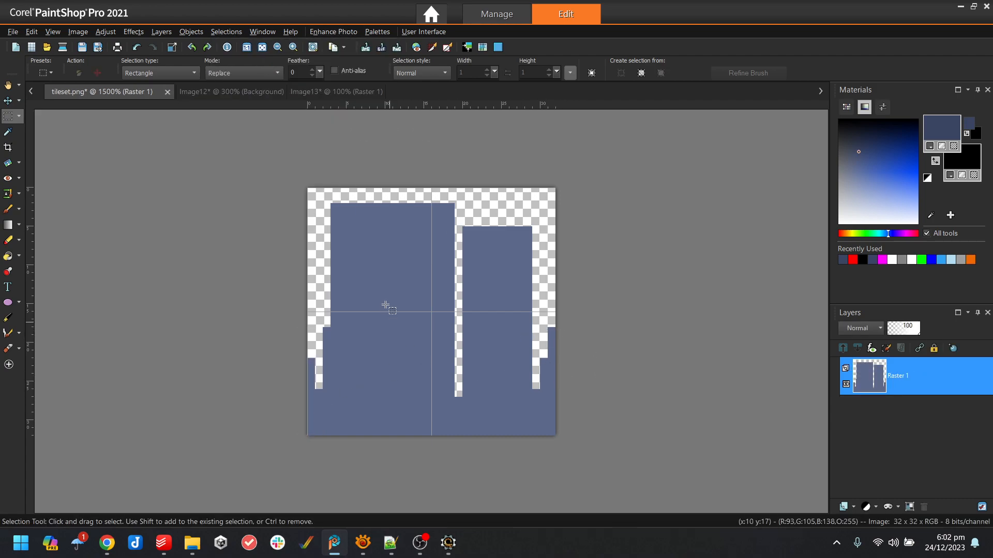
{"action": "key", "text": "ctrl+a"}
{"action": "left_click", "coordinate": [226, 32]}
{"action": "left_click", "coordinate": [249, 62]}
{"action": "right_click", "coordinate": [932, 382]}
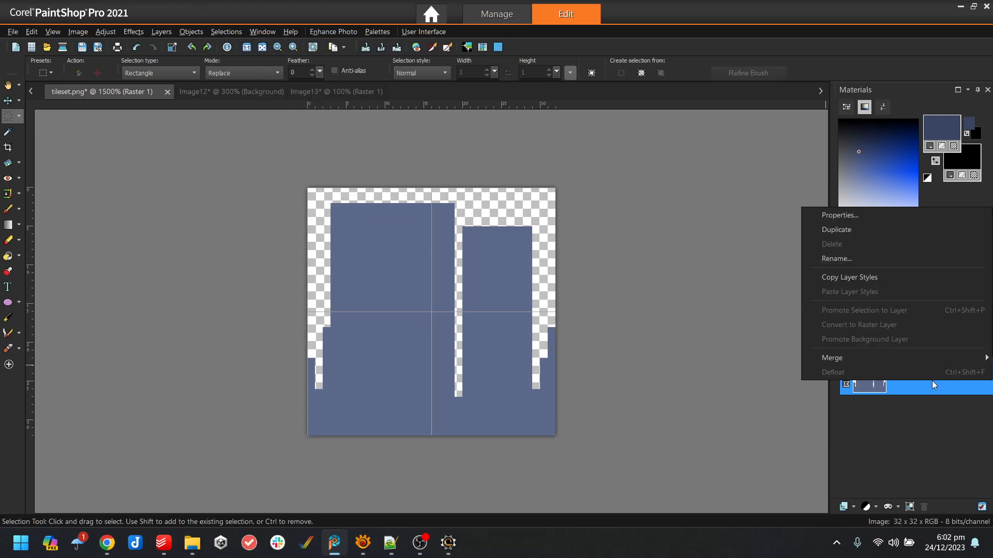
{"action": "left_click_drag", "start_coordinate": [308, 186], "coordinate": [554, 432]}
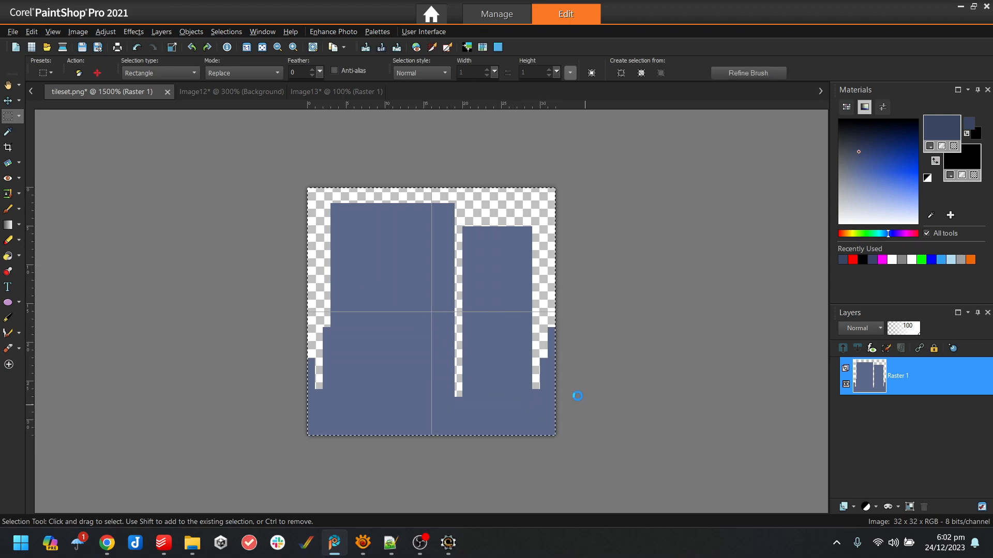
- Paste the skyline tile into the 32 x 224 strip, directly above its two lowest grid rows, and deselect it
{"action": "left_click", "coordinate": [247, 92]}
{"action": "key", "text": "ctrl+e"}
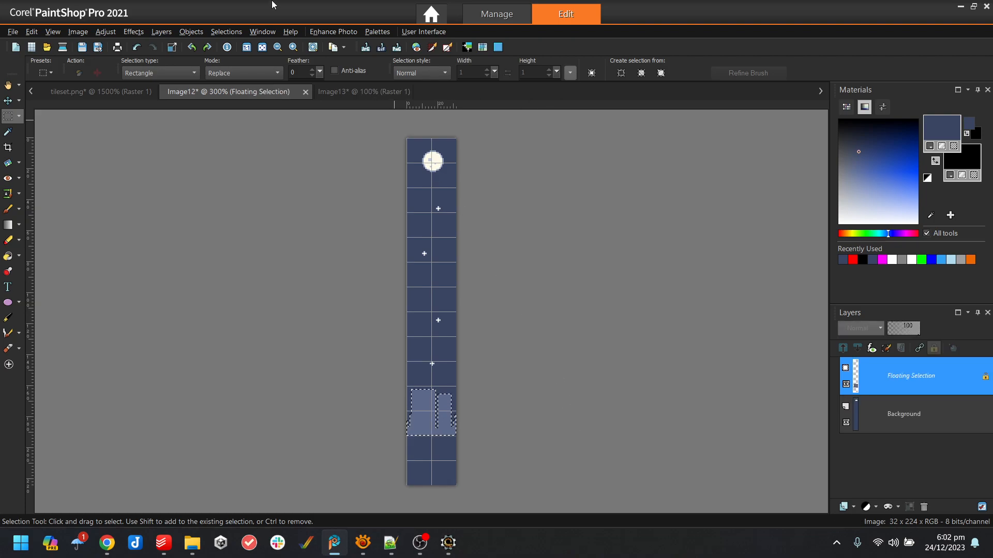
{"action": "left_click", "coordinate": [226, 32]}
{"action": "left_click", "coordinate": [237, 60]}
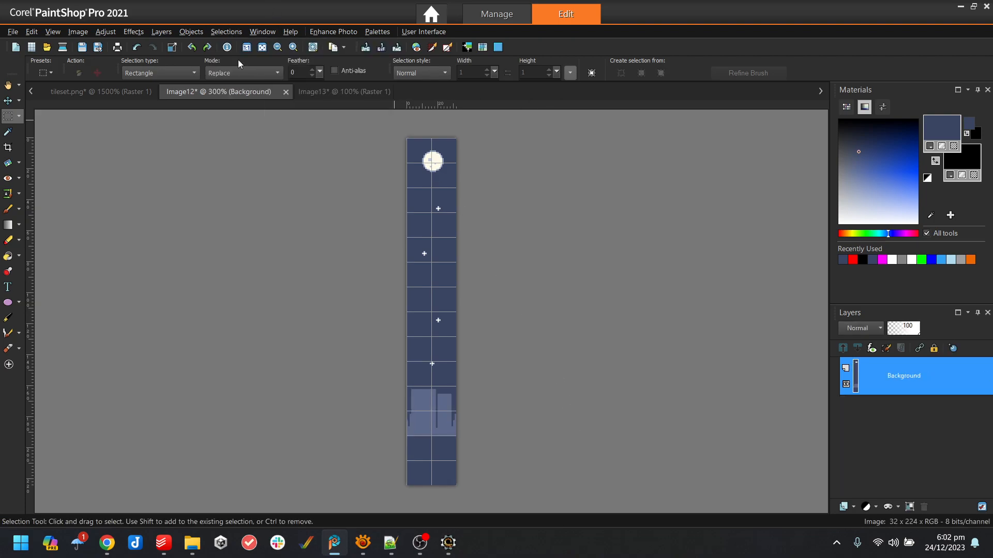
- Sample the buildings' blue colour in the strip and flood fill the area below the skyline with it
{"action": "left_click", "coordinate": [14, 135]}
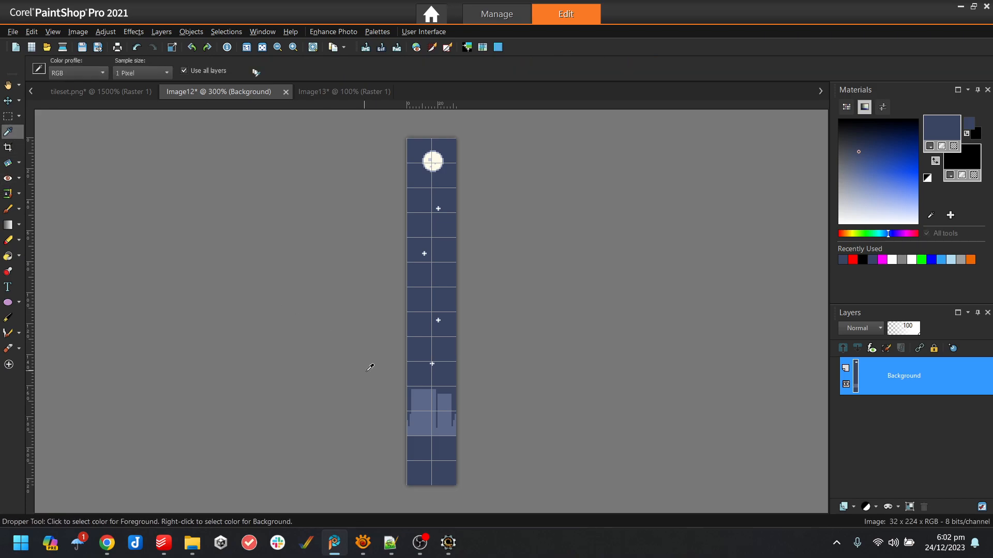
{"action": "left_click", "coordinate": [426, 421]}
{"action": "left_click", "coordinate": [8, 255]}
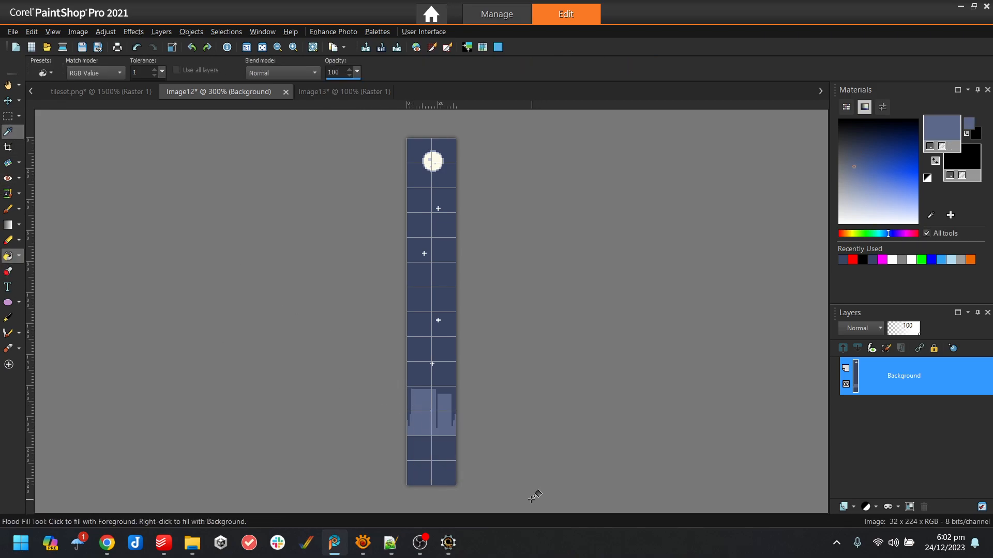
{"action": "left_click", "coordinate": [446, 461]}
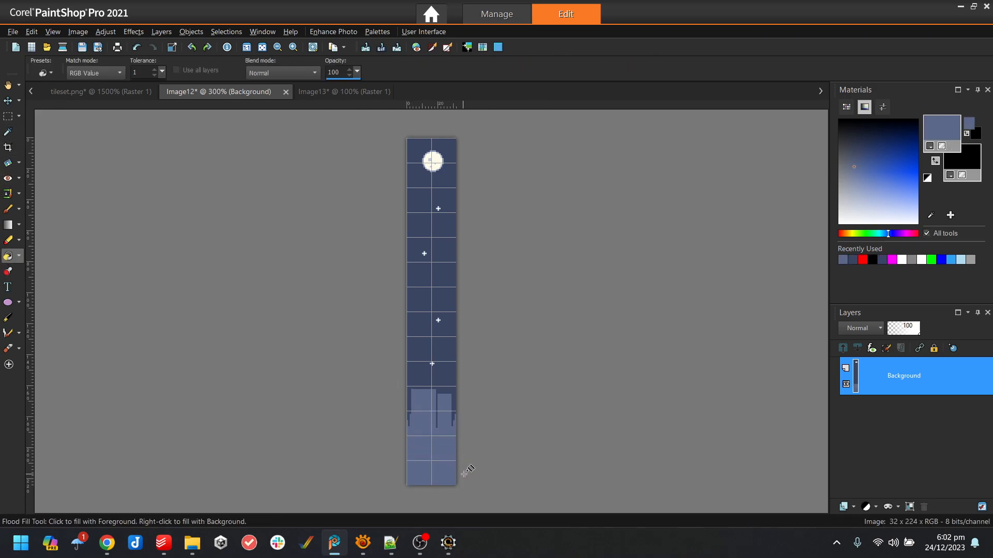
- Return to tileset.png and undo the tile edits and the skyline crop to restore the full image
{"action": "left_click", "coordinate": [324, 92]}
{"action": "left_click", "coordinate": [71, 93]}
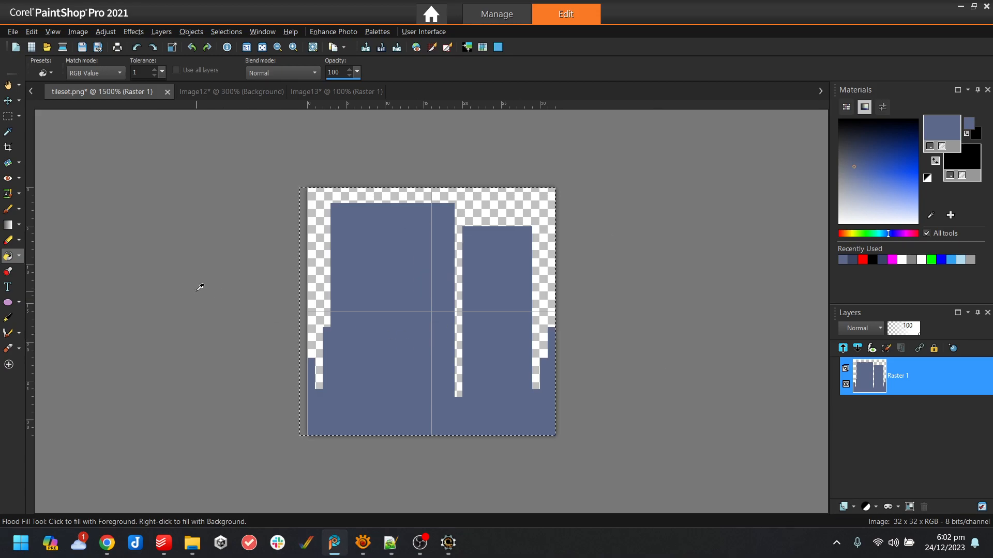
{"action": "key", "text": "ctrl+z"}
{"action": "key", "text": "ctrl+z"}
{"action": "key", "text": "ctrl+z"}
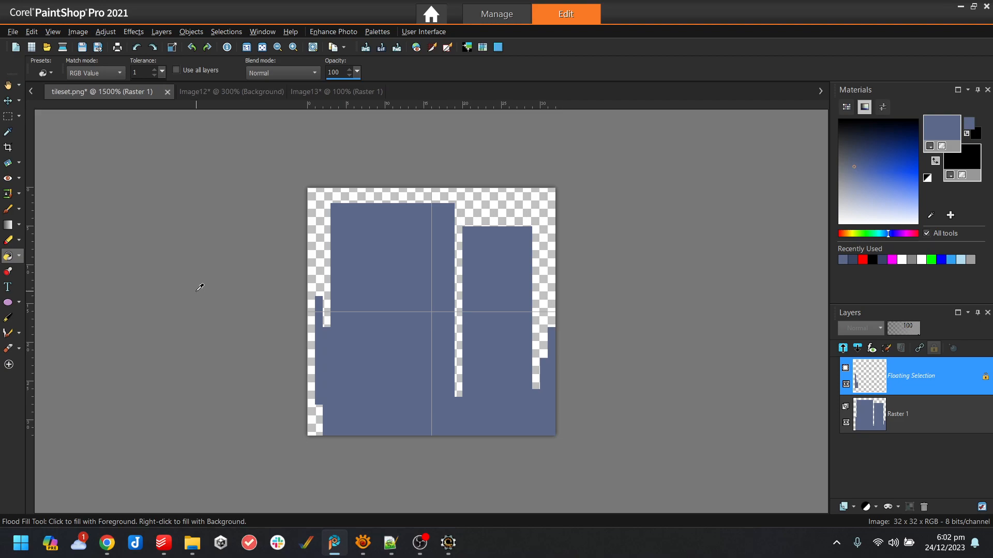
{"action": "key", "text": "ctrl+z"}
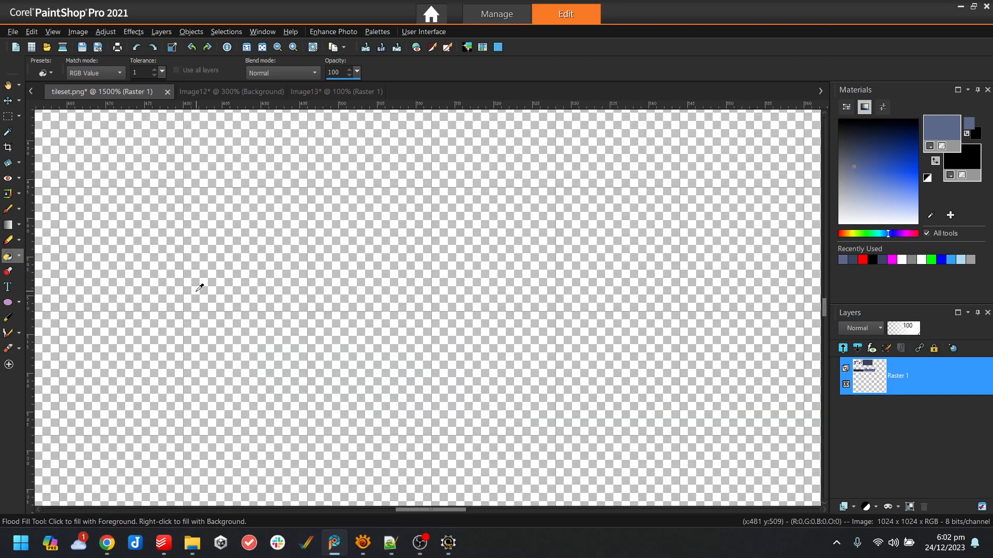
- Crop the tileset image to a 32 x 32 area over the peak near the right end of the dark rooftops
{"action": "scroll", "coordinate": [356, 352], "scroll_direction": "down", "scroll_amount": 2}
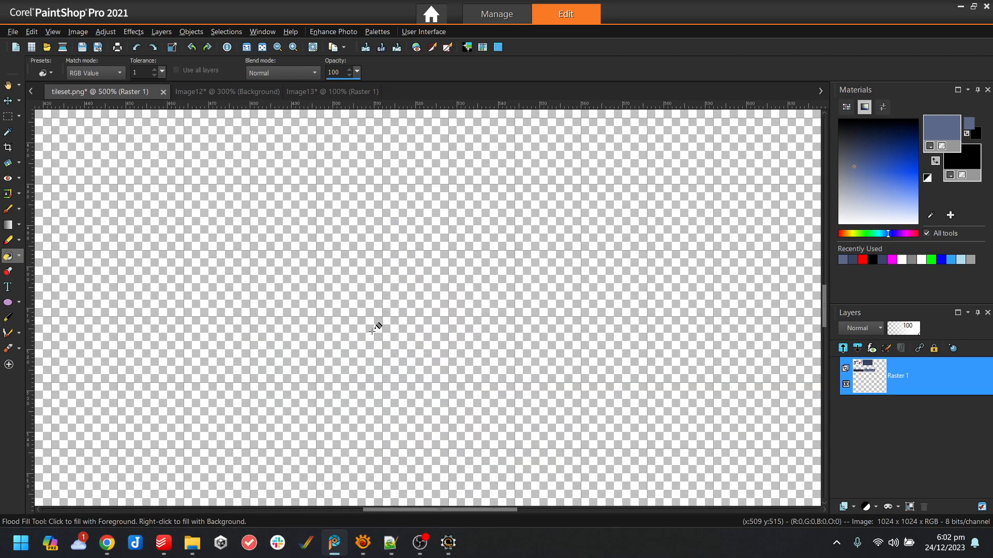
{"action": "scroll", "coordinate": [371, 330], "scroll_direction": "down", "scroll_amount": 2}
{"action": "scroll", "coordinate": [375, 328], "scroll_direction": "down", "scroll_amount": 4}
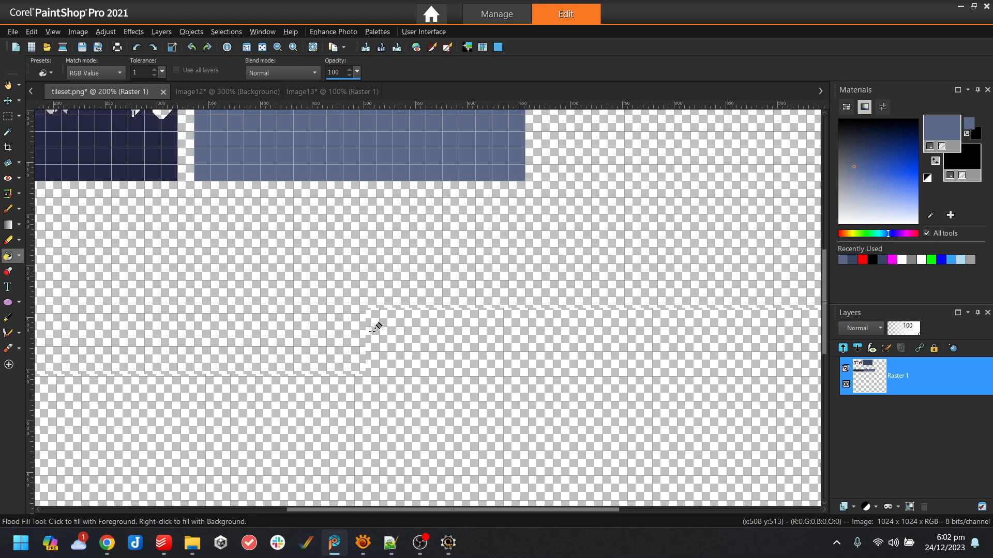
{"action": "scroll", "coordinate": [216, 152], "scroll_direction": "up", "scroll_amount": 2}
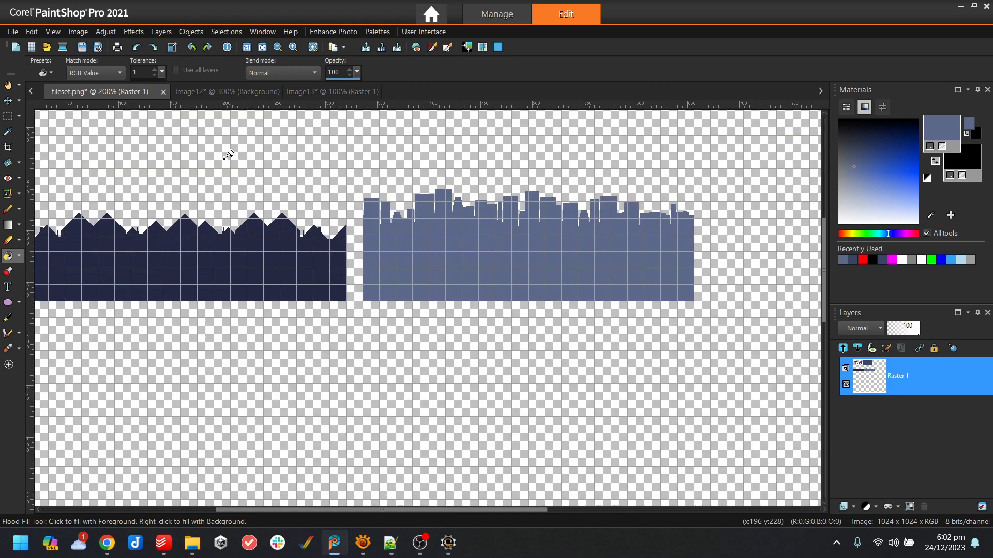
{"action": "scroll", "coordinate": [216, 204], "scroll_direction": "up", "scroll_amount": 2}
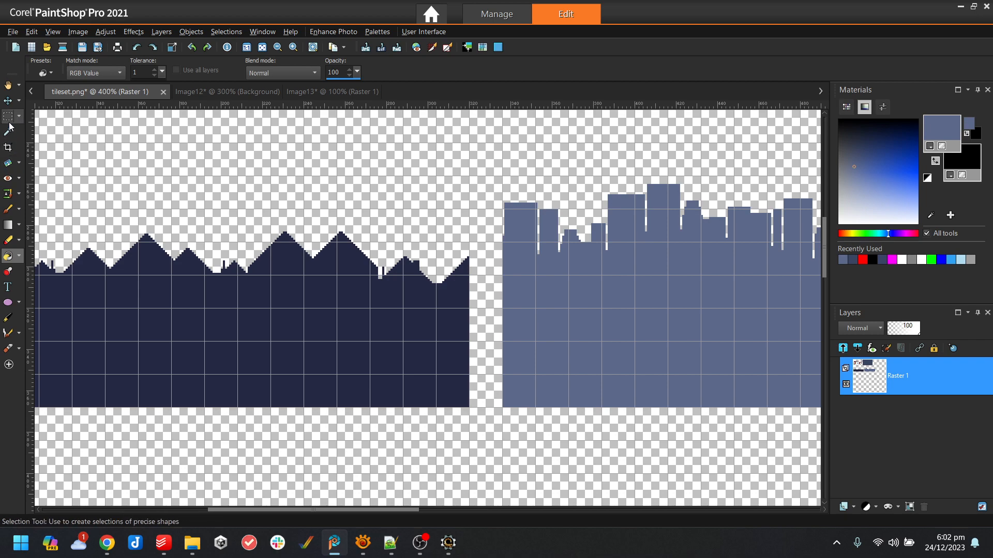
{"action": "left_click", "coordinate": [7, 116]}
{"action": "left_click_drag", "start_coordinate": [124, 213], "coordinate": [196, 285]}
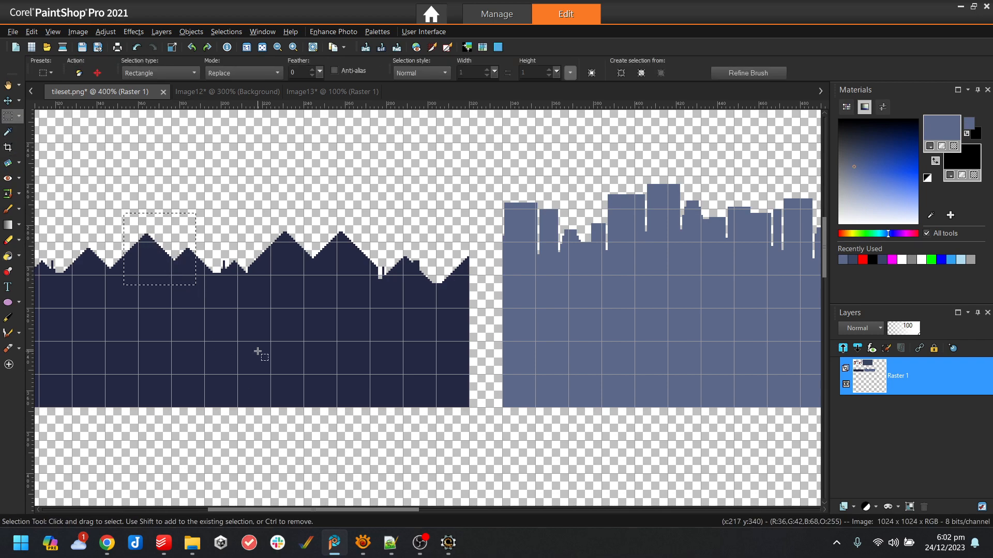
{"action": "left_click", "coordinate": [8, 147]}
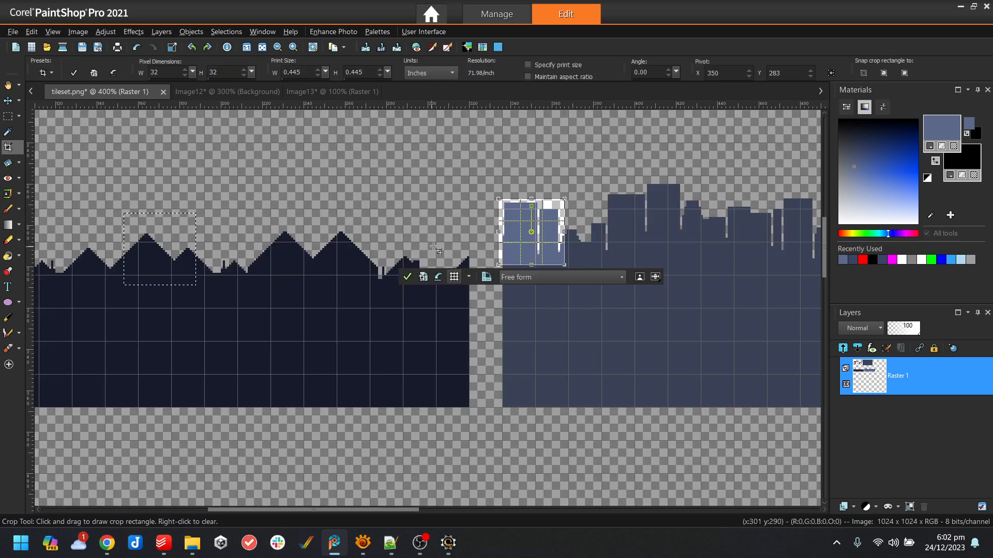
{"action": "left_click_drag", "start_coordinate": [532, 241], "coordinate": [417, 278]}
{"action": "double_click", "coordinate": [417, 278]}
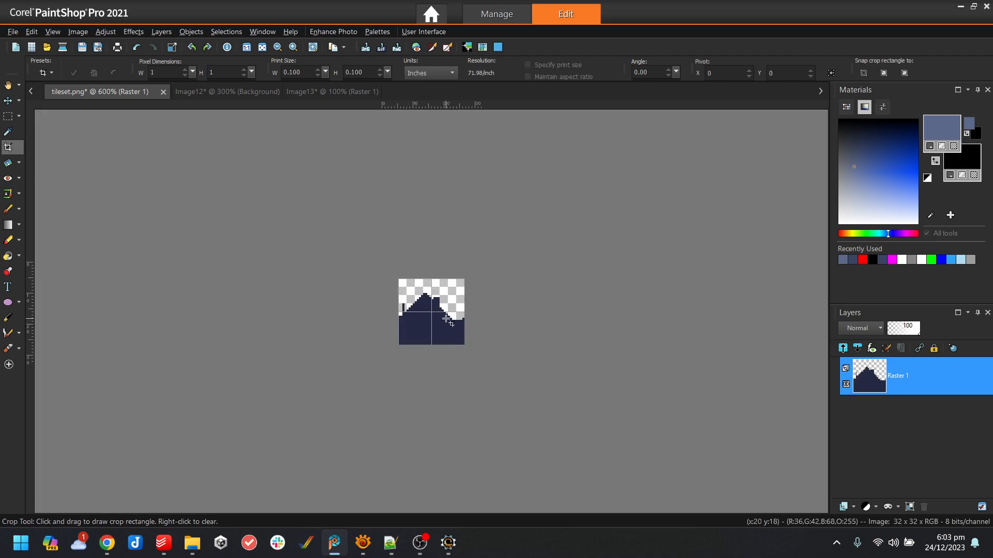
- Copy the dark rooftop tile, paste it over the bottom of the 32 x 224 strip and deselect it
{"action": "scroll", "coordinate": [445, 318], "scroll_direction": "up", "scroll_amount": 2}
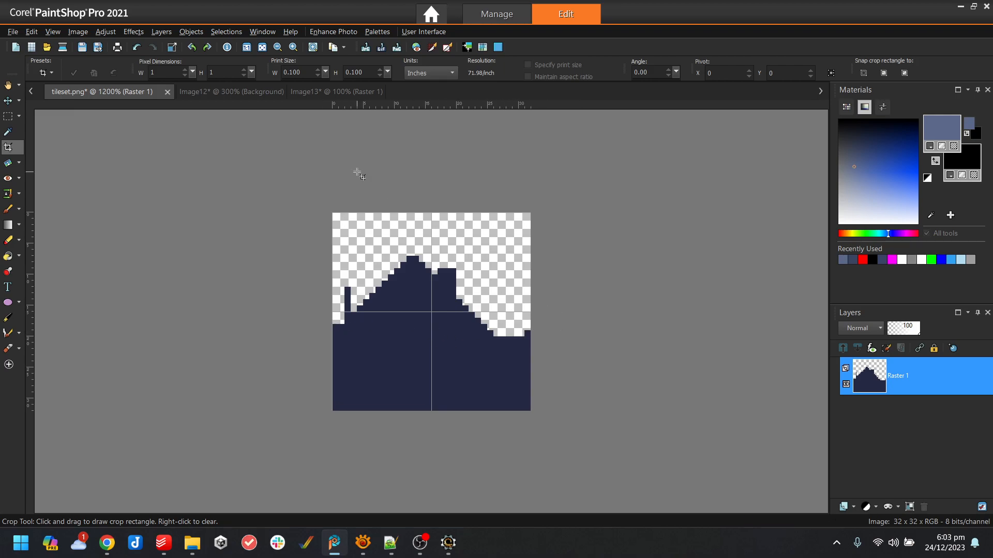
{"action": "left_click", "coordinate": [210, 96]}
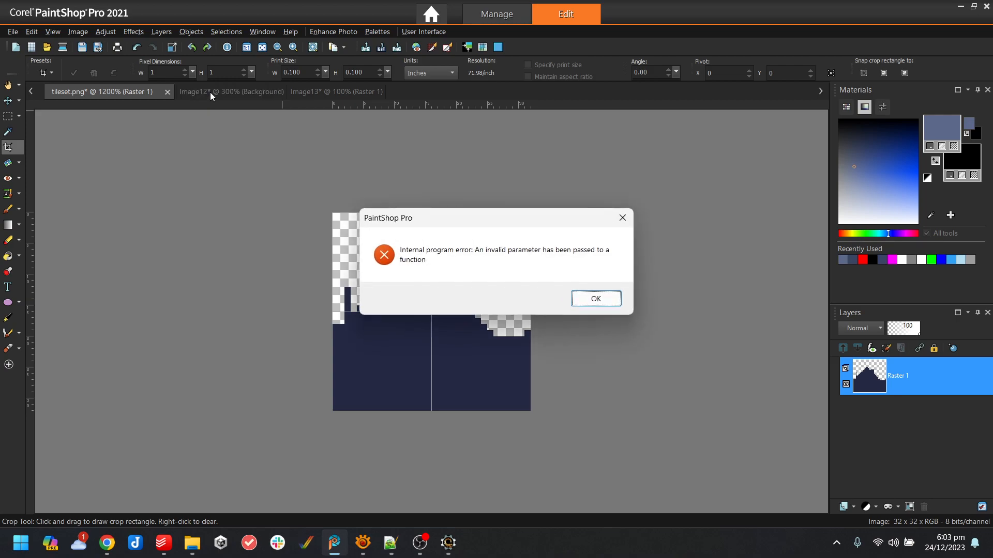
{"action": "left_click", "coordinate": [608, 296]}
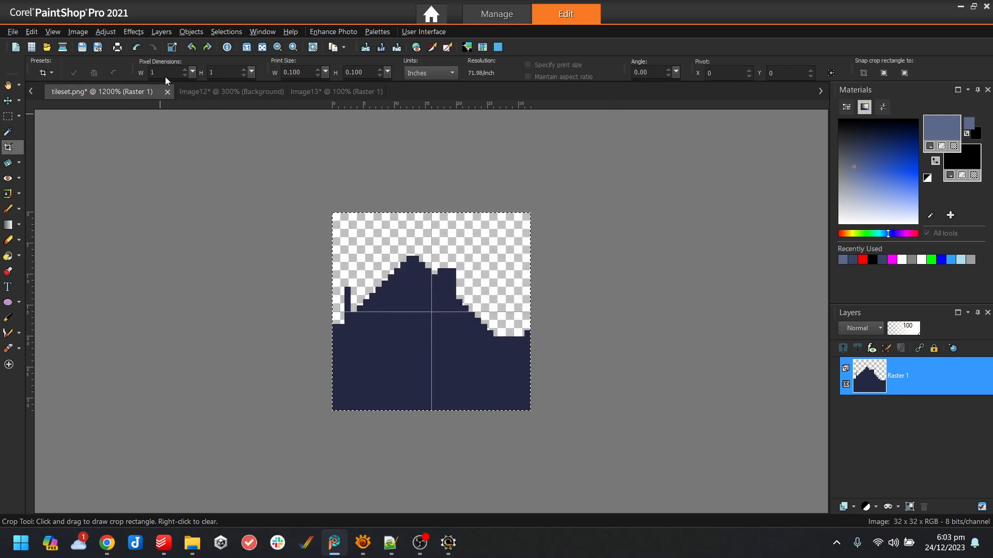
{"action": "left_click", "coordinate": [207, 91]}
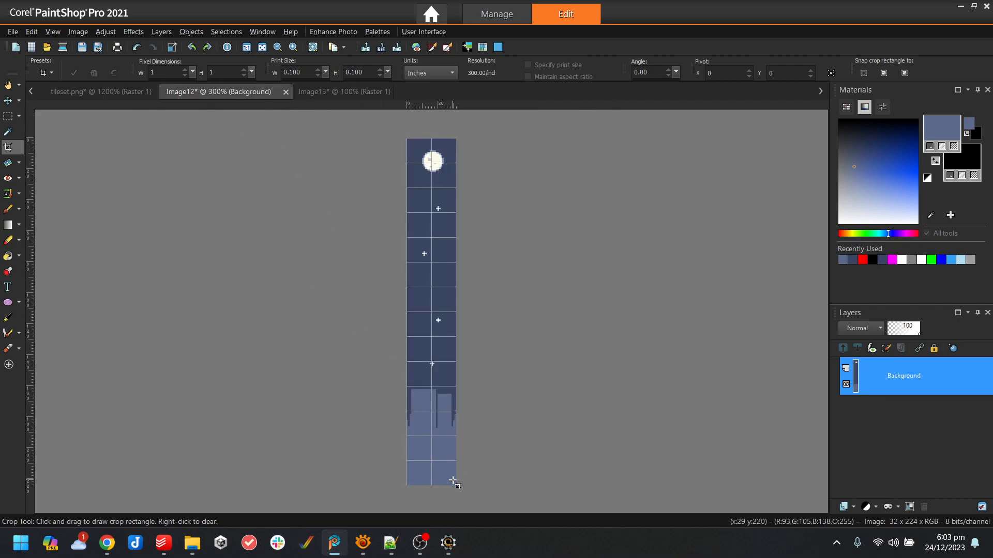
{"action": "key", "text": "ctrl+e"}
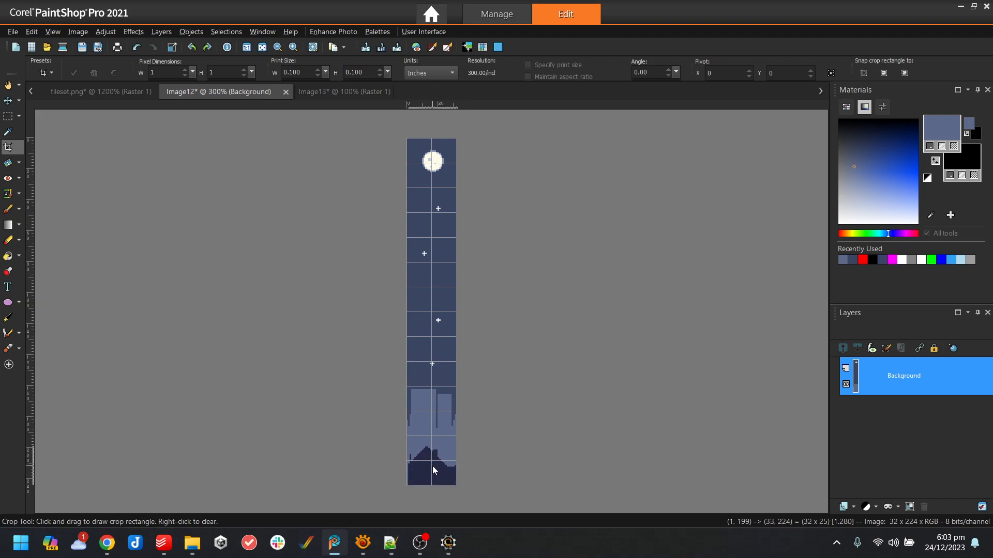
{"action": "left_click", "coordinate": [432, 467]}
{"action": "left_click", "coordinate": [226, 32]}
{"action": "left_click", "coordinate": [248, 61]}
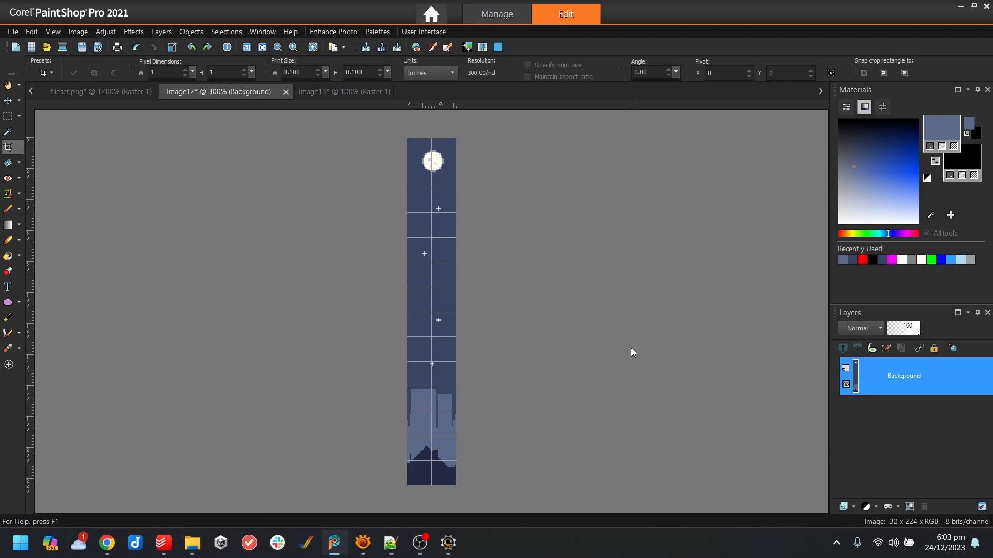
- Save the strip as parallax.png in the maps folder of scorpion-xmas-game
{"action": "key", "text": "ctrl+s"}
{"action": "left_click", "coordinate": [578, 142]}
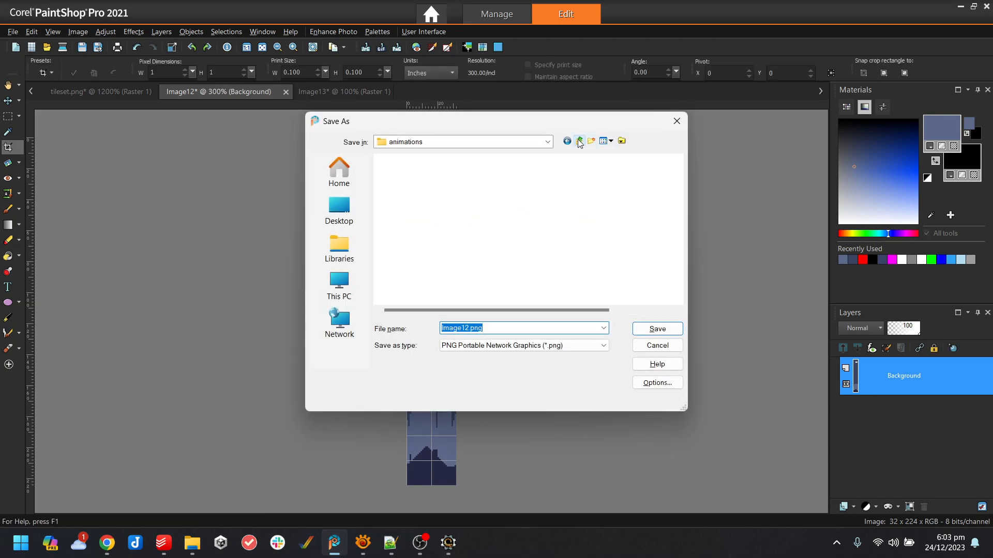
{"action": "double_click", "coordinate": [397, 211]}
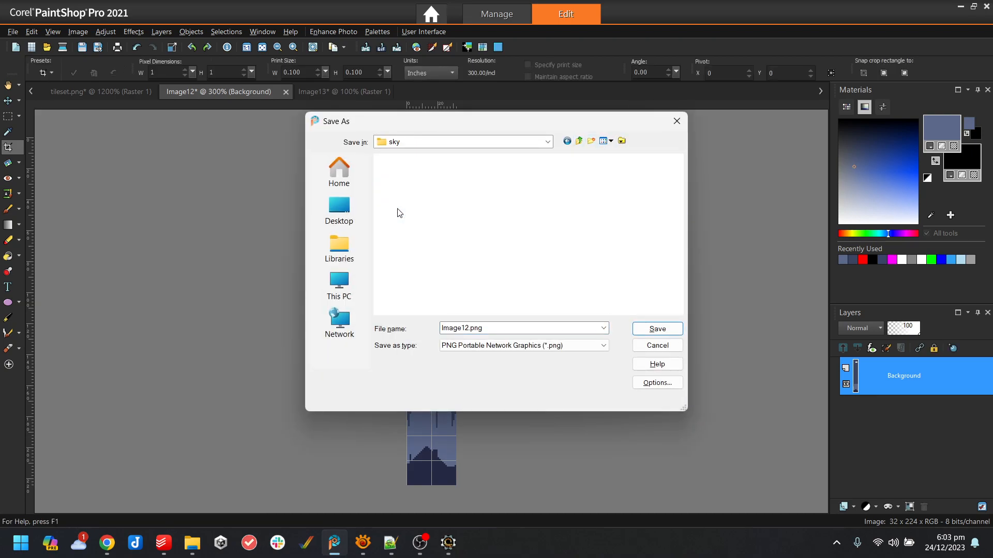
{"action": "left_click", "coordinate": [578, 142]}
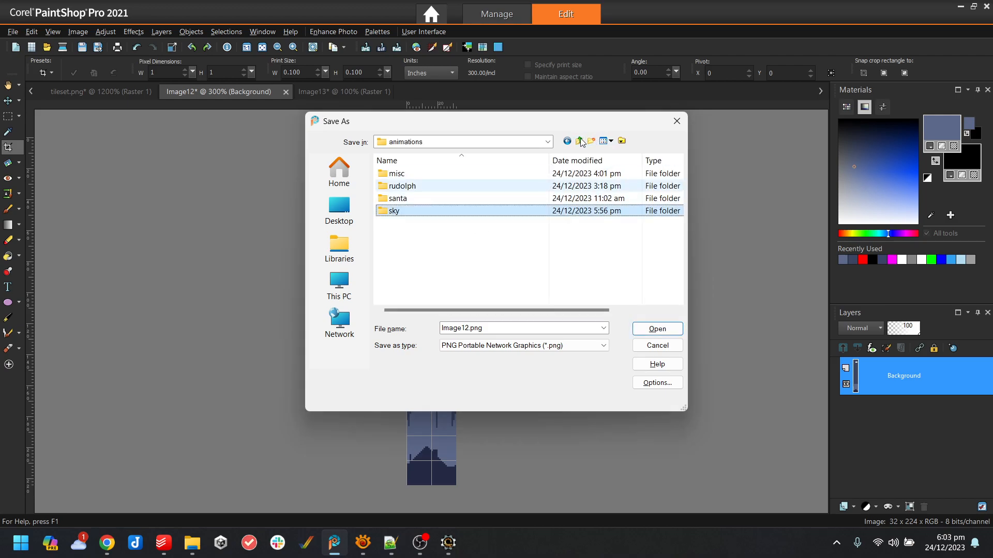
{"action": "left_click", "coordinate": [579, 141]}
{"action": "scroll", "coordinate": [522, 238], "scroll_direction": "down", "scroll_amount": 2}
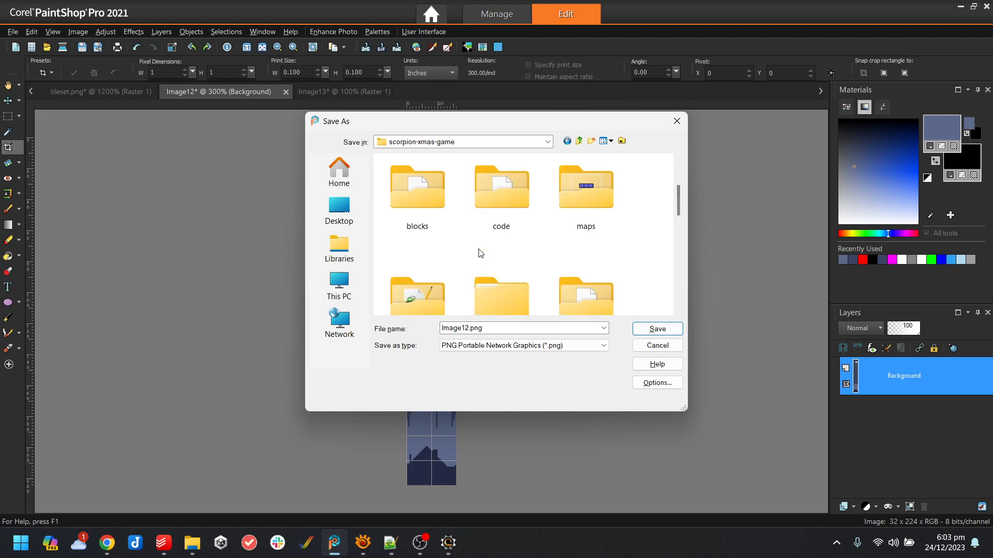
{"action": "scroll", "coordinate": [451, 257], "scroll_direction": "up", "scroll_amount": 1}
{"action": "double_click", "coordinate": [590, 212]}
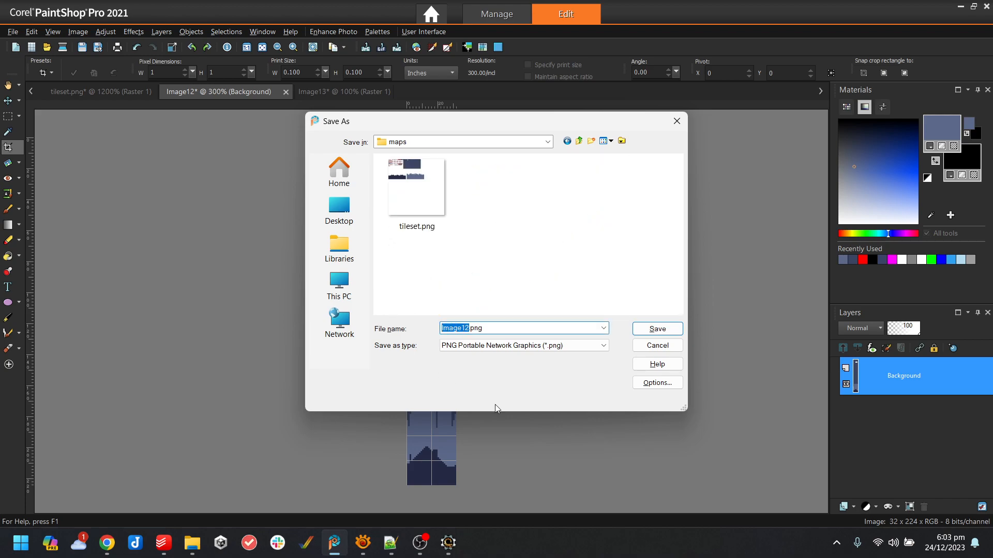
{"action": "type", "text": "parallax"}
{"action": "key", "text": "Return"}
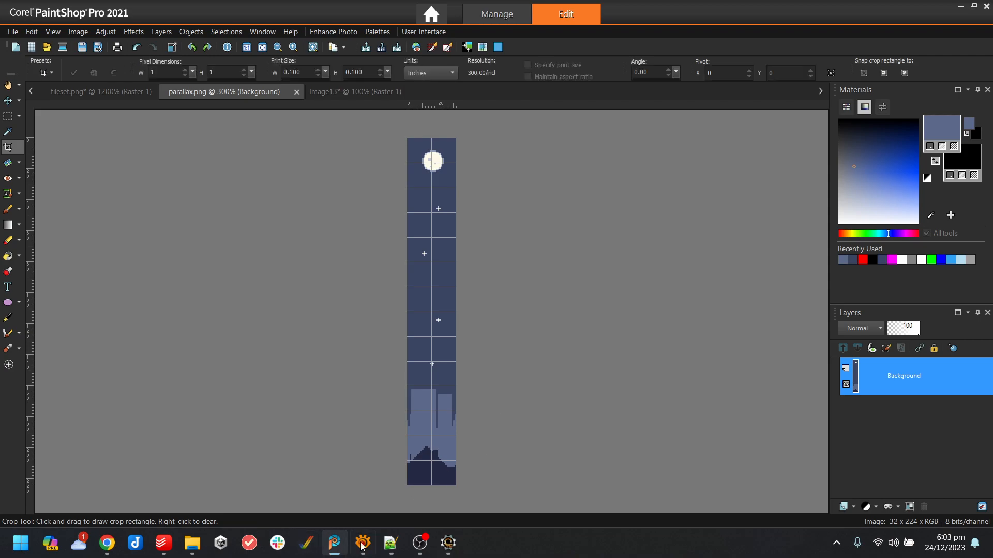
- Switch to Scorpion Editor, copy the level01 map as level00 and select the copy
{"action": "left_click", "coordinate": [447, 543]}
{"action": "left_click", "coordinate": [827, 34]}
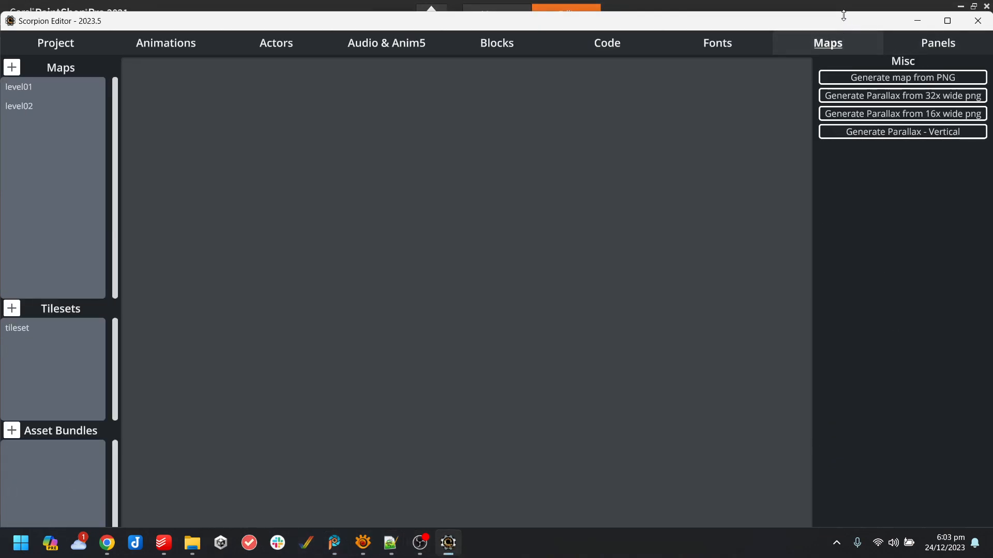
{"action": "left_click", "coordinate": [42, 70]}
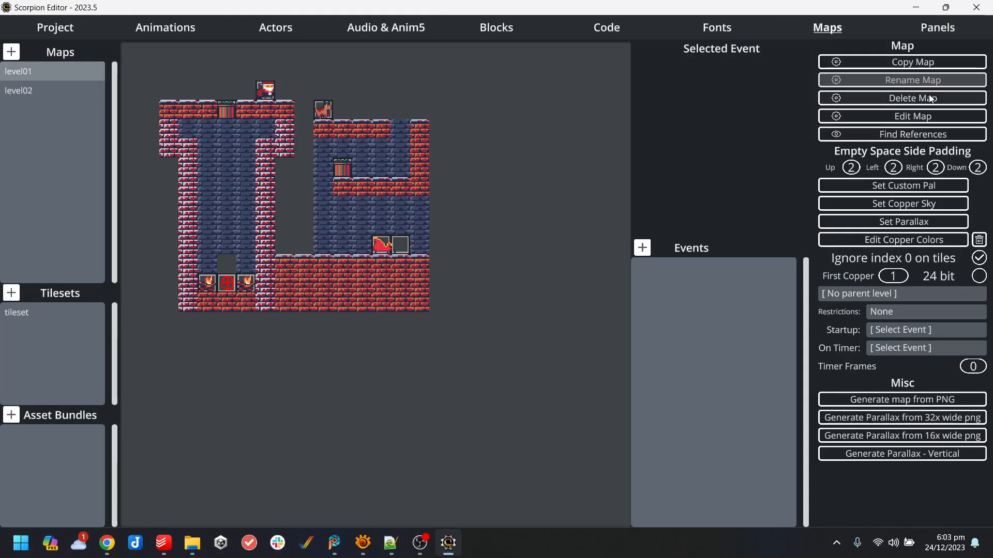
{"action": "left_click", "coordinate": [913, 62]}
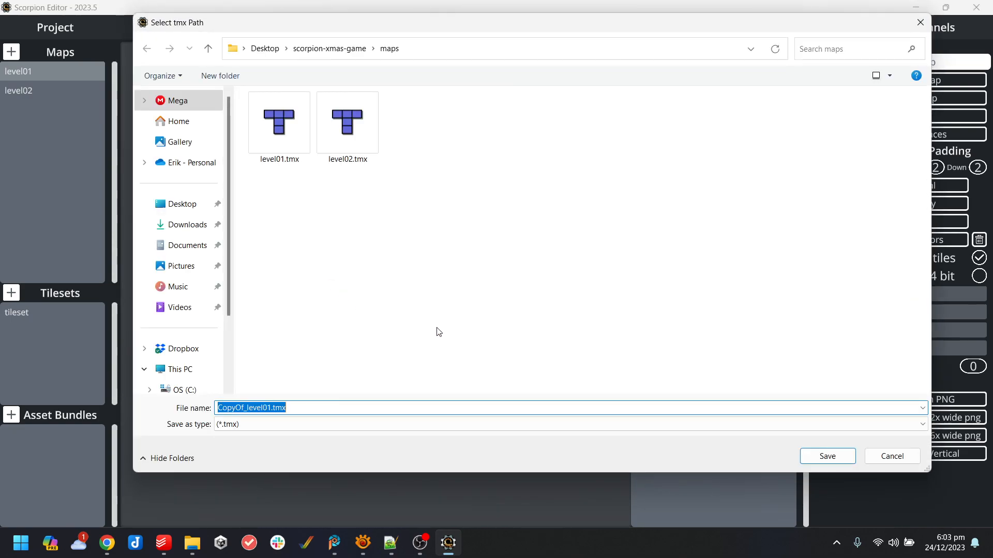
{"action": "type", "text": "level02"}
{"action": "key", "text": "Return"}
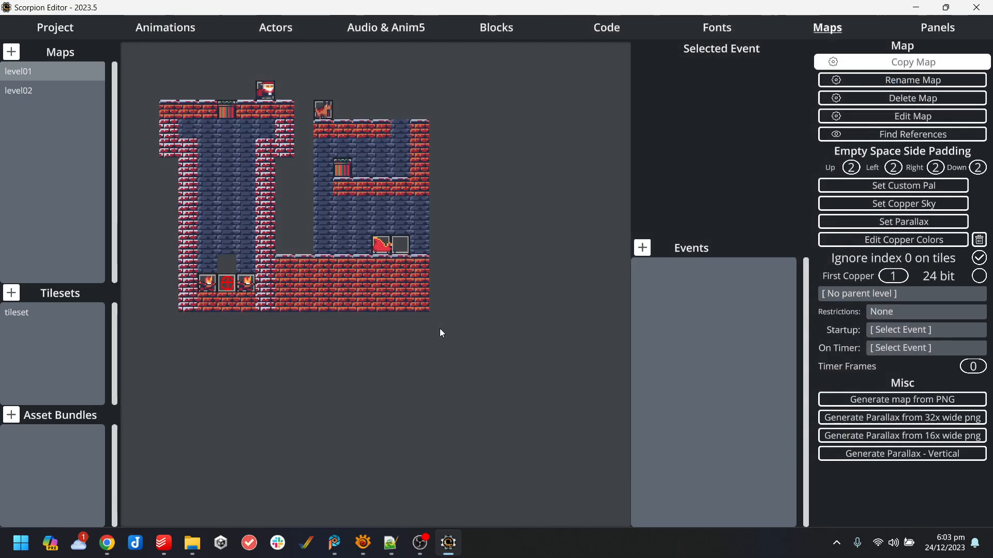
{"action": "left_click", "coordinate": [33, 77]}
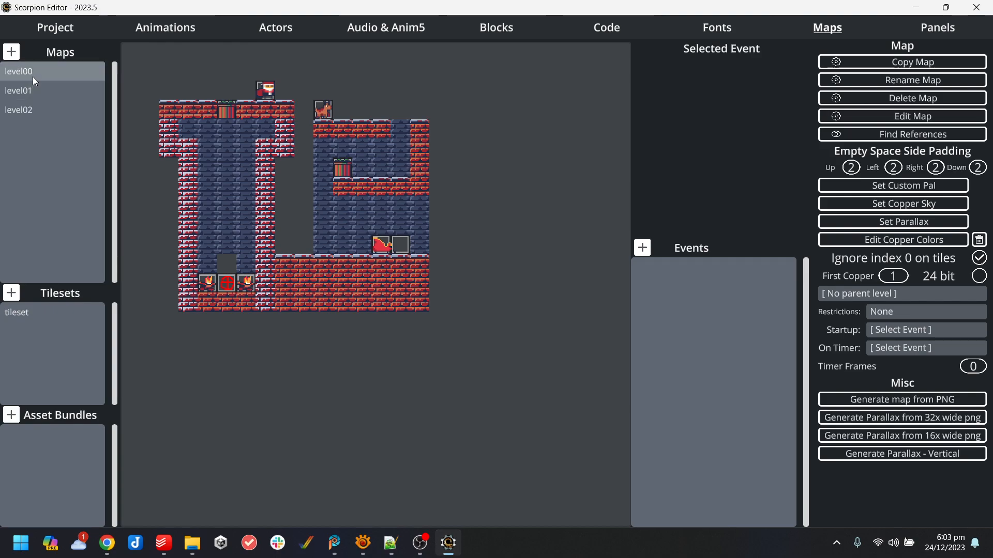
- In the startup code block, set the currentlevel variable to level00
{"action": "left_click", "coordinate": [598, 30]}
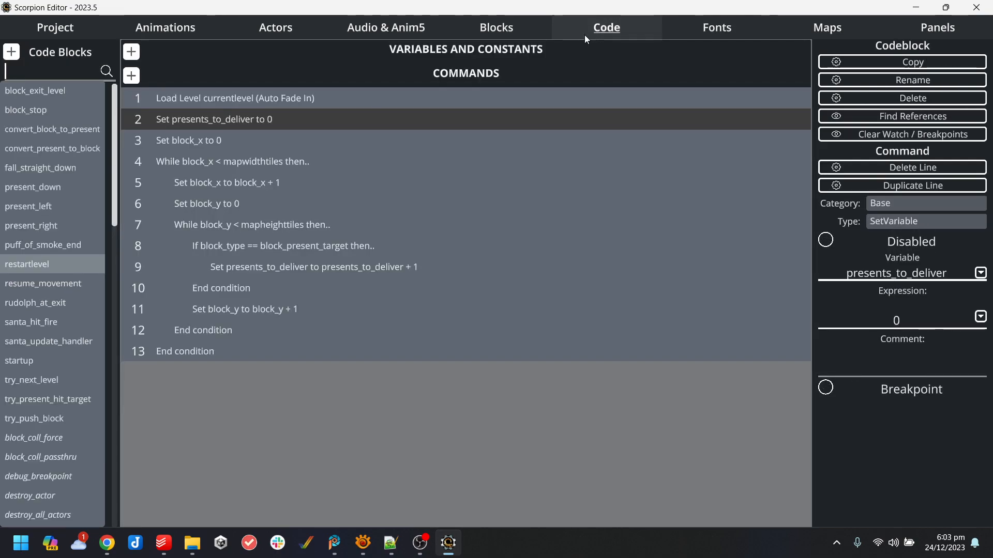
{"action": "left_click", "coordinate": [26, 373]}
{"action": "left_click", "coordinate": [32, 360]}
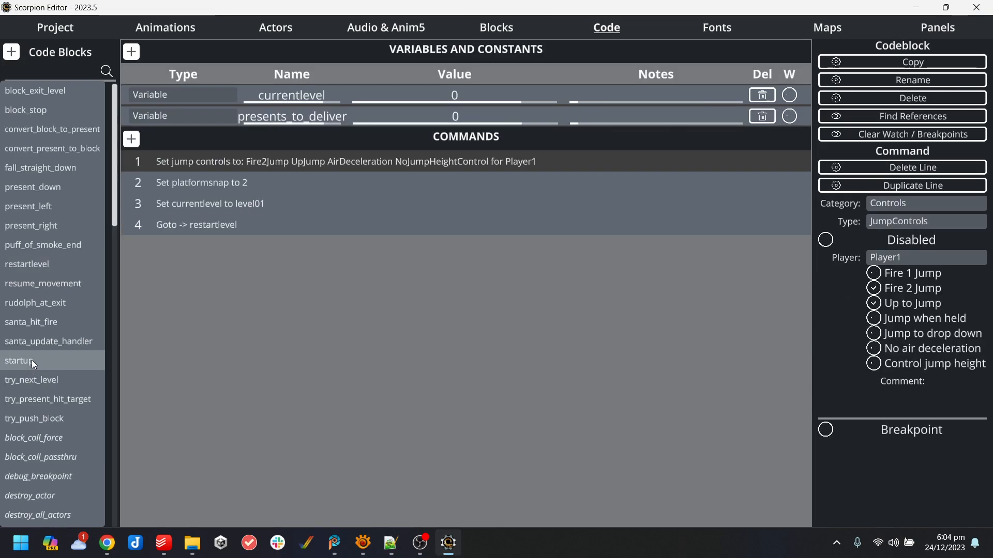
{"action": "left_click", "coordinate": [261, 205]}
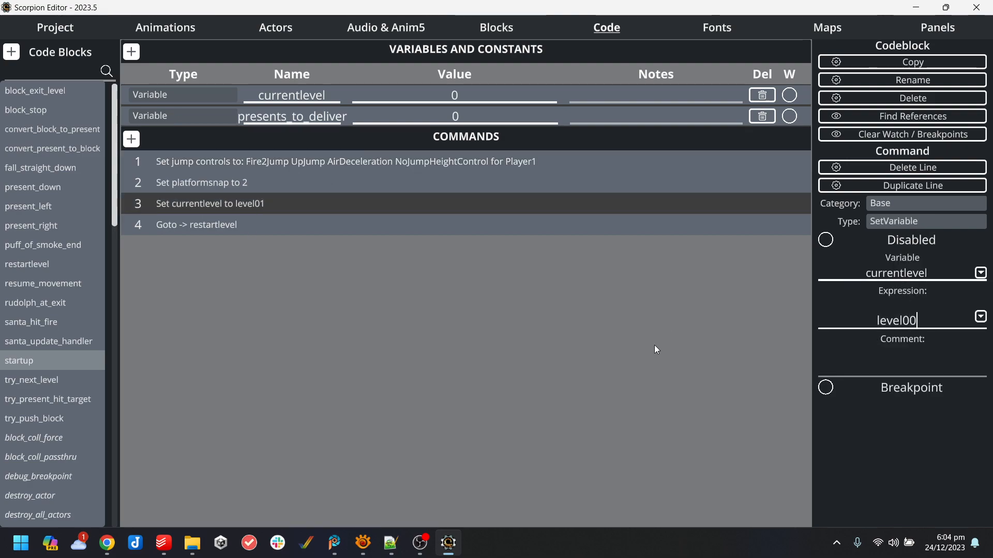
- For the level00 map, start generating a parallax from a 32-pixel-wide image, using parallax.png from the maps folder
{"action": "left_click", "coordinate": [827, 27]}
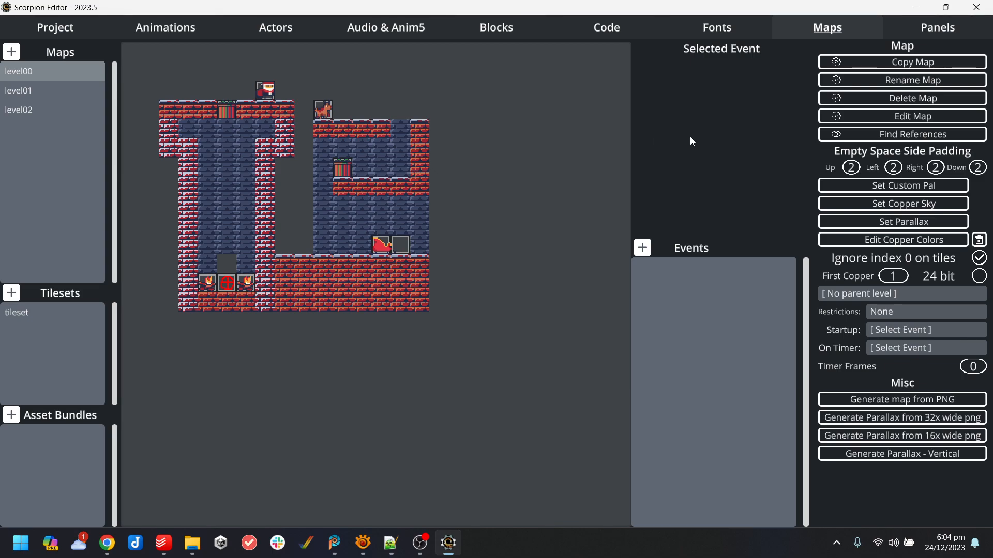
{"action": "left_click", "coordinate": [925, 423]}
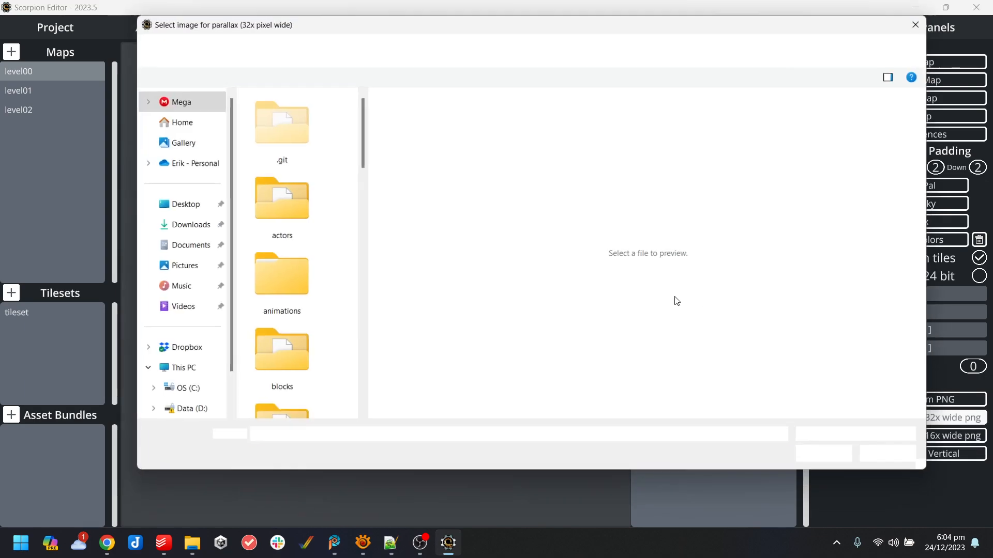
{"action": "scroll", "coordinate": [336, 233], "scroll_direction": "down", "scroll_amount": 5}
{"action": "scroll", "coordinate": [313, 230], "scroll_direction": "up", "scroll_amount": 3}
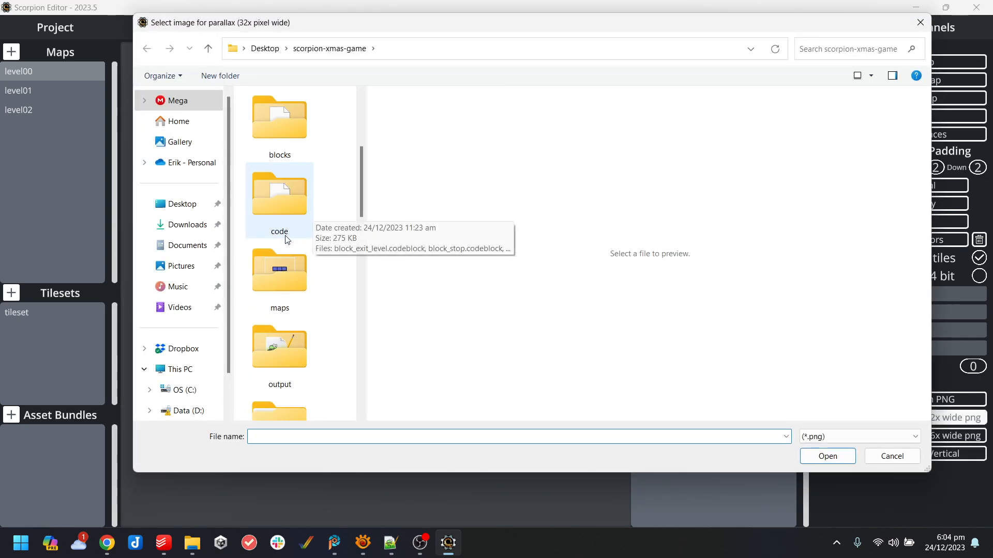
{"action": "scroll", "coordinate": [289, 264], "scroll_direction": "down", "scroll_amount": 3}
{"action": "scroll", "coordinate": [290, 225], "scroll_direction": "up", "scroll_amount": 3}
{"action": "double_click", "coordinate": [280, 274]}
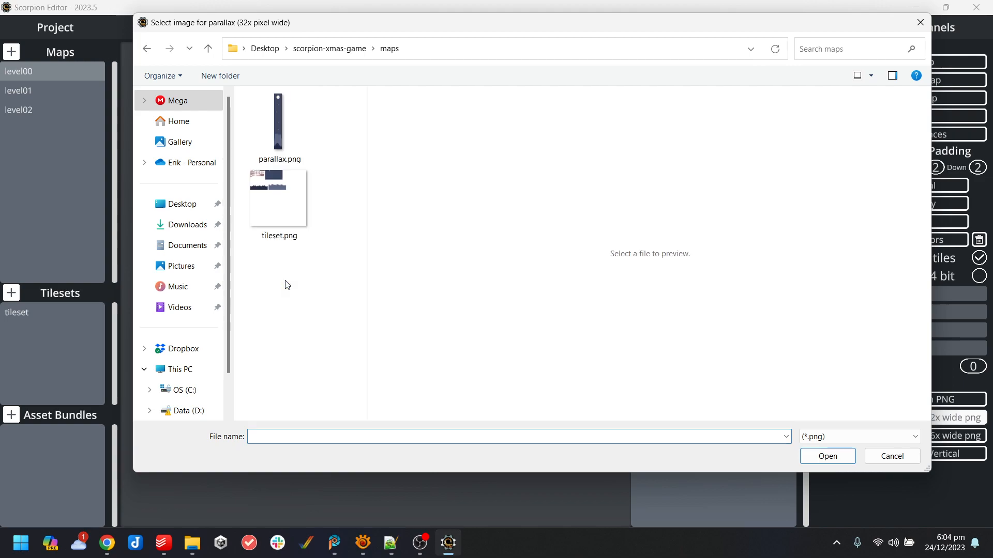
{"action": "double_click", "coordinate": [284, 131]}
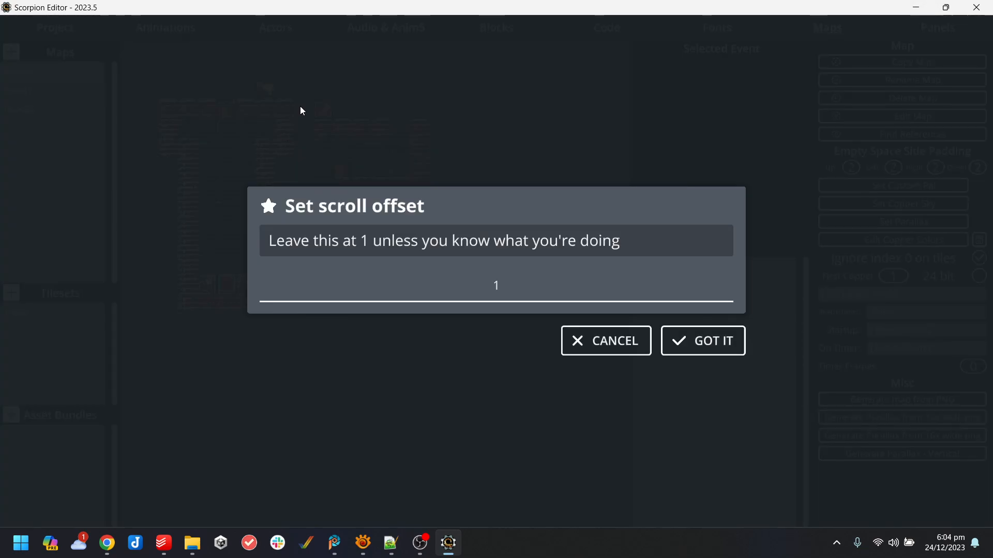
- Accept scroll offset 1 and sine amplitude 0, and save the generated image as parallax.parallax.png in the maps folder
{"action": "left_click", "coordinate": [725, 343]}
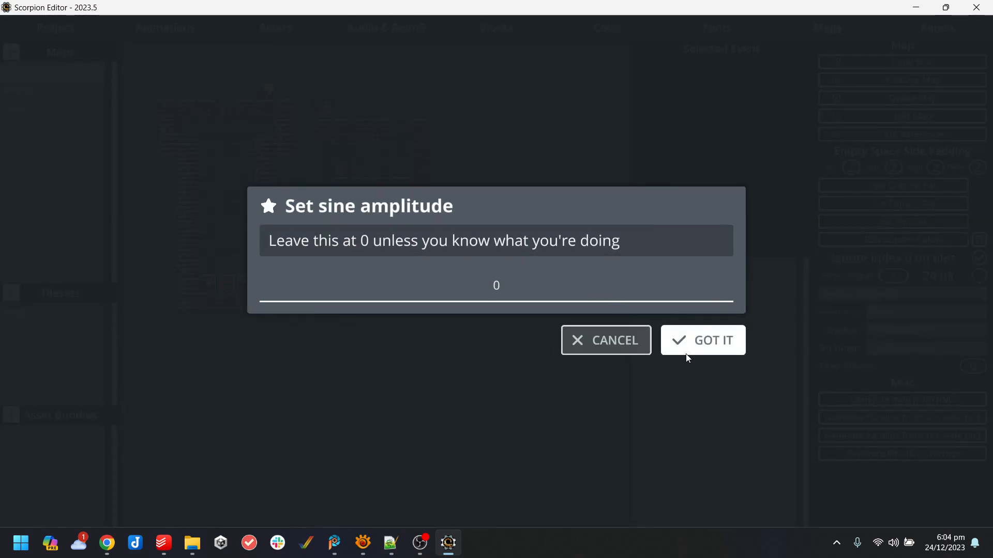
{"action": "left_click", "coordinate": [705, 352]}
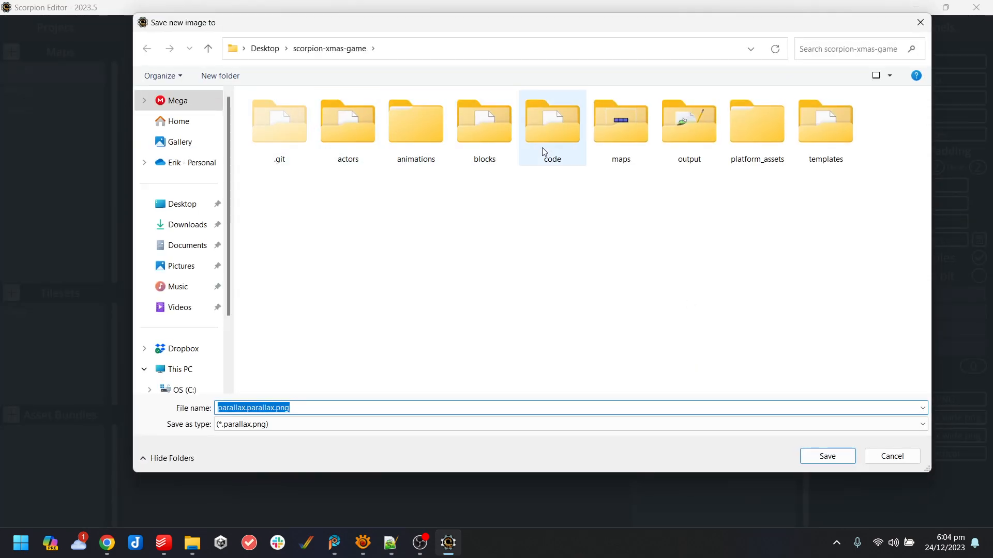
{"action": "double_click", "coordinate": [619, 134]}
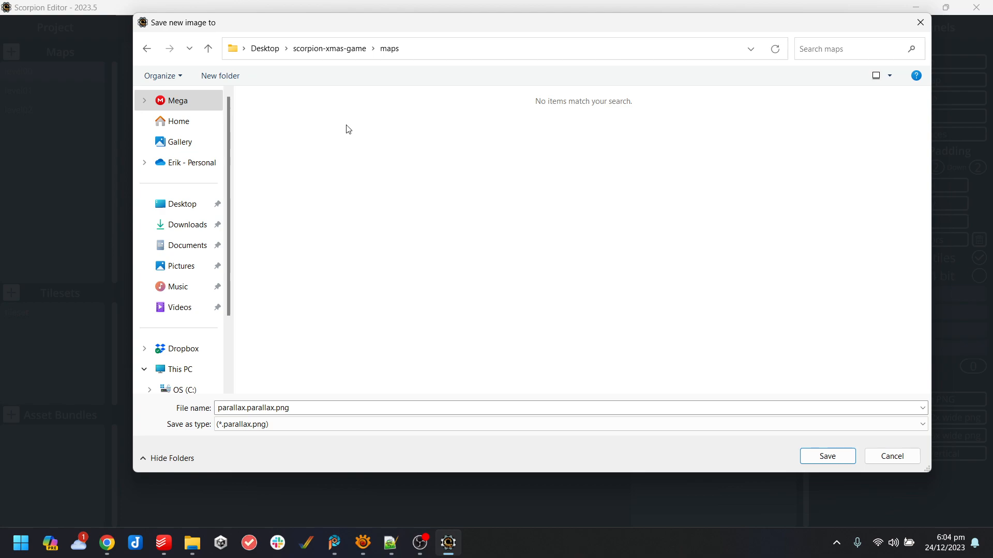
{"action": "left_click", "coordinate": [828, 455]}
{"action": "key", "text": "Return"}
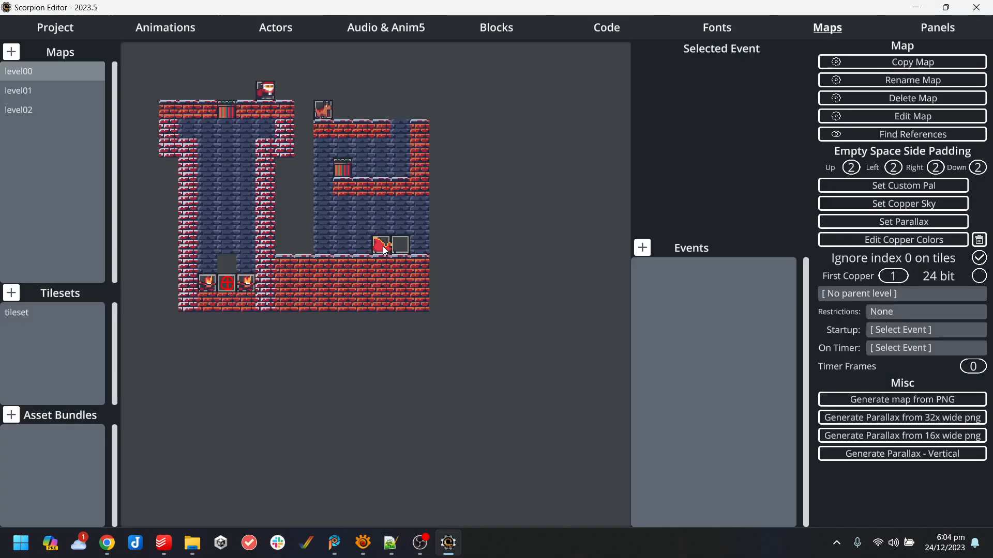
- Set the parallax of the level00 map to parallax.parallax.png from the maps folder
{"action": "left_click", "coordinate": [923, 222]}
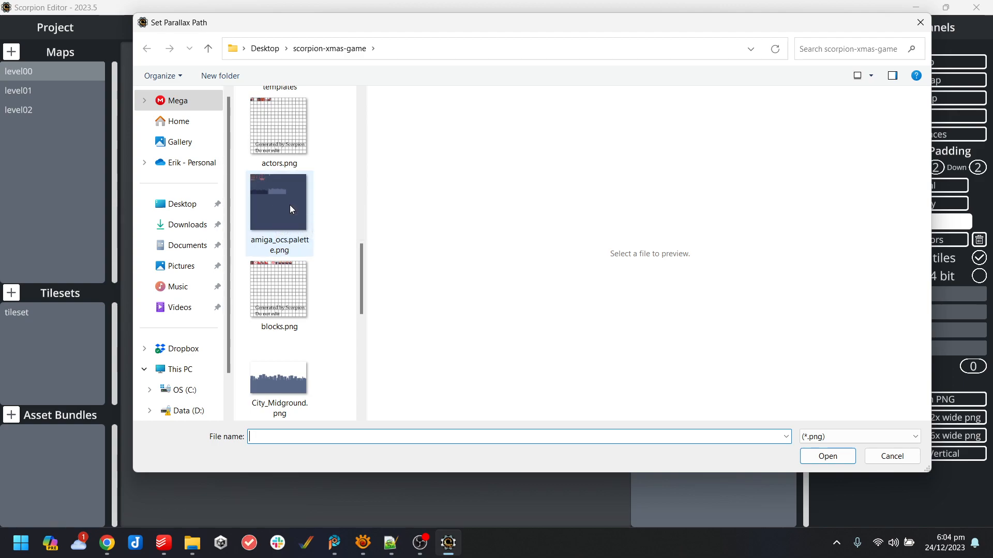
{"action": "scroll", "coordinate": [320, 267], "scroll_direction": "down", "scroll_amount": 3}
{"action": "scroll", "coordinate": [320, 267], "scroll_direction": "down", "scroll_amount": 3}
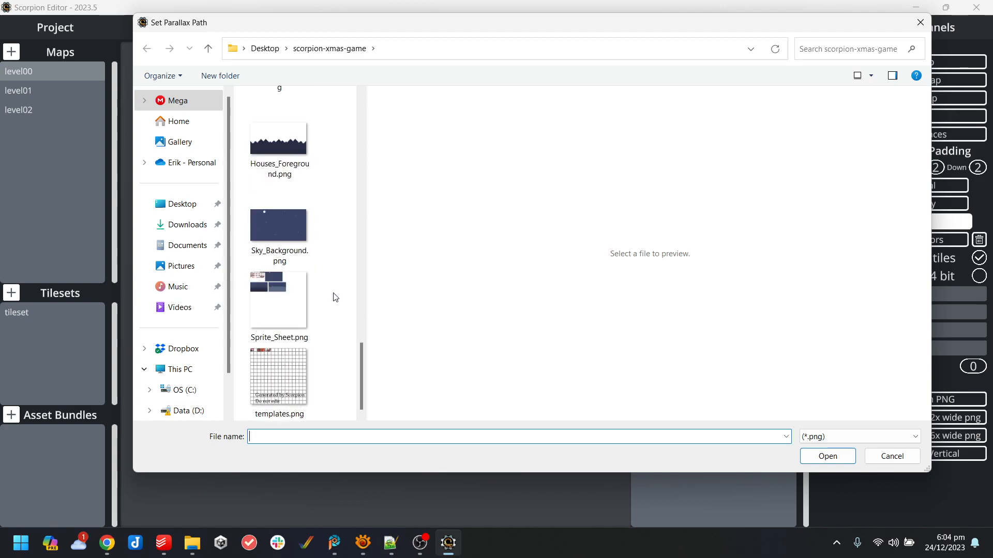
{"action": "scroll", "coordinate": [335, 296], "scroll_direction": "up", "scroll_amount": 5}
{"action": "scroll", "coordinate": [334, 297], "scroll_direction": "down", "scroll_amount": 1}
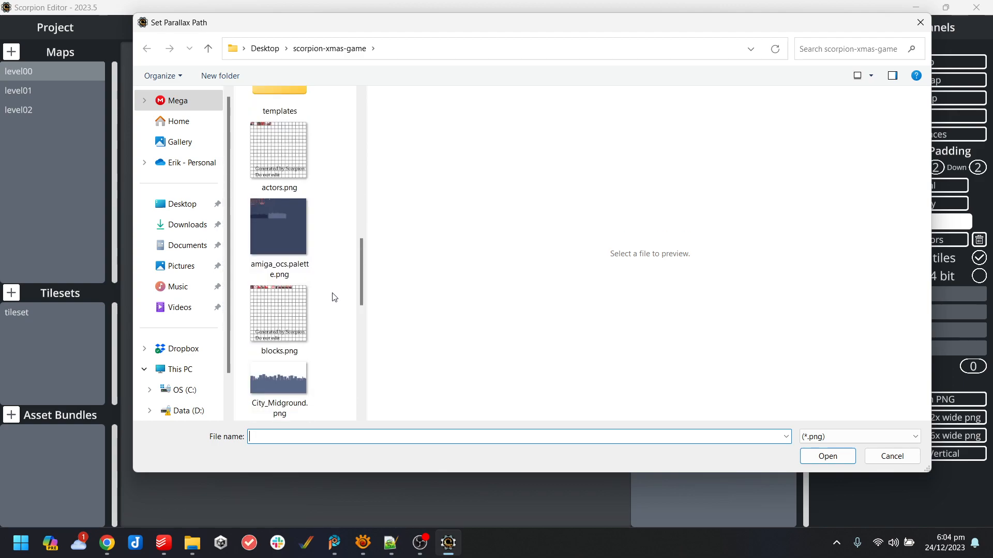
{"action": "scroll", "coordinate": [334, 297], "scroll_direction": "down", "scroll_amount": 3}
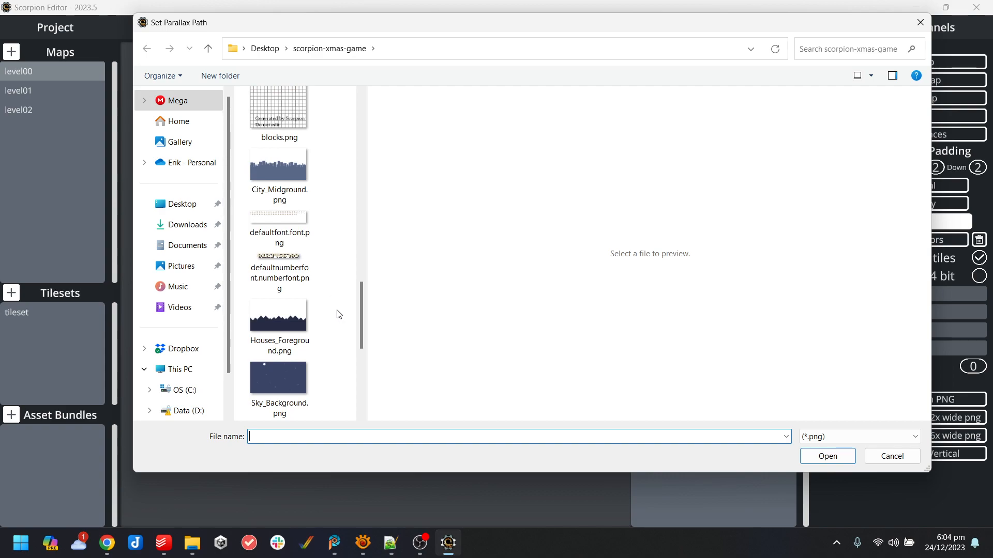
{"action": "scroll", "coordinate": [339, 314], "scroll_direction": "up", "scroll_amount": 3}
{"action": "scroll", "coordinate": [339, 314], "scroll_direction": "down", "scroll_amount": 3}
{"action": "left_click_drag", "start_coordinate": [362, 312], "coordinate": [346, 215]}
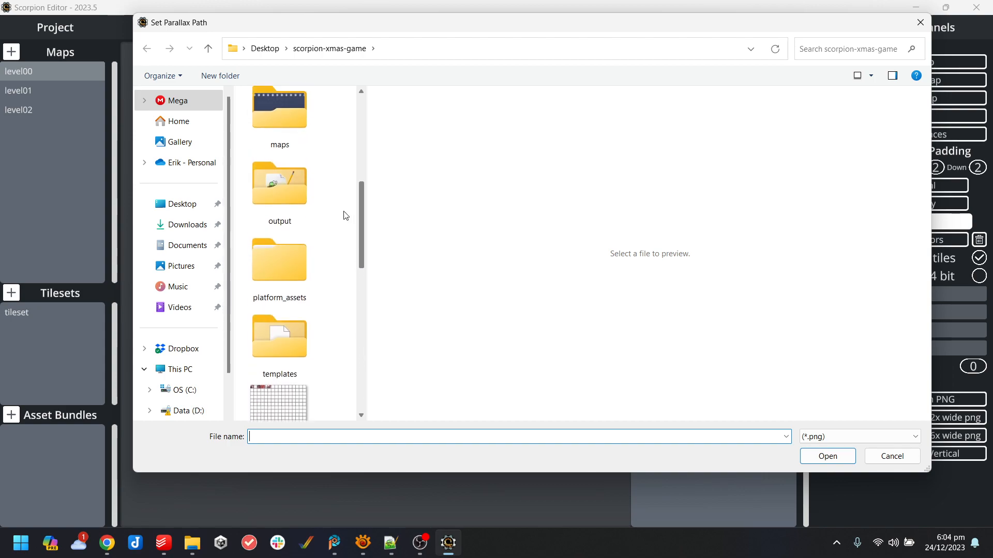
{"action": "left_click", "coordinate": [289, 132]}
{"action": "double_click", "coordinate": [289, 131]}
{"action": "left_click", "coordinate": [284, 222]}
{"action": "left_click", "coordinate": [279, 135]}
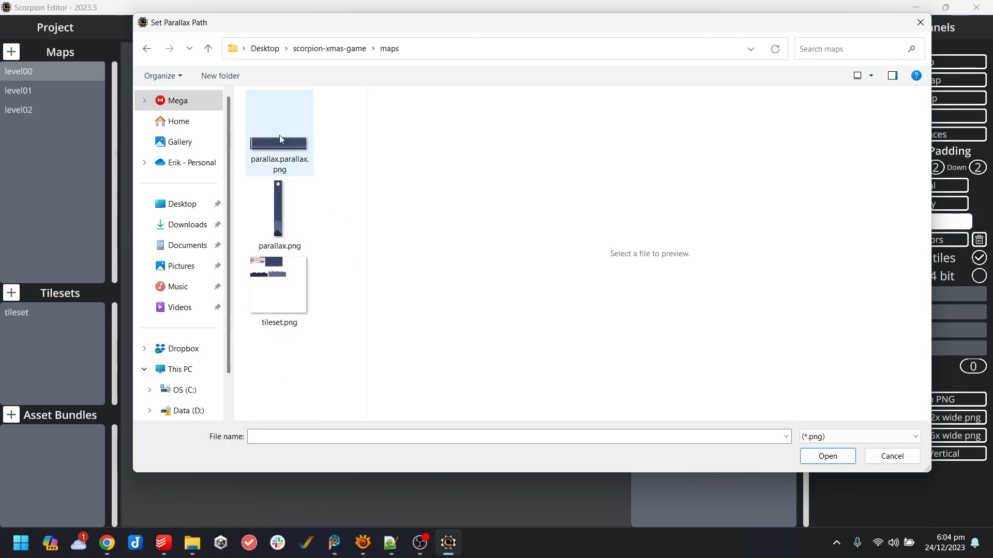
{"action": "double_click", "coordinate": [277, 136]}
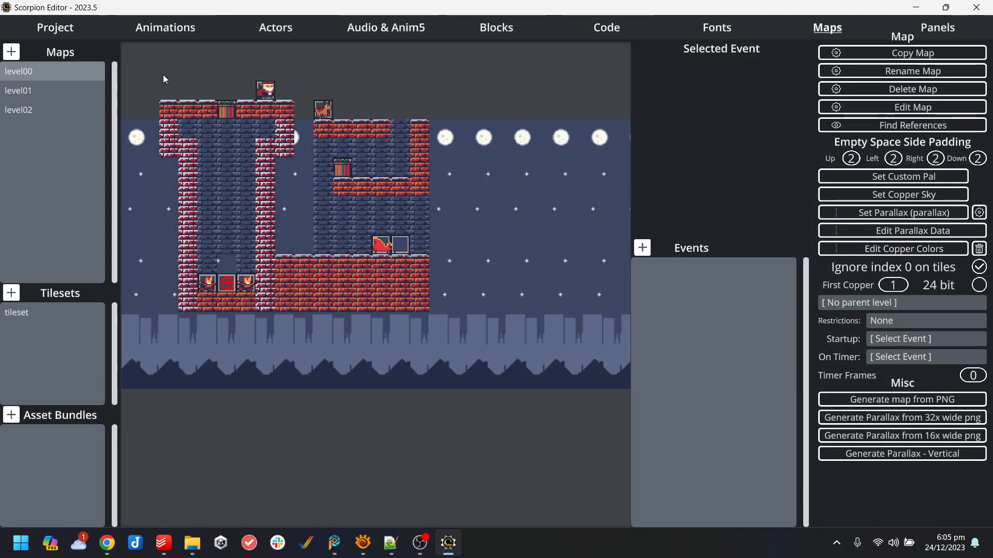
- Compile the game, run it in WinUAE and move Santa through the level to examine the parallax background, then close the emulator
{"action": "left_click", "coordinate": [60, 30]}
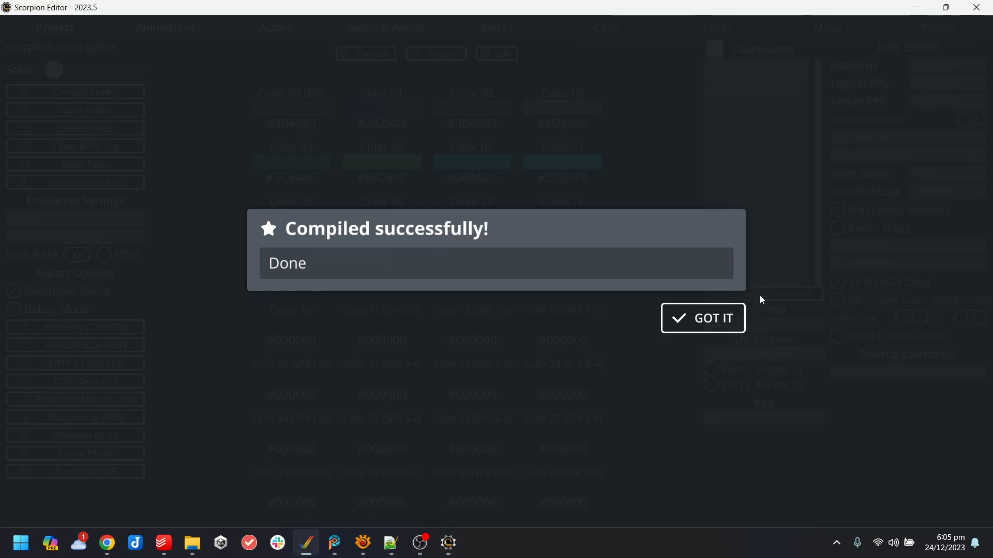
{"action": "left_click", "coordinate": [703, 321]}
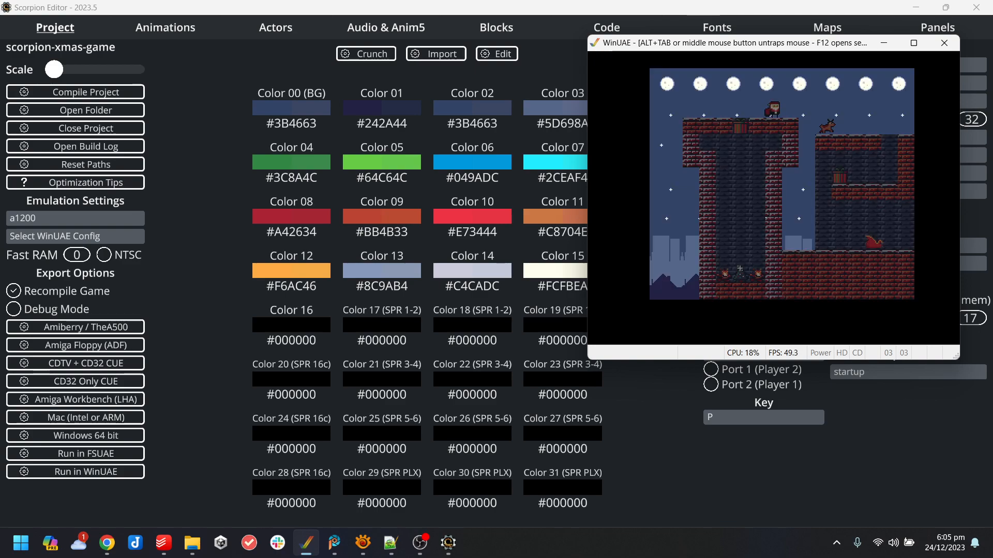
{"action": "key", "text": "Right"}
{"action": "key", "text": "Up"}
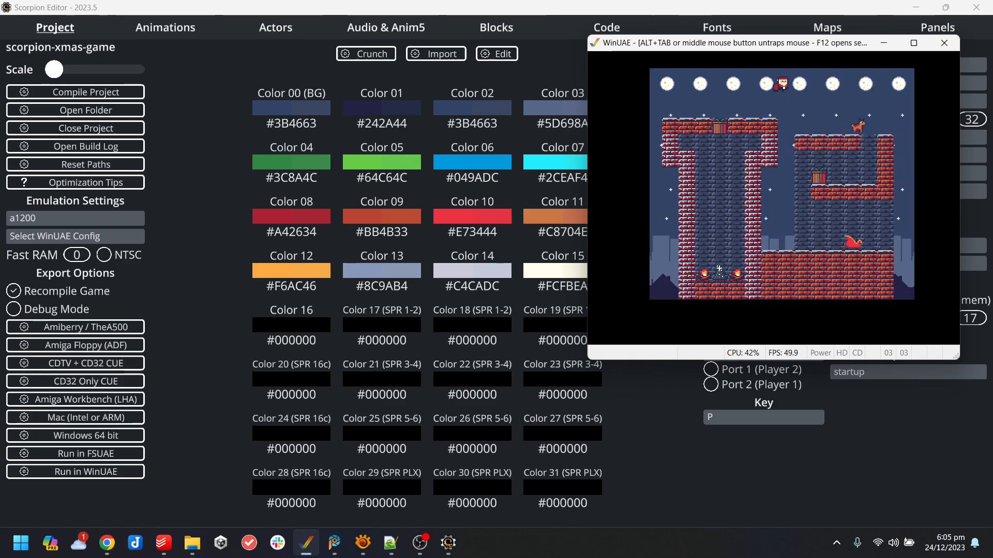
{"action": "key", "text": "Left"}
{"action": "key", "text": "Up"}
{"action": "key", "text": "Left"}
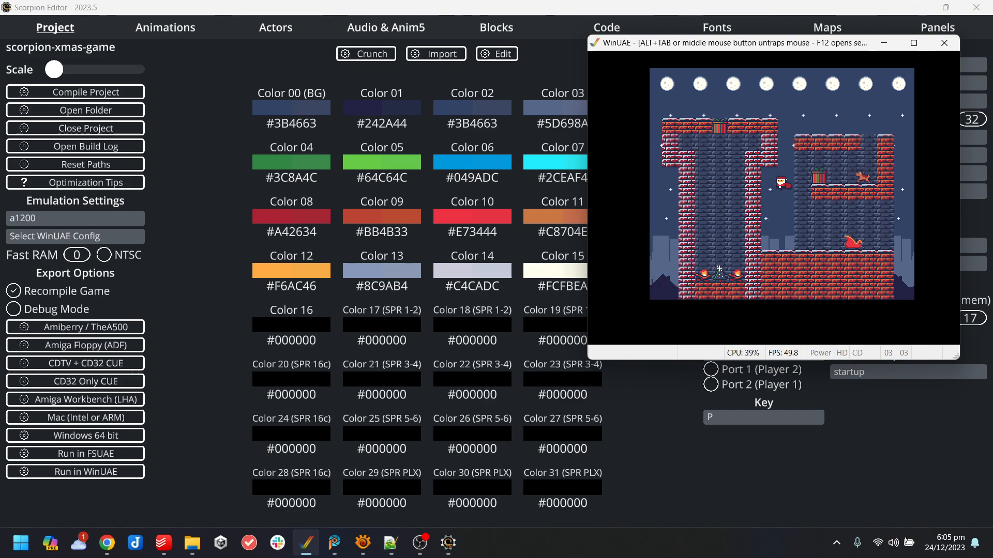
{"action": "key", "text": "Right"}
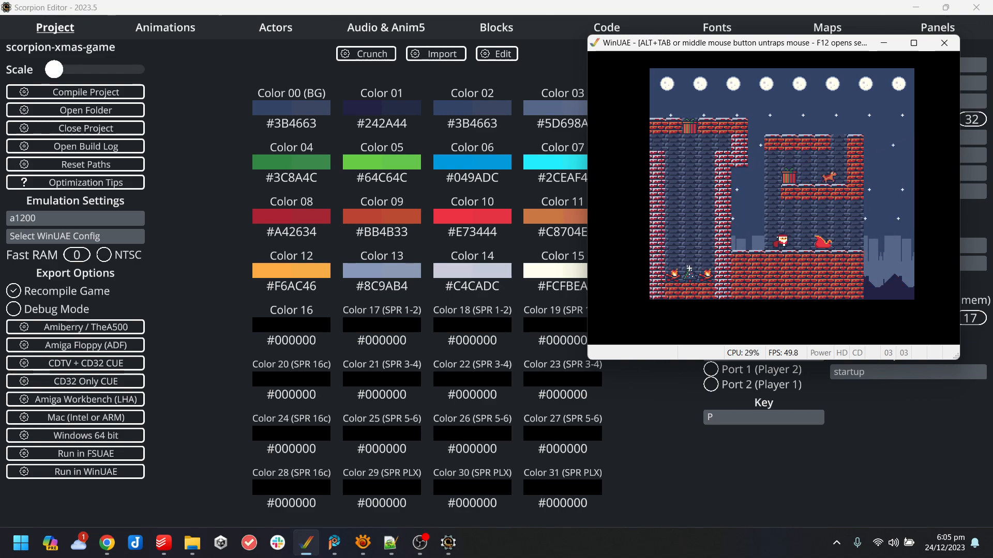
{"action": "key", "text": "alt+F4"}
- Open level00's parallax data in LibreOffice Calc and dismiss the tip of the day
{"action": "left_click", "coordinate": [827, 27]}
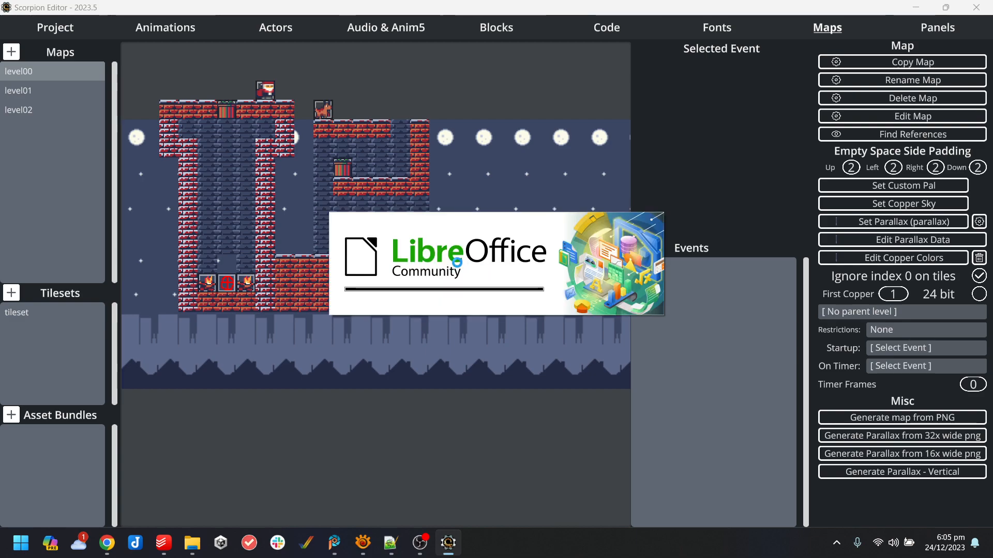
{"action": "left_click", "coordinate": [563, 428]}
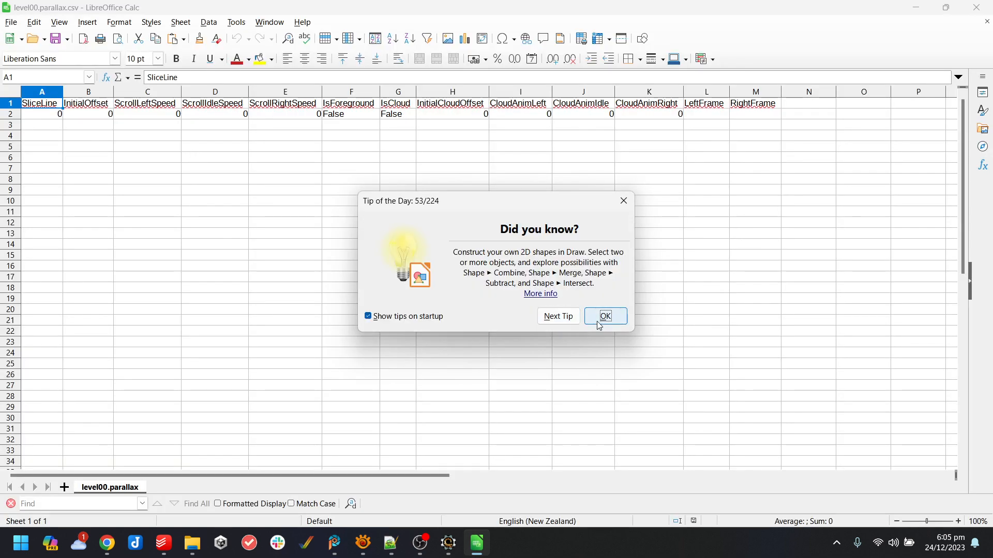
{"action": "left_click", "coordinate": [601, 317]}
- Set the IsCloud value of the first parallax data row to TRUE
{"action": "left_click", "coordinate": [80, 115]}
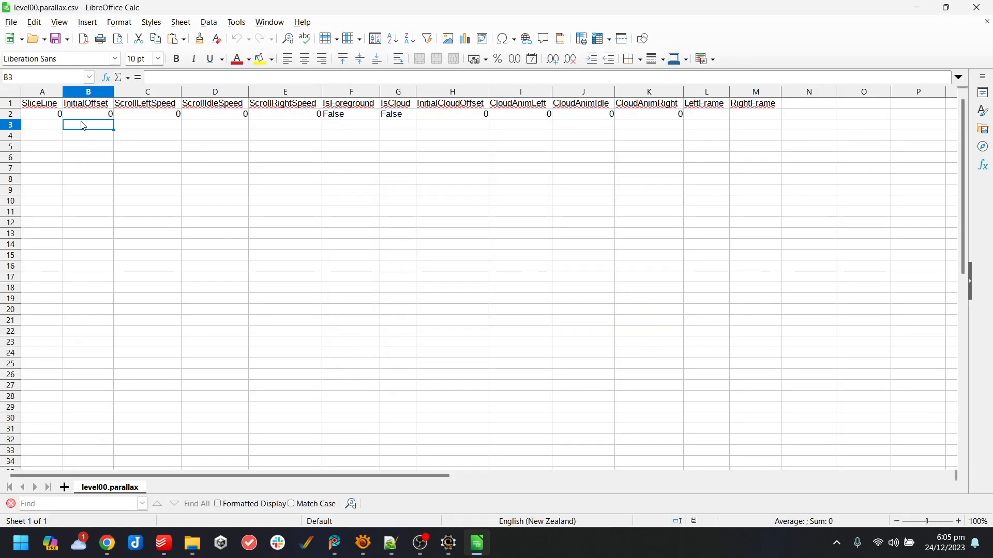
{"action": "left_click", "coordinate": [168, 114]}
{"action": "left_click", "coordinate": [405, 113]}
{"action": "type", "text": "TRUE"}
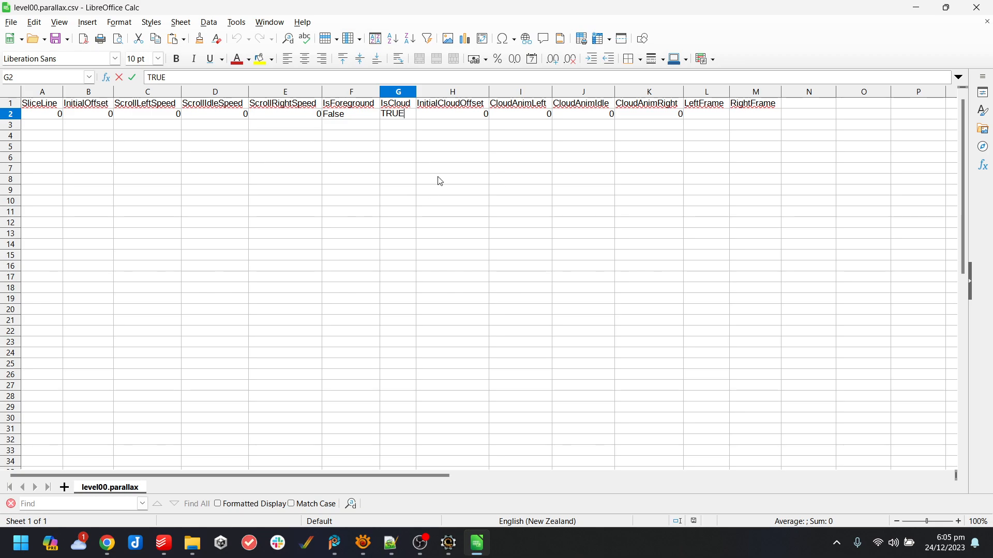
{"action": "key", "text": "Return"}
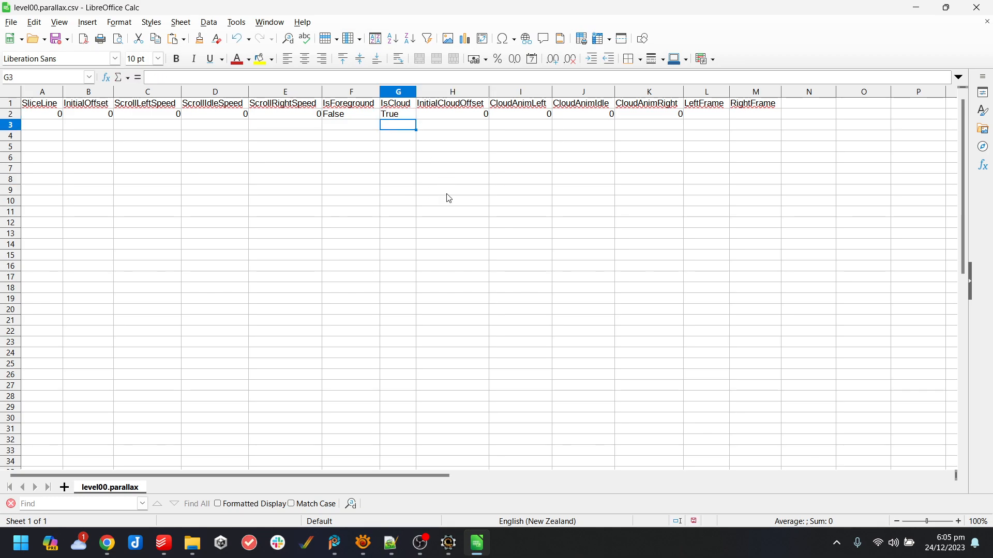
- Switch to parallax.png in PaintShop Pro, select a 12 x 14 px area around the third star from the top and move it up about 14 px
{"action": "mouse_move", "coordinate": [334, 543]}
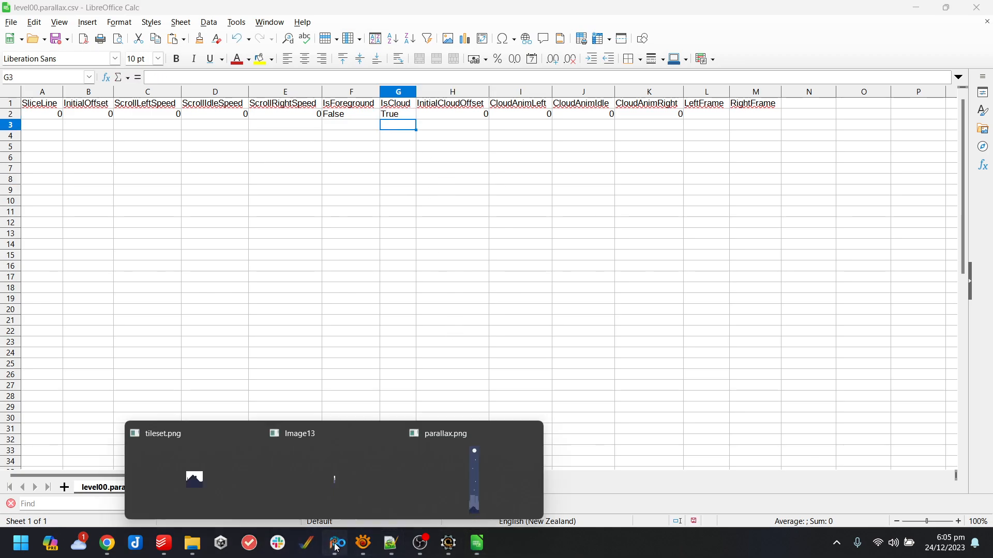
{"action": "left_click", "coordinate": [485, 483]}
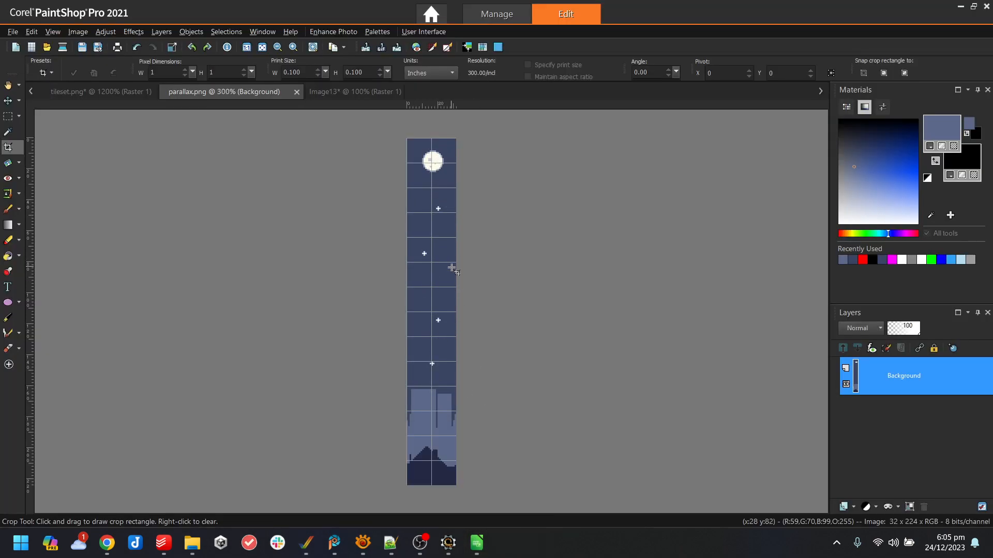
{"action": "scroll", "coordinate": [420, 279], "scroll_direction": "up", "scroll_amount": 1}
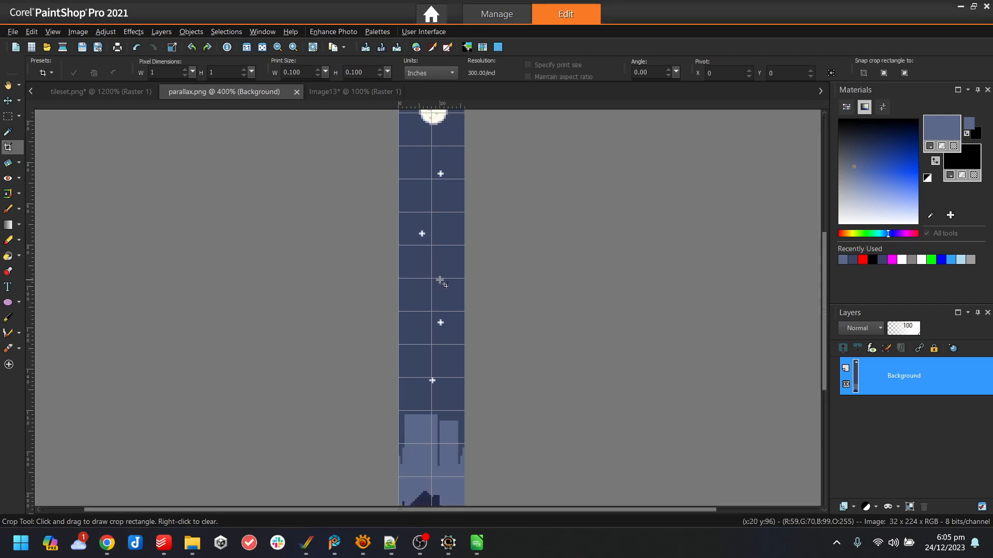
{"action": "scroll", "coordinate": [440, 280], "scroll_direction": "down", "scroll_amount": 1}
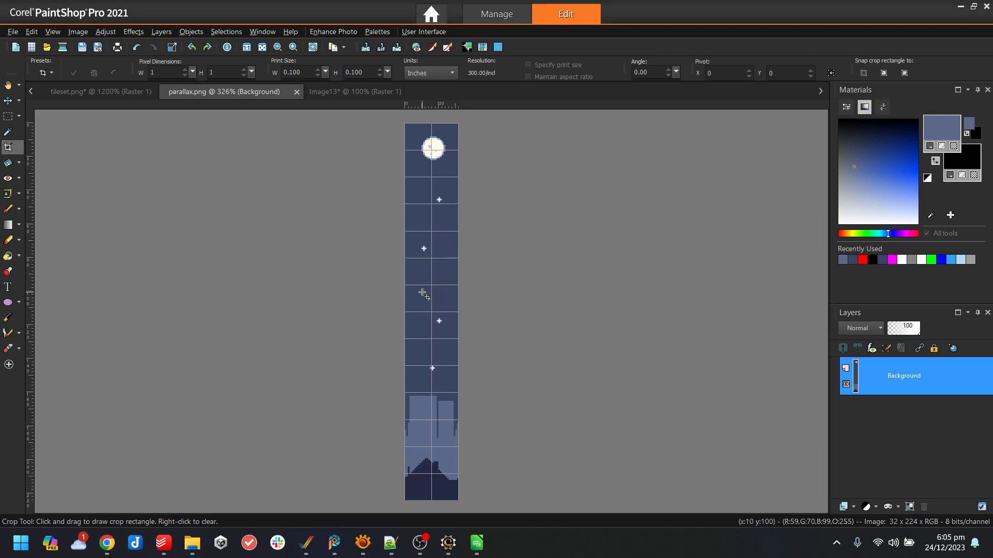
{"action": "key", "text": "s"}
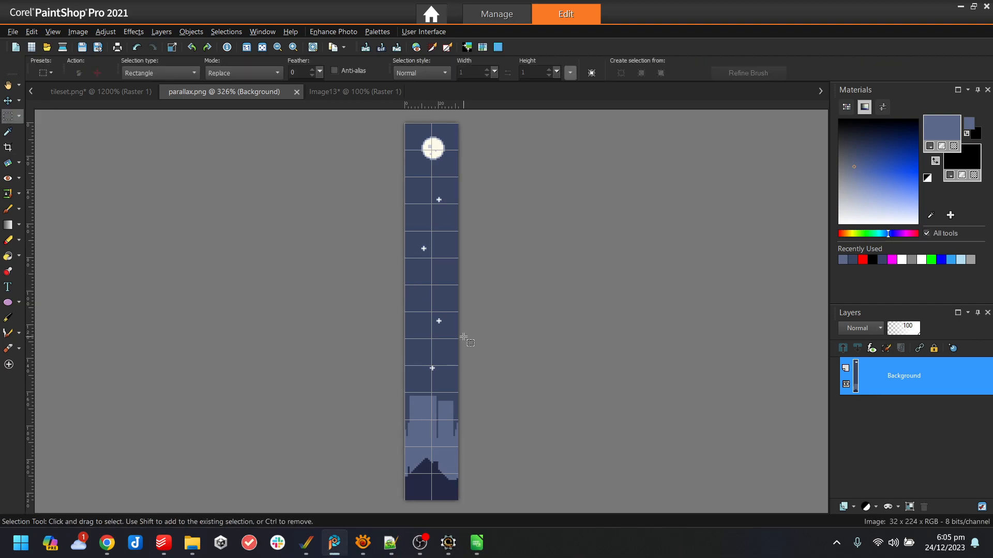
{"action": "left_click_drag", "start_coordinate": [408, 283], "coordinate": [367, 277]}
{"action": "mouse_move", "coordinate": [430, 308]}
{"action": "left_mouse_down"}
{"action": "mouse_move", "coordinate": [449, 331]}
{"action": "mouse_move", "coordinate": [442, 299]}
{"action": "left_mouse_up"}
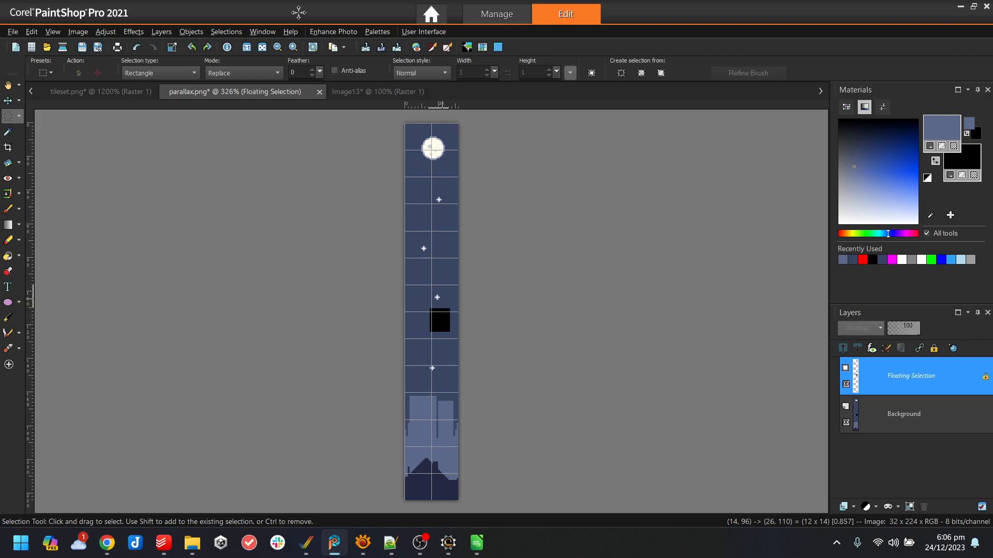
- Clear the selection, fill the black gap left by the moved star with the sampled dark blue sky color, and save parallax.png
{"action": "left_click", "coordinate": [226, 32]}
{"action": "left_click", "coordinate": [243, 60]}
{"action": "left_click", "coordinate": [8, 131]}
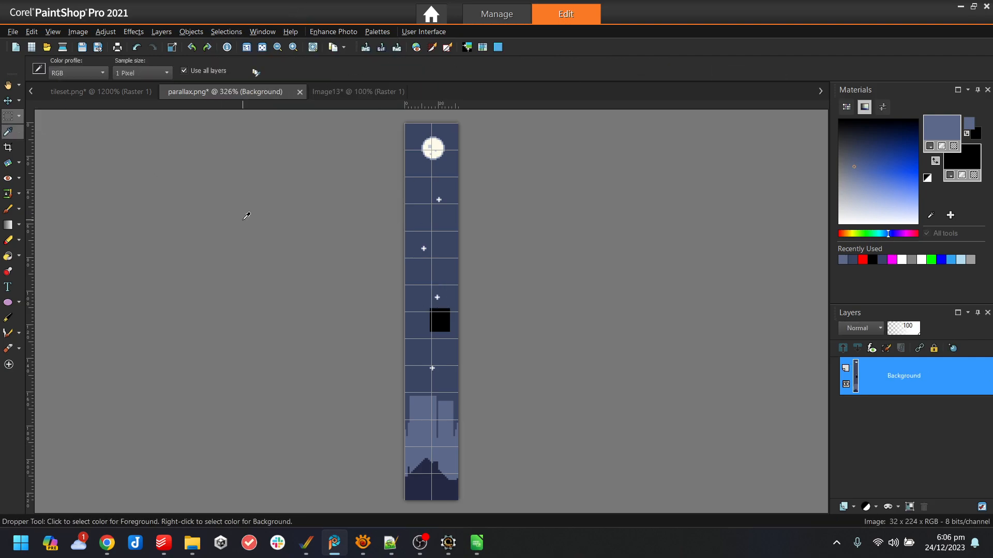
{"action": "left_click", "coordinate": [453, 250]}
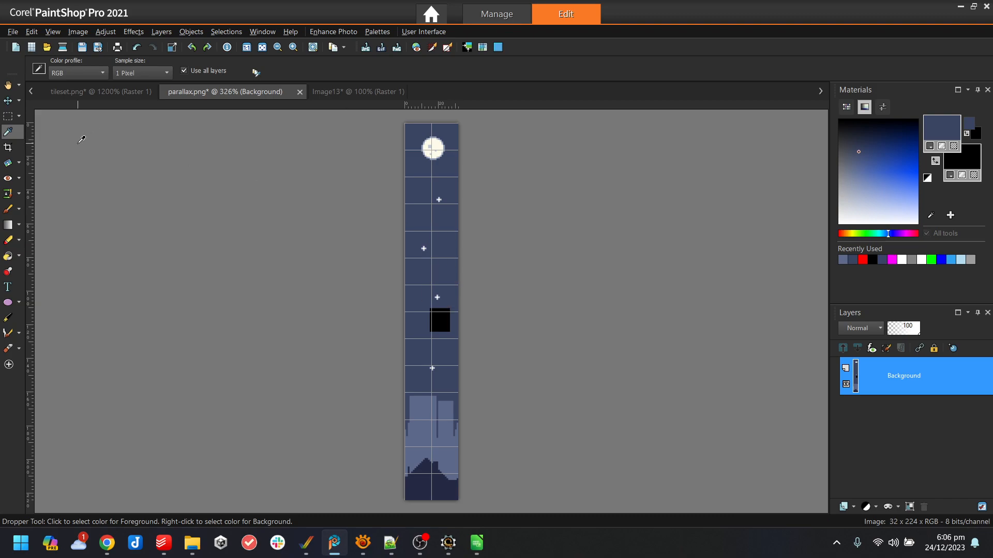
{"action": "left_click", "coordinate": [8, 255]}
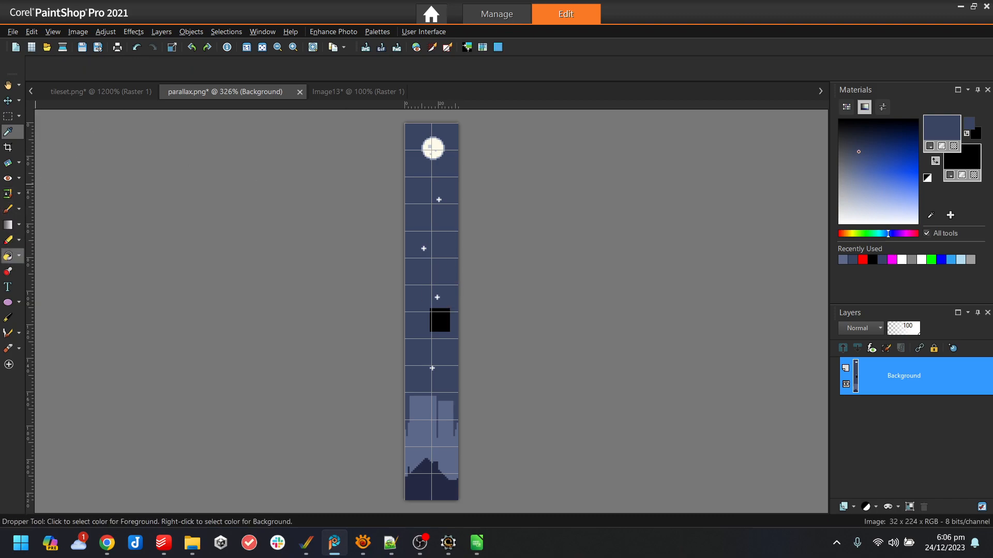
{"action": "left_click", "coordinate": [440, 319]}
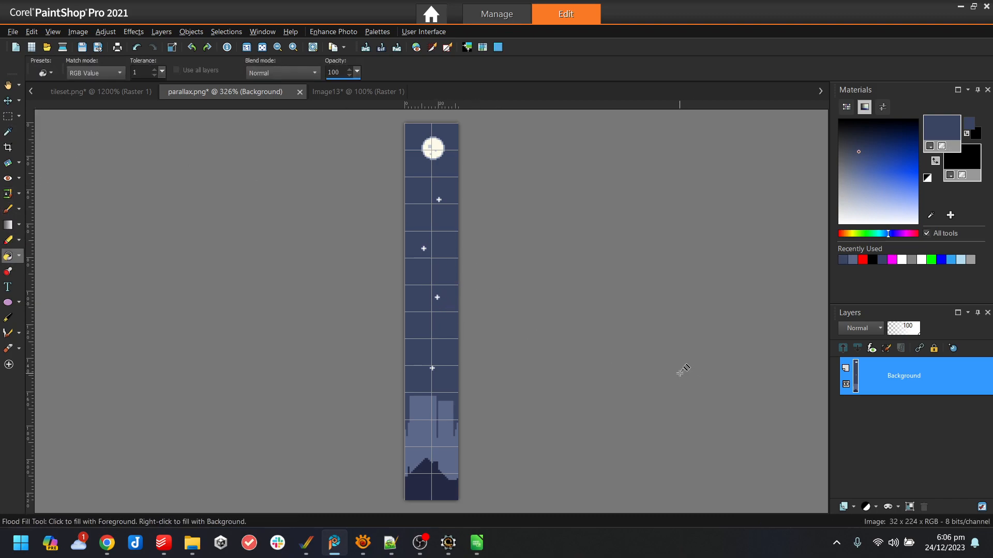
{"action": "key", "text": "ctrl+s"}
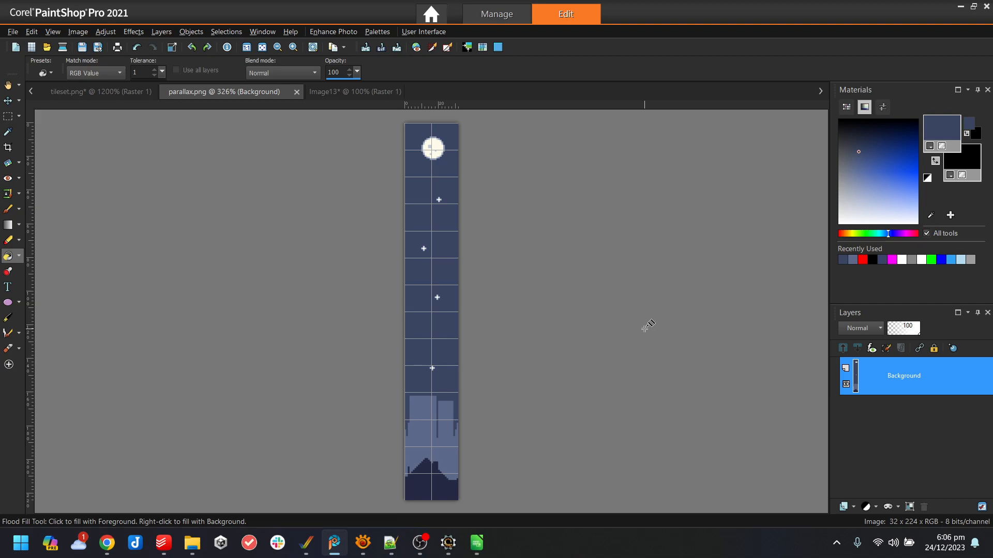
- Switch to Scorpion Editor and generate a parallax from the 32-pixel-wide maps/parallax.png, keeping the scroll offset at 1
{"action": "left_click", "coordinate": [448, 543]}
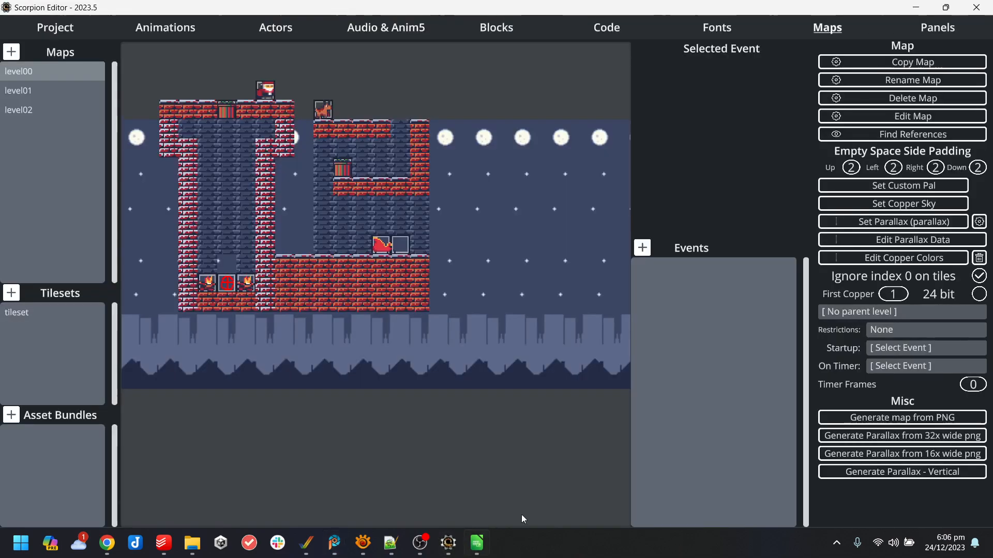
{"action": "left_click", "coordinate": [943, 438]}
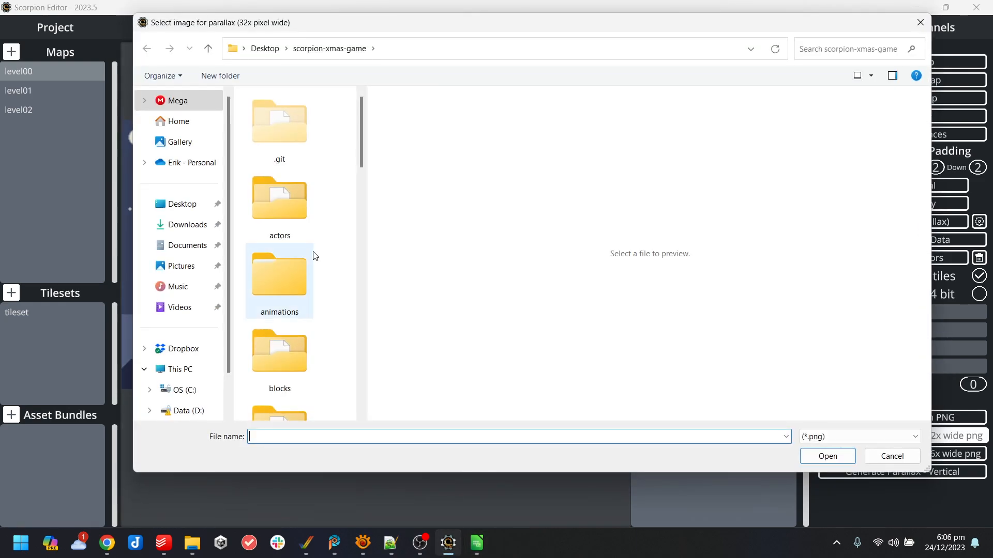
{"action": "scroll", "coordinate": [306, 265], "scroll_direction": "down", "scroll_amount": 5}
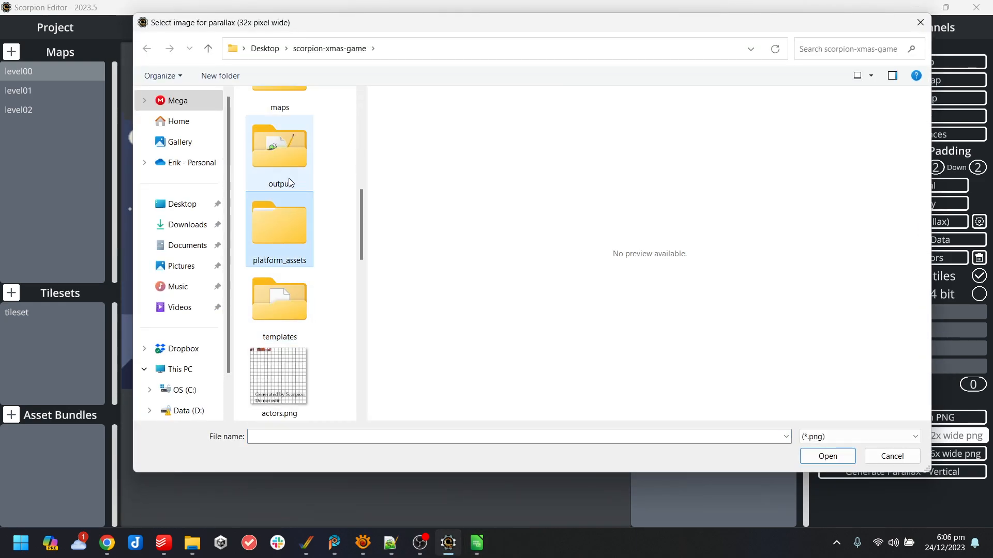
{"action": "scroll", "coordinate": [299, 172], "scroll_direction": "up", "scroll_amount": 3}
{"action": "double_click", "coordinate": [284, 248]}
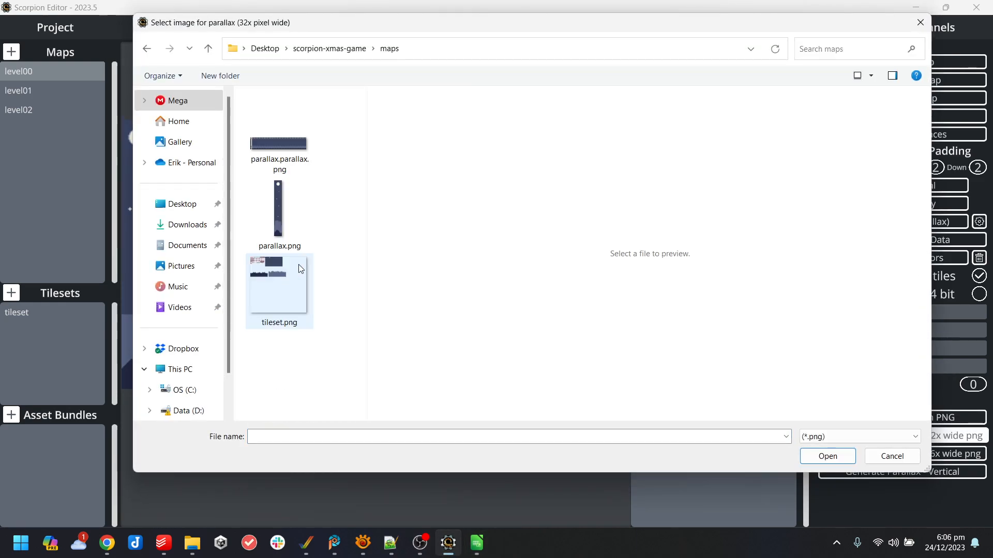
{"action": "double_click", "coordinate": [278, 212]}
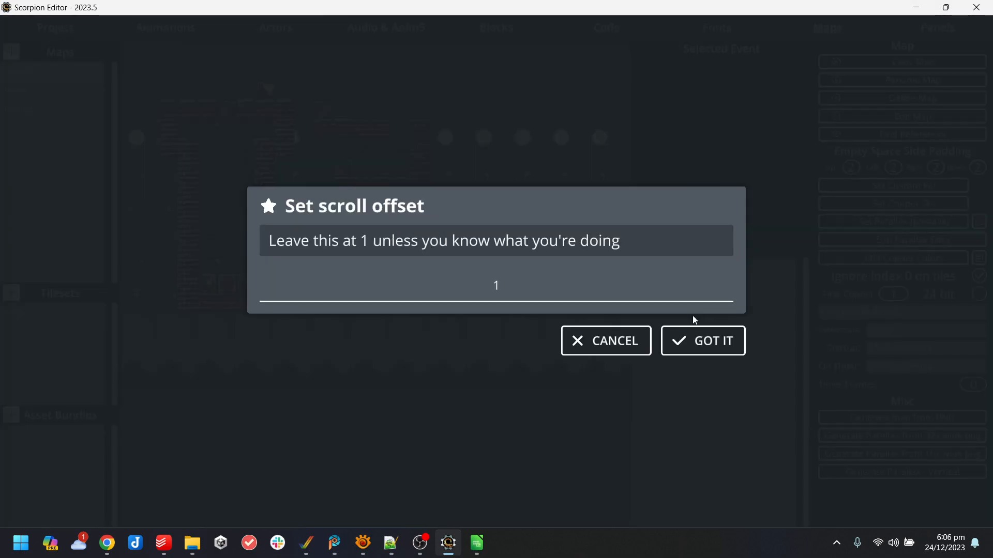
{"action": "left_click", "coordinate": [727, 349]}
{"action": "left_click", "coordinate": [726, 355]}
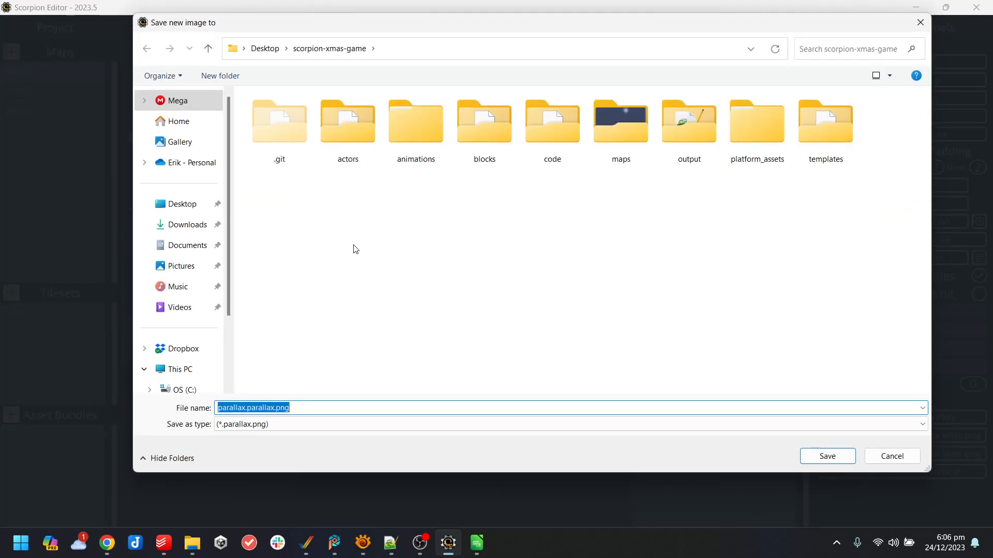
- Save the generated image as parallax.parallax.png in the maps folder, replacing the existing file
{"action": "double_click", "coordinate": [600, 128]}
{"action": "left_click", "coordinate": [823, 457]}
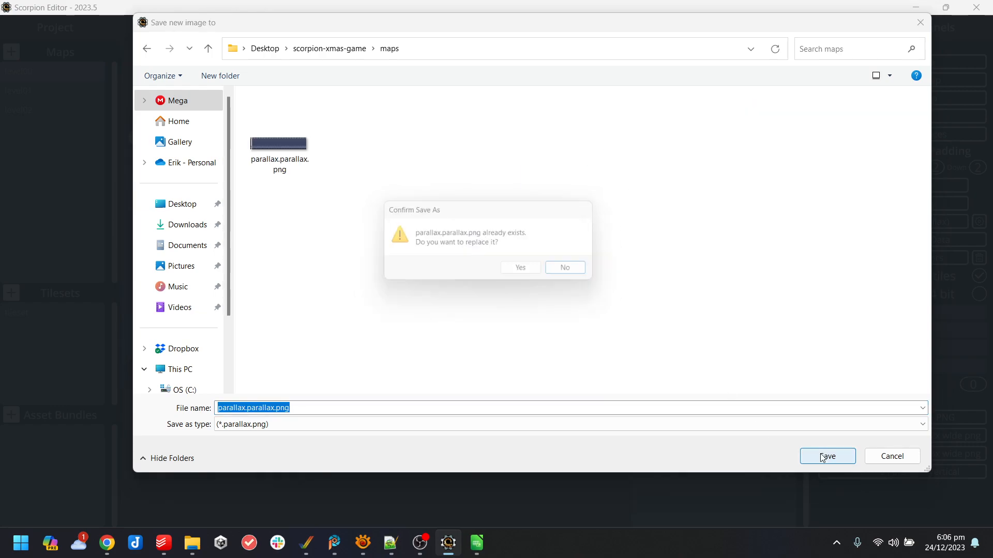
{"action": "left_click", "coordinate": [528, 270]}
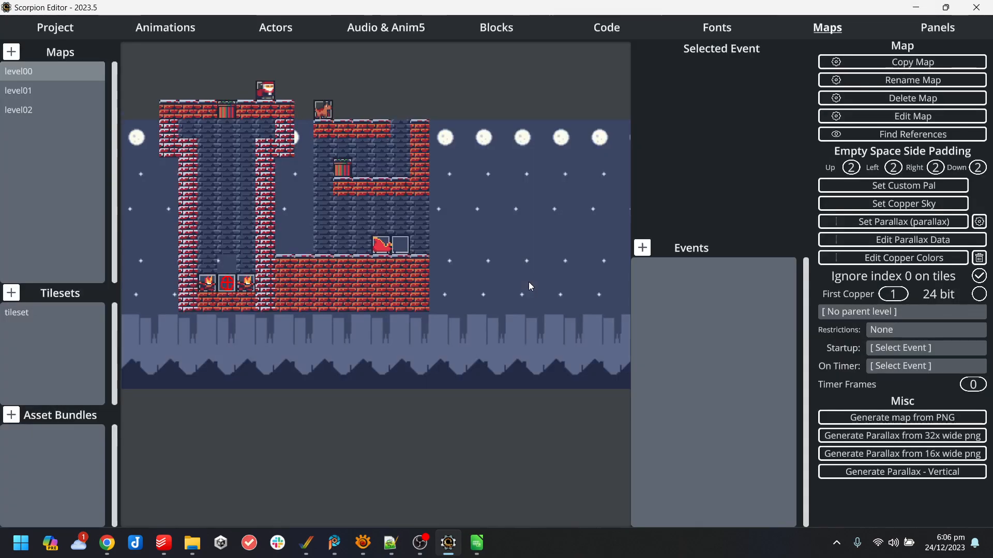
- Switch to level00.parallax.csv in LibreOffice Calc and copy the first data row, A2:M2, into rows 3 to 6
{"action": "left_click", "coordinate": [477, 543]}
{"action": "left_click", "coordinate": [61, 115]}
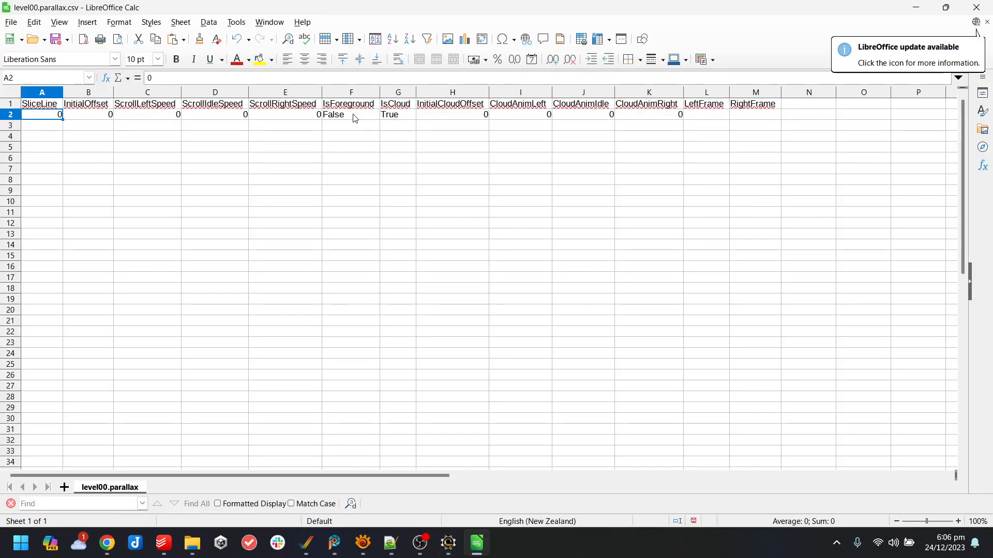
{"action": "left_click_drag", "start_coordinate": [46, 116], "coordinate": [759, 122]}
{"action": "key", "text": "ctrl+c"}
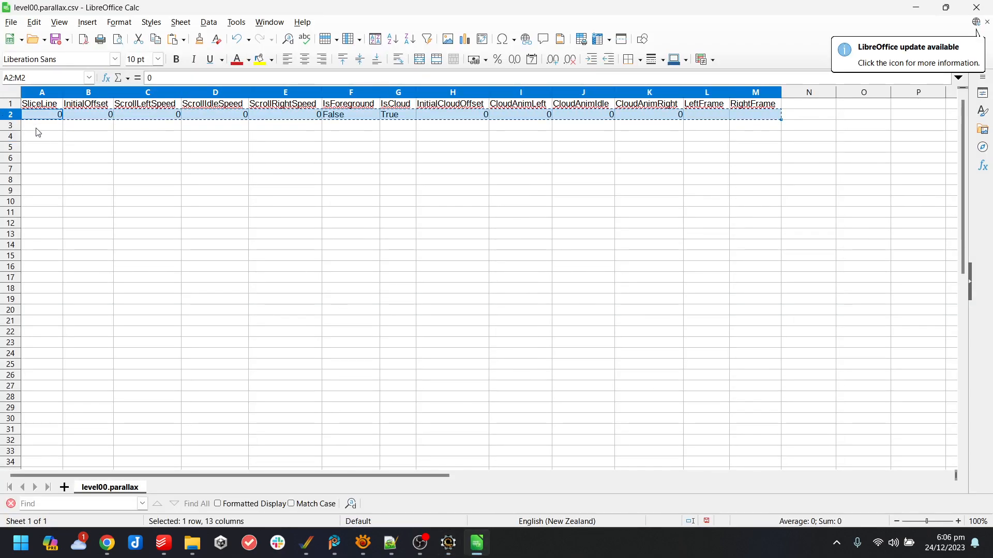
{"action": "left_click", "coordinate": [42, 126]}
{"action": "key", "text": "ctrl+v"}
{"action": "left_click", "coordinate": [49, 137]}
{"action": "key", "text": "ctrl+v"}
{"action": "left_click", "coordinate": [49, 156]}
{"action": "key", "text": "ctrl+v"}
{"action": "left_click", "coordinate": [51, 148]}
{"action": "key", "text": "ctrl+v"}
- Set the SliceLine values of rows 3 to 6 to 32, 64, 96 and 128
{"action": "left_click", "coordinate": [55, 126]}
{"action": "type", "text": "32"}
{"action": "left_click", "coordinate": [54, 136]}
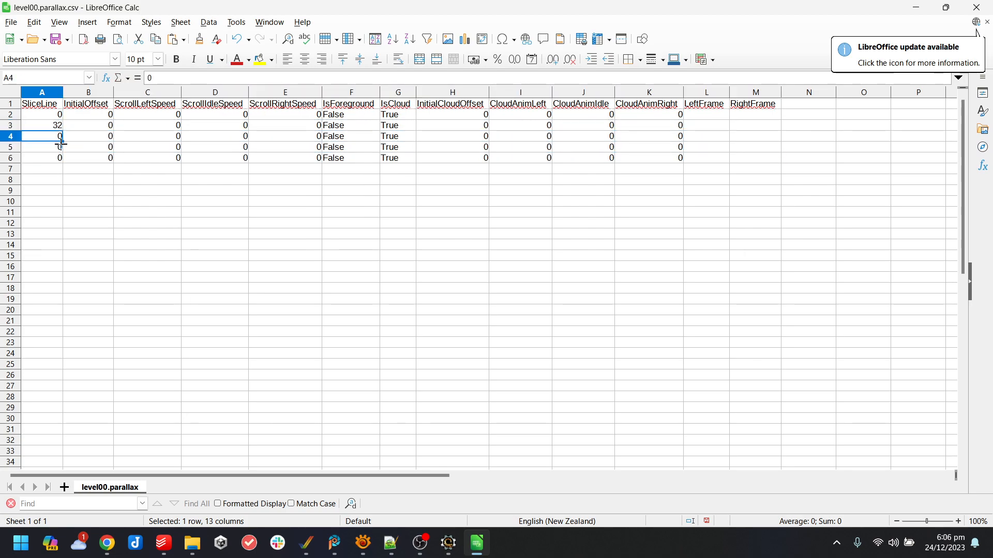
{"action": "type", "text": "64"}
{"action": "left_click", "coordinate": [57, 149]}
{"action": "type", "text": "96"}
{"action": "key", "text": "Return"}
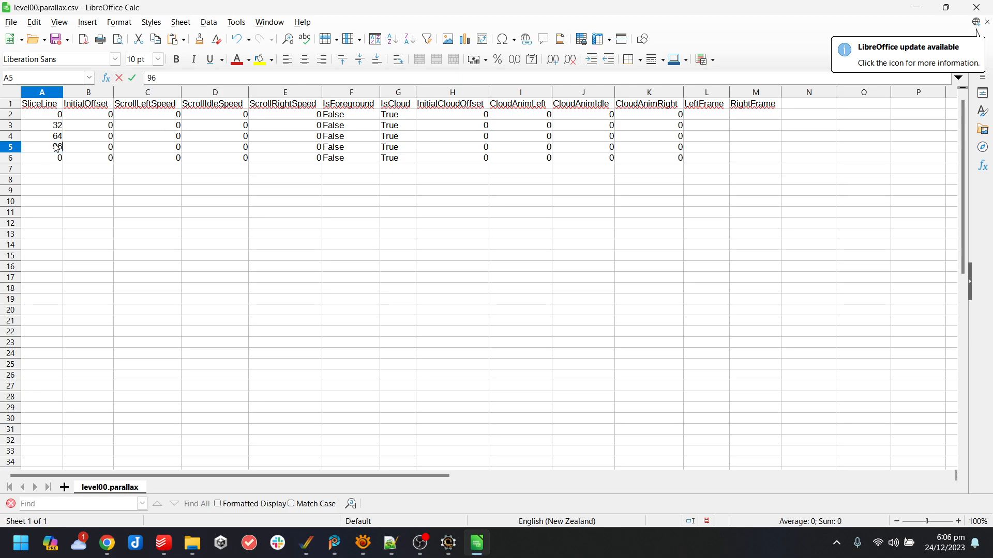
{"action": "type", "text": "128"}
{"action": "key", "text": "Return"}
- Copy row 6 into row 7 and set the SliceLine of row 7 to =128+32
{"action": "left_click_drag", "start_coordinate": [58, 159], "coordinate": [683, 160]}
{"action": "key", "text": "ctrl+c"}
{"action": "left_click", "coordinate": [45, 169]}
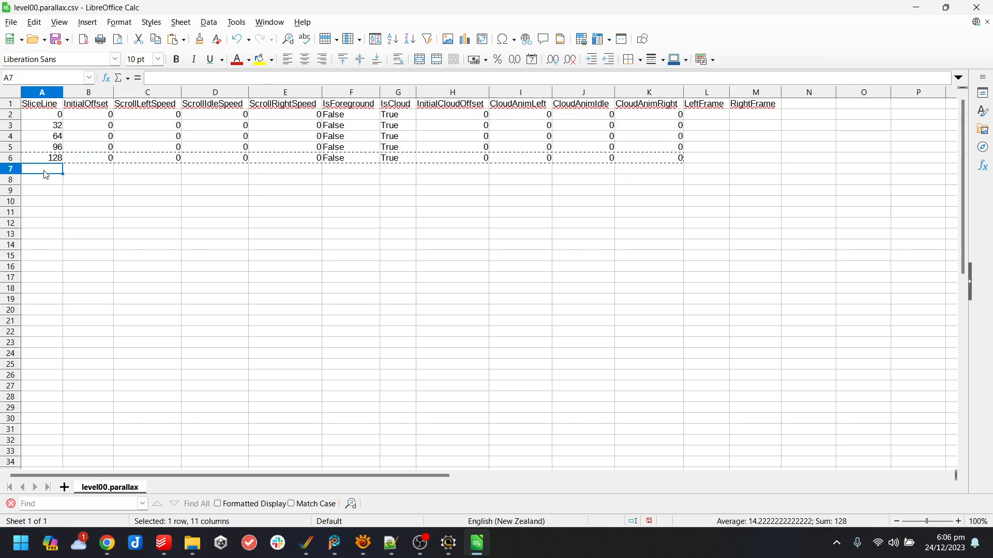
{"action": "key", "text": "ctrl+v"}
{"action": "left_click", "coordinate": [205, 76]}
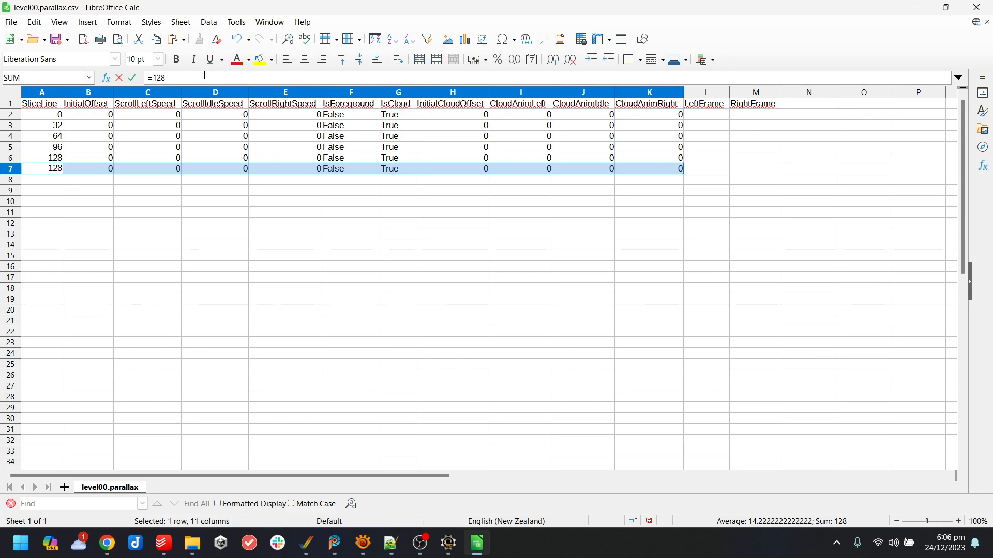
{"action": "type", "text": "32"}
{"action": "key", "text": "Return"}
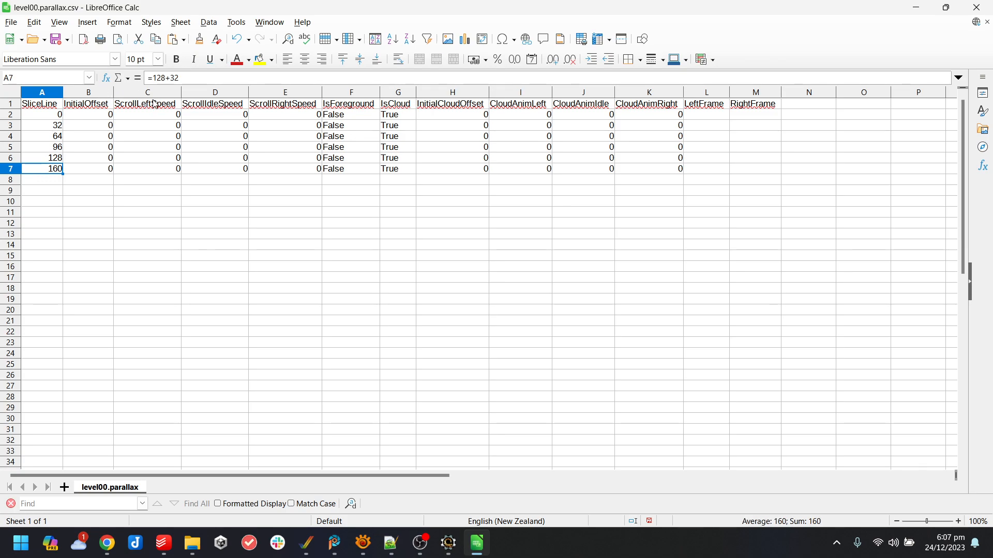
- Compare the slice lines with parallax.png in PaintShop Pro, and set IsCloud to False in row 7 of the parallax data
{"action": "left_click", "coordinate": [52, 119]}
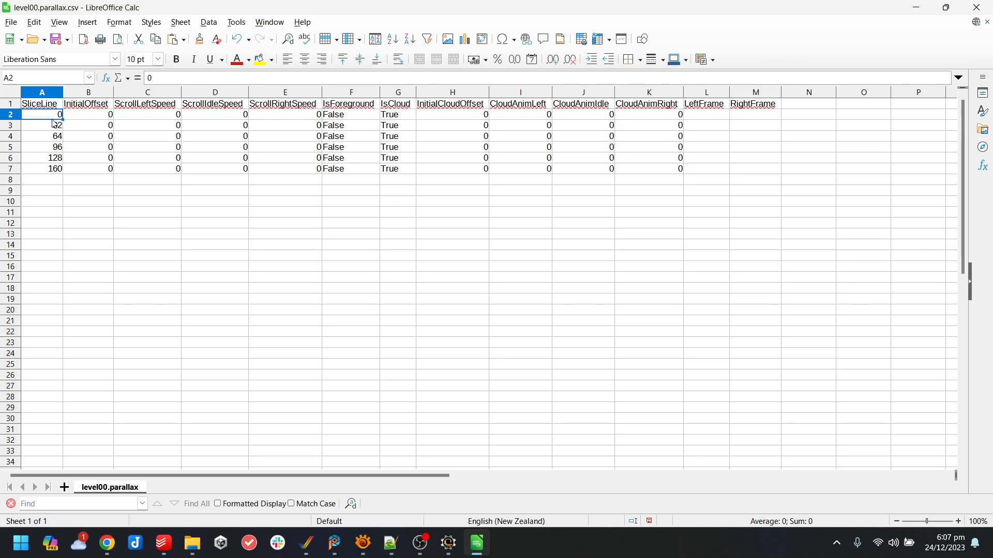
{"action": "left_click_drag", "start_coordinate": [60, 127], "coordinate": [61, 161]}
{"action": "mouse_move", "coordinate": [334, 544]}
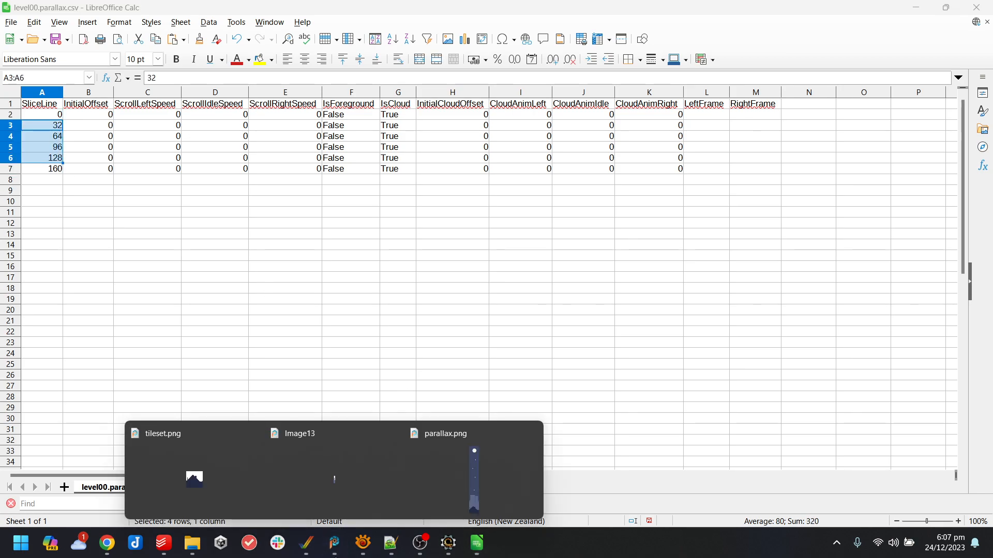
{"action": "left_click", "coordinate": [474, 499]}
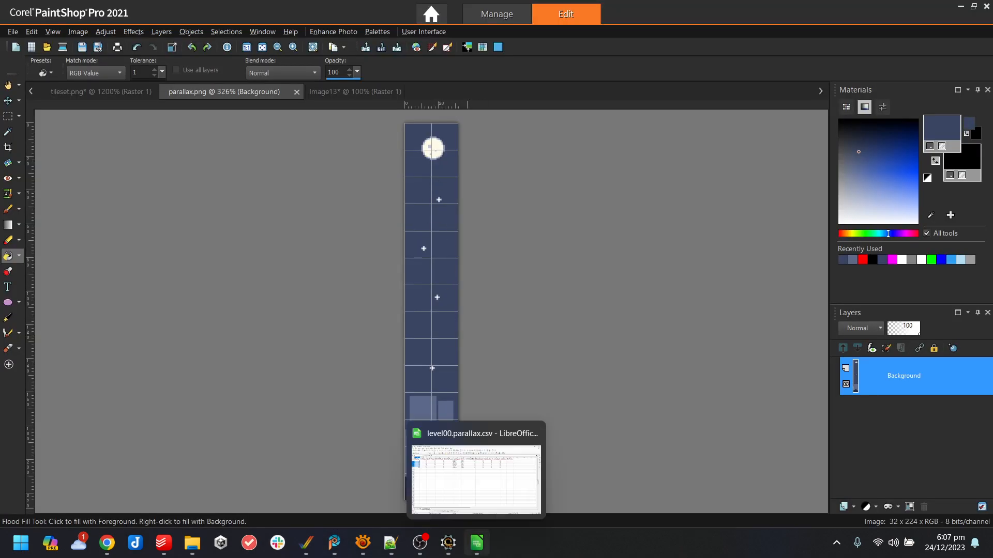
{"action": "left_click", "coordinate": [477, 543]}
{"action": "left_click", "coordinate": [50, 174]}
{"action": "key", "text": "Right"}
{"action": "key", "text": "Right"}
{"action": "key", "text": "Right"}
{"action": "key", "text": "Right"}
{"action": "key", "text": "Right"}
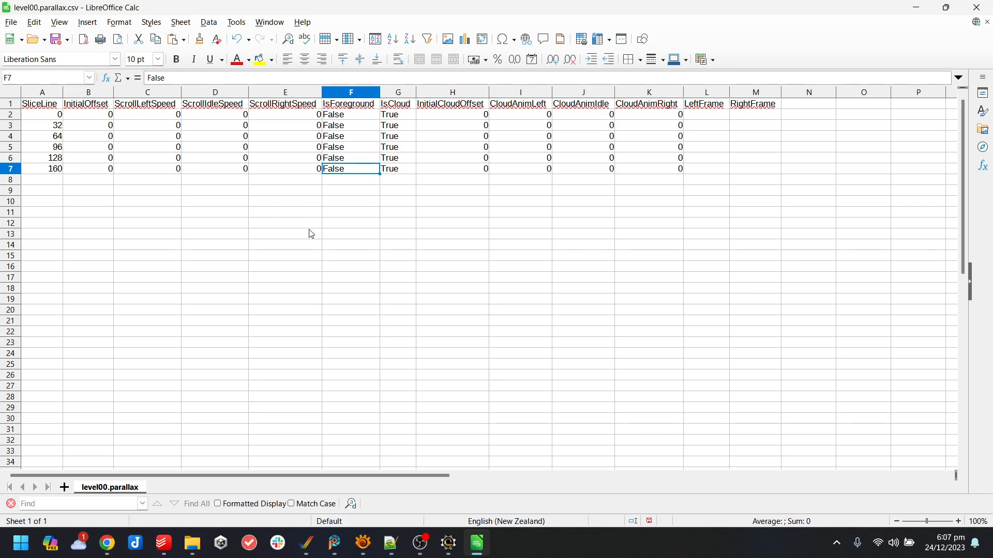
{"action": "key", "text": "Right"}
{"action": "type", "text": "False"}
{"action": "key", "text": "Return"}
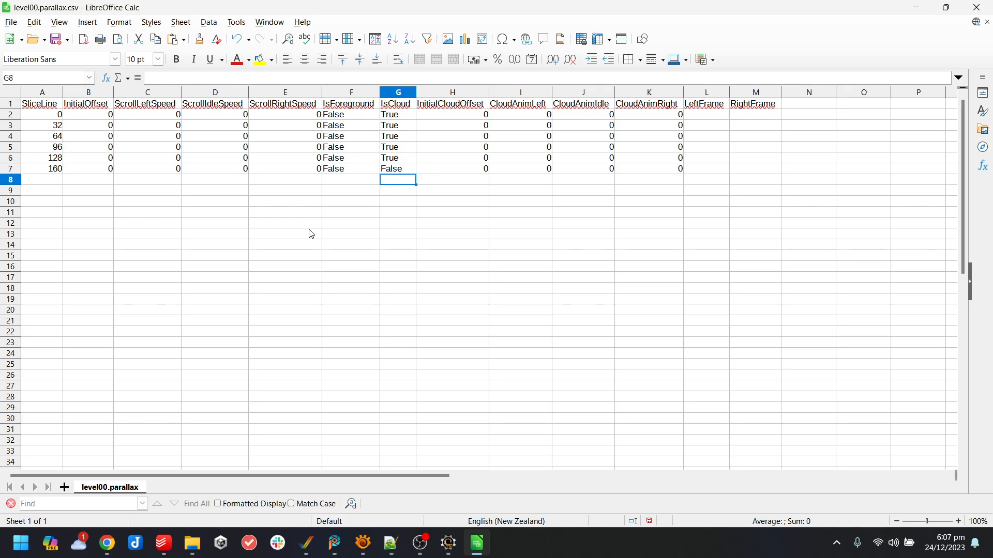
- Copy row 7, columns A to M, into rows 8 and 9
{"action": "left_click_drag", "start_coordinate": [55, 173], "coordinate": [746, 172]}
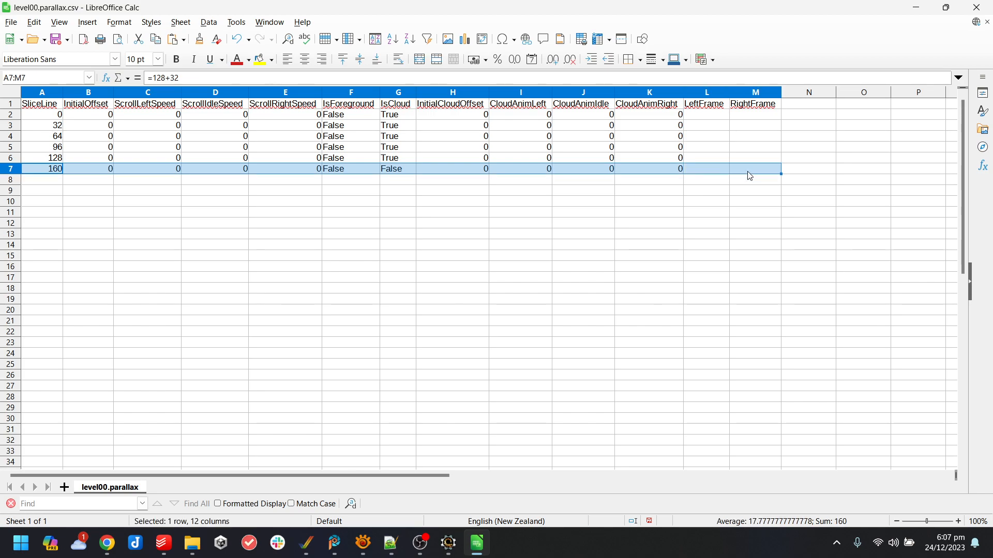
{"action": "left_click", "coordinate": [746, 172]}
{"action": "left_click_drag", "start_coordinate": [57, 173], "coordinate": [747, 175]}
{"action": "key", "text": "ctrl+c"}
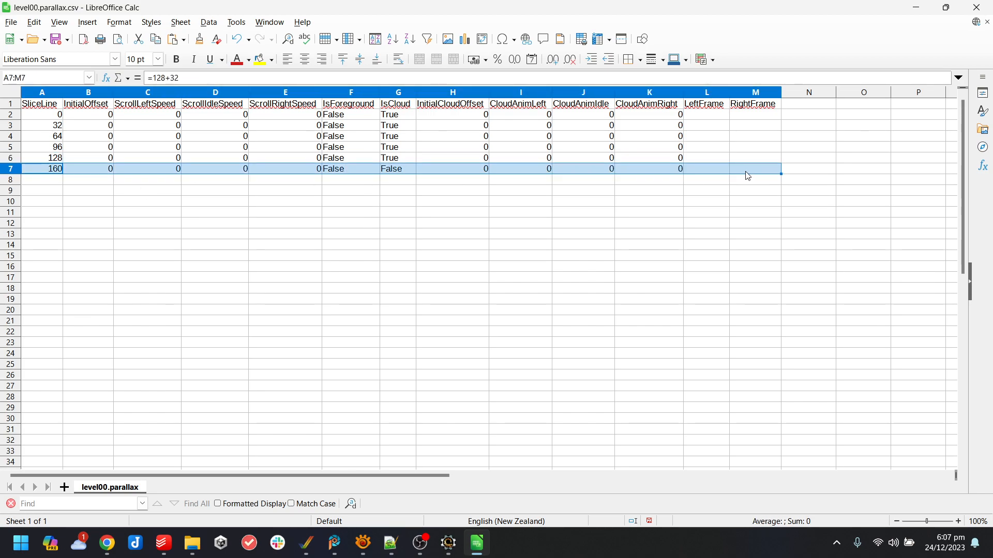
{"action": "left_click", "coordinate": [55, 182]}
{"action": "key", "text": "ctrl+v"}
{"action": "left_click", "coordinate": [54, 201]}
{"action": "left_click", "coordinate": [56, 188]}
{"action": "key", "text": "ctrl+v"}
- Edit the SliceLine formulas to give 192 in row 8 and 224 in row 9
{"action": "left_click", "coordinate": [56, 179]}
{"action": "double_click", "coordinate": [57, 180]}
{"action": "key", "text": "Left"}
{"action": "key", "text": "Left"}
{"action": "key", "text": "Left"}
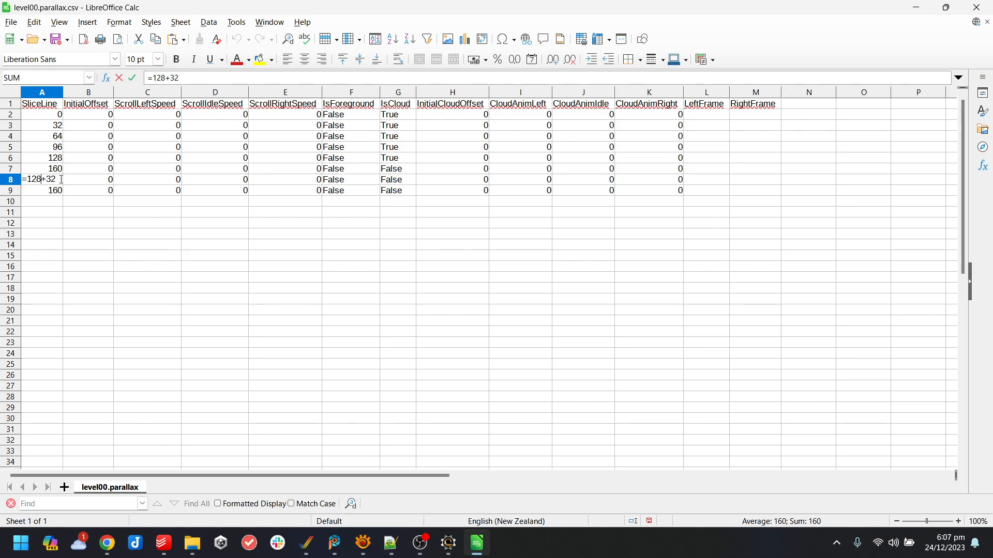
{"action": "type", "text": "60"}
{"action": "key", "text": "Return"}
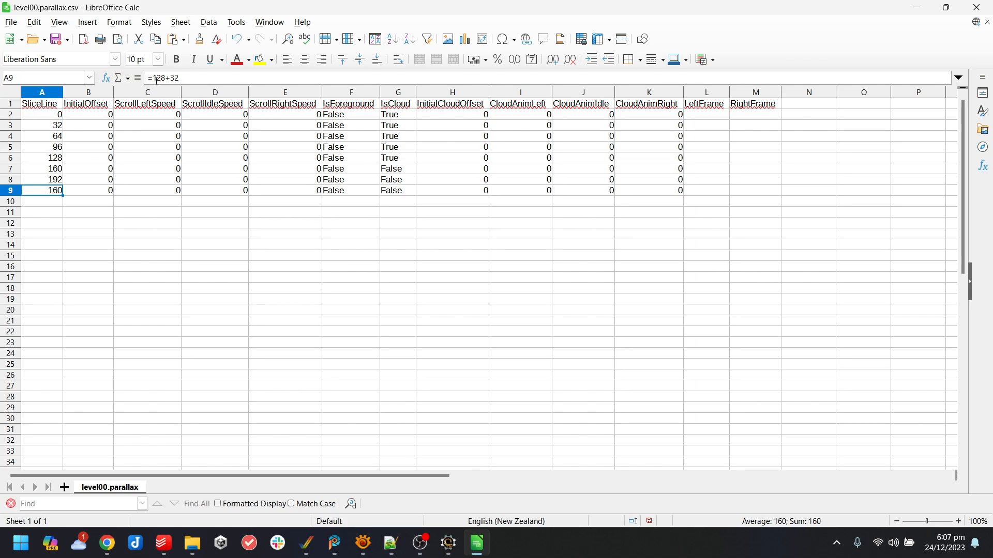
{"action": "left_click", "coordinate": [167, 78]}
{"action": "key", "text": "BackSpace"}
{"action": "key", "text": "BackSpace"}
{"action": "type", "text": "2"}
{"action": "key", "text": "Return"}
{"action": "key", "text": "Up"}
- Save level00.parallax.csv, keeping the CSV format
{"action": "left_click", "coordinate": [12, 22]}
{"action": "left_click", "coordinate": [31, 153]}
{"action": "left_click", "coordinate": [528, 310]}
- Set the ScrollLeftSpeed of the 192 slice in row 8 to -0.25
{"action": "left_click", "coordinate": [91, 173]}
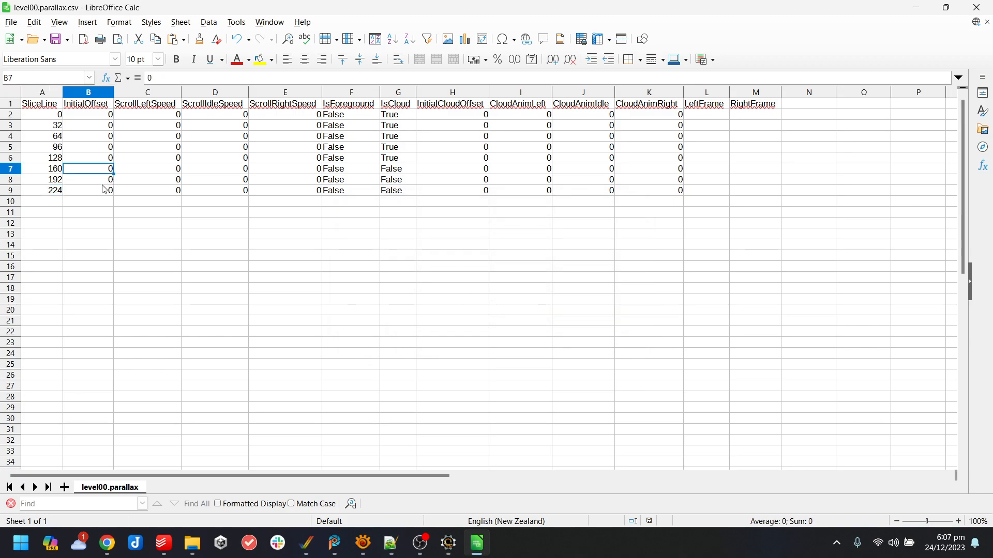
{"action": "left_click", "coordinate": [109, 180]}
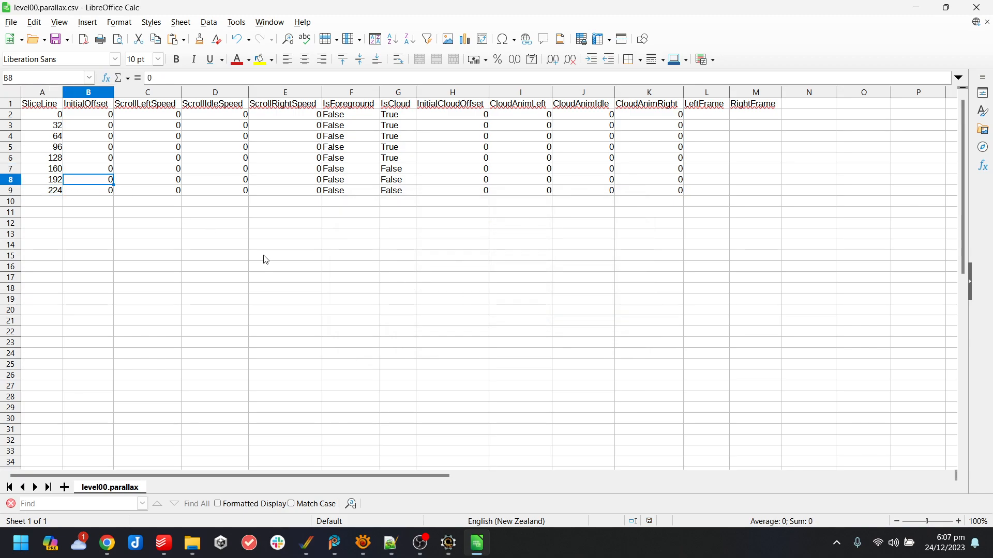
{"action": "key", "text": "Right"}
{"action": "type", "text": "-"}
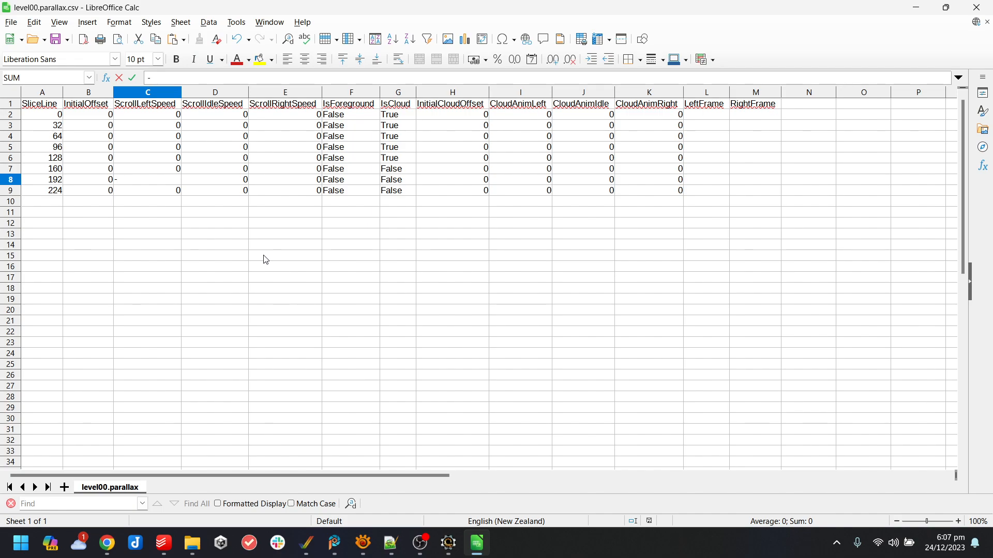
{"action": "type", "text": "0.25"}
{"action": "key", "text": "Return"}
{"action": "key", "text": "Up"}
{"action": "type", "text": "-0.25"}
{"action": "key", "text": "Return"}
- Set the ScrollRightSpeed of the 192 slice in row 8 to 0.25
{"action": "key", "text": "Up"}
{"action": "key", "text": "Right"}
{"action": "key", "text": "Right"}
{"action": "type", "text": "0.25"}
{"action": "key", "text": "Return"}
- Set both the ScrollLeftSpeed and ScrollRightSpeed of the 224 slice in row 9 to 0.5
{"action": "key", "text": "Left"}
{"action": "key", "text": "Left"}
{"action": "key", "text": "F2"}
{"action": "type", "text": ".5"}
{"action": "key", "text": "Return"}
{"action": "key", "text": "Up"}
{"action": "key", "text": "Right"}
{"action": "key", "text": "Right"}
{"action": "type", "text": "0.5"}
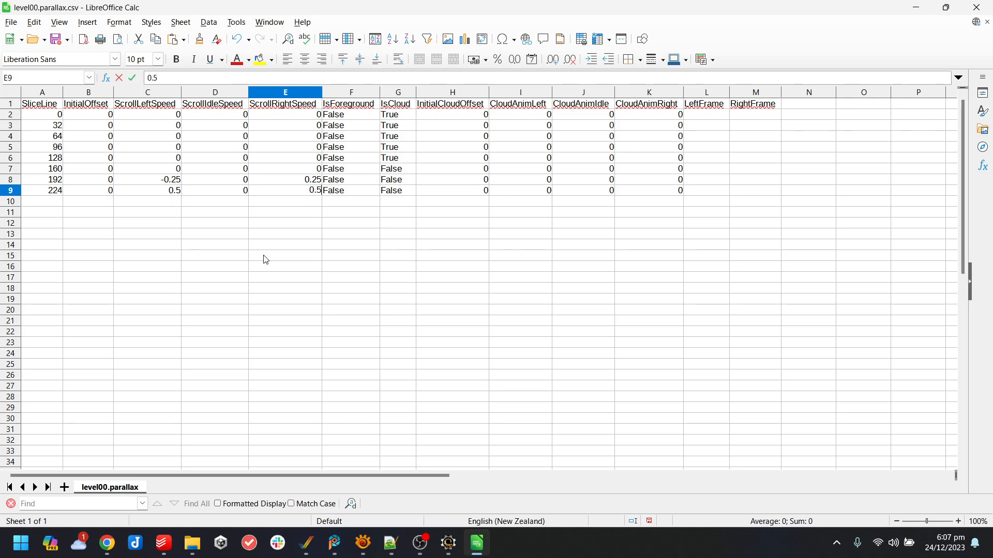
{"action": "key", "text": "Return"}
- Set the ScrollLeftSpeed of the 224 slice in row 9 to -0.5
{"action": "key", "text": "Left"}
{"action": "key", "text": "Left"}
{"action": "key", "text": "Up"}
{"action": "type", "text": "-0"}
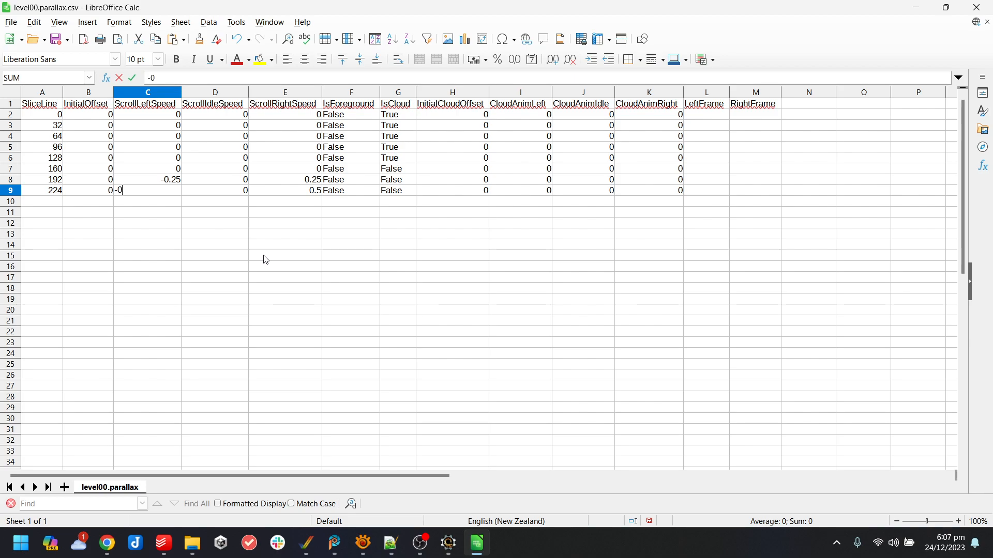
{"action": "type", "text": ".5"}
{"action": "key", "text": "Return"}
{"action": "key", "text": "Up"}
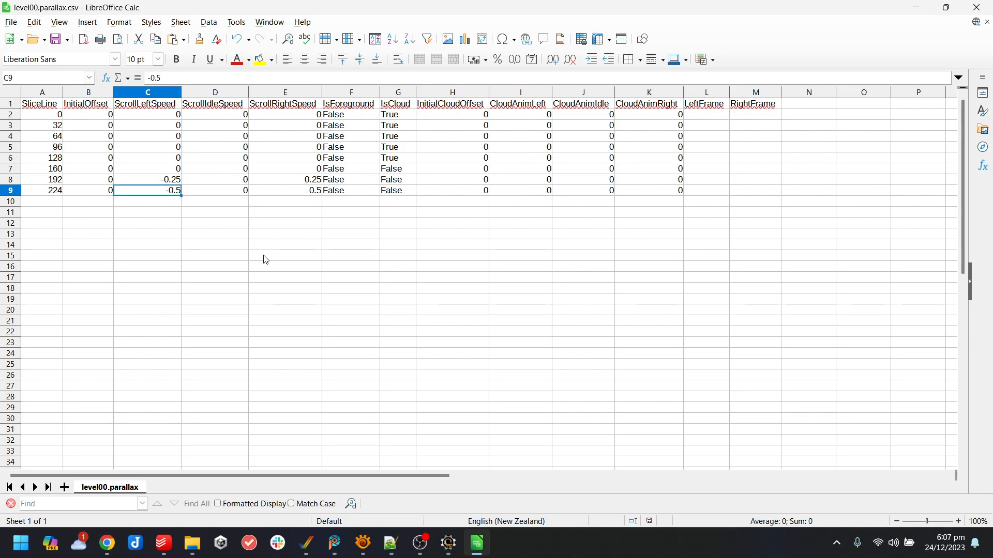
- Switch to Scorpion Editor, then compile and run the scorpion-xmas-game project in WinUAE
{"action": "left_click", "coordinate": [343, 190]}
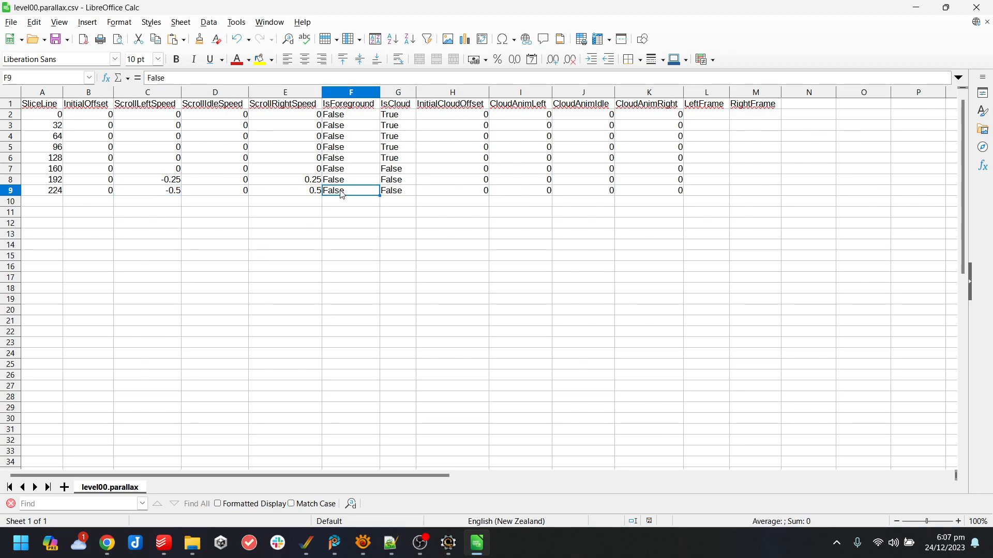
{"action": "left_click", "coordinate": [449, 543]}
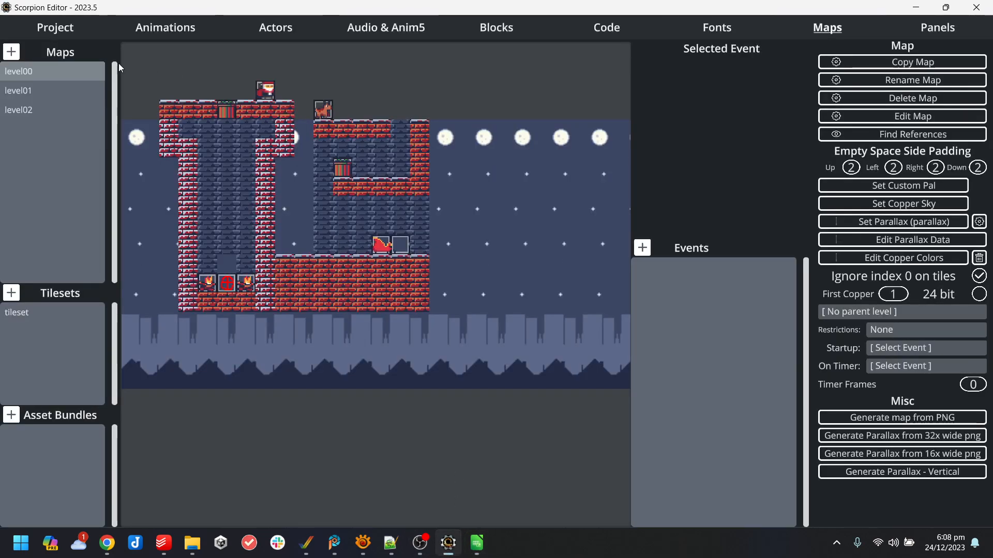
{"action": "left_click", "coordinate": [80, 34]}
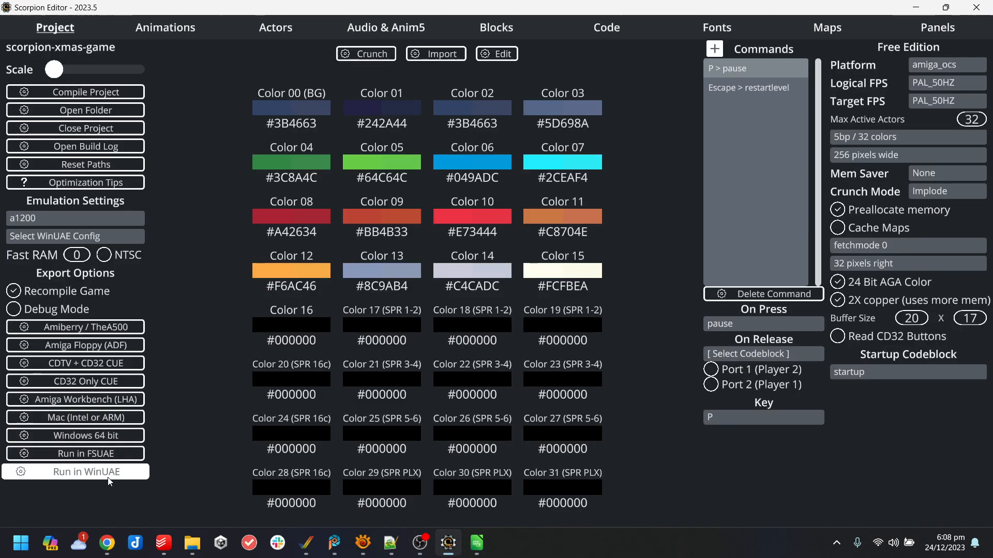
{"action": "left_click", "coordinate": [75, 472]}
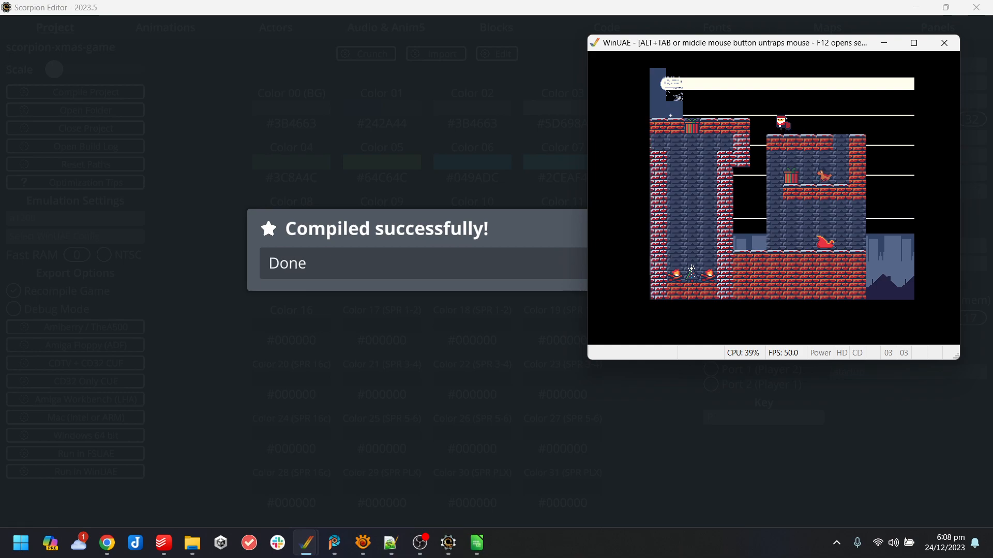
- Play the level by moving Santa both ways and jumping to examine the parallax background, and close the emulator and the compile message
{"action": "key", "text": "Left"}
{"action": "key", "text": "Up"}
{"action": "key", "text": "Right"}
{"action": "key", "text": "Right"}
{"action": "key", "text": "Up"}
{"action": "key", "text": "Left"}
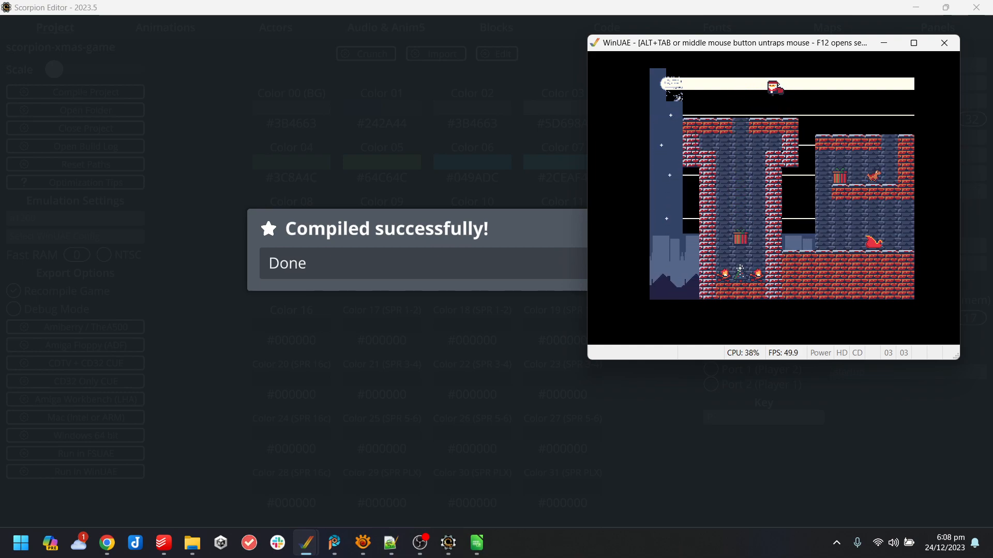
{"action": "key", "text": "Right"}
{"action": "key", "text": "Up"}
{"action": "key", "text": "Left"}
{"action": "key", "text": "Up"}
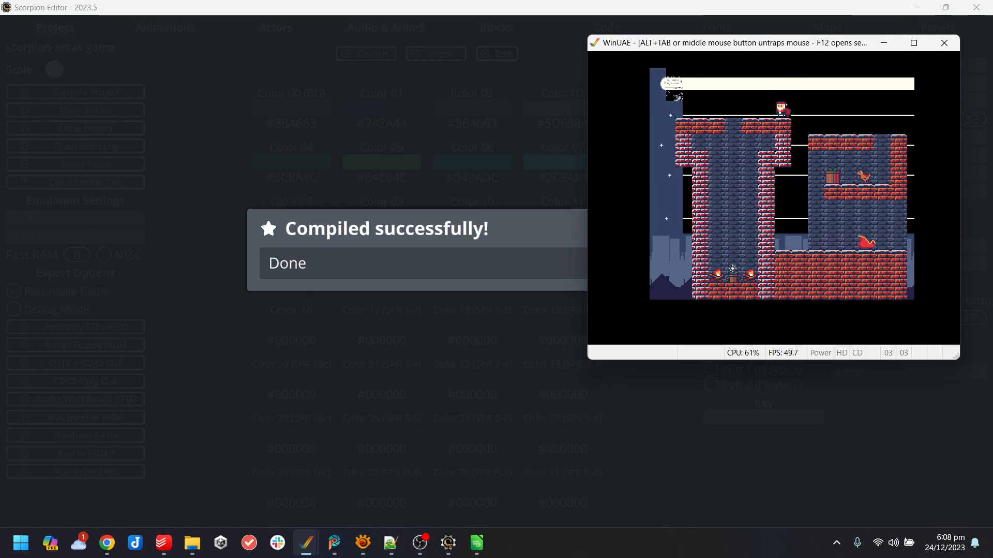
{"action": "key", "text": "Left"}
{"action": "key", "text": "Up"}
{"action": "key", "text": "Right"}
{"action": "key", "text": "Up"}
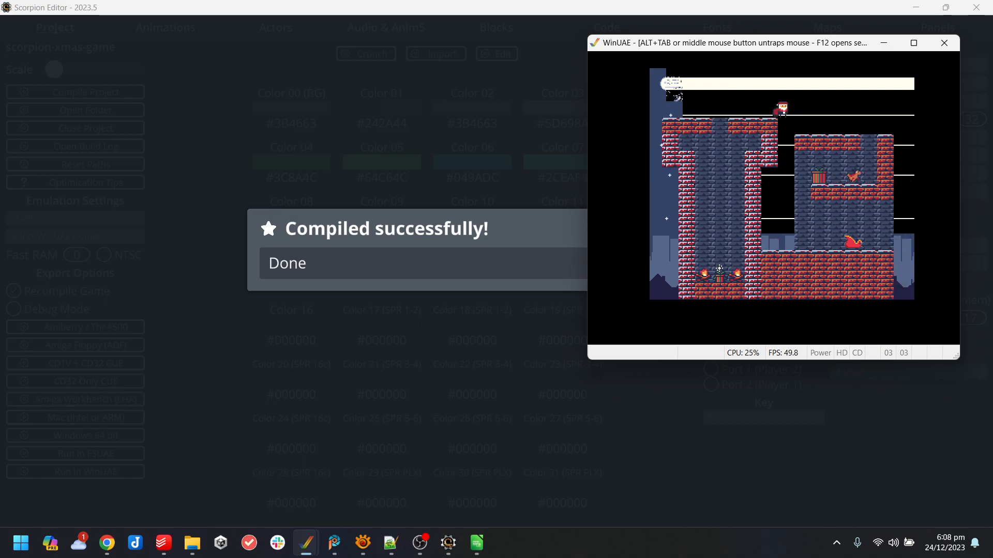
{"action": "key", "text": "Right"}
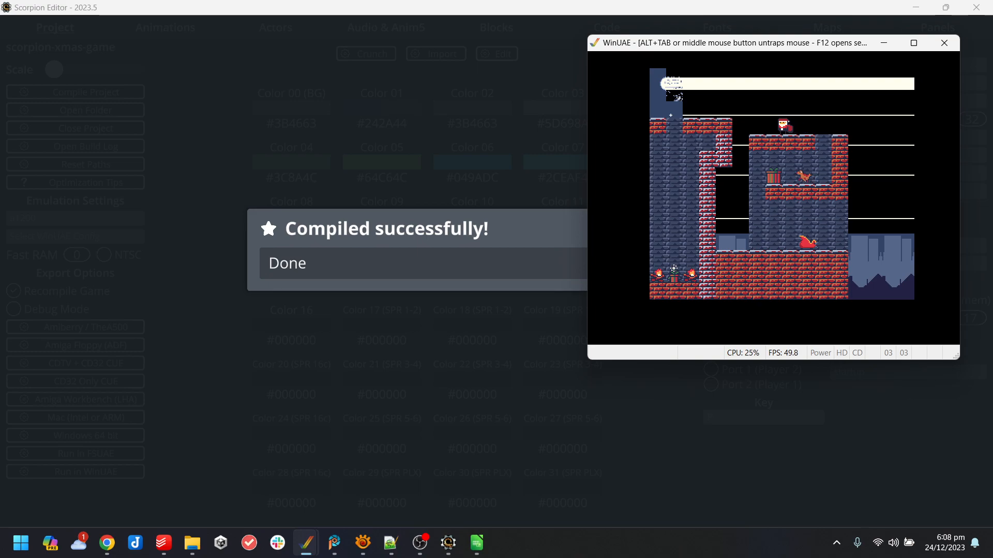
{"action": "key", "text": "Left"}
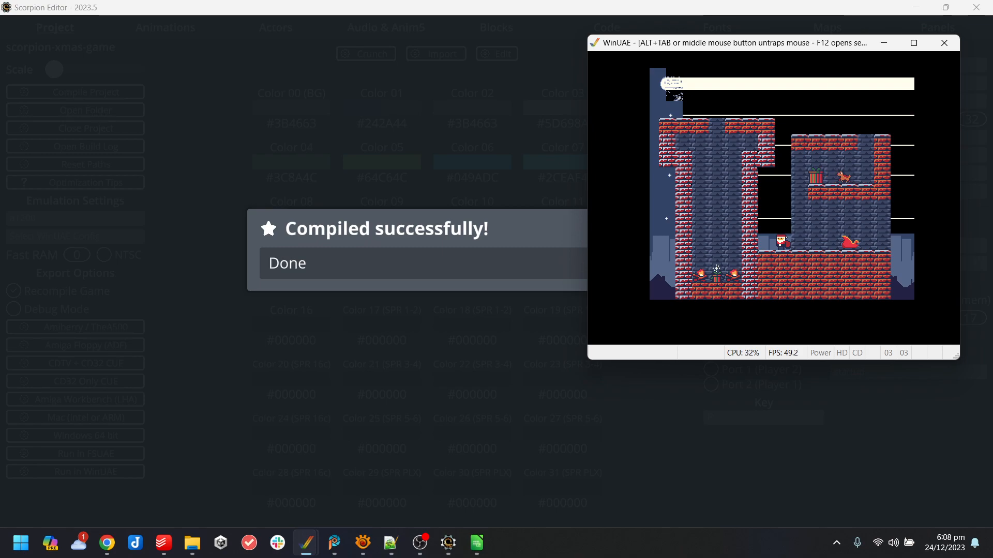
{"action": "key", "text": "alt+F4"}
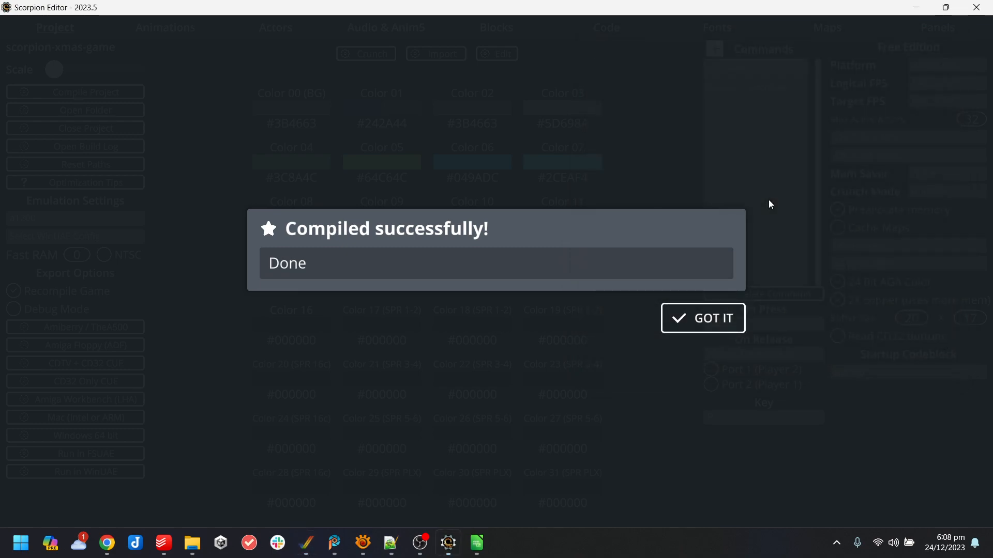
{"action": "left_click", "coordinate": [734, 318]}
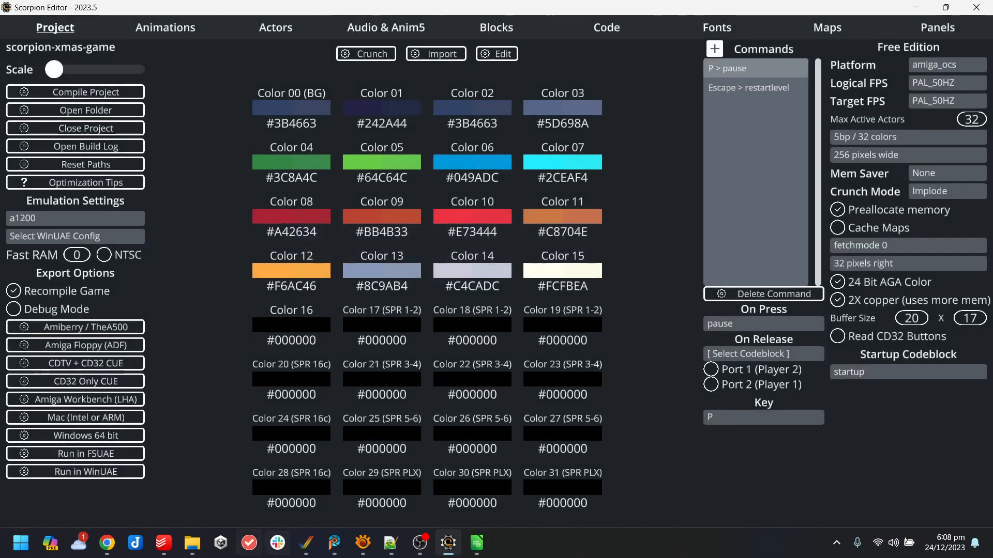
- Open parallax.parallax.png from the maps folder in PaintShop Pro and examine the narrow colour columns at the image's left edge
{"action": "left_click", "coordinate": [192, 542]}
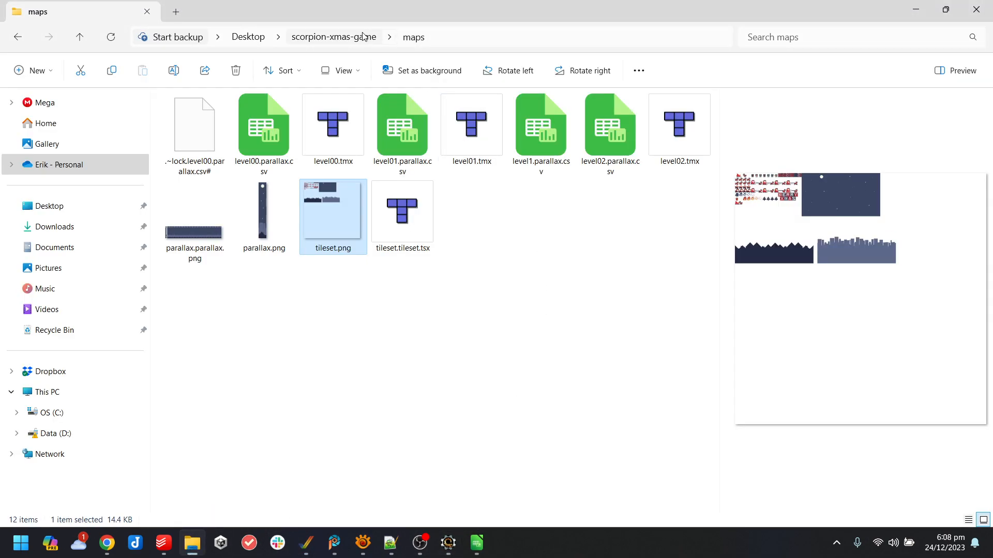
{"action": "left_click", "coordinate": [263, 218]}
{"action": "left_click", "coordinate": [170, 231]}
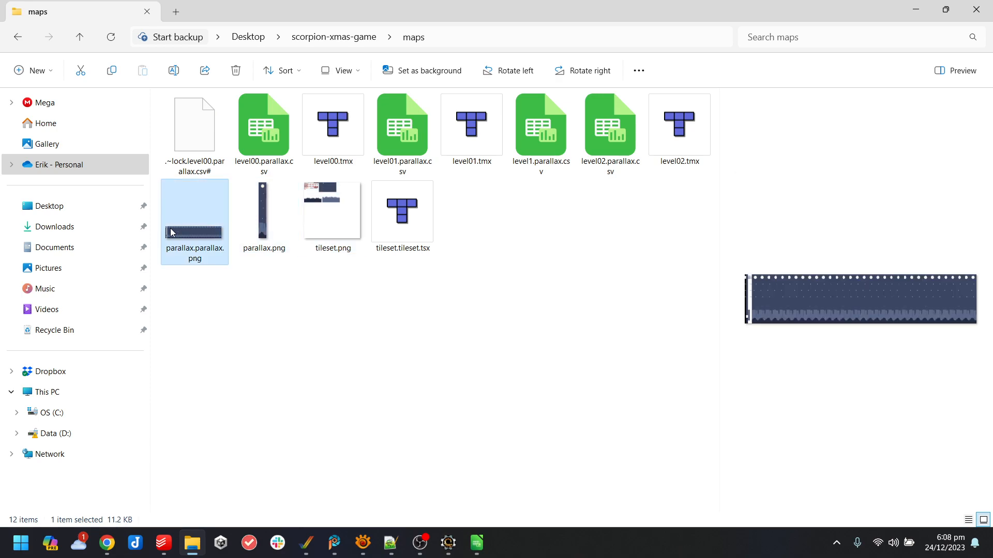
{"action": "double_click", "coordinate": [171, 231]}
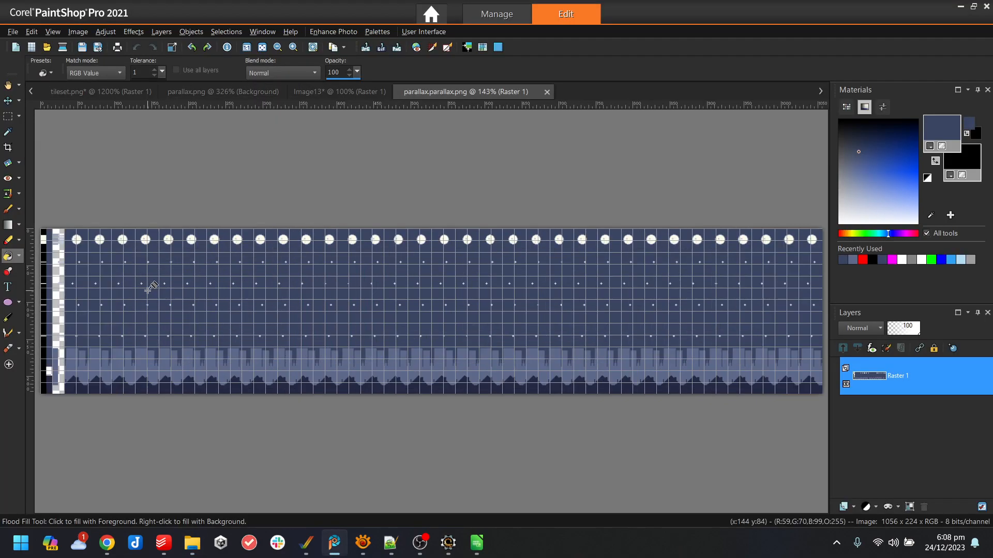
{"action": "scroll", "coordinate": [99, 310], "scroll_direction": "up", "scroll_amount": 3}
{"action": "left_click_drag", "start_coordinate": [247, 510], "coordinate": [165, 509]}
{"action": "scroll", "coordinate": [205, 184], "scroll_direction": "up", "scroll_amount": 2}
{"action": "scroll", "coordinate": [198, 173], "scroll_direction": "down", "scroll_amount": 1}
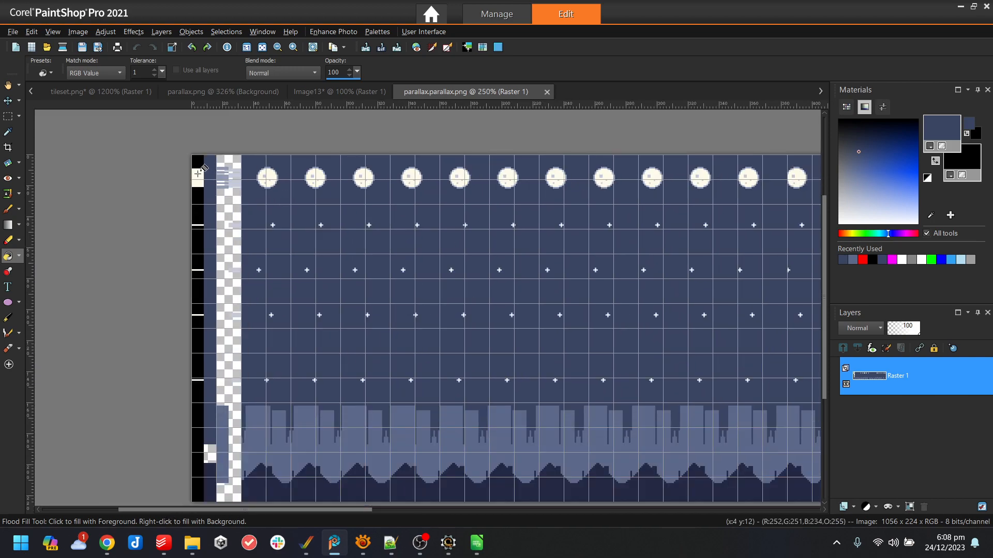
{"action": "scroll", "coordinate": [198, 173], "scroll_direction": "down", "scroll_amount": 1}
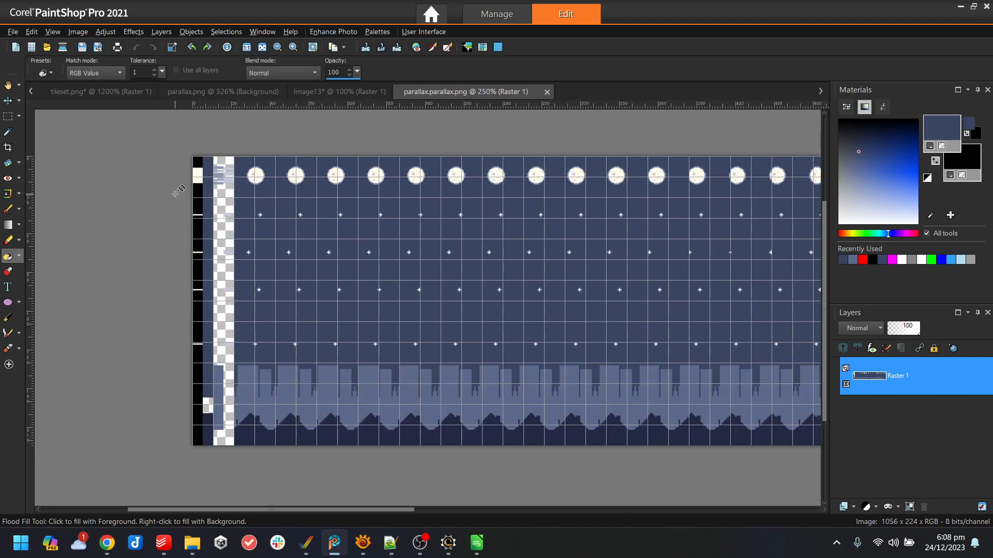
- Choose the rectangular Selection tool and add a new raster layer above Raster 1
{"action": "left_click", "coordinate": [11, 116]}
{"action": "left_click", "coordinate": [853, 506]}
{"action": "left_click", "coordinate": [879, 419]}
{"action": "key", "text": "Return"}
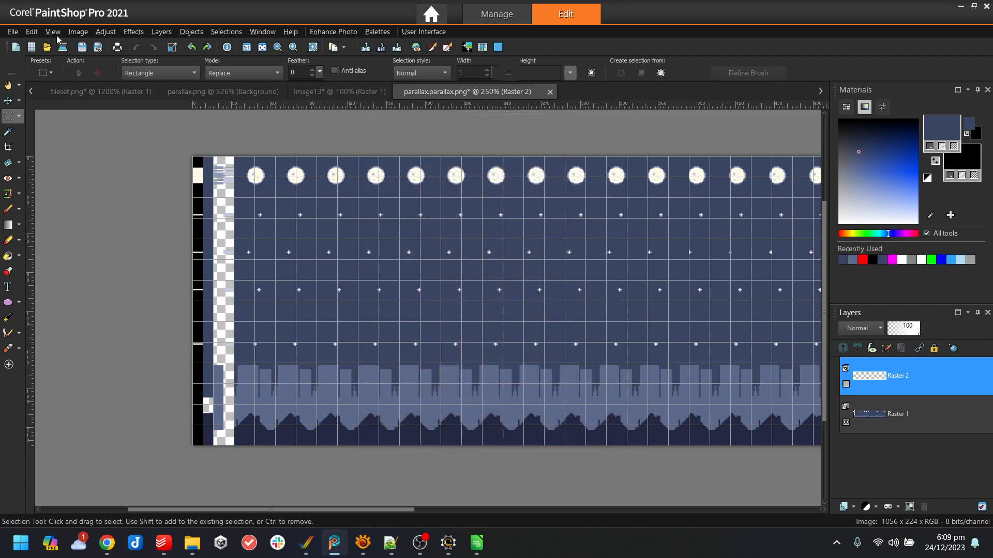
- Set the current image's horizontal grid spacing to 8 pixels
{"action": "left_click", "coordinate": [53, 34]}
{"action": "left_click", "coordinate": [134, 215]}
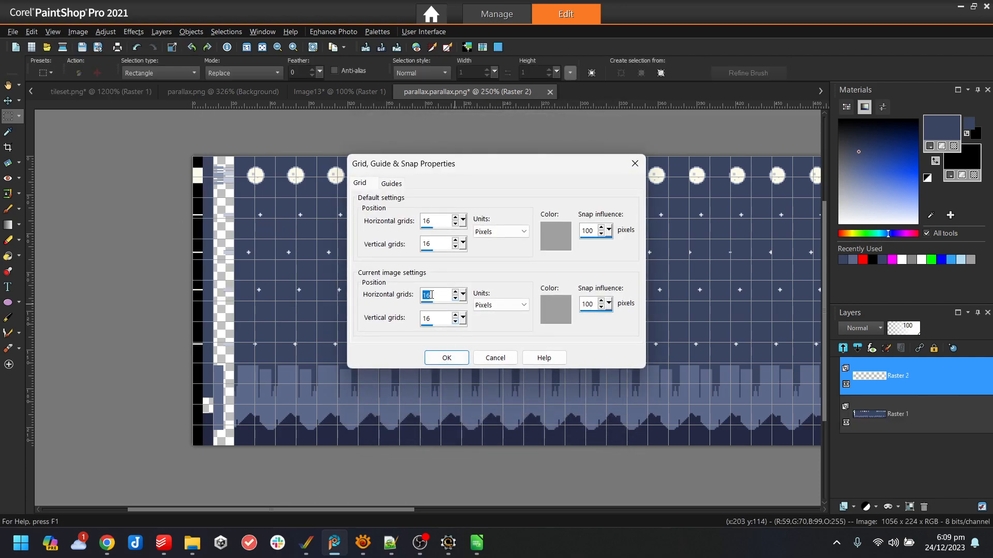
{"action": "left_click", "coordinate": [446, 358]}
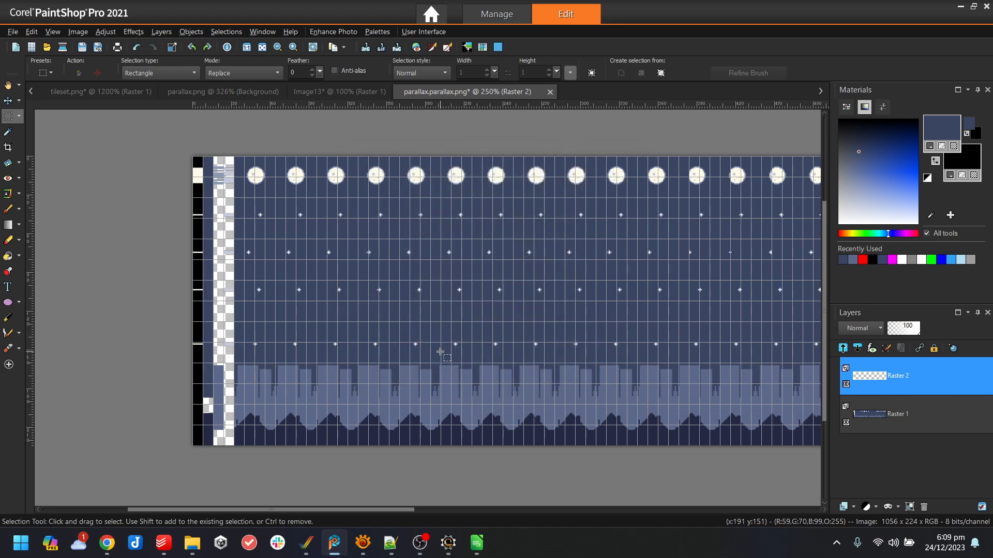
- Snap the selection to the grid and cut the 8 x 224 pixel black column at the image's left edge from Raster 1
{"action": "left_click_drag", "start_coordinate": [174, 139], "coordinate": [134, 411]}
{"action": "left_click", "coordinate": [51, 31]}
{"action": "left_click", "coordinate": [125, 184]}
{"action": "left_click_drag", "start_coordinate": [184, 156], "coordinate": [206, 450]}
{"action": "left_click_drag", "start_coordinate": [183, 151], "coordinate": [201, 455]}
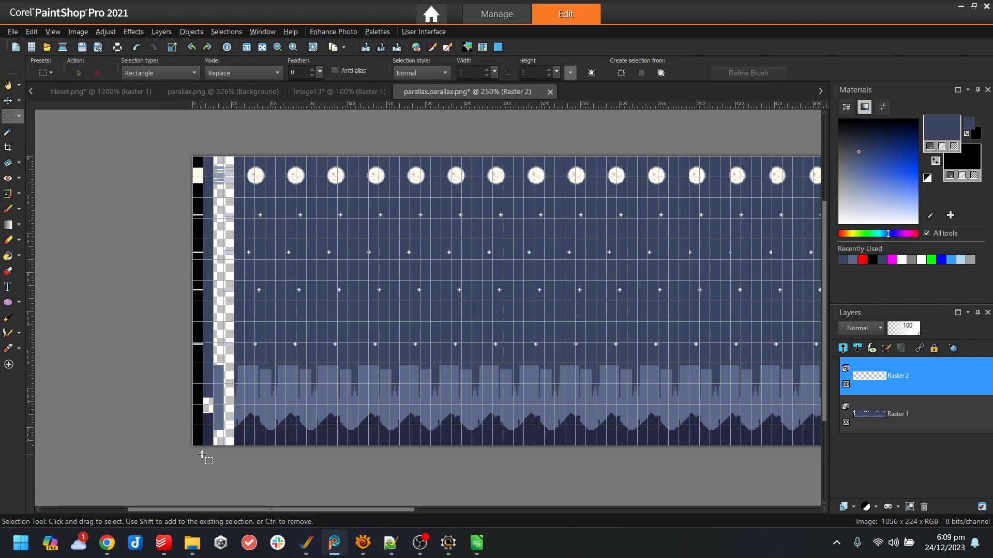
{"action": "key", "text": "ctrl"}
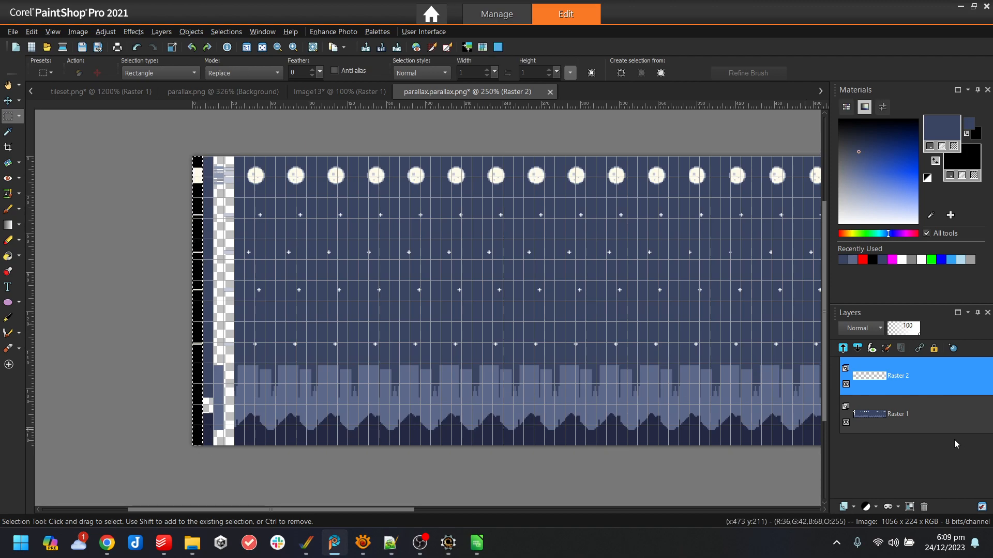
{"action": "left_click", "coordinate": [935, 414]}
{"action": "key", "text": "ctrl+x"}
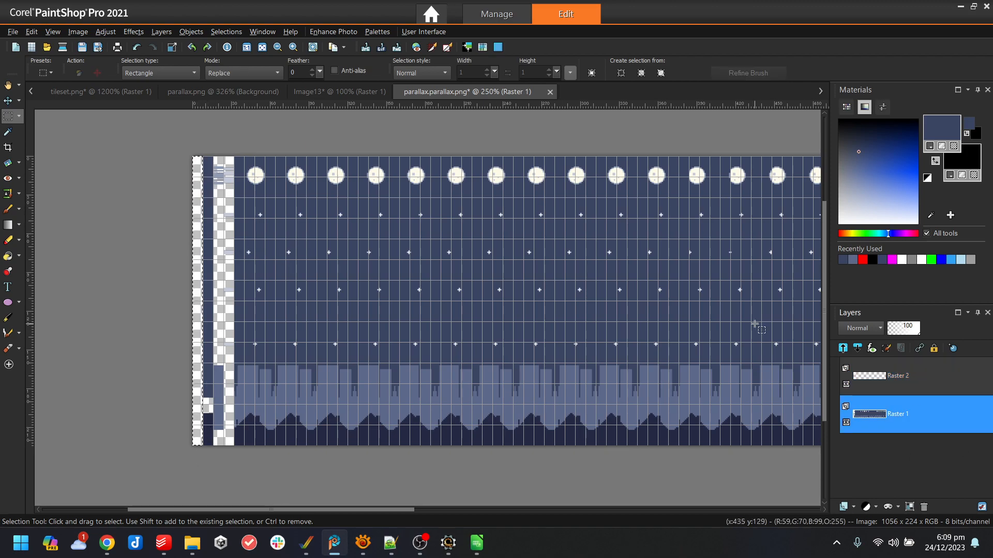
- Paste the black column as a selection onto Raster 2 over the second 8-pixel column and deselect it
{"action": "left_click", "coordinate": [891, 377]}
{"action": "key", "text": "ctrl+e"}
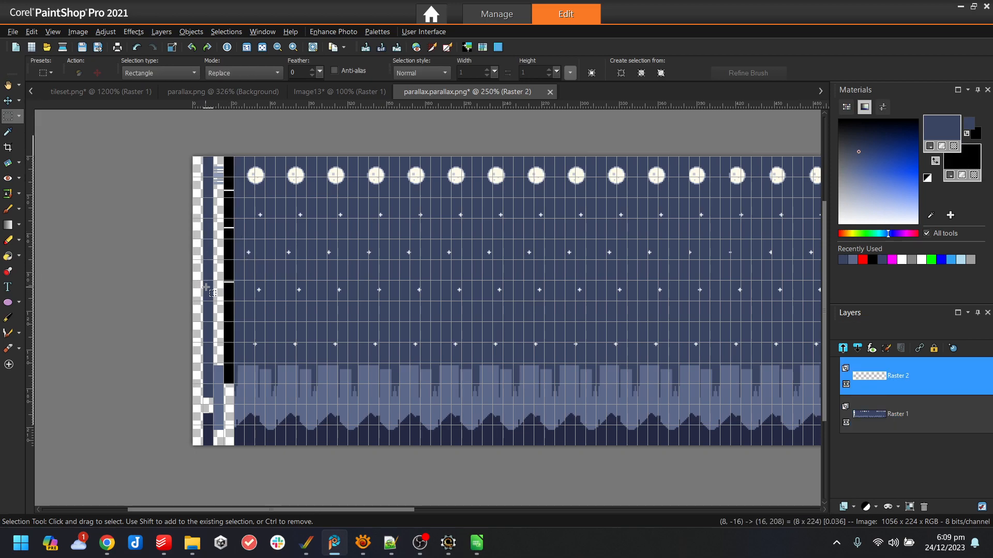
{"action": "left_click", "coordinate": [207, 295]}
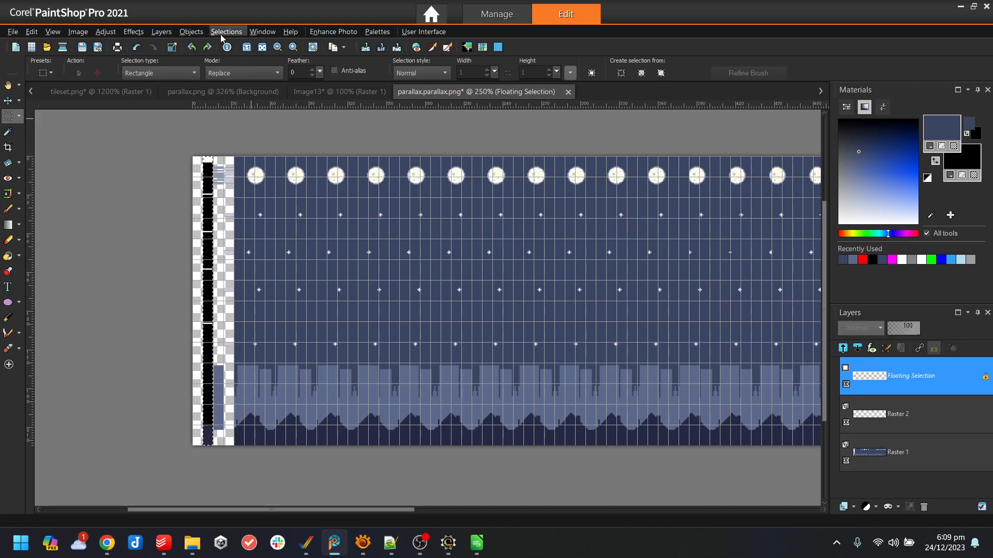
{"action": "scroll", "coordinate": [303, 168], "scroll_direction": "down", "scroll_amount": 1}
{"action": "scroll", "coordinate": [243, 172], "scroll_direction": "up", "scroll_amount": 1}
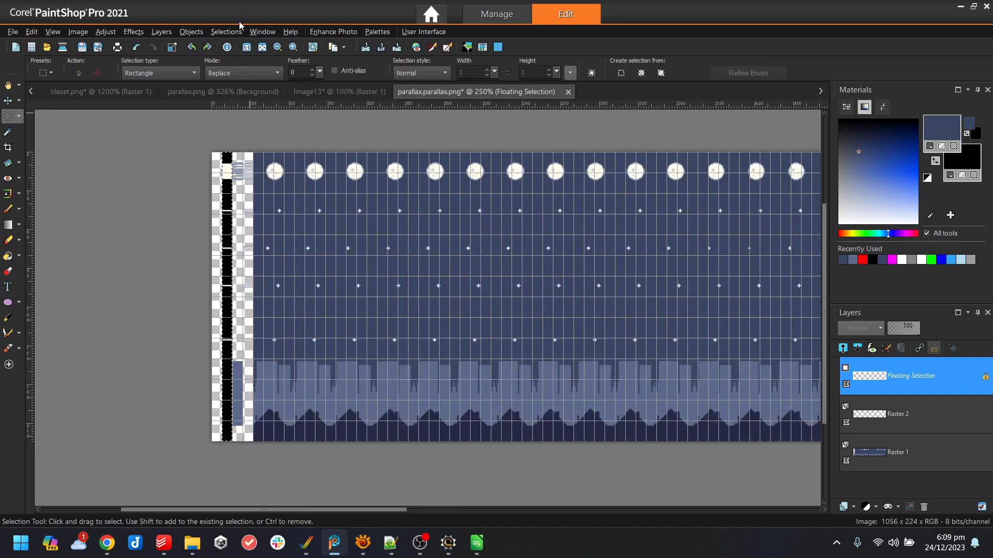
{"action": "left_click", "coordinate": [226, 31]}
{"action": "left_click", "coordinate": [238, 56]}
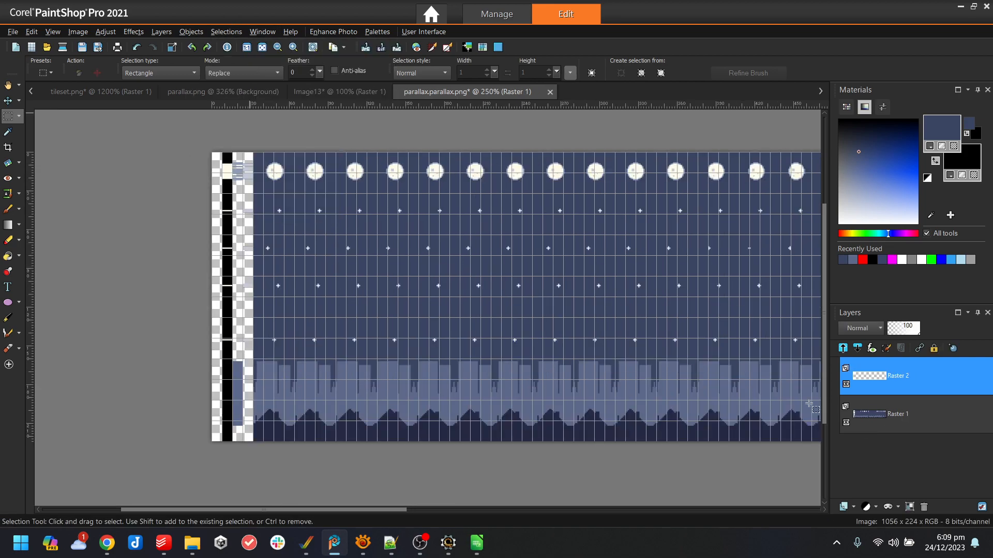
- Try to copy the second 8-pixel column of Raster 1 and paste it into the empty first column
{"action": "left_click", "coordinate": [871, 412]}
{"action": "left_click_drag", "start_coordinate": [228, 186], "coordinate": [233, 445]}
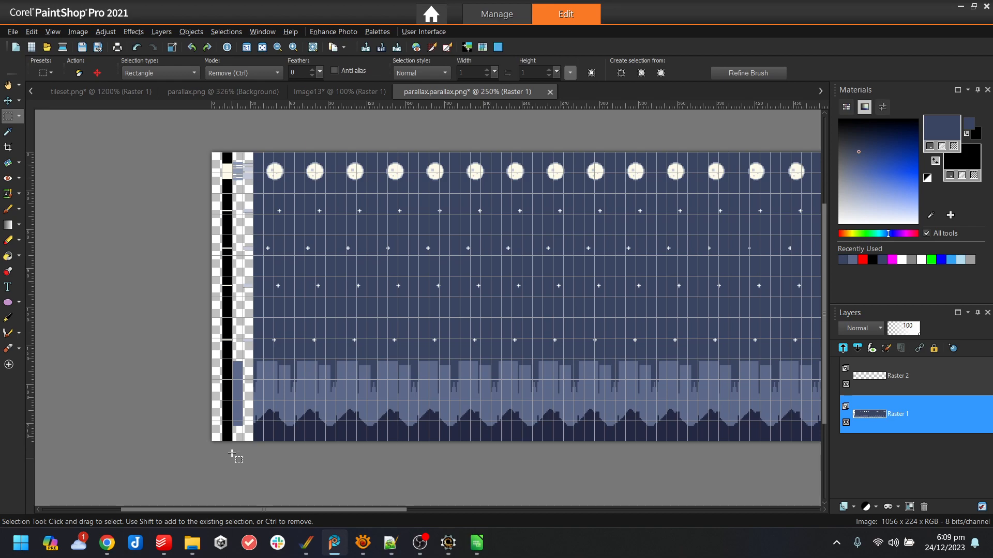
{"action": "key", "text": "ctrl+c"}
{"action": "key", "text": "ctrl+v"}
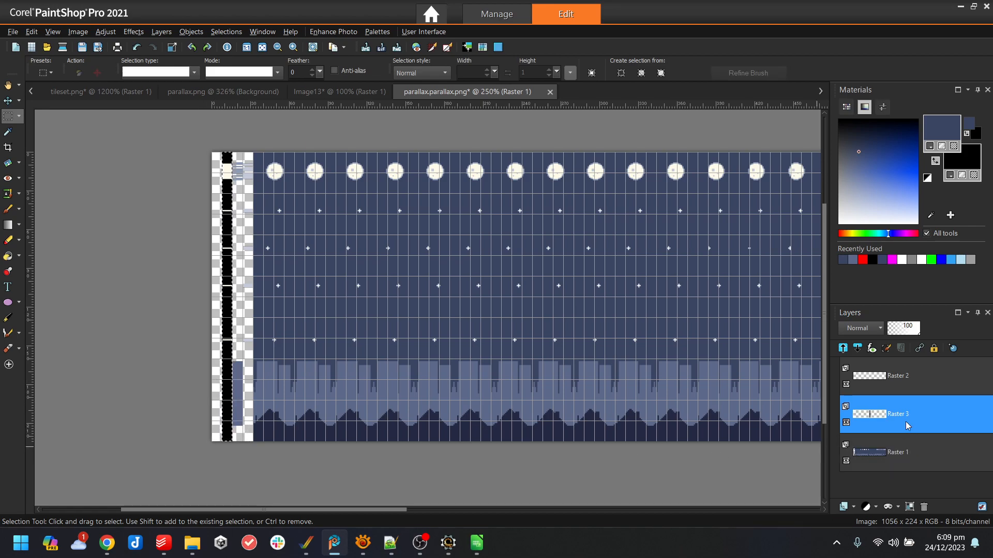
{"action": "key", "text": "ctrl+z"}
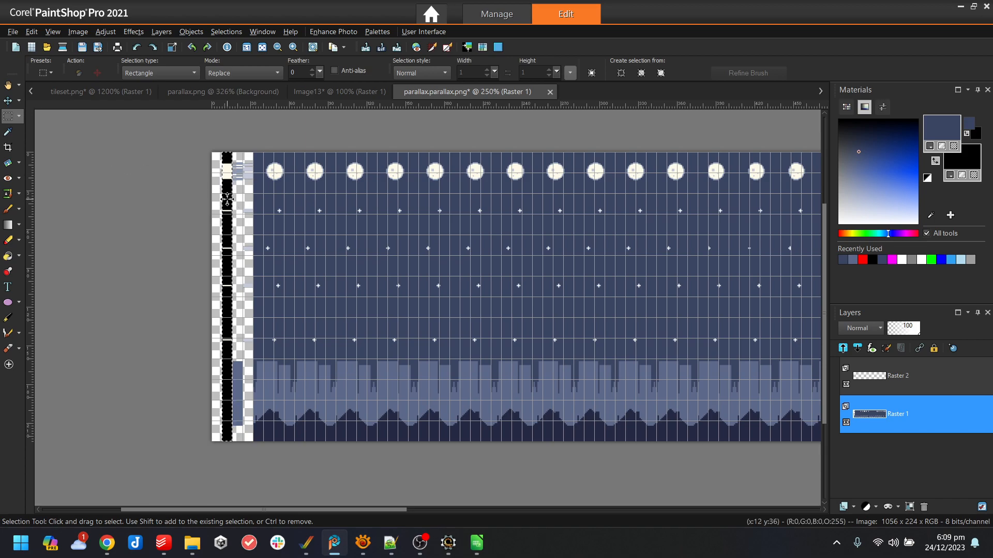
{"action": "left_click_drag", "start_coordinate": [227, 199], "coordinate": [213, 200]}
{"action": "left_click", "coordinate": [601, 300]}
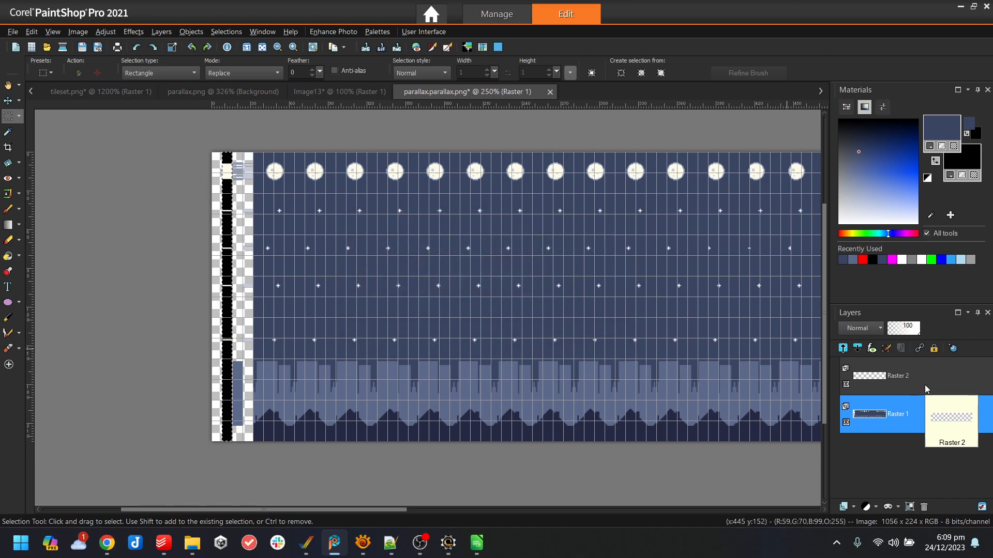
{"action": "left_click", "coordinate": [905, 417]}
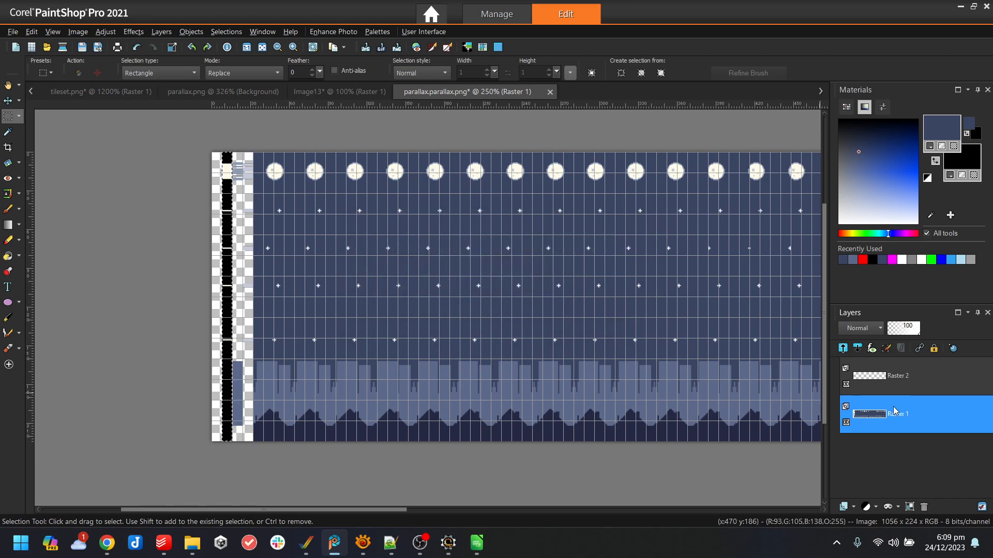
{"action": "key", "text": "ctrl+v"}
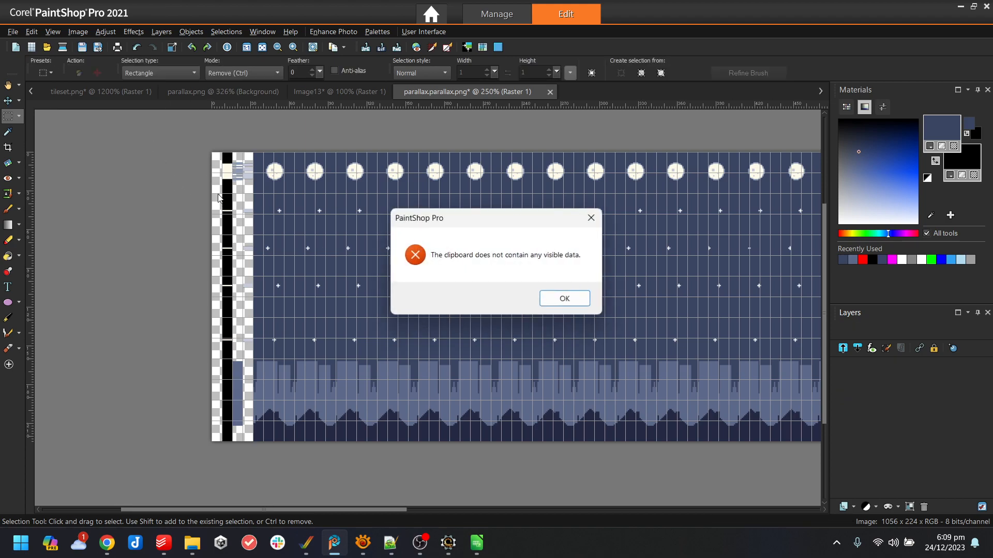
{"action": "left_click", "coordinate": [565, 299]}
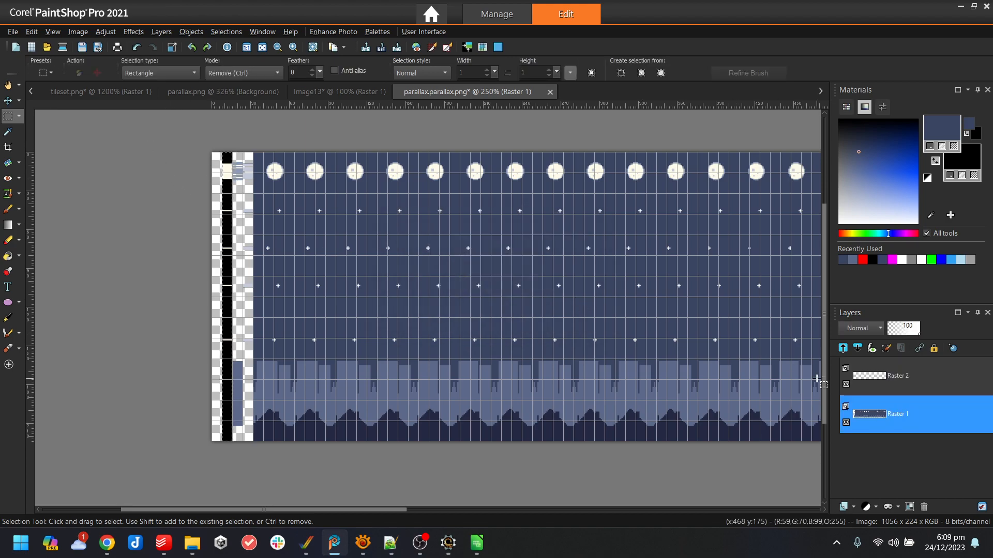
- Undo the recent edits back to the floating selection of the black column
{"action": "left_click", "coordinate": [850, 386]}
{"action": "key", "text": "ctrl+z"}
{"action": "key", "text": "ctrl+z"}
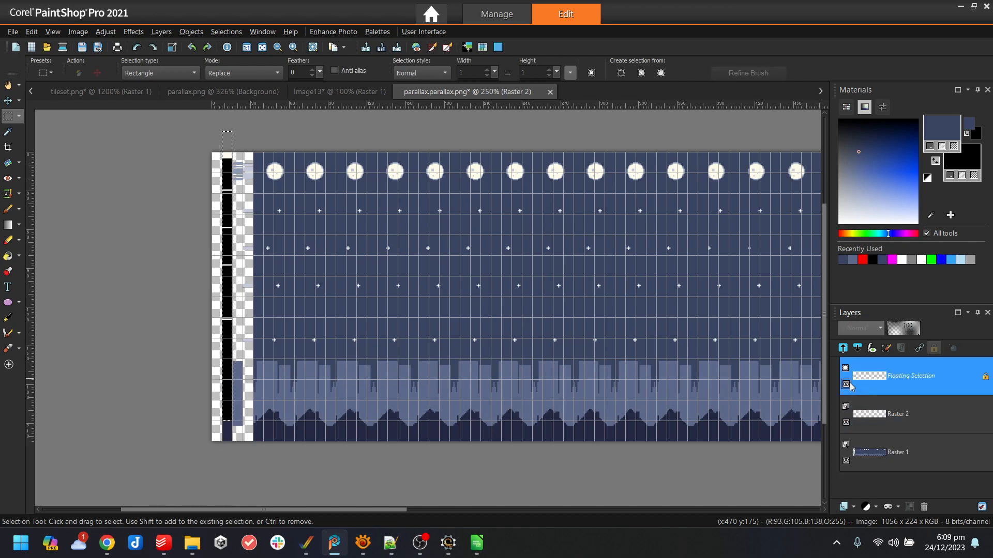
- Try to copy the selected column area from Raster 2 and the floating selection
{"action": "left_click", "coordinate": [912, 414]}
{"action": "key", "text": "ctrl+c"}
{"action": "left_click", "coordinate": [903, 378]}
{"action": "key", "text": "ctrl+c"}
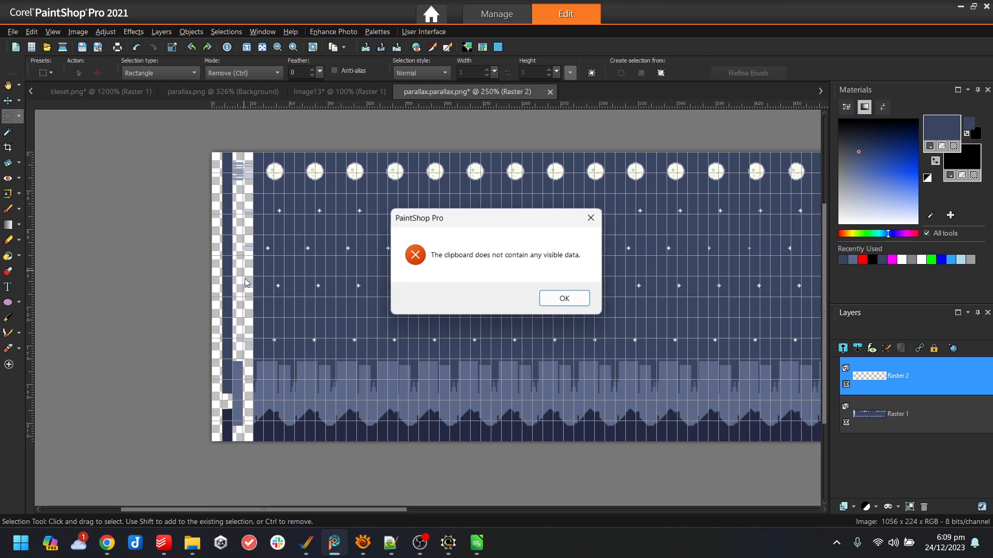
{"action": "left_click", "coordinate": [563, 297]}
{"action": "left_click", "coordinate": [912, 413]}
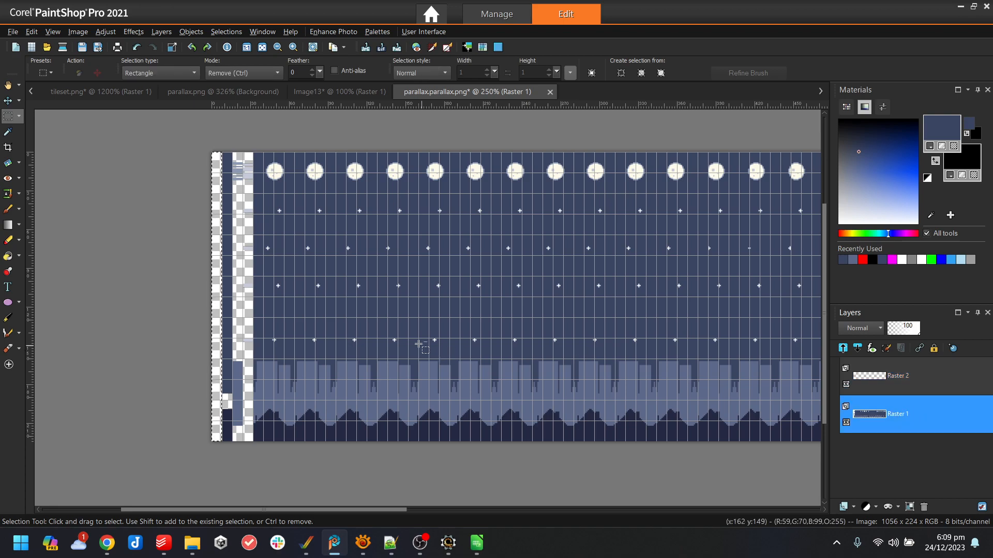
- Undo the recent edits back to the selection around the emptied first column
{"action": "key", "text": "ctrl+z"}
{"action": "key", "text": "ctrl+z"}
{"action": "key", "text": "ctrl+z"}
{"action": "key", "text": "ctrl+z"}
{"action": "key", "text": "ctrl+z"}
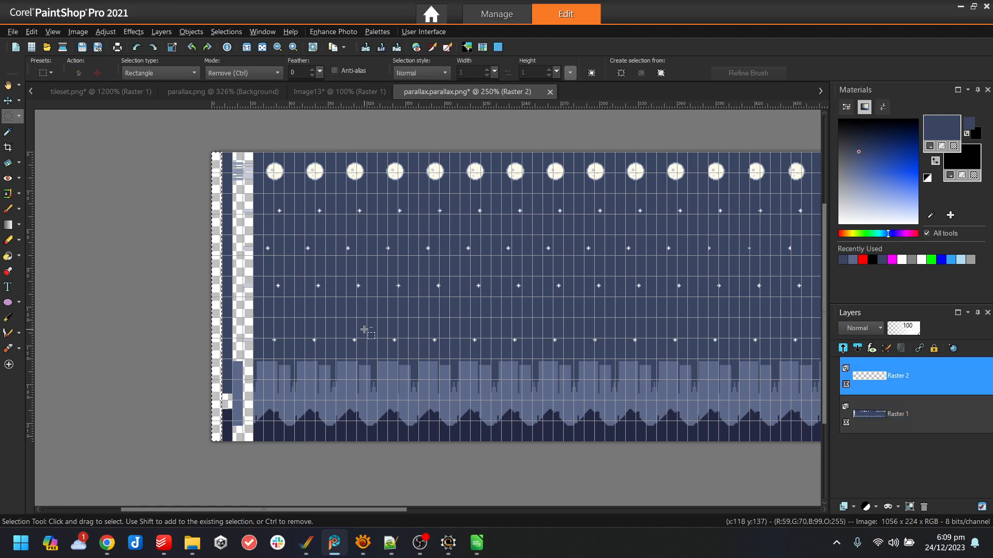
- Paste the 8 x 224 pixel black column as a selection on Raster 2 and place it over the image's second 8-pixel column
{"action": "key", "text": "ctrl+x"}
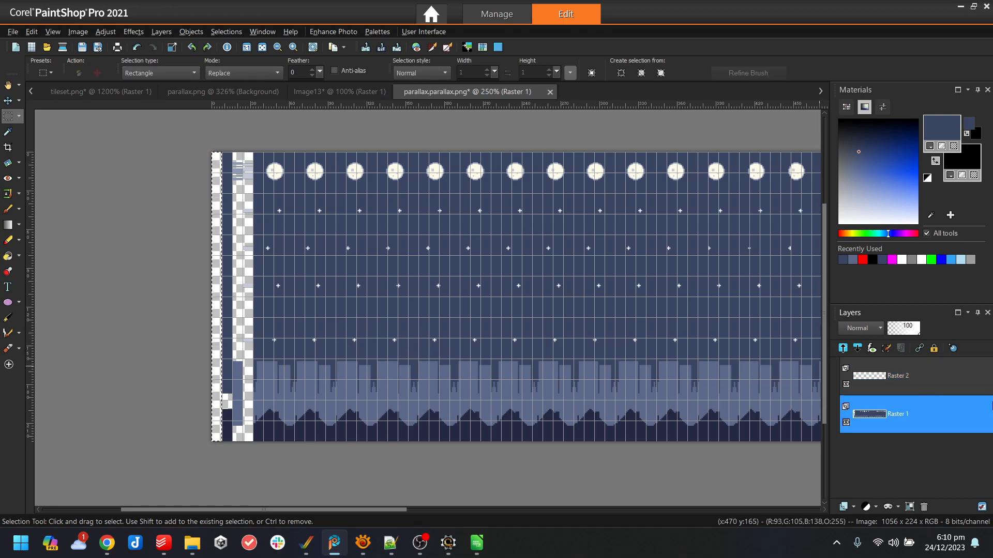
{"action": "left_click", "coordinate": [927, 381]}
{"action": "key", "text": "ctrl+e"}
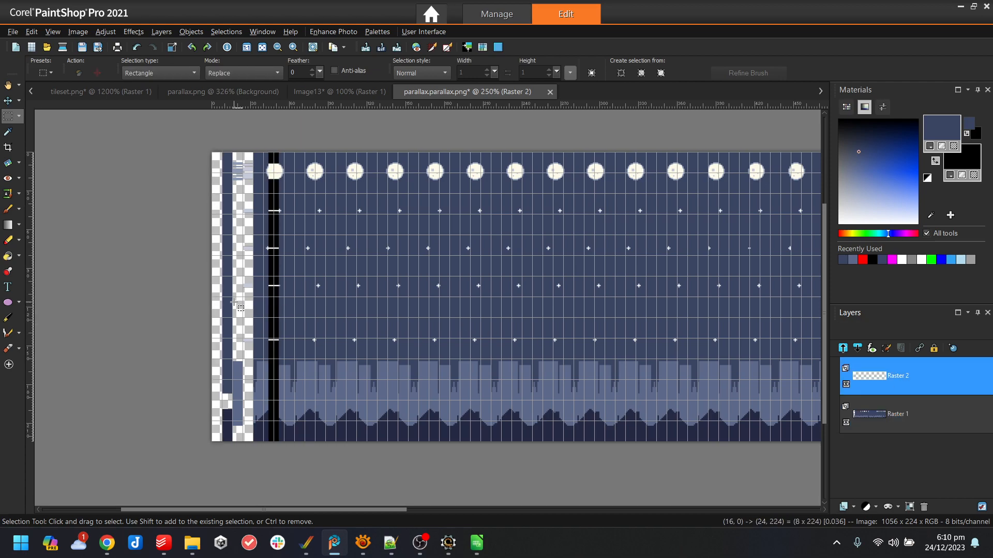
{"action": "left_click_drag", "start_coordinate": [224, 303], "coordinate": [229, 303]}
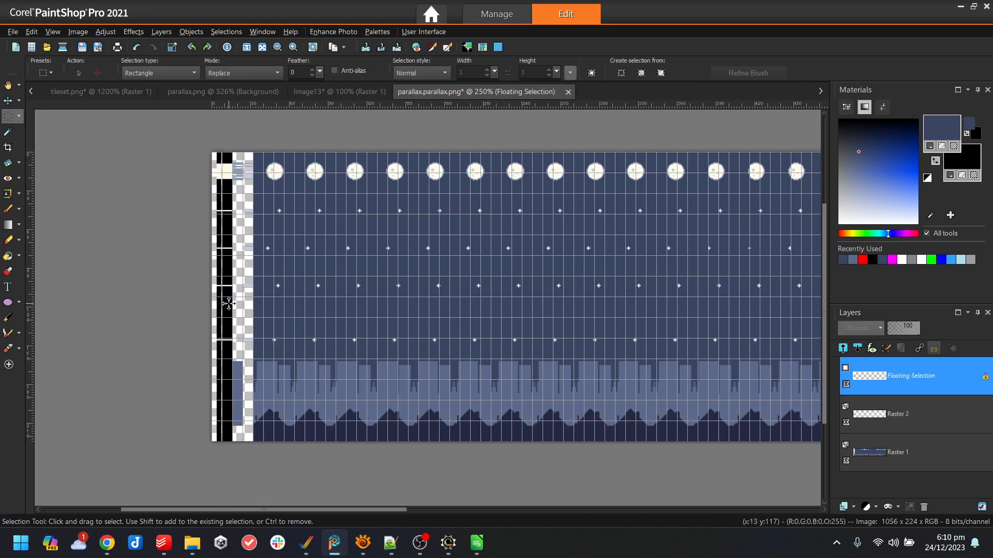
{"action": "scroll", "coordinate": [243, 290], "scroll_direction": "up", "scroll_amount": 1}
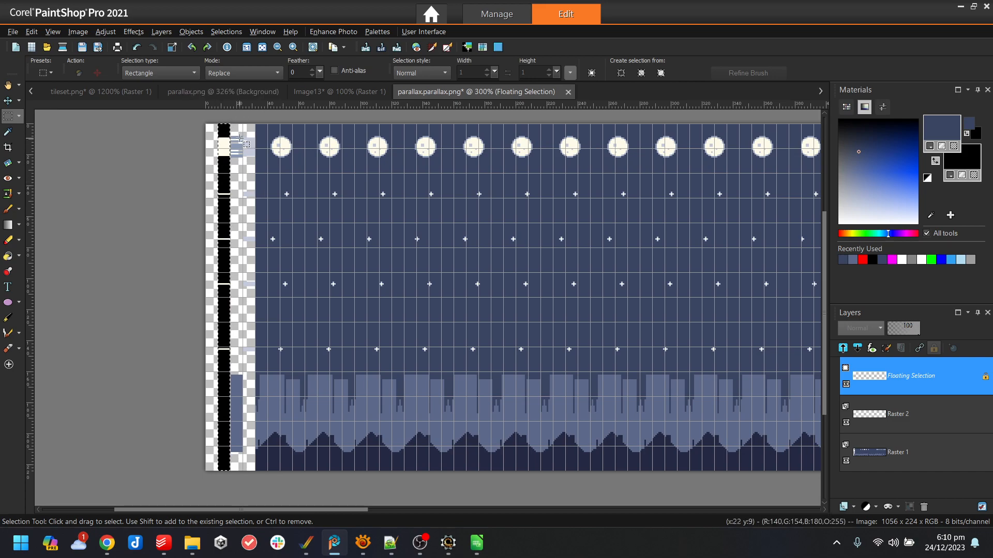
- Select the second 8-pixel column of Raster 1 and paste its content as a new layer above Raster 2
{"action": "left_click", "coordinate": [907, 453]}
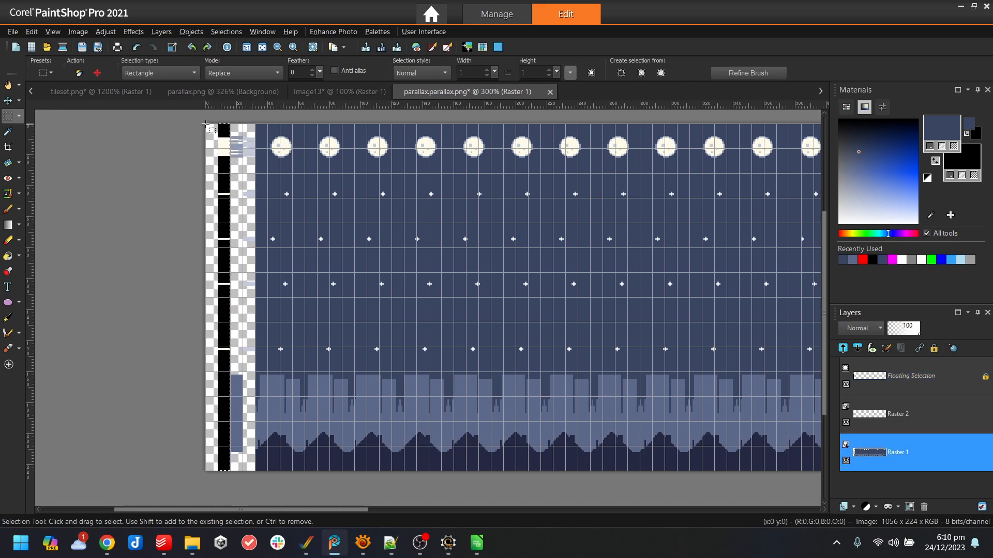
{"action": "left_click_drag", "start_coordinate": [216, 122], "coordinate": [231, 483]}
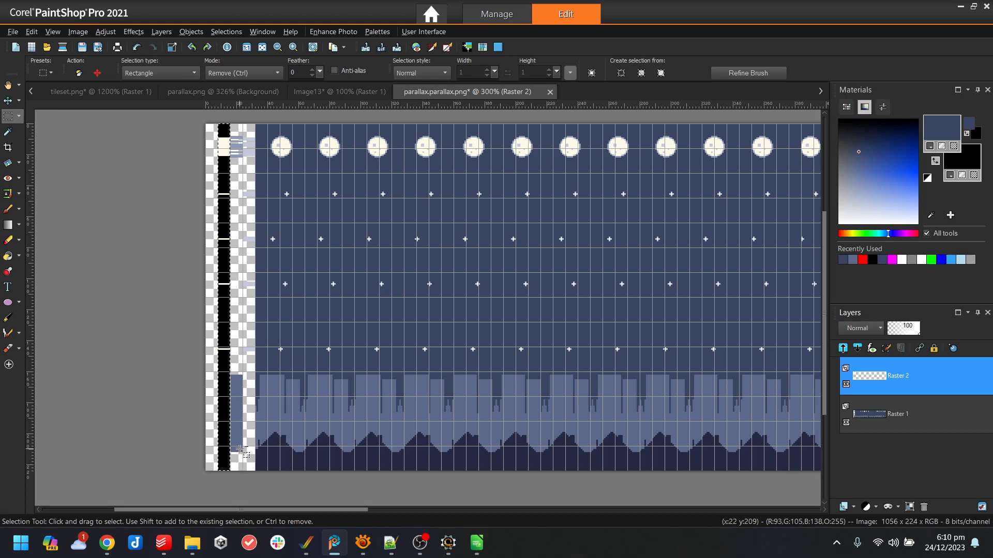
{"action": "left_click", "coordinate": [902, 415]}
{"action": "left_click", "coordinate": [903, 385]}
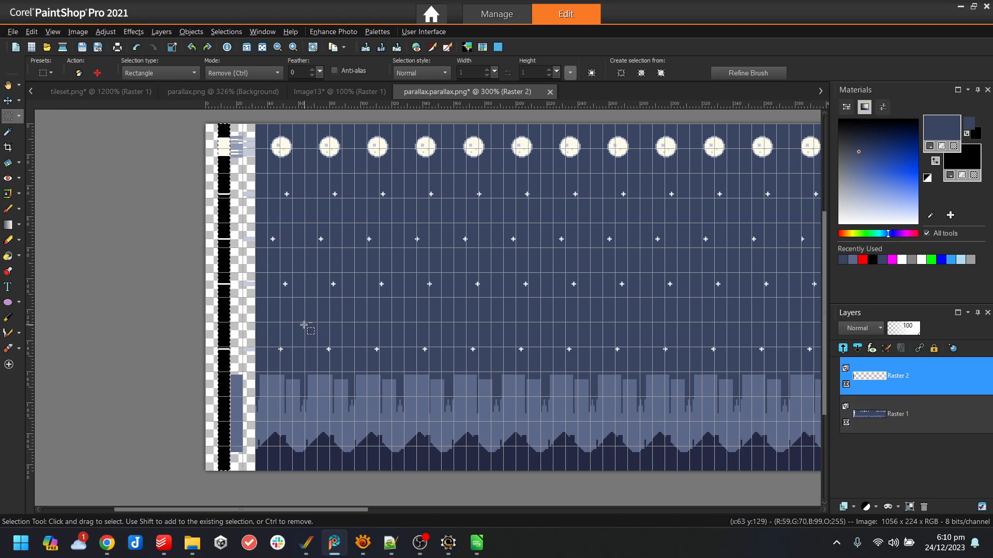
{"action": "key", "text": "ctrl+v"}
{"action": "left_click", "coordinate": [222, 308]}
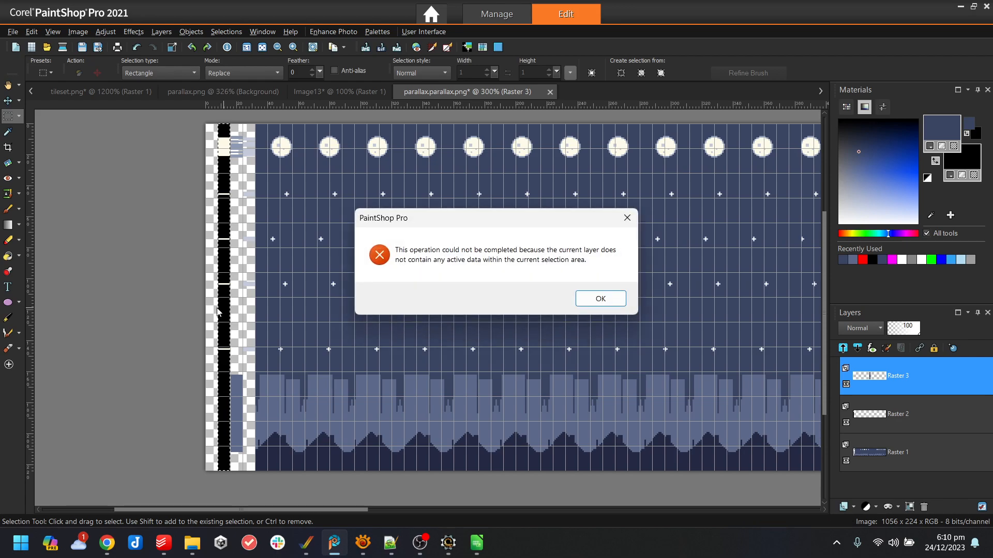
{"action": "left_click", "coordinate": [591, 297]}
{"action": "left_click", "coordinate": [910, 419]}
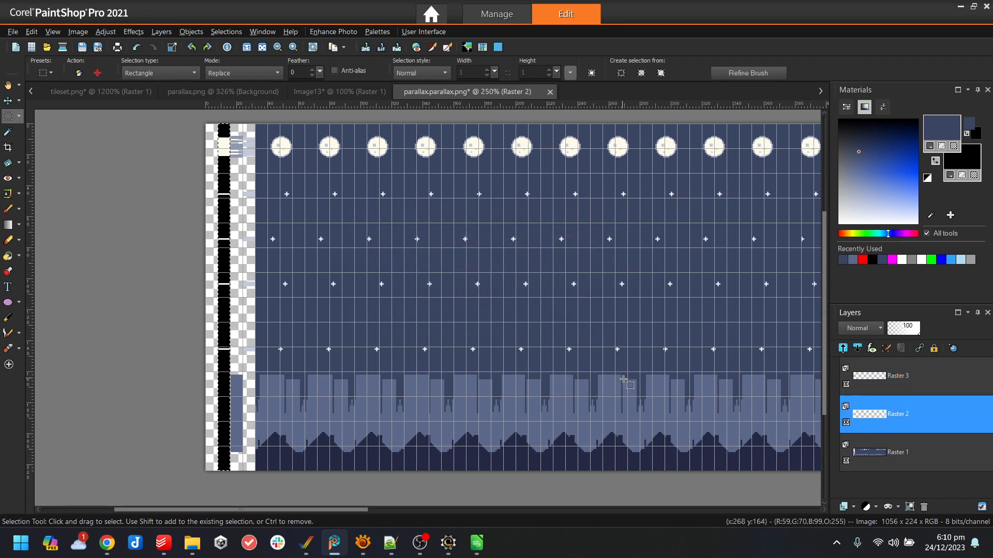
- Toggle the guides and hide Raster 1 to isolate the pasted column
{"action": "scroll", "coordinate": [651, 350], "scroll_direction": "down", "scroll_amount": 2}
{"action": "scroll", "coordinate": [732, 331], "scroll_direction": "down", "scroll_amount": 2}
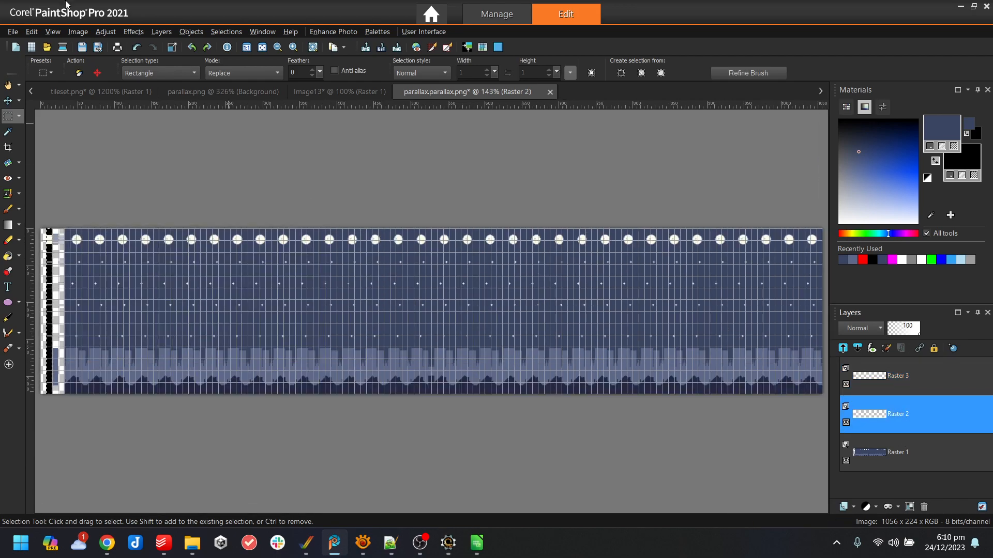
{"action": "left_click", "coordinate": [52, 33]}
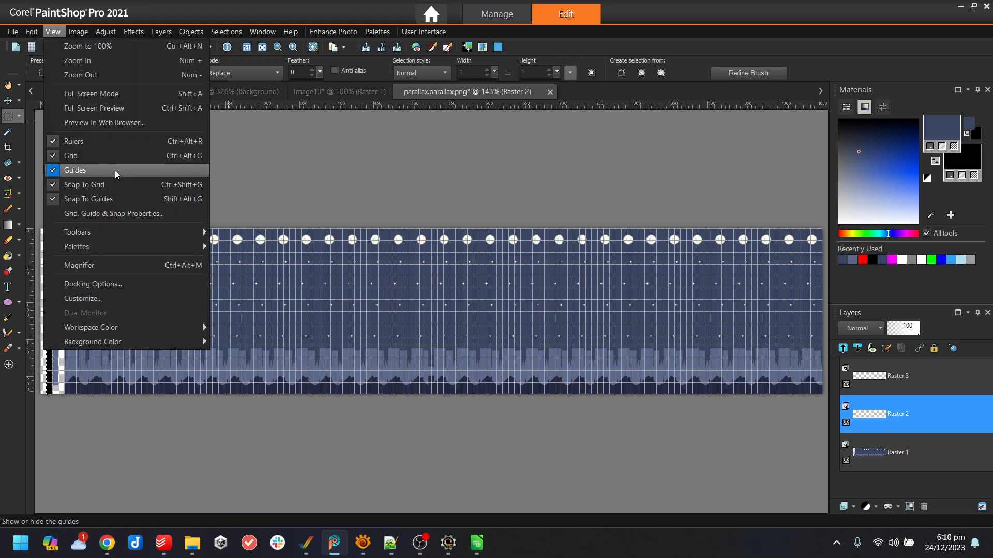
{"action": "left_click", "coordinate": [115, 170]}
{"action": "left_click", "coordinate": [846, 461]}
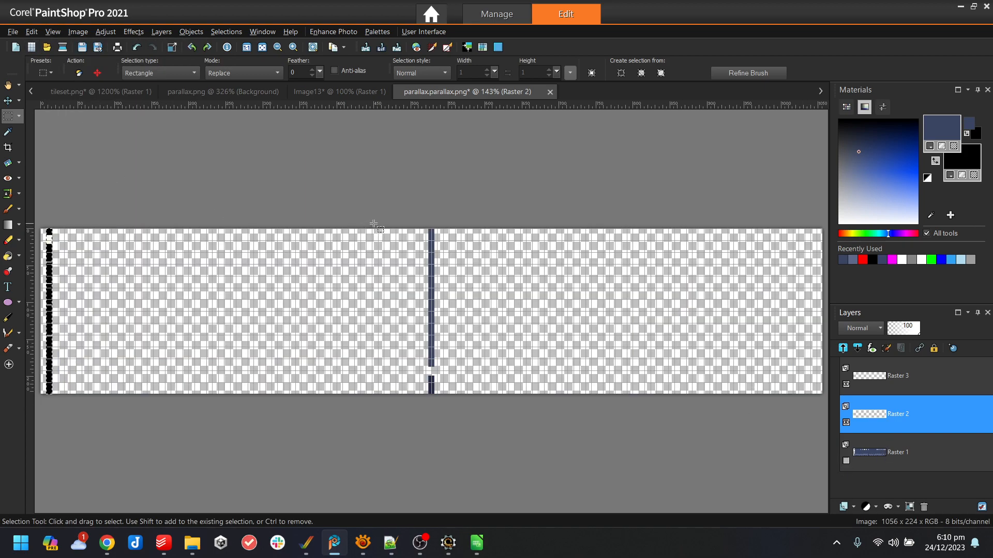
- Select the pasted blue column on Raster 3, move it into the image's first 8-pixel column and deselect it
{"action": "left_click_drag", "start_coordinate": [426, 229], "coordinate": [490, 468]}
{"action": "left_click_drag", "start_coordinate": [431, 344], "coordinate": [108, 331]}
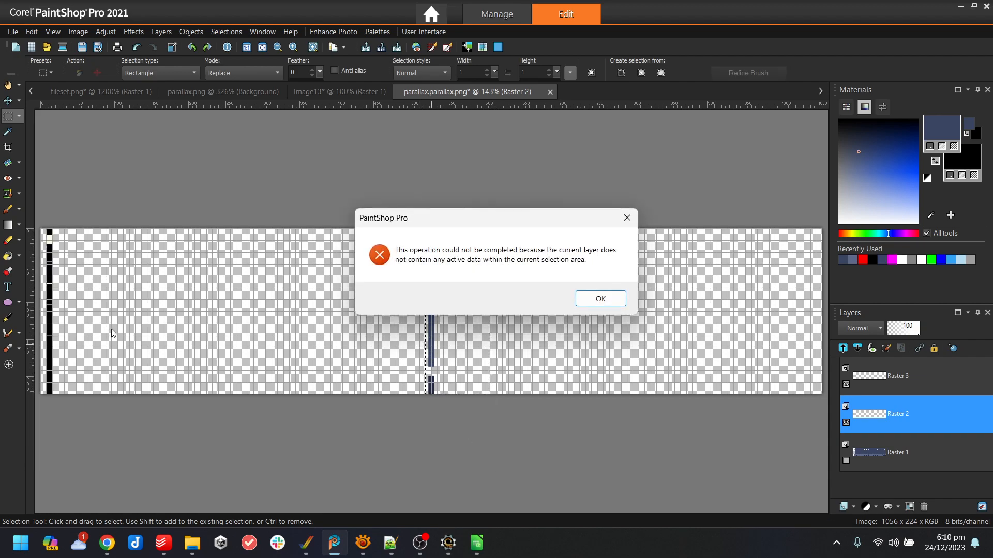
{"action": "left_click", "coordinate": [600, 299]}
{"action": "left_click", "coordinate": [871, 377]}
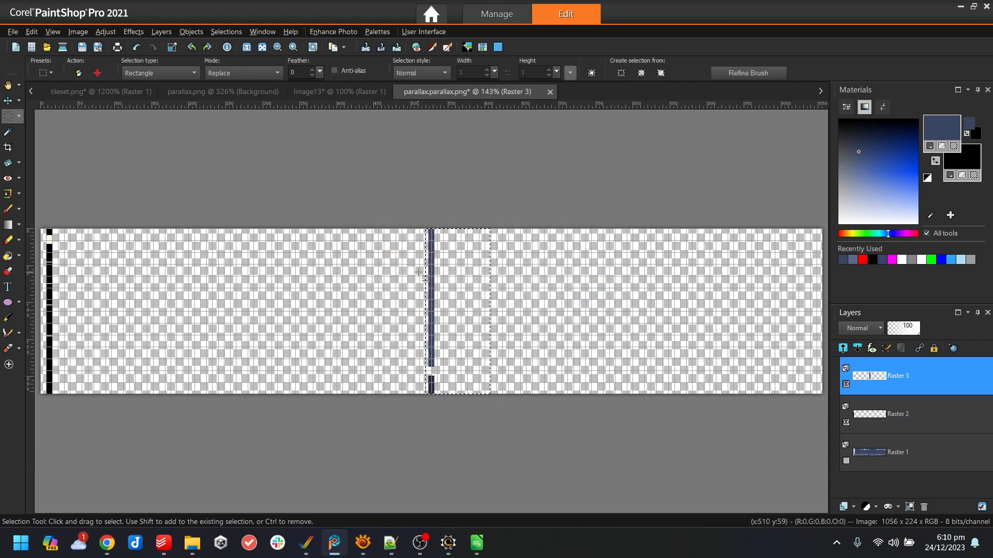
{"action": "left_click_drag", "start_coordinate": [427, 279], "coordinate": [41, 278]}
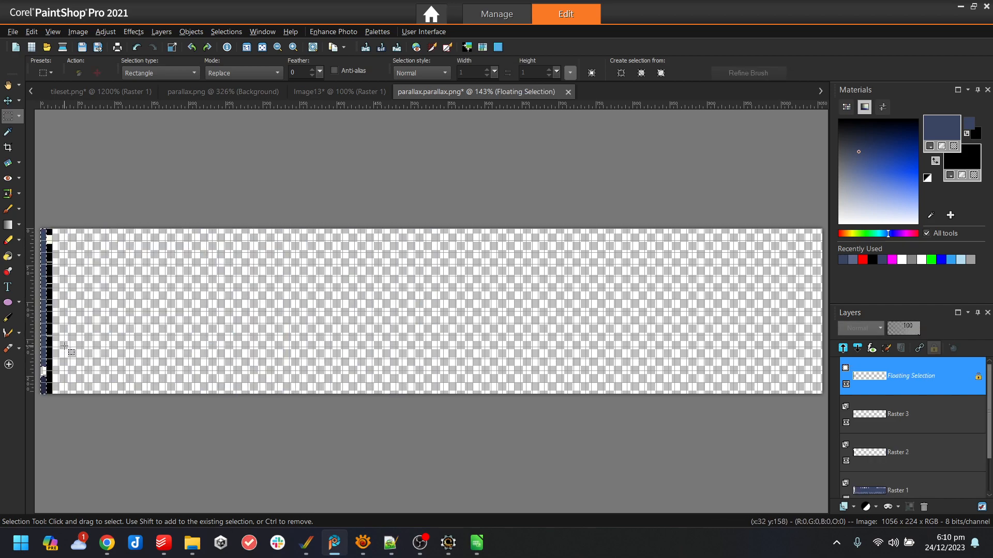
{"action": "scroll", "coordinate": [99, 388], "scroll_direction": "up", "scroll_amount": 2}
{"action": "scroll", "coordinate": [212, 475], "scroll_direction": "up", "scroll_amount": 1}
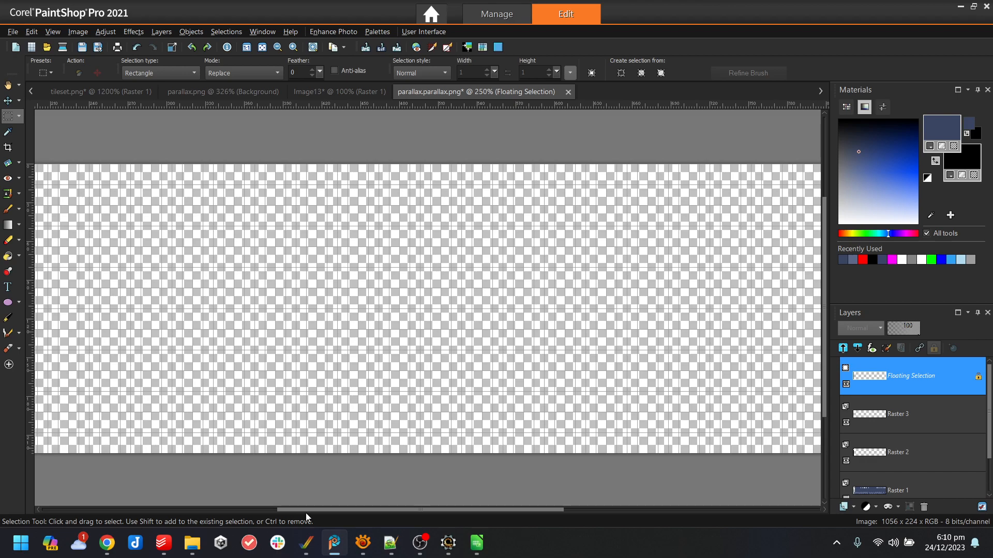
{"action": "left_click_drag", "start_coordinate": [312, 510], "coordinate": [208, 509]}
{"action": "left_click", "coordinate": [216, 32]}
{"action": "left_click", "coordinate": [247, 65]}
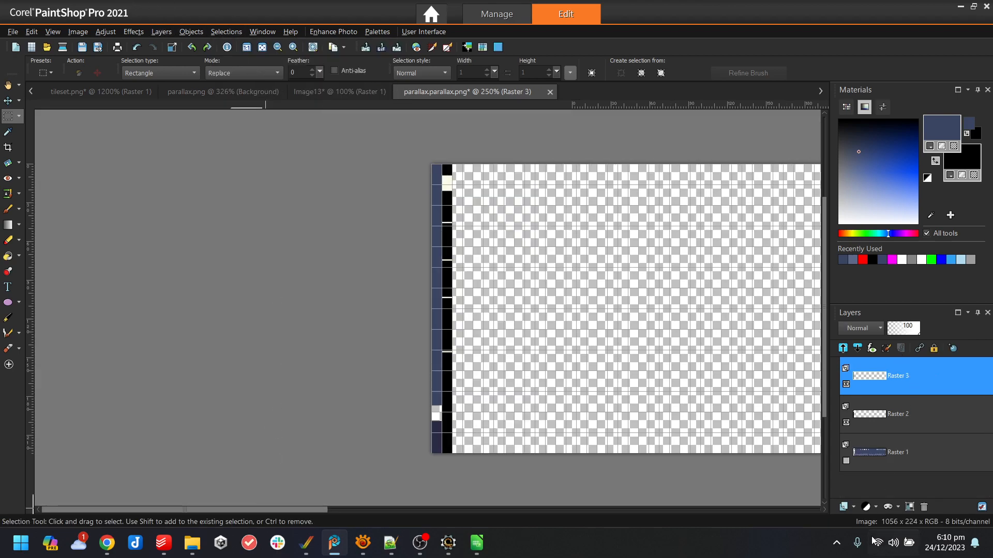
- Show Raster 1 again and merge Raster 3 and Raster 2 down into it
{"action": "left_click", "coordinate": [853, 507]}
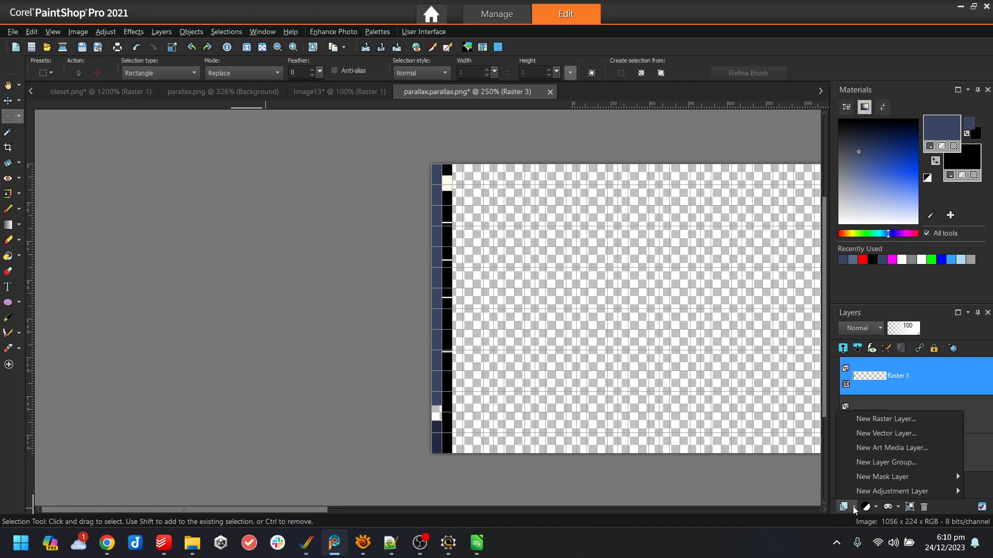
{"action": "left_click", "coordinate": [892, 375]}
{"action": "left_click", "coordinate": [846, 460]}
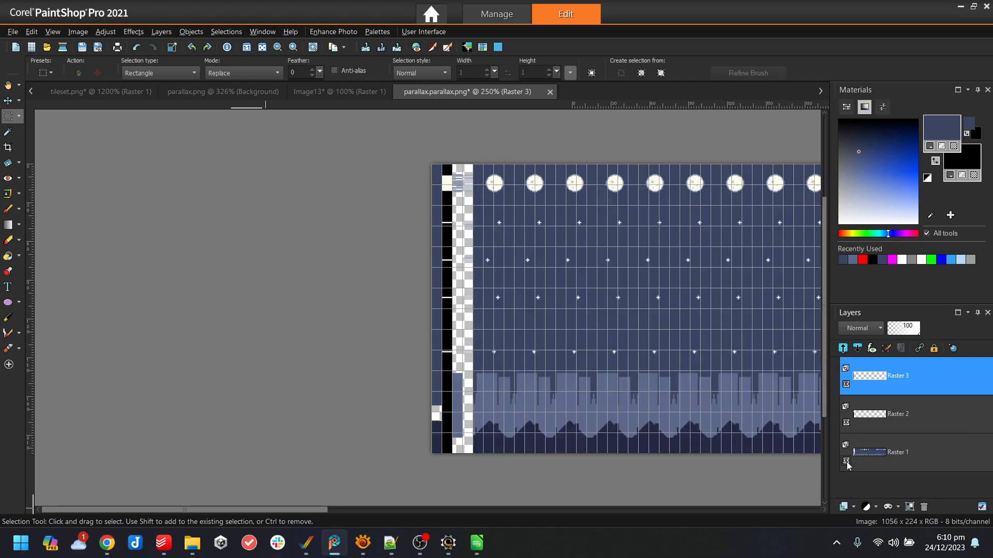
{"action": "right_click", "coordinate": [934, 381]}
{"action": "mouse_move", "coordinate": [917, 359]}
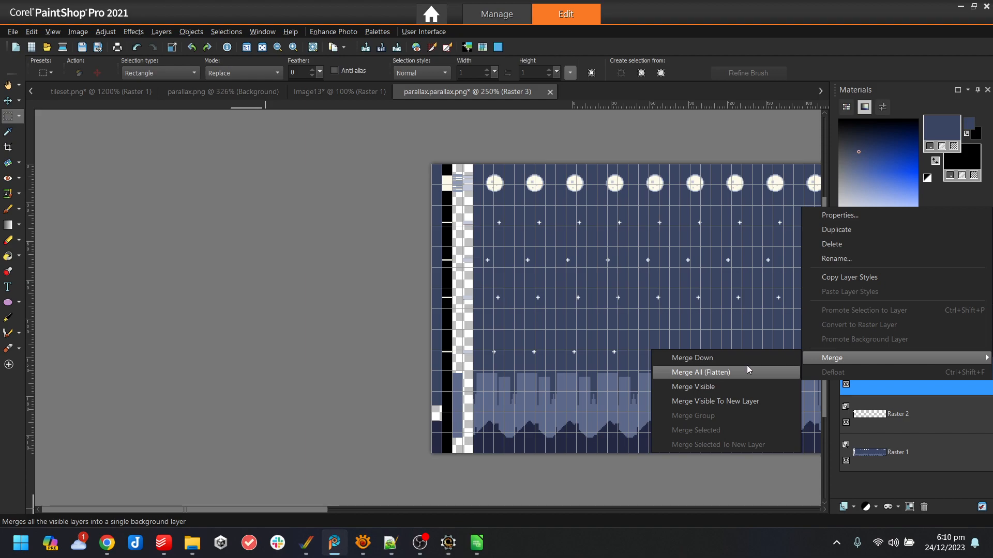
{"action": "left_click", "coordinate": [726, 357]}
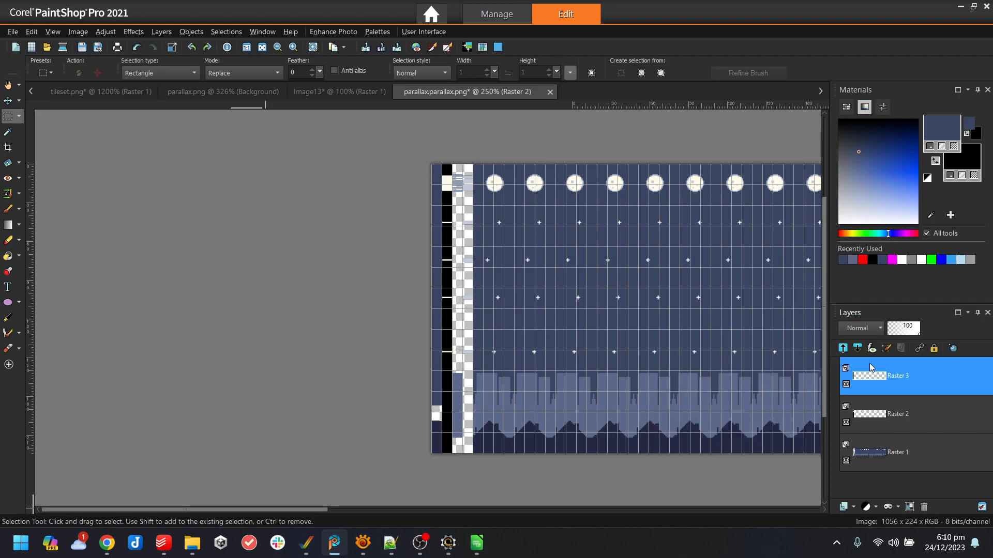
{"action": "right_click", "coordinate": [929, 375]}
{"action": "mouse_move", "coordinate": [834, 359]}
{"action": "left_click", "coordinate": [716, 350]}
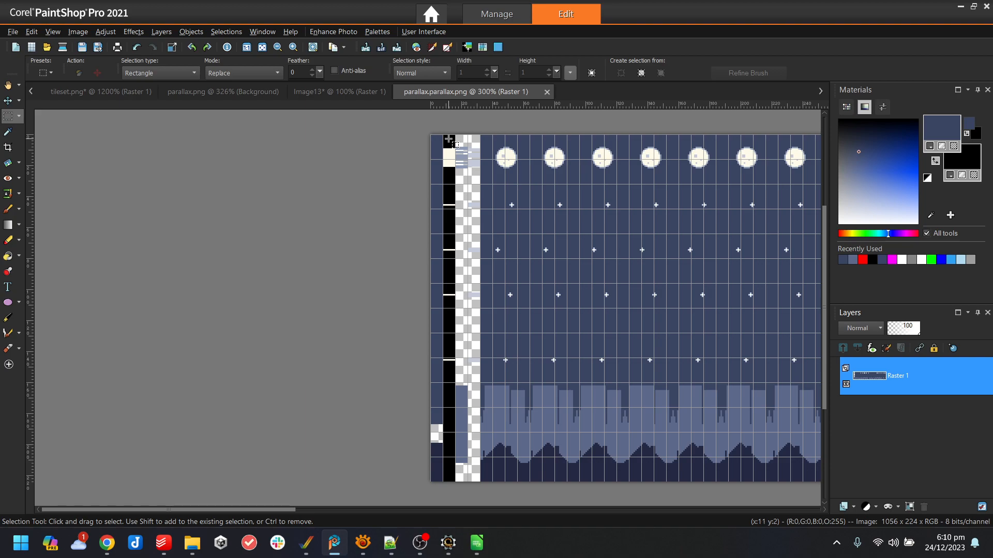
- Delete every black area of the second 8-pixel column with the Magic Wand, leaving it transparent, and clear the selection
{"action": "left_click", "coordinate": [20, 116]}
{"action": "left_click", "coordinate": [73, 145]}
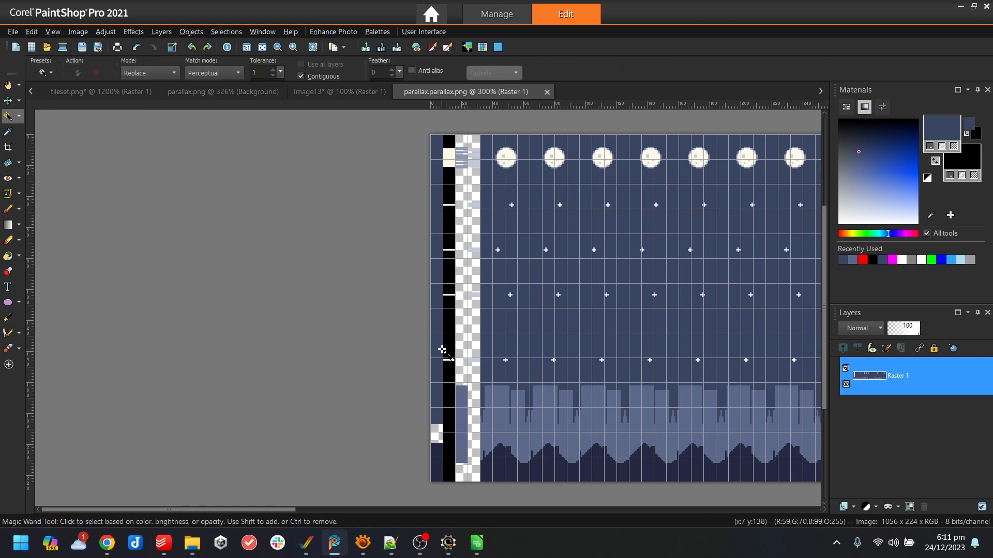
{"action": "left_click", "coordinate": [452, 396]}
{"action": "key", "text": "Delete"}
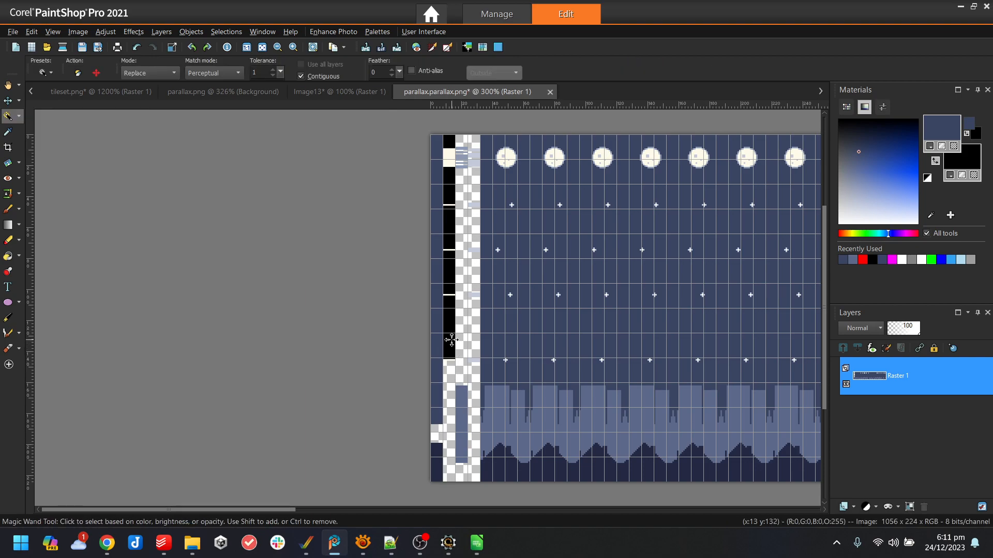
{"action": "left_click", "coordinate": [450, 335]}
{"action": "key", "text": "Delete"}
{"action": "key", "text": "Delete"}
{"action": "left_click", "coordinate": [453, 231]}
{"action": "key", "text": "Delete"}
{"action": "left_click", "coordinate": [453, 184]}
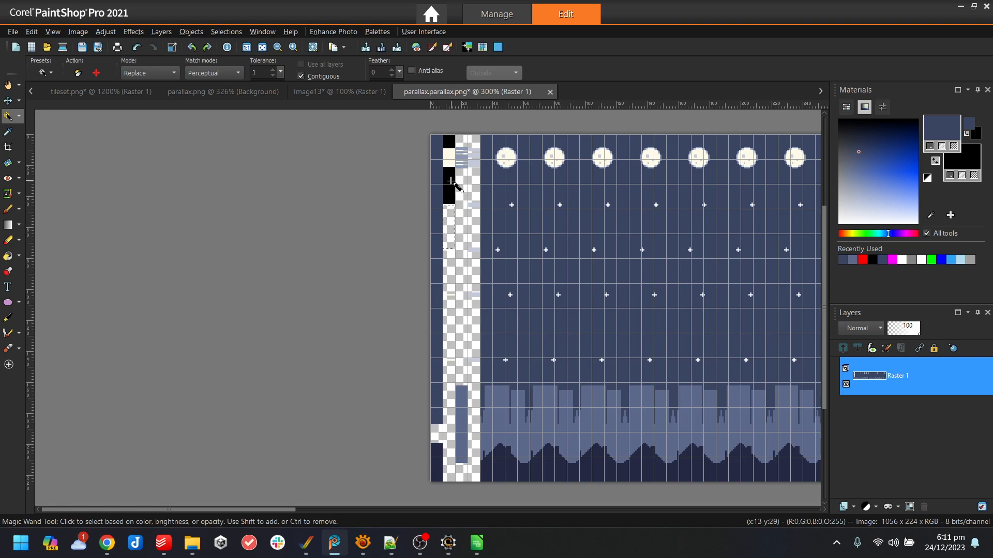
{"action": "key", "text": "Delete"}
{"action": "left_click", "coordinate": [450, 139]}
{"action": "key", "text": "Delete"}
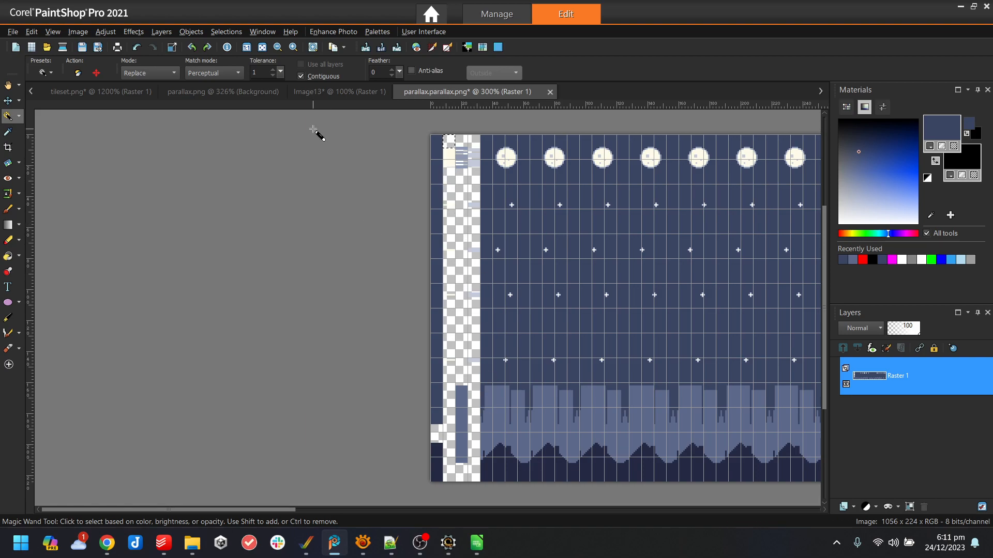
{"action": "left_click", "coordinate": [226, 31]}
{"action": "left_click", "coordinate": [243, 65]}
- Switch to Scorpion Editor and run the game in WinUAE
{"action": "left_click", "coordinate": [961, 7]}
{"action": "left_click", "coordinate": [448, 543]}
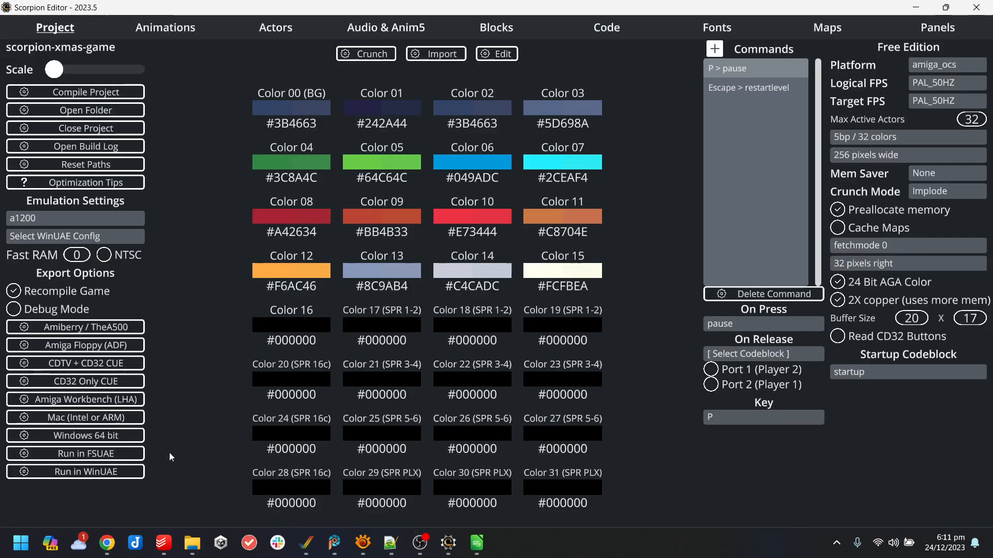
{"action": "left_click", "coordinate": [127, 474]}
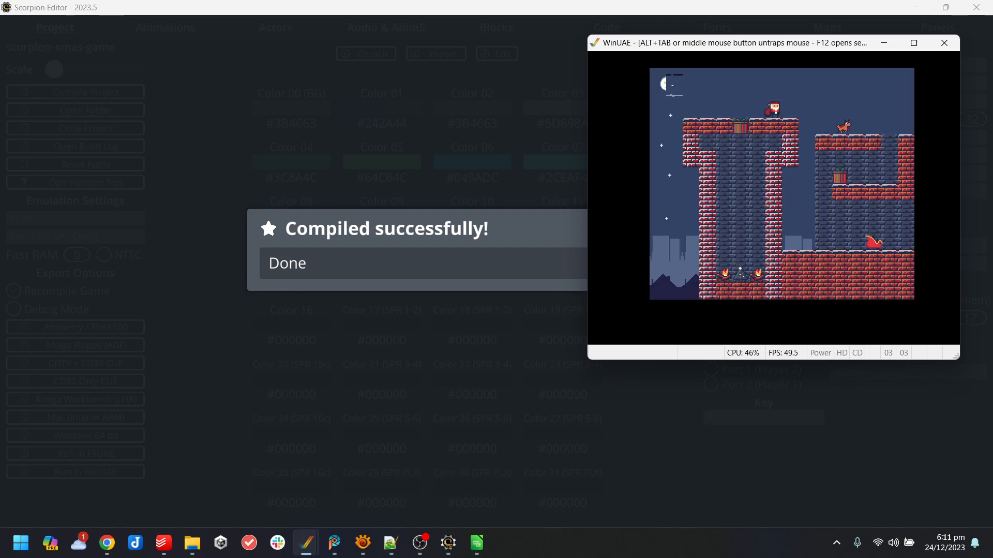
- Play the level by running and jumping Santa across the rooftops to check how the parallax background scrolls
{"action": "key", "text": "Up"}
{"action": "key", "text": "Right"}
{"action": "key", "text": "Up"}
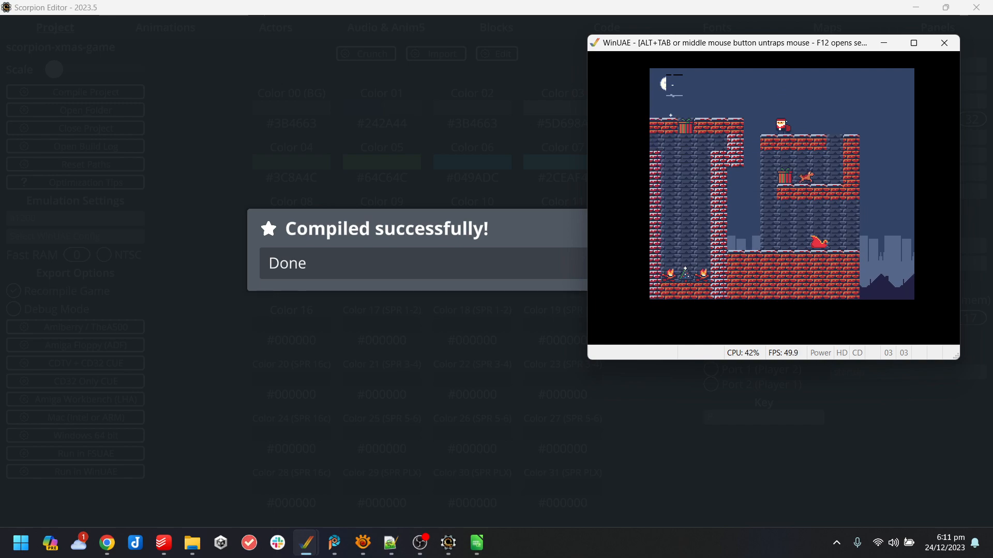
{"action": "key", "text": "Left"}
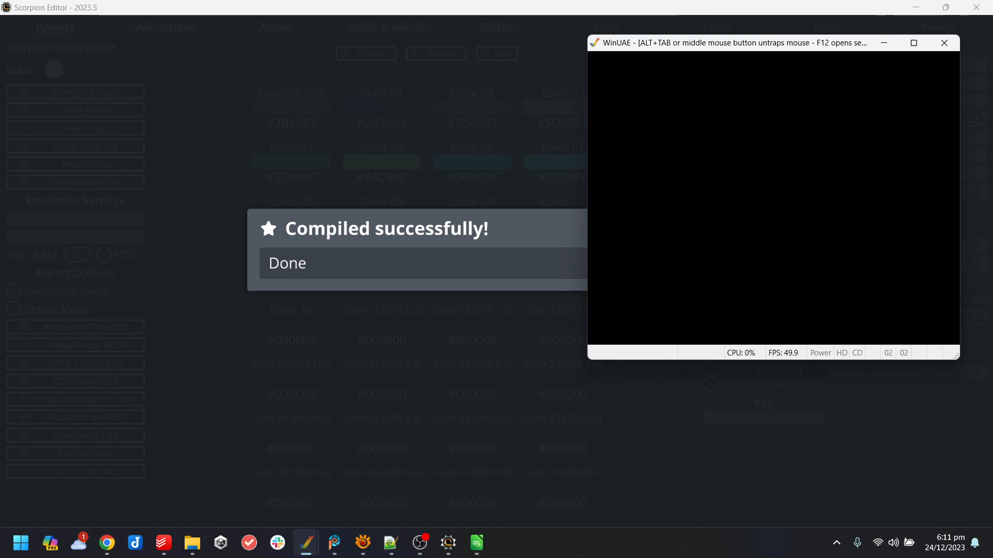
{"action": "key", "text": "Right"}
{"action": "key", "text": "Up"}
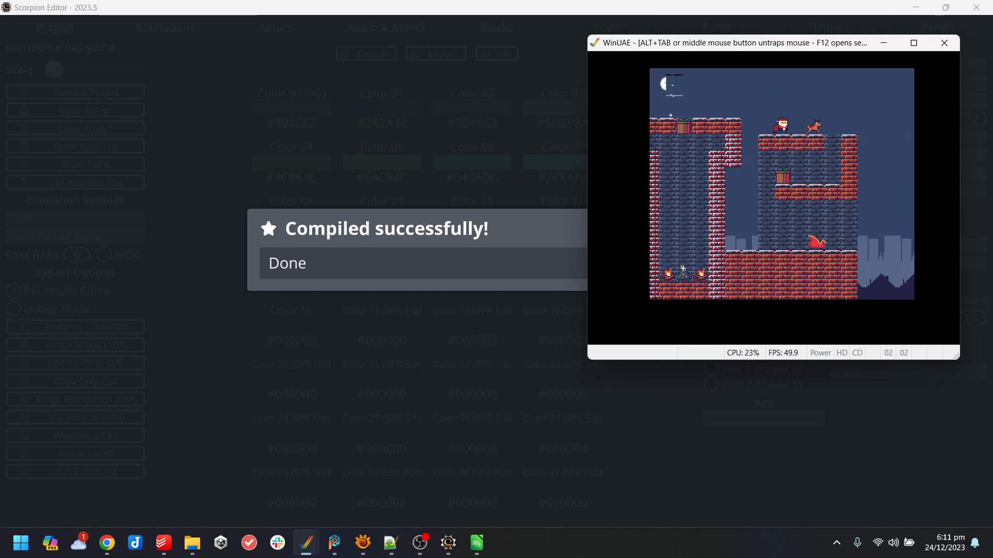
{"action": "key", "text": "Right"}
{"action": "key", "text": "Up"}
{"action": "key", "text": "Left"}
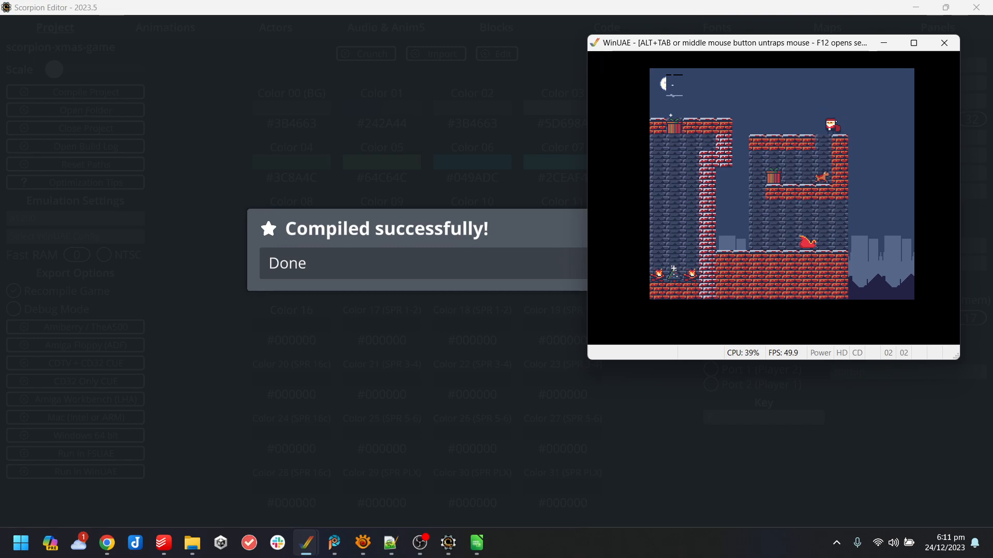
- Close the WinUAE test, switch to LibreOffice Calc, set the first SliceLine value to 1 and save level00.parallax.csv
{"action": "key", "text": "alt+F4"}
{"action": "left_click", "coordinate": [486, 549]}
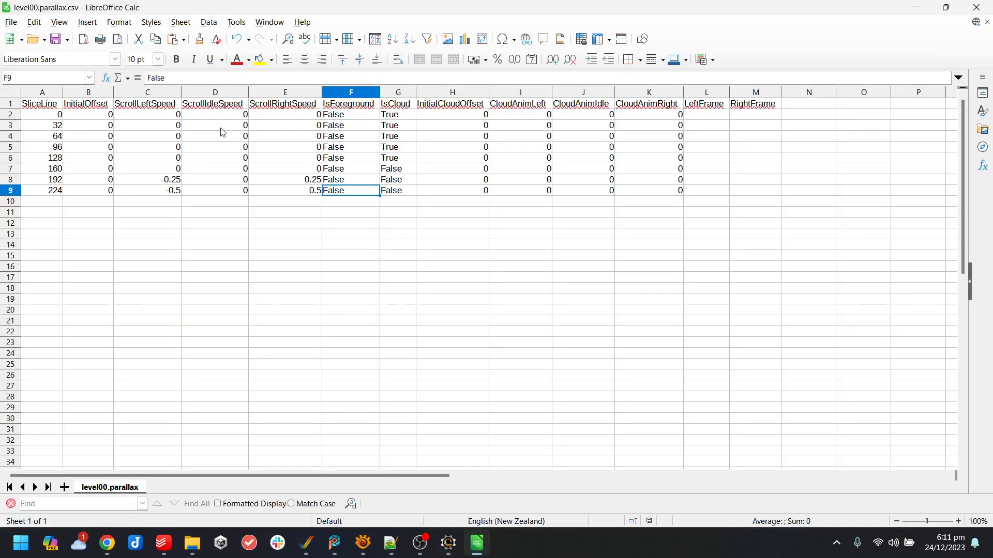
{"action": "left_click", "coordinate": [35, 111]}
{"action": "left_click", "coordinate": [332, 206]}
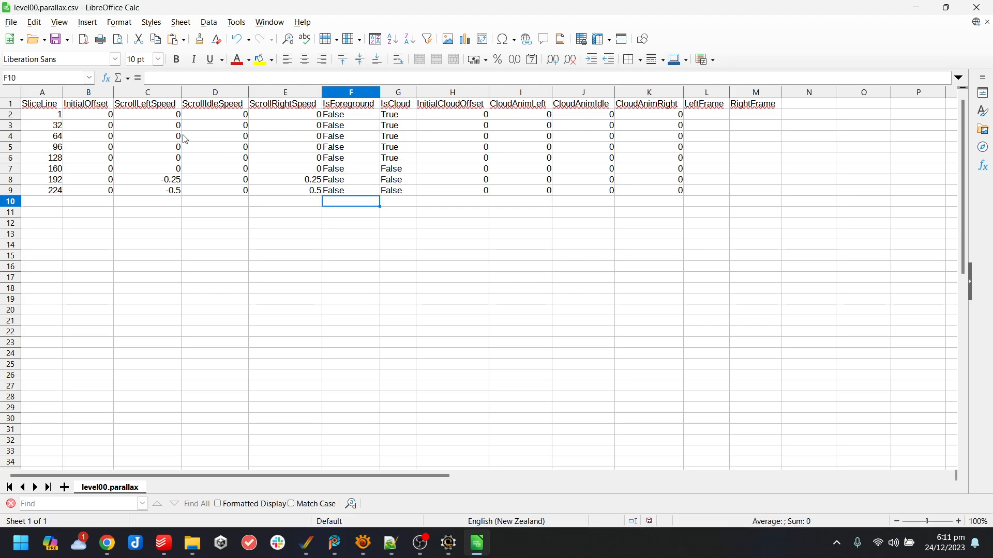
{"action": "left_click", "coordinate": [11, 16]}
{"action": "left_click", "coordinate": [65, 154]}
- Switch to PaintShop Pro and examine parallax.parallax.png across its full width, including the partly transparent colour columns
{"action": "mouse_move", "coordinate": [334, 543]}
{"action": "left_click", "coordinate": [507, 458]}
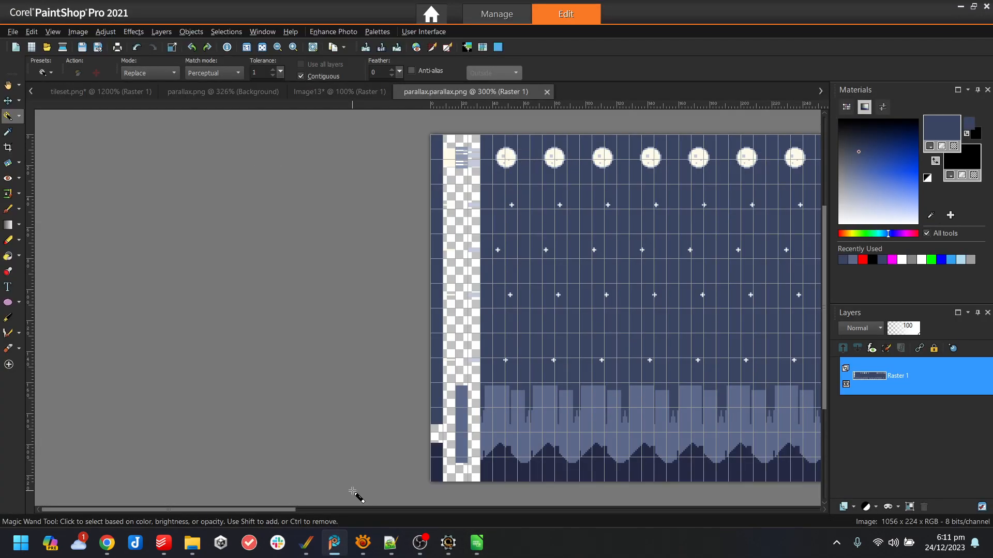
{"action": "left_click_drag", "start_coordinate": [234, 509], "coordinate": [707, 550]}
{"action": "left_click_drag", "start_coordinate": [650, 510], "coordinate": [218, 524]}
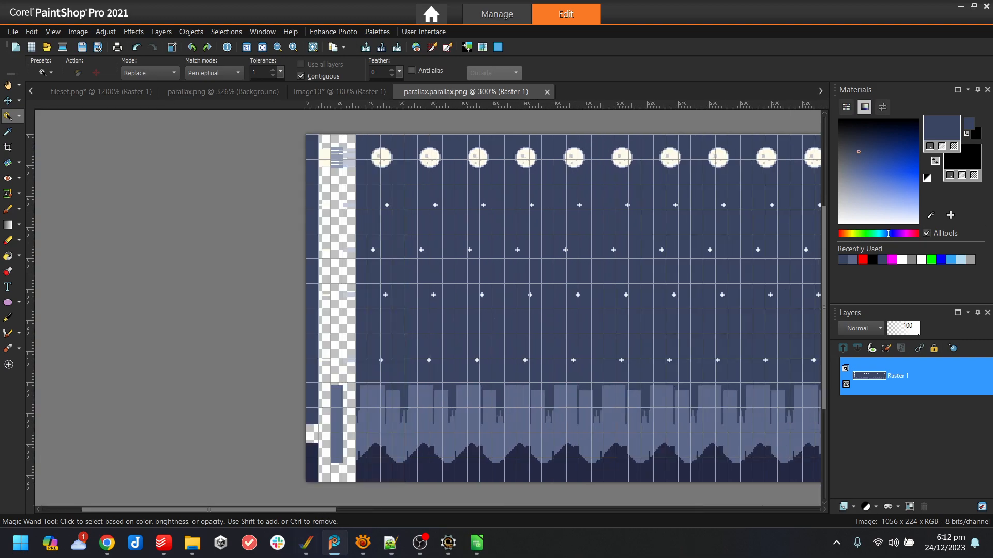
- Switch to Scorpion Editor, run the recompiled game in WinUAE and check how the moon and sky render
{"action": "left_click", "coordinate": [477, 542]}
{"action": "left_click", "coordinate": [442, 554]}
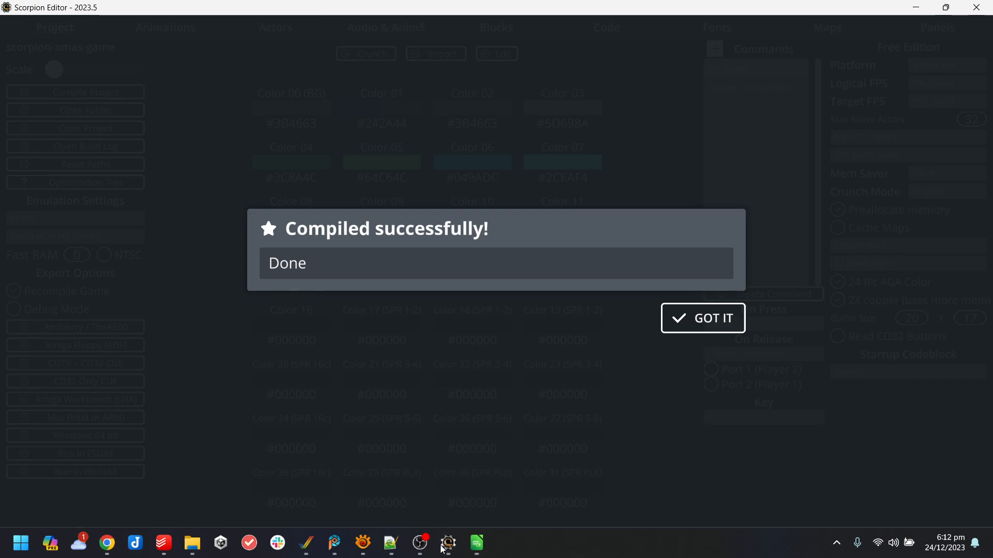
{"action": "left_click", "coordinate": [700, 332]}
{"action": "left_click", "coordinate": [77, 472]}
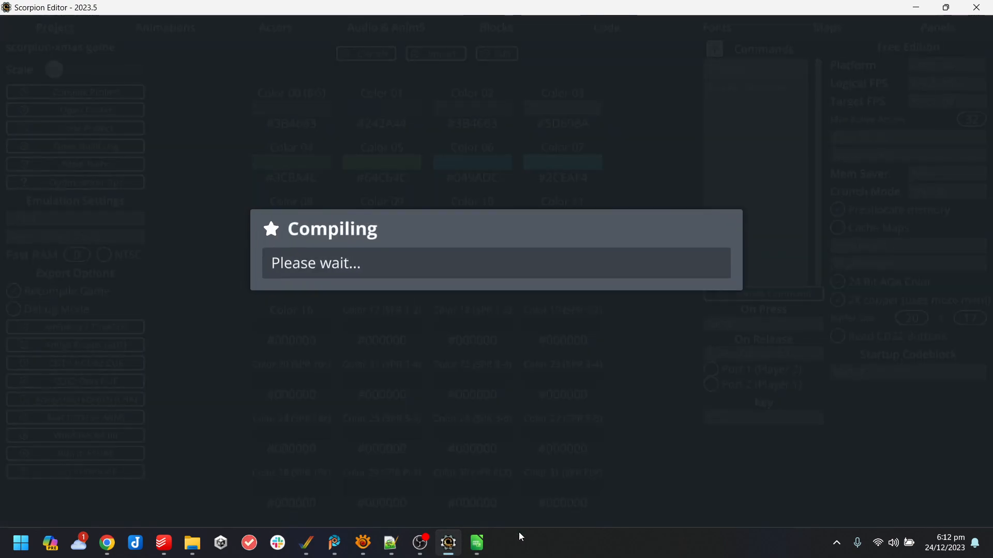
{"action": "left_click", "coordinate": [475, 544]}
{"action": "left_click", "coordinate": [46, 118]}
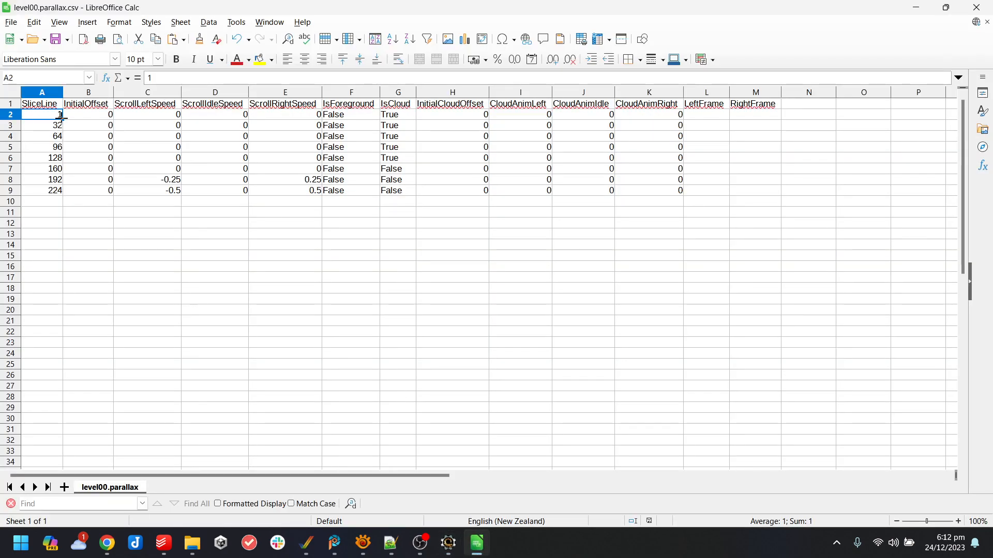
{"action": "left_click", "coordinate": [485, 551]}
{"action": "left_click", "coordinate": [698, 318]}
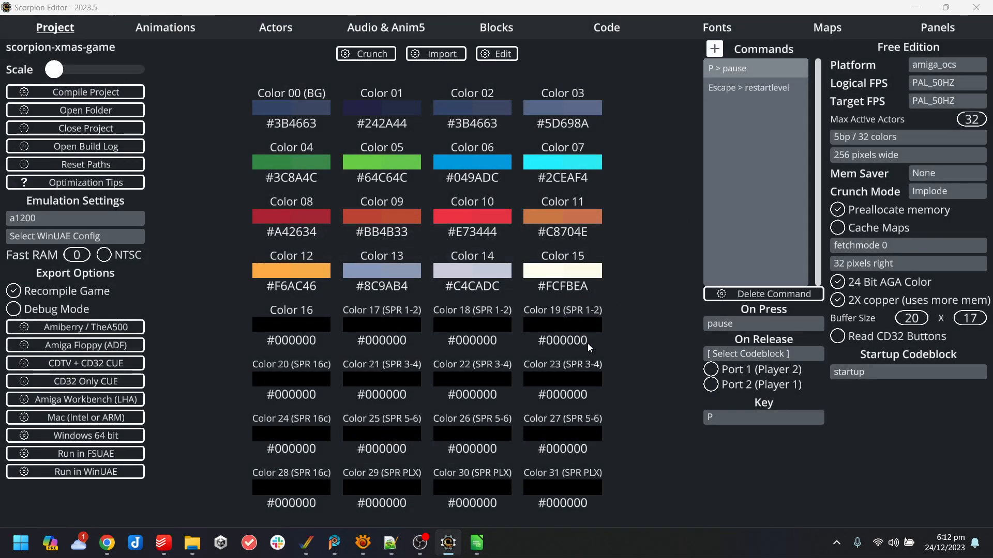
{"action": "key", "text": "alt+Tab"}
{"action": "left_click", "coordinate": [745, 329]}
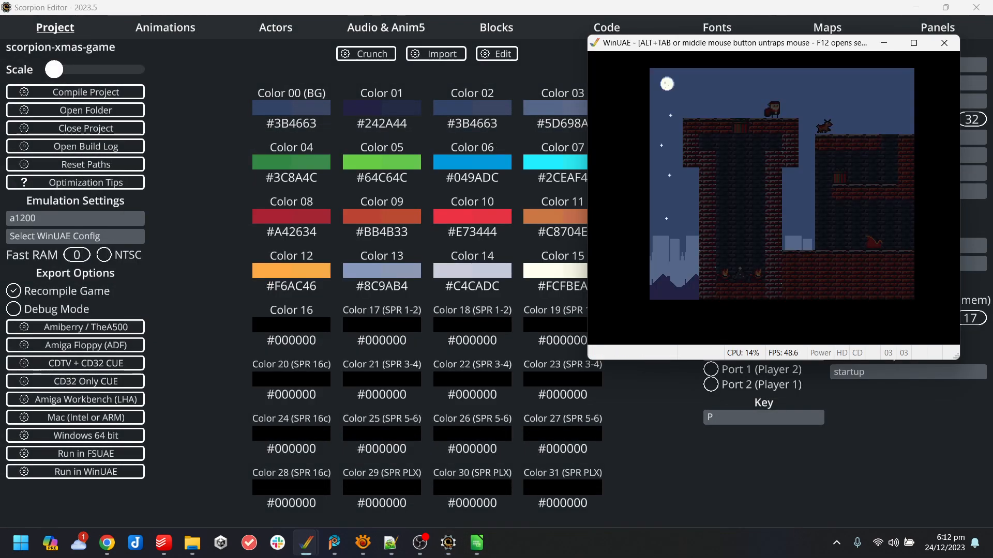
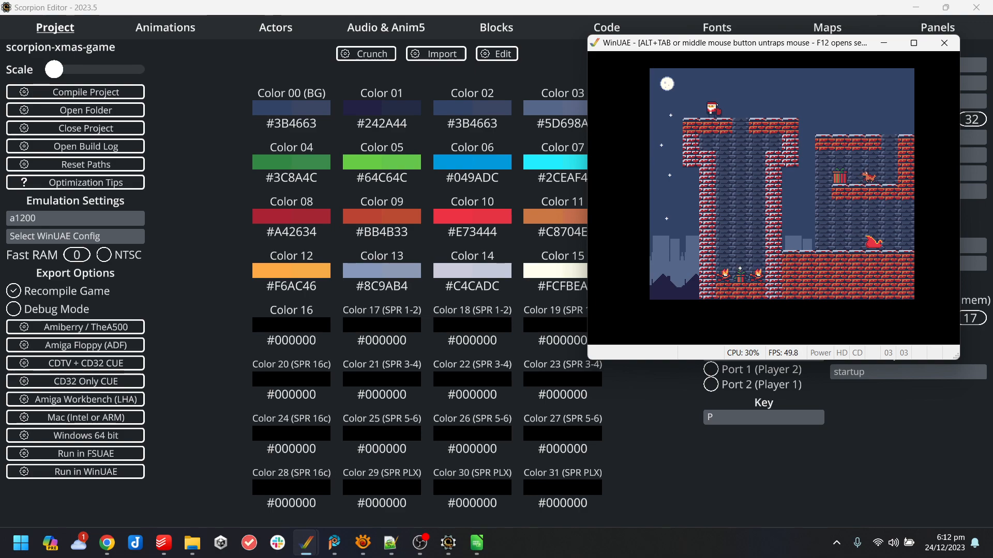
- Switch to LibreOffice Calc and set the ScrollLeftSpeed of the slice starting at line 1 to 0.01
{"action": "key", "text": "alt+Tab"}
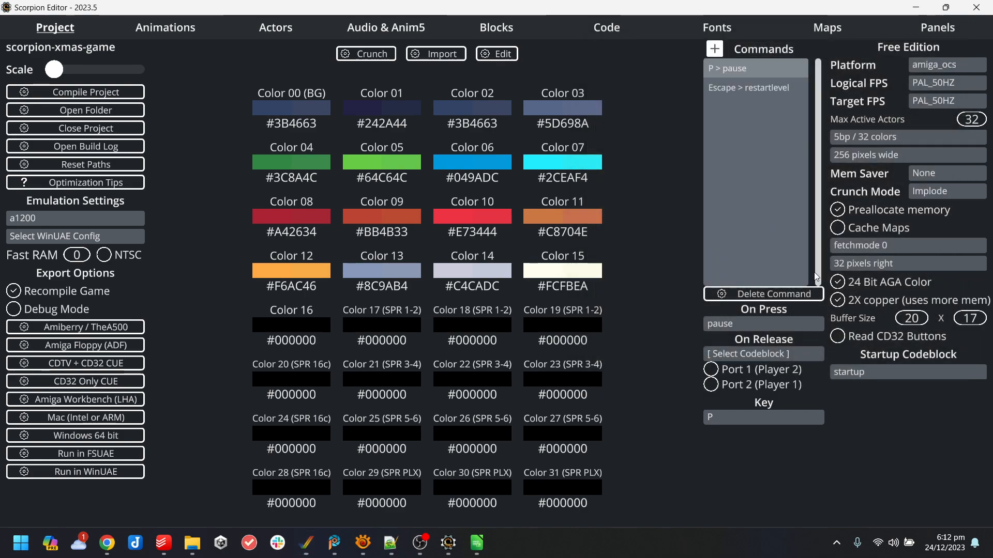
{"action": "left_click", "coordinate": [478, 547]}
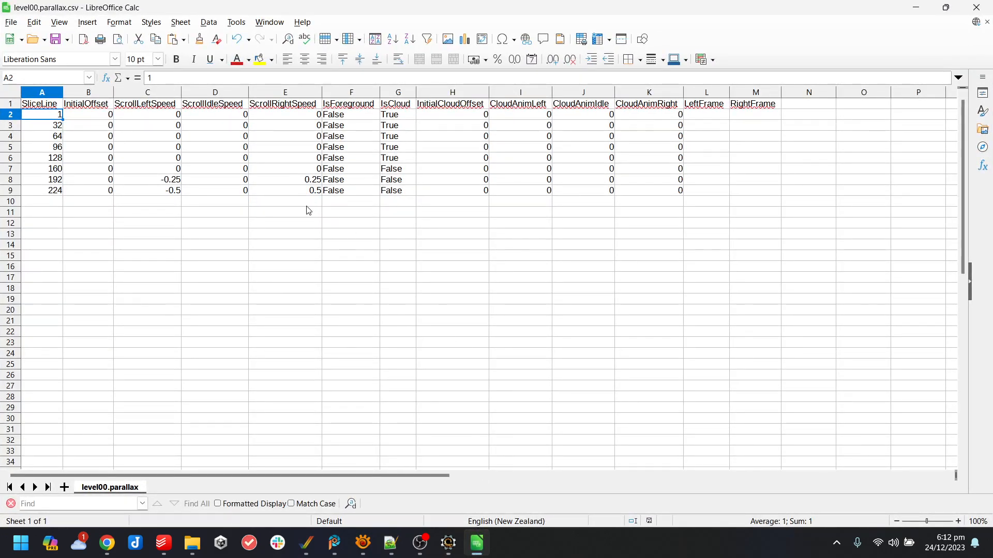
{"action": "left_click", "coordinate": [161, 118]}
{"action": "left_click", "coordinate": [520, 117]}
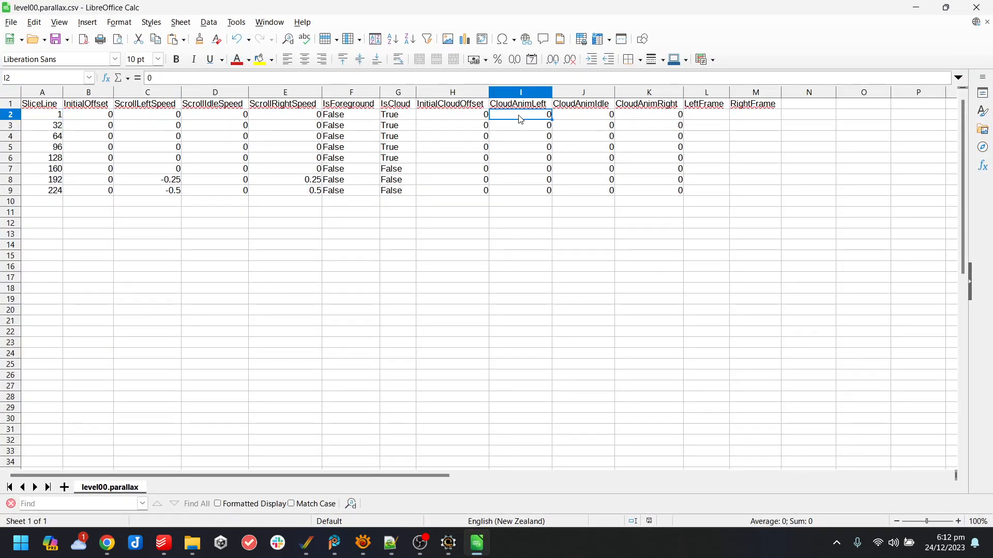
{"action": "left_click", "coordinate": [165, 117]}
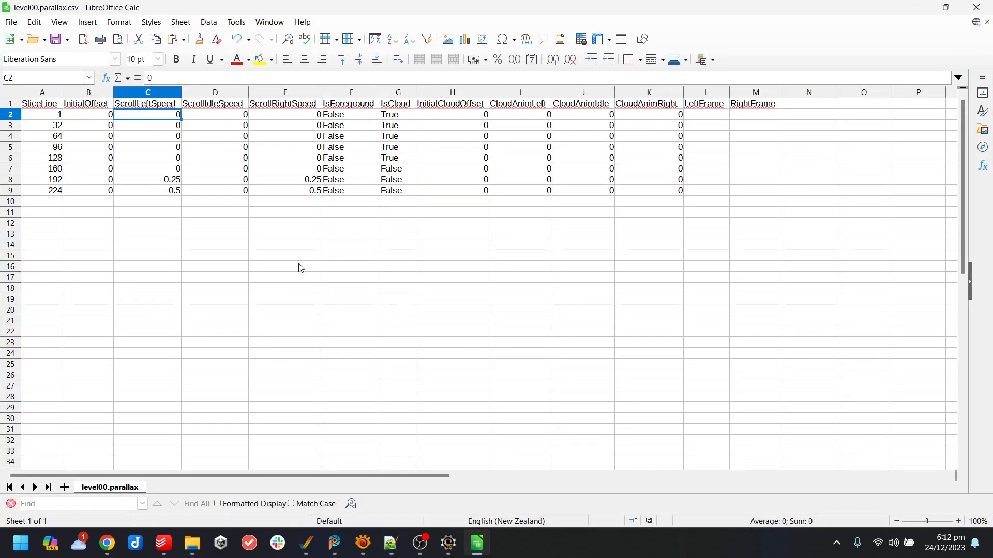
{"action": "type", "text": "1"}
{"action": "key", "text": "Return"}
{"action": "key", "text": "Up"}
- Copy 0.01 into the first slice's ScrollIdleSpeed and ScrollRightSpeed, overwriting the existing data, and save the CSV file
{"action": "key", "text": "ctrl+c"}
{"action": "key", "text": "Right"}
{"action": "key", "text": "ctrl+v"}
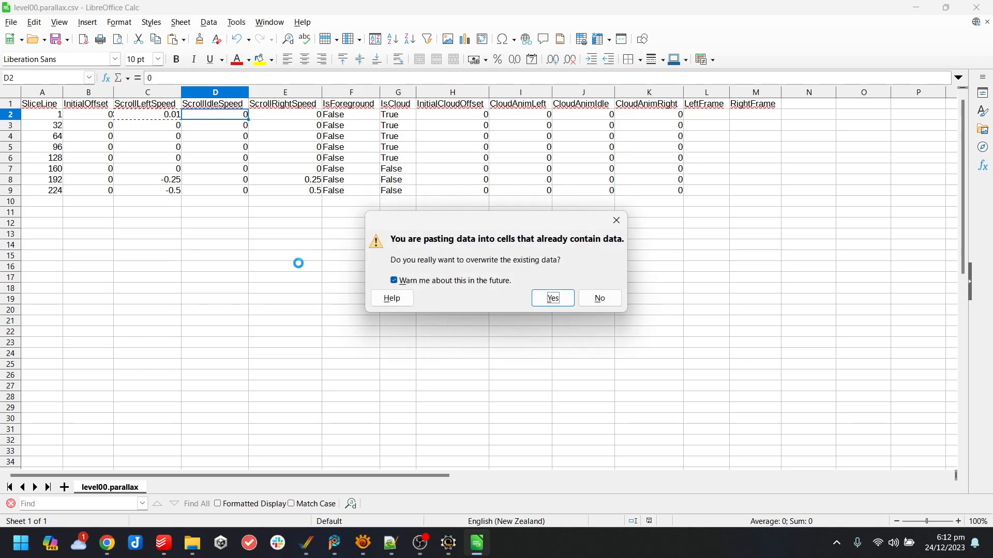
{"action": "key", "text": "Return"}
{"action": "key", "text": "ctrl+c"}
{"action": "key", "text": "Right"}
{"action": "key", "text": "ctrl+v"}
{"action": "key", "text": "Return"}
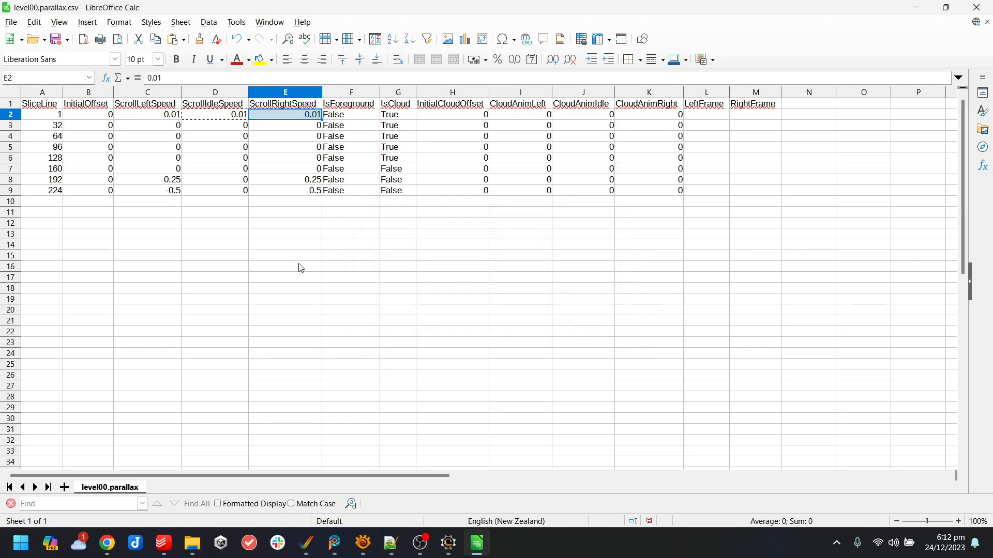
{"action": "left_click", "coordinate": [339, 261]}
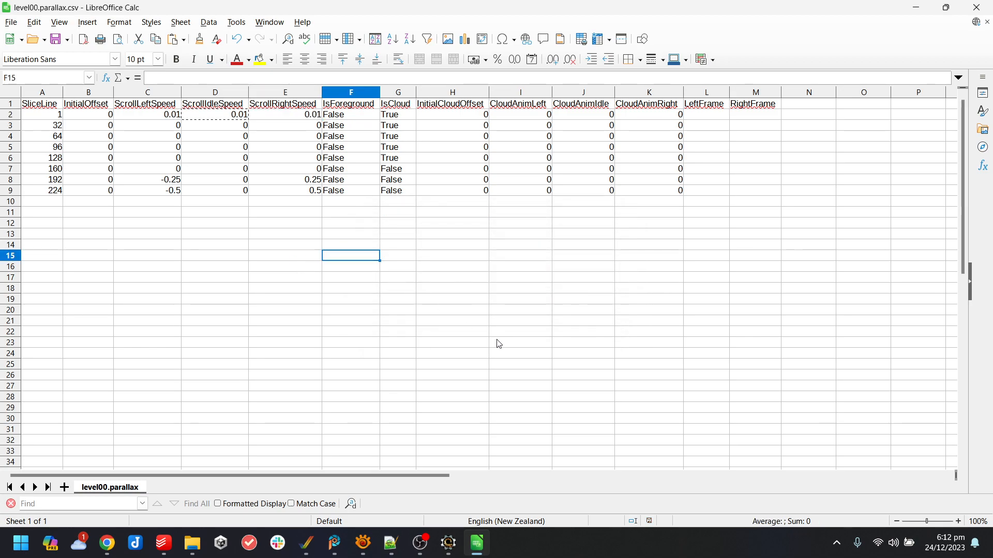
- Switch to Scorpion Editor, run the game in WinUAE to check the moon's drift, and close the emulator
{"action": "left_click", "coordinate": [478, 551]}
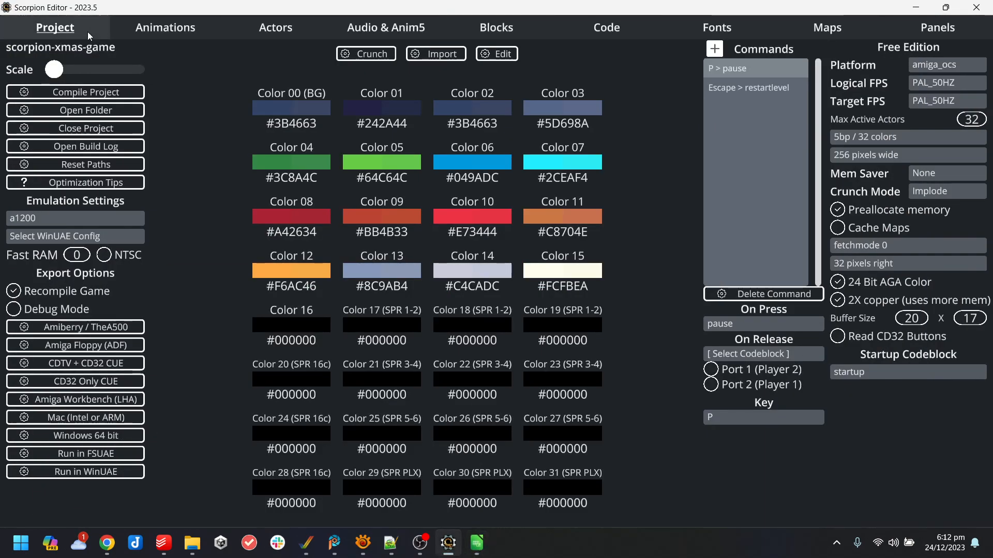
{"action": "left_click", "coordinate": [98, 474]}
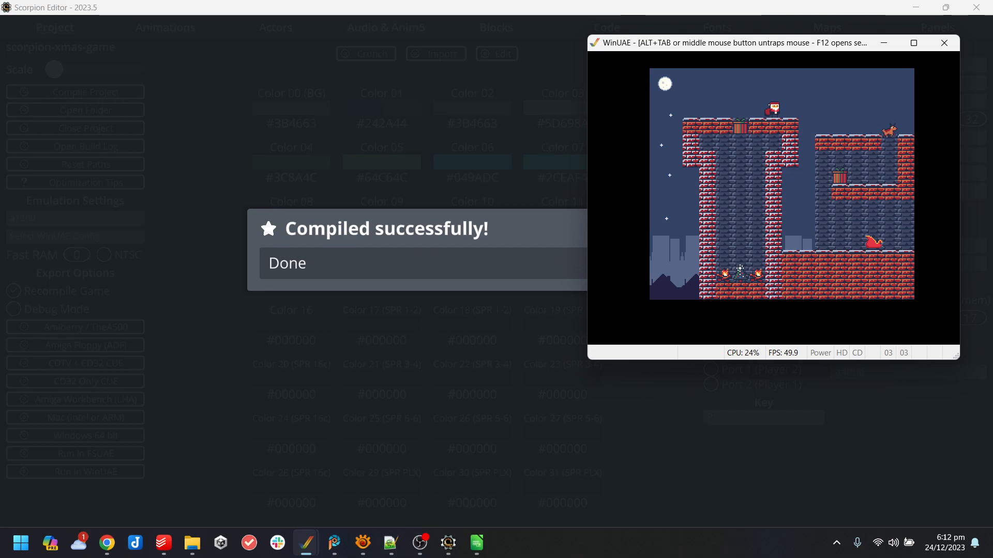
{"action": "key", "text": "alt+F4"}
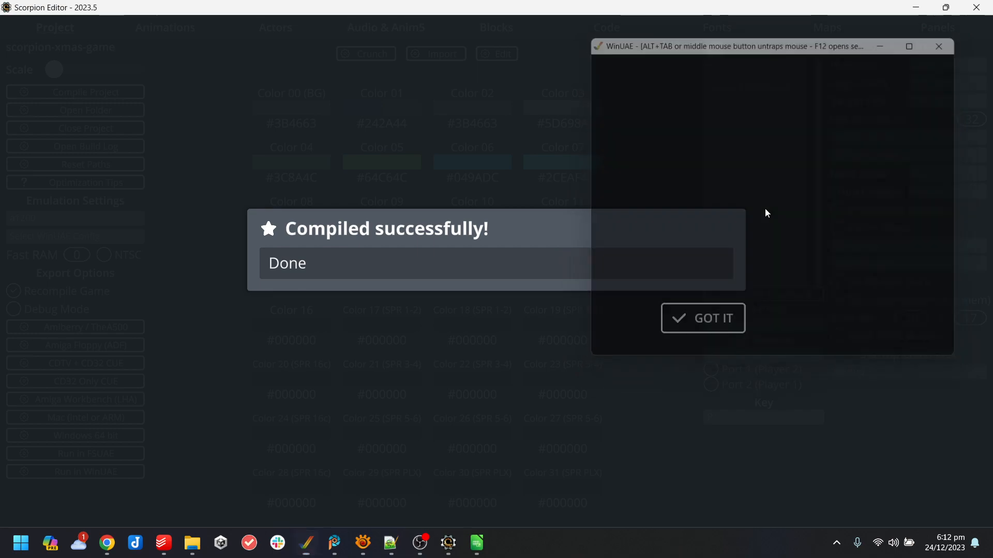
- Switch to LibreOffice Calc, set the first slice's left, idle and right scroll speeds to -0.01 and save the CSV file
{"action": "left_click", "coordinate": [477, 543]}
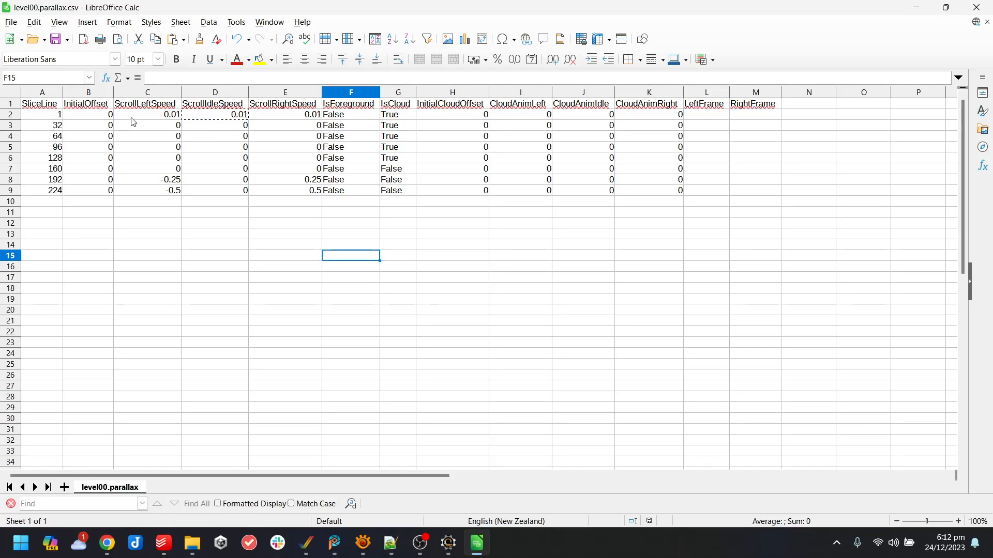
{"action": "double_click", "coordinate": [156, 113]}
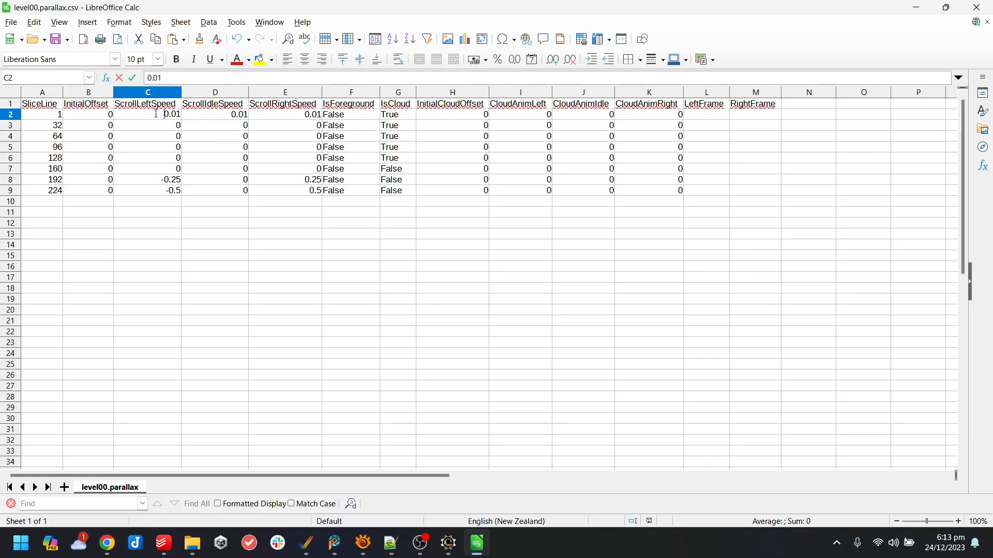
{"action": "type", "text": "-"}
{"action": "double_click", "coordinate": [223, 116]}
{"action": "type", "text": "-"}
{"action": "double_click", "coordinate": [306, 115]}
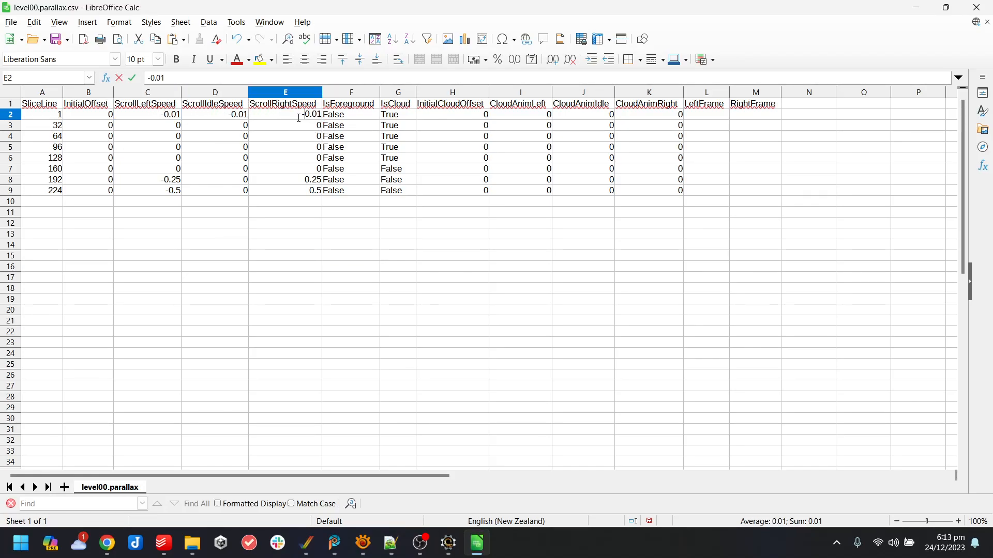
{"action": "type", "text": "-"}
{"action": "key", "text": "Return"}
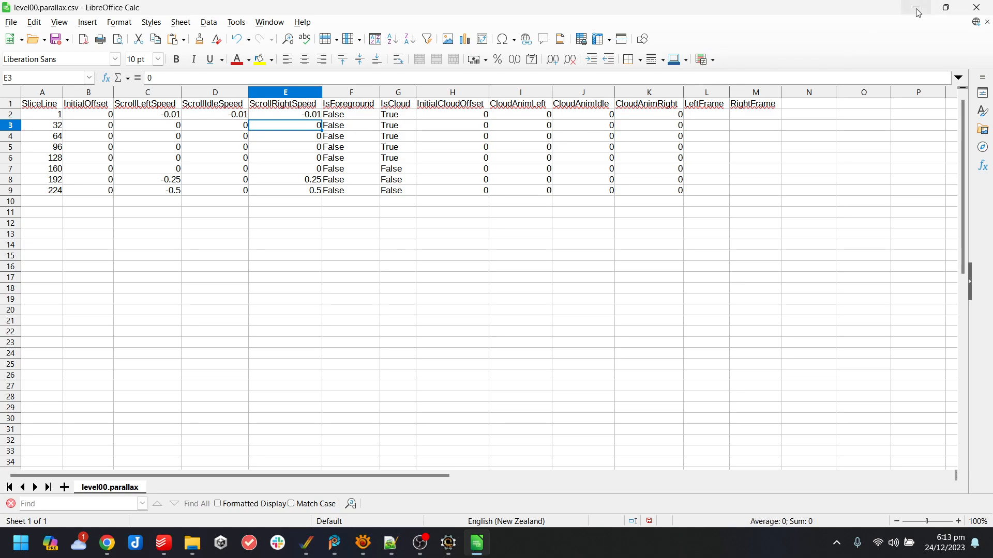
{"action": "left_click", "coordinate": [299, 170]}
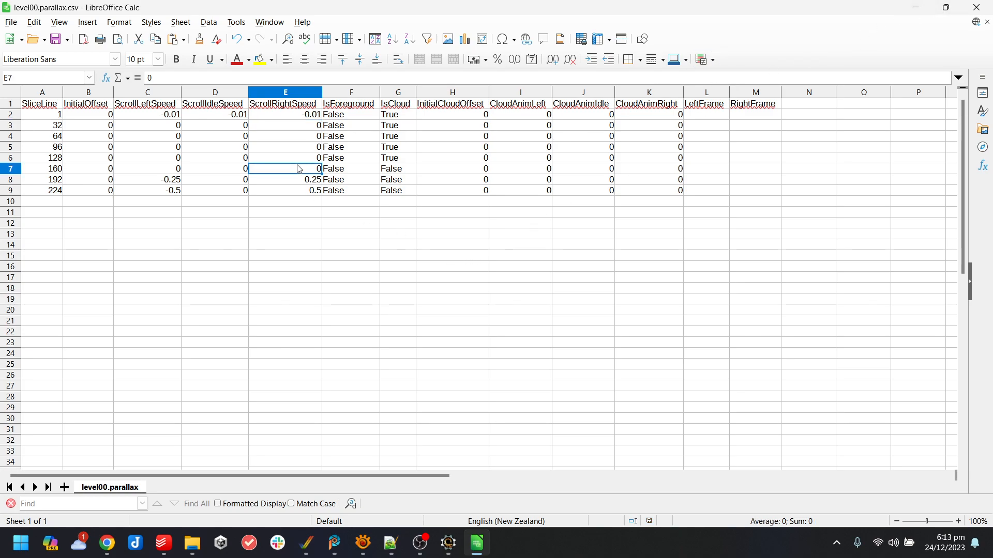
{"action": "left_click", "coordinate": [11, 22]}
{"action": "left_click", "coordinate": [64, 154]}
- Switch to Scorpion Editor, dismiss the compile message and run the game in WinUAE again
{"action": "left_click", "coordinate": [971, 13]}
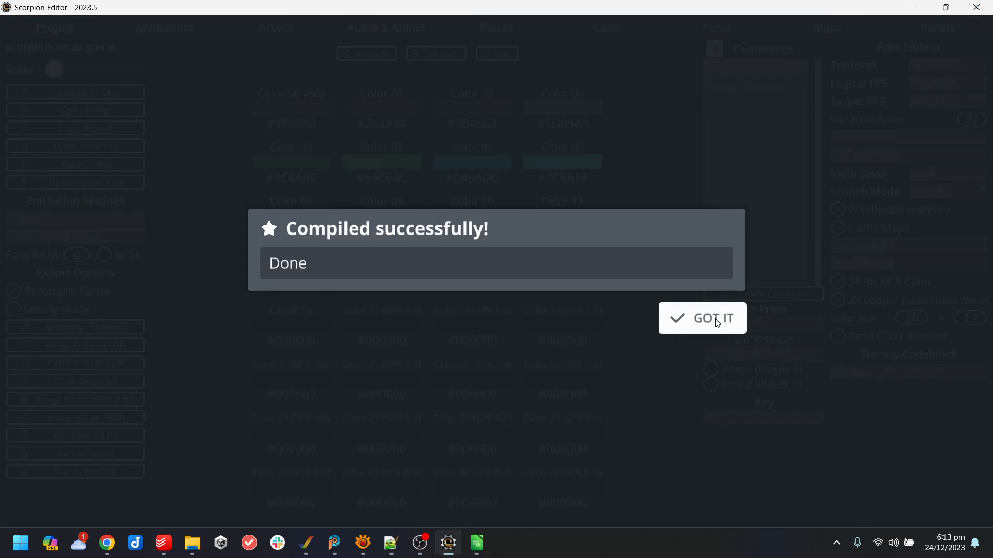
{"action": "left_click", "coordinate": [712, 328]}
{"action": "left_click", "coordinate": [96, 471]}
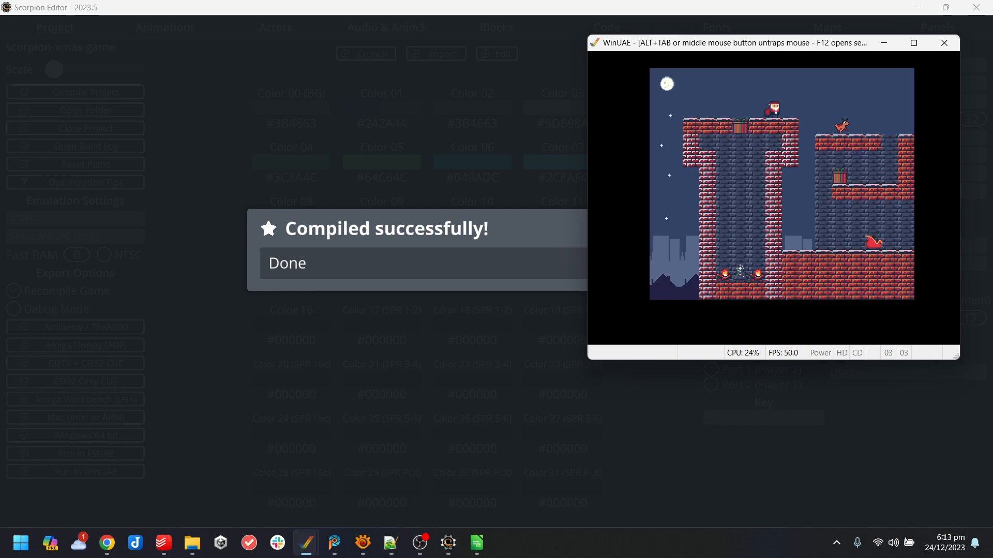
- Play the level by moving Santa right and back left over the rooftops to check the moon's scrolling
{"action": "key", "text": "Right"}
{"action": "key", "text": "Up"}
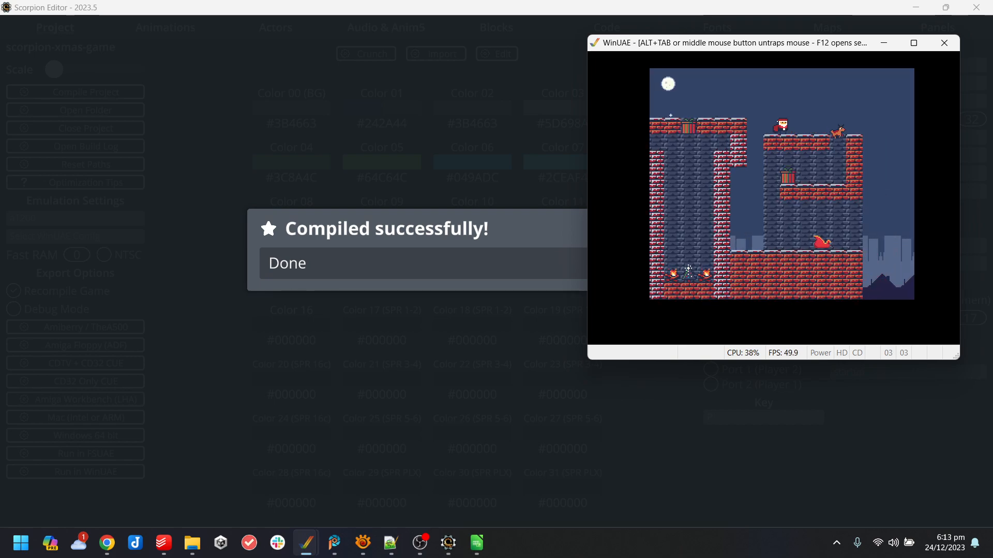
{"action": "key", "text": "Right"}
{"action": "key", "text": "Up"}
{"action": "key", "text": "Left"}
{"action": "key", "text": "Up"}
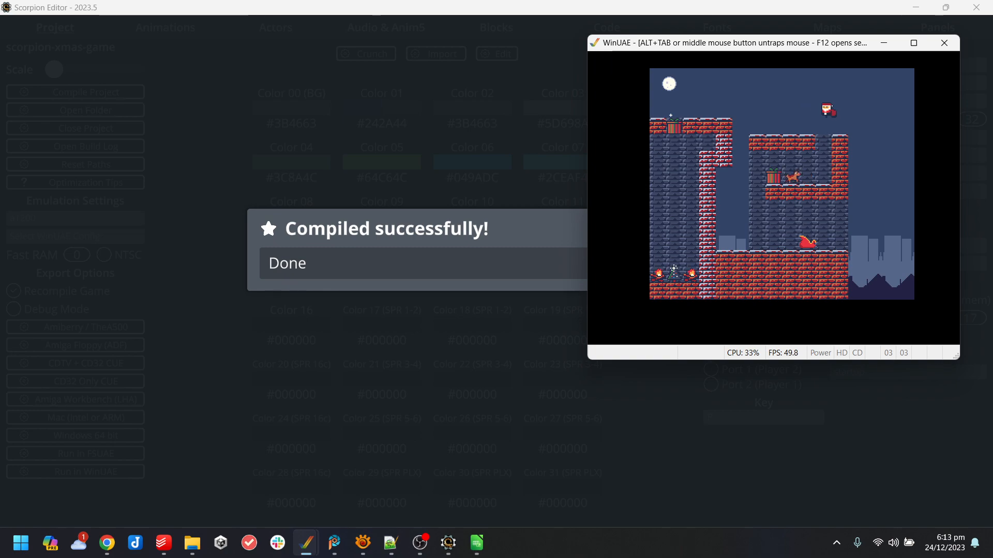
{"action": "key", "text": "Up"}
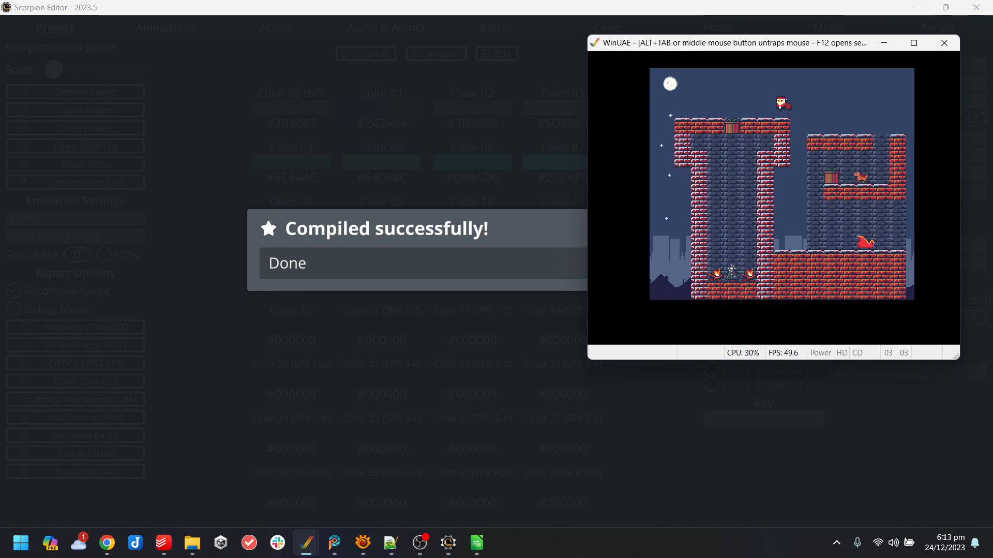
{"action": "key", "text": "Up"}
{"action": "key", "text": "Left"}
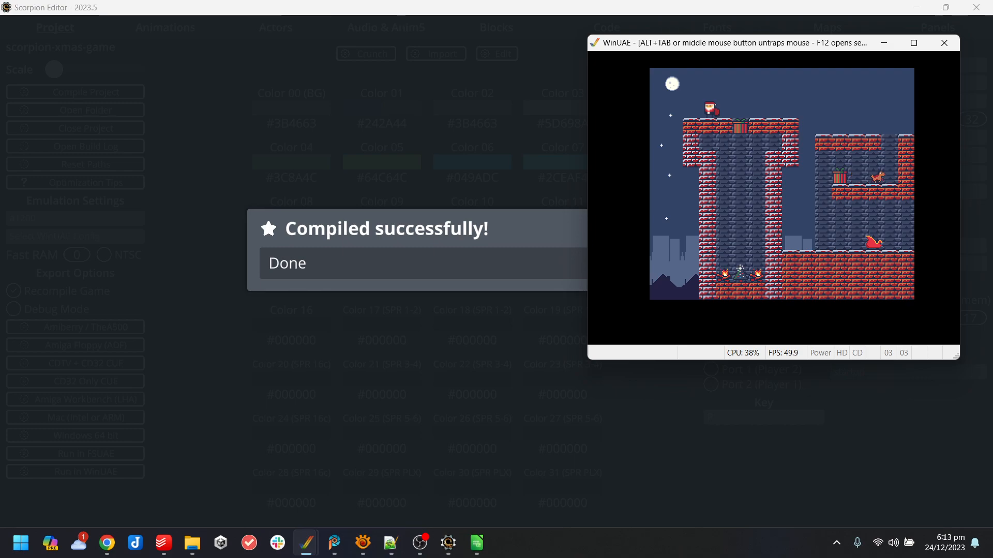
- Leave the game, dismiss the compile message and switch to Chrome with the English Amiga Board forum
{"action": "key", "text": "alt+Tab"}
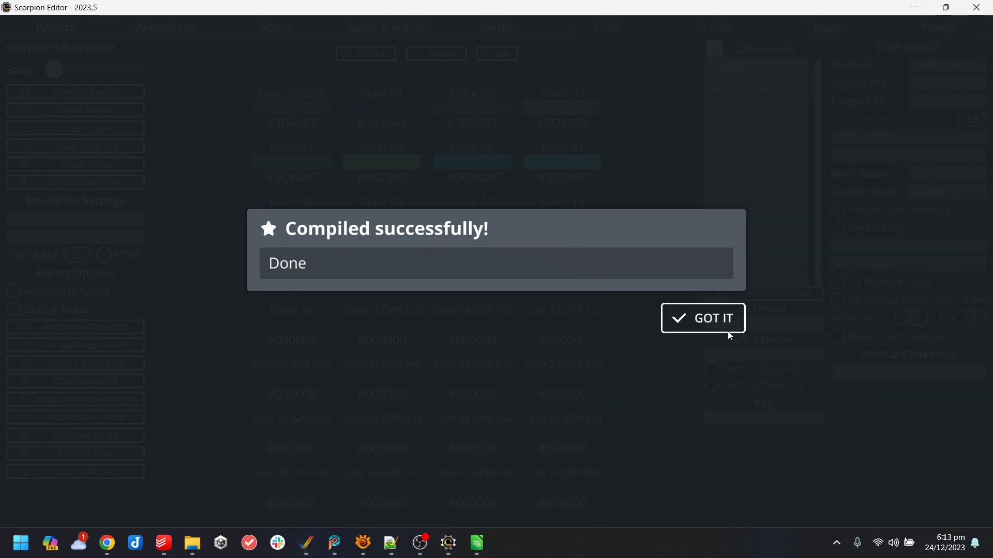
{"action": "left_click", "coordinate": [692, 323]}
{"action": "left_click", "coordinate": [480, 545]}
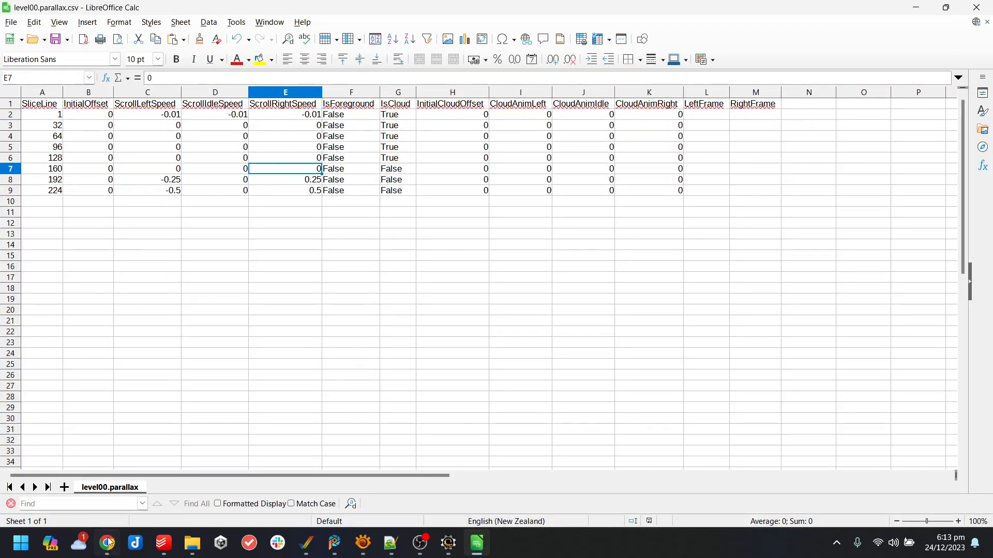
{"action": "mouse_move", "coordinate": [105, 551]}
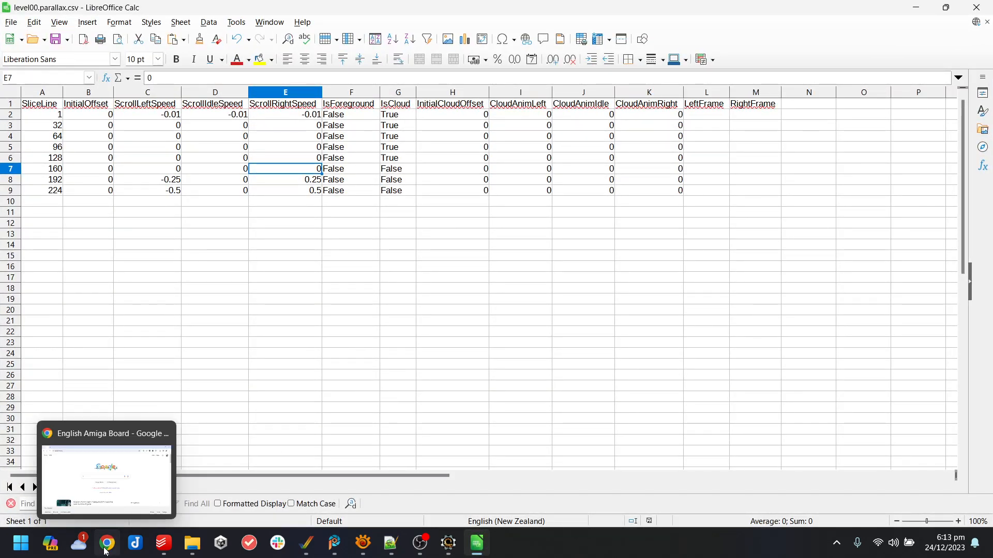
{"action": "left_click", "coordinate": [106, 551]}
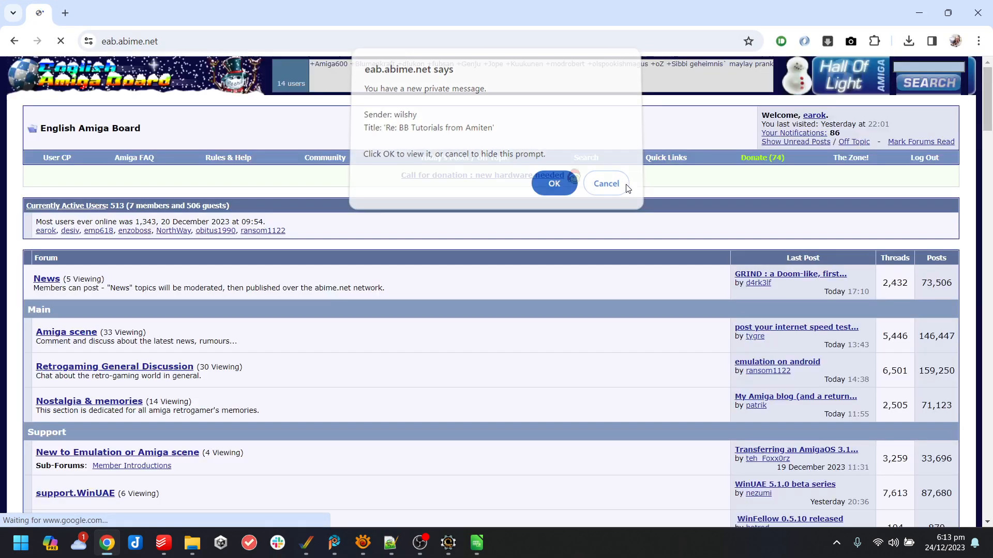
- Dismiss the private message prompt on the forum page and open a new browser tab
{"action": "left_click", "coordinate": [624, 189]}
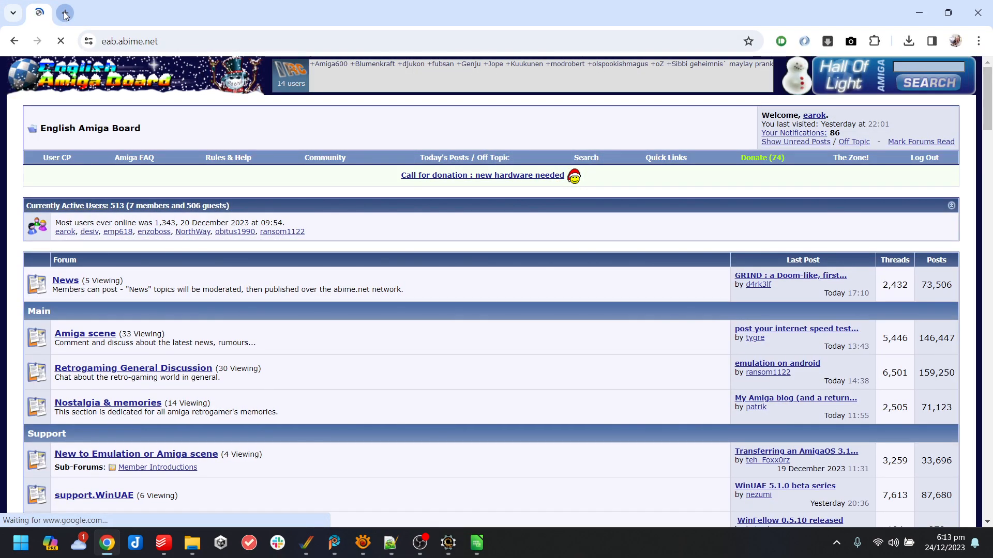
{"action": "left_click", "coordinate": [64, 14]}
{"action": "type", "text": "chat"}
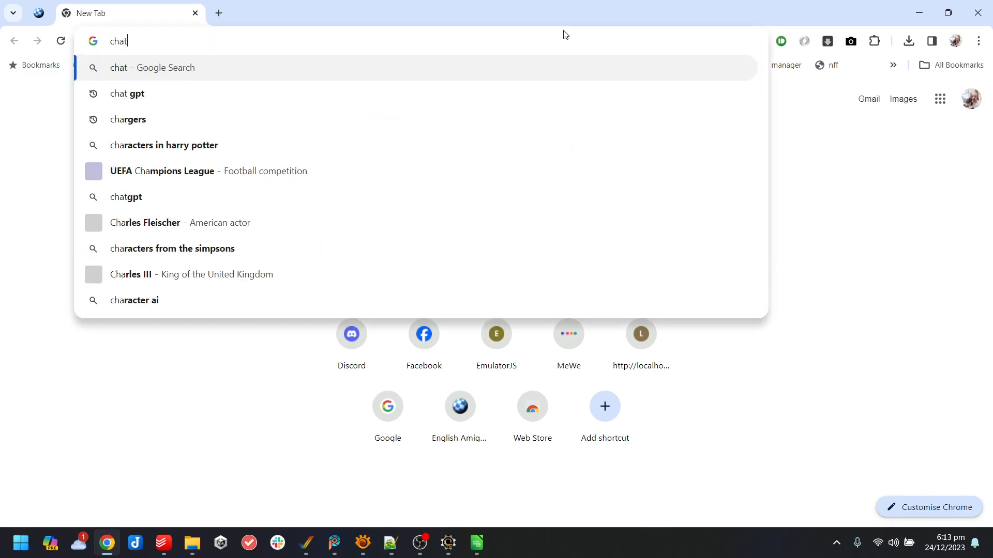
{"action": "type", "text": "gpt"}
{"action": "key", "text": "BackSpace"}
{"action": "key", "text": "BackSpace"}
{"action": "key", "text": "BackSpace"}
{"action": "key", "text": "BackSpace"}
{"action": "key", "text": "BackSpace"}
{"action": "key", "text": "BackSpace"}
{"action": "key", "text": "BackSpace"}
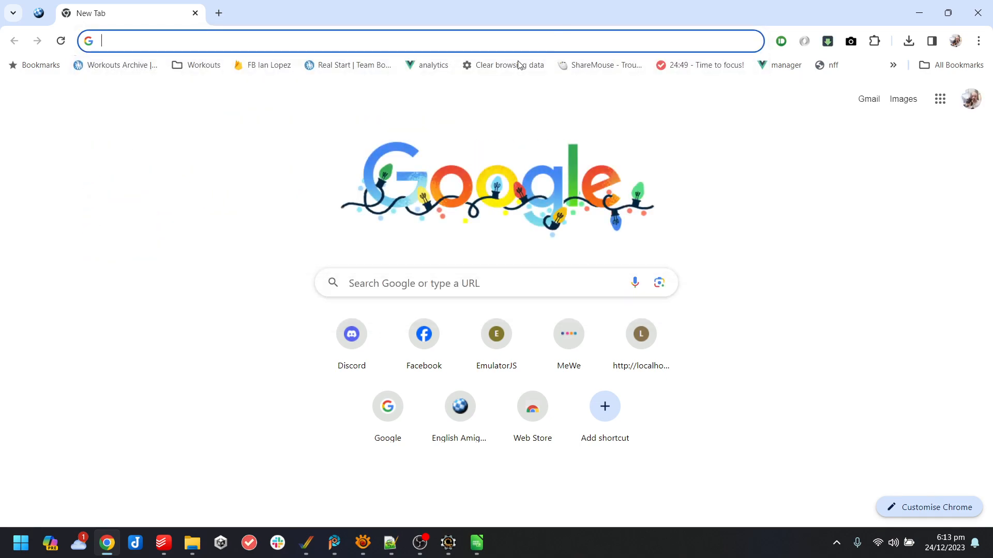
- Search Google for "4 random numbers between 1 and 256"
{"action": "left_click", "coordinate": [387, 283]}
{"action": "type", "text": "4"}
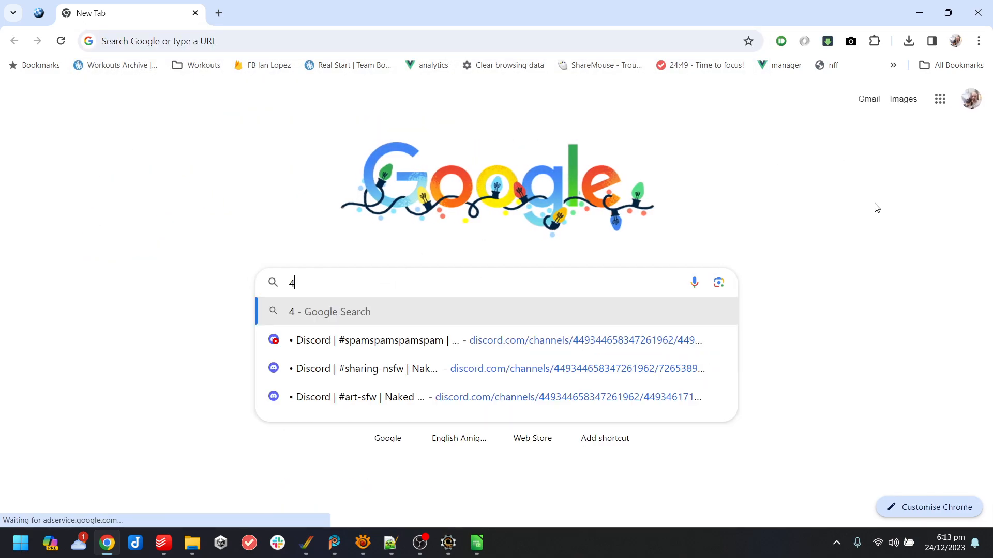
{"action": "key", "text": "BackSpace"}
{"action": "type", "text": "4 rando"}
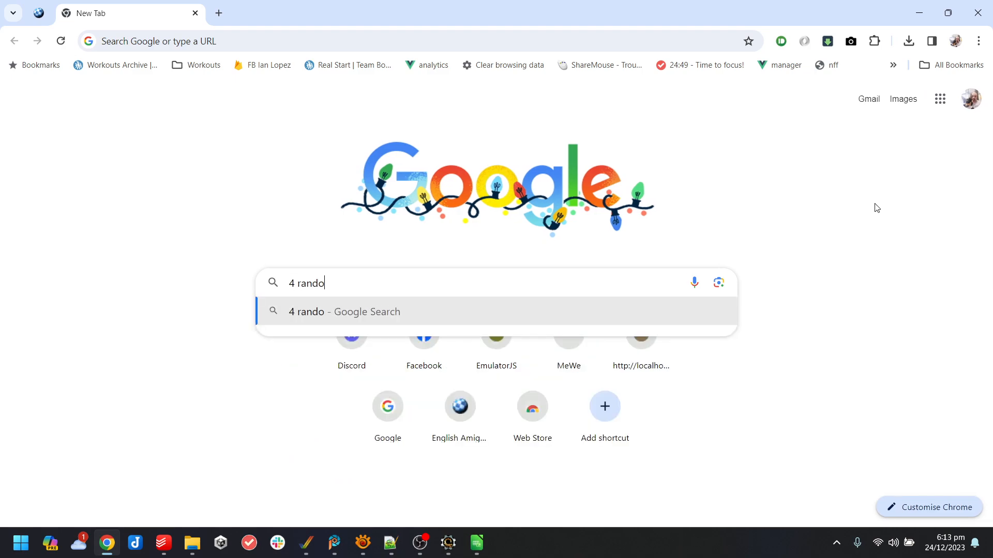
{"action": "type", "text": "m numbers u"}
{"action": "type", "text": "p"}
{"action": "key", "text": "BackSpace"}
{"action": "key", "text": "BackSpace"}
{"action": "type", "text": "be"}
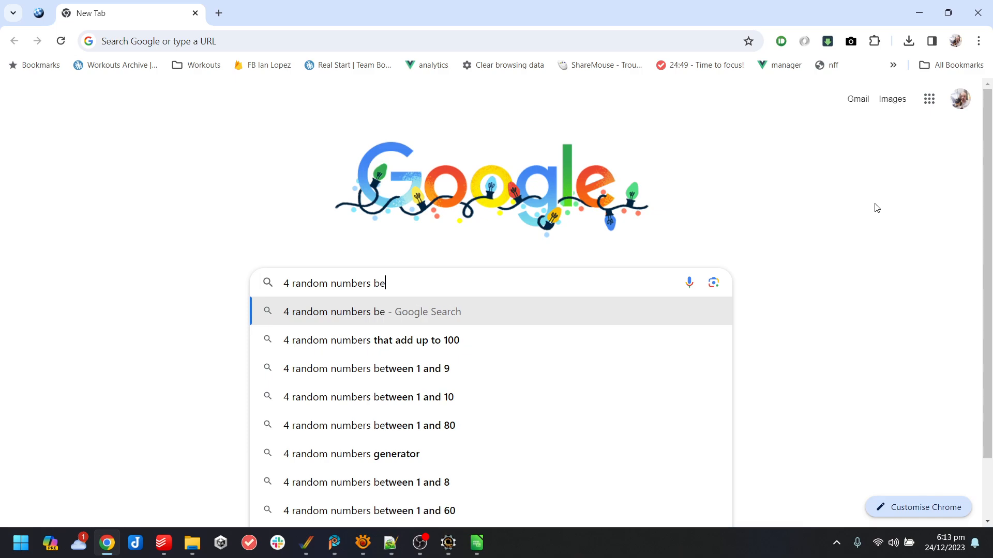
{"action": "type", "text": "tween 1 and 256"}
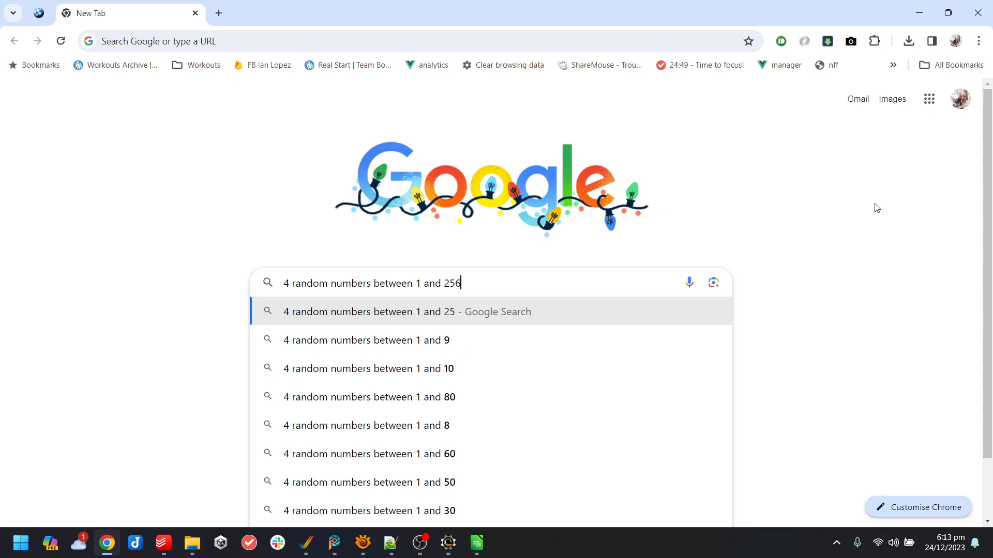
{"action": "key", "text": "Return"}
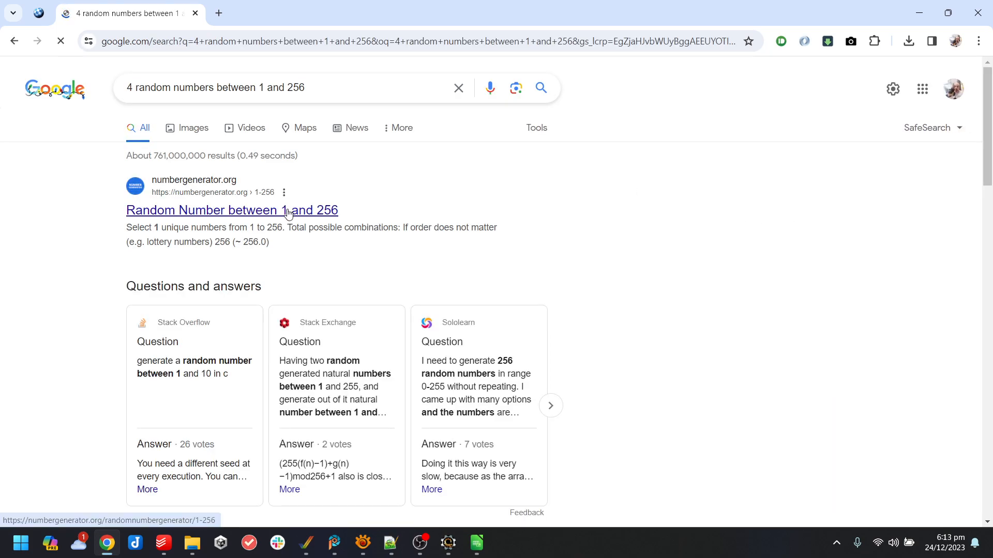
- Open the numbergenerator.org result and copy its number 216 into the InitialOffset of slice line 32 in LibreOffice Calc
{"action": "left_click", "coordinate": [485, 205]}
{"action": "scroll", "coordinate": [236, 233], "scroll_direction": "down", "scroll_amount": 2}
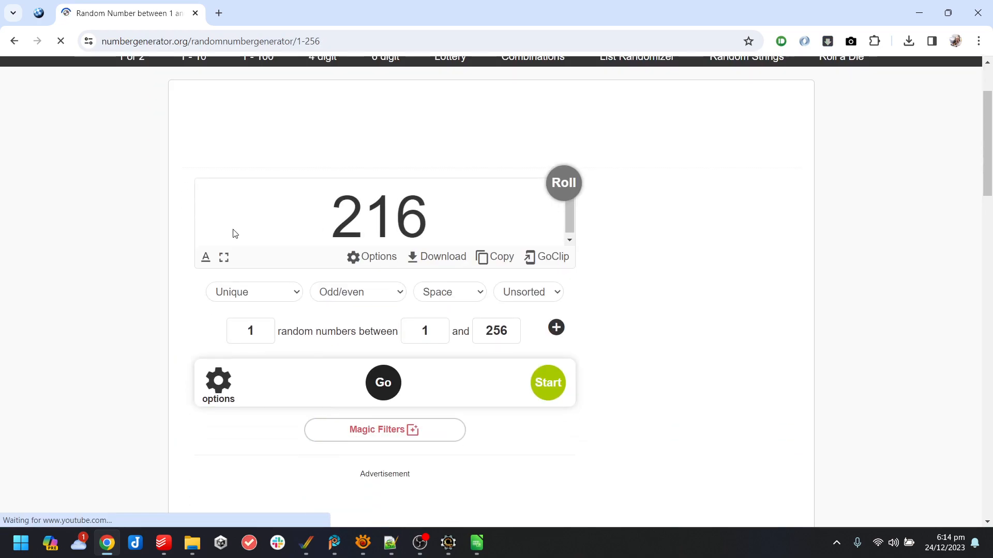
{"action": "double_click", "coordinate": [412, 212]}
{"action": "key", "text": "alt+Tab"}
{"action": "left_click", "coordinate": [98, 127]}
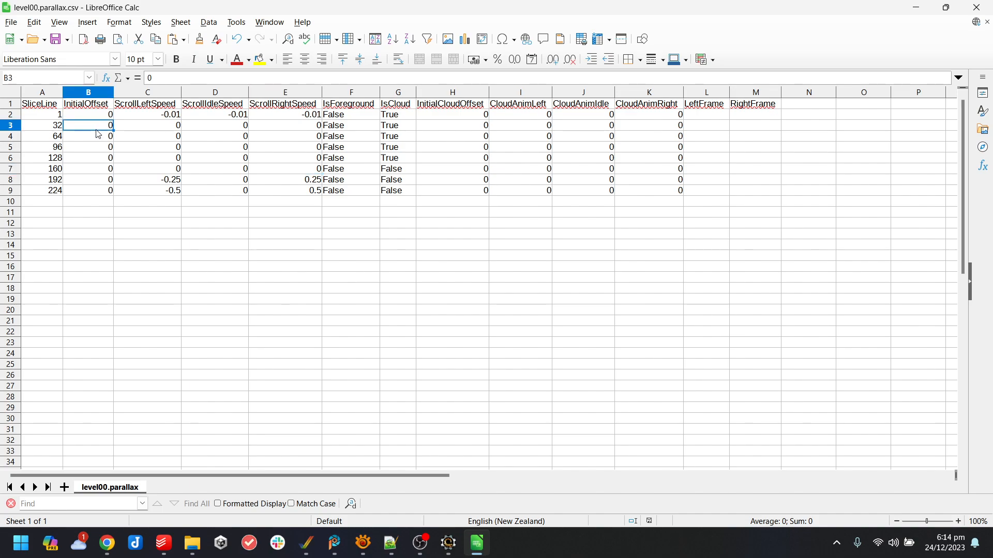
- Generate another random number in Chrome and enter 125 as the InitialOffset of slice line 64 in Calc
{"action": "key", "text": "alt+Tab"}
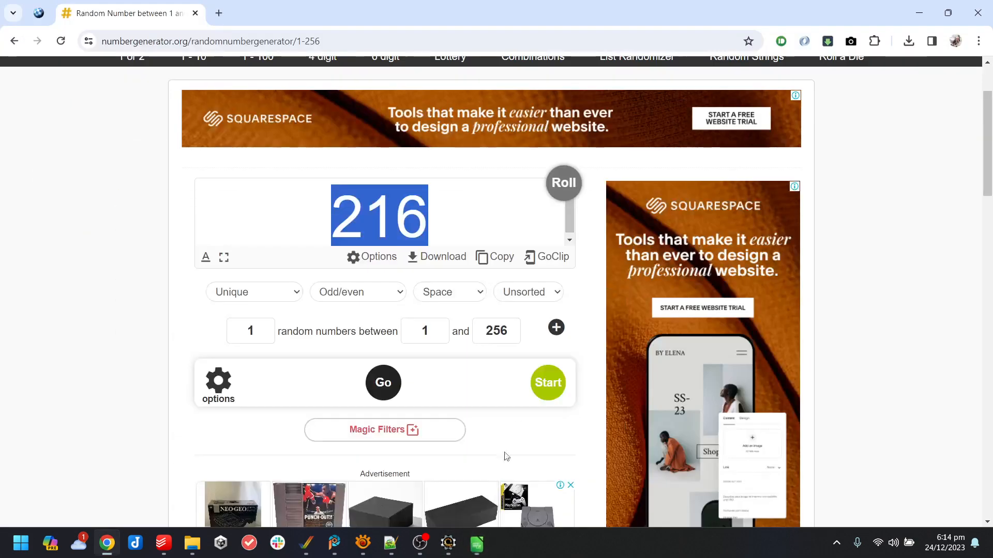
{"action": "left_click", "coordinate": [383, 382]}
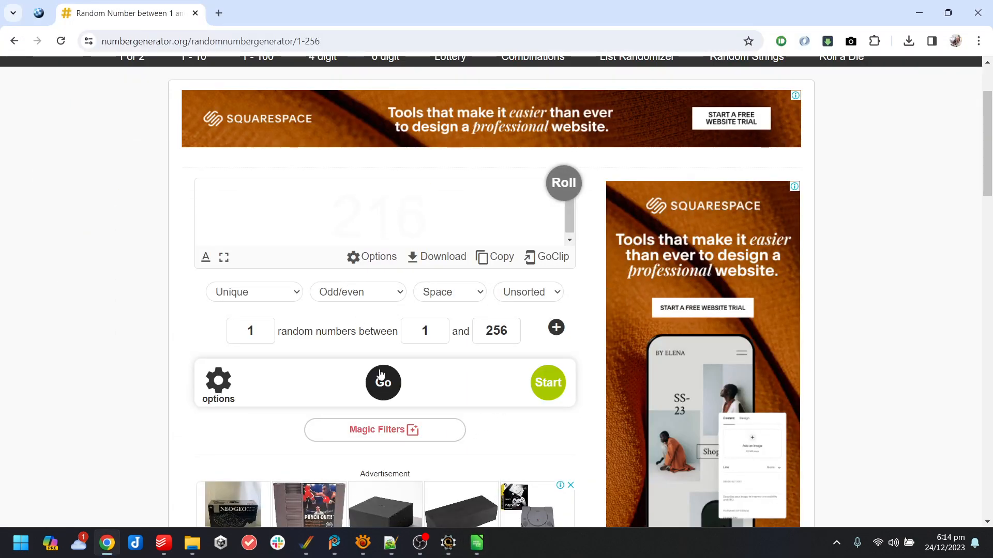
{"action": "left_click", "coordinate": [477, 544]}
{"action": "left_click", "coordinate": [106, 139]}
{"action": "left_click", "coordinate": [375, 365]}
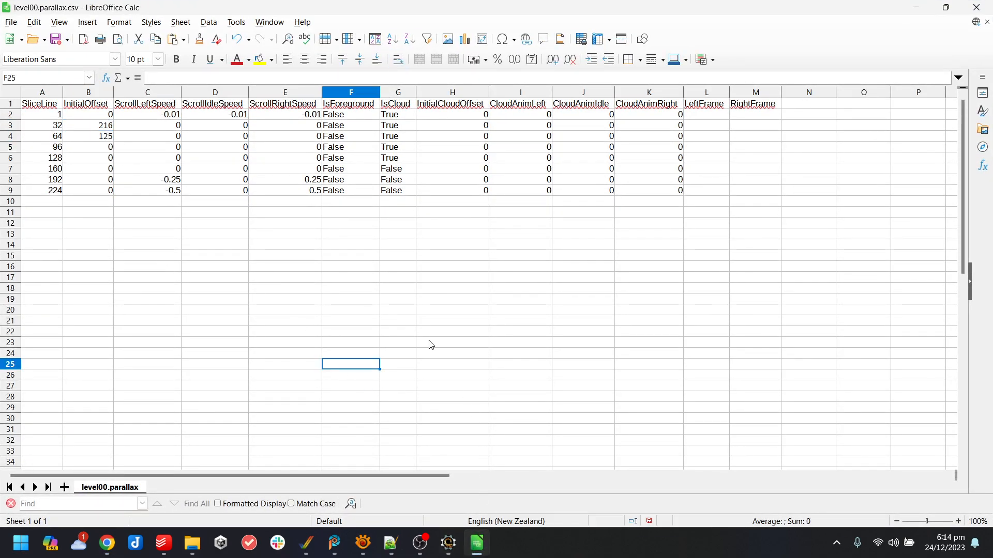
- Generate a third random number in Chrome and enter 203 as the InitialOffset of slice line 96 in Calc
{"action": "left_click", "coordinate": [478, 553]}
{"action": "left_click", "coordinate": [383, 382]}
{"action": "left_click", "coordinate": [386, 208]}
{"action": "key", "text": "alt+Tab"}
{"action": "left_click", "coordinate": [477, 551]}
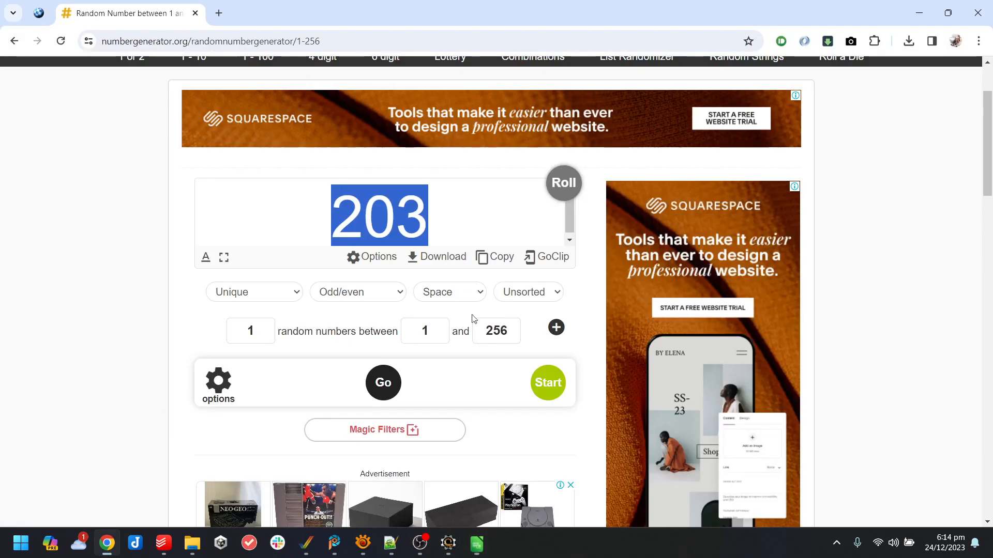
{"action": "left_click", "coordinate": [477, 543]}
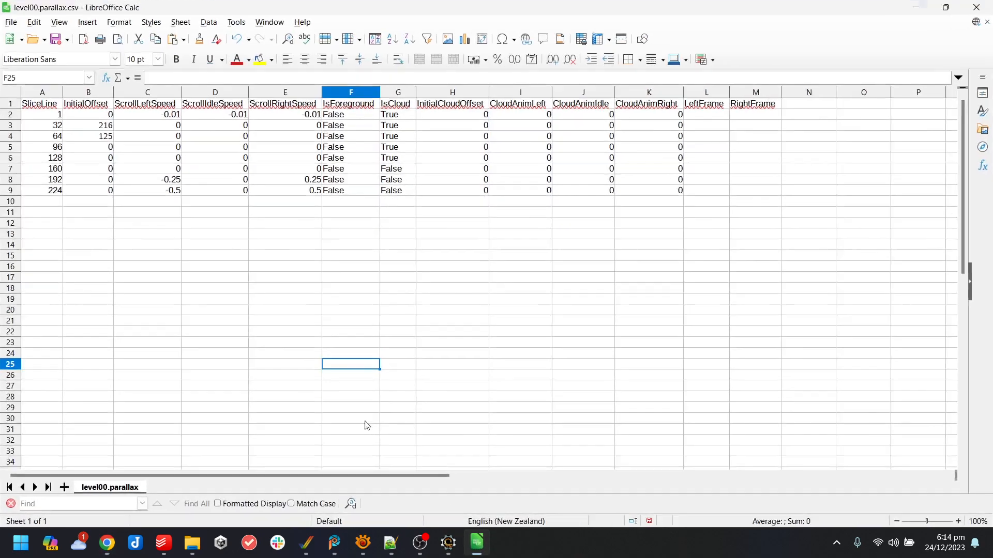
{"action": "left_click", "coordinate": [112, 149]}
{"action": "left_click", "coordinate": [428, 402]}
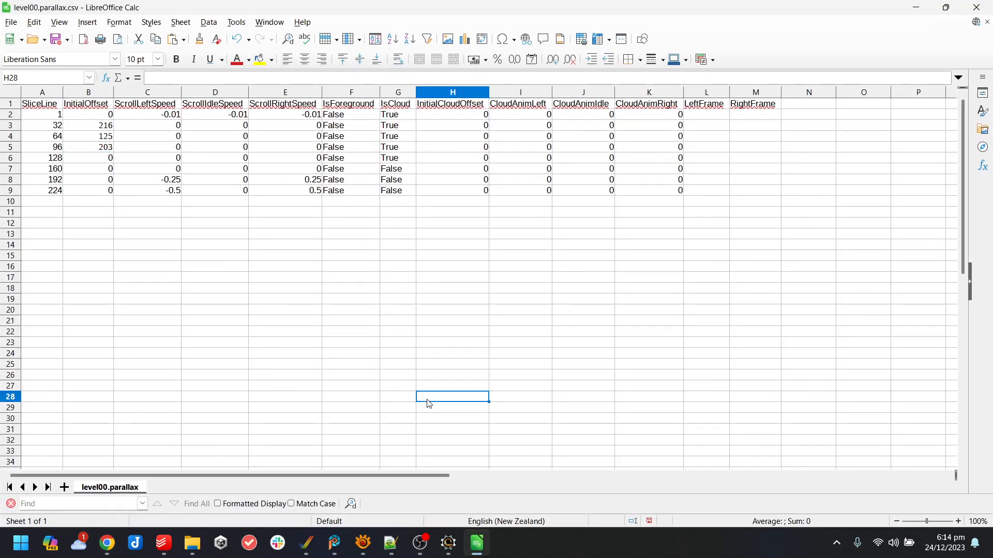
{"action": "left_click_drag", "start_coordinate": [105, 126], "coordinate": [109, 155]}
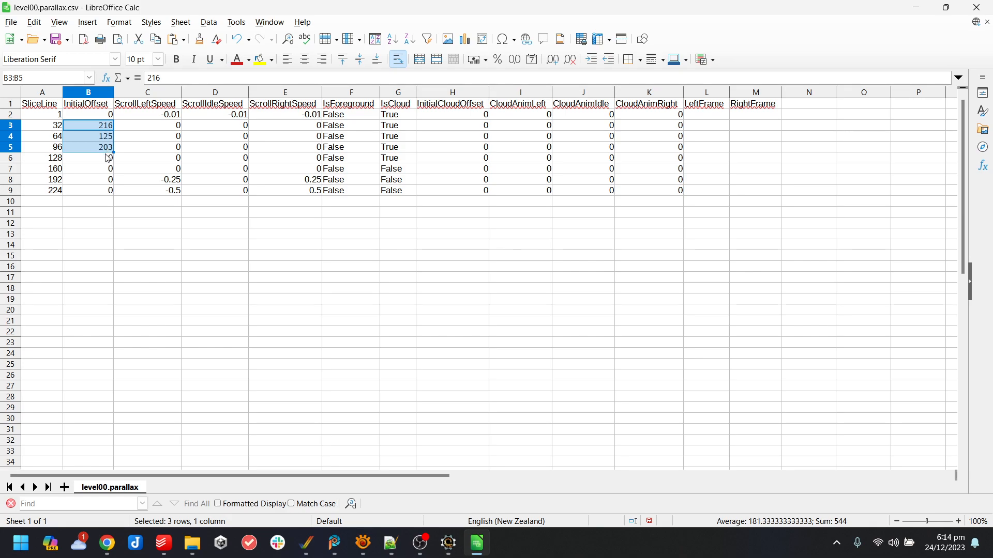
{"action": "left_click", "coordinate": [101, 161]}
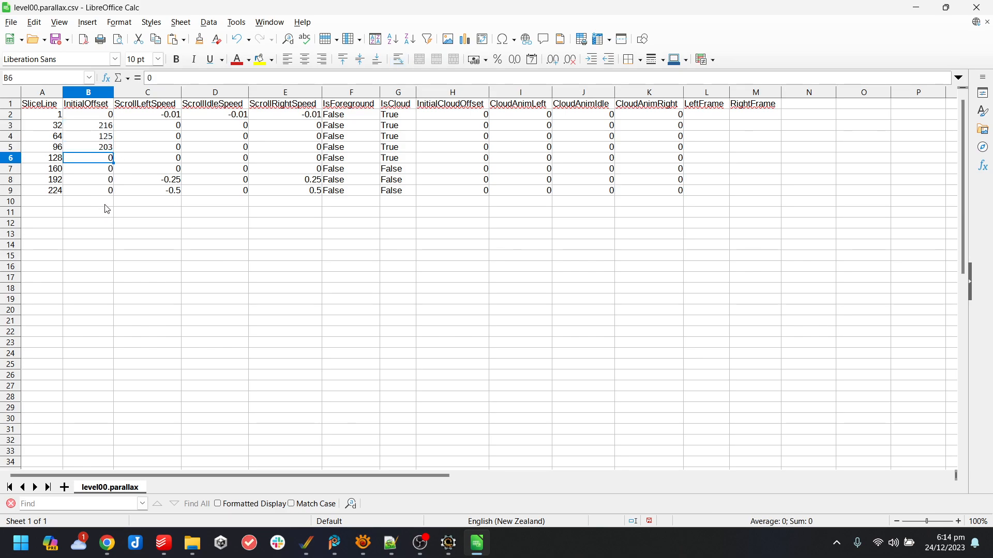
{"action": "left_click_drag", "start_coordinate": [112, 124], "coordinate": [108, 150]}
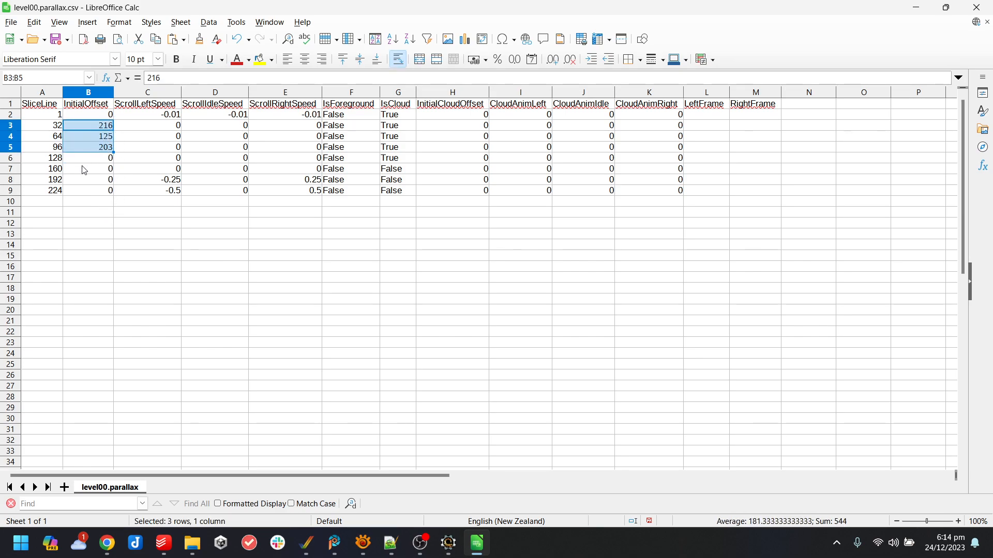
- Move the rows of slice lines 192 and 224 up by one row, overwriting the slice line 160 row
{"action": "left_click_drag", "start_coordinate": [48, 182], "coordinate": [657, 187]}
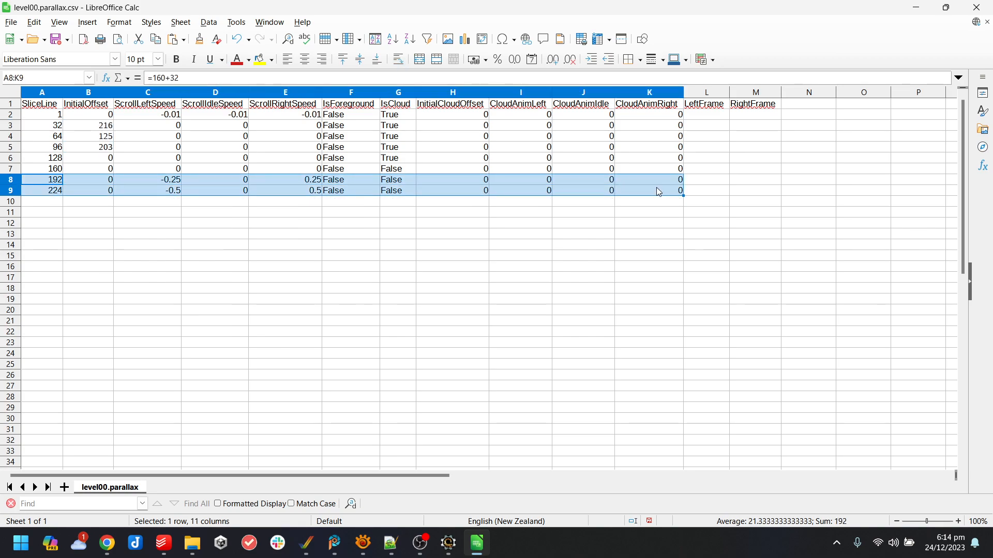
{"action": "key", "text": "ctrl+x"}
{"action": "left_click", "coordinate": [57, 171]}
{"action": "key", "text": "ctrl+v"}
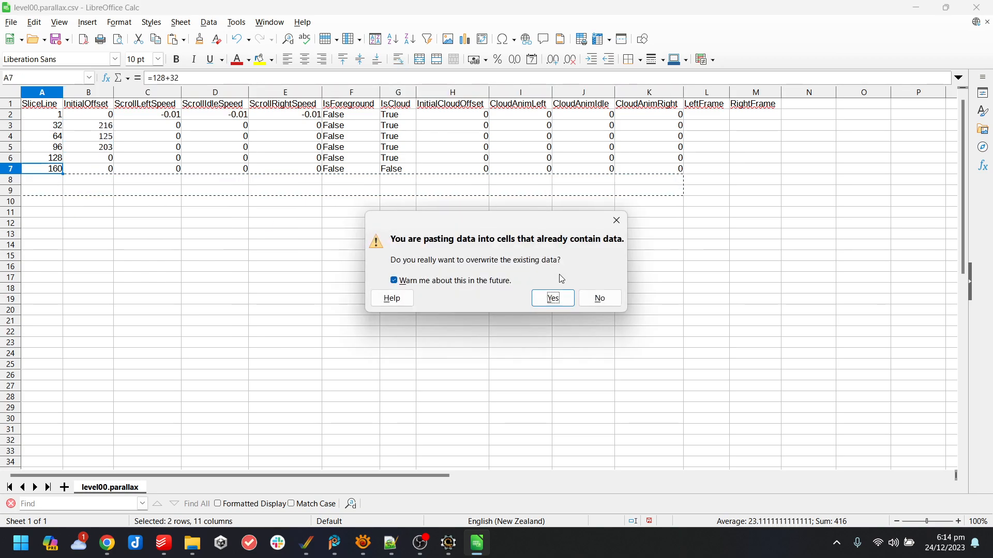
{"action": "left_click", "coordinate": [548, 296]}
- Generate a fourth random number in Chrome, enter 92 as the InitialOffset of slice line 128 in Calc and save the CSV file
{"action": "left_click", "coordinate": [93, 149]}
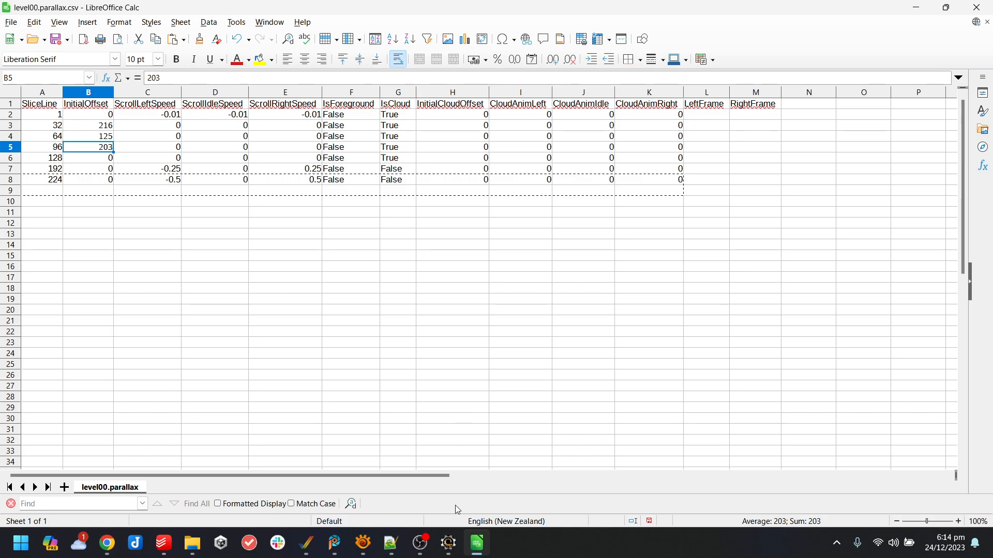
{"action": "left_click", "coordinate": [117, 544]}
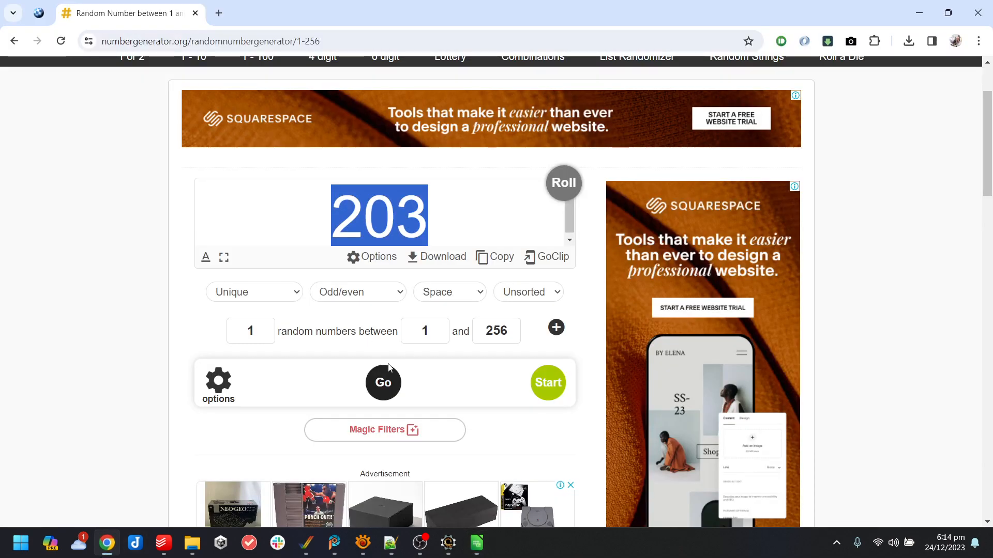
{"action": "left_click", "coordinate": [385, 380]}
{"action": "left_click", "coordinate": [477, 544]}
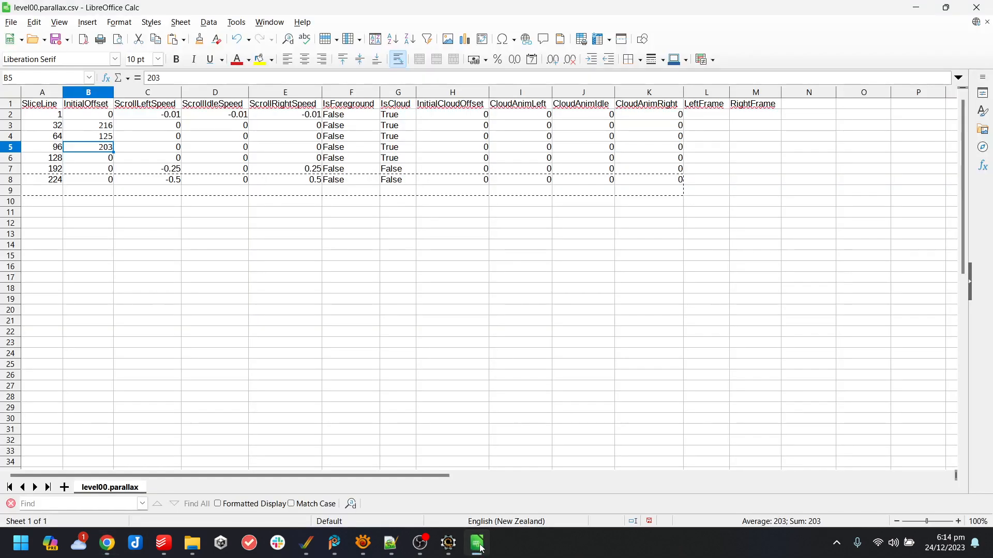
{"action": "left_click", "coordinate": [109, 159]}
{"action": "key", "text": "ctrl+v"}
{"action": "left_click", "coordinate": [149, 192]}
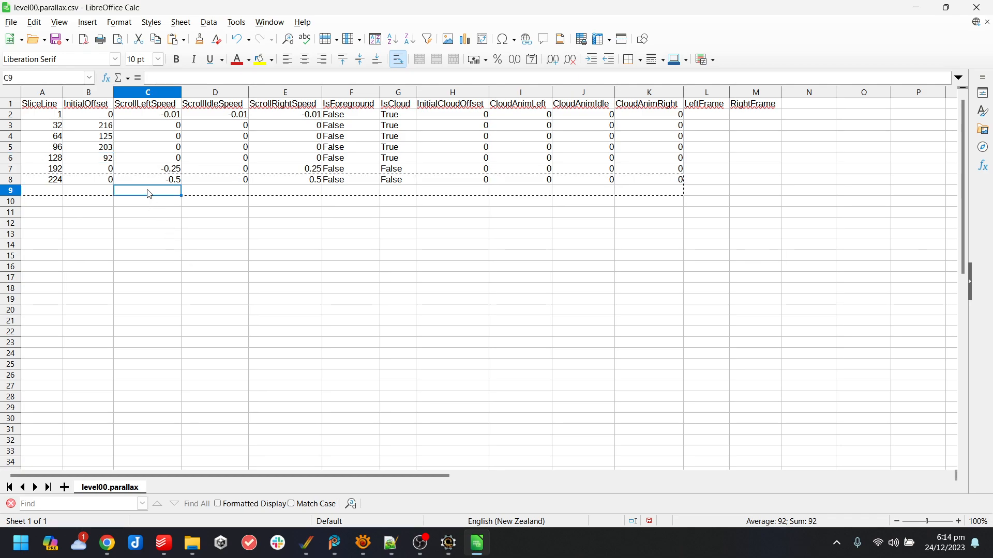
- Run the game in WinUAE from Scorpion Editor and move Santa right and left over the rooftops to check the stars' offsets
{"action": "left_click", "coordinate": [447, 545]}
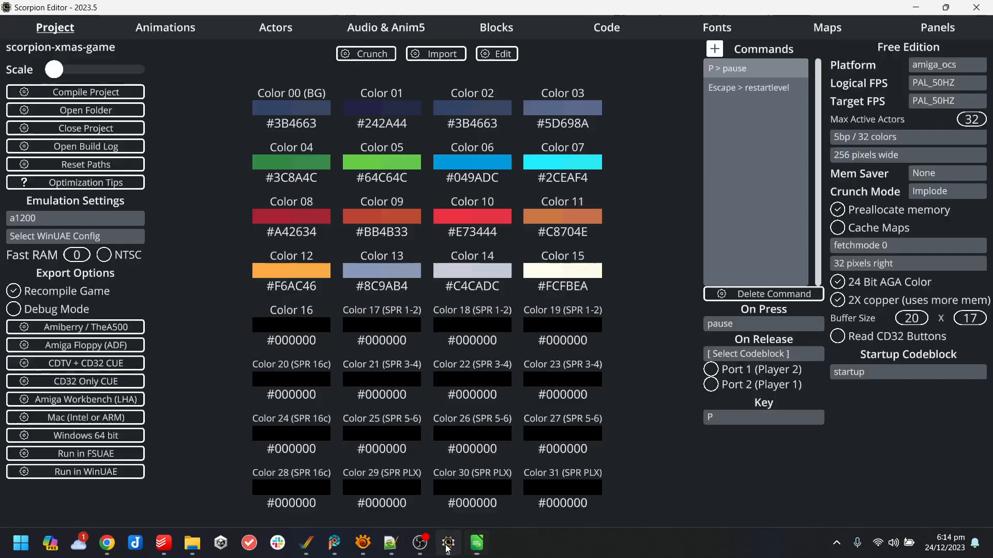
{"action": "left_click", "coordinate": [112, 468]}
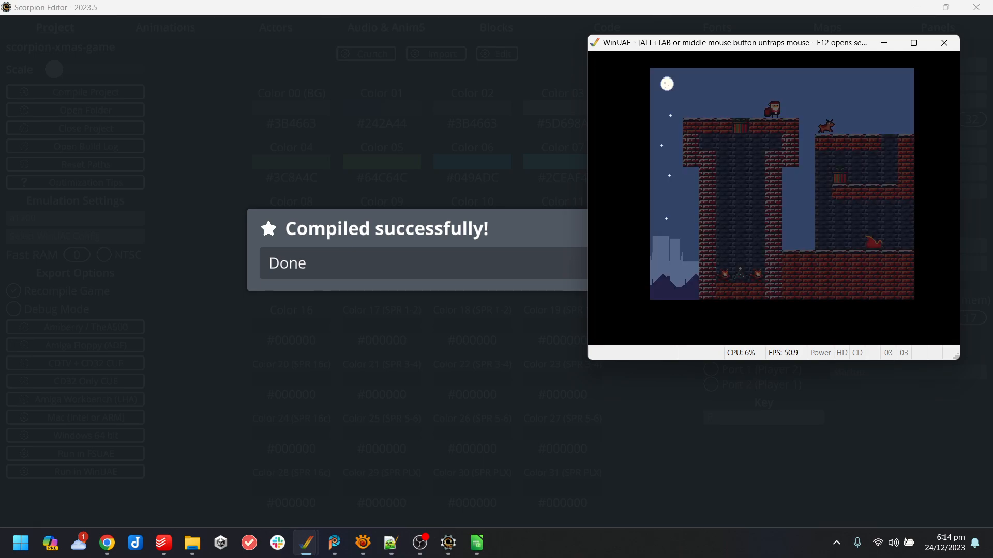
{"action": "key", "text": "Right"}
{"action": "key", "text": "Up"}
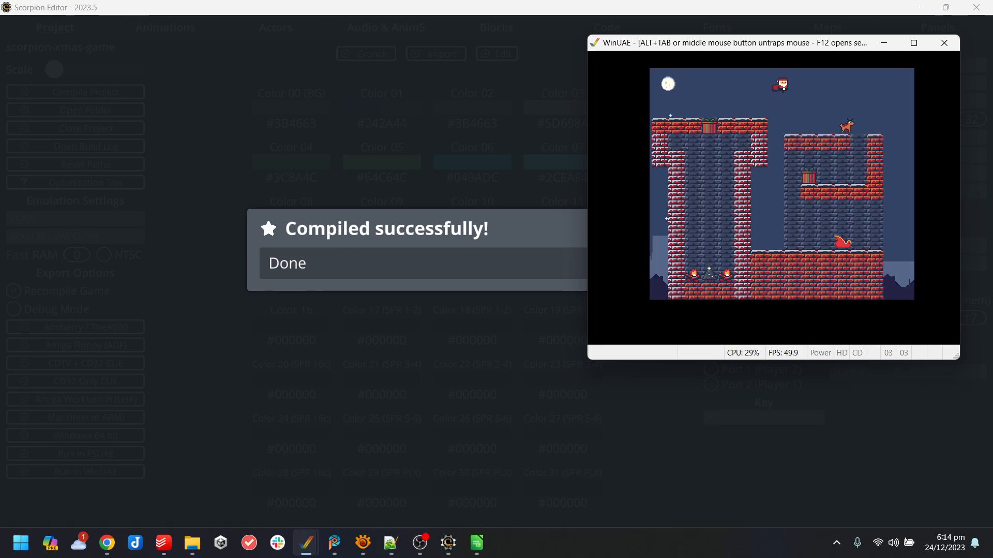
{"action": "key", "text": "Up"}
{"action": "key", "text": "Left"}
{"action": "key", "text": "Up"}
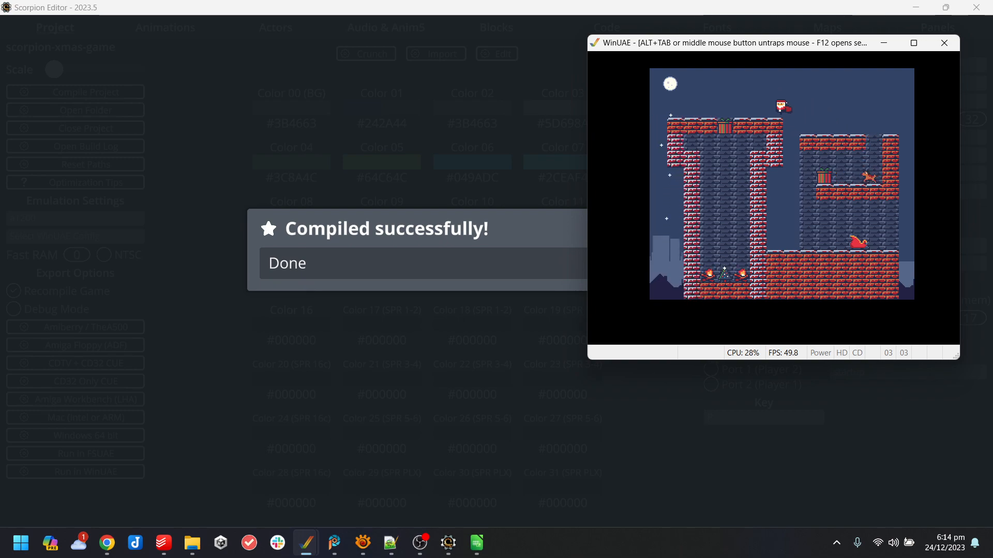
{"action": "key", "text": "Left"}
{"action": "key", "text": "Left"}
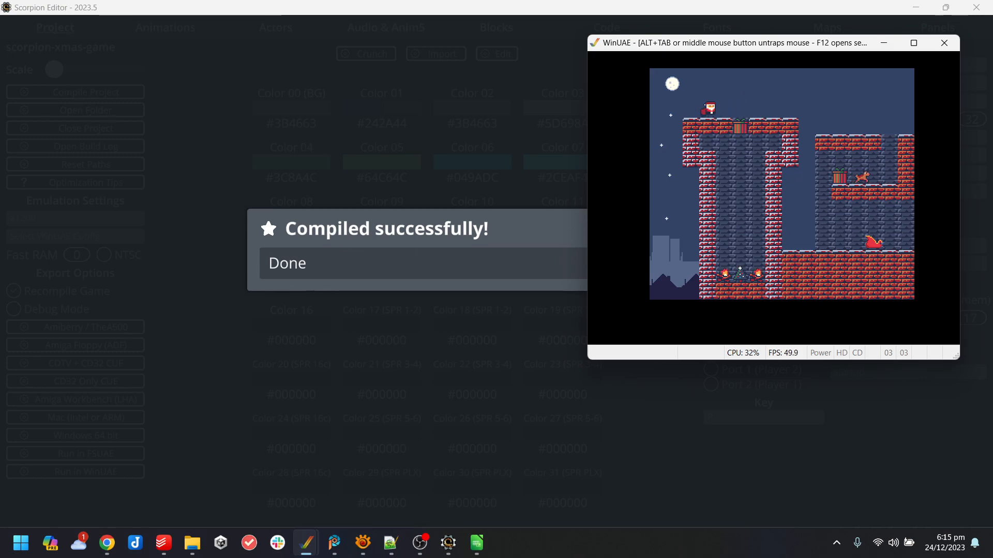
- Switch to LibreOffice Calc and move the four values 216, 125, 203 and 92 from InitialOffset to InitialCloudOffset, overwriting the existing data
{"action": "left_click", "coordinate": [477, 553]}
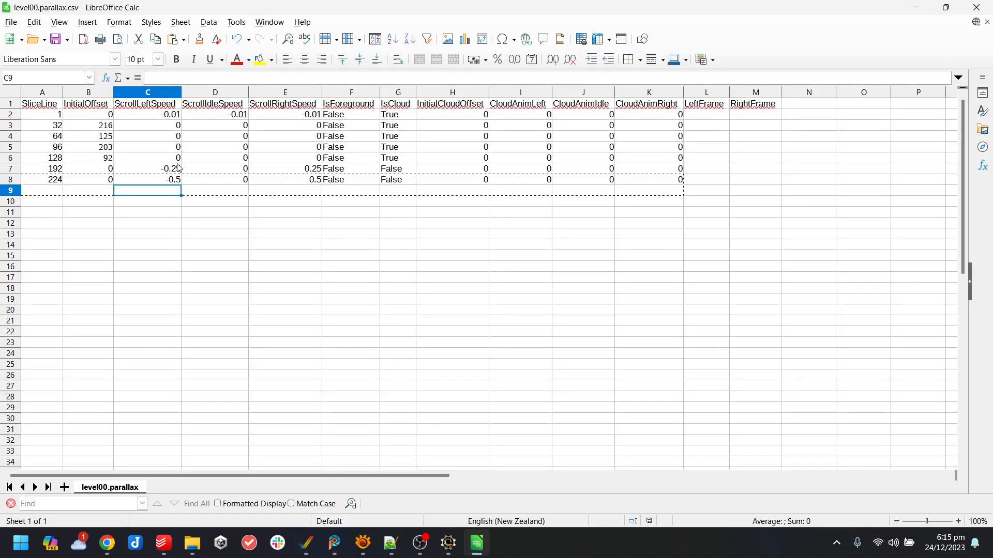
{"action": "left_click_drag", "start_coordinate": [95, 130], "coordinate": [106, 159]}
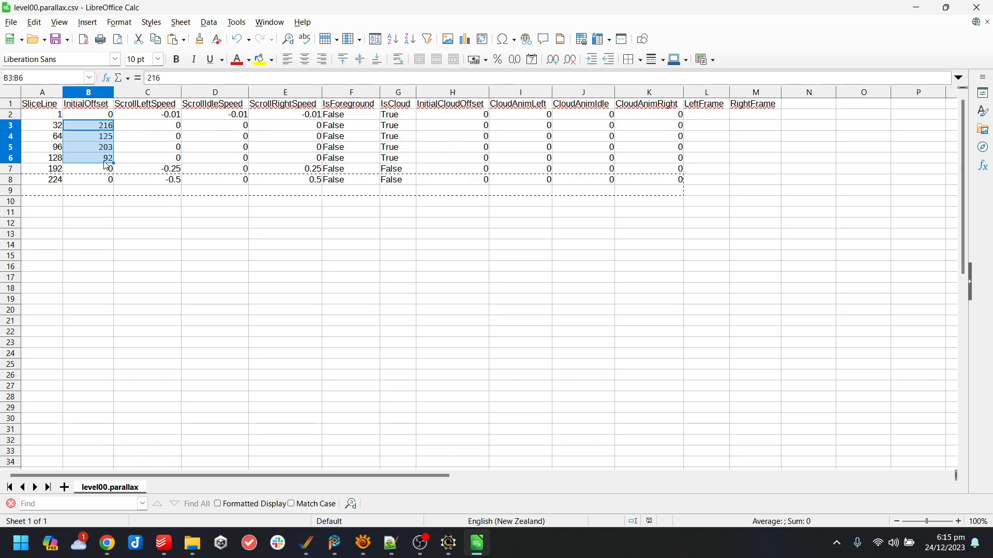
{"action": "key", "text": "ctrl+x"}
{"action": "left_click", "coordinate": [468, 127]}
{"action": "key", "text": "ctrl+v"}
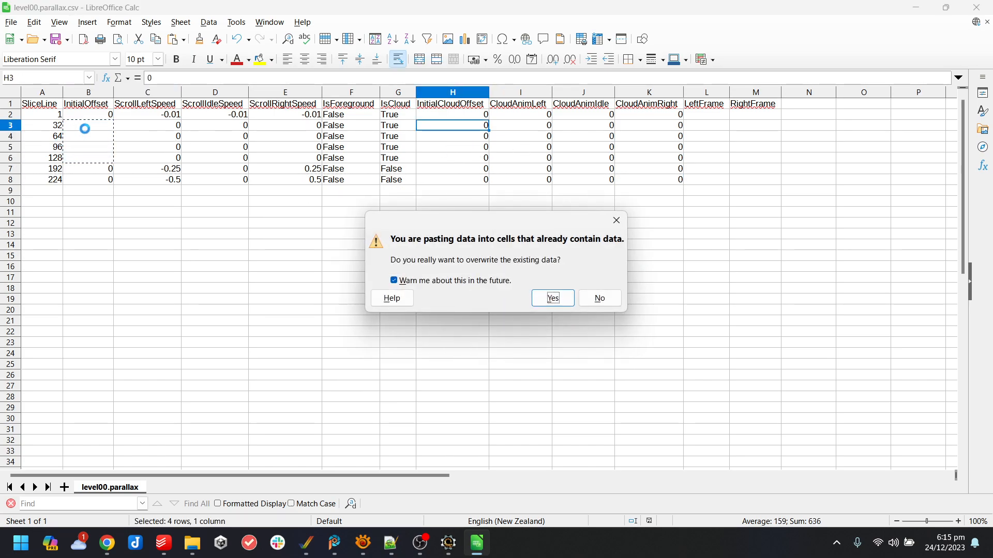
{"action": "key", "text": "Return"}
- Fill the emptied InitialOffset cells of slice lines 32 to 128 with 0
{"action": "left_click", "coordinate": [93, 126]}
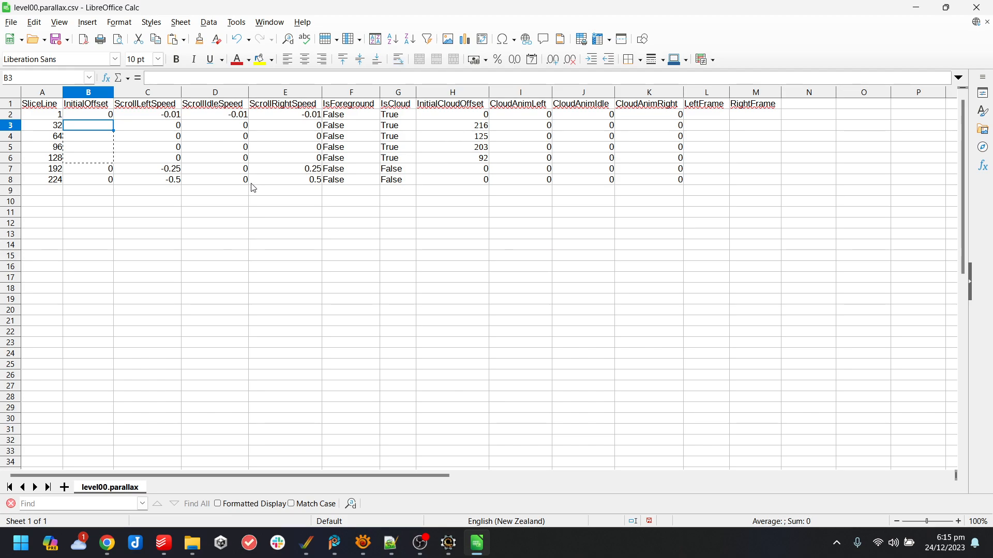
{"action": "type", "text": "0"}
{"action": "key", "text": "Return"}
{"action": "key", "text": "Return"}
{"action": "type", "text": "0"}
{"action": "key", "text": "Return"}
{"action": "left_click", "coordinate": [356, 548]}
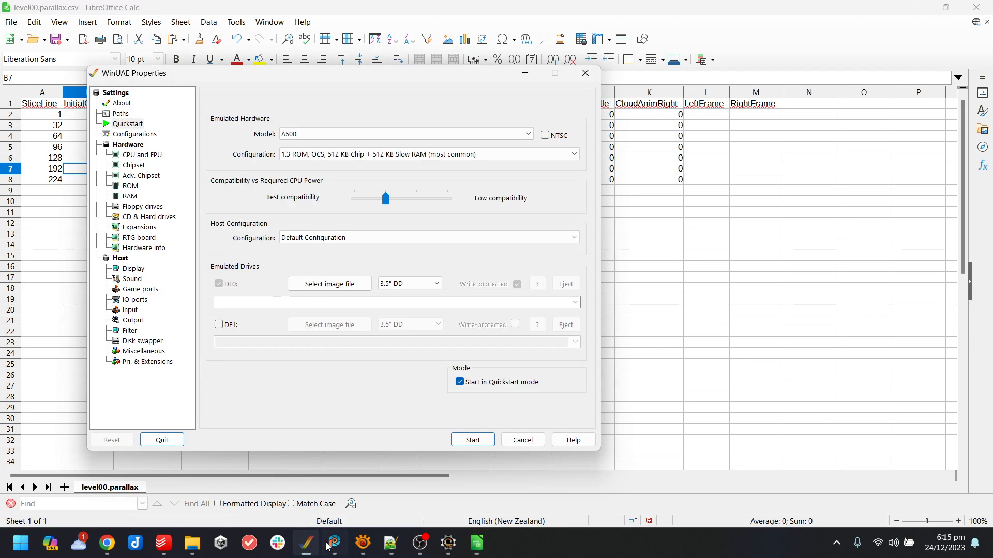
- Check where the buildings begin in parallax.png in PaintShop Pro, and change SliceLine 192 to 160 in LibreOffice Calc
{"action": "mouse_move", "coordinate": [334, 543]}
{"action": "left_click", "coordinate": [486, 480]}
{"action": "key", "text": "ctrl+Tab"}
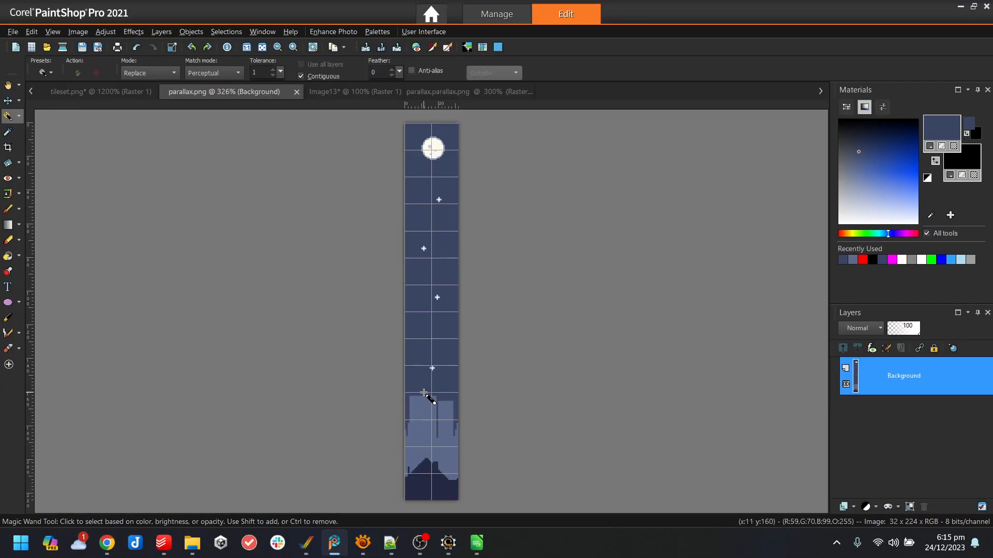
{"action": "left_click", "coordinate": [475, 543]}
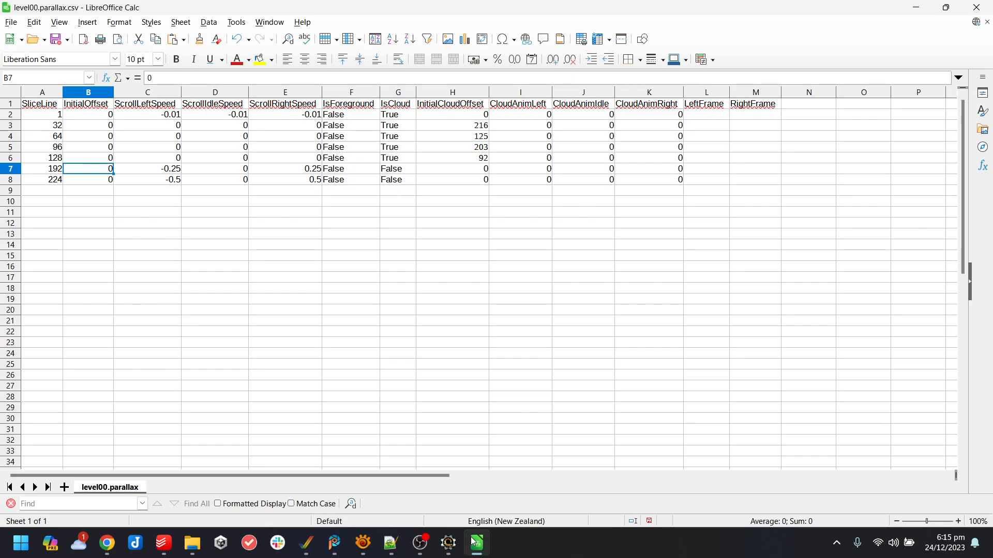
{"action": "key", "text": "Left"}
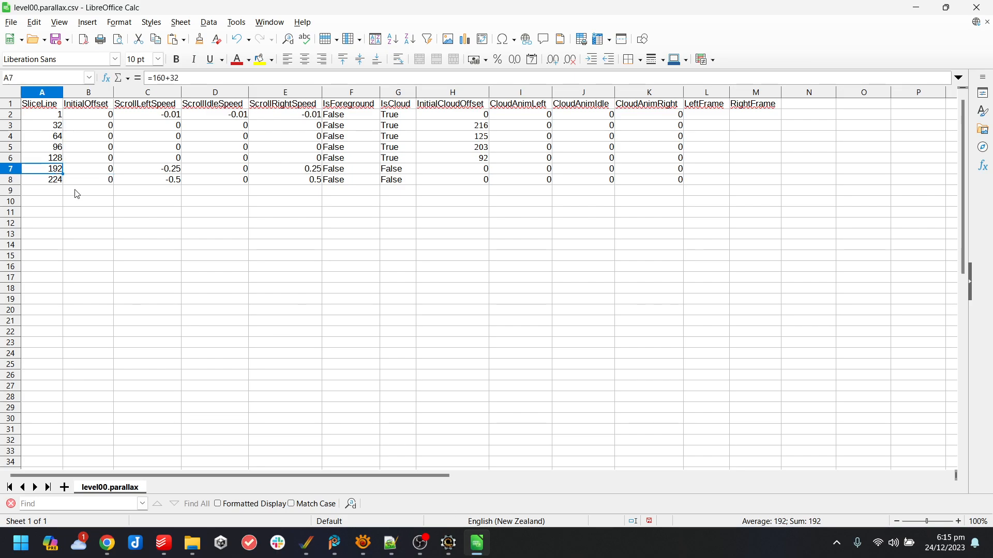
{"action": "type", "text": "160"}
{"action": "key", "text": "Return"}
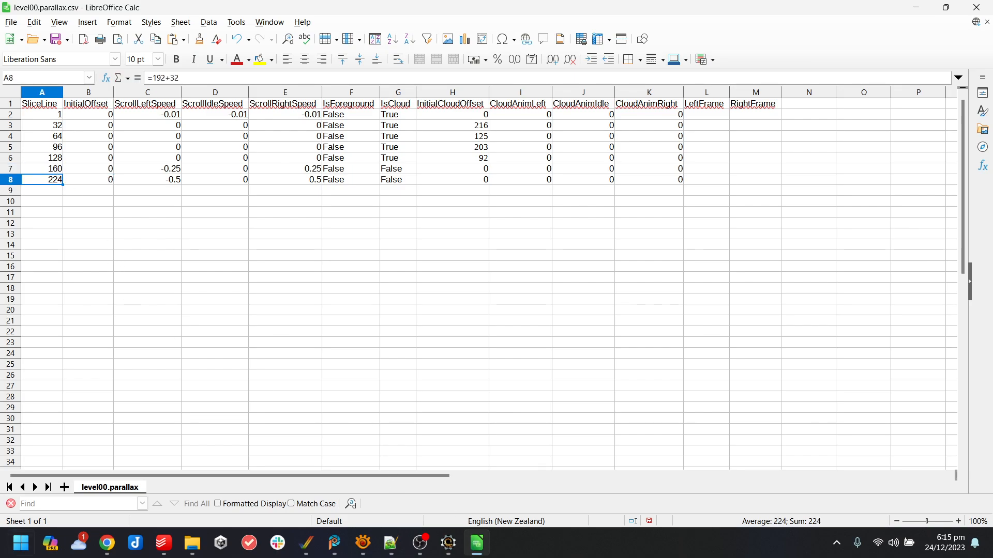
- Enter 160 + 32 in Calculator and set the last row's SliceLine in LibreOffice Calc to 192
{"action": "key", "text": "super"}
{"action": "type", "text": "calc"}
{"action": "key", "text": "Return"}
{"action": "type", "text": "160+342"}
{"action": "key", "text": "BackSpace"}
{"action": "key", "text": "BackSpace"}
{"action": "key", "text": "BackSpace"}
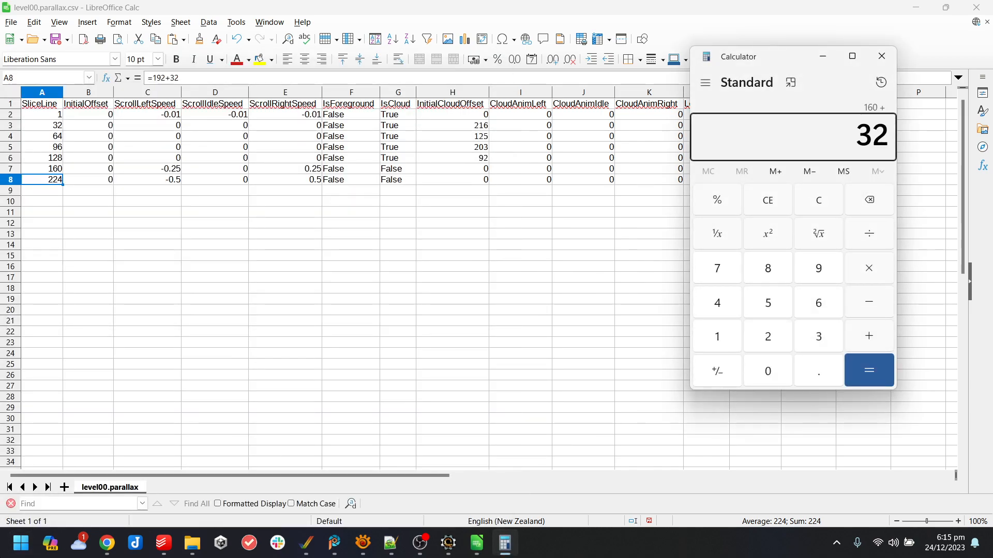
{"action": "left_click", "coordinate": [55, 186]}
{"action": "type", "text": "192"}
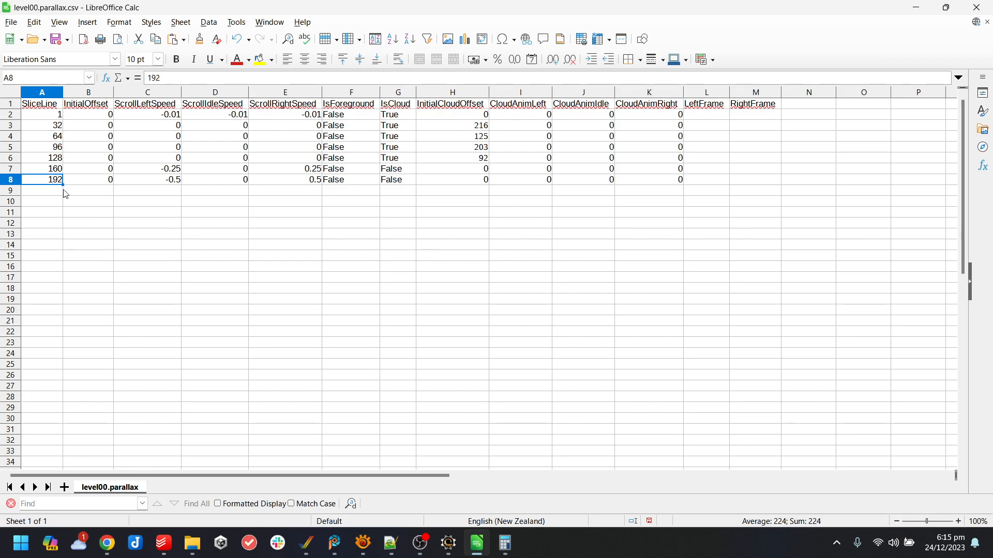
{"action": "left_click", "coordinate": [103, 214]}
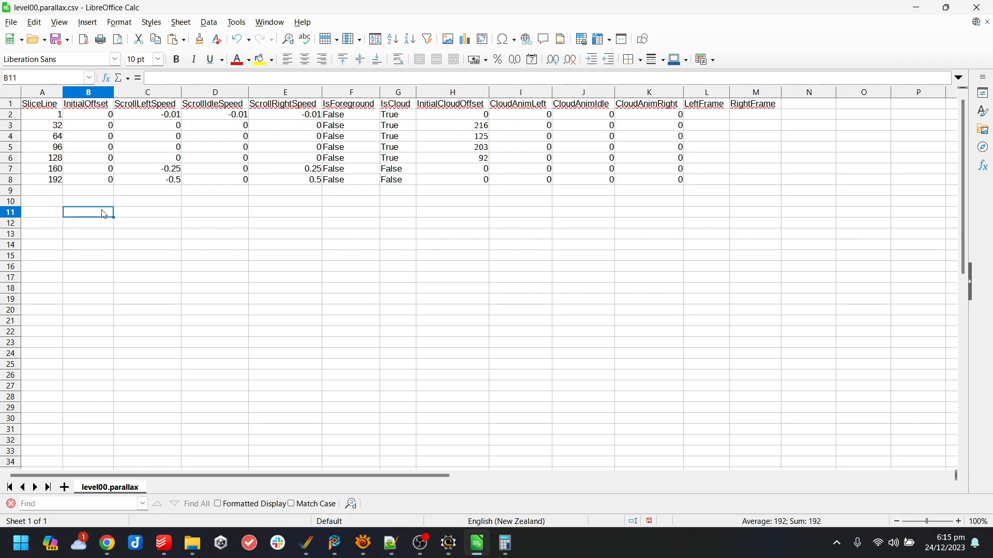
- Switch to Scorpion Editor, dismiss the compile message and run the game in WinUAE
{"action": "left_click", "coordinate": [448, 554]}
{"action": "left_click", "coordinate": [715, 324]}
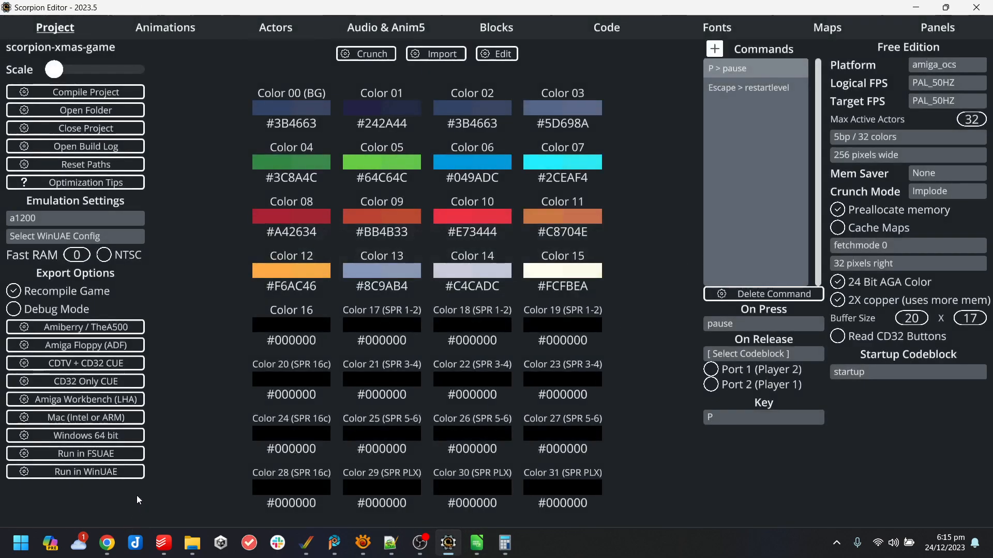
{"action": "left_click", "coordinate": [126, 475]}
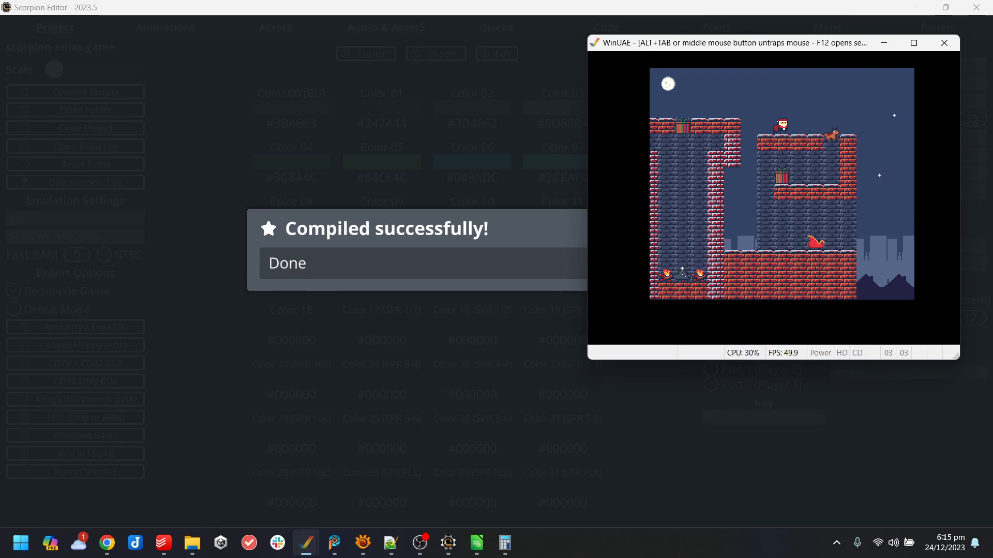
- Move and jump Santa left and right across the rooftops to check the moon, the stars and the buildings' scrolling
{"action": "key", "text": "Left"}
{"action": "key", "text": "Up"}
{"action": "key", "text": "Left"}
{"action": "key", "text": "Up"}
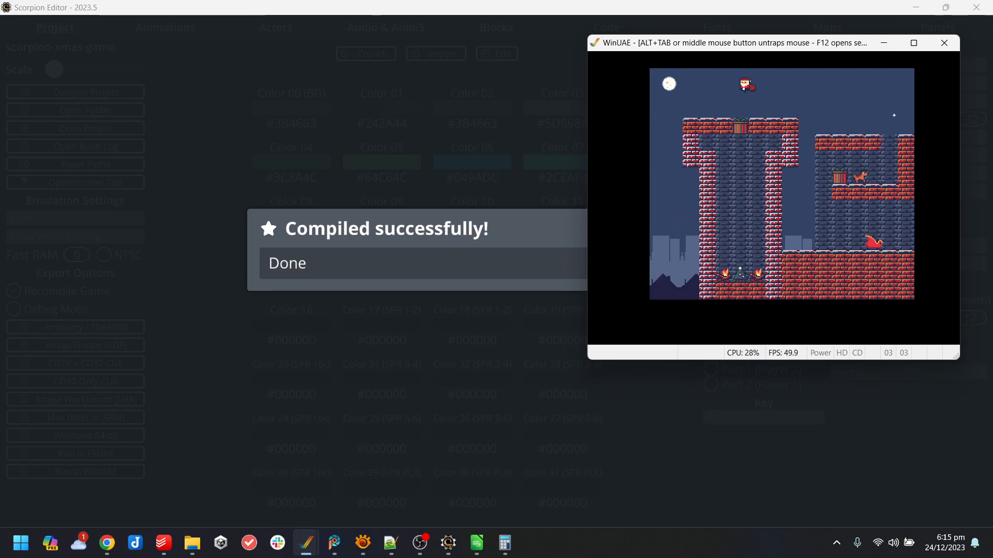
{"action": "key", "text": "Right"}
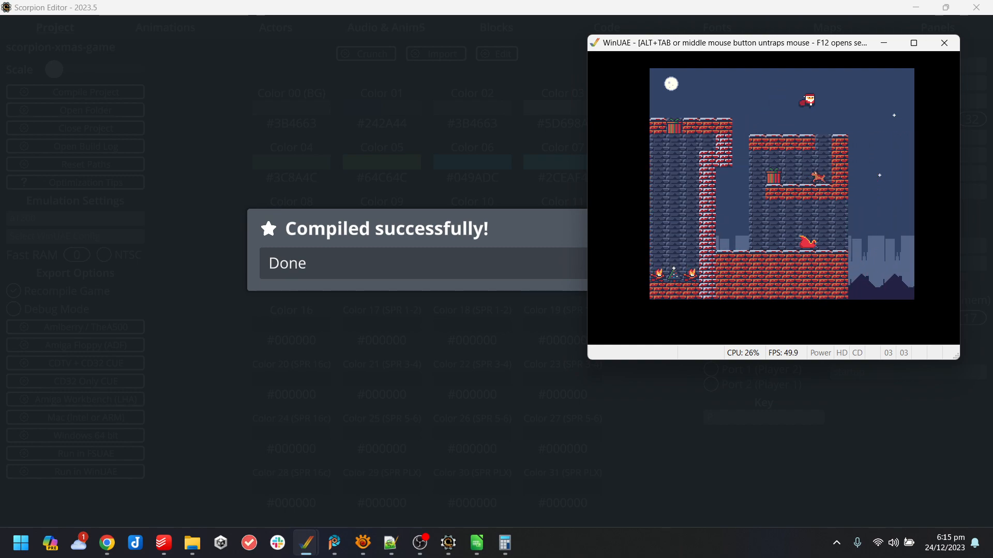
{"action": "key", "text": "Left"}
{"action": "key", "text": "Up"}
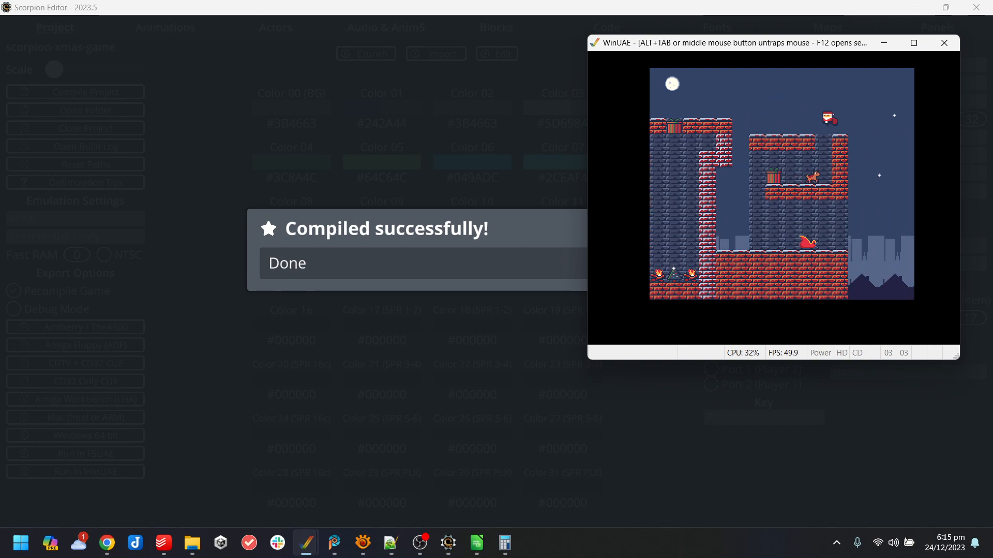
{"action": "key", "text": "Right"}
{"action": "key", "text": "Up"}
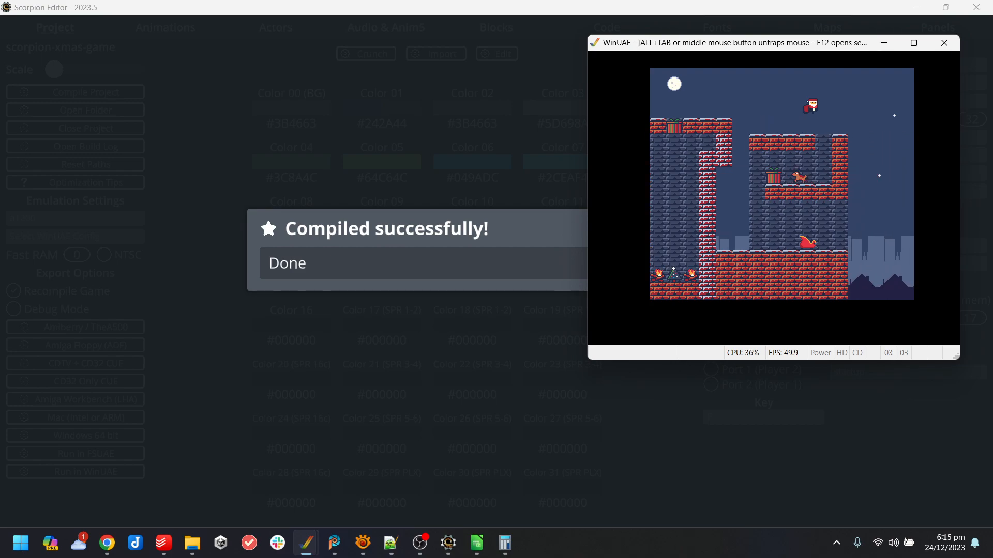
{"action": "key", "text": "Left"}
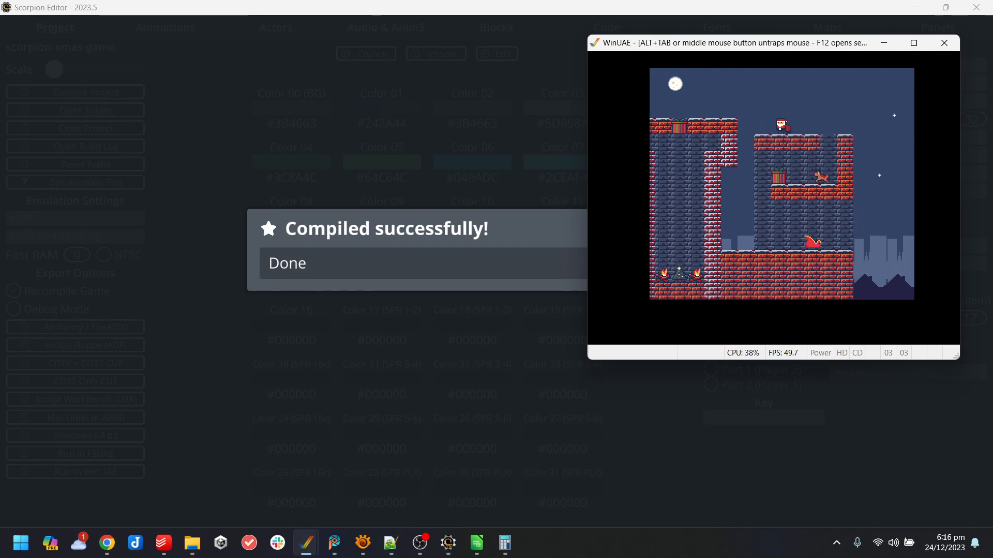
{"action": "key", "text": "Up"}
{"action": "key", "text": "Left"}
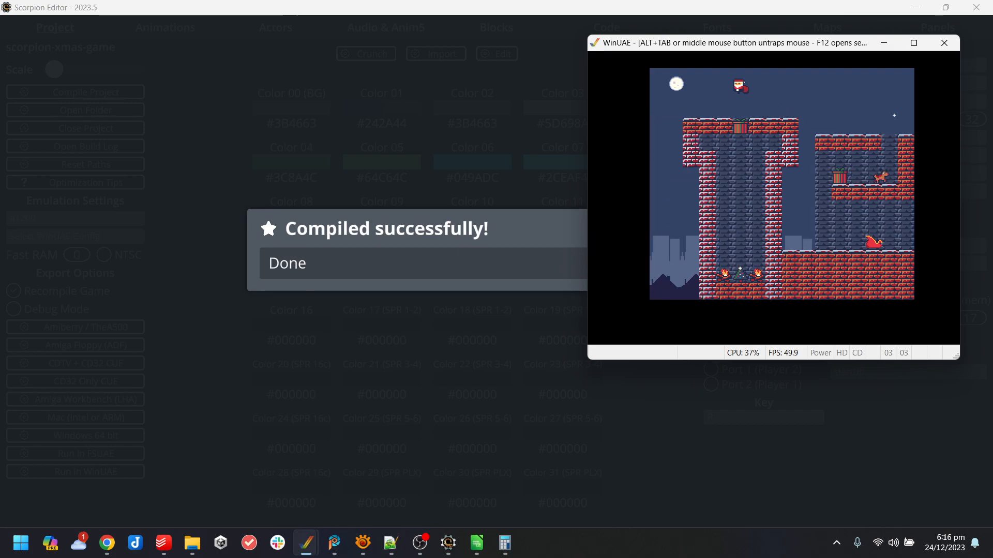
{"action": "key", "text": "Right"}
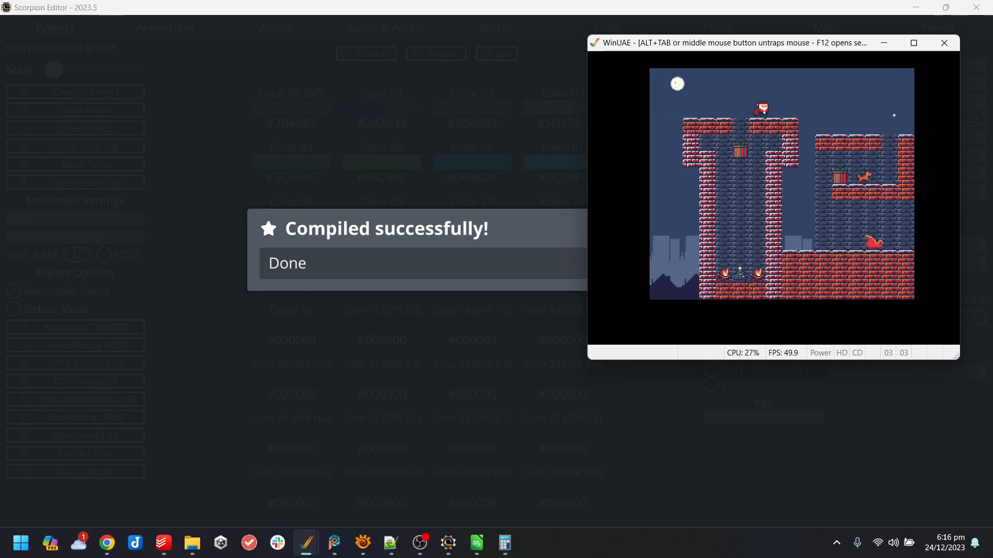
{"action": "key", "text": "Right"}
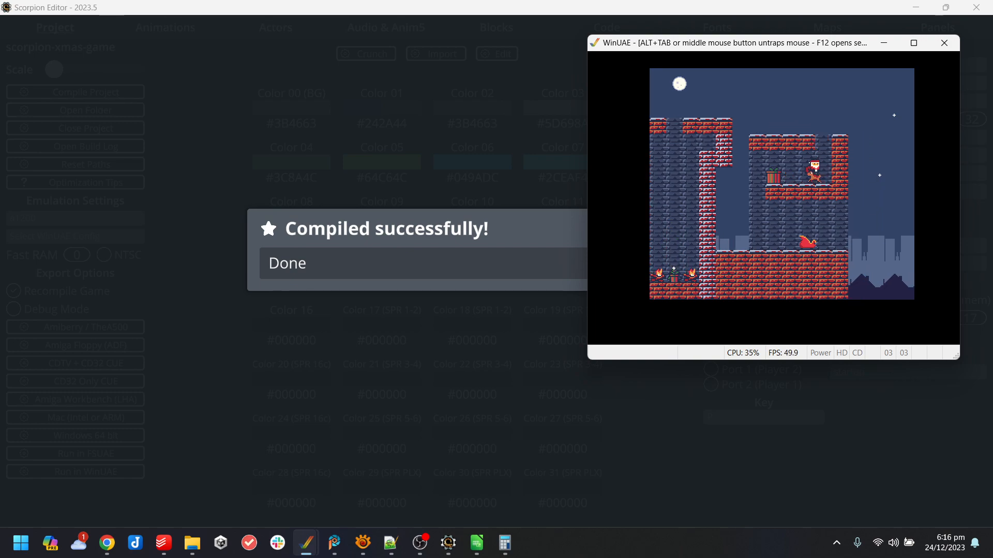
- Switch to parallax.parallax.png in PaintShop Pro and set the current image's horizontal grid spacing to 32 pixels
{"action": "key", "text": "alt+Tab"}
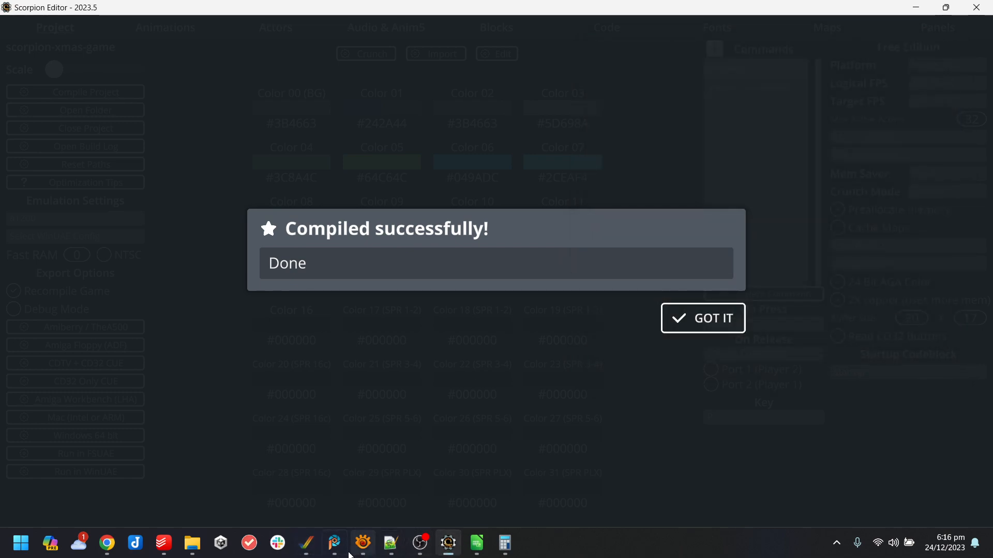
{"action": "left_click", "coordinate": [570, 468]}
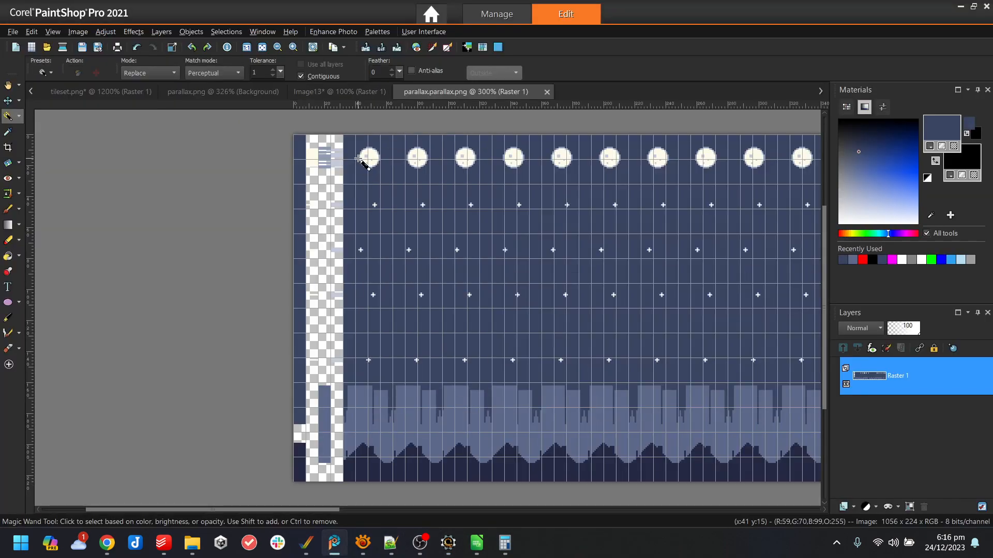
{"action": "left_click", "coordinate": [53, 32]}
{"action": "mouse_move", "coordinate": [137, 234]}
{"action": "left_click", "coordinate": [145, 214]}
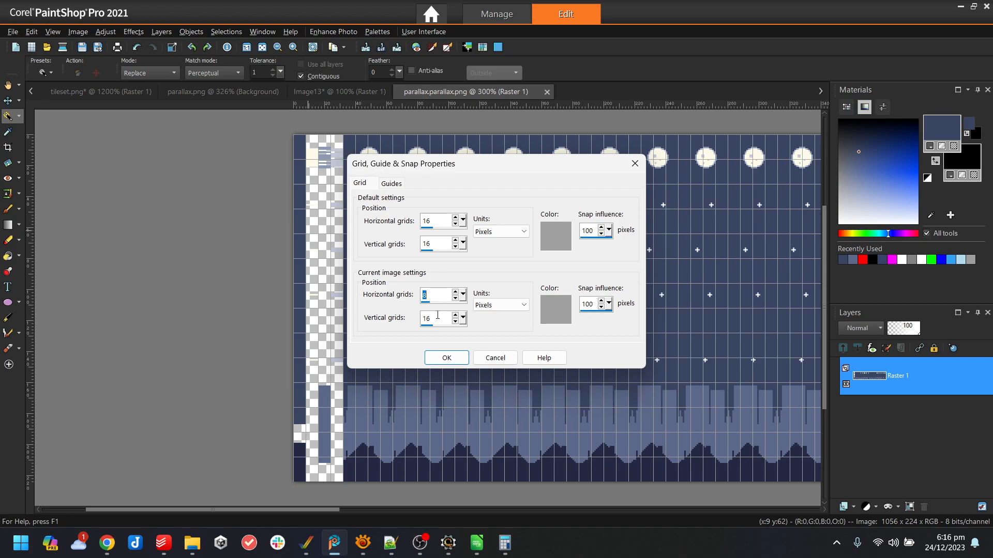
{"action": "type", "text": "32"}
{"action": "left_click", "coordinate": [446, 358]}
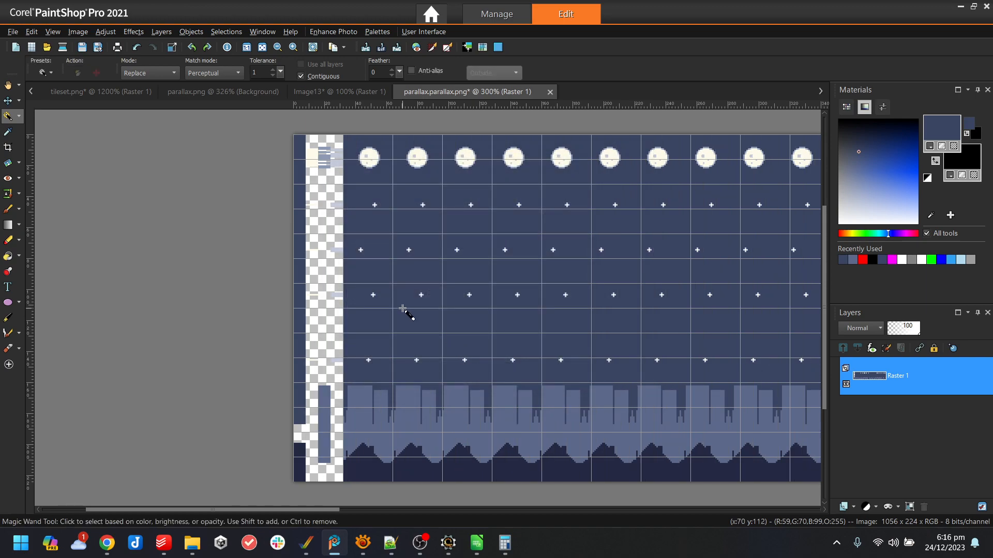
- Try to copy the first star column with the Selection tool and paste it over the neighbouring column
{"action": "left_click", "coordinate": [18, 116]}
{"action": "left_click", "coordinate": [46, 115]}
{"action": "mouse_move", "coordinate": [346, 187]}
{"action": "left_mouse_down"}
{"action": "mouse_move", "coordinate": [421, 310]}
{"action": "mouse_move", "coordinate": [409, 378]}
{"action": "mouse_move", "coordinate": [420, 272]}
{"action": "left_mouse_up"}
{"action": "key", "text": "ctrl+c"}
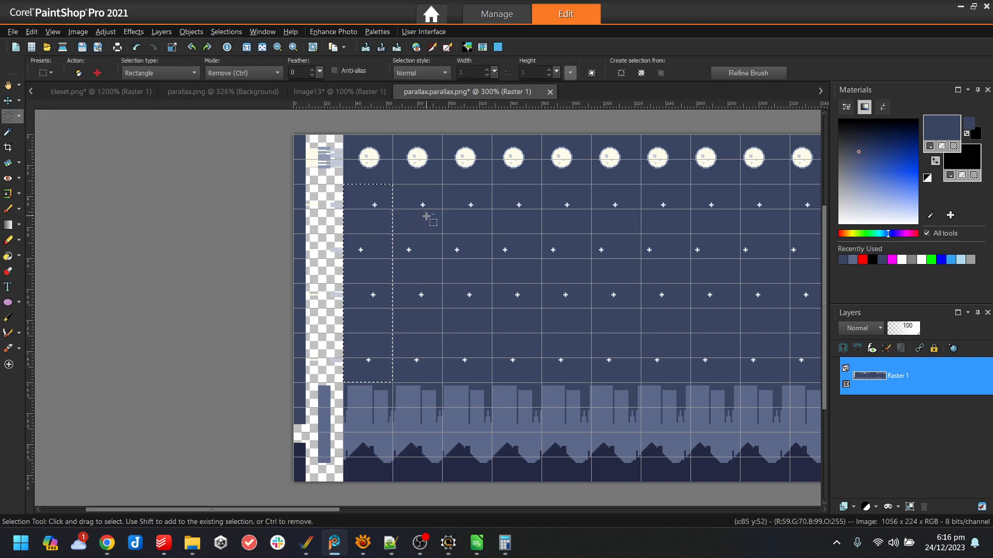
{"action": "key", "text": "ctrl+e"}
{"action": "left_click", "coordinate": [422, 220]}
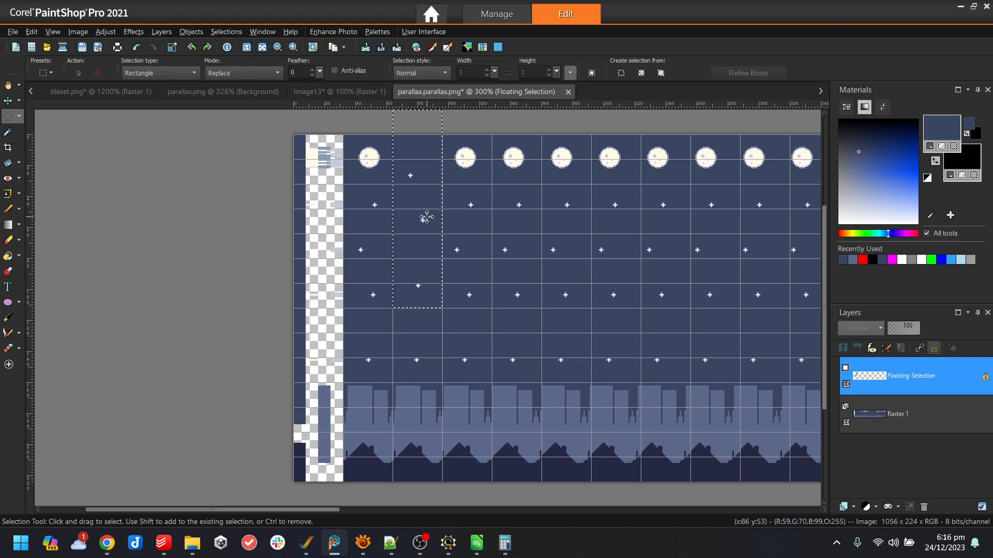
{"action": "key", "text": "ctrl+d"}
- Delete the star area from the second column to the image's right edge and clear the selection
{"action": "scroll", "coordinate": [425, 219], "scroll_direction": "down", "scroll_amount": 2}
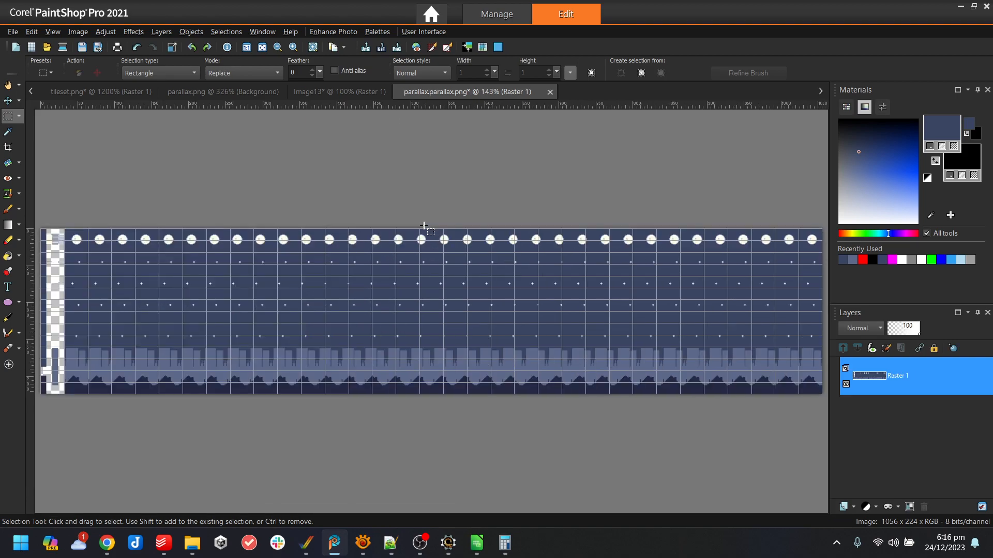
{"action": "left_click_drag", "start_coordinate": [89, 253], "coordinate": [928, 345]}
{"action": "key", "text": "Delete"}
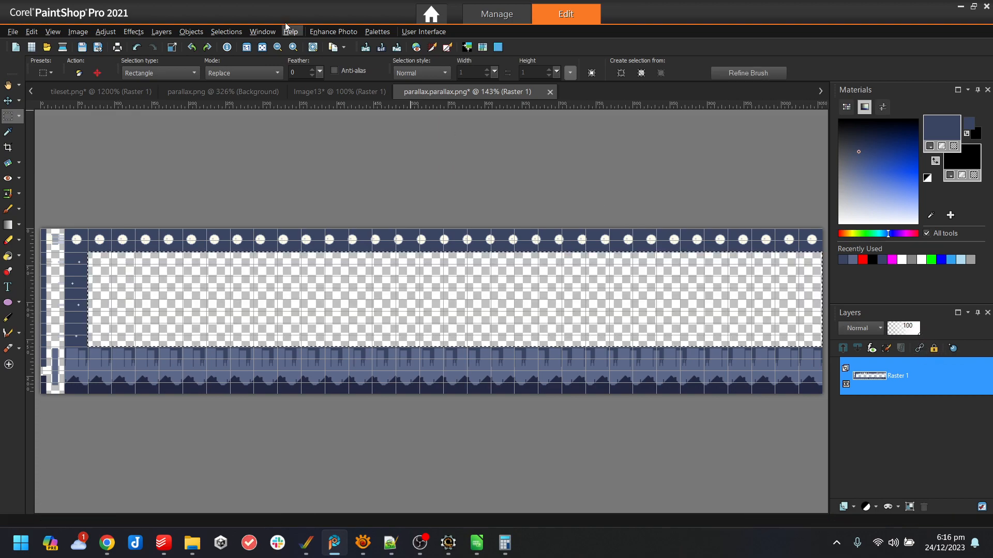
{"action": "left_click", "coordinate": [222, 32]}
{"action": "left_click", "coordinate": [246, 63]}
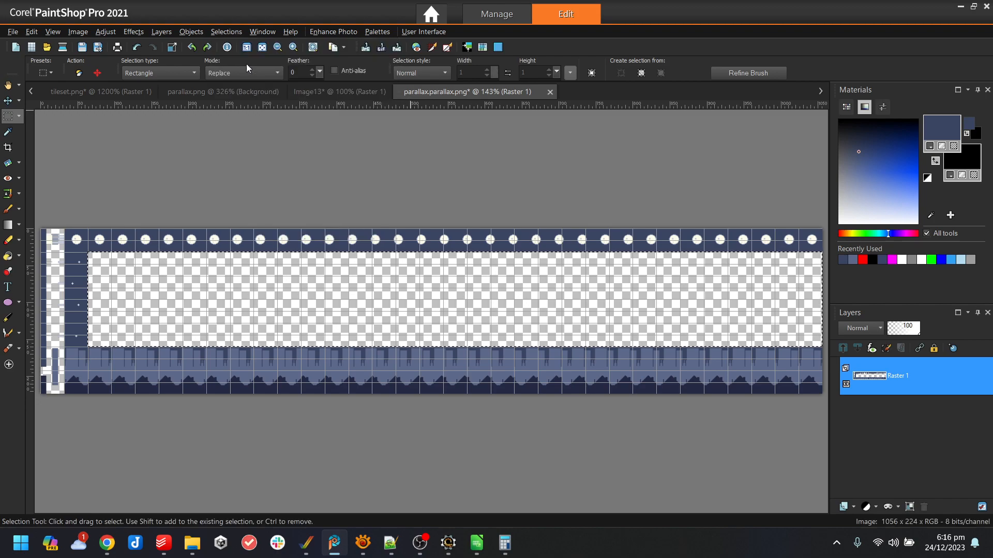
- Check the CSV in LibreOffice Calc, and paste a copy of the remaining star column as a new layer in PaintShop Pro
{"action": "left_click", "coordinate": [479, 548]}
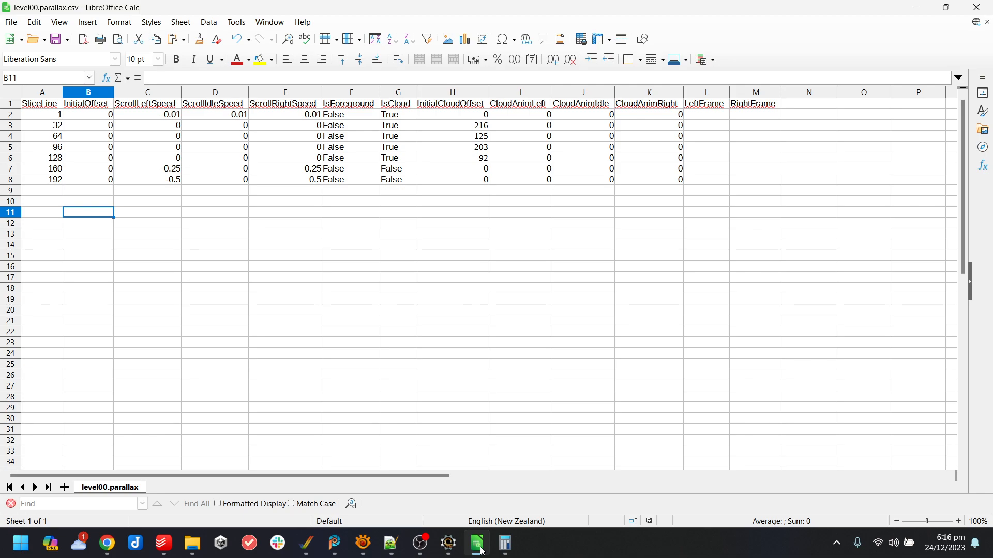
{"action": "left_click", "coordinate": [482, 551]}
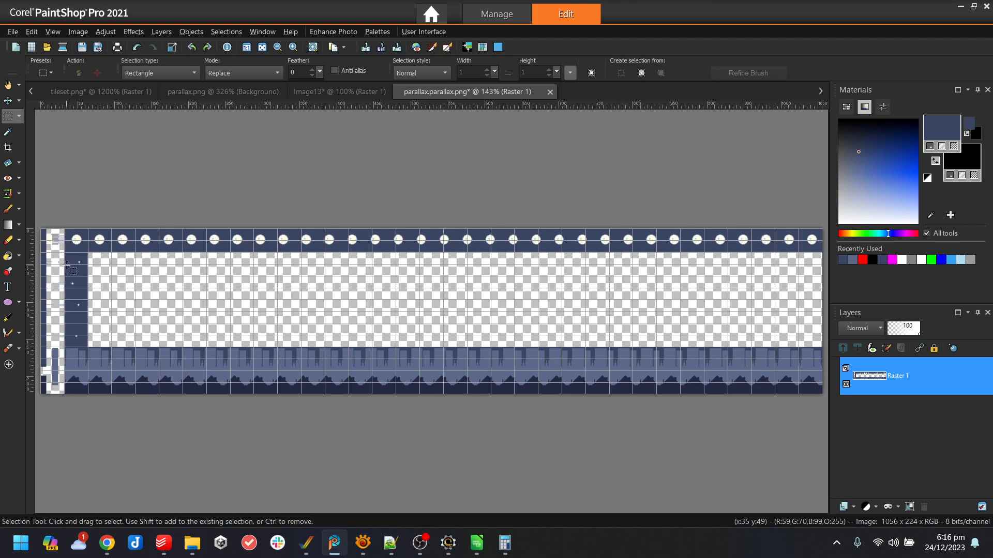
{"action": "left_click_drag", "start_coordinate": [69, 261], "coordinate": [88, 347]}
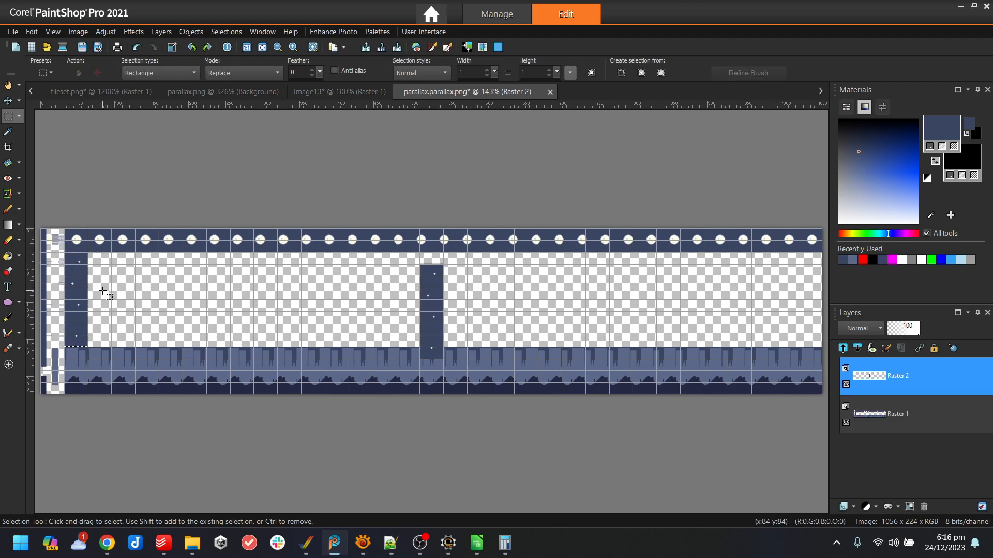
{"action": "key", "text": "ctrl+z"}
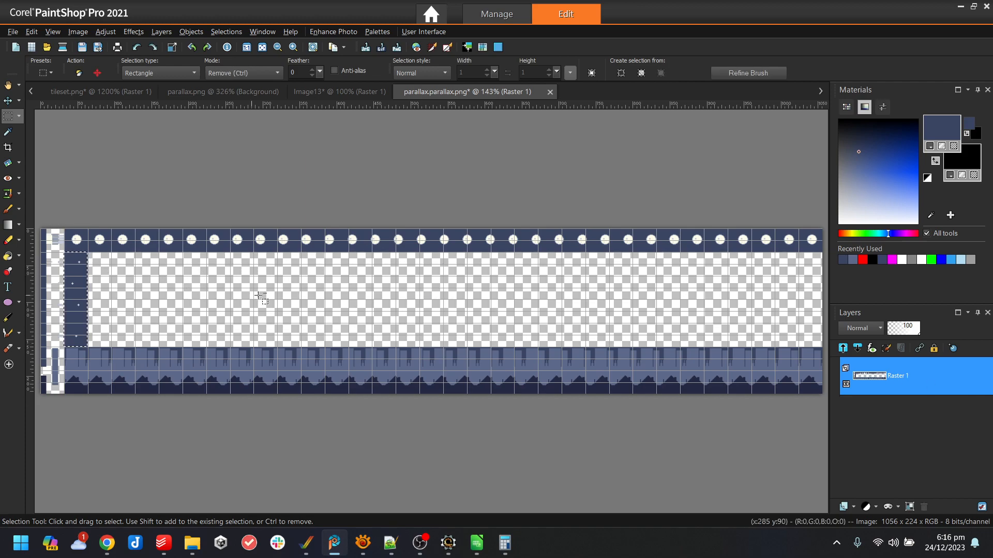
{"action": "key", "text": "ctrl+y"}
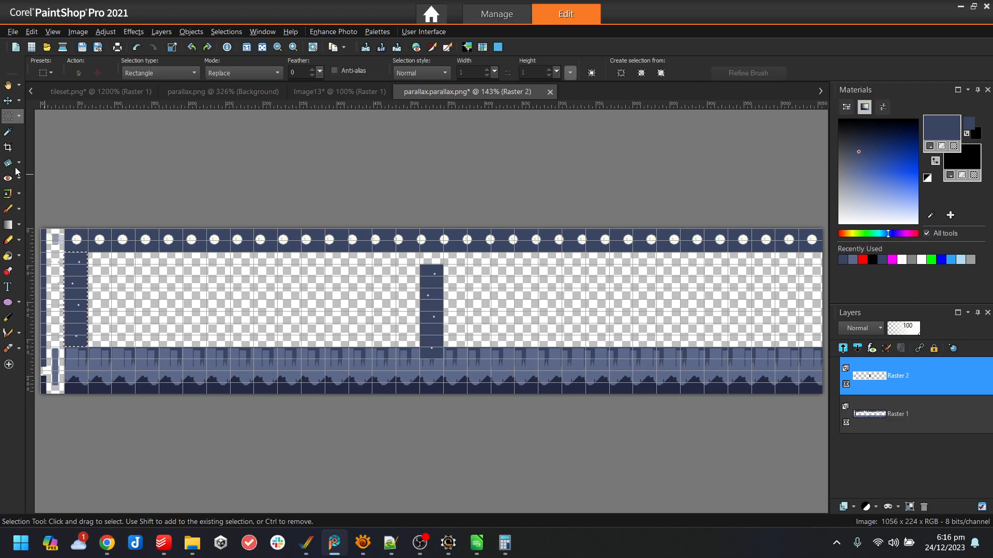
- Try to pick up the pasted star column with the Pick tool, clear the selection and undo the paste
{"action": "left_click", "coordinate": [19, 100]}
{"action": "left_click", "coordinate": [50, 101]}
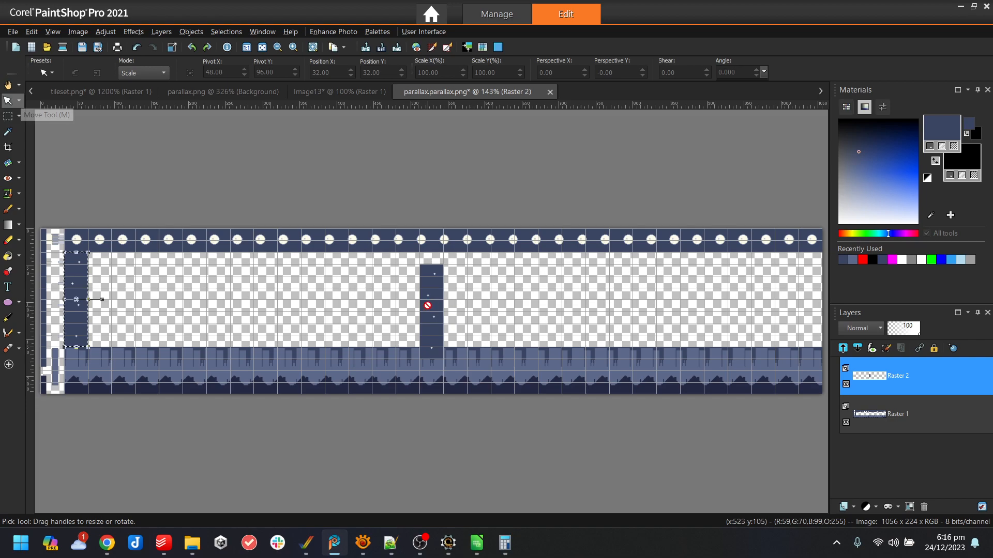
{"action": "left_click", "coordinate": [226, 32]}
{"action": "left_click", "coordinate": [245, 62]}
{"action": "left_click", "coordinate": [19, 100]}
{"action": "left_click", "coordinate": [48, 101]}
{"action": "key", "text": "ctrl+z"}
{"action": "key", "text": "ctrl+z"}
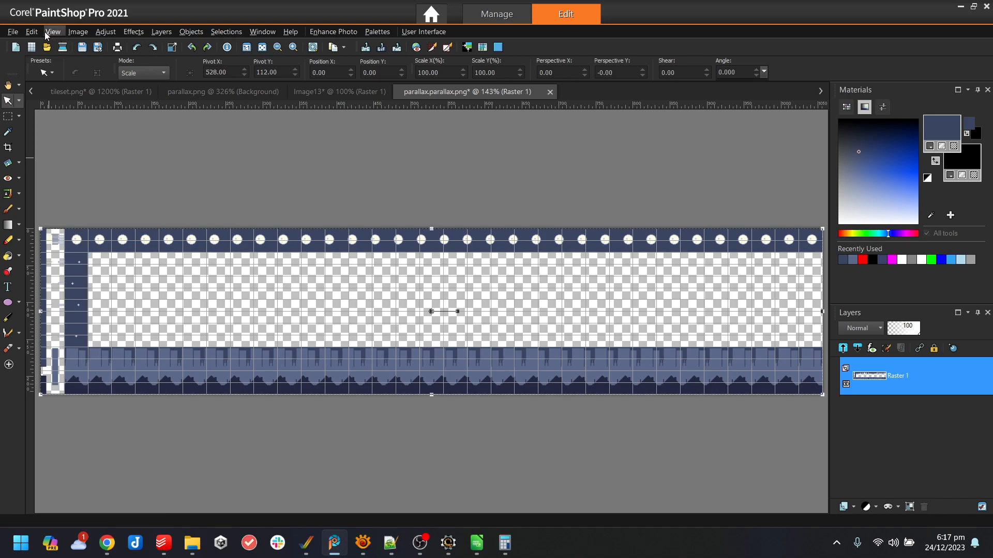
- Copy the selected 32 × 128 px star column and place it as a new selection beside the original column
{"action": "left_click", "coordinate": [8, 115]}
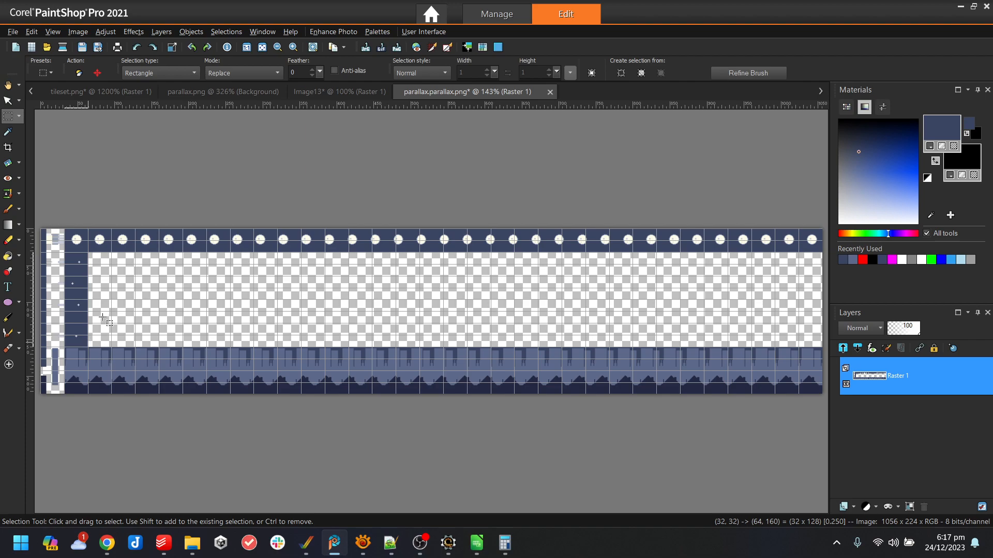
{"action": "left_click", "coordinate": [53, 32]}
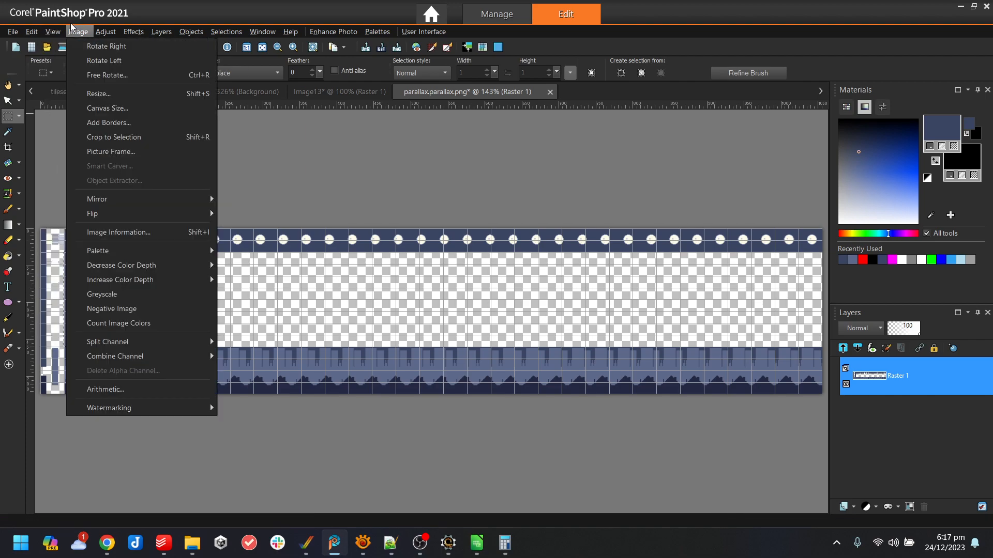
{"action": "mouse_move", "coordinate": [32, 32]}
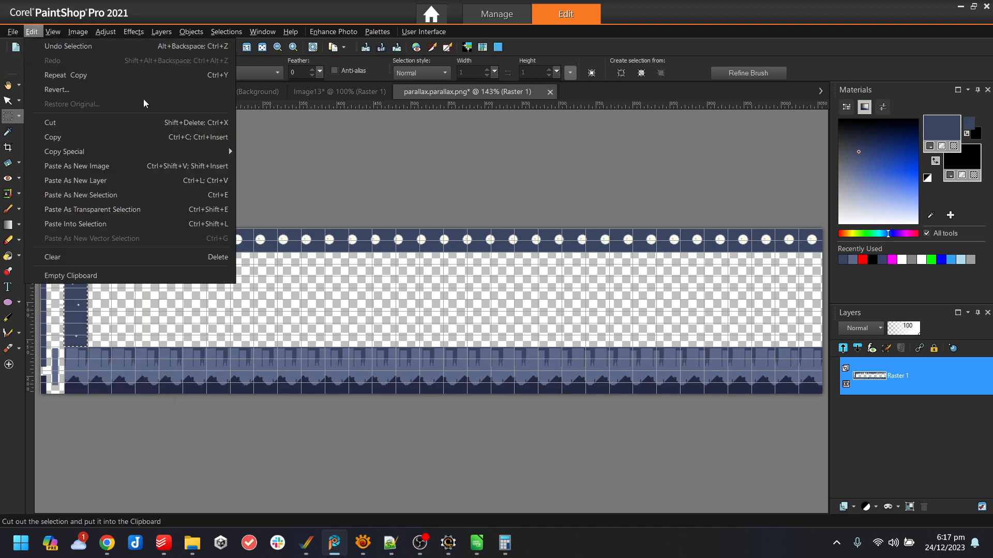
{"action": "left_click", "coordinate": [258, 357]}
{"action": "key", "text": "ctrl+e"}
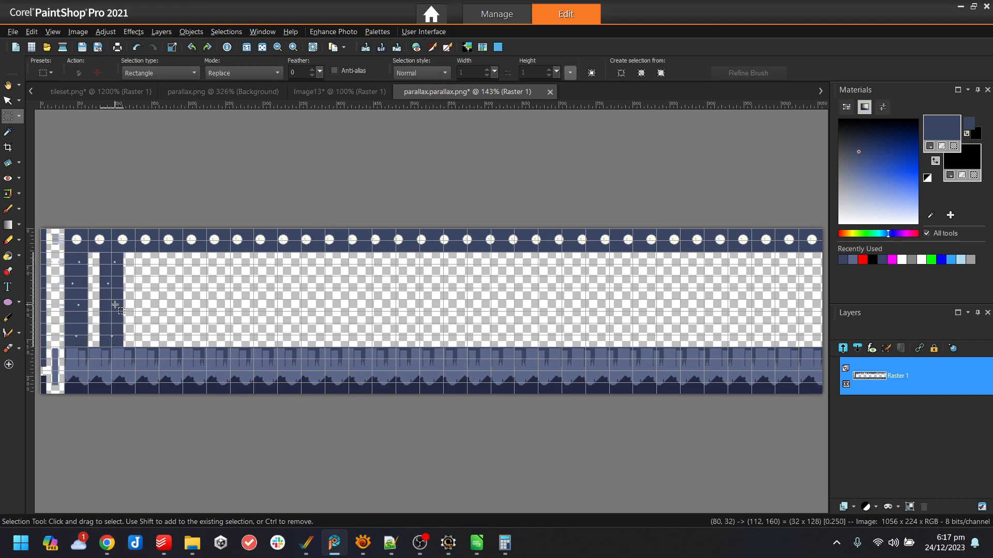
{"action": "left_click", "coordinate": [104, 301]}
- Copy the first two star columns as a 64 × 128 px block and place it directly after them
{"action": "left_click_drag", "start_coordinate": [64, 253], "coordinate": [109, 348]}
{"action": "key", "text": "ctrl+c"}
{"action": "key", "text": "ctrl+e"}
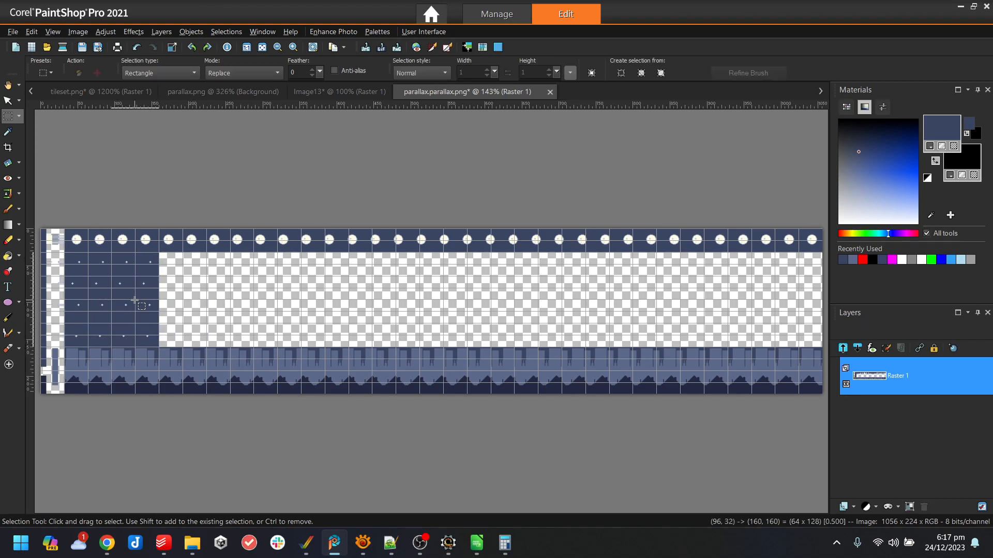
{"action": "left_click", "coordinate": [135, 301]}
- Copy the four star columns as a 128 × 128 px block and place it directly after them
{"action": "left_click_drag", "start_coordinate": [68, 259], "coordinate": [157, 345]}
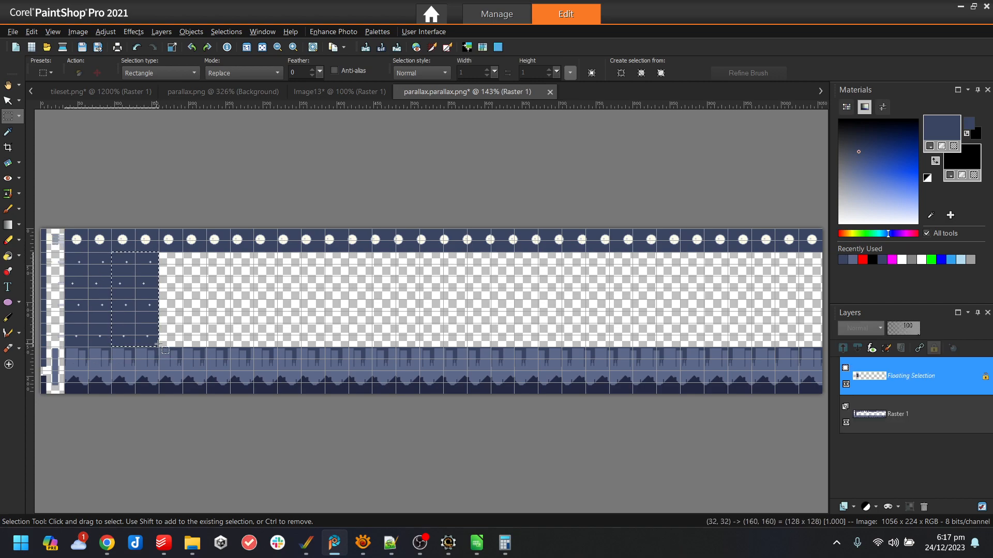
{"action": "key", "text": "ctrl+c"}
{"action": "key", "text": "ctrl+e"}
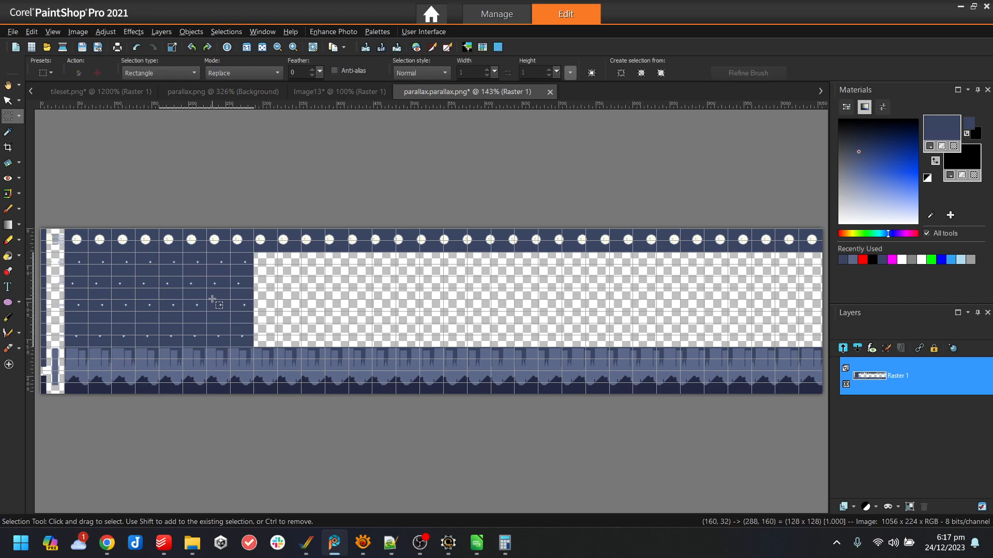
{"action": "left_click", "coordinate": [194, 293]}
- Copy the eight star columns and place the block directly after them in the empty star area
{"action": "left_click_drag", "start_coordinate": [69, 255], "coordinate": [253, 347]}
{"action": "key", "text": "ctrl+c"}
{"action": "key", "text": "ctrl+e"}
{"action": "left_click", "coordinate": [357, 295]}
- Copy the 16 star columns as a 512 × 128 px block, fill the remaining empty area with it, and clear the selection
{"action": "left_click_drag", "start_coordinate": [389, 328], "coordinate": [442, 347]}
{"action": "key", "text": "ctrl+c"}
{"action": "key", "text": "ctrl+e"}
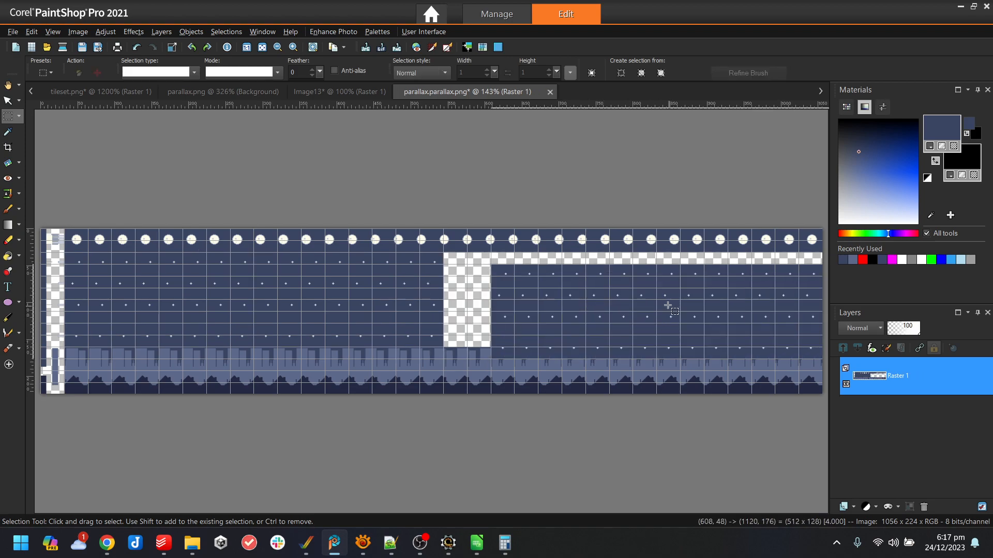
{"action": "left_click", "coordinate": [671, 307]}
{"action": "scroll", "coordinate": [446, 279], "scroll_direction": "down", "scroll_amount": 1}
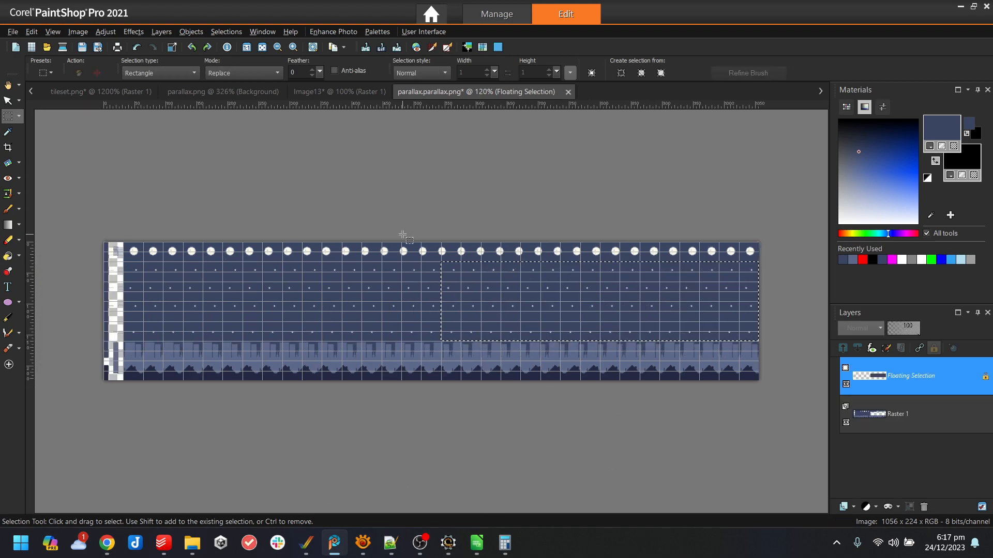
{"action": "left_click", "coordinate": [226, 32]}
{"action": "left_click", "coordinate": [231, 59]}
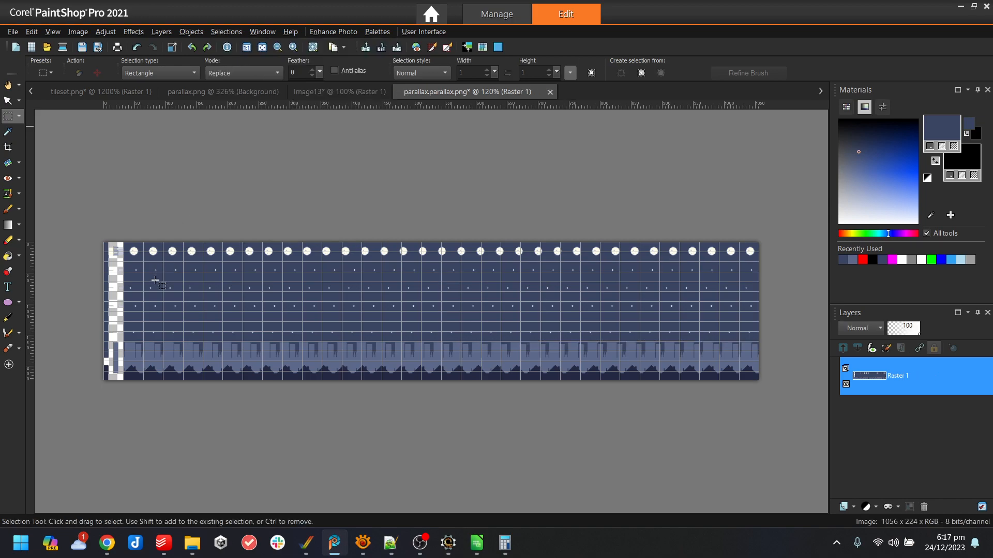
- Examine how the moons and stars line up with the grid by marking test selections across the image's width and its second half
{"action": "scroll", "coordinate": [476, 279], "scroll_direction": "up", "scroll_amount": 1}
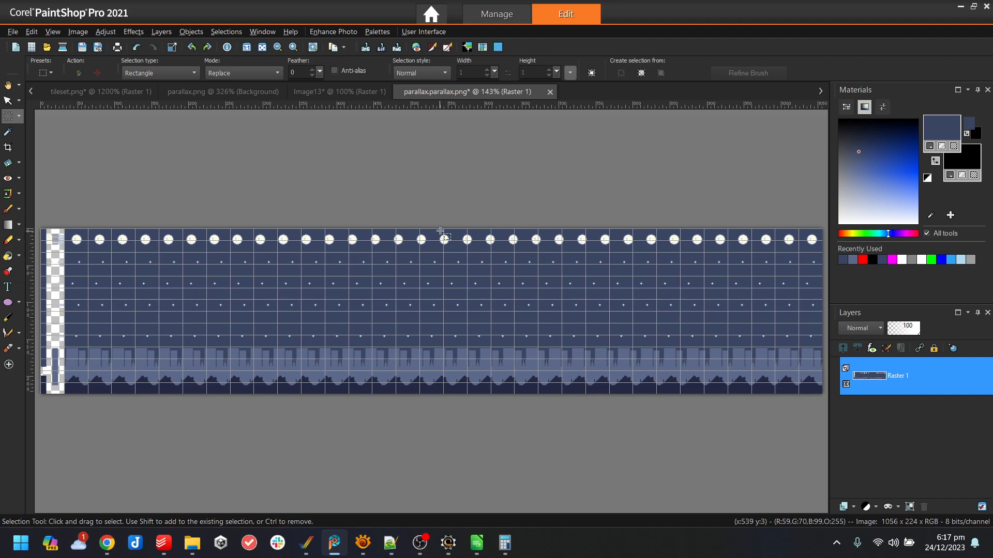
{"action": "left_click_drag", "start_coordinate": [443, 228], "coordinate": [657, 382]}
{"action": "scroll", "coordinate": [175, 251], "scroll_direction": "down", "scroll_amount": 1}
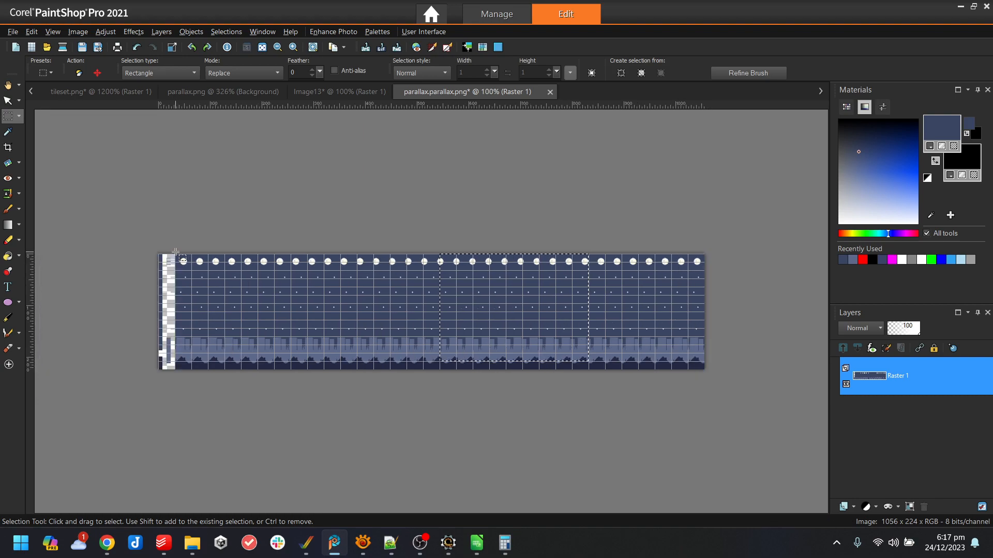
{"action": "left_click_drag", "start_coordinate": [176, 252], "coordinate": [706, 370]}
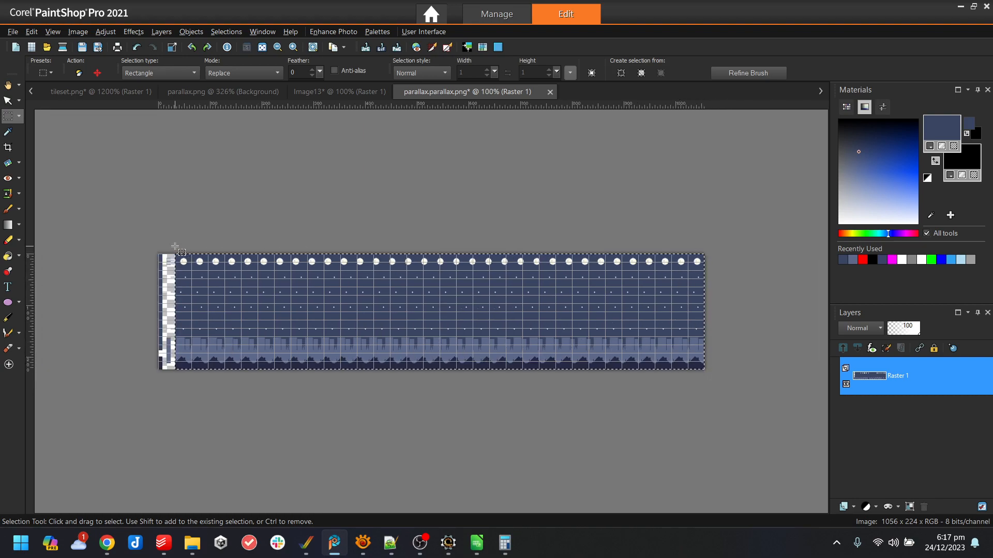
{"action": "left_click_drag", "start_coordinate": [755, 229], "coordinate": [482, 396]}
{"action": "key", "text": "ctrl+w"}
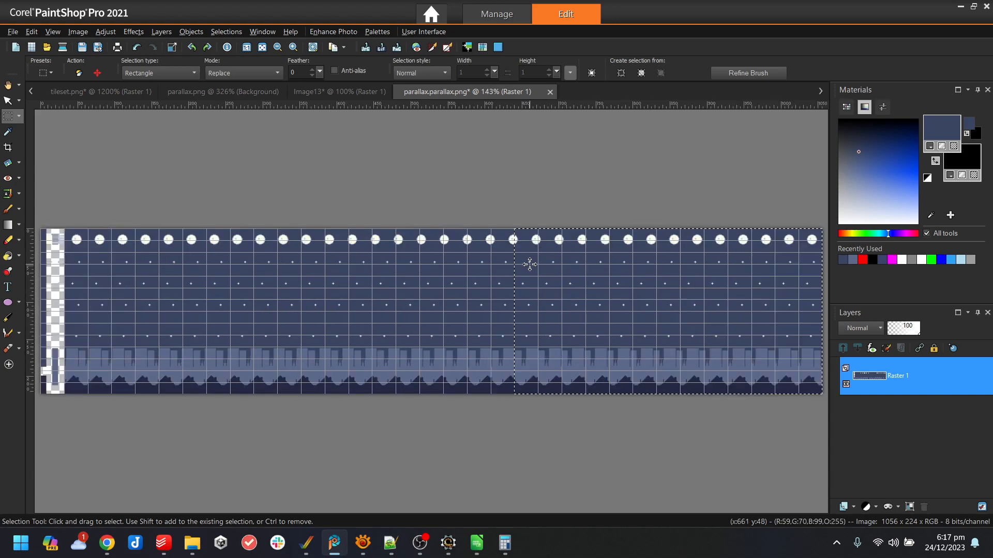
{"action": "key", "text": "ctrl+alt+n"}
{"action": "left_click_drag", "start_coordinate": [754, 395], "coordinate": [699, 369]}
{"action": "left_click_drag", "start_coordinate": [704, 254], "coordinate": [443, 368]}
{"action": "scroll", "coordinate": [459, 260], "scroll_direction": "up", "scroll_amount": 1}
{"action": "scroll", "coordinate": [482, 240], "scroll_direction": "up", "scroll_amount": 1}
{"action": "scroll", "coordinate": [398, 260], "scroll_direction": "up", "scroll_amount": 1}
{"action": "scroll", "coordinate": [381, 288], "scroll_direction": "up", "scroll_amount": 1}
{"action": "scroll", "coordinate": [383, 290], "scroll_direction": "up", "scroll_amount": 1}
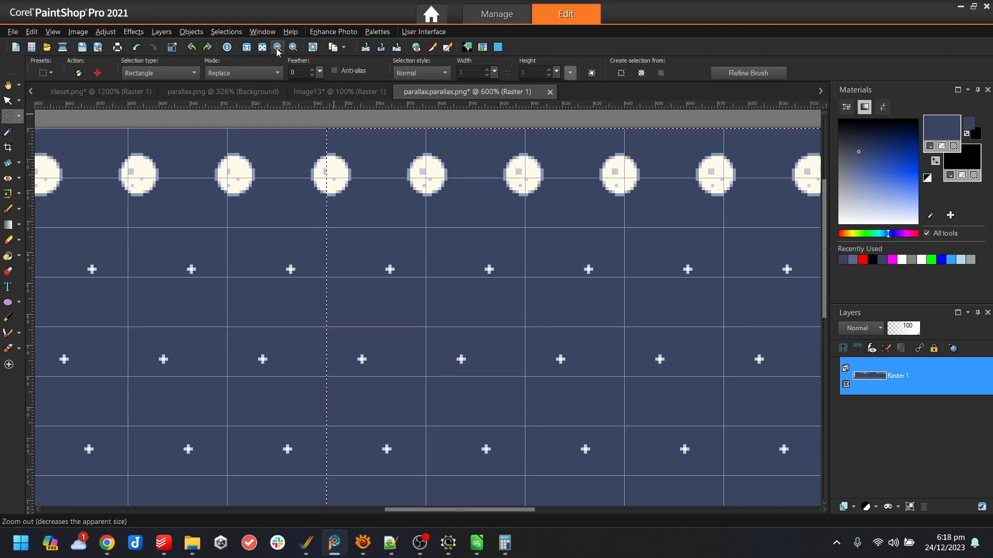
- Activate the Dropper tool and clear the test selection over the moons and stars
{"action": "left_click", "coordinate": [13, 134]}
{"action": "left_click", "coordinate": [226, 31]}
{"action": "left_click", "coordinate": [249, 59]}
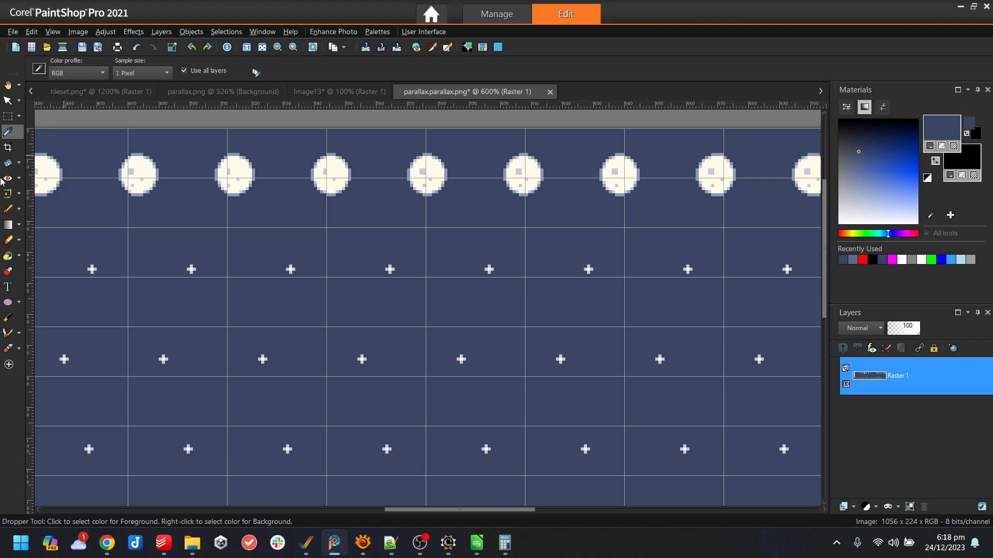
- Activate the Paint Brush and clear any active selection in parallax.parallax.png
{"action": "left_click", "coordinate": [9, 209]}
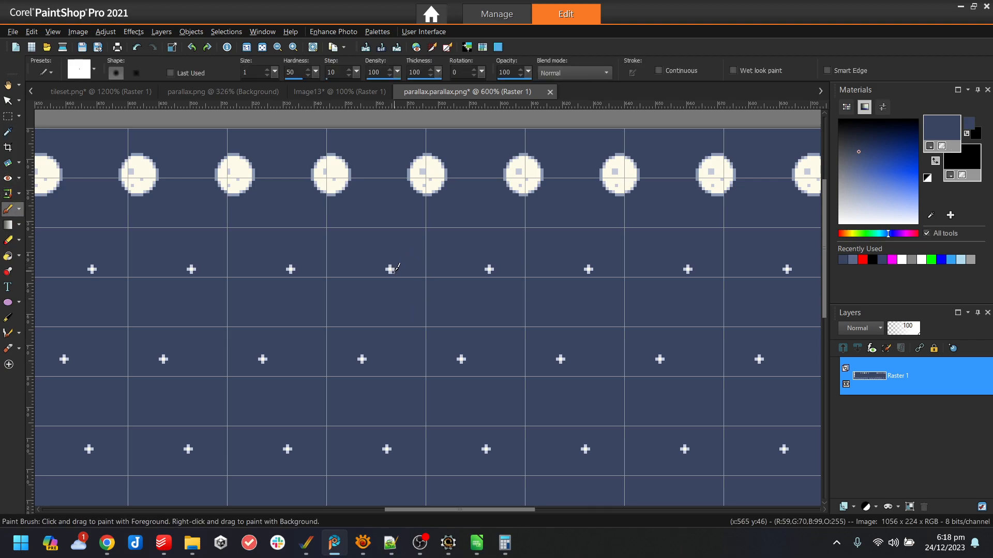
{"action": "scroll", "coordinate": [439, 286], "scroll_direction": "up", "scroll_amount": 3}
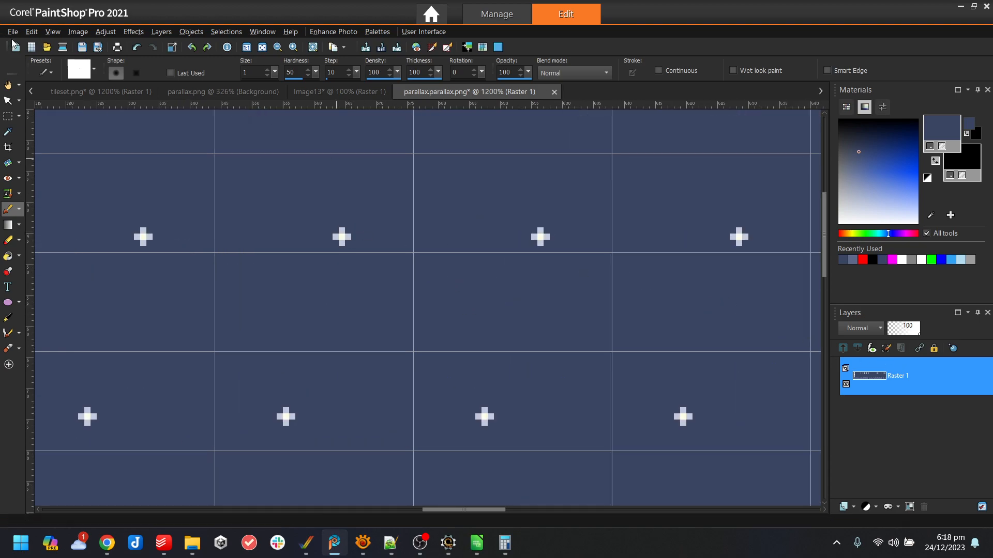
{"action": "left_click", "coordinate": [33, 33]}
{"action": "mouse_move", "coordinate": [217, 31]}
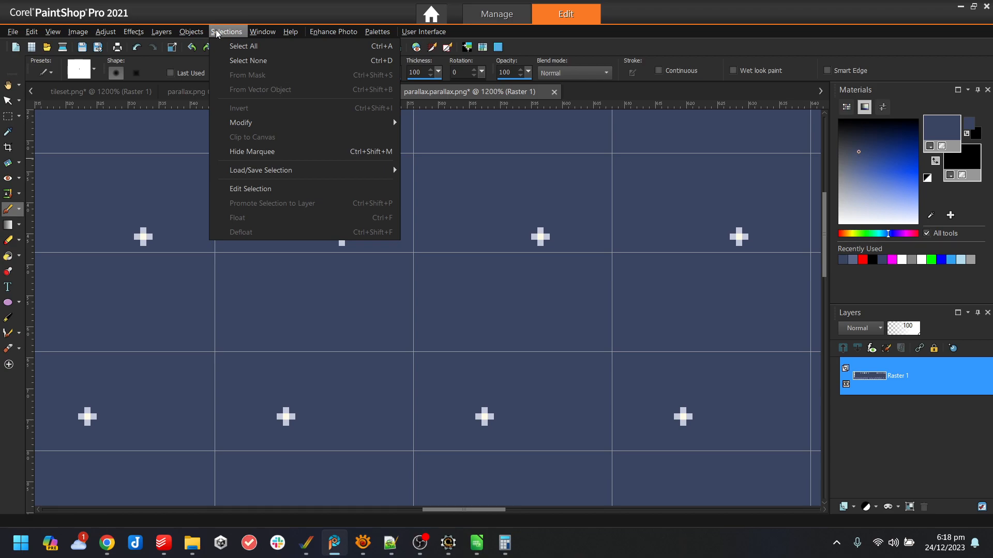
{"action": "left_click", "coordinate": [263, 60]}
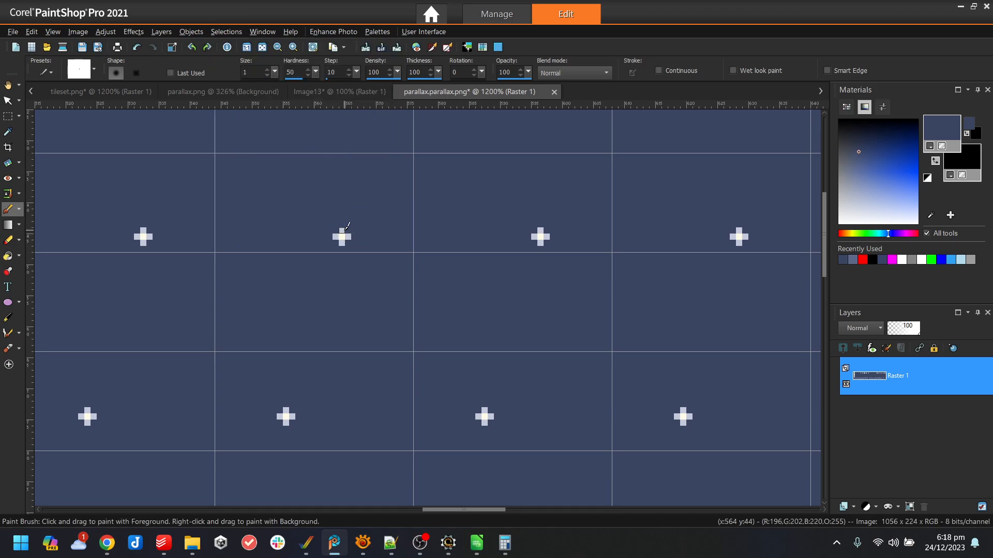
- Set the Paint Brush to a hardness of 100 and a step of 200
{"action": "left_click", "coordinate": [8, 132]}
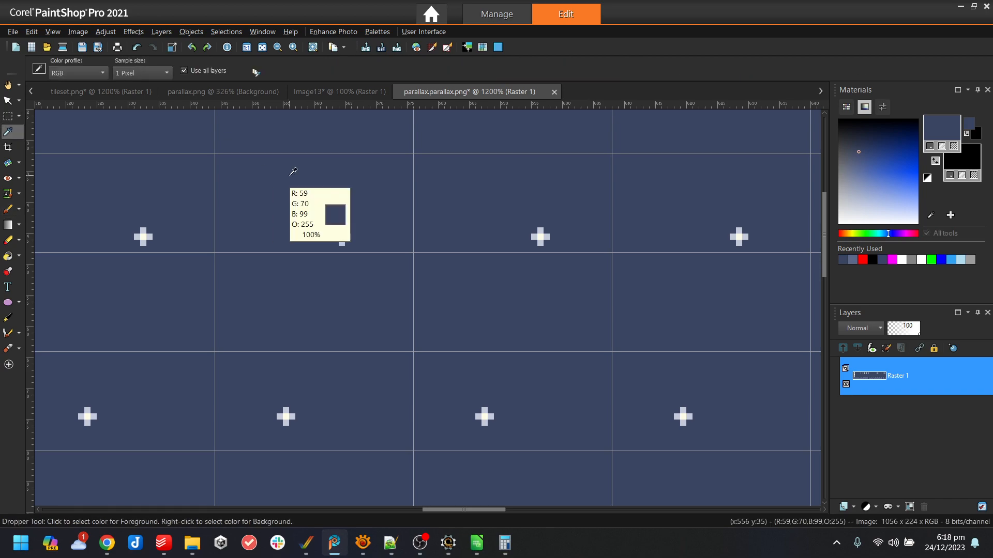
{"action": "left_click", "coordinate": [7, 209]}
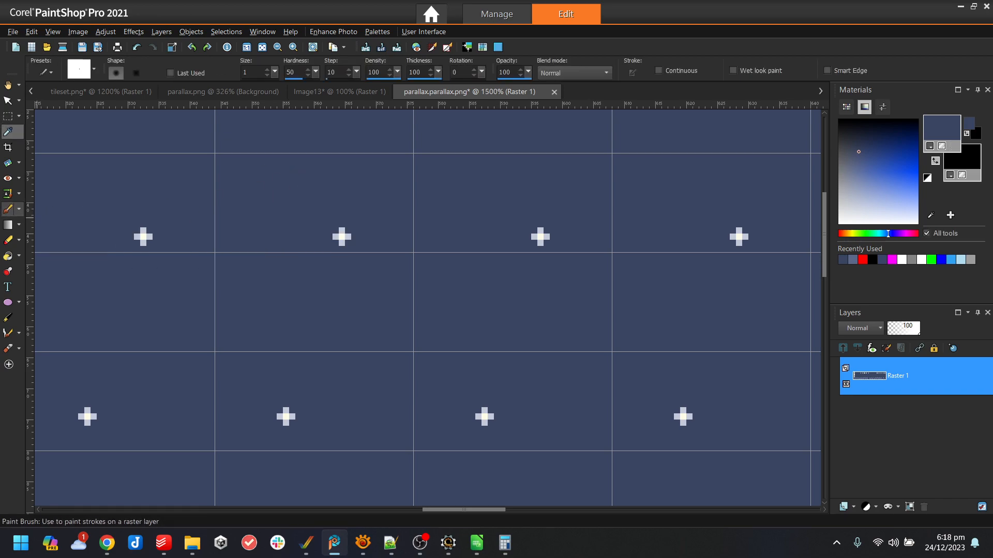
{"action": "scroll", "coordinate": [281, 145], "scroll_direction": "up", "scroll_amount": 2}
{"action": "left_click_drag", "start_coordinate": [307, 79], "coordinate": [364, 85]}
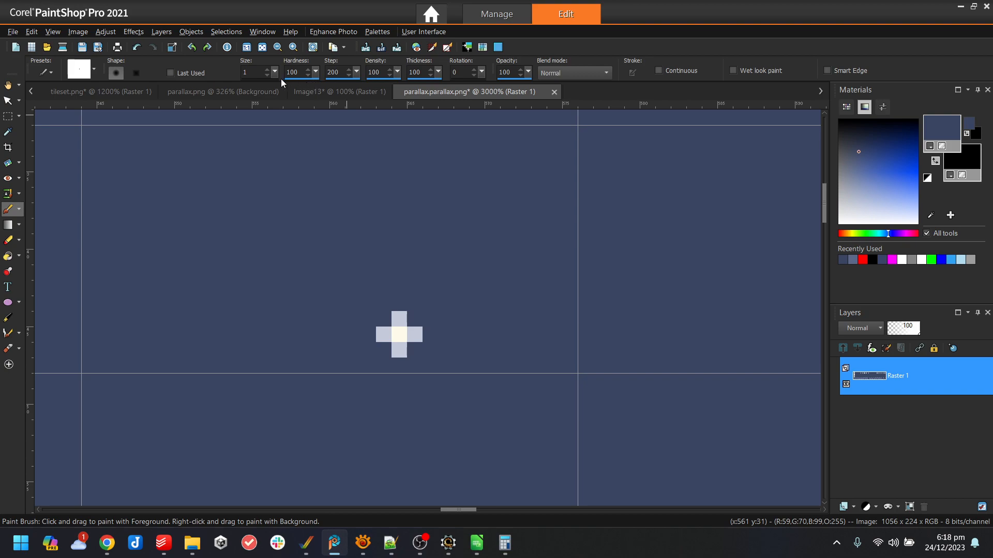
{"action": "left_click", "coordinate": [18, 209]}
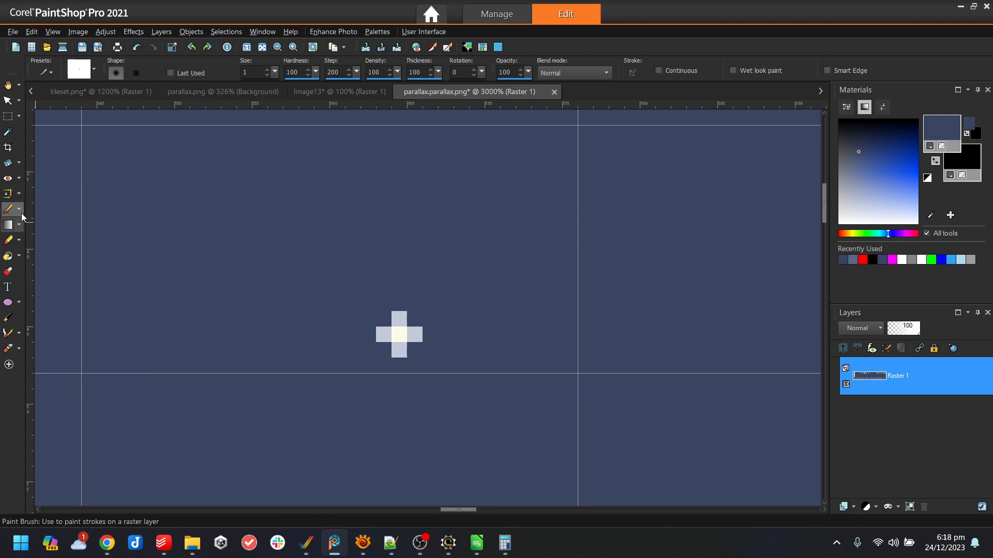
{"action": "mouse_move", "coordinate": [21, 199]}
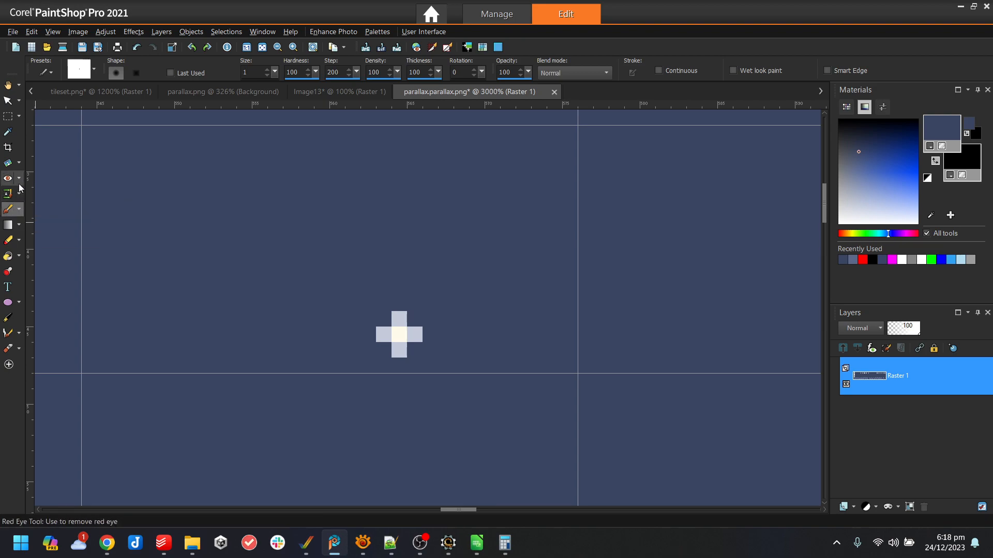
{"action": "mouse_move", "coordinate": [19, 336]}
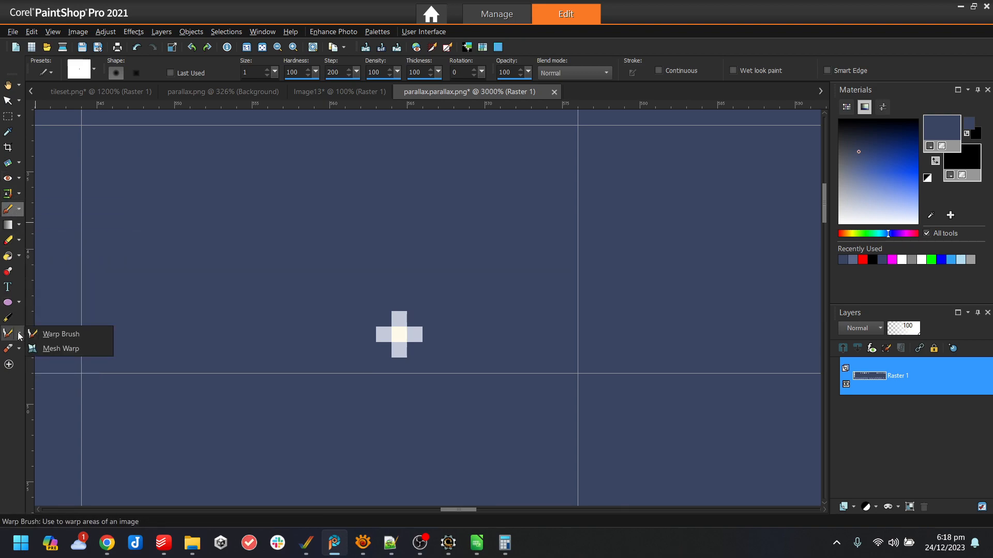
{"action": "mouse_move", "coordinate": [20, 223]}
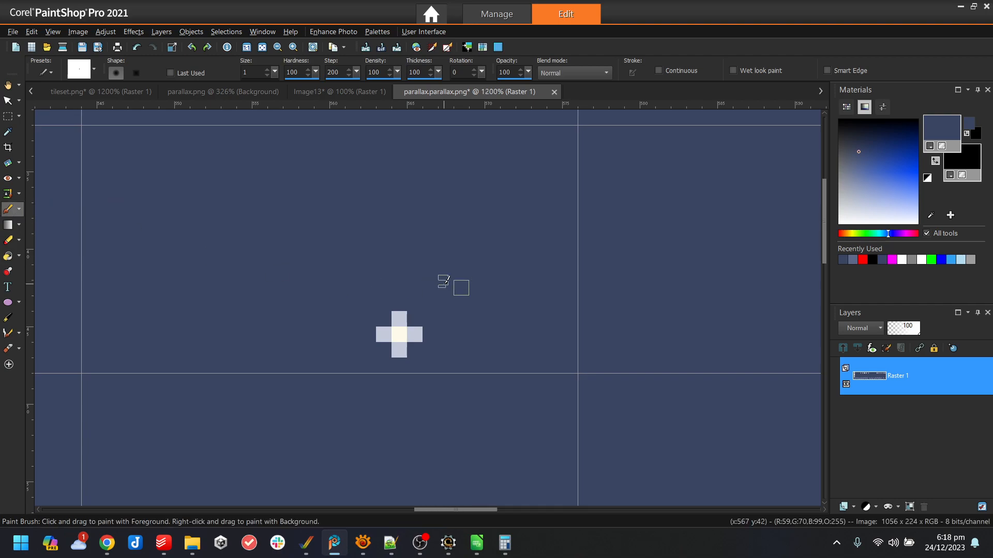
- Turn off Snap To Grid so the brush can paint single pixels freely
{"action": "scroll", "coordinate": [444, 282], "scroll_direction": "down", "scroll_amount": 3}
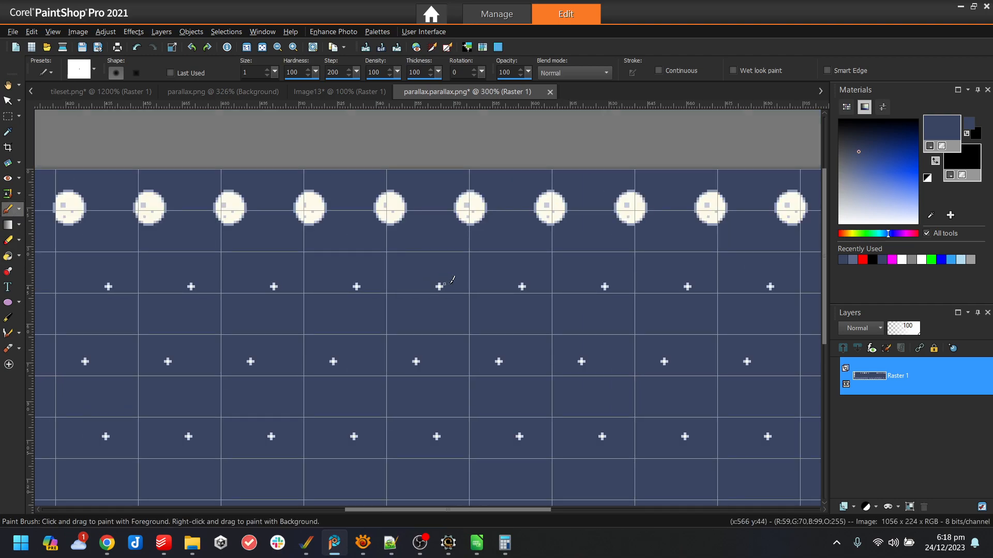
{"action": "scroll", "coordinate": [444, 283], "scroll_direction": "down", "scroll_amount": 1}
{"action": "scroll", "coordinate": [443, 284], "scroll_direction": "down", "scroll_amount": 1}
{"action": "left_click", "coordinate": [53, 31]}
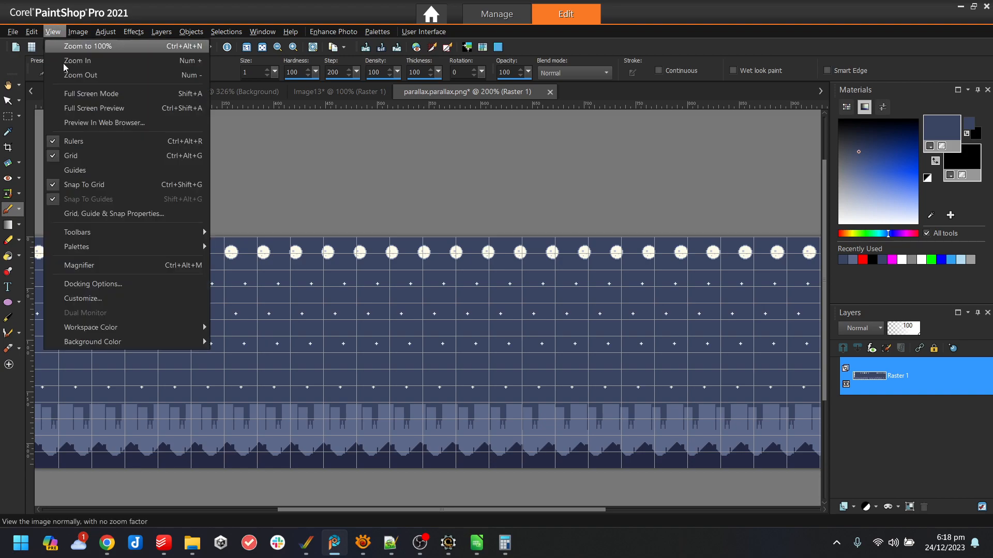
{"action": "left_click", "coordinate": [99, 185]}
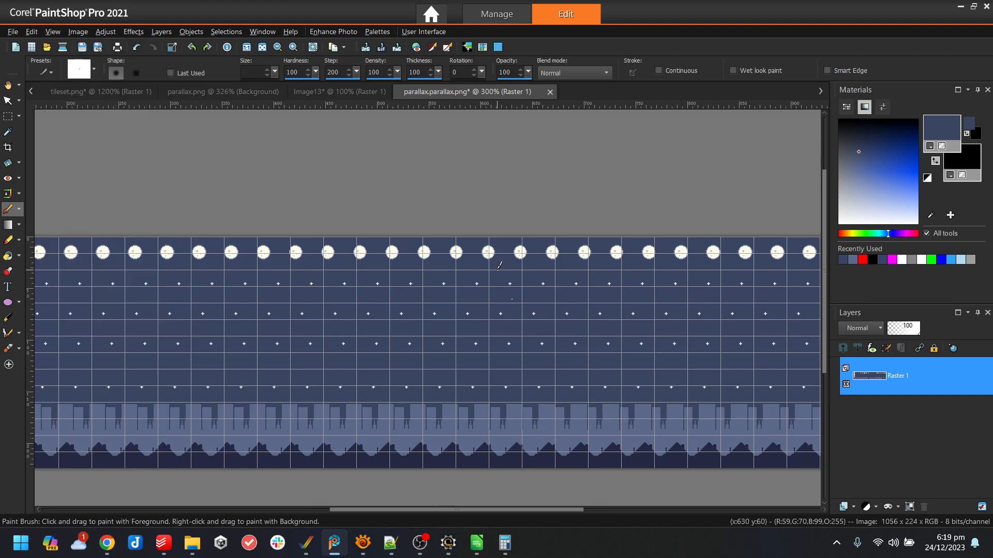
- Paint over the arms of a star in the first star row with the background blue, leaving only its centre pixel
{"action": "scroll", "coordinate": [500, 267], "scroll_direction": "up", "scroll_amount": 1}
{"action": "scroll", "coordinate": [338, 262], "scroll_direction": "up", "scroll_amount": 1}
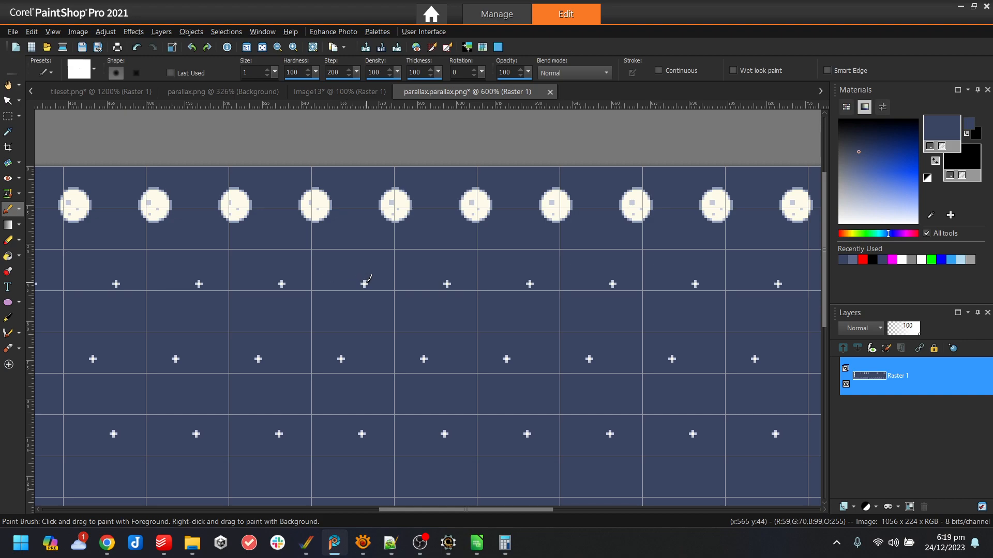
{"action": "scroll", "coordinate": [368, 280], "scroll_direction": "up", "scroll_amount": 1}
{"action": "left_click", "coordinate": [365, 273]}
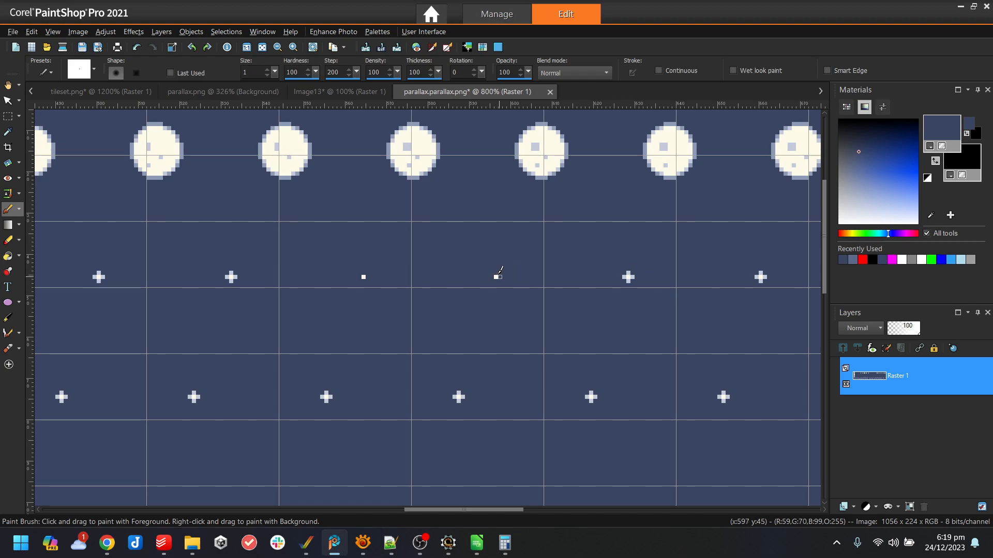
- Turn Snap To Grid on and select the 32 × 32 pixel block around the single-pixel star
{"action": "key", "text": "s"}
{"action": "left_click_drag", "start_coordinate": [276, 222], "coordinate": [437, 354]}
{"action": "left_click", "coordinate": [53, 31]}
{"action": "left_click", "coordinate": [115, 184]}
- Paste copies of the single-pixel star block over the next two star blocks in the same row
{"action": "key", "text": "ctrl+e"}
{"action": "left_click", "coordinate": [496, 274]}
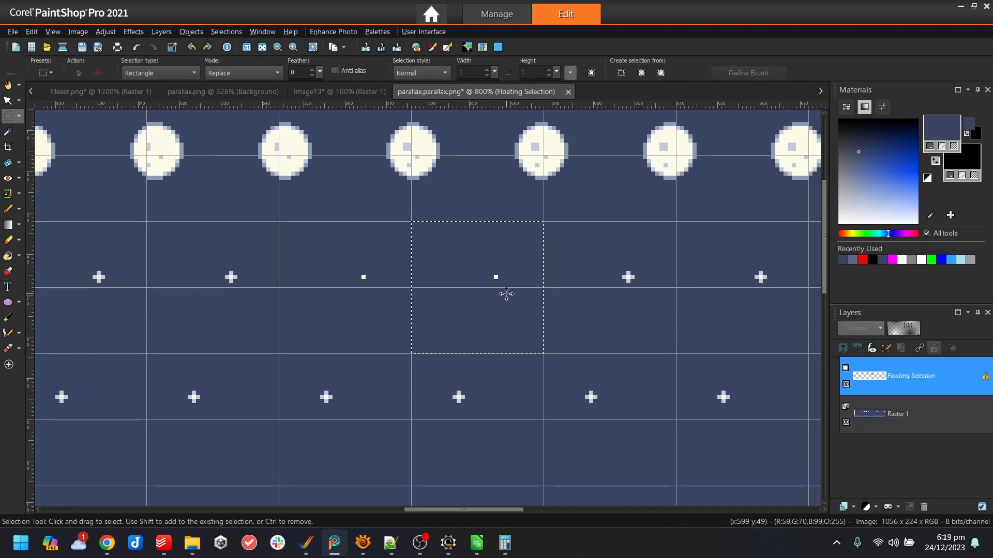
{"action": "key", "text": "ctrl+e"}
{"action": "left_click", "coordinate": [625, 275]}
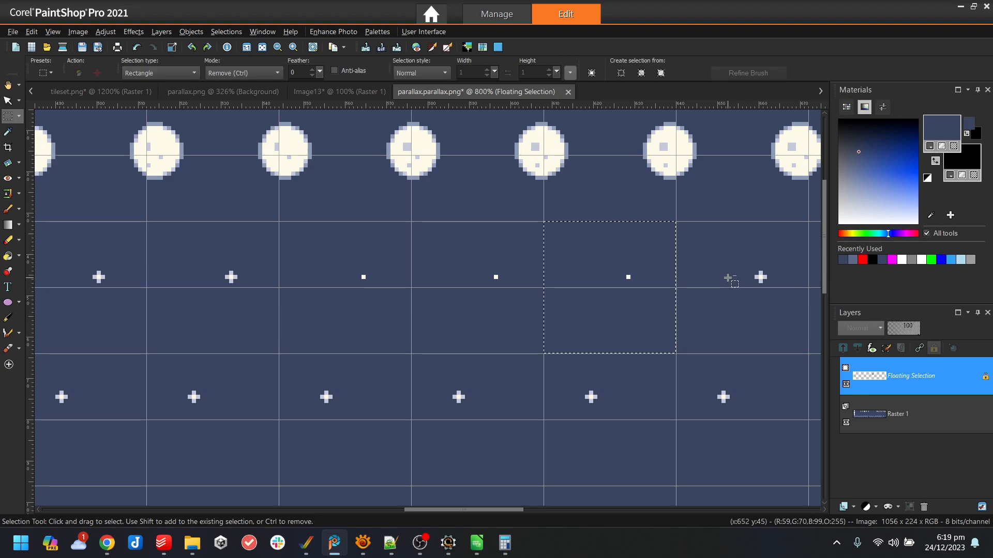
- Select the 96 × 32 pixel strip of three single-pixel stars and paste it twice further along the row
{"action": "left_click_drag", "start_coordinate": [282, 233], "coordinate": [667, 357]}
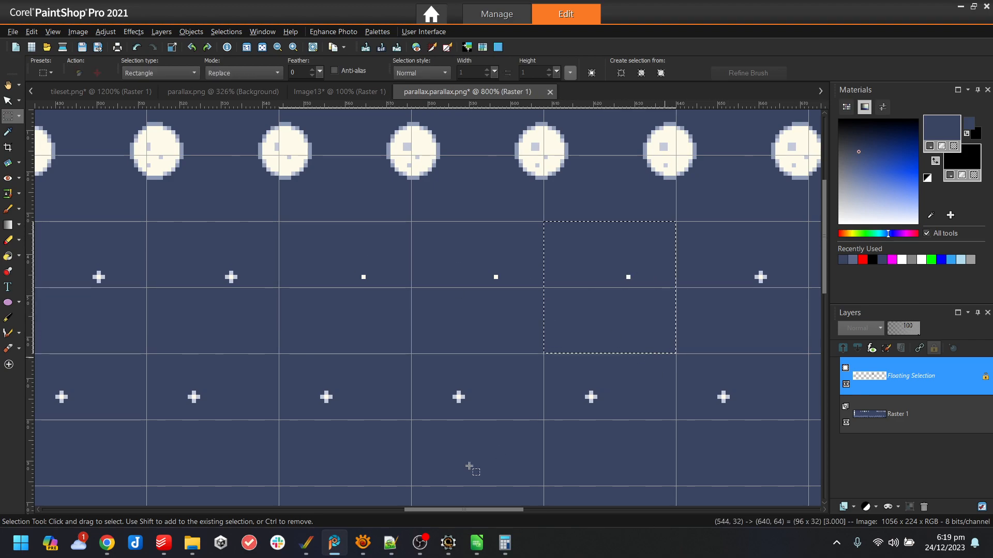
{"action": "left_click_drag", "start_coordinate": [497, 510], "coordinate": [551, 509]}
{"action": "scroll", "coordinate": [606, 414], "scroll_direction": "down", "scroll_amount": 3}
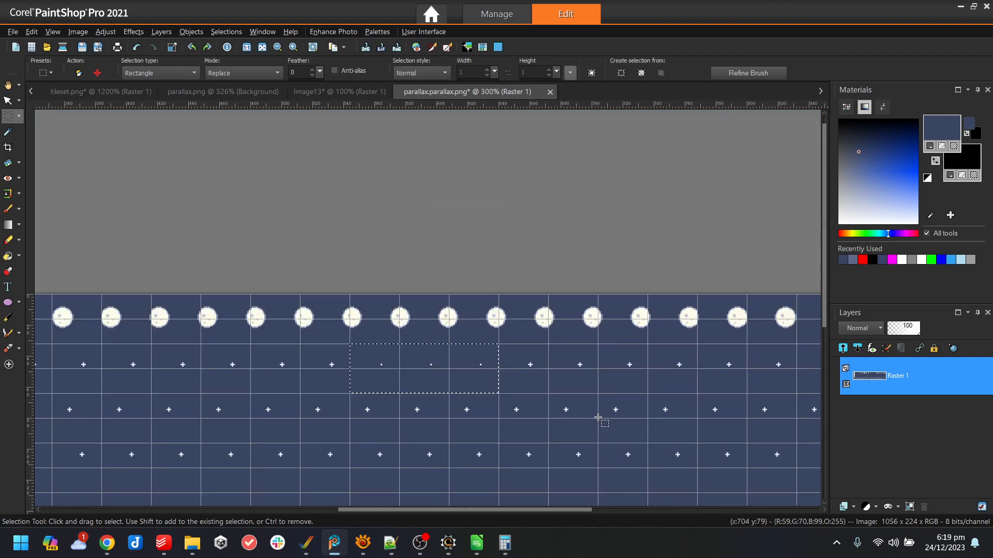
{"action": "key", "text": "ctrl+e"}
{"action": "left_click", "coordinate": [582, 374]}
{"action": "key", "text": "ctrl+e"}
{"action": "left_click", "coordinate": [744, 378]}
{"action": "left_click_drag", "start_coordinate": [742, 379], "coordinate": [727, 376]}
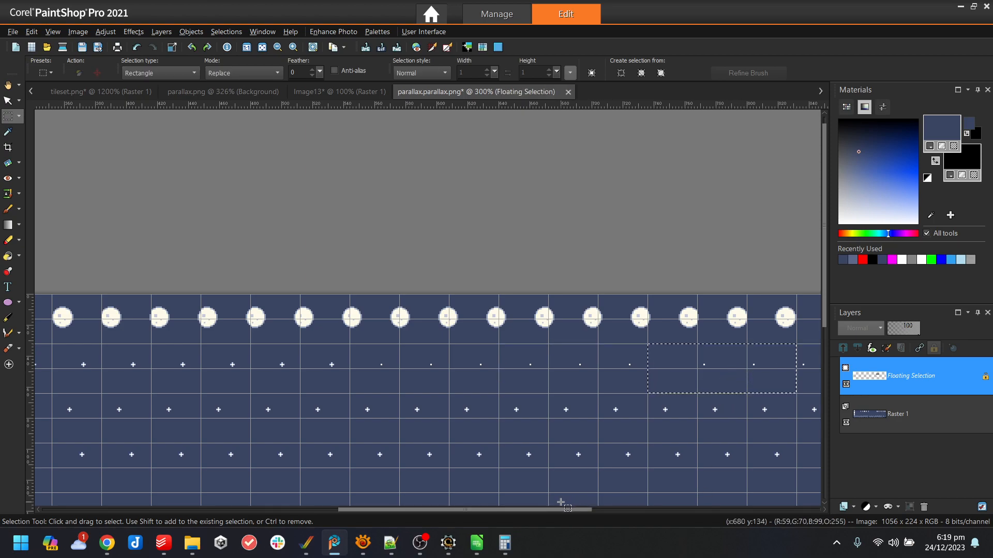
- Copy the 288 × 32 pixel strip of nine single-pixel stars and paste it over the remaining stars of the row
{"action": "left_click_drag", "start_coordinate": [573, 511], "coordinate": [653, 507]}
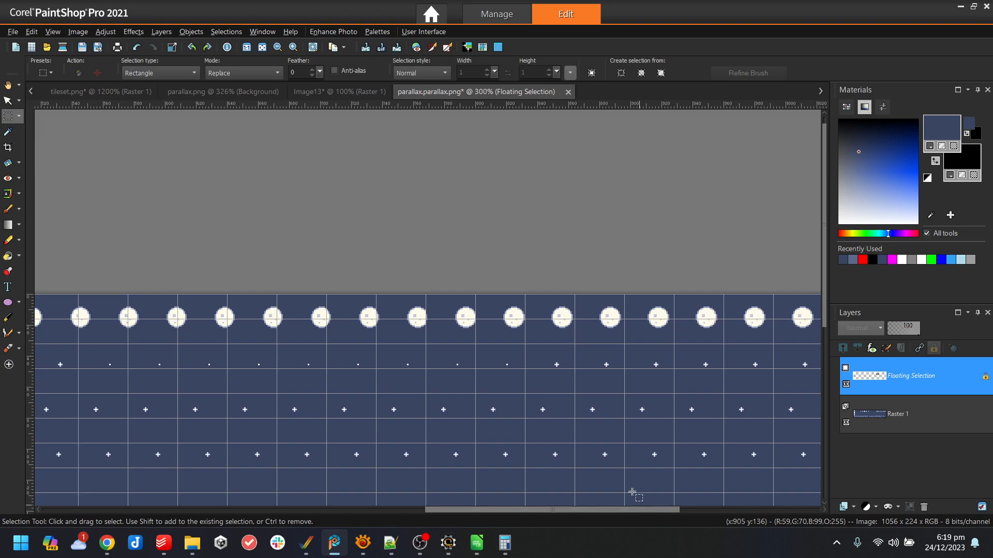
{"action": "scroll", "coordinate": [489, 439], "scroll_direction": "down", "scroll_amount": 1}
{"action": "left_click_drag", "start_coordinate": [176, 350], "coordinate": [540, 386]}
{"action": "key", "text": "ctrl+c"}
{"action": "key", "text": "ctrl+e"}
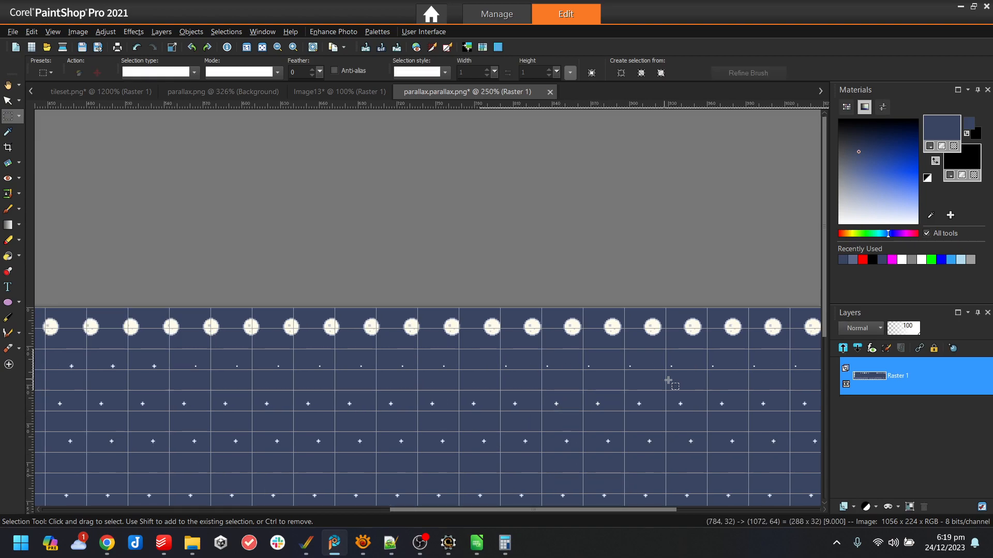
{"action": "left_click", "coordinate": [707, 377]}
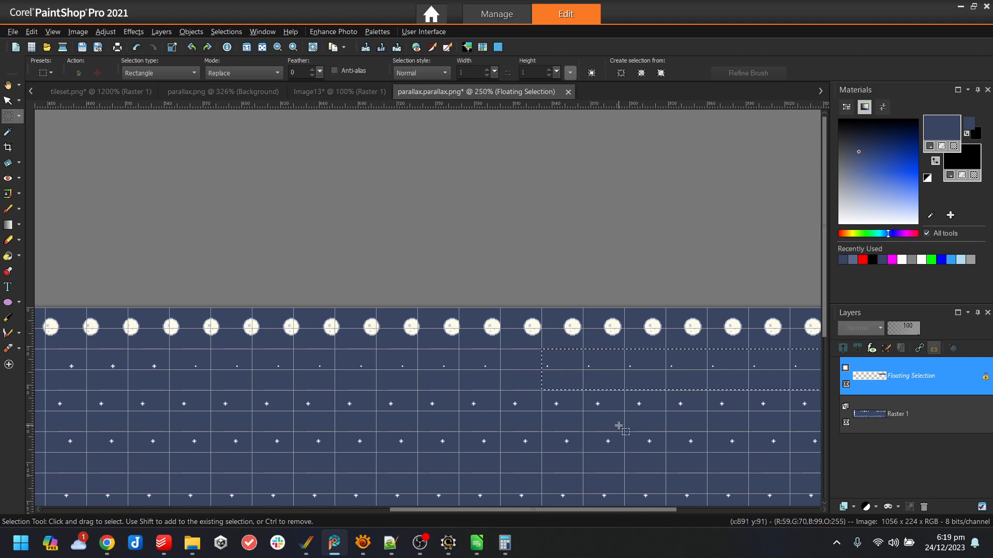
- Deselect the pasted strip and save parallax.parallax.png
{"action": "scroll", "coordinate": [604, 428], "scroll_direction": "up", "scroll_amount": 1}
{"action": "left_click_drag", "start_coordinate": [601, 509], "coordinate": [705, 512]}
{"action": "left_click", "coordinate": [225, 31]}
{"action": "left_click", "coordinate": [264, 65]}
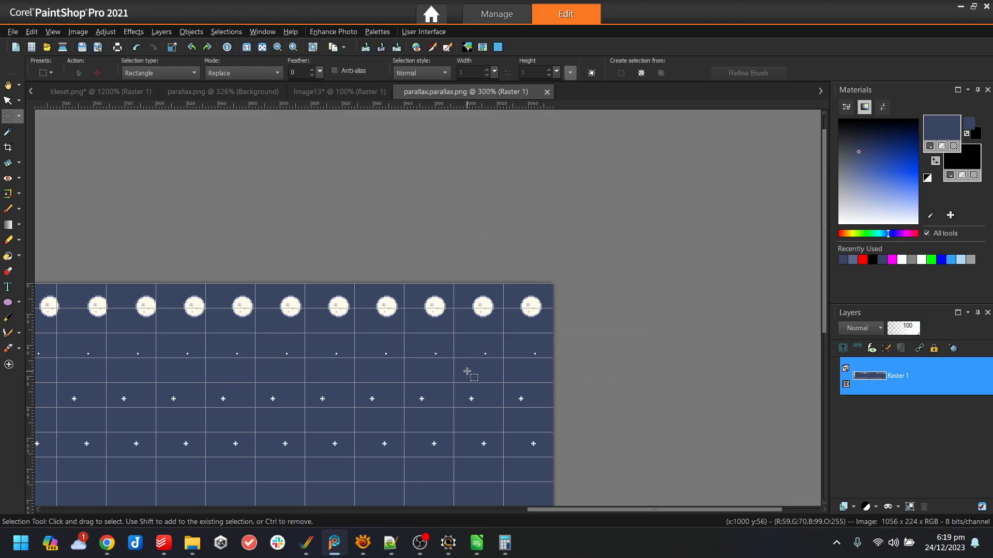
- Switch to level00.parallax.csv in LibreOffice Calc and set CloudAnimLeft for slice line 32 to 0.1
{"action": "left_click", "coordinate": [479, 547]}
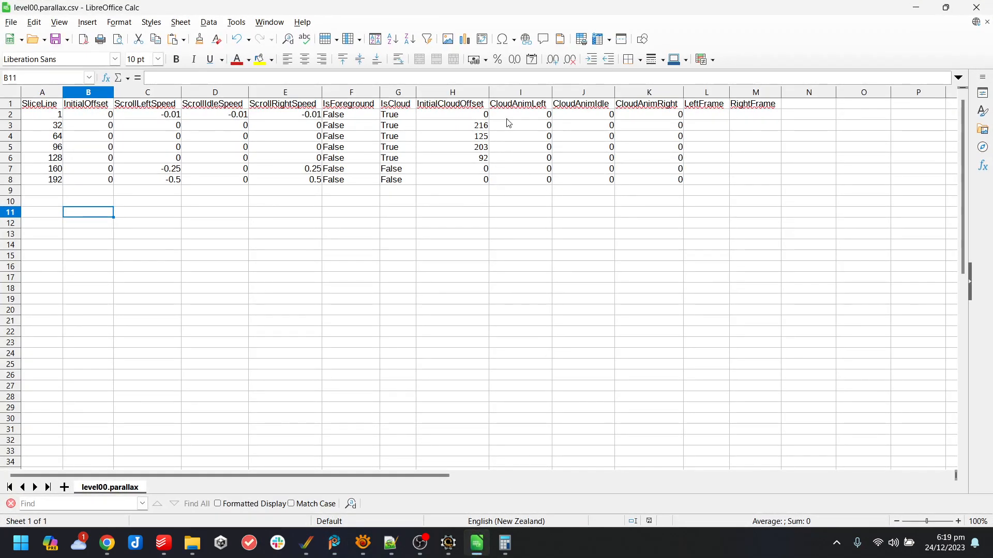
{"action": "left_click", "coordinate": [525, 138]}
{"action": "key", "text": "Up"}
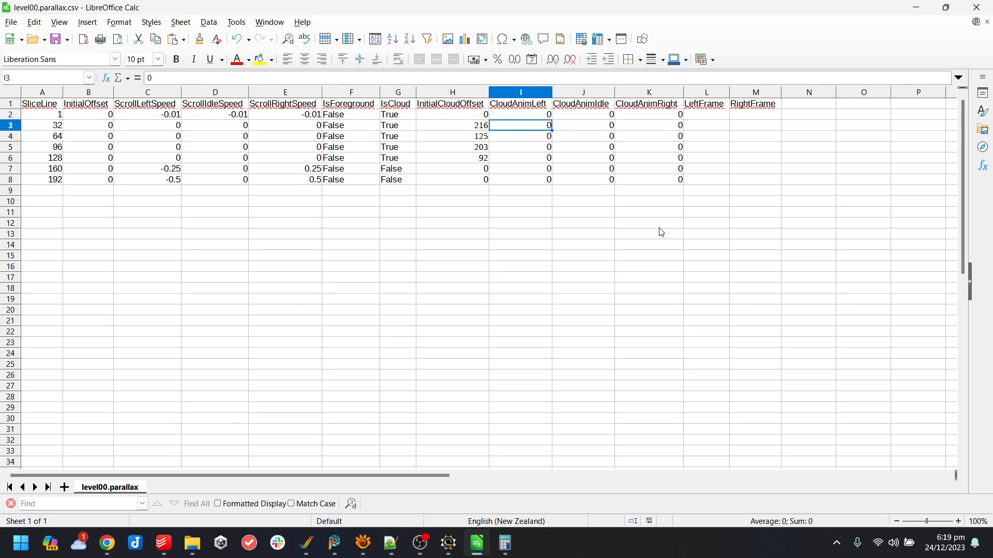
{"action": "key", "text": "Return"}
{"action": "key", "text": "Up"}
- Copy the 0.1 value into CloudAnimIdle and CloudAnimRight for slice line 32, overwriting the existing data, and save the file
{"action": "key", "text": "ctrl+c"}
{"action": "key", "text": "Right"}
{"action": "key", "text": "ctrl+v"}
{"action": "key", "text": "Right"}
{"action": "key", "text": "Return"}
{"action": "key", "text": "Right"}
{"action": "key", "text": "ctrl+v"}
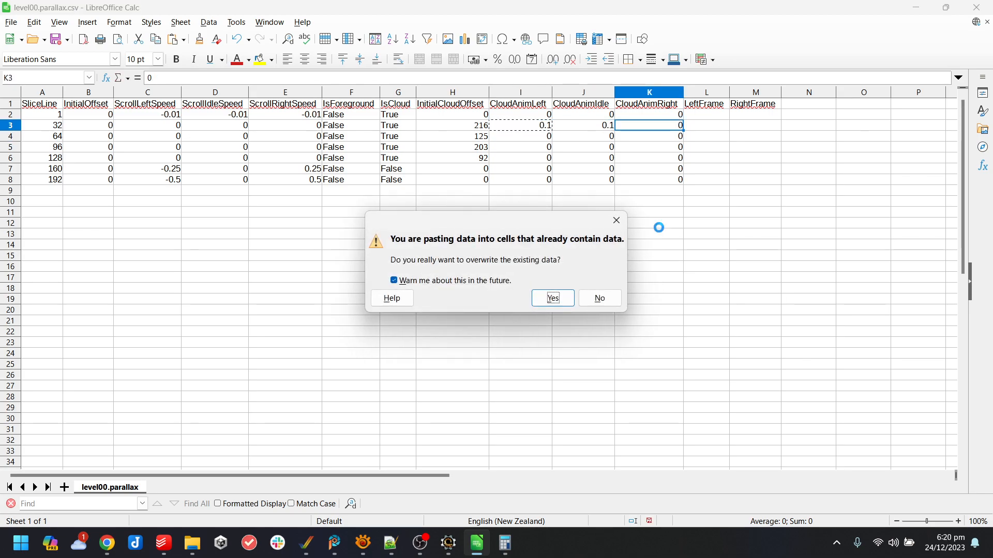
{"action": "left_click", "coordinate": [558, 299]}
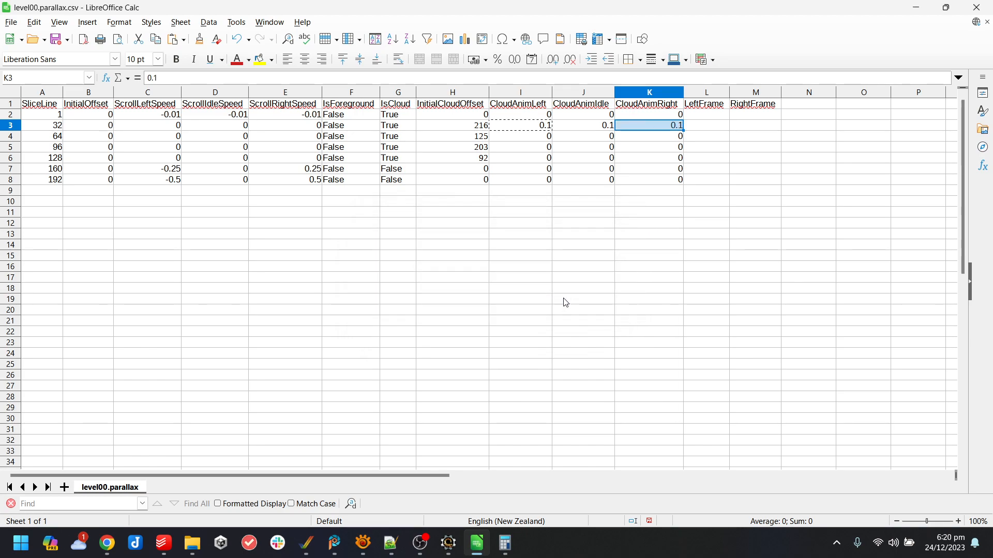
{"action": "key", "text": "Left"}
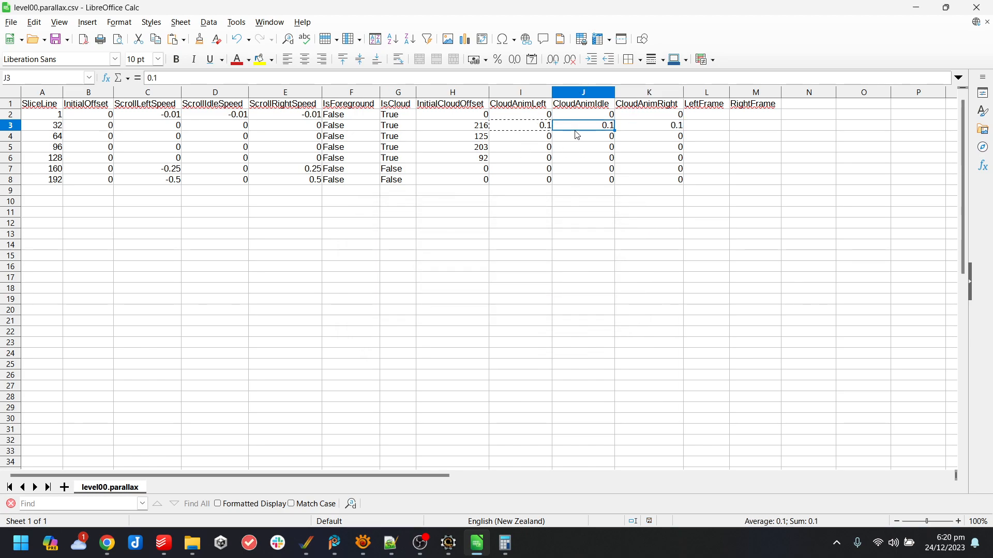
- Switch to Scorpion Editor and run the game in WinUAE
{"action": "left_click", "coordinate": [916, 7]}
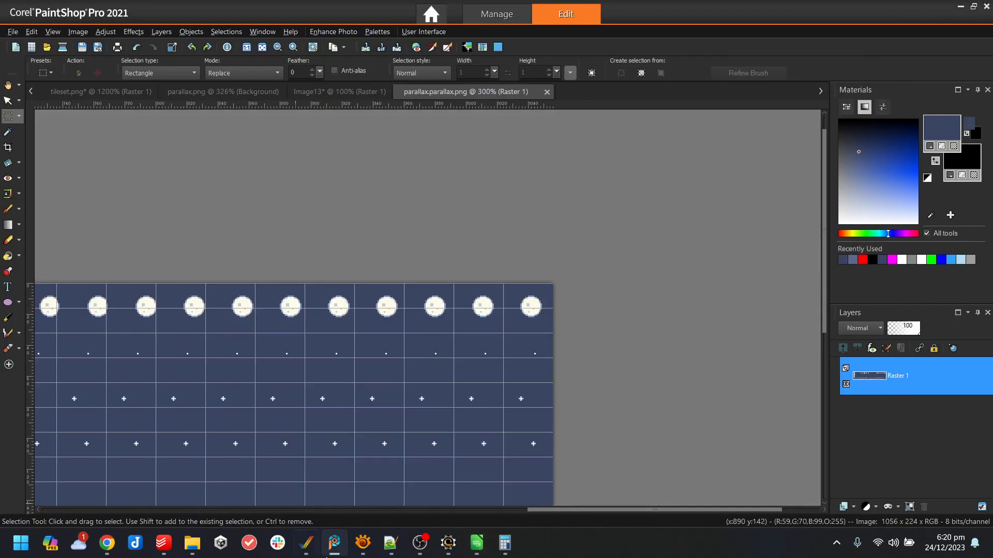
{"action": "left_click", "coordinate": [449, 543]}
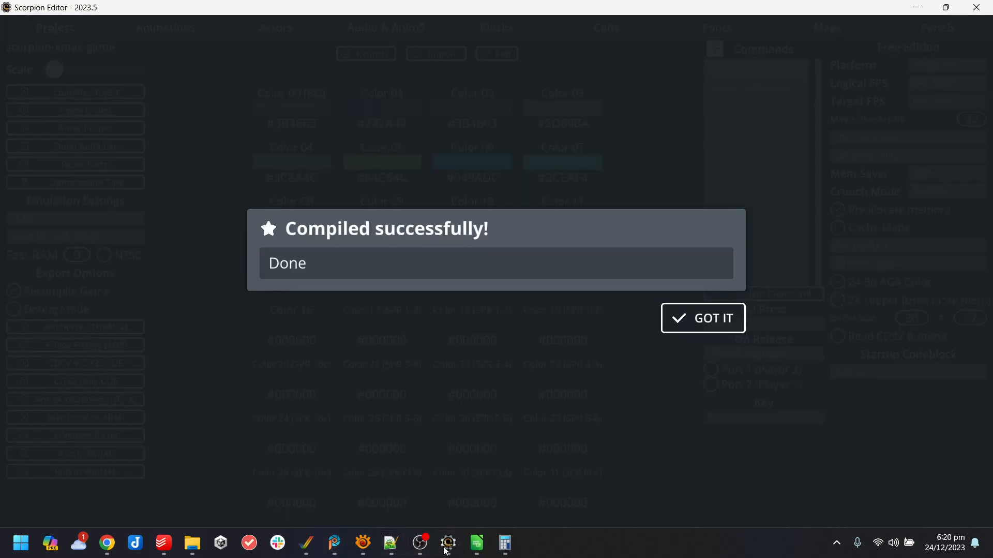
{"action": "left_click", "coordinate": [714, 324]}
{"action": "left_click", "coordinate": [119, 472]}
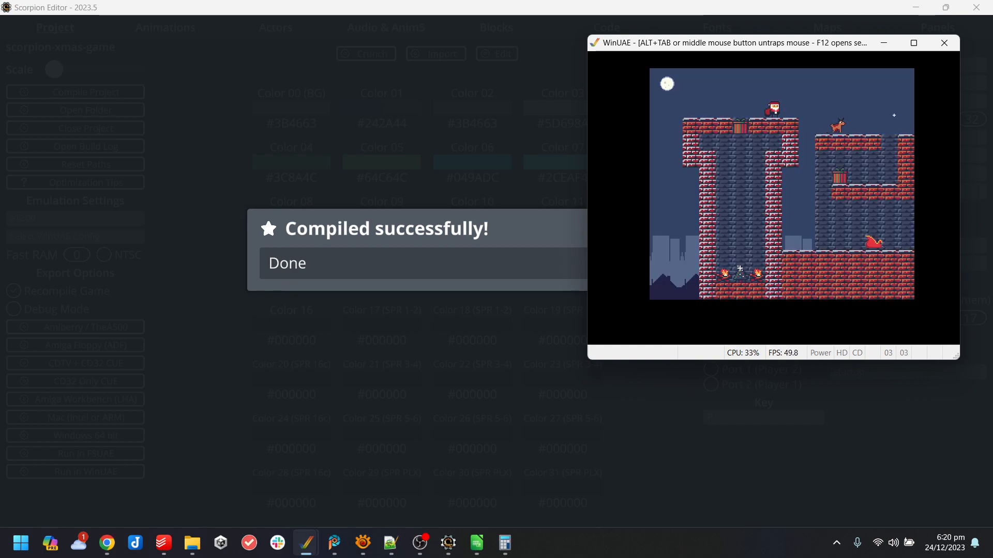
- Move the player across the rooftops to check the star layers' motion, and return to Scorpion Editor
{"action": "key", "text": "Right"}
{"action": "key", "text": "Up"}
{"action": "key", "text": "Right"}
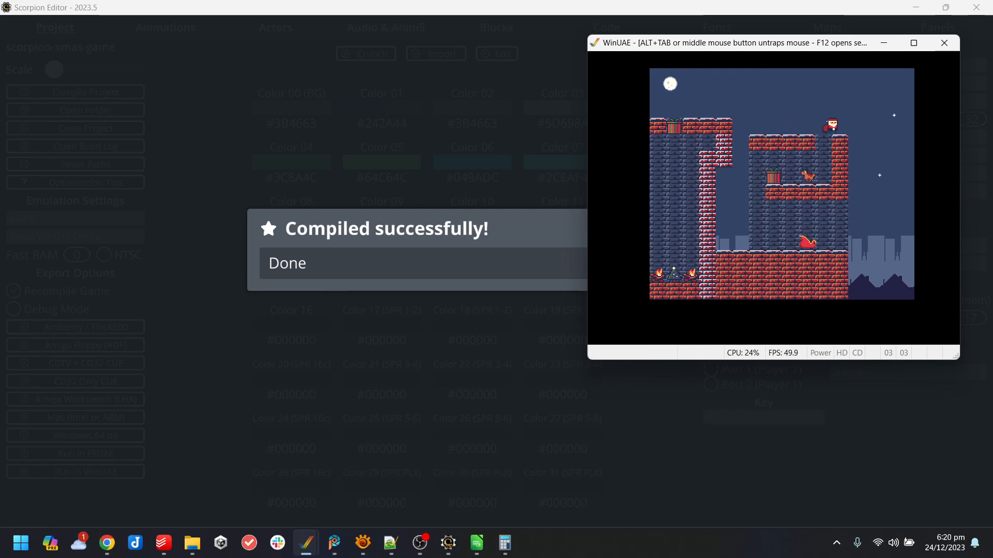
{"action": "key", "text": "alt+Tab"}
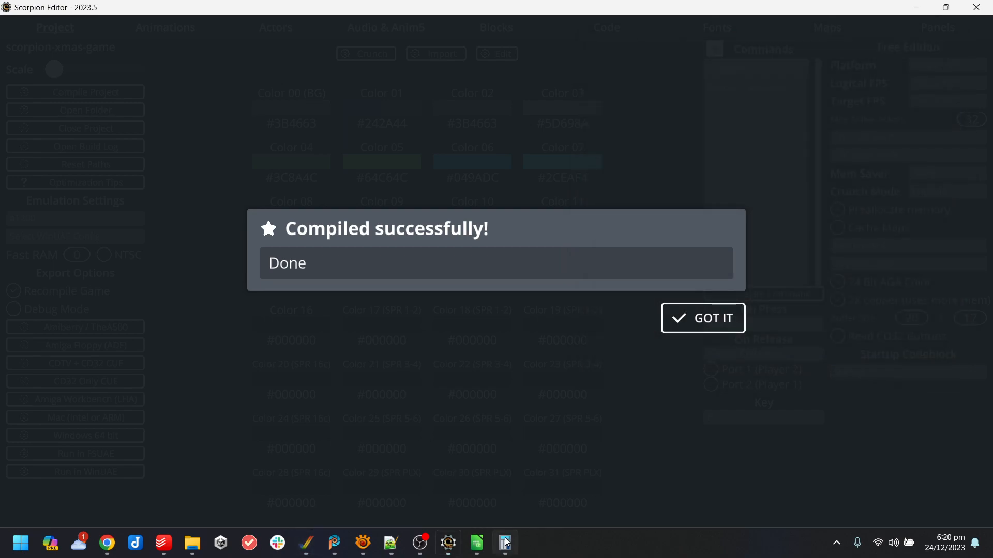
- Switch to level00.parallax.csv in LibreOffice Calc and set CloudAnimLeft, CloudAnimIdle and CloudAnimRight for slice line 32 to 1
{"action": "left_click", "coordinate": [478, 543]}
{"action": "key", "text": "Return"}
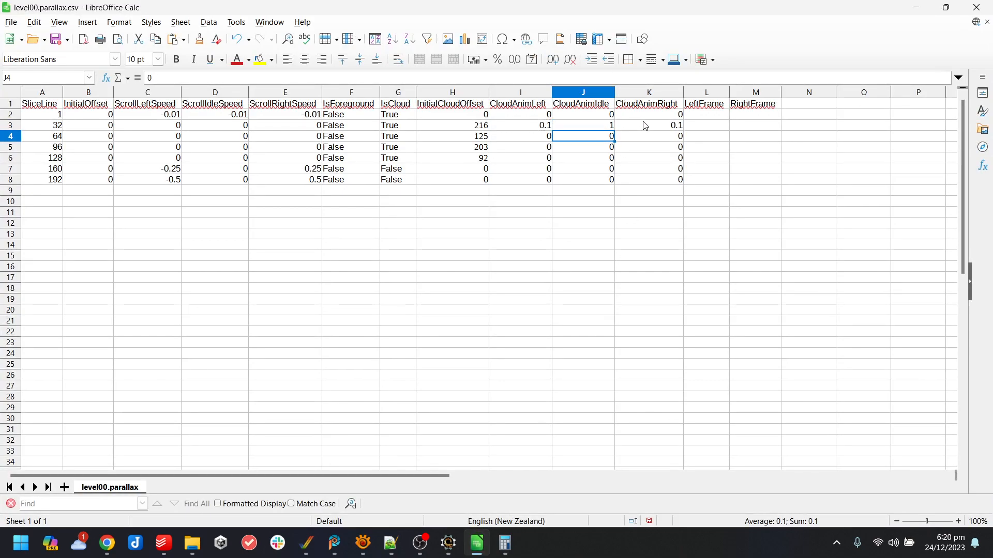
{"action": "key", "text": "Up"}
{"action": "key", "text": "Left"}
{"action": "type", "text": "1"}
{"action": "key", "text": "Right"}
{"action": "key", "text": "Right"}
{"action": "type", "text": "1"}
{"action": "key", "text": "Left"}
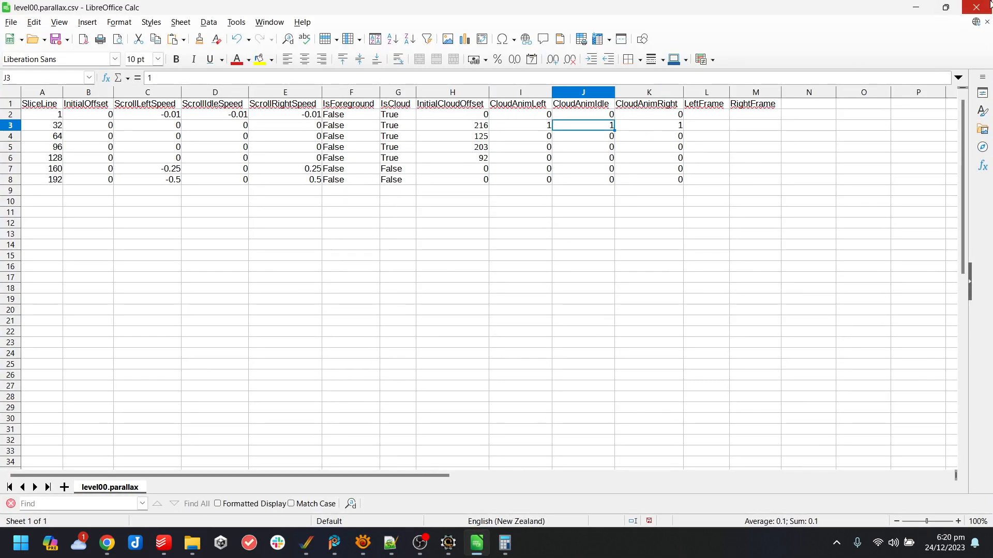
- Return to Scorpion Editor, dismiss the compile message and run the game in WinUAE again
{"action": "left_click", "coordinate": [925, 12]}
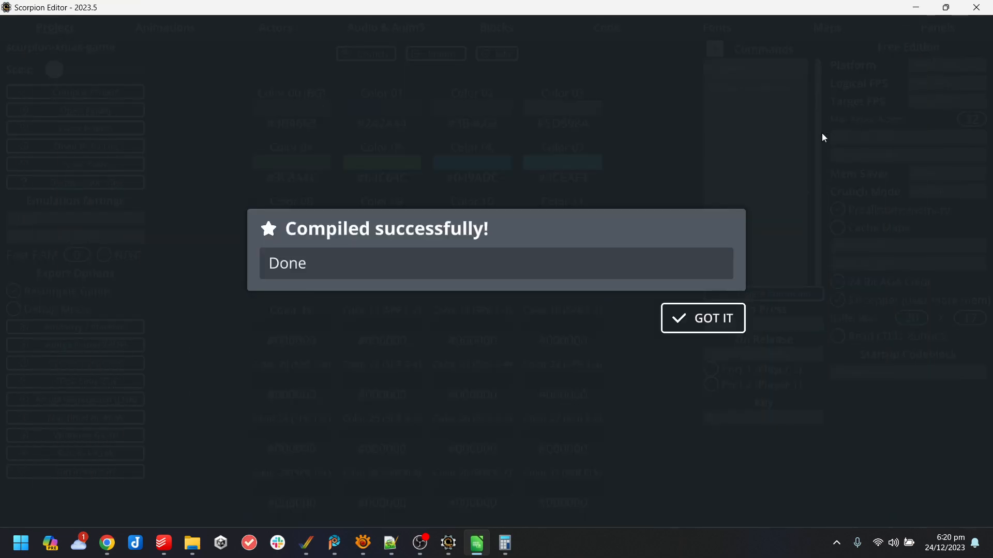
{"action": "left_click", "coordinate": [738, 322]}
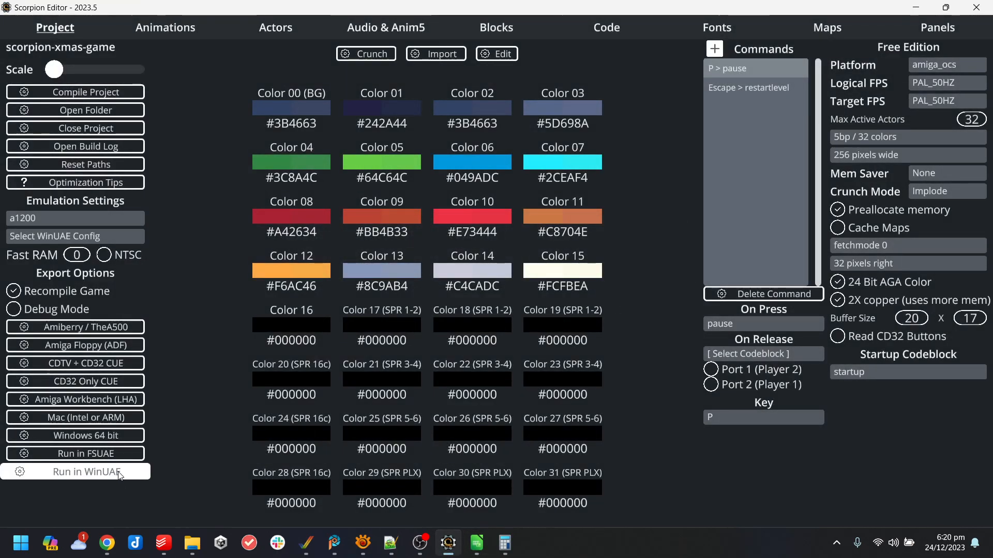
{"action": "left_click", "coordinate": [114, 472]}
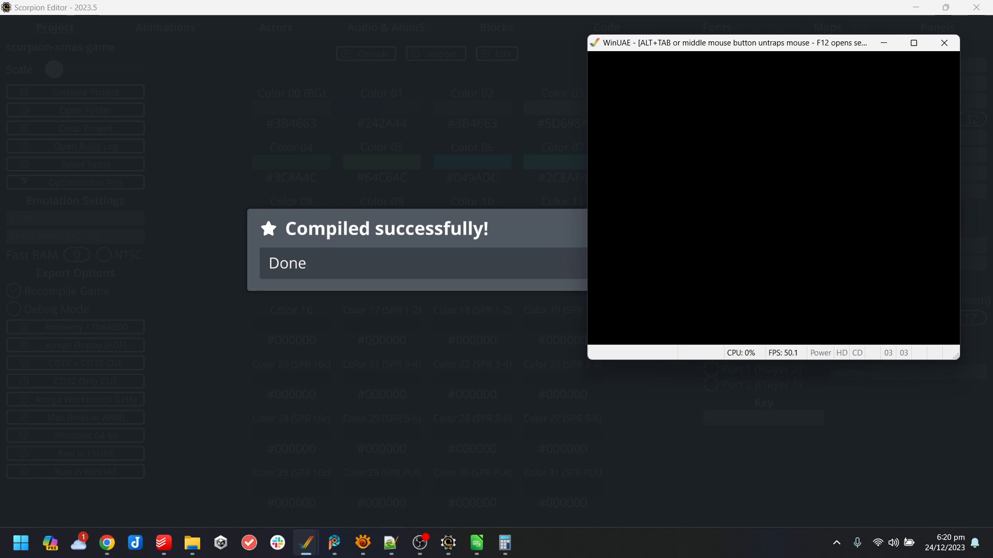
- Run and jump the player back and forth over the rooftops to examine how the star layers scroll
{"action": "key", "text": "Right"}
{"action": "key", "text": "Left"}
{"action": "key", "text": "Right"}
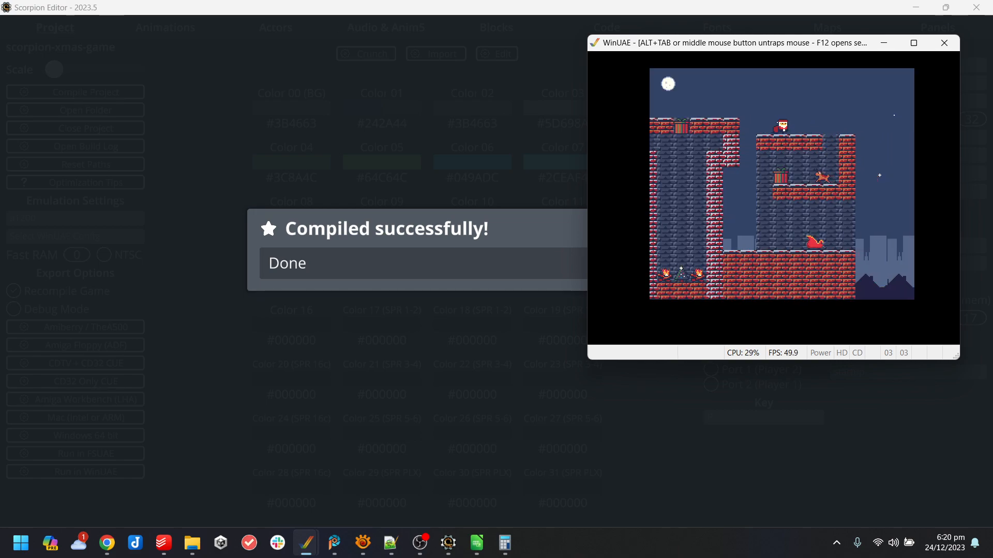
{"action": "key", "text": "Up"}
{"action": "key", "text": "Up"}
{"action": "key", "text": "Left"}
{"action": "key", "text": "Up"}
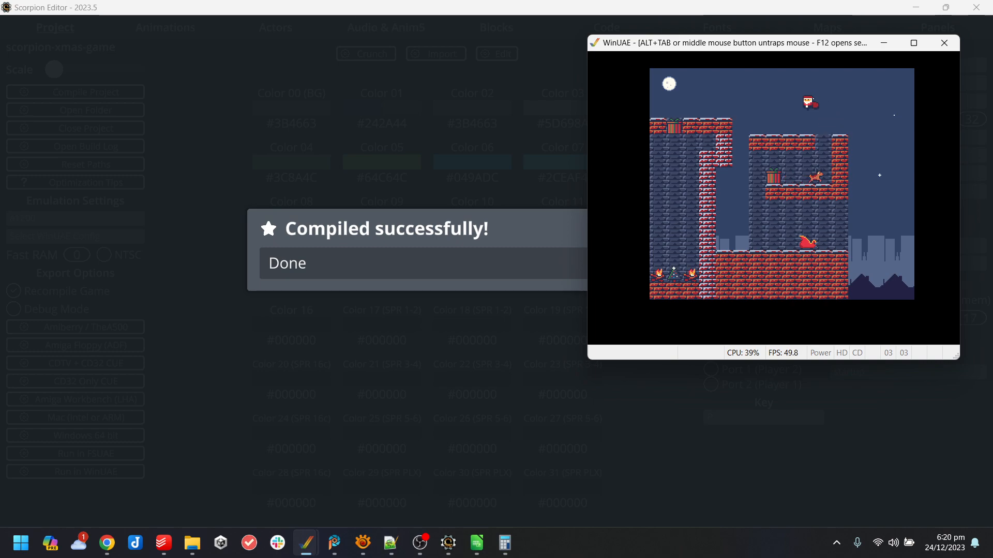
{"action": "key", "text": "Up"}
{"action": "key", "text": "Left"}
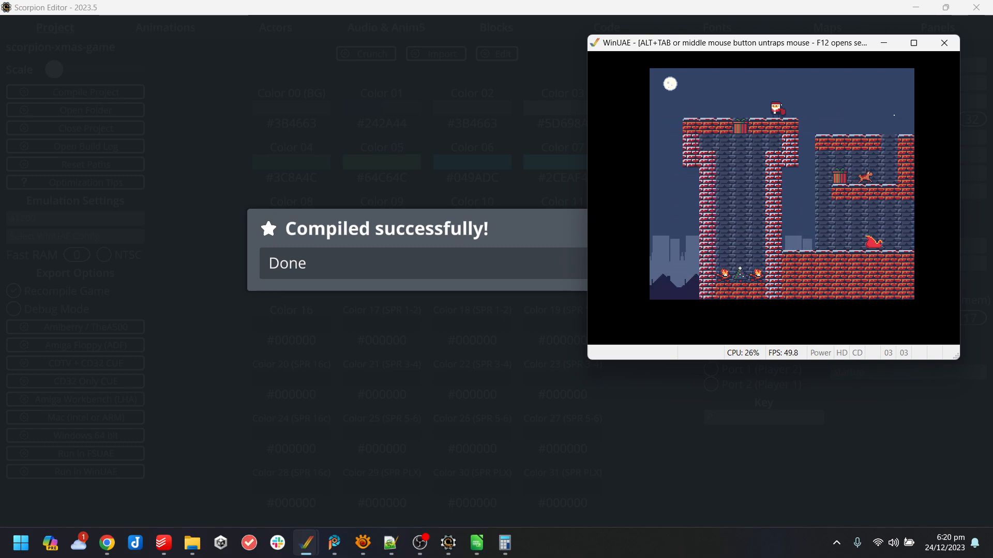
{"action": "key", "text": "Right"}
{"action": "key", "text": "Up"}
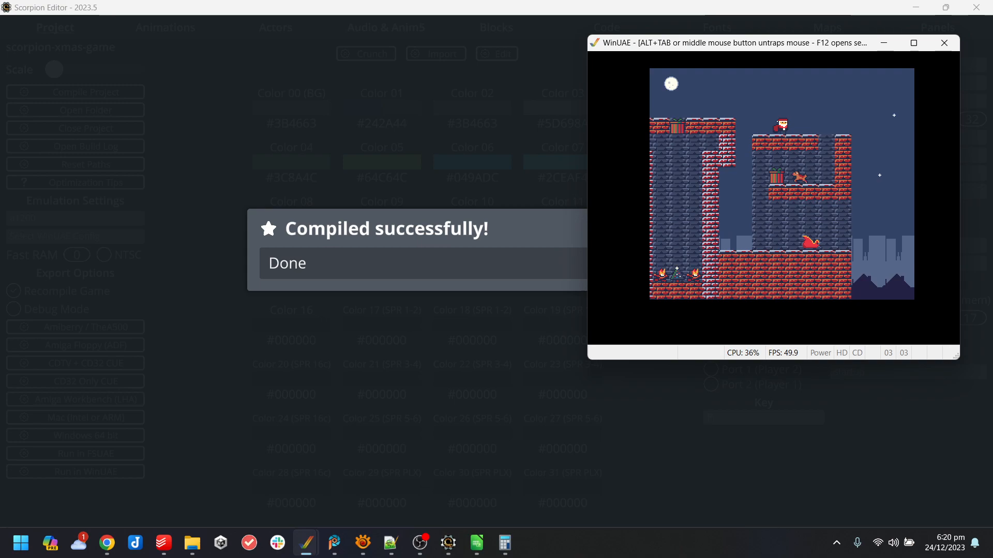
{"action": "key", "text": "alt+Tab"}
- Switch to level00.parallax.csv in LibreOffice Calc and set CloudAnimLeft to 1 for slice lines 64, 96 and 128
{"action": "left_click", "coordinate": [476, 542]}
{"action": "left_click_drag", "start_coordinate": [545, 129], "coordinate": [685, 162]}
{"action": "left_click", "coordinate": [543, 139]}
{"action": "type", "text": "1"}
{"action": "key", "text": "Return"}
{"action": "type", "text": "1"}
{"action": "key", "text": "Return"}
{"action": "type", "text": "1"}
- Try to fill the CloudAnimLeft values for slice lines 32 to 128 across the CloudAnimIdle and CloudAnimRight columns
{"action": "left_click", "coordinate": [573, 160]}
{"action": "left_click_drag", "start_coordinate": [548, 125], "coordinate": [552, 159]}
{"action": "left_click_drag", "start_coordinate": [644, 160], "coordinate": [662, 165]}
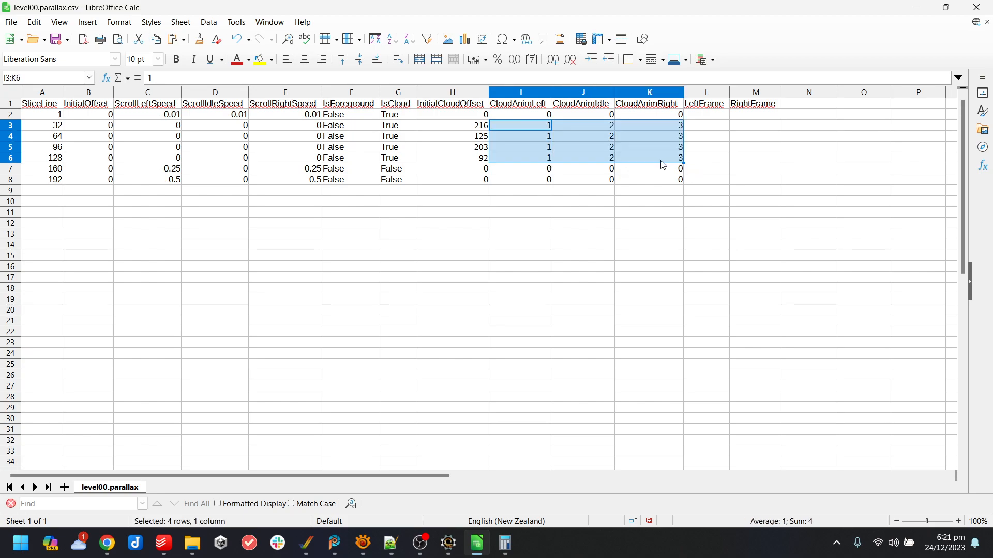
- Set CloudAnimIdle and CloudAnimRight to 1 for slice lines 32, 64, 96 and 128, and save the file
{"action": "left_click", "coordinate": [606, 128]}
{"action": "type", "text": "1"}
{"action": "key", "text": "Return"}
{"action": "type", "text": "1"}
{"action": "key", "text": "Return"}
{"action": "type", "text": "1"}
{"action": "left_click", "coordinate": [662, 126]}
{"action": "type", "text": "1"}
{"action": "key", "text": "Return"}
{"action": "type", "text": "1"}
{"action": "key", "text": "Return"}
{"action": "type", "text": "1"}
{"action": "key", "text": "Return"}
{"action": "type", "text": "1"}
{"action": "key", "text": "Return"}
{"action": "key", "text": "Return"}
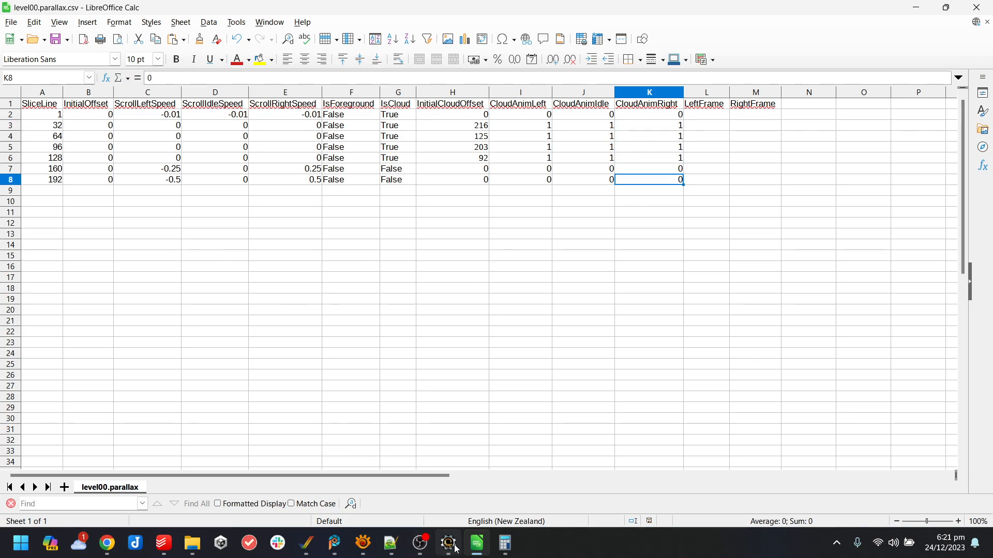
- Switch to parallax.parallax.png in PaintShop Pro, turn off grid snapping and paint four stars near the second star row's end down to single dots
{"action": "mouse_move", "coordinate": [363, 542]}
{"action": "left_click", "coordinate": [514, 476]}
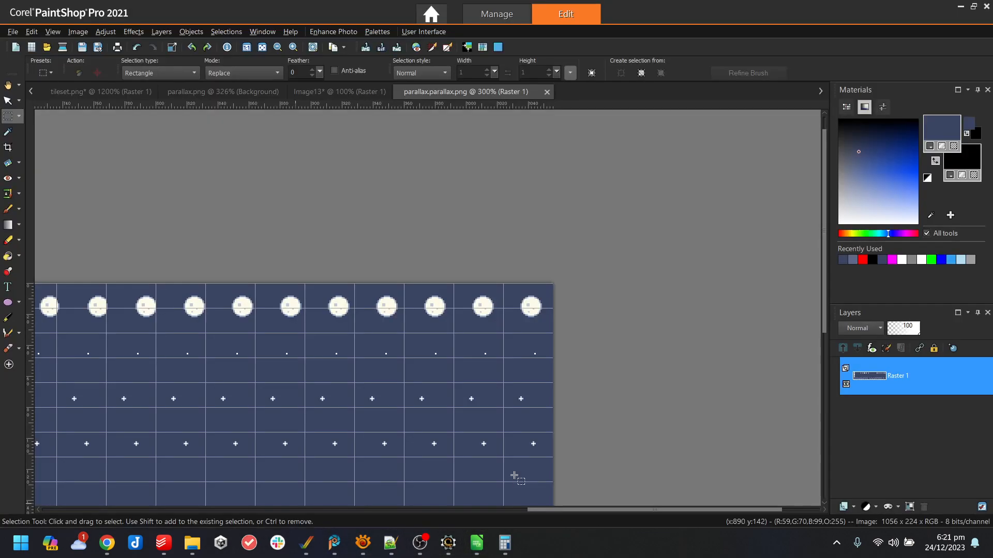
{"action": "left_click_drag", "start_coordinate": [542, 510], "coordinate": [185, 509]}
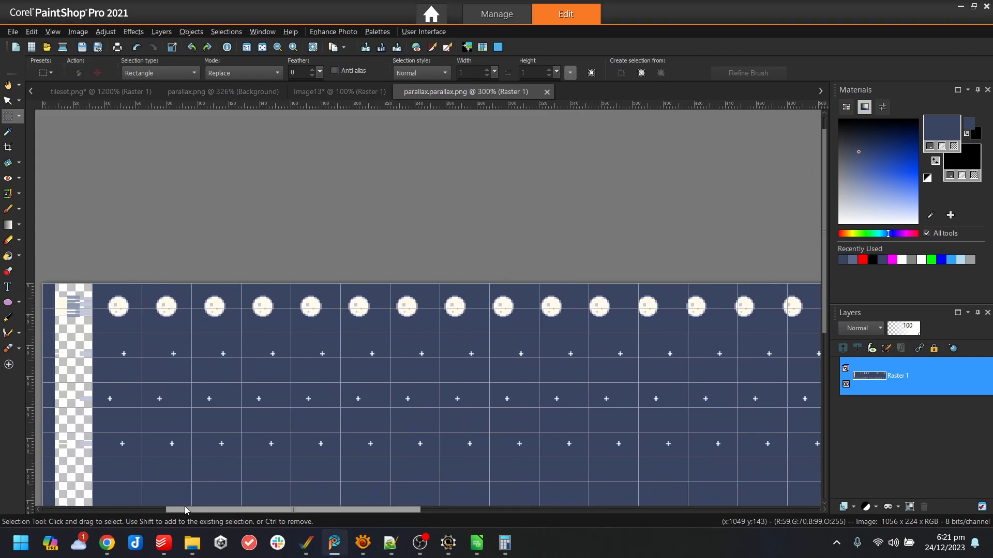
{"action": "scroll", "coordinate": [231, 416], "scroll_direction": "up", "scroll_amount": 1}
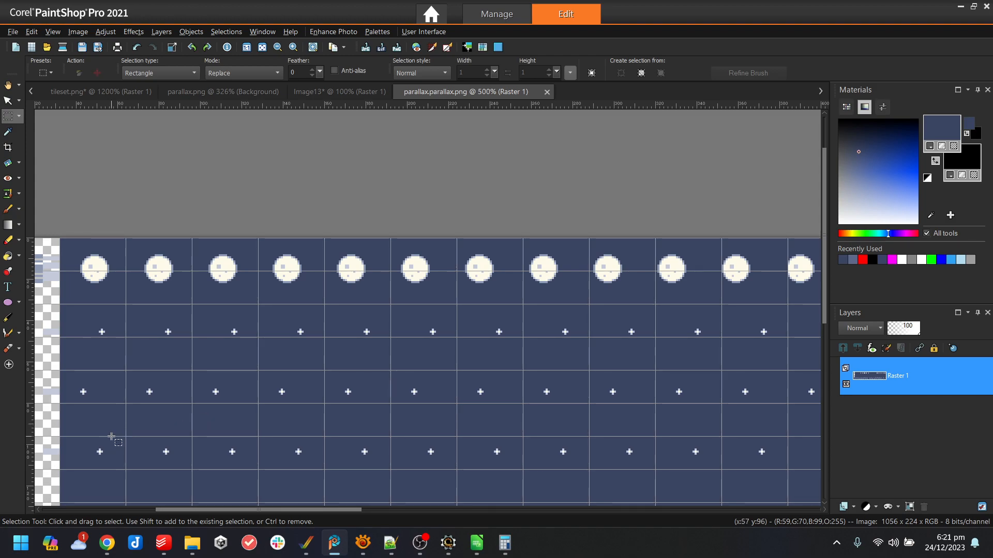
{"action": "scroll", "coordinate": [160, 451], "scroll_direction": "up", "scroll_amount": 1}
{"action": "left_click_drag", "start_coordinate": [225, 511], "coordinate": [566, 514]}
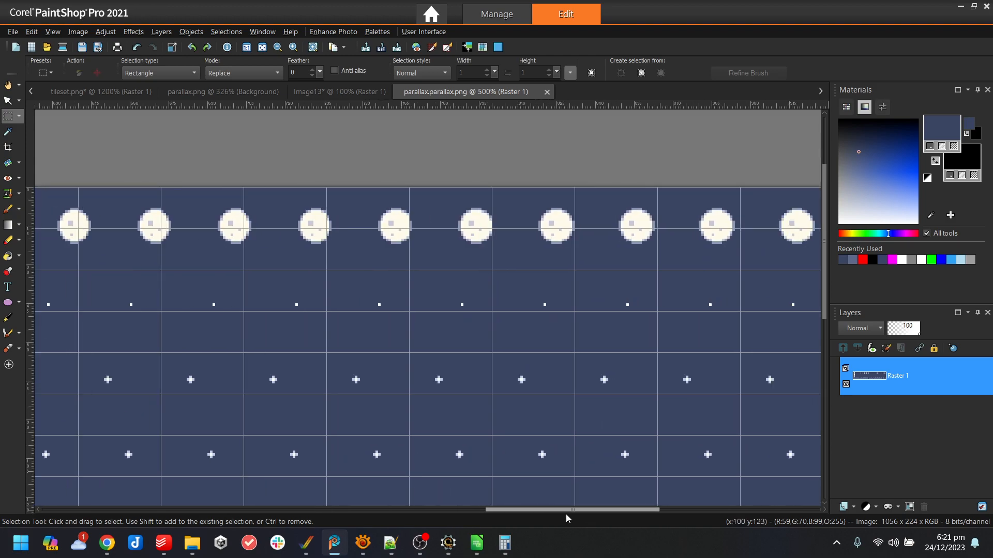
{"action": "left_click_drag", "start_coordinate": [566, 514], "coordinate": [655, 510]}
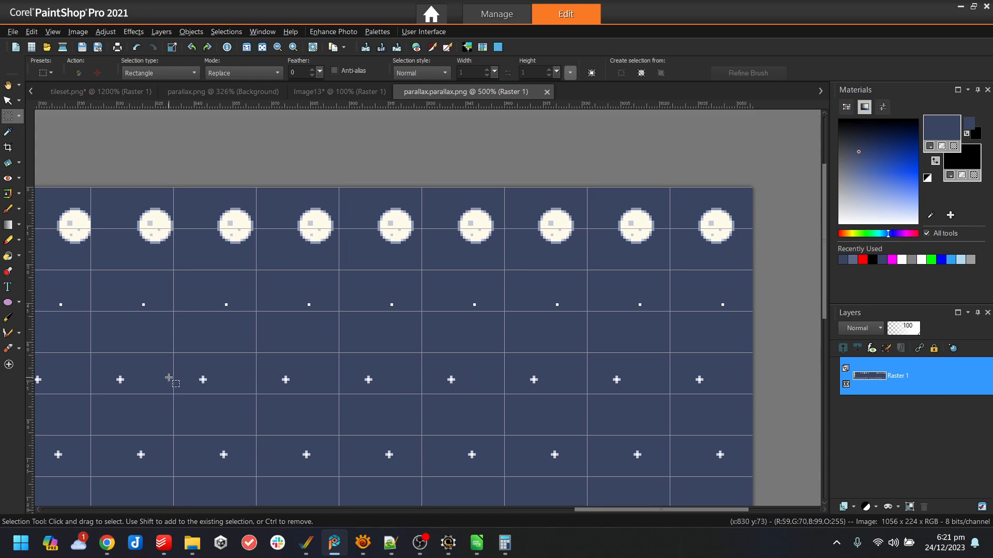
{"action": "left_click", "coordinate": [8, 209]}
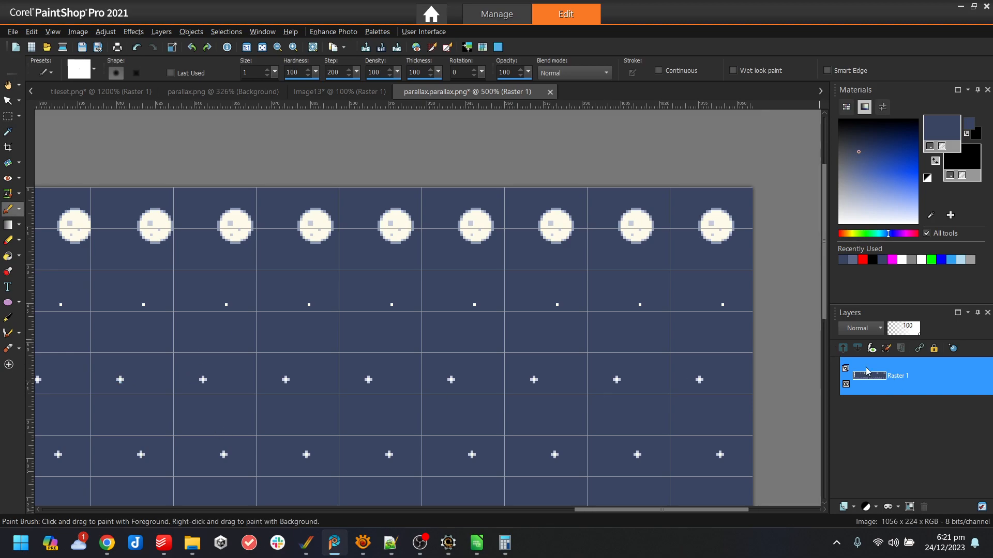
{"action": "left_click", "coordinate": [54, 32]}
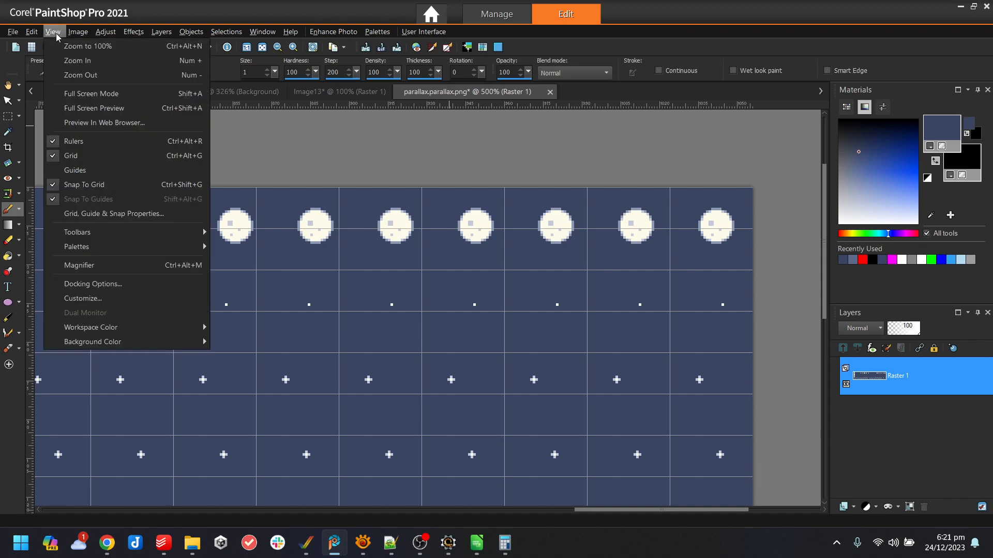
{"action": "left_click", "coordinate": [106, 185]}
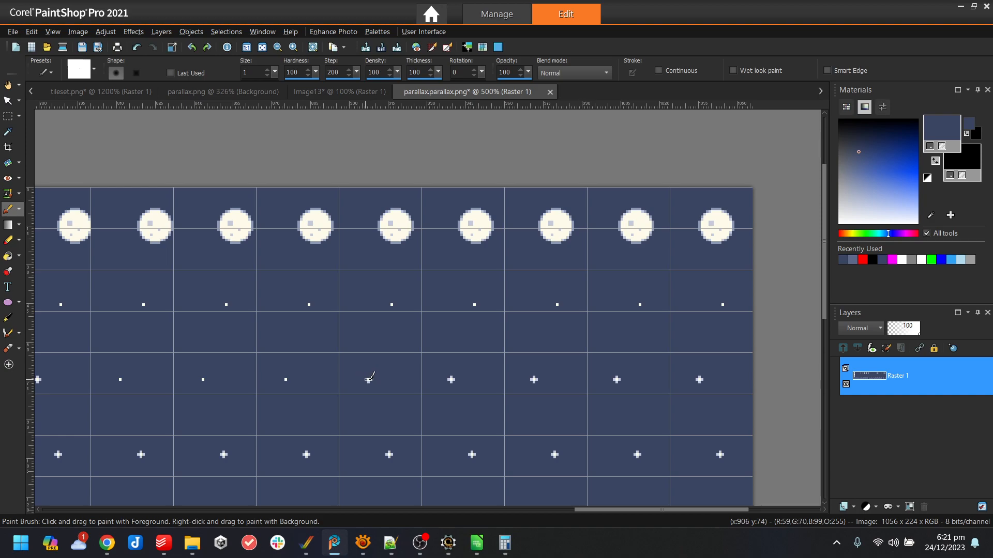
- Turn grid snapping back on, copy the four dotted-star tiles, paste them over the row's last four tiles and release the selection
{"action": "left_click", "coordinate": [8, 116]}
{"action": "mouse_move", "coordinate": [90, 354]}
{"action": "left_mouse_down"}
{"action": "mouse_move", "coordinate": [421, 409]}
{"action": "mouse_move", "coordinate": [421, 395]}
{"action": "mouse_move", "coordinate": [364, 353]}
{"action": "left_mouse_up"}
{"action": "scroll", "coordinate": [364, 352], "scroll_direction": "down", "scroll_amount": 1}
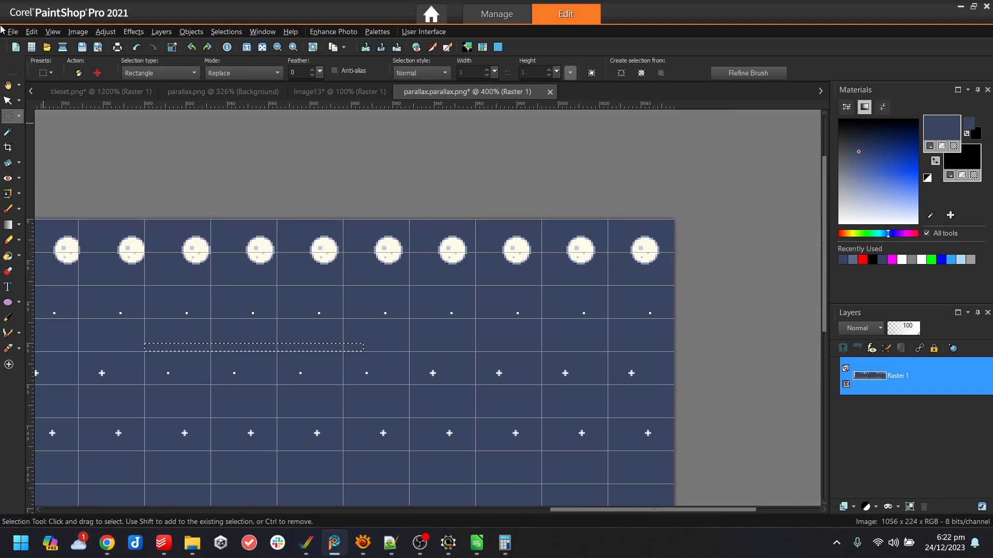
{"action": "left_click", "coordinate": [53, 31]}
{"action": "left_click", "coordinate": [124, 187]}
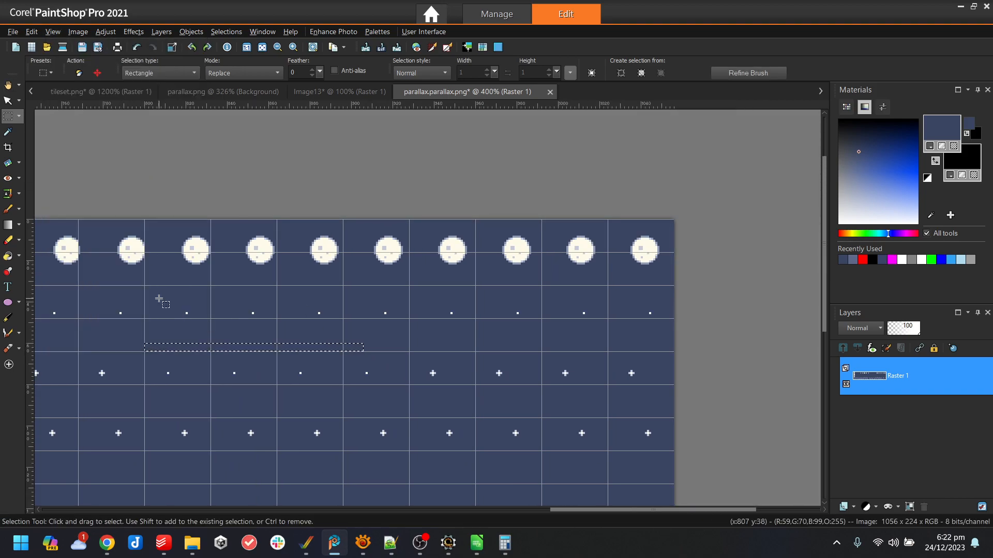
{"action": "left_click_drag", "start_coordinate": [145, 354], "coordinate": [395, 387]}
{"action": "key", "text": "ctrl+c"}
{"action": "key", "text": "ctrl+e"}
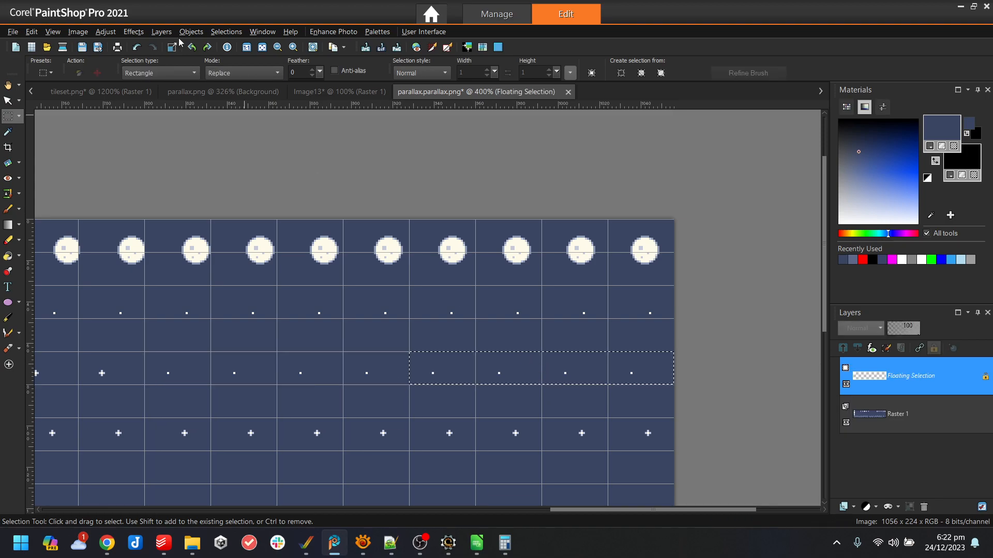
{"action": "left_click", "coordinate": [226, 31]}
{"action": "left_click", "coordinate": [235, 61]}
{"action": "key", "text": "ctrl+s"}
- Copy the 256 x 16 dotted-star strip from the second star row's end, paste it over the row's first eight stars and defloat it
{"action": "left_click_drag", "start_coordinate": [144, 352], "coordinate": [693, 386]}
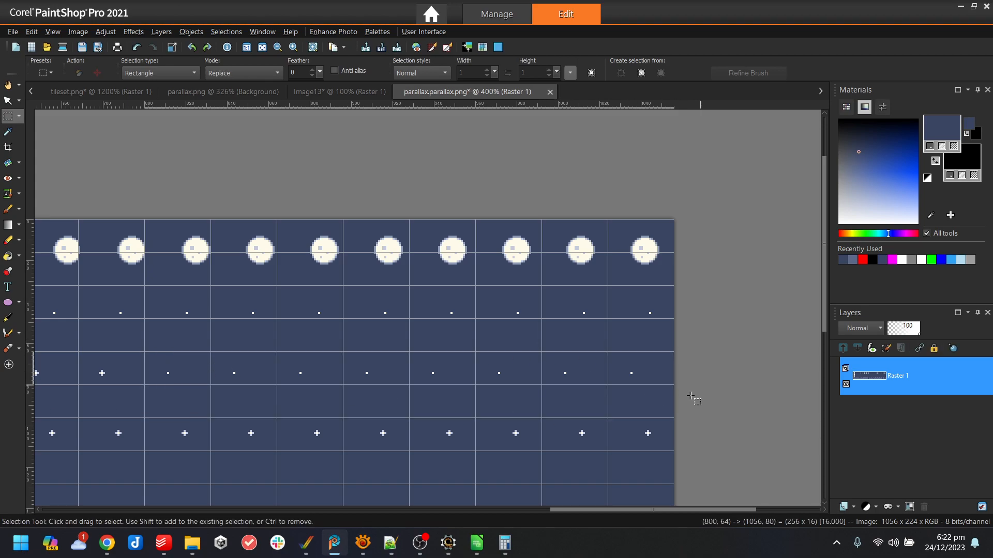
{"action": "left_click_drag", "start_coordinate": [632, 509], "coordinate": [194, 523]}
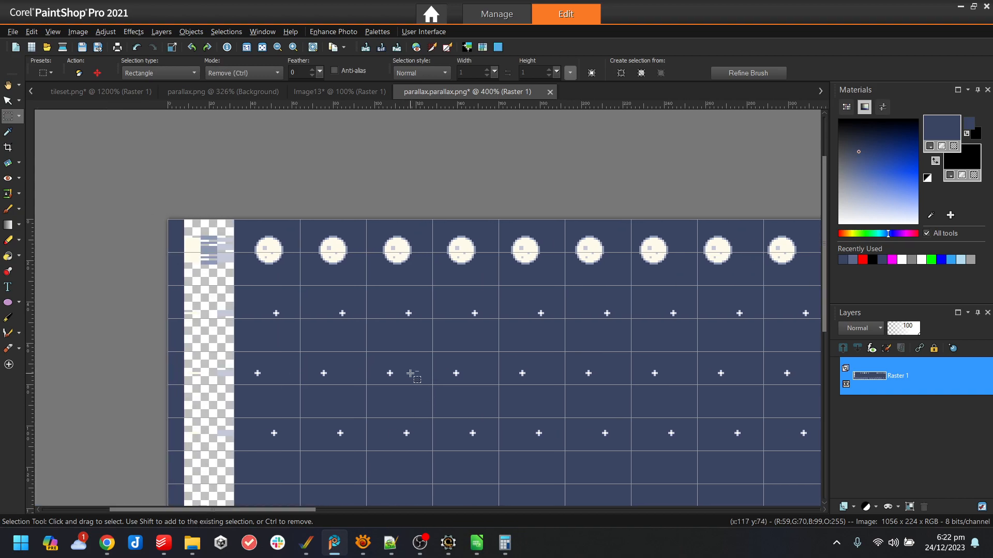
{"action": "key", "text": "ctrl+e"}
{"action": "left_click", "coordinate": [422, 364]}
{"action": "left_click_drag", "start_coordinate": [286, 359], "coordinate": [373, 376]}
{"action": "scroll", "coordinate": [380, 404], "scroll_direction": "down", "scroll_amount": 2}
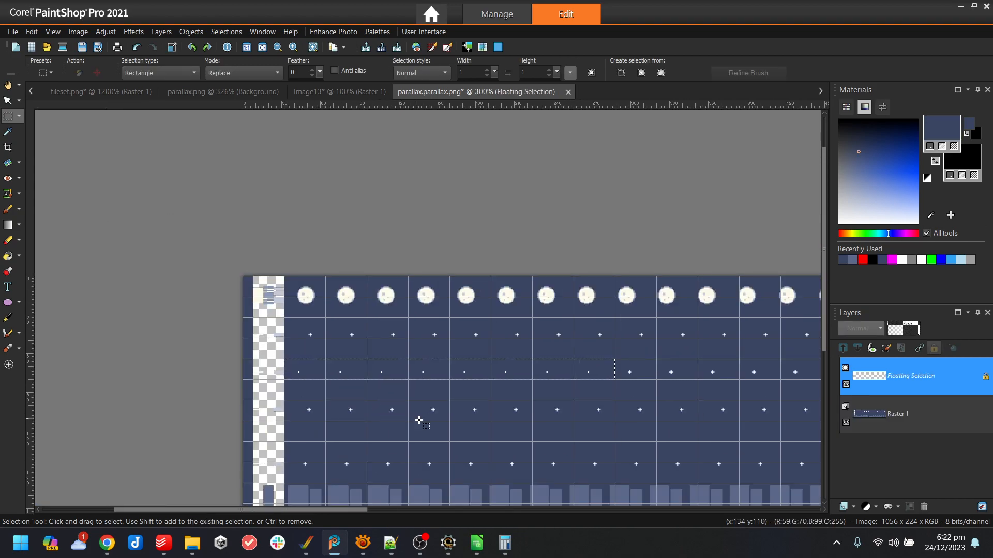
{"action": "scroll", "coordinate": [434, 427], "scroll_direction": "up", "scroll_amount": 1}
{"action": "scroll", "coordinate": [517, 427], "scroll_direction": "up", "scroll_amount": 2}
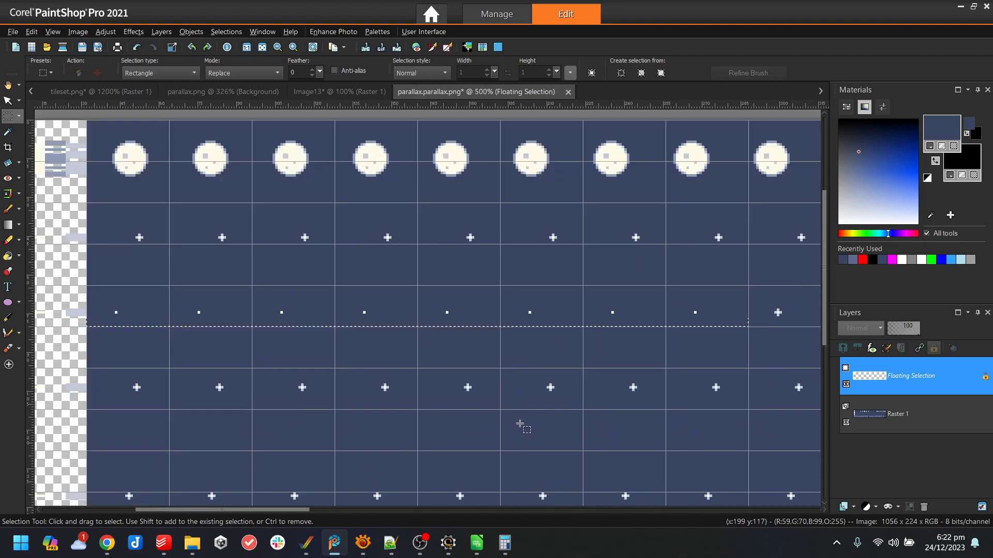
{"action": "left_click", "coordinate": [226, 31]}
{"action": "left_click", "coordinate": [266, 62]}
- Turn off grid snapping and paint the fifth star of the third star row down to a single dot
{"action": "left_click", "coordinate": [8, 209]}
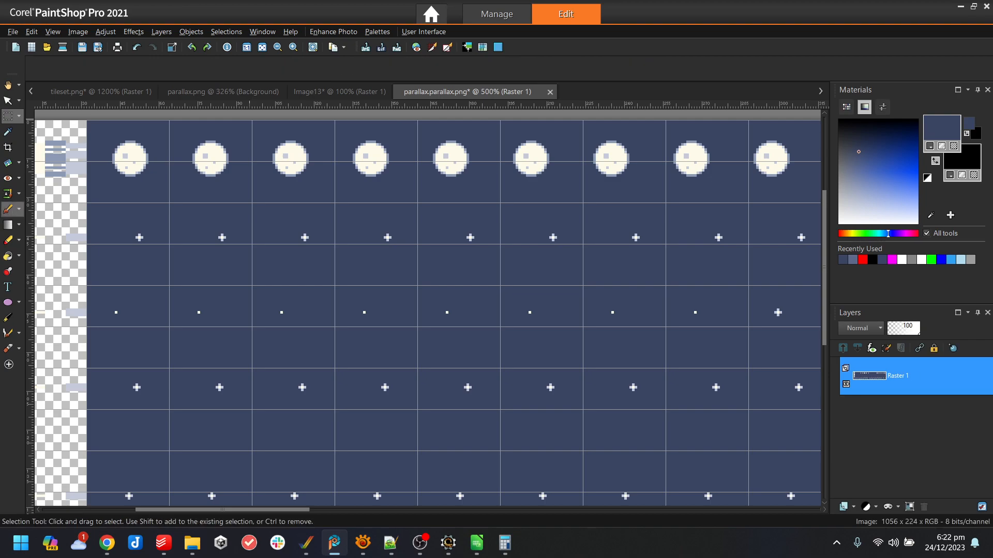
{"action": "left_click", "coordinate": [53, 32]}
{"action": "left_click", "coordinate": [125, 184]}
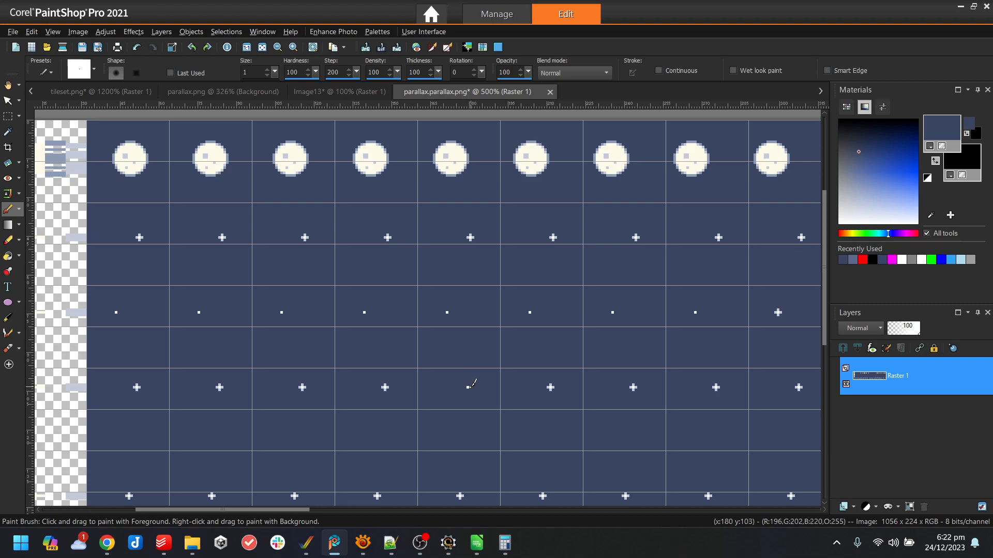
- Turn grid snapping back on, copy the third star row's dotted tile and paste it over the next three stars
{"action": "left_click", "coordinate": [8, 116]}
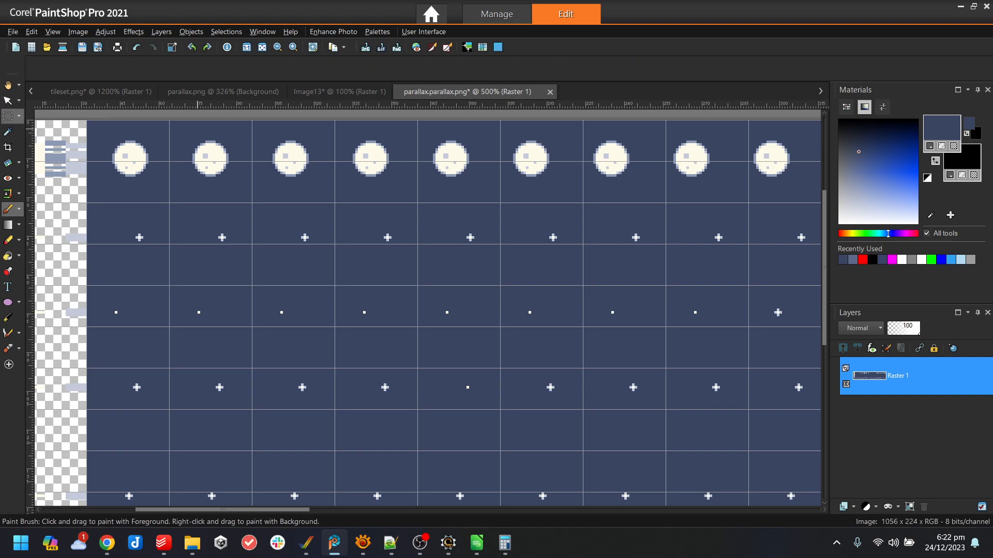
{"action": "mouse_move", "coordinate": [428, 373]}
{"action": "left_mouse_down"}
{"action": "mouse_move", "coordinate": [513, 417]}
{"action": "mouse_move", "coordinate": [446, 378]}
{"action": "left_mouse_up"}
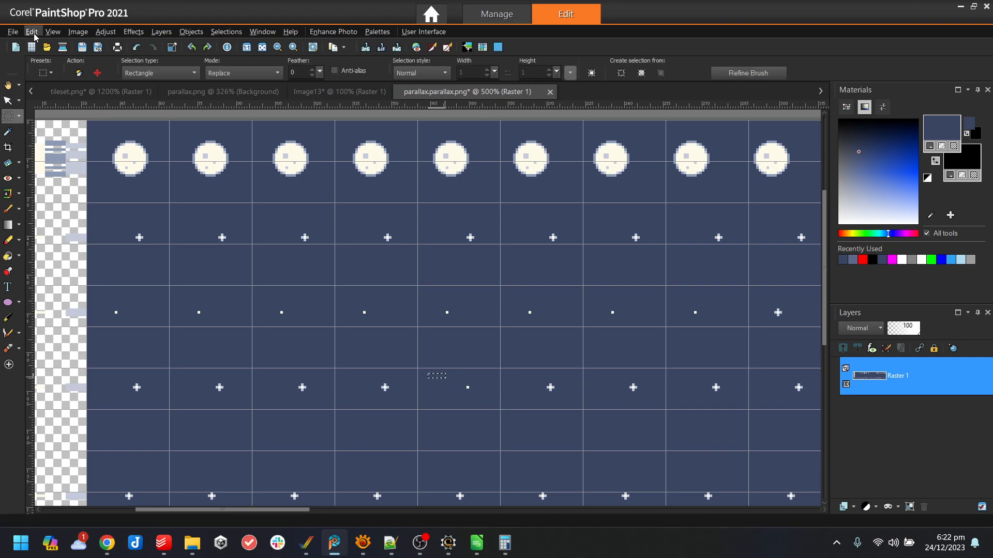
{"action": "left_click", "coordinate": [52, 32]}
{"action": "left_click", "coordinate": [124, 184]}
{"action": "key", "text": "ctrl+d"}
{"action": "key", "text": "ctrl+e"}
{"action": "left_click", "coordinate": [551, 393]}
{"action": "key", "text": "ctrl+e"}
{"action": "left_click", "coordinate": [631, 395]}
{"action": "key", "text": "ctrl+e"}
{"action": "left_click", "coordinate": [714, 390]}
- Copy the 128 x 16 strip of four dotted stars and paste it over the next four stars in the third star row
{"action": "left_click_drag", "start_coordinate": [457, 381], "coordinate": [736, 409]}
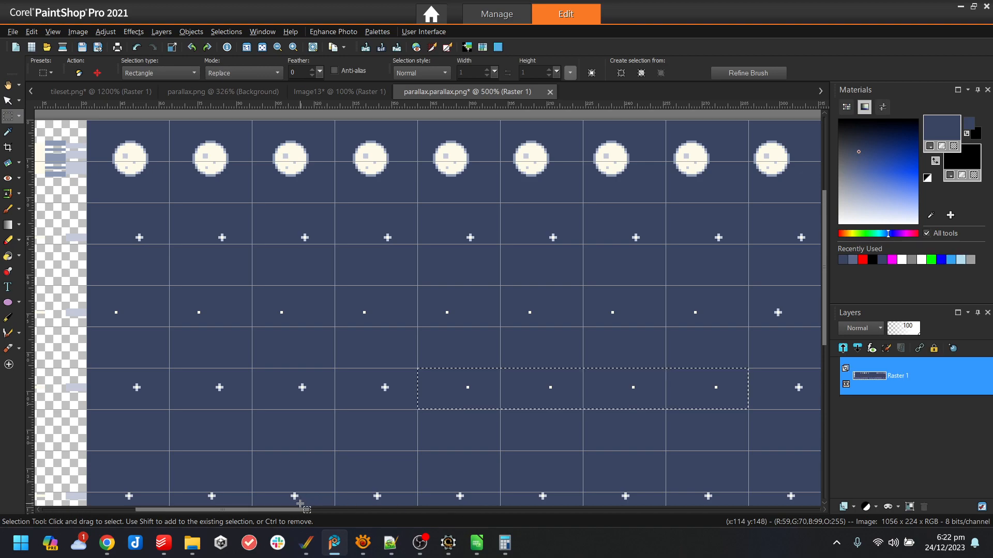
{"action": "left_click_drag", "start_coordinate": [297, 510], "coordinate": [382, 514]}
{"action": "key", "text": "ctrl+e"}
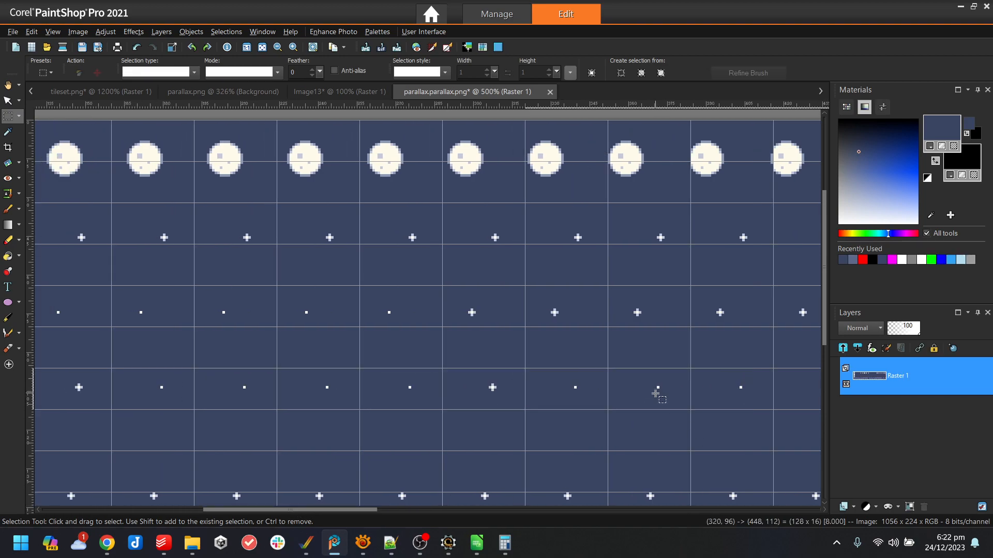
{"action": "left_click_drag", "start_coordinate": [614, 400], "coordinate": [546, 399]}
{"action": "scroll", "coordinate": [489, 451], "scroll_direction": "down", "scroll_amount": 2}
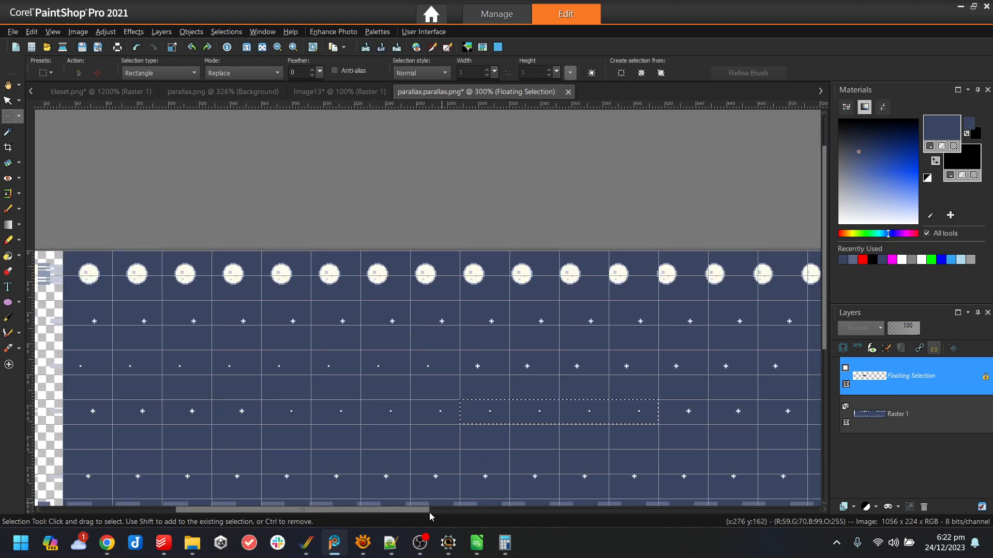
- Copy the 256 x 16 strip of eight dotted stars, paste it over the next eight stars in the third star row and deselect
{"action": "left_click_drag", "start_coordinate": [261, 399], "coordinate": [660, 424]}
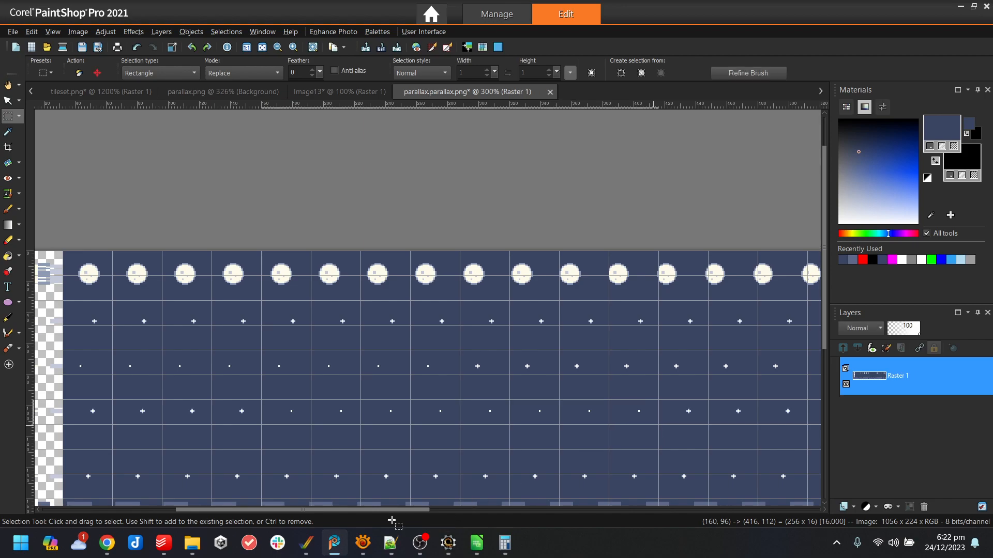
{"action": "left_click_drag", "start_coordinate": [398, 511], "coordinate": [537, 512]}
{"action": "key", "text": "ctrl+c"}
{"action": "key", "text": "ctrl+e"}
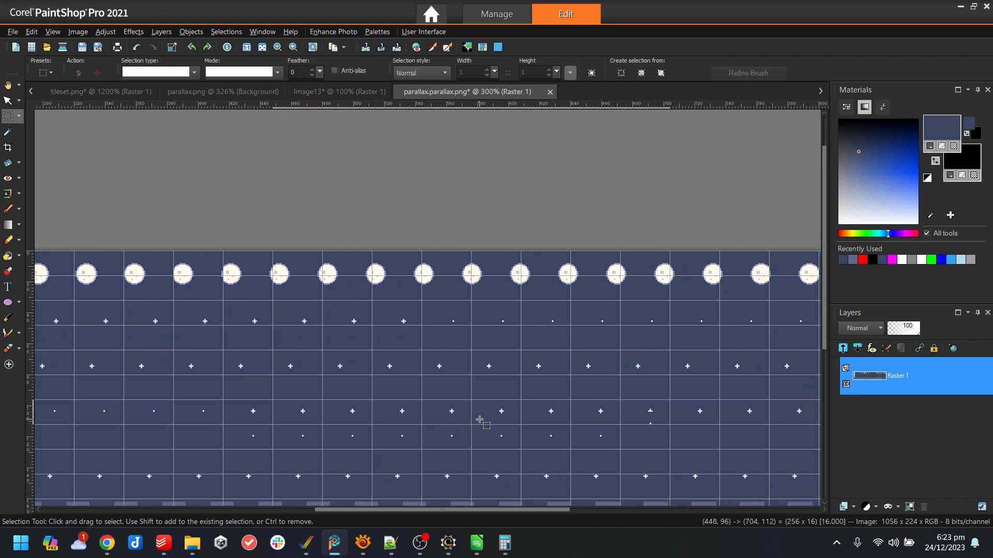
{"action": "left_click", "coordinate": [328, 414]}
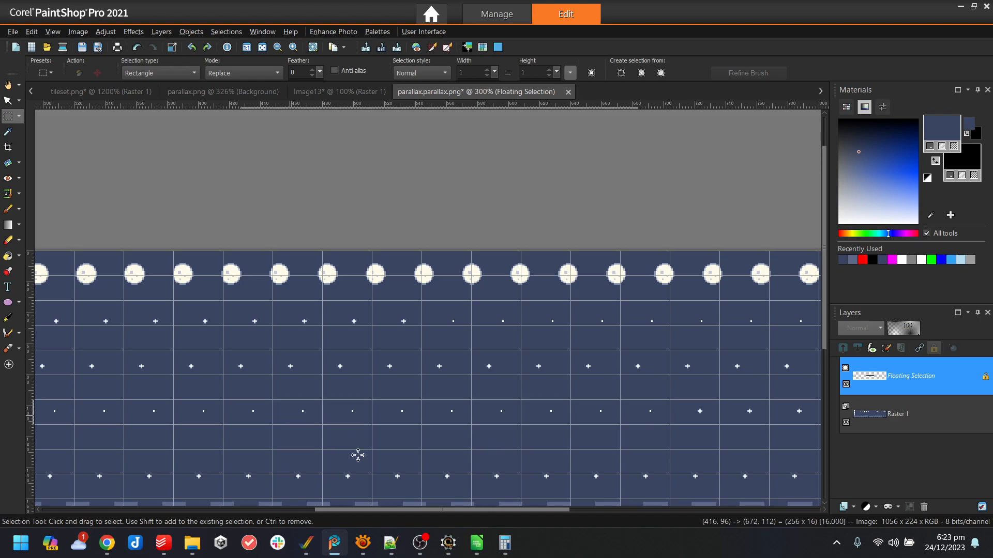
{"action": "left_click_drag", "start_coordinate": [410, 512], "coordinate": [261, 493]}
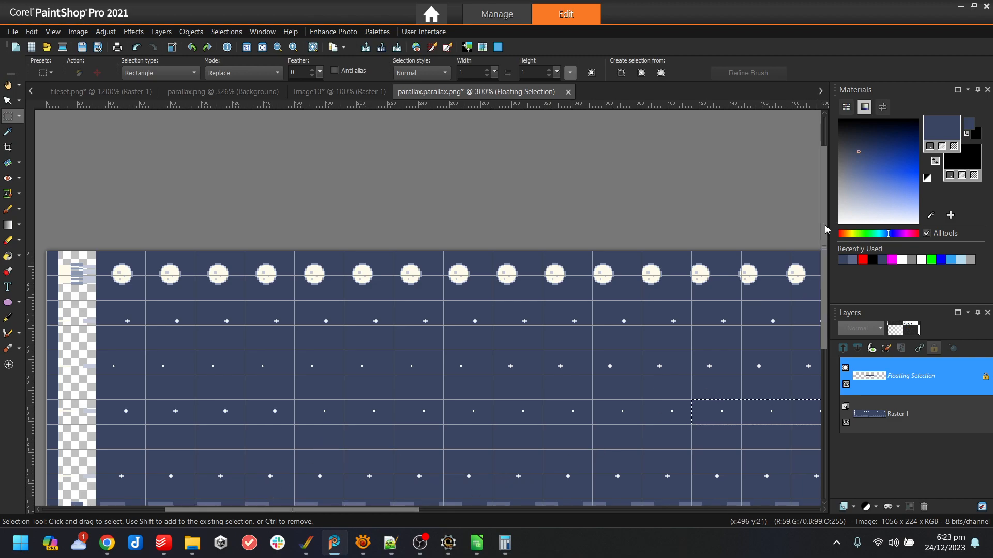
{"action": "scroll", "coordinate": [414, 440], "scroll_direction": "down", "scroll_amount": 2}
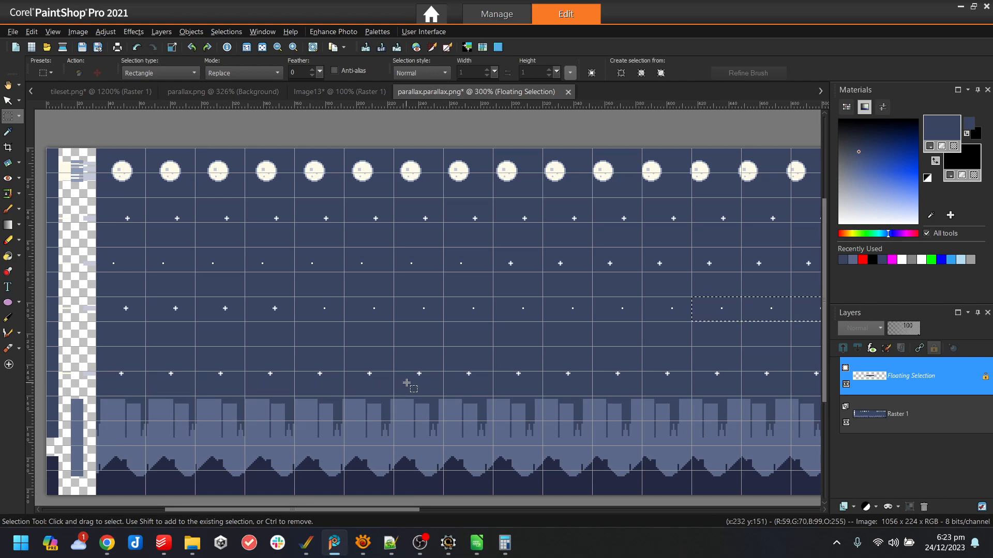
{"action": "key", "text": "ctrl+d"}
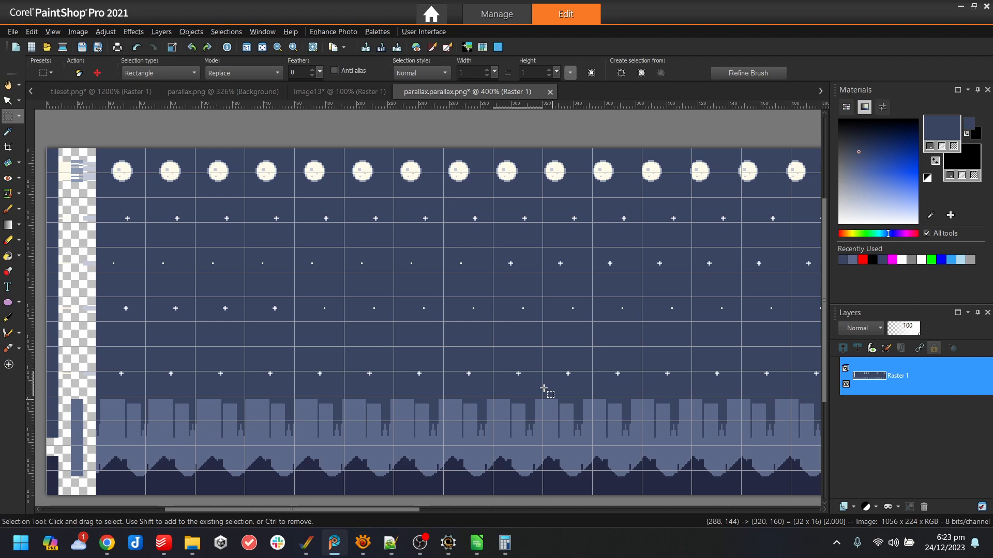
- Turn off grid snapping and paint the ninth star of the fourth star row down to a single dot within its 32 x 16 tile
{"action": "scroll", "coordinate": [548, 396], "scroll_direction": "up", "scroll_amount": 2, "text": "ctrl"}
{"action": "scroll", "coordinate": [546, 382], "scroll_direction": "up", "scroll_amount": 2, "text": "ctrl"}
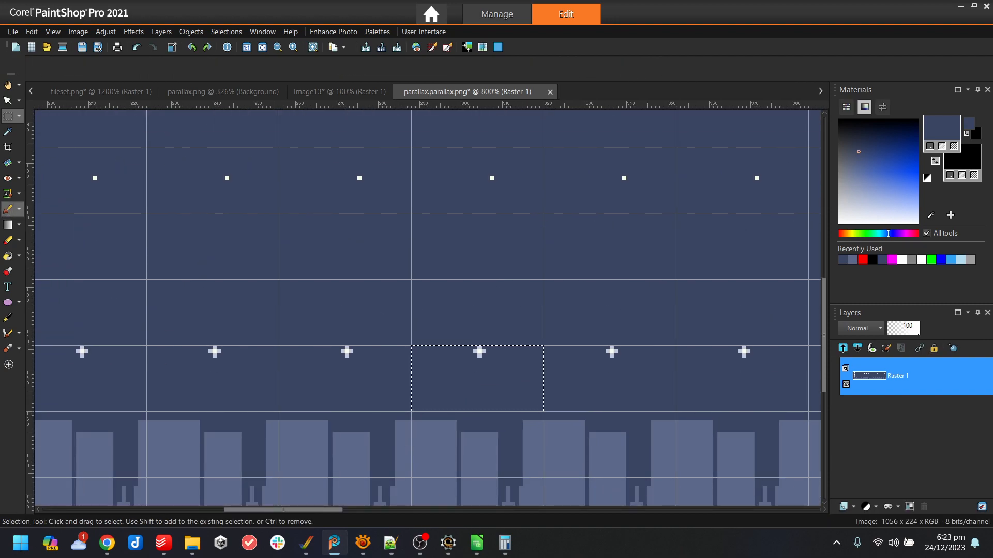
{"action": "key", "text": "b"}
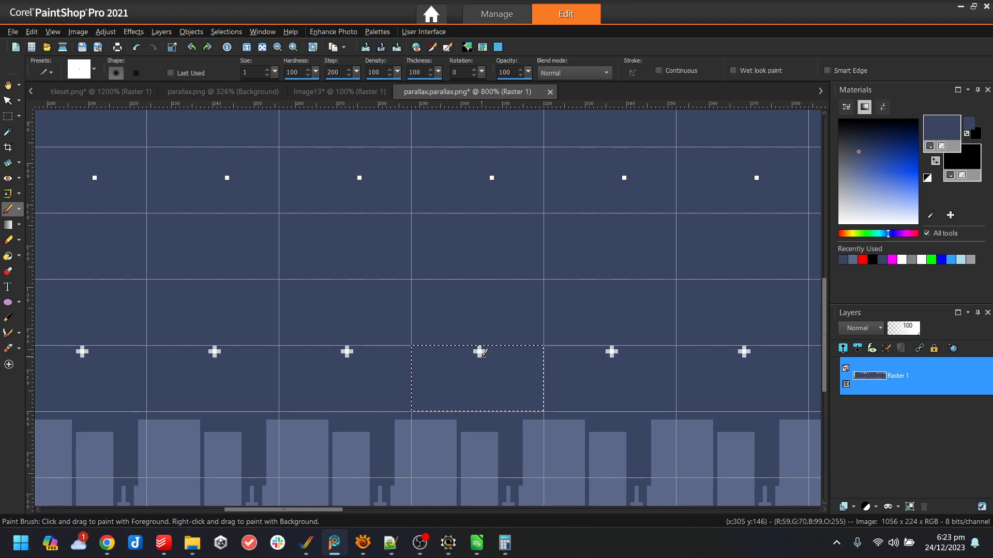
{"action": "left_click", "coordinate": [52, 32]}
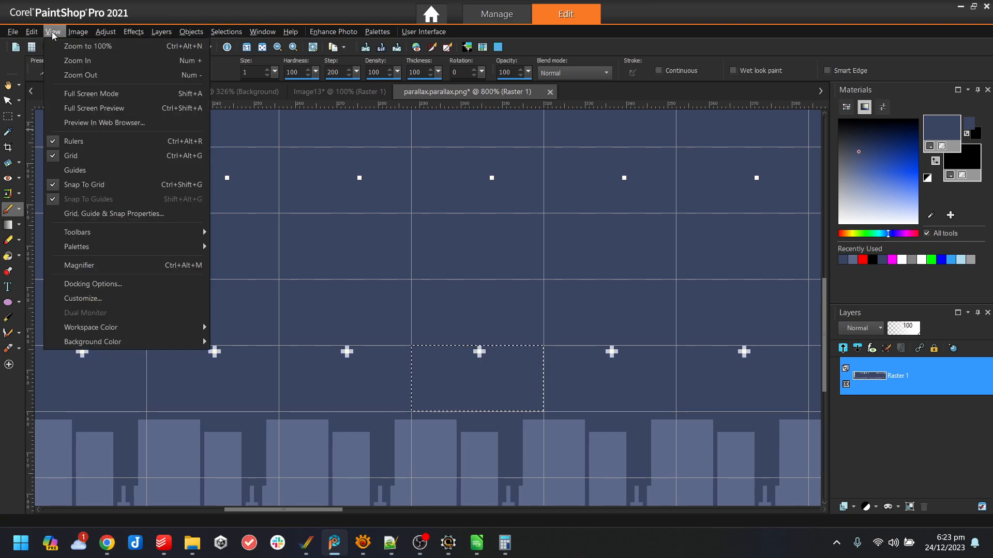
{"action": "left_click", "coordinate": [111, 182]}
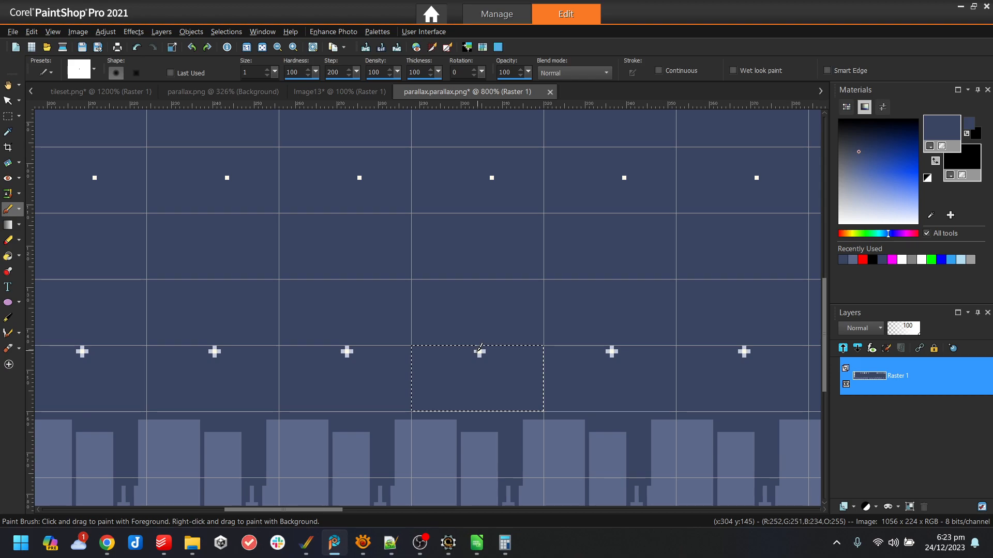
{"action": "left_click", "coordinate": [481, 356]}
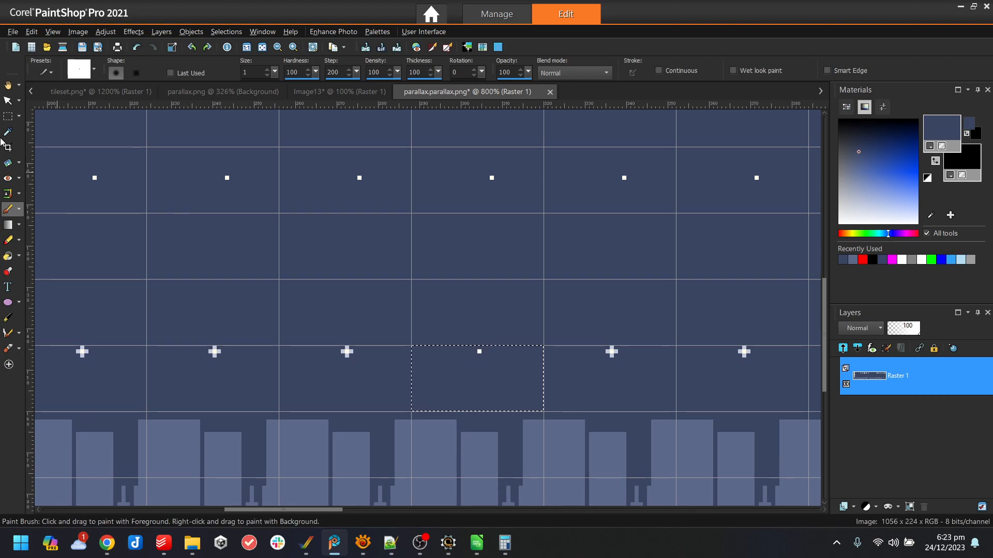
{"action": "left_click", "coordinate": [9, 118]}
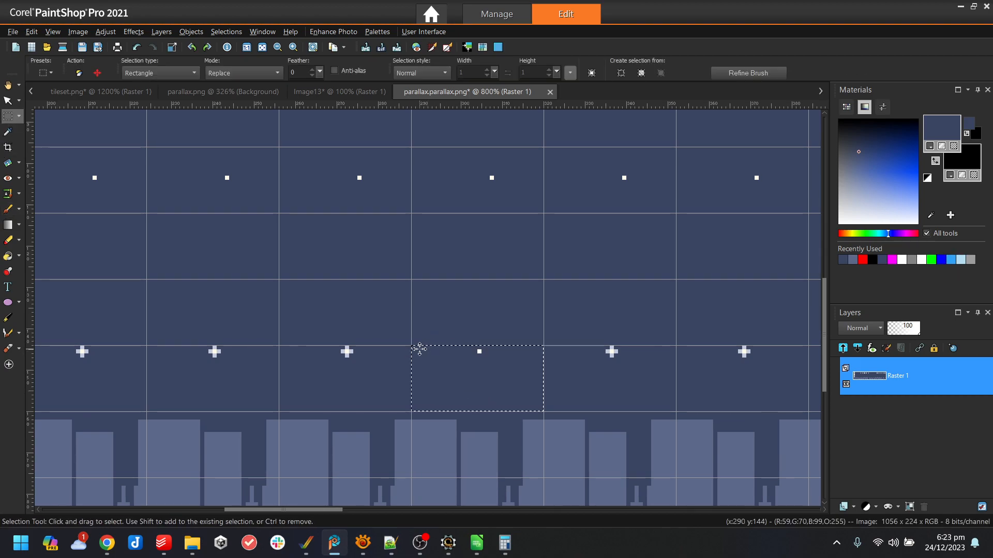
{"action": "key", "text": "ctrl+e"}
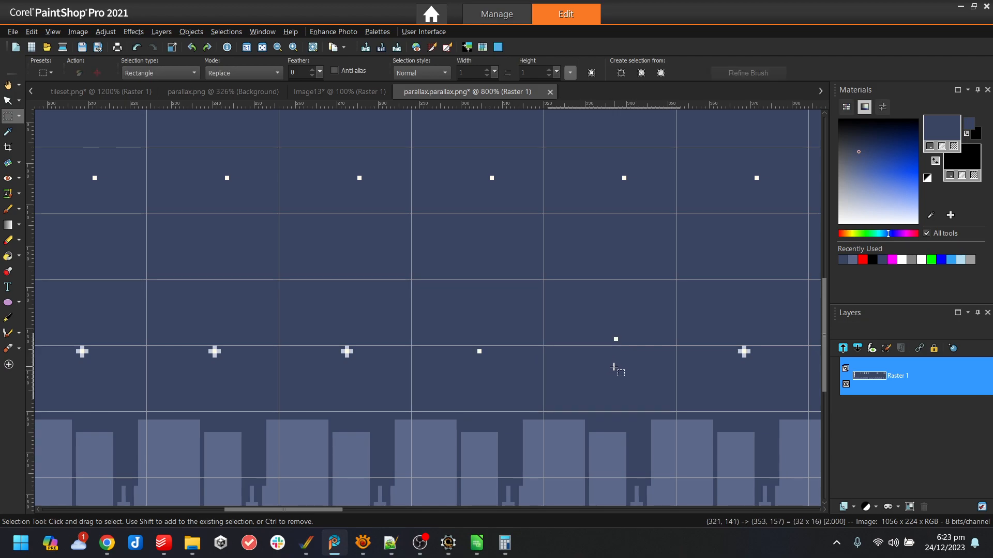
{"action": "left_click", "coordinate": [614, 367]}
{"action": "key", "text": "ctrl+z"}
- Turn grid snapping back on and paste the copied dotted tile over the next three stars in the fourth star row
{"action": "left_click", "coordinate": [53, 33]}
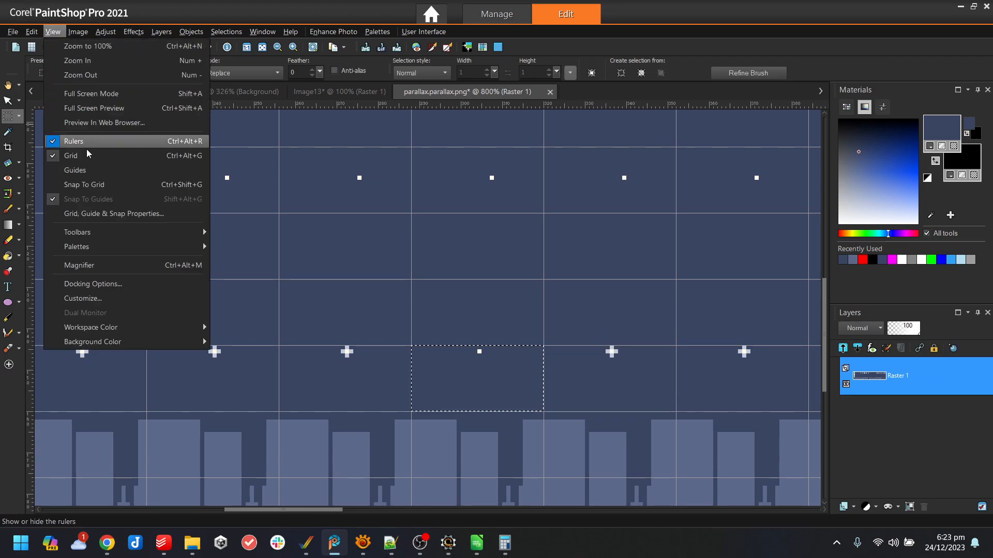
{"action": "left_click", "coordinate": [98, 183]}
{"action": "key", "text": "ctrl+e"}
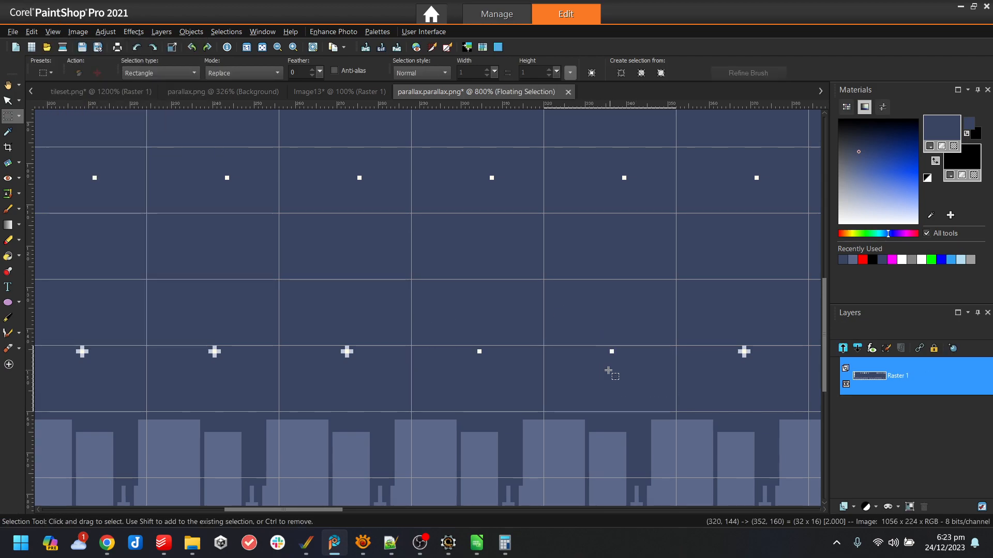
{"action": "left_click", "coordinate": [747, 377]}
{"action": "left_click_drag", "start_coordinate": [314, 509], "coordinate": [359, 508]}
{"action": "key", "text": "ctrl+e"}
{"action": "left_click", "coordinate": [597, 373]}
- Copy the 128 x 16 strip of four dotted stars, paste it over the next twelve stars in the fourth star row and deselect
{"action": "left_click_drag", "start_coordinate": [171, 342], "coordinate": [628, 412]}
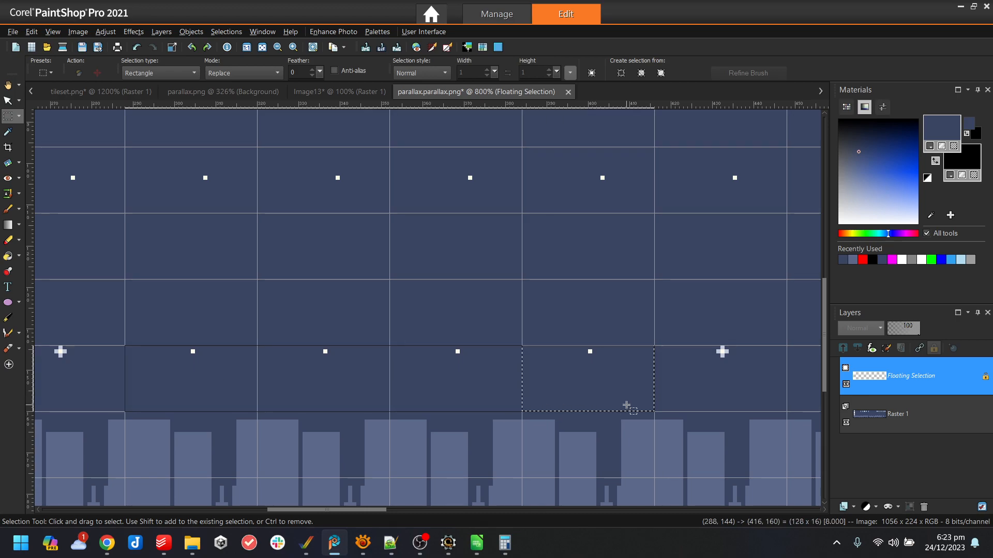
{"action": "left_click_drag", "start_coordinate": [320, 510], "coordinate": [475, 511]}
{"action": "key", "text": "ctrl+e"}
{"action": "left_click", "coordinate": [509, 373]}
{"action": "key", "text": "ctrl+z"}
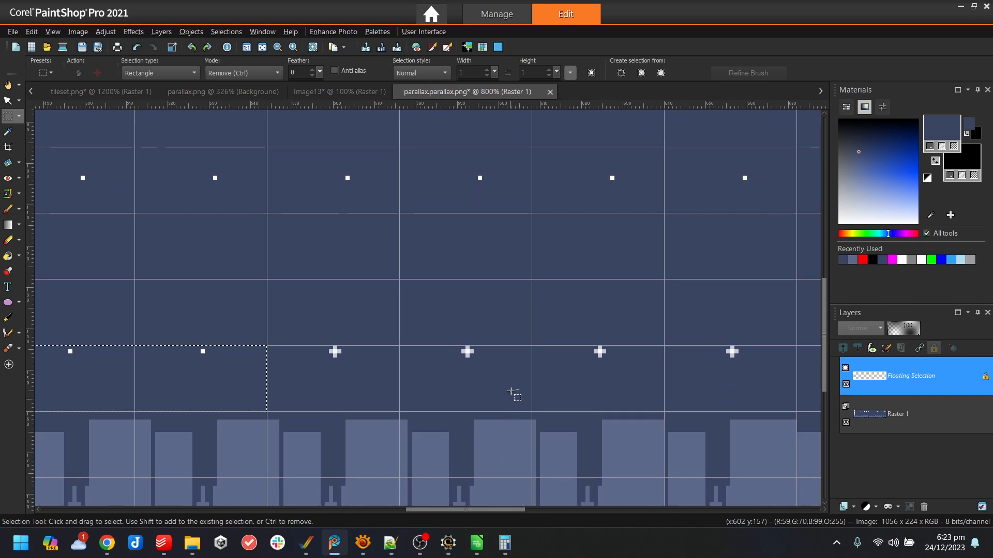
{"action": "left_click_drag", "start_coordinate": [501, 510], "coordinate": [507, 511]}
{"action": "left_click", "coordinate": [535, 511]}
{"action": "key", "text": "ctrl+z"}
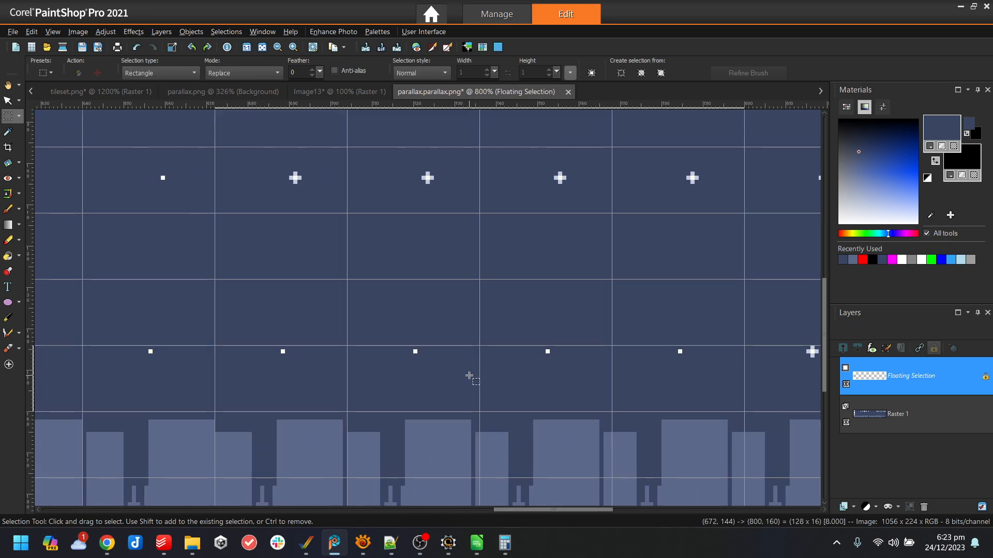
{"action": "left_click", "coordinate": [263, 31]}
{"action": "mouse_move", "coordinate": [226, 31]}
{"action": "left_click", "coordinate": [248, 61]}
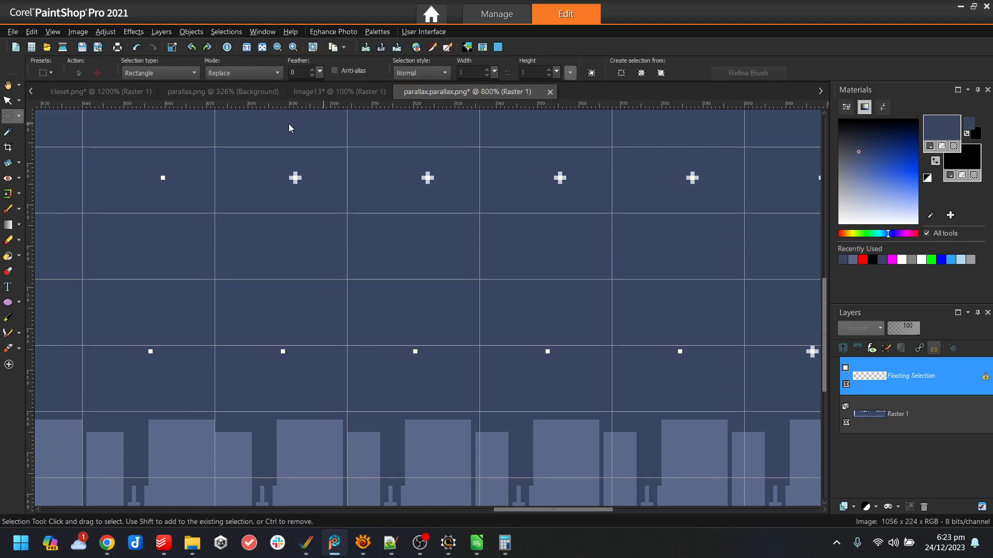
- Switch to Scorpion Editor, dismiss the old compile message, and compile and run the game in WinUAE
{"action": "left_click", "coordinate": [960, 8]}
{"action": "left_click", "coordinate": [450, 544]}
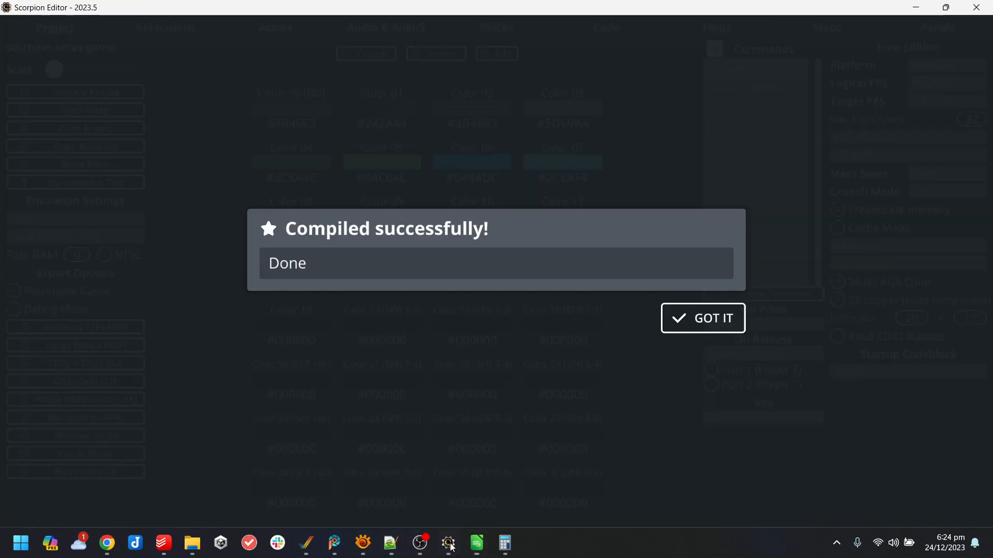
{"action": "left_click", "coordinate": [717, 331]}
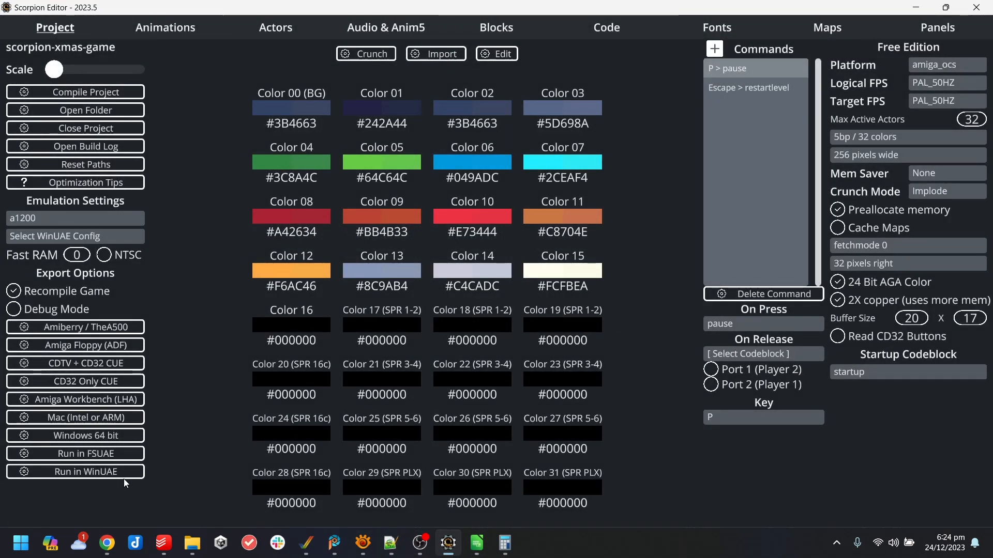
{"action": "left_click", "coordinate": [124, 476]}
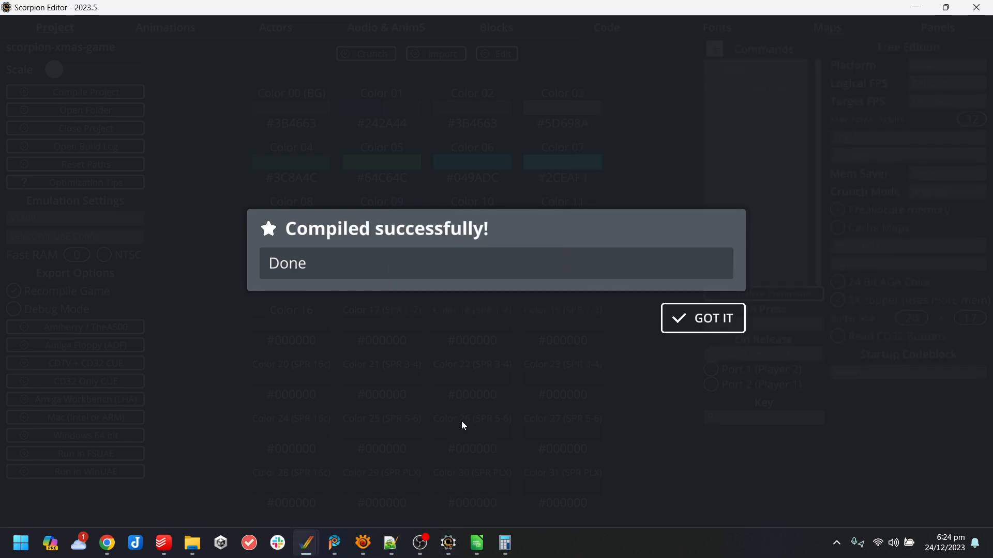
{"action": "left_click", "coordinate": [675, 321]}
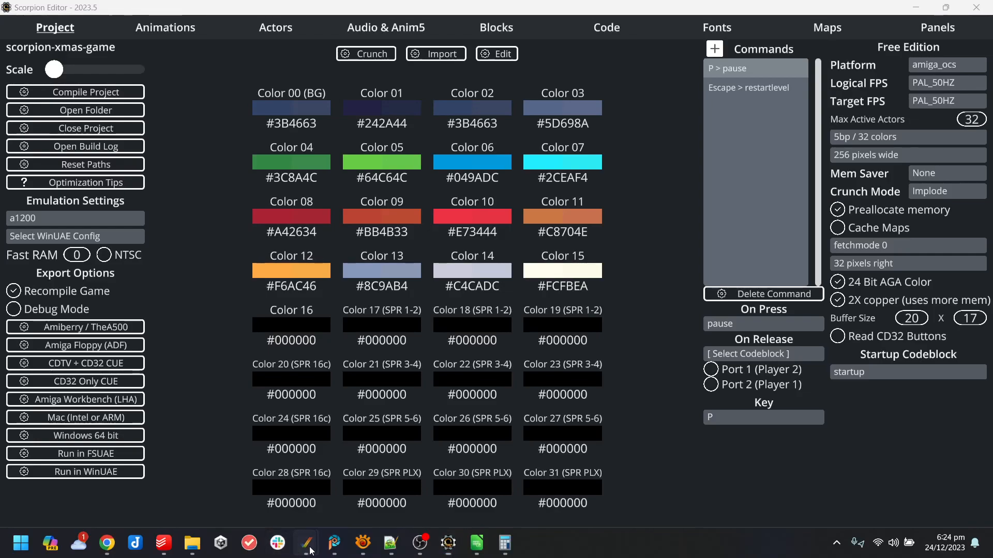
- Enable Cache Maps in the project settings and run the game in WinUAE again
{"action": "mouse_move", "coordinate": [308, 547]}
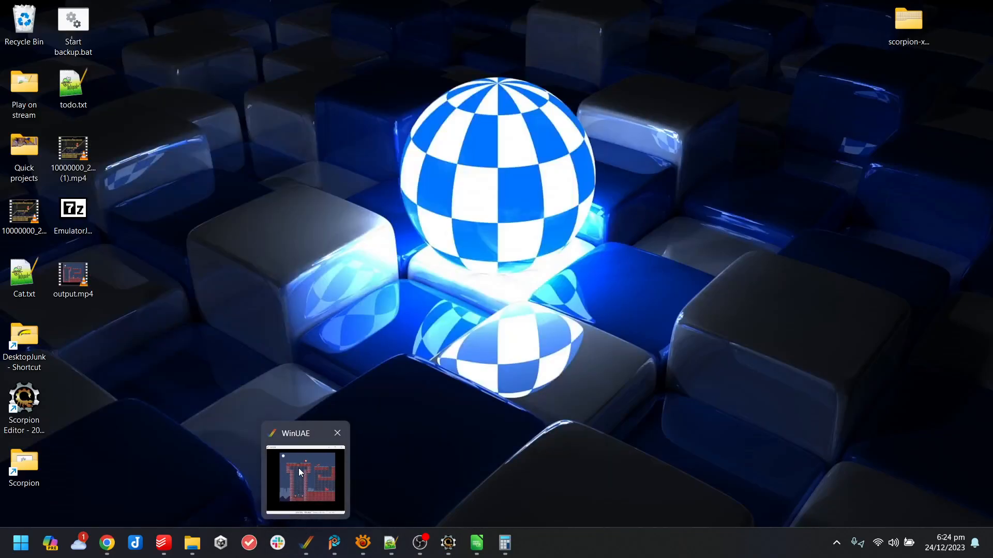
{"action": "left_click", "coordinate": [304, 472]}
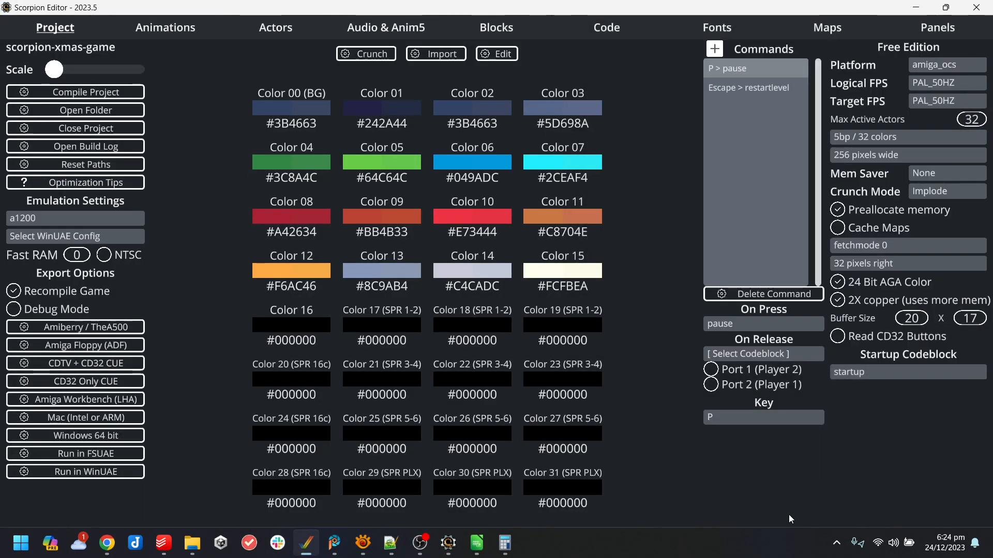
{"action": "left_click", "coordinate": [908, 263]}
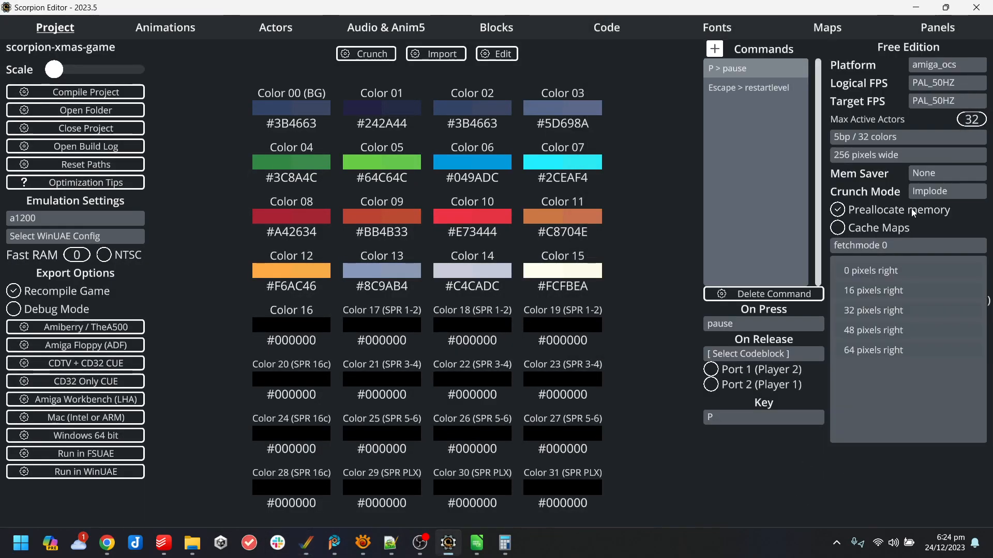
{"action": "left_click", "coordinate": [870, 497]}
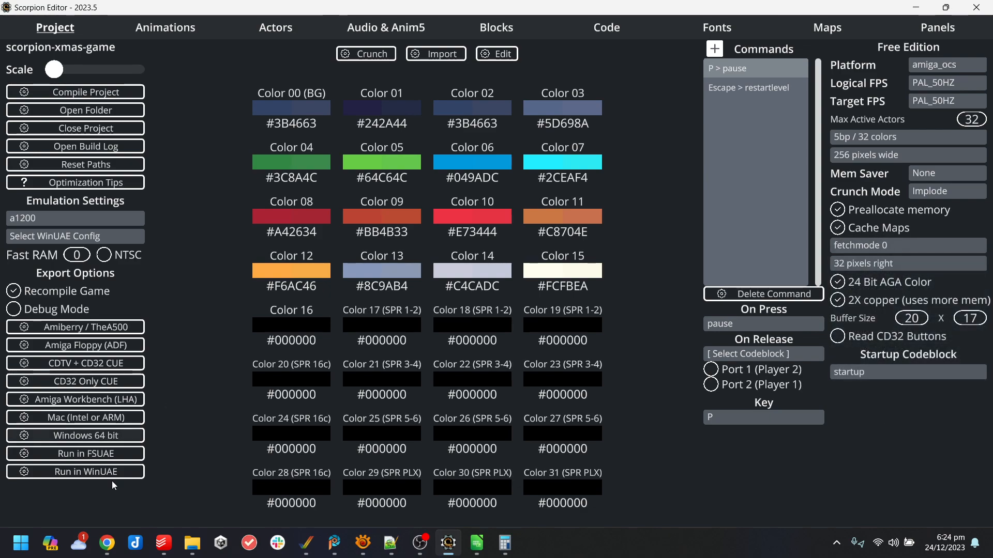
{"action": "left_click", "coordinate": [306, 543]}
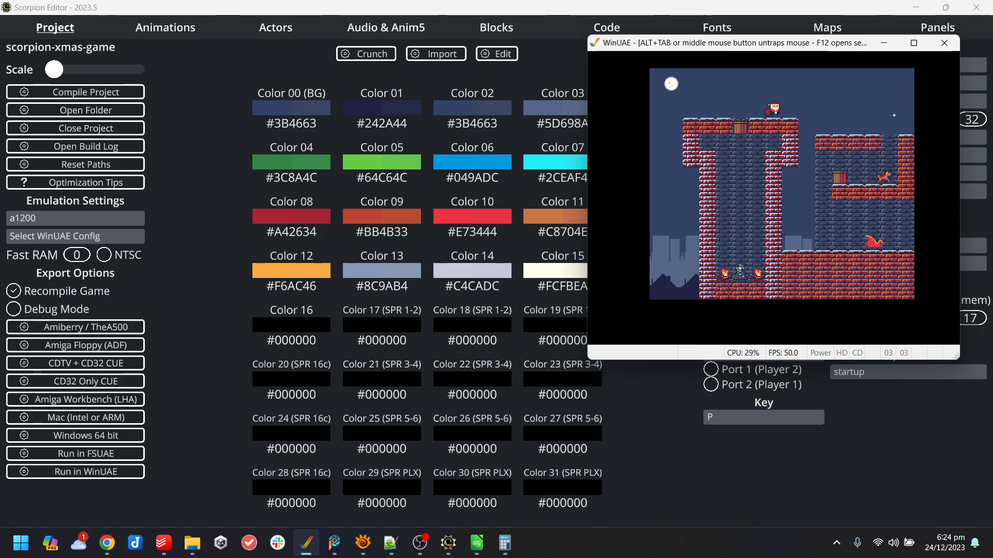
- Run and jump Santa back and forth across the rooftops to check the parallax stars in the game, and close WinUAE
{"action": "key", "text": "Right"}
{"action": "key", "text": "Up"}
{"action": "key", "text": "Right"}
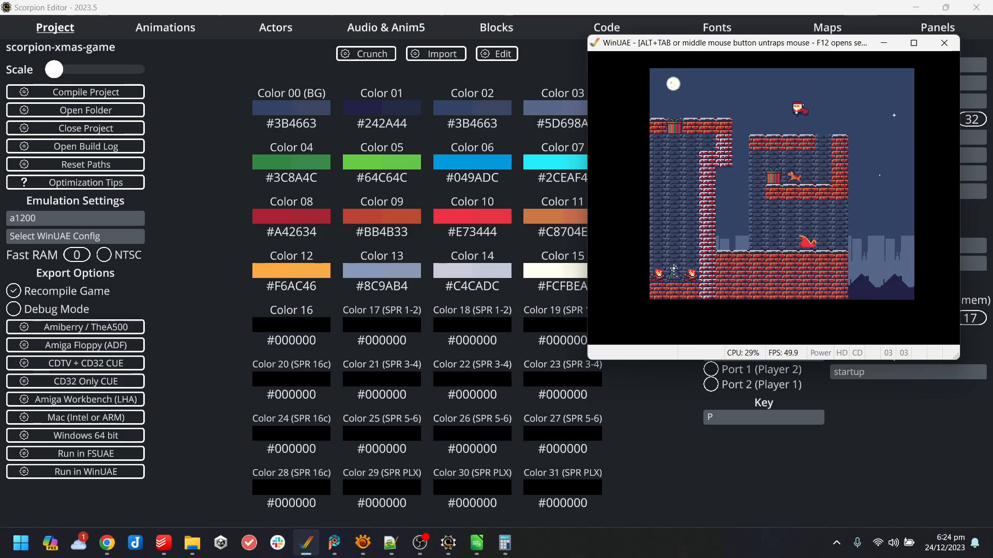
{"action": "key", "text": "Left"}
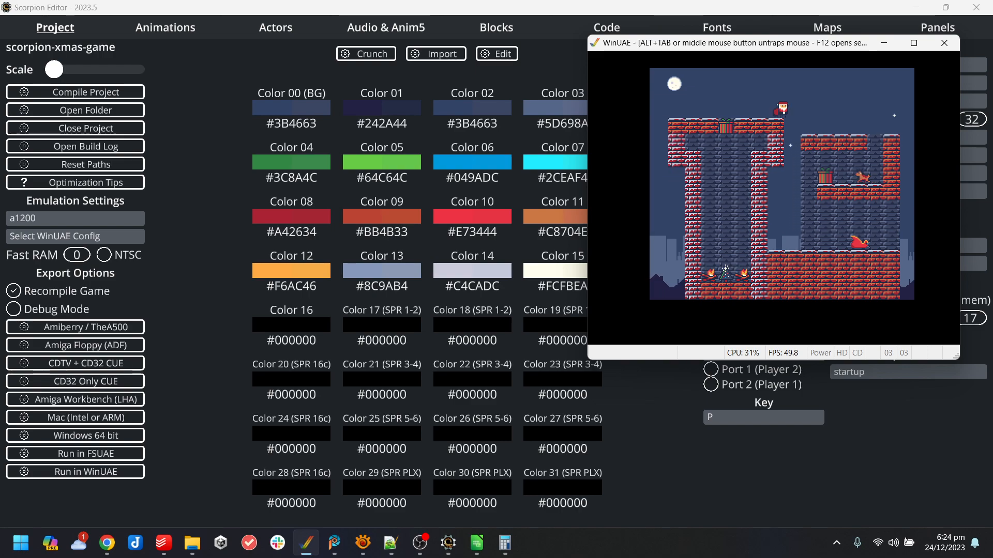
{"action": "key", "text": "Right"}
{"action": "key", "text": "Up"}
{"action": "key", "text": "Left"}
{"action": "key", "text": "Up"}
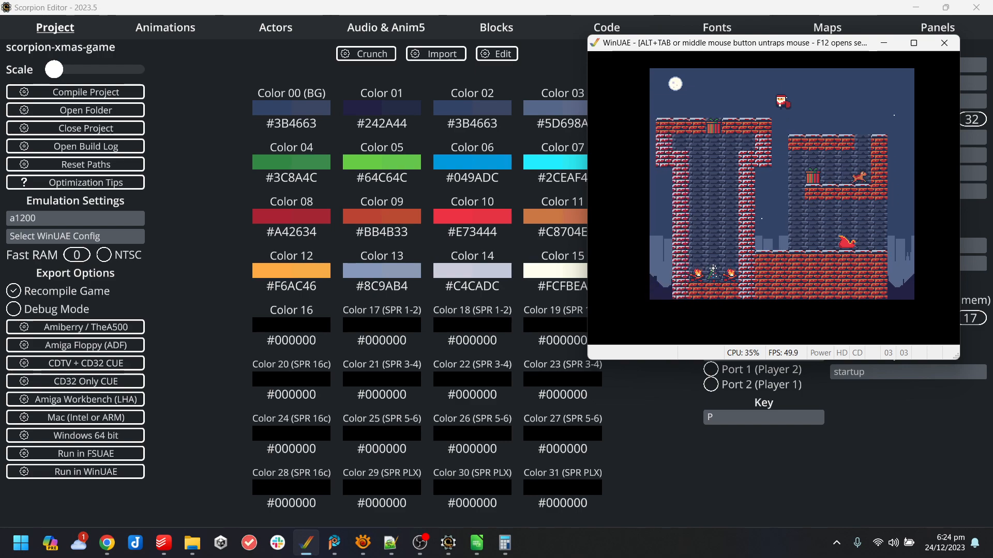
{"action": "key", "text": "Right"}
{"action": "key", "text": "Up"}
{"action": "key", "text": "Left"}
{"action": "key", "text": "Right"}
{"action": "key", "text": "Left"}
{"action": "key", "text": "Up"}
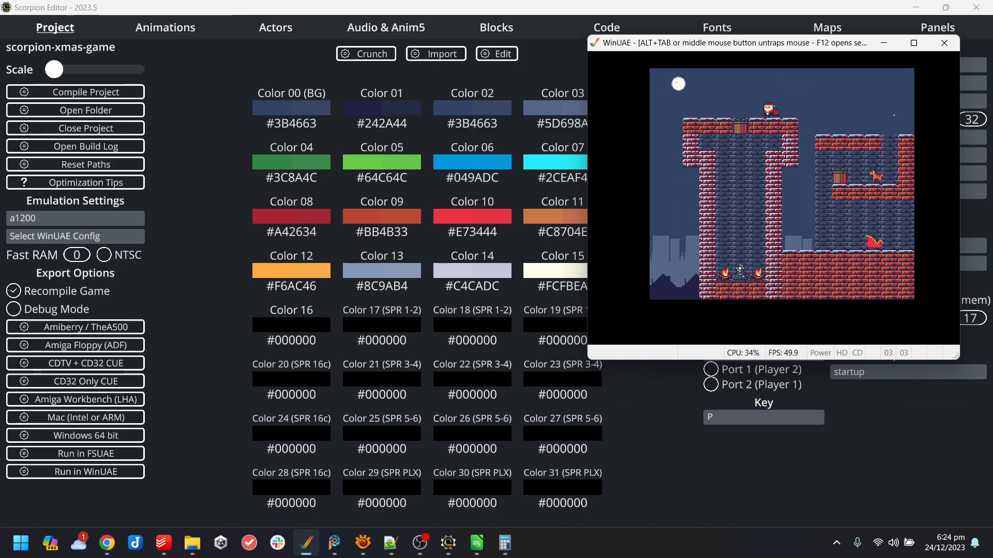
{"action": "key", "text": "Right"}
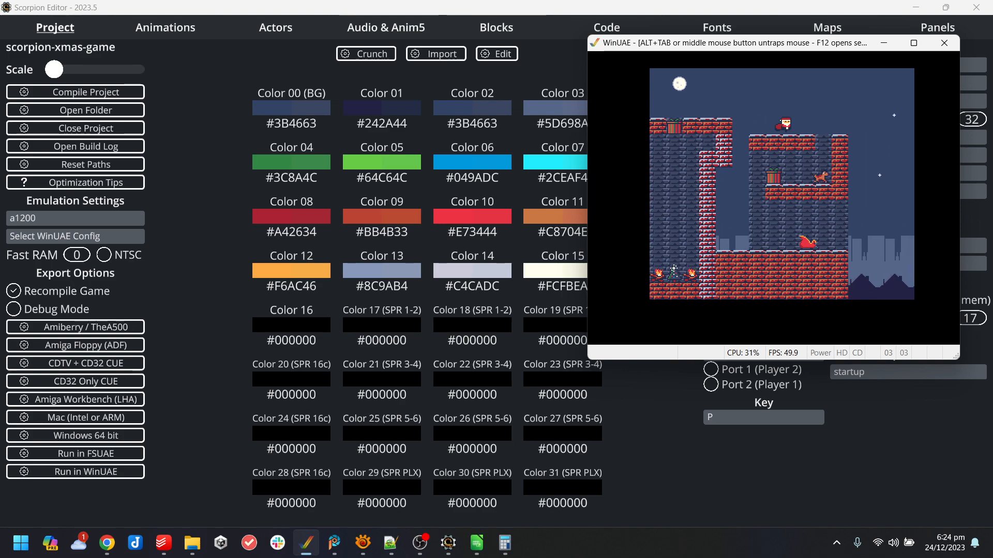
{"action": "key", "text": "Left"}
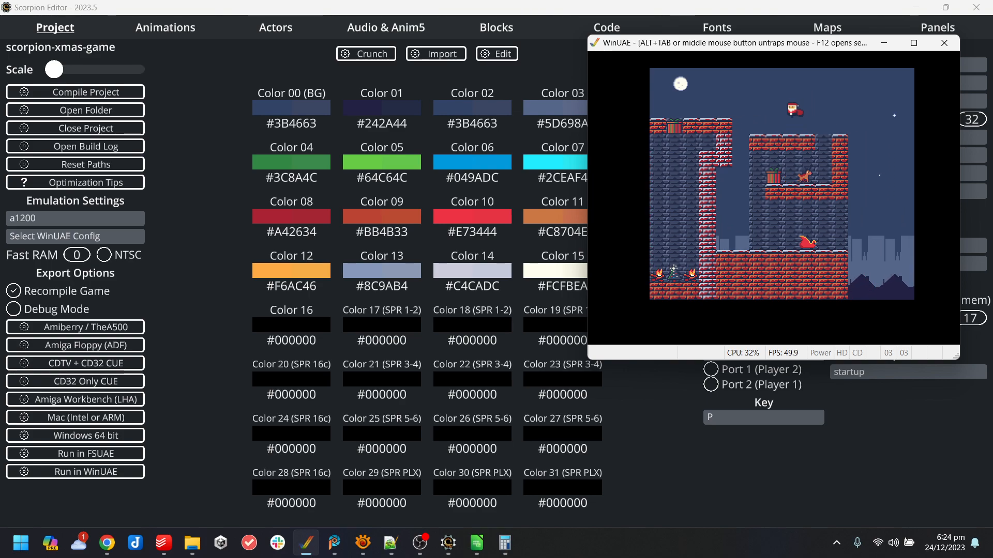
{"action": "key", "text": "alt+F4"}
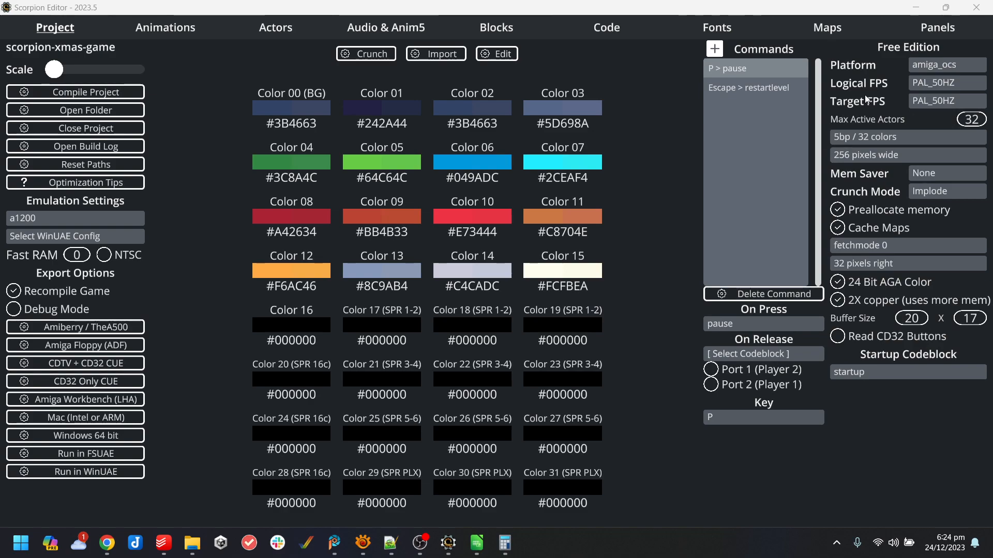
- Set level00 as the parent level of both the level01 and level02 maps
{"action": "left_click", "coordinate": [853, 33]}
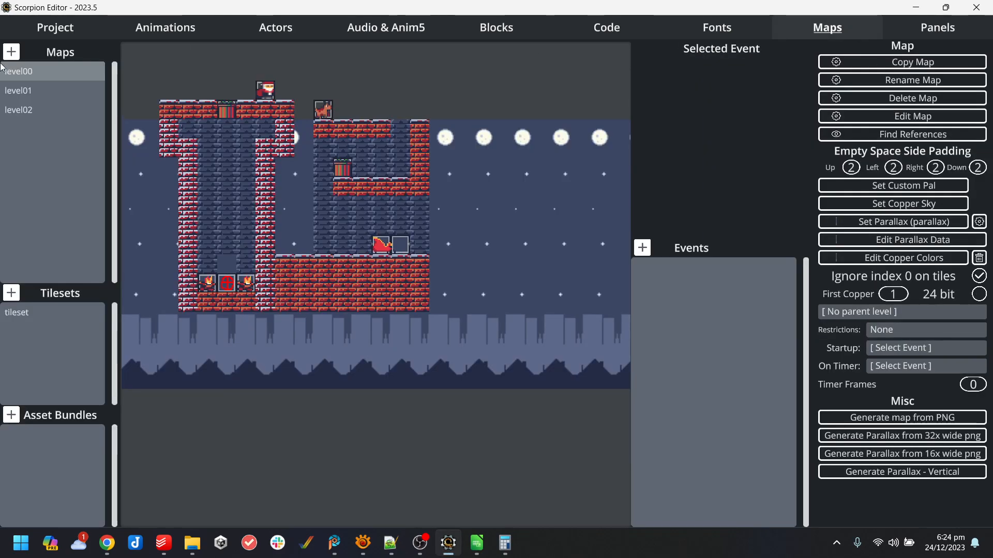
{"action": "left_click", "coordinate": [47, 92]}
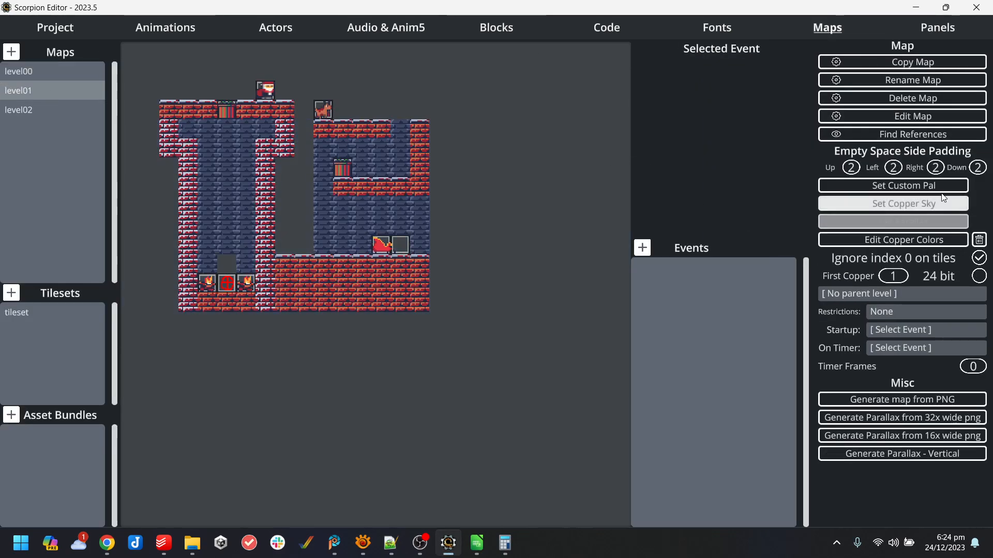
{"action": "left_click", "coordinate": [893, 299]}
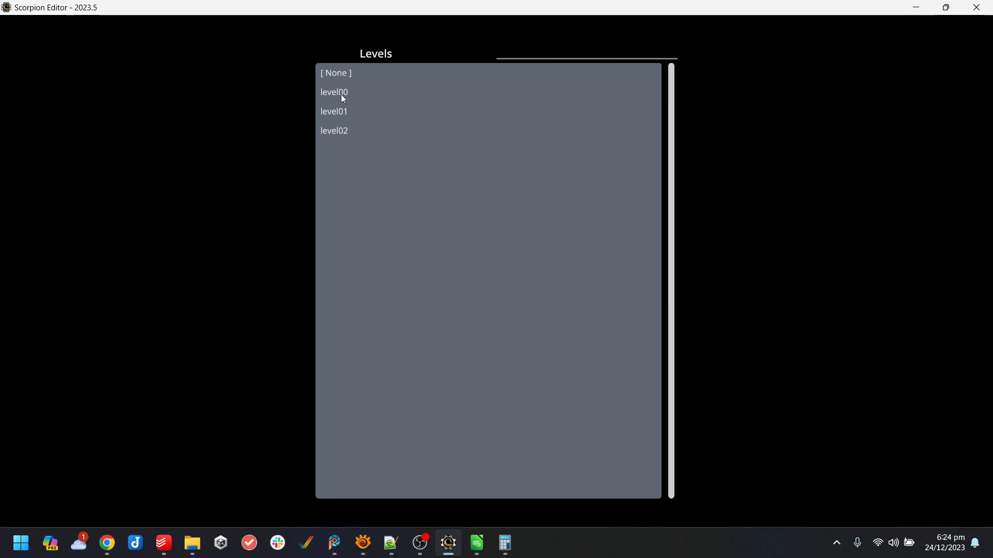
{"action": "left_click", "coordinate": [340, 94]}
{"action": "left_click", "coordinate": [30, 114]}
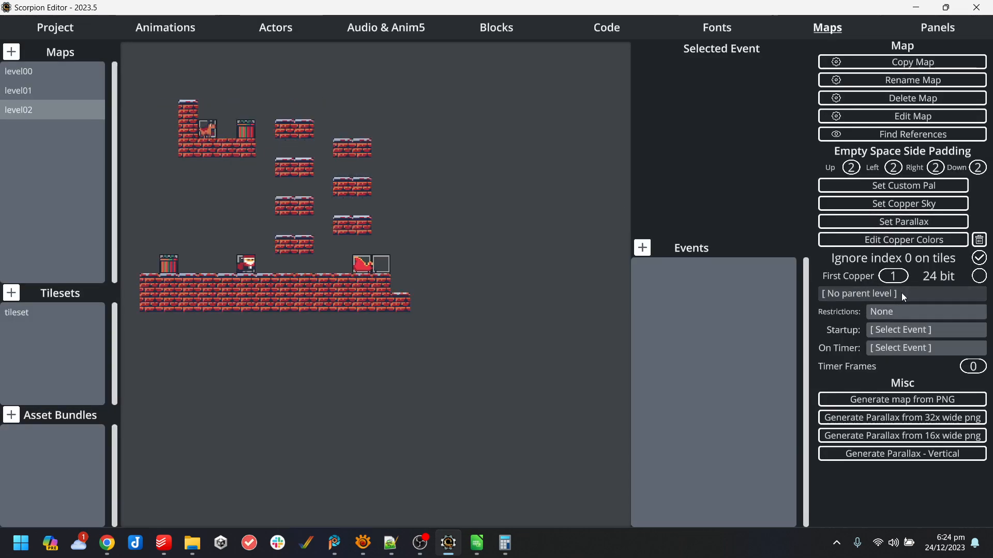
{"action": "left_click", "coordinate": [901, 294]}
{"action": "left_click", "coordinate": [333, 93]}
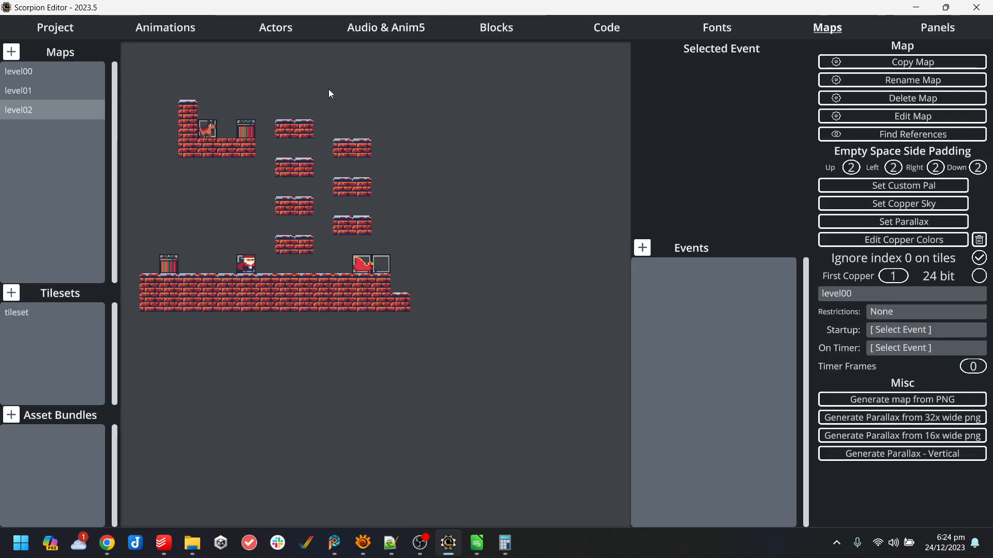
- Compare the previews and parallax settings of the level00, level01 and level02 maps
{"action": "left_click", "coordinate": [41, 89]}
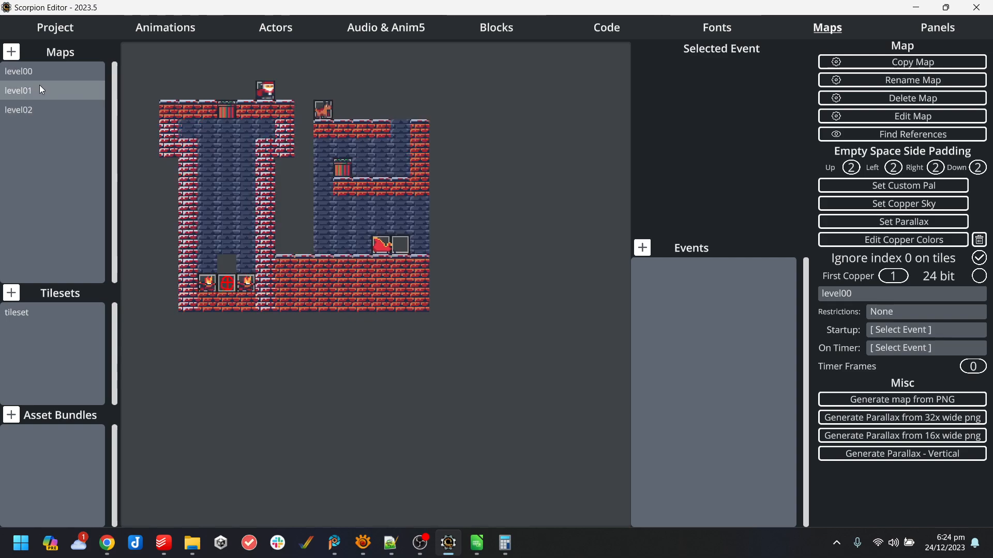
{"action": "left_click", "coordinate": [43, 72]}
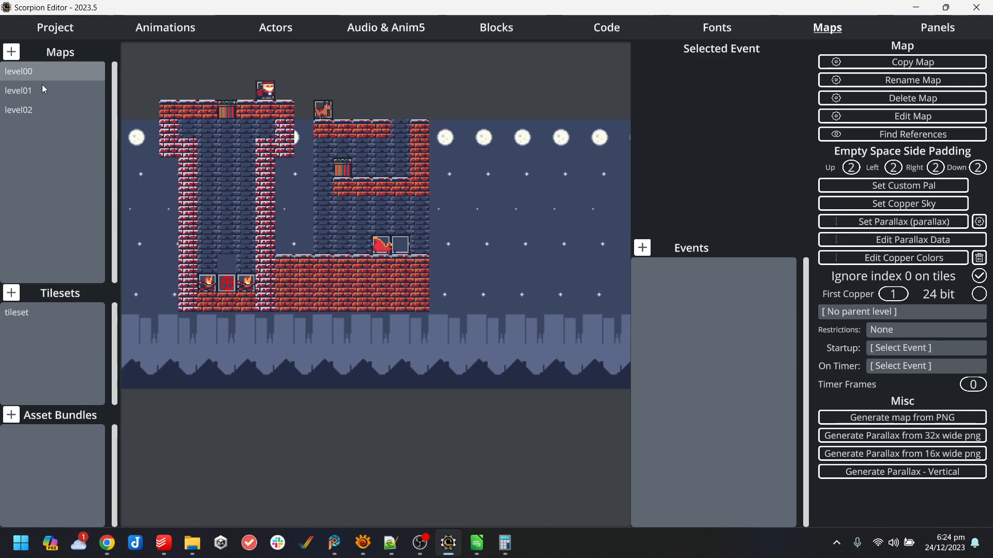
{"action": "left_click", "coordinate": [42, 86]}
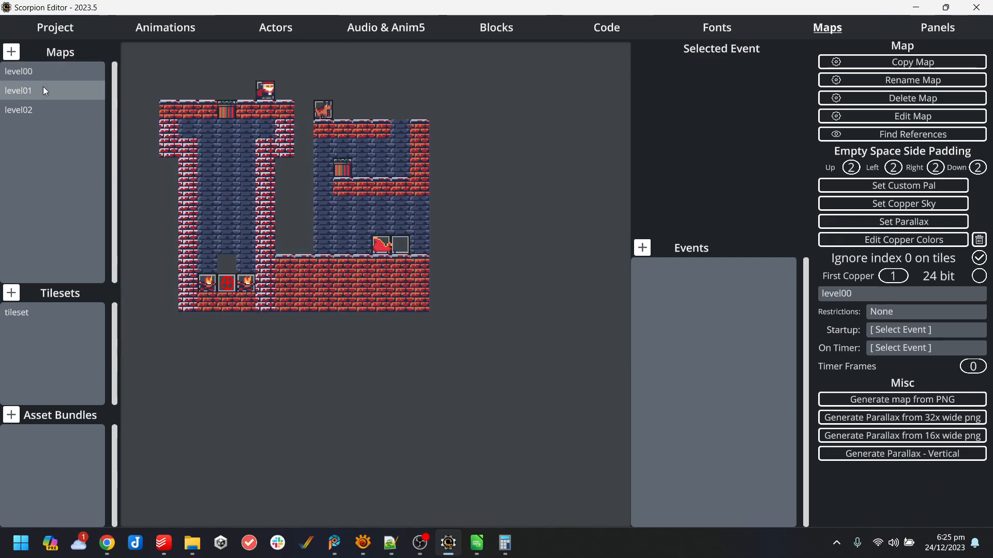
{"action": "left_click", "coordinate": [47, 72]}
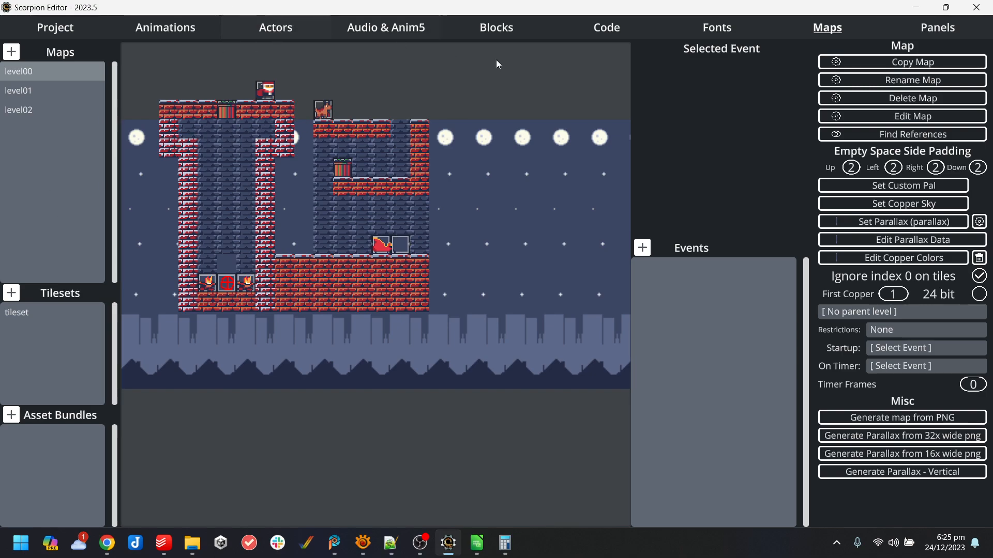
{"action": "left_click", "coordinate": [23, 91]}
{"action": "left_click", "coordinate": [36, 108]}
{"action": "left_click", "coordinate": [44, 75]}
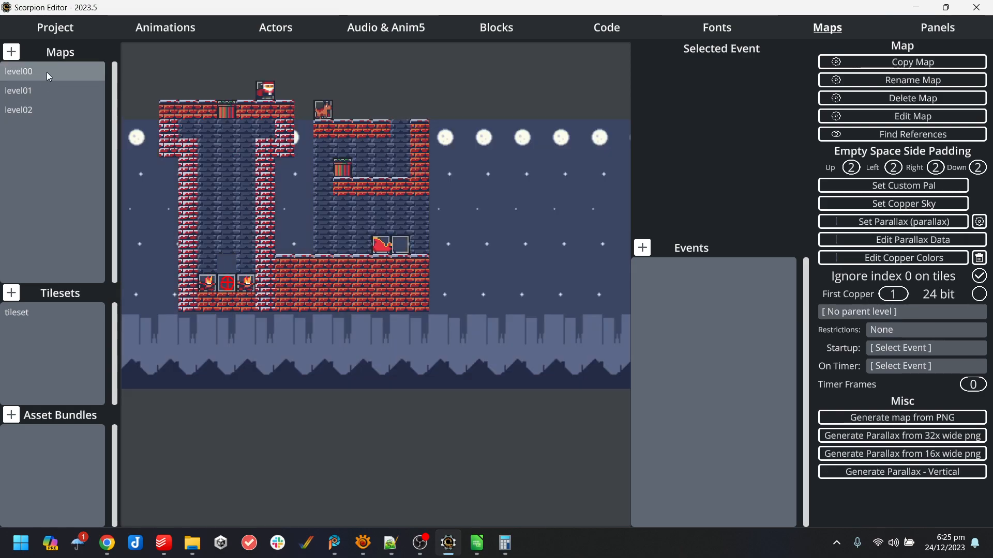
- Create a new codeblock named go_to_next_level in the project's code folder
{"action": "left_click", "coordinate": [612, 28]}
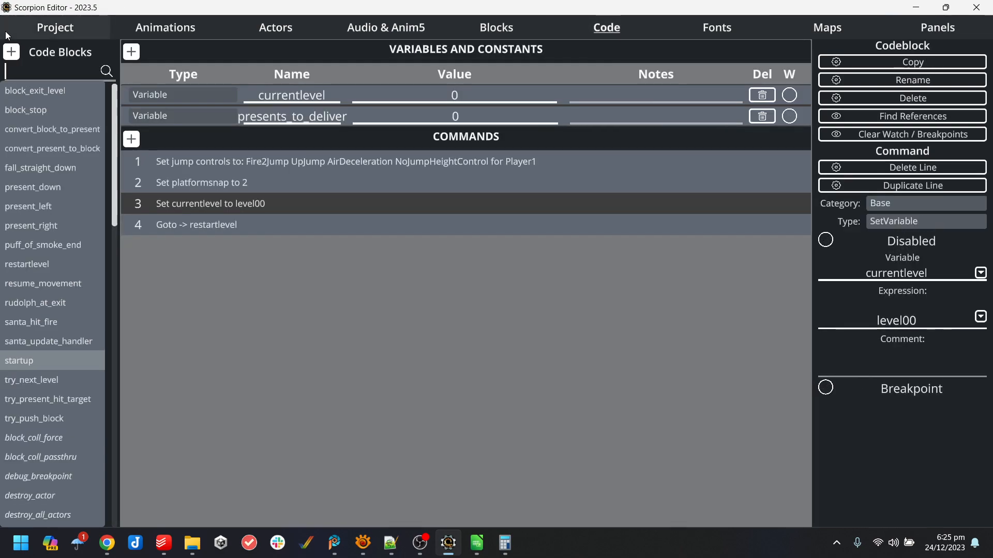
{"action": "left_click", "coordinate": [11, 52]}
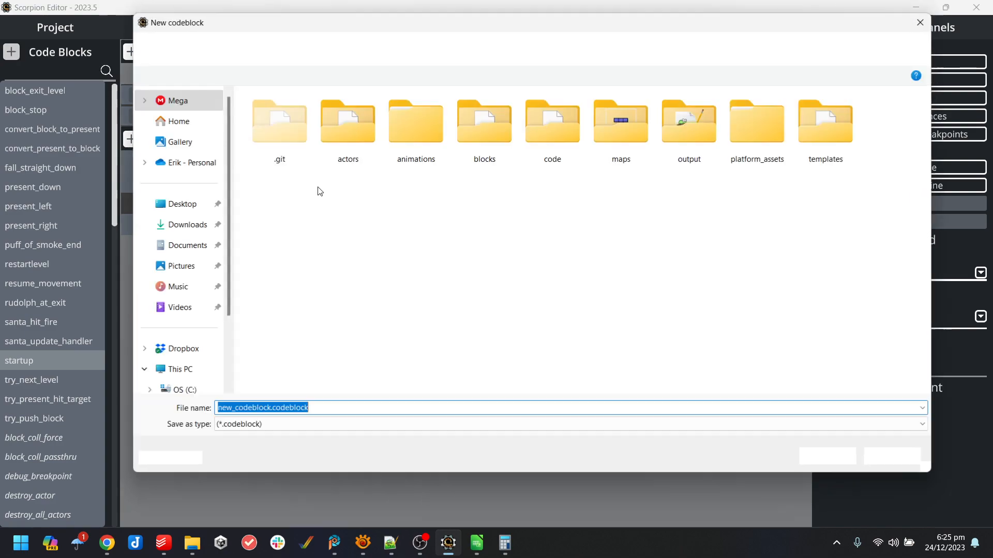
{"action": "double_click", "coordinate": [567, 132]}
{"action": "left_click", "coordinate": [419, 408]}
{"action": "type", "text": "c"}
{"action": "key", "text": "BackSpace"}
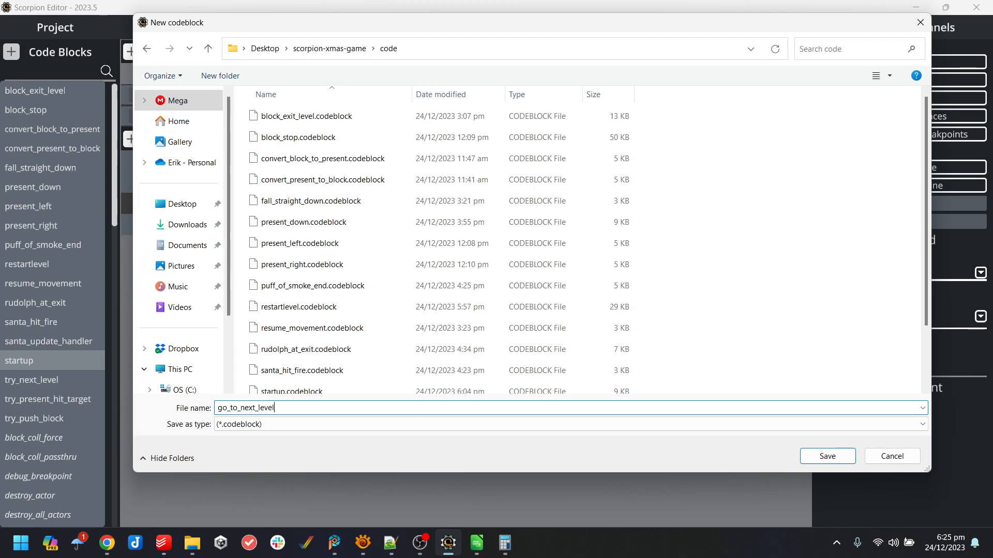
{"action": "type", "text": "go_to_next_level"}
{"action": "key", "text": "Return"}
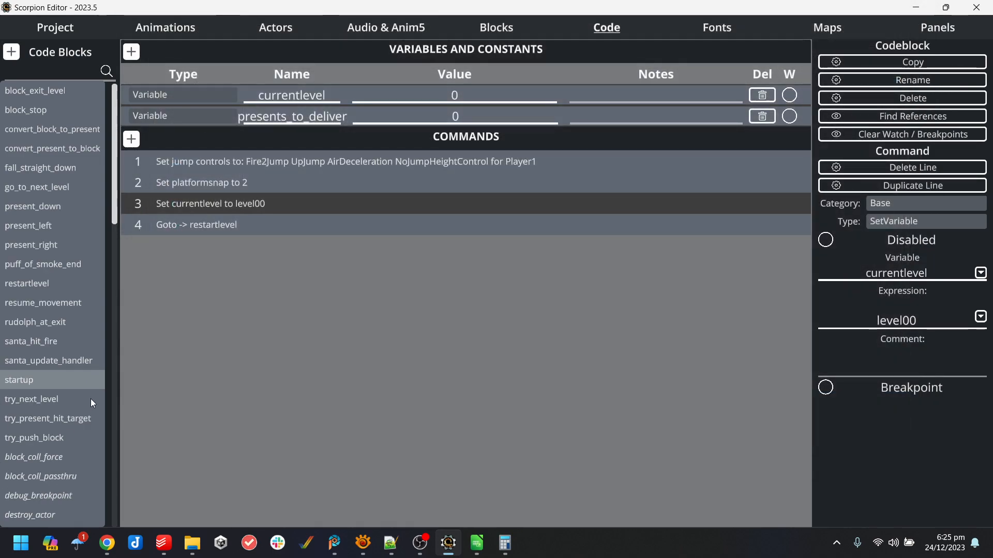
- Cut the currentlevel + 1 line and the final Goto restartlevel line from the try_next_level codeblock
{"action": "scroll", "coordinate": [89, 397], "scroll_direction": "down", "scroll_amount": 1}
{"action": "left_click", "coordinate": [60, 339]}
{"action": "scroll", "coordinate": [59, 339], "scroll_direction": "down", "scroll_amount": 3}
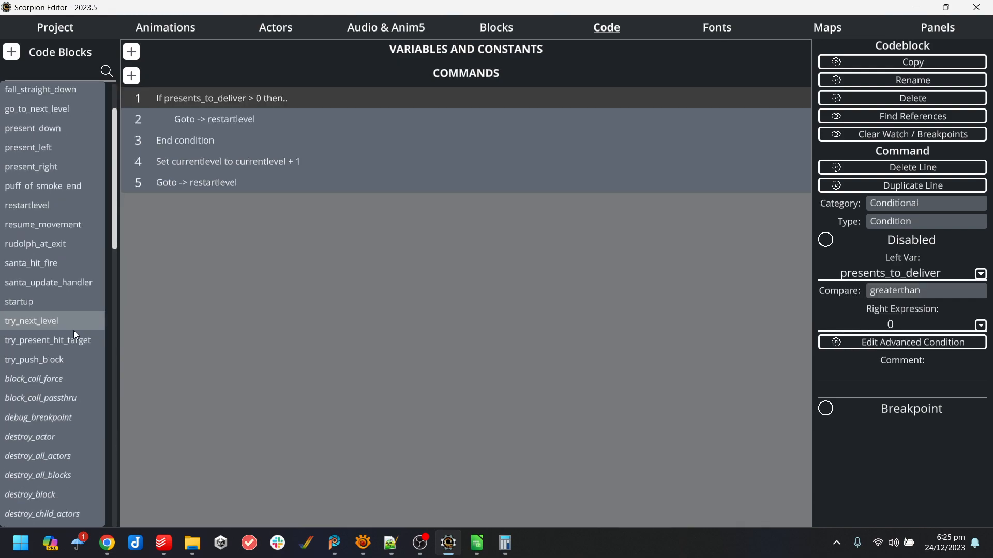
{"action": "scroll", "coordinate": [44, 217], "scroll_direction": "up", "scroll_amount": 5}
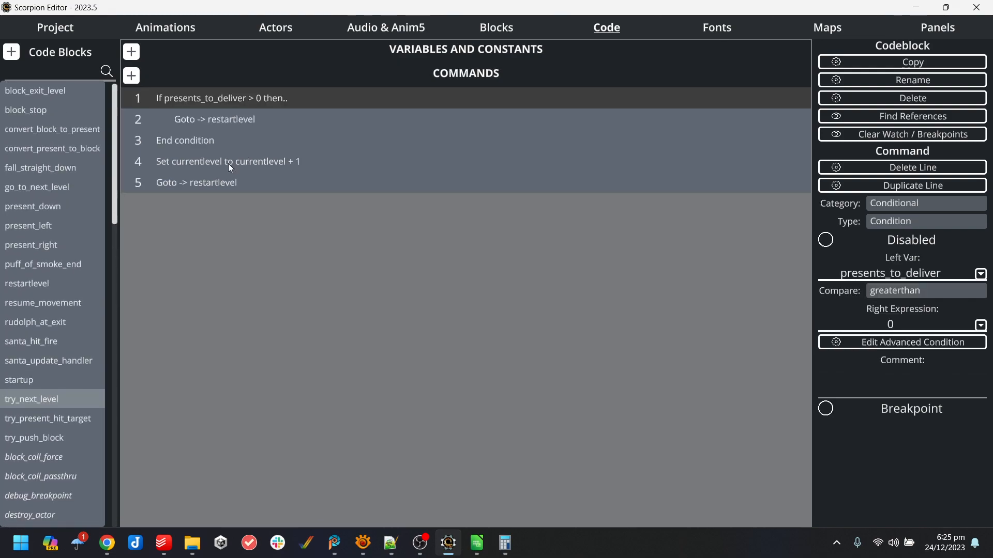
{"action": "left_click", "coordinate": [228, 164]}
{"action": "left_click", "coordinate": [234, 184], "text": "shift"}
{"action": "key", "text": "ctrl+x"}
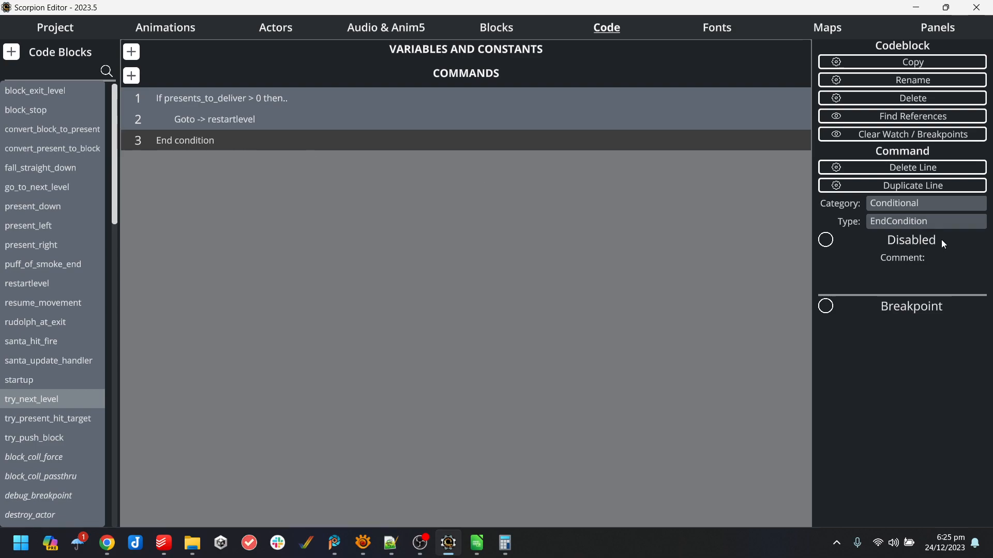
- End try_next_level with a Goto to go_to_next_level, and paste the cut commands into the go_to_next_level codeblock
{"action": "key", "text": "Return"}
{"action": "left_click", "coordinate": [935, 222]}
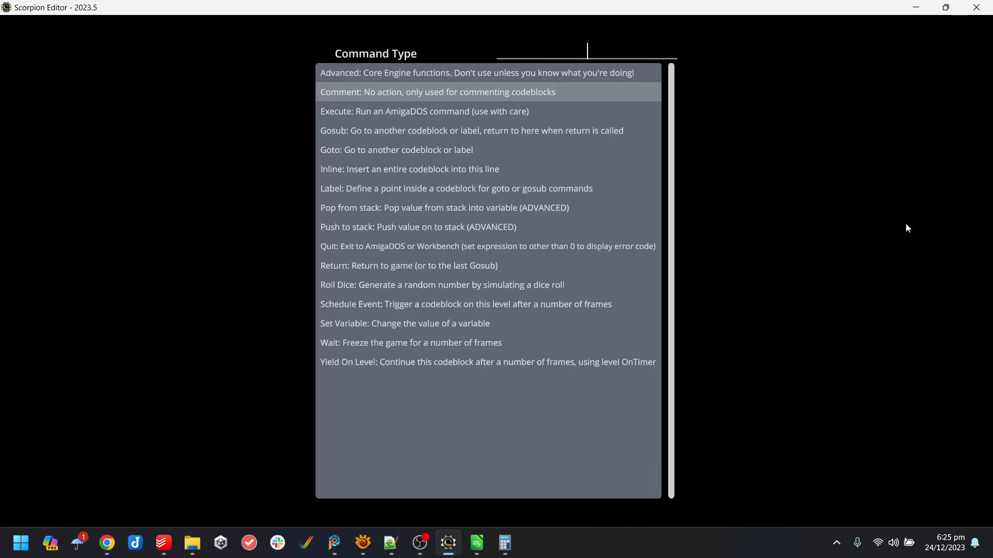
{"action": "left_click", "coordinate": [438, 150]}
{"action": "left_click", "coordinate": [902, 258]}
{"action": "type", "text": "nex"}
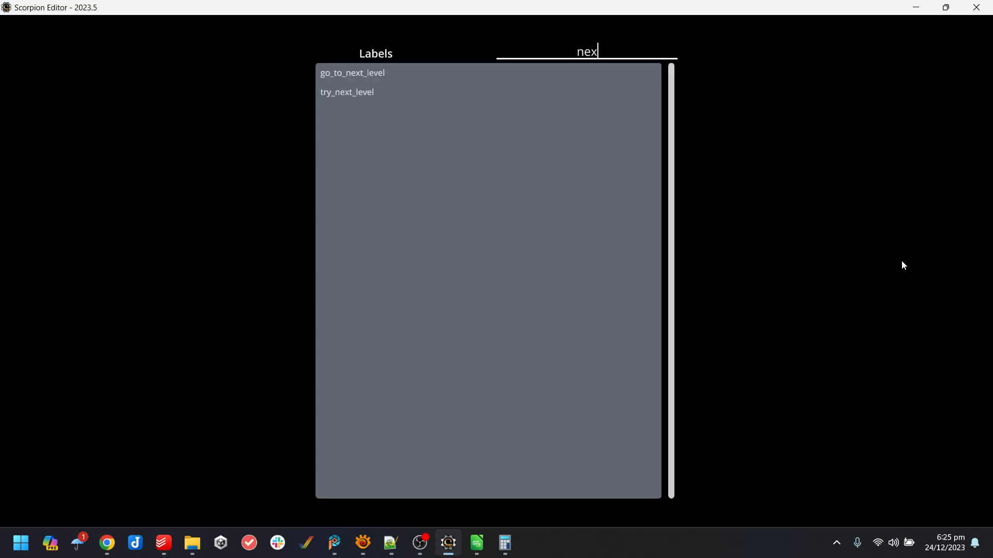
{"action": "left_click", "coordinate": [379, 74]}
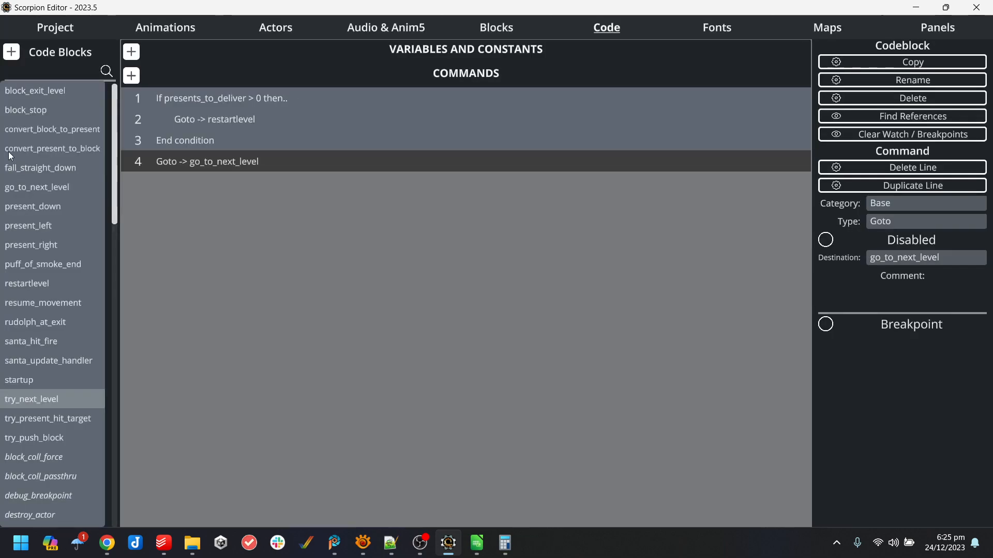
{"action": "left_click", "coordinate": [31, 188]}
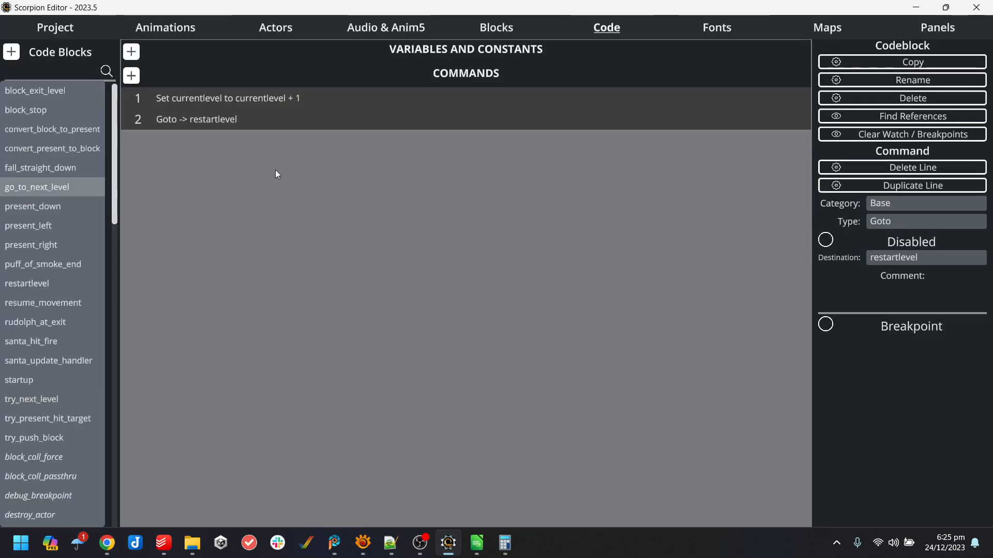
{"action": "left_click", "coordinate": [275, 98]}
- Add a project key command that runs go_to_next_level when the S key is pressed
{"action": "left_click", "coordinate": [73, 36]}
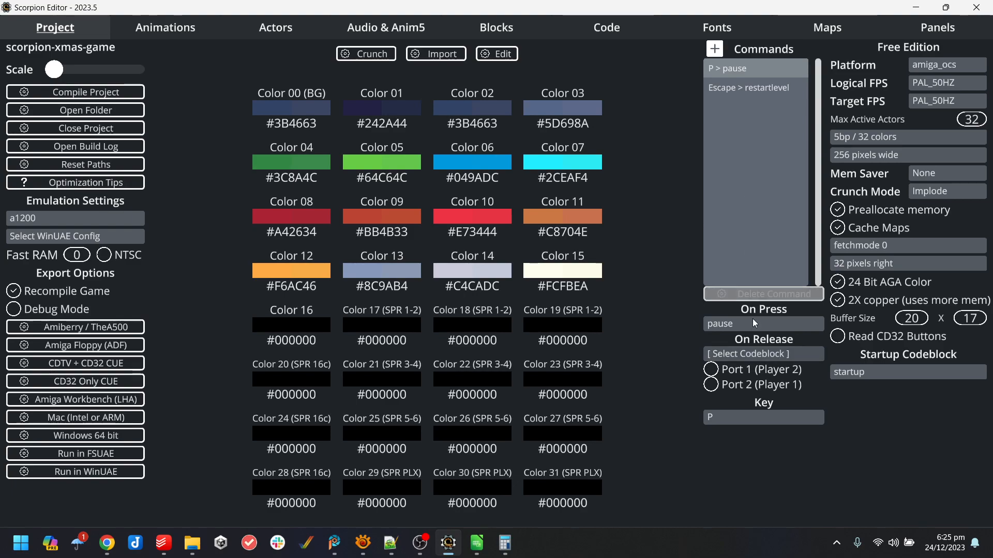
{"action": "left_click", "coordinate": [738, 117]}
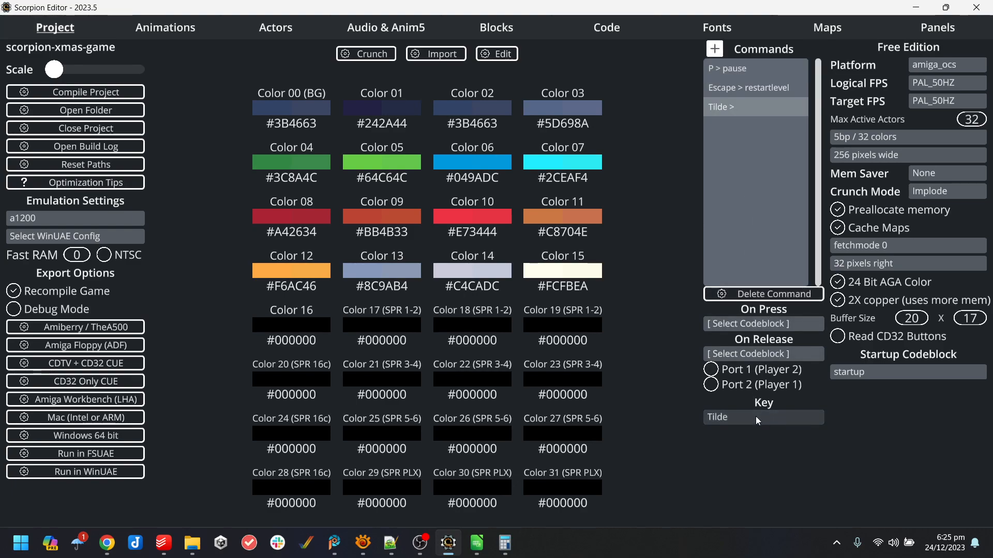
{"action": "left_click", "coordinate": [724, 414]}
{"action": "type", "text": "S"}
{"action": "left_click", "coordinate": [335, 110]}
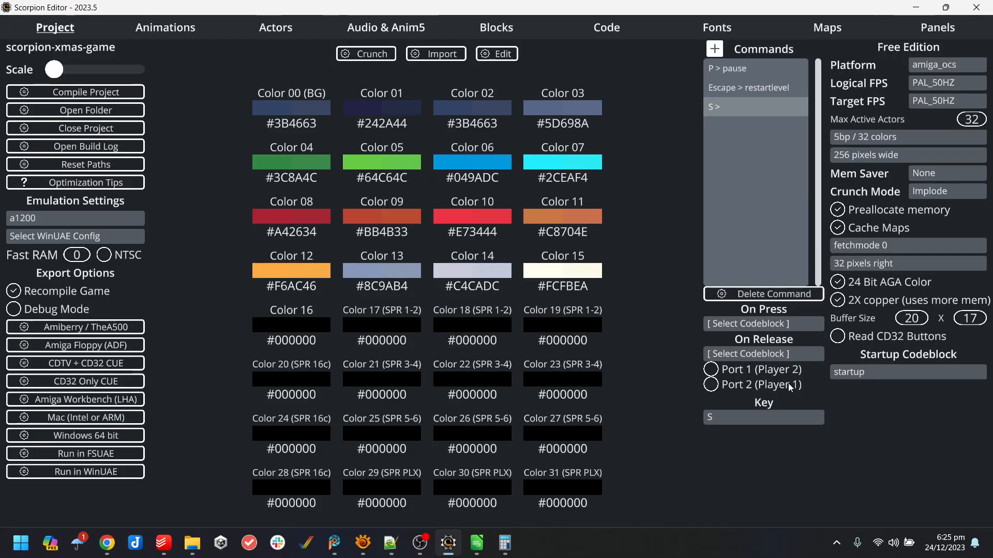
{"action": "left_click", "coordinate": [777, 328]}
{"action": "type", "text": "next"}
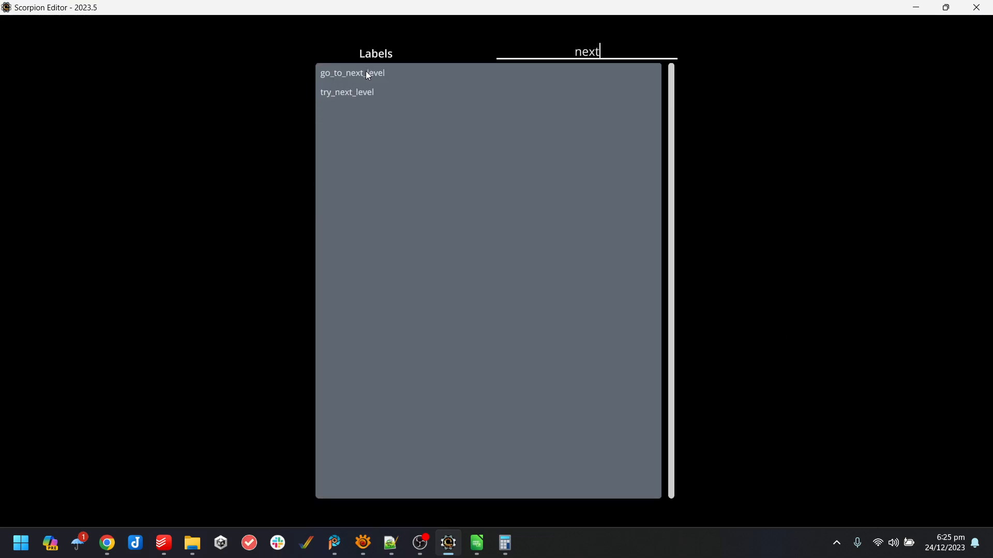
{"action": "left_click", "coordinate": [367, 73]}
- Compile and run the game in WinUAE to check the level background, close the emulator and dismiss the compile message
{"action": "left_click", "coordinate": [102, 473]}
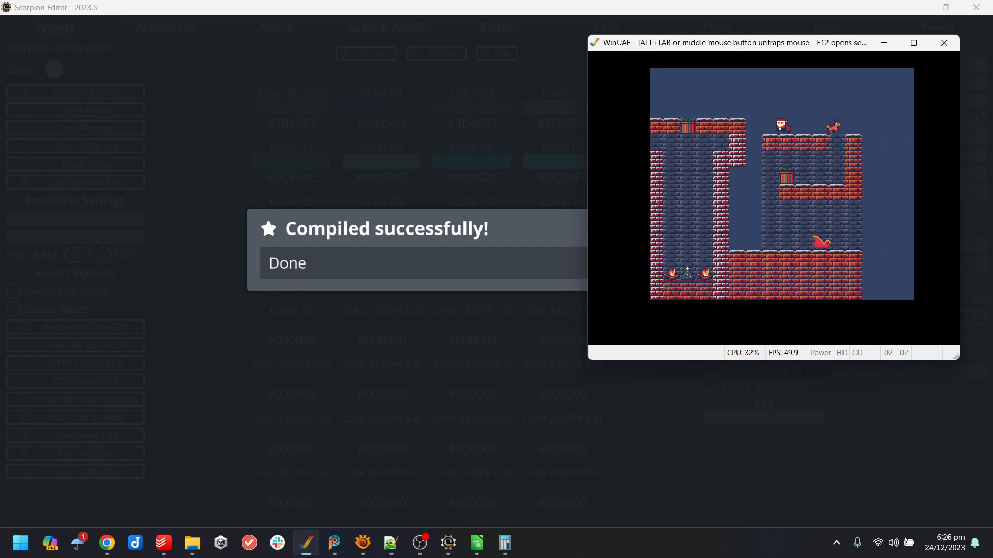
{"action": "key", "text": "alt+F4"}
{"action": "left_click", "coordinate": [718, 328]}
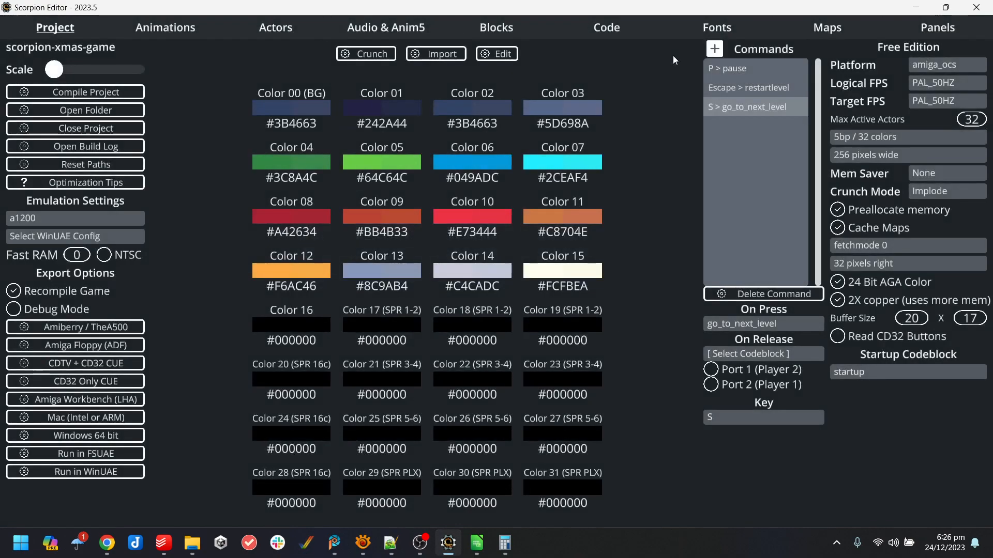
- Look through the codeblocks, including block_exit_level, rudolph_at_exit and go_to_next_level, for the level-loading commands
{"action": "left_click", "coordinate": [634, 29]}
{"action": "left_click", "coordinate": [46, 93]}
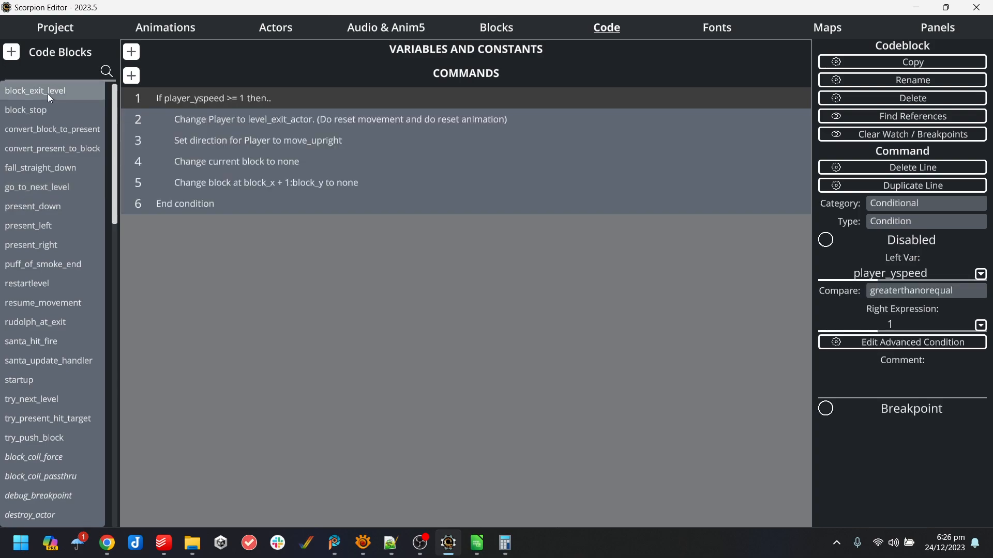
{"action": "left_click", "coordinate": [49, 111]}
{"action": "left_click", "coordinate": [53, 189]}
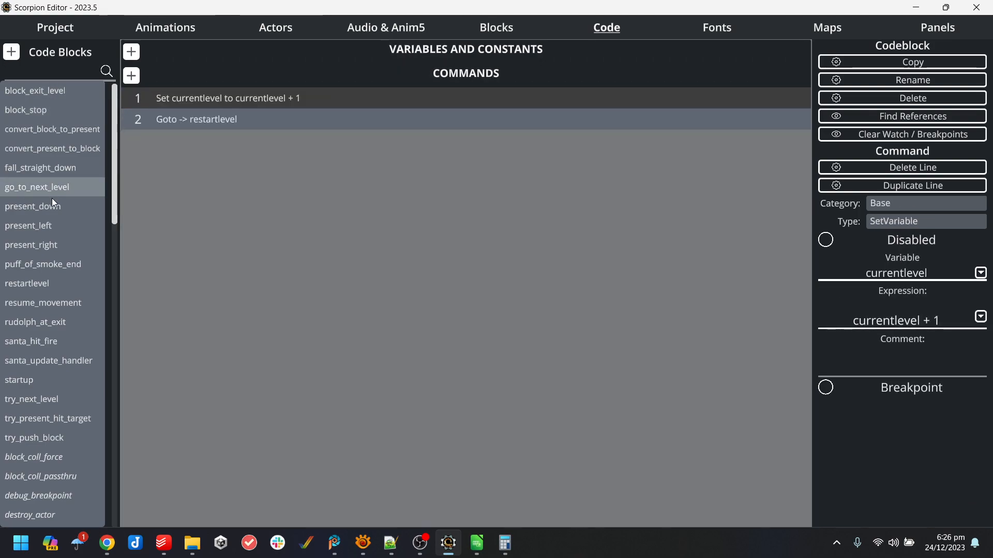
{"action": "left_click", "coordinate": [51, 207]}
{"action": "left_click", "coordinate": [40, 324]}
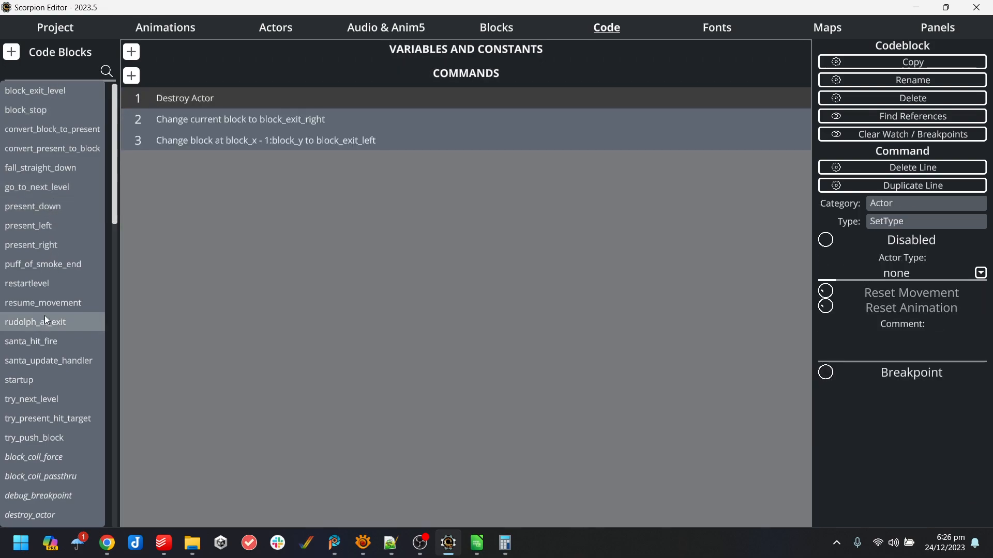
{"action": "left_click", "coordinate": [33, 188]}
{"action": "left_click", "coordinate": [50, 166]}
{"action": "left_click", "coordinate": [55, 189]}
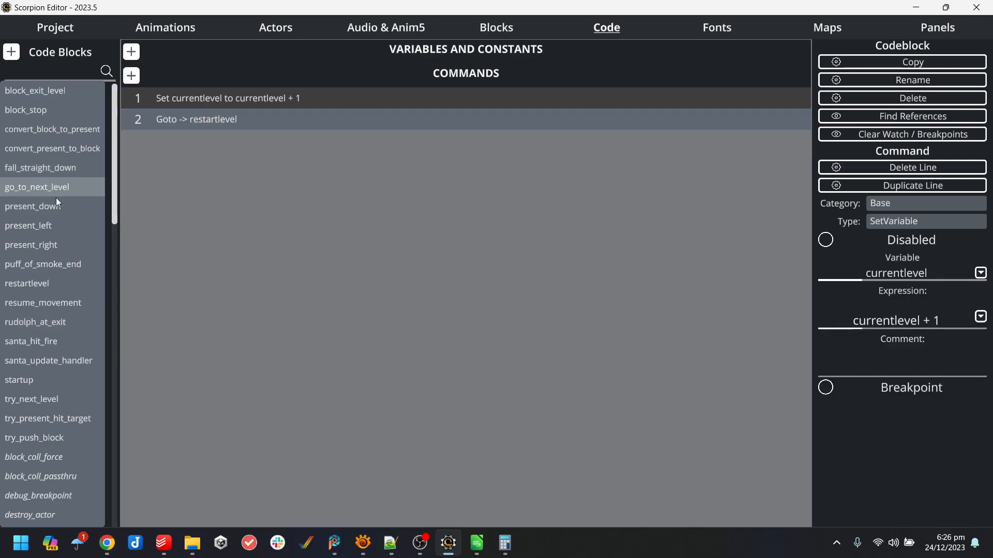
- In the restartlevel codeblock, insert an empty line after Load Level currentlevel and disable that command's Auto Fade In
{"action": "left_click", "coordinate": [54, 286]}
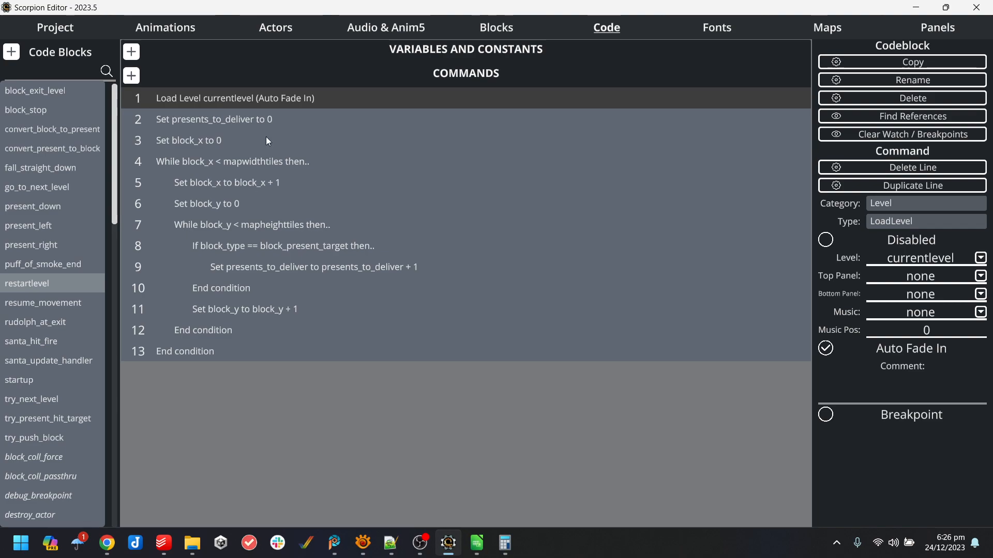
{"action": "key", "text": "Return"}
{"action": "left_click", "coordinate": [285, 99]}
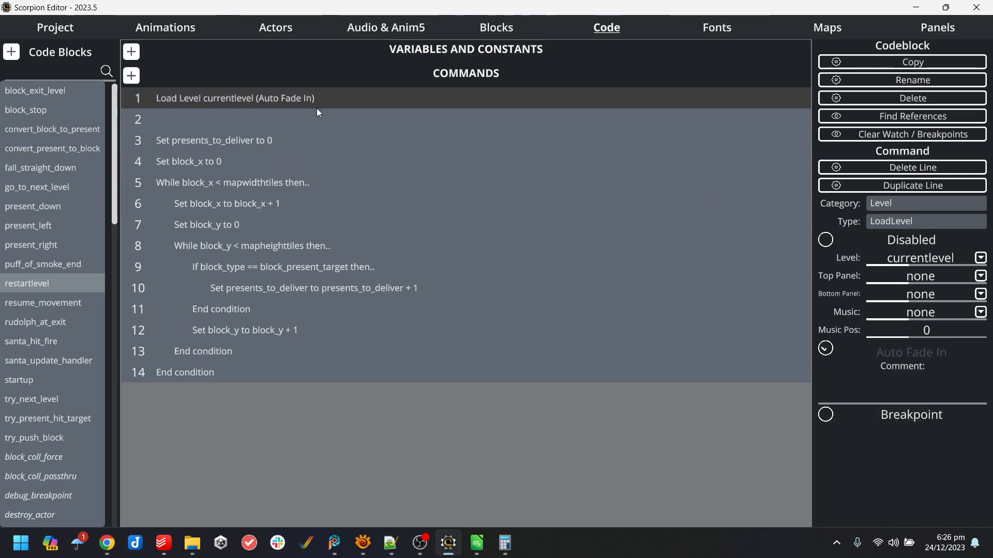
{"action": "left_click", "coordinate": [824, 349]}
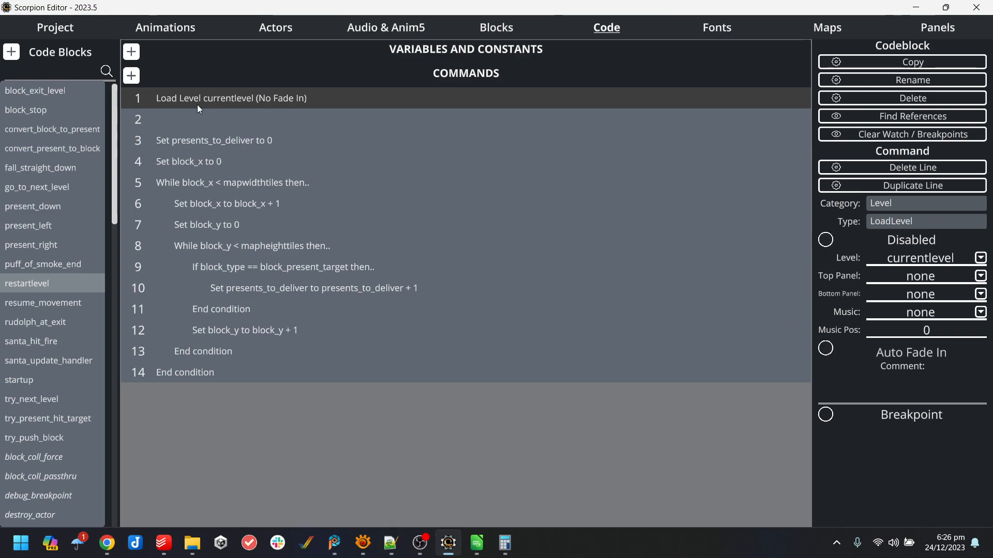
- In restartlevel, turn the empty line after the Load Level command into a Background command that loads level00's background
{"action": "left_click", "coordinate": [270, 124]}
{"action": "left_click", "coordinate": [938, 204]}
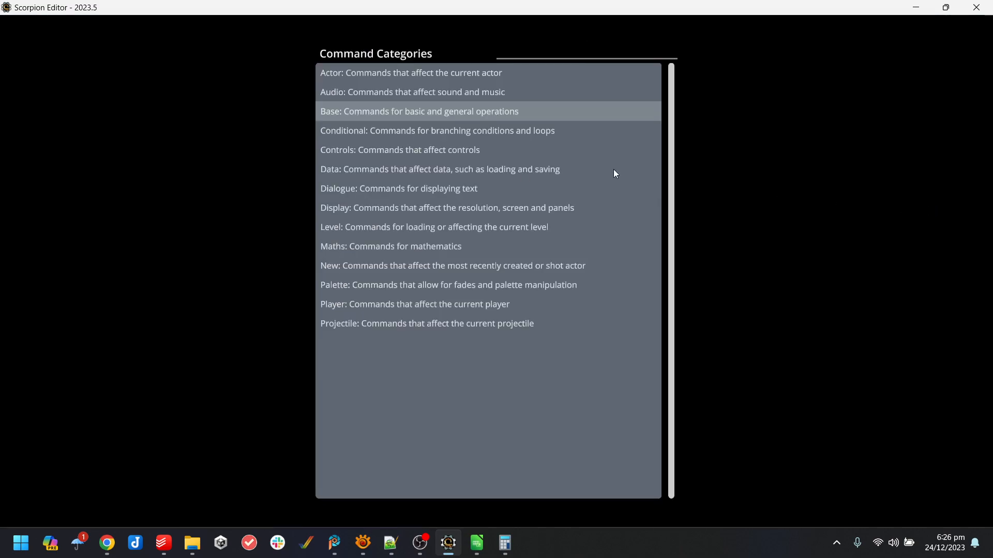
{"action": "left_click", "coordinate": [385, 228]}
{"action": "left_click", "coordinate": [945, 219]}
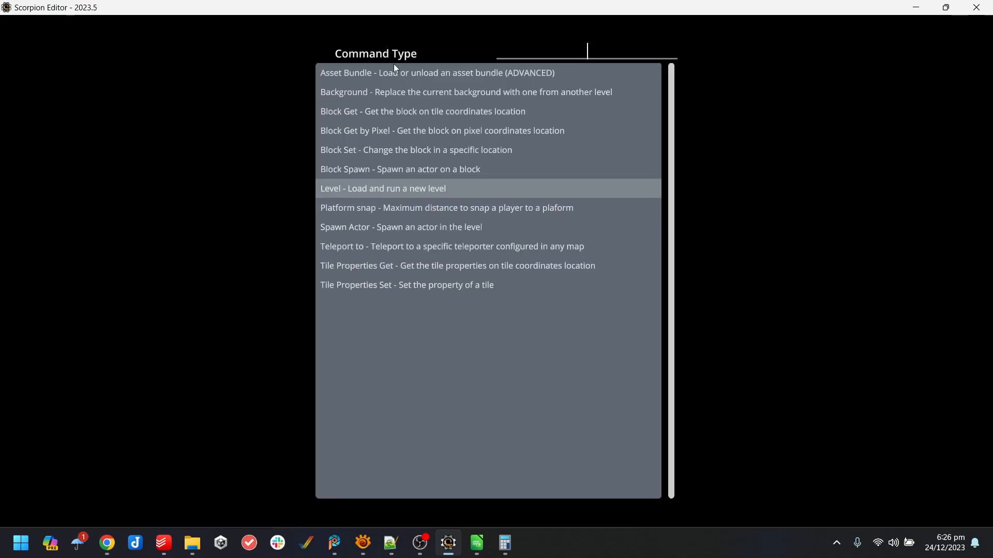
{"action": "left_click", "coordinate": [393, 92]}
{"action": "left_click", "coordinate": [981, 257]}
{"action": "left_click", "coordinate": [341, 88]}
- Add a new command, move it to the end of the restartlevel codeblock and make it a palette Fade In
{"action": "key", "text": "Return"}
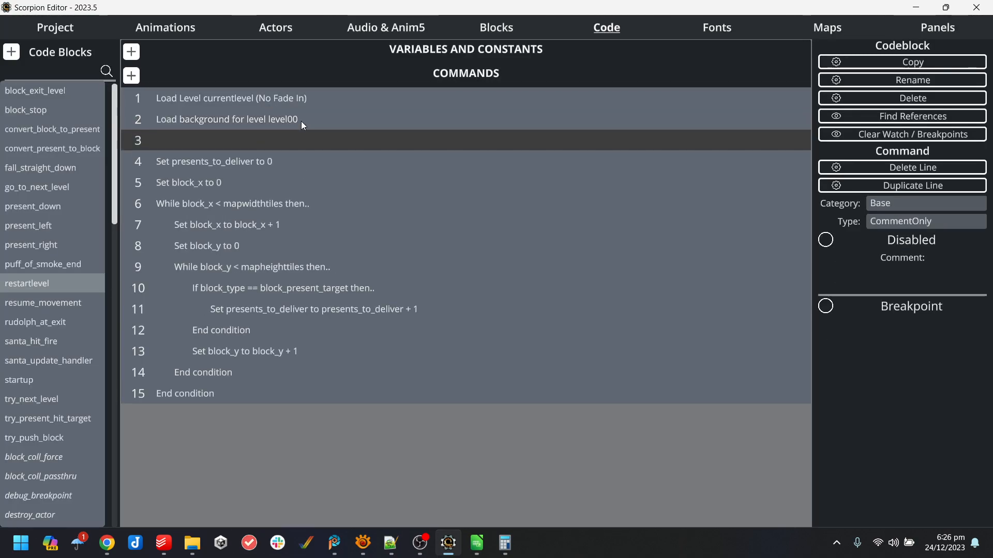
{"action": "left_click", "coordinate": [894, 205]}
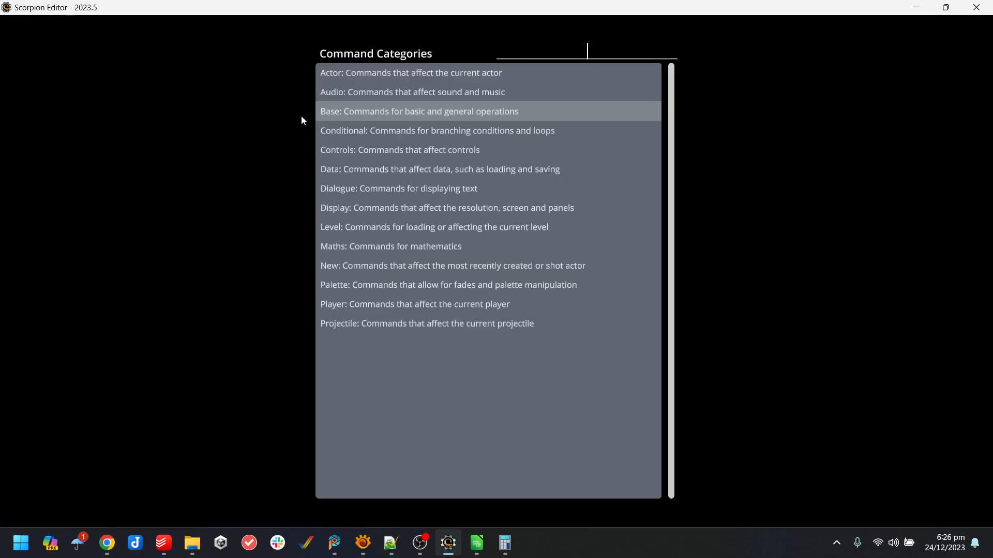
{"action": "left_click", "coordinate": [466, 217]}
{"action": "left_click", "coordinate": [911, 222]}
{"action": "left_click", "coordinate": [952, 241]}
{"action": "left_click_drag", "start_coordinate": [261, 141], "coordinate": [369, 373]}
{"action": "left_click", "coordinate": [910, 221]}
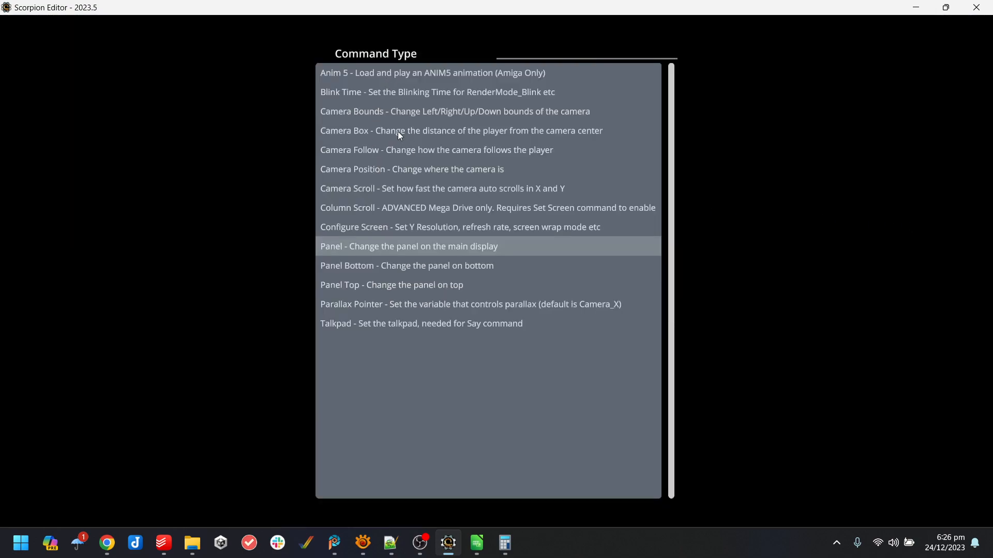
{"action": "key", "text": "Escape"}
{"action": "left_click", "coordinate": [917, 202]}
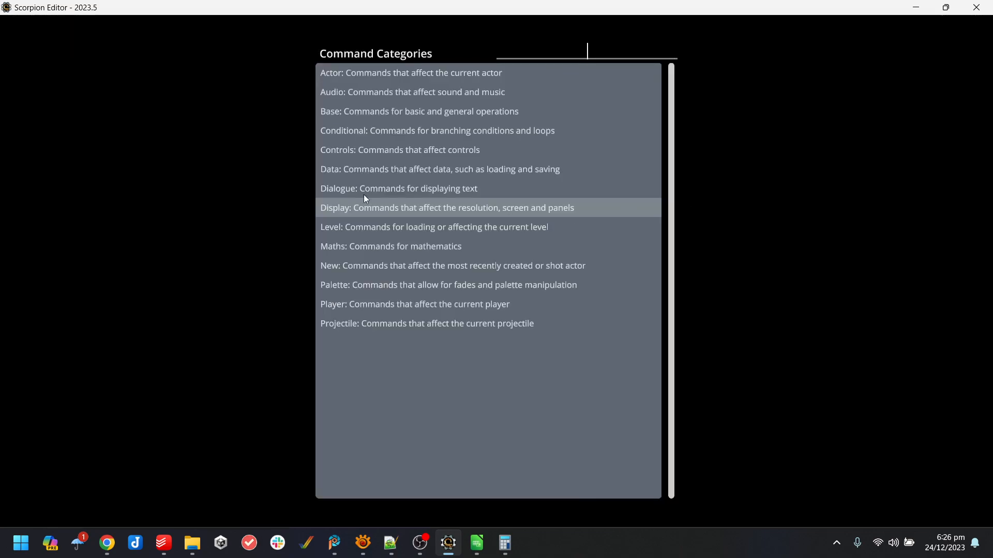
{"action": "left_click", "coordinate": [369, 288]}
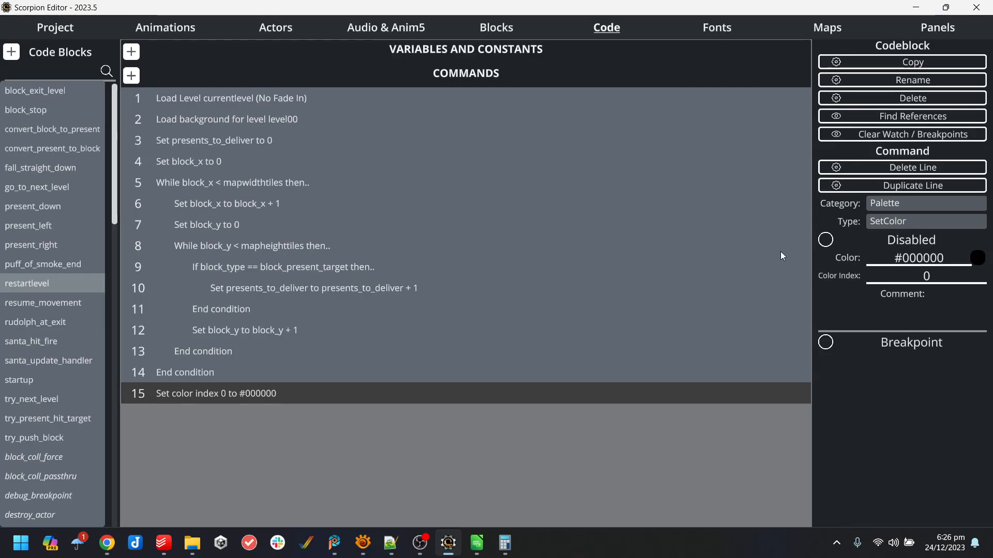
{"action": "left_click", "coordinate": [889, 221]}
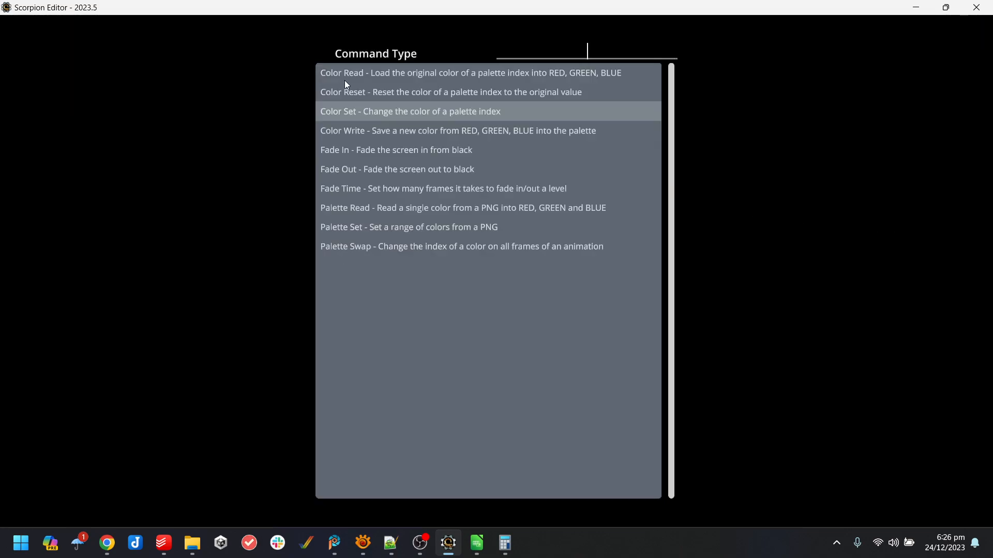
{"action": "left_click", "coordinate": [385, 151]}
- Compile and run the game in WinUAE, and test Santa by walking, jumping and pushing the ground-level present to the right
{"action": "left_click", "coordinate": [60, 28]}
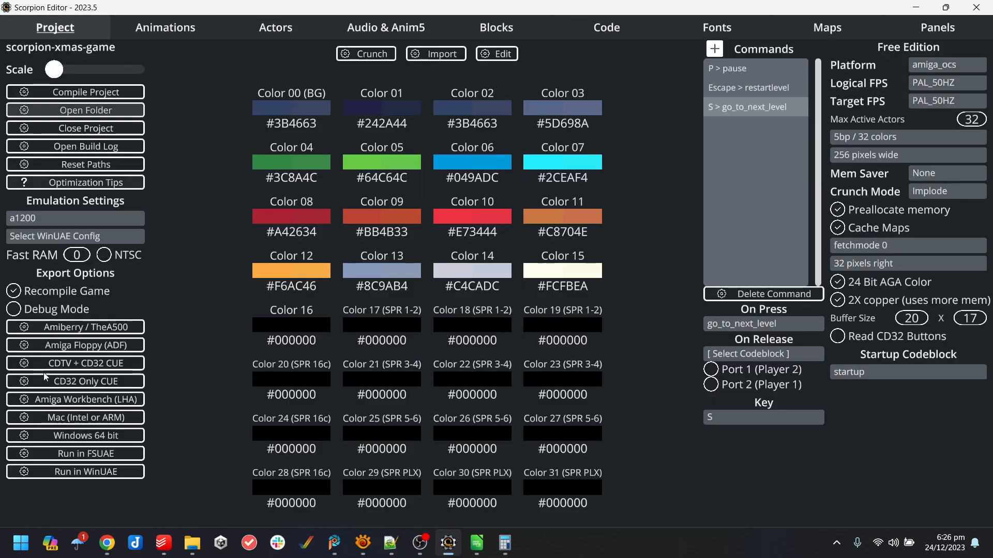
{"action": "left_click", "coordinate": [107, 472]}
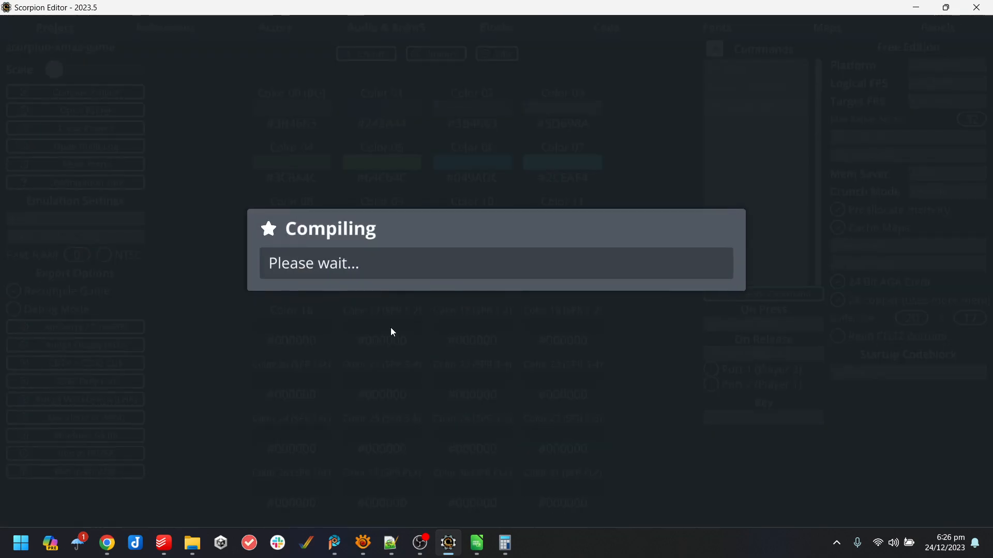
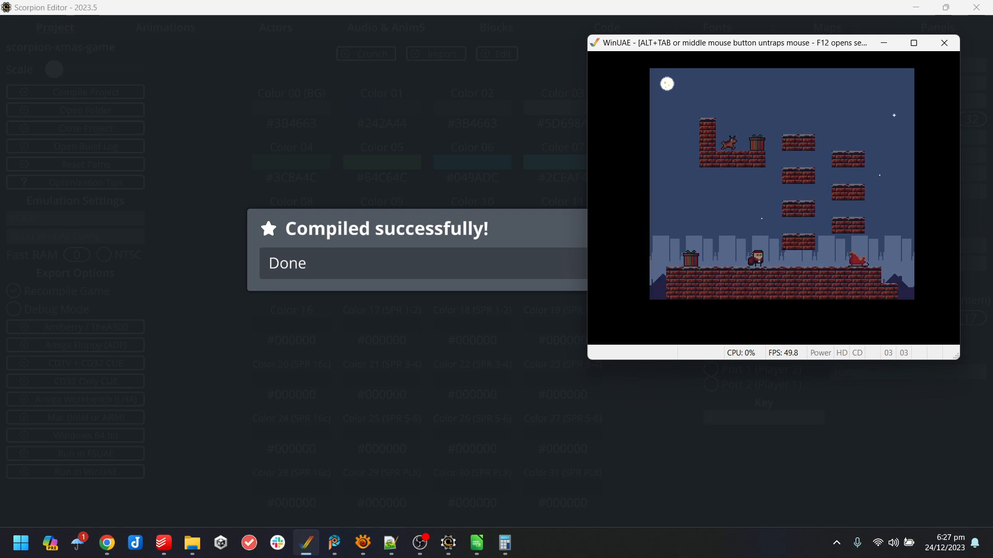
{"action": "key", "text": "Right"}
{"action": "key", "text": "Left"}
{"action": "key", "text": "Right"}
{"action": "key", "text": "Up"}
{"action": "key", "text": "Left"}
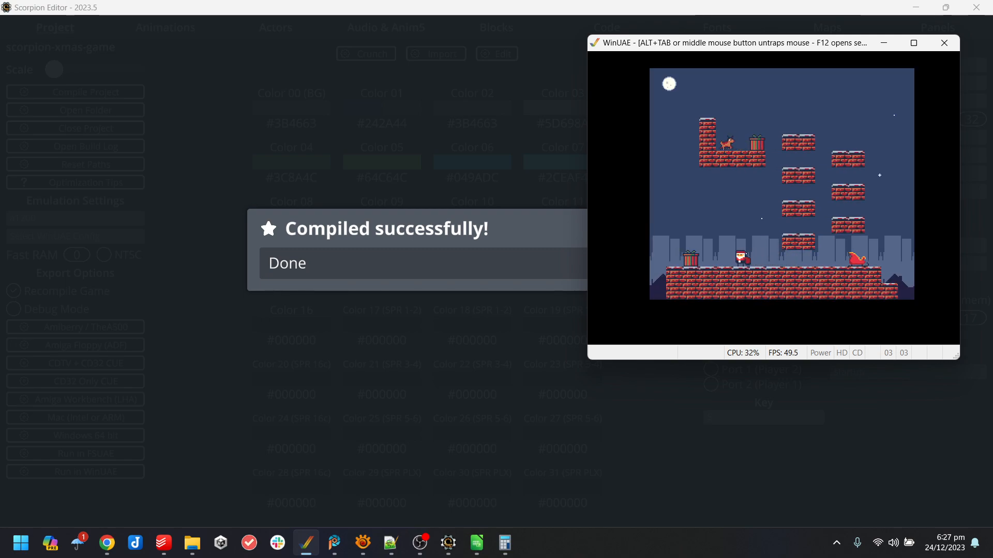
{"action": "key", "text": "Up"}
{"action": "key", "text": "Left"}
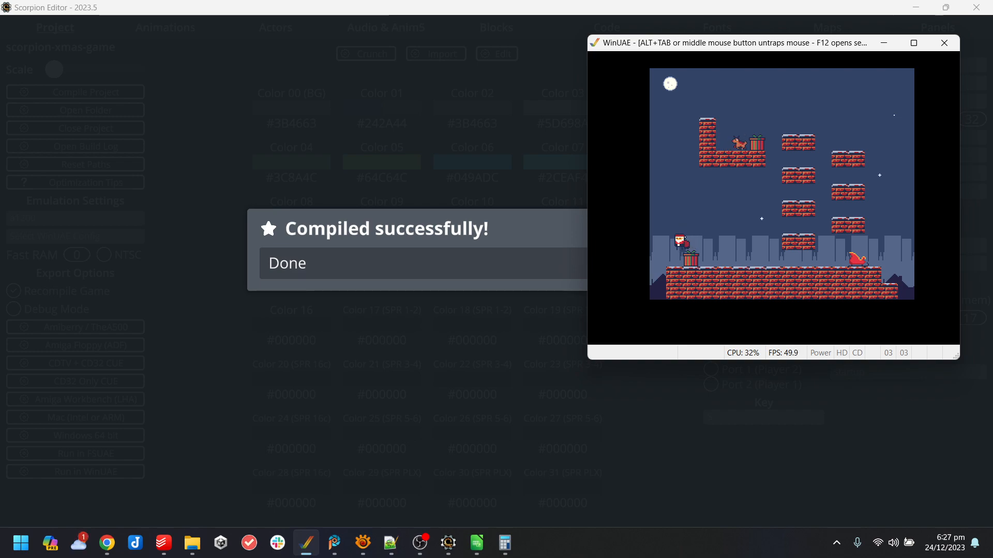
{"action": "key", "text": "Right"}
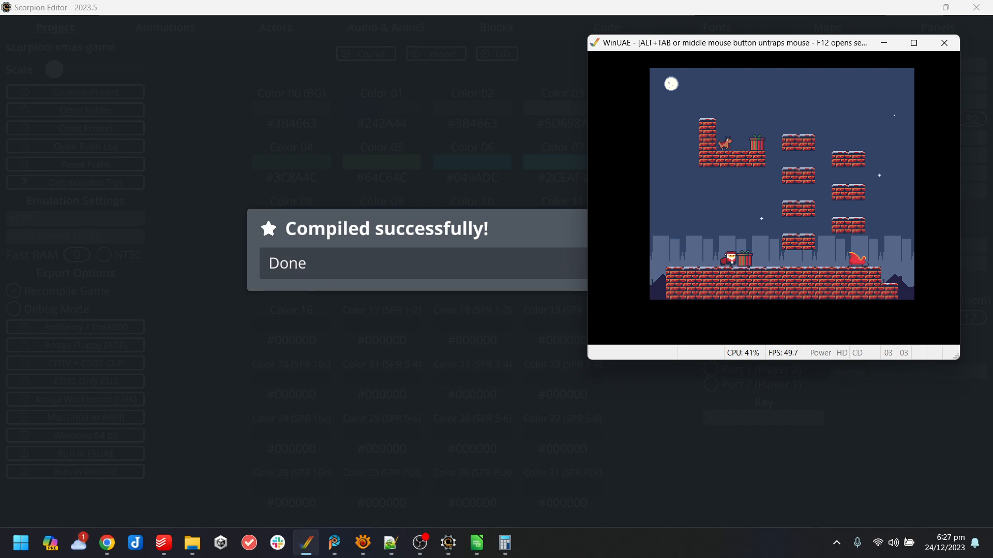
{"action": "key", "text": "Right"}
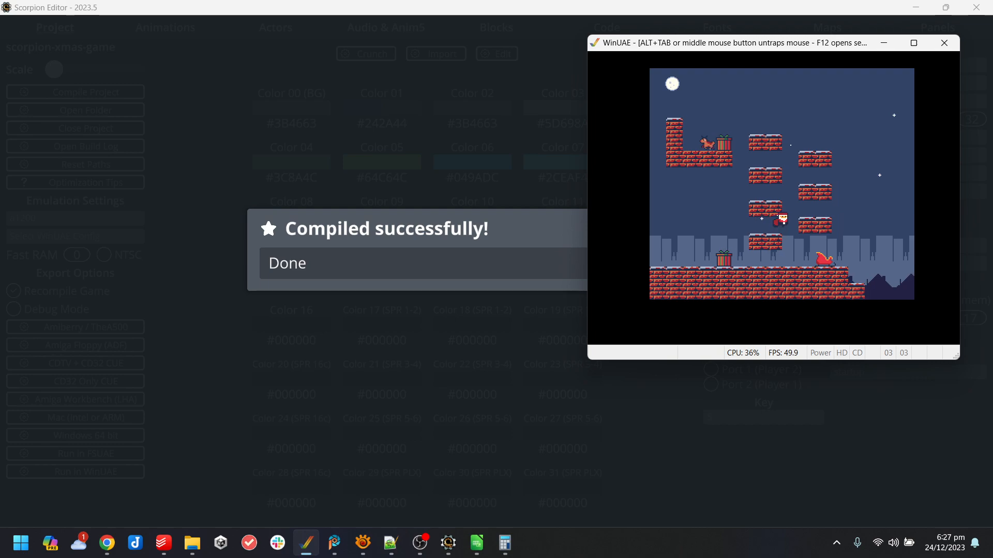
- Test Santa's jumps between the stacked brick platforms, close the emulator and dismiss the compile message
{"action": "key", "text": "Left"}
{"action": "key", "text": "Up"}
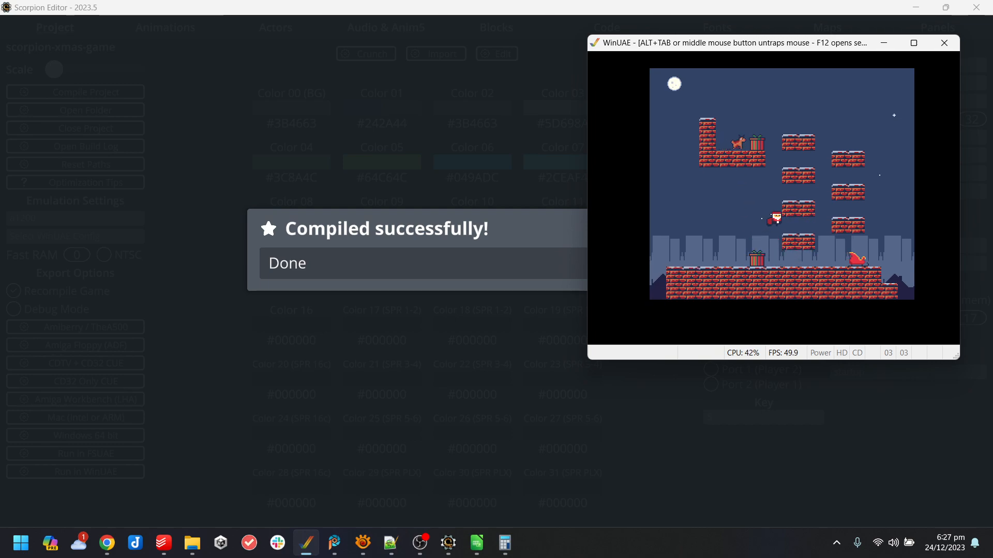
{"action": "key", "text": "Right"}
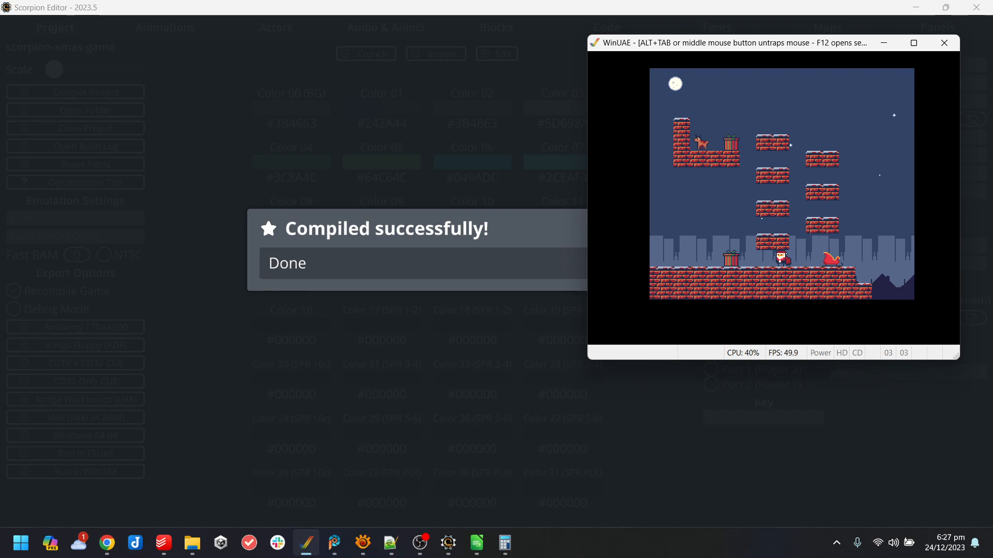
{"action": "key", "text": "Left"}
{"action": "key", "text": "Left"}
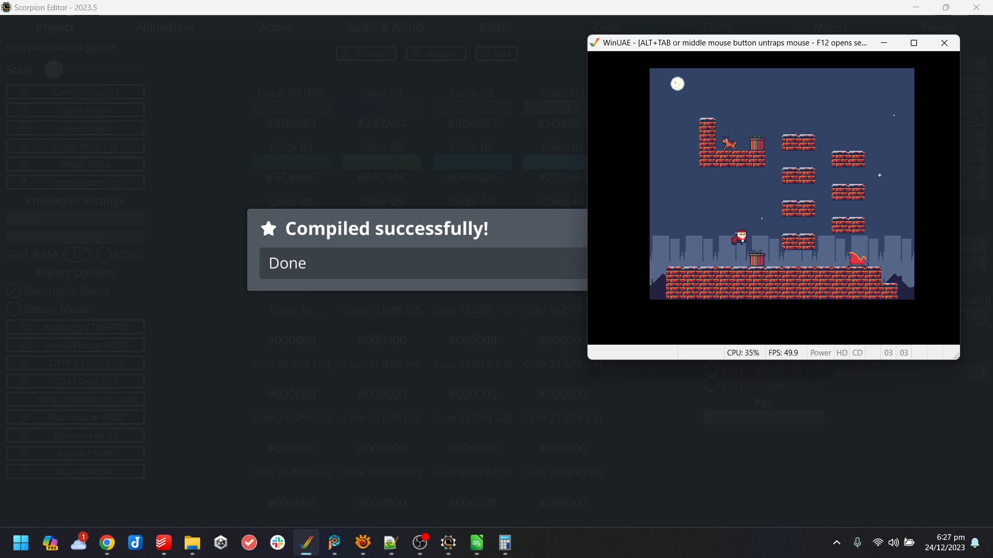
{"action": "key", "text": "Right"}
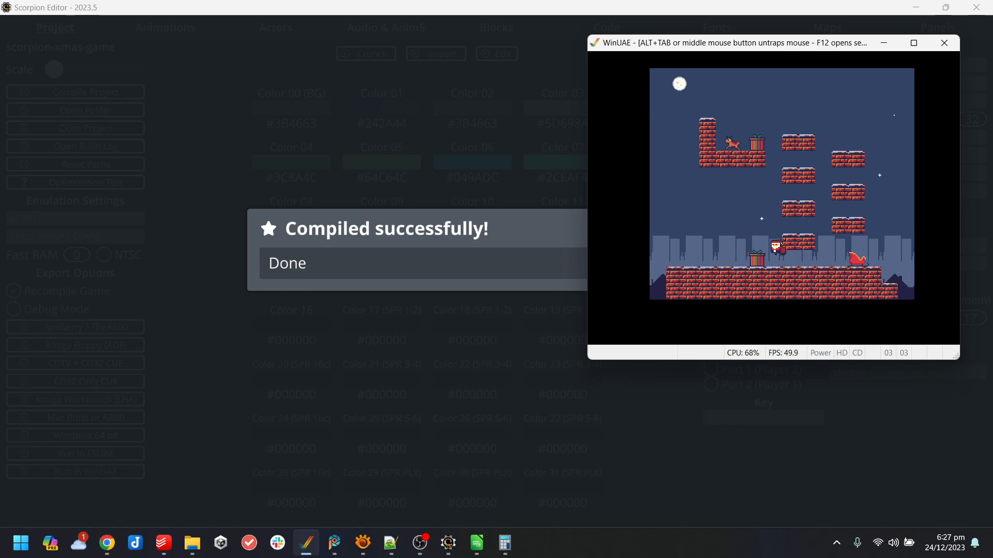
{"action": "key", "text": "Right"}
{"action": "key", "text": "Up"}
{"action": "key", "text": "Right"}
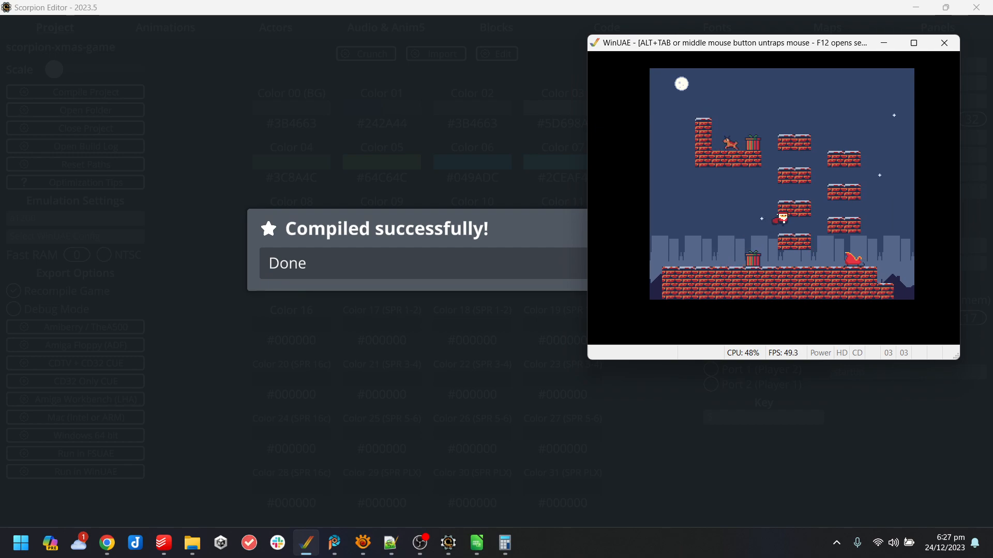
{"action": "key", "text": "Left"}
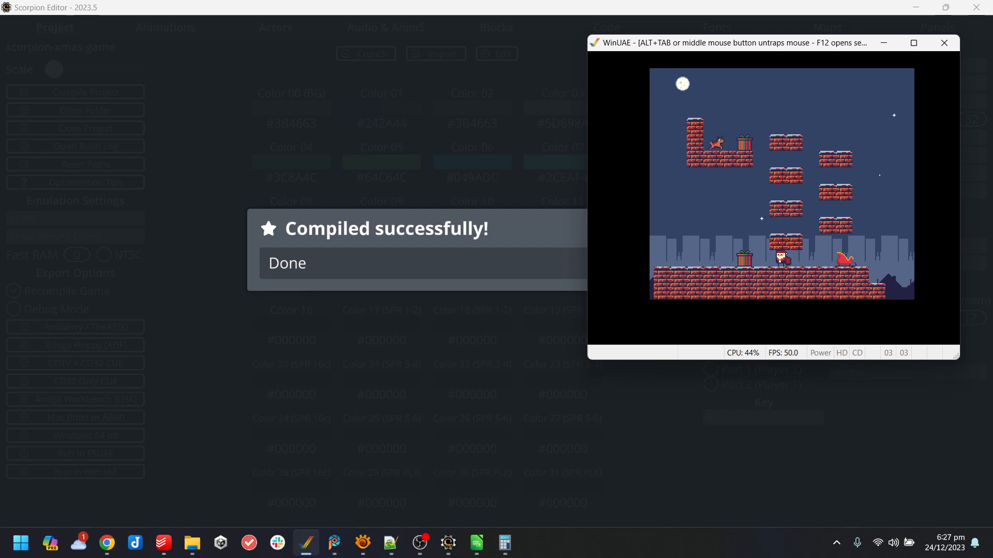
{"action": "key", "text": "Up"}
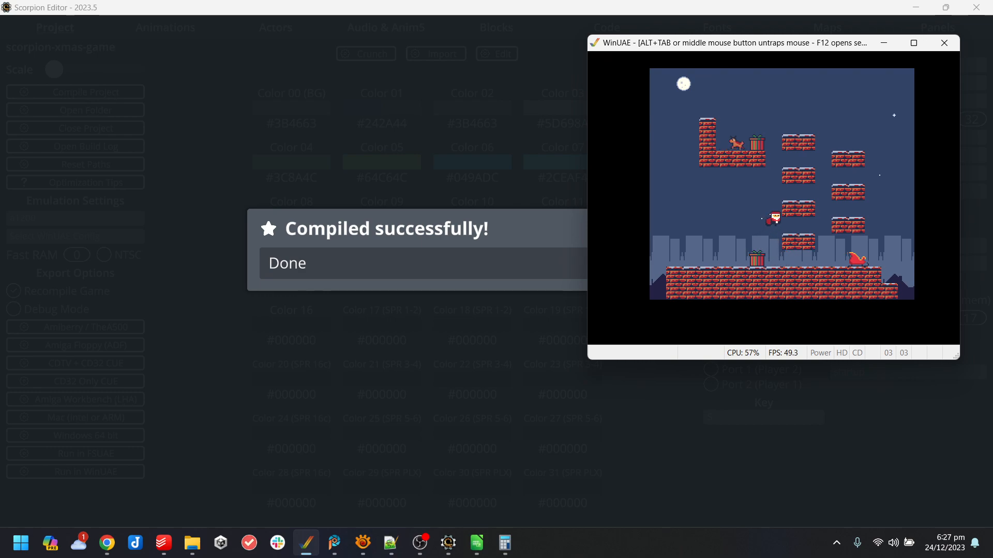
{"action": "key", "text": "Right"}
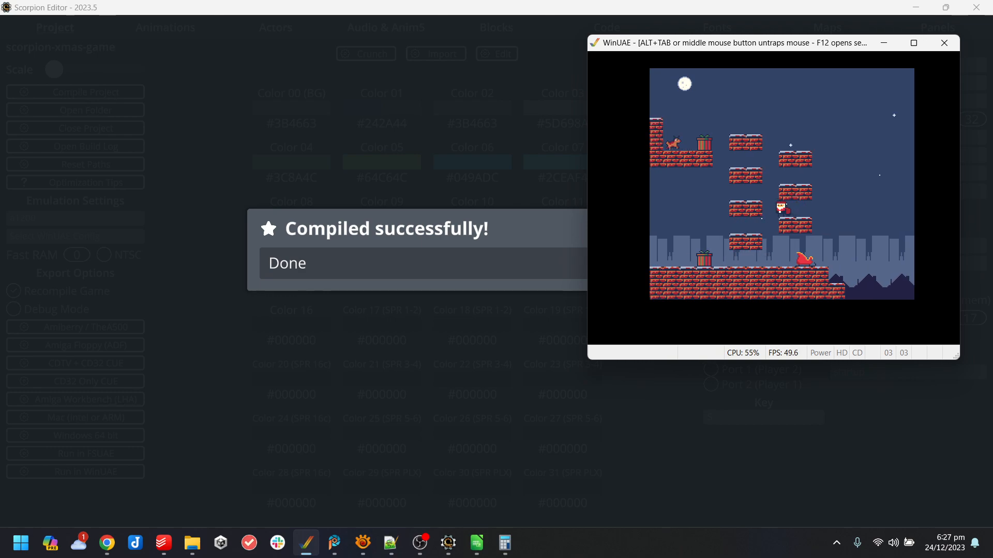
{"action": "key", "text": "Left"}
{"action": "key", "text": "Up"}
{"action": "key", "text": "Right"}
{"action": "key", "text": "Up"}
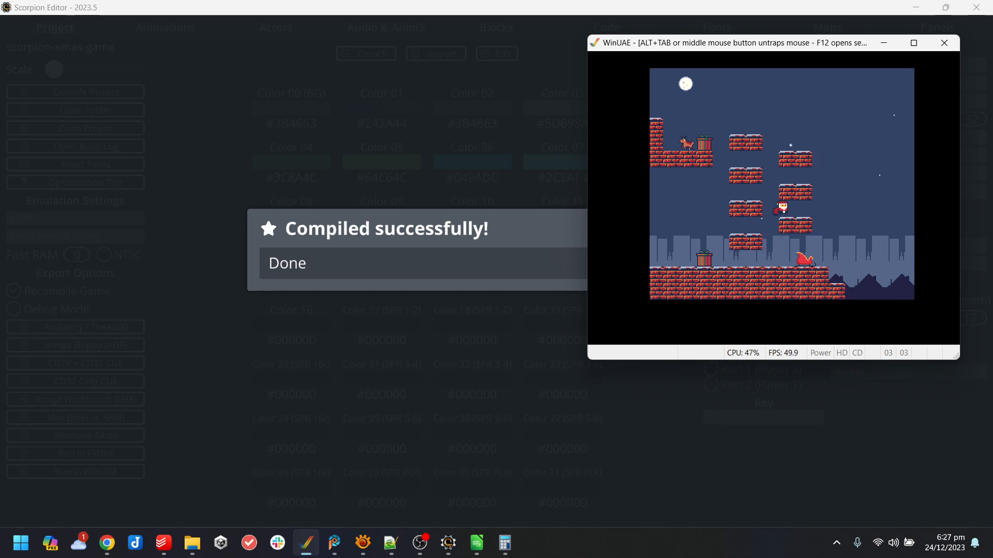
{"action": "key", "text": "Left"}
{"action": "key", "text": "Up"}
{"action": "key", "text": "Right"}
{"action": "key", "text": "Up"}
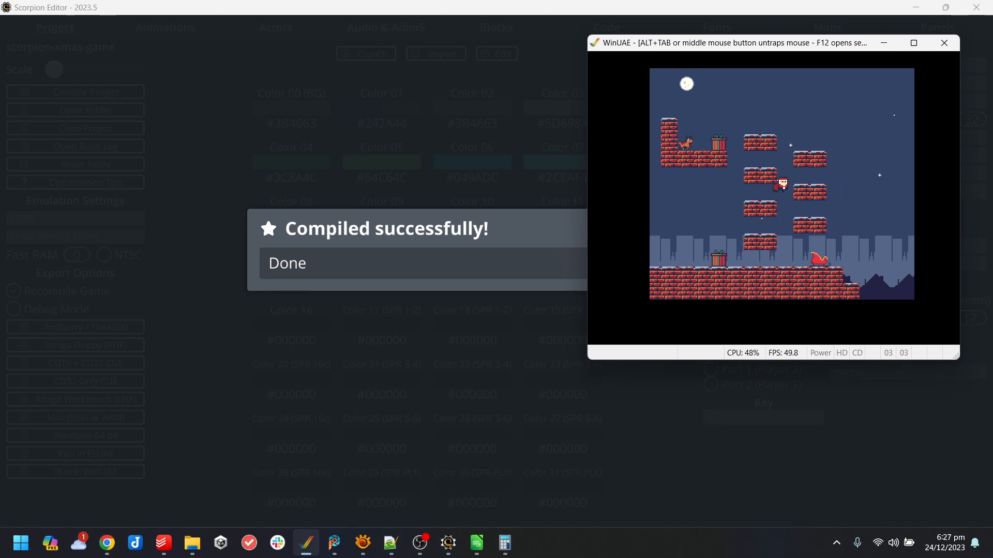
{"action": "key", "text": "Left"}
{"action": "key", "text": "Up"}
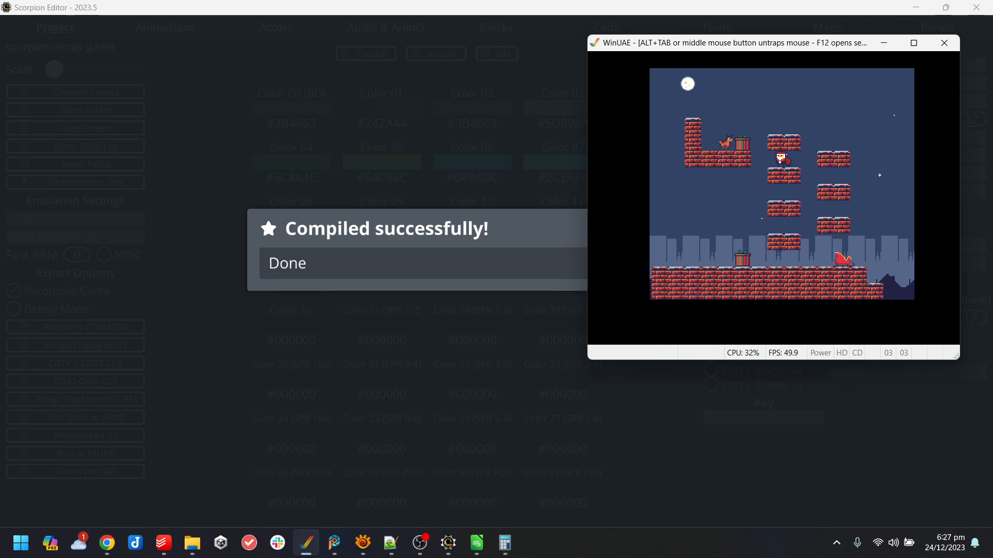
{"action": "key", "text": "alt+F4"}
{"action": "left_click", "coordinate": [698, 317]}
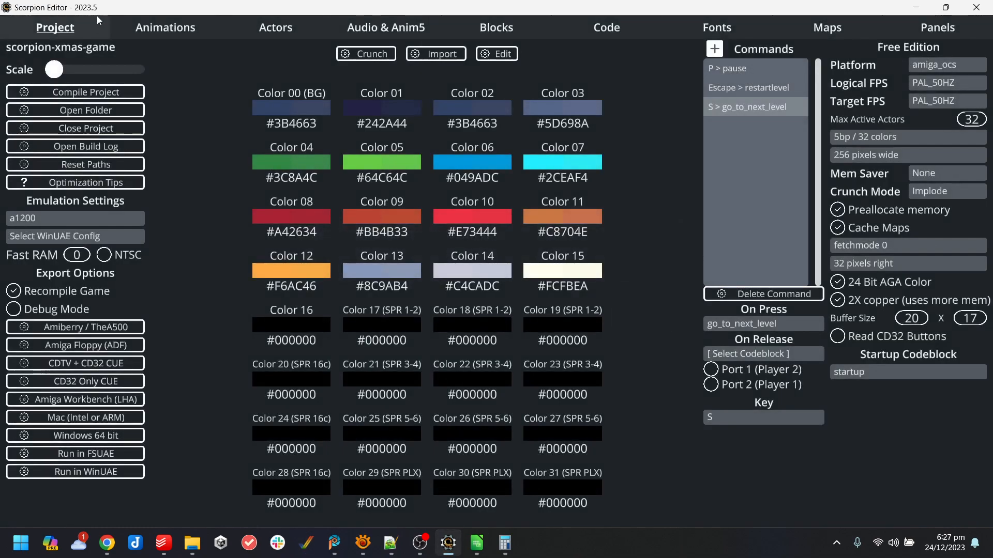
- Show the player_santa actor's collision box and shrink it to X -7, Y 0, width 14, height 1
{"action": "left_click", "coordinate": [260, 29]}
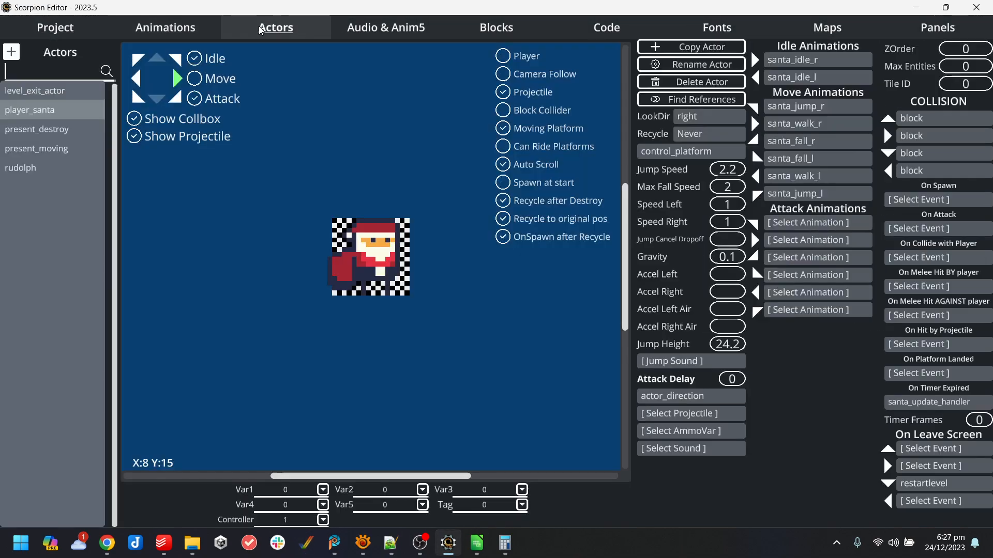
{"action": "left_click", "coordinate": [134, 118]}
{"action": "left_click_drag", "start_coordinate": [413, 306], "coordinate": [409, 286]}
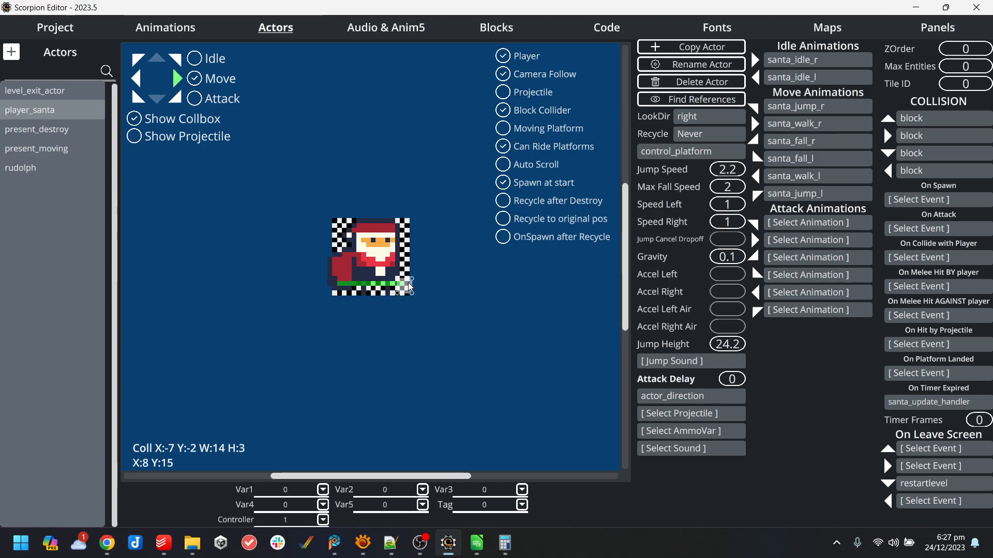
{"action": "left_click_drag", "start_coordinate": [364, 286], "coordinate": [366, 299]}
- Compile and run the game in WinUAE with the changed collision box and dismiss the compile message
{"action": "left_click", "coordinate": [68, 30]}
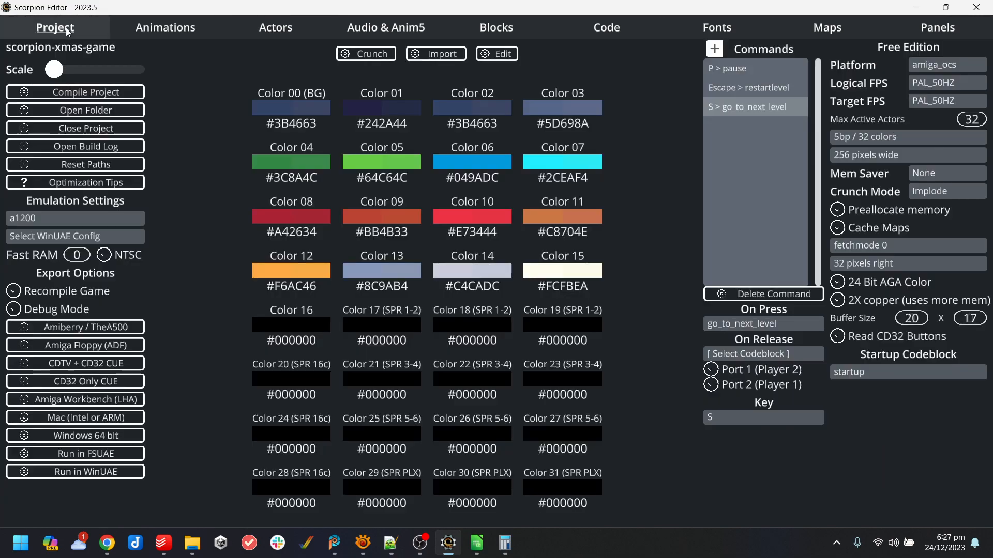
{"action": "left_click", "coordinate": [111, 472]}
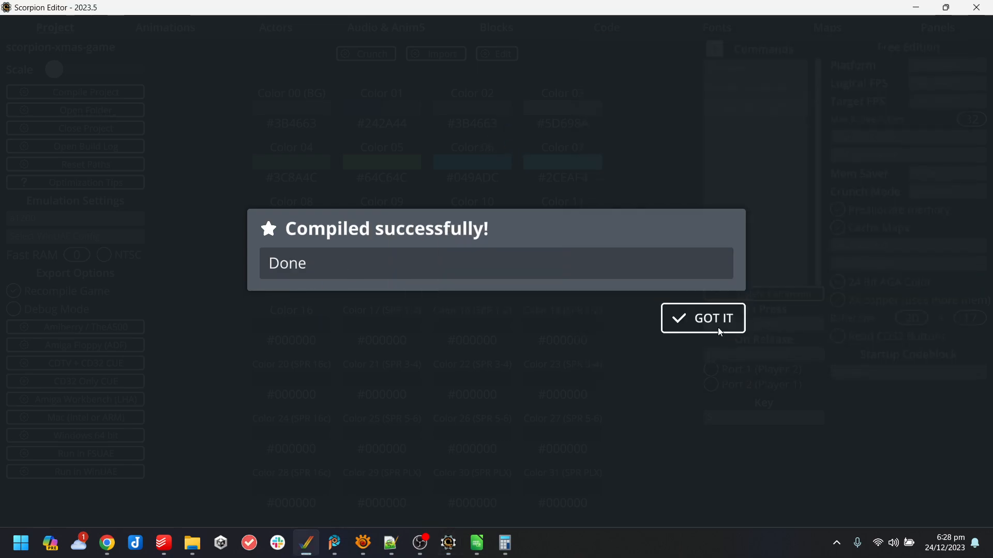
{"action": "left_click", "coordinate": [704, 318]}
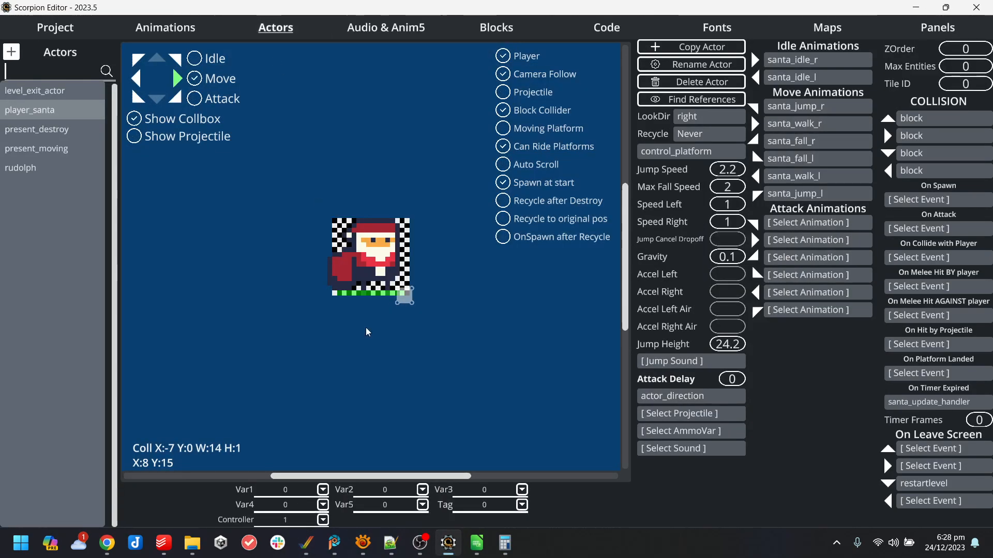
- Narrow player_santa's collision box to X -6 and width 12, close the running WinUAE game and open the project settings
{"action": "left_click_drag", "start_coordinate": [407, 300], "coordinate": [387, 300]}
{"action": "left_click", "coordinate": [306, 543]}
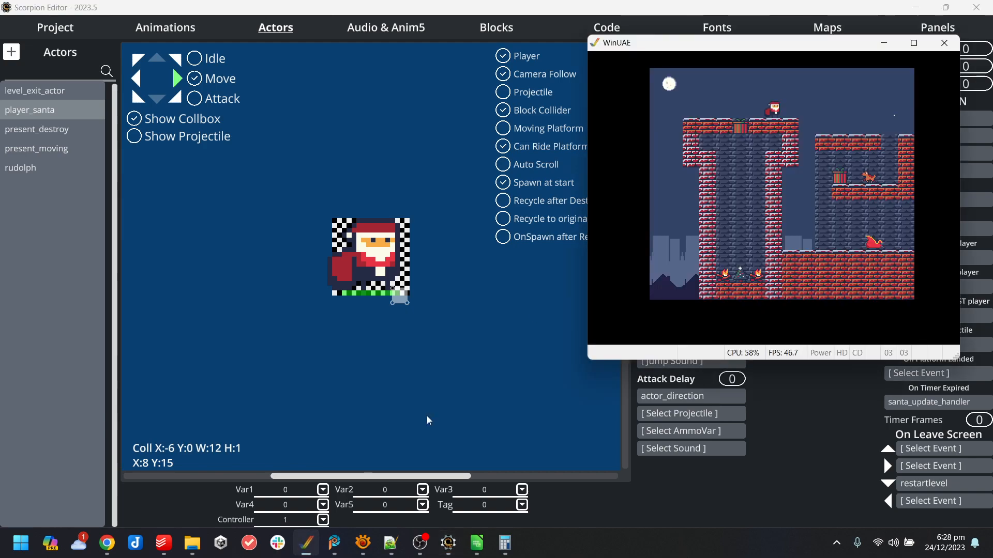
{"action": "left_click", "coordinate": [944, 43]}
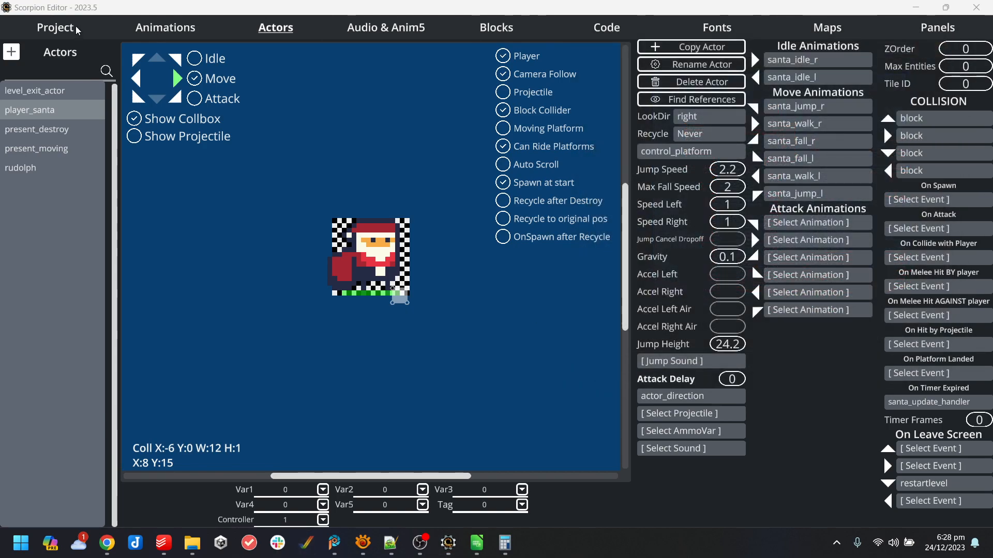
{"action": "left_click", "coordinate": [56, 28]}
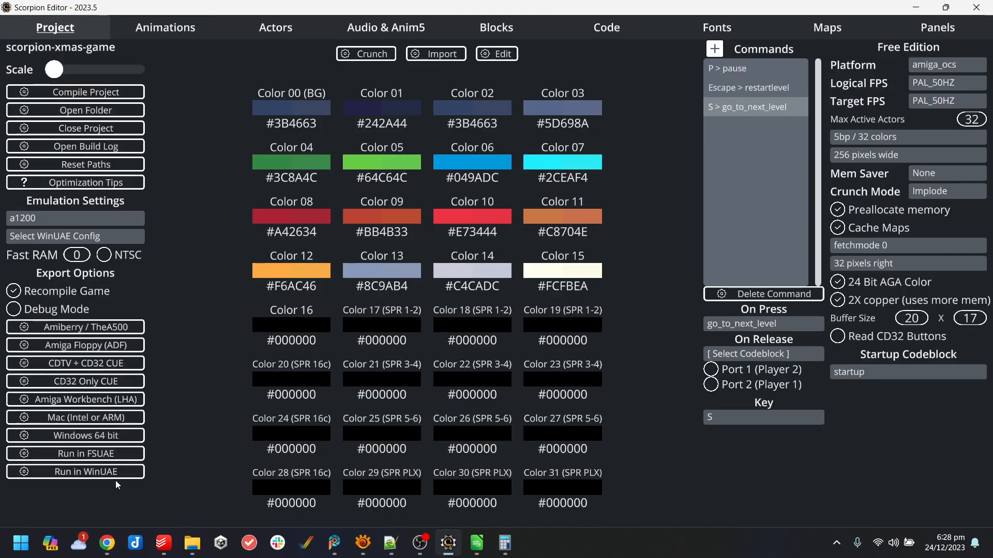
- Compile and run the game in WinUAE with the narrowed collision box and dismiss the compile message
{"action": "left_click", "coordinate": [75, 472]}
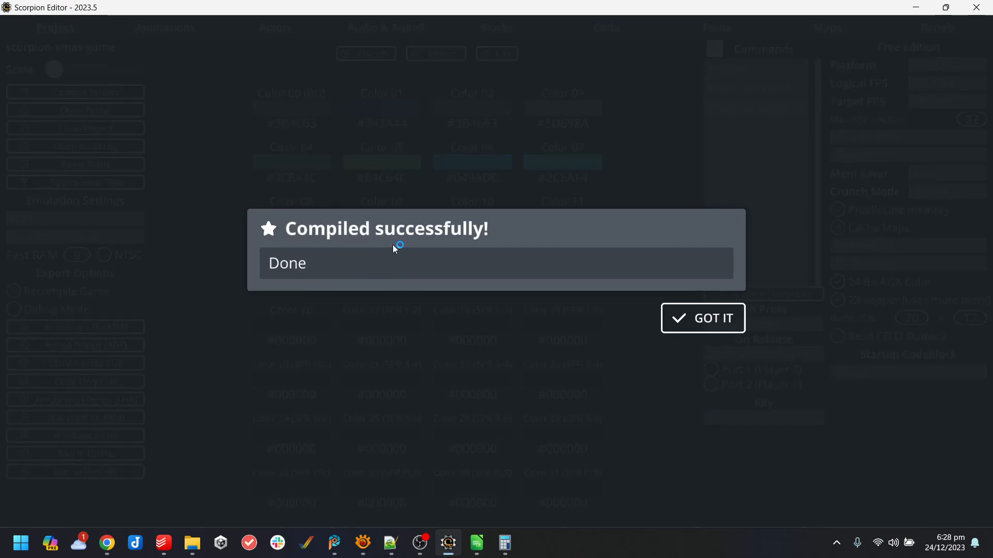
{"action": "left_click", "coordinate": [709, 323]}
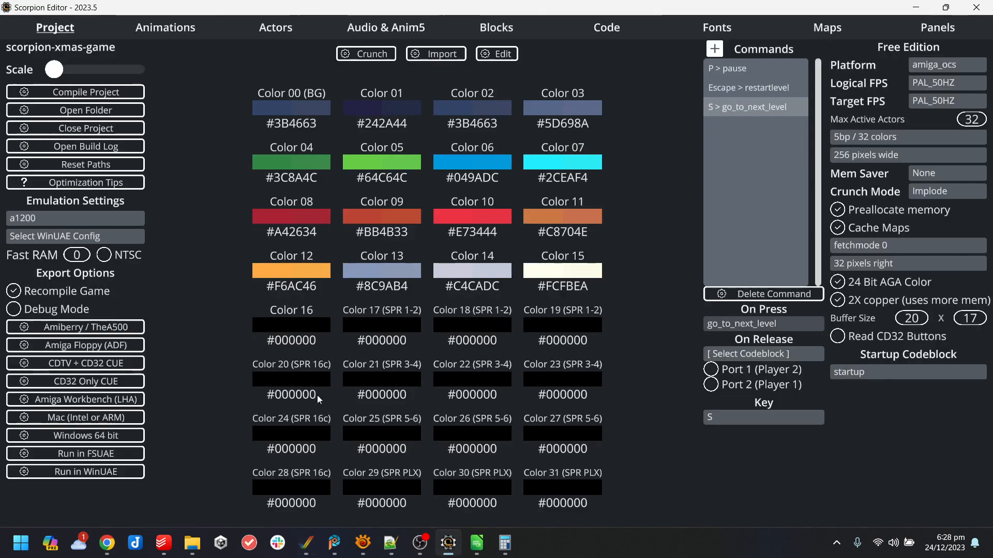
{"action": "left_click", "coordinate": [600, 235]}
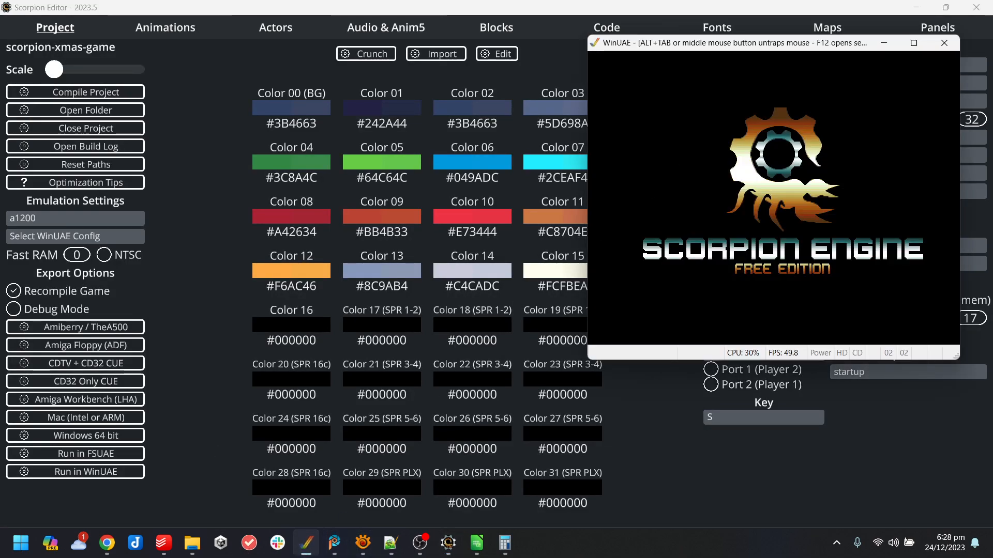
- Test Santa's movement along the ground and shift the lower present next to the stacked brick platforms
{"action": "key", "text": "Right"}
{"action": "key", "text": "Left"}
{"action": "key", "text": "Right"}
{"action": "key", "text": "Up"}
{"action": "key", "text": "Right"}
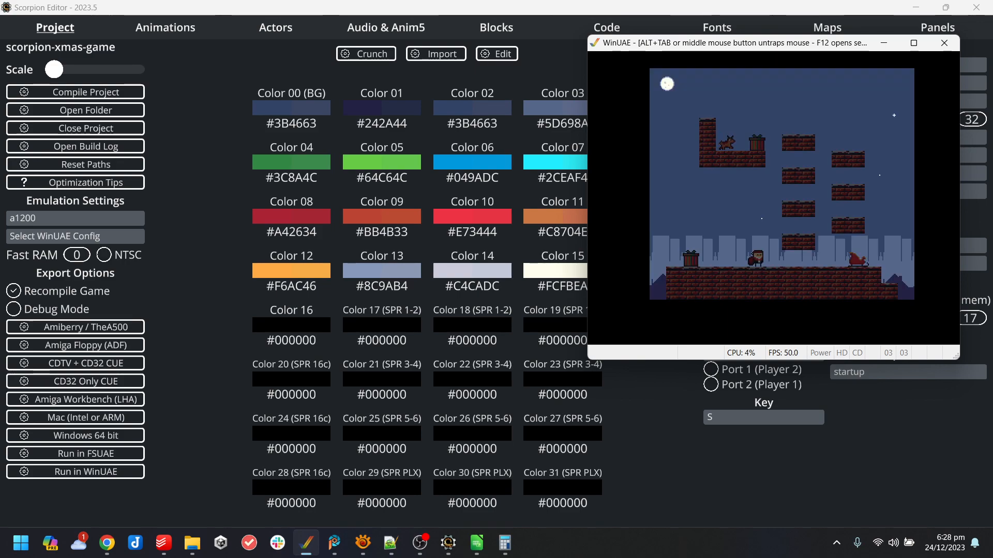
{"action": "key", "text": "Left"}
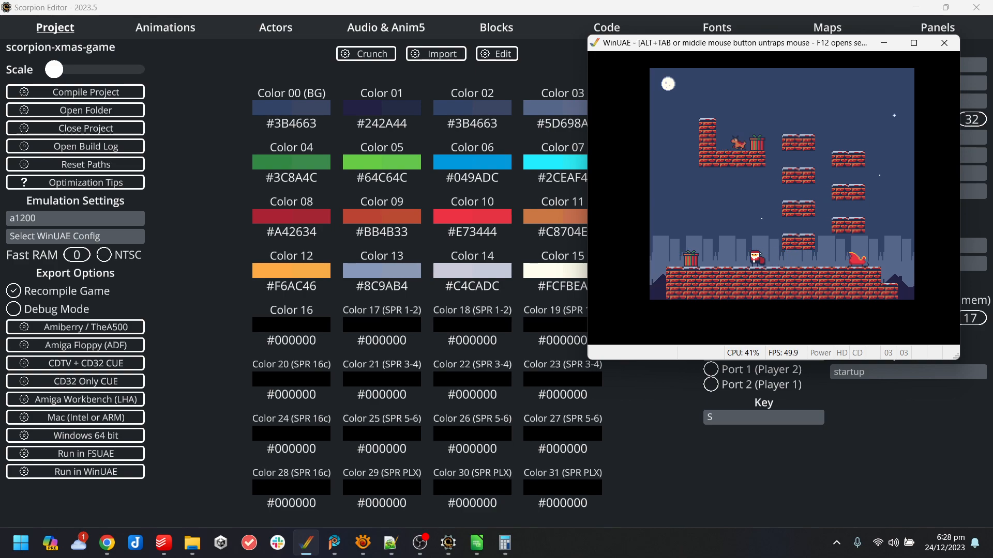
{"action": "key", "text": "Right"}
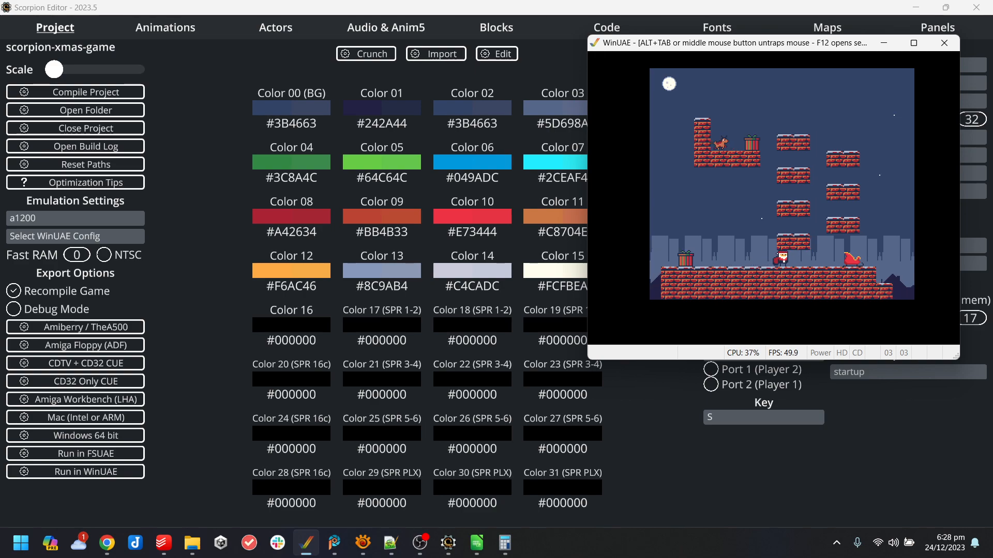
{"action": "key", "text": "Left"}
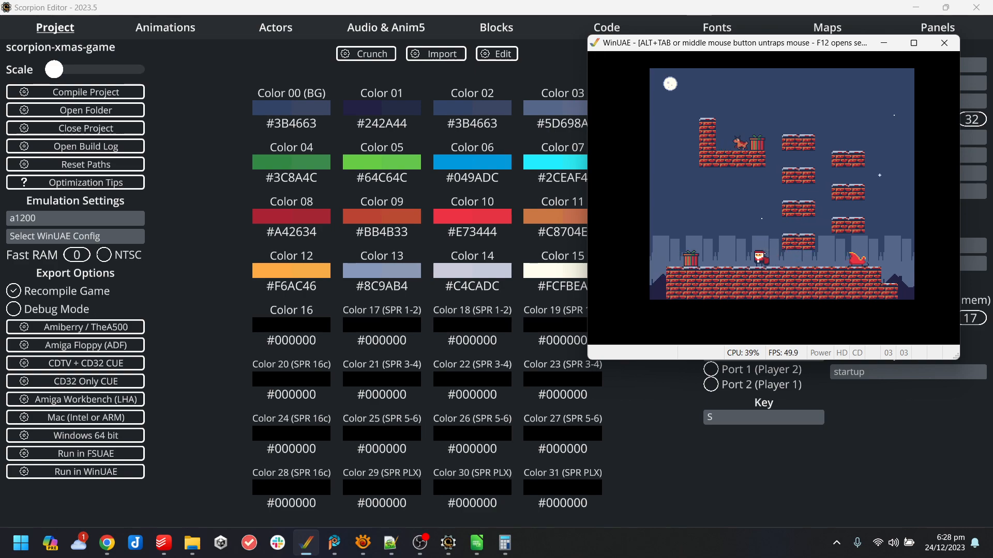
{"action": "key", "text": "Right"}
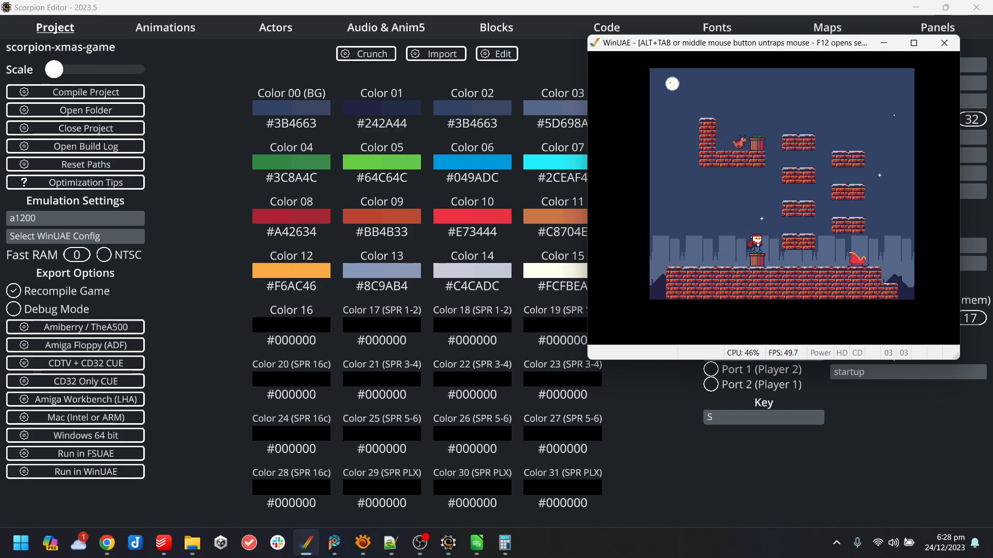
- Test climbing Santa up the two columns of stacked brick platforms by alternating jumps between them
{"action": "key", "text": "Right"}
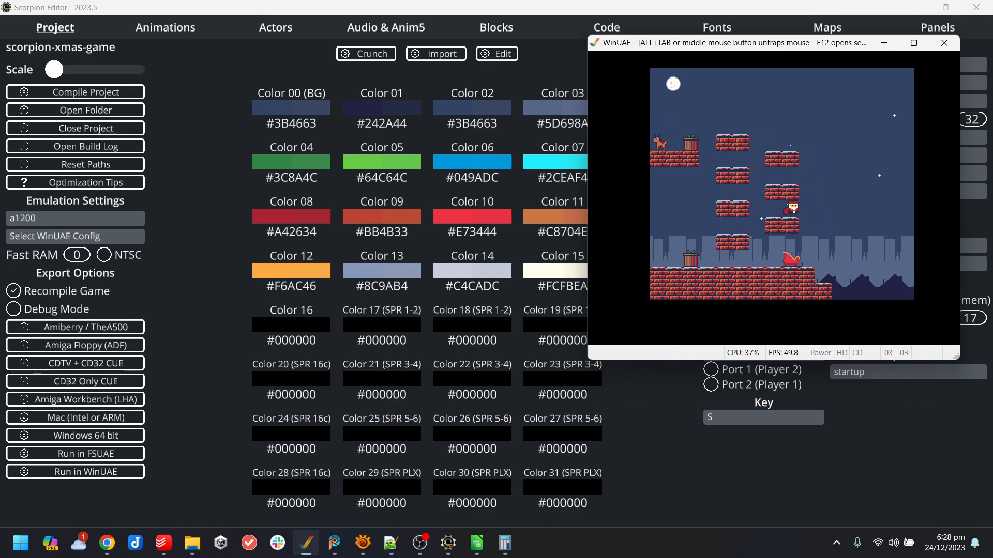
{"action": "key", "text": "Left"}
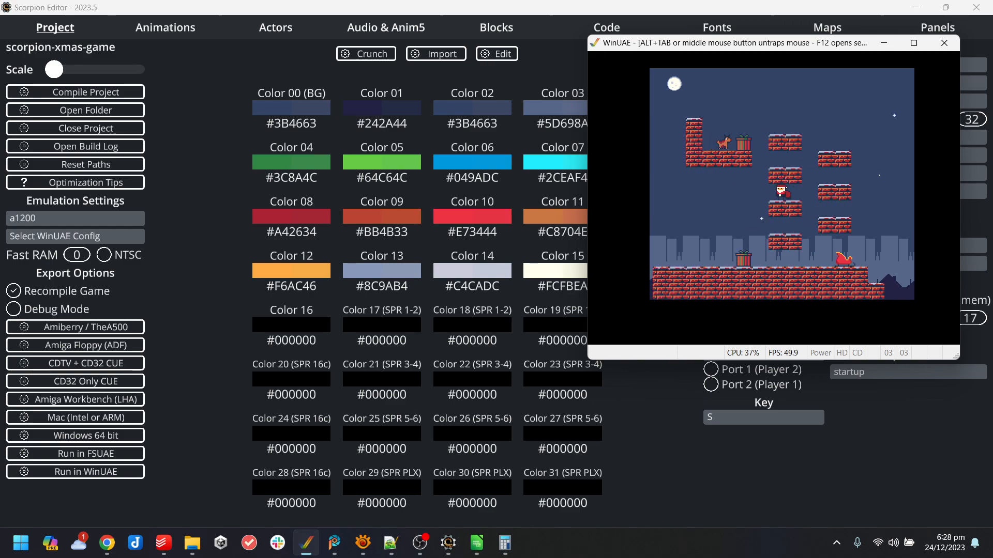
{"action": "key", "text": "Right"}
{"action": "key", "text": "Left"}
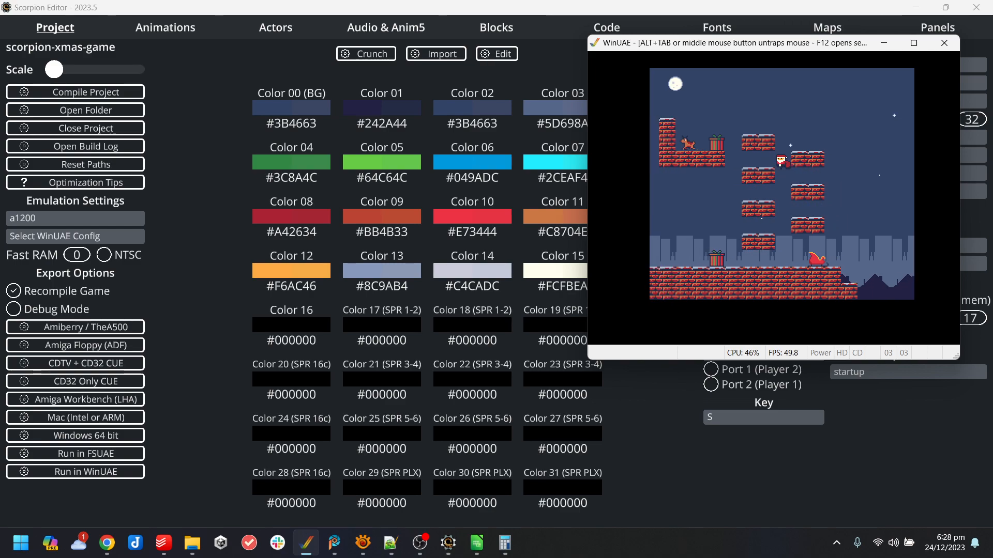
{"action": "key", "text": "Right"}
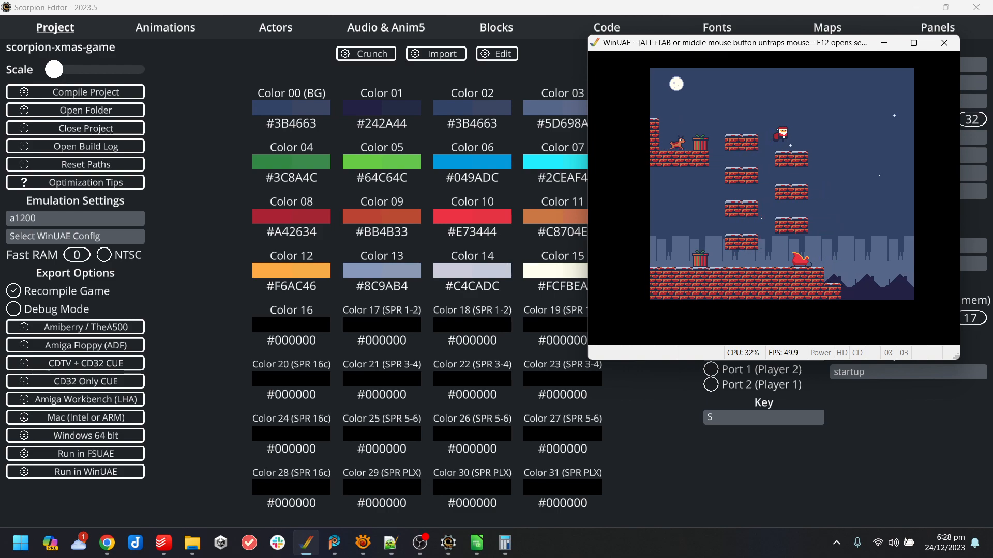
{"action": "key", "text": "Left"}
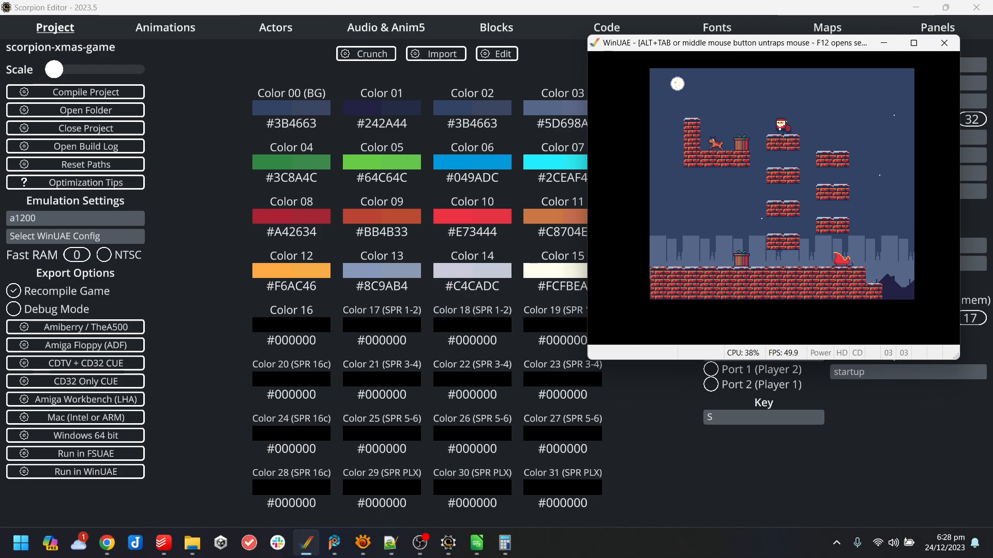
{"action": "key", "text": "Right"}
{"action": "key", "text": "Left"}
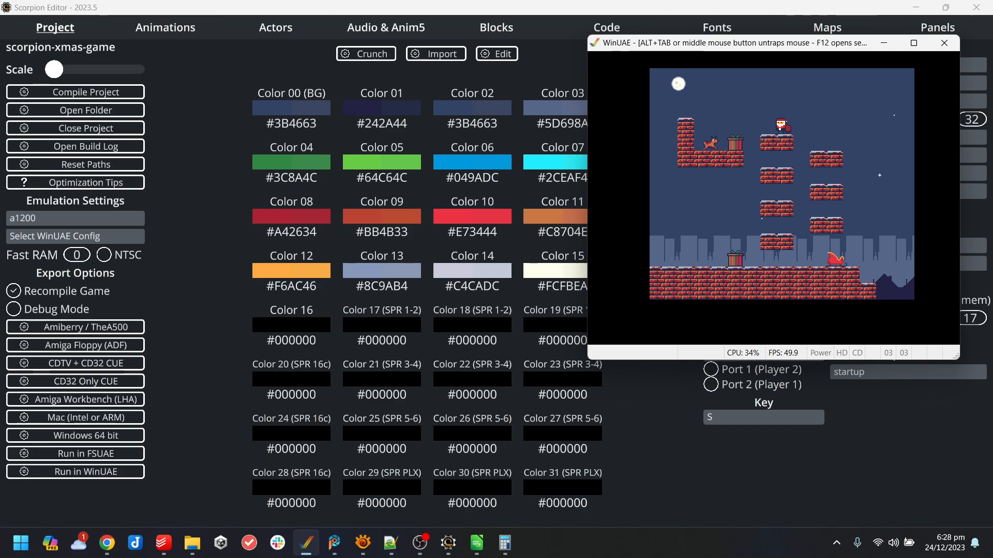
- Jump Santa onto the L-shaped brick ledge and test knocking the present and the reindeer down from it
{"action": "key", "text": "Left"}
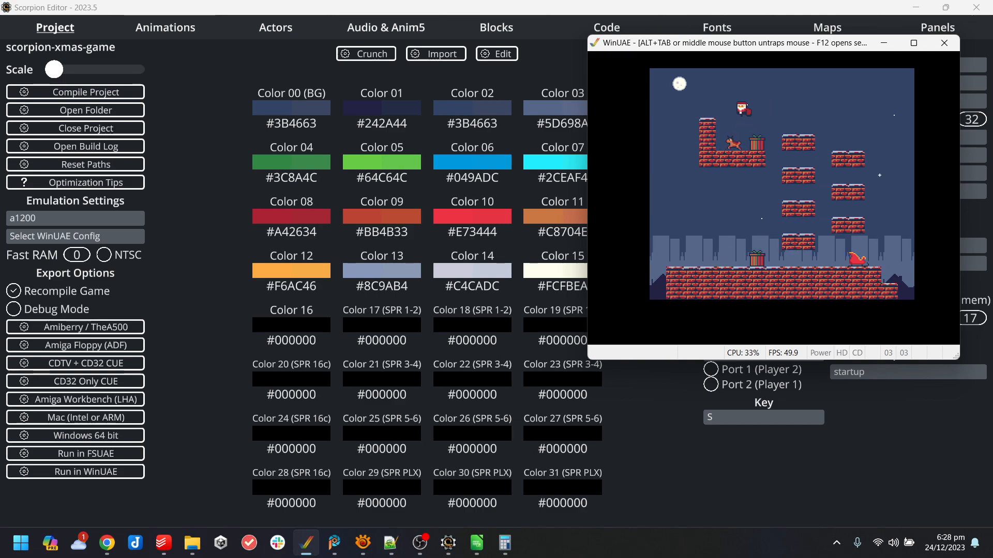
{"action": "key", "text": "Right"}
{"action": "key", "text": "Up"}
{"action": "key", "text": "Left"}
{"action": "key", "text": "Left"}
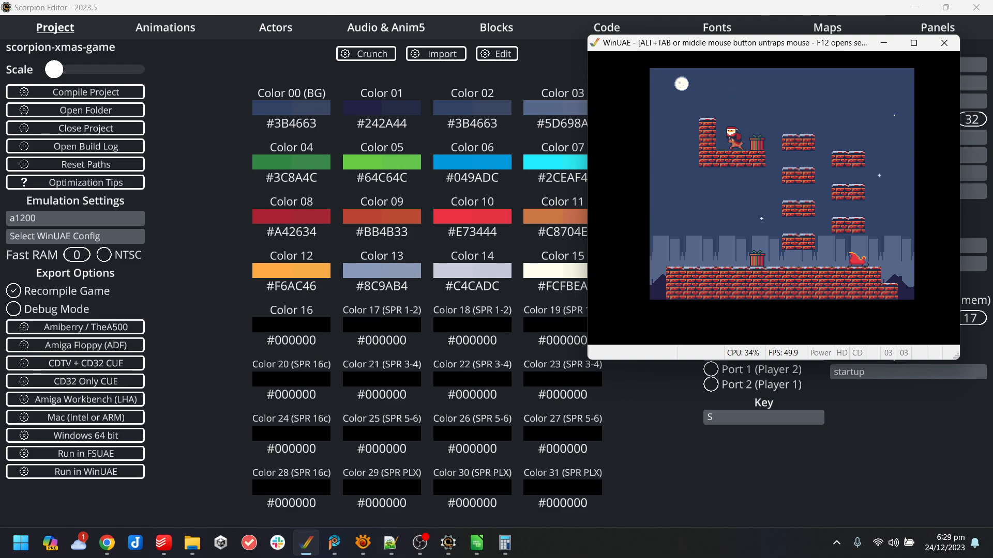
{"action": "key", "text": "Right"}
{"action": "key", "text": "Up"}
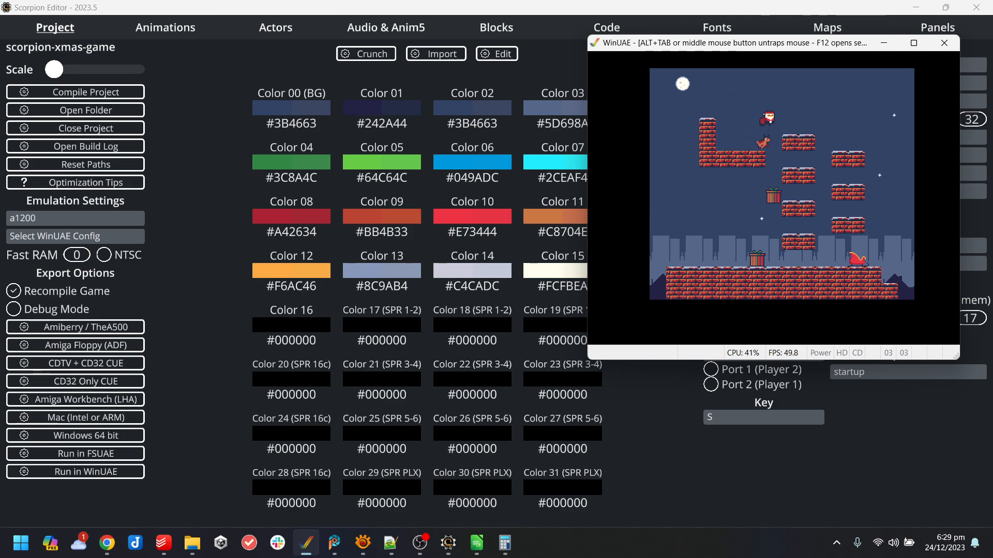
{"action": "key", "text": "Left"}
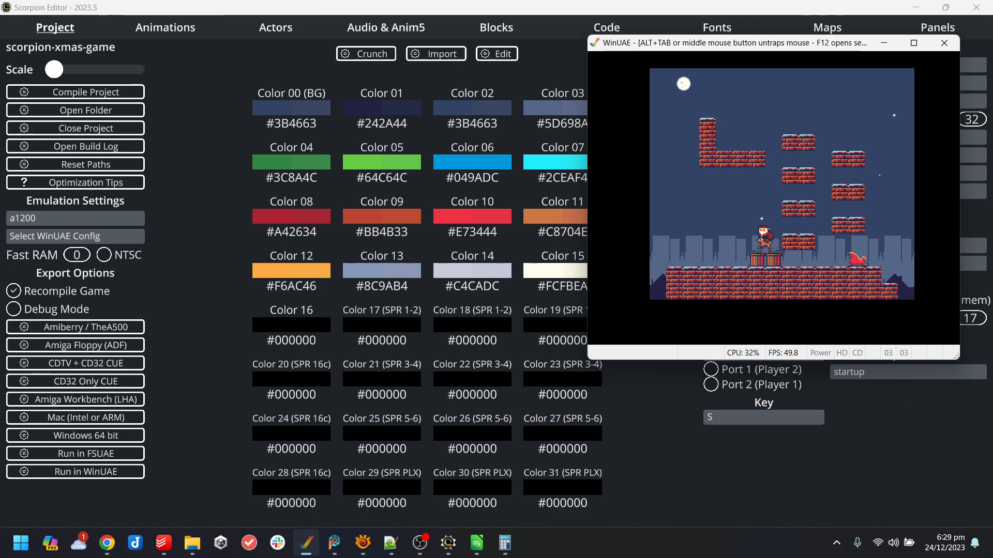
- Test Santa's movement around the fallen presents and reindeer at ground level, and close the emulator
{"action": "key", "text": "Left"}
{"action": "key", "text": "Right"}
{"action": "key", "text": "Up"}
{"action": "key", "text": "Left"}
{"action": "key", "text": "Up"}
{"action": "key", "text": "Left"}
{"action": "key", "text": "Up"}
{"action": "key", "text": "Right"}
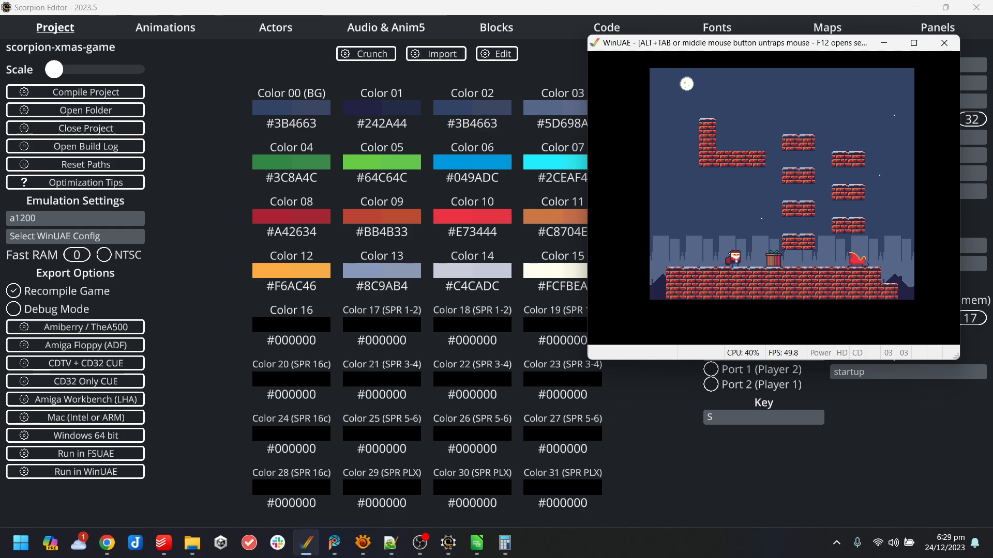
{"action": "key", "text": "alt+F4"}
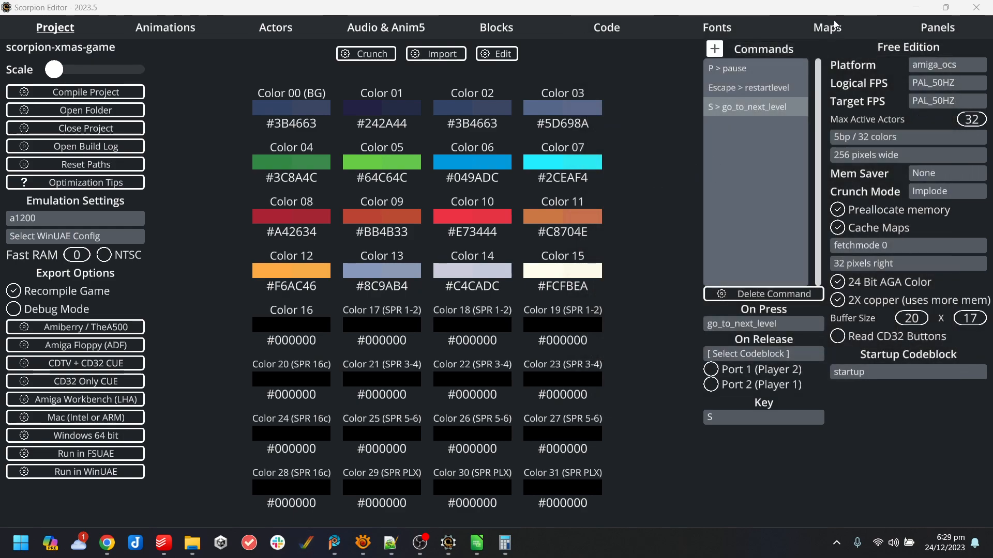
- Open the level00 map for editing in Tiled and delete all tiles on its map layer
{"action": "left_click", "coordinate": [832, 28]}
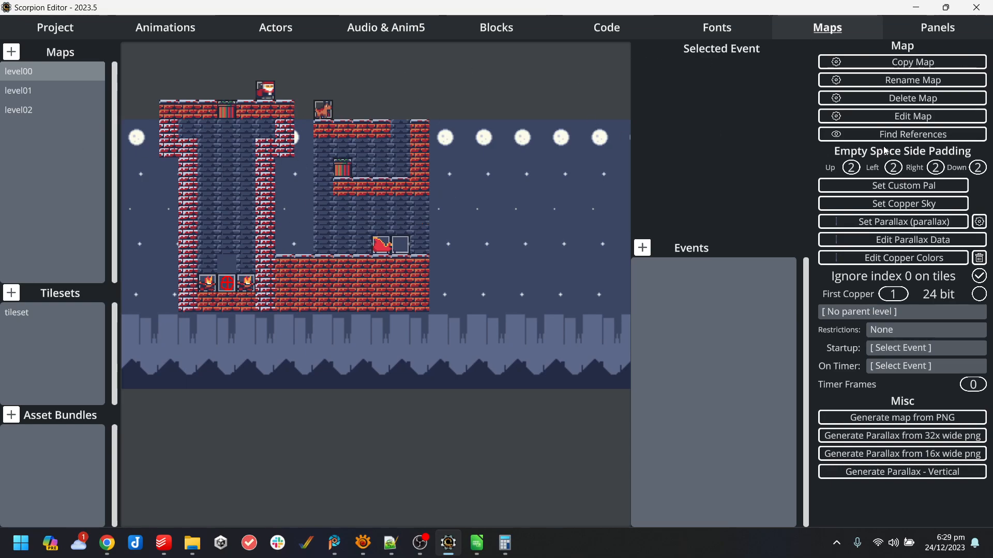
{"action": "left_click", "coordinate": [936, 116]}
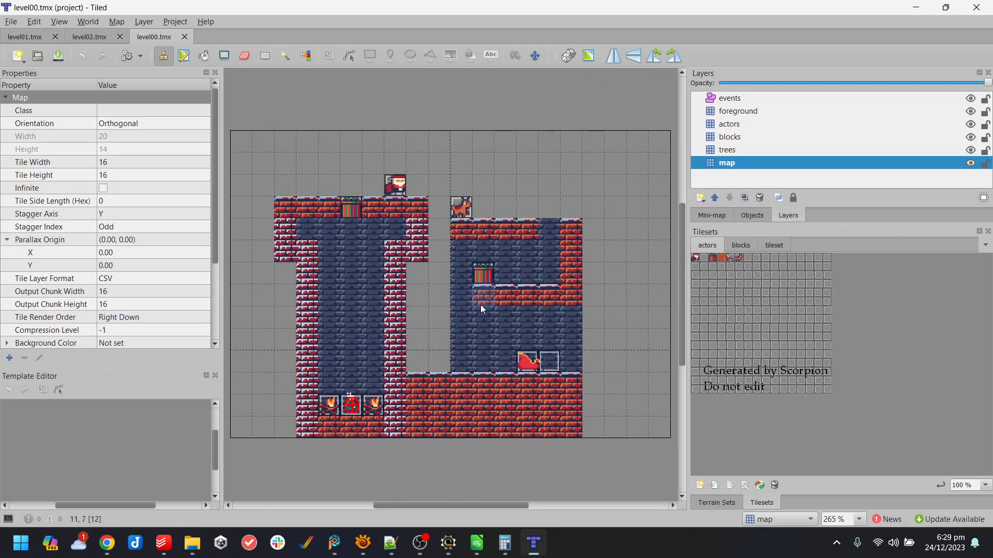
{"action": "left_click", "coordinate": [533, 549]}
{"action": "left_click", "coordinate": [533, 549]}
{"action": "key", "text": "ctrl+a"}
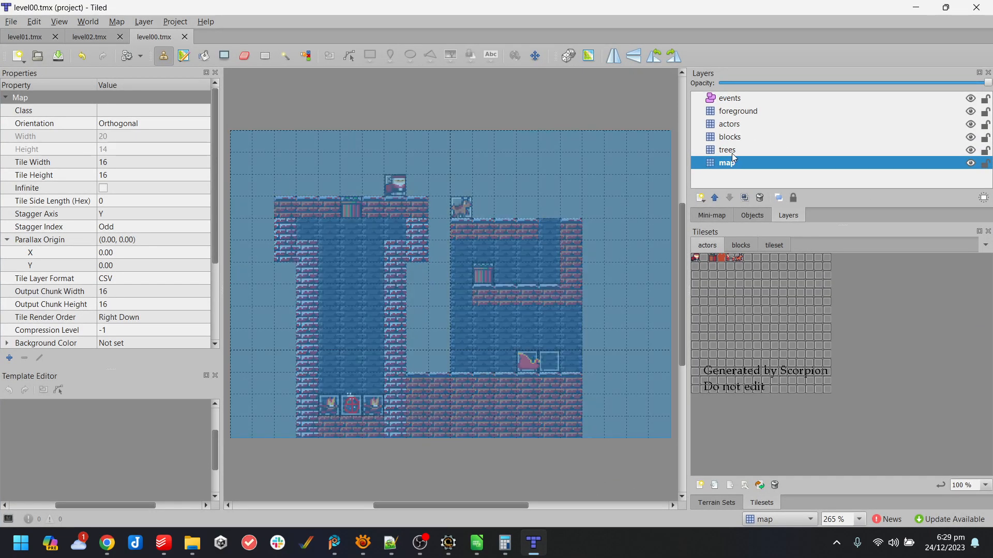
{"action": "key", "text": "Delete"}
- Clear the trees and blocks layers of level00 and go through the other layers for leftover tiles
{"action": "left_click", "coordinate": [733, 151]}
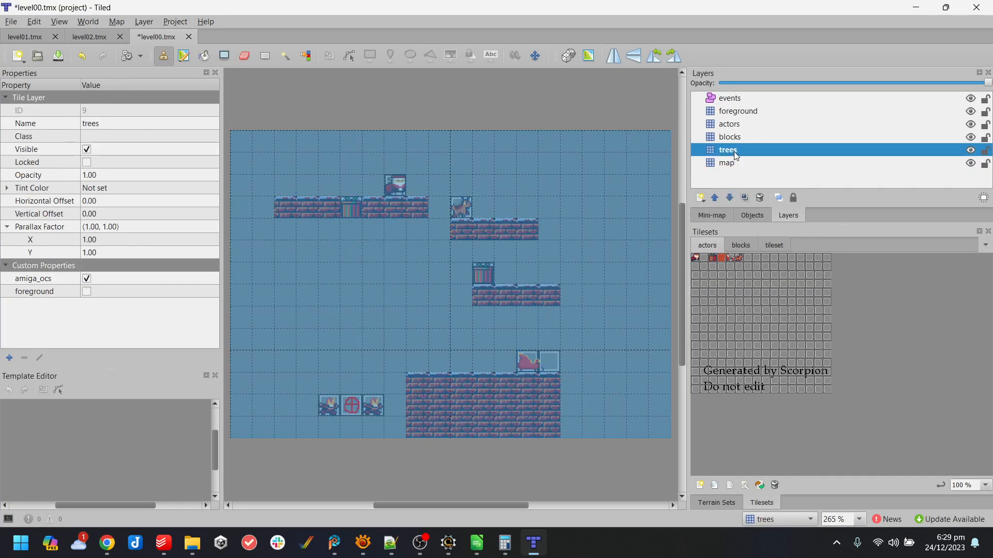
{"action": "key", "text": "Delete"}
{"action": "left_click", "coordinate": [747, 135]}
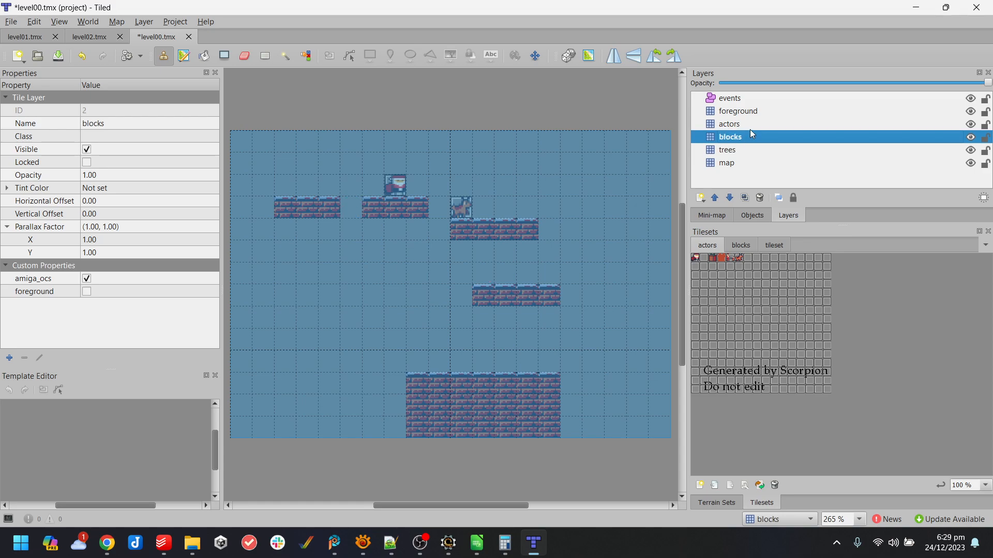
{"action": "key", "text": "Up"}
{"action": "left_click", "coordinate": [753, 140]}
{"action": "left_click", "coordinate": [752, 111]}
{"action": "left_click", "coordinate": [738, 166]}
{"action": "left_click", "coordinate": [742, 150]}
{"action": "left_click", "coordinate": [748, 137]}
{"action": "left_click", "coordinate": [751, 124]}
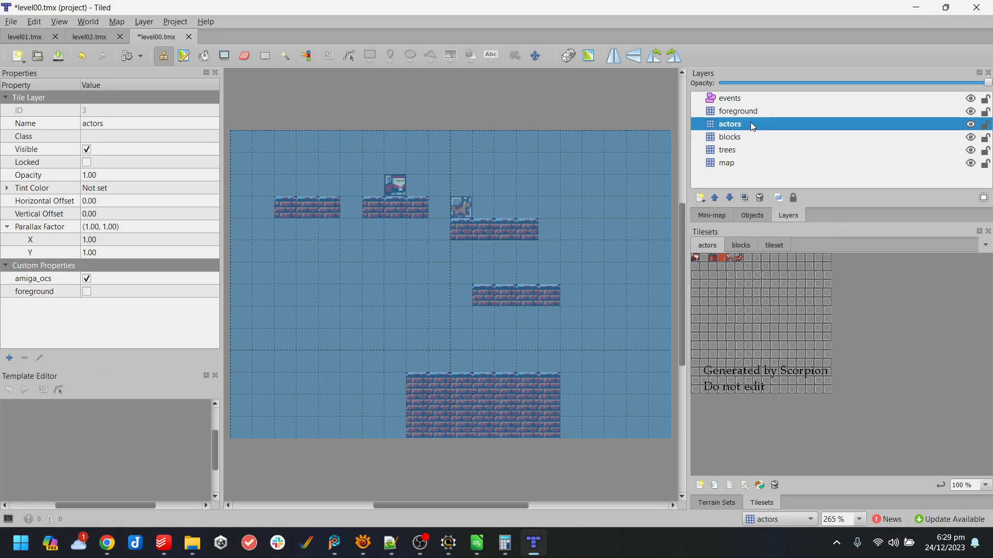
{"action": "key", "text": "ctrl+z"}
- Delete the remaining brick platforms, Santa and the reindeer from level00 using rectangular selections
{"action": "left_click", "coordinate": [266, 56]}
{"action": "left_click", "coordinate": [261, 194]}
{"action": "left_click_drag", "start_coordinate": [262, 198], "coordinate": [436, 423]}
{"action": "key", "text": "Delete"}
{"action": "left_click_drag", "start_coordinate": [468, 225], "coordinate": [638, 488]}
{"action": "key", "text": "Delete"}
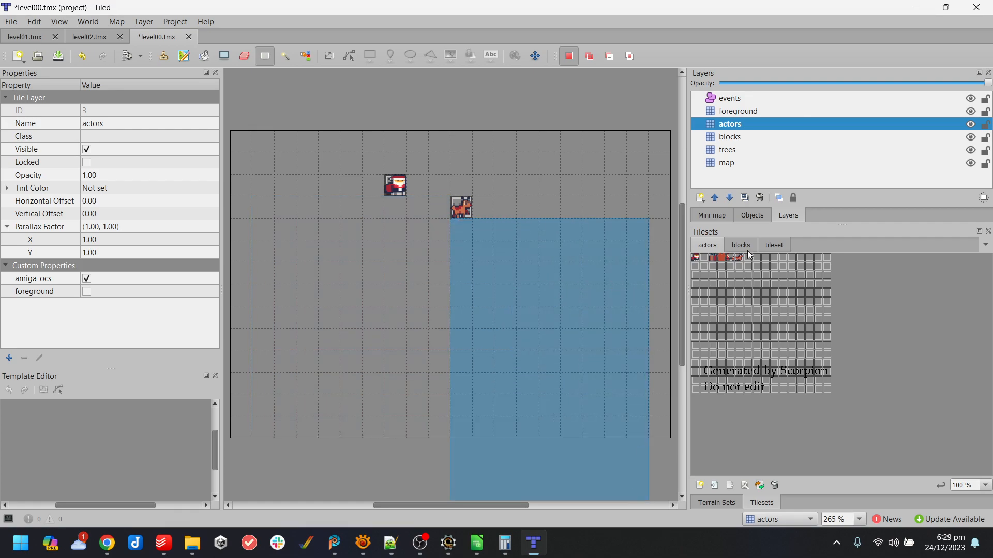
{"action": "left_click_drag", "start_coordinate": [286, 142], "coordinate": [533, 257]}
{"action": "key", "text": "Delete"}
- Show the tileset's tiles and try to stamp the MERRY XMAS lettering onto the empty map as one block
{"action": "left_click", "coordinate": [751, 246]}
{"action": "left_click", "coordinate": [772, 247]}
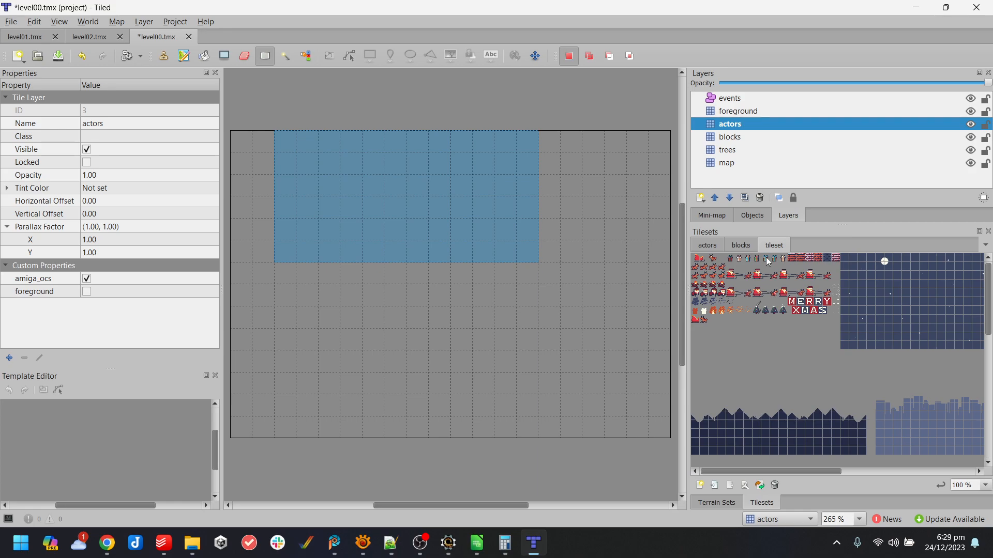
{"action": "left_click_drag", "start_coordinate": [790, 299], "coordinate": [830, 312]}
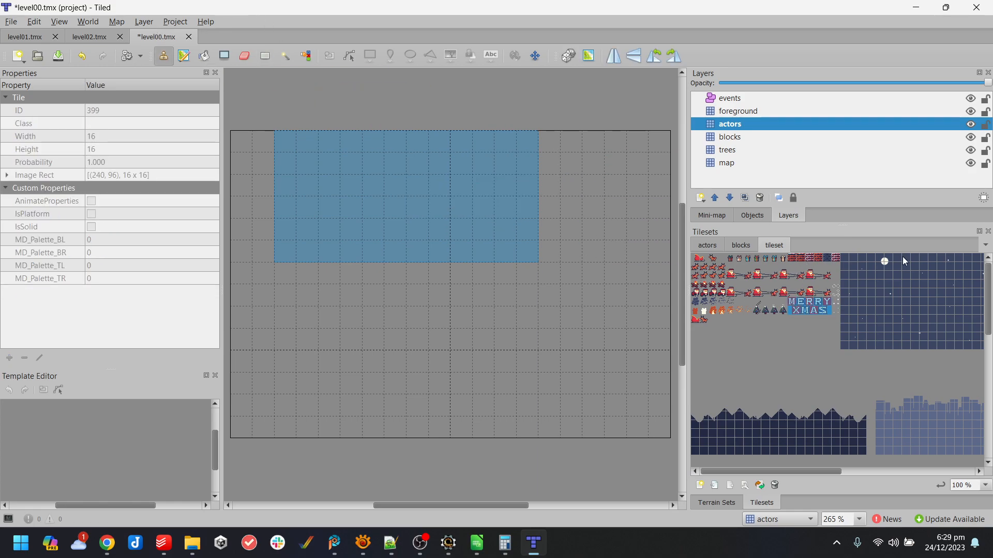
{"action": "left_click_drag", "start_coordinate": [799, 302], "coordinate": [828, 316]}
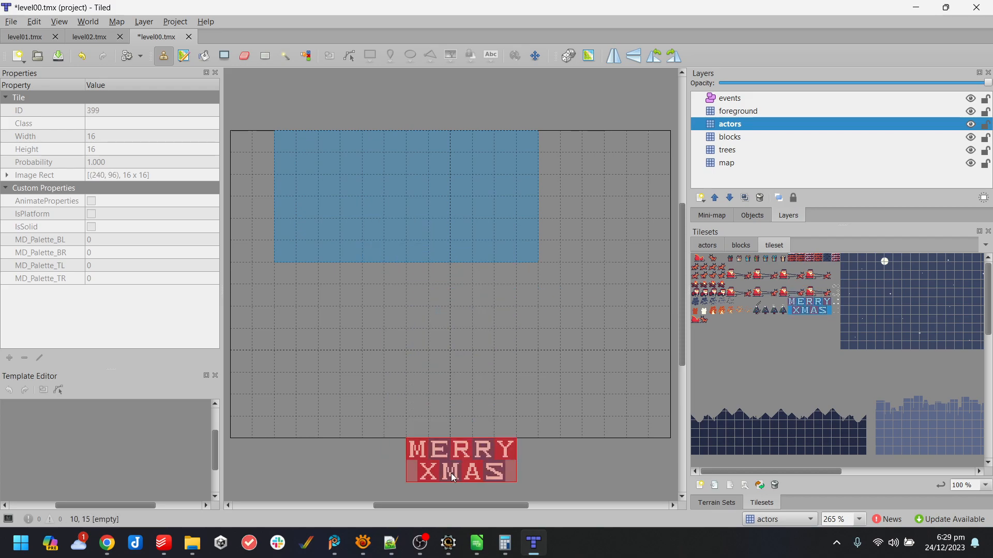
{"action": "left_click_drag", "start_coordinate": [470, 505], "coordinate": [467, 508]}
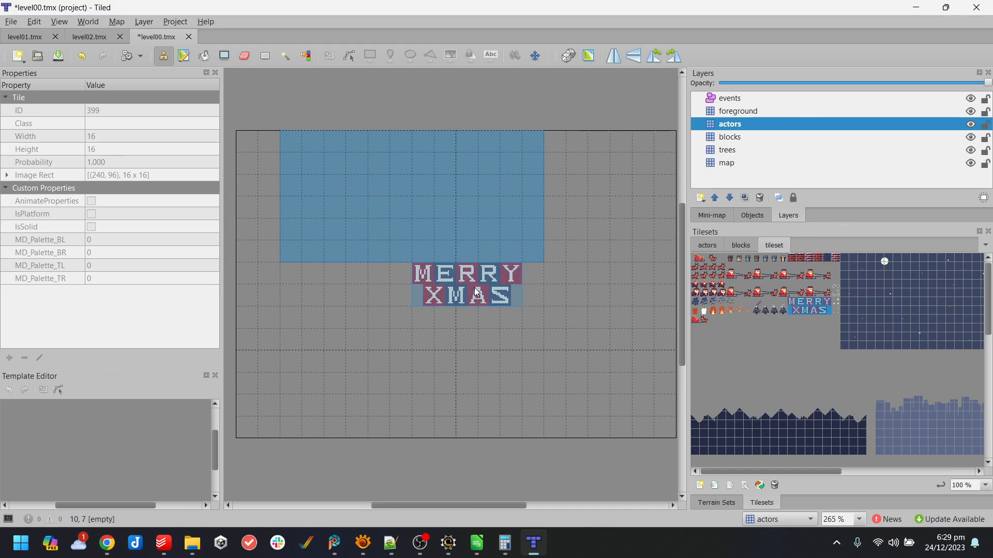
{"action": "left_click_drag", "start_coordinate": [791, 302], "coordinate": [826, 306]}
- Pick the M letter tile for stamping and clear the rectangular selection from the map
{"action": "left_click", "coordinate": [795, 301]}
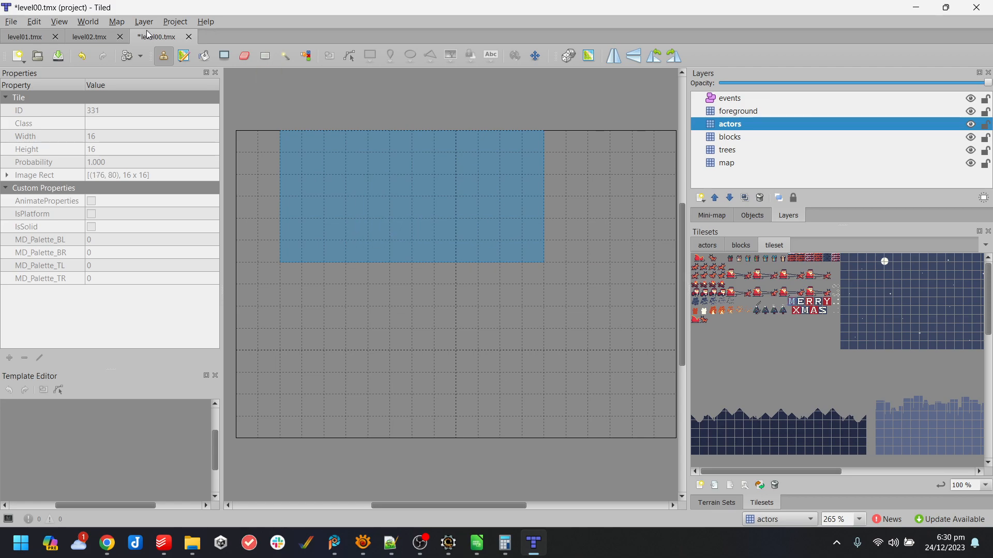
{"action": "left_click", "coordinate": [33, 21]}
{"action": "left_click", "coordinate": [117, 169]}
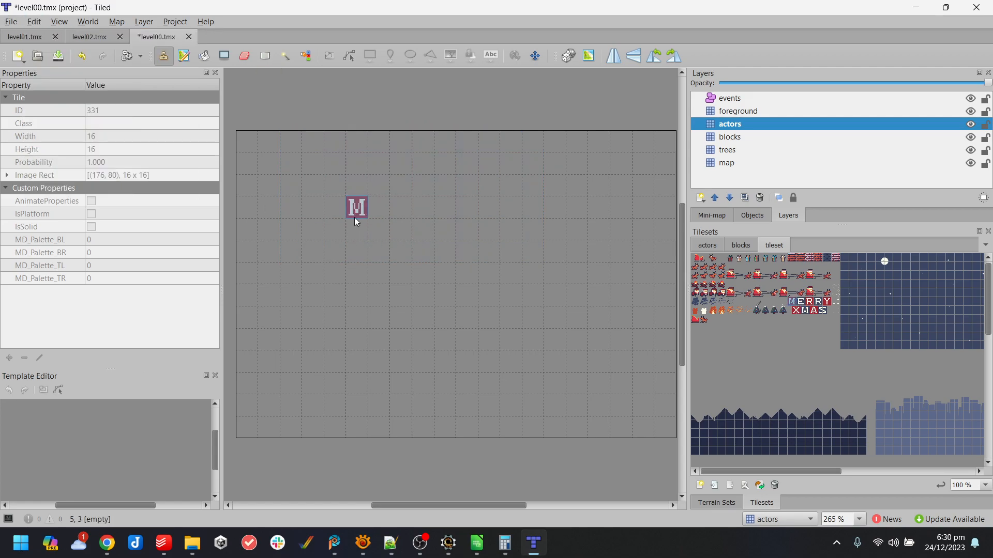
- Stamp the letters M, E, R, R and Y one by one in row 4, leaving one empty tile between them
{"action": "left_click", "coordinate": [379, 229]}
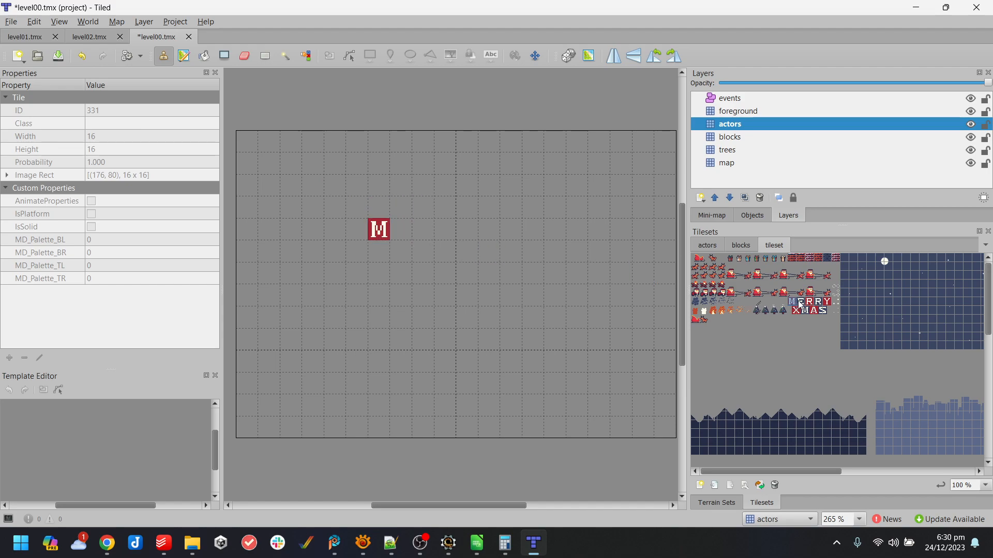
{"action": "left_click", "coordinate": [424, 230]}
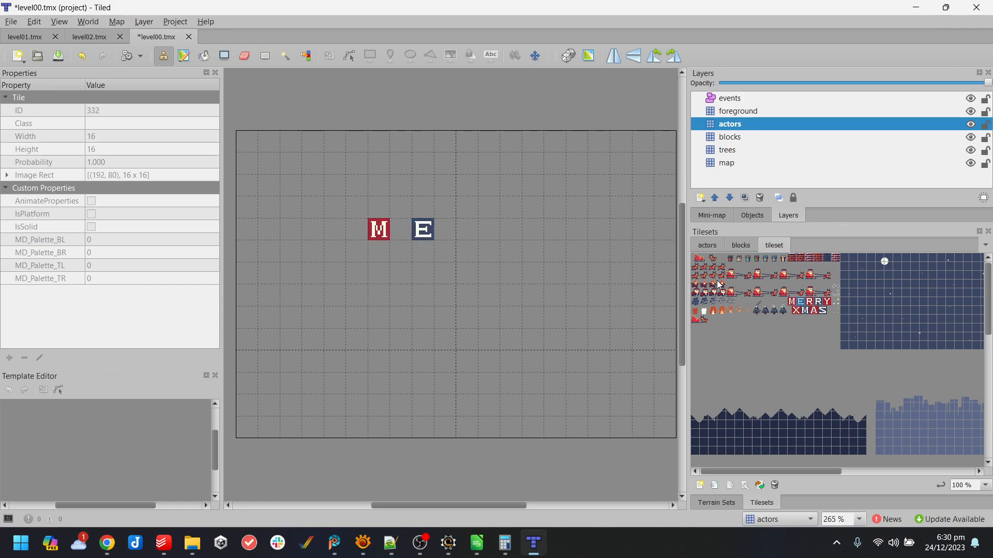
{"action": "left_click", "coordinate": [810, 302]}
{"action": "left_click", "coordinate": [467, 229]}
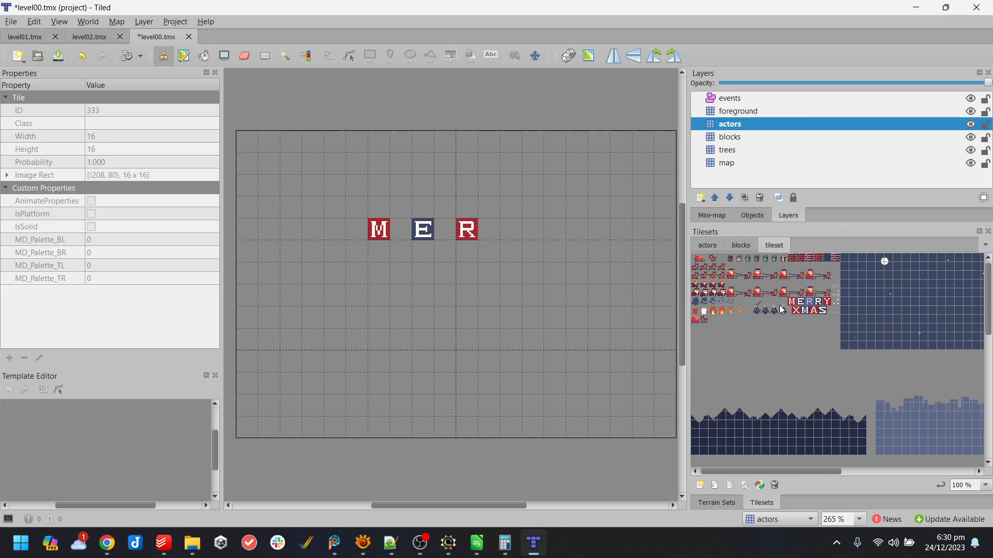
{"action": "left_click", "coordinate": [822, 303]}
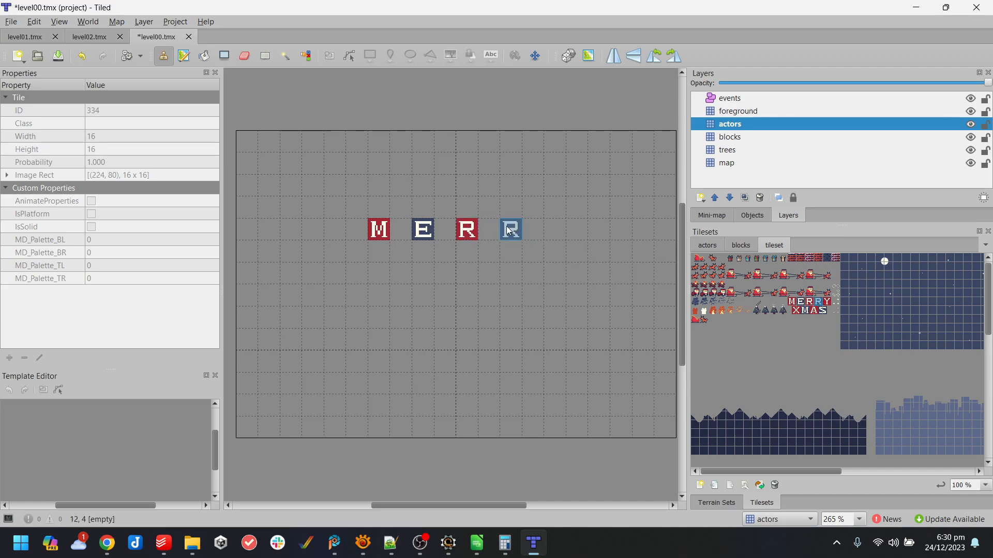
{"action": "left_click", "coordinate": [510, 231]}
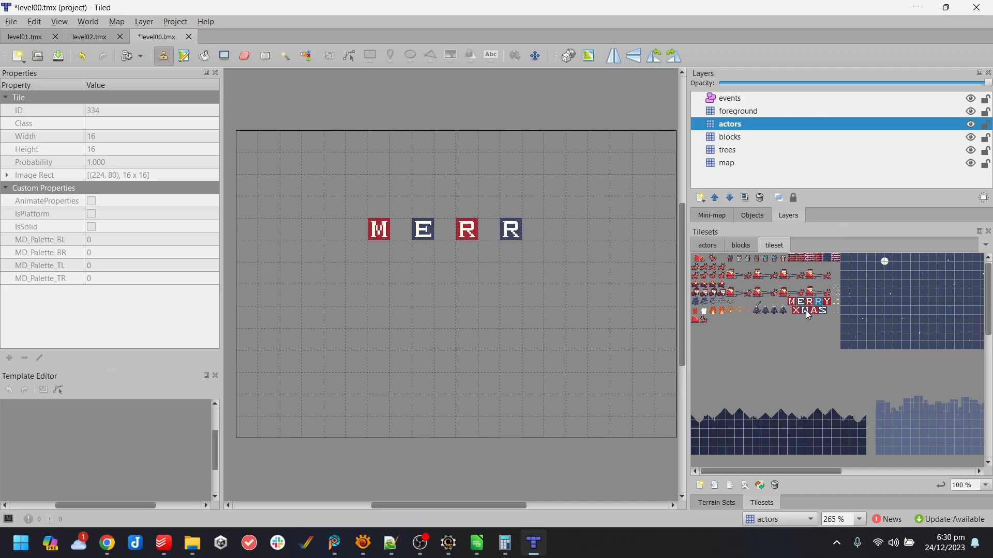
{"action": "left_click", "coordinate": [555, 229]}
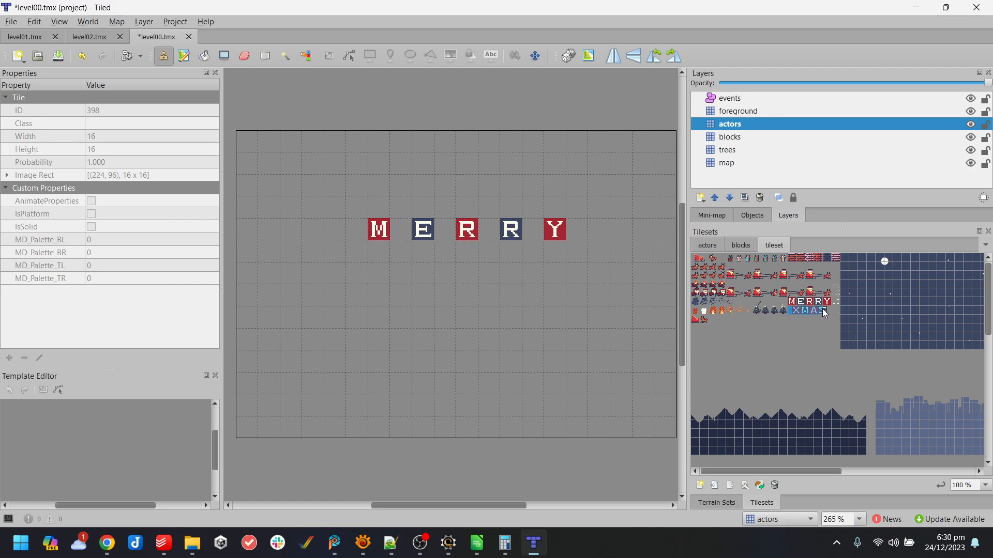
- Stamp XMAS in row 6 and an unspaced MERRY centred above it, erasing the stray M and Y at either side
{"action": "left_click", "coordinate": [467, 273]}
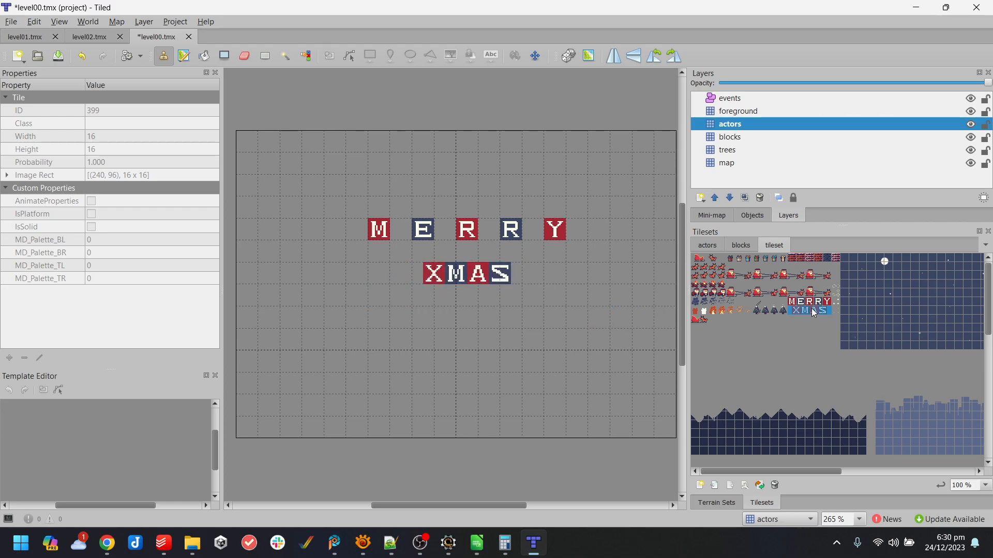
{"action": "left_click_drag", "start_coordinate": [792, 303], "coordinate": [830, 302]}
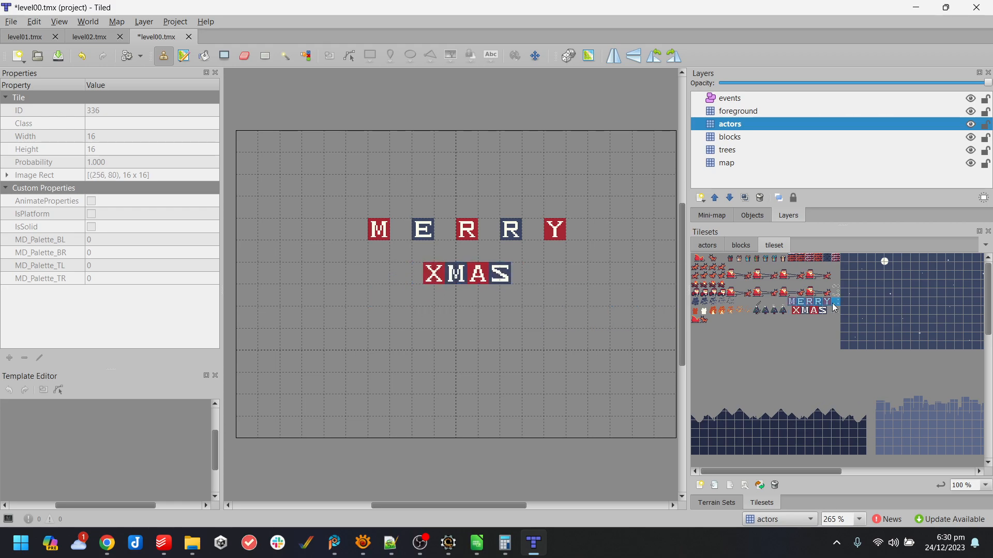
{"action": "left_click", "coordinate": [470, 232]}
{"action": "left_click", "coordinate": [244, 55]}
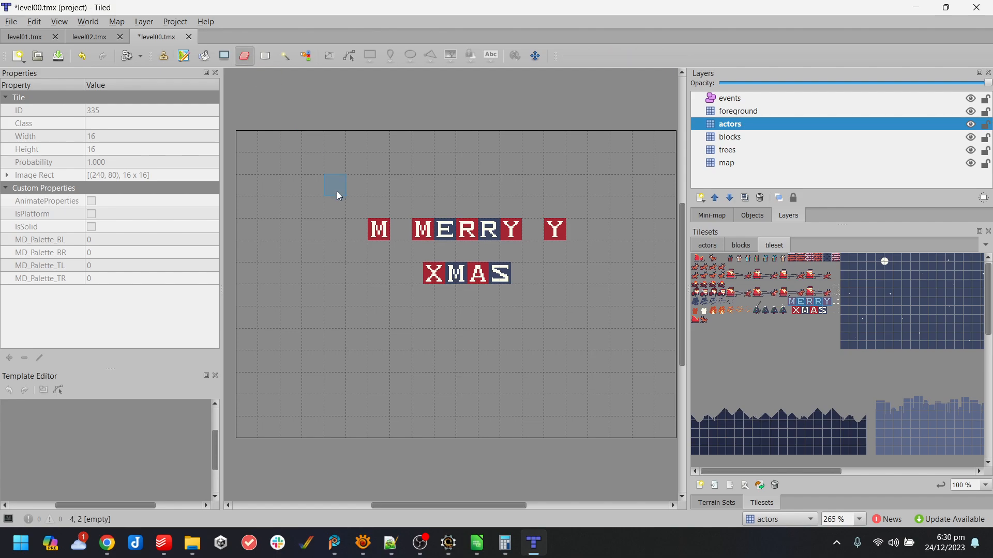
{"action": "left_click", "coordinate": [378, 230]}
{"action": "left_click", "coordinate": [560, 229]}
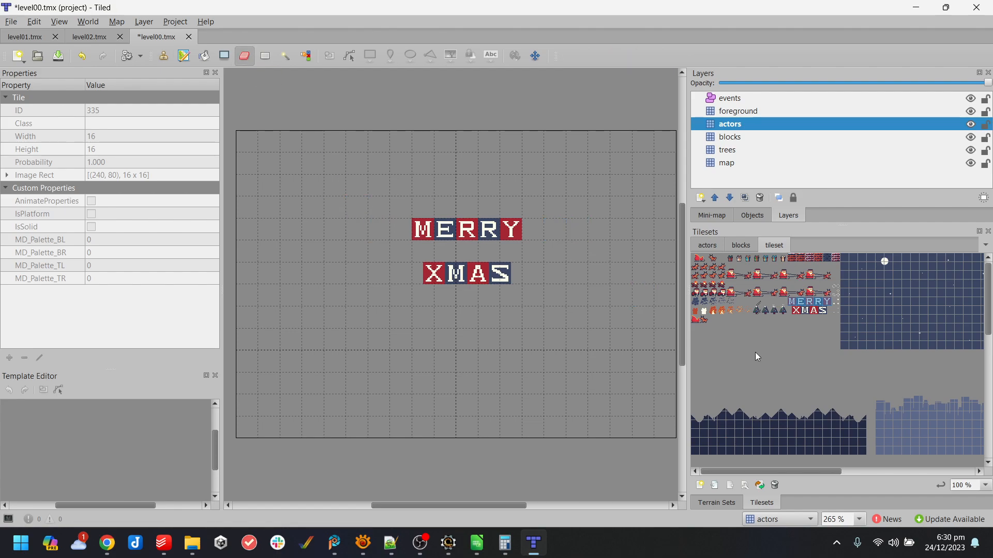
- Build a three-tile-high brick pillar with a snow-capped top at column 3, and run a plain brick floor along the bottom row
{"action": "left_click", "coordinate": [797, 261]}
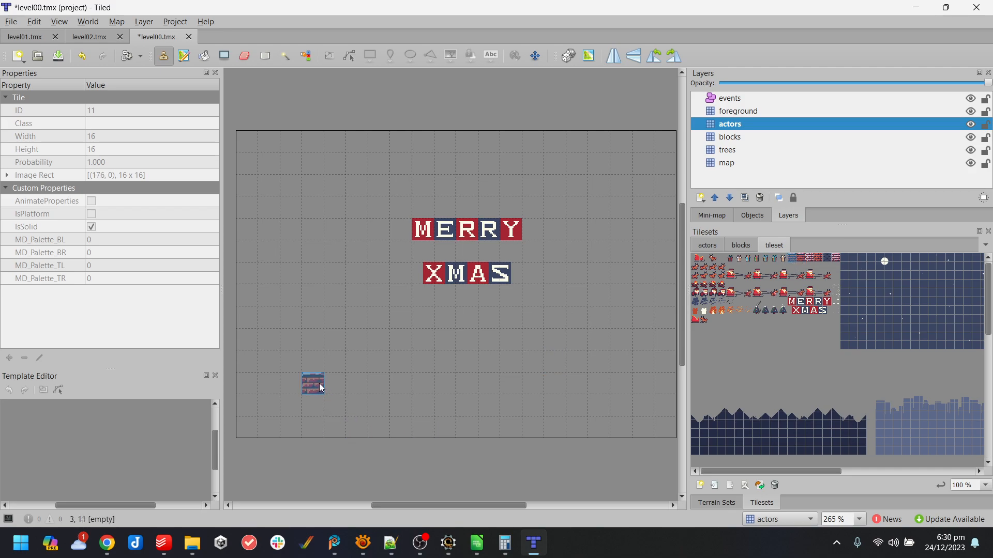
{"action": "mouse_move", "coordinate": [321, 388]}
{"action": "left_mouse_down"}
{"action": "mouse_move", "coordinate": [321, 408]}
{"action": "mouse_move", "coordinate": [390, 437]}
{"action": "mouse_move", "coordinate": [424, 429]}
{"action": "left_mouse_up"}
{"action": "left_click", "coordinate": [818, 261]}
{"action": "mouse_move", "coordinate": [314, 404]}
{"action": "left_mouse_down"}
{"action": "mouse_move", "coordinate": [321, 423]}
{"action": "mouse_move", "coordinate": [536, 434]}
{"action": "left_mouse_up"}
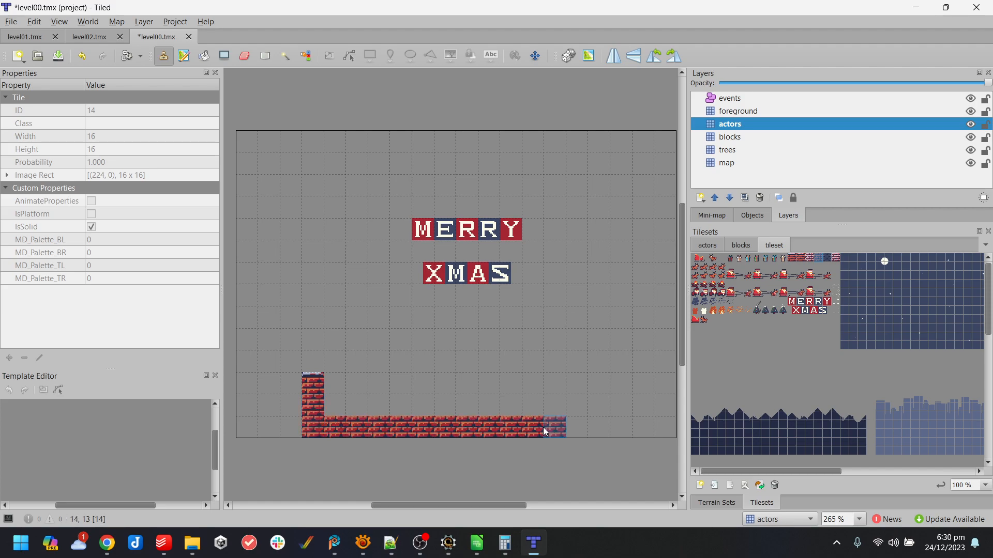
- Add a second brick row to the floor and finish its top and the right end pillar with randomised snow-capped bricks
{"action": "mouse_move", "coordinate": [500, 504]}
{"action": "left_mouse_down"}
{"action": "mouse_move", "coordinate": [530, 506]}
{"action": "mouse_move", "coordinate": [517, 505]}
{"action": "left_mouse_up"}
{"action": "left_click_drag", "start_coordinate": [535, 413], "coordinate": [278, 409]}
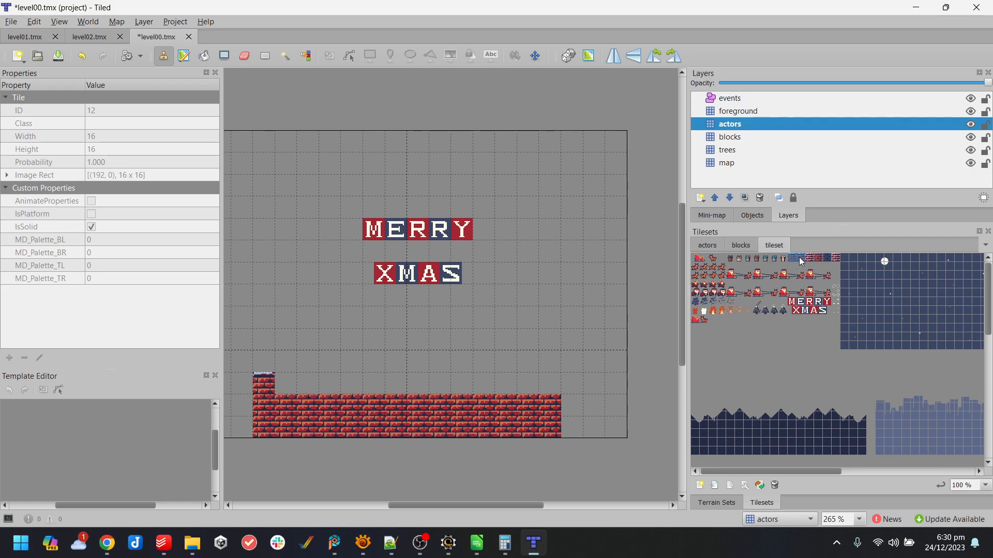
{"action": "left_click", "coordinate": [568, 55]}
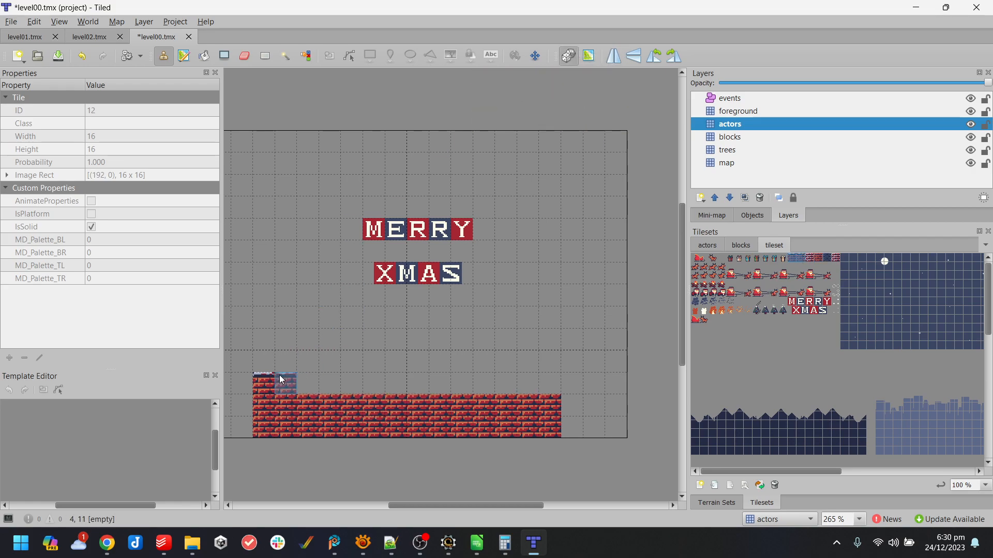
{"action": "mouse_move", "coordinate": [284, 407]}
{"action": "left_mouse_down"}
{"action": "mouse_move", "coordinate": [527, 408]}
{"action": "mouse_move", "coordinate": [549, 384]}
{"action": "left_mouse_up"}
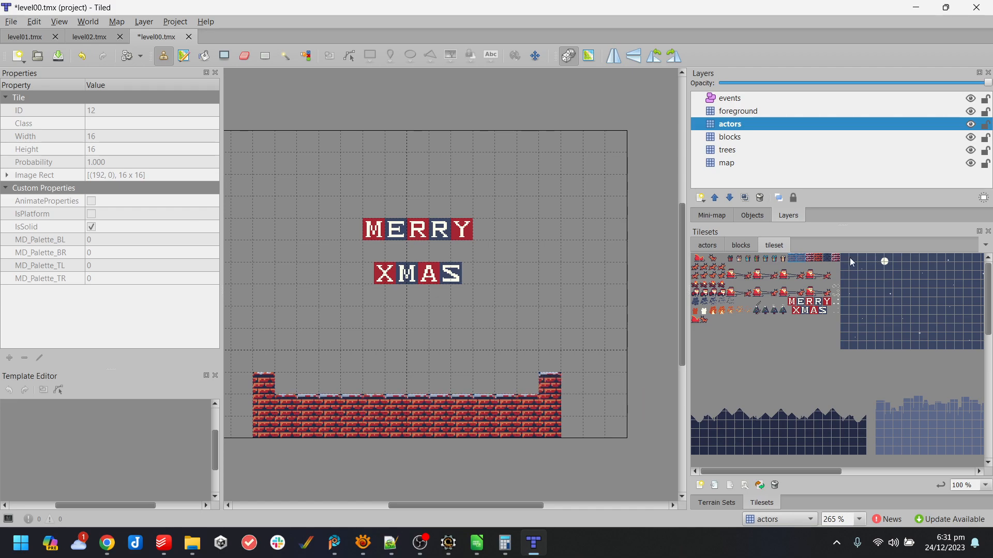
- Place the sleigh and reindeer block tiles on the blocks layer, standing on the floor near the right pillar
{"action": "left_click", "coordinate": [756, 245]}
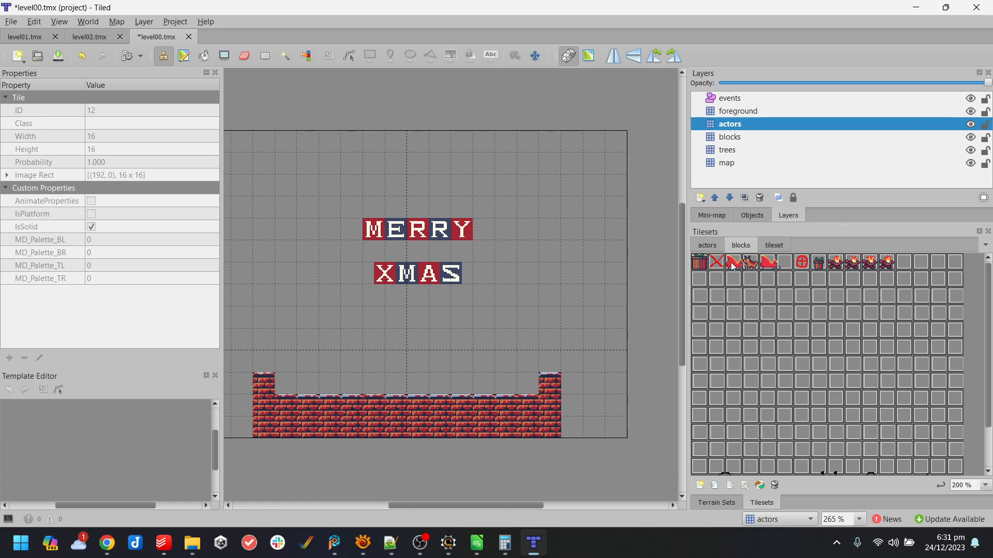
{"action": "left_click_drag", "start_coordinate": [734, 267], "coordinate": [751, 266]}
{"action": "left_click", "coordinate": [745, 164]}
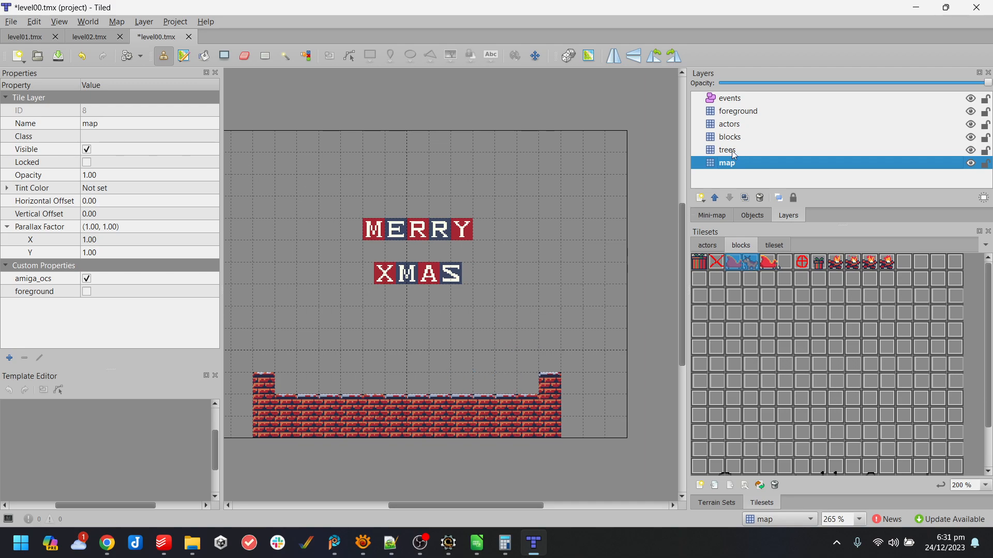
{"action": "left_click", "coordinate": [739, 136]}
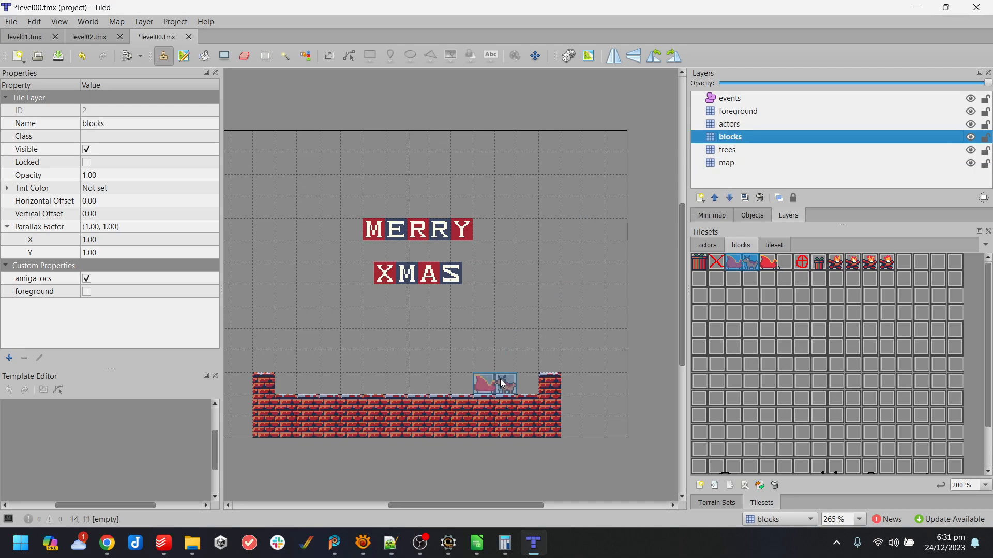
- Place the player_santa actor on the actors layer, standing on the floor near the left pillar
{"action": "left_click", "coordinate": [740, 124]}
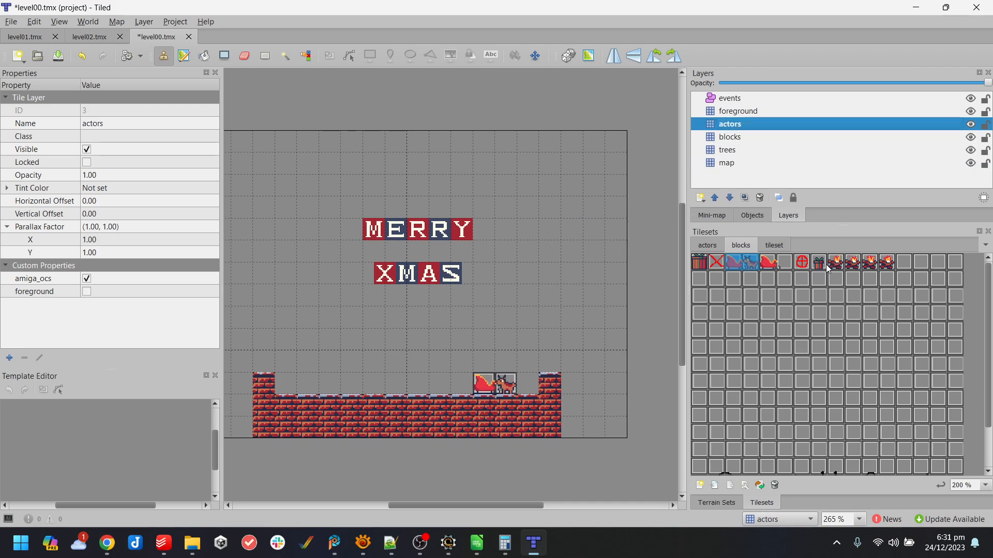
{"action": "left_click", "coordinate": [766, 247]}
{"action": "left_click", "coordinate": [741, 247]}
{"action": "left_click", "coordinate": [786, 247]}
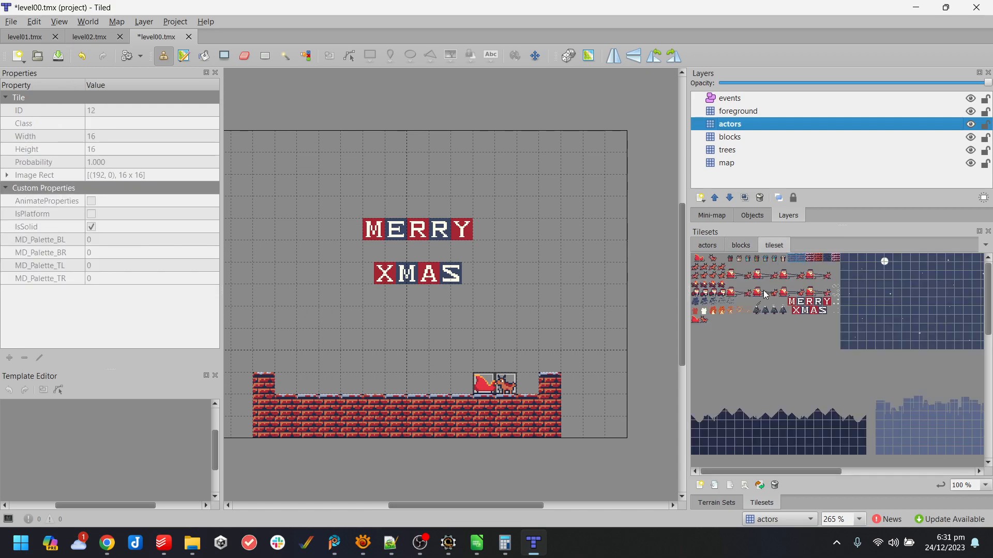
{"action": "left_click", "coordinate": [721, 246]}
{"action": "left_click", "coordinate": [696, 258]}
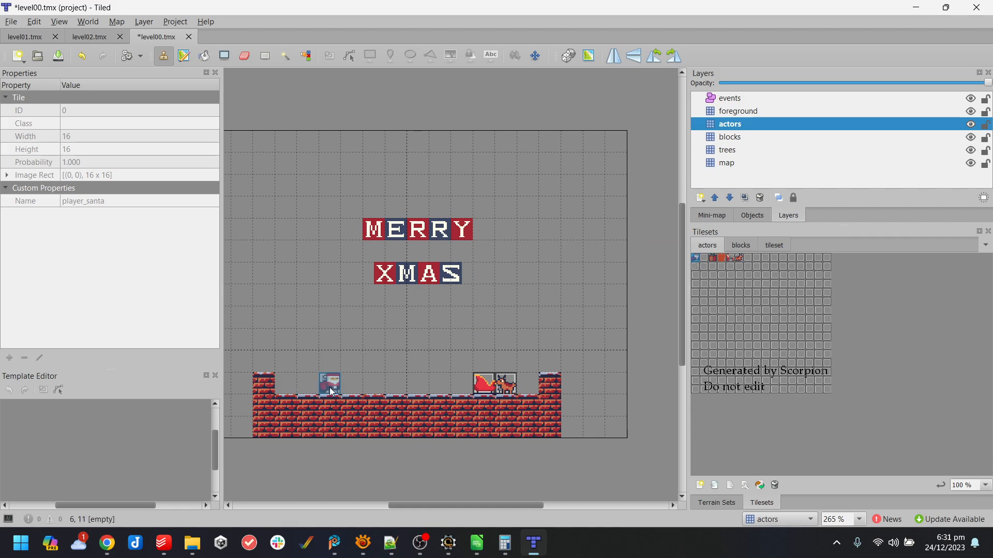
{"action": "left_click", "coordinate": [315, 386]}
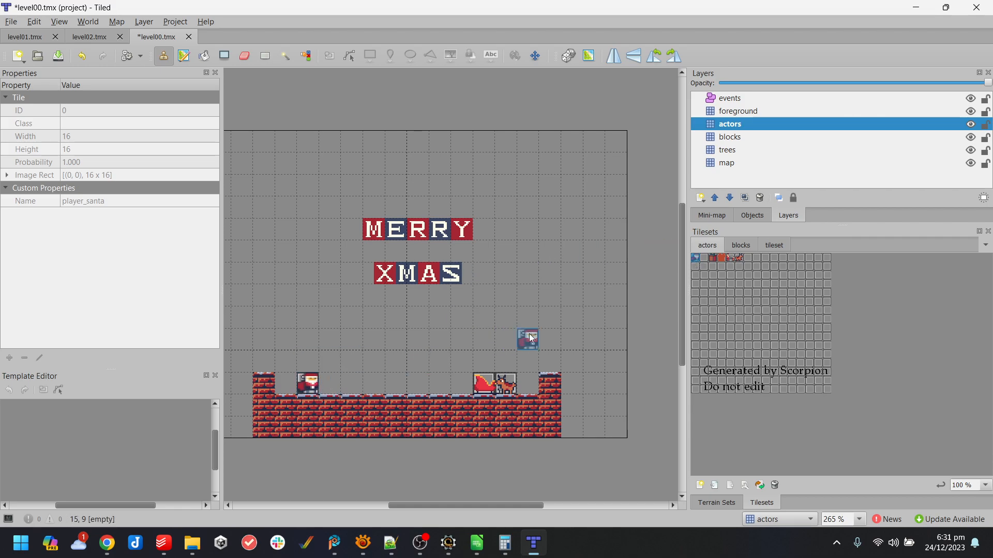
- Raise both end pillars by one brick tile with snow-capped tops, undoing any misplaced bricks, and save the level00 map
{"action": "left_click", "coordinate": [741, 245]}
{"action": "left_click_drag", "start_coordinate": [733, 262], "coordinate": [751, 262]}
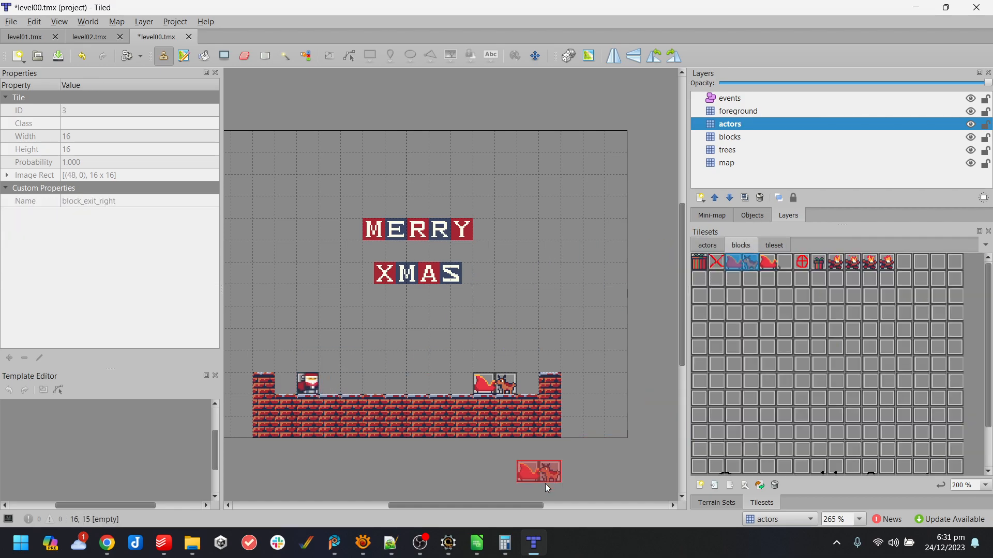
{"action": "left_click", "coordinate": [771, 245]}
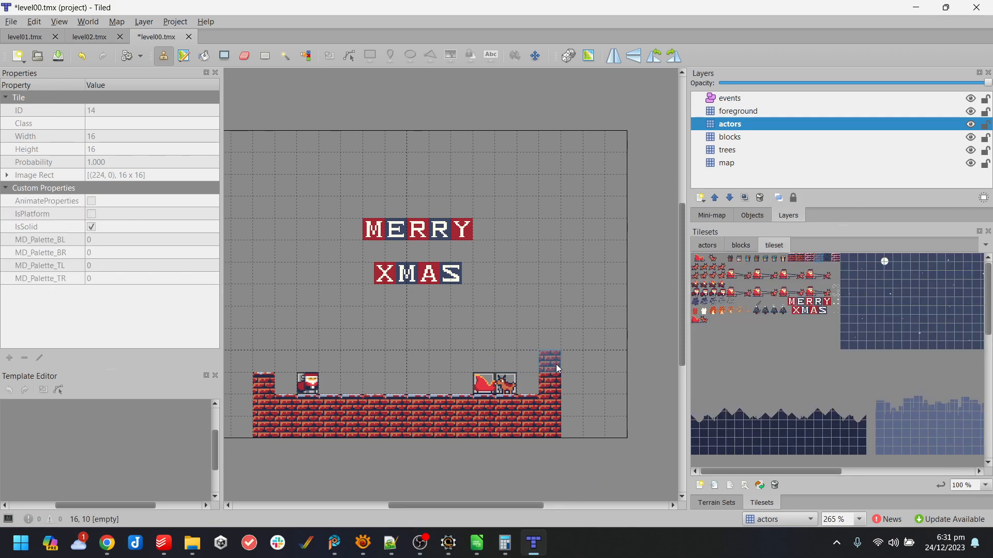
{"action": "left_click_drag", "start_coordinate": [450, 507], "coordinate": [430, 511]}
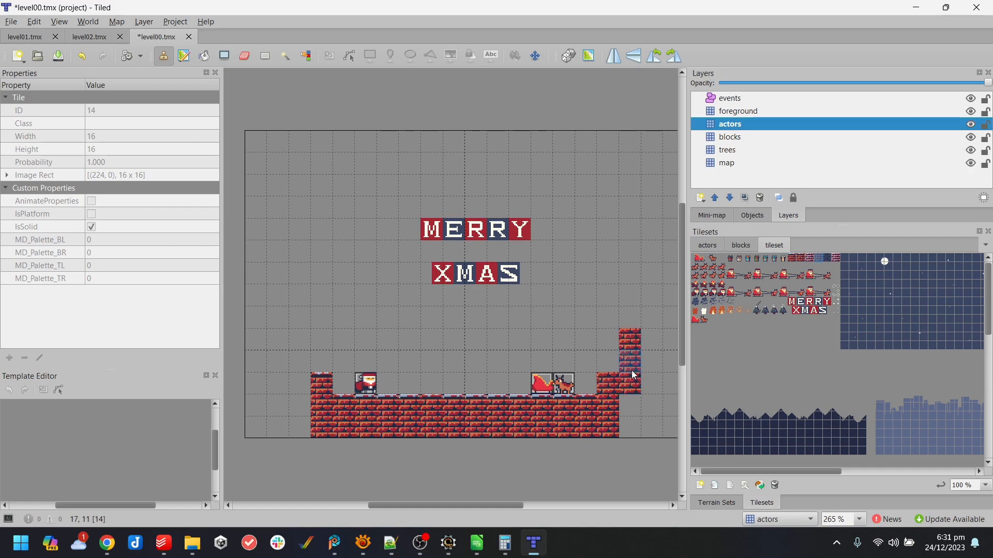
{"action": "key", "text": "ctrl+z"}
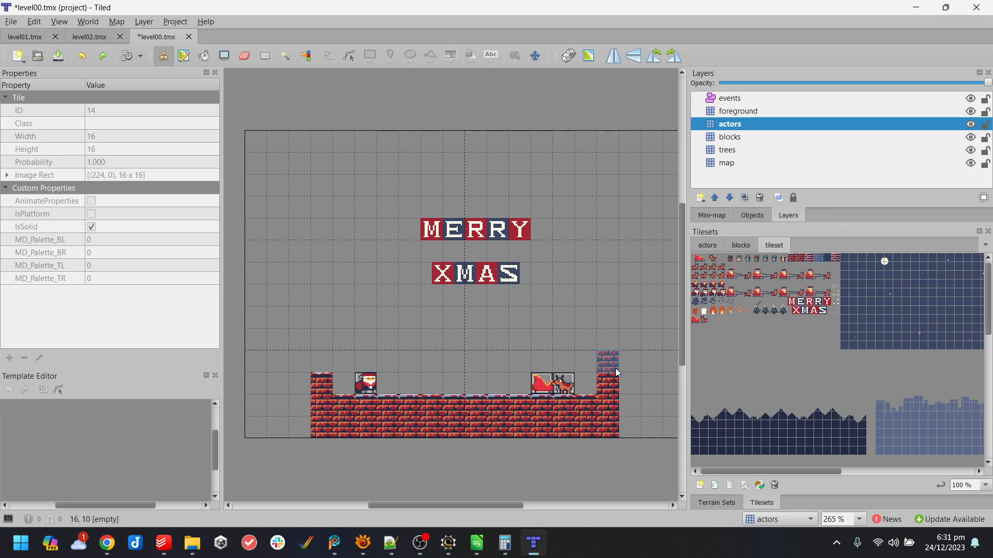
{"action": "left_click", "coordinate": [626, 372]}
{"action": "left_click", "coordinate": [339, 372]}
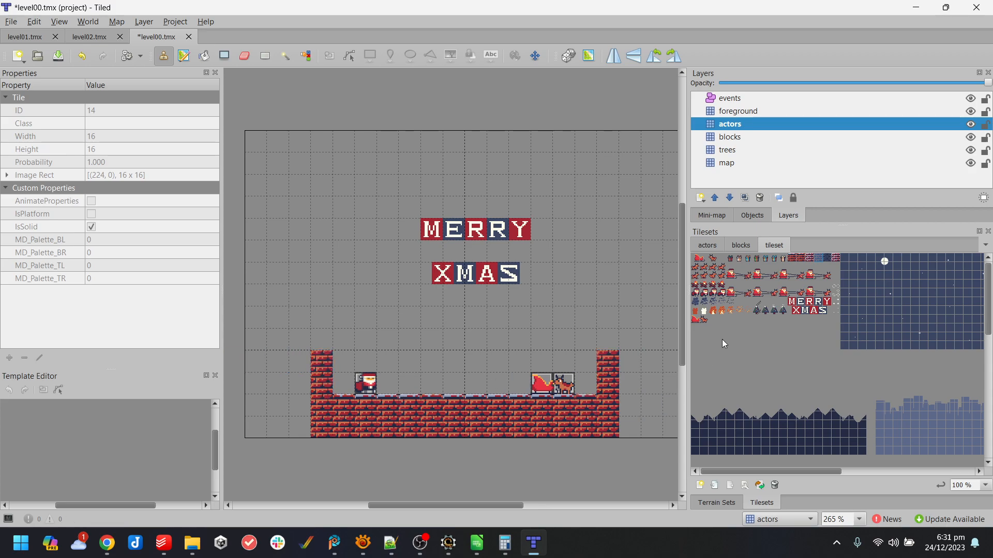
{"action": "left_click", "coordinate": [797, 259]}
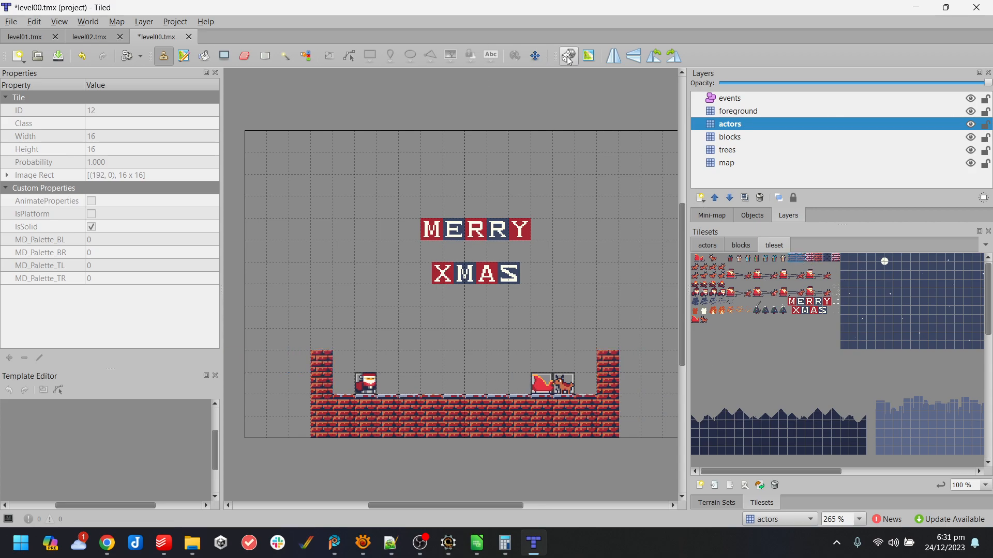
{"action": "key", "text": "ctrl+s"}
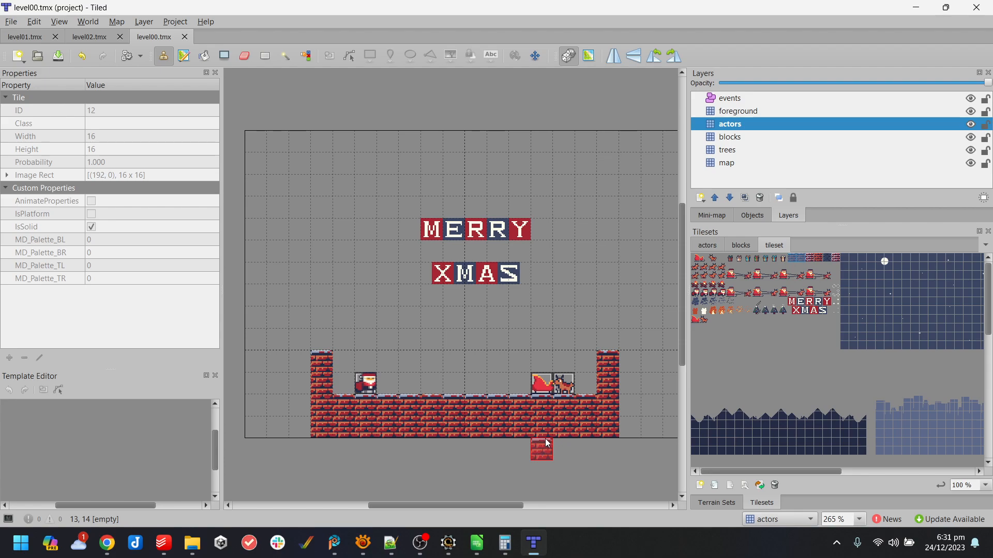
- Move the sleigh and reindeer on the blocks layer four tiles closer to Santa by erasing and restamping them, and save level00
{"action": "mouse_move", "coordinate": [512, 505]}
{"action": "left_mouse_down"}
{"action": "mouse_move", "coordinate": [530, 505]}
{"action": "mouse_move", "coordinate": [522, 504]}
{"action": "left_mouse_up"}
{"action": "left_click", "coordinate": [245, 57]}
{"action": "left_click", "coordinate": [746, 129]}
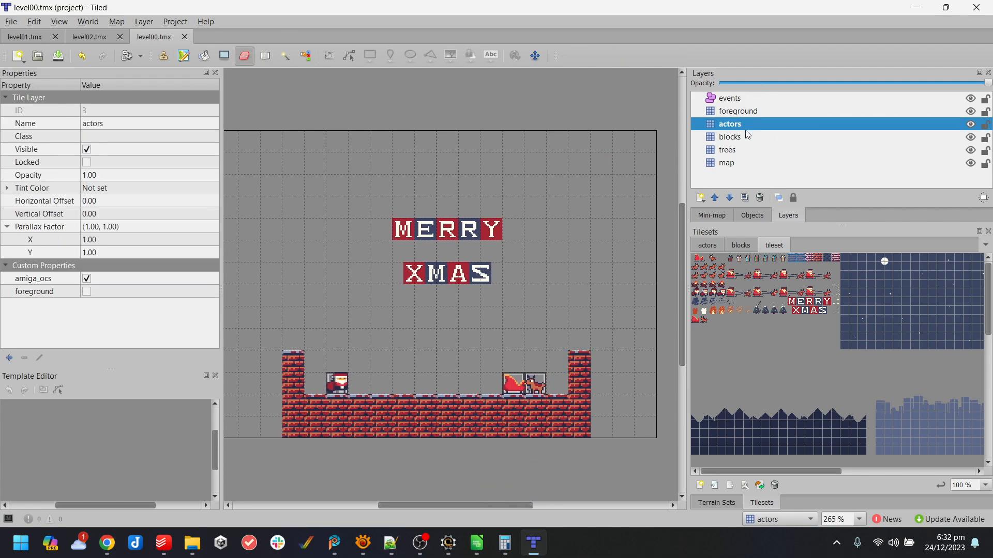
{"action": "left_click_drag", "start_coordinate": [518, 397], "coordinate": [534, 392]}
{"action": "left_click", "coordinate": [739, 139]}
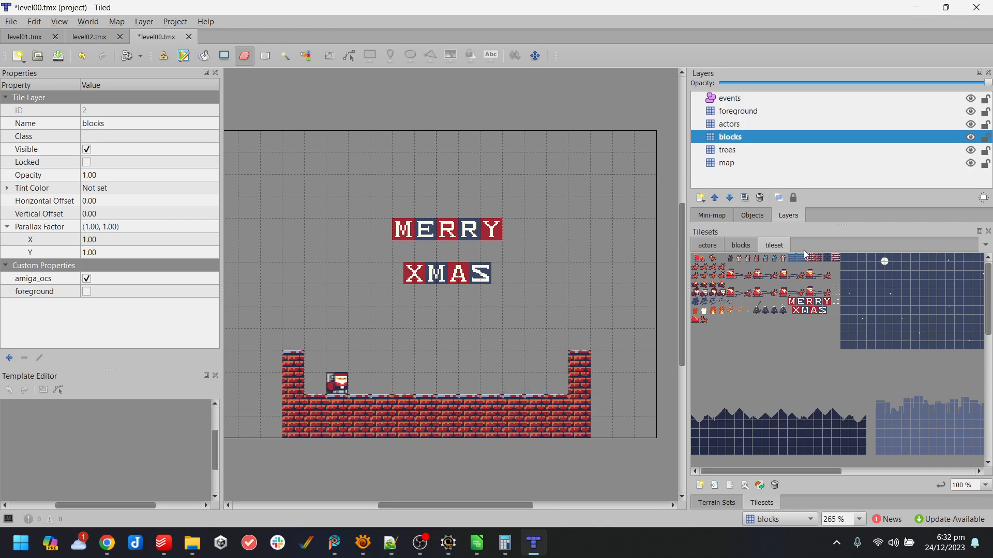
{"action": "left_click", "coordinate": [743, 245]}
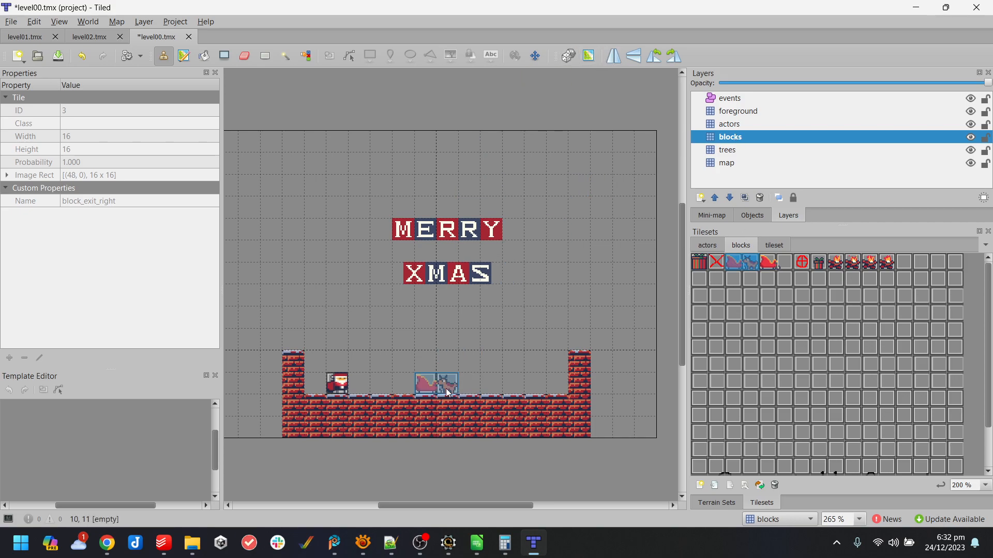
{"action": "key", "text": "ctrl+s"}
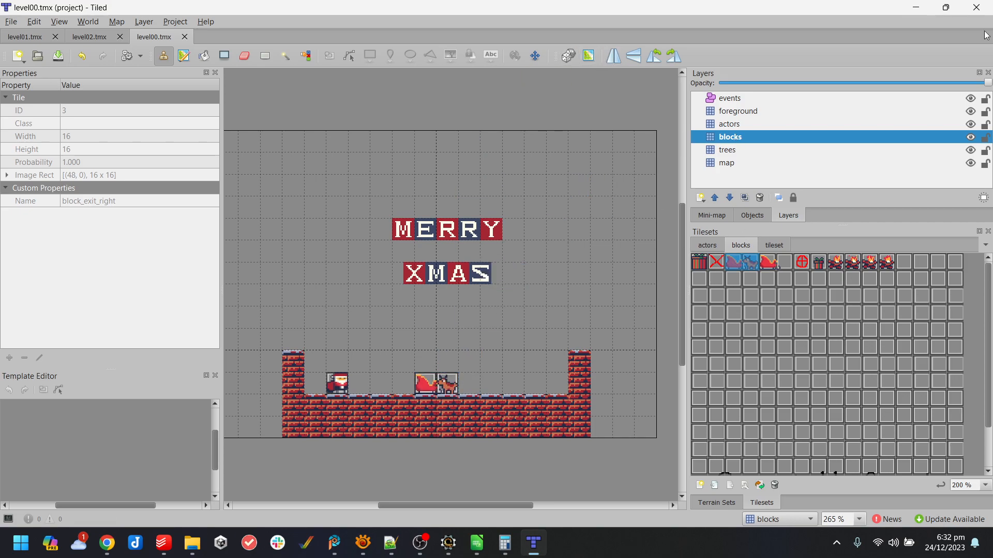
- Switch to Scorpion Editor, run the game in WinUAE, restart the emulation to check the Merry Xmas screen, and close the emulator
{"action": "left_click", "coordinate": [923, 11]}
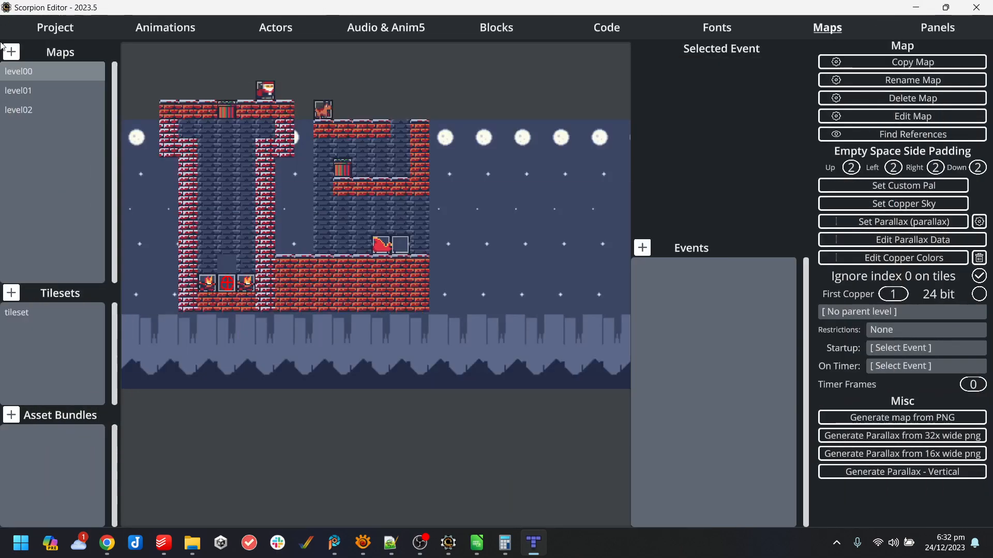
{"action": "left_click", "coordinate": [66, 31]}
{"action": "left_click", "coordinate": [110, 474]}
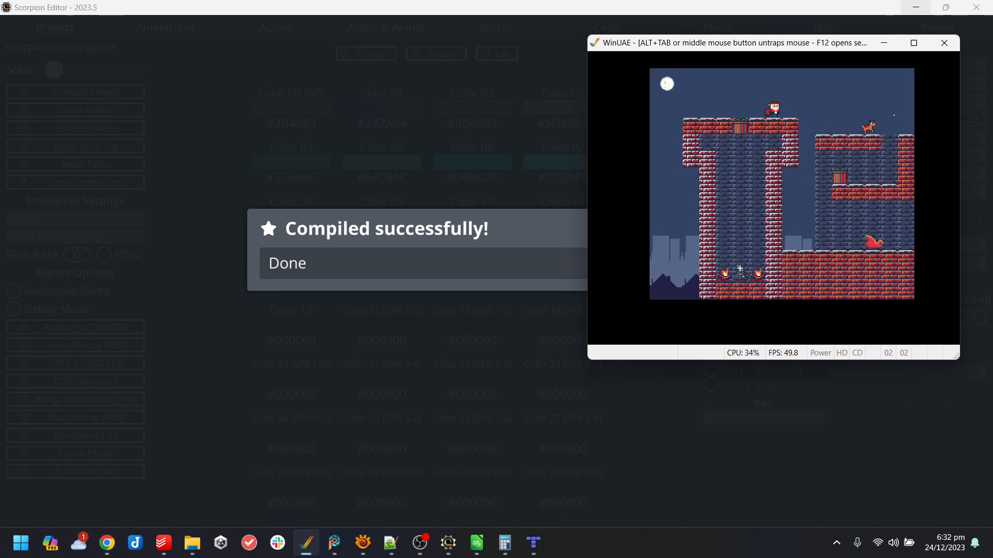
{"action": "key", "text": "F12"}
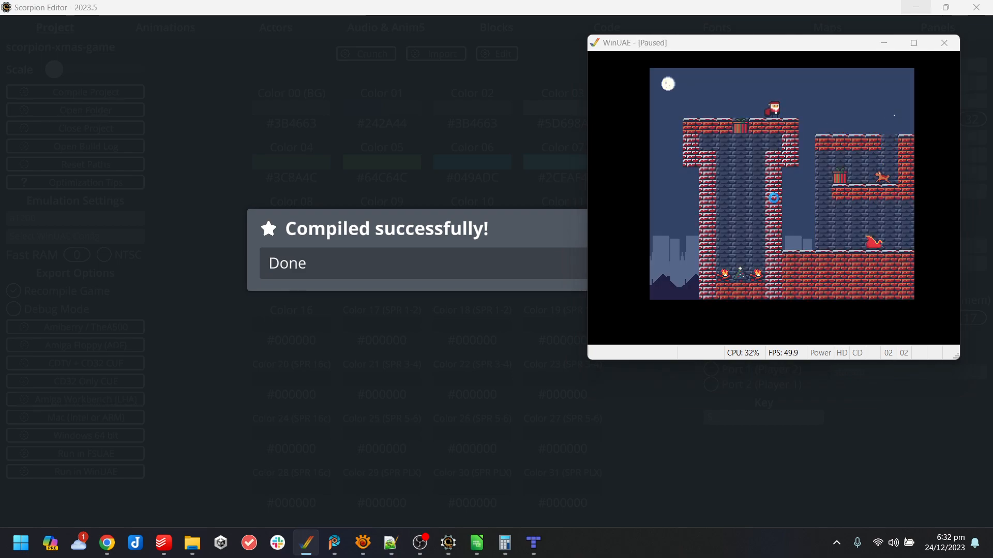
{"action": "left_click", "coordinate": [213, 440]}
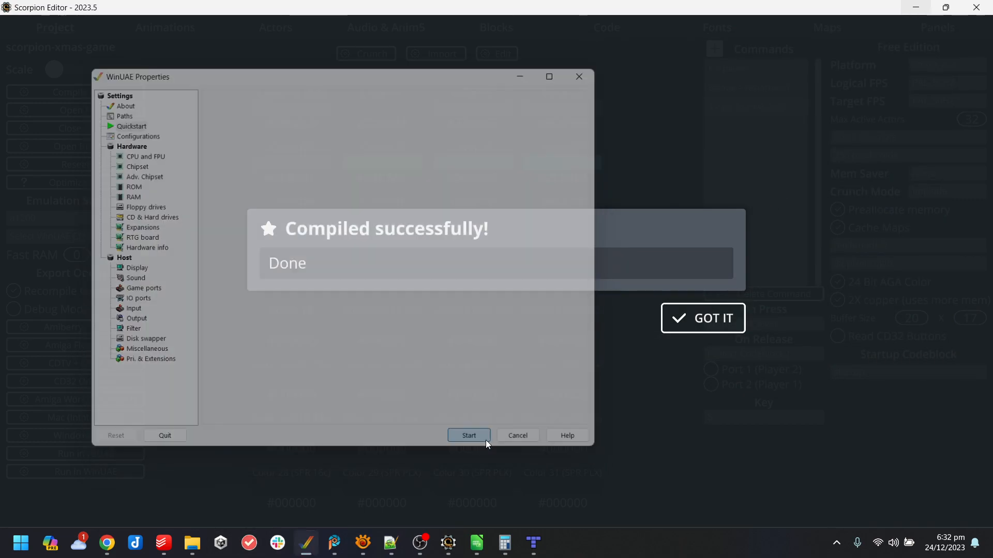
{"action": "left_click", "coordinate": [469, 436]}
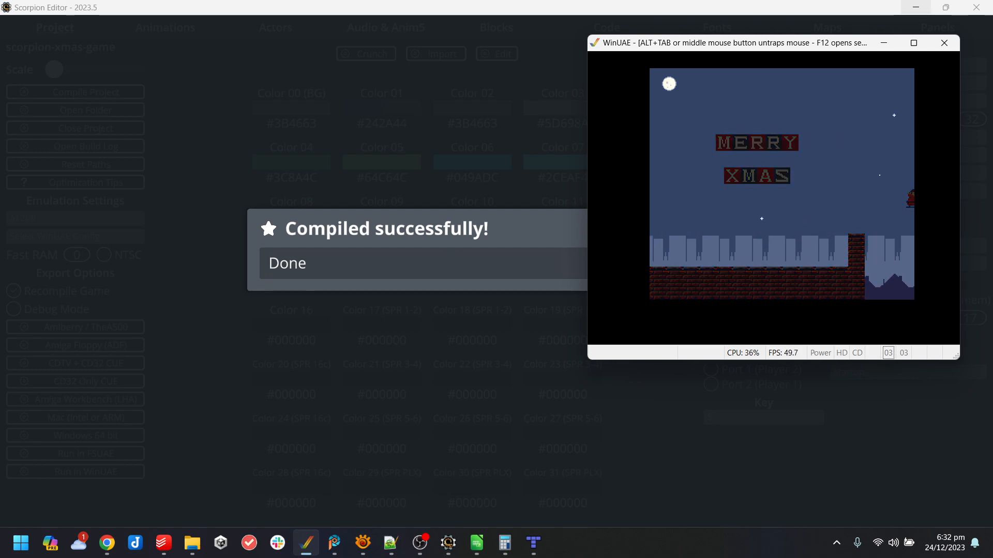
{"action": "key", "text": "alt+F4"}
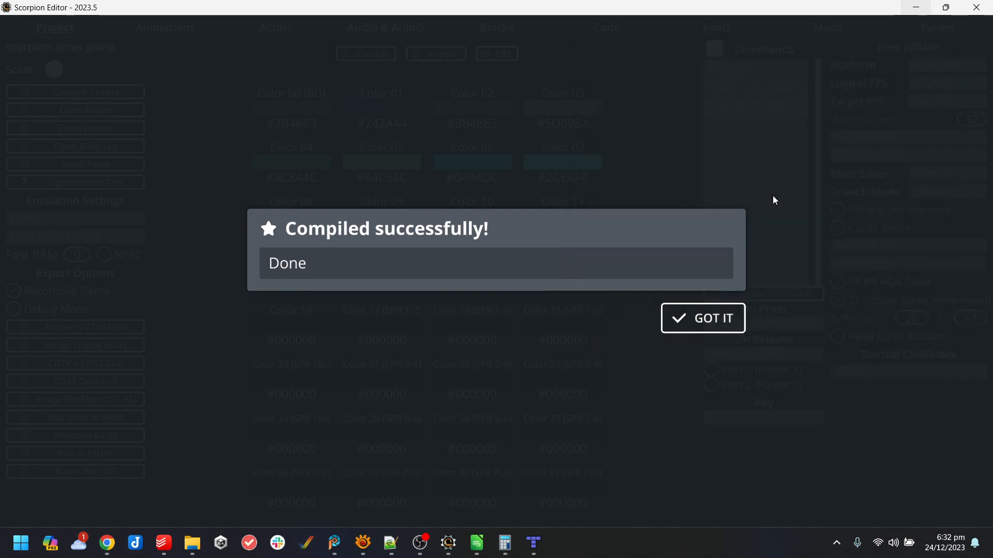
- Switch to Tiled, resize the level00 map to a width of 30 tiles, save it, and widen it further to 40 tiles
{"action": "left_click", "coordinate": [536, 551]}
{"action": "left_click", "coordinate": [116, 22]}
{"action": "left_click", "coordinate": [143, 66]}
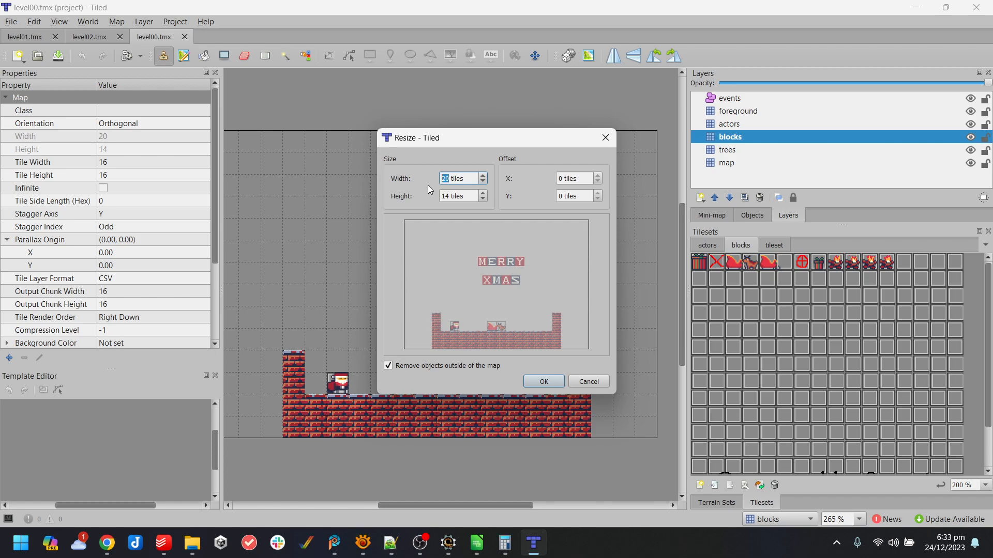
{"action": "type", "text": "30"}
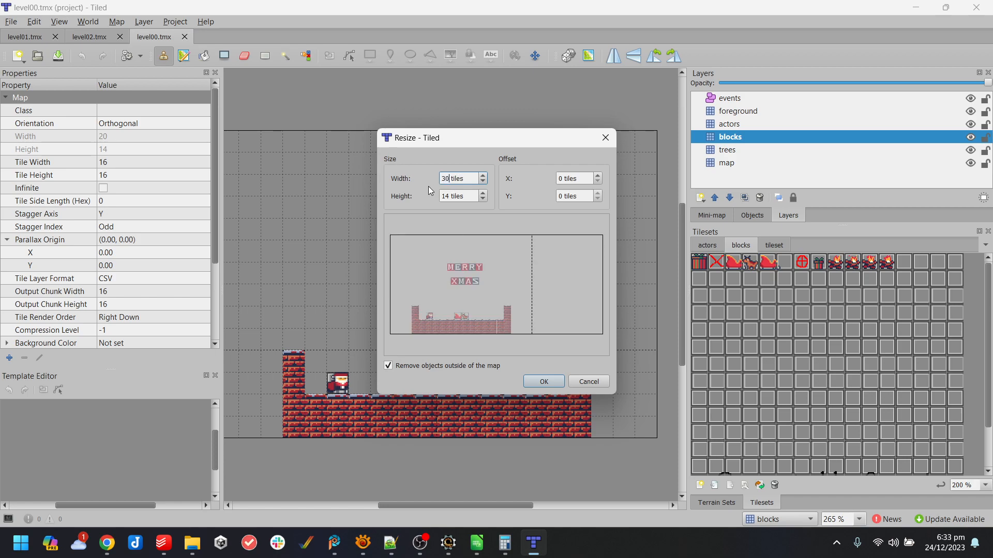
{"action": "key", "text": "Return"}
{"action": "key", "text": "ctrl+s"}
{"action": "left_click_drag", "start_coordinate": [532, 504], "coordinate": [613, 512]}
{"action": "left_click", "coordinate": [124, 24]}
{"action": "left_click", "coordinate": [155, 69]}
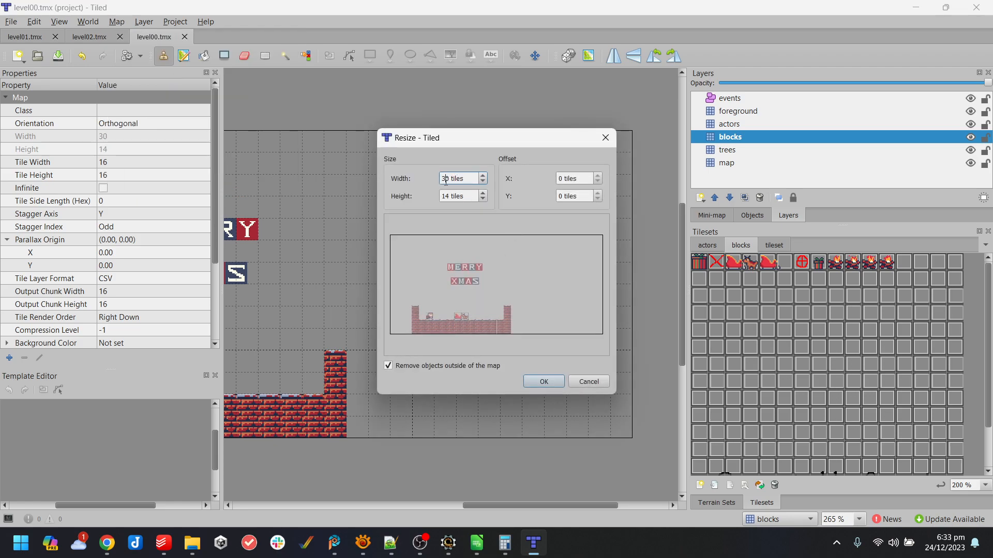
{"action": "type", "text": "4"}
{"action": "left_click", "coordinate": [541, 382]}
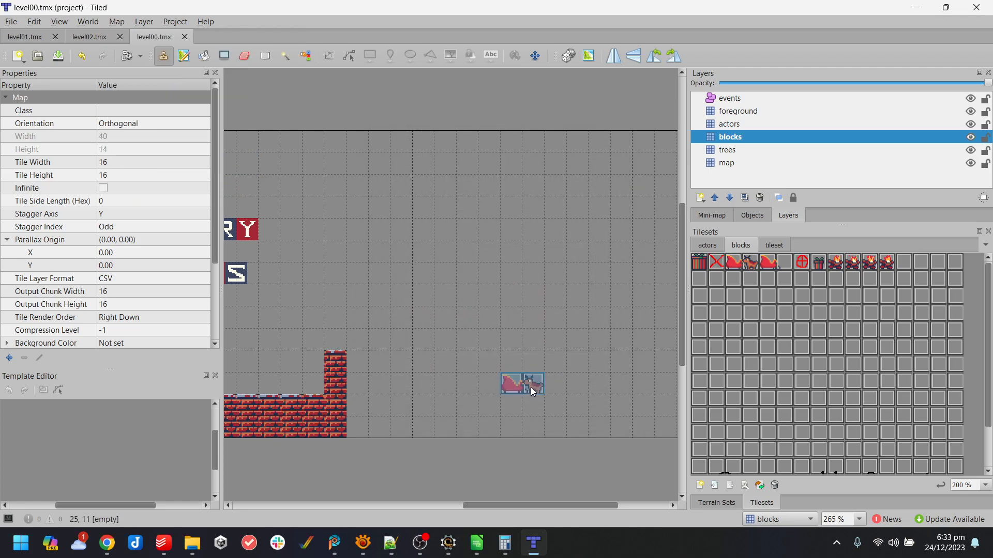
- Switch to Scorpion Editor, dismiss the compile message, and run the game in WinUAE again
{"action": "left_click", "coordinate": [929, 9]}
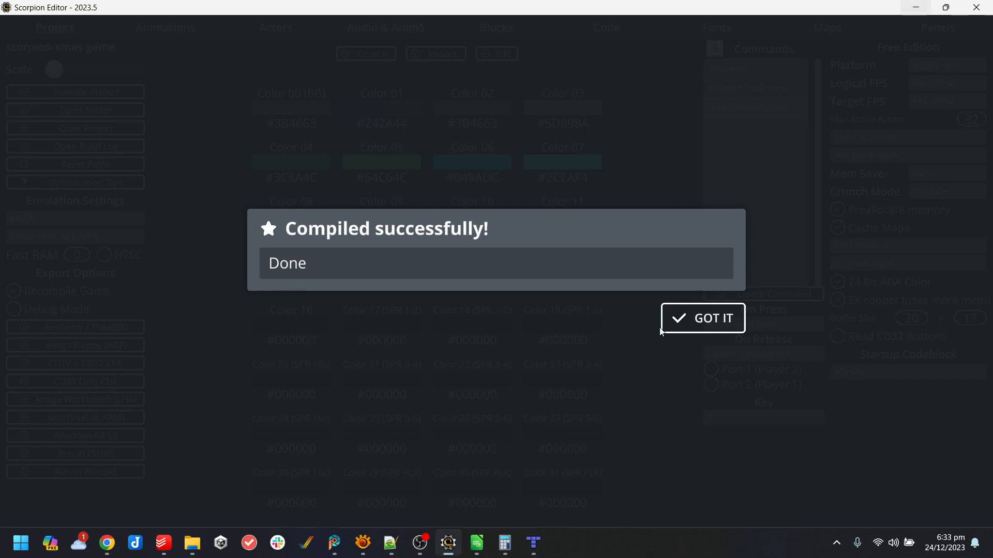
{"action": "left_click", "coordinate": [709, 333]}
{"action": "left_click", "coordinate": [78, 471]}
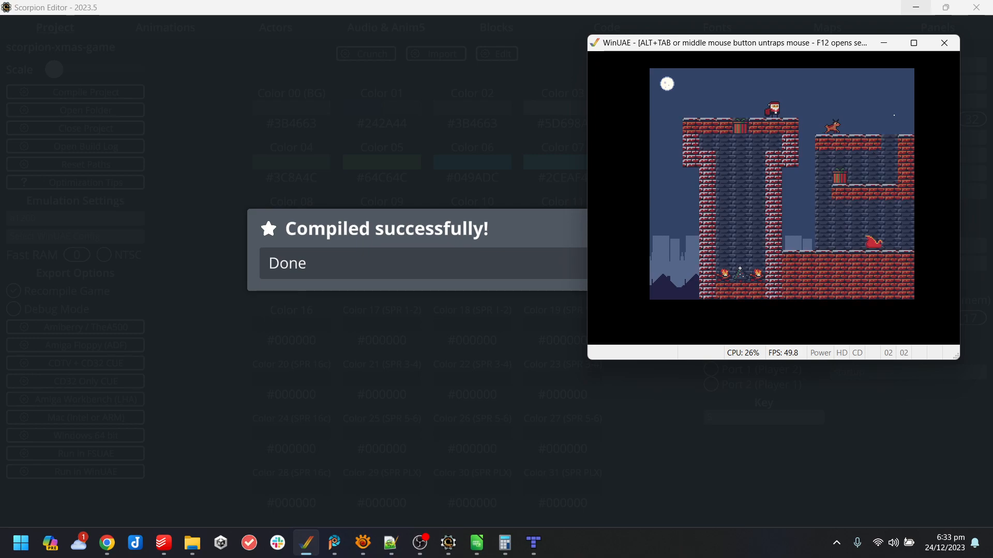
{"action": "key", "text": "alt+Tab"}
- Return to Tiled and paint a five-tile-high digit 2 in snowy bricks on the map layer, beyond the rooftop's right pillar
{"action": "left_click", "coordinate": [535, 544]}
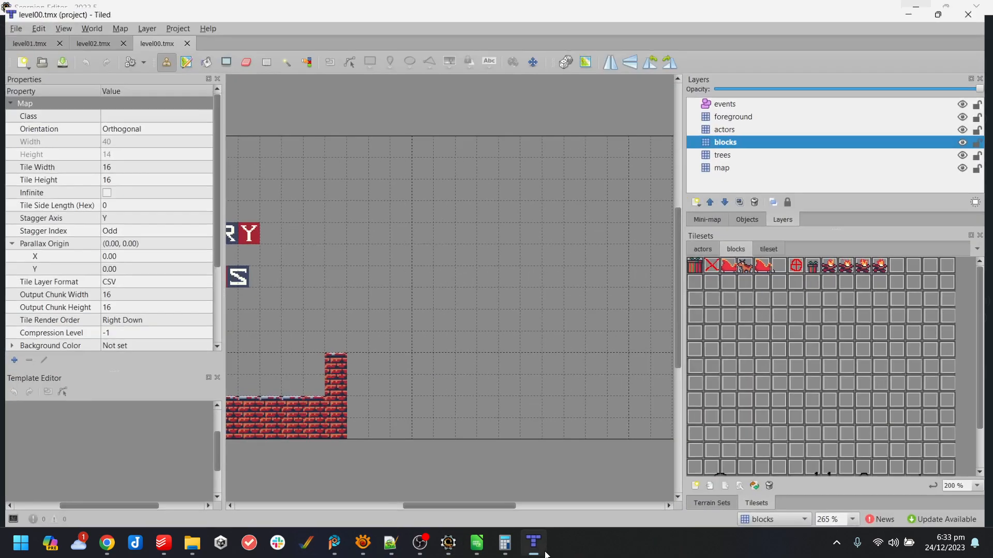
{"action": "scroll", "coordinate": [503, 506], "scroll_direction": "right", "scroll_amount": 1}
{"action": "left_click", "coordinate": [782, 245]}
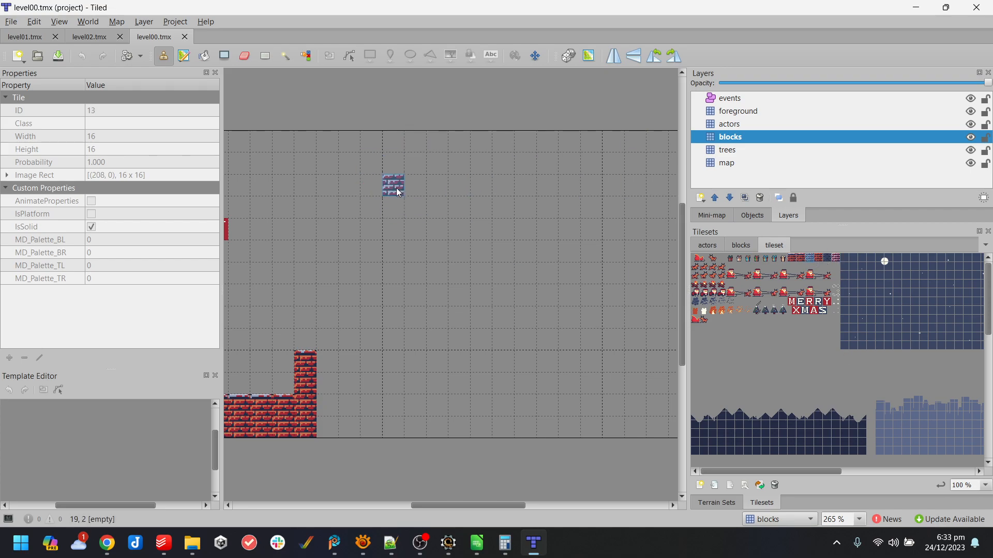
{"action": "left_click", "coordinate": [735, 163]}
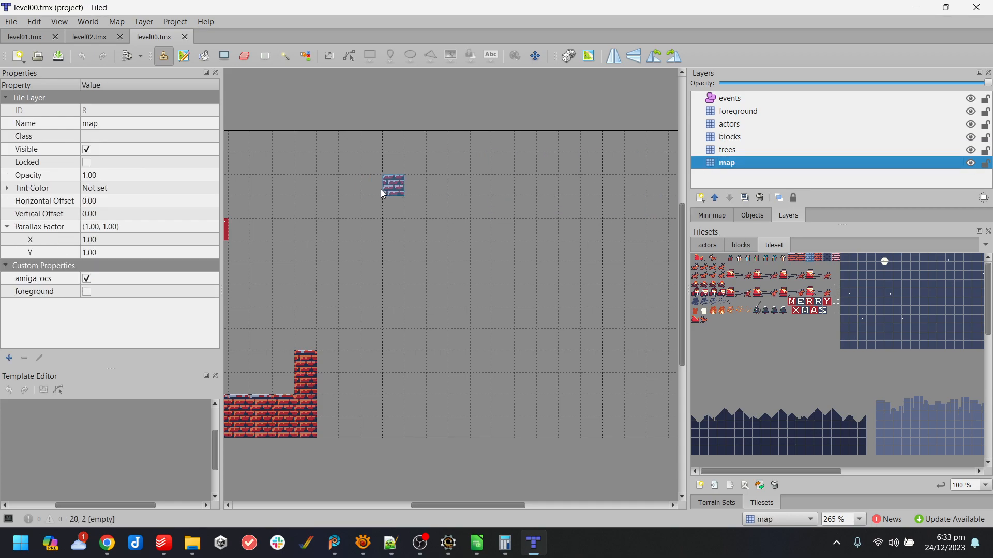
{"action": "mouse_move", "coordinate": [373, 191]}
{"action": "left_mouse_down"}
{"action": "mouse_move", "coordinate": [406, 186]}
{"action": "mouse_move", "coordinate": [417, 216]}
{"action": "mouse_move", "coordinate": [372, 231]}
{"action": "mouse_move", "coordinate": [381, 278]}
{"action": "mouse_move", "coordinate": [417, 274]}
{"action": "left_mouse_up"}
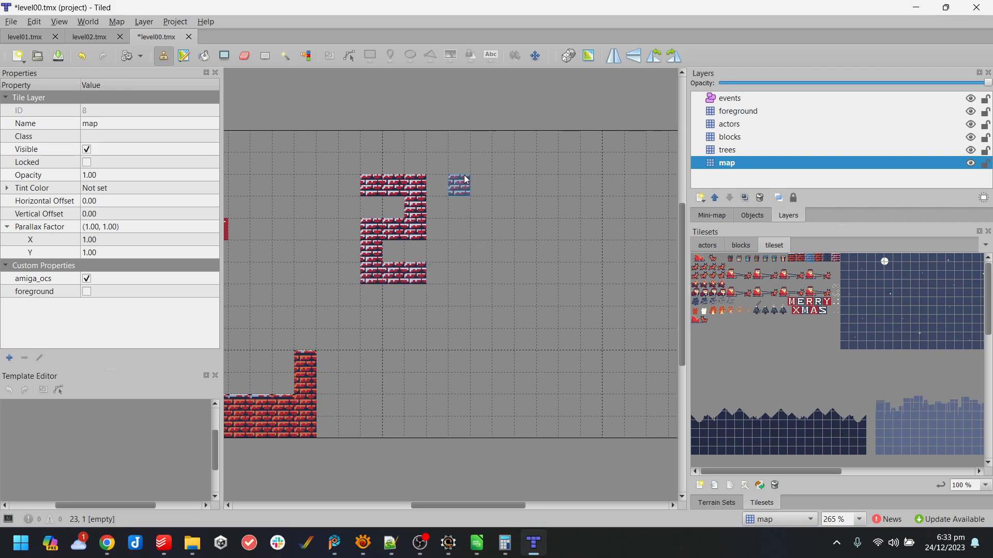
- Paint the brick digits 0, 2 and 3 beside the first digit to spell 2023, undoing any misplaced strokes
{"action": "left_click_drag", "start_coordinate": [461, 187], "coordinate": [473, 286]}
{"action": "key", "text": "ctrl+z"}
{"action": "mouse_move", "coordinate": [458, 195]}
{"action": "left_mouse_down"}
{"action": "mouse_move", "coordinate": [454, 277]}
{"action": "mouse_move", "coordinate": [500, 284]}
{"action": "mouse_move", "coordinate": [504, 186]}
{"action": "mouse_move", "coordinate": [481, 185]}
{"action": "left_mouse_up"}
{"action": "mouse_move", "coordinate": [555, 190]}
{"action": "left_mouse_down"}
{"action": "mouse_move", "coordinate": [594, 191]}
{"action": "mouse_move", "coordinate": [596, 245]}
{"action": "left_mouse_up"}
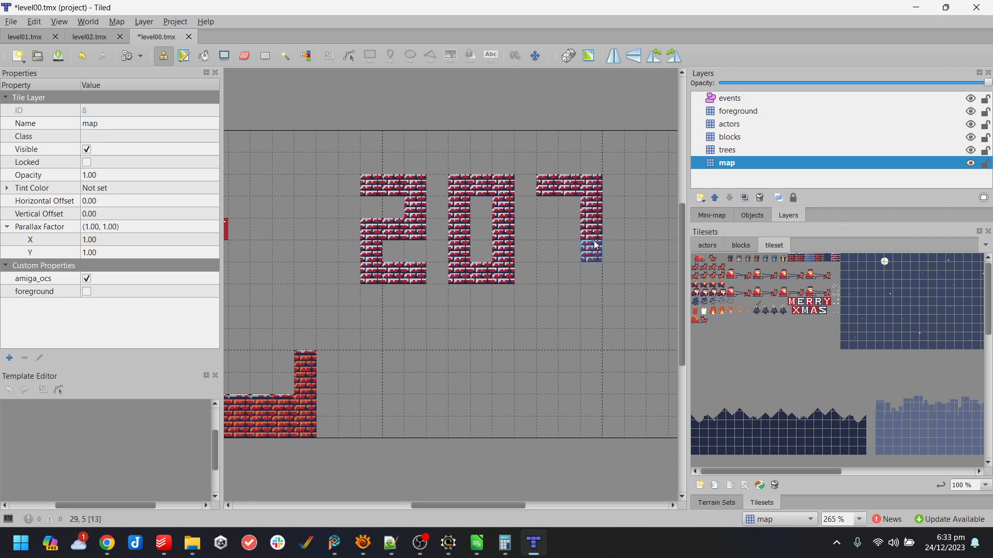
{"action": "key", "text": "ctrl+z"}
{"action": "mouse_move", "coordinate": [547, 188]}
{"action": "left_mouse_down"}
{"action": "mouse_move", "coordinate": [594, 194]}
{"action": "mouse_move", "coordinate": [560, 268]}
{"action": "mouse_move", "coordinate": [593, 274]}
{"action": "left_mouse_up"}
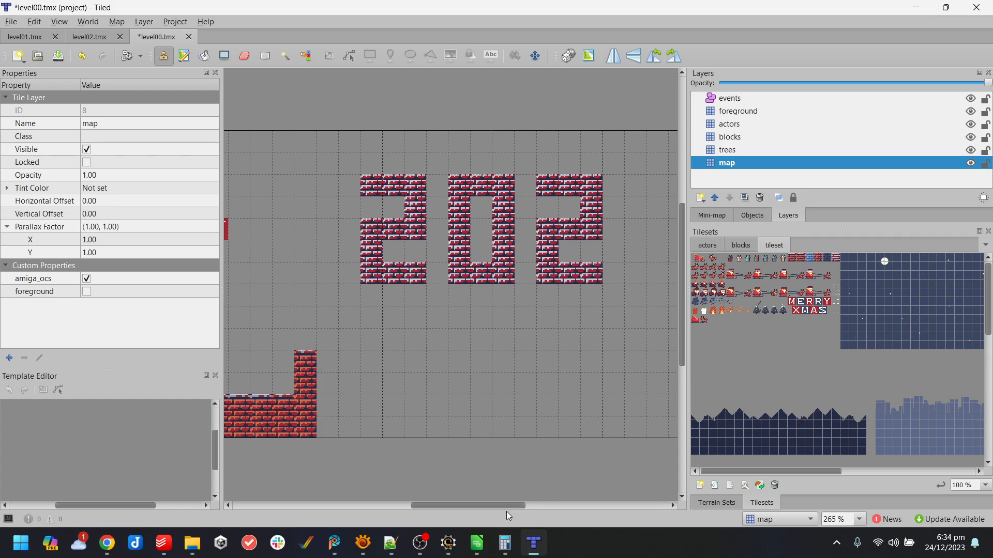
{"action": "left_click_drag", "start_coordinate": [520, 507], "coordinate": [564, 507]}
{"action": "mouse_move", "coordinate": [464, 186]}
{"action": "left_mouse_down"}
{"action": "mouse_move", "coordinate": [512, 188]}
{"action": "mouse_move", "coordinate": [509, 229]}
{"action": "mouse_move", "coordinate": [465, 229]}
{"action": "mouse_move", "coordinate": [464, 273]}
{"action": "mouse_move", "coordinate": [508, 274]}
{"action": "mouse_move", "coordinate": [509, 256]}
{"action": "left_mouse_up"}
{"action": "scroll", "coordinate": [481, 490], "scroll_direction": "left", "scroll_amount": 3}
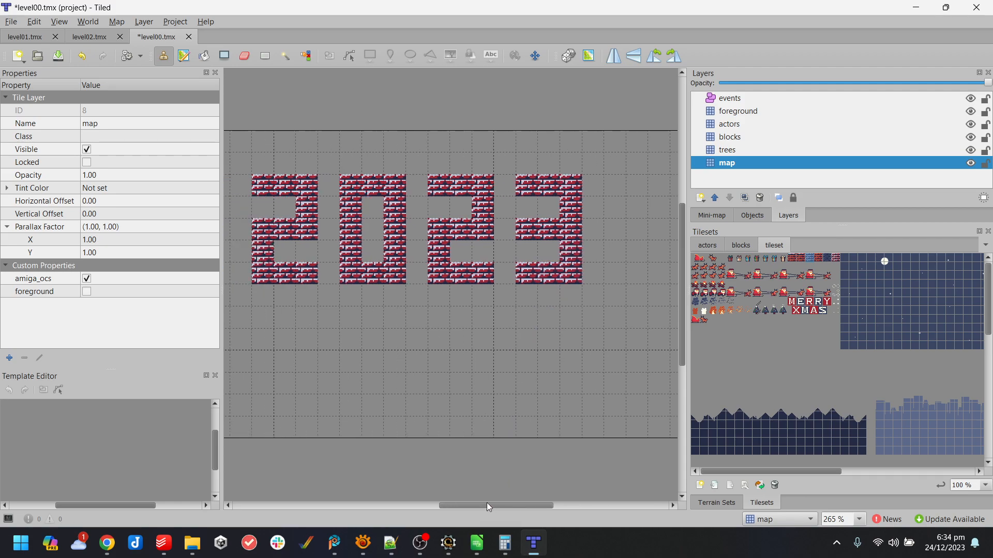
- Paint the brick letters E, A and R in a second row below 2023, undoing any misplaced bricks
{"action": "mouse_move", "coordinate": [351, 317]}
{"action": "left_mouse_down"}
{"action": "mouse_move", "coordinate": [352, 385]}
{"action": "mouse_move", "coordinate": [394, 404]}
{"action": "left_mouse_up"}
{"action": "left_click", "coordinate": [372, 361]}
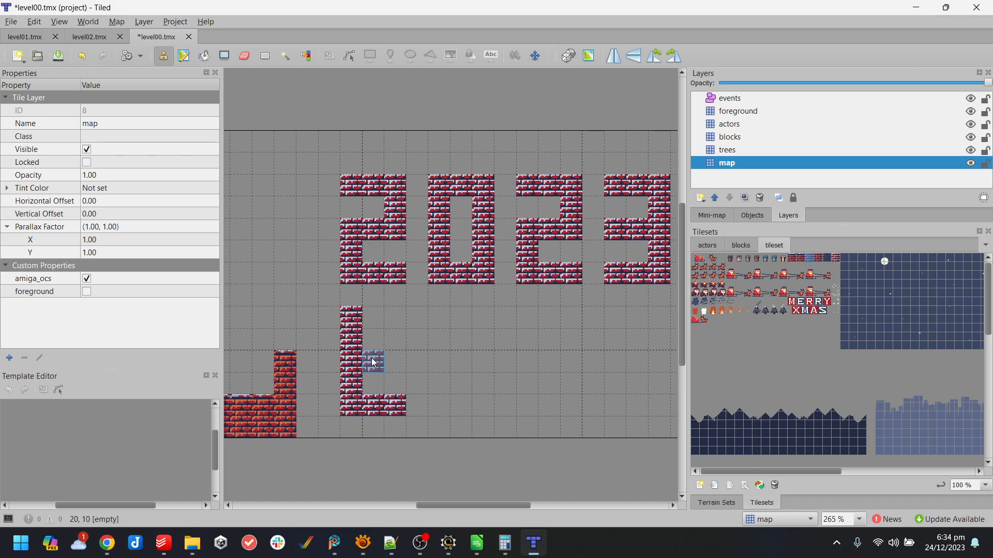
{"action": "left_click_drag", "start_coordinate": [373, 317], "coordinate": [400, 331]}
{"action": "mouse_move", "coordinate": [439, 406]}
{"action": "left_mouse_down"}
{"action": "mouse_move", "coordinate": [439, 332]}
{"action": "mouse_move", "coordinate": [484, 386]}
{"action": "mouse_move", "coordinate": [483, 406]}
{"action": "mouse_move", "coordinate": [539, 356]}
{"action": "mouse_move", "coordinate": [539, 330]}
{"action": "mouse_move", "coordinate": [533, 398]}
{"action": "left_mouse_up"}
{"action": "left_click", "coordinate": [461, 317]}
{"action": "left_click", "coordinate": [461, 361]}
{"action": "key", "text": "ctrl+z"}
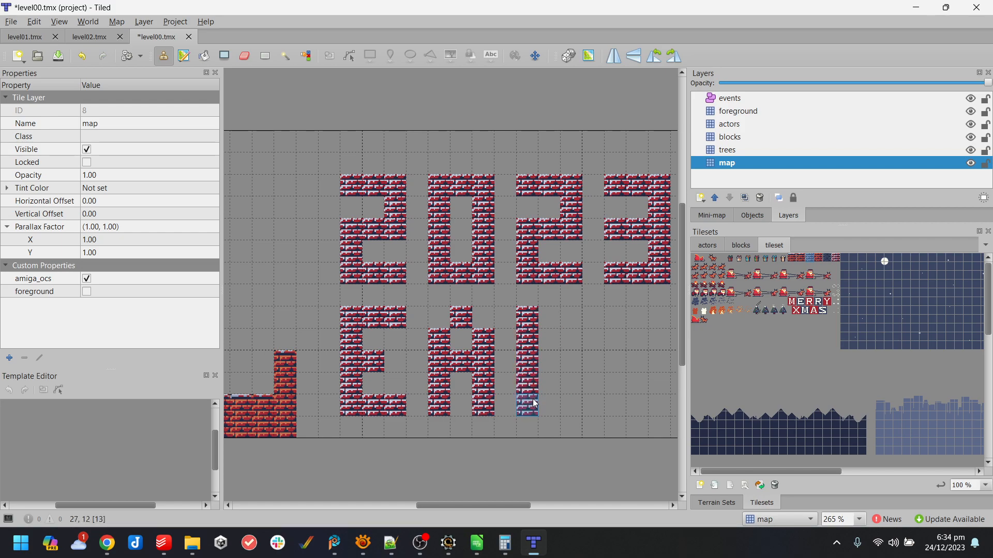
{"action": "mouse_move", "coordinate": [552, 313]}
{"action": "left_mouse_down"}
{"action": "mouse_move", "coordinate": [570, 336]}
{"action": "mouse_move", "coordinate": [550, 361]}
{"action": "mouse_move", "coordinate": [570, 383]}
{"action": "mouse_move", "coordinate": [560, 419]}
{"action": "left_mouse_up"}
- Paint the brick letters O and K after EAR to complete EAROK, and save the level00 map
{"action": "scroll", "coordinate": [515, 506], "scroll_direction": "right", "scroll_amount": 5}
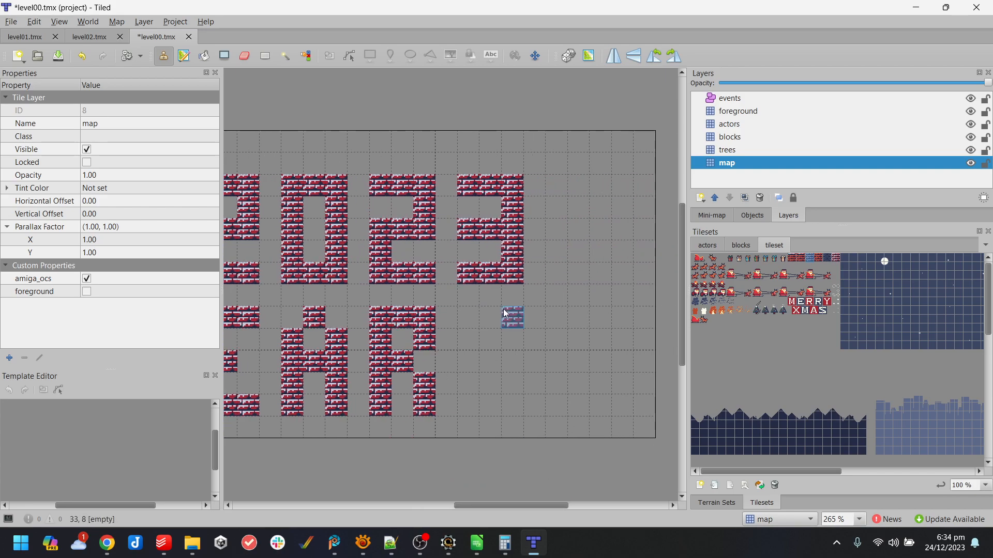
{"action": "mouse_move", "coordinate": [490, 322]}
{"action": "left_mouse_down"}
{"action": "mouse_move", "coordinate": [469, 361]}
{"action": "mouse_move", "coordinate": [468, 339]}
{"action": "mouse_move", "coordinate": [490, 406]}
{"action": "mouse_move", "coordinate": [513, 338]}
{"action": "mouse_move", "coordinate": [556, 349]}
{"action": "mouse_move", "coordinate": [555, 406]}
{"action": "left_mouse_up"}
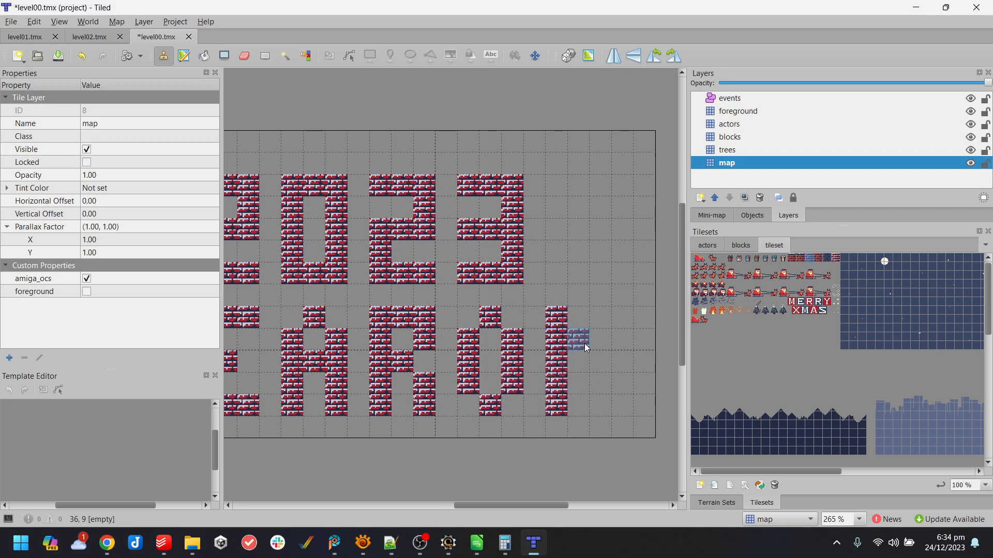
{"action": "left_click", "coordinate": [590, 340]}
{"action": "left_click", "coordinate": [600, 318]}
{"action": "left_click", "coordinate": [578, 383]}
{"action": "left_click", "coordinate": [600, 405]}
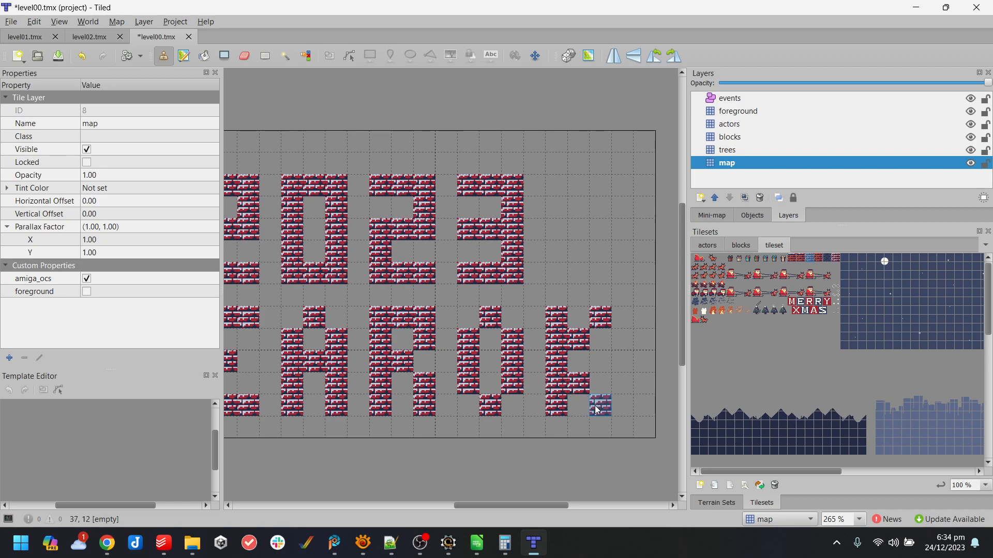
{"action": "left_click_drag", "start_coordinate": [548, 503], "coordinate": [522, 513]}
{"action": "key", "text": "ctrl+s"}
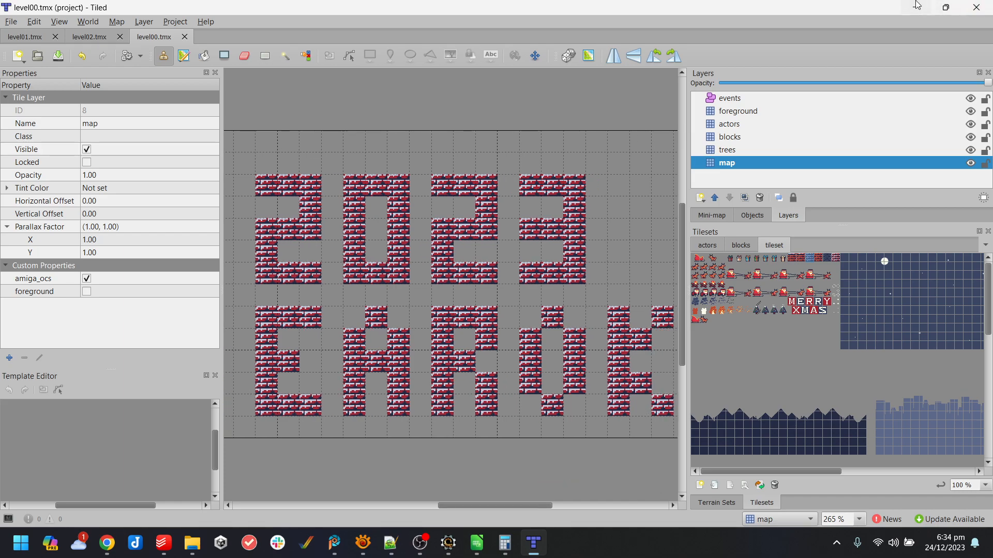
- Switch to Scorpion Editor, run the updated game in WinUAE, move Santa around, and close the emulator
{"action": "left_click", "coordinate": [973, 7]}
{"action": "left_click", "coordinate": [669, 318]}
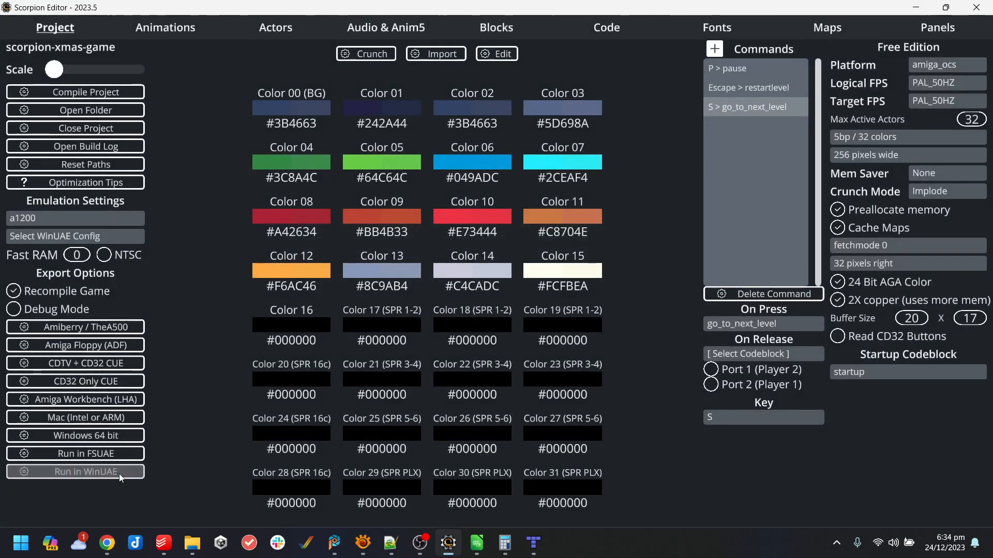
{"action": "left_click", "coordinate": [106, 471]}
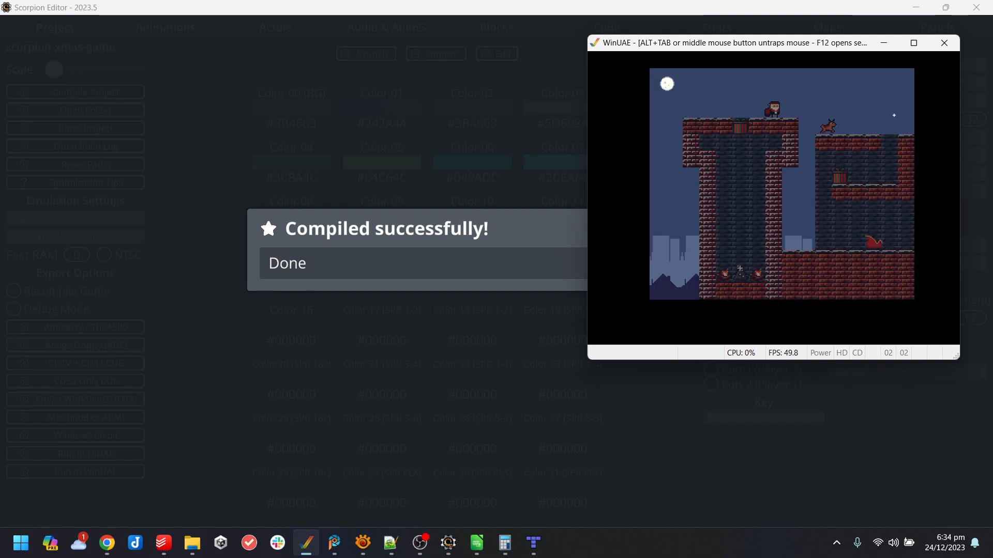
{"action": "key", "text": "Left"}
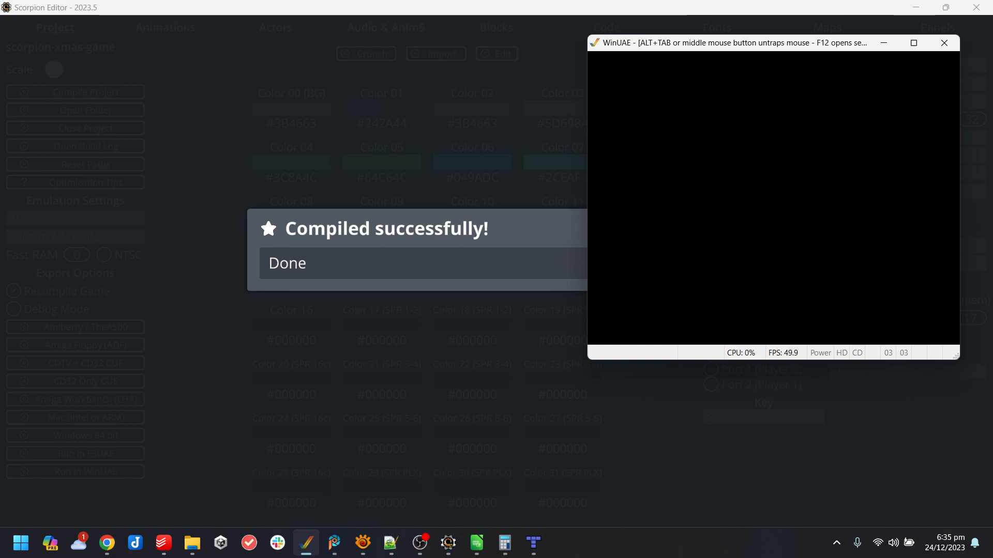
{"action": "key", "text": "Left"}
{"action": "key", "text": "Right"}
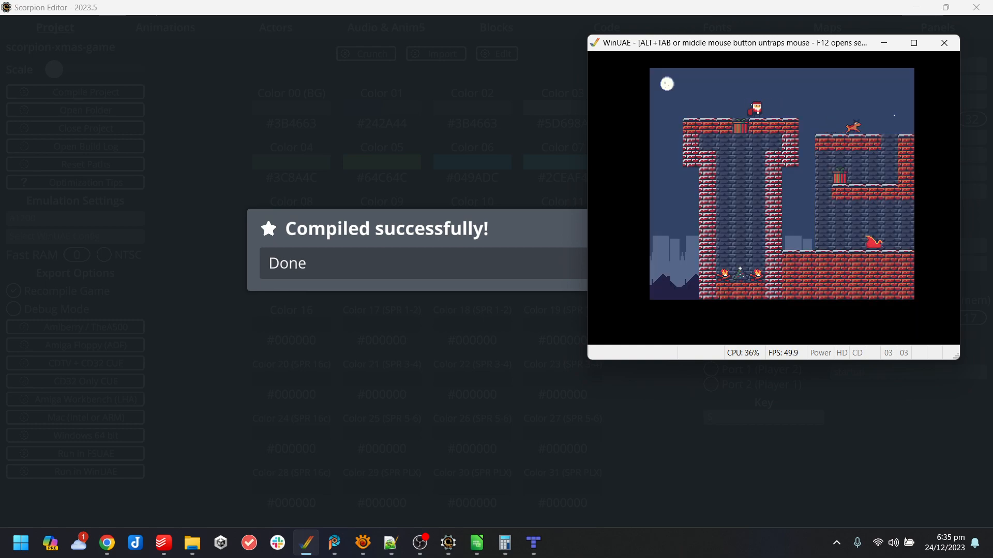
{"action": "key", "text": "alt+F4"}
- Dismiss the compile message and copy the level00 map as level99 in the maps folder
{"action": "left_click", "coordinate": [672, 317]}
{"action": "left_click", "coordinate": [842, 36]}
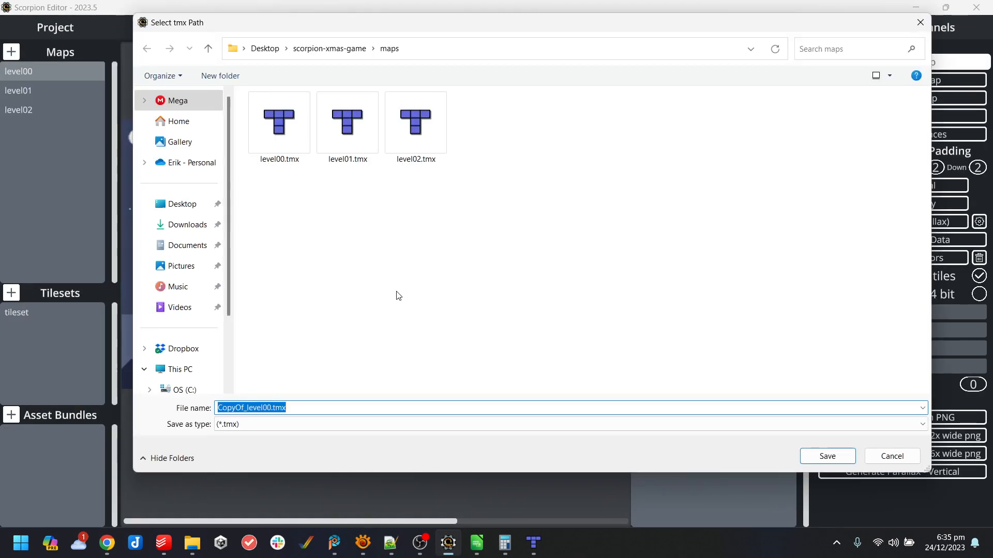
{"action": "type", "text": "level99"}
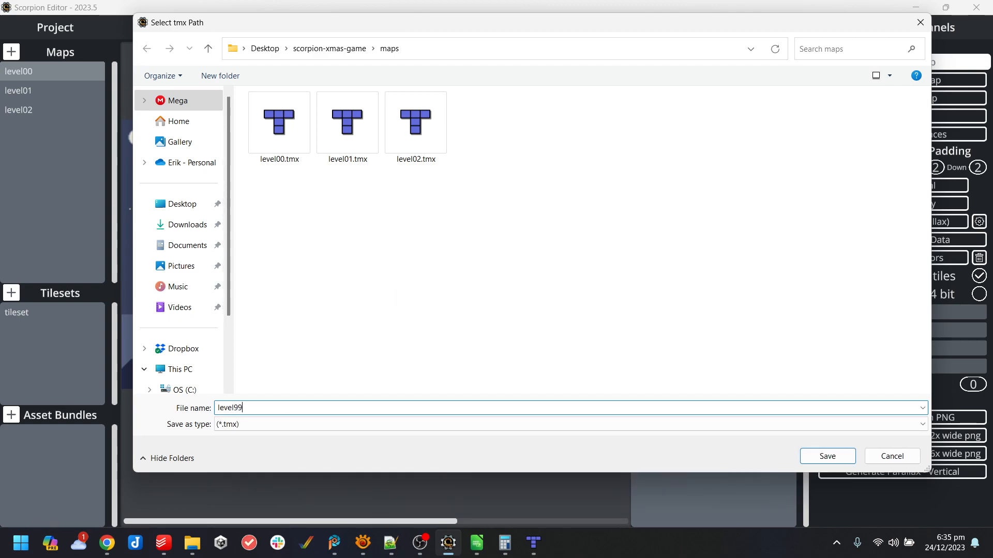
{"action": "key", "text": "Return"}
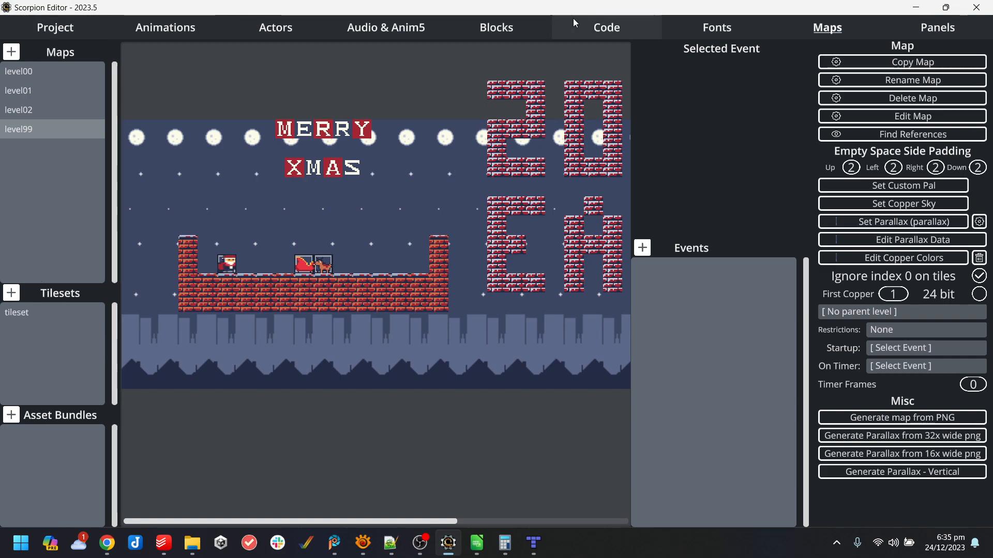
- Add a condition after the level increment in the go_to_next_level code block that checks whether currentlevel is greater than level99
{"action": "left_click", "coordinate": [604, 31]}
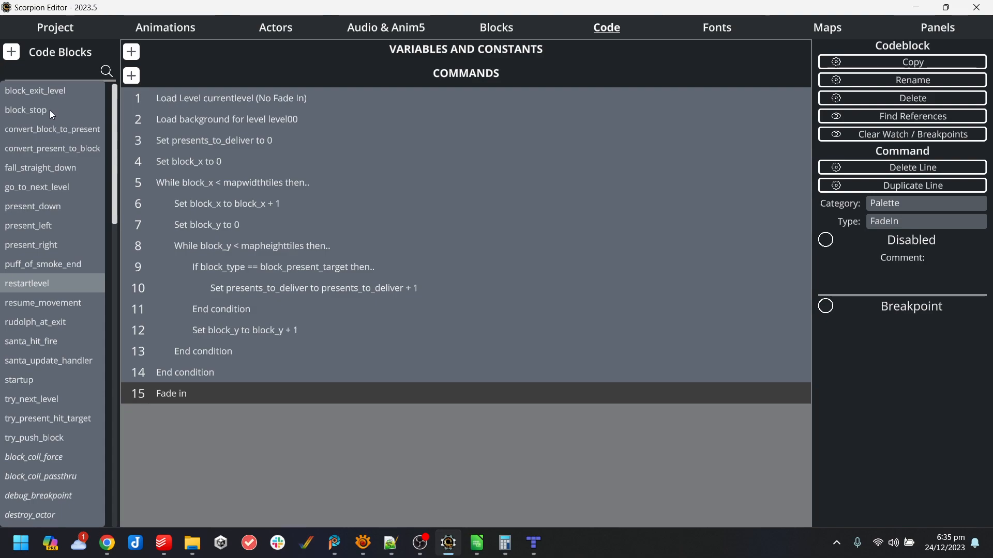
{"action": "left_click", "coordinate": [50, 187]}
{"action": "key", "text": "Return"}
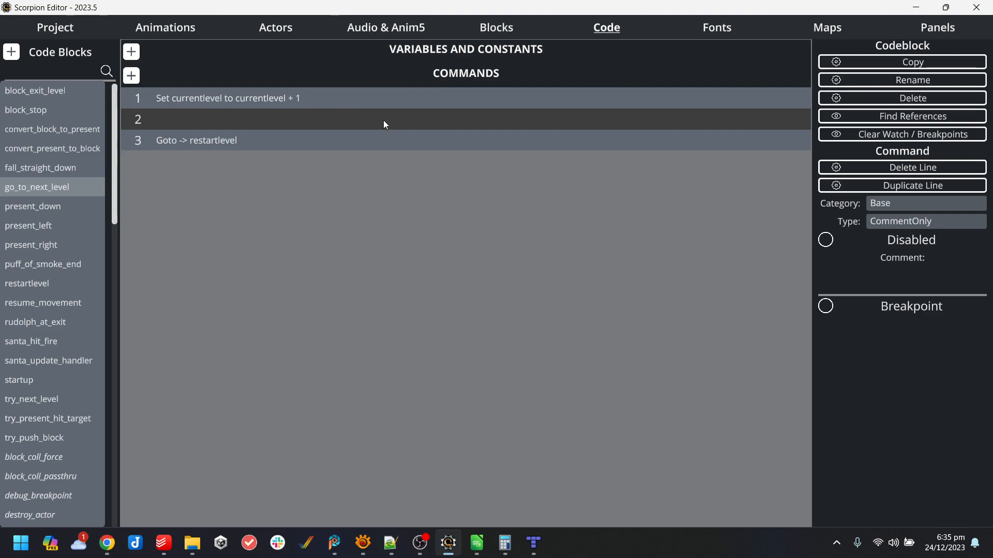
{"action": "left_click", "coordinate": [905, 205]}
{"action": "left_click", "coordinate": [549, 131]}
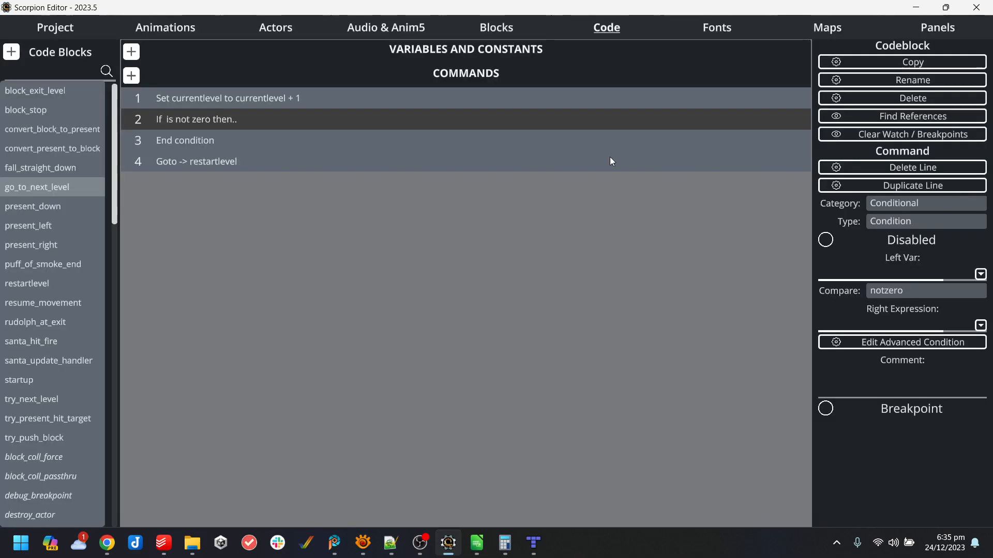
{"action": "left_click", "coordinate": [920, 272]}
{"action": "type", "text": "currentlevel"}
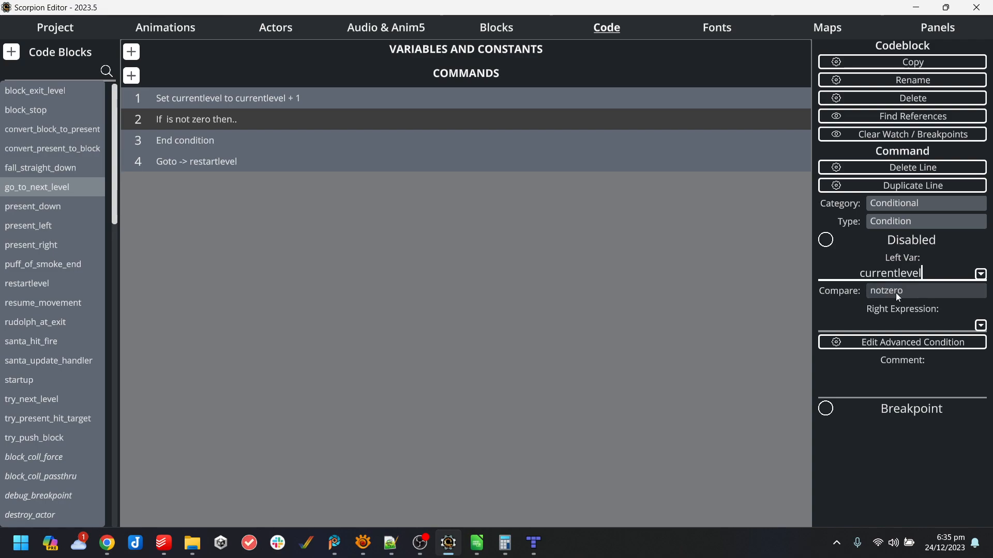
{"action": "left_click", "coordinate": [910, 290]}
{"action": "left_click", "coordinate": [900, 415]}
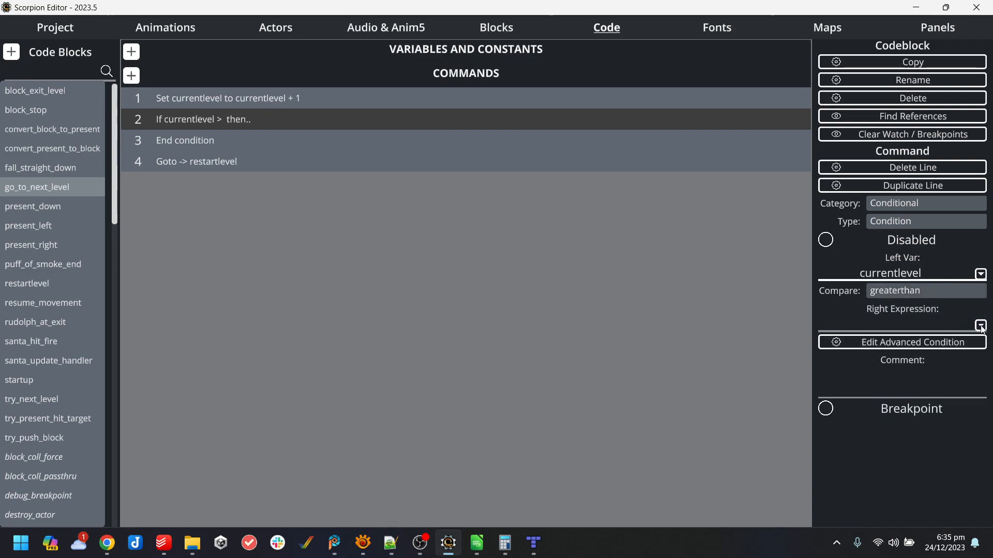
{"action": "left_click", "coordinate": [980, 327]}
{"action": "type", "text": "level99"}
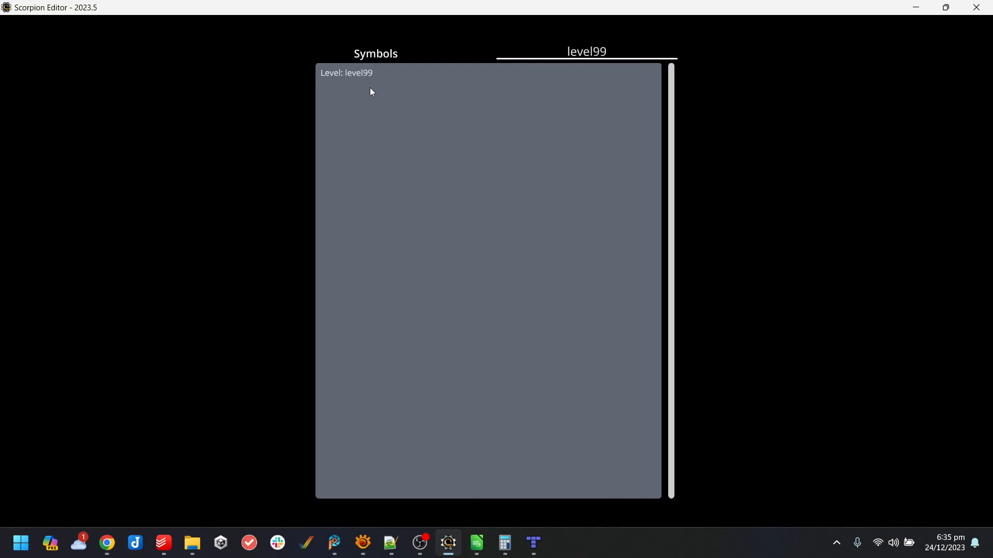
{"action": "left_click", "coordinate": [366, 79]}
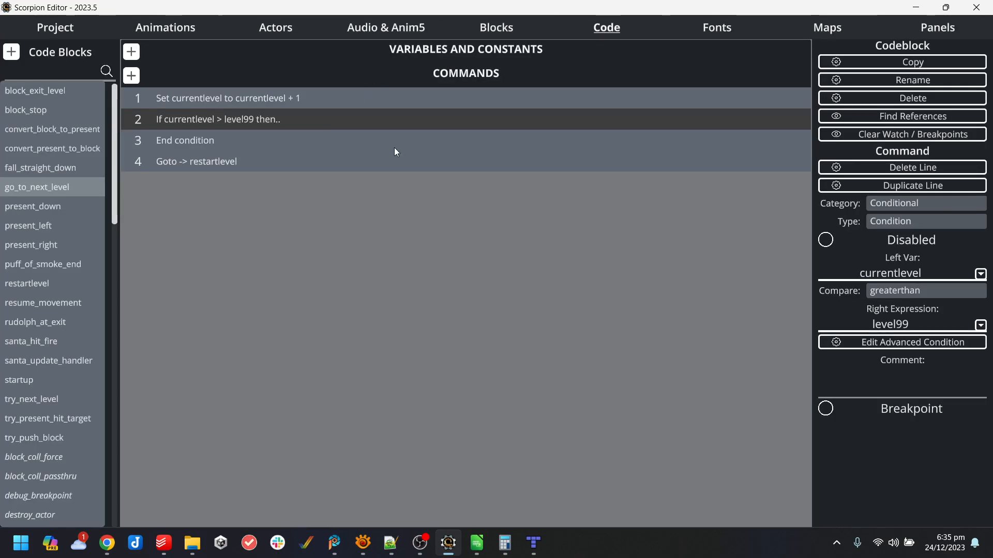
- Inside the new condition, add a SetVariable command that sets currentlevel to level00
{"action": "key", "text": "Return"}
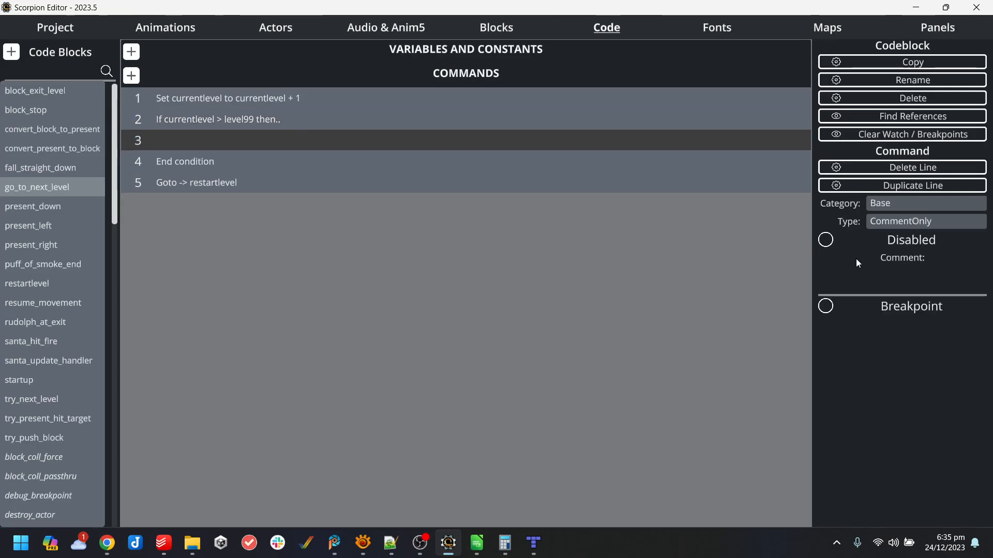
{"action": "left_click", "coordinate": [913, 226]}
{"action": "left_click", "coordinate": [429, 317]}
{"action": "left_click", "coordinate": [915, 273]}
{"action": "type", "text": "currentlevel"}
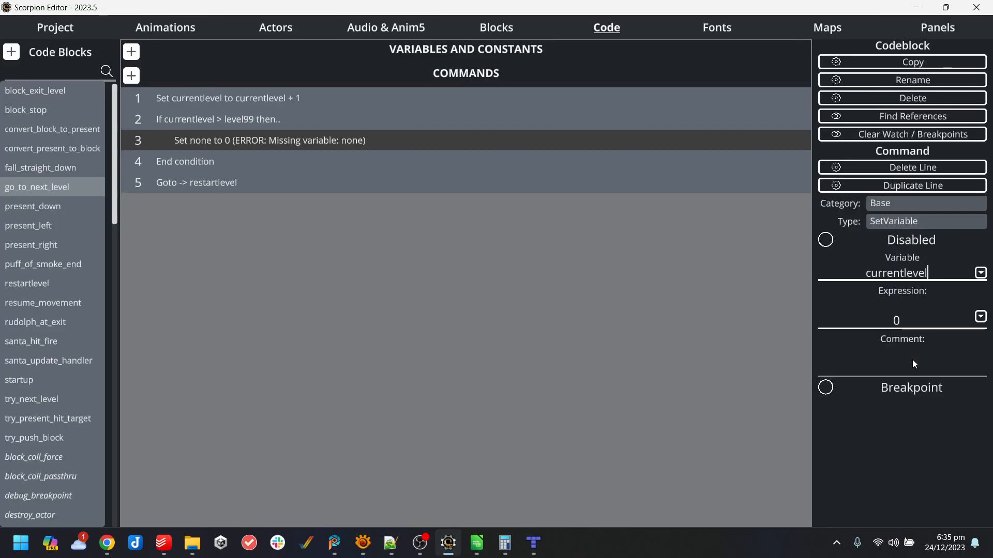
{"action": "left_click", "coordinate": [980, 317]}
{"action": "type", "text": "level"}
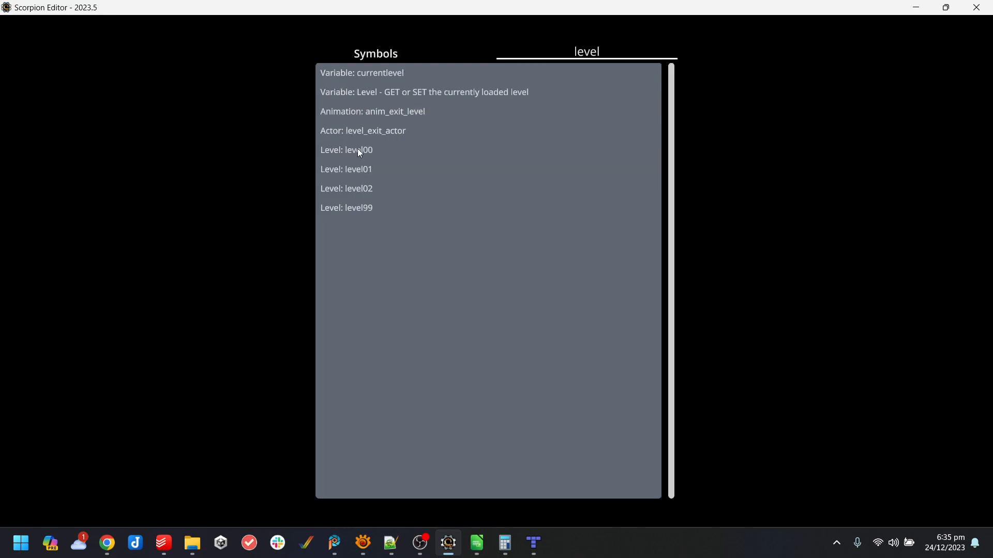
{"action": "left_click", "coordinate": [360, 151]}
{"action": "left_click", "coordinate": [237, 155]}
{"action": "left_click", "coordinate": [254, 143]}
{"action": "left_click", "coordinate": [250, 165]}
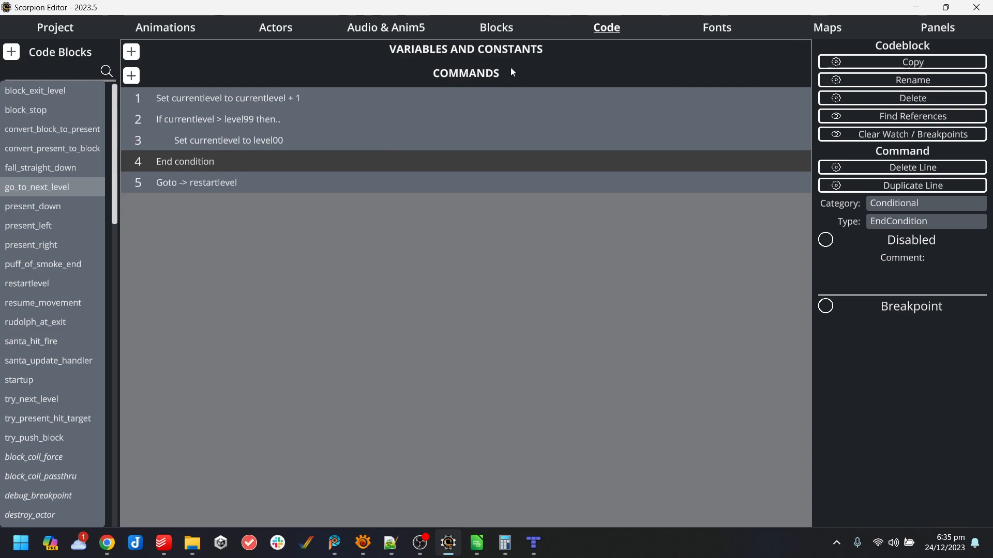
- Open the level99 map for editing in Tiled and close the level00, level02 and level01 maps
{"action": "left_click", "coordinate": [789, 33]}
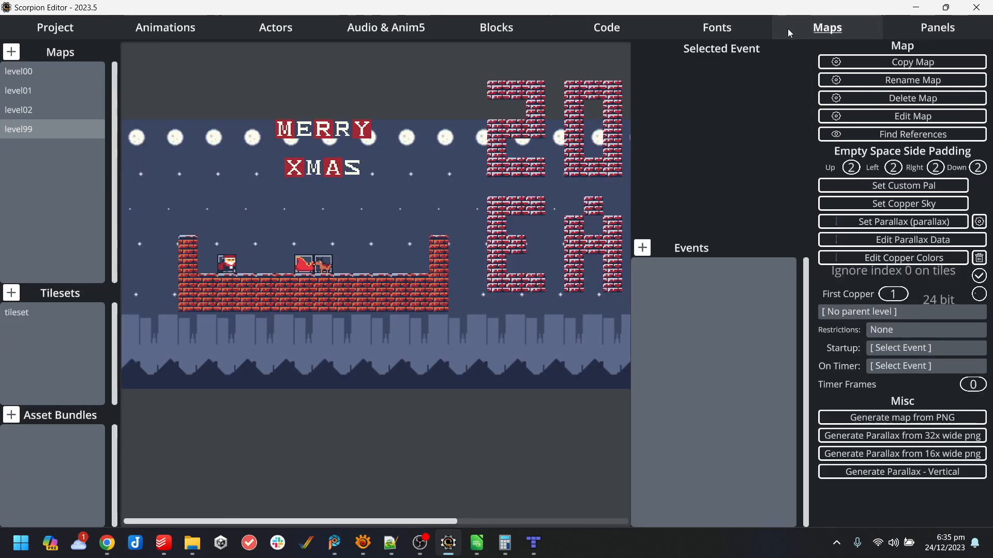
{"action": "left_click", "coordinate": [911, 118]}
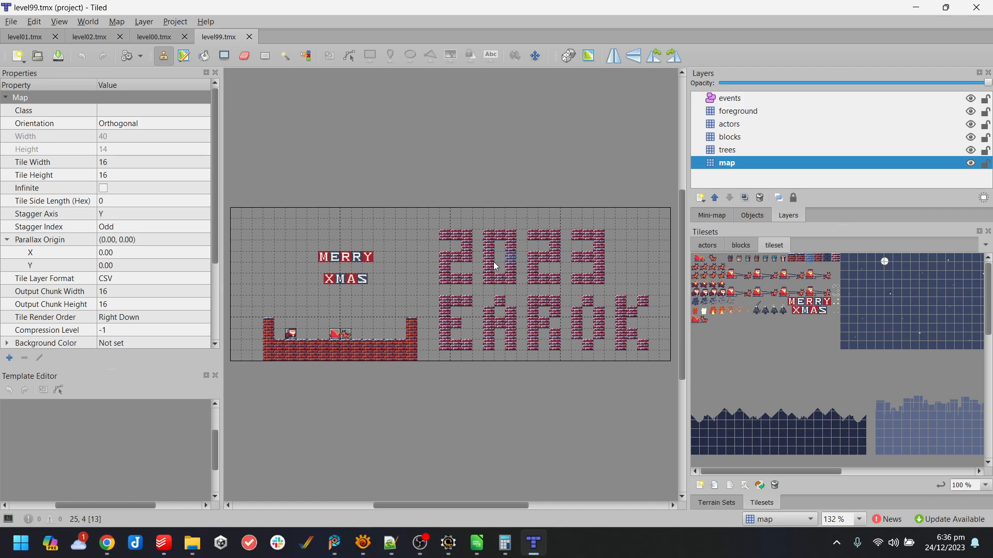
{"action": "left_click", "coordinate": [151, 37]}
{"action": "left_click", "coordinate": [184, 36]}
{"action": "left_click", "coordinate": [120, 36]}
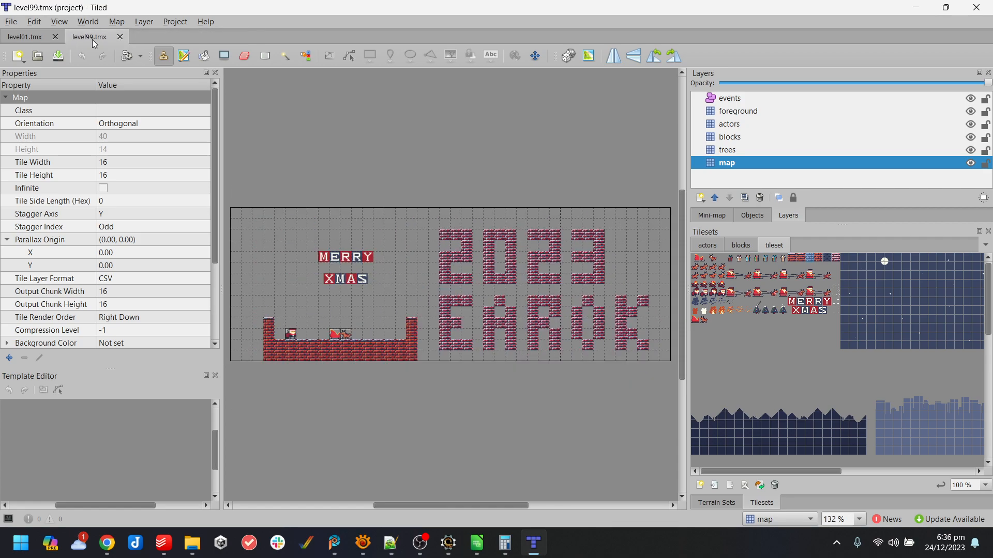
{"action": "left_click", "coordinate": [55, 36]}
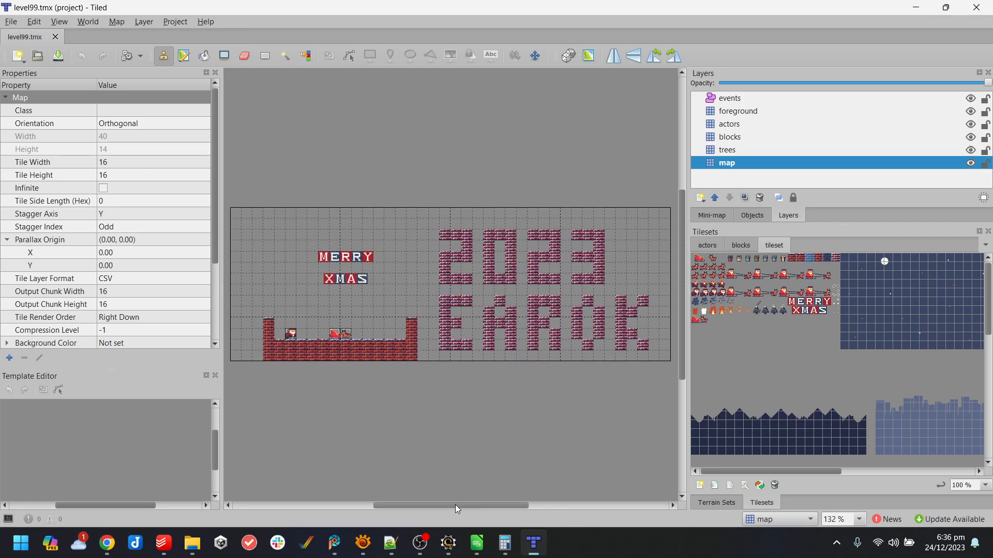
{"action": "scroll", "coordinate": [455, 505], "scroll_direction": "right", "scroll_amount": 3}
{"action": "left_click_drag", "start_coordinate": [464, 499], "coordinate": [452, 502]}
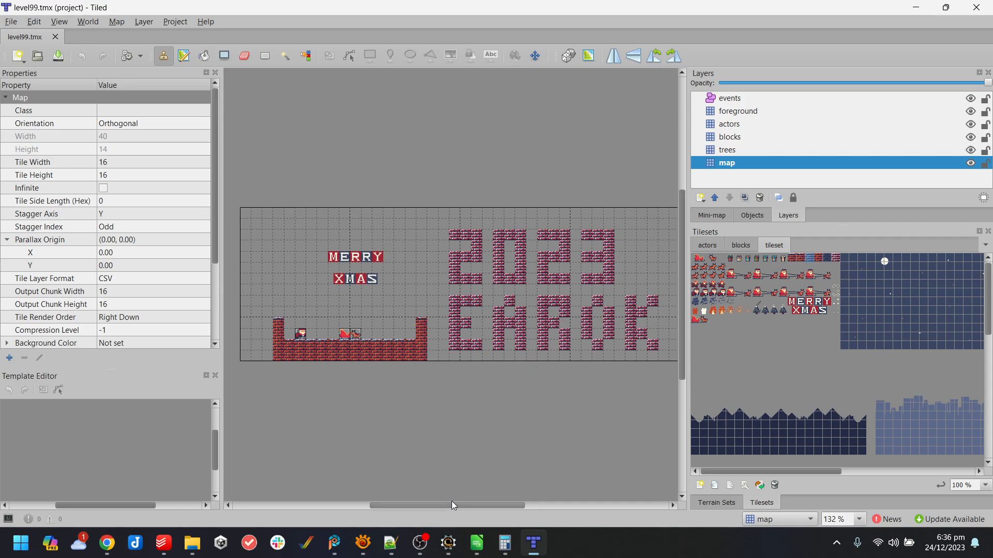
- Erase all tiles from the map, trees, blocks and actors layers of level99, including the foreground layer
{"action": "left_click", "coordinate": [245, 56]}
{"action": "key", "text": "ctrl+a"}
{"action": "key", "text": "Delete"}
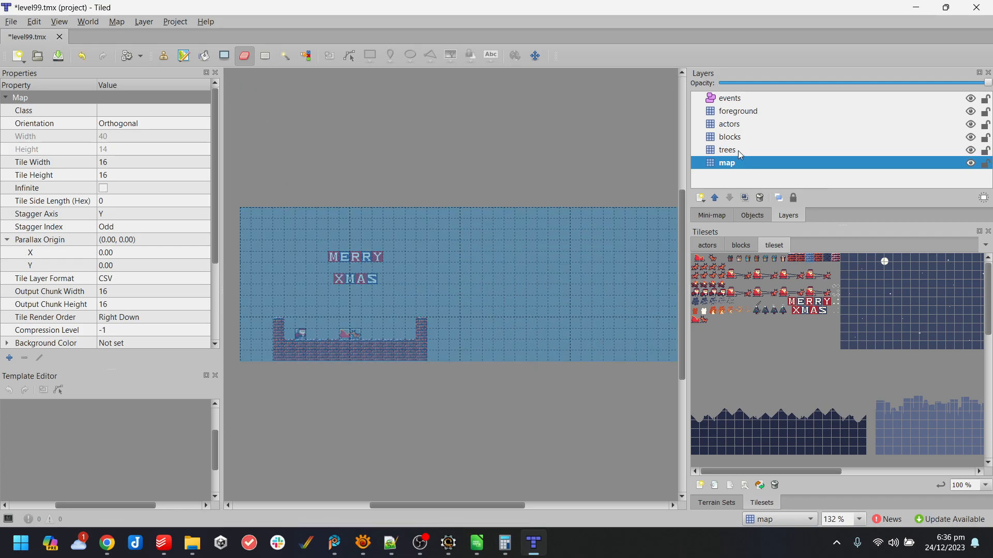
{"action": "left_click", "coordinate": [738, 151]}
{"action": "left_click", "coordinate": [741, 137]}
{"action": "left_click", "coordinate": [741, 124]}
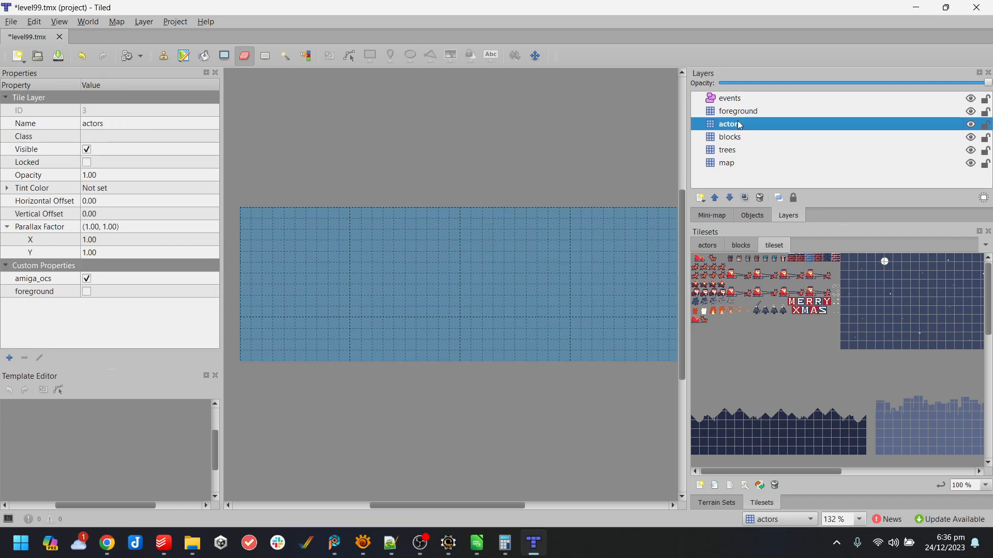
{"action": "left_click", "coordinate": [745, 112]}
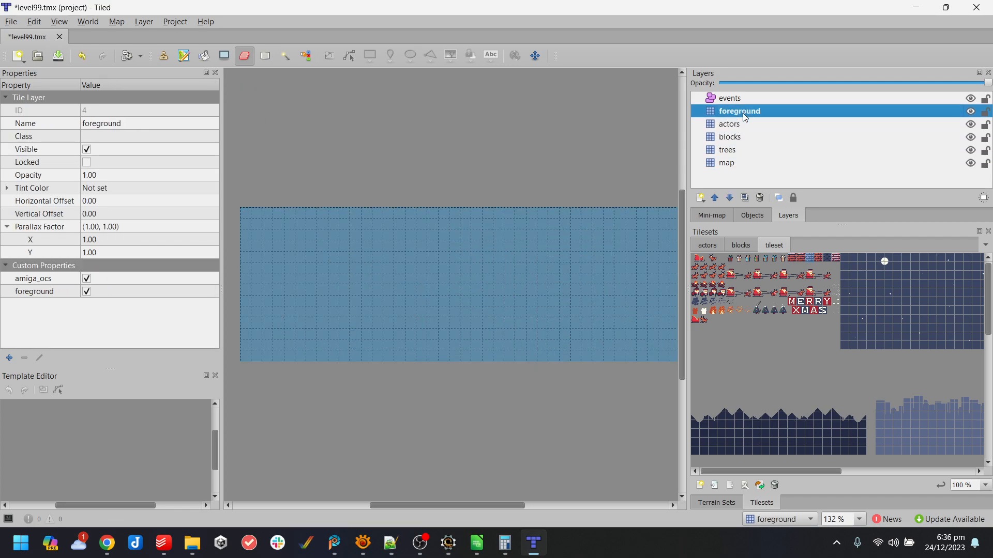
{"action": "left_click", "coordinate": [788, 258]}
{"action": "left_click", "coordinate": [814, 261]}
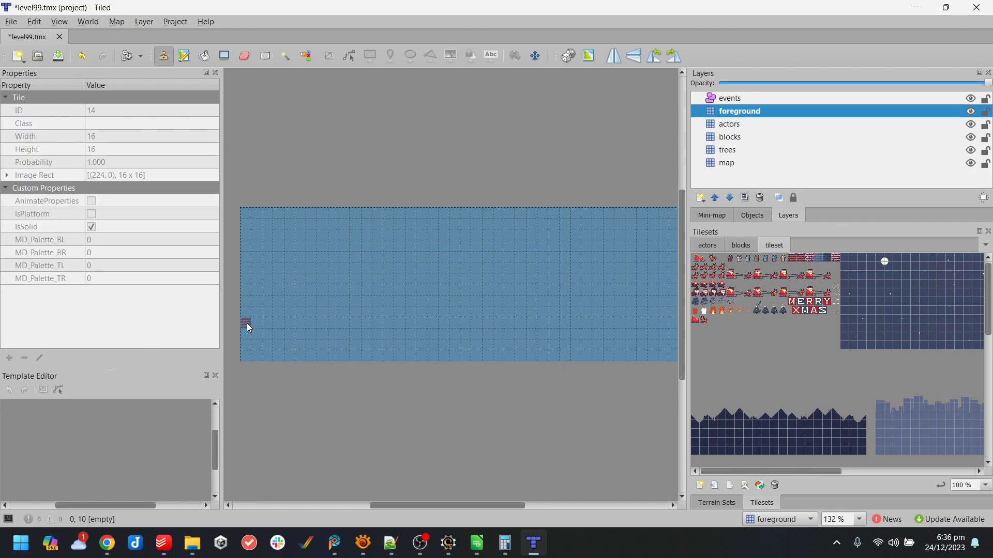
{"action": "left_click_drag", "start_coordinate": [249, 334], "coordinate": [248, 346]}
{"action": "left_click", "coordinate": [746, 163]}
{"action": "key", "text": "ctrl+z"}
{"action": "mouse_move", "coordinate": [246, 333]}
{"action": "left_mouse_down"}
{"action": "mouse_move", "coordinate": [249, 348]}
{"action": "mouse_move", "coordinate": [319, 361]}
{"action": "mouse_move", "coordinate": [336, 330]}
{"action": "left_mouse_up"}
{"action": "left_click", "coordinate": [565, 55]}
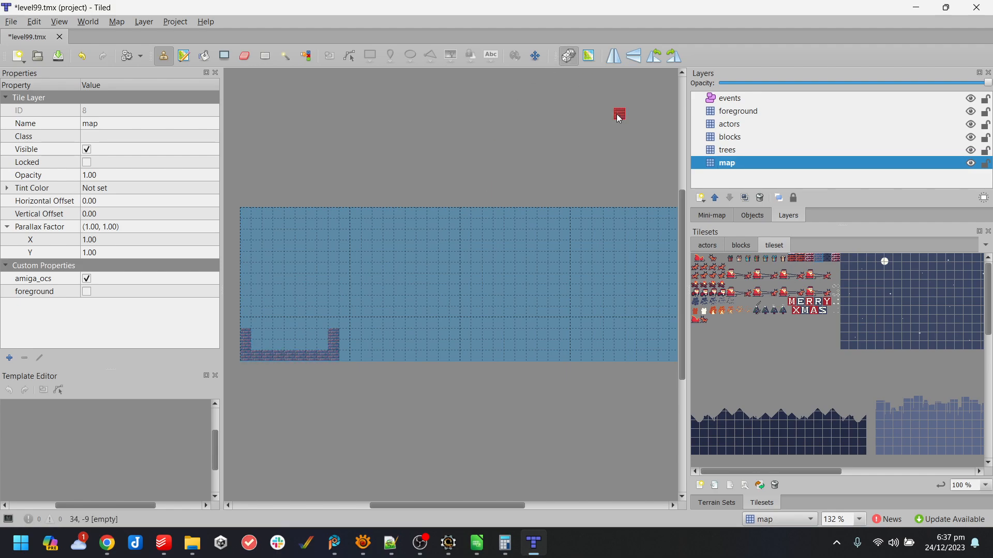
{"action": "left_click", "coordinate": [787, 257]}
{"action": "mouse_move", "coordinate": [247, 333]}
{"action": "left_mouse_down"}
{"action": "mouse_move", "coordinate": [259, 359]}
{"action": "mouse_move", "coordinate": [321, 359]}
{"action": "left_mouse_up"}
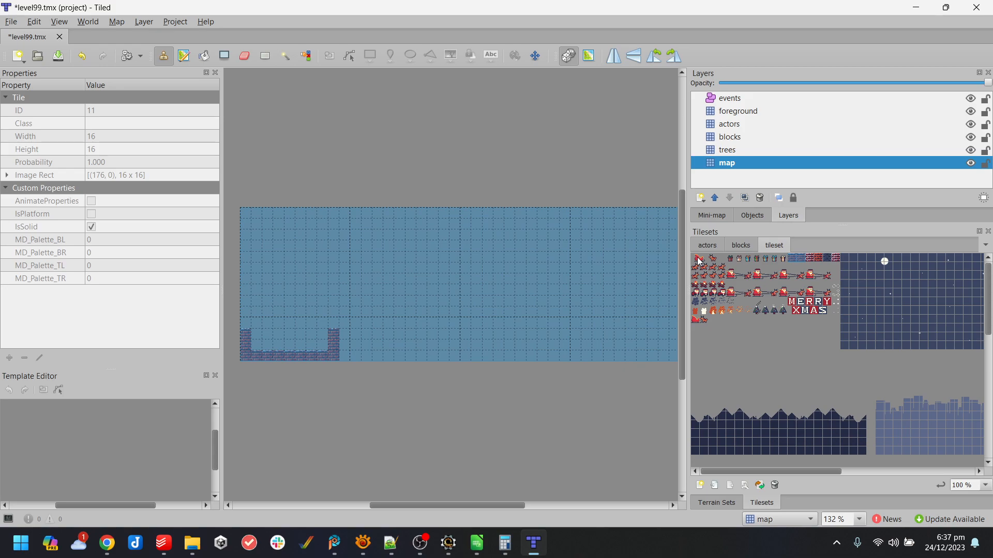
{"action": "left_click", "coordinate": [742, 246]}
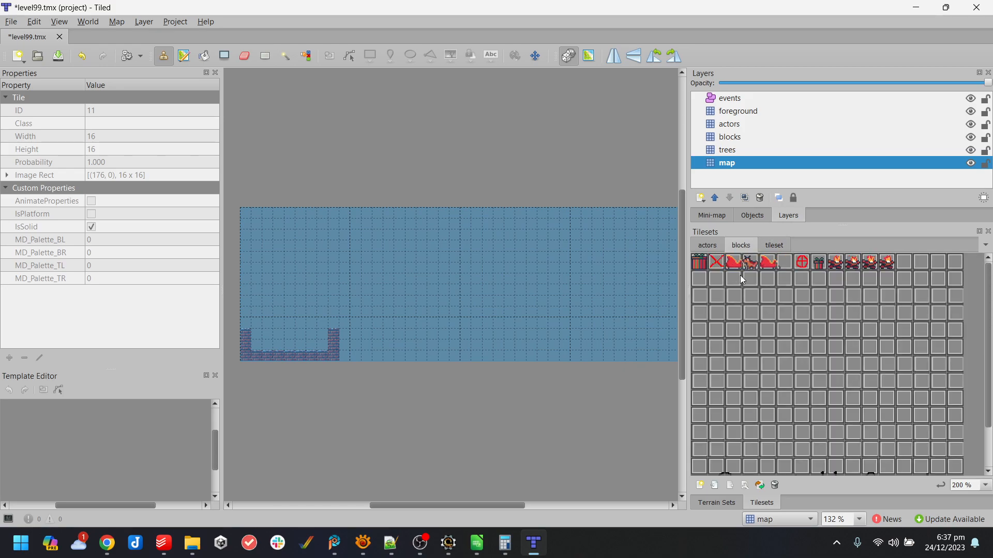
{"action": "left_click", "coordinate": [718, 244]}
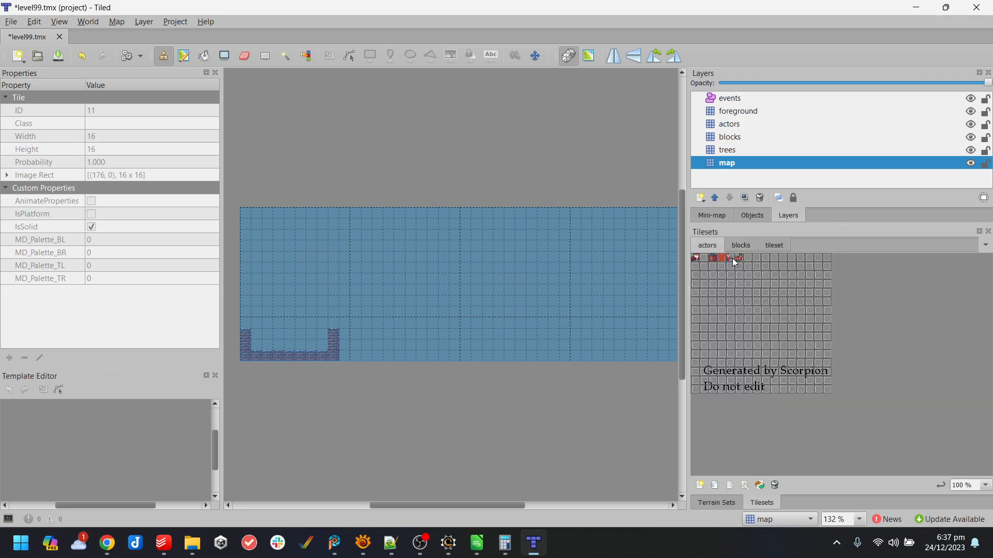
{"action": "left_click", "coordinate": [245, 55]}
{"action": "mouse_move", "coordinate": [250, 335]}
{"action": "left_mouse_down"}
{"action": "mouse_move", "coordinate": [274, 364]}
{"action": "mouse_move", "coordinate": [345, 334]}
{"action": "left_mouse_up"}
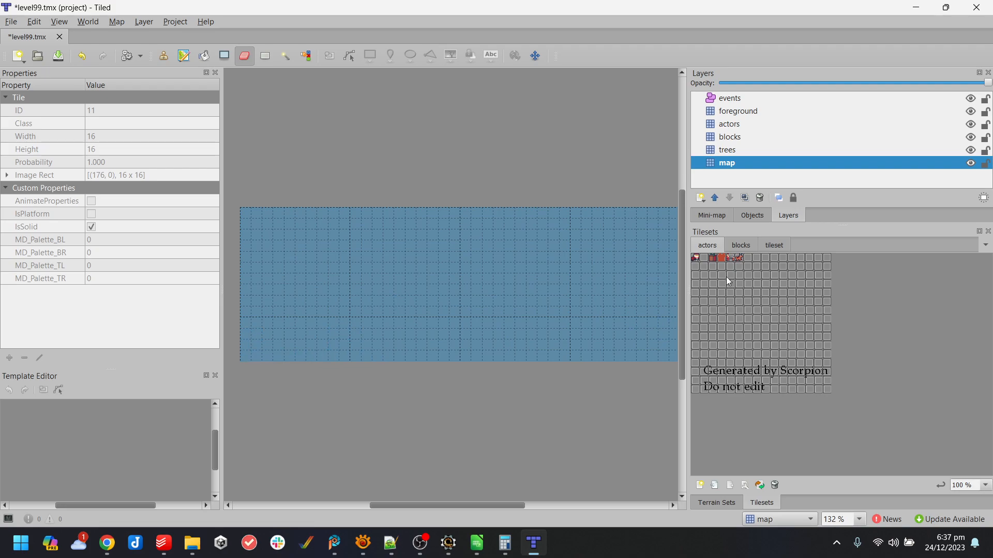
- Place the level_exit_actor tile at cell 1, 13 on the actors layer and save the level99 map
{"action": "left_click", "coordinate": [733, 259]}
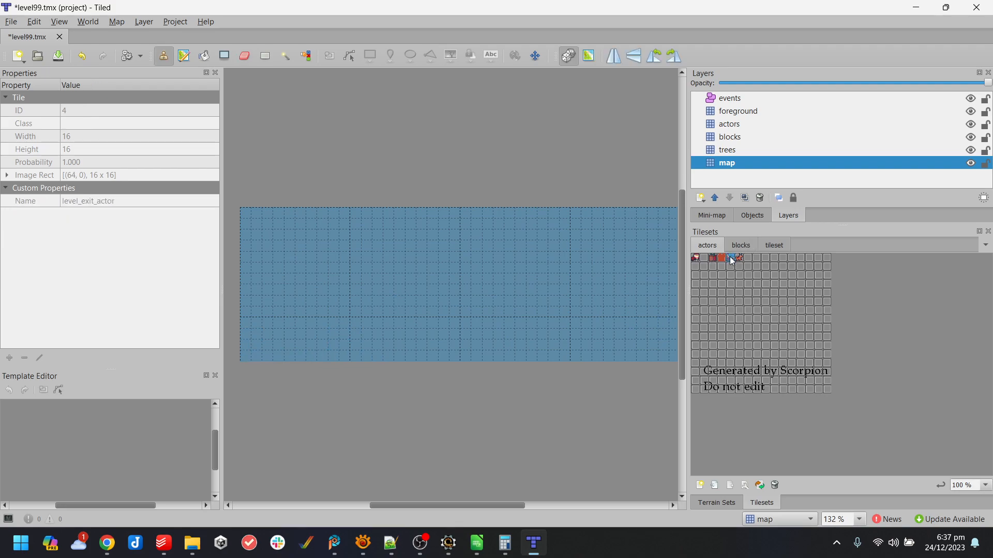
{"action": "left_click", "coordinate": [761, 129]}
{"action": "left_click", "coordinate": [261, 361]}
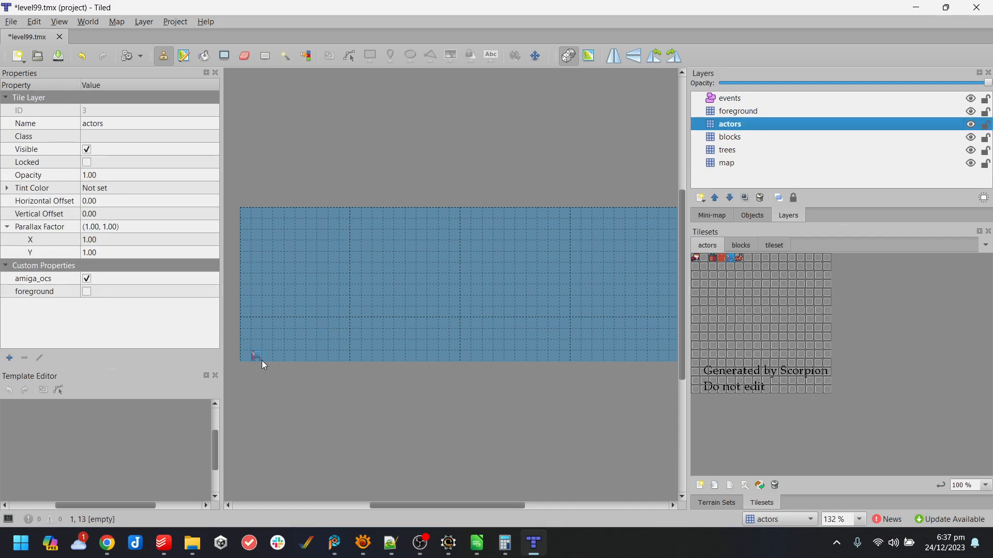
{"action": "key", "text": "ctrl+s"}
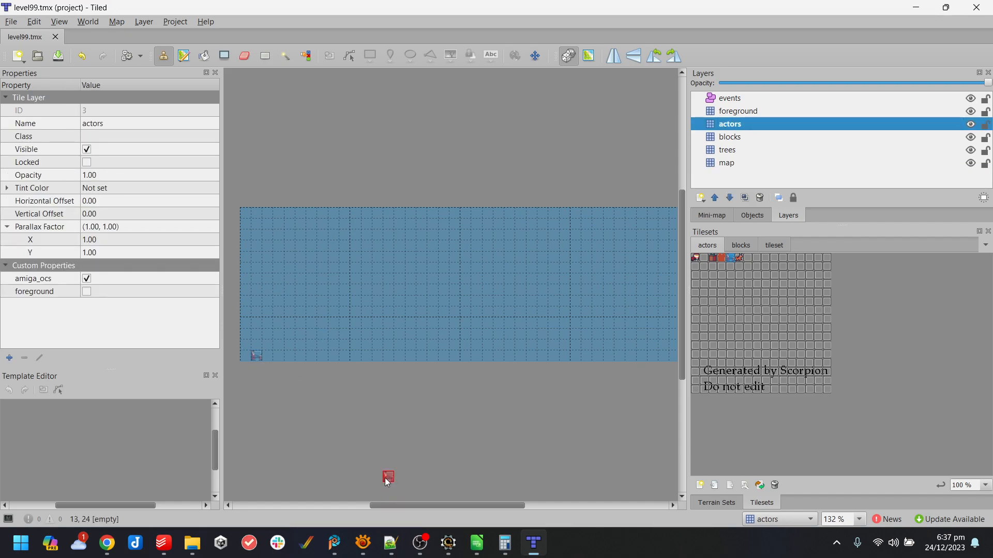
- Paint the word THE in large brick letters on the map layer of level99, starting around cell 3, 5
{"action": "left_click", "coordinate": [728, 164]}
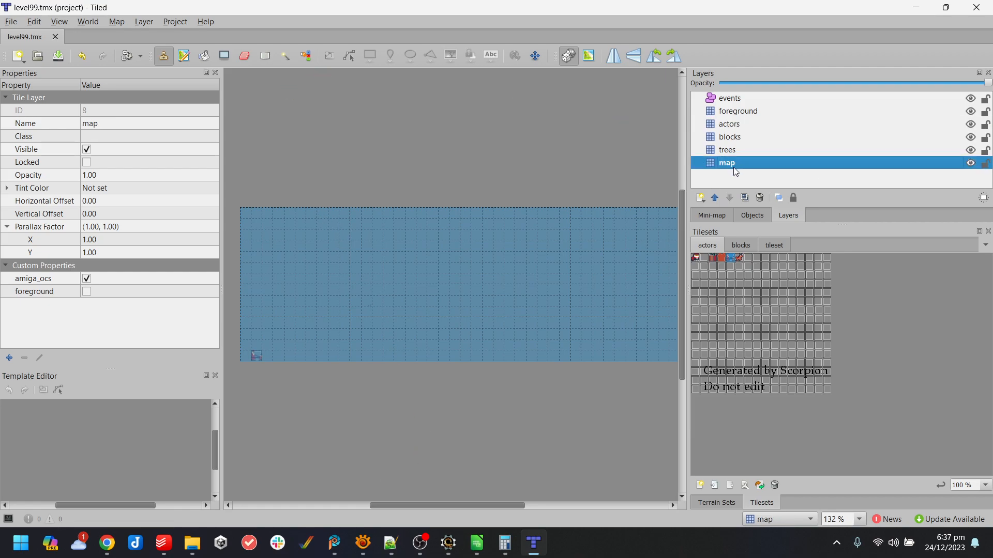
{"action": "left_click", "coordinate": [774, 245]}
{"action": "left_click", "coordinate": [808, 261]}
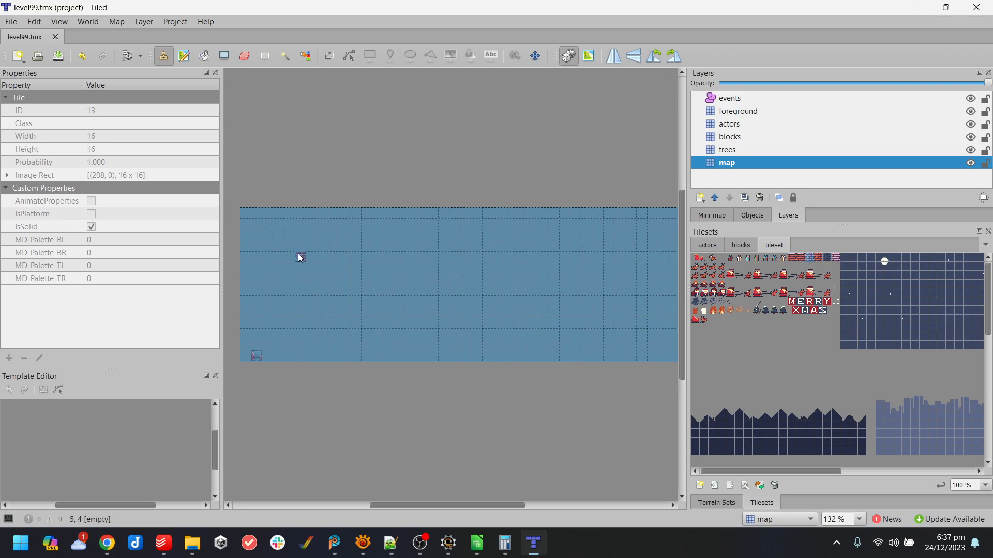
{"action": "mouse_move", "coordinate": [280, 269]}
{"action": "left_mouse_down"}
{"action": "mouse_move", "coordinate": [304, 269]}
{"action": "mouse_move", "coordinate": [288, 276]}
{"action": "mouse_move", "coordinate": [291, 292]}
{"action": "mouse_move", "coordinate": [324, 286]}
{"action": "mouse_move", "coordinate": [345, 313]}
{"action": "left_mouse_up"}
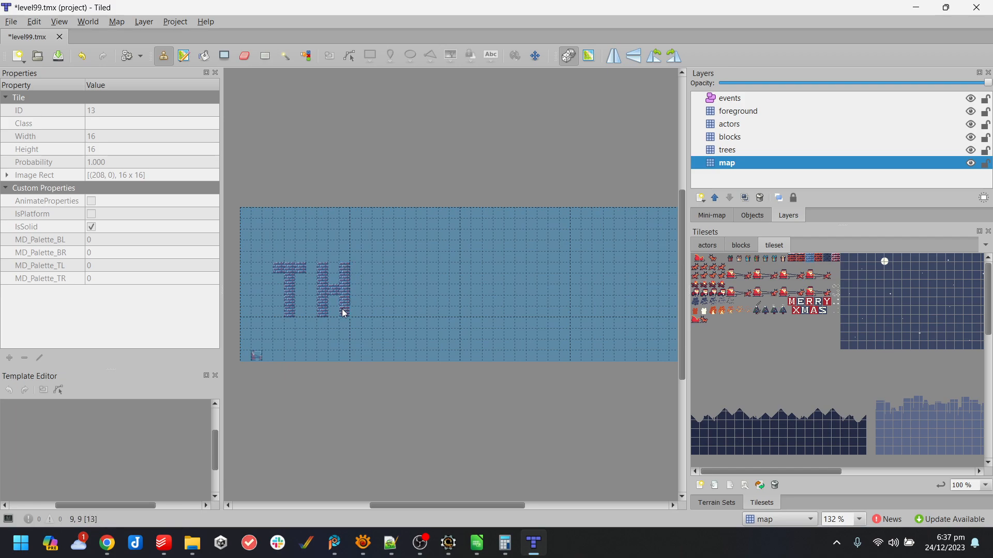
{"action": "left_click_drag", "start_coordinate": [367, 266], "coordinate": [374, 312]}
{"action": "left_click", "coordinate": [381, 302]}
{"action": "left_click", "coordinate": [390, 269]}
- Paint the word END in brick letters beside THE, undoing the misplaced stroke of the N and redrawing it
{"action": "left_click_drag", "start_coordinate": [431, 269], "coordinate": [434, 314]}
{"action": "left_click", "coordinate": [454, 313]}
{"action": "left_click_drag", "start_coordinate": [443, 269], "coordinate": [459, 271]}
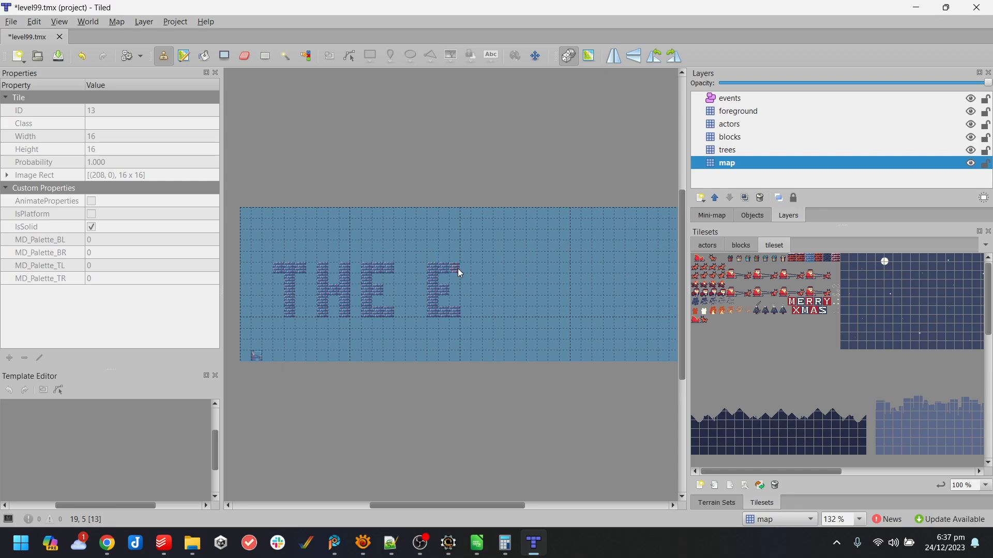
{"action": "left_click_drag", "start_coordinate": [474, 312], "coordinate": [480, 278]}
{"action": "left_click", "coordinate": [487, 282]}
{"action": "left_click_drag", "start_coordinate": [504, 319], "coordinate": [505, 274]}
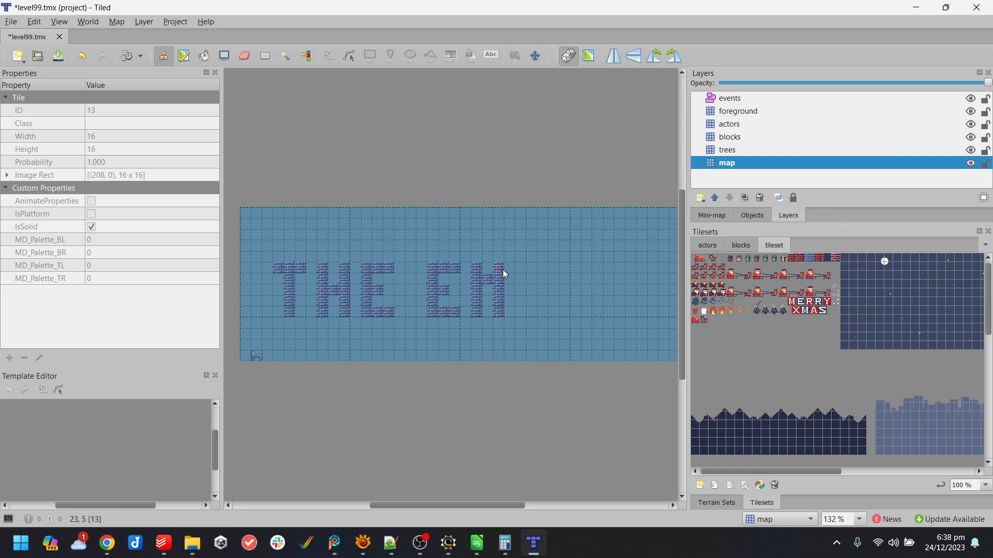
{"action": "key", "text": "ctrl+z"}
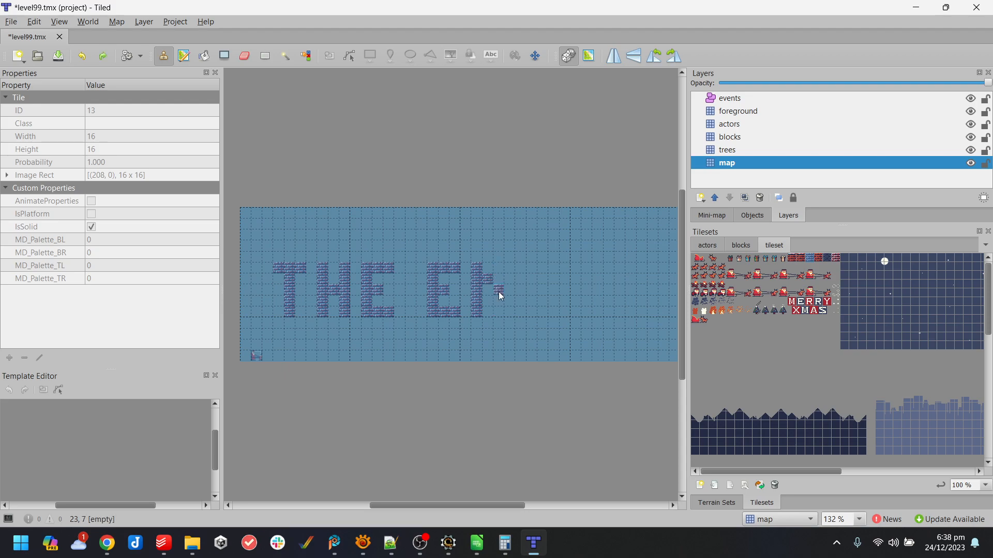
{"action": "mouse_move", "coordinate": [490, 295]}
{"action": "left_mouse_down"}
{"action": "mouse_move", "coordinate": [502, 292]}
{"action": "mouse_move", "coordinate": [499, 322]}
{"action": "left_mouse_up"}
{"action": "mouse_move", "coordinate": [519, 269]}
{"action": "left_mouse_down"}
{"action": "mouse_move", "coordinate": [523, 312]}
{"action": "mouse_move", "coordinate": [543, 308]}
{"action": "mouse_move", "coordinate": [538, 316]}
{"action": "left_mouse_up"}
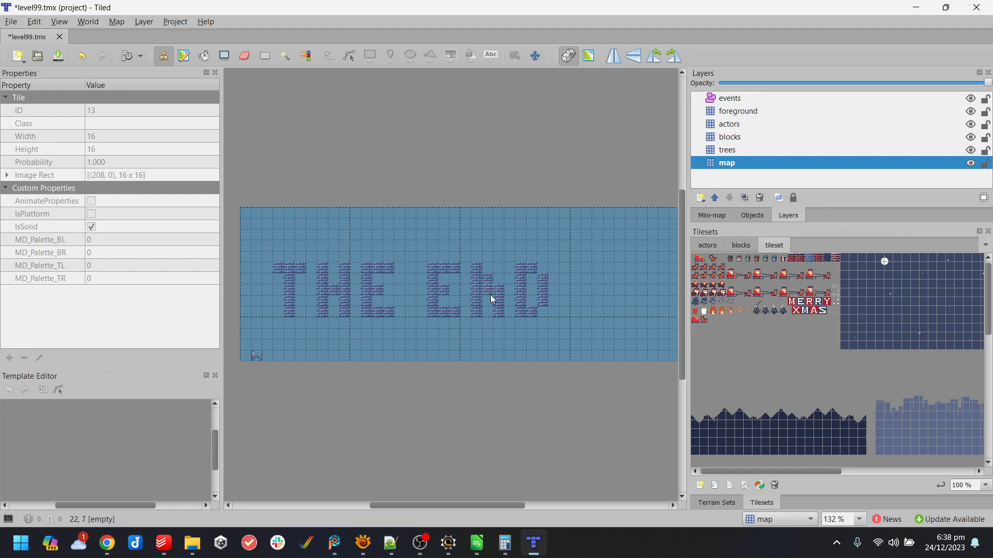
- Erase the surplus bricks from the upper part of the N in END on the map layer
{"action": "left_click", "coordinate": [245, 55]}
{"action": "left_click", "coordinate": [488, 280]}
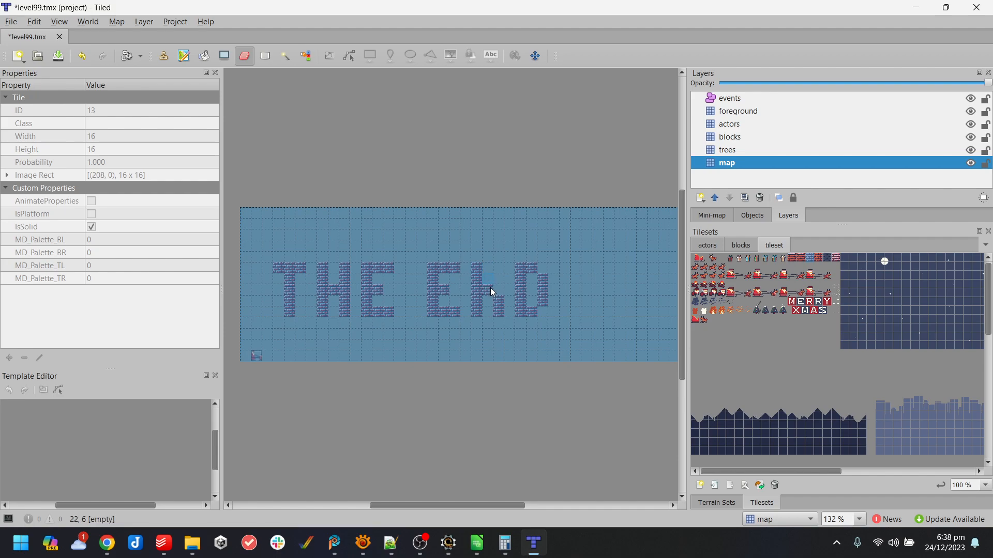
{"action": "key", "text": "ctrl+z"}
{"action": "left_click", "coordinate": [491, 290]}
{"action": "left_click_drag", "start_coordinate": [494, 509], "coordinate": [488, 509]}
{"action": "mouse_move", "coordinate": [489, 507]}
{"action": "left_mouse_down"}
{"action": "mouse_move", "coordinate": [548, 509]}
{"action": "mouse_move", "coordinate": [495, 510]}
{"action": "left_mouse_up"}
- Select the whole THE END brick lettering on the map layer and cut it
{"action": "left_click", "coordinate": [266, 55]}
{"action": "left_click_drag", "start_coordinate": [273, 270], "coordinate": [533, 316]}
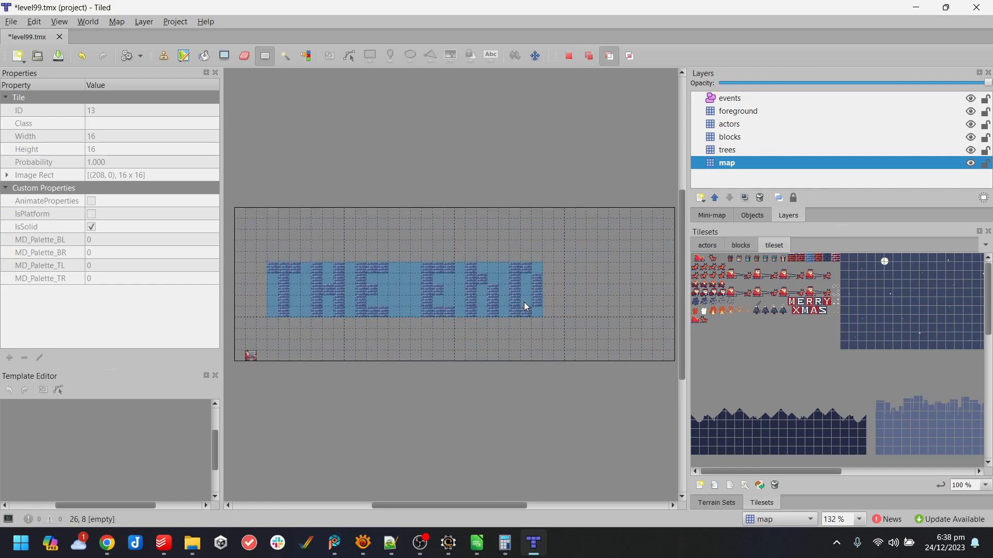
{"action": "key", "text": "ctrl+x"}
{"action": "key", "text": "ctrl+e"}
{"action": "left_click", "coordinate": [451, 304]}
{"action": "key", "text": "b"}
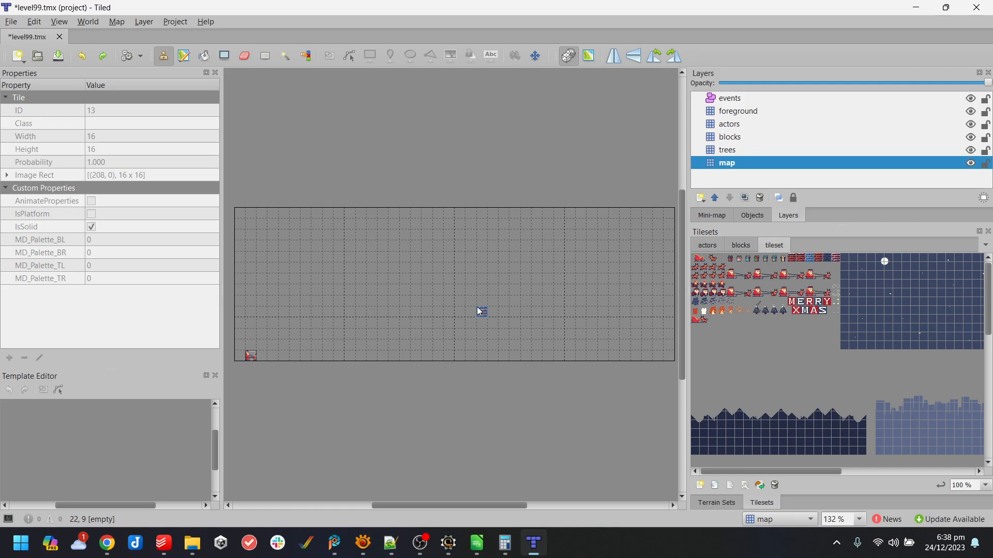
- Look through the tiles available in the blocks, actors and tileset tilesets
{"action": "left_click", "coordinate": [741, 245]}
{"action": "left_click", "coordinate": [774, 246]}
{"action": "left_click", "coordinate": [748, 248]}
{"action": "left_click", "coordinate": [775, 246]}
{"action": "left_click", "coordinate": [746, 246]}
{"action": "left_click", "coordinate": [777, 246]}
{"action": "mouse_move", "coordinate": [820, 472]}
{"action": "left_mouse_down"}
{"action": "mouse_move", "coordinate": [916, 472]}
{"action": "mouse_move", "coordinate": [817, 472]}
{"action": "left_mouse_up"}
{"action": "left_click", "coordinate": [750, 251]}
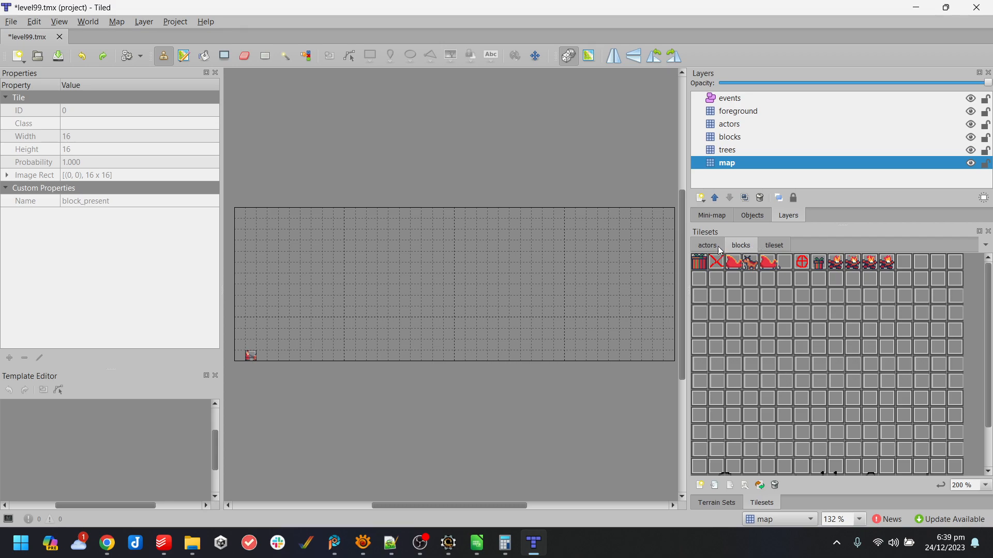
{"action": "left_click", "coordinate": [781, 246]}
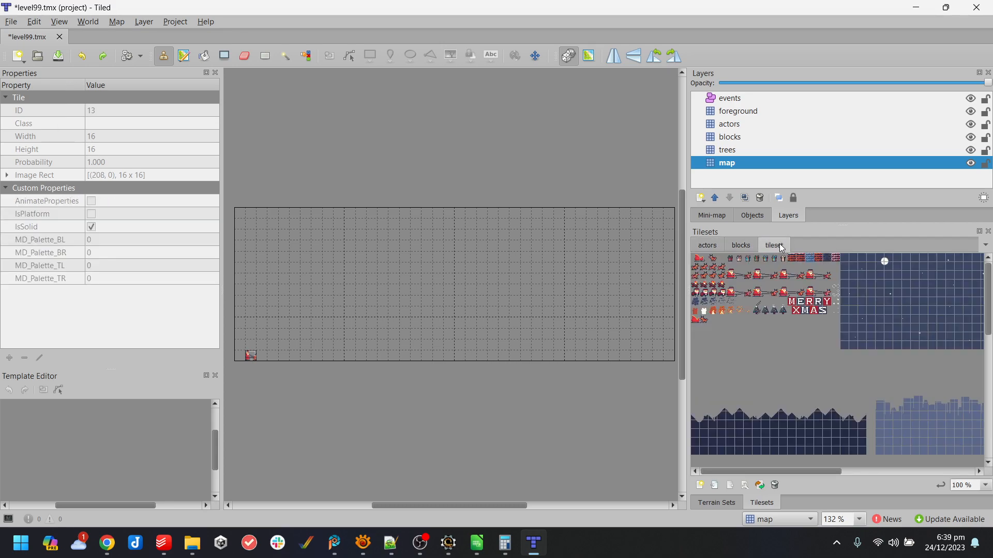
{"action": "left_click", "coordinate": [745, 246]}
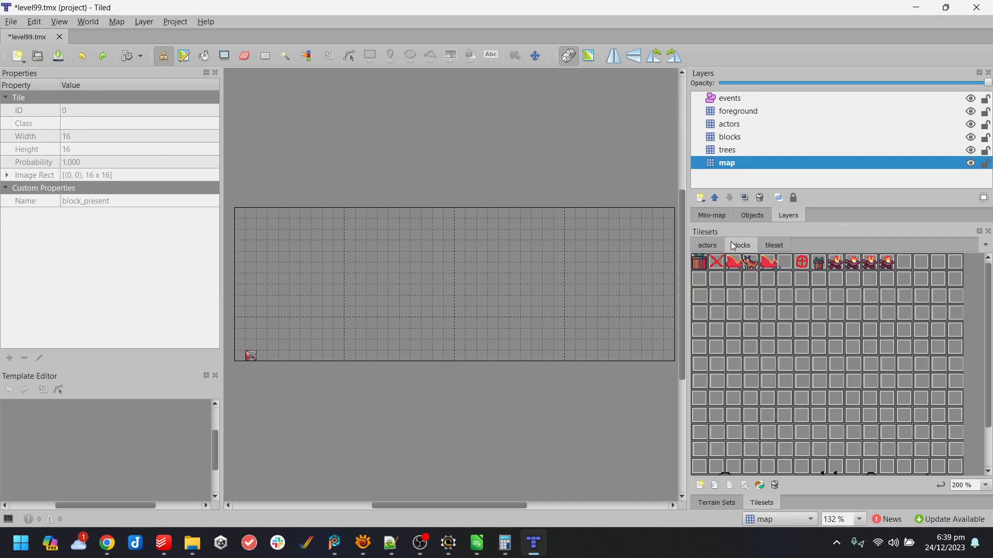
{"action": "left_click", "coordinate": [721, 247]}
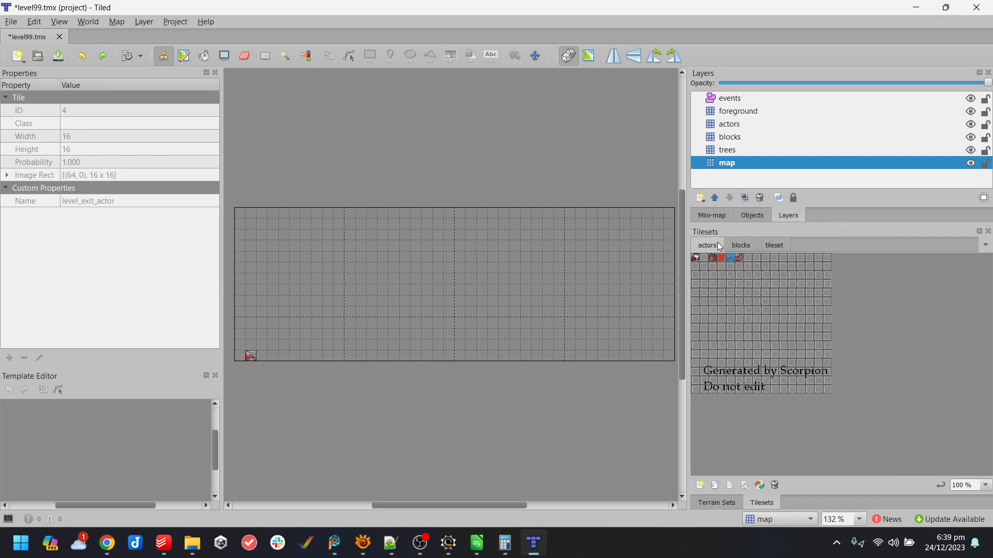
{"action": "left_click", "coordinate": [783, 246]}
- Paste the THE END lettering back on the map layer, roughly centred in the map width, and save level99
{"action": "key", "text": "ctrl+z"}
{"action": "key", "text": "ctrl+x"}
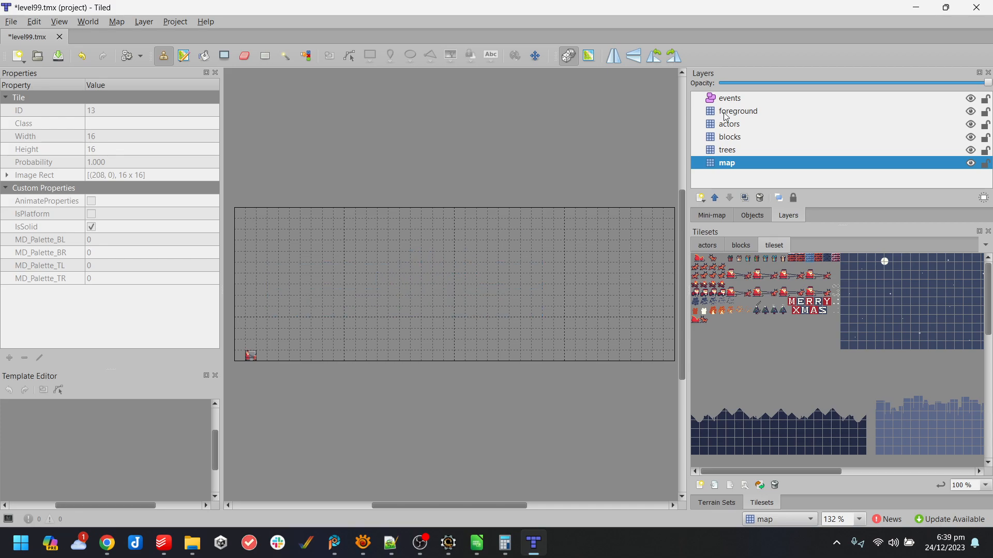
{"action": "key", "text": "ctrl+v"}
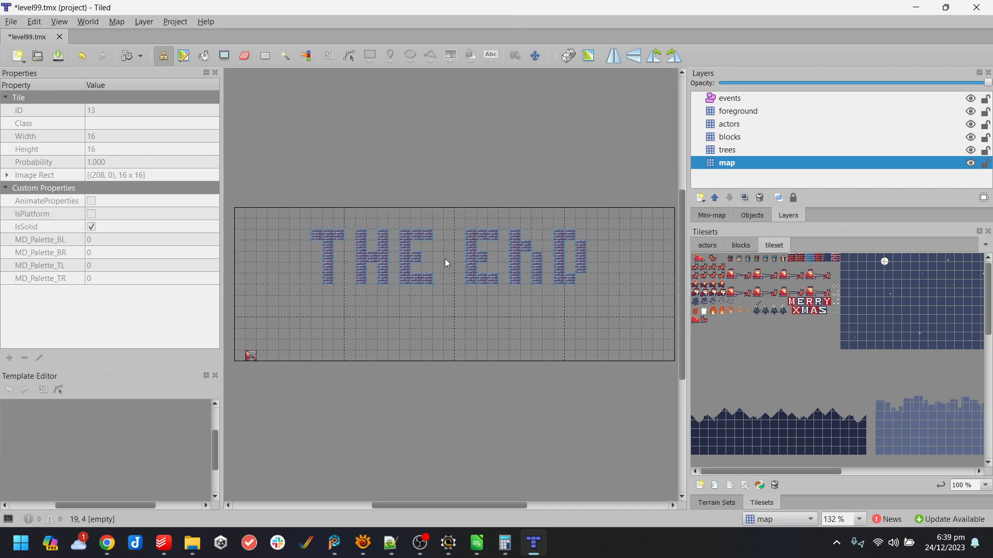
{"action": "left_click", "coordinate": [460, 283]}
{"action": "key", "text": "ctrl+s"}
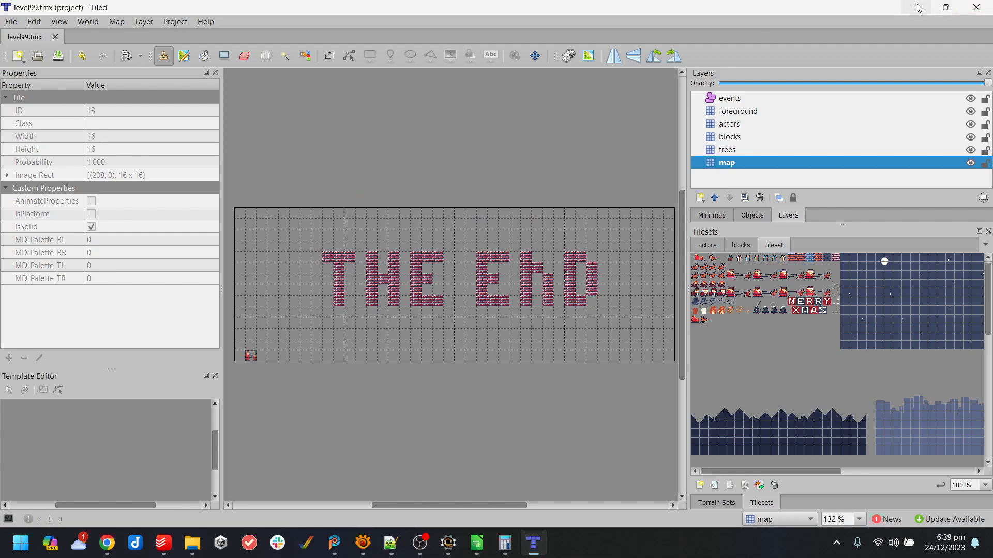
- Switch to Scorpion Editor, check the level99 map, and compile and run the game in WinUAE
{"action": "left_click", "coordinate": [917, 7]}
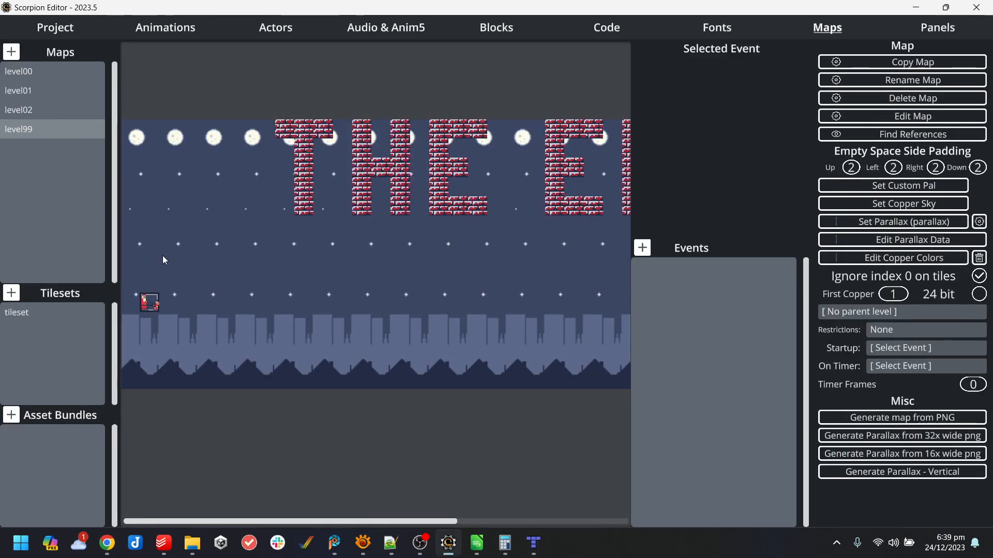
{"action": "left_click", "coordinate": [44, 110]}
{"action": "left_click", "coordinate": [40, 127]}
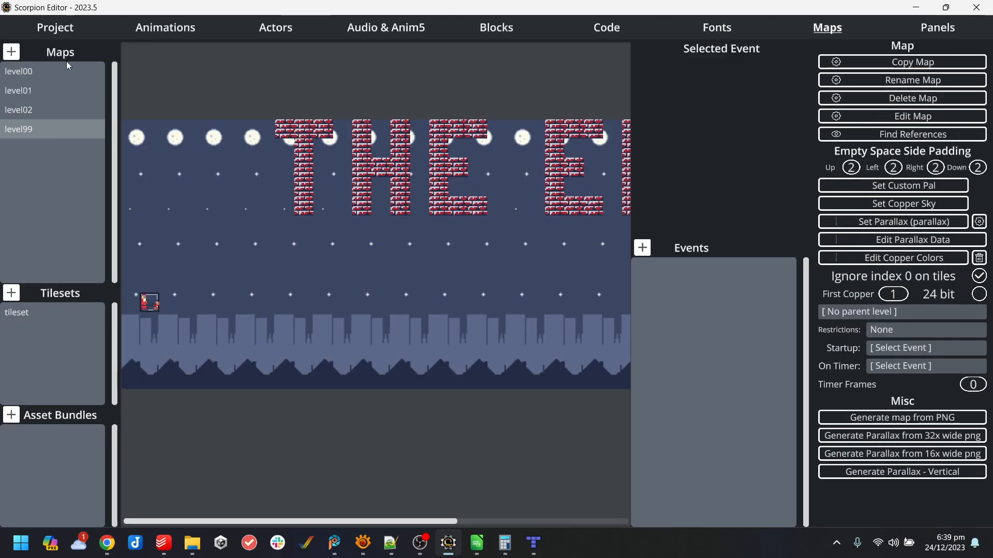
{"action": "left_click", "coordinate": [40, 32]}
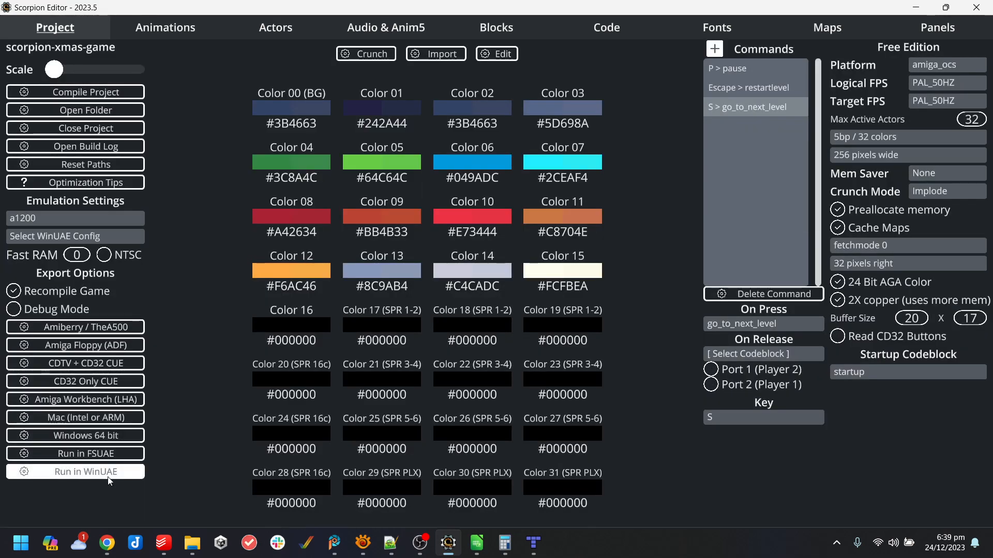
{"action": "left_click", "coordinate": [75, 471]}
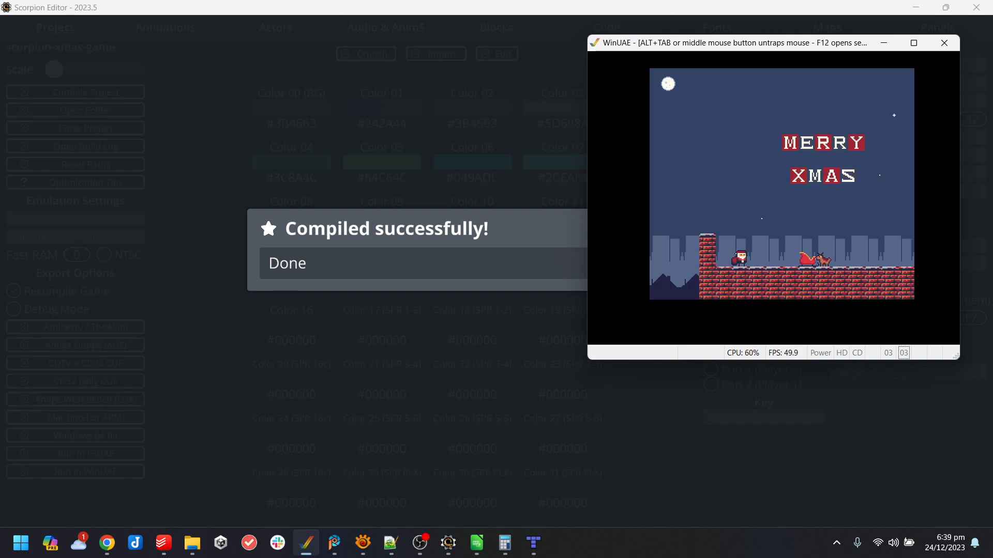
- Playtest the MERRY XMAS level by walking Santa to the sleigh and flying it over the wall to the exit
{"action": "key", "text": "Right"}
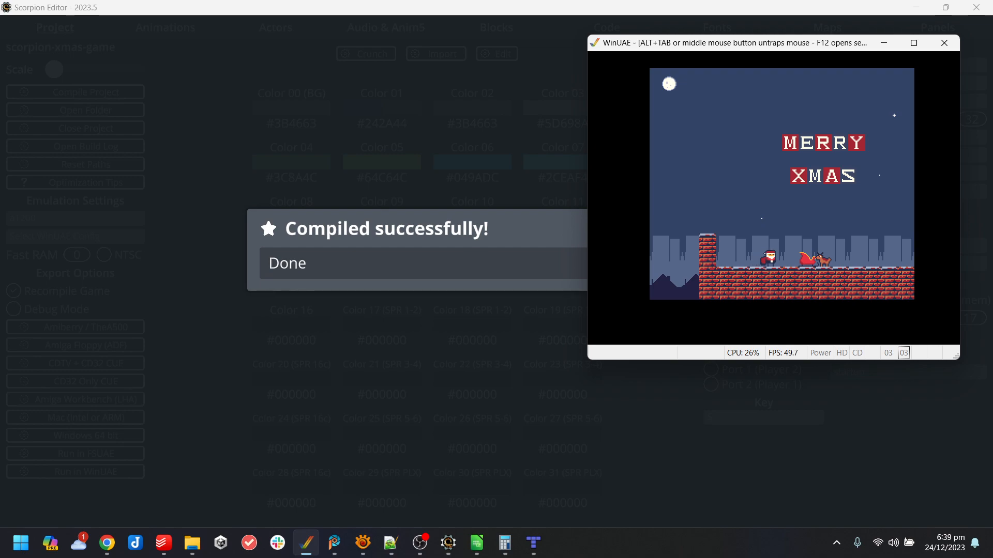
{"action": "key", "text": "Right"}
{"action": "key", "text": "Up"}
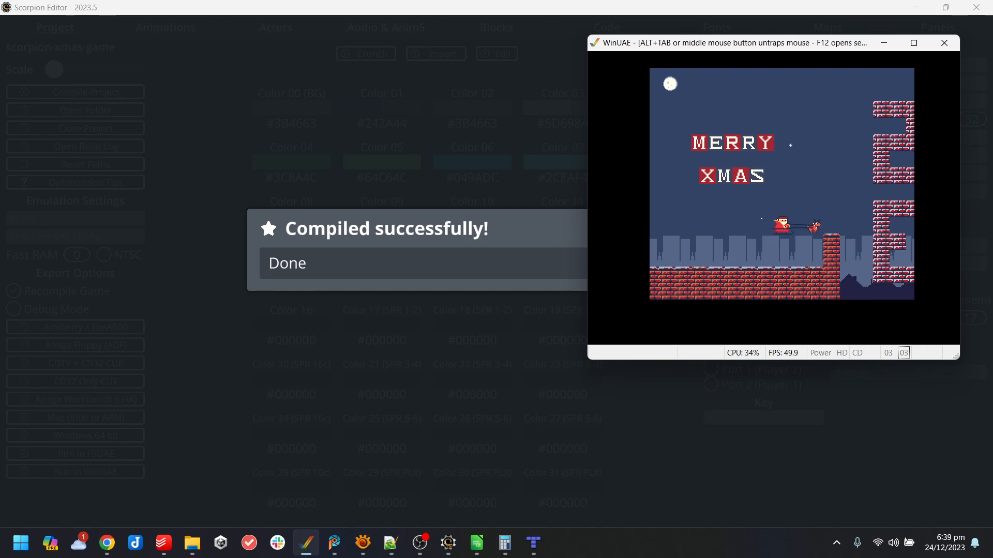
{"action": "key", "text": "Right"}
{"action": "key", "text": "Up"}
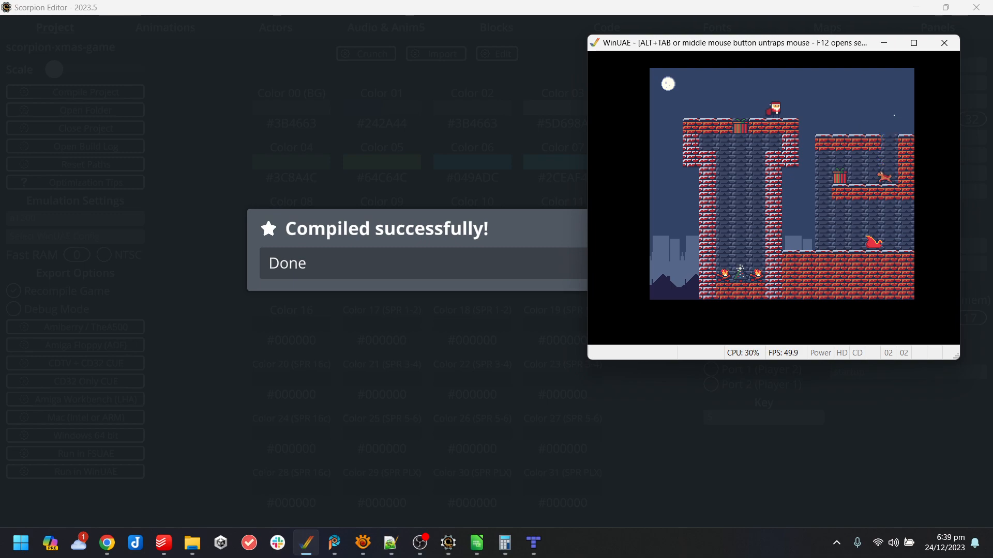
- Playtest the second level by moving Santa from the chimney roof into the brick house beside the present and reindeer
{"action": "key", "text": "Left"}
{"action": "key", "text": "Right"}
{"action": "key", "text": "Up"}
{"action": "key", "text": "Right"}
{"action": "key", "text": "Right"}
{"action": "key", "text": "Left"}
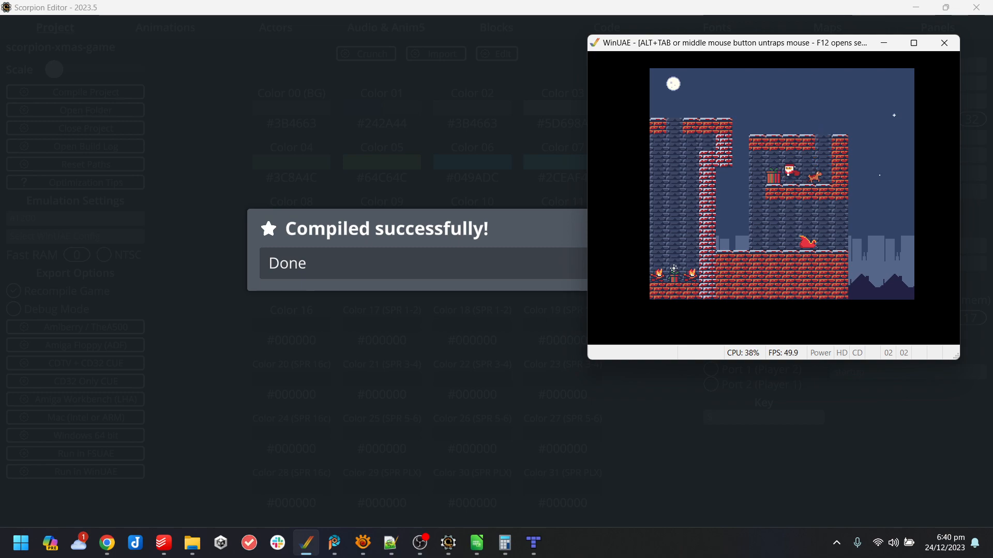
- Push the present and reindeer off the upper floor and bring Santa and the reindeer to the sleigh
{"action": "key", "text": "Left"}
{"action": "key", "text": "Up"}
{"action": "key", "text": "Right"}
{"action": "key", "text": "Left"}
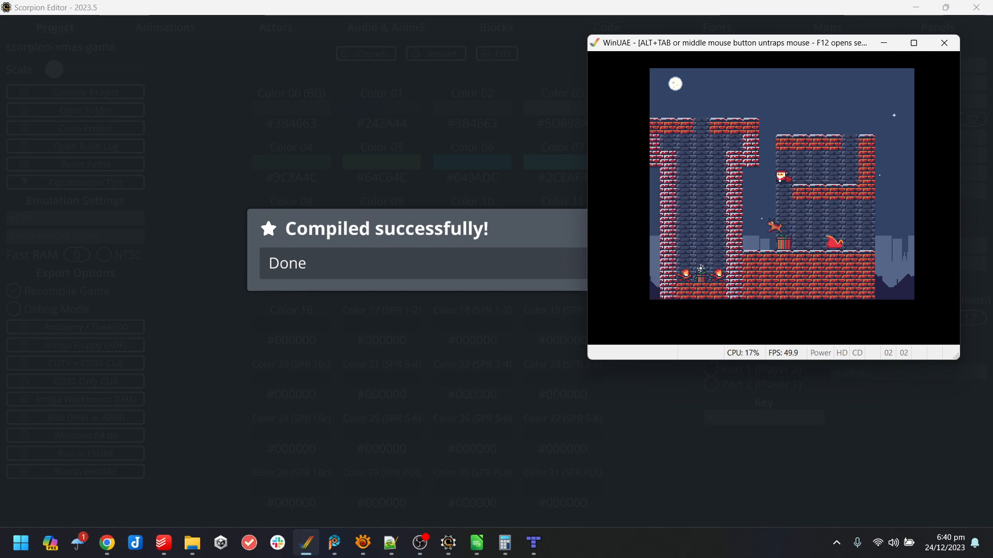
{"action": "key", "text": "Right"}
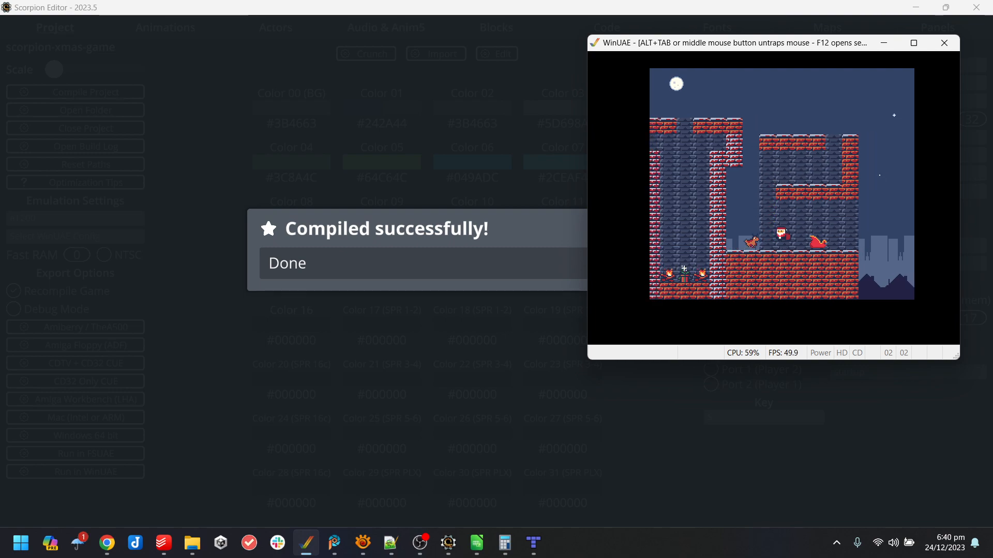
{"action": "key", "text": "Left"}
{"action": "key", "text": "Right"}
{"action": "key", "text": "Right"}
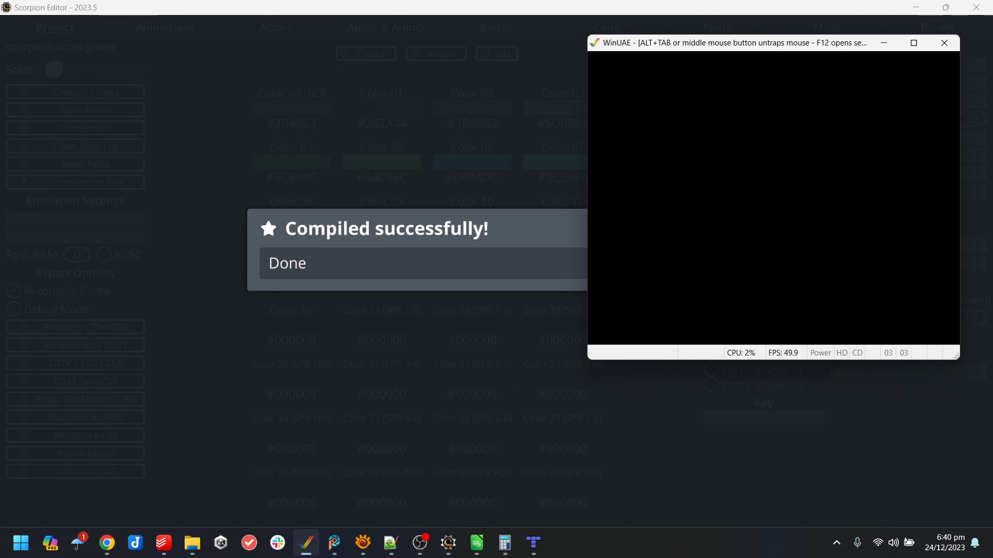
- Playtest the third level by pushing the ground present beside the stacked platforms and jumping toward the lowest one
{"action": "key", "text": "Left"}
{"action": "key", "text": "Up"}
{"action": "key", "text": "Right"}
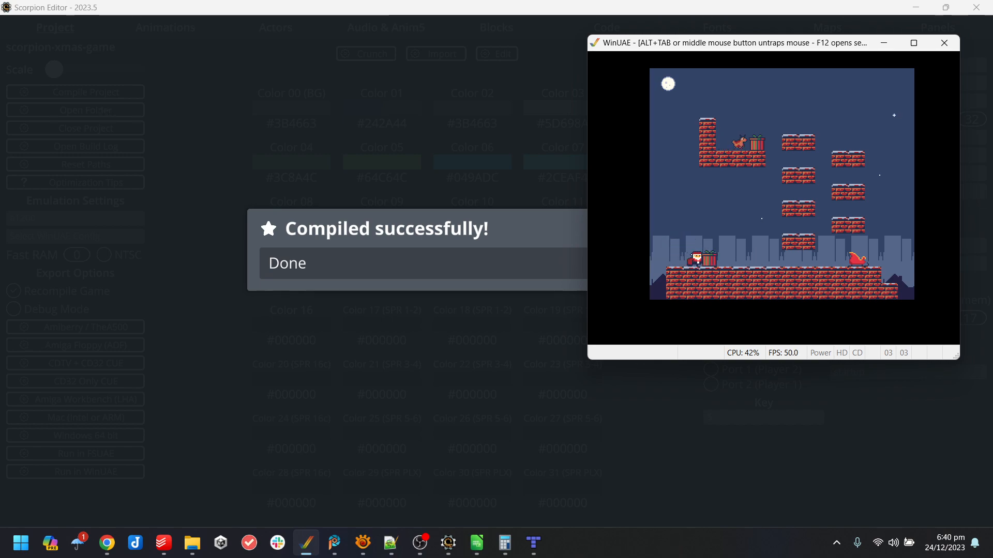
{"action": "key", "text": "Right"}
{"action": "key", "text": "Up"}
{"action": "key", "text": "Right"}
{"action": "key", "text": "Up"}
{"action": "key", "text": "Right"}
{"action": "key", "text": "Left"}
{"action": "key", "text": "Left"}
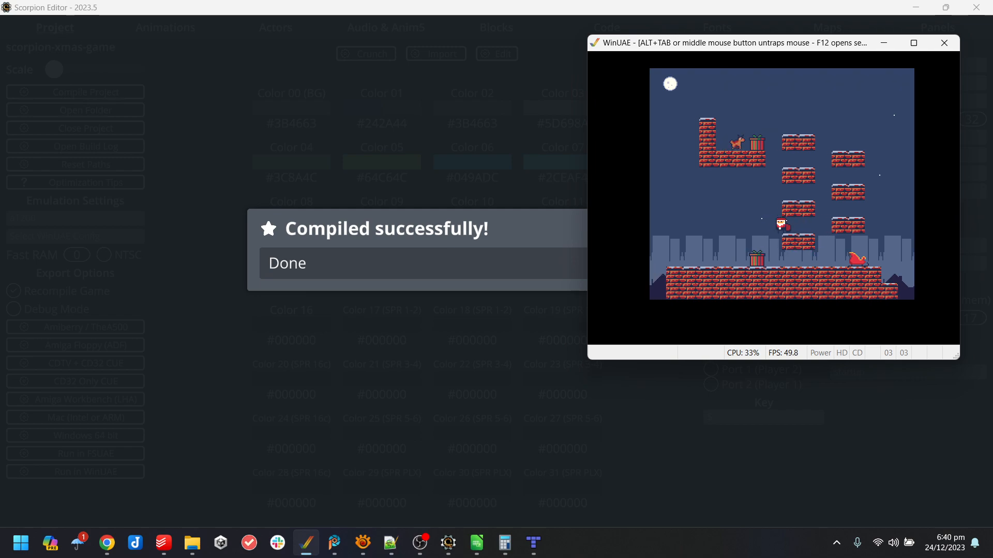
- Retry the jump from the ground present onto the lowest brick platform in the third level
{"action": "key", "text": "Left"}
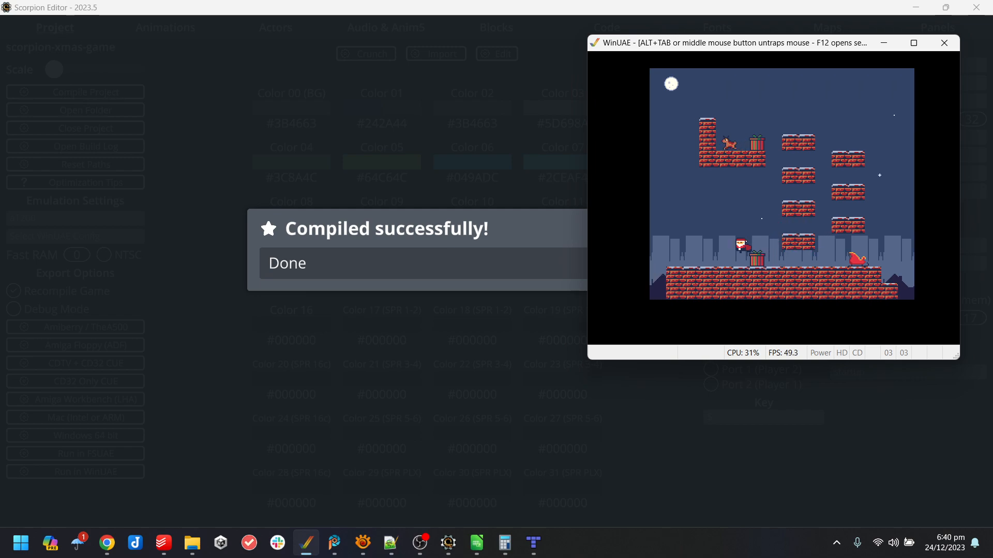
{"action": "key", "text": "Right"}
{"action": "key", "text": "Left"}
{"action": "key", "text": "Right"}
{"action": "key", "text": "Up"}
{"action": "key", "text": "Left"}
{"action": "key", "text": "Up"}
{"action": "key", "text": "Right"}
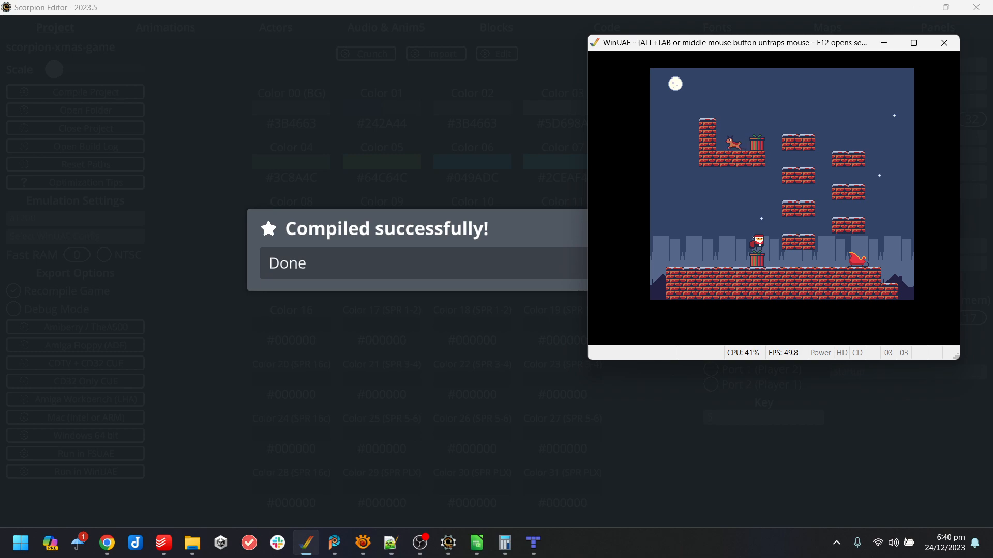
{"action": "key", "text": "Left"}
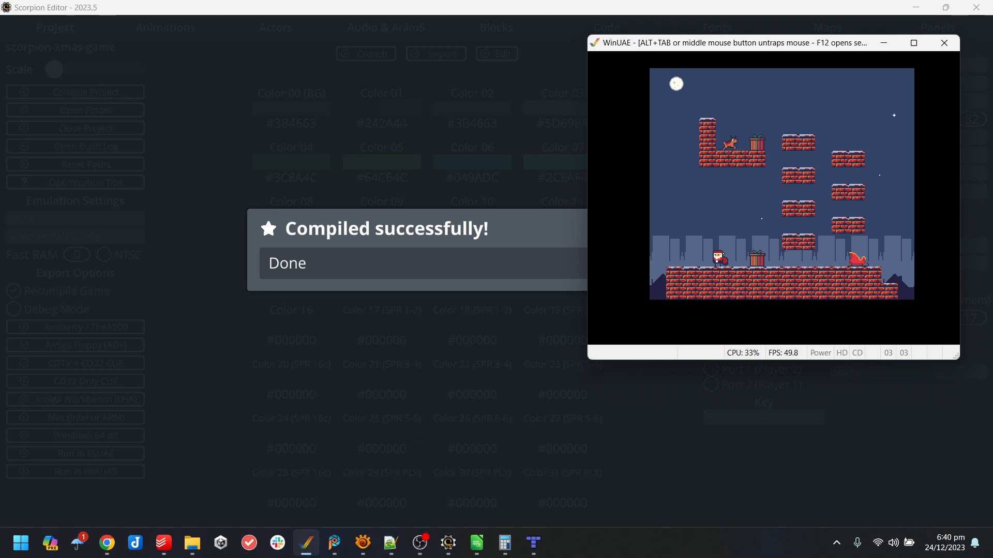
{"action": "key", "text": "Left"}
{"action": "key", "text": "Right"}
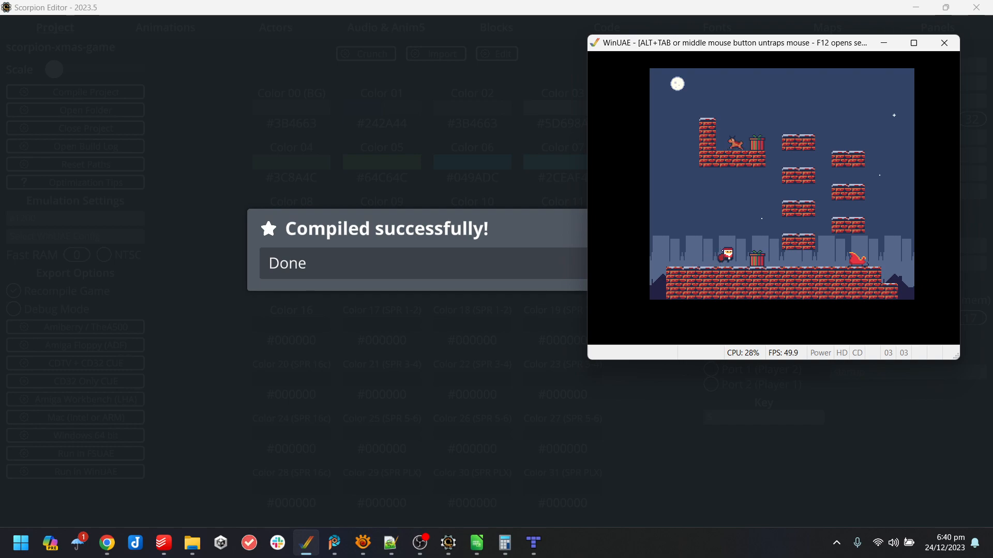
- Climb Santa up the staggered brick platforms to the high ledge holding the reindeer and present
{"action": "key", "text": "Right"}
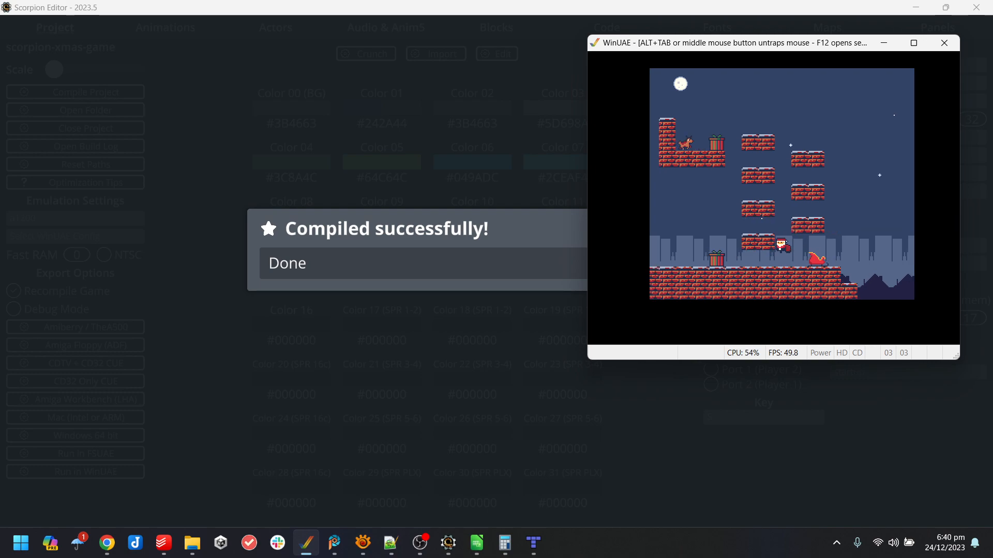
{"action": "key", "text": "Left"}
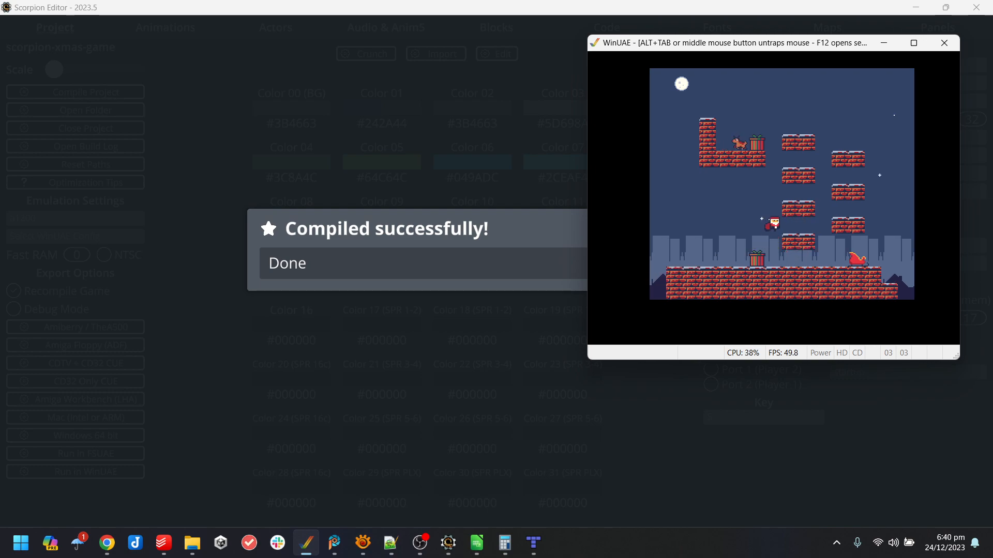
{"action": "key", "text": "Right"}
{"action": "key", "text": "Left"}
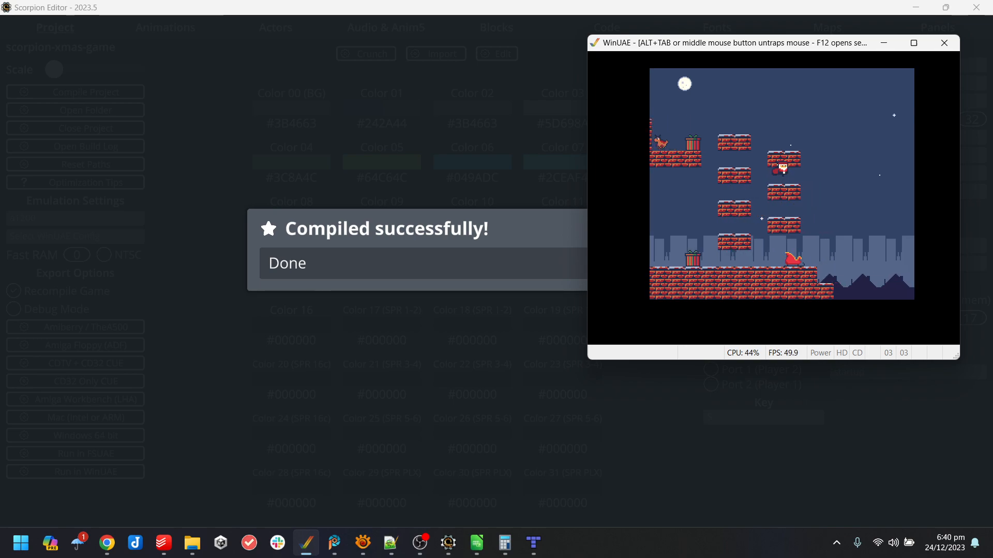
{"action": "key", "text": "Up"}
{"action": "key", "text": "Left"}
{"action": "key", "text": "Right"}
{"action": "key", "text": "Up"}
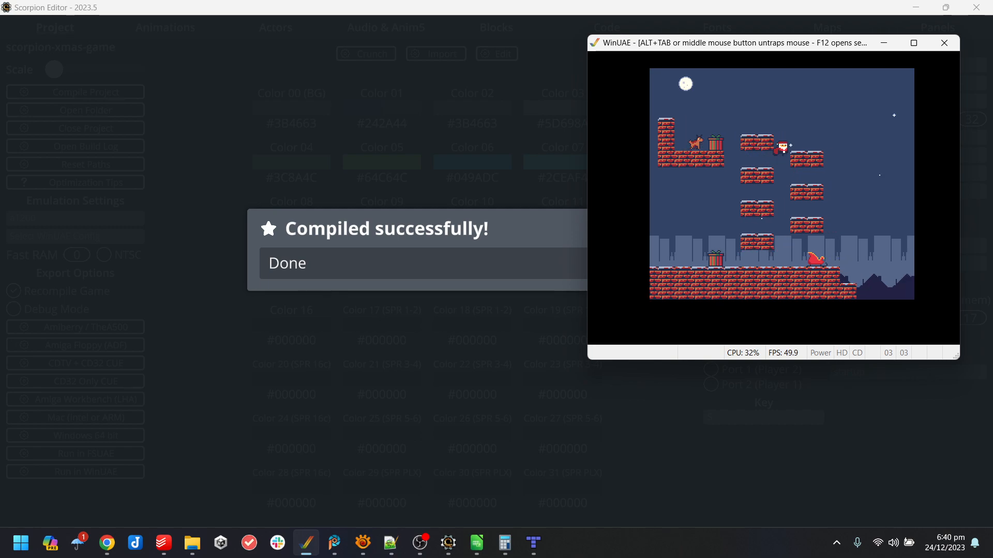
{"action": "key", "text": "Left"}
{"action": "key", "text": "Up"}
{"action": "key", "text": "Up"}
{"action": "key", "text": "Left"}
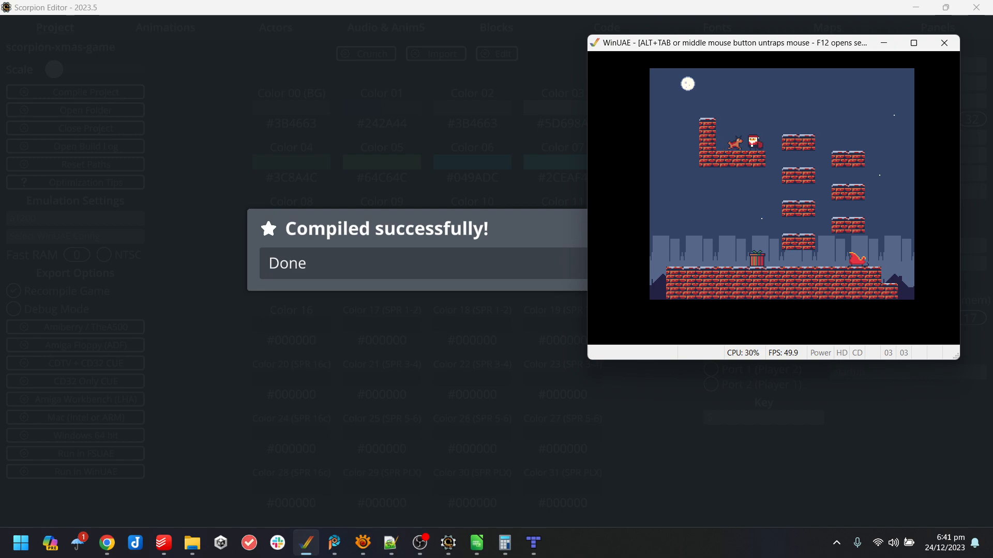
- Bring Santa down to the reindeer and sleigh, and fly off to finish the third level
{"action": "key", "text": "Right"}
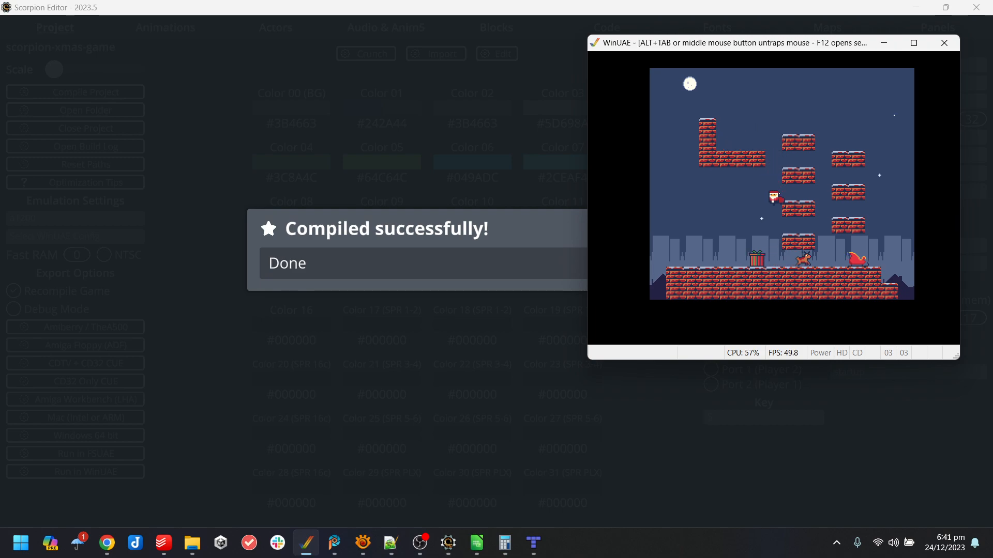
{"action": "key", "text": "Right"}
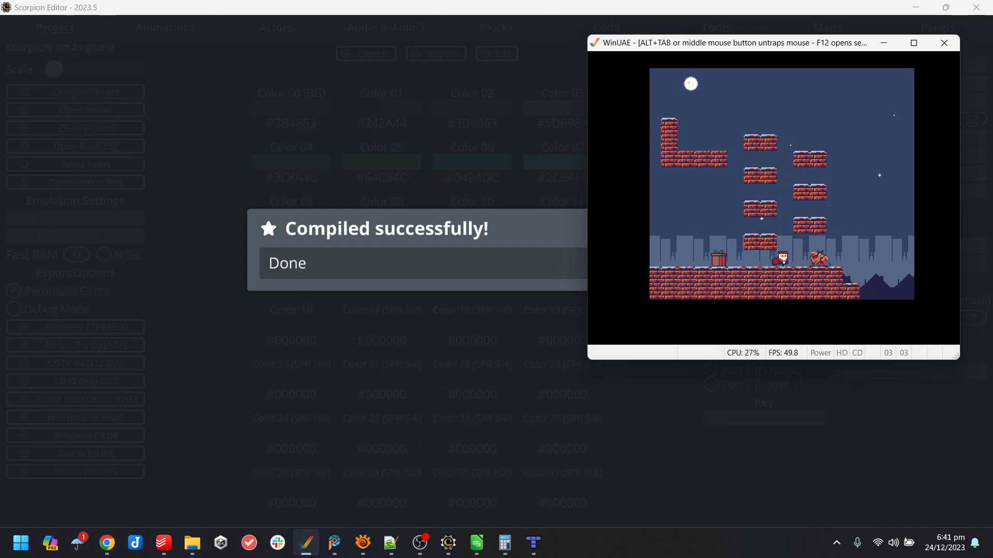
{"action": "key", "text": "Up"}
{"action": "key", "text": "Right"}
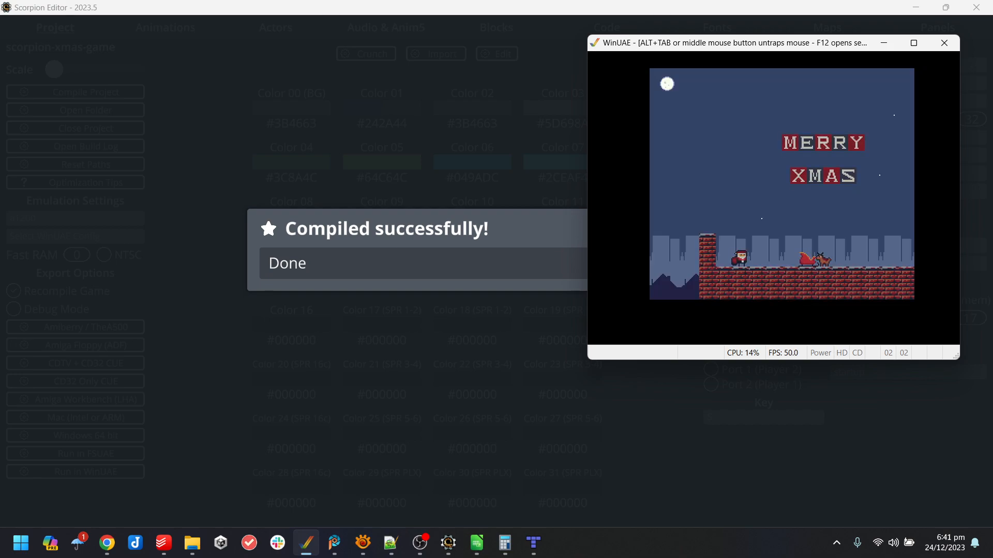
- Fly the sleigh out of the Merry Xmas level, and switch back to the Scorpion Editor
{"action": "key", "text": "Right"}
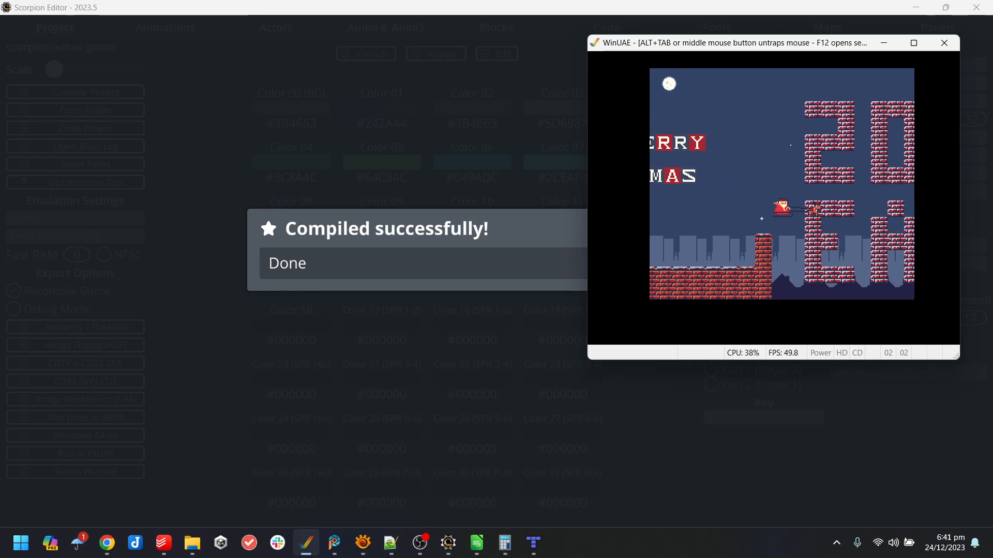
{"action": "key", "text": "alt+Tab"}
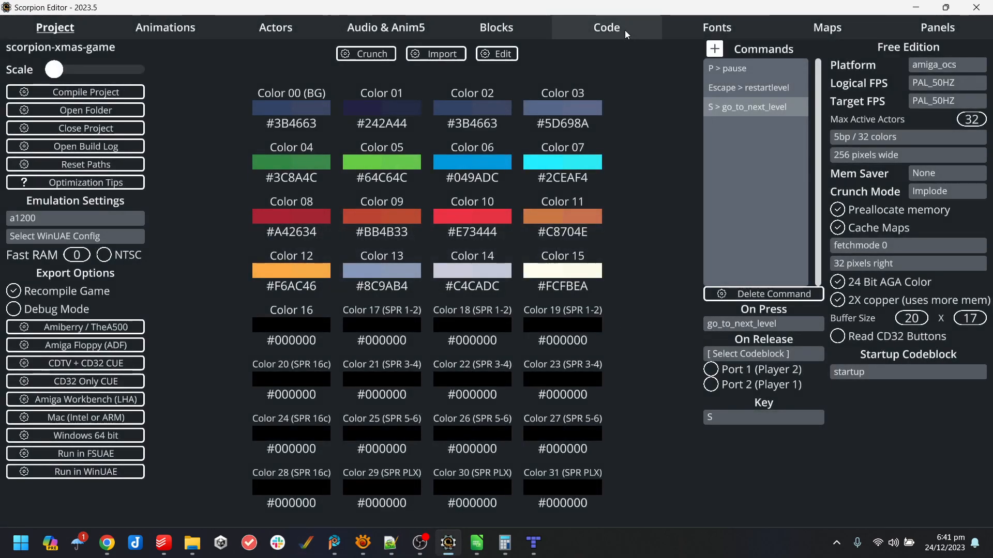
- Review the level99 condition in go_to_next_level, the level99 map and the settings of level_exit_actor
{"action": "left_click", "coordinate": [610, 28]}
{"action": "left_click", "coordinate": [258, 126]}
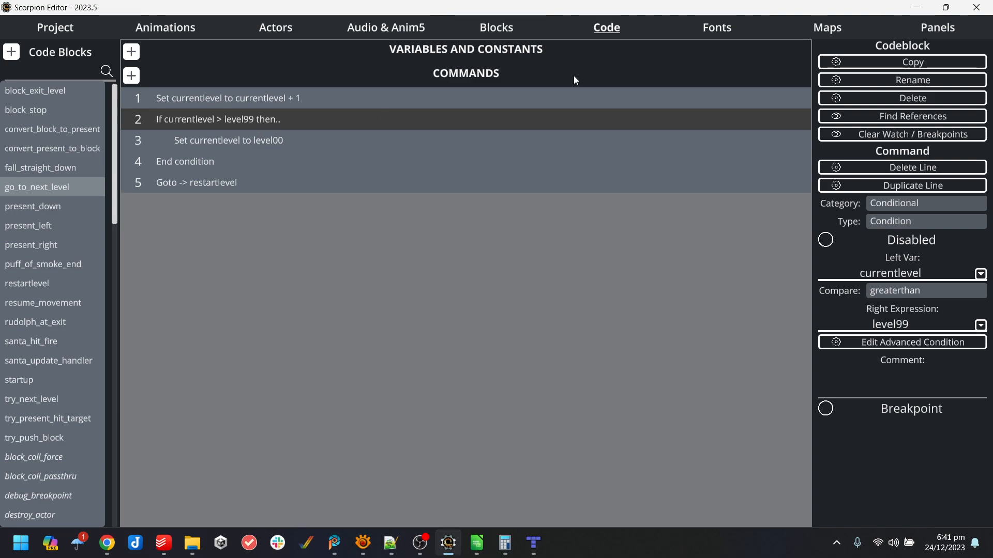
{"action": "left_click", "coordinate": [829, 28]}
{"action": "left_click", "coordinate": [42, 112]}
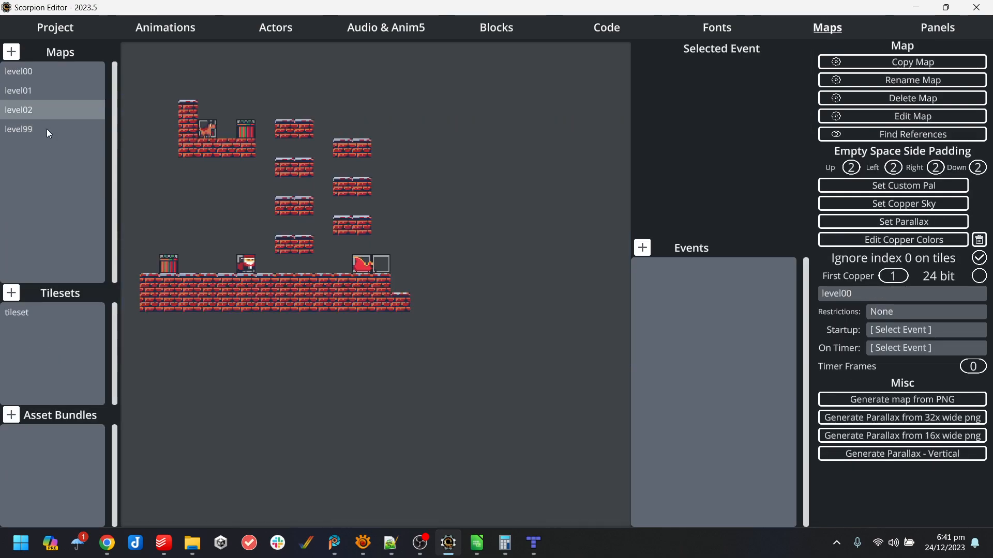
{"action": "left_click", "coordinate": [45, 130]}
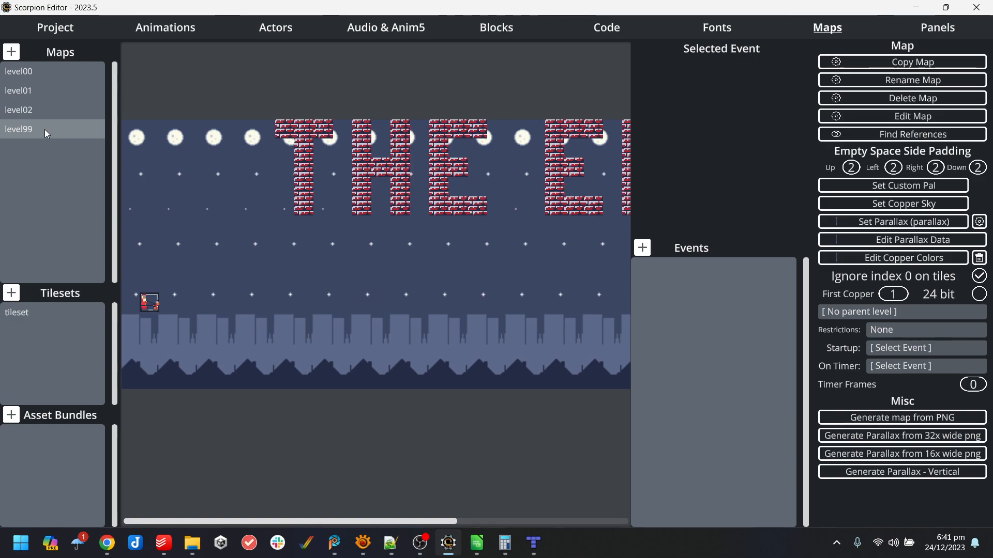
{"action": "left_click", "coordinate": [282, 30]}
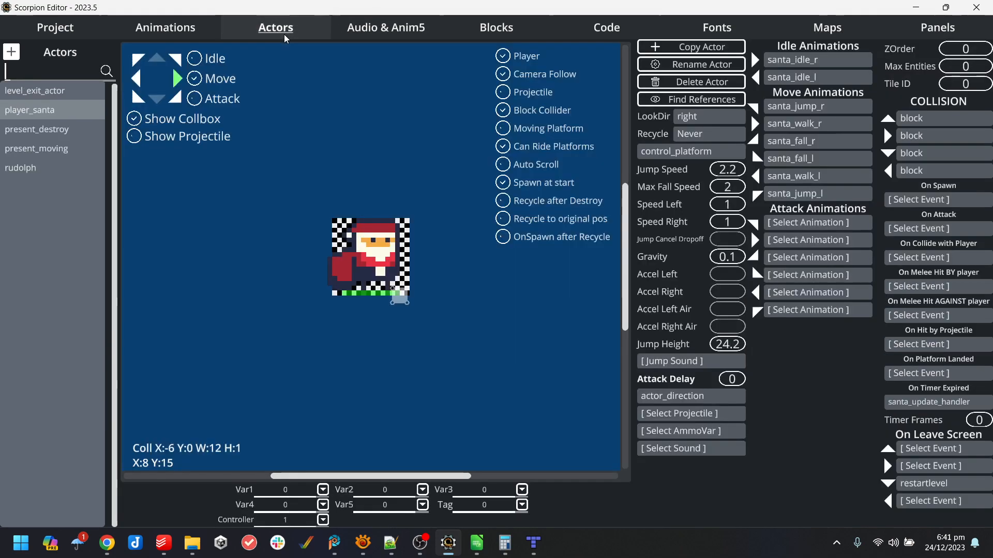
{"action": "left_click", "coordinate": [71, 93]}
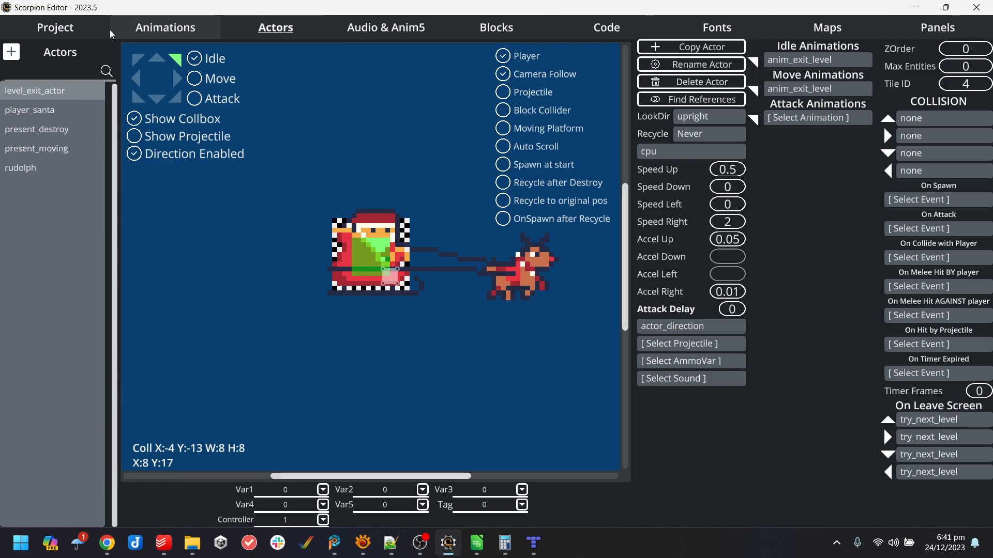
- Run the game in WinUAE to compare its behaviour with the level_exit_actor settings, and close the emulator
{"action": "left_click", "coordinate": [56, 29]}
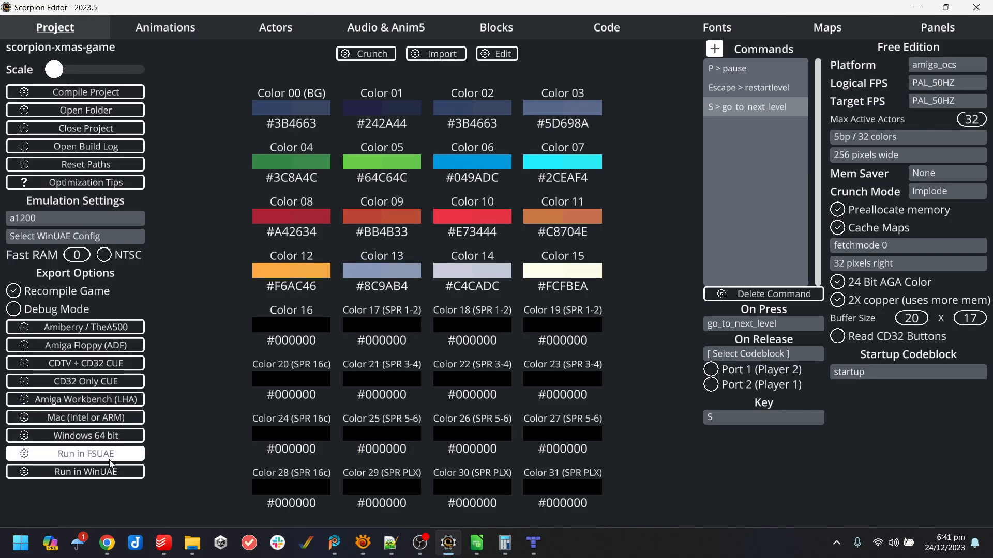
{"action": "left_click", "coordinate": [75, 471]}
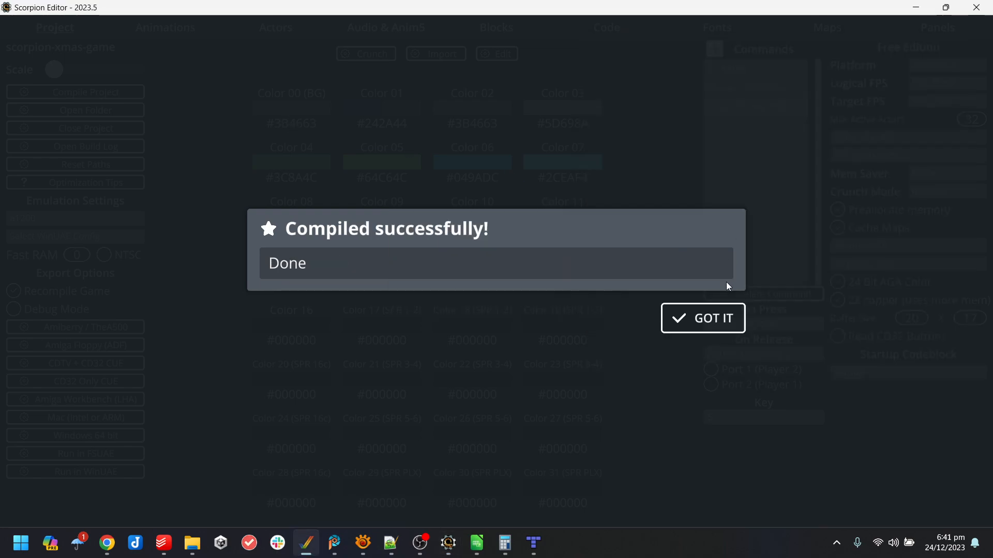
{"action": "left_click", "coordinate": [718, 319]}
{"action": "left_click", "coordinate": [275, 27]}
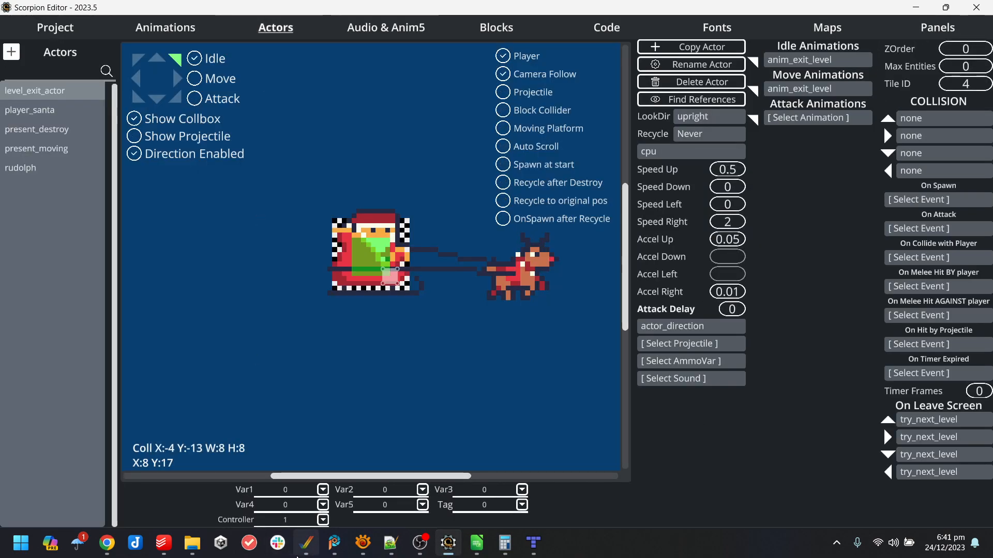
{"action": "left_click", "coordinate": [309, 544]}
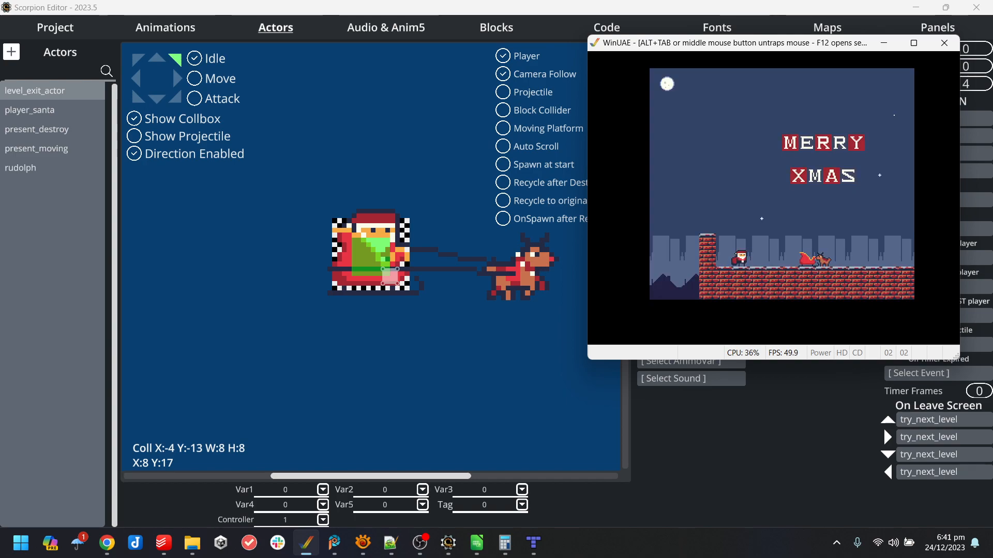
{"action": "key", "text": "alt+F4"}
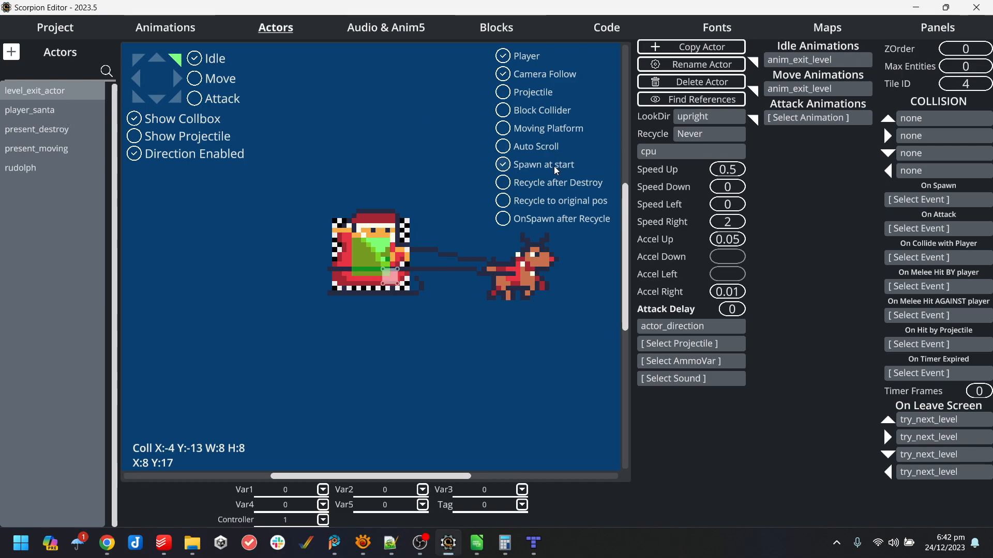
- Enable Spawn at start for level_exit_actor, and test the rebuilt game in WinUAE
{"action": "left_click", "coordinate": [530, 158]}
{"action": "left_click", "coordinate": [55, 27]}
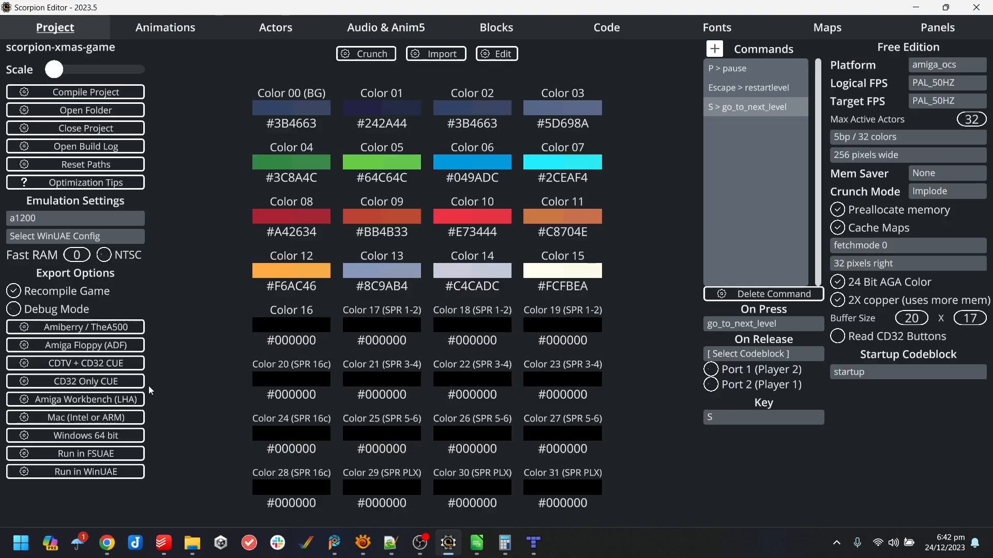
{"action": "left_click", "coordinate": [75, 472]}
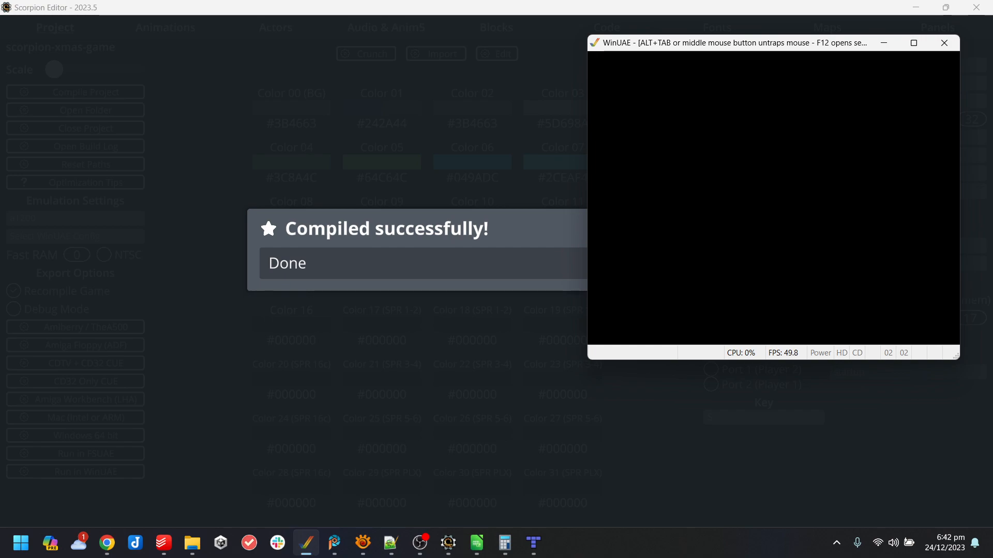
{"action": "key", "text": "alt+F4"}
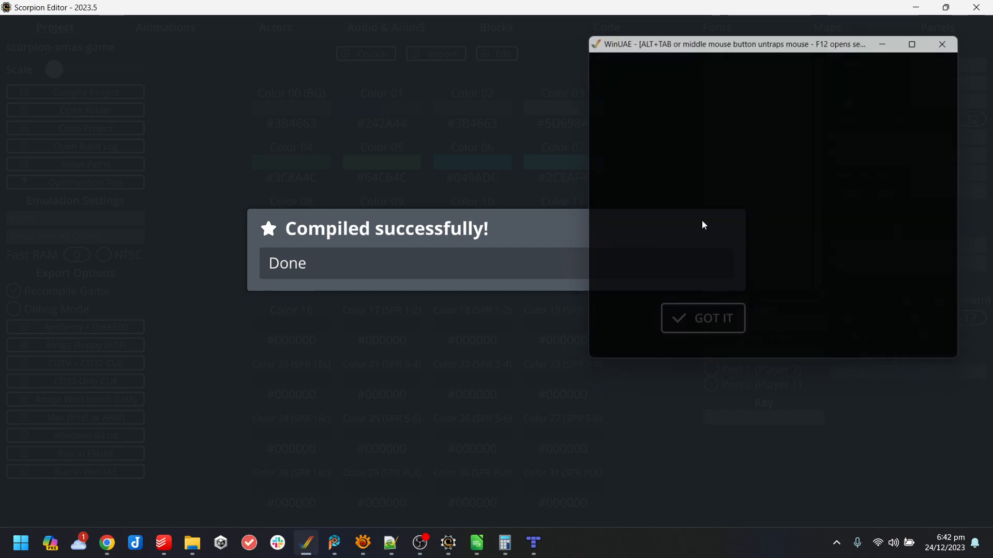
{"action": "left_click", "coordinate": [694, 315]}
- Check the go_to_next_level code, and set all four On Leave Screen events of level_exit_actor to None
{"action": "left_click", "coordinate": [631, 30]}
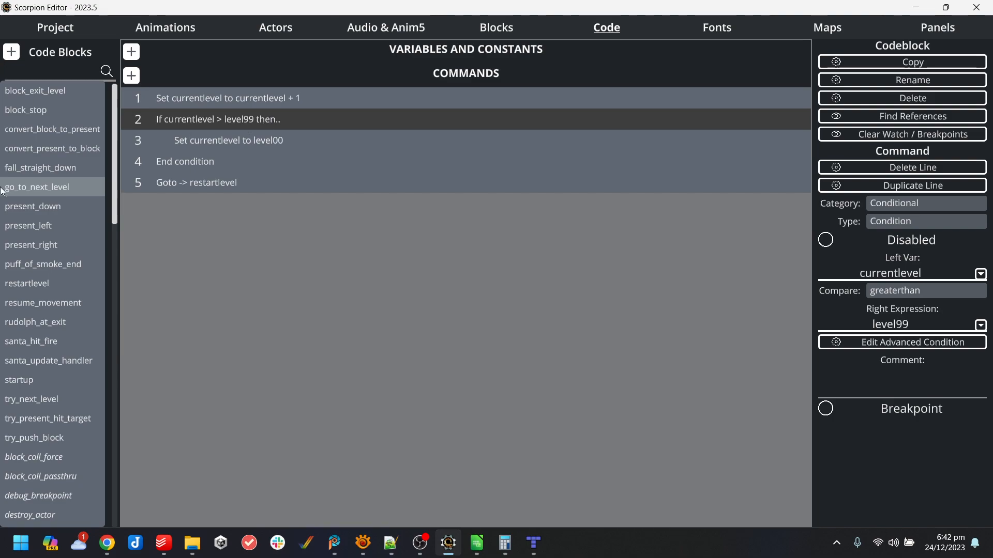
{"action": "left_click", "coordinate": [290, 35]}
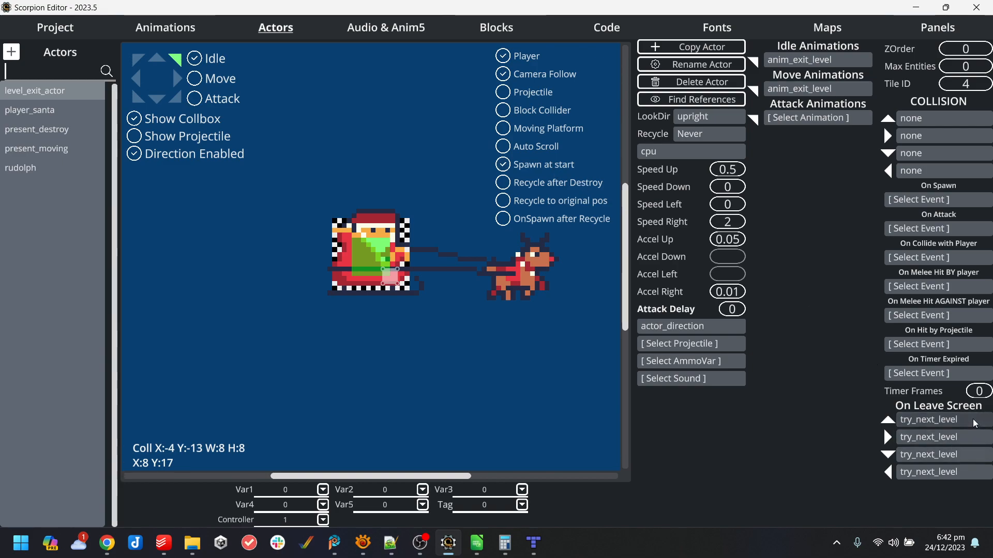
{"action": "left_click", "coordinate": [958, 457]}
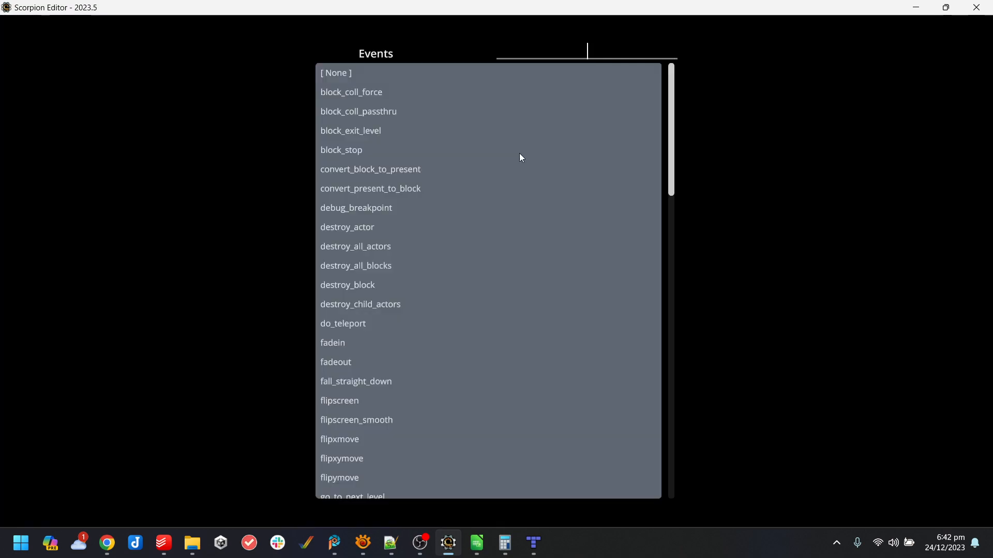
{"action": "left_click", "coordinate": [380, 78]}
{"action": "left_click", "coordinate": [934, 436]}
{"action": "left_click", "coordinate": [360, 78]}
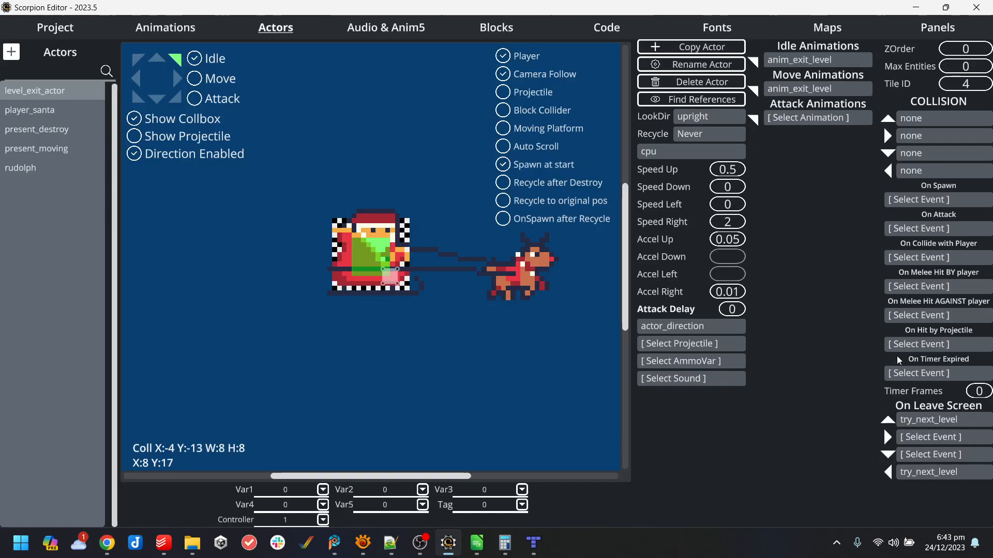
{"action": "left_click", "coordinate": [924, 419]}
{"action": "left_click", "coordinate": [342, 75]}
{"action": "left_click", "coordinate": [930, 471]}
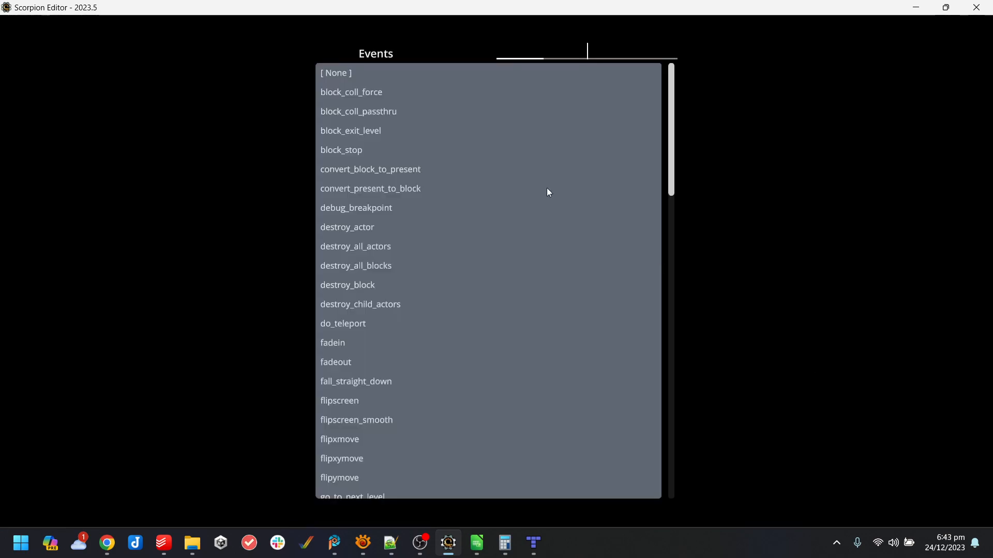
{"action": "left_click", "coordinate": [332, 72]}
- Run the game in WinUAE to watch the sleigh fly across the ending map, and close the emulator
{"action": "left_click", "coordinate": [32, 26]}
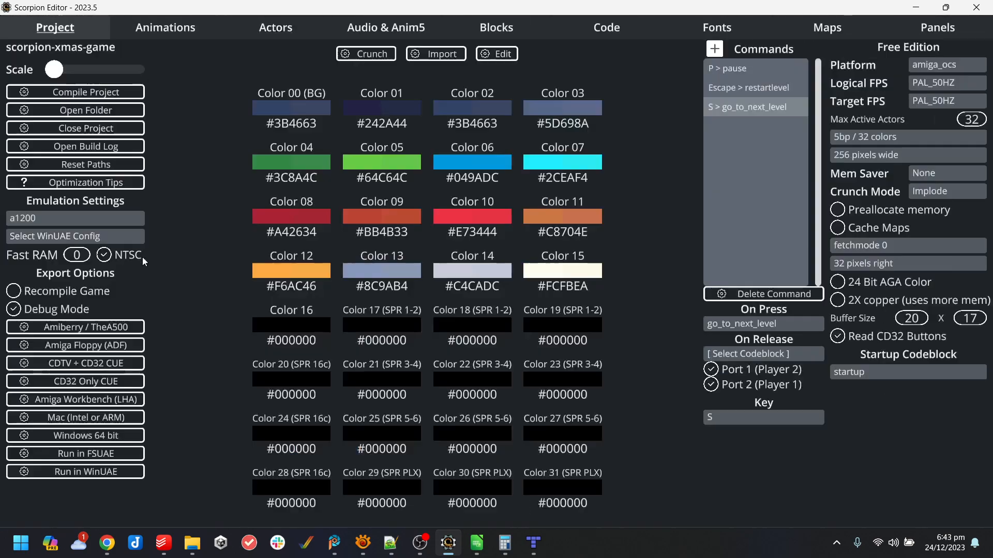
{"action": "left_click", "coordinate": [120, 474]}
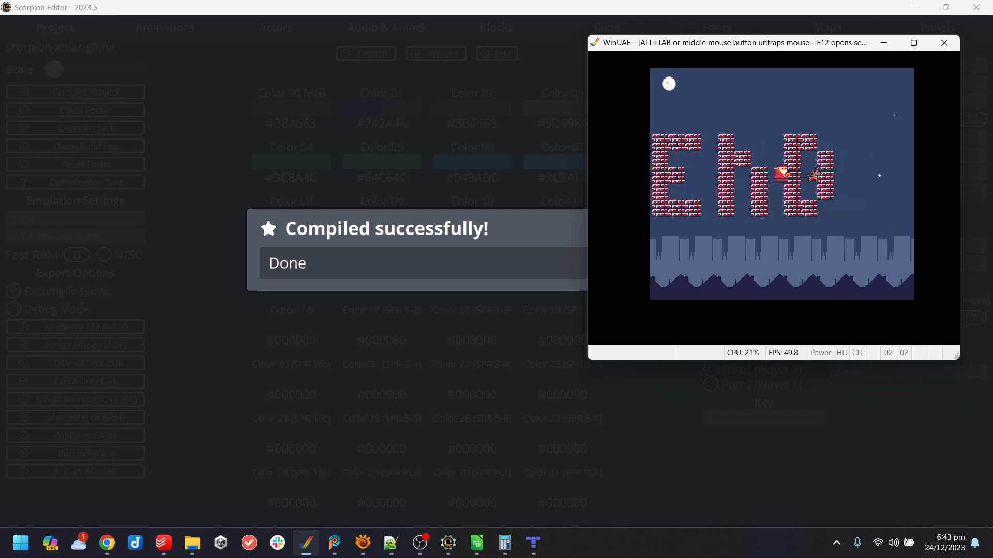
{"action": "key", "text": "alt+F4"}
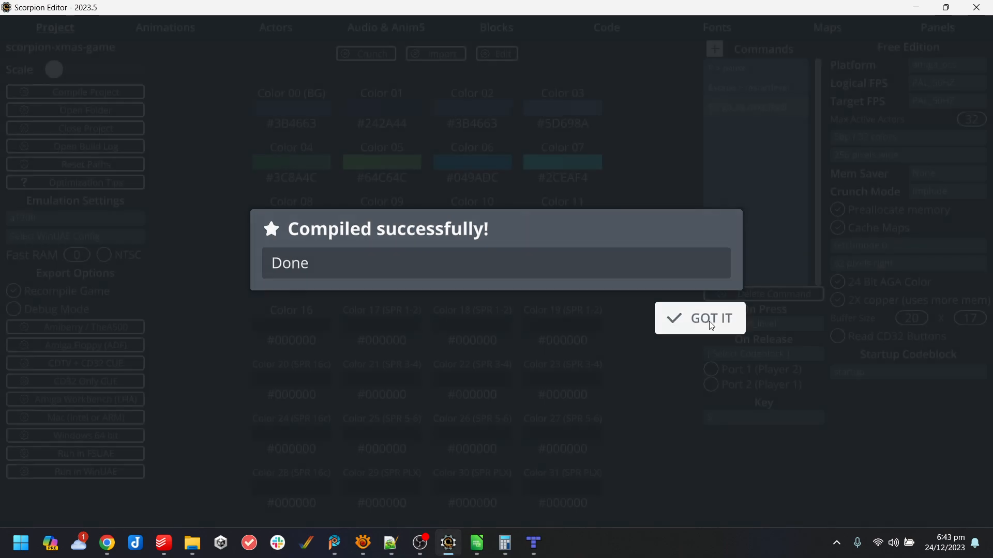
{"action": "left_click", "coordinate": [701, 318]}
- Inspect the blocks and actors layers of level99 in Tiled, and return to the Scorpion Editor
{"action": "left_click", "coordinate": [616, 29]}
{"action": "left_click", "coordinate": [827, 28]}
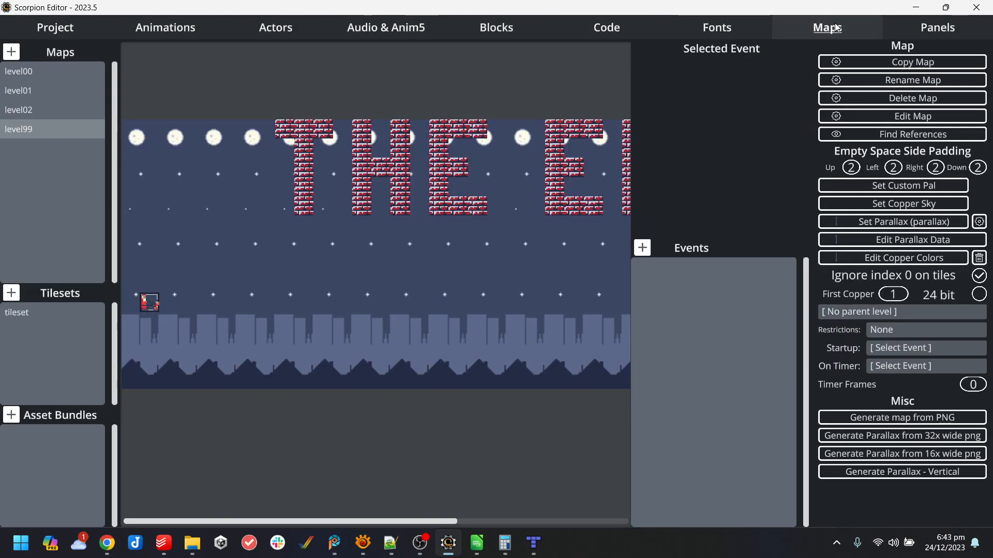
{"action": "left_click", "coordinate": [912, 116]}
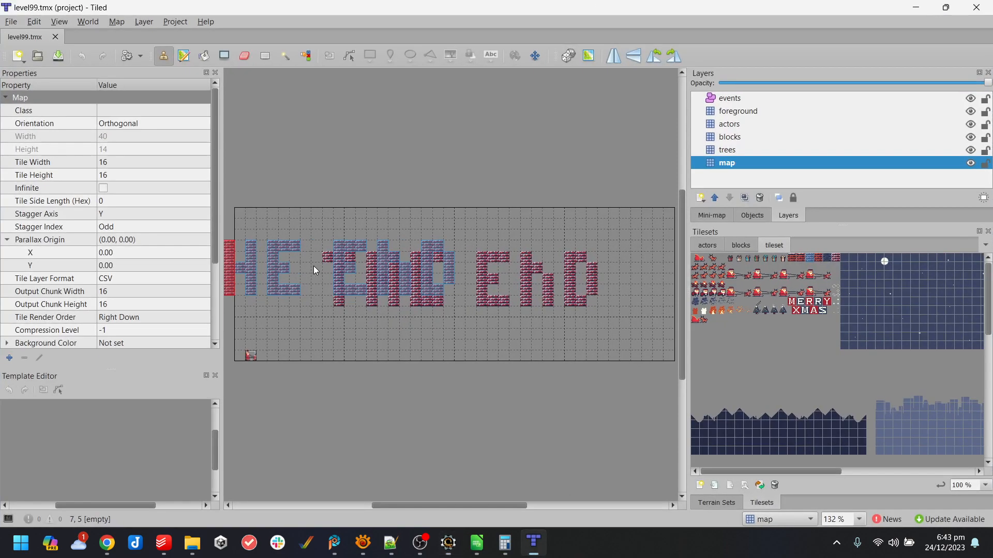
{"action": "left_click", "coordinate": [778, 137]}
{"action": "left_click", "coordinate": [794, 120]}
{"action": "left_click", "coordinate": [916, 8]}
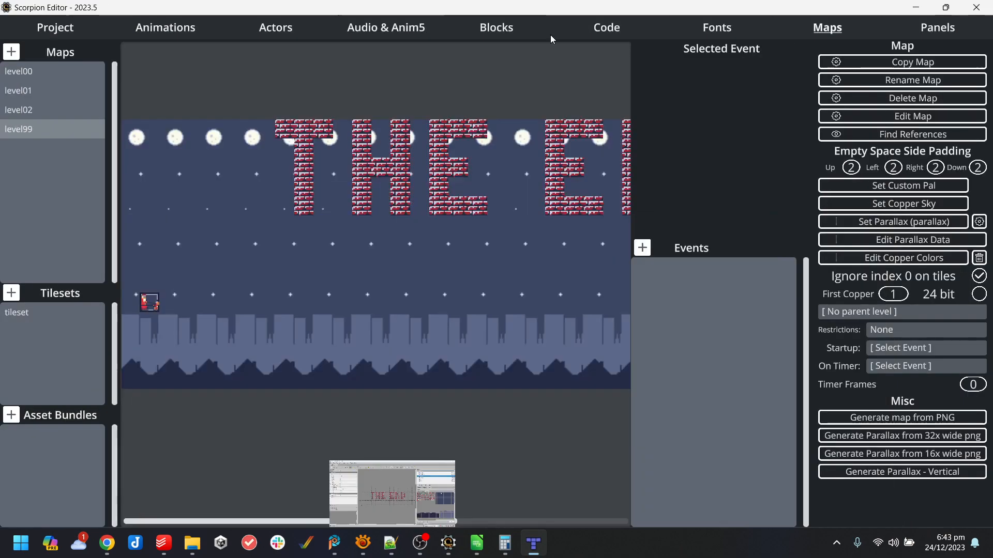
- Assign try_next_level to all four On Leave Screen events of level_exit_actor
{"action": "left_click", "coordinate": [309, 25]}
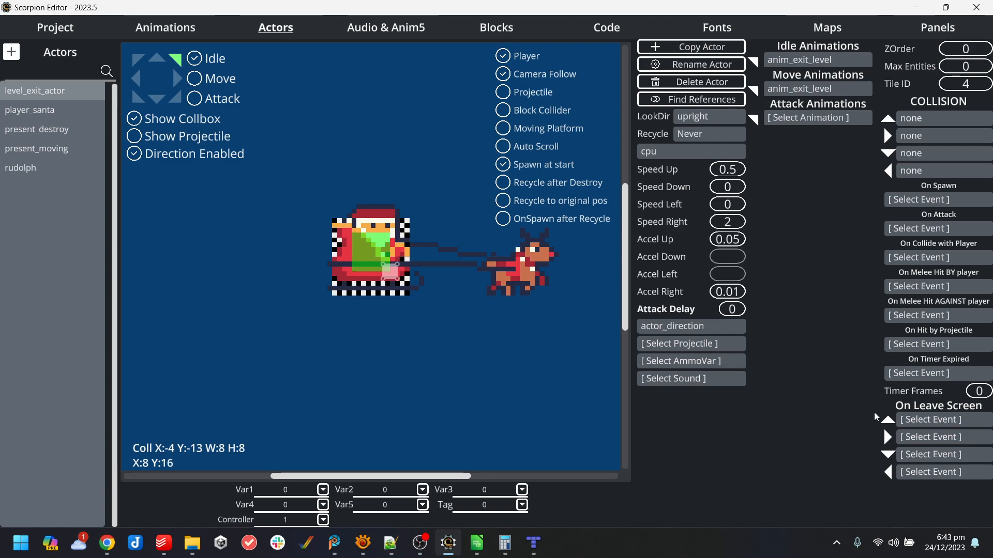
{"action": "left_click", "coordinate": [922, 418]}
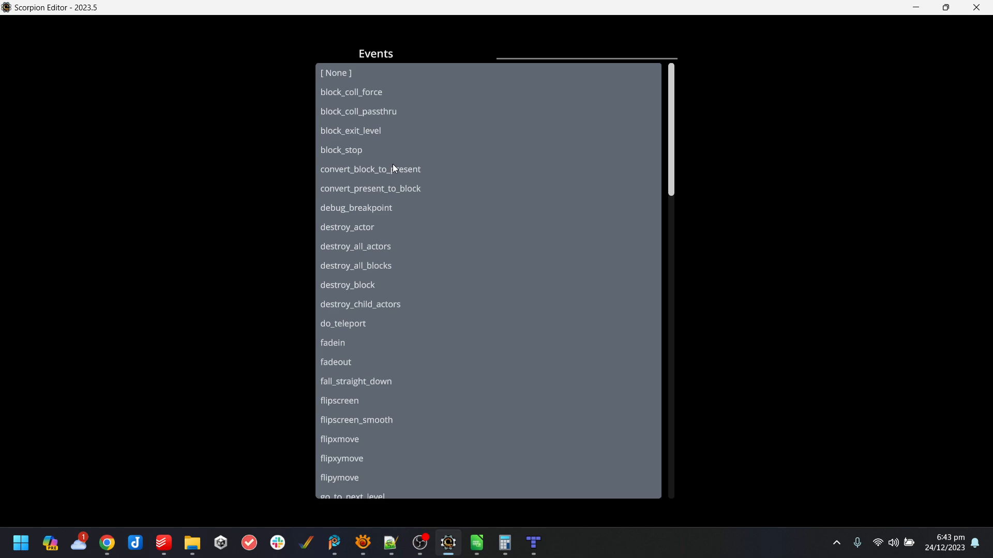
{"action": "type", "text": "nex"}
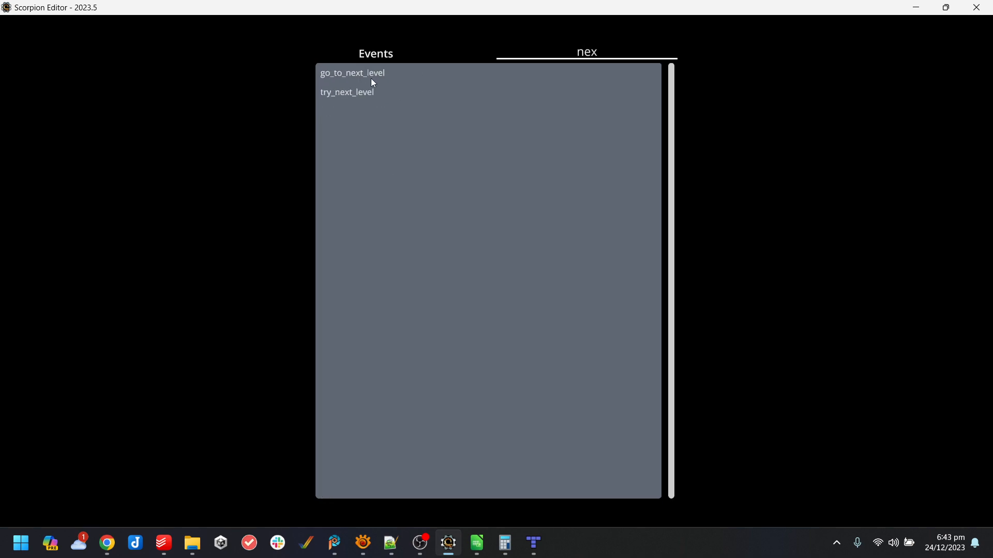
{"action": "left_click", "coordinate": [360, 96]}
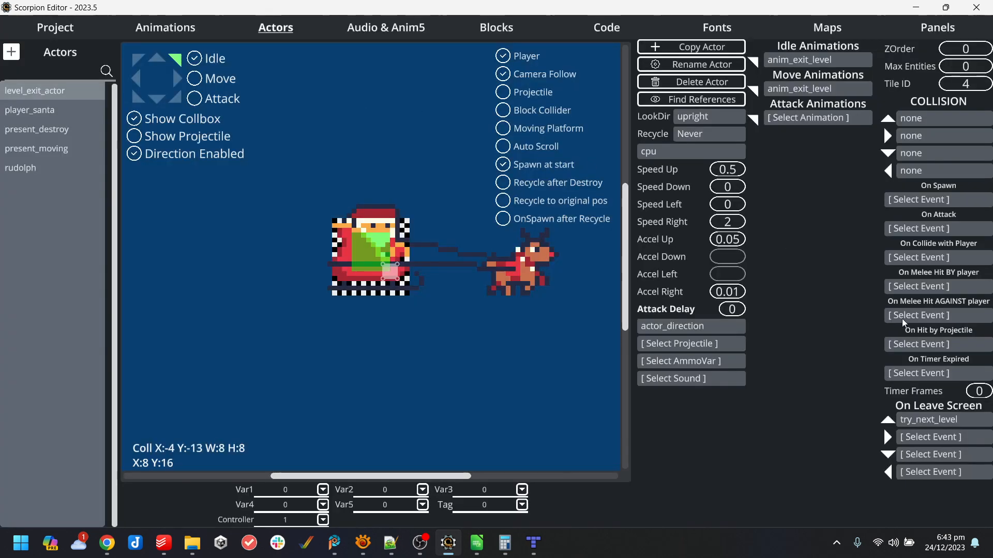
{"action": "left_click", "coordinate": [955, 436]}
{"action": "type", "text": "tr"}
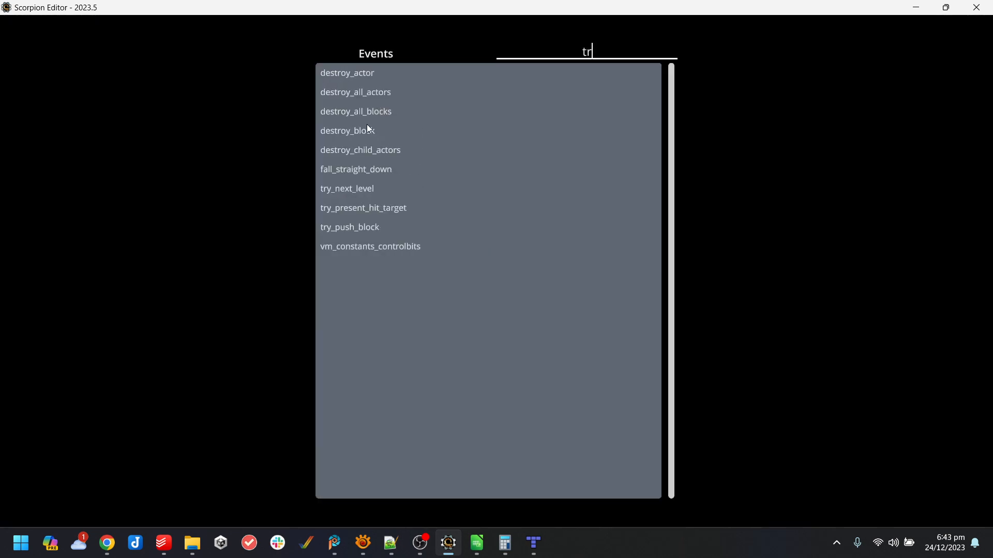
{"action": "left_click", "coordinate": [358, 189]}
{"action": "left_click", "coordinate": [935, 454]}
{"action": "type", "text": "tr"}
{"action": "left_click", "coordinate": [364, 189]}
{"action": "left_click", "coordinate": [952, 478]}
{"action": "type", "text": "tr"}
{"action": "left_click", "coordinate": [355, 191]}
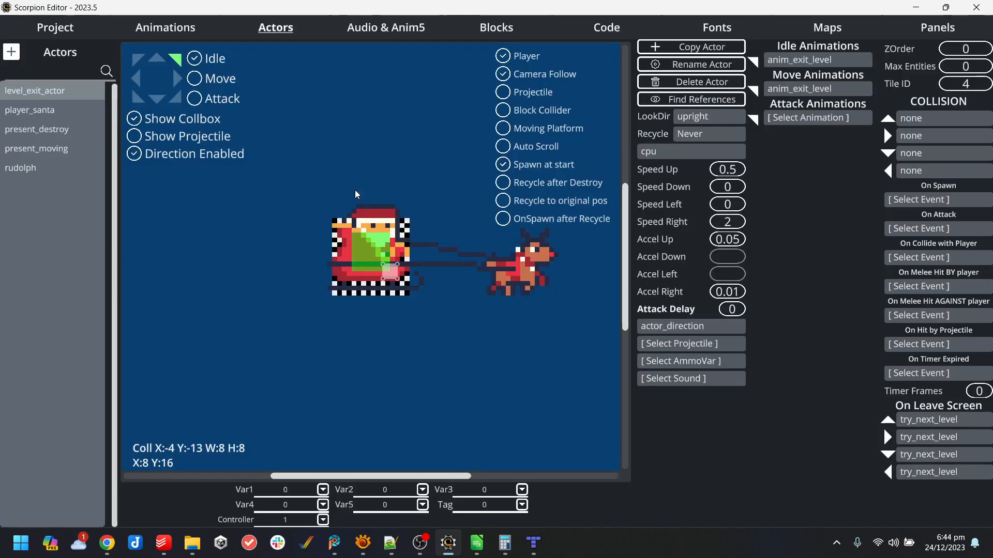
- Run the game in WinUAE to check that the ending map leads back to the first level, and close the emulator
{"action": "left_click", "coordinate": [45, 29]}
{"action": "left_click", "coordinate": [104, 471]}
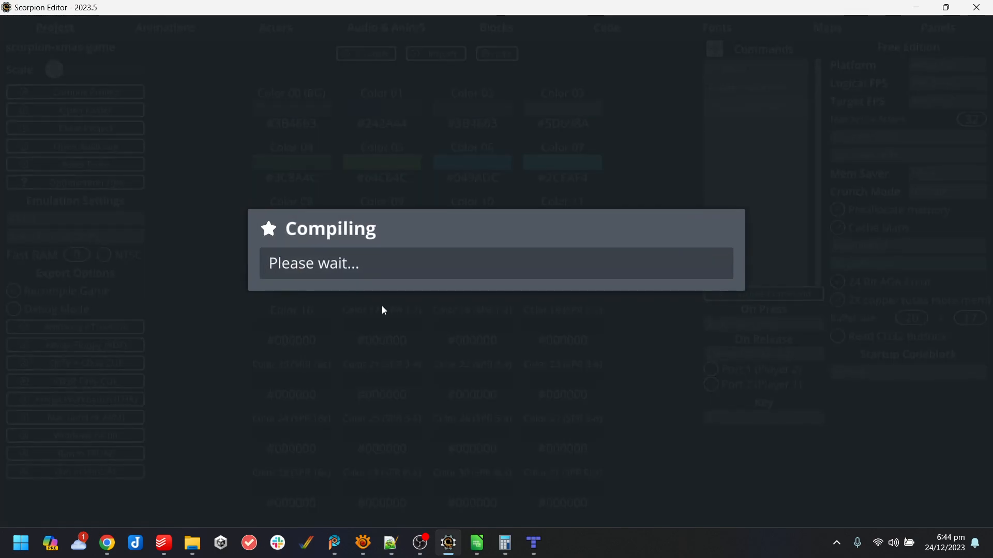
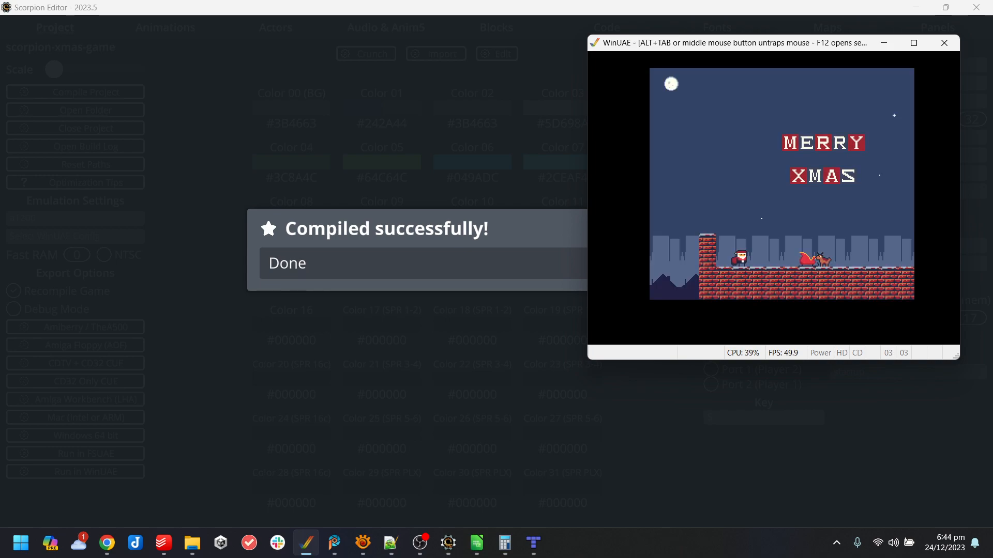
{"action": "key", "text": "alt+F4"}
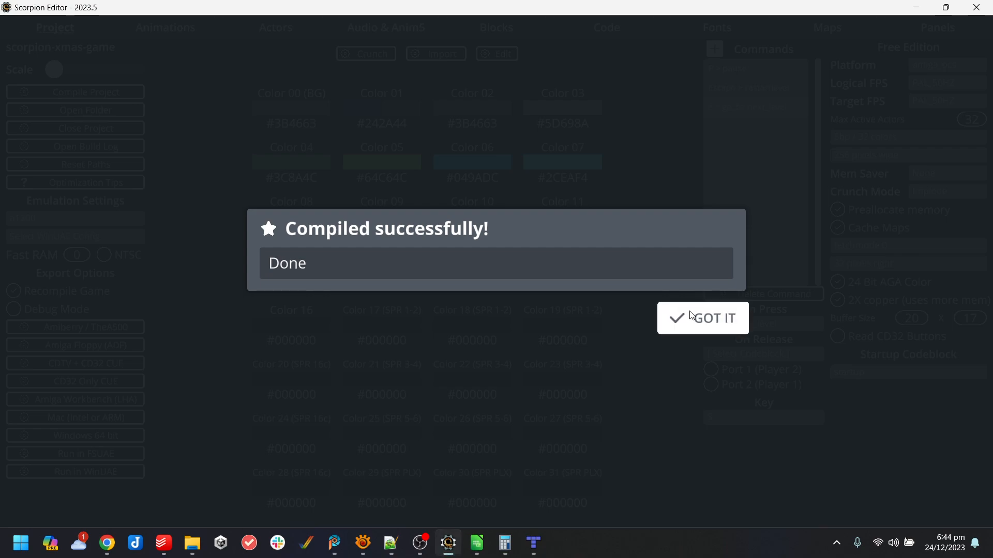
- Dismiss the compile message, review the level_exit_actor settings, and switch to level99 in Tiled
{"action": "left_click", "coordinate": [695, 317]}
{"action": "left_click", "coordinate": [292, 33]}
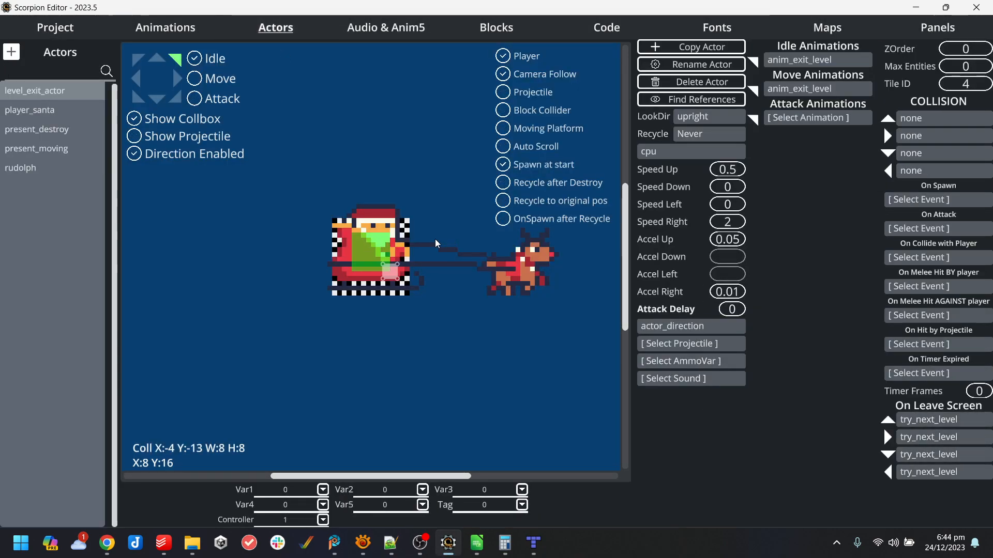
{"action": "left_click", "coordinate": [534, 543]}
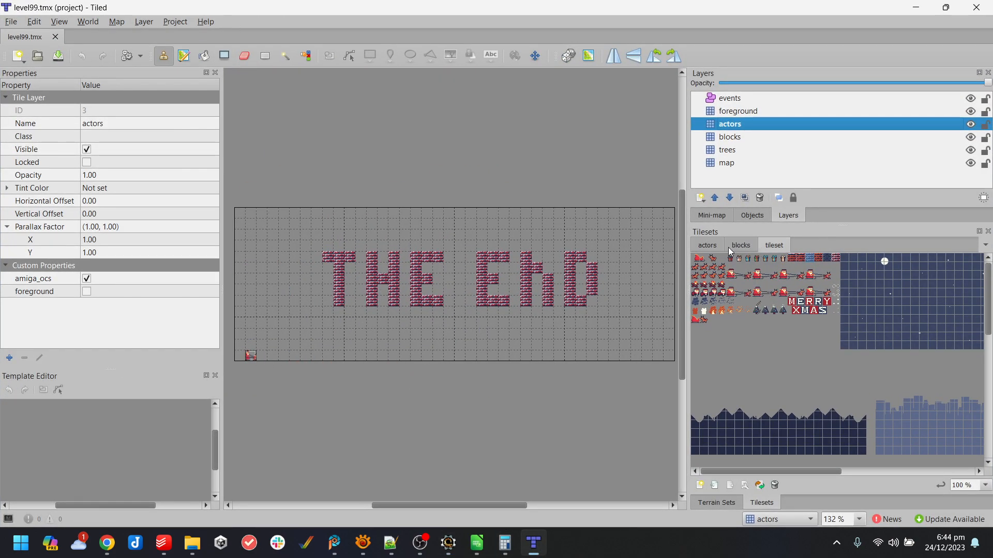
- Erase the sleigh tile on level99's actors layer, place level_exit_actor one tile higher in the same column, and save the map
{"action": "left_click", "coordinate": [707, 246]}
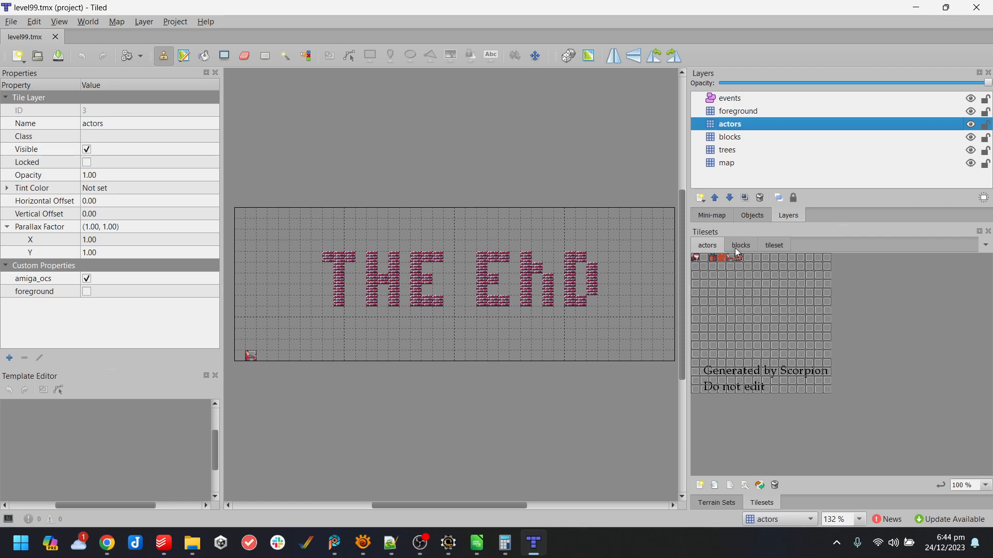
{"action": "left_click", "coordinate": [249, 59]}
{"action": "left_click", "coordinate": [252, 358]}
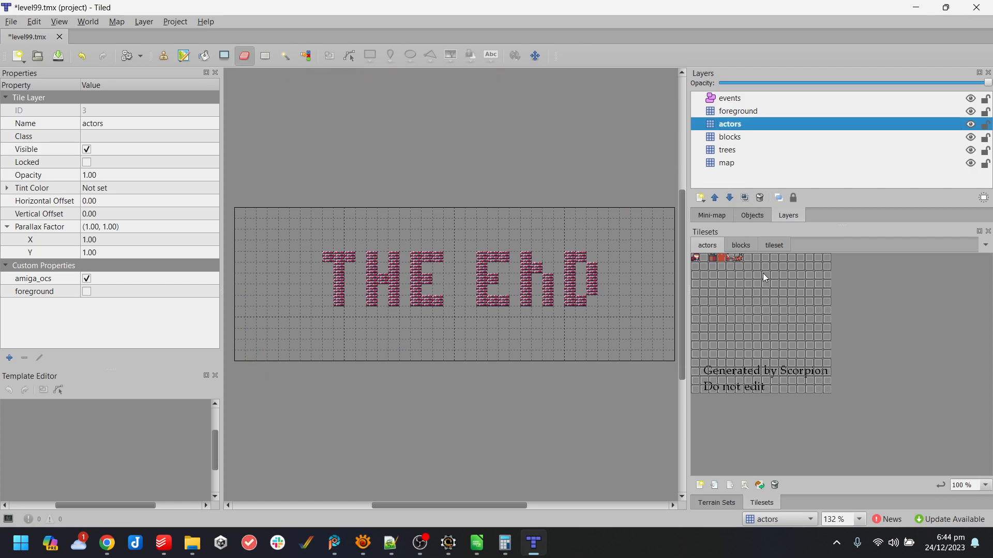
{"action": "left_click", "coordinate": [696, 258]}
{"action": "left_click", "coordinate": [730, 259]}
{"action": "left_click", "coordinate": [254, 345]}
{"action": "key", "text": "ctrl+s"}
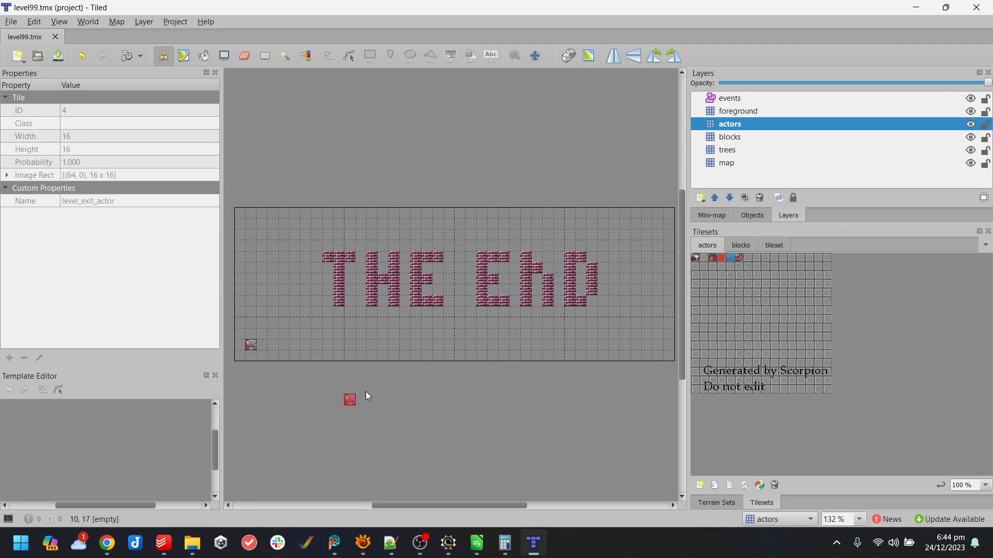
- Return to the Scorpion Editor's maps, view level02, and open level01 for editing in Tiled
{"action": "left_click", "coordinate": [917, 9]}
{"action": "left_click", "coordinate": [846, 30]}
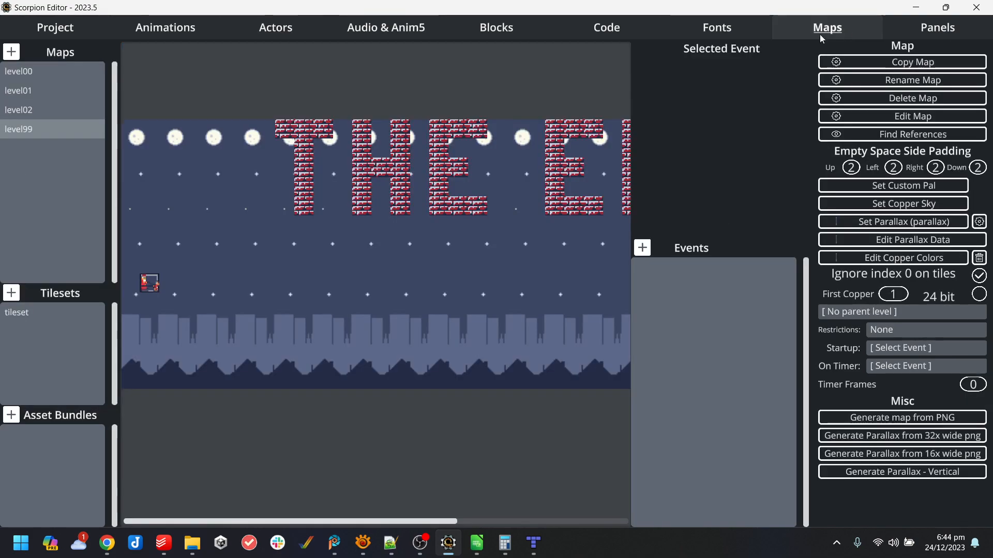
{"action": "left_click", "coordinate": [29, 108]}
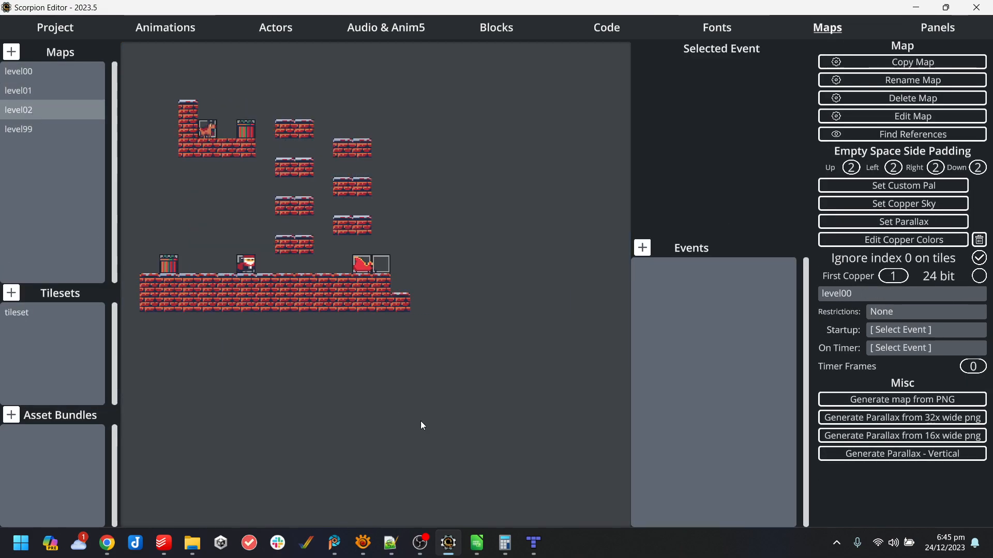
{"action": "left_click", "coordinate": [29, 91]}
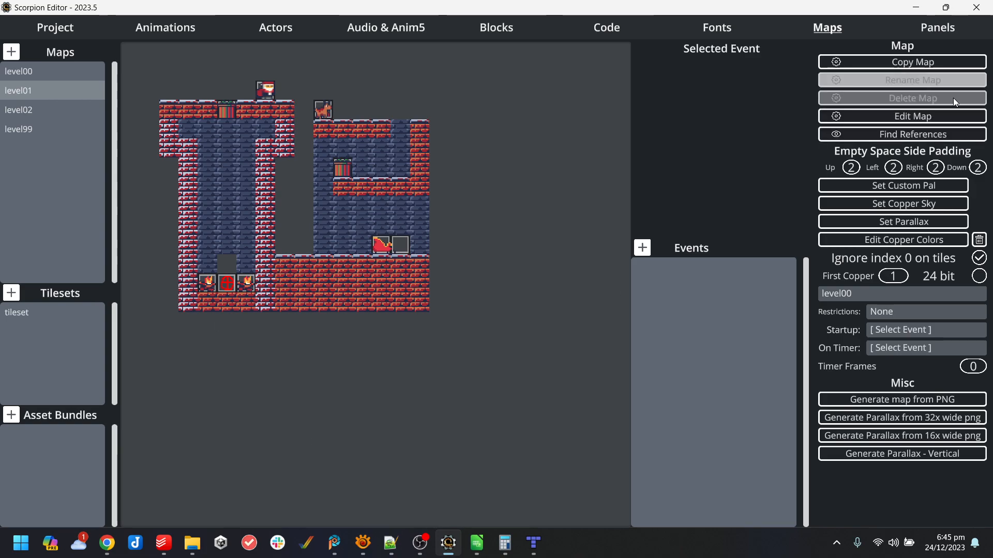
{"action": "left_click", "coordinate": [918, 116]}
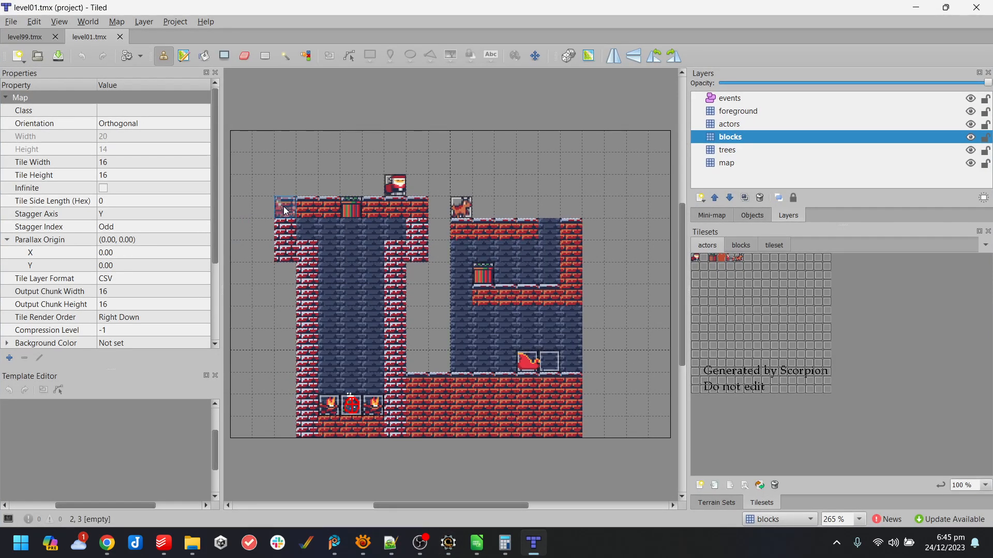
- Resize the level01 map to a width of 40 tiles with an X offset of 10 tiles, keeping the level centred
{"action": "left_click", "coordinate": [120, 24]}
{"action": "left_click", "coordinate": [158, 76]}
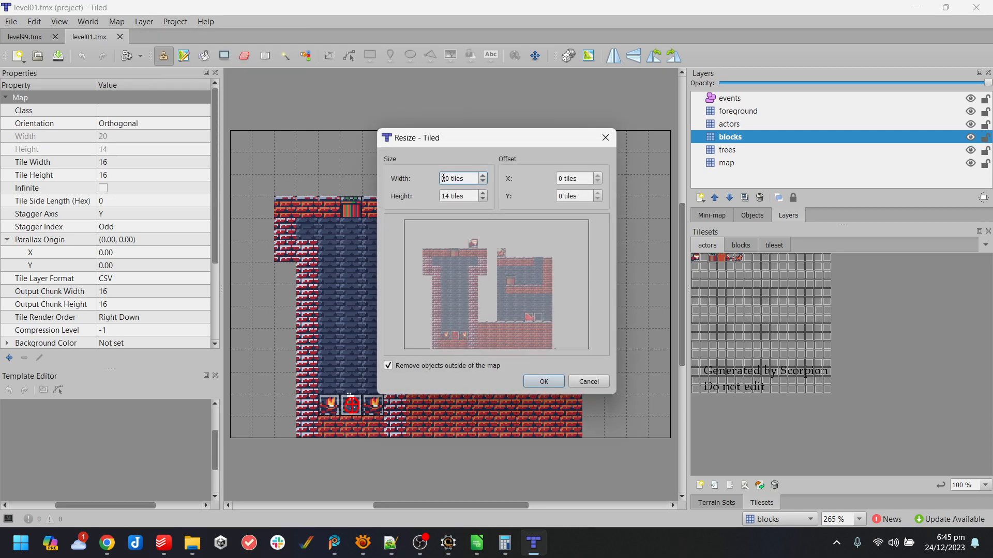
{"action": "type", "text": "3"}
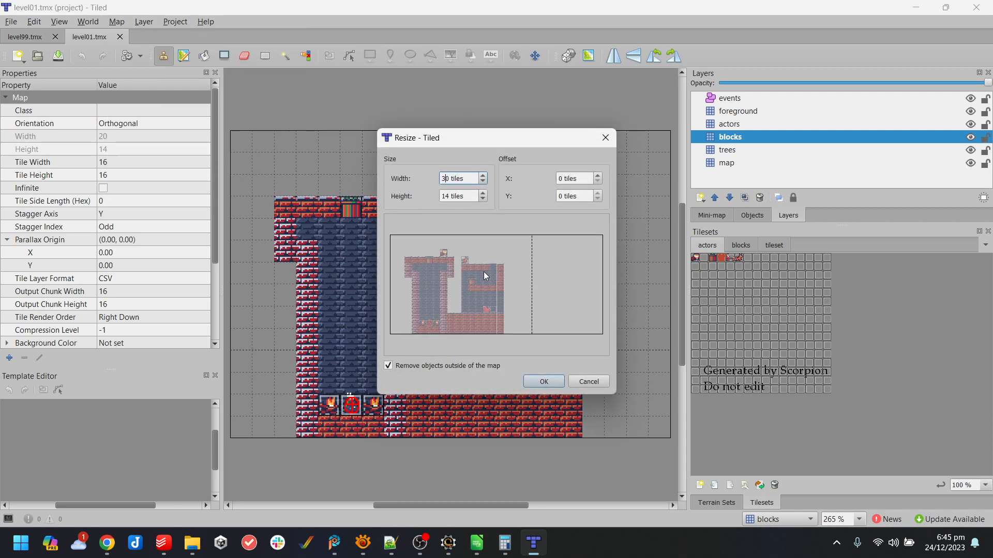
{"action": "left_click_drag", "start_coordinate": [459, 290], "coordinate": [487, 289]}
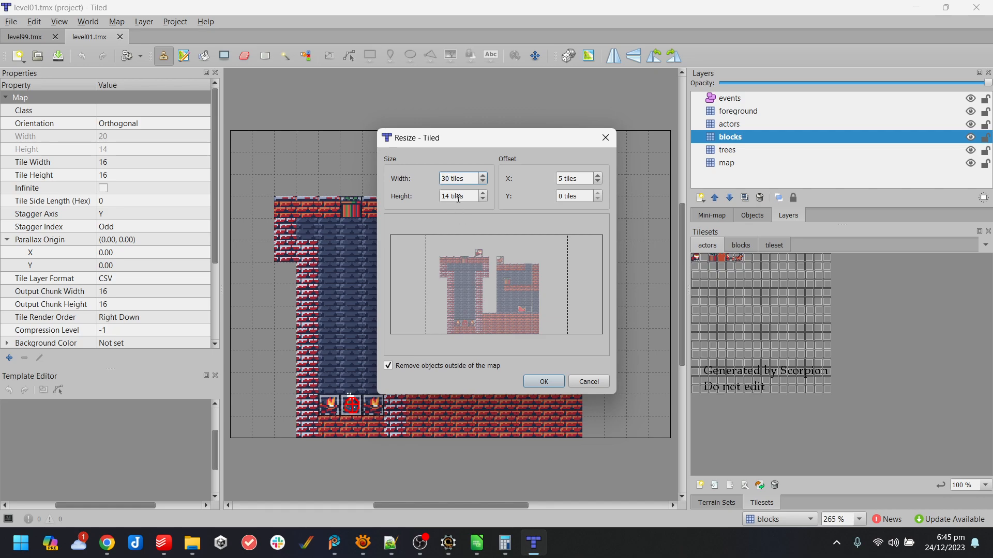
{"action": "left_click_drag", "start_coordinate": [447, 178], "coordinate": [440, 178]}
{"action": "type", "text": "4"}
{"action": "left_click_drag", "start_coordinate": [469, 289], "coordinate": [492, 289]}
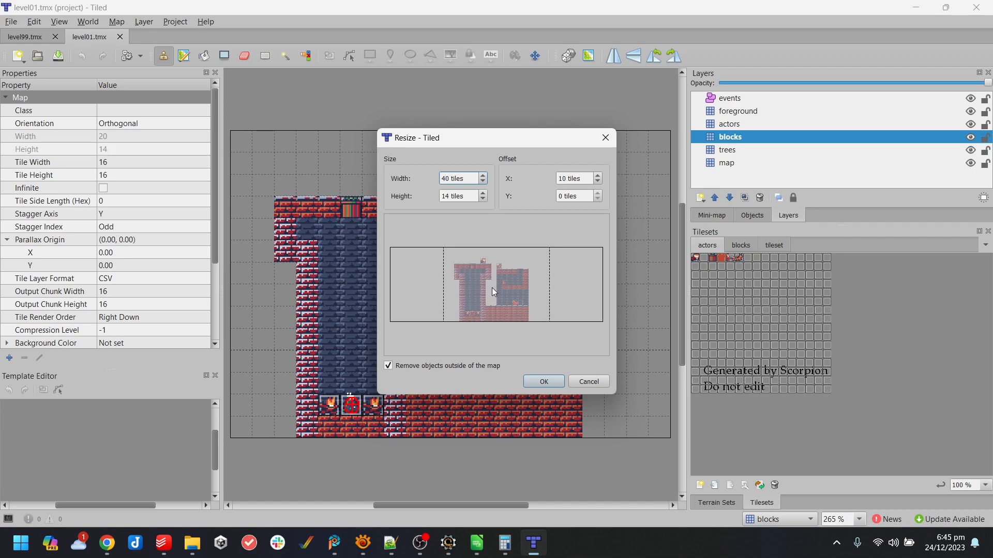
{"action": "left_click", "coordinate": [544, 381]}
{"action": "scroll", "coordinate": [524, 319], "scroll_direction": "down", "scroll_amount": 2, "text": "ctrl"}
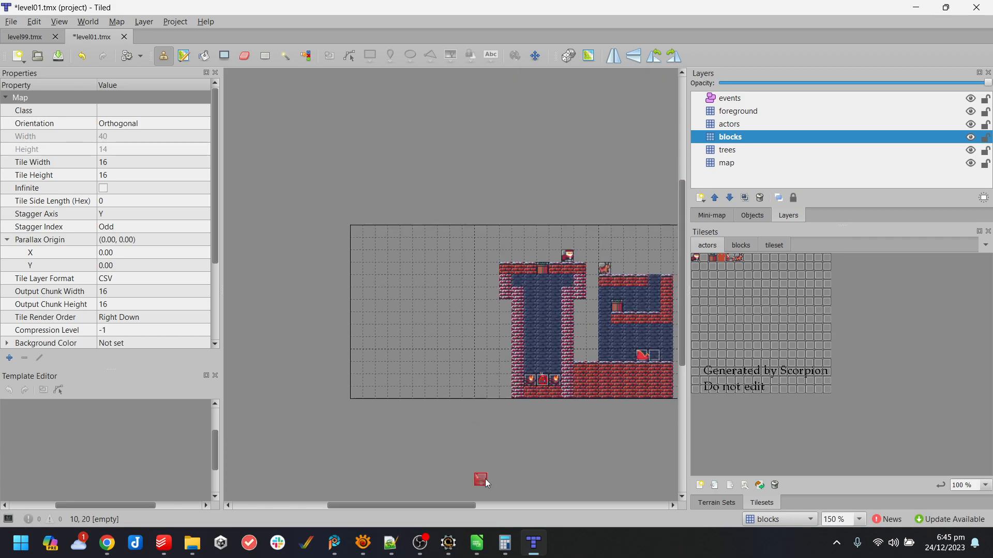
- Save the level01 map and open the level02 map for editing from Scorpion Editor
{"action": "left_click_drag", "start_coordinate": [457, 507], "coordinate": [523, 505]}
{"action": "key", "text": "ctrl+s"}
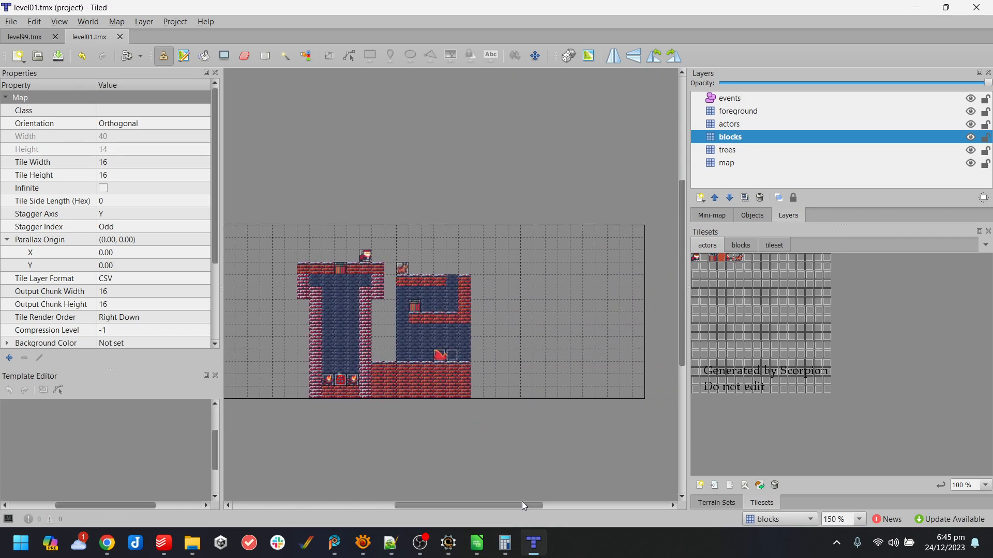
{"action": "left_click", "coordinate": [450, 543]}
{"action": "left_click", "coordinate": [48, 110]}
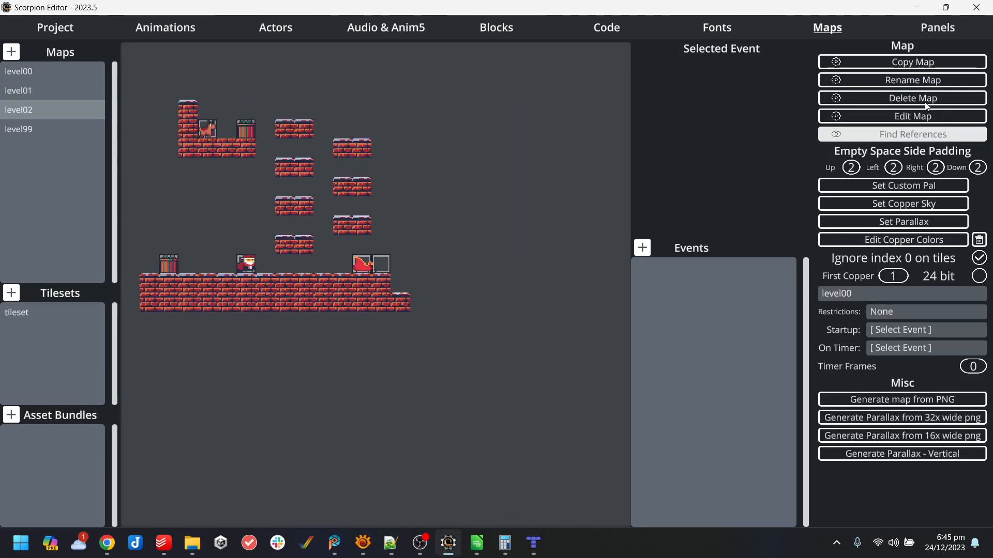
{"action": "left_click", "coordinate": [912, 115]}
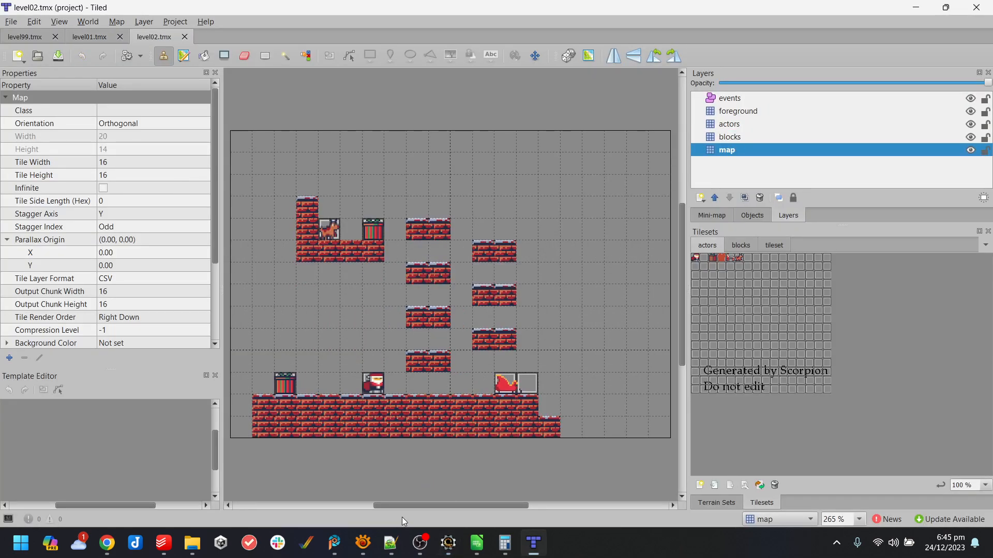
- Resize the level02 map to 40 tiles wide with an X offset of 11 tiles, and save it
{"action": "scroll", "coordinate": [410, 504], "scroll_direction": "left", "scroll_amount": 3}
{"action": "left_click", "coordinate": [114, 23]}
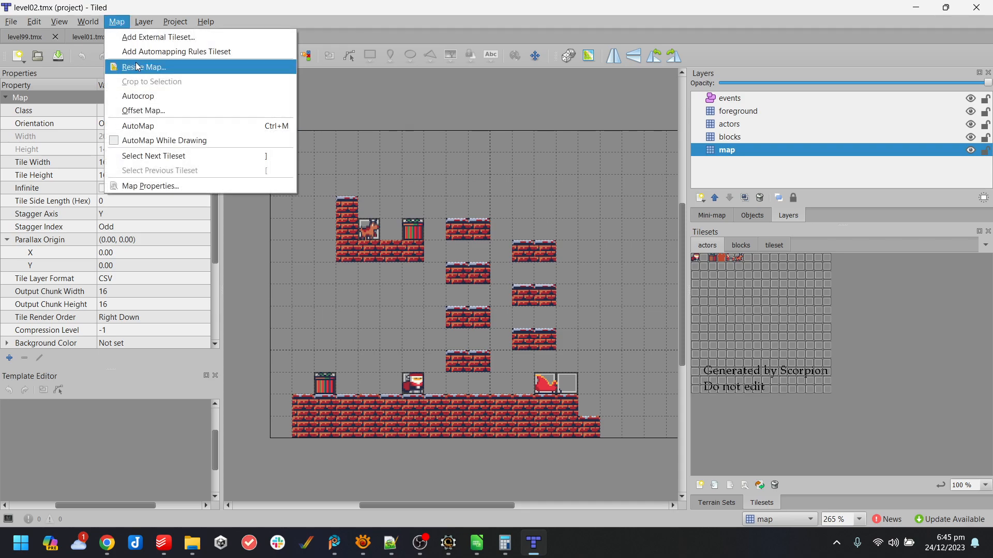
{"action": "left_click", "coordinate": [145, 64]}
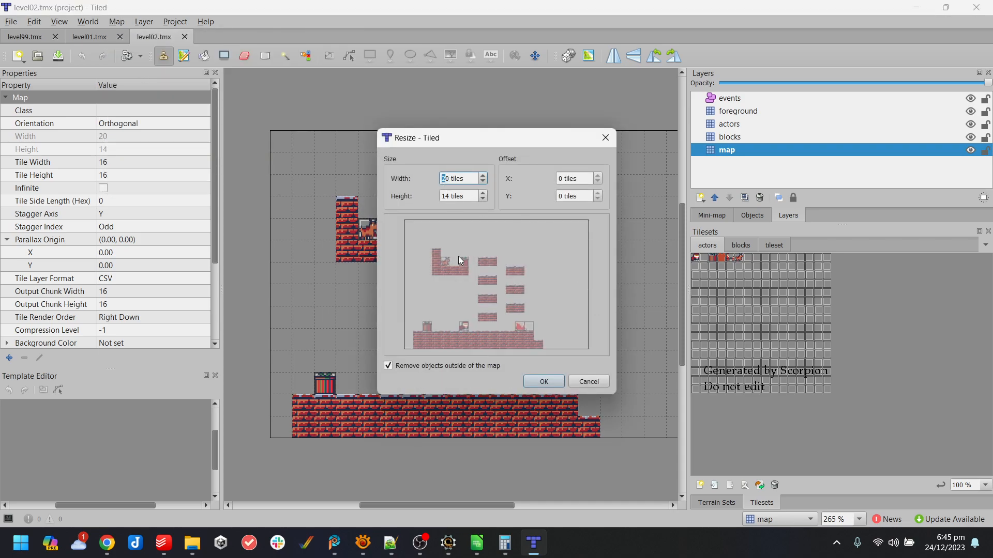
{"action": "type", "text": "4"}
{"action": "left_click_drag", "start_coordinate": [451, 308], "coordinate": [489, 295]}
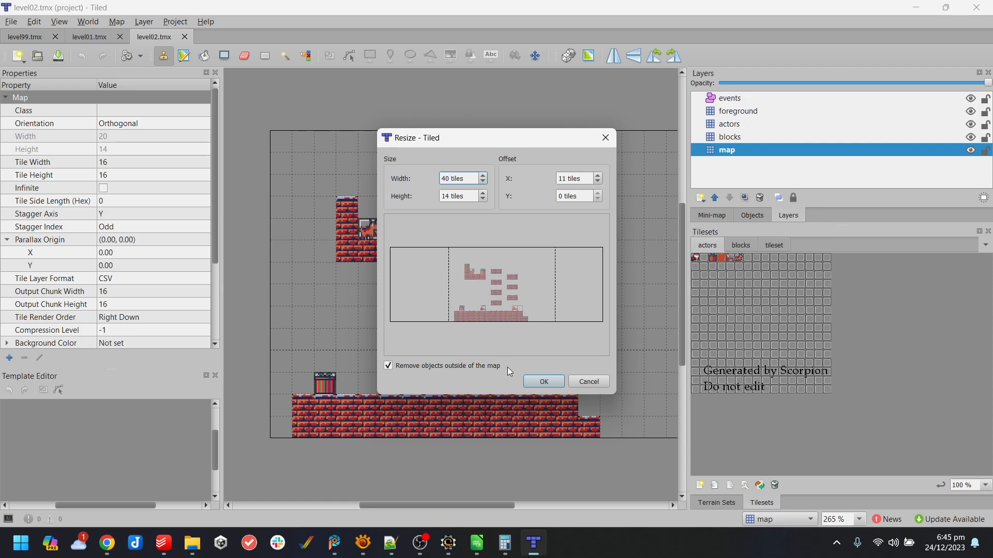
{"action": "left_click", "coordinate": [538, 385]}
{"action": "left_click_drag", "start_coordinate": [427, 505], "coordinate": [645, 513]}
{"action": "left_click_drag", "start_coordinate": [569, 504], "coordinate": [496, 511]}
{"action": "key", "text": "ctrl+s"}
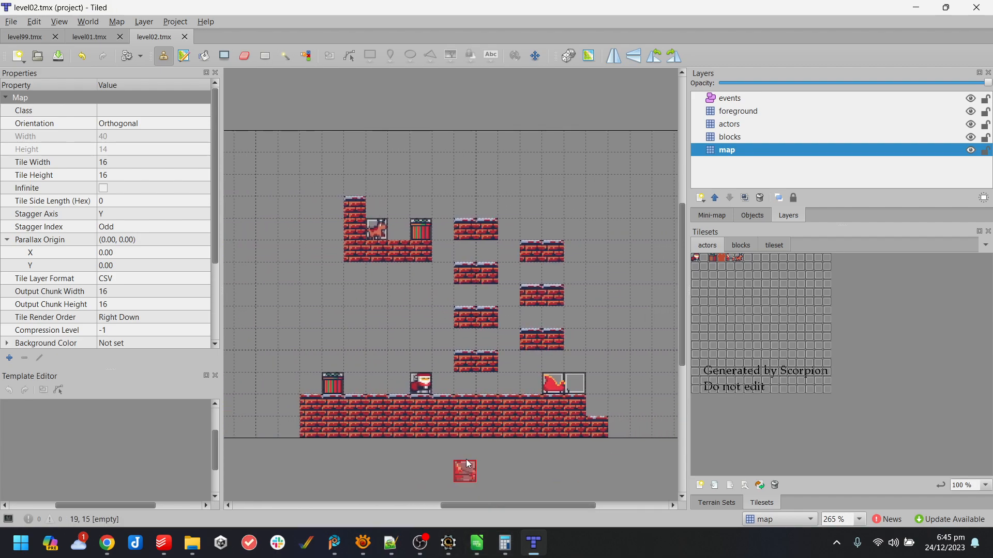
- Switch to the Scorpion Editor project settings and run the game in WinUAE
{"action": "left_click", "coordinate": [913, 9]}
{"action": "left_click", "coordinate": [52, 30]}
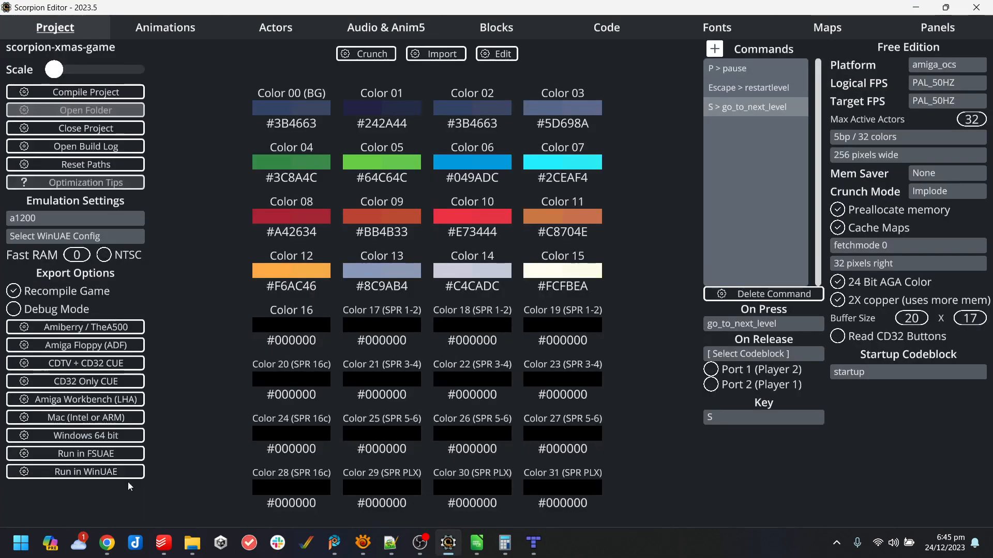
{"action": "left_click", "coordinate": [117, 473]}
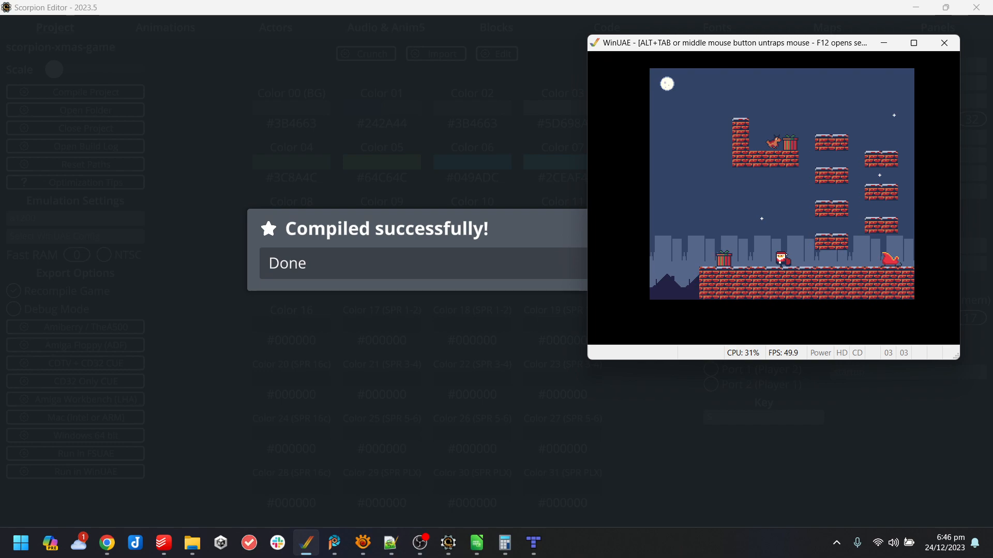
- Play-test the widened level by walking Santa left and right and jumping, and return to Scorpion Editor
{"action": "key", "text": "Left"}
{"action": "key", "text": "Left"}
{"action": "key", "text": "Up"}
{"action": "key", "text": "Right"}
{"action": "key", "text": "Right"}
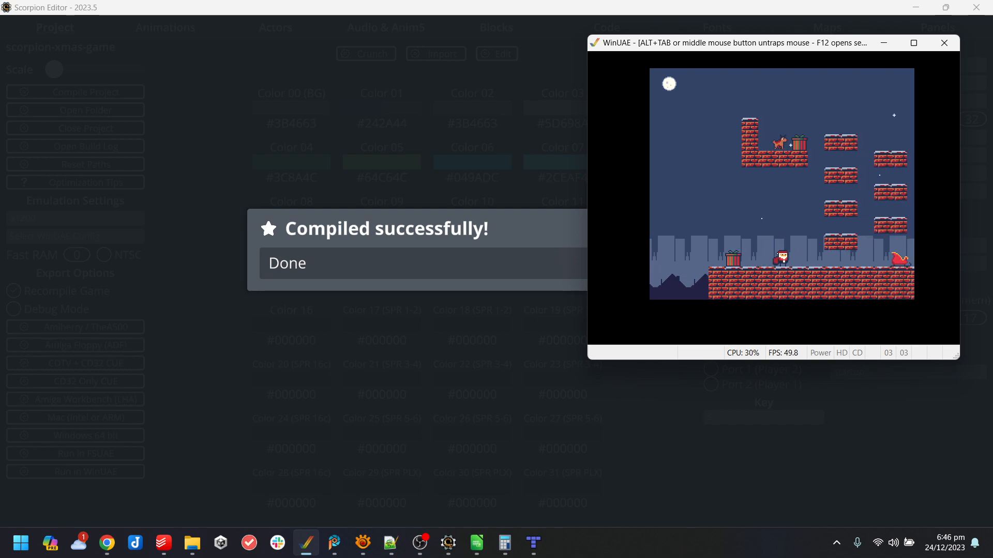
{"action": "key", "text": "Right"}
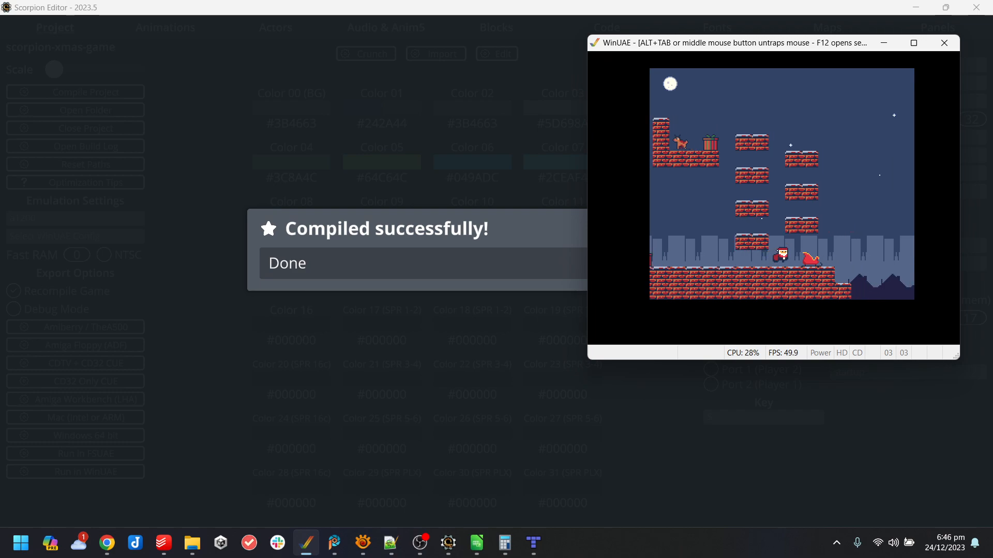
{"action": "key", "text": "Right"}
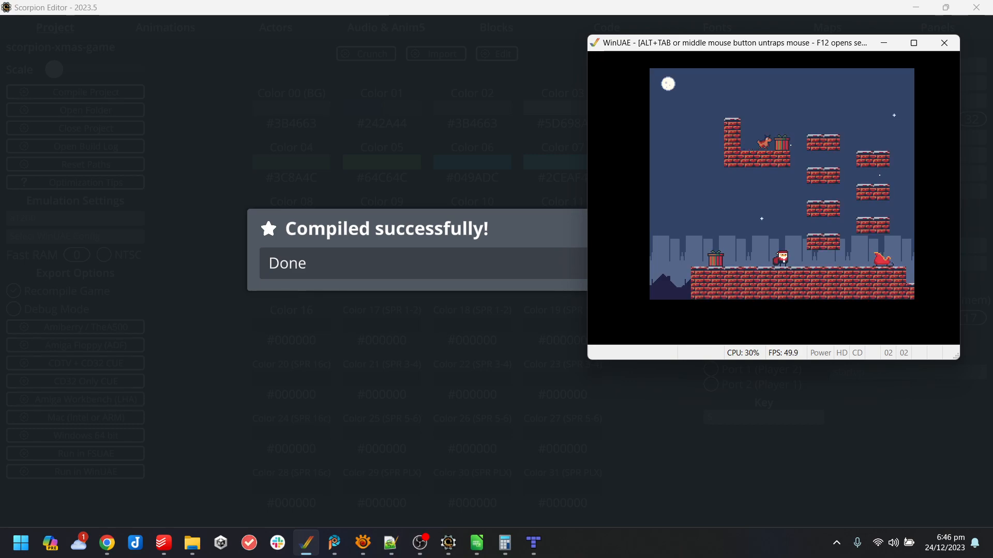
{"action": "key", "text": "alt+Tab"}
{"action": "left_click", "coordinate": [701, 332]}
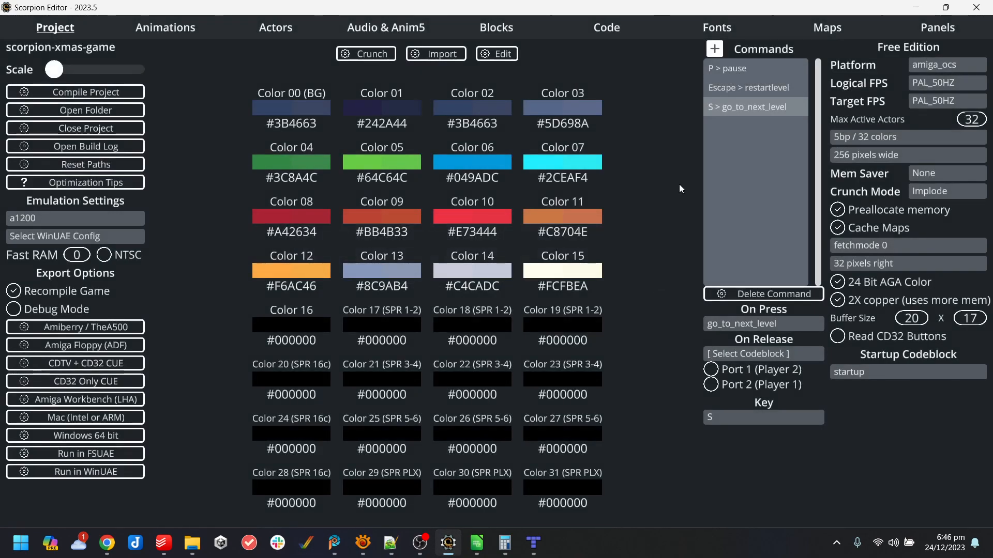
- Copy the level02 map as level03 and open the new map for editing
{"action": "left_click", "coordinate": [838, 26]}
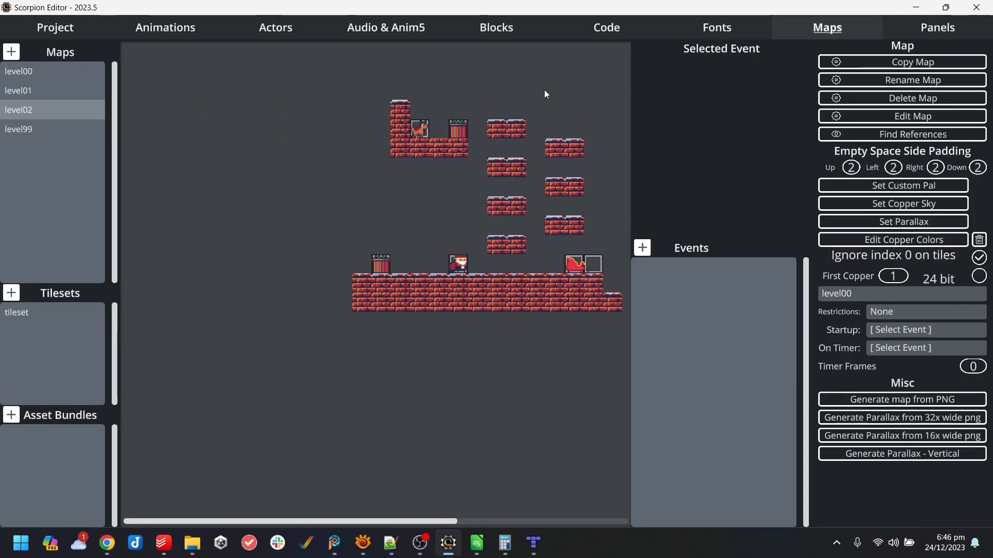
{"action": "left_click", "coordinate": [917, 62]}
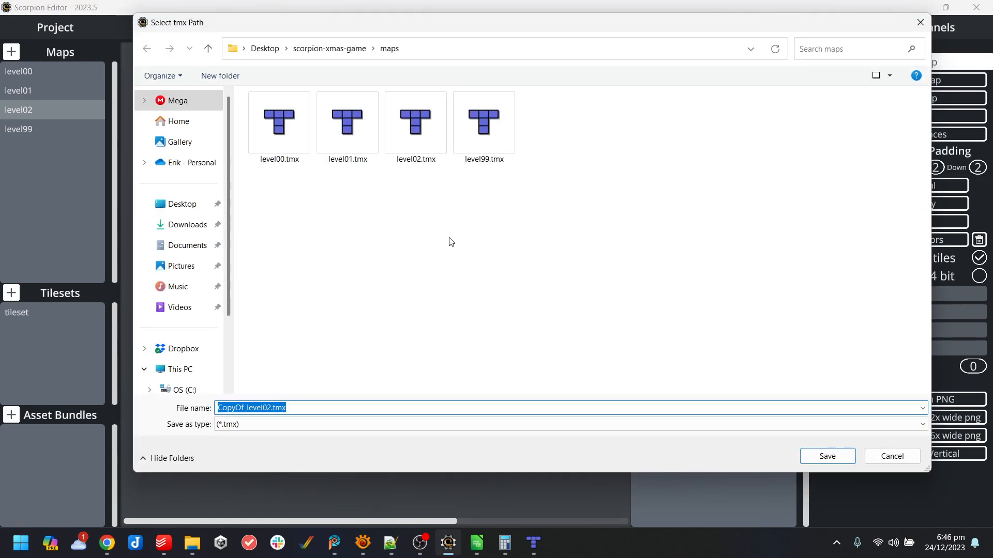
{"action": "type", "text": "level03"}
{"action": "key", "text": "Return"}
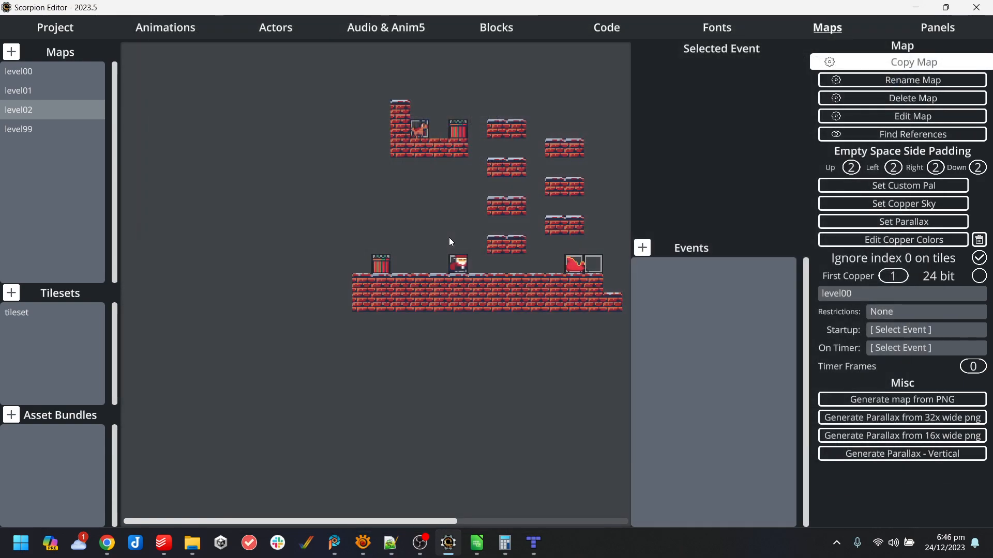
{"action": "left_click", "coordinate": [947, 111]}
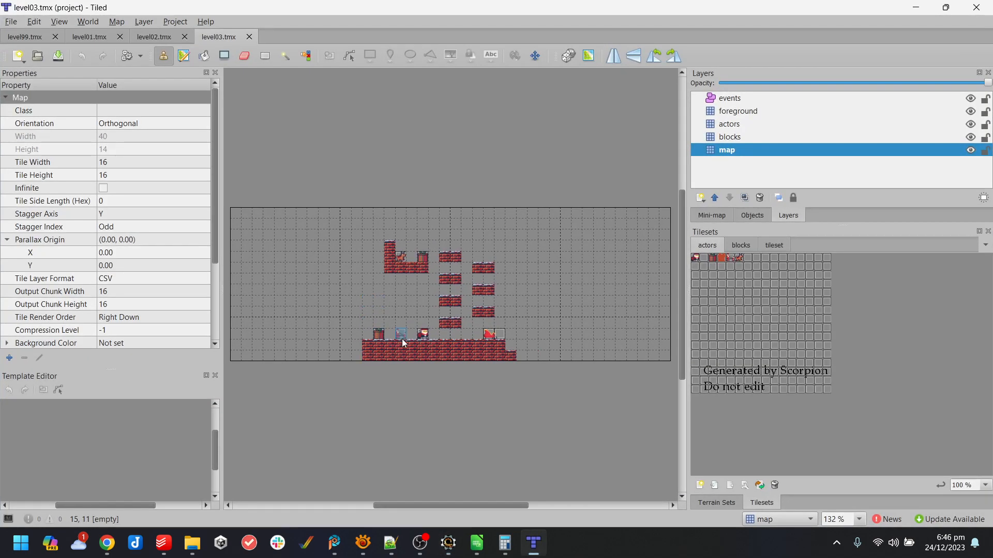
- Delete all tiles from the map, actors and blocks layers of level03
{"action": "scroll", "coordinate": [442, 355], "scroll_direction": "up", "scroll_amount": 5, "text": "ctrl"}
{"action": "scroll", "coordinate": [427, 346], "scroll_direction": "down", "scroll_amount": 2, "text": "ctrl"}
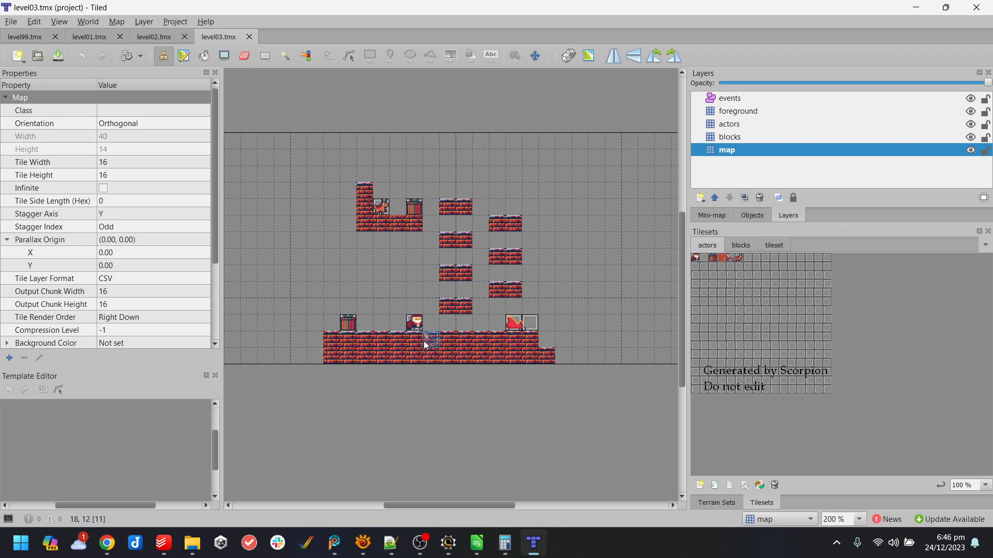
{"action": "left_click", "coordinate": [253, 57]}
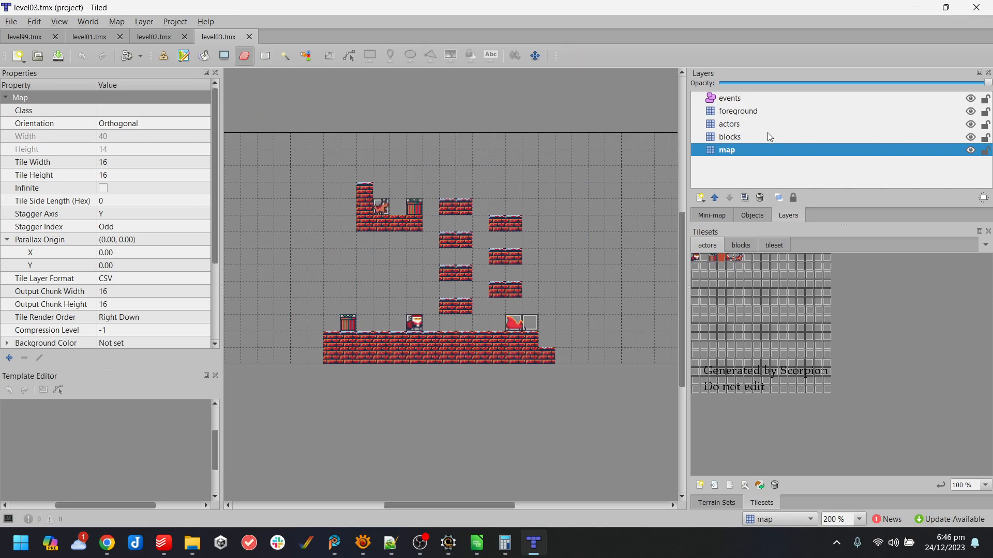
{"action": "key", "text": "ctrl+a"}
{"action": "key", "text": "Delete"}
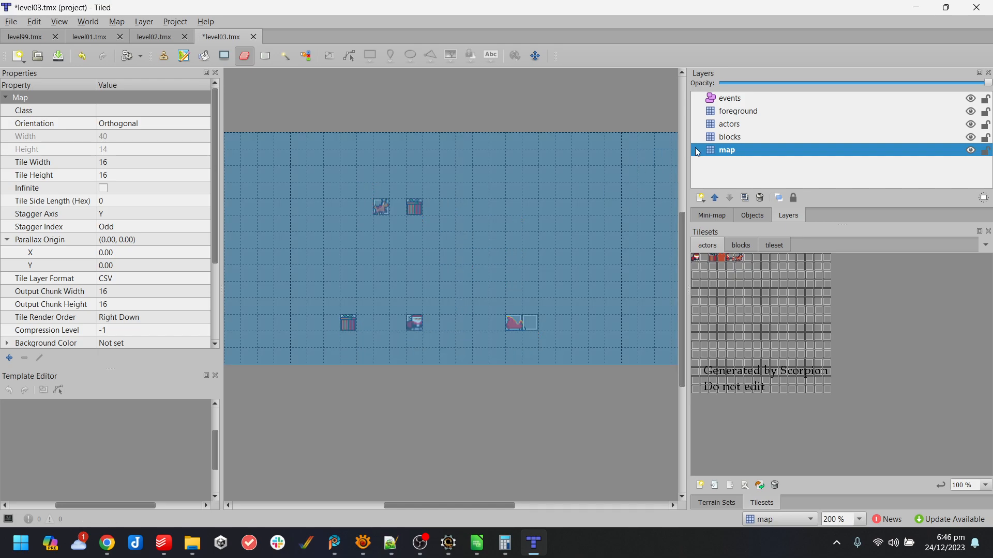
{"action": "left_click", "coordinate": [740, 124]}
{"action": "key", "text": "Delete"}
{"action": "left_click", "coordinate": [745, 137]}
{"action": "key", "text": "Delete"}
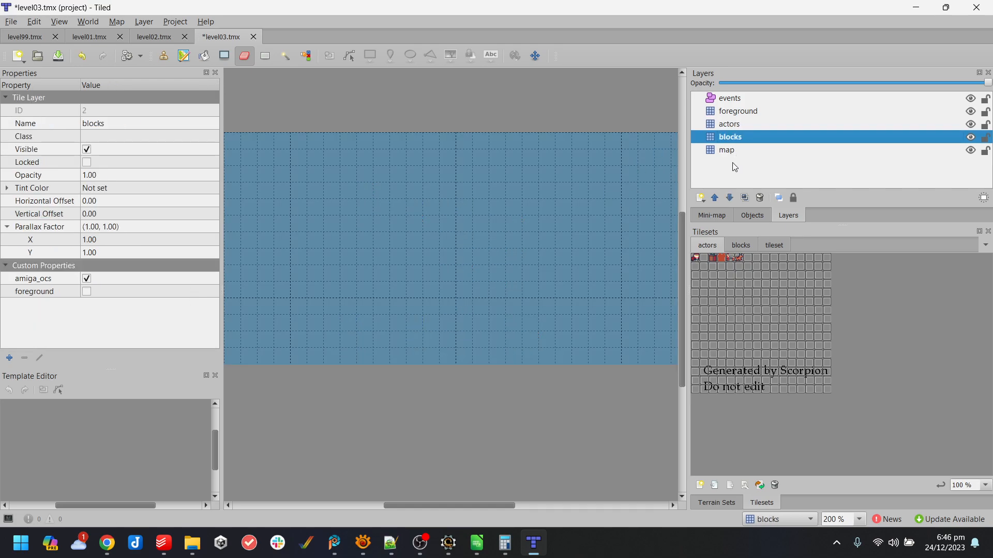
- Try painting a brick floor with two stepped bricks above it on the blocks layer, and undo the strokes
{"action": "left_click", "coordinate": [741, 246]}
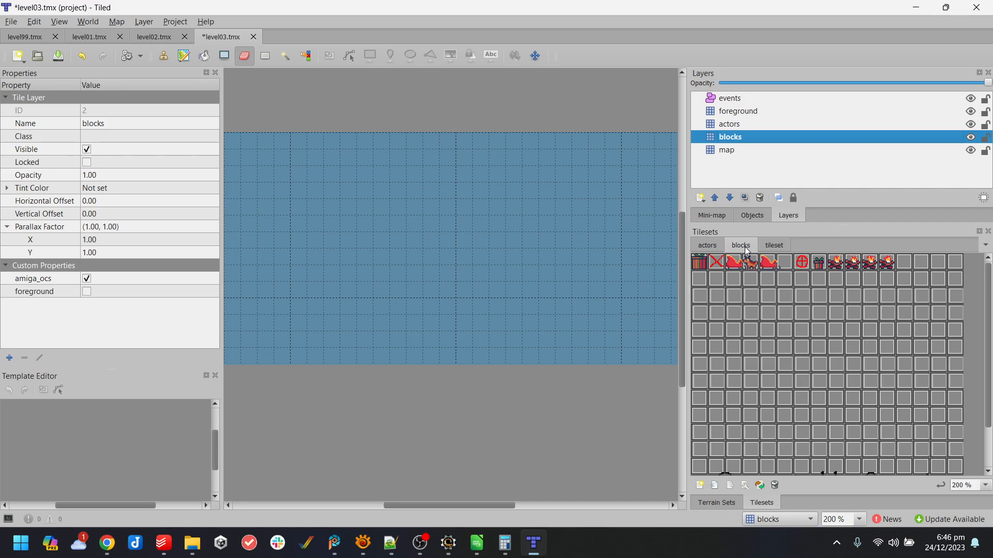
{"action": "left_click", "coordinate": [774, 247]}
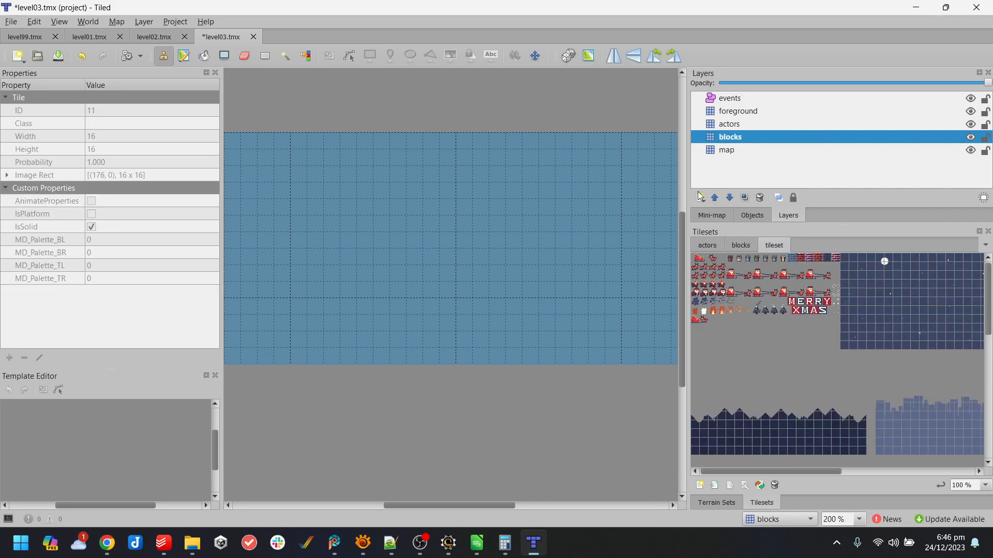
{"action": "left_click", "coordinate": [44, 22]}
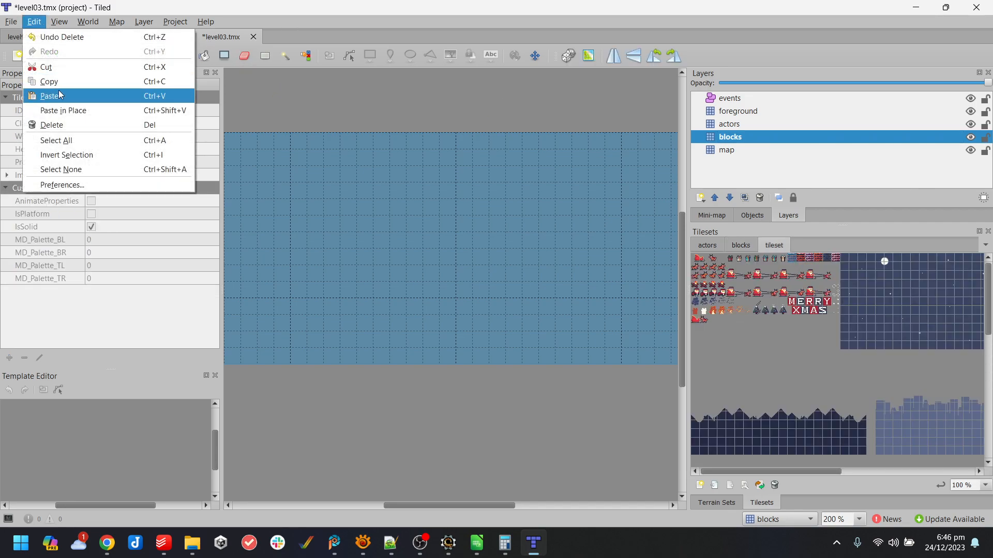
{"action": "left_click", "coordinate": [96, 168]}
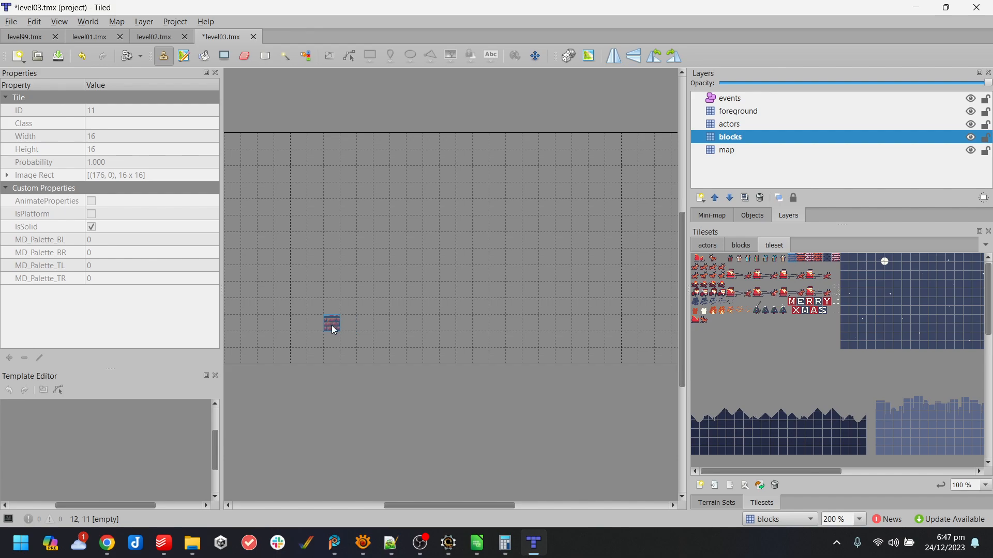
{"action": "mouse_move", "coordinate": [354, 326]}
{"action": "left_mouse_down"}
{"action": "mouse_move", "coordinate": [316, 356]}
{"action": "mouse_move", "coordinate": [446, 362]}
{"action": "left_mouse_up"}
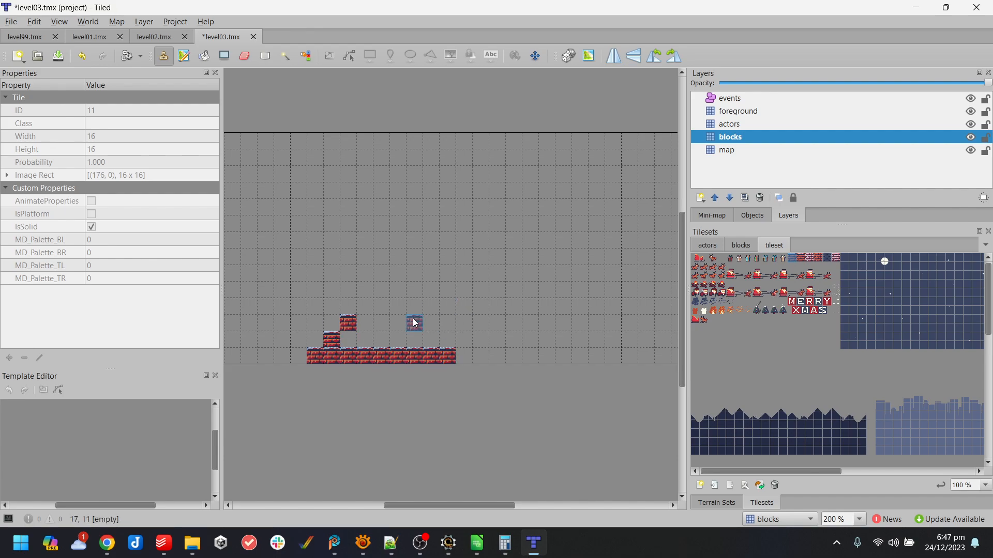
{"action": "key", "text": "ctrl+z"}
{"action": "key", "text": "ctrl+z"}
{"action": "key", "text": "ctrl+z"}
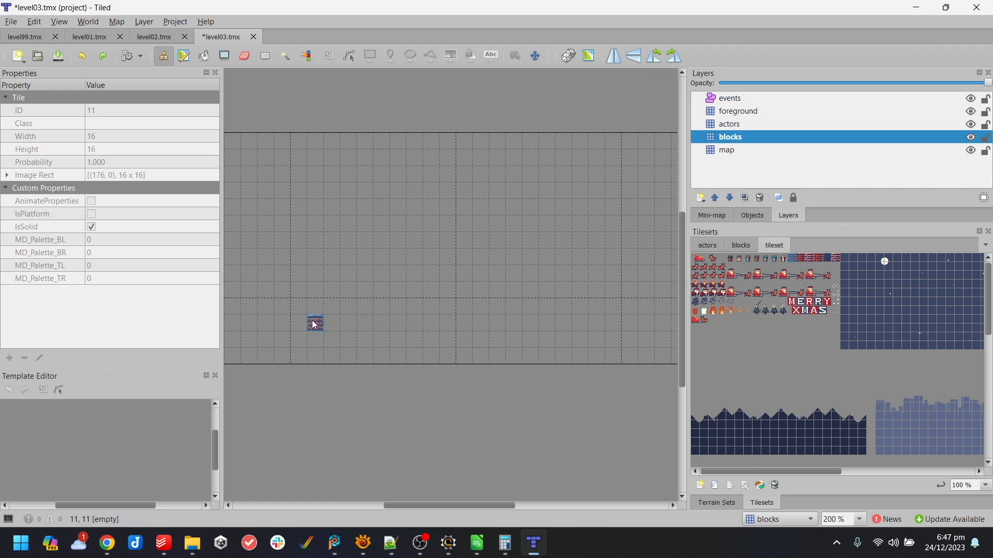
- Paint a seven-tile snow-topped brick platform with a four-tile vertical brick column above it on the blocks layer
{"action": "left_click_drag", "start_coordinate": [302, 327], "coordinate": [400, 326]}
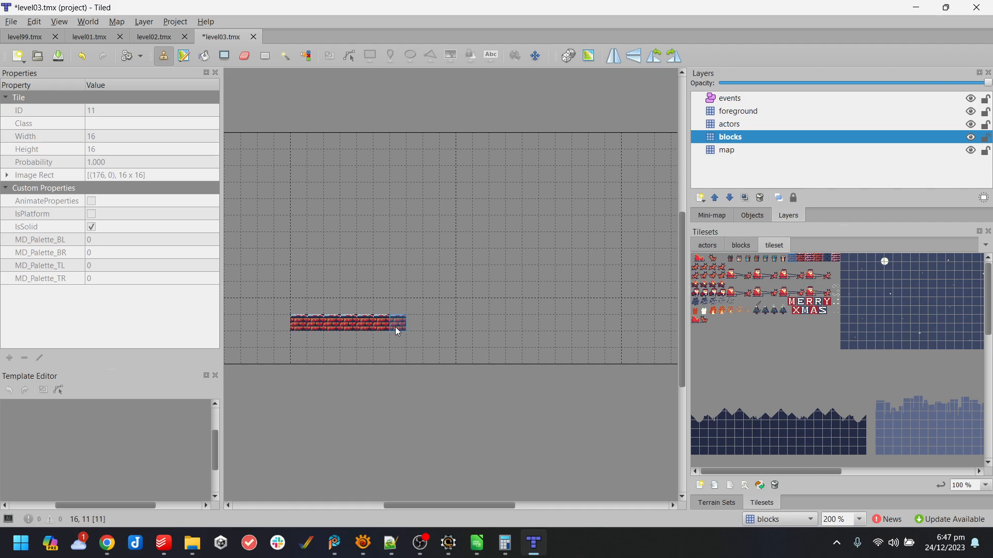
{"action": "left_click", "coordinate": [350, 293]}
{"action": "left_click", "coordinate": [807, 261]}
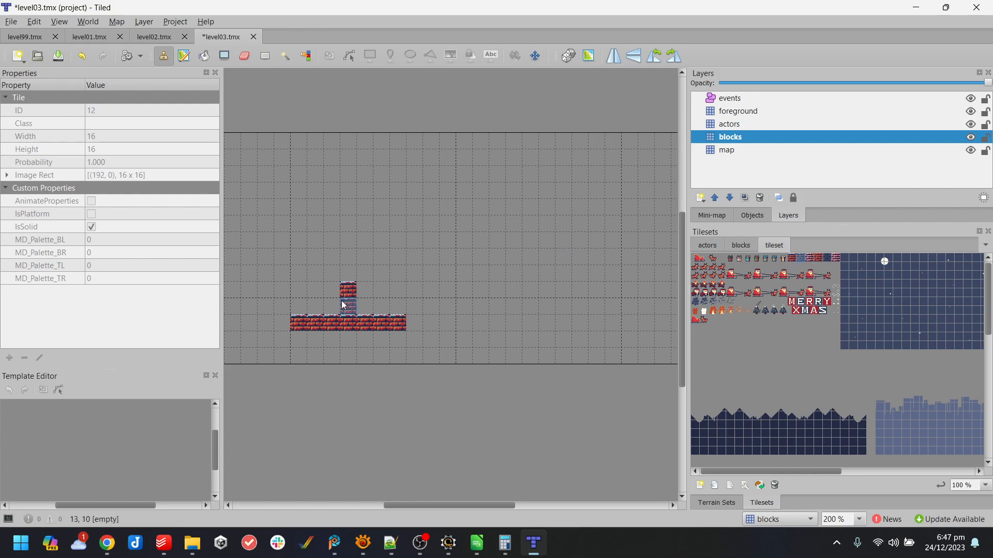
{"action": "left_click_drag", "start_coordinate": [348, 289], "coordinate": [349, 248]}
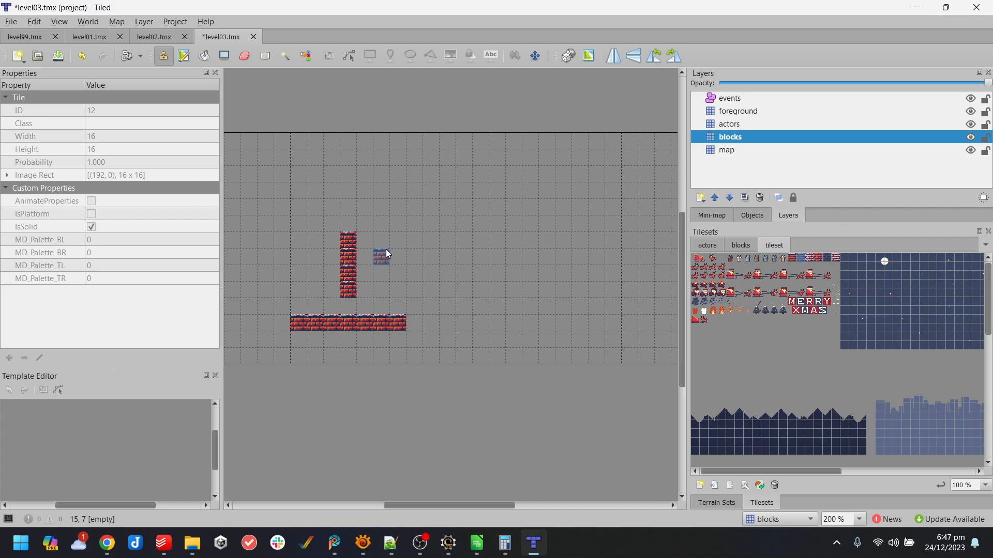
- Check the actors layer, and delete all the painted bricks from the blocks layer
{"action": "left_click", "coordinate": [713, 258]}
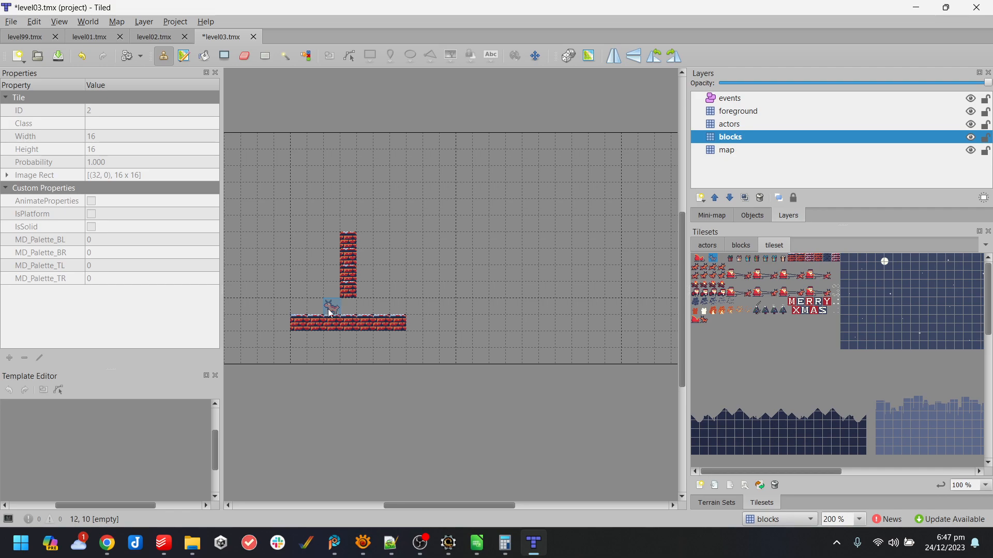
{"action": "left_click", "coordinate": [716, 246]}
{"action": "left_click", "coordinate": [730, 125]}
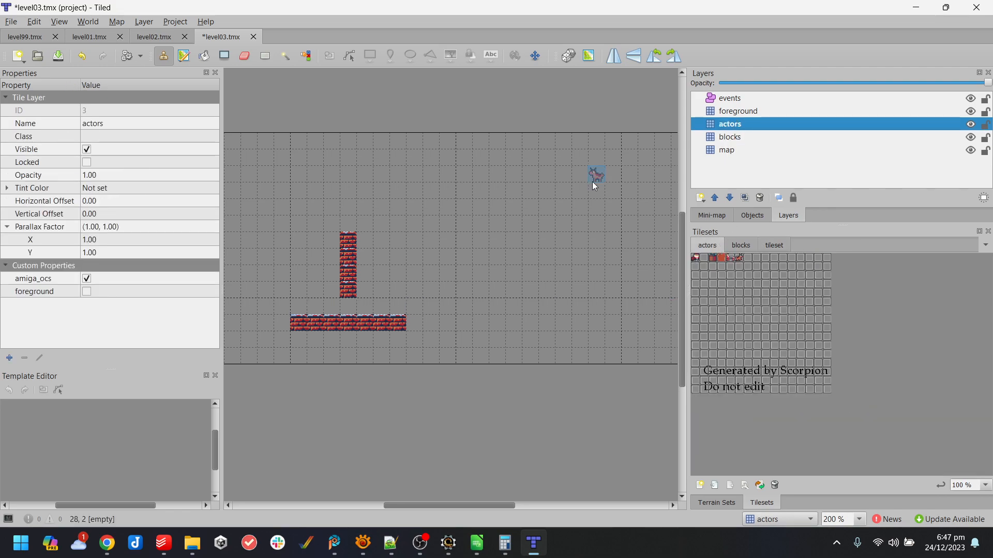
{"action": "key", "text": "ctrl+a"}
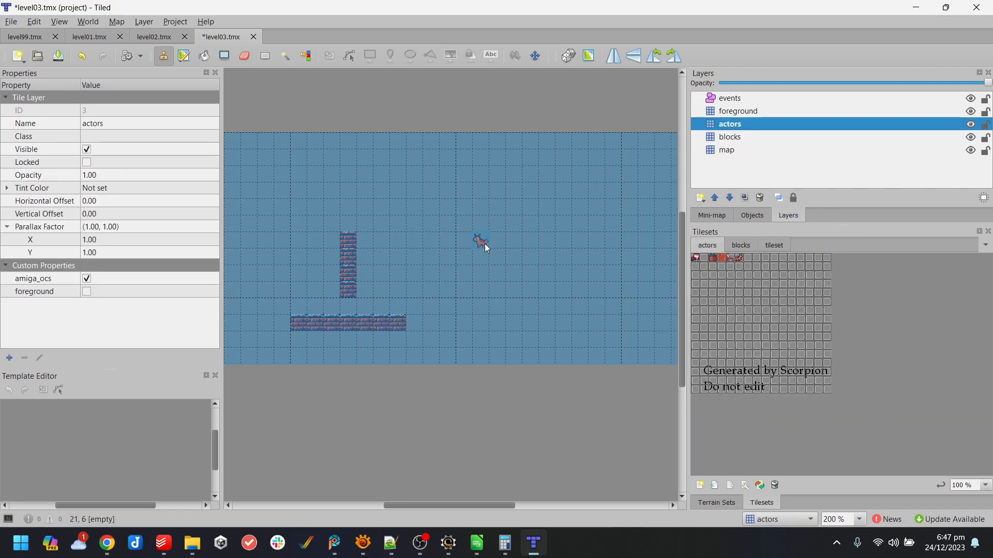
{"action": "left_click", "coordinate": [729, 137]}
{"action": "left_click", "coordinate": [774, 246]}
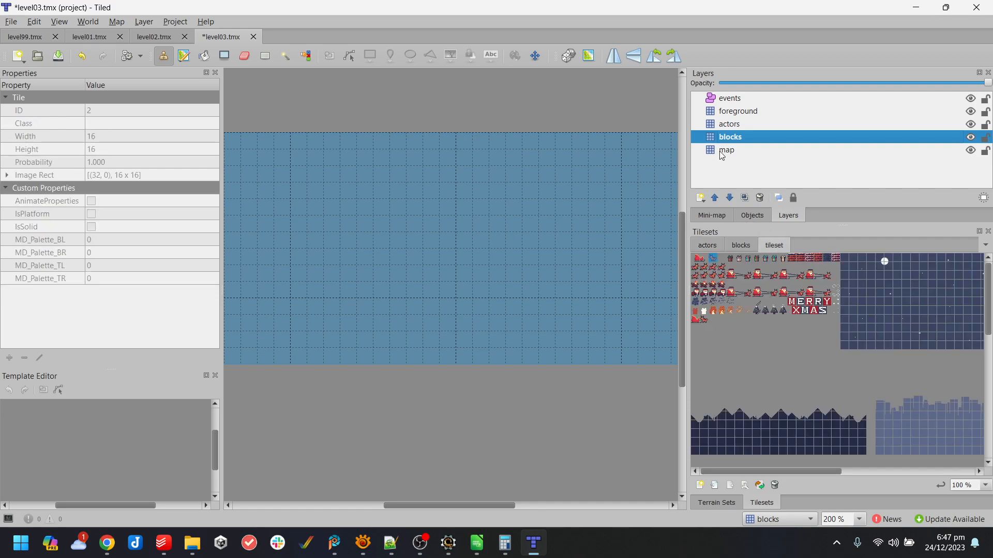
- Paint a 19-tile row of snow-topped bricks two rows above the bottom edge of level03 on the map layer
{"action": "left_click", "coordinate": [729, 150]}
{"action": "left_click", "coordinate": [789, 267]}
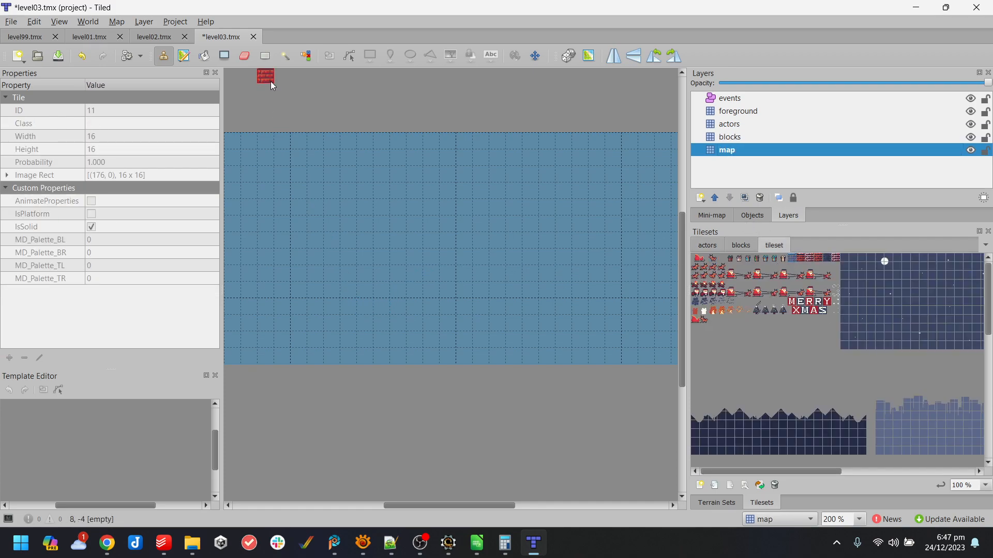
{"action": "left_click", "coordinate": [34, 22]}
{"action": "left_click", "coordinate": [61, 170]}
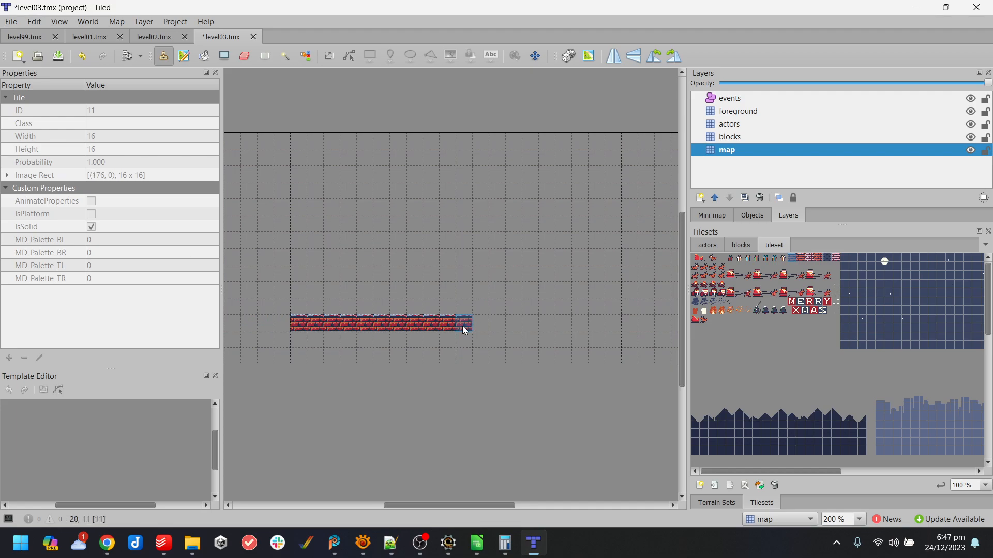
{"action": "left_click_drag", "start_coordinate": [520, 327], "coordinate": [600, 326]}
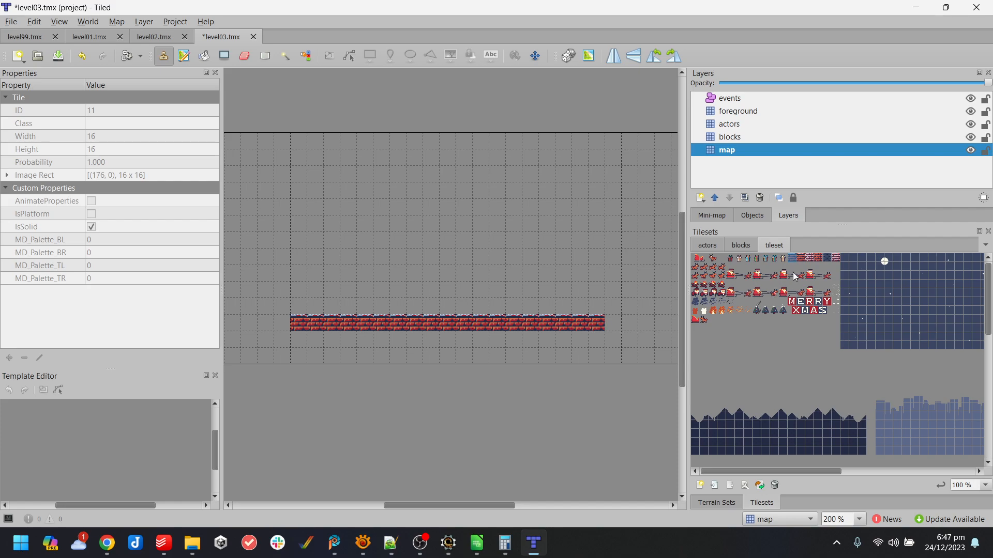
- Repaint the row with randomly mixed snow-topped brick tiles, and fill the two rows beneath it with plain bricks
{"action": "left_click", "coordinate": [815, 260]}
{"action": "left_click", "coordinate": [795, 258]}
{"action": "left_click", "coordinate": [569, 56]}
{"action": "left_click_drag", "start_coordinate": [300, 324], "coordinate": [594, 324]}
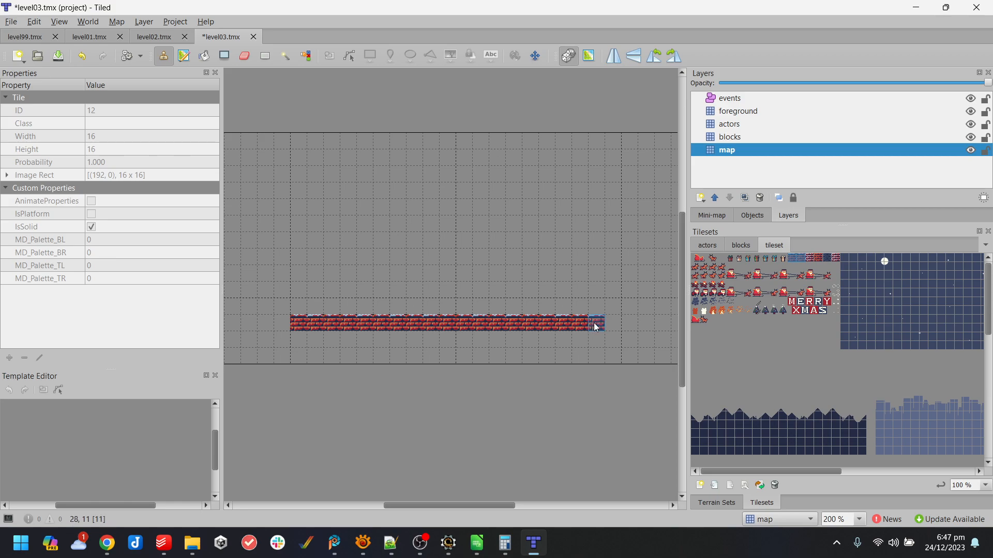
{"action": "left_click", "coordinate": [815, 259]}
{"action": "mouse_move", "coordinate": [307, 344]}
{"action": "left_mouse_down"}
{"action": "mouse_move", "coordinate": [317, 354]}
{"action": "mouse_move", "coordinate": [598, 348]}
{"action": "mouse_move", "coordinate": [308, 340]}
{"action": "left_mouse_up"}
- Place the two-tile sled block on the blocks layer, on top of the brick floor's right end
{"action": "left_click", "coordinate": [708, 246]}
{"action": "left_click", "coordinate": [741, 246]}
{"action": "left_click", "coordinate": [707, 246]}
{"action": "left_click", "coordinate": [733, 242]}
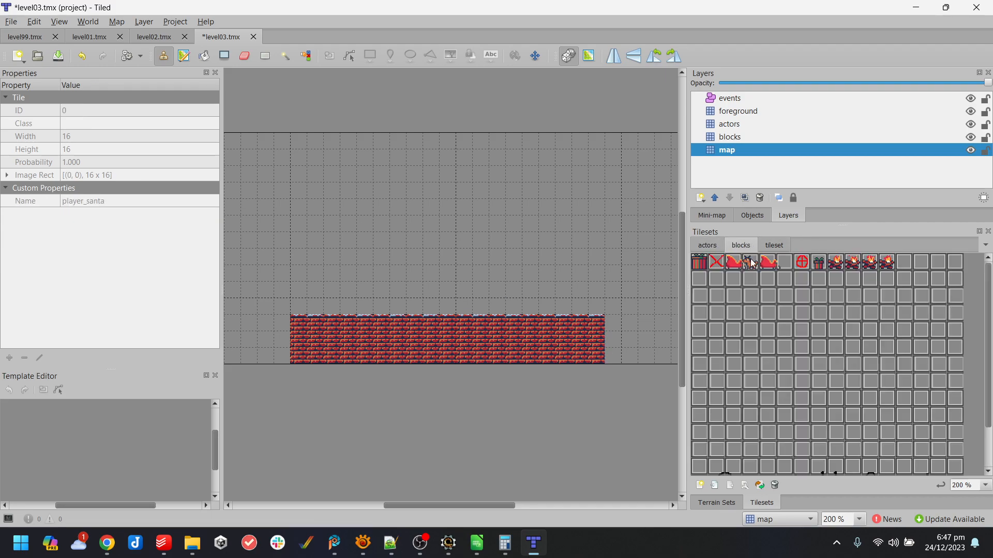
{"action": "left_click_drag", "start_coordinate": [768, 264], "coordinate": [784, 263]}
{"action": "left_click", "coordinate": [753, 137]}
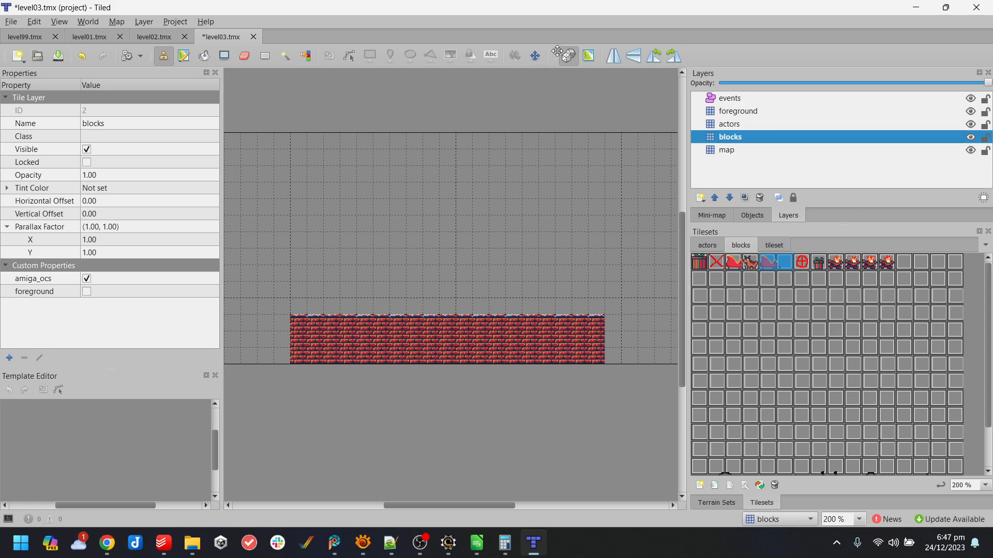
{"action": "left_click", "coordinate": [595, 306]}
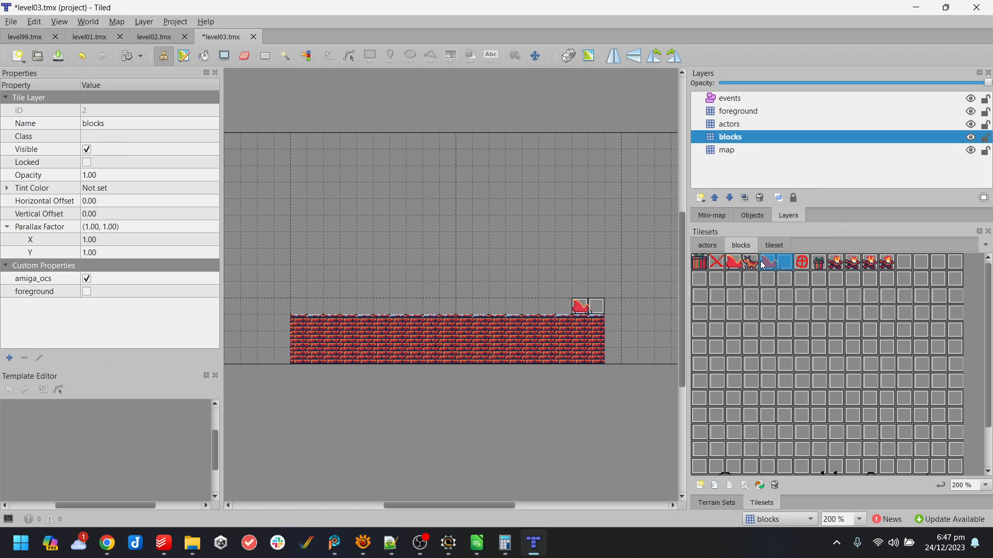
- Place the rudolph actor tile on the brick floor, one tile in from its left end
{"action": "left_click", "coordinate": [716, 249]}
{"action": "left_click", "coordinate": [741, 258]}
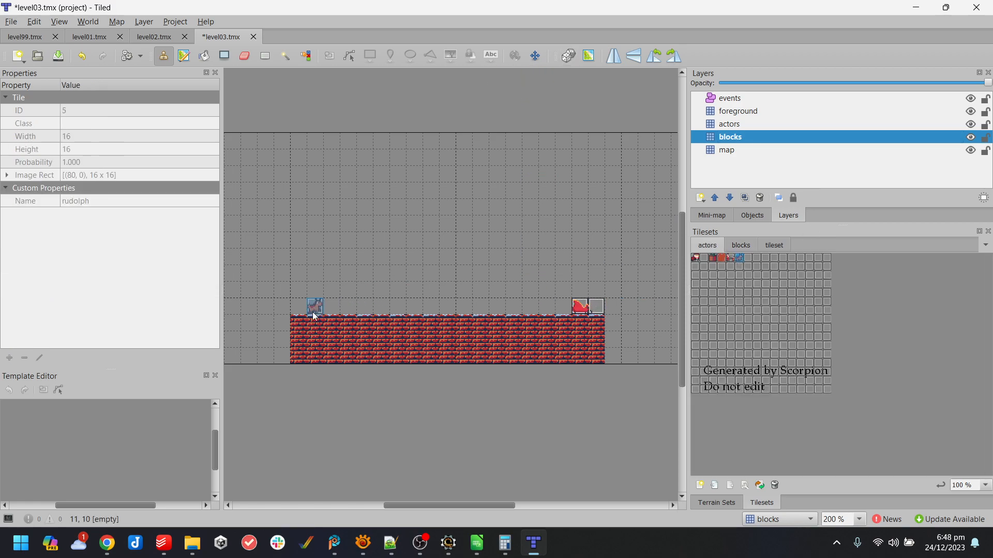
{"action": "left_click", "coordinate": [311, 306]}
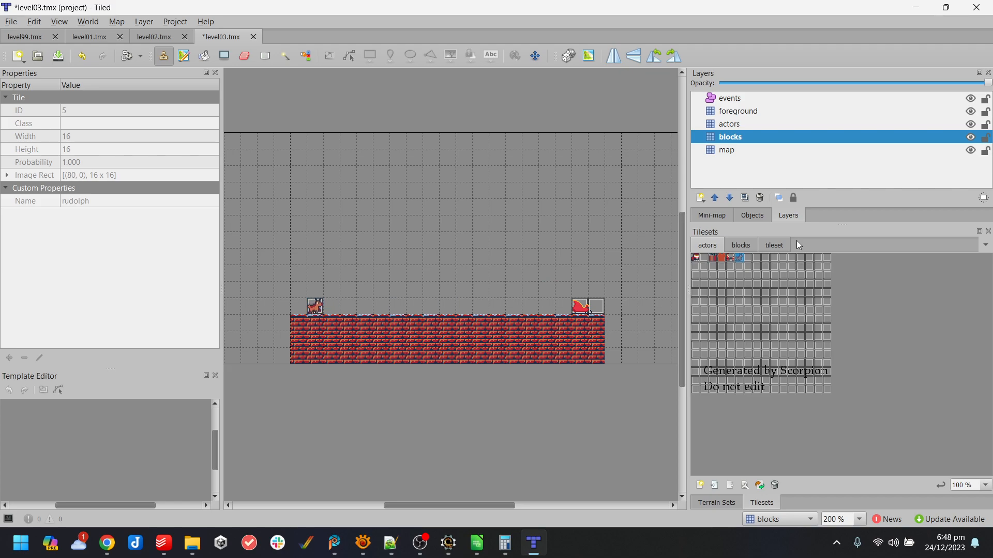
- Check the dimensions of level03 in the Resize Map dialog without changing them
{"action": "left_click", "coordinate": [752, 215]}
{"action": "left_click", "coordinate": [755, 247]}
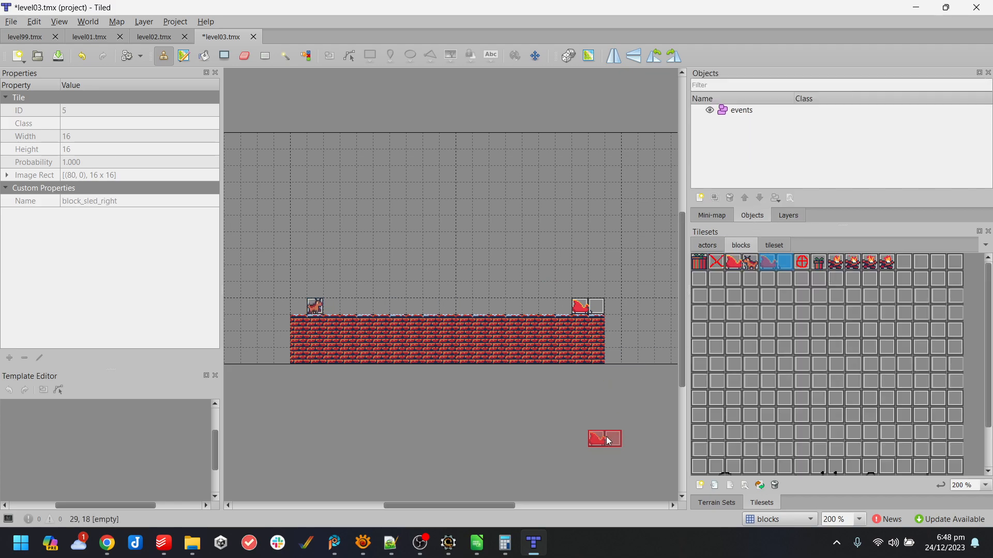
{"action": "mouse_move", "coordinate": [497, 504]}
{"action": "left_mouse_down"}
{"action": "mouse_move", "coordinate": [571, 510]}
{"action": "mouse_move", "coordinate": [437, 507]}
{"action": "mouse_move", "coordinate": [520, 521]}
{"action": "mouse_move", "coordinate": [504, 522]}
{"action": "left_mouse_up"}
{"action": "left_click", "coordinate": [117, 21]}
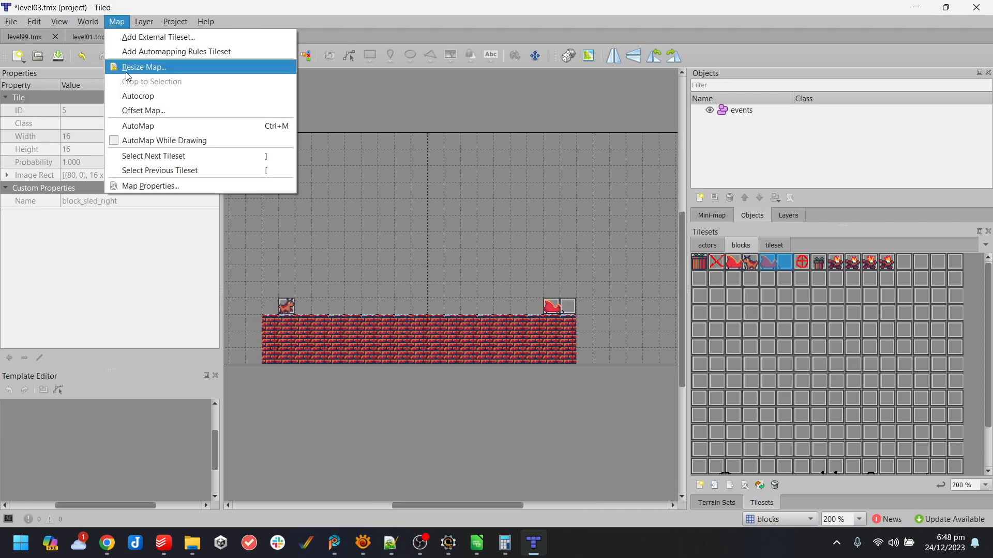
{"action": "left_click", "coordinate": [126, 73]}
{"action": "left_click", "coordinate": [597, 384]}
{"action": "left_click_drag", "start_coordinate": [438, 509], "coordinate": [414, 509]}
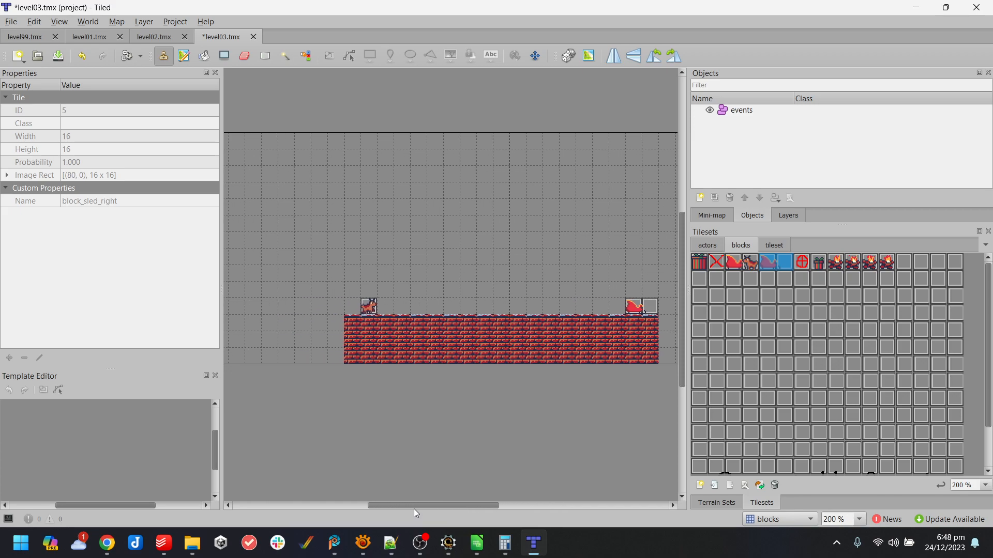
- Paint a snow-topped brick wall, two tiles wide and nine tiles high, against the left end of the floor on the blocks layer
{"action": "left_click", "coordinate": [765, 246]}
{"action": "left_click", "coordinate": [799, 258]}
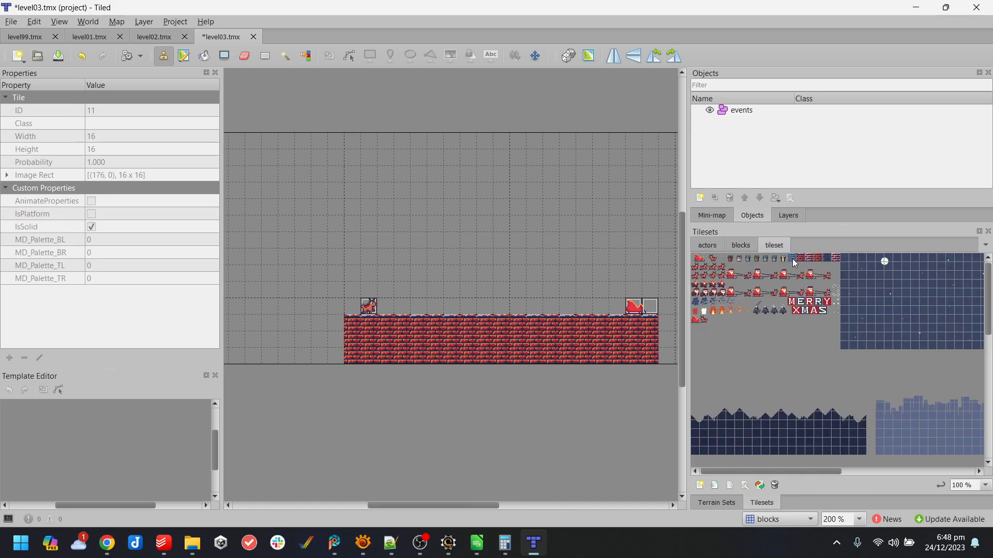
{"action": "left_click_drag", "start_coordinate": [319, 224], "coordinate": [336, 224]}
{"action": "left_click", "coordinate": [818, 261]}
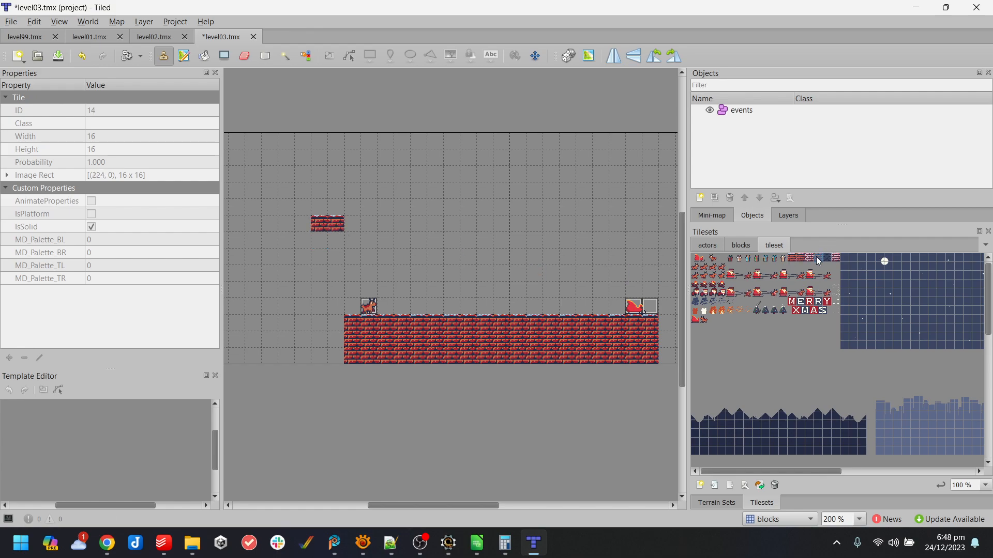
{"action": "mouse_move", "coordinate": [319, 240]}
{"action": "left_mouse_down"}
{"action": "mouse_move", "coordinate": [332, 355]}
{"action": "mouse_move", "coordinate": [304, 357]}
{"action": "left_mouse_up"}
{"action": "key", "text": "ctrl+z"}
{"action": "mouse_move", "coordinate": [317, 237]}
{"action": "left_mouse_down"}
{"action": "mouse_move", "coordinate": [332, 355]}
{"action": "mouse_move", "coordinate": [321, 357]}
{"action": "left_mouse_up"}
{"action": "left_click_drag", "start_coordinate": [334, 315], "coordinate": [335, 246]}
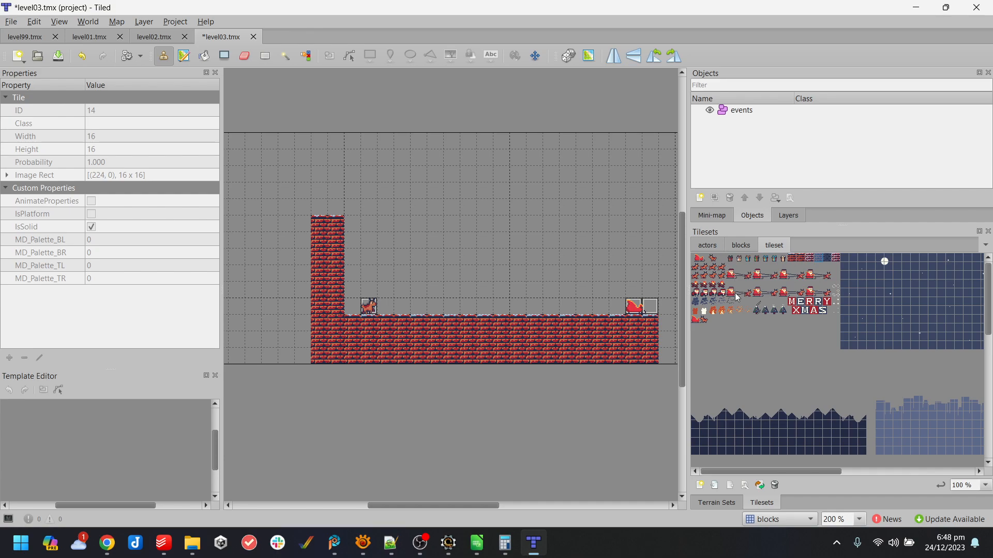
- Pick the two-tile-high Christmas tree from the tileset, and examine the level02 layout for reference
{"action": "left_click", "coordinate": [758, 303]}
{"action": "left_click_drag", "start_coordinate": [760, 311], "coordinate": [761, 312]}
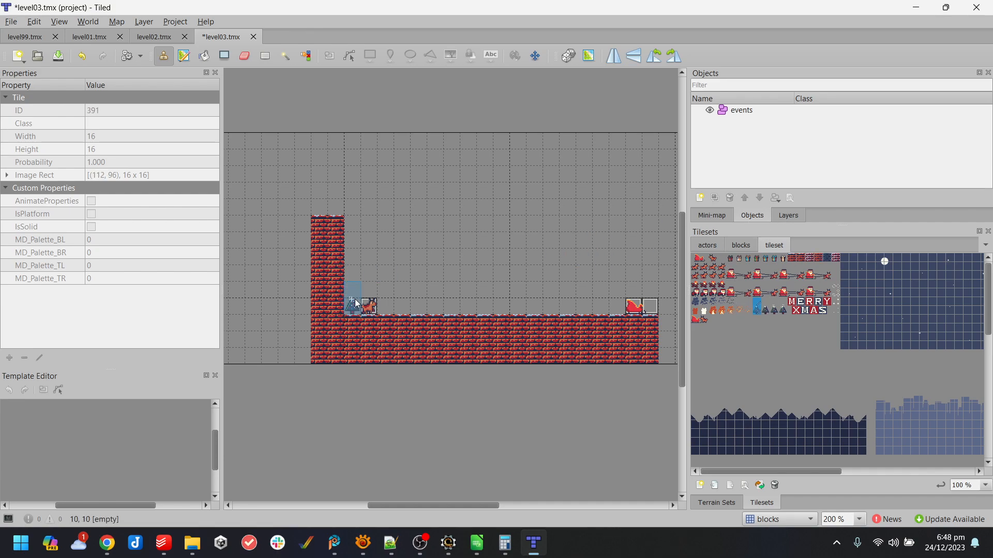
{"action": "left_click", "coordinate": [158, 37]}
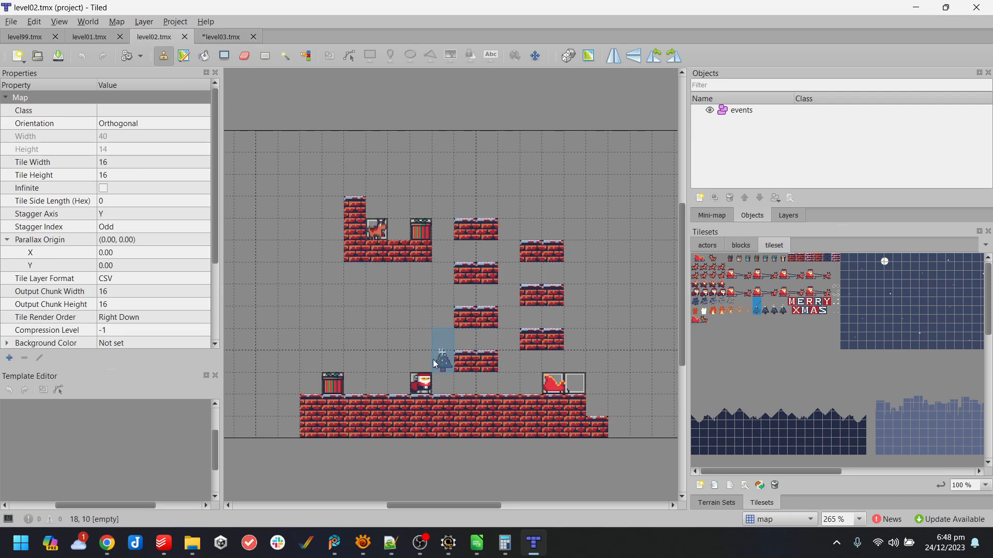
{"action": "left_click", "coordinate": [226, 41]}
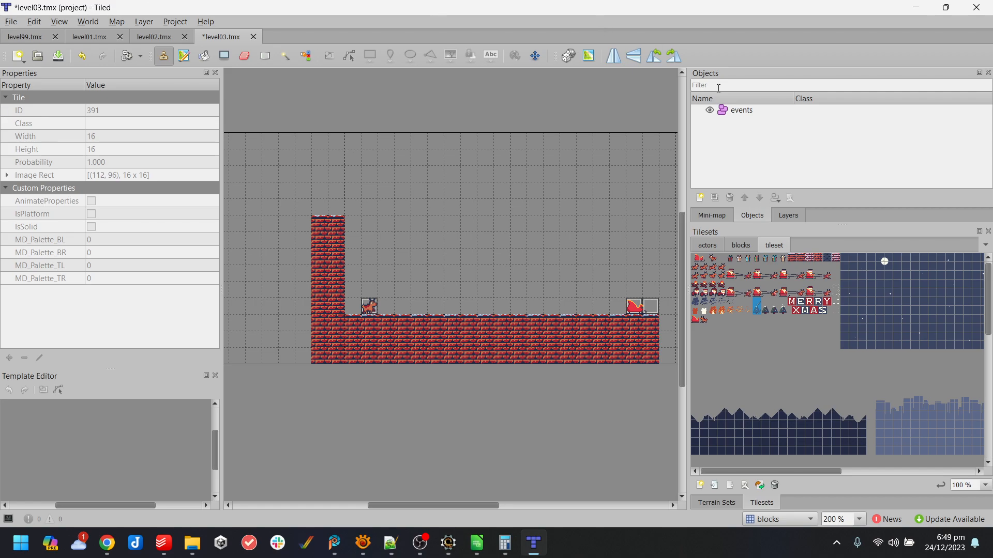
- Merge the Mini-map, Objects and Layers panels into one tabbed group with Terrain Sets and Tilesets
{"action": "left_click_drag", "start_coordinate": [735, 231], "coordinate": [745, 210]}
{"action": "left_click_drag", "start_coordinate": [726, 83], "coordinate": [842, 305]}
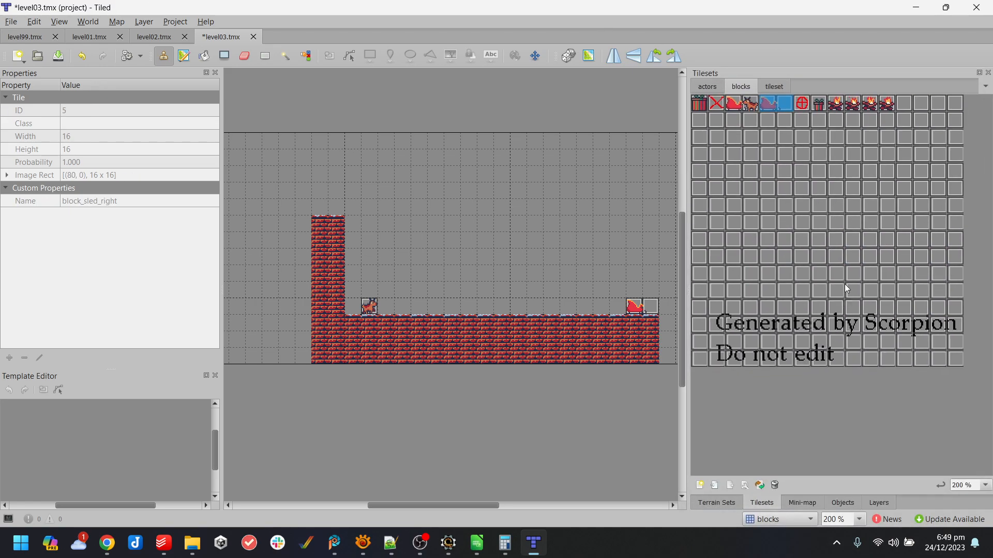
{"action": "left_click", "coordinate": [800, 508]}
{"action": "left_click", "coordinate": [762, 504]}
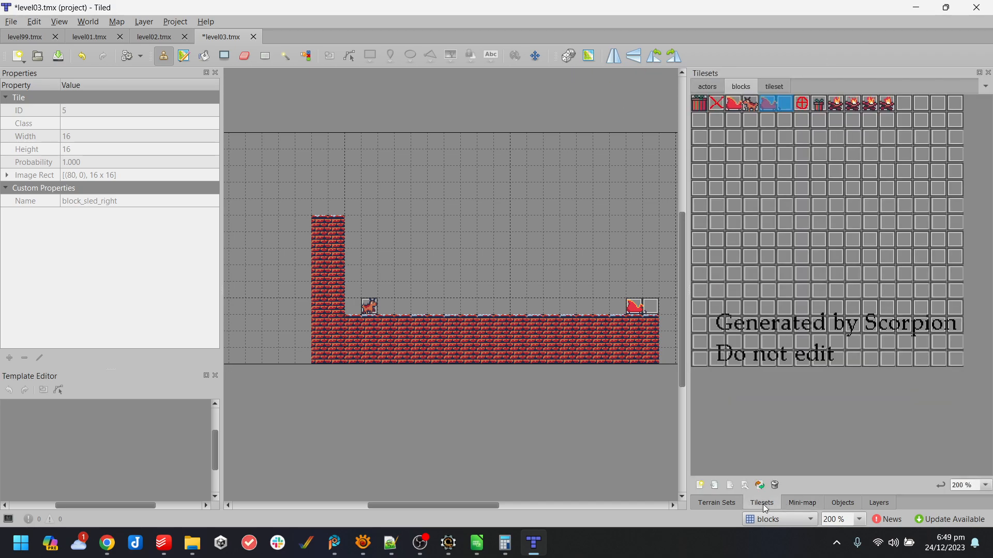
{"action": "left_click", "coordinate": [144, 22]}
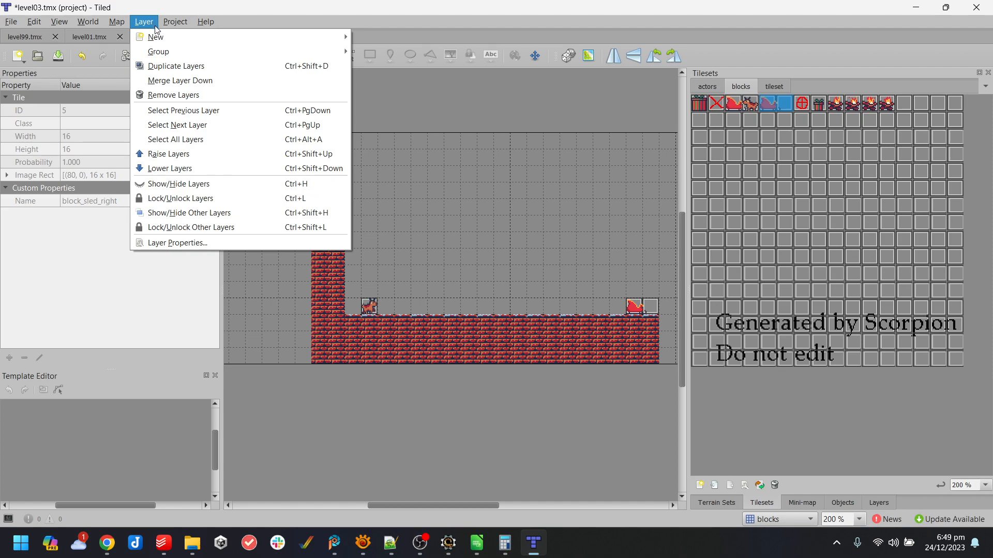
{"action": "mouse_move", "coordinate": [178, 28]}
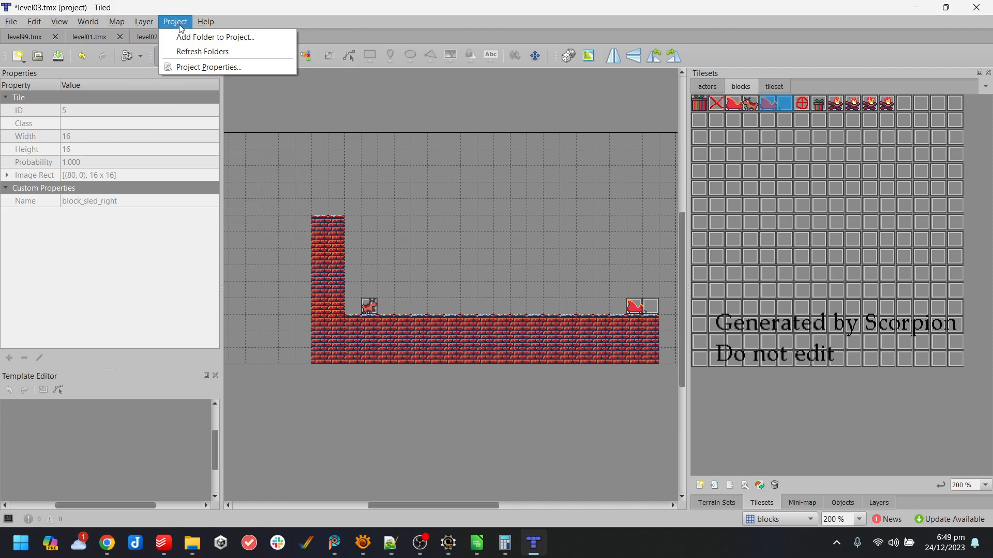
{"action": "left_click", "coordinate": [60, 22]}
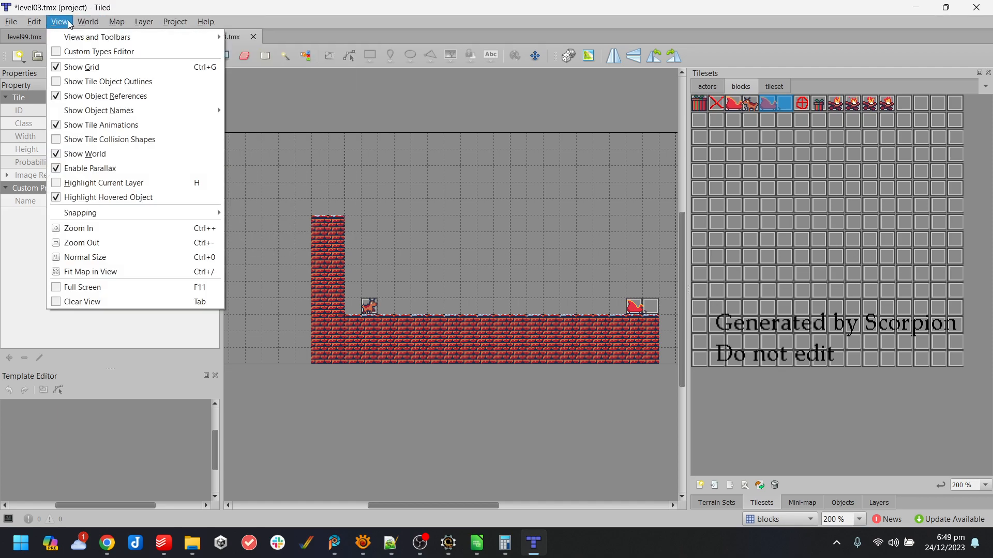
{"action": "mouse_move", "coordinate": [72, 41]}
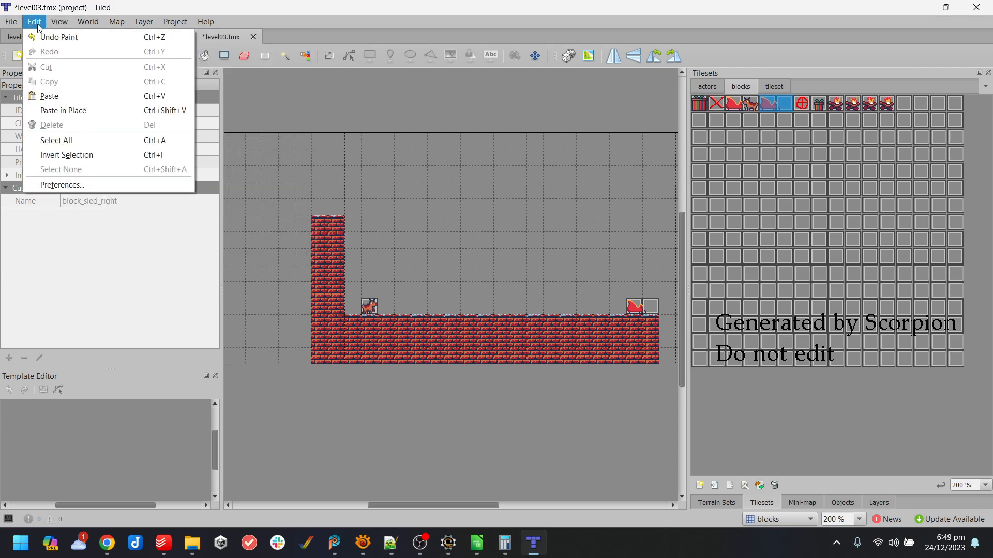
{"action": "left_click", "coordinate": [515, 6]}
- Move the Layers panel to the front of the tabbed group, and switch current-layer highlighting on and off again
{"action": "left_click_drag", "start_coordinate": [879, 503], "coordinate": [937, 114]}
{"action": "left_click", "coordinate": [786, 505]}
{"action": "left_click", "coordinate": [708, 504]}
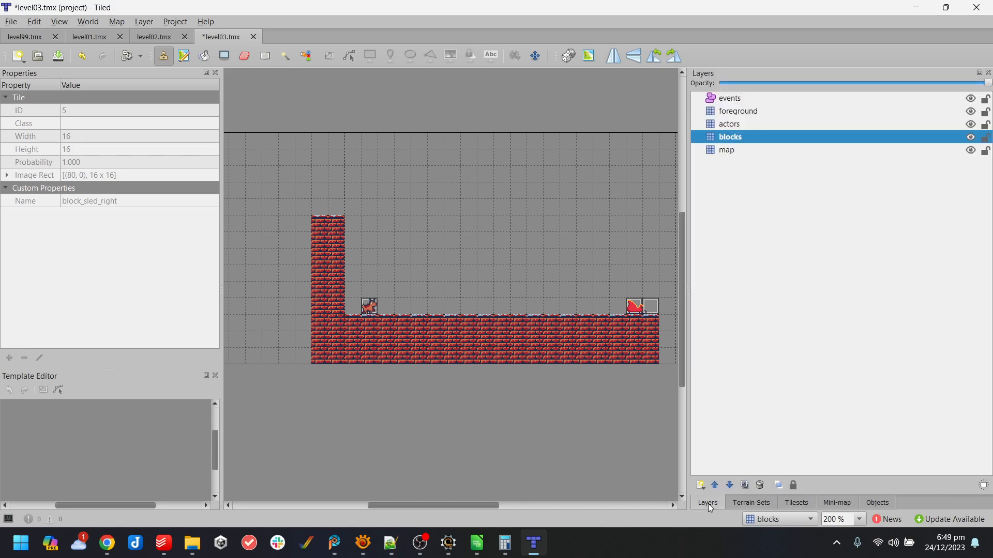
{"action": "left_click", "coordinate": [985, 486]}
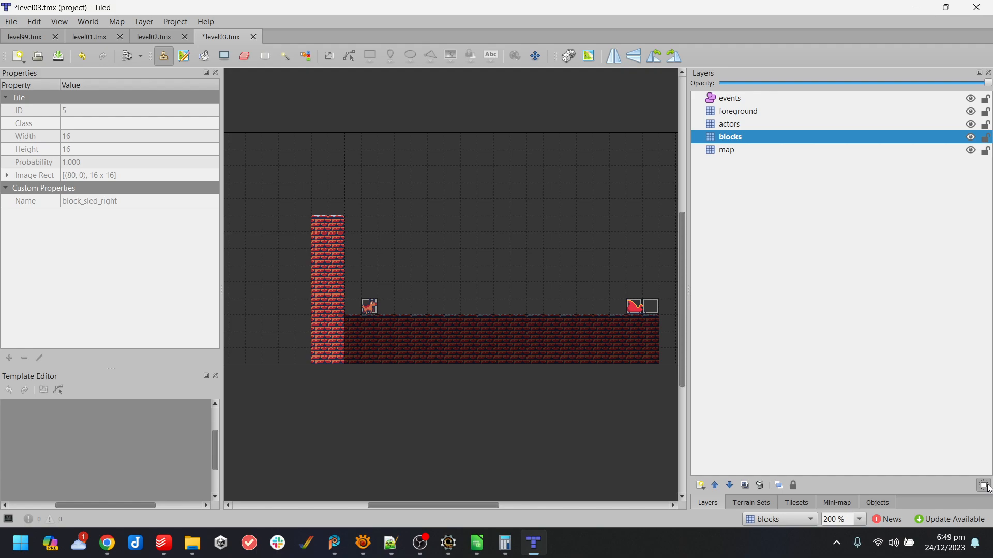
{"action": "left_click", "coordinate": [985, 487]}
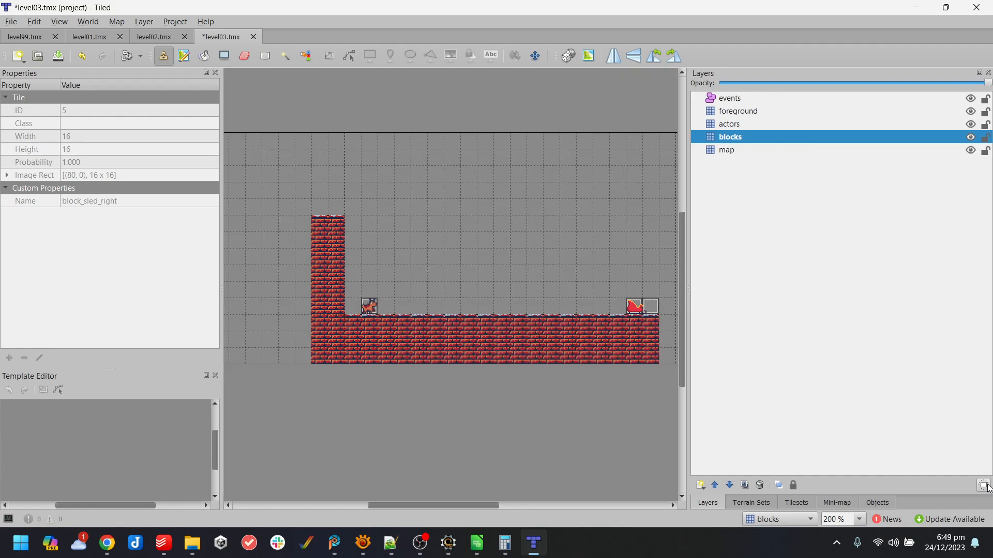
- Try to detach the Tilesets panel from the tabbed panel group
{"action": "left_click", "coordinate": [797, 504]}
{"action": "double_click", "coordinate": [705, 73]}
{"action": "left_click_drag", "start_coordinate": [730, 91], "coordinate": [981, 469]}
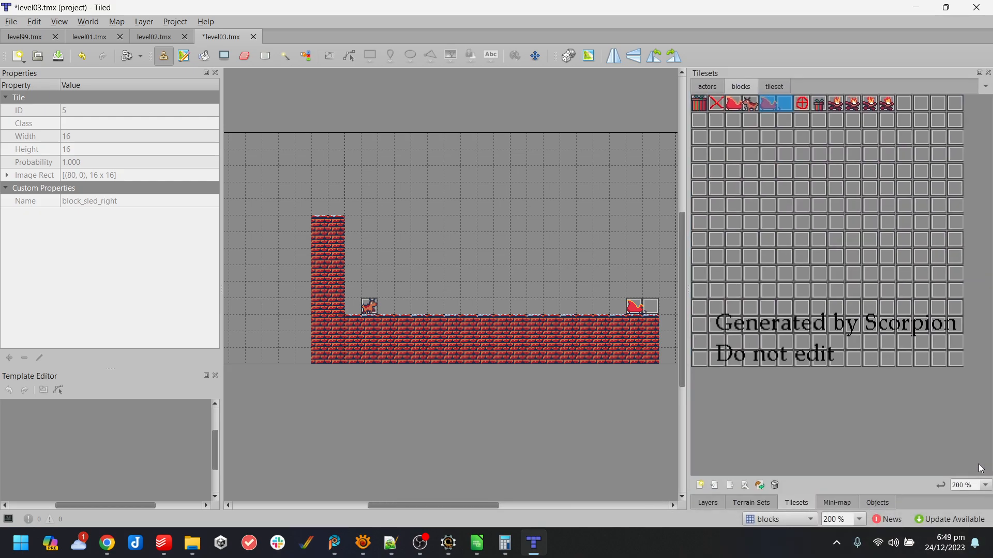
- Hide the Layers panel and show it again
{"action": "right_click", "coordinate": [777, 74]}
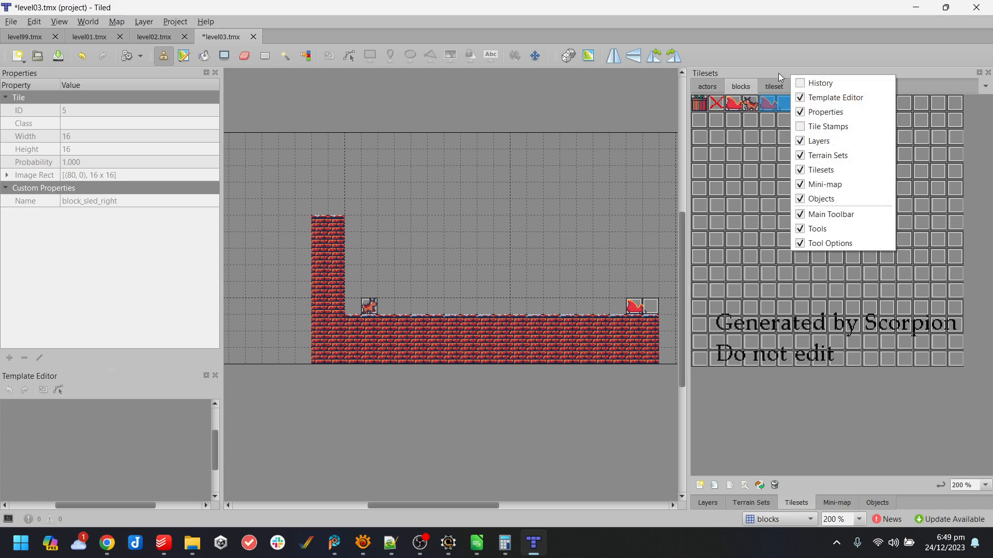
{"action": "left_click", "coordinate": [778, 73]}
{"action": "right_click", "coordinate": [789, 72]}
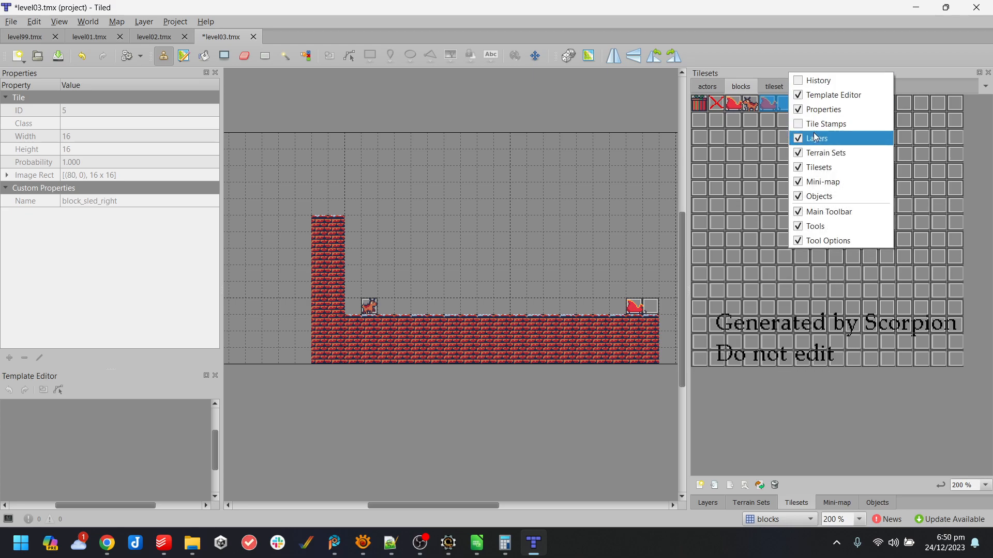
{"action": "left_click", "coordinate": [816, 138]}
{"action": "right_click", "coordinate": [785, 72]}
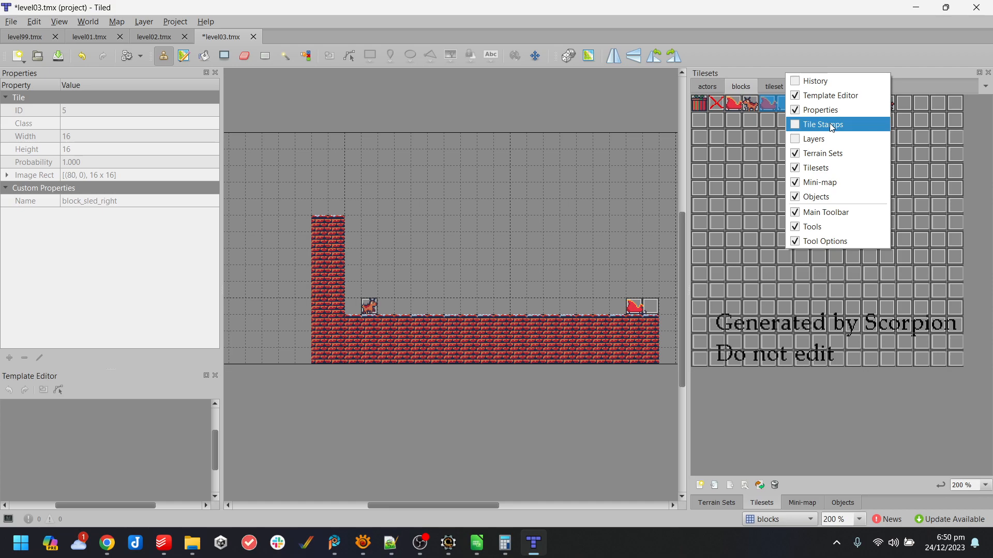
{"action": "left_click", "coordinate": [823, 138]}
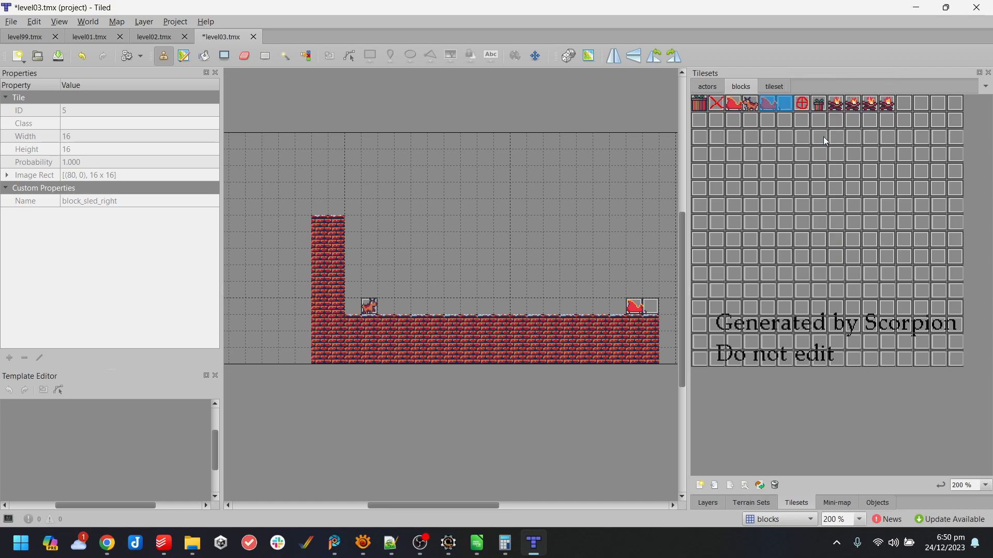
{"action": "left_click", "coordinate": [172, 21]}
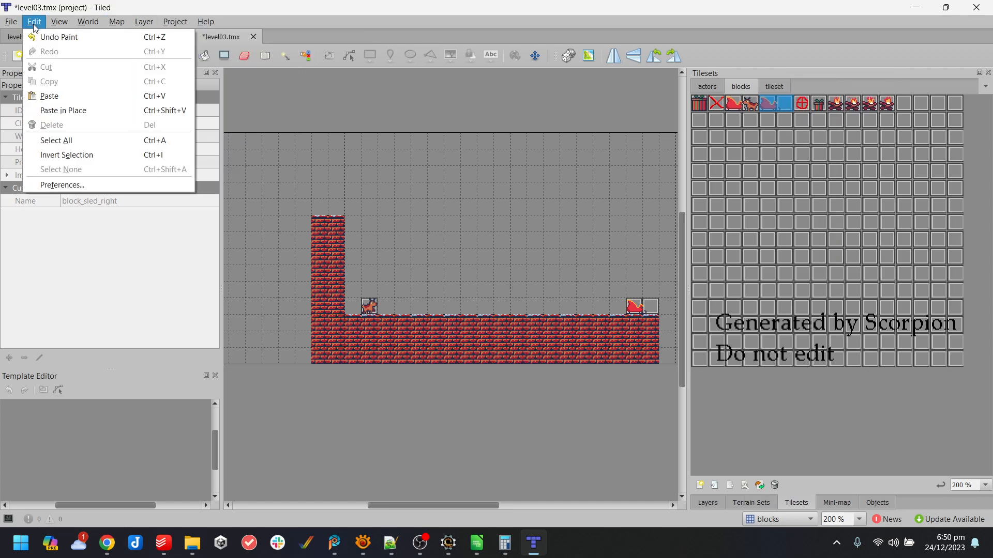
{"action": "mouse_move", "coordinate": [14, 27]}
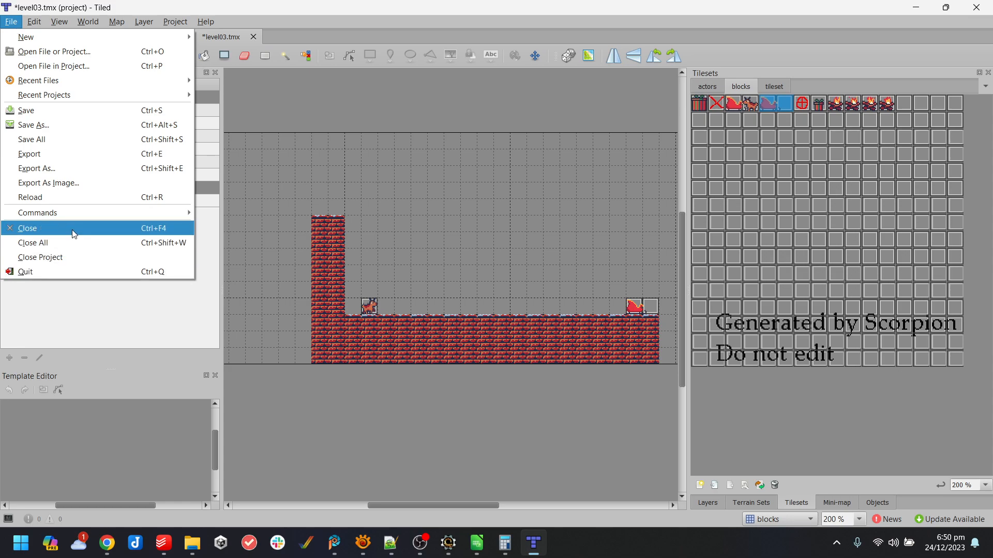
{"action": "mouse_move", "coordinate": [81, 219]}
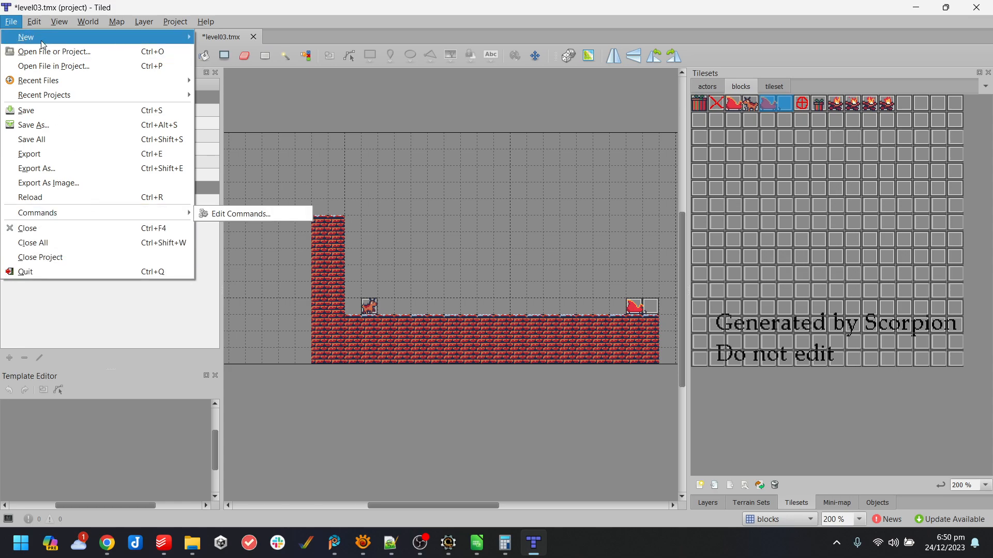
- Check the General, Interface, Keyboard and Plugins preferences for layout options
{"action": "left_click", "coordinate": [103, 185]}
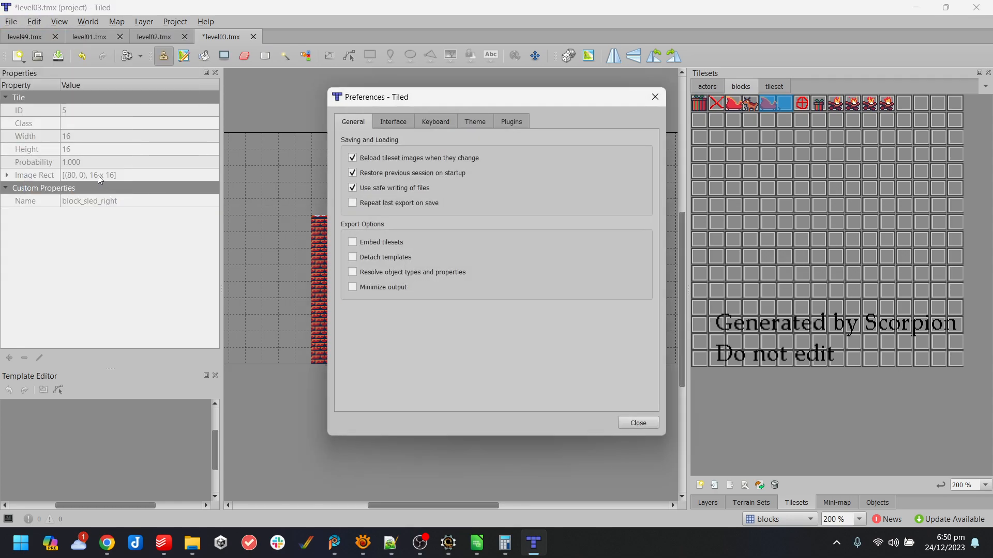
{"action": "left_click", "coordinate": [399, 123]}
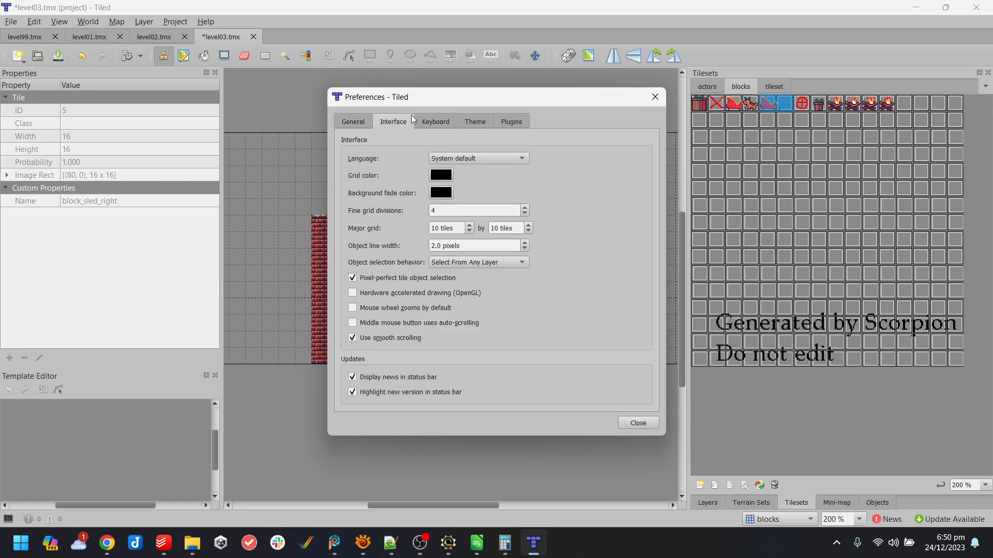
{"action": "left_click", "coordinate": [434, 122]}
{"action": "left_click", "coordinate": [512, 122]}
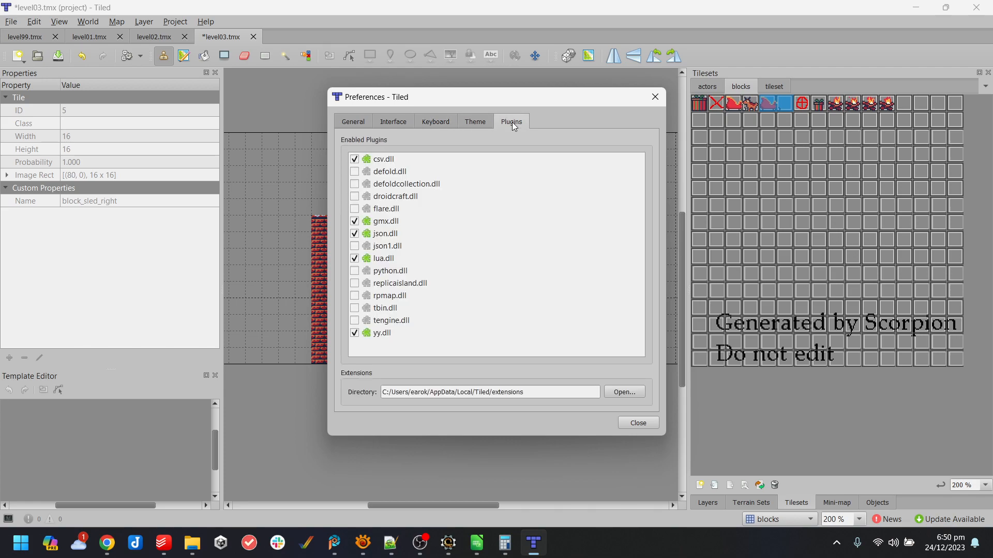
{"action": "left_click", "coordinate": [655, 97]}
- Reset the panels to the default layout and close the Project panel
{"action": "left_click", "coordinate": [59, 22]}
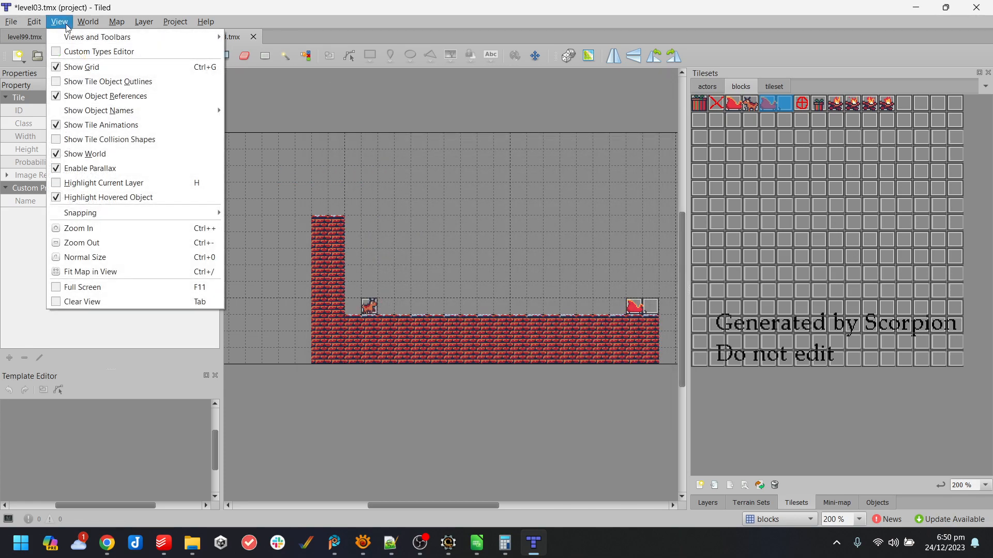
{"action": "mouse_move", "coordinate": [85, 37]}
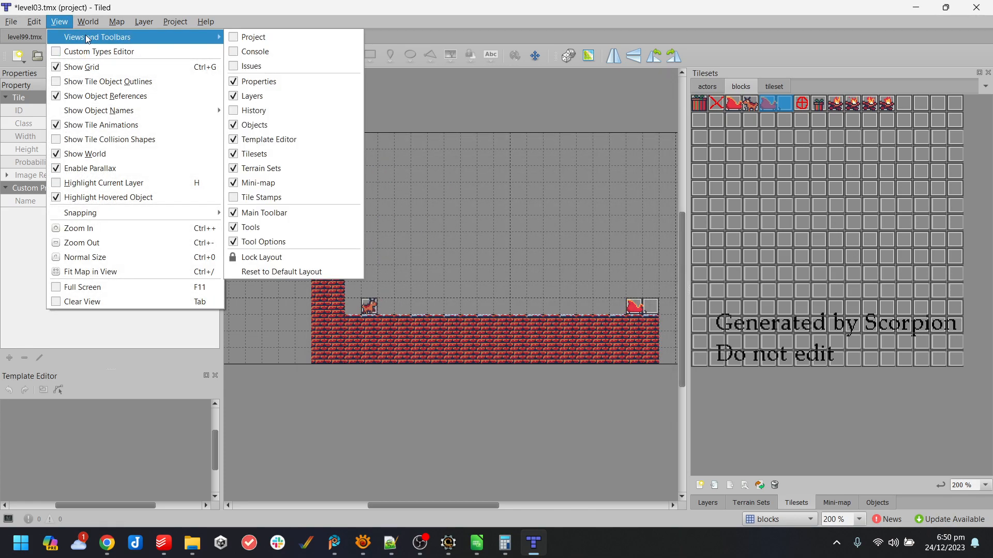
{"action": "left_click", "coordinate": [311, 272]}
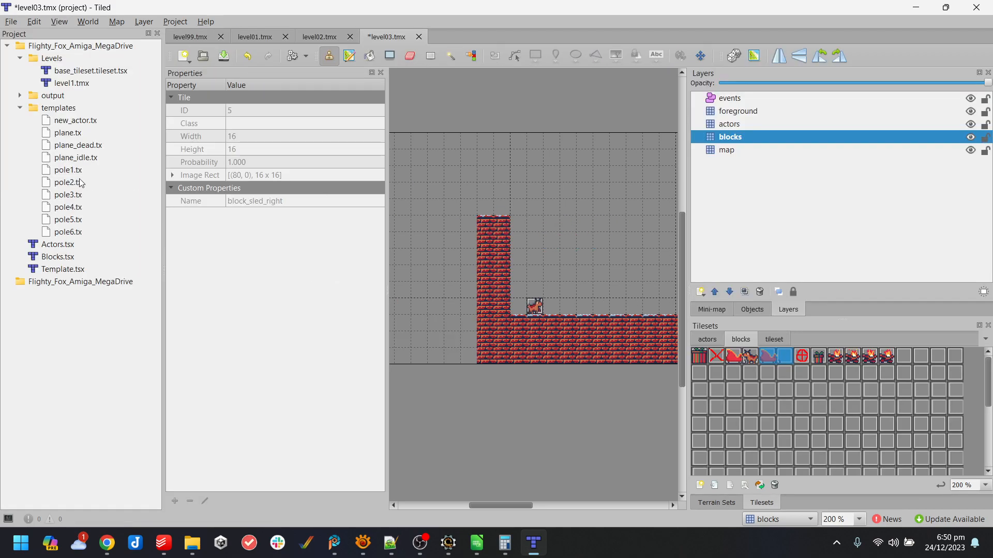
{"action": "left_click", "coordinate": [157, 33]}
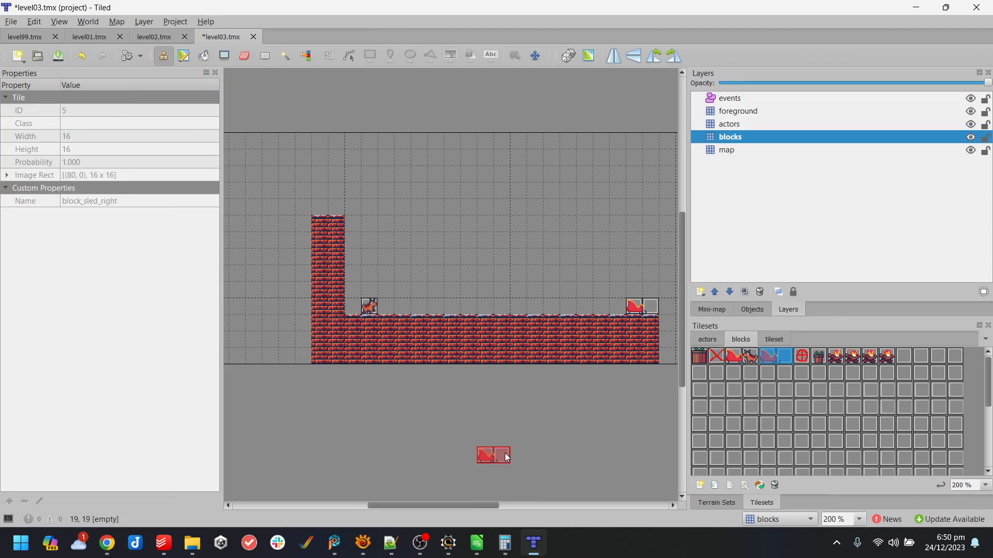
- Paint a dark blue brick interior, 6 by 3 tiles, on the map layer beside the tall brick column
{"action": "left_click", "coordinate": [771, 342]}
{"action": "left_click", "coordinate": [829, 352]}
{"action": "left_click", "coordinate": [726, 150]}
{"action": "left_click", "coordinate": [409, 312]}
{"action": "mouse_move", "coordinate": [355, 309]}
{"action": "left_mouse_down"}
{"action": "mouse_move", "coordinate": [430, 309]}
{"action": "mouse_move", "coordinate": [350, 284]}
{"action": "mouse_move", "coordinate": [437, 273]}
{"action": "left_mouse_up"}
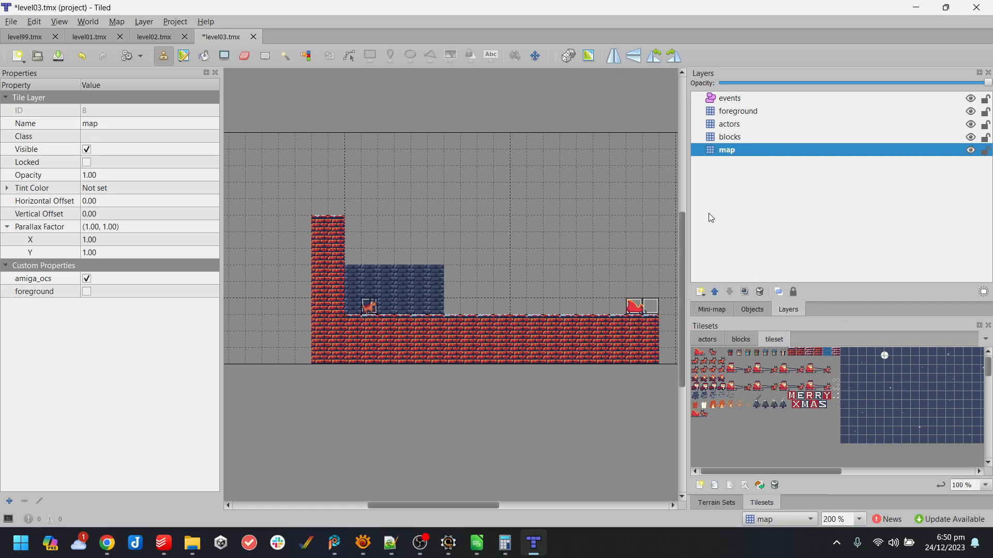
- Add a tile layer named trees directly above the map layer
{"action": "left_click", "coordinate": [701, 292]}
{"action": "left_click", "coordinate": [716, 308]}
{"action": "type", "text": "trees"}
{"action": "key", "text": "Return"}
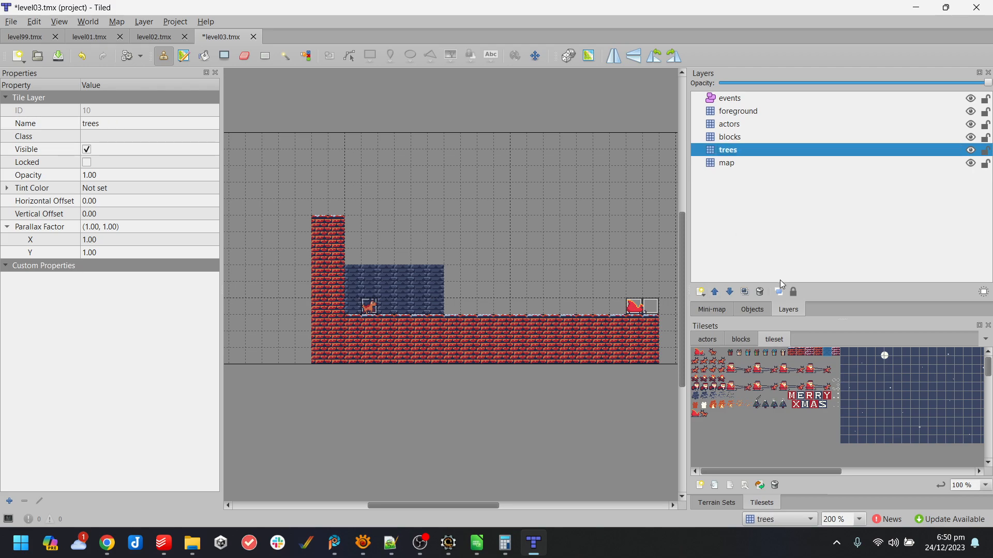
- Place a block_present_target tile on the blocks layer, at floor level between the brick column and the reindeer
{"action": "left_click", "coordinate": [741, 339]}
{"action": "left_click", "coordinate": [816, 360]}
{"action": "left_click", "coordinate": [806, 360]}
{"action": "left_click", "coordinate": [815, 358]}
{"action": "left_click", "coordinate": [802, 356]}
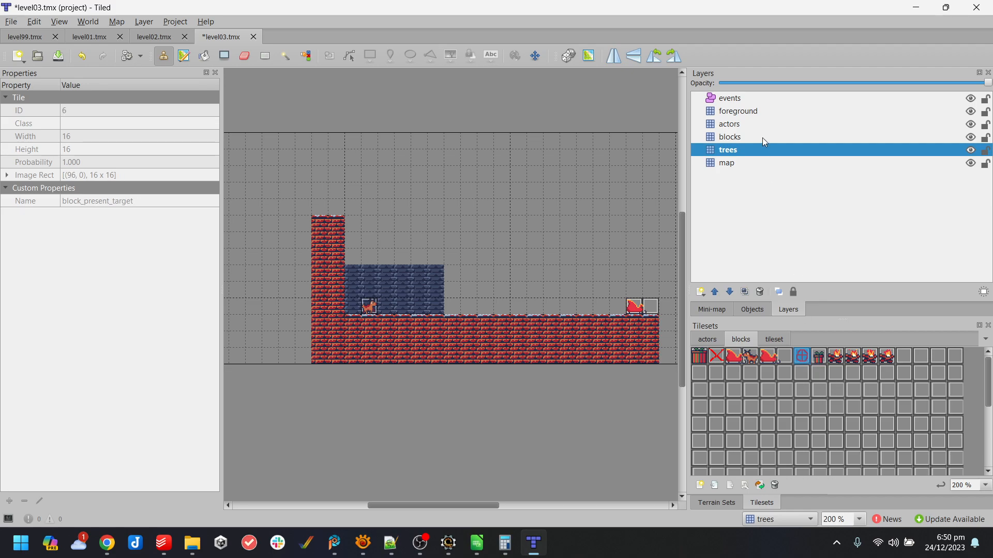
{"action": "left_click", "coordinate": [759, 137]}
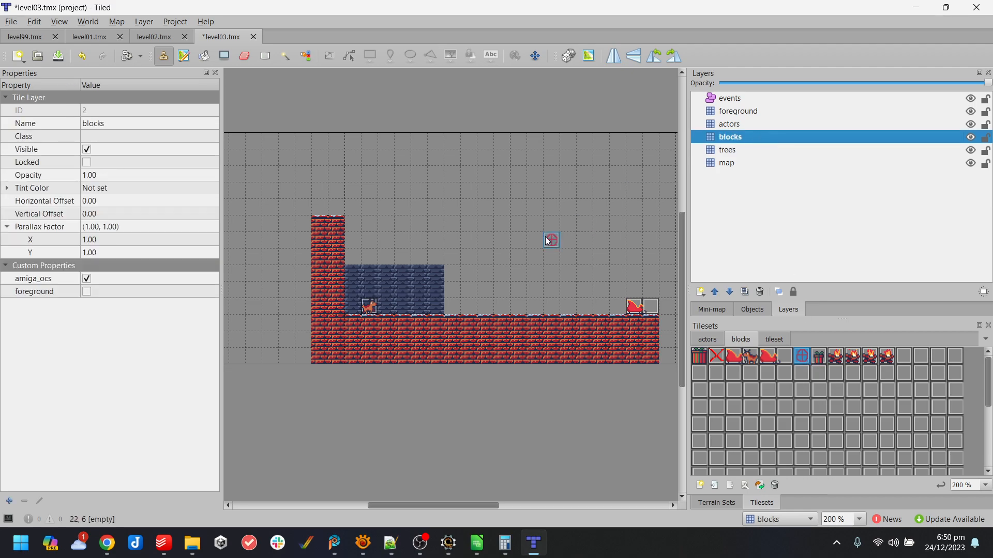
- Stamp the two-tile tree over the present target, undoing the stamp on the map layer and using the trees layer instead
{"action": "left_click", "coordinate": [776, 339]}
{"action": "left_click", "coordinate": [757, 402]}
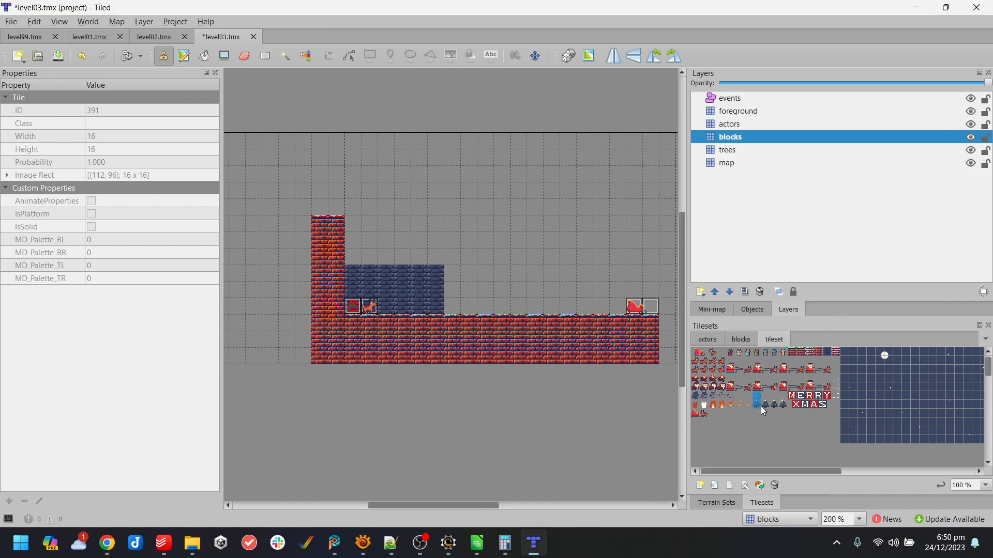
{"action": "left_click", "coordinate": [728, 163]}
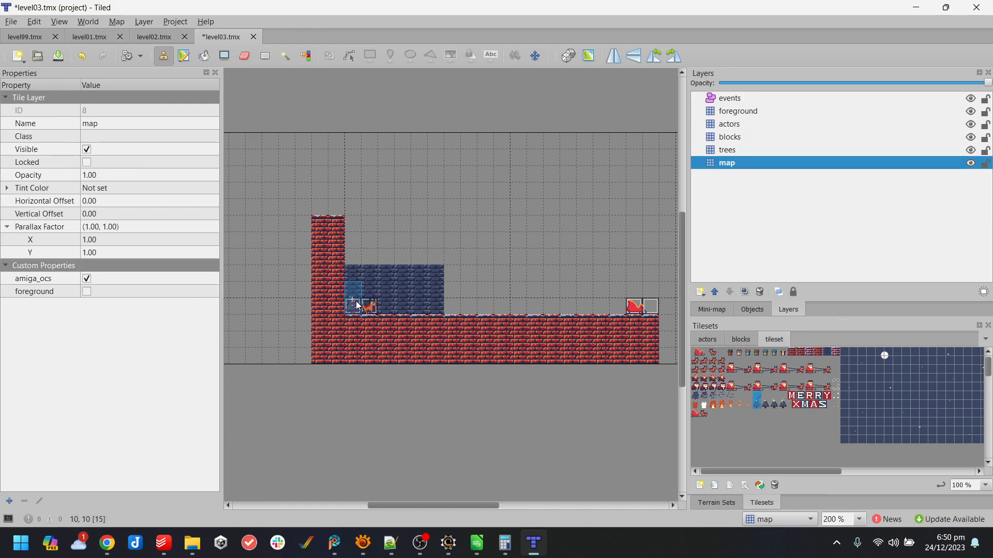
{"action": "left_click", "coordinate": [354, 301]}
{"action": "key", "text": "ctrl+z"}
{"action": "left_click", "coordinate": [745, 150]}
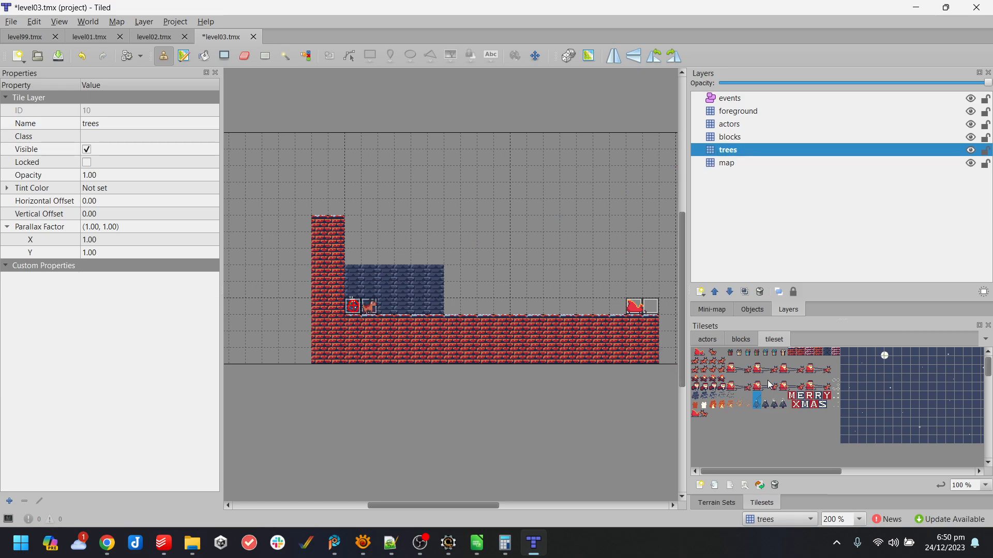
- Place a block_present tile on the blocks layer, at floor level in the far end of the dark interior
{"action": "left_click", "coordinate": [741, 340]}
{"action": "left_click", "coordinate": [699, 356]}
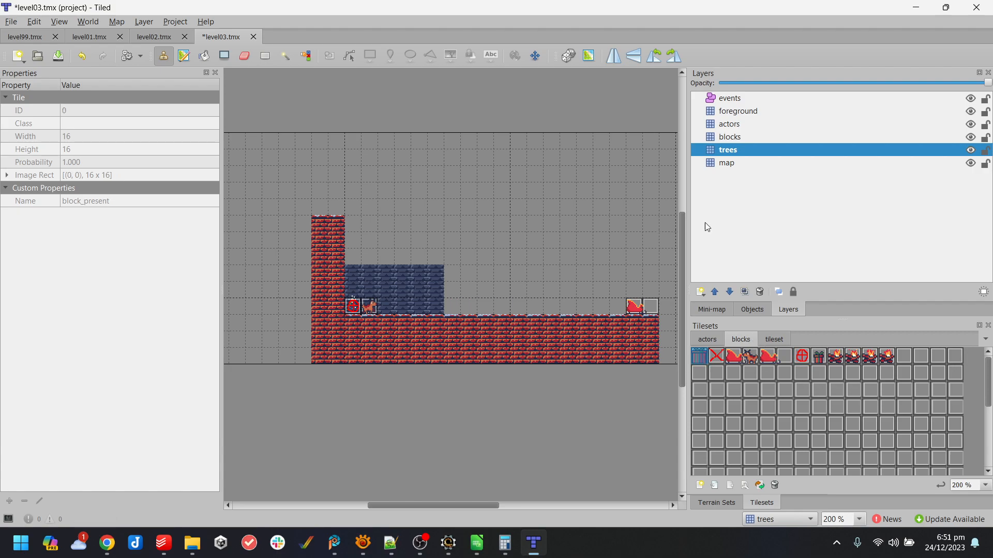
{"action": "left_click", "coordinate": [729, 138]}
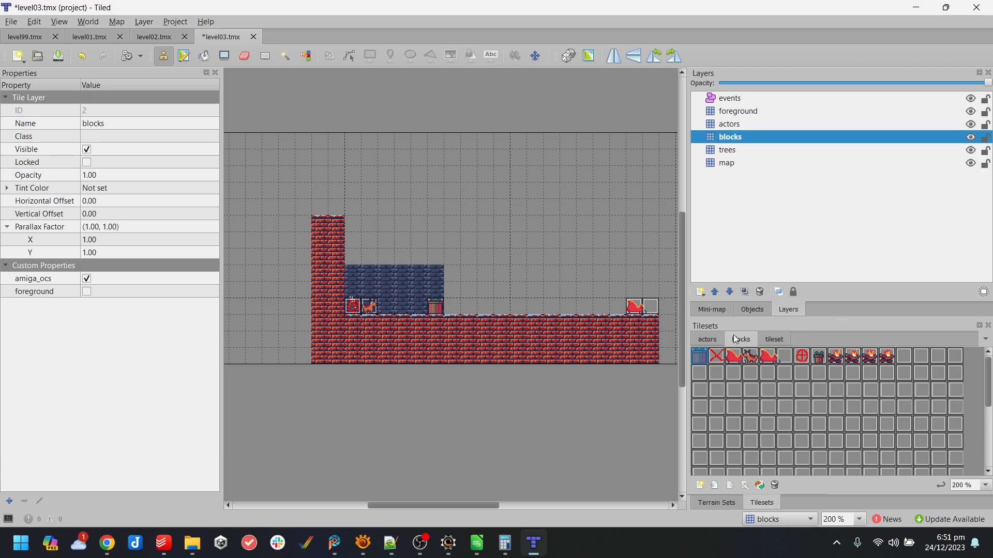
- Paint solid red bricks on the blocks layer along the interior's top row and above the present block
{"action": "left_click", "coordinate": [774, 339]}
{"action": "left_click", "coordinate": [824, 353]}
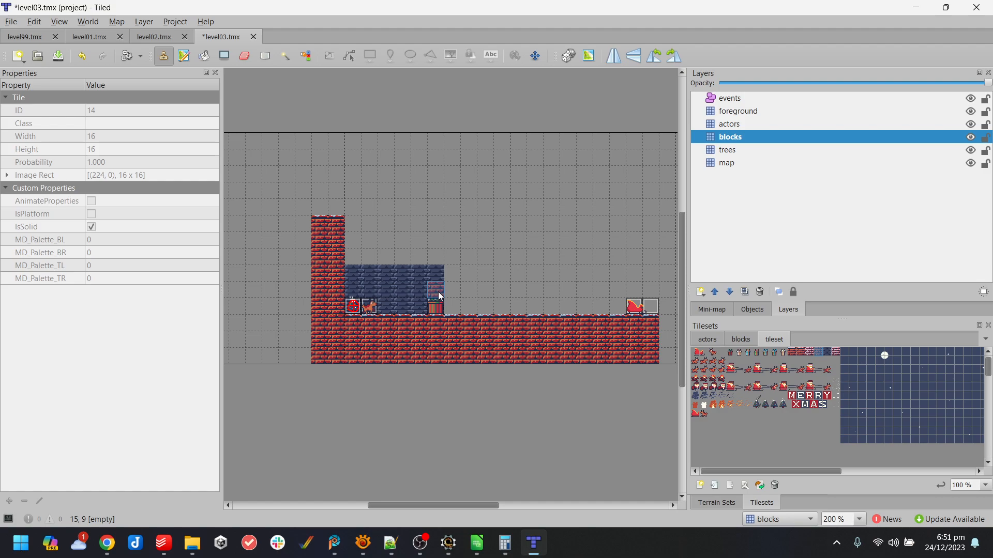
{"action": "mouse_move", "coordinate": [438, 293]}
{"action": "left_mouse_down"}
{"action": "mouse_move", "coordinate": [442, 278]}
{"action": "mouse_move", "coordinate": [355, 275]}
{"action": "mouse_move", "coordinate": [377, 284]}
{"action": "left_mouse_up"}
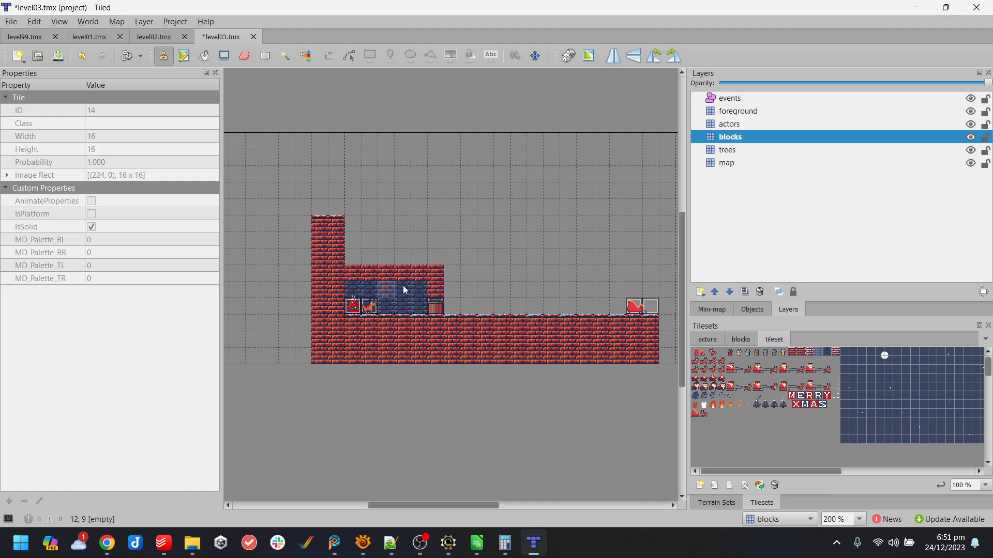
- Place the player_santa actor on the actors layer between the present block and the sled, and save the map
{"action": "left_click", "coordinate": [708, 339]}
{"action": "left_click", "coordinate": [731, 125]}
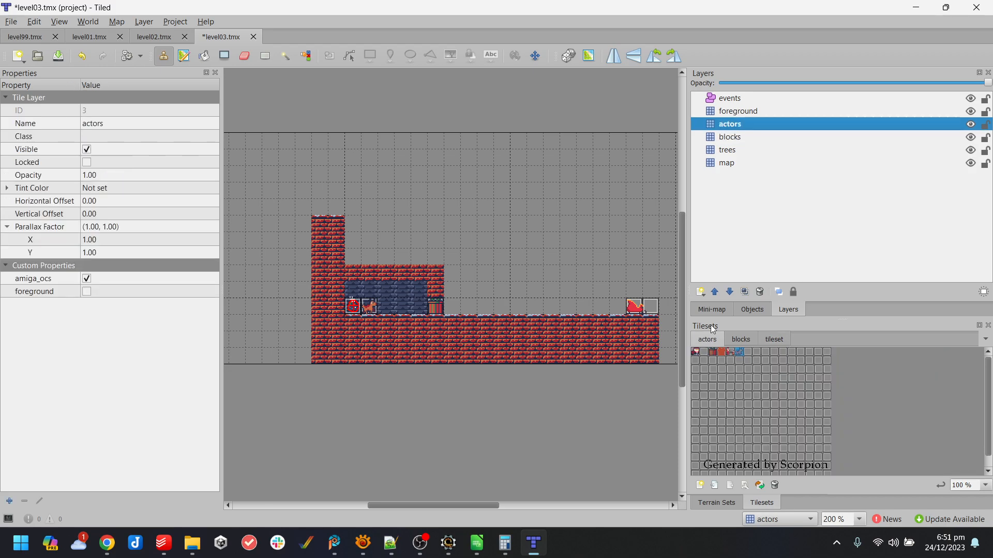
{"action": "left_click", "coordinate": [699, 352]}
{"action": "left_click", "coordinate": [485, 306]}
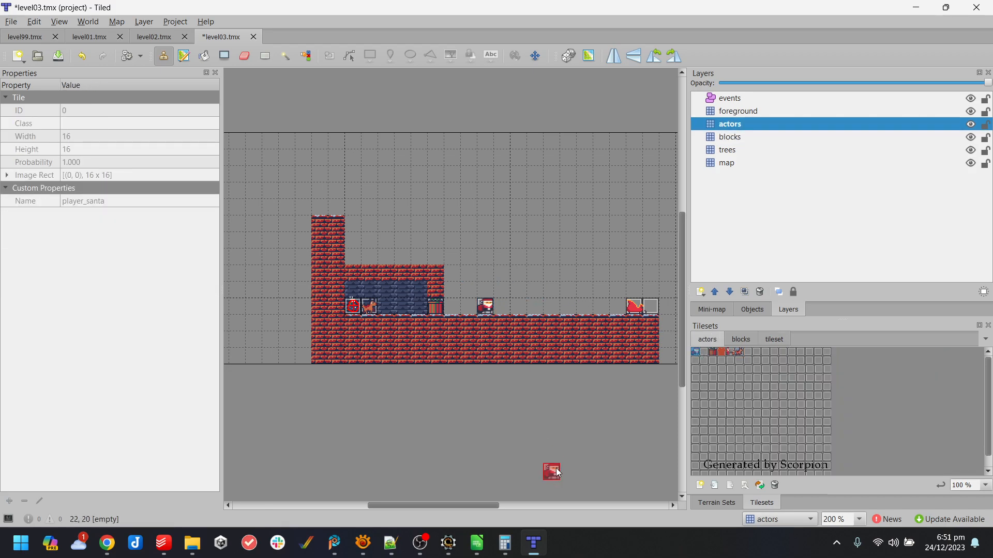
{"action": "key", "text": "ctrl+s"}
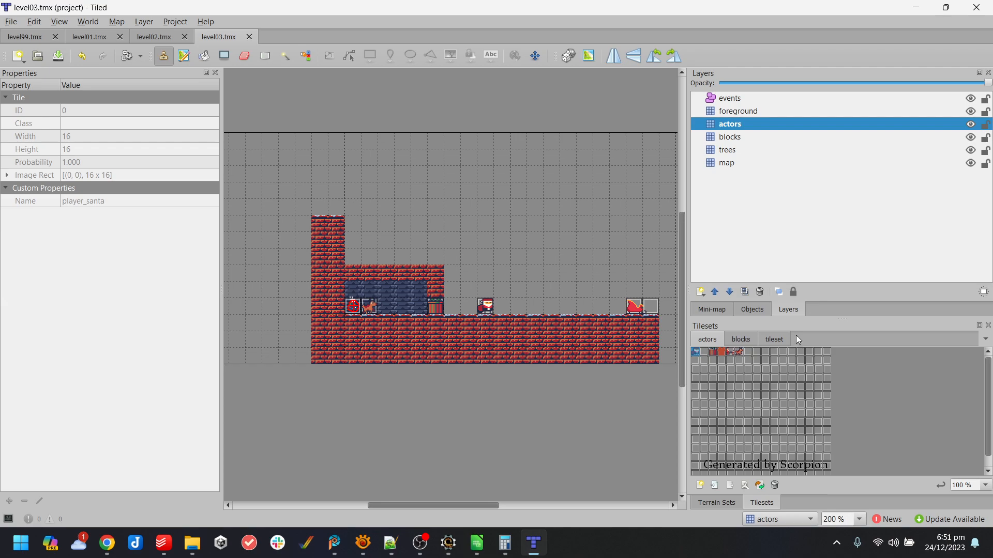
- Paint randomized snow-topped bricks along the top of the brick shelter, and save the map
{"action": "left_click", "coordinate": [778, 339]}
{"action": "left_click_drag", "start_coordinate": [801, 351], "coordinate": [793, 351]}
{"action": "left_click", "coordinate": [568, 55]}
{"action": "left_click_drag", "start_coordinate": [349, 278], "coordinate": [440, 275]}
{"action": "key", "text": "ctrl+s"}
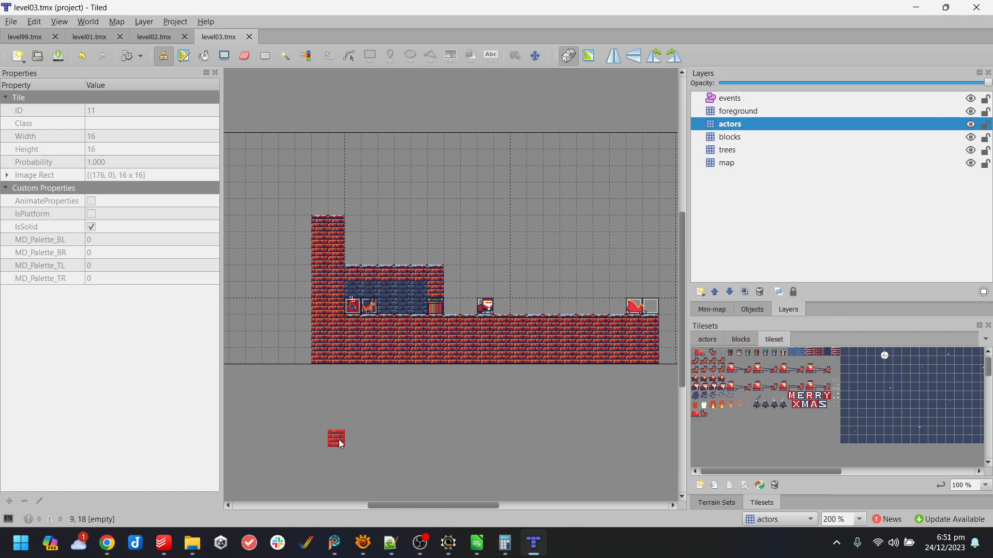
- Switch to Scorpion Editor and open the startup code block
{"action": "left_click", "coordinate": [945, 8]}
{"action": "left_click", "coordinate": [568, 43]}
{"action": "left_click", "coordinate": [595, 30]}
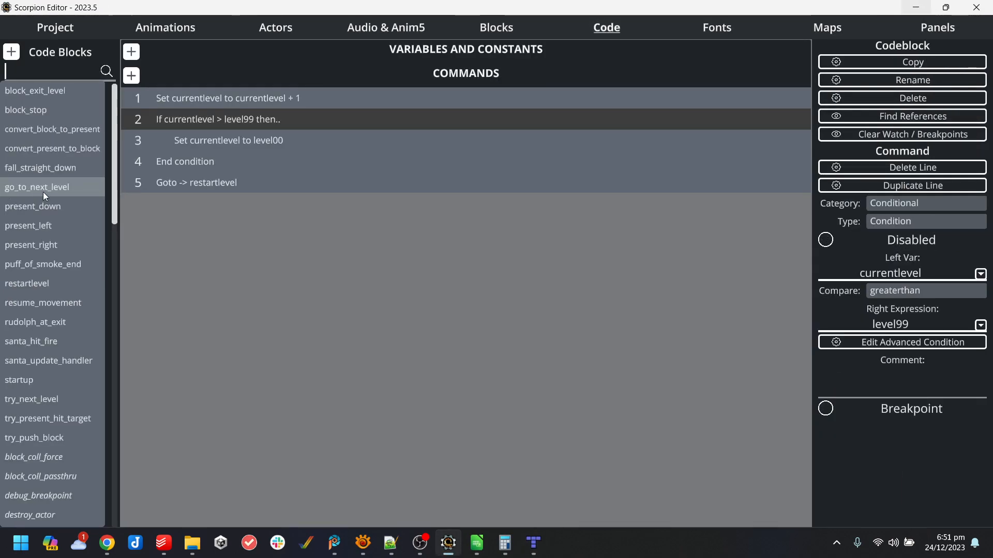
{"action": "left_click", "coordinate": [50, 171]}
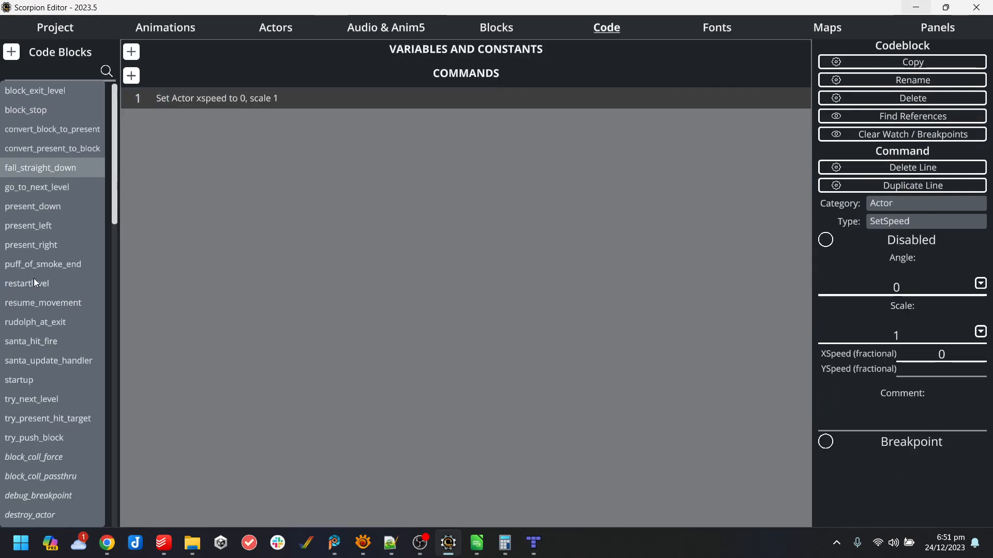
{"action": "left_click", "coordinate": [37, 379]}
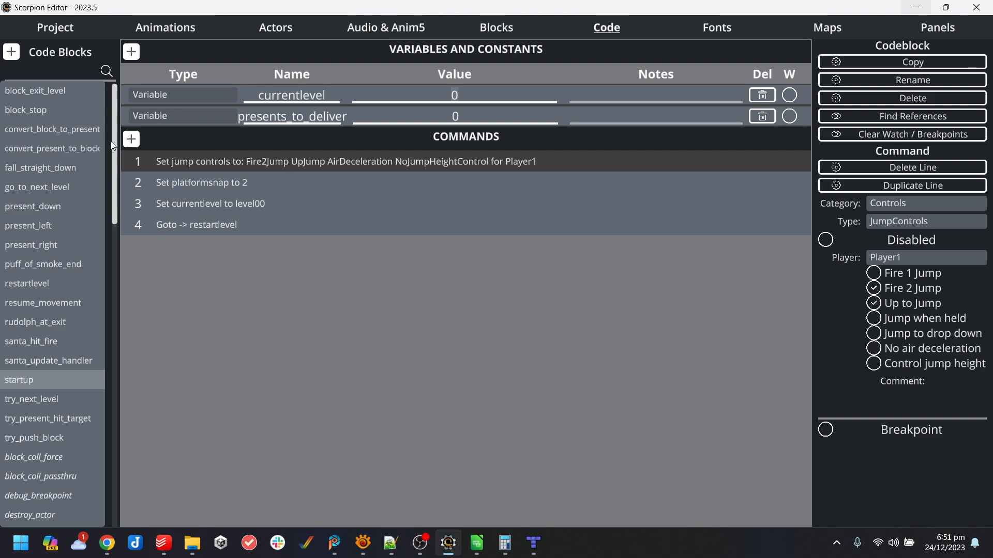
- Add a SetVariable command at the start of the startup block that sets currentlevel to level03
{"action": "left_click", "coordinate": [132, 141]}
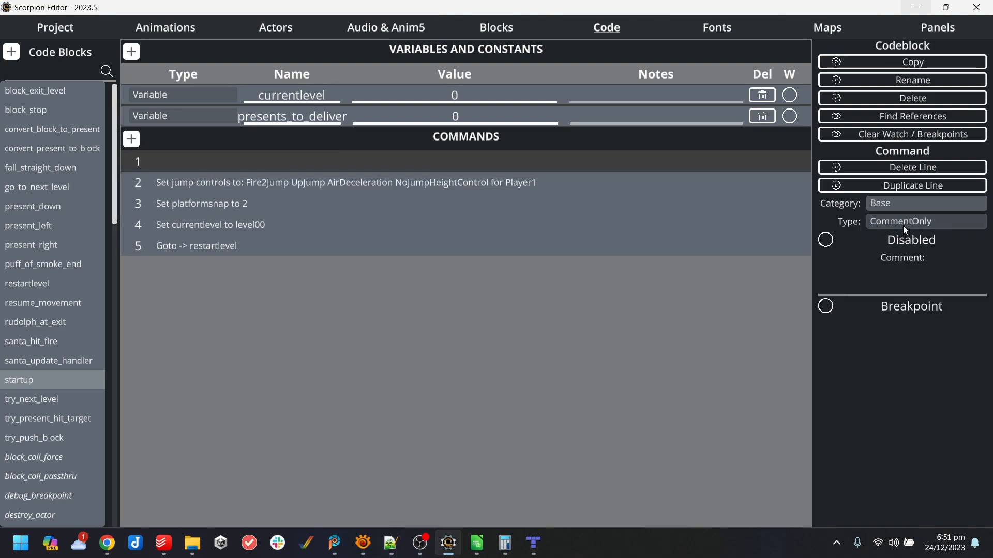
{"action": "left_click", "coordinate": [903, 230]}
{"action": "left_click", "coordinate": [388, 329]}
{"action": "left_click", "coordinate": [903, 276]}
{"action": "type", "text": "currentlevel"}
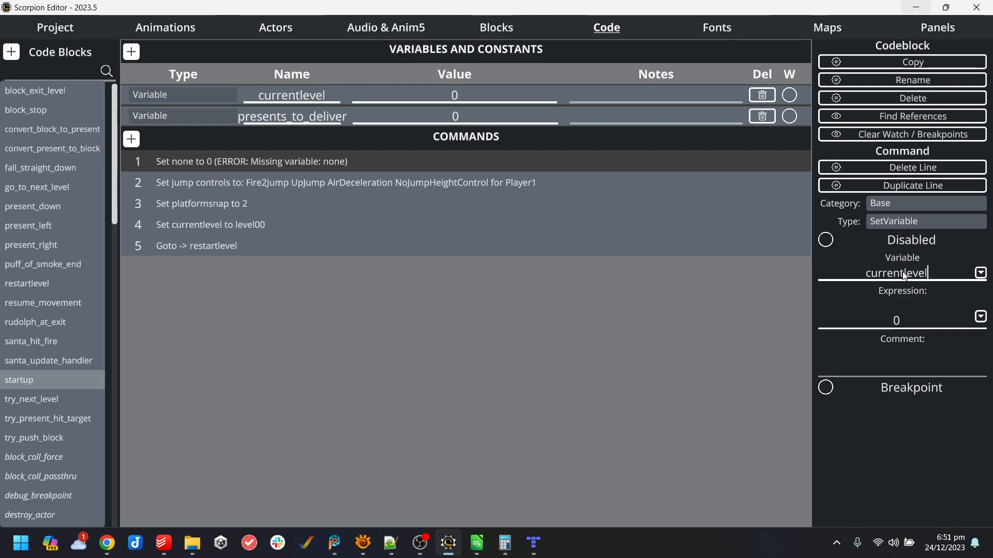
{"action": "left_click", "coordinate": [980, 316]}
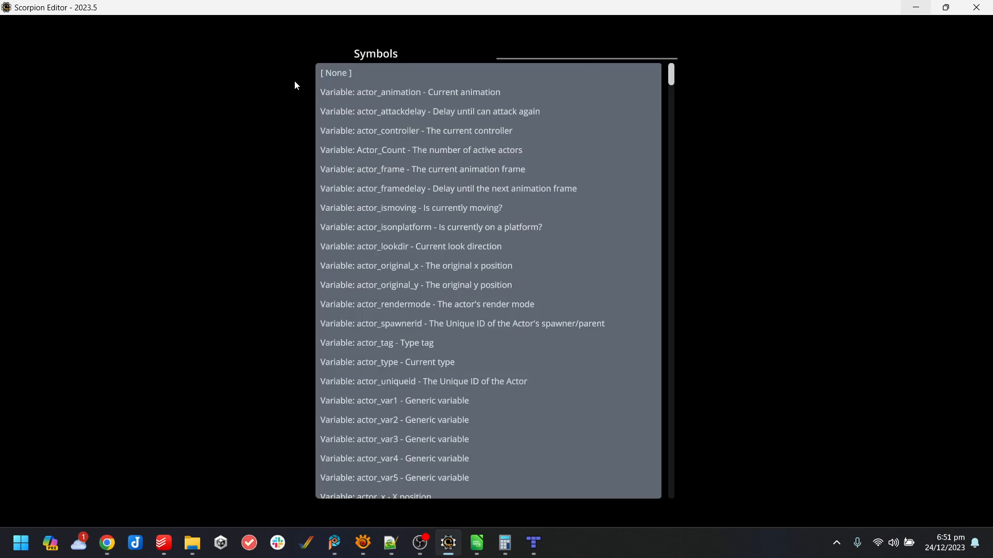
{"action": "type", "text": "level"}
{"action": "left_click", "coordinate": [362, 208]}
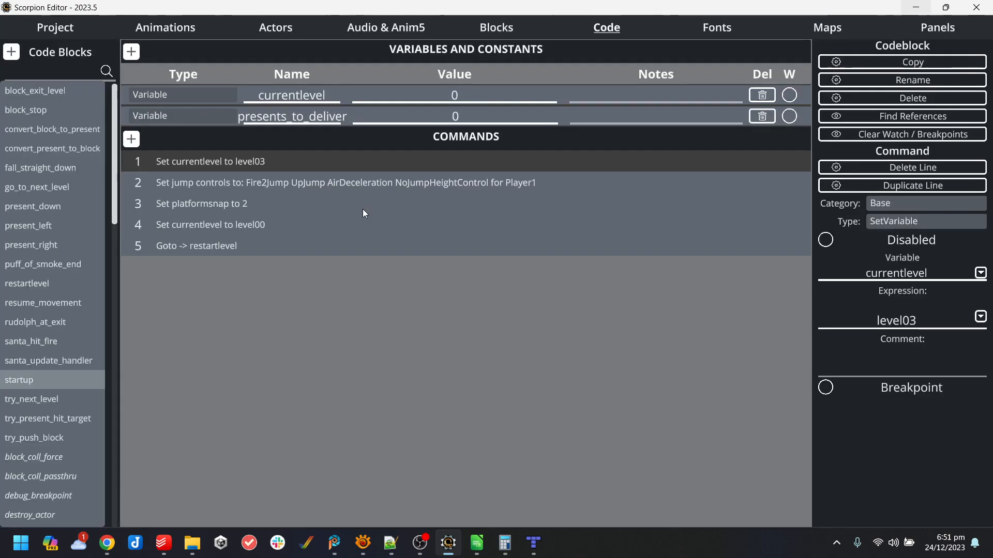
- Compile the game for a WinUAE test run, and close the emulator and the compile message
{"action": "left_click", "coordinate": [58, 36]}
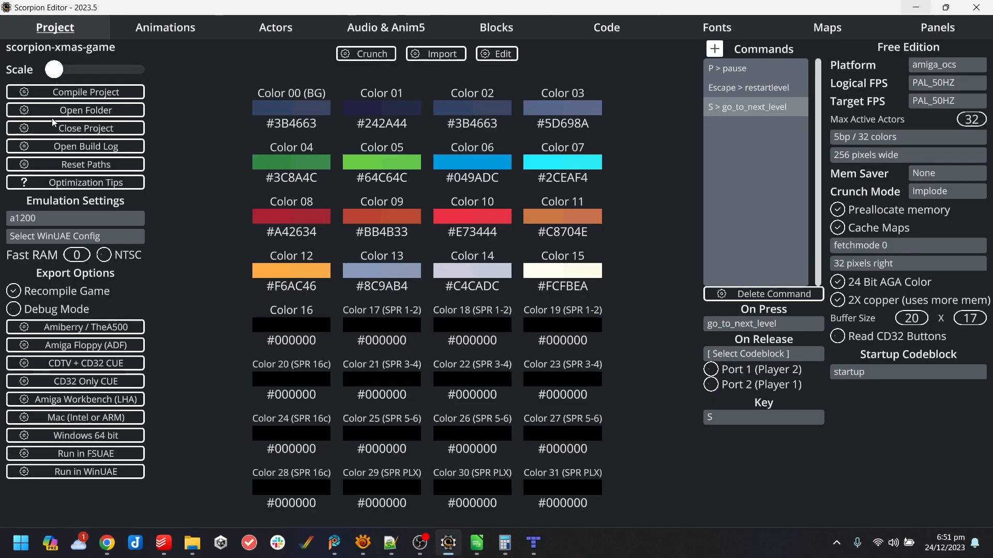
{"action": "left_click", "coordinate": [129, 473]}
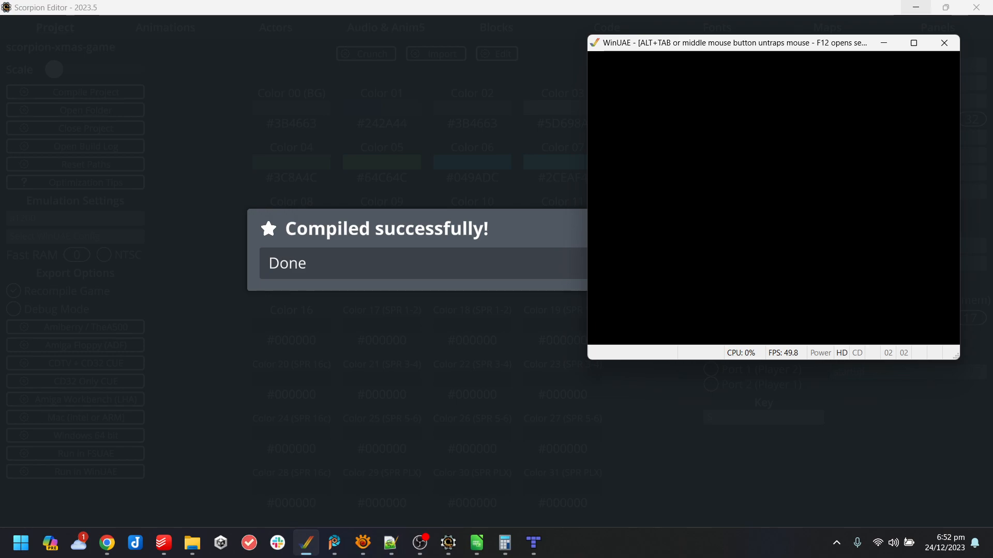
{"action": "key", "text": "alt+F4"}
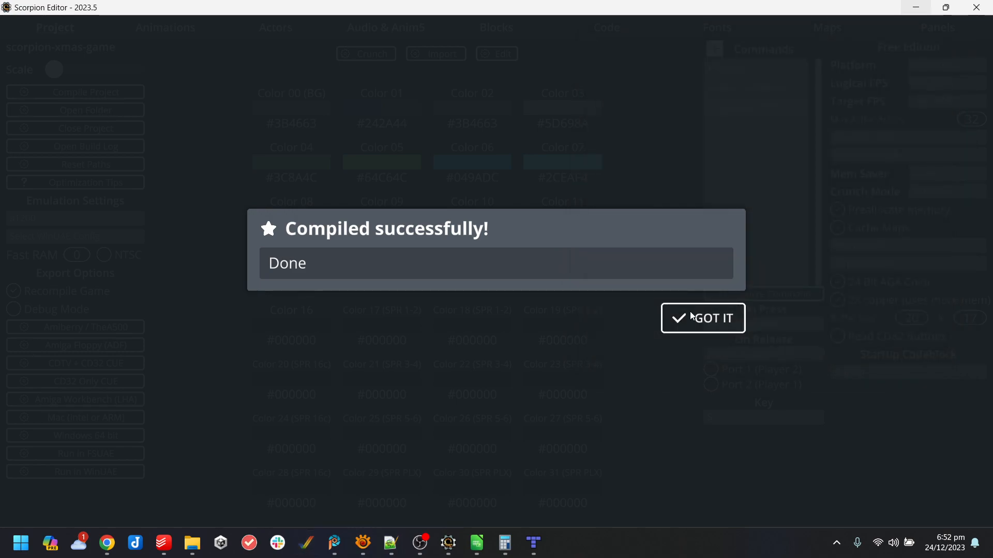
{"action": "left_click", "coordinate": [702, 318]}
- Delete the extra first command from the startup block and set the existing currentlevel command to level03
{"action": "left_click", "coordinate": [606, 28]}
{"action": "left_click_drag", "start_coordinate": [241, 160], "coordinate": [247, 230]}
{"action": "key", "text": "Delete"}
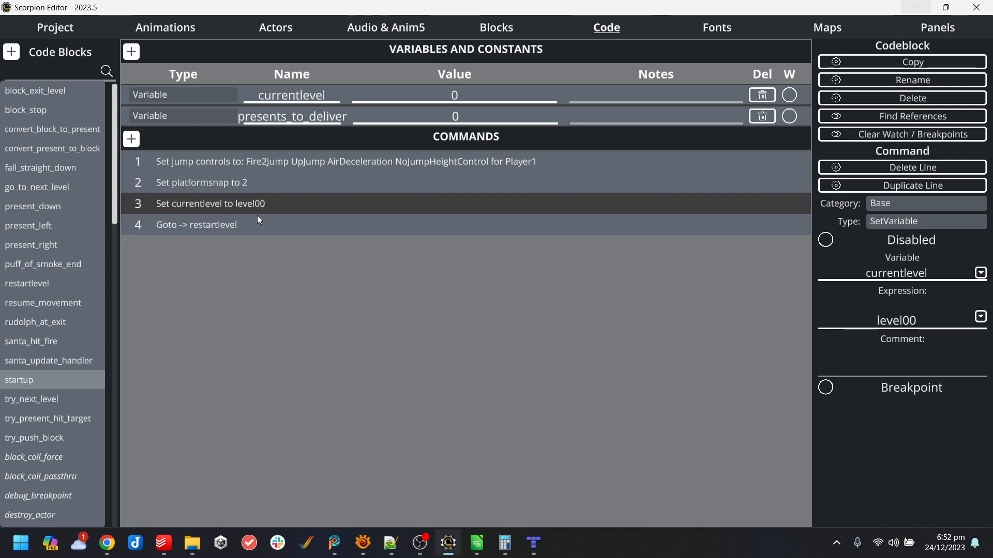
{"action": "left_click", "coordinate": [926, 316]}
{"action": "key", "text": "BackSpace"}
{"action": "type", "text": "3"}
{"action": "left_click", "coordinate": [365, 187]}
{"action": "left_click", "coordinate": [331, 202]}
- Recompile the project and run it in WinUAE to test level03
{"action": "left_click", "coordinate": [55, 27]}
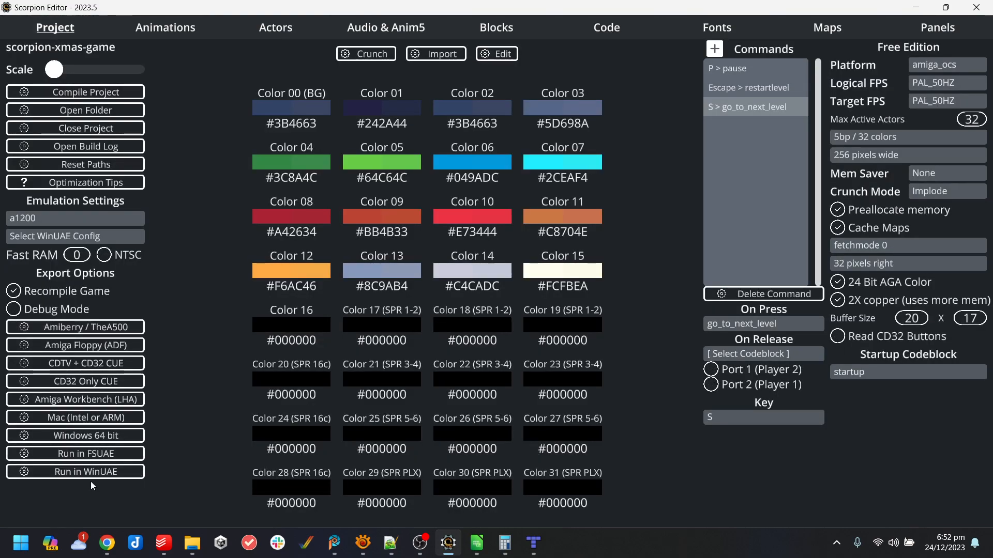
{"action": "left_click", "coordinate": [94, 474]}
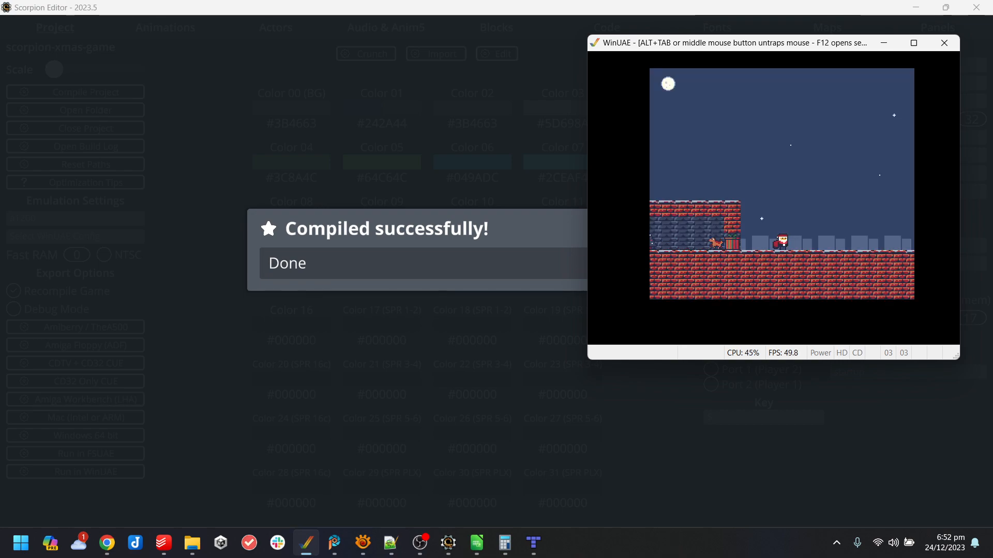
- Test level03 by walking Santa to the present and pushing it through the shelter up against the tree
{"action": "key", "text": "Left"}
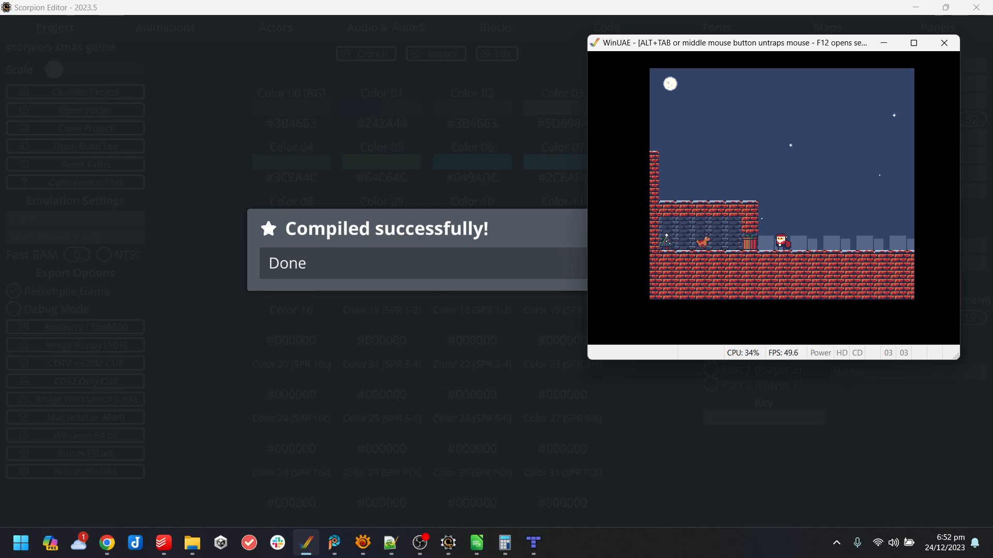
{"action": "key", "text": "Left"}
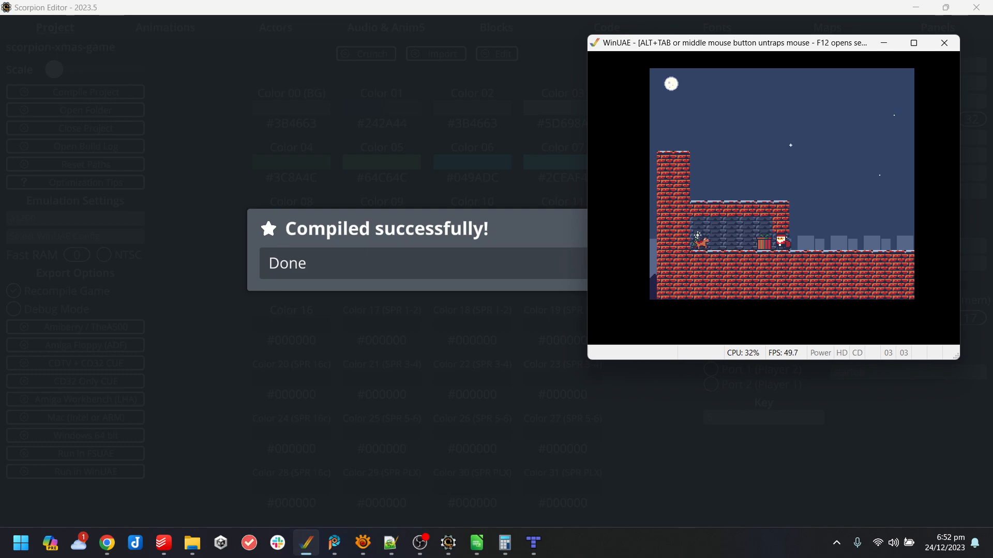
{"action": "key", "text": "Left"}
{"action": "key", "text": "Right"}
{"action": "key", "text": "Left"}
{"action": "key", "text": "Right"}
{"action": "key", "text": "Right"}
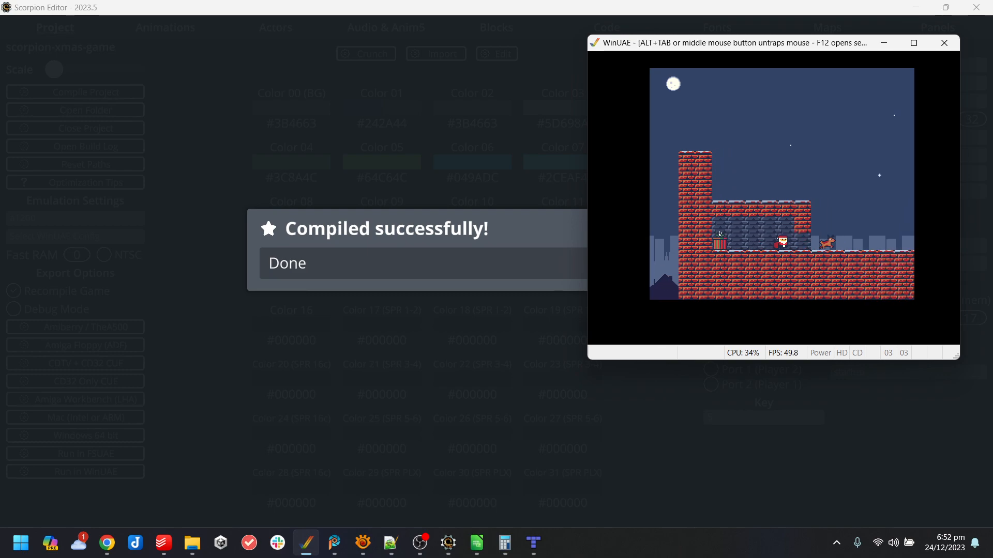
- Walk Santa over to the sleigh to test the level exit, and close the emulator and the compile message
{"action": "key", "text": "Right"}
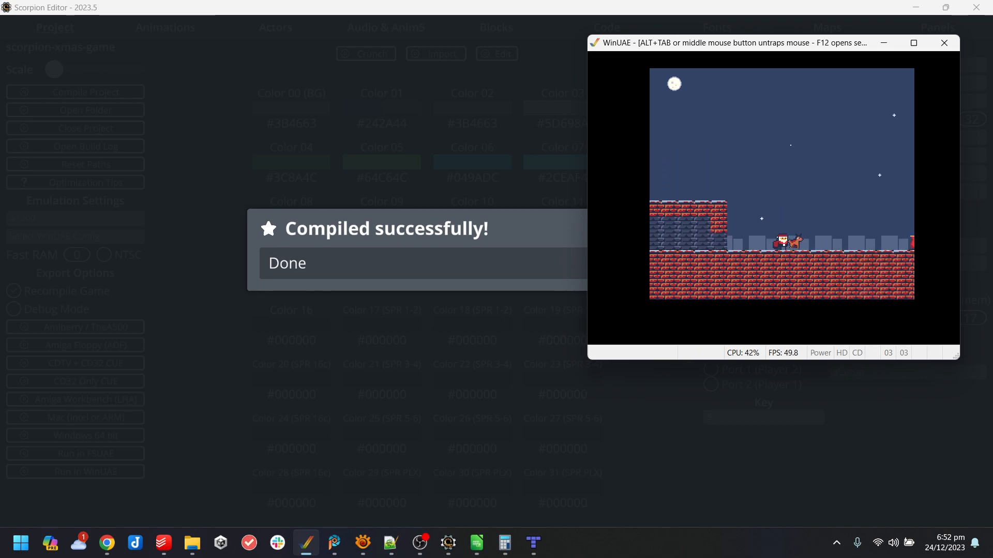
{"action": "key", "text": "Right"}
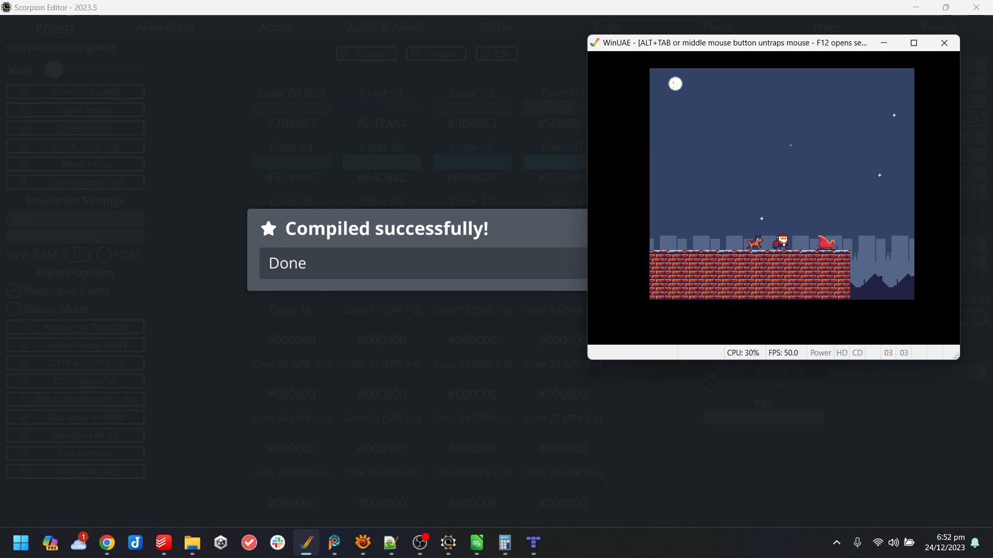
{"action": "key", "text": "Left"}
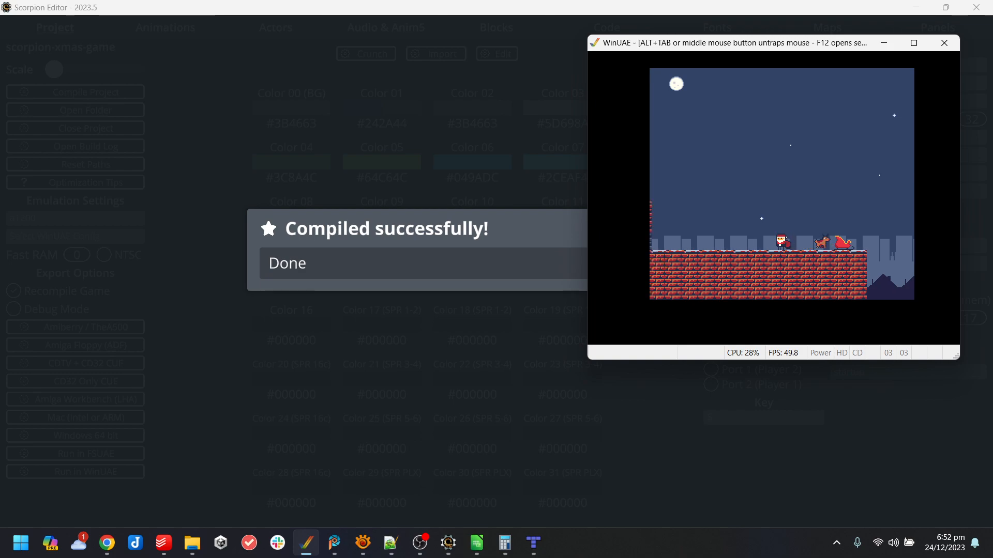
{"action": "key", "text": "Right"}
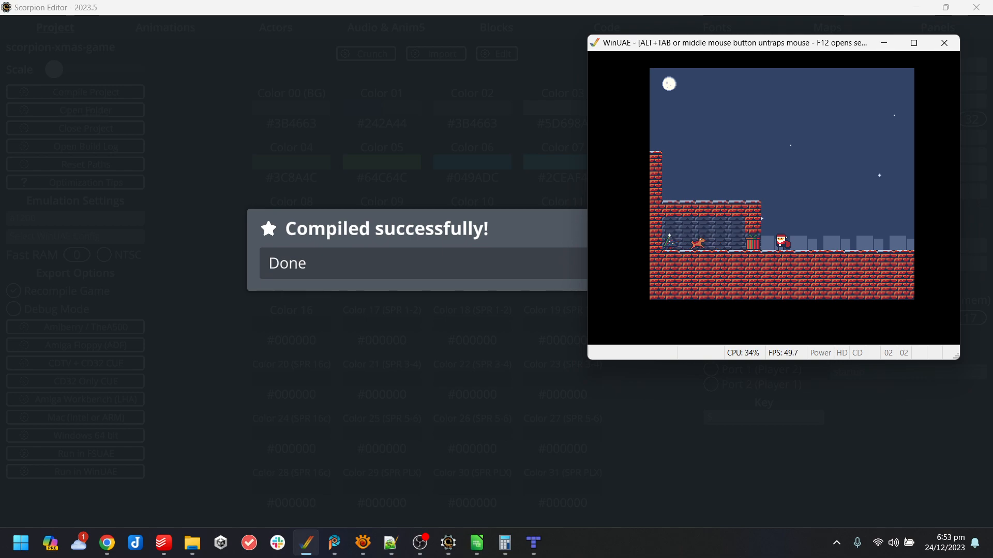
{"action": "key", "text": "alt+F4"}
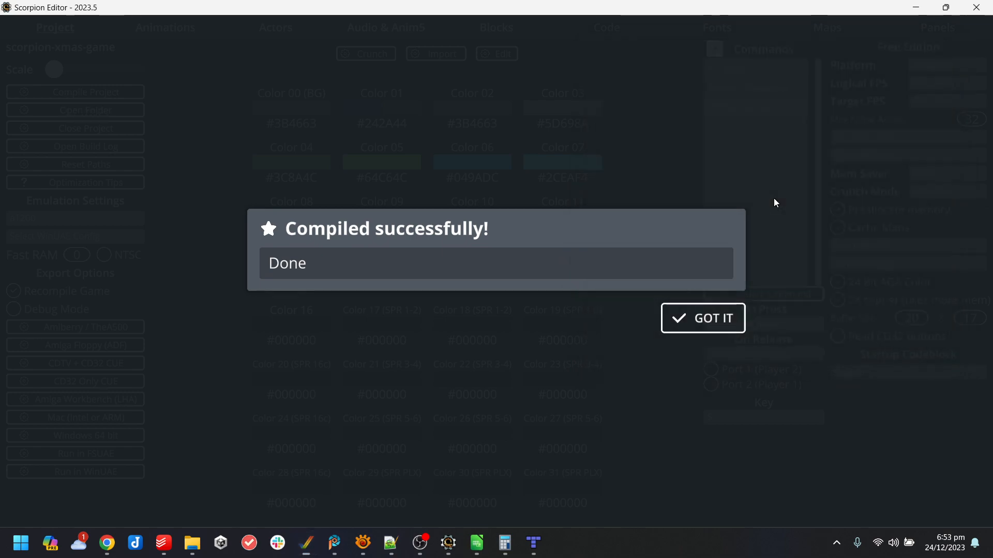
{"action": "left_click", "coordinate": [706, 319]}
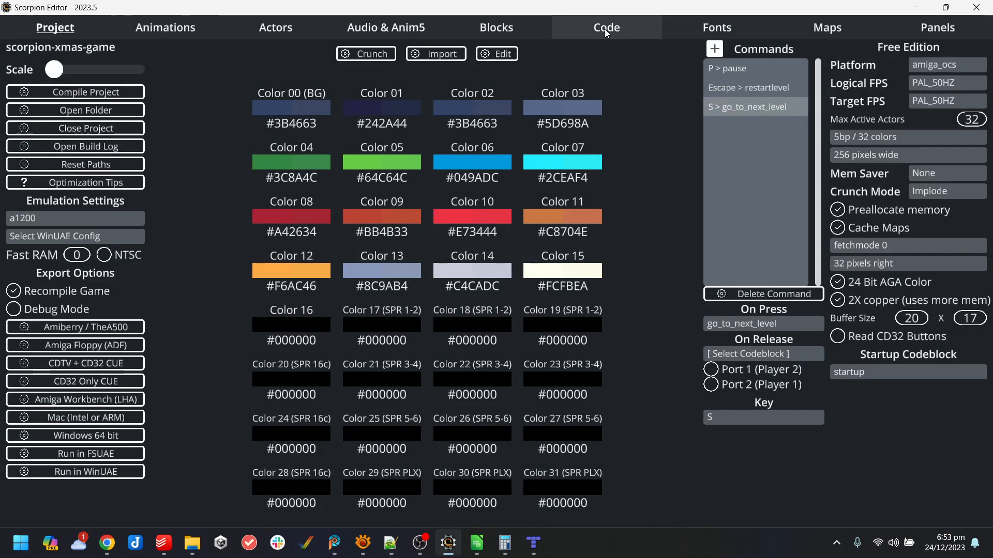
- Review the try_next_level and try_present_hit_target code blocks
{"action": "left_click", "coordinate": [606, 28]}
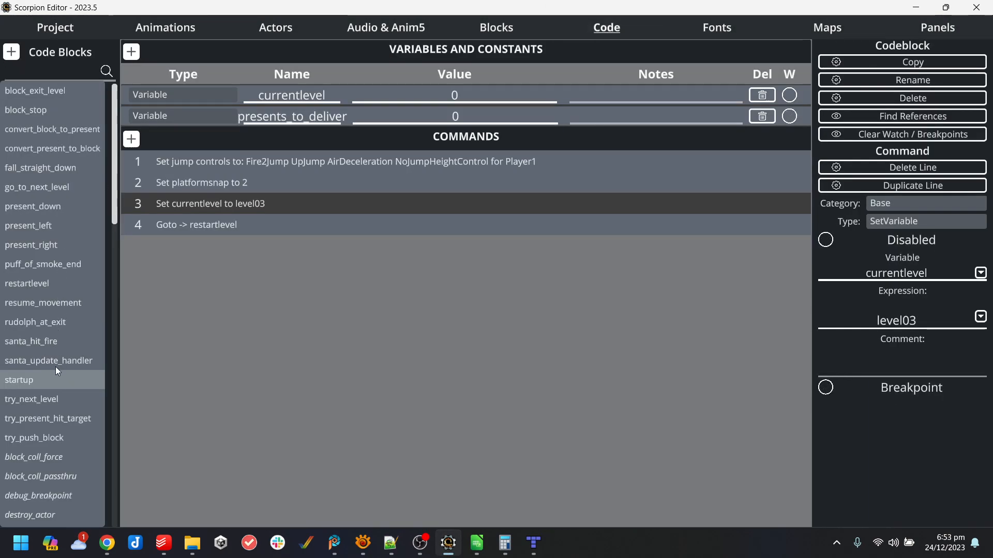
{"action": "left_click", "coordinate": [55, 395]}
{"action": "left_click", "coordinate": [58, 418]}
{"action": "left_click", "coordinate": [58, 400]}
{"action": "left_click", "coordinate": [67, 416]}
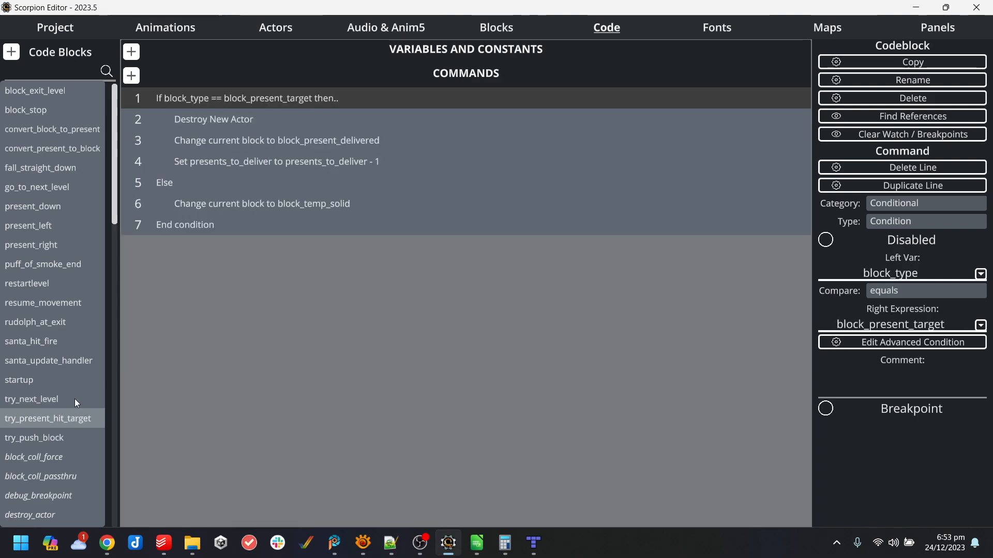
- Examine how the try_push_block code block handles presents pushed left, right and down, including its calls to convert_block_to_present and present_down
{"action": "left_click", "coordinate": [49, 434]}
{"action": "scroll", "coordinate": [371, 258], "scroll_direction": "down", "scroll_amount": 4}
{"action": "scroll", "coordinate": [360, 269], "scroll_direction": "up", "scroll_amount": 1}
{"action": "scroll", "coordinate": [360, 269], "scroll_direction": "up", "scroll_amount": 2}
{"action": "scroll", "coordinate": [360, 269], "scroll_direction": "down", "scroll_amount": 2}
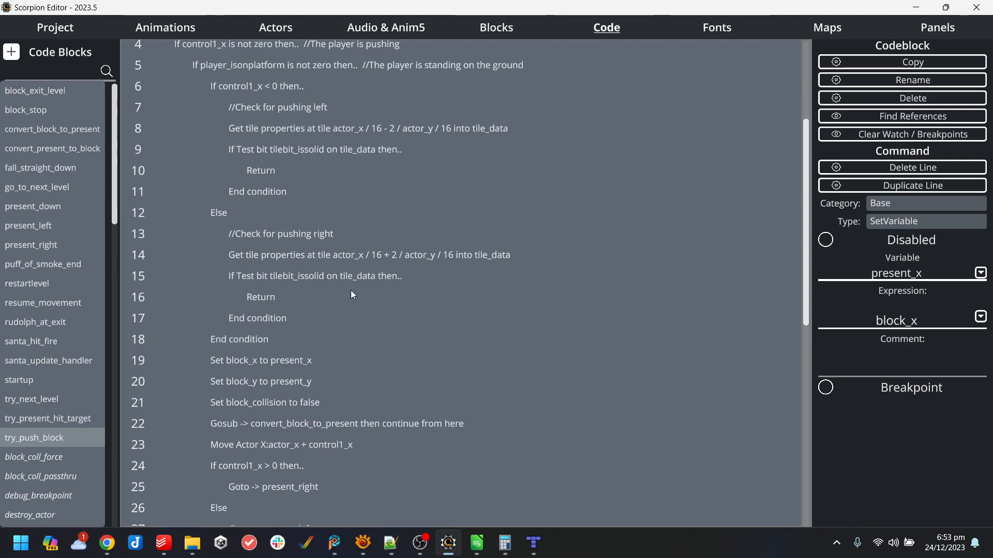
{"action": "scroll", "coordinate": [352, 293], "scroll_direction": "down", "scroll_amount": 7}
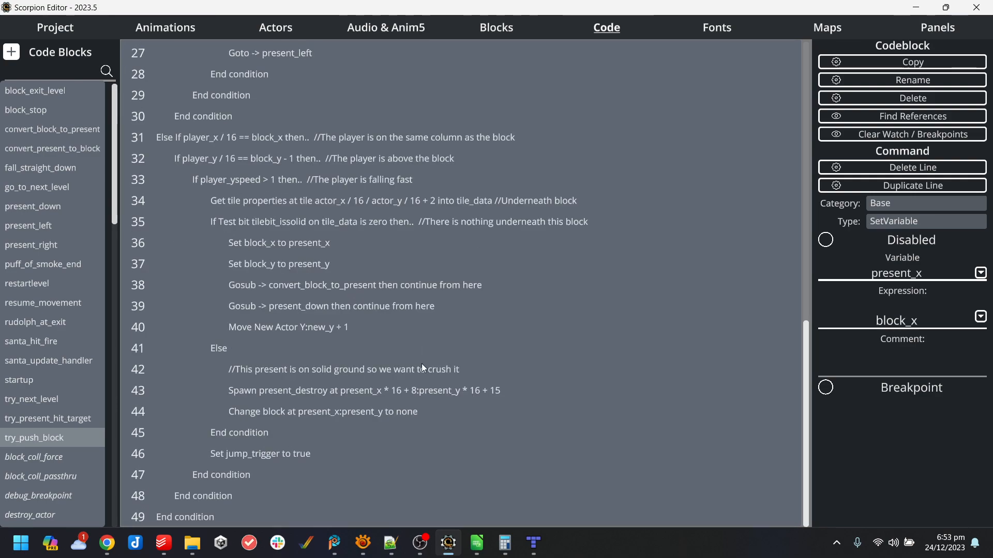
{"action": "left_click", "coordinate": [362, 302]}
{"action": "key", "text": "Up"}
{"action": "scroll", "coordinate": [464, 337], "scroll_direction": "up", "scroll_amount": 7}
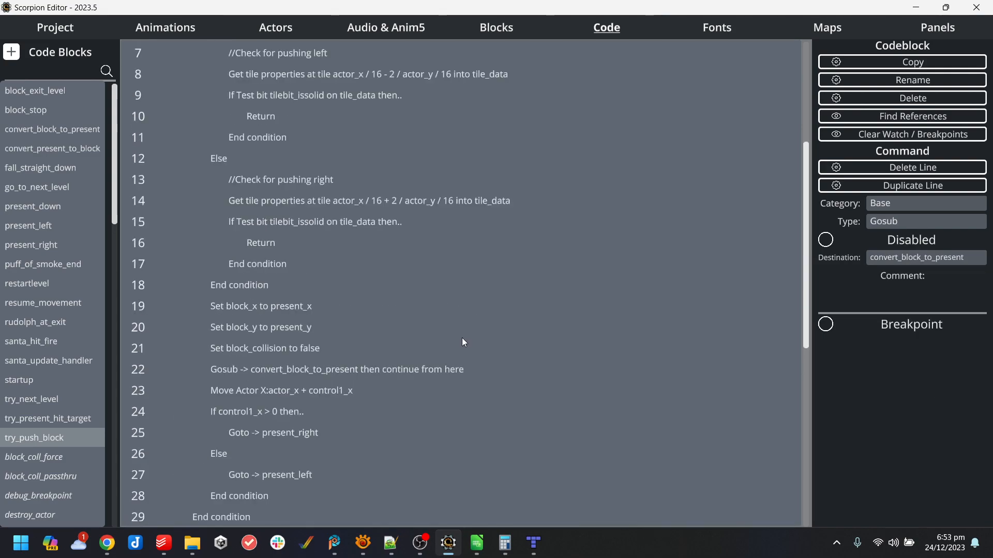
{"action": "scroll", "coordinate": [462, 342], "scroll_direction": "down", "scroll_amount": 5}
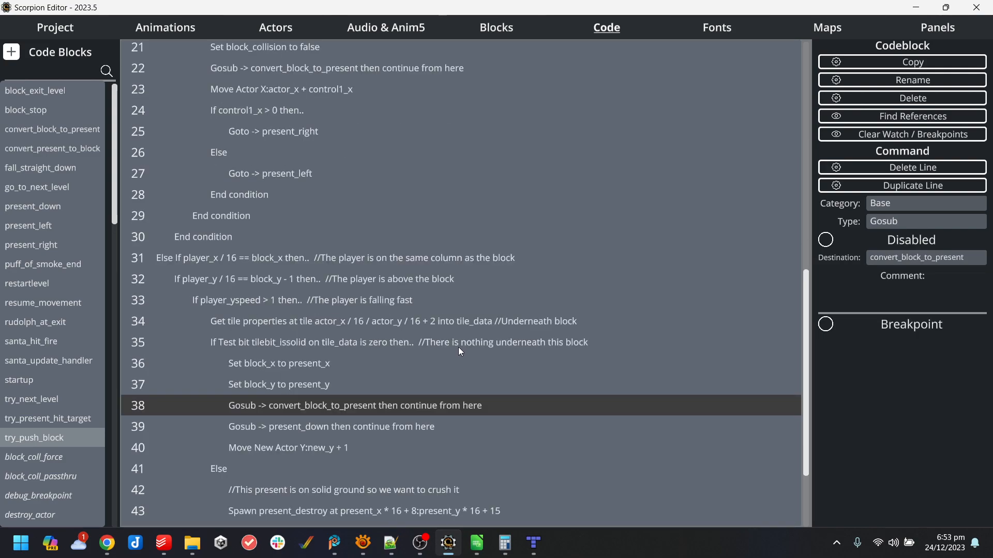
{"action": "left_click", "coordinate": [353, 427]}
{"action": "scroll", "coordinate": [491, 432], "scroll_direction": "down", "scroll_amount": 2}
{"action": "scroll", "coordinate": [451, 445], "scroll_direction": "up", "scroll_amount": 3}
{"action": "scroll", "coordinate": [424, 398], "scroll_direction": "up", "scroll_amount": 2}
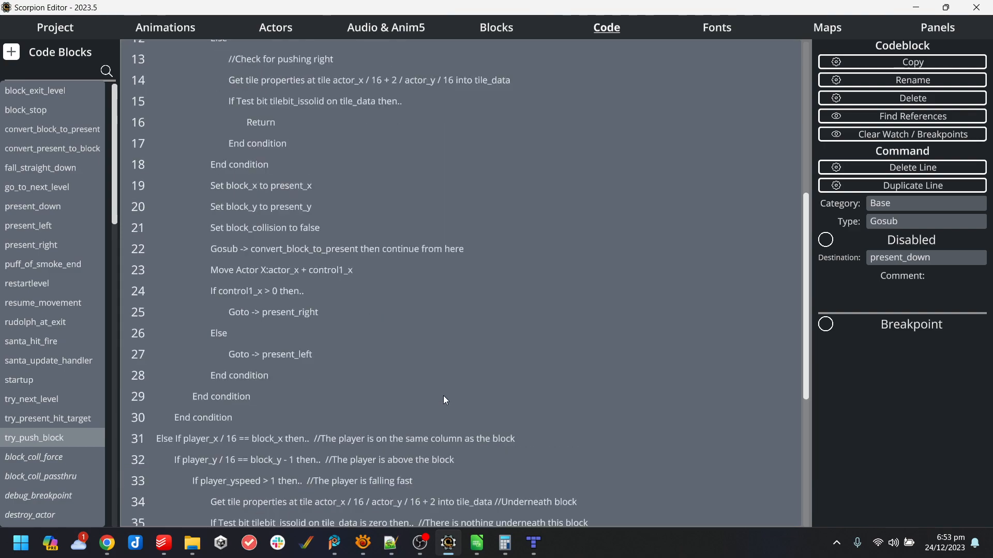
- Compare the present_down and present_left code blocks with try_present_hit_target
{"action": "left_click", "coordinate": [48, 201]}
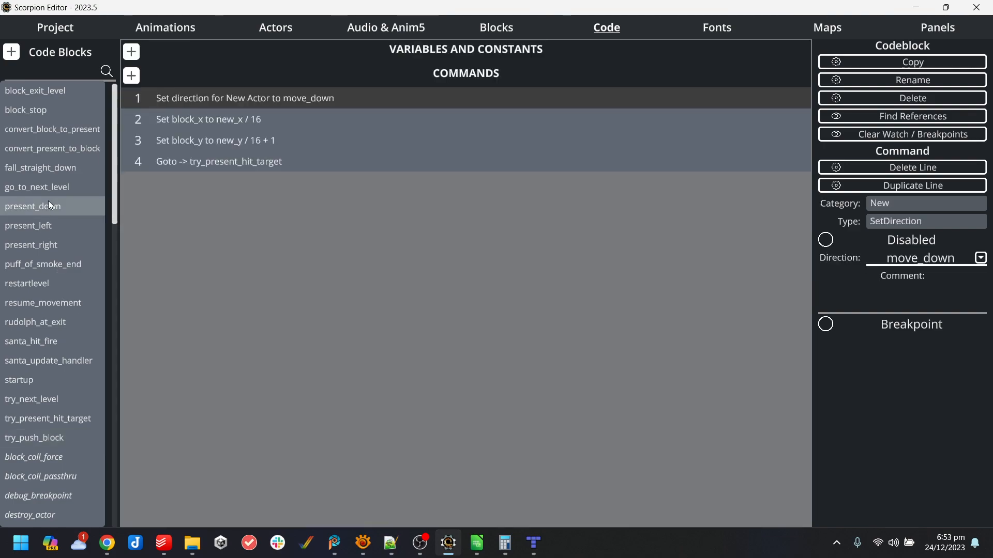
{"action": "left_click", "coordinate": [52, 221]}
{"action": "left_click", "coordinate": [51, 212]}
{"action": "left_click", "coordinate": [52, 225]}
{"action": "left_click", "coordinate": [54, 214]}
{"action": "left_click", "coordinate": [68, 419]}
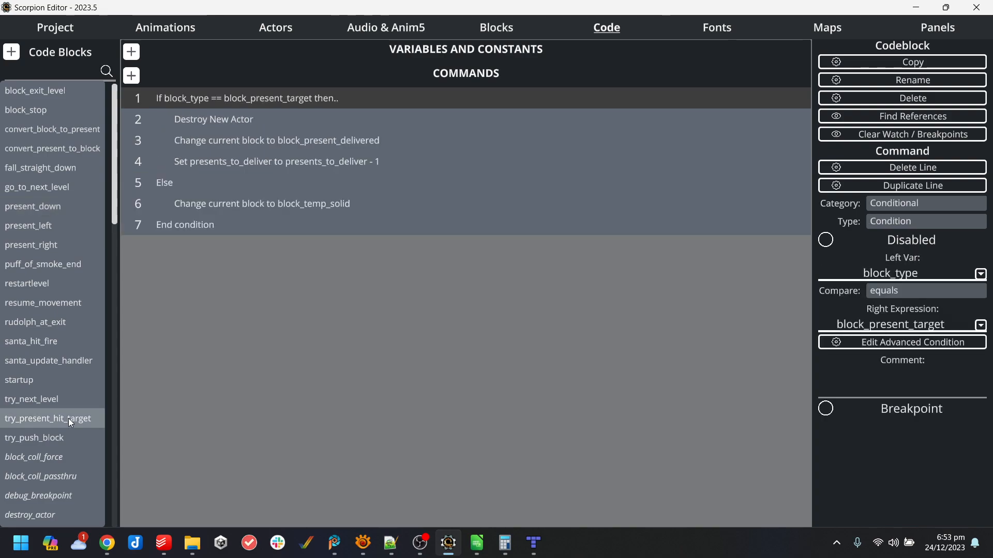
{"action": "left_click", "coordinate": [54, 226]}
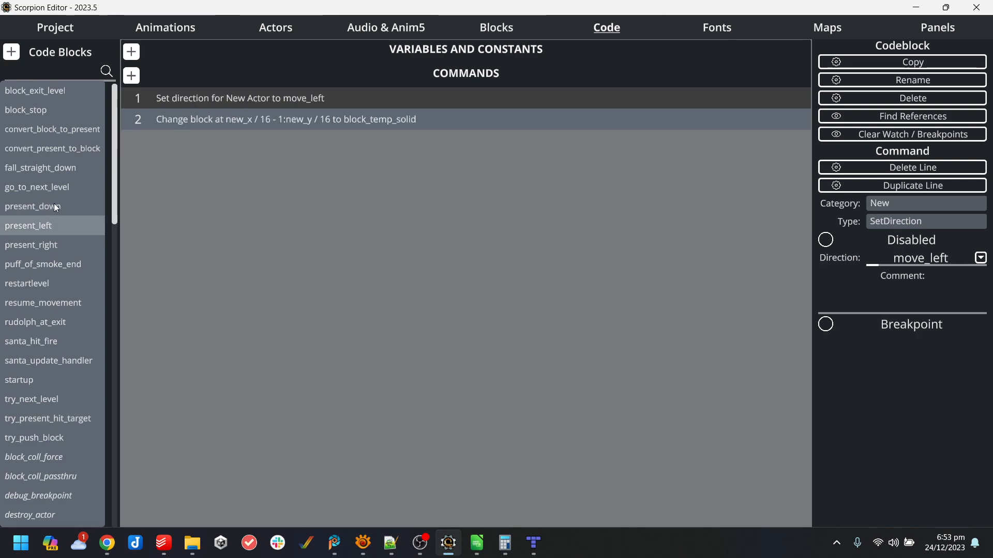
- Replace the second command of present_right with copies of present_down's block_x, block_y and Goto try_present_hit_target commands
{"action": "left_click", "coordinate": [54, 206]}
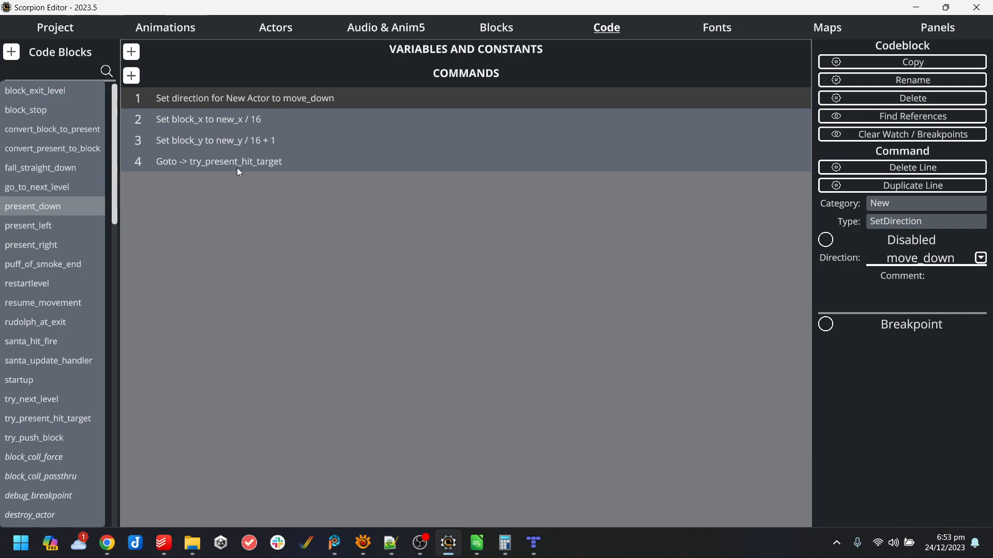
{"action": "left_click", "coordinate": [249, 122]}
{"action": "left_click", "coordinate": [264, 163]}
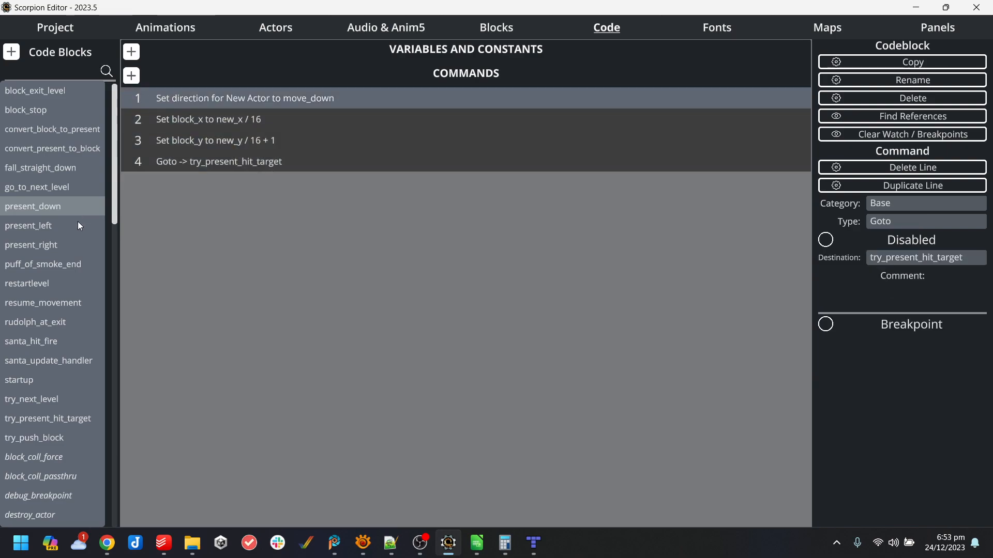
{"action": "left_click", "coordinate": [51, 242]}
{"action": "left_click", "coordinate": [315, 120]}
{"action": "key", "text": "Delete"}
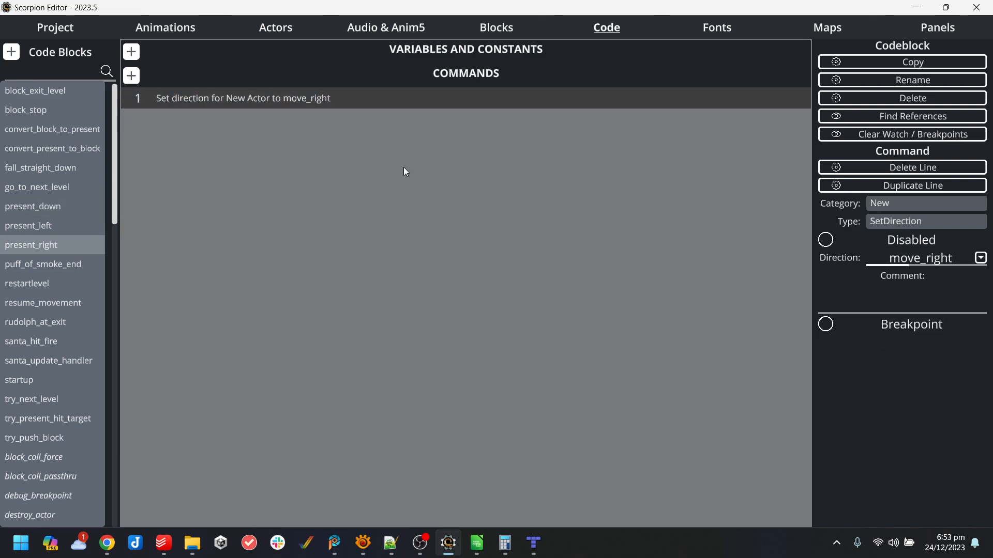
{"action": "key", "text": "ctrl+z"}
{"action": "left_click", "coordinate": [287, 126]}
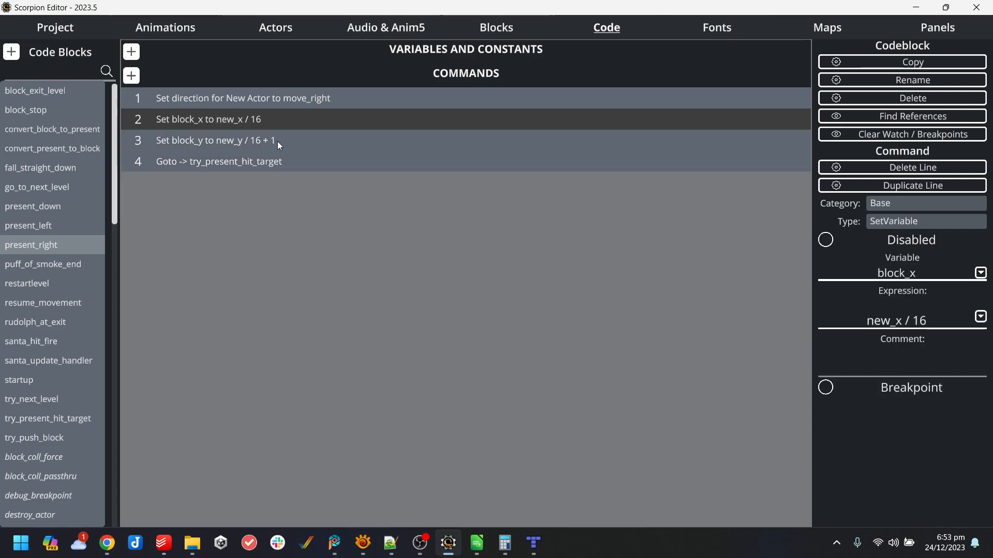
- In present_right, set block_y to new_y / 16 and block_x to new_x / 16 + 1
{"action": "left_click", "coordinate": [277, 144]}
{"action": "left_click", "coordinate": [951, 317]}
{"action": "left_click", "coordinate": [949, 321]}
{"action": "key", "text": "BackSpace"}
{"action": "key", "text": "BackSpace"}
{"action": "key", "text": "BackSpace"}
{"action": "key", "text": "BackSpace"}
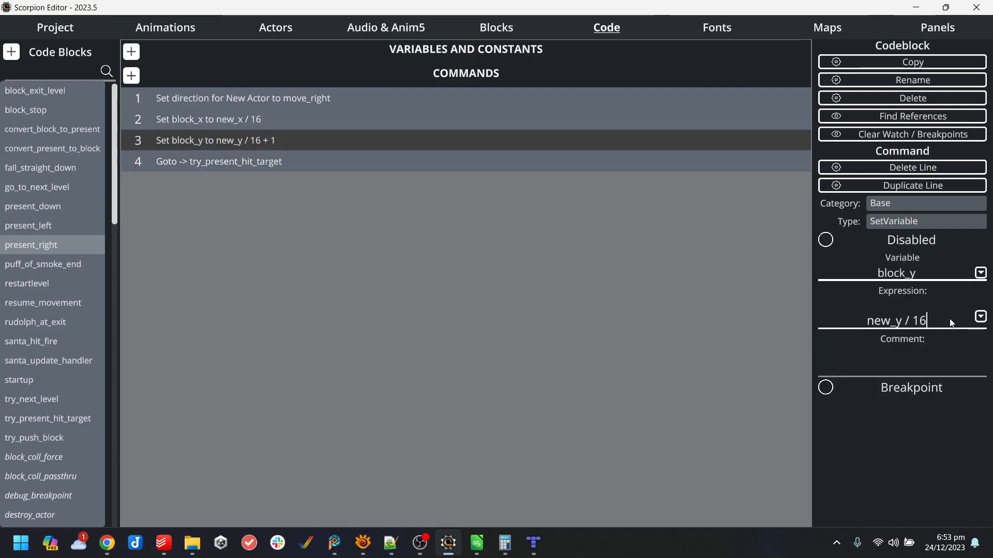
{"action": "left_click", "coordinate": [295, 123]}
{"action": "left_click", "coordinate": [939, 322]}
{"action": "type", "text": "+ 1"}
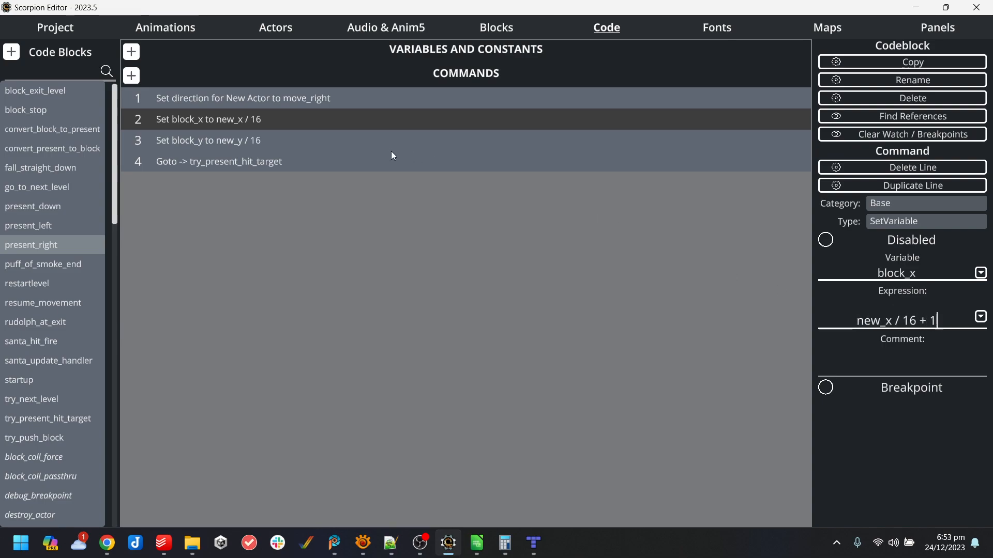
- Replace present_left's block change command with copies of present_right's block_x, block_y and Goto try_present_hit_target commands
{"action": "left_click", "coordinate": [389, 148]}
{"action": "left_click", "coordinate": [219, 161]}
{"action": "left_click", "coordinate": [31, 225]}
{"action": "left_click", "coordinate": [291, 119]}
{"action": "key", "text": "Delete"}
{"action": "key", "text": "ctrl+z"}
- In present_left, set block_x to new_x / 16 - 1
{"action": "left_click", "coordinate": [292, 116]}
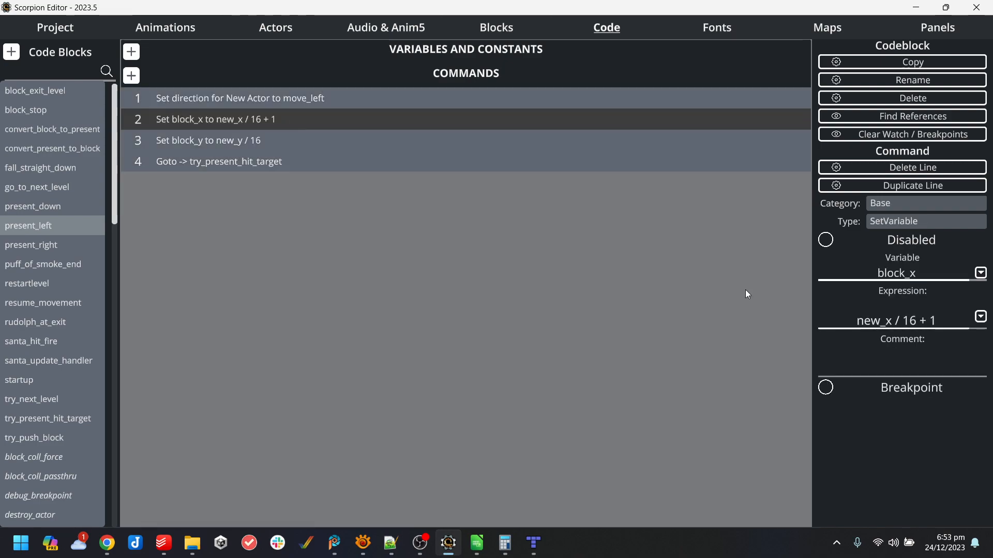
{"action": "left_click", "coordinate": [923, 321]}
{"action": "key", "text": "BackSpace"}
{"action": "type", "text": "-"}
- Recompile the game, run it in WinUAE, and push the present through the shelter to the tree target
{"action": "left_click", "coordinate": [73, 30]}
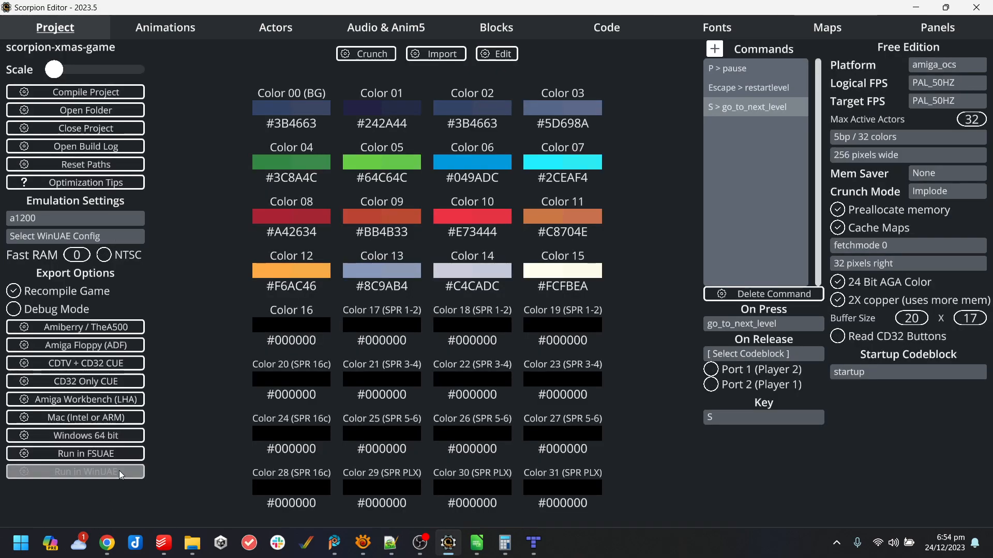
{"action": "left_click", "coordinate": [75, 472]}
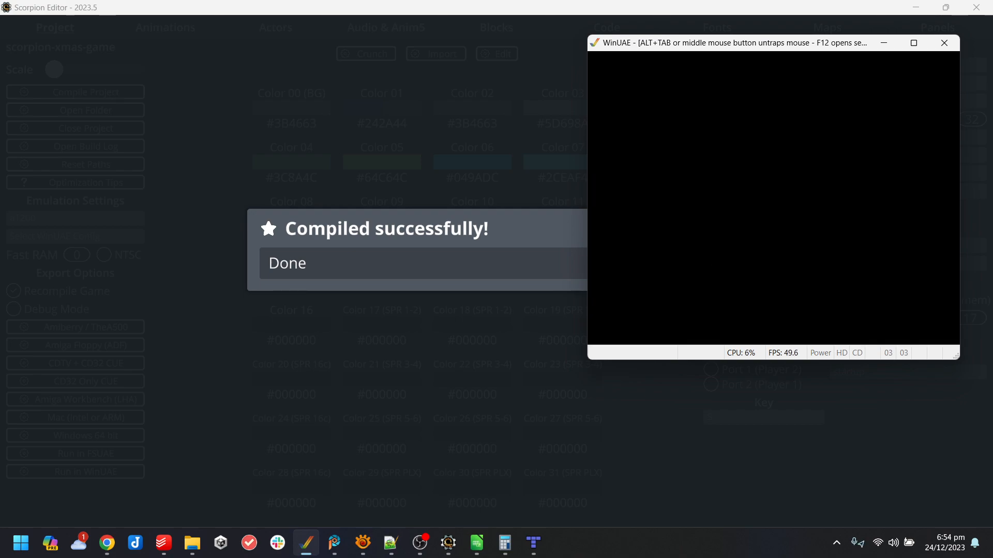
{"action": "key", "text": "Left"}
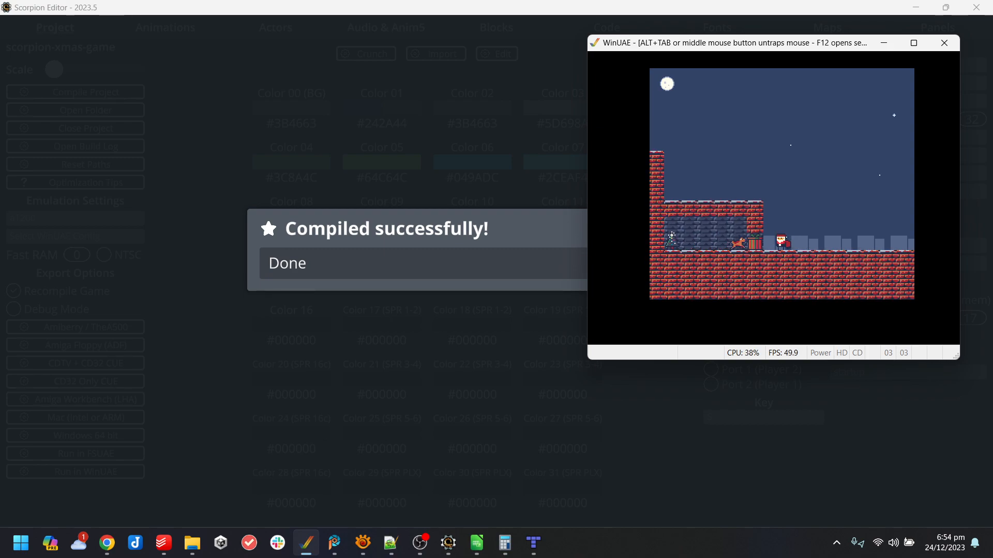
{"action": "key", "text": "Left"}
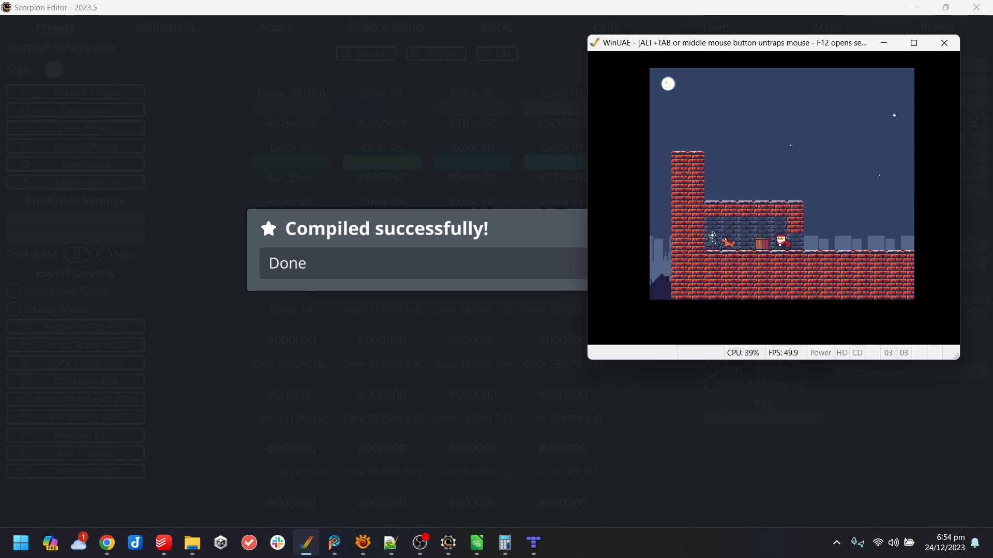
{"action": "key", "text": "Left"}
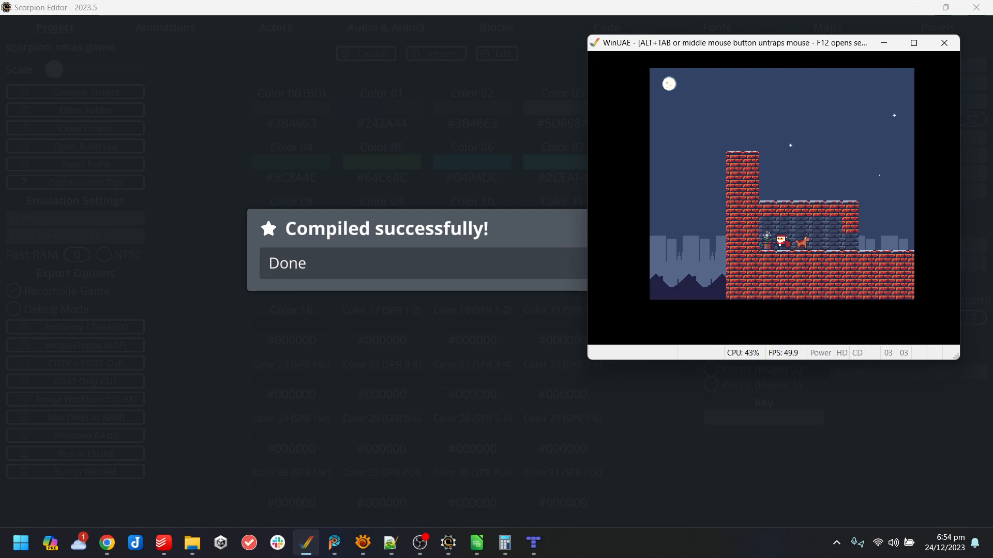
- Walk Santa back out of the shelter and on to the sleigh to test completing level03
{"action": "key", "text": "Right"}
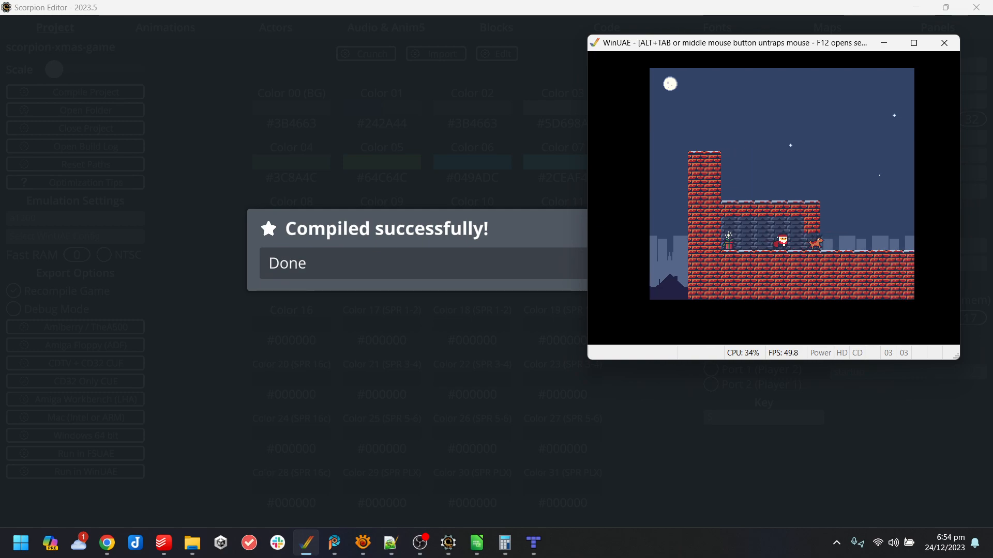
{"action": "key", "text": "Right"}
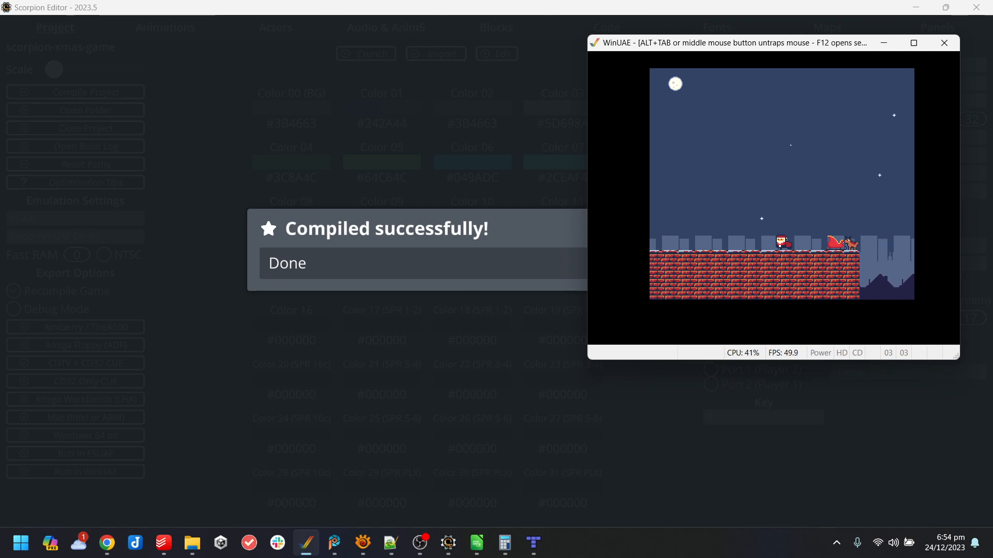
{"action": "key", "text": "Left"}
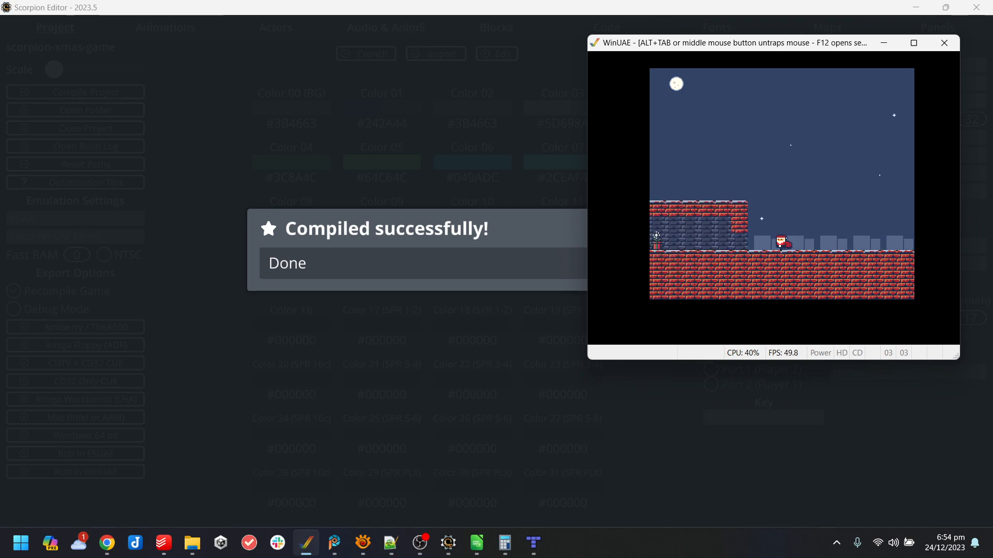
{"action": "key", "text": "Right"}
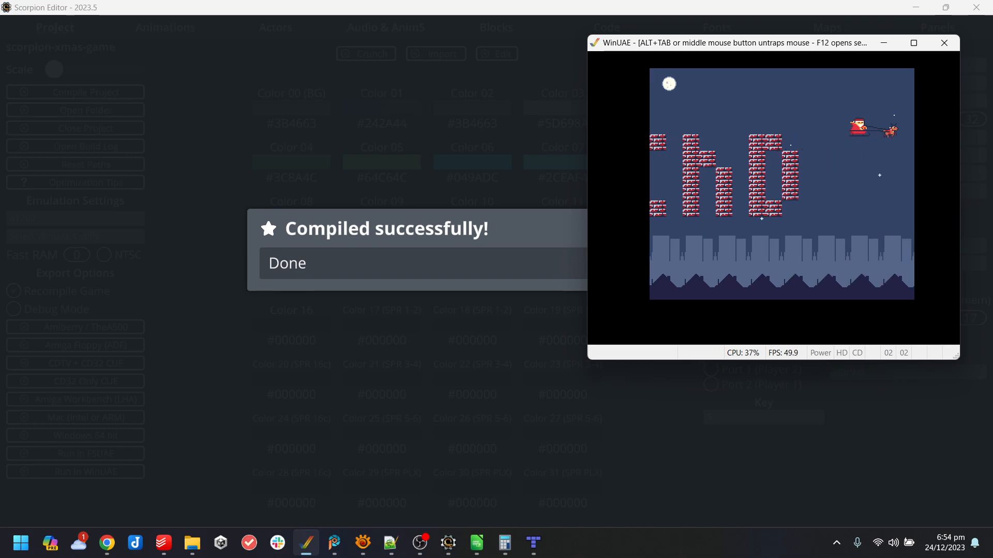
- Switch back to Scorpion Editor and review the commands in the present_left and try_present_hit_target codeblocks
{"action": "left_click", "coordinate": [696, 318]}
{"action": "left_click", "coordinate": [534, 544]}
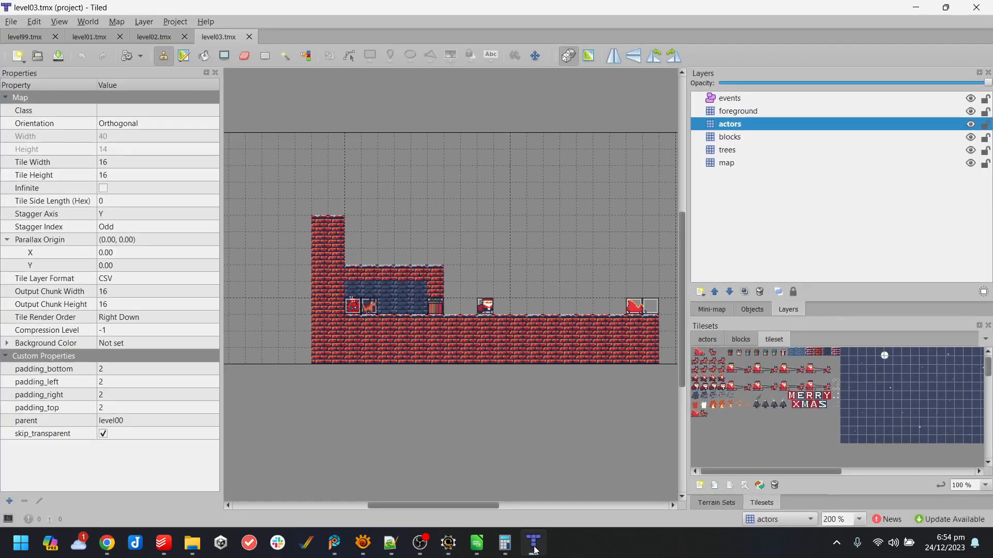
{"action": "left_click", "coordinate": [534, 551]}
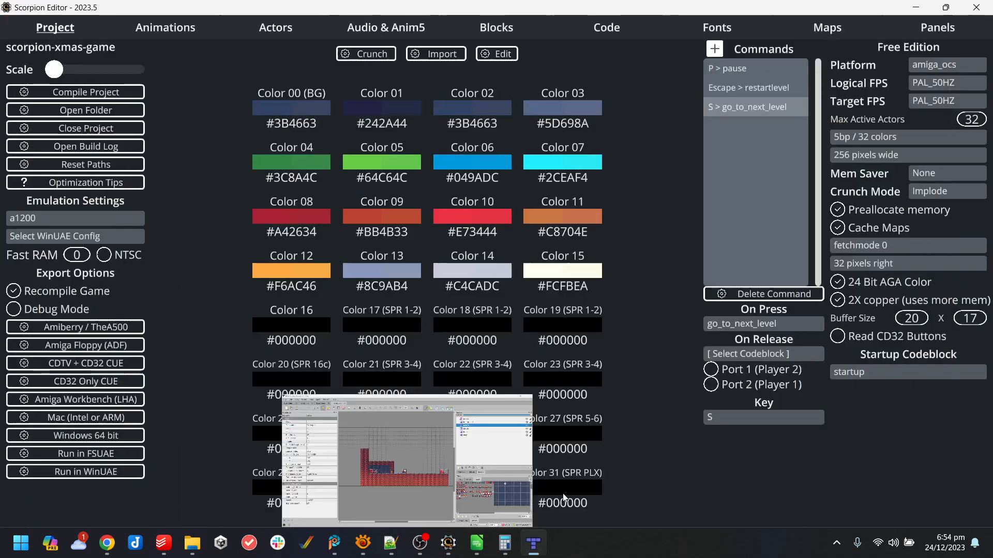
{"action": "left_click", "coordinate": [622, 32]}
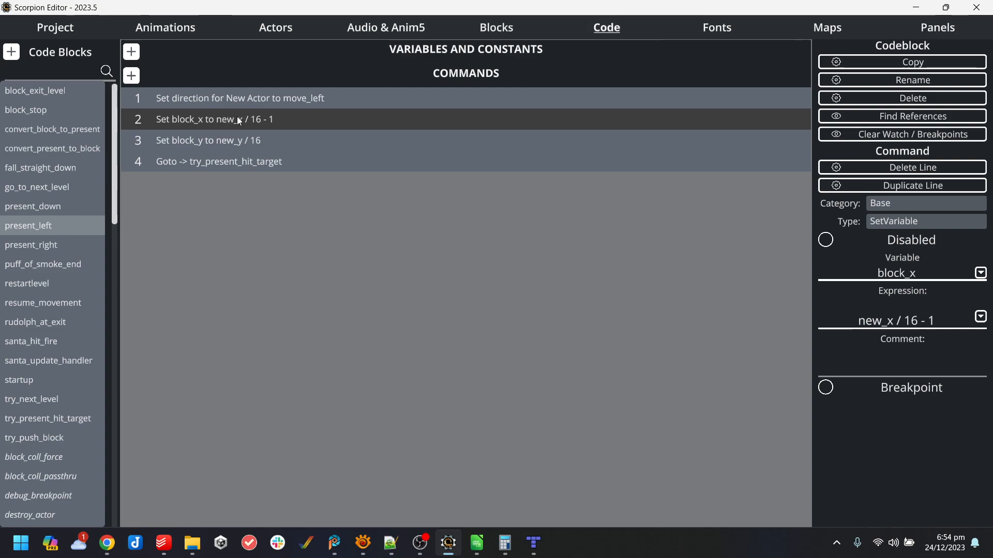
{"action": "left_click", "coordinate": [253, 163]}
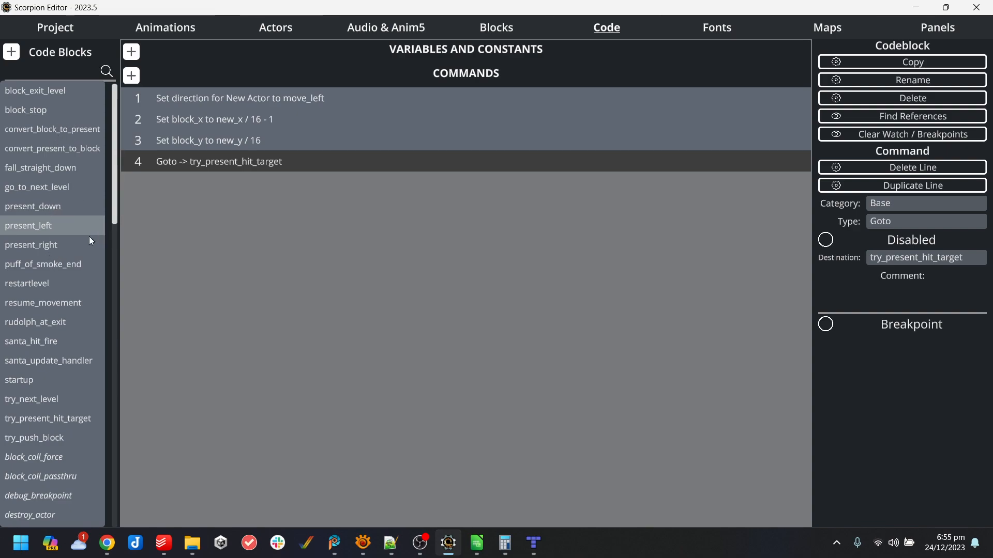
{"action": "left_click", "coordinate": [73, 419]}
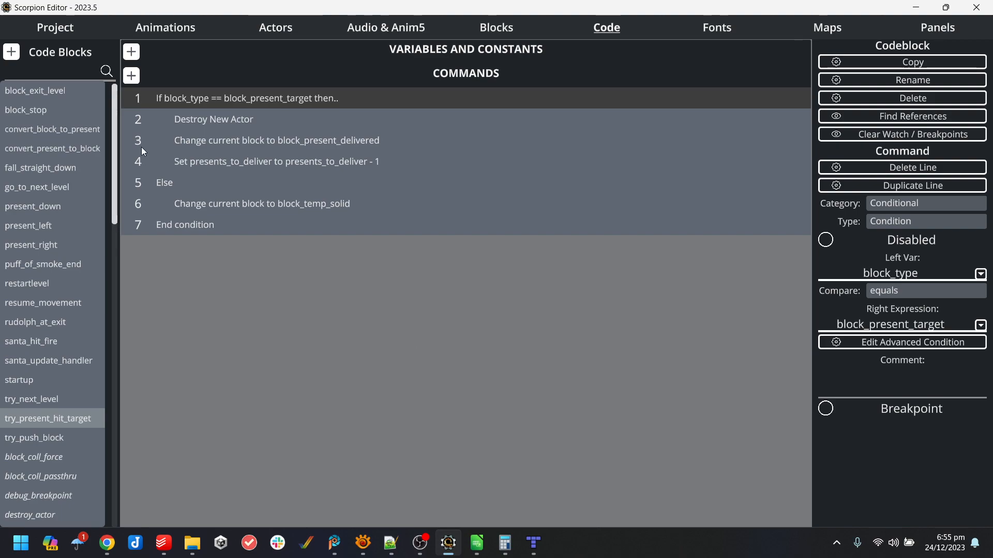
- Create a new codeblock named try_crush_reindeer in the project's code folder
{"action": "left_click", "coordinate": [12, 52]}
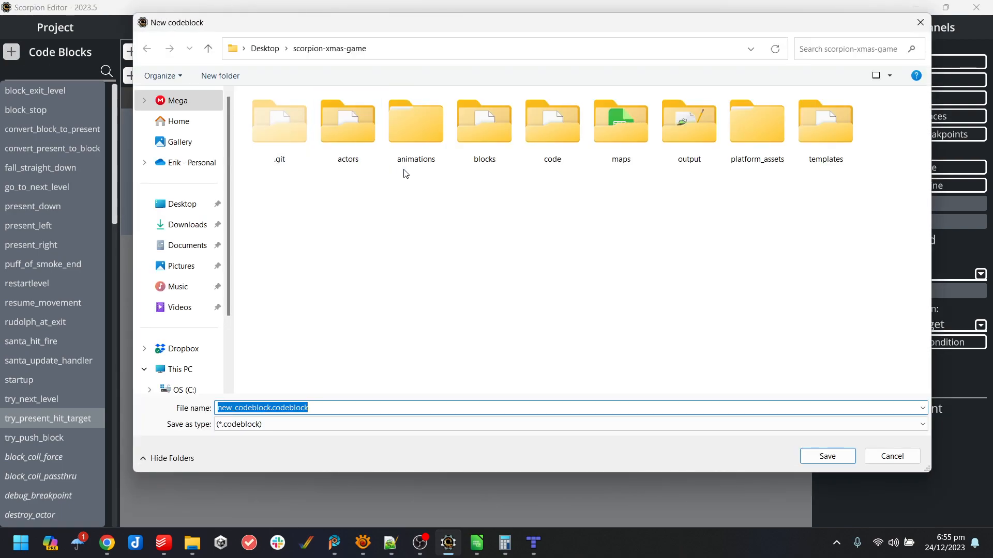
{"action": "double_click", "coordinate": [528, 120]}
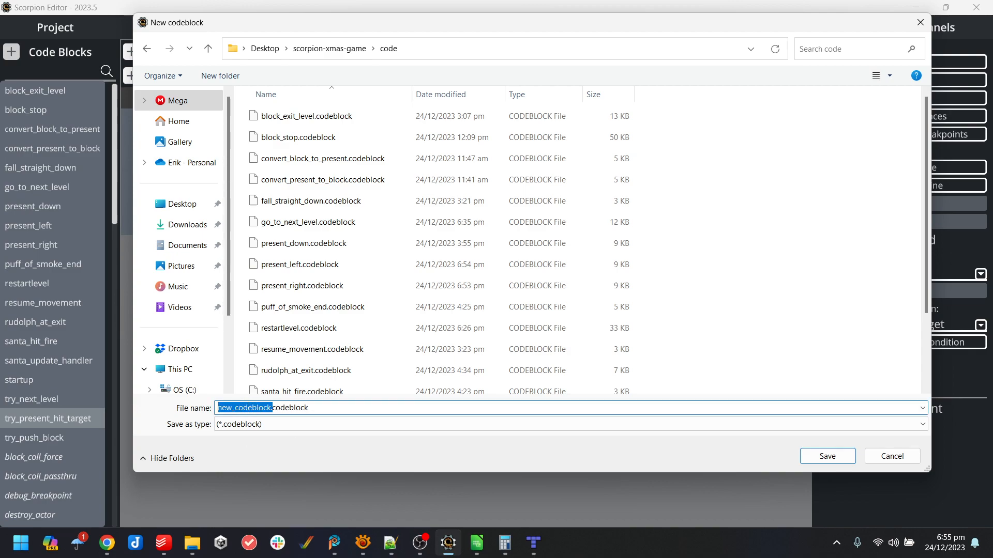
{"action": "type", "text": "try_crush_reindeer"}
{"action": "key", "text": "Return"}
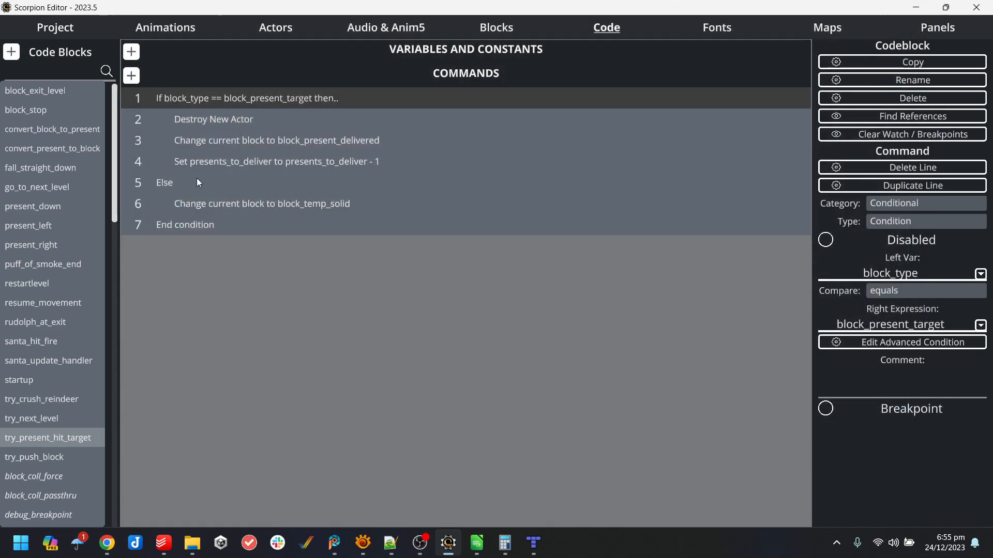
- Insert a For Each Actor command as the first line of try_present_hit_target
{"action": "key", "text": "Return"}
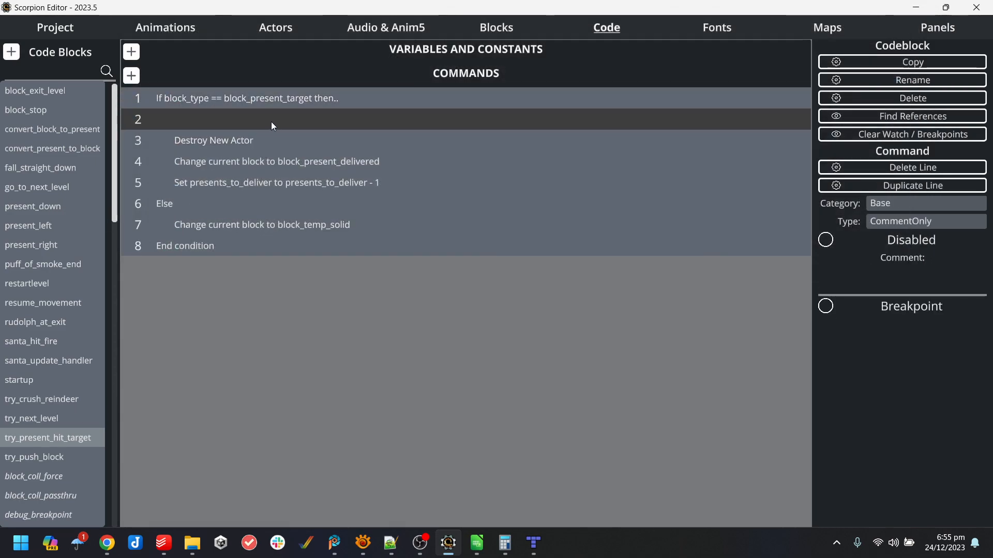
{"action": "left_click_drag", "start_coordinate": [271, 122], "coordinate": [275, 92]}
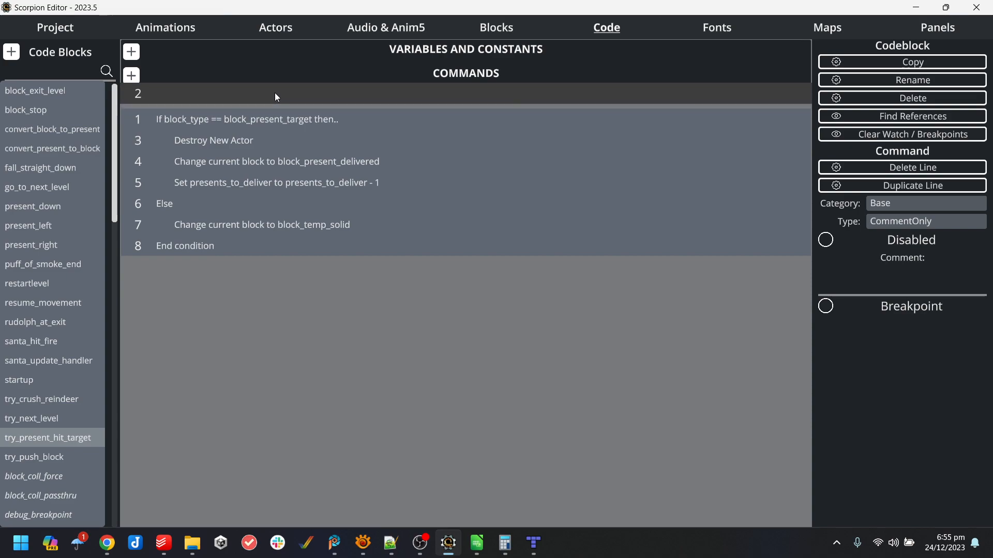
{"action": "left_click", "coordinate": [896, 207]}
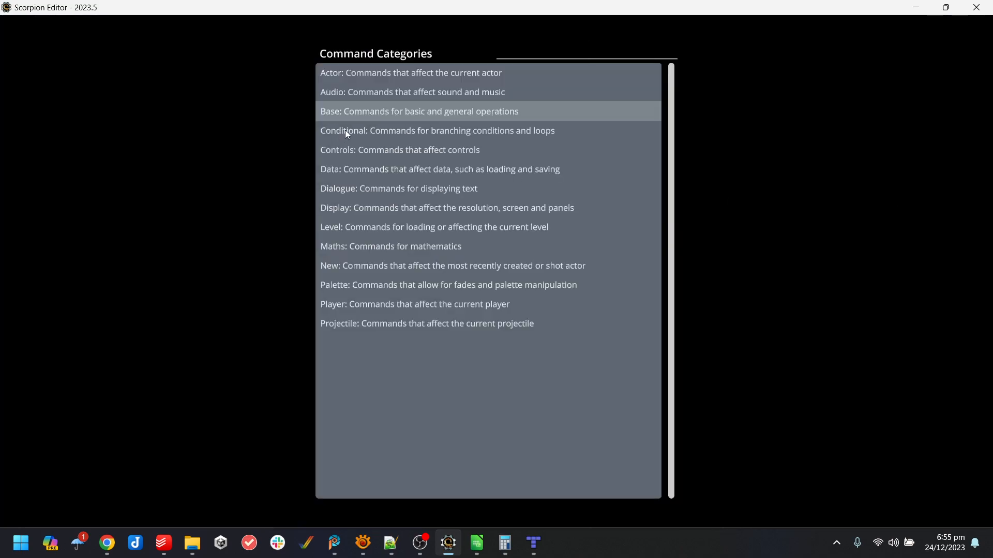
{"action": "left_click", "coordinate": [795, 183]}
{"action": "left_click", "coordinate": [889, 204]}
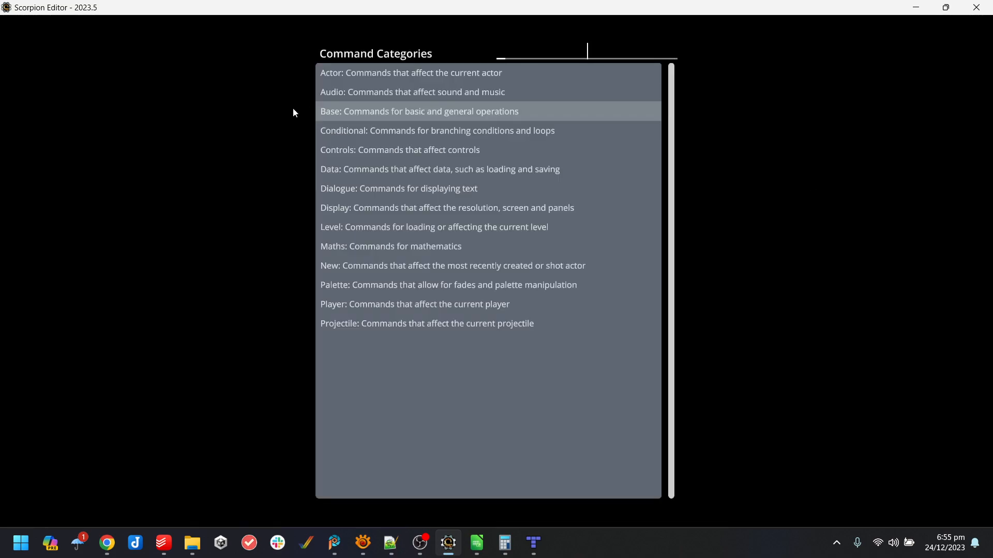
{"action": "left_click", "coordinate": [372, 131]}
{"action": "left_click", "coordinate": [913, 223]}
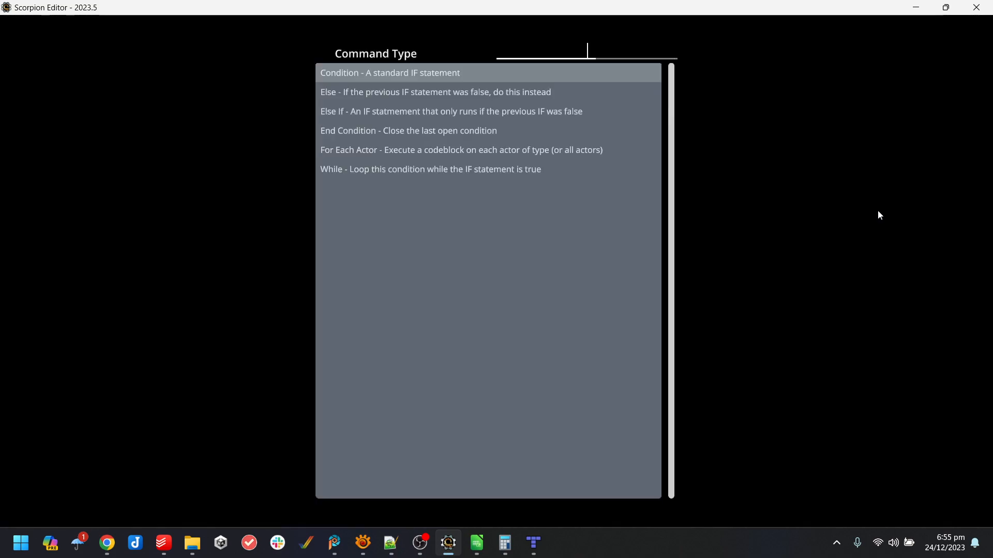
{"action": "left_click", "coordinate": [382, 151]}
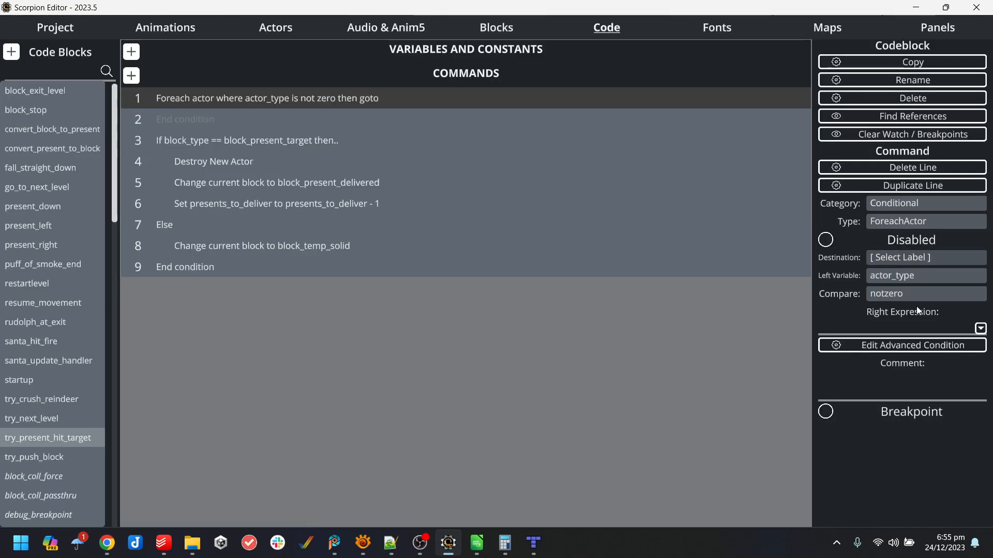
- Make the For Each Actor command match actor_type equals rudolph, and delete the stray End condition line below it
{"action": "left_click", "coordinate": [920, 321]}
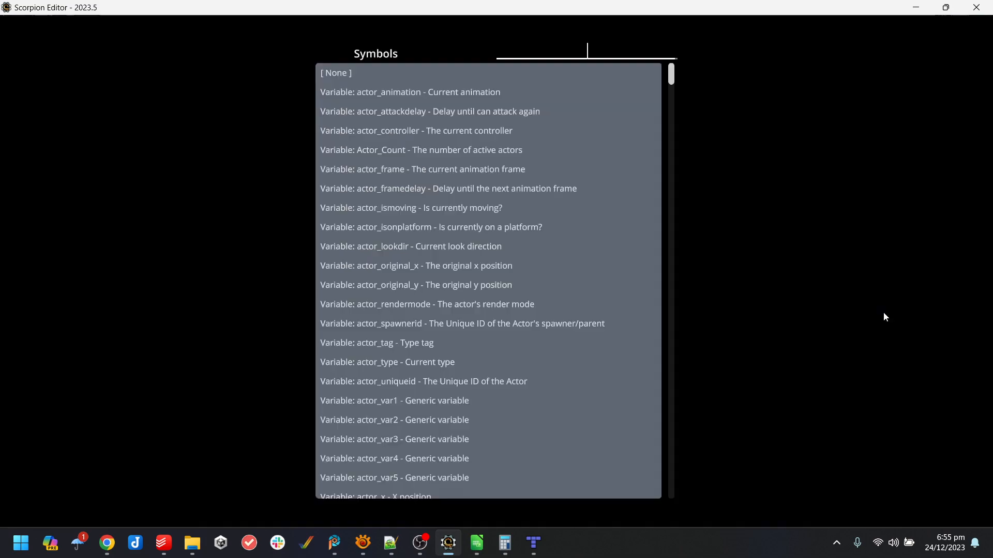
{"action": "type", "text": "rein"}
{"action": "key", "text": "BackSpace"}
{"action": "key", "text": "BackSpace"}
{"action": "key", "text": "BackSpace"}
{"action": "type", "text": "ud"}
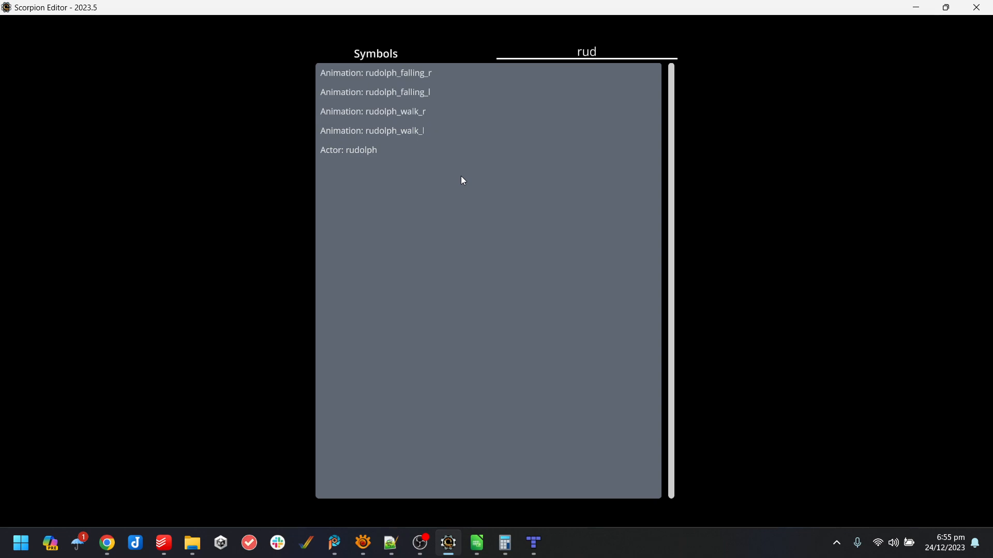
{"action": "left_click", "coordinate": [364, 152]}
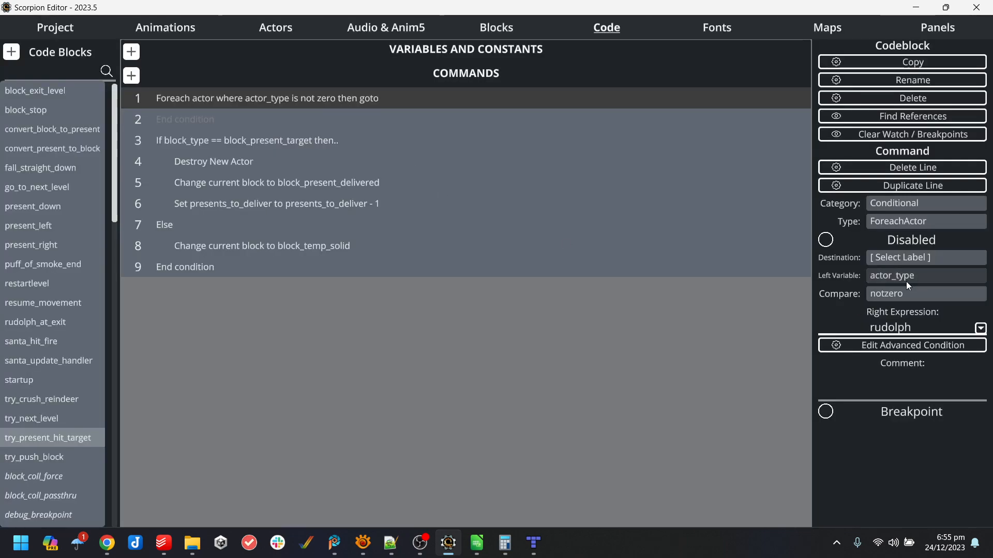
{"action": "left_click", "coordinate": [265, 119]}
{"action": "key", "text": "Delete"}
{"action": "left_click", "coordinate": [907, 294]}
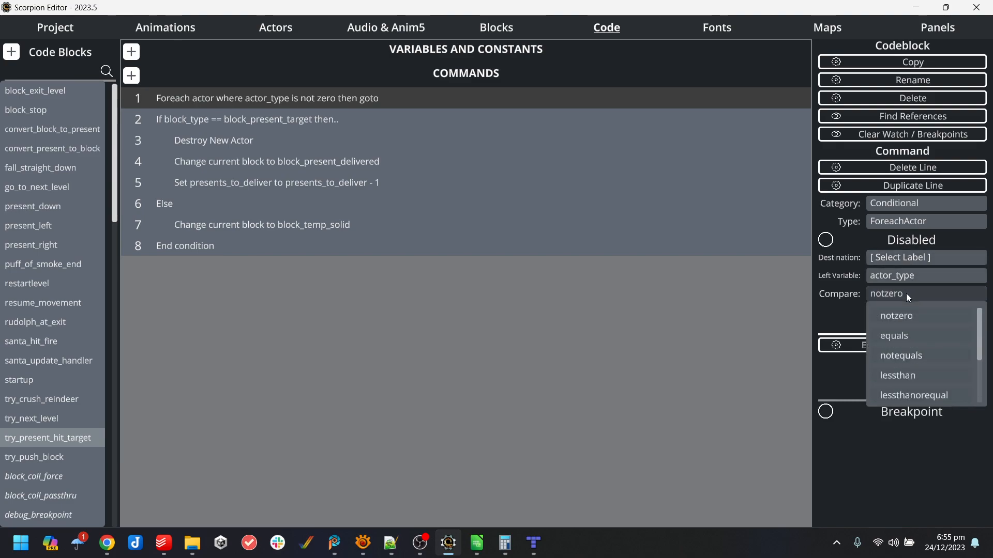
{"action": "left_click", "coordinate": [903, 335]}
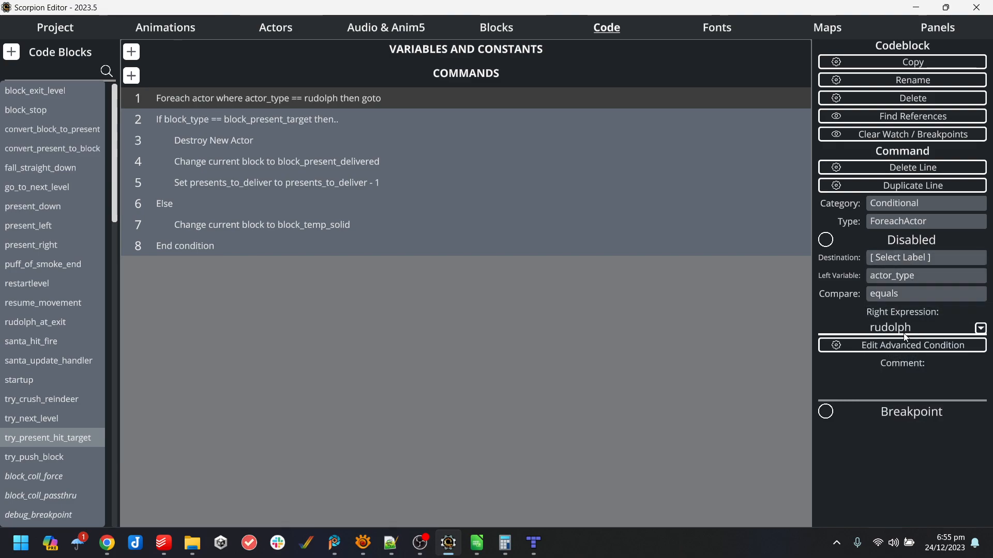
- Set the For Each Actor command's destination to try_crush_reindeer
{"action": "left_click", "coordinate": [923, 257]}
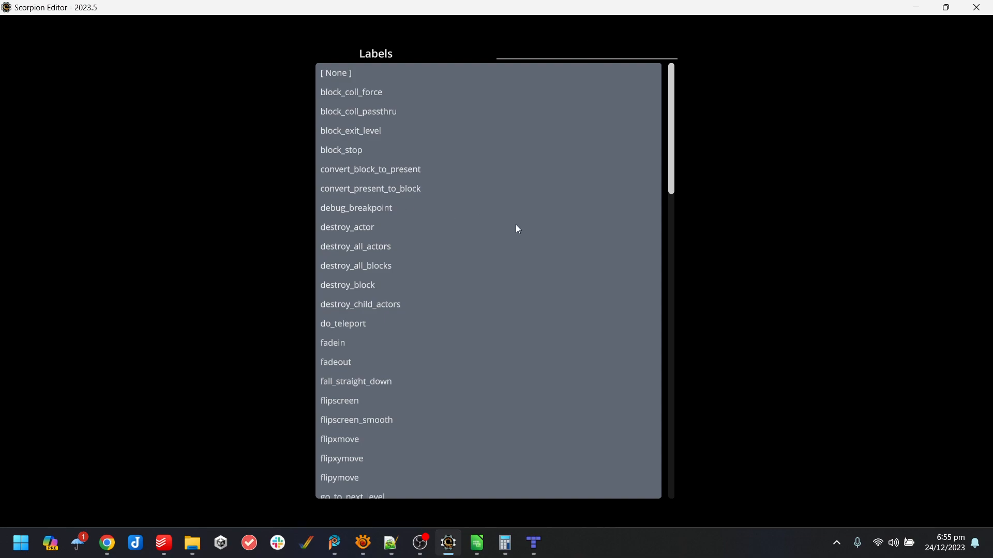
{"action": "scroll", "coordinate": [517, 228], "scroll_direction": "down", "scroll_amount": 10}
{"action": "scroll", "coordinate": [517, 228], "scroll_direction": "up", "scroll_amount": 1}
{"action": "scroll", "coordinate": [517, 228], "scroll_direction": "down", "scroll_amount": 2}
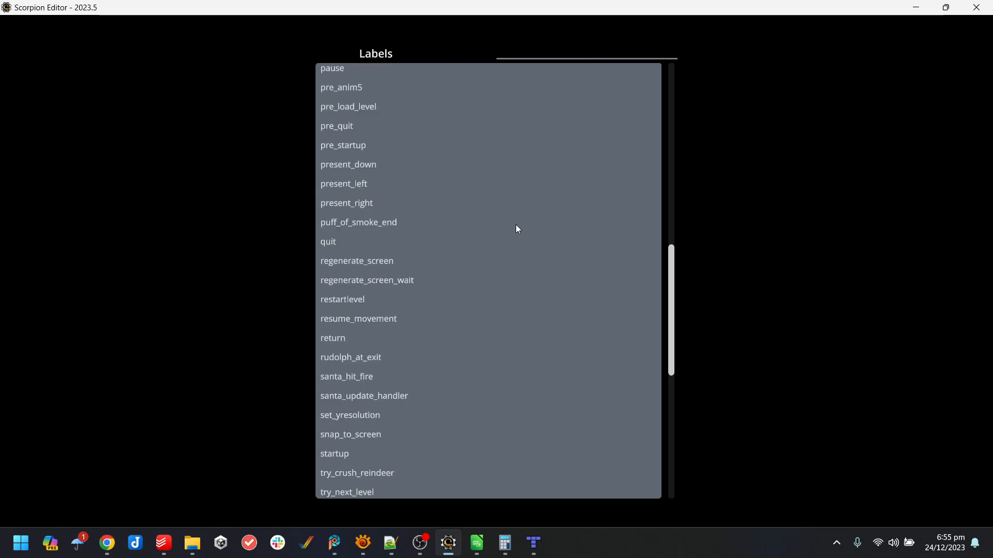
{"action": "type", "text": "try_cru"}
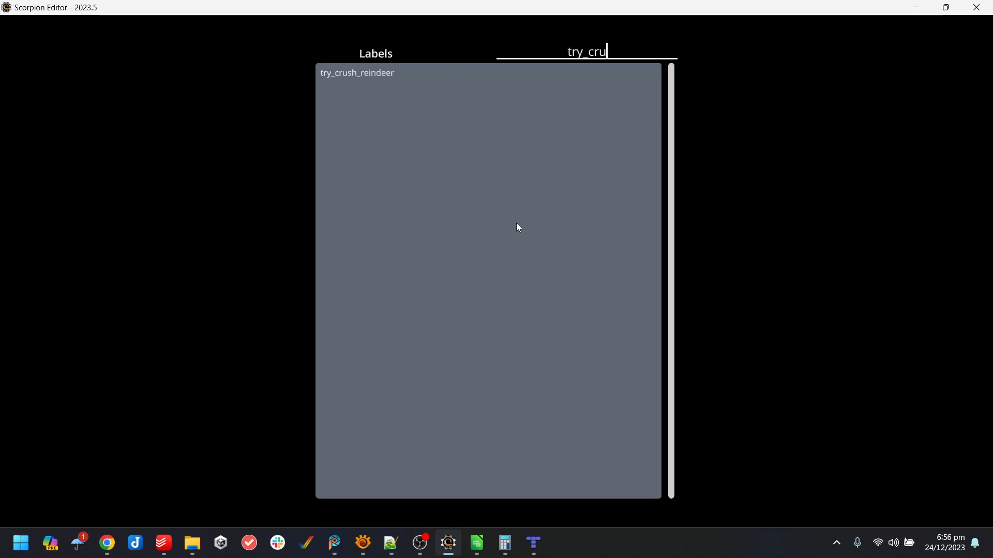
{"action": "left_click", "coordinate": [396, 72]}
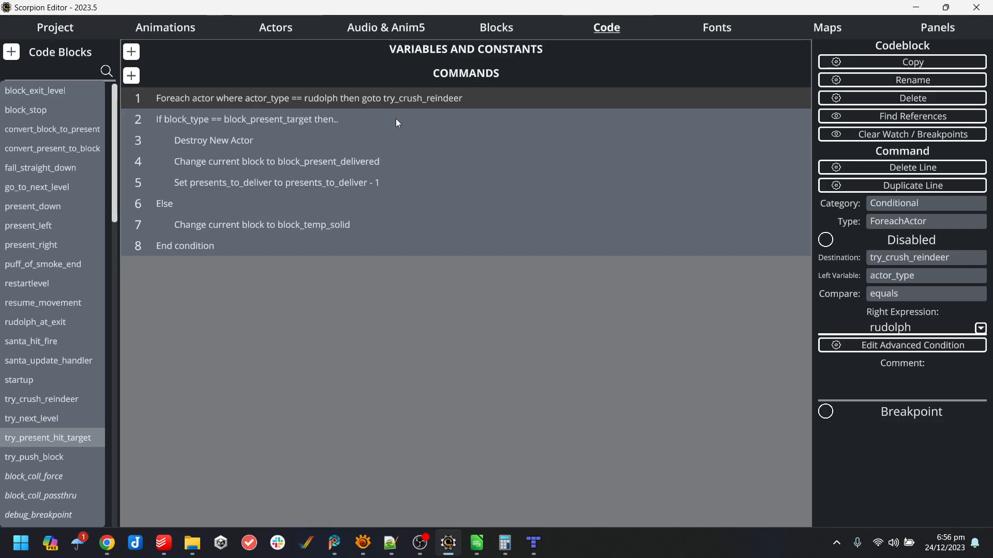
- In try_crush_reindeer, add an If condition checking that actor_x / 16 equals block_x
{"action": "left_click", "coordinate": [64, 402]}
{"action": "left_click", "coordinate": [132, 76]}
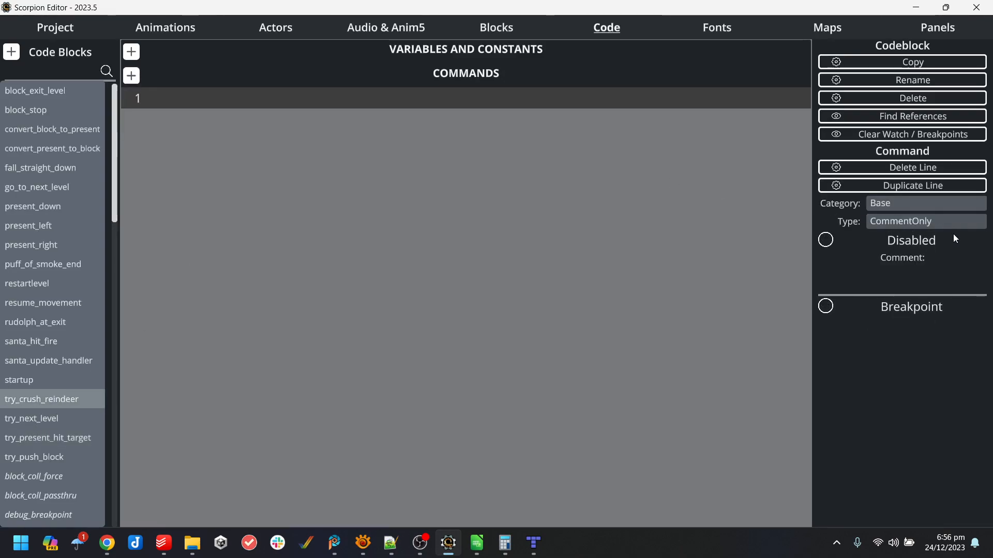
{"action": "left_click", "coordinate": [926, 203]}
{"action": "left_click", "coordinate": [372, 127]}
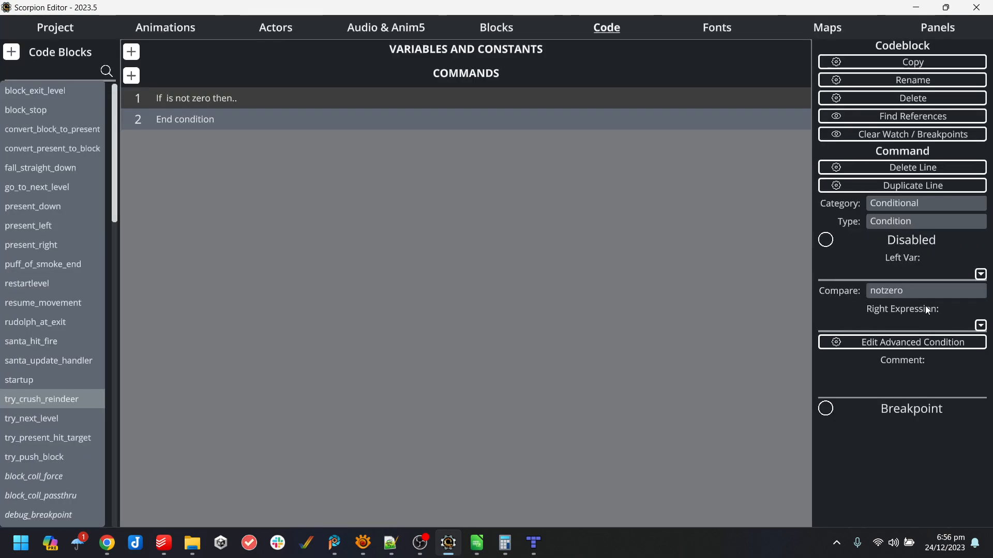
{"action": "left_click", "coordinate": [904, 272]}
{"action": "type", "text": "actor_x"}
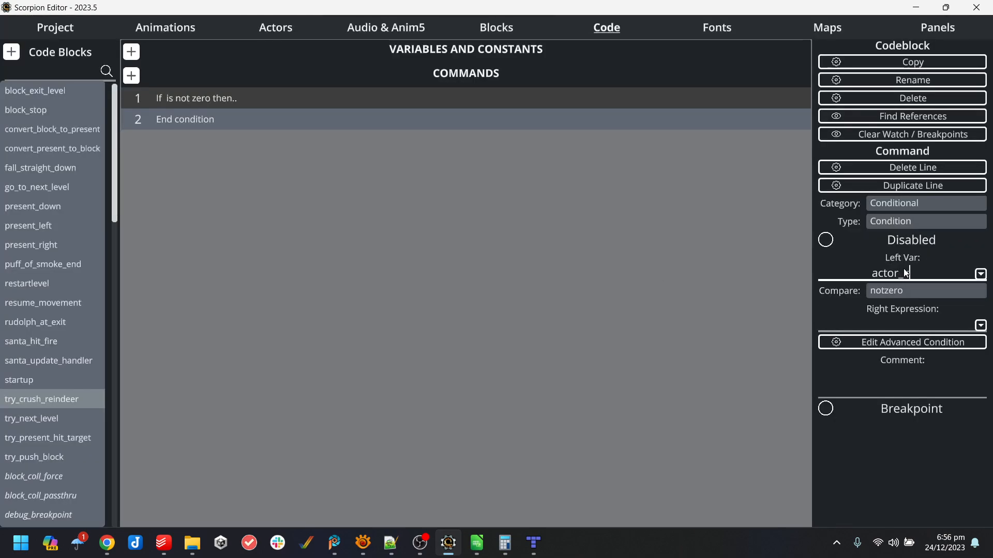
{"action": "type", "text": " / 16"}
{"action": "left_click", "coordinate": [902, 293]}
{"action": "left_click", "coordinate": [906, 332]}
{"action": "left_click", "coordinate": [907, 324]}
{"action": "type", "text": "block_x"}
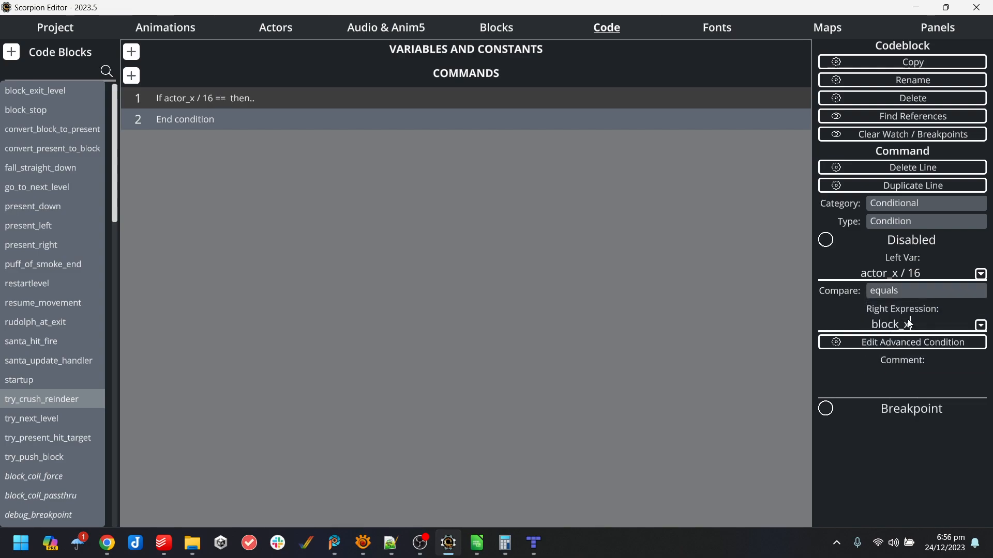
- Duplicate the condition as a nested If and change it to actor_y / 16 equals block_y
{"action": "key", "text": "ctrl+d"}
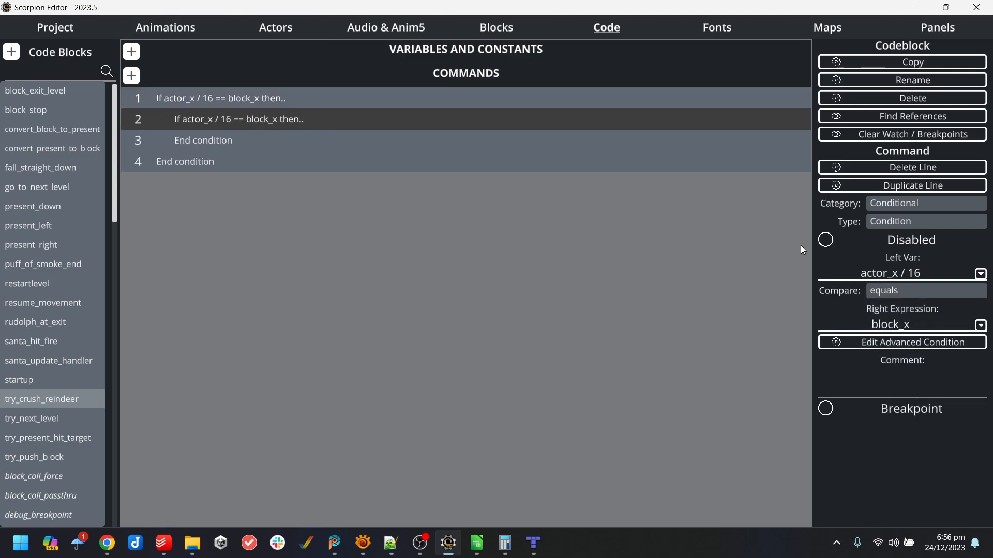
{"action": "left_click_drag", "start_coordinate": [898, 274], "coordinate": [893, 280]}
{"action": "type", "text": "y"}
{"action": "double_click", "coordinate": [917, 323]}
{"action": "type", "text": "y"}
- Add a Destroy Actor command inside the nested actor_y condition
{"action": "key", "text": "Insert"}
{"action": "left_click", "coordinate": [929, 205]}
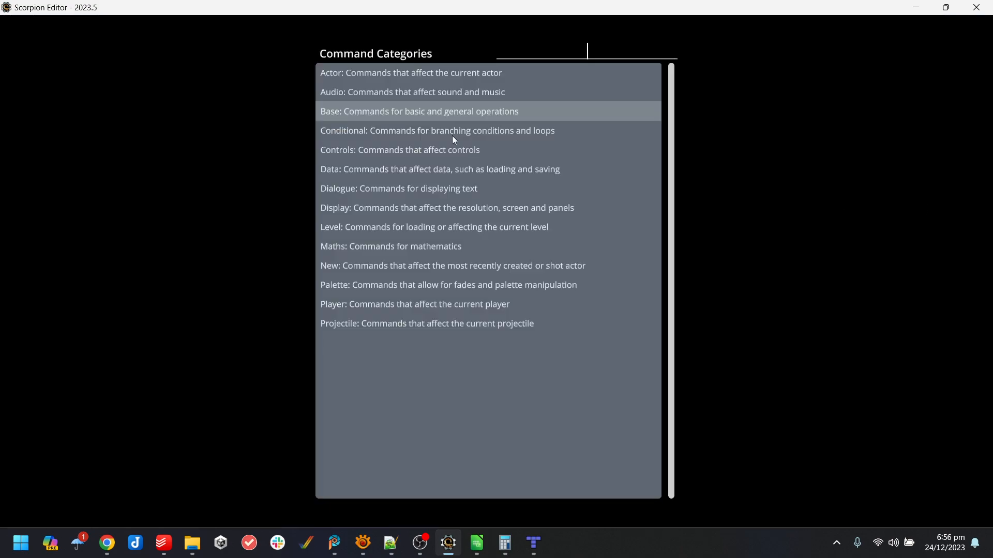
{"action": "left_click", "coordinate": [404, 72]}
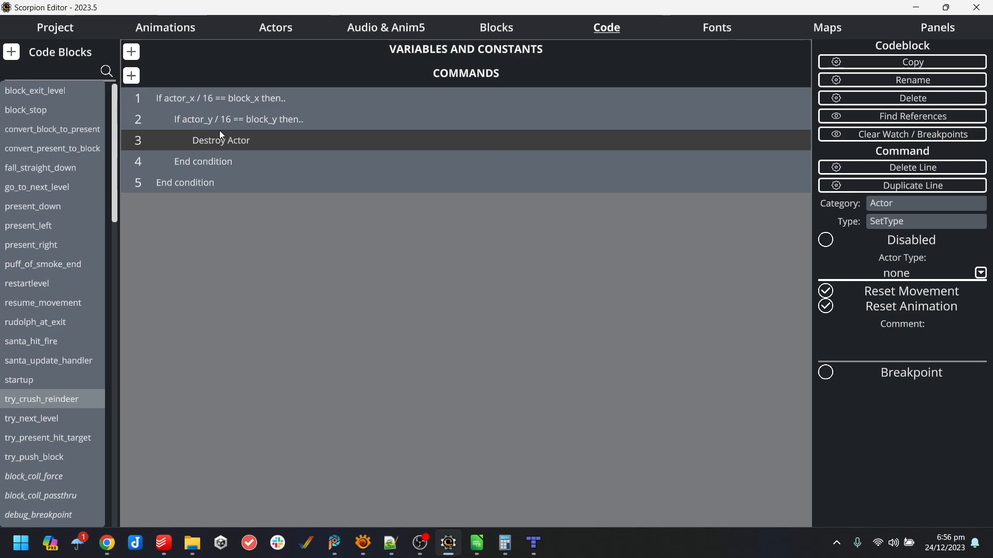
{"action": "left_click", "coordinate": [243, 120]}
{"action": "left_click", "coordinate": [250, 144]}
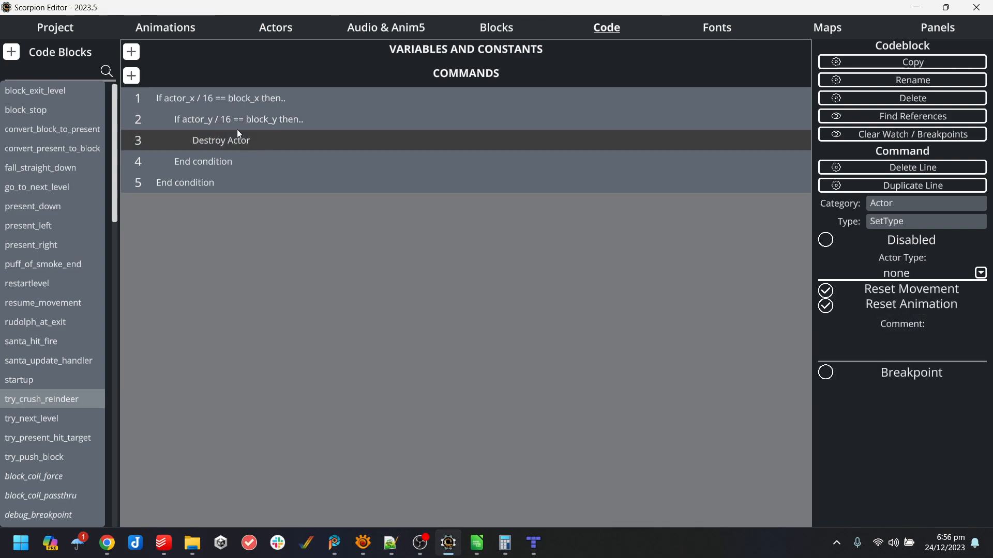
- Recompile the game, run it in WinUAE, and push the present into the reindeer in the shelter before walking Santa back out
{"action": "left_click", "coordinate": [38, 27]}
{"action": "left_click", "coordinate": [75, 471]}
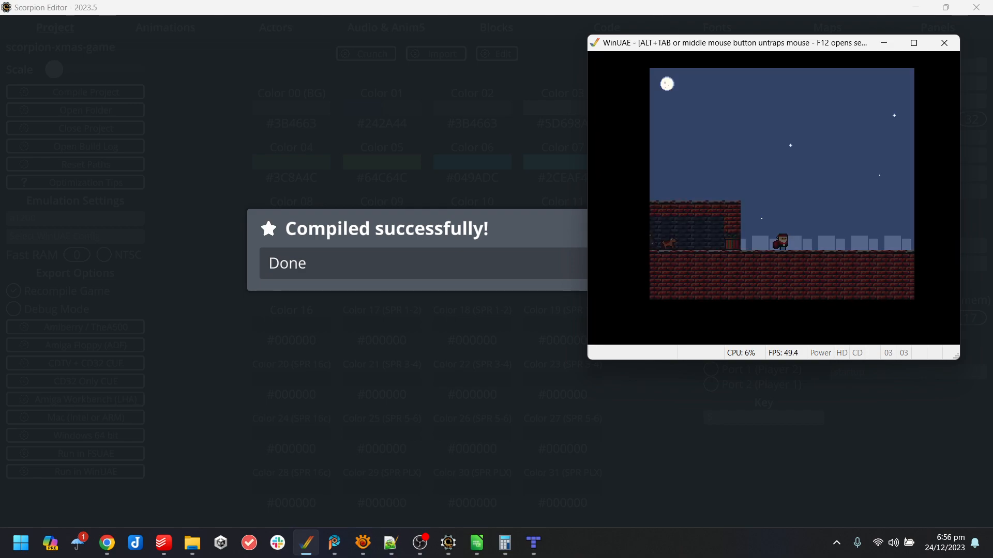
{"action": "key", "text": "Left"}
{"action": "key", "text": "Left"}
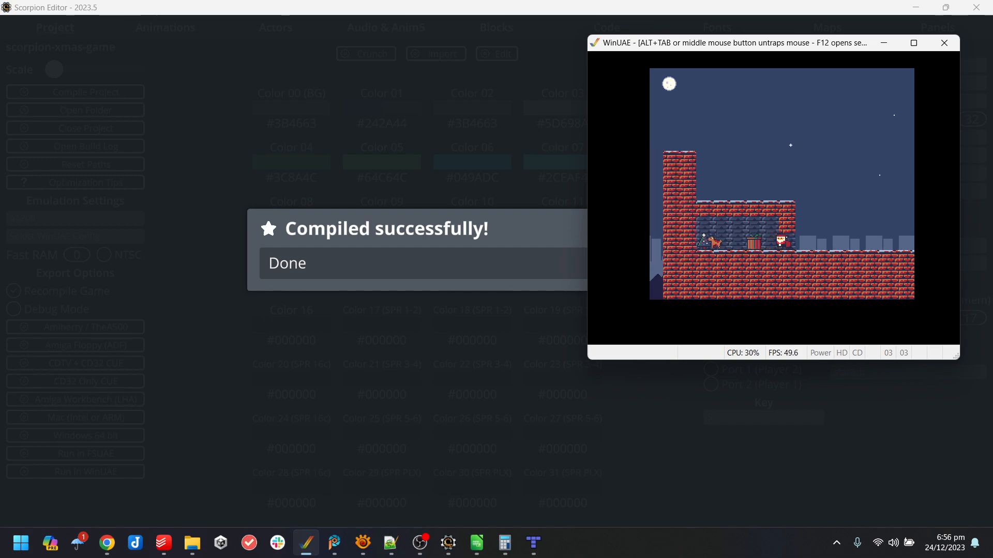
{"action": "key", "text": "Left"}
{"action": "key", "text": "Left"}
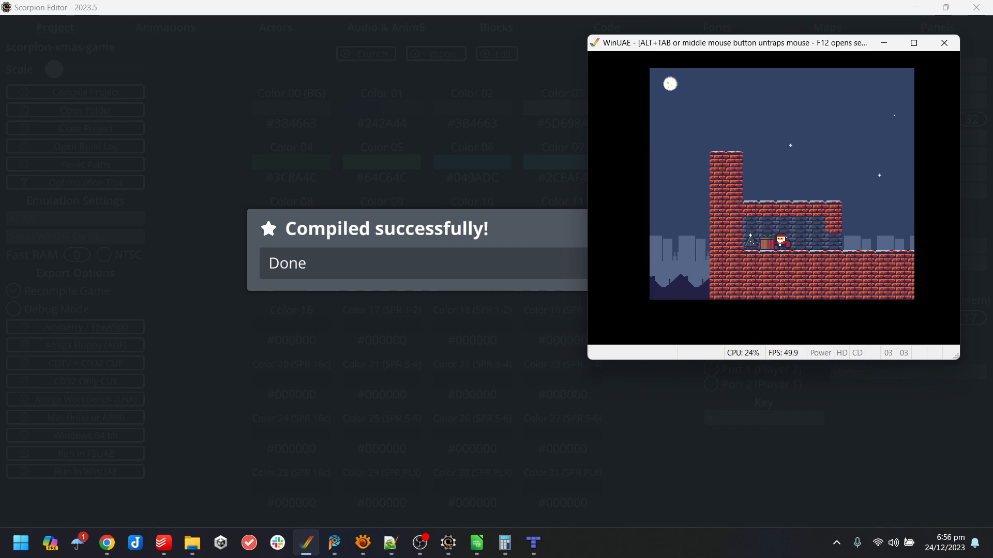
{"action": "key", "text": "Right"}
{"action": "key", "text": "Right"}
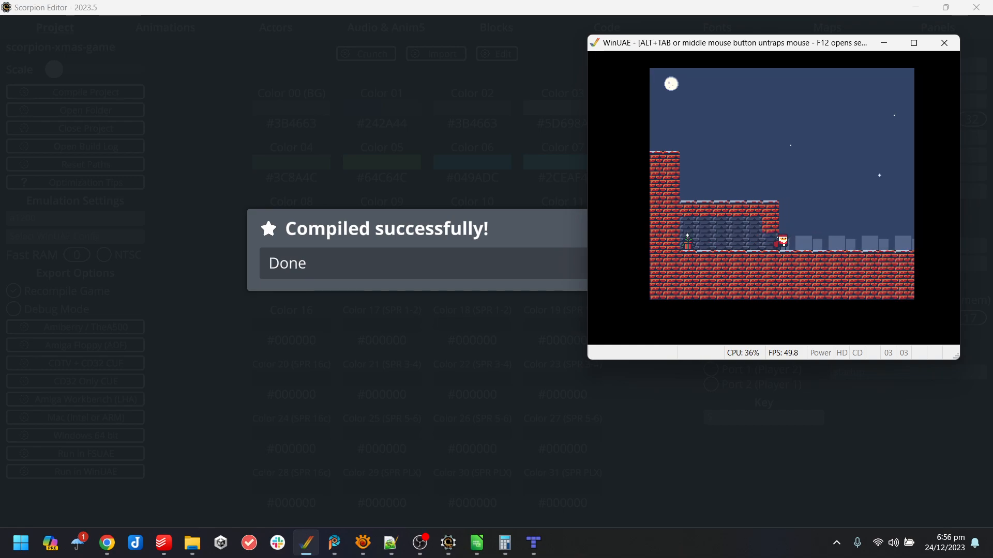
- Close the emulator and change try_crush_reindeer's Destroy Actor command to play the anim_smoke_puff animation on the actor
{"action": "key", "text": "alt+Tab"}
{"action": "left_click", "coordinate": [695, 318]}
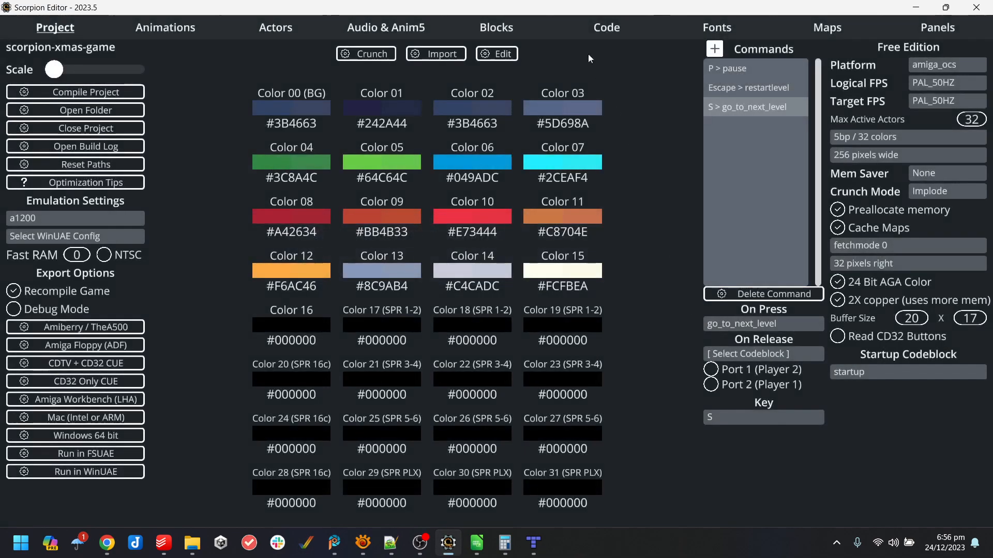
{"action": "left_click", "coordinate": [594, 31]}
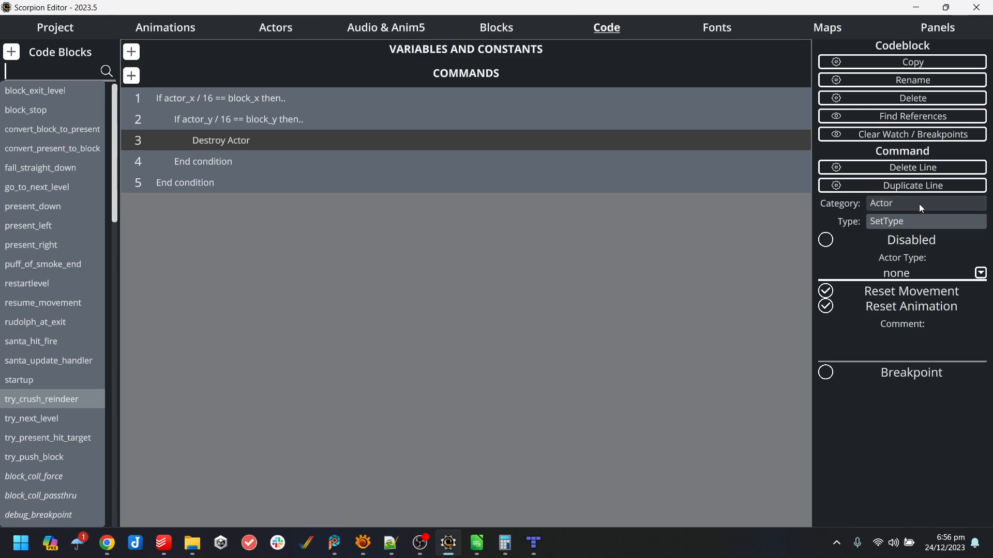
{"action": "left_click", "coordinate": [940, 223]}
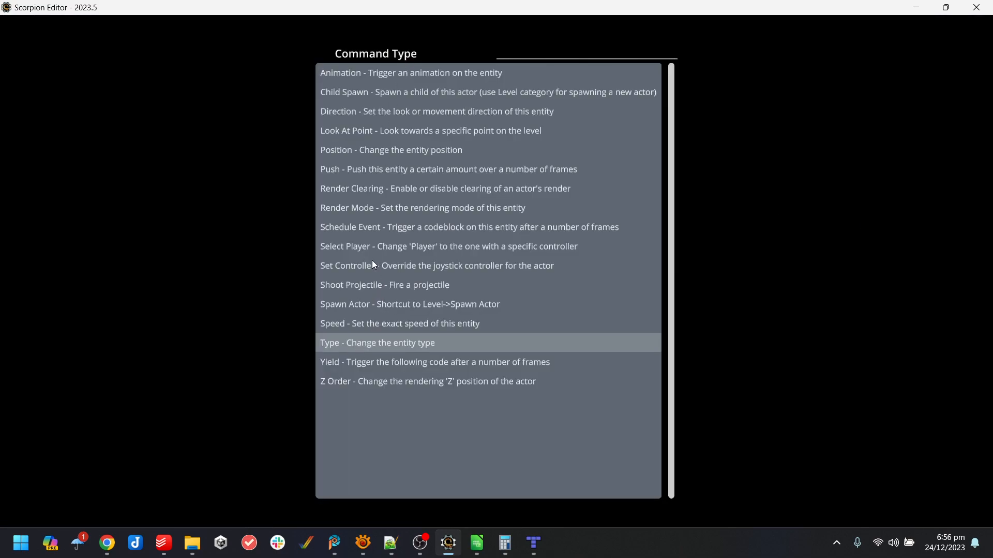
{"action": "left_click", "coordinate": [375, 72]}
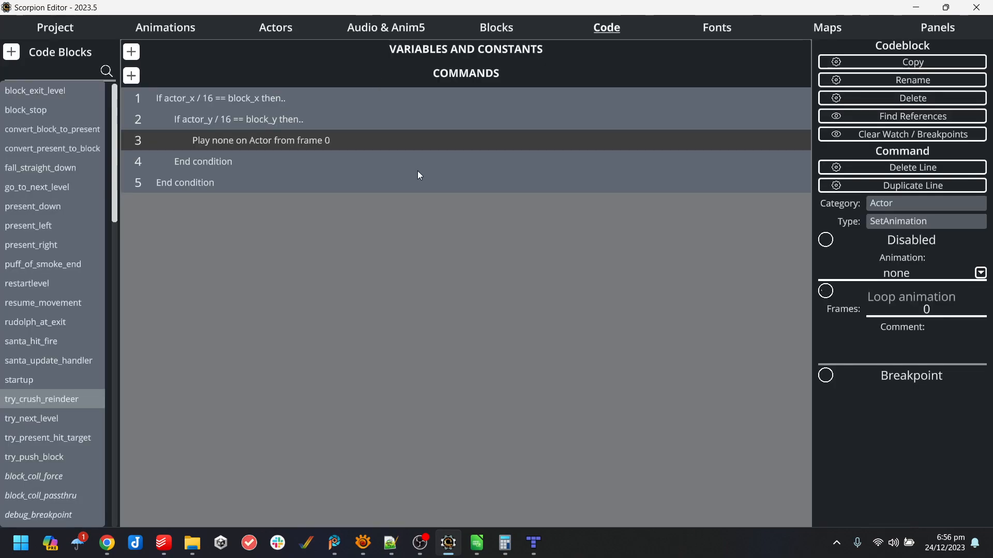
{"action": "left_click", "coordinate": [980, 273]}
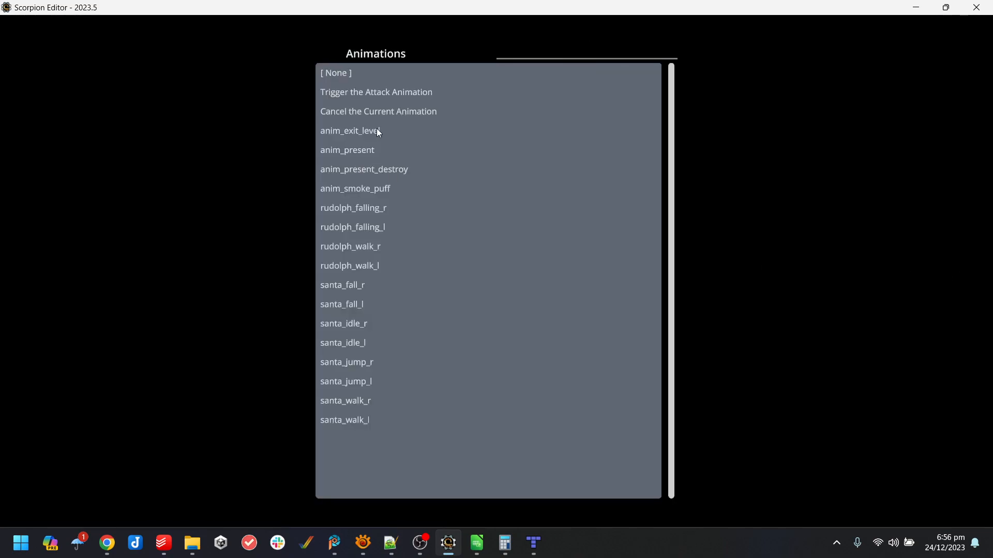
{"action": "left_click", "coordinate": [385, 191]}
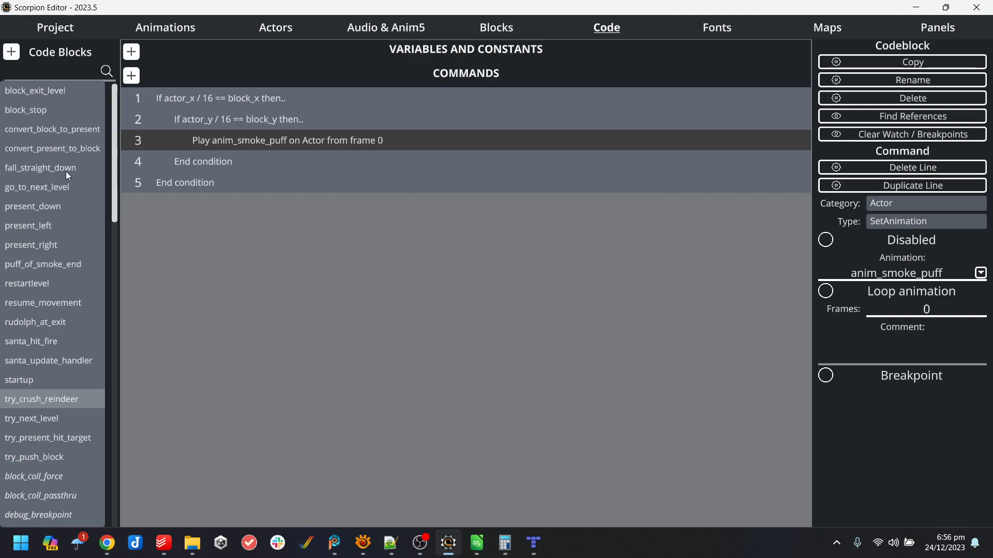
- In the puff_of_smoke_end codeblock, insert a condition on the first line and nest the Goto restartlevel command inside it
{"action": "left_click", "coordinate": [63, 262]}
{"action": "mouse_move", "coordinate": [227, 98]}
{"action": "left_mouse_down"}
{"action": "mouse_move", "coordinate": [229, 136]}
{"action": "mouse_move", "coordinate": [232, 102]}
{"action": "left_mouse_up"}
{"action": "left_click", "coordinate": [233, 97]}
{"action": "key", "text": "Insert"}
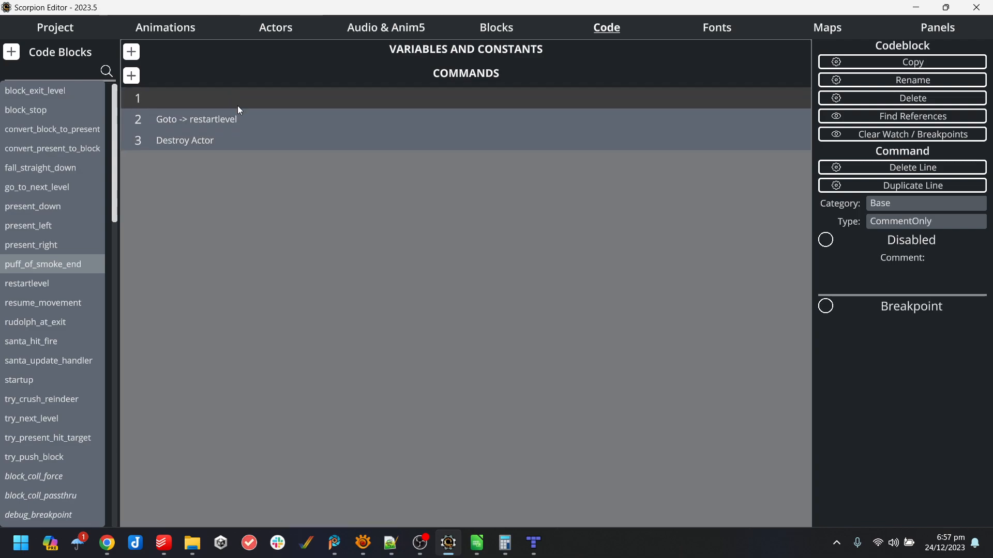
{"action": "left_click", "coordinate": [891, 204]}
{"action": "left_click", "coordinate": [365, 130]}
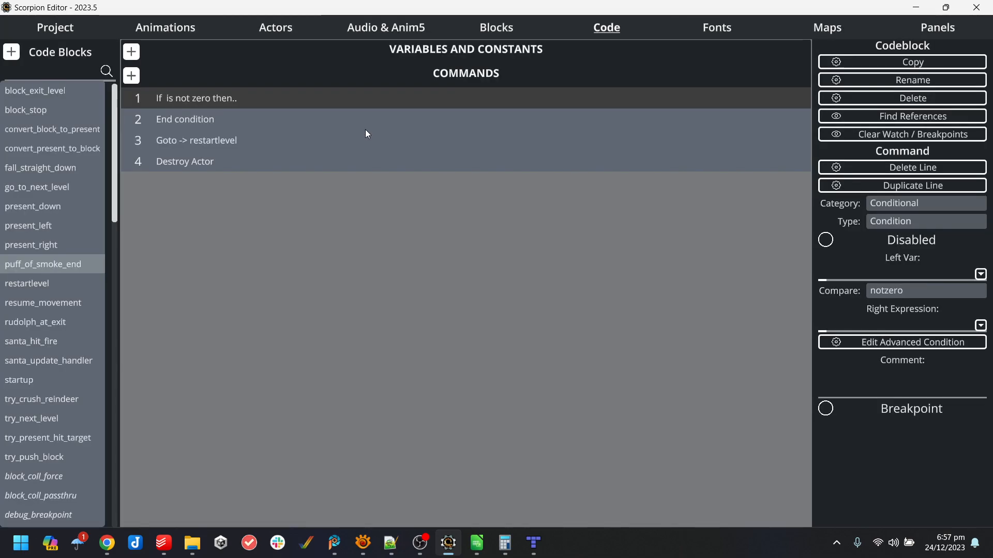
{"action": "left_click_drag", "start_coordinate": [199, 120], "coordinate": [211, 140]}
- Set the new condition in puff_of_smoke_end to check that actor_type equals player_santa
{"action": "left_click", "coordinate": [216, 99]}
{"action": "left_click", "coordinate": [911, 275]}
{"action": "type", "text": "actor_type"}
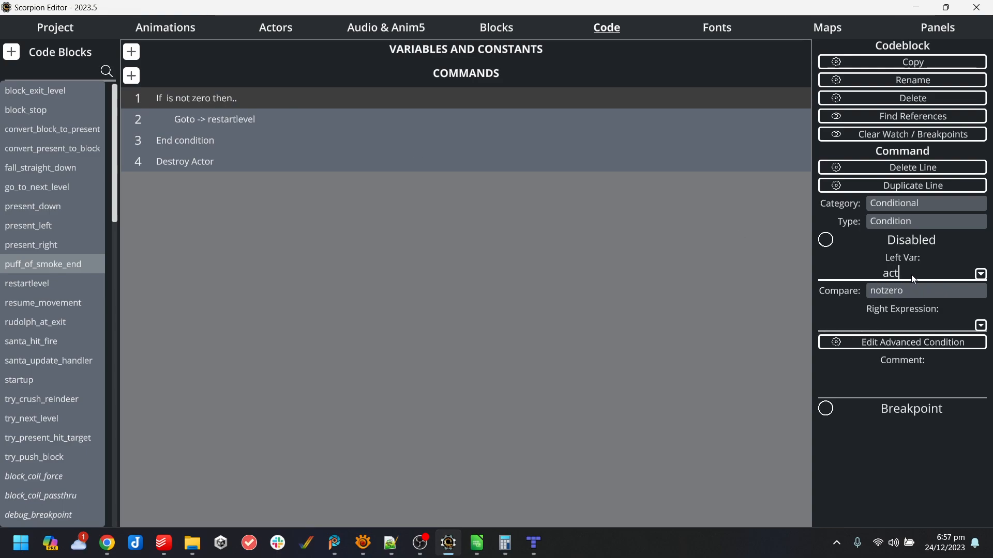
{"action": "left_click", "coordinate": [902, 293]}
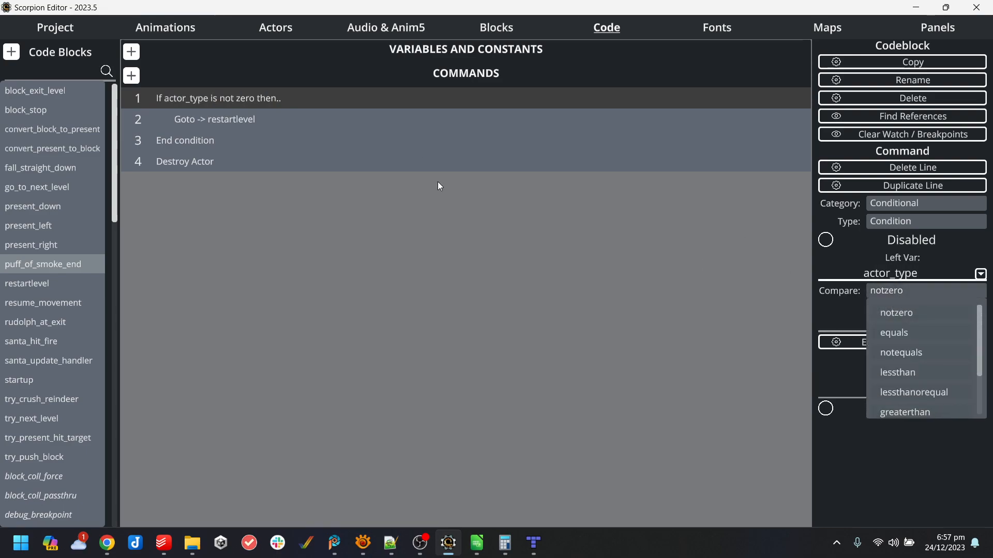
{"action": "left_click", "coordinate": [903, 337]}
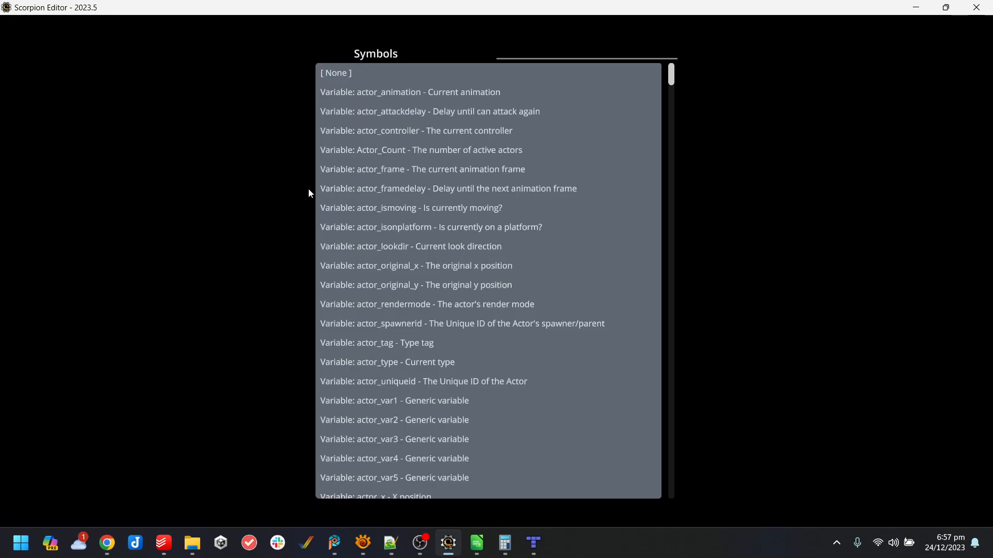
{"action": "type", "text": "sant"}
{"action": "left_click", "coordinate": [387, 228]}
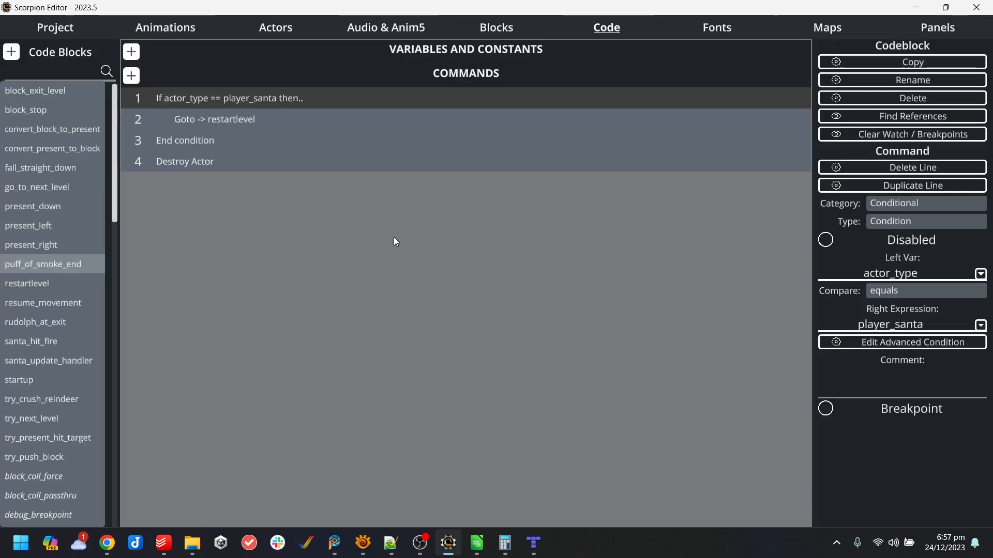
- Recompile the game, run it in WinUAE, and walk Santa between the shelter and the sleigh in level03
{"action": "left_click", "coordinate": [66, 33]}
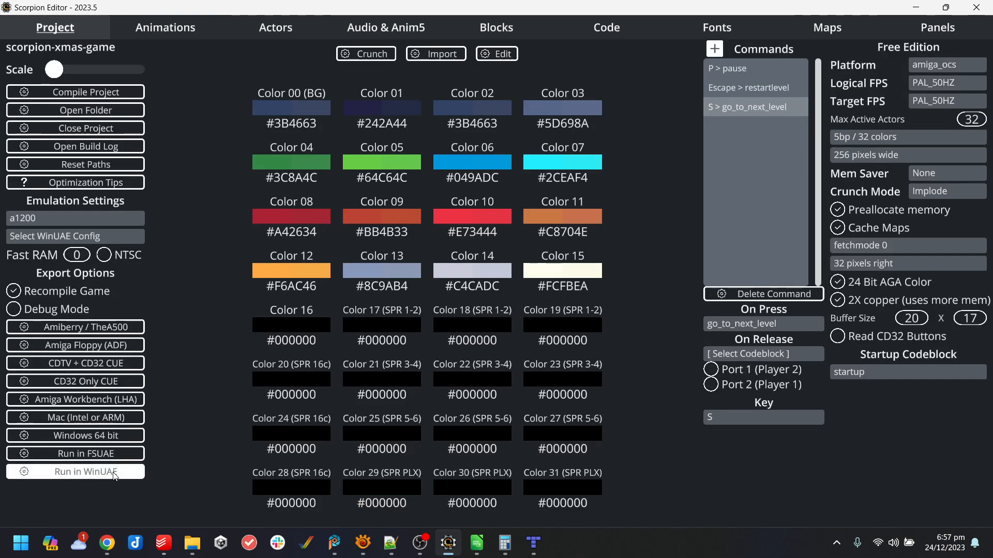
{"action": "left_click", "coordinate": [116, 473]}
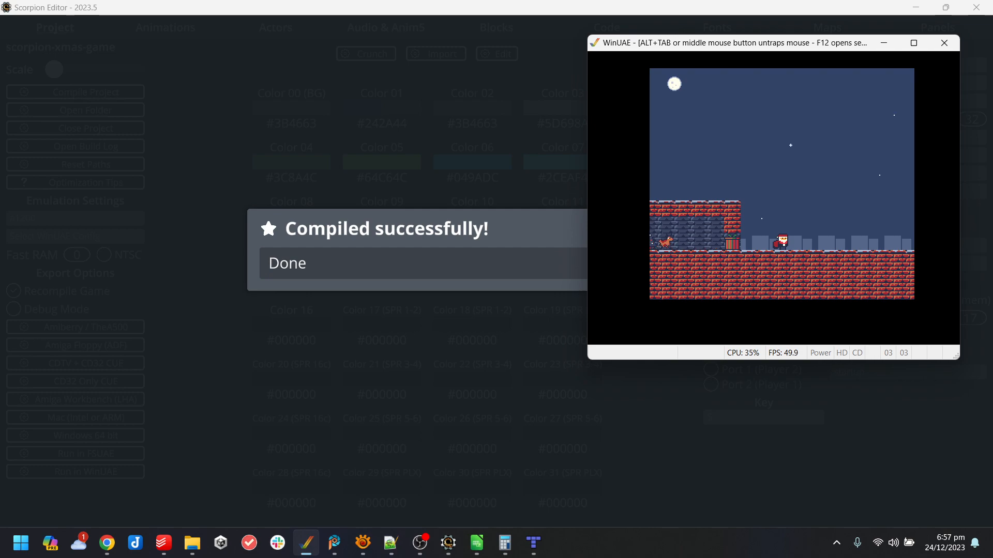
{"action": "key", "text": "Right"}
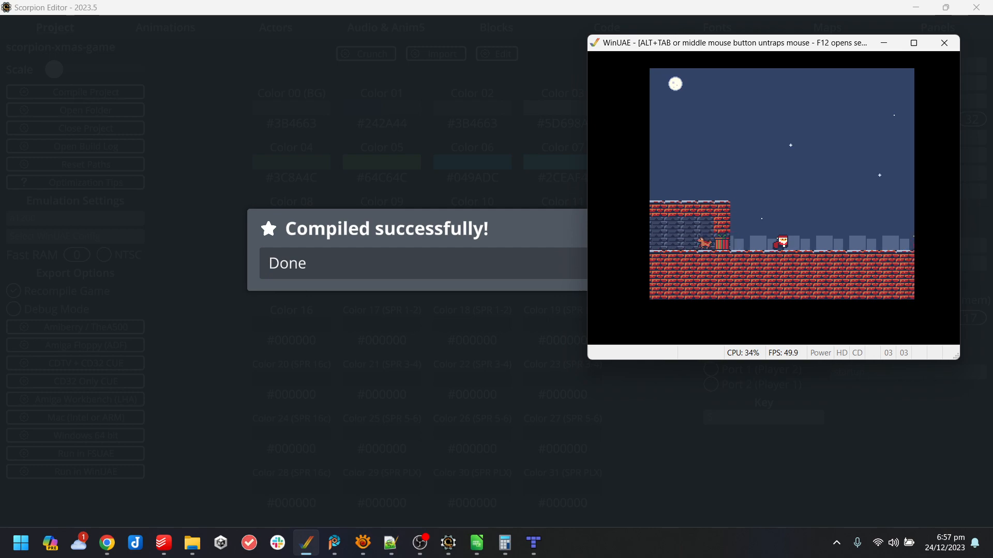
{"action": "key", "text": "Left"}
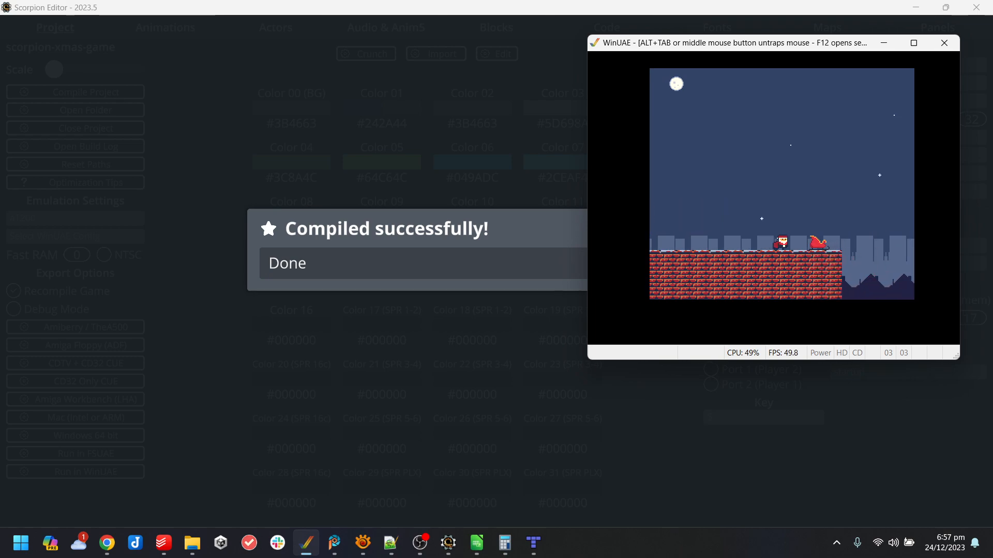
{"action": "key", "text": "Right"}
{"action": "key", "text": "Right"}
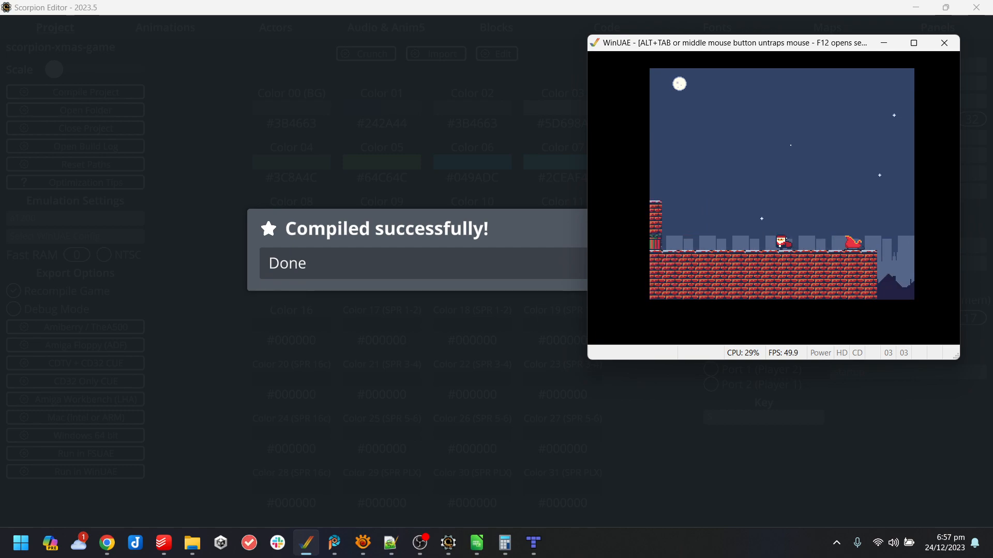
{"action": "key", "text": "Left"}
{"action": "key", "text": "Right"}
{"action": "key", "text": "Up"}
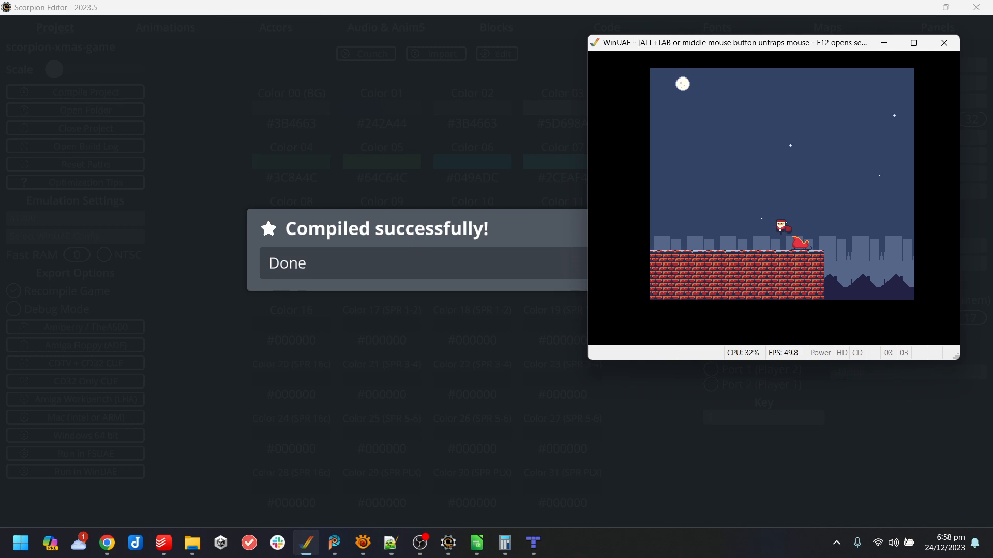
{"action": "key", "text": "Left"}
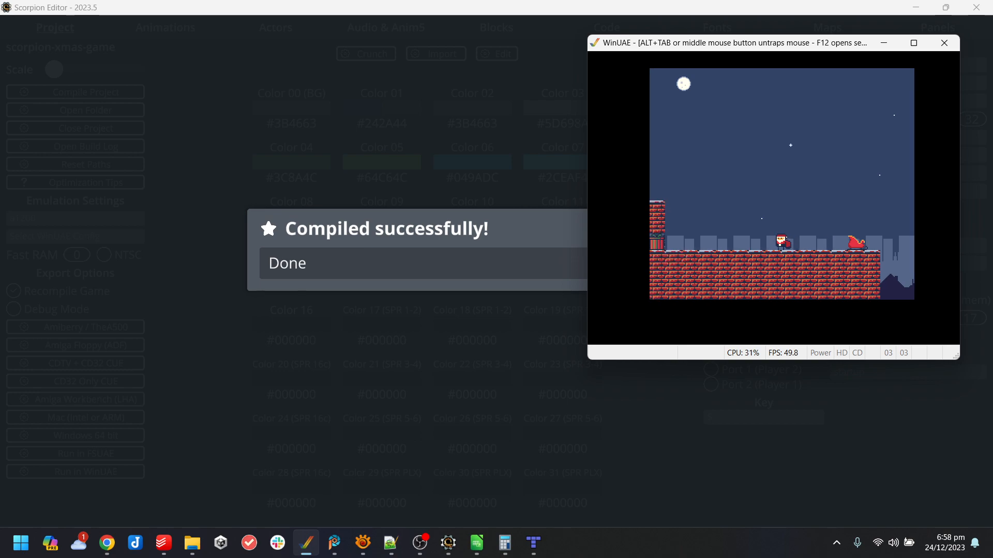
- Push the present through the shelter to its far end, then turn Santa back towards the exit
{"action": "key", "text": "Left"}
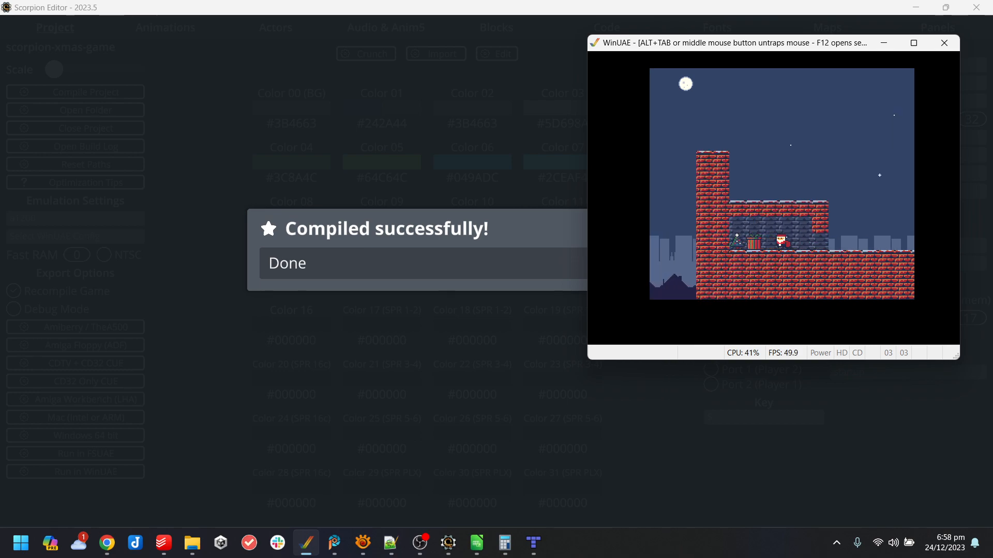
{"action": "key", "text": "Left"}
{"action": "key", "text": "Right"}
{"action": "key", "text": "Left"}
{"action": "key", "text": "Up"}
{"action": "key", "text": "Right"}
{"action": "key", "text": "Up"}
{"action": "key", "text": "Right"}
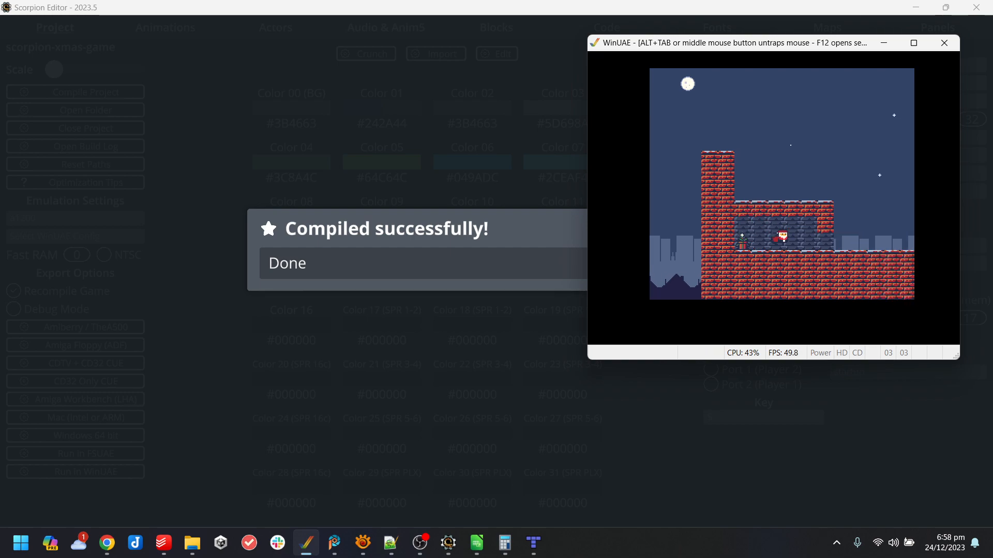
- Walk Santa out to the sleigh and jump over it to test the level exit
{"action": "key", "text": "Right"}
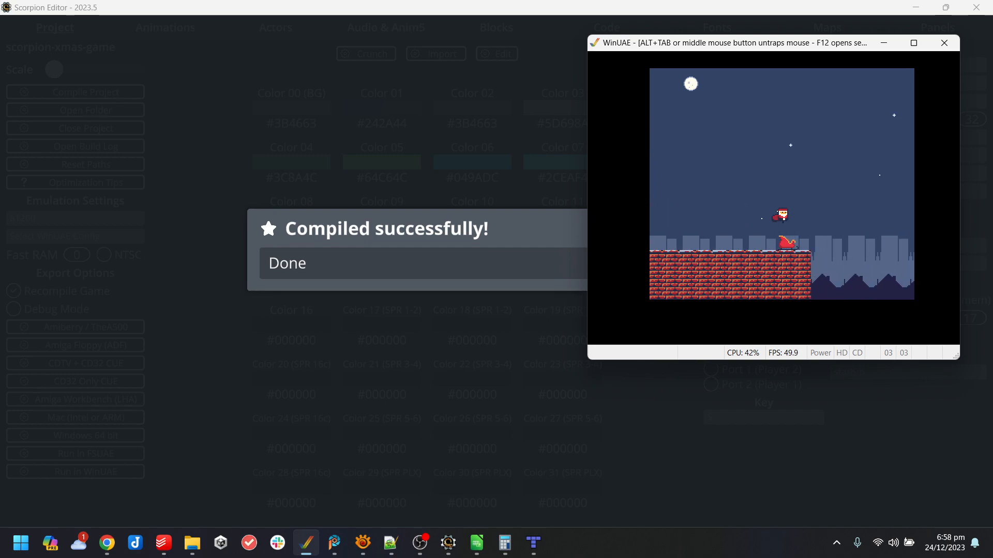
{"action": "key", "text": "Right"}
{"action": "key", "text": "Up"}
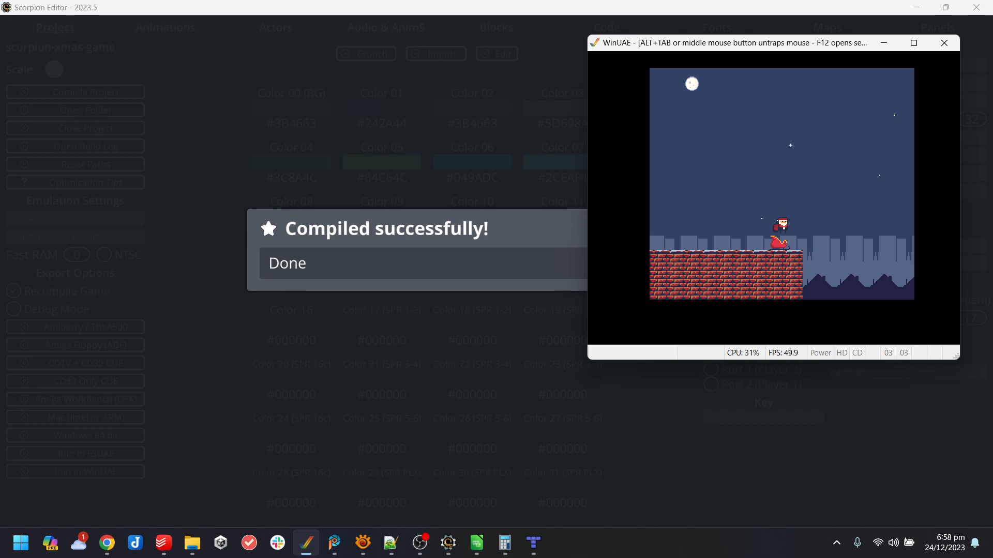
{"action": "key", "text": "Right"}
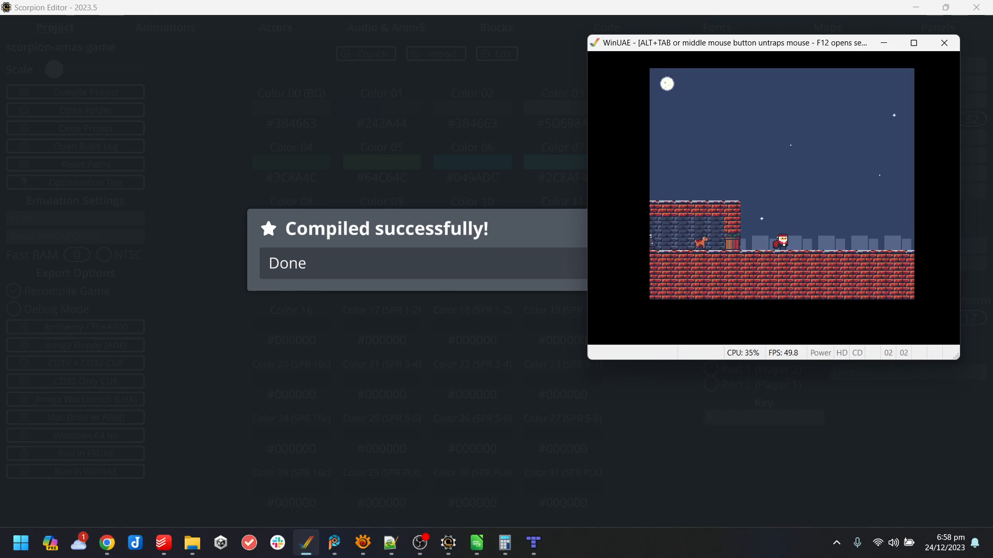
- Close the emulator, switch to Tiled, and extend level03's shelter entrance with a snow-topped brick tile and a back-wall tile beneath it
{"action": "key", "text": "alt+F4"}
{"action": "left_click", "coordinate": [713, 318]}
{"action": "left_click", "coordinate": [533, 543]}
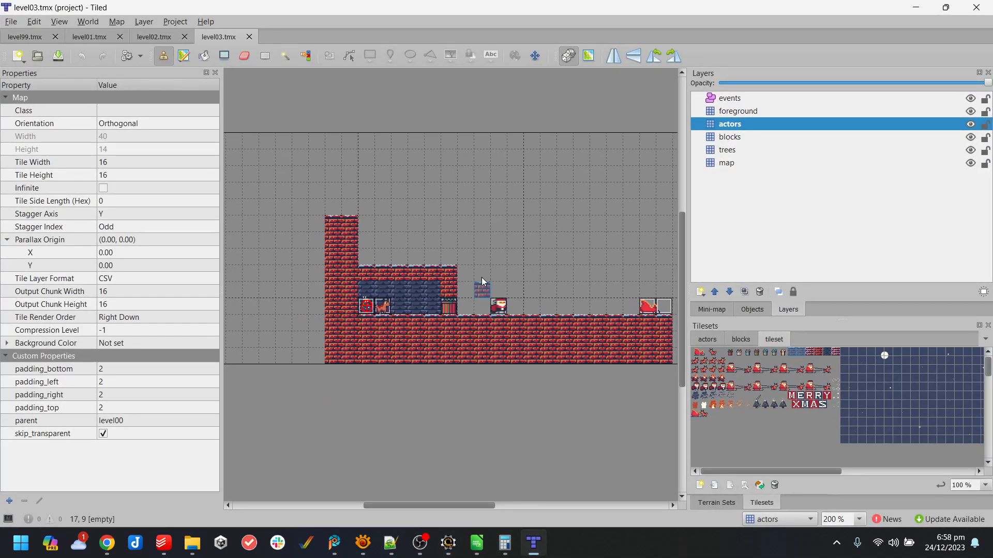
{"action": "scroll", "coordinate": [397, 373], "scroll_direction": "up", "scroll_amount": 3, "text": "ctrl"}
{"action": "scroll", "coordinate": [390, 375], "scroll_direction": "down", "scroll_amount": 1, "text": "ctrl"}
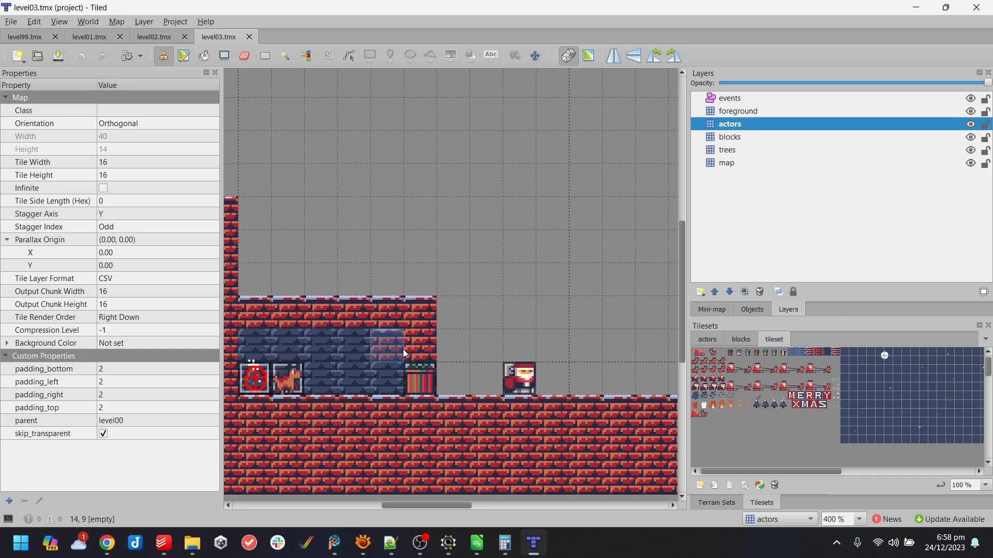
{"action": "left_click", "coordinate": [446, 351]}
{"action": "left_click", "coordinate": [830, 355]}
{"action": "left_click", "coordinate": [442, 377]}
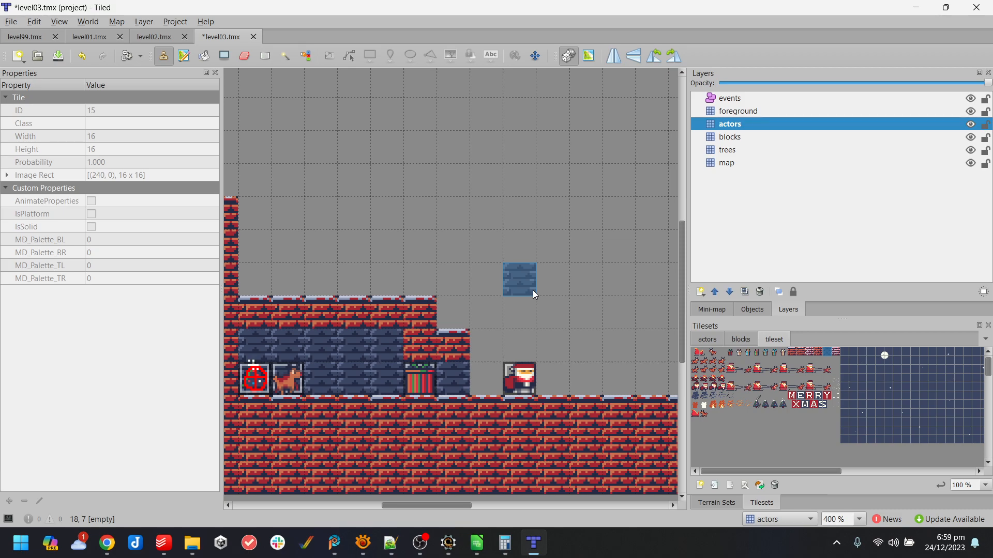
{"action": "left_click", "coordinate": [493, 345]}
{"action": "key", "text": "ctrl+z"}
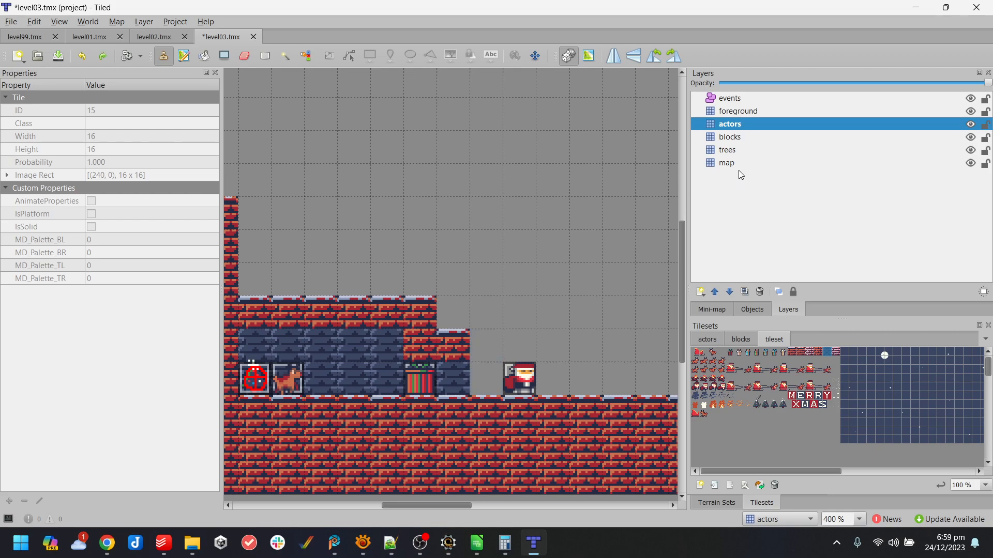
- Toggle the actors layer's visibility to check which of the new shelter tiles lie on it
{"action": "left_click", "coordinate": [739, 164]}
{"action": "left_click", "coordinate": [924, 124]}
{"action": "left_click", "coordinate": [971, 126]}
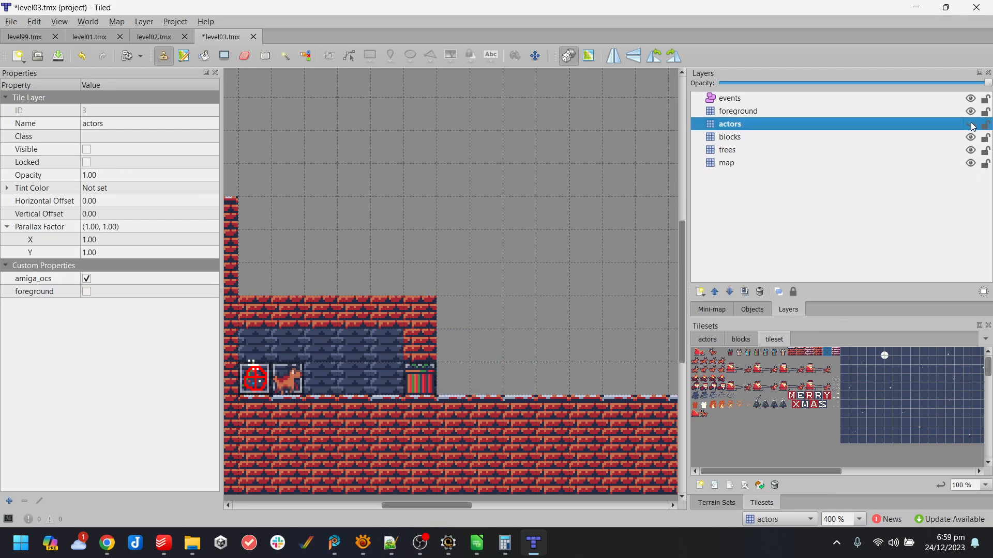
{"action": "left_click", "coordinate": [973, 128]}
{"action": "left_click", "coordinate": [974, 127]}
{"action": "left_click", "coordinate": [971, 125]}
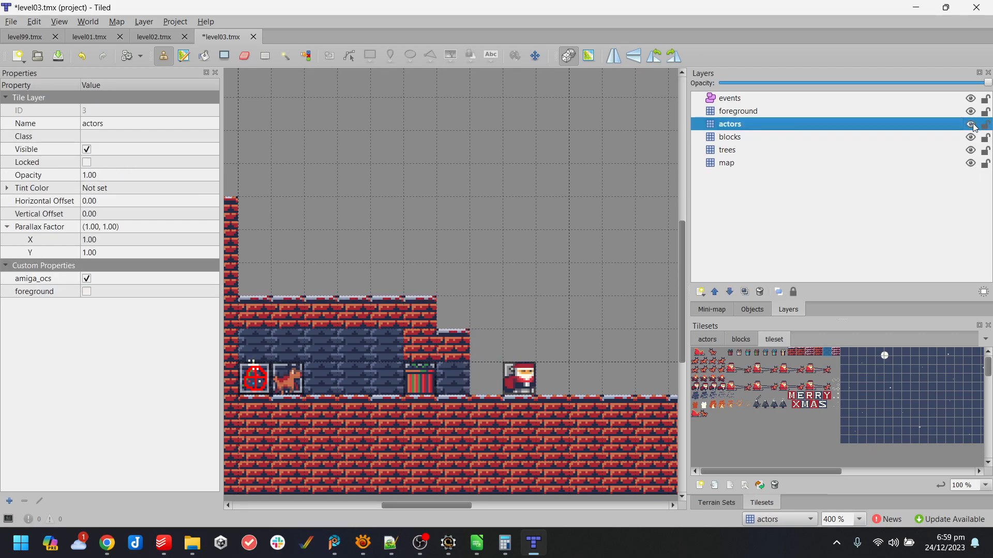
{"action": "left_click", "coordinate": [972, 126]}
{"action": "left_click", "coordinate": [973, 126]}
- On the map layer, paint a back-wall area three tiles wide and two tiles high behind Santa
{"action": "left_click", "coordinate": [812, 150]}
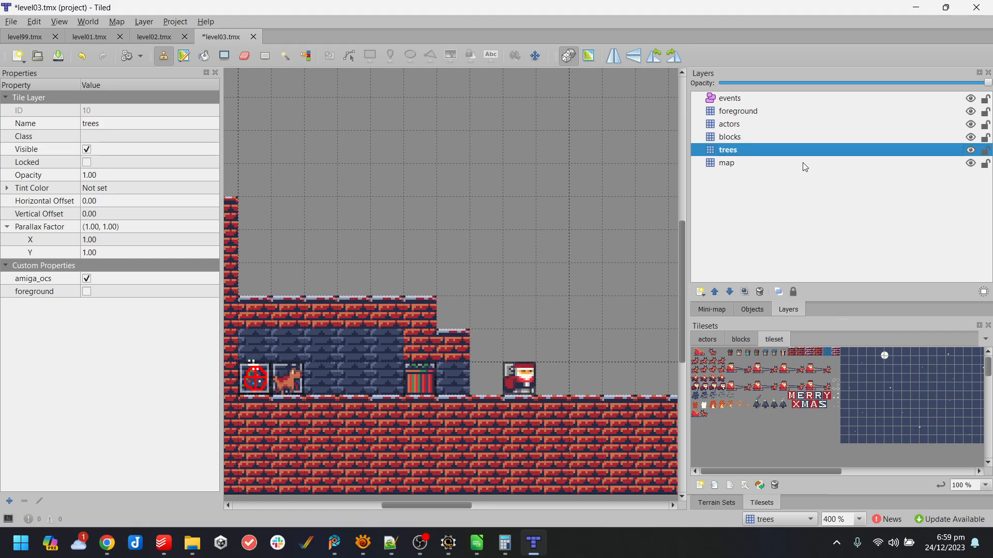
{"action": "left_click", "coordinate": [803, 162]}
{"action": "mouse_move", "coordinate": [479, 376]}
{"action": "left_mouse_down"}
{"action": "mouse_move", "coordinate": [535, 377]}
{"action": "mouse_move", "coordinate": [547, 353]}
{"action": "mouse_move", "coordinate": [501, 355]}
{"action": "left_mouse_up"}
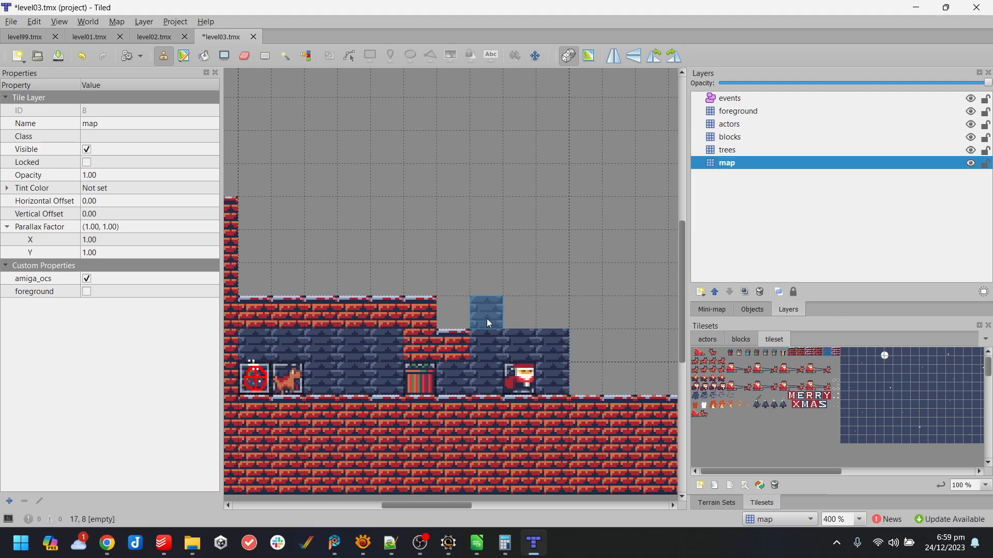
- Paint a three-tile snow-topped brick roof over the back wall behind Santa and add one matching tile beside its outer edge
{"action": "left_click", "coordinate": [801, 357]}
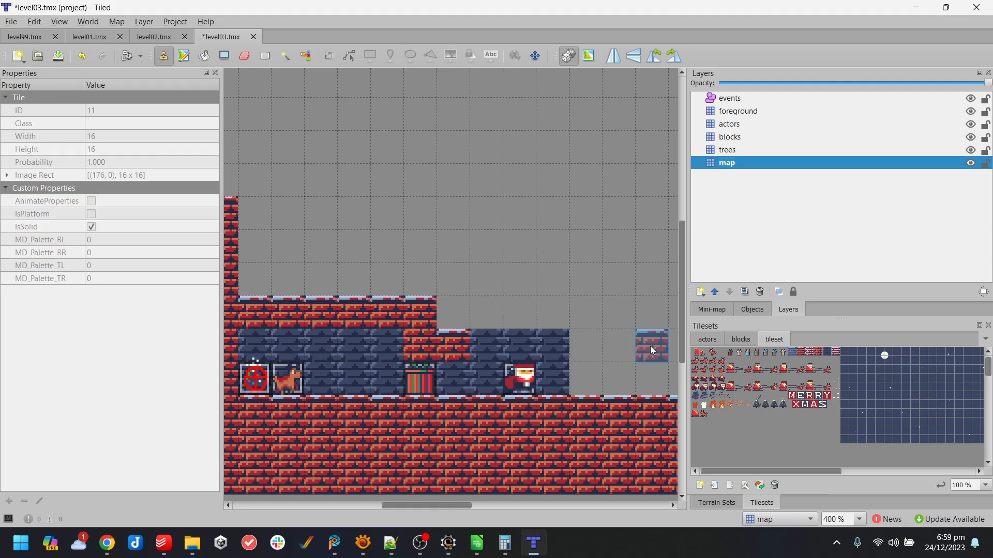
{"action": "left_click_drag", "start_coordinate": [475, 319], "coordinate": [542, 318]}
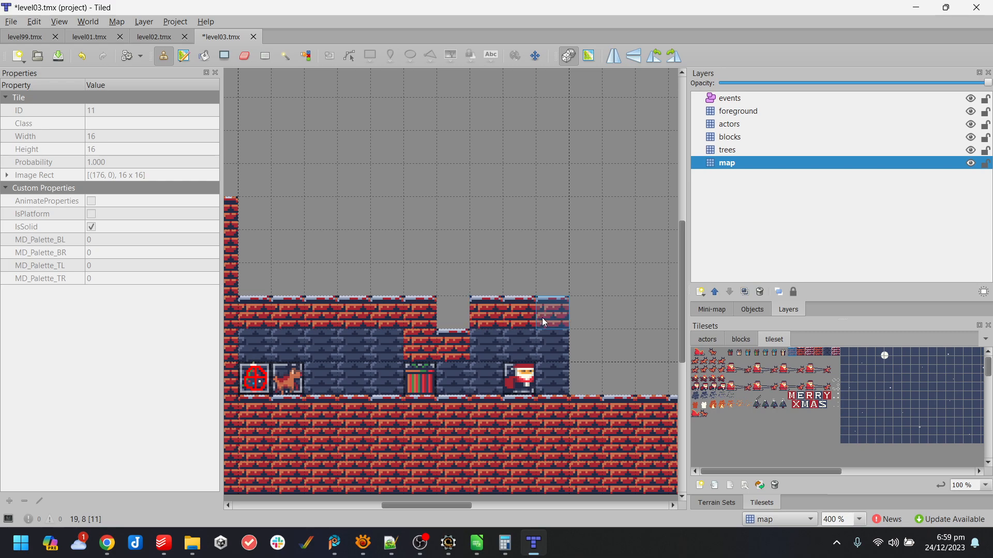
{"action": "left_click", "coordinate": [591, 336]}
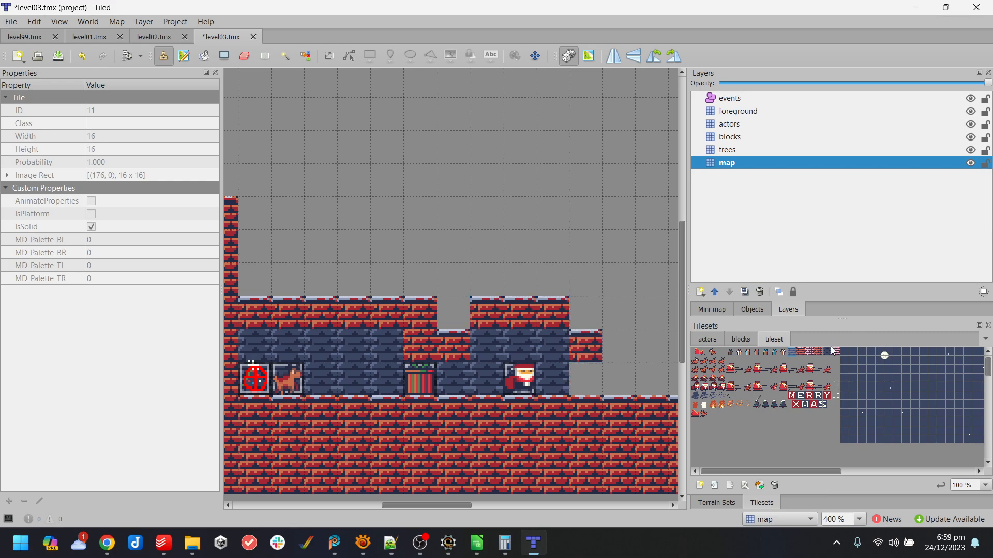
- Fill the gap in the shelter roof with snow-topped brick and extend the roof one tile over the outer column
{"action": "left_click", "coordinate": [800, 353]}
{"action": "left_click", "coordinate": [466, 333]}
{"action": "left_click", "coordinate": [543, 318]}
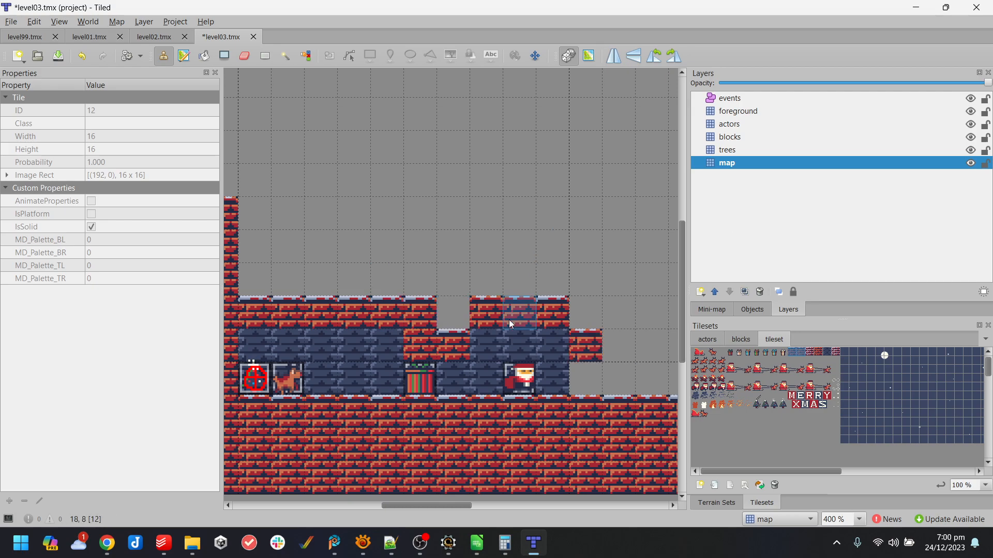
{"action": "left_click", "coordinate": [464, 316]}
{"action": "left_click", "coordinate": [594, 320]}
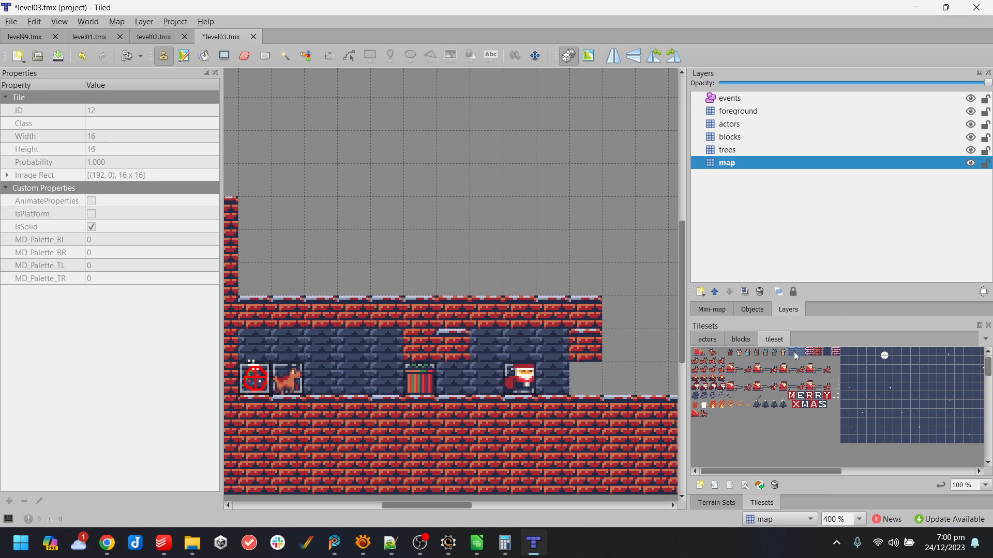
- Replace the snow-topped brick beneath the filled roof gap with plain brick, erasing the leftover tile on the actors layer
{"action": "left_click", "coordinate": [818, 353]}
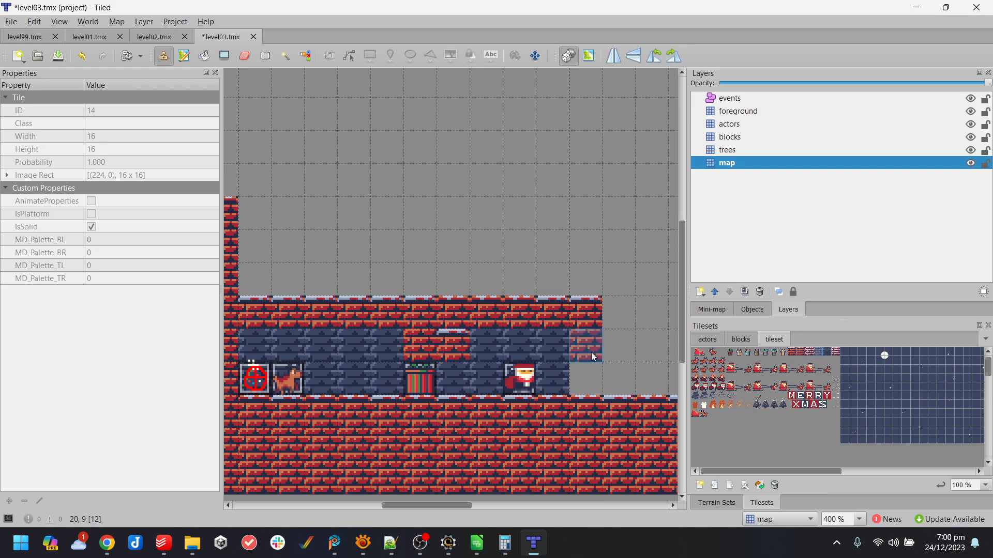
{"action": "left_click", "coordinate": [794, 351]}
{"action": "left_click", "coordinate": [819, 355]}
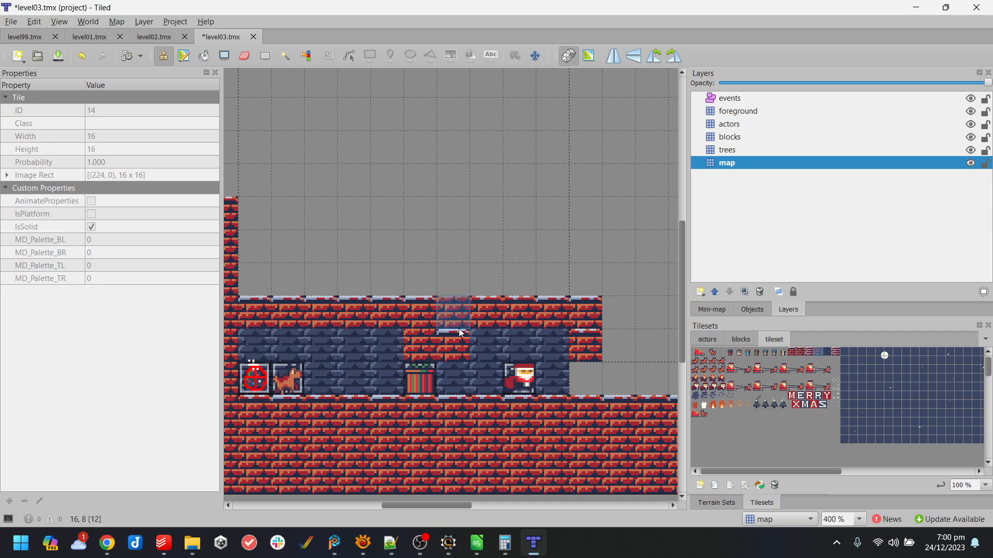
{"action": "left_click", "coordinate": [454, 349]}
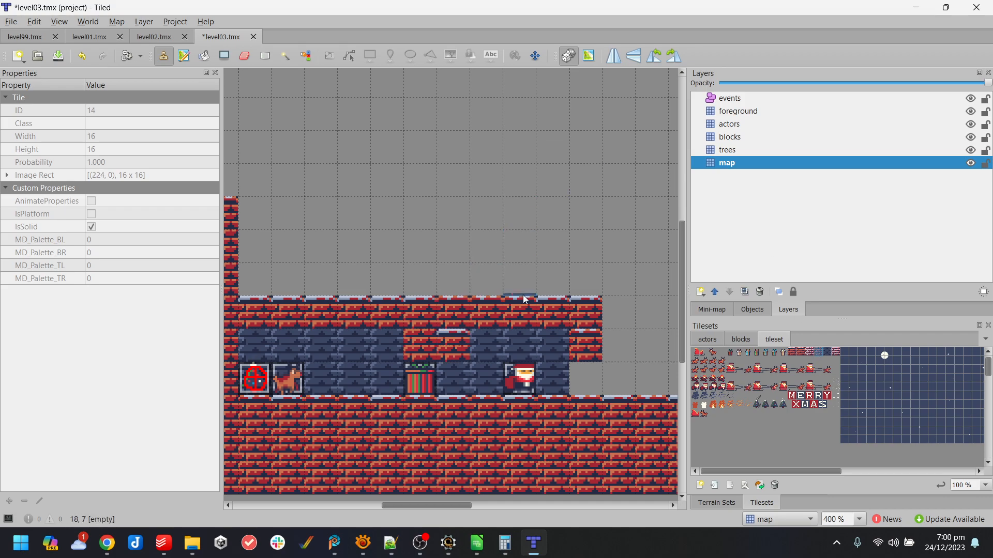
{"action": "left_click", "coordinate": [737, 126]}
{"action": "key", "text": "e"}
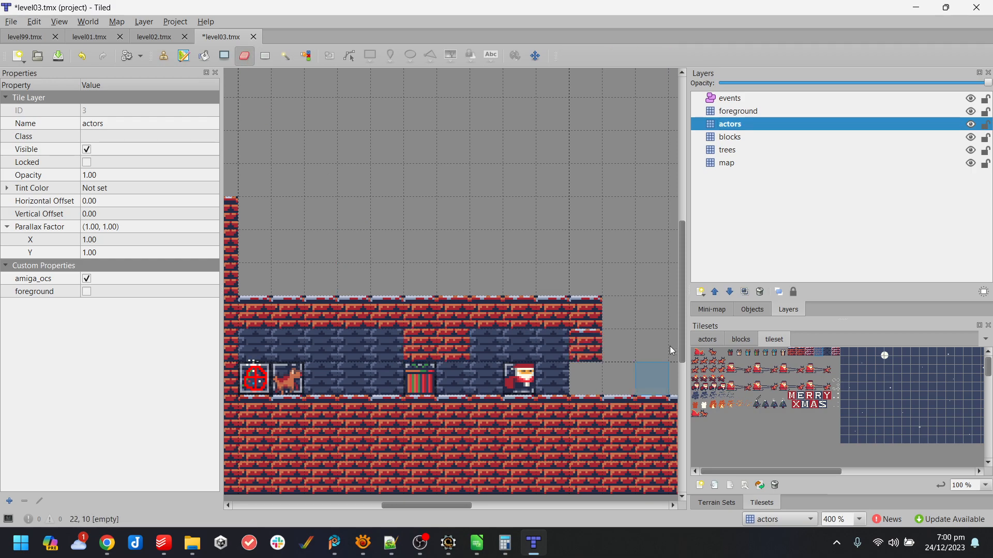
- On the map layer, replace the snow-topped brick beneath the roof's outer end with plain brick and add a back-wall tile below it
{"action": "left_click", "coordinate": [738, 162]}
{"action": "left_click", "coordinate": [581, 347]}
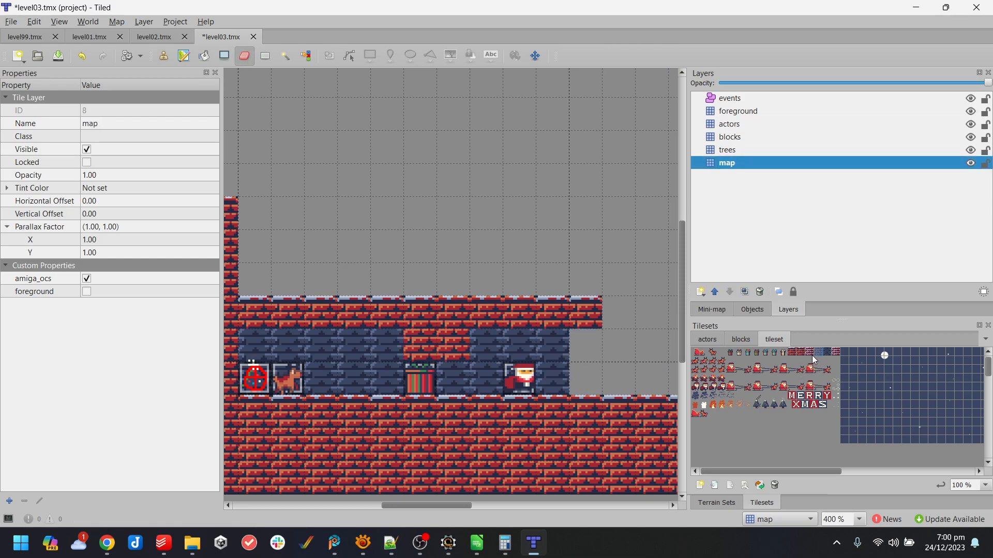
{"action": "left_click", "coordinate": [813, 353]}
{"action": "left_click", "coordinate": [576, 343]}
{"action": "left_click", "coordinate": [826, 355]}
{"action": "left_click", "coordinate": [582, 386]}
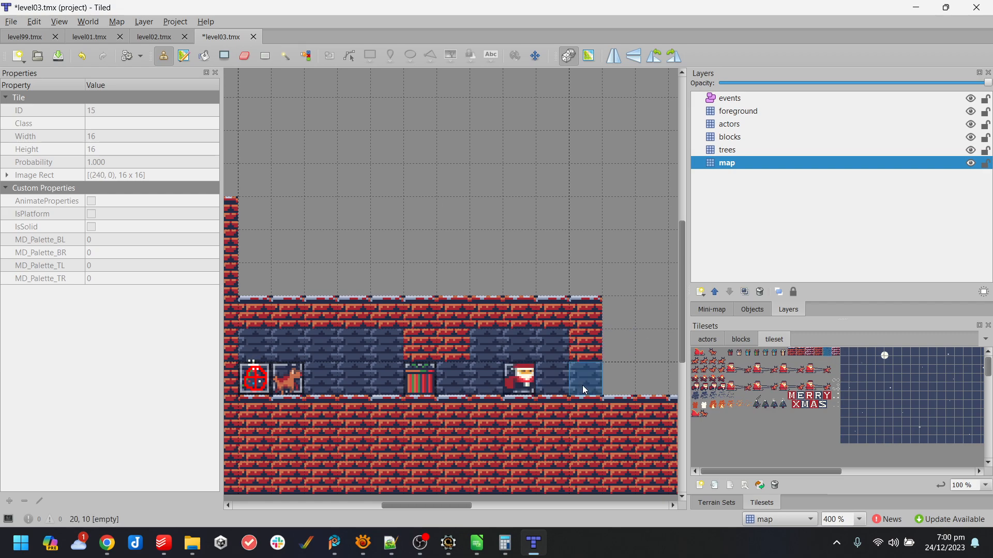
- On the actors layer, move Santa out of the shelter onto the open ground three tiles before the sleigh
{"action": "left_click", "coordinate": [739, 124]}
{"action": "left_click", "coordinate": [520, 379]}
{"action": "left_click_drag", "start_coordinate": [414, 511], "coordinate": [460, 510]}
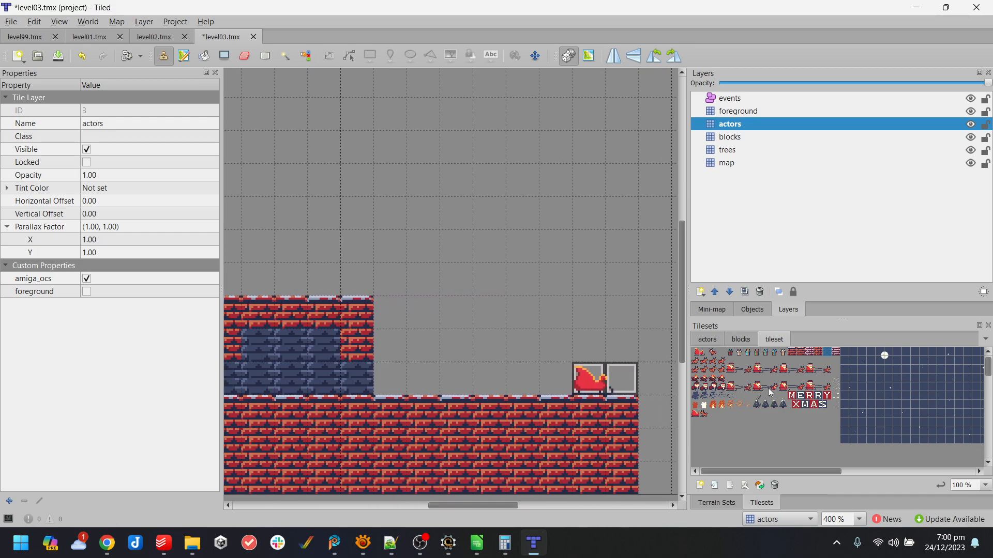
{"action": "left_click", "coordinate": [708, 339]}
{"action": "left_click", "coordinate": [697, 353]}
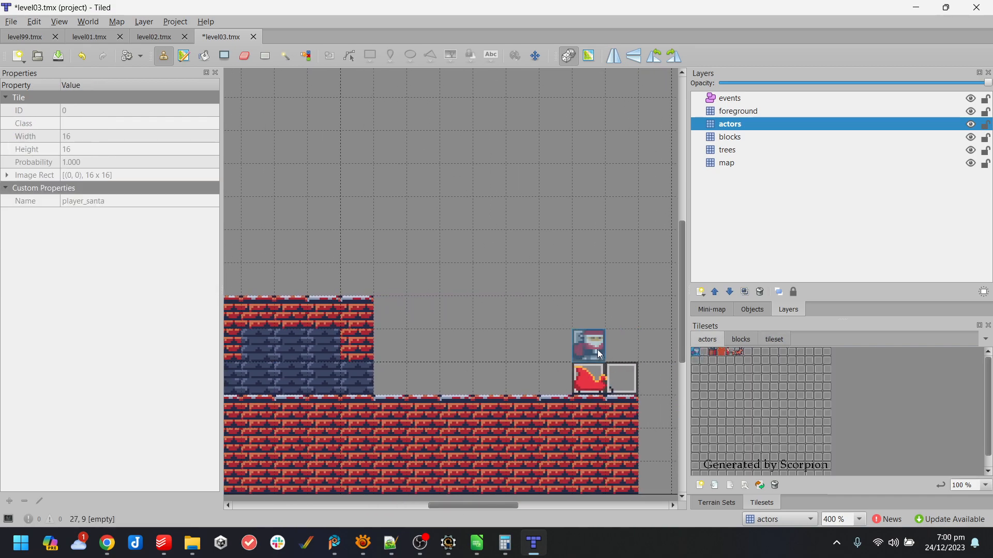
{"action": "left_click_drag", "start_coordinate": [479, 506], "coordinate": [425, 505]}
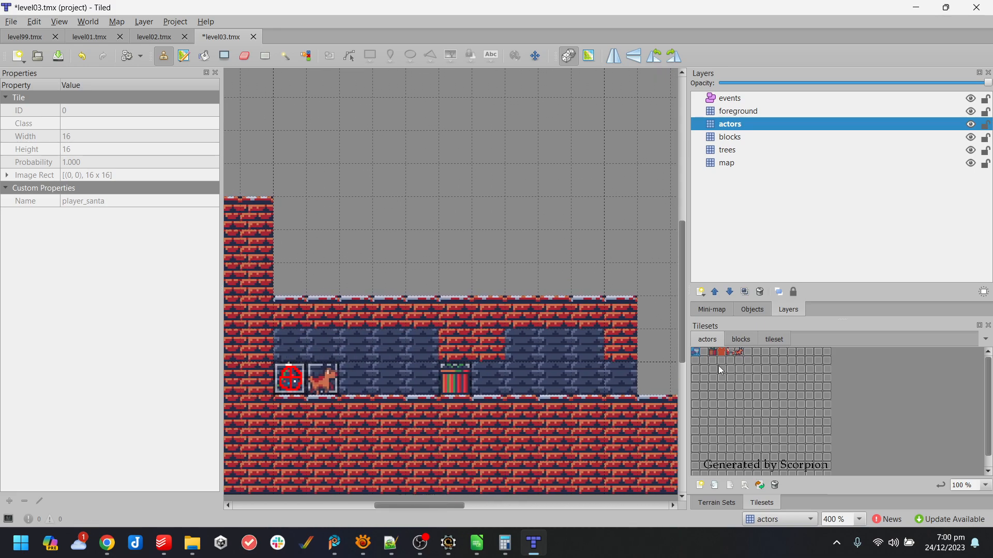
- On the map layer, paint a two-tile snow-topped brick platform starting directly above Santa and extending towards the sleigh
{"action": "left_click", "coordinate": [775, 340]}
{"action": "left_click", "coordinate": [732, 162]}
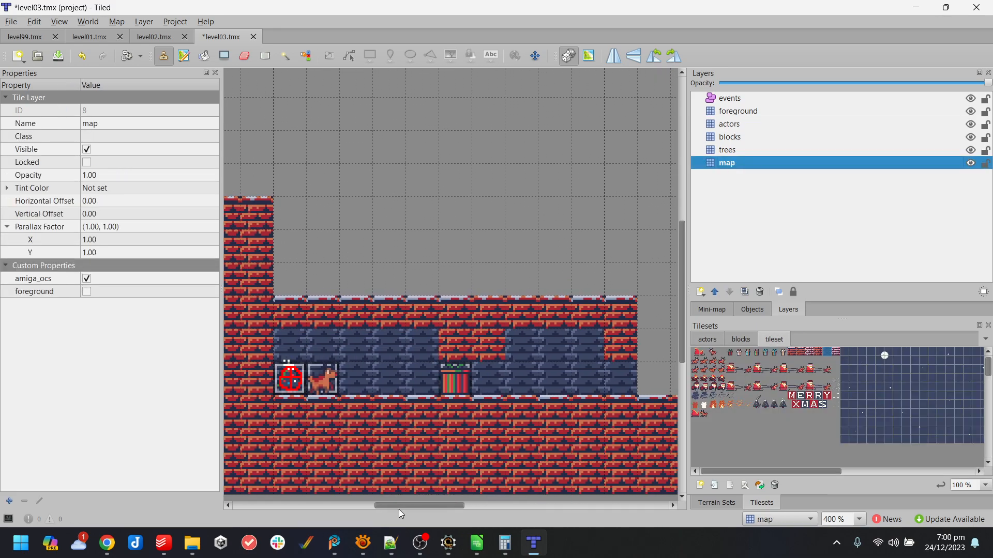
{"action": "left_click_drag", "start_coordinate": [419, 507], "coordinate": [467, 507]}
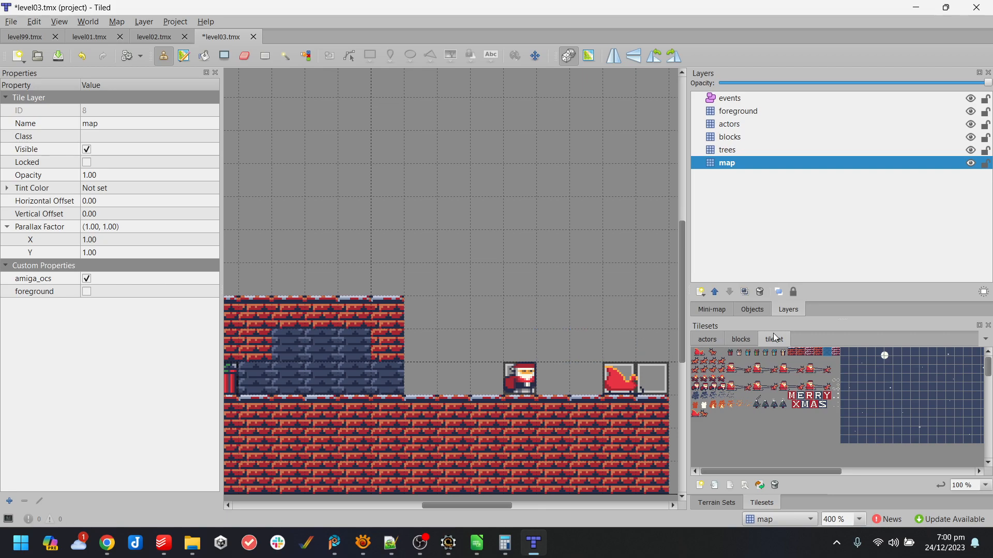
{"action": "left_click", "coordinate": [803, 352]}
{"action": "left_click_drag", "start_coordinate": [558, 358], "coordinate": [528, 352]}
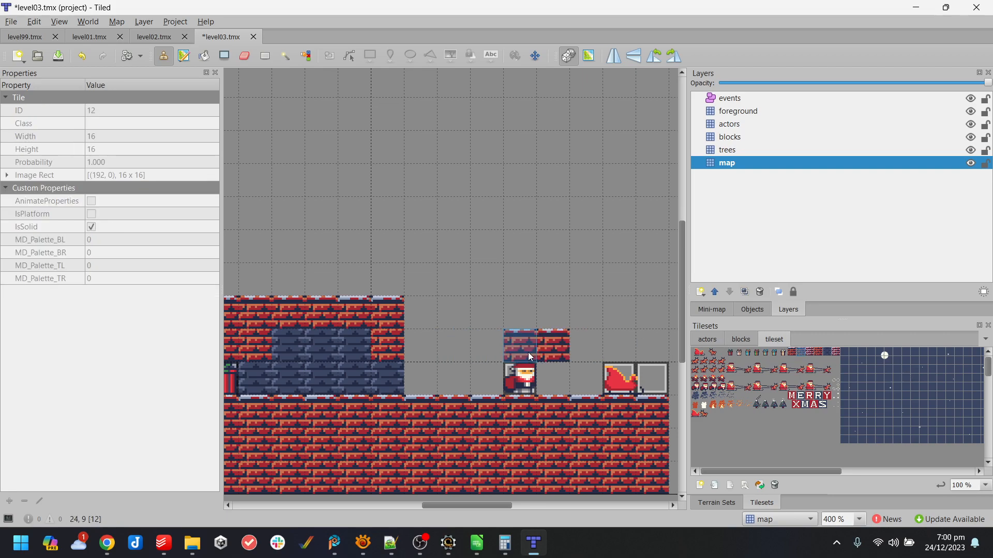
- Place a Christmas tree on the trees layer in the shelter's outer chamber and erase the actors-layer wall tile covering it
{"action": "left_click_drag", "start_coordinate": [467, 508], "coordinate": [436, 508]}
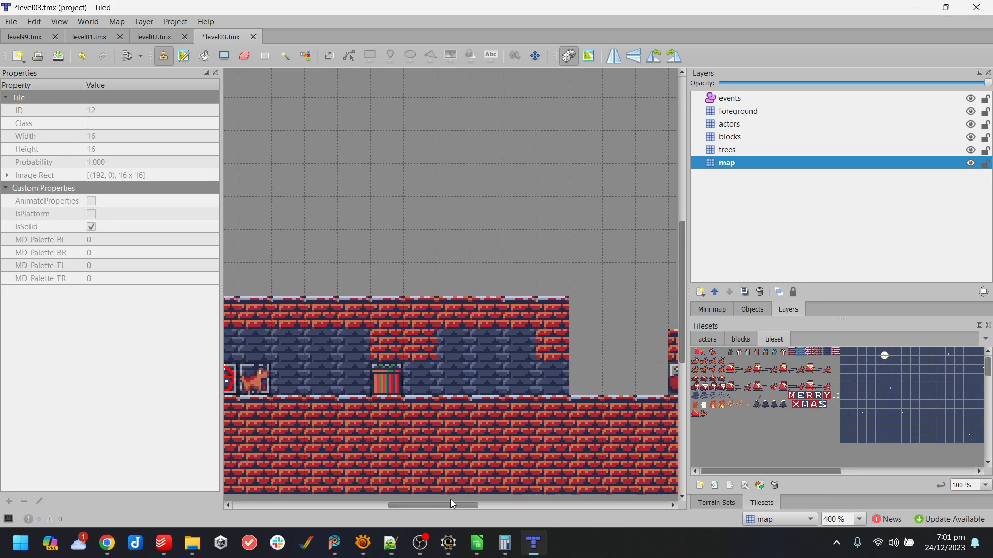
{"action": "left_click", "coordinate": [742, 344]}
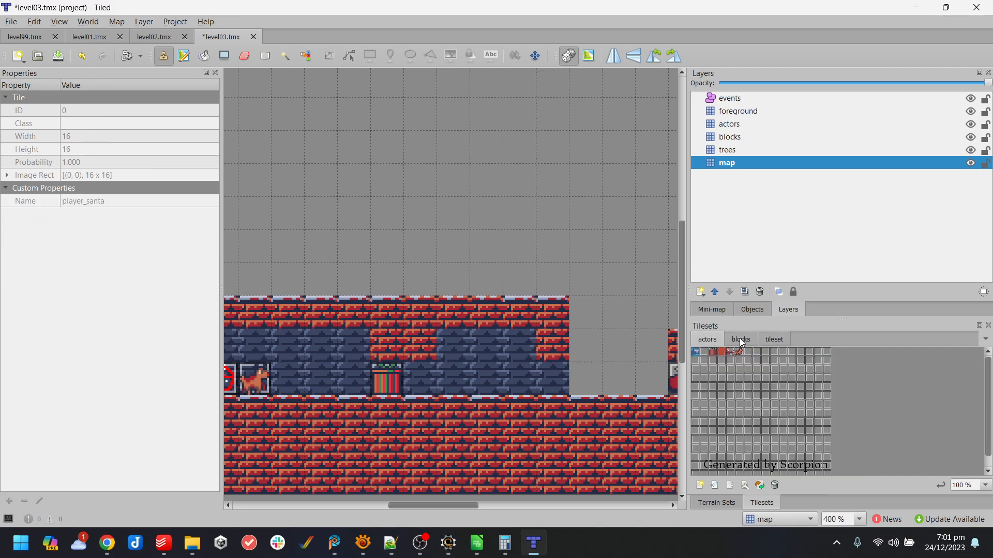
{"action": "left_click", "coordinate": [772, 340]}
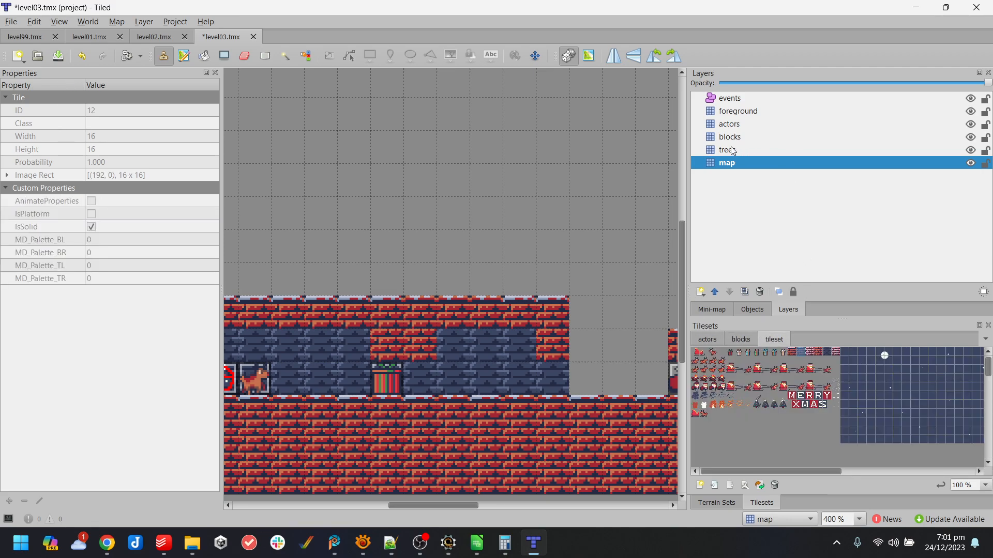
{"action": "left_click", "coordinate": [758, 402]}
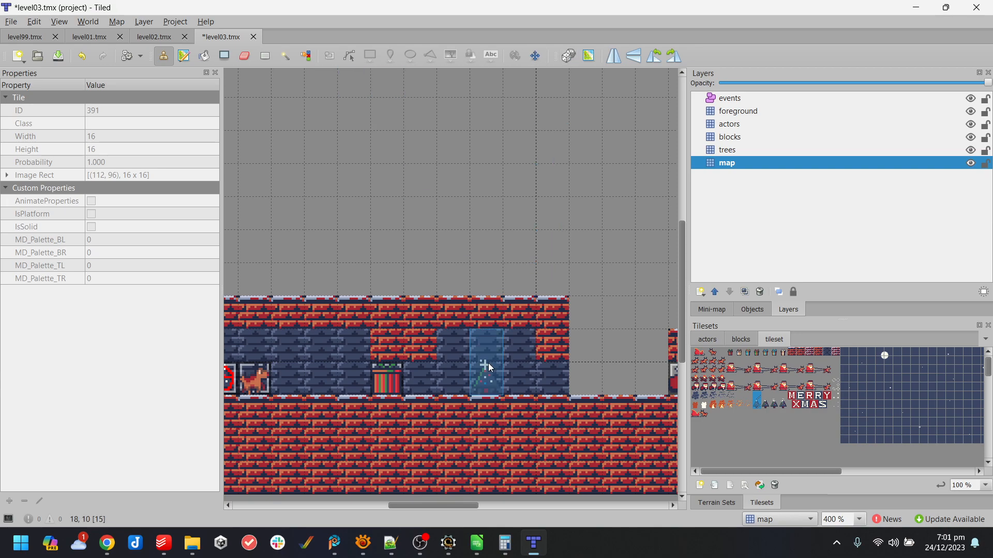
{"action": "left_click", "coordinate": [737, 151]}
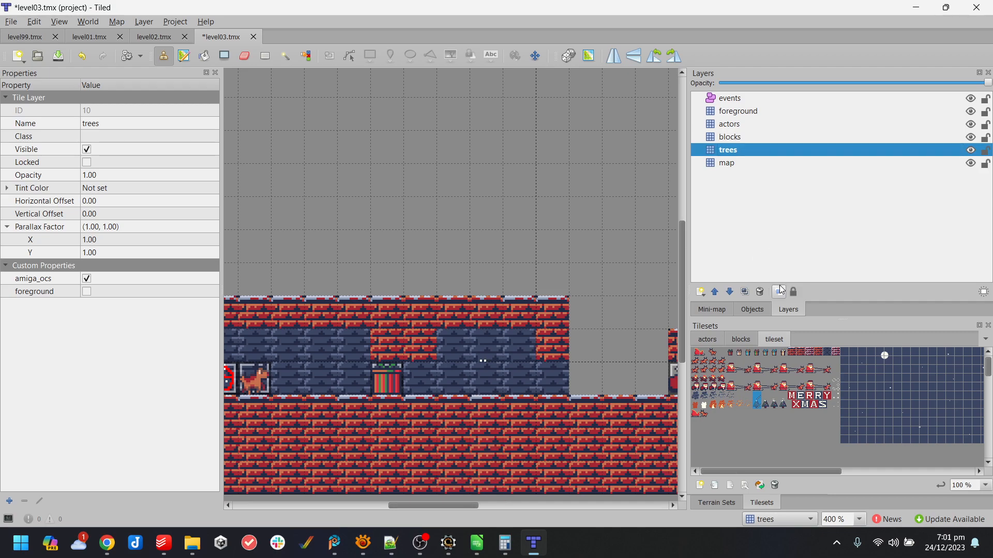
{"action": "key", "text": "ctrl+z"}
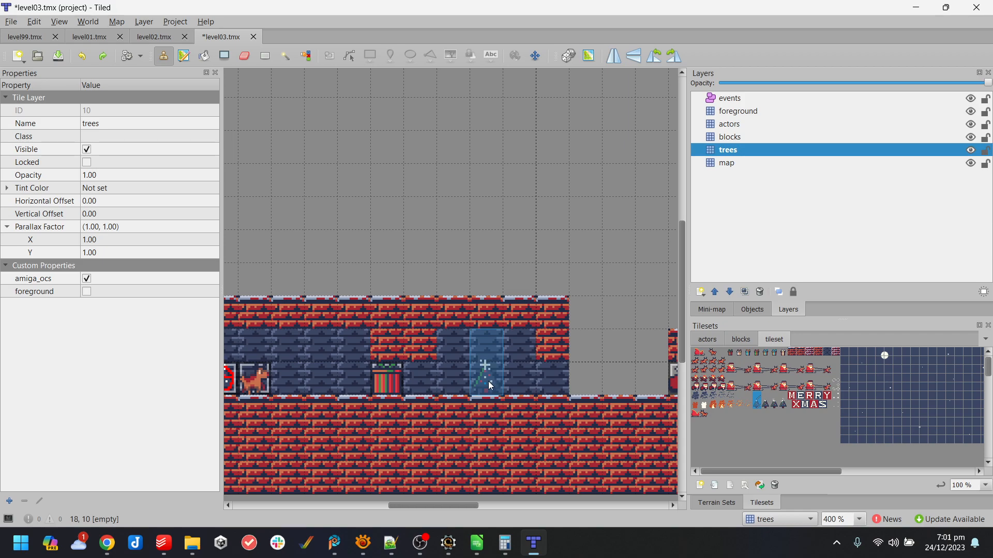
{"action": "key", "text": "ctrl+y"}
{"action": "left_click", "coordinate": [738, 124]}
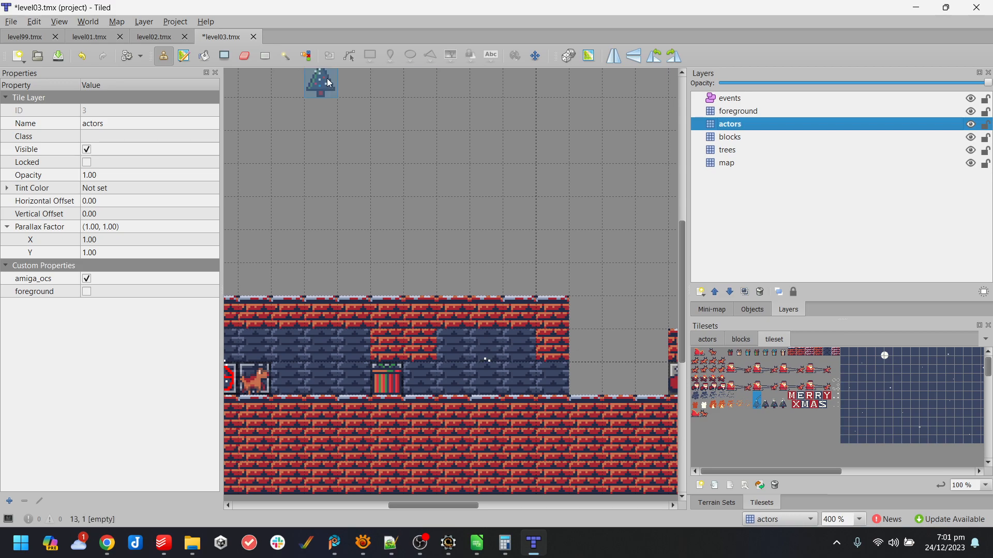
{"action": "left_click", "coordinate": [244, 56]}
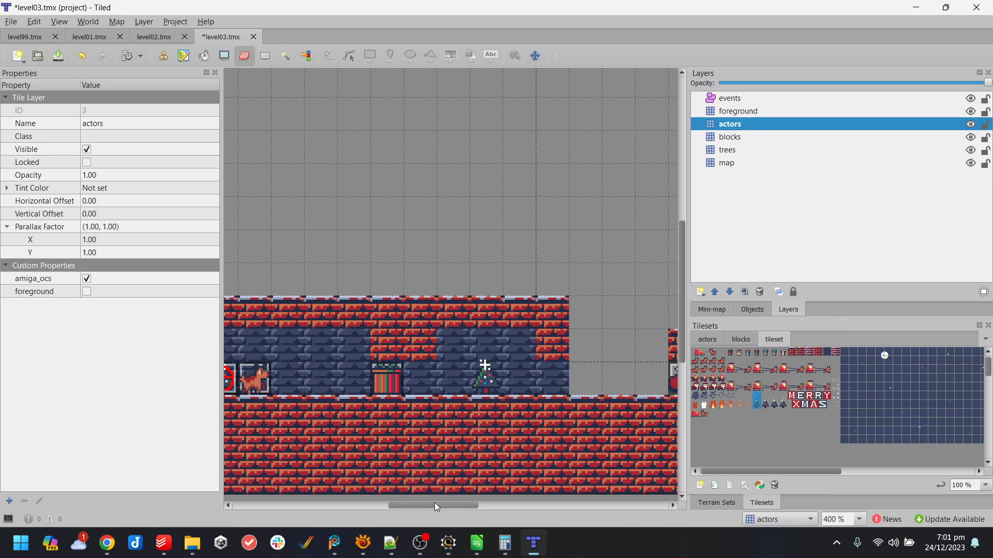
- On the blocks layer, place a block_present_target tile over the new Christmas tree
{"action": "left_click_drag", "start_coordinate": [434, 503], "coordinate": [424, 503]}
{"action": "left_click", "coordinate": [729, 137]}
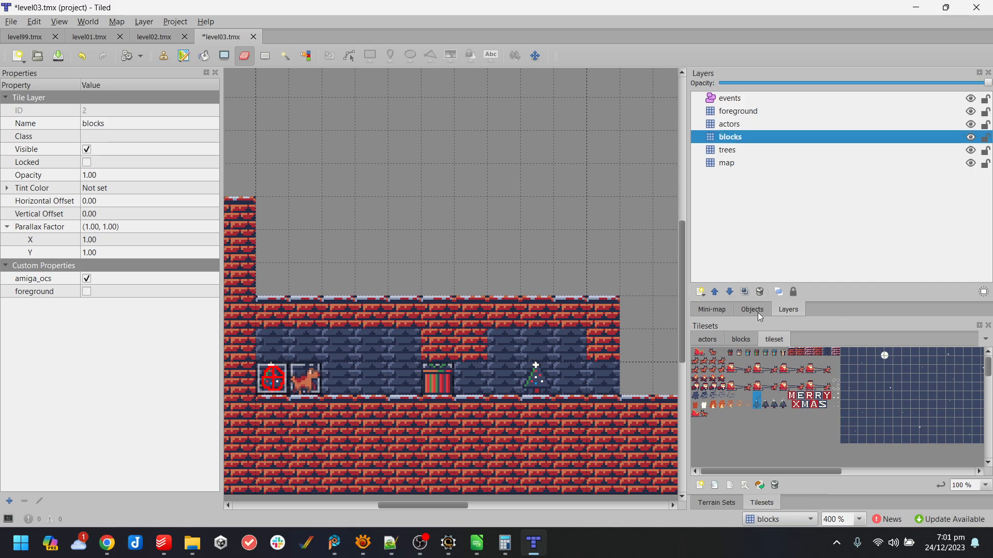
{"action": "left_click", "coordinate": [746, 343]}
{"action": "left_click", "coordinate": [801, 355]}
{"action": "left_click", "coordinate": [546, 381]}
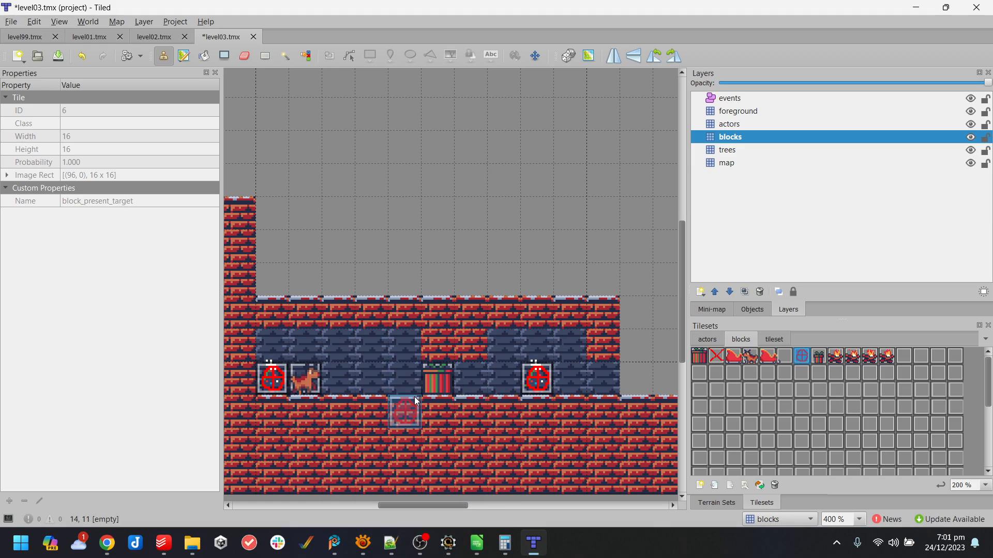
- Place a block_present tile one row above the brick platform, just off its shelter-facing end
{"action": "left_click_drag", "start_coordinate": [442, 503], "coordinate": [486, 504]}
{"action": "left_click", "coordinate": [819, 356]}
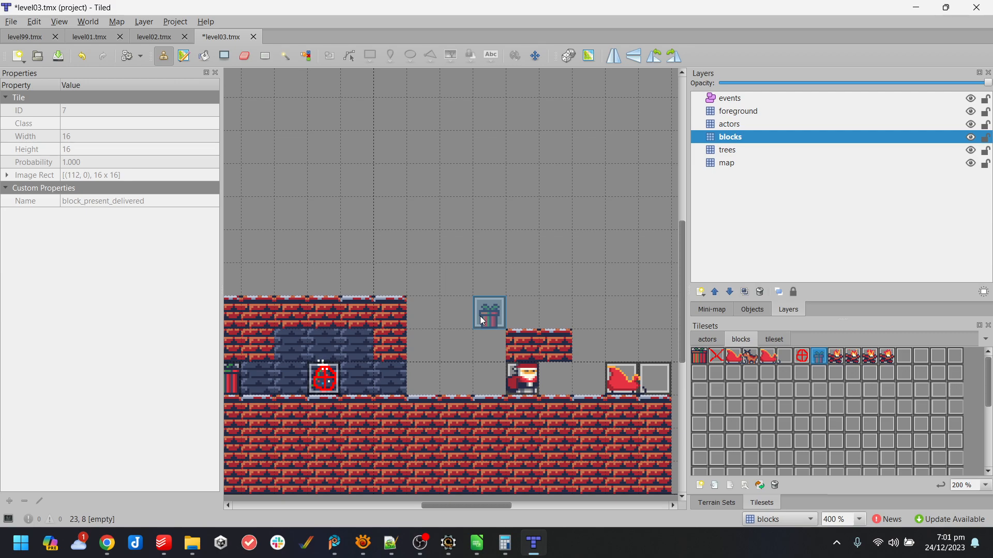
{"action": "left_click", "coordinate": [701, 357]}
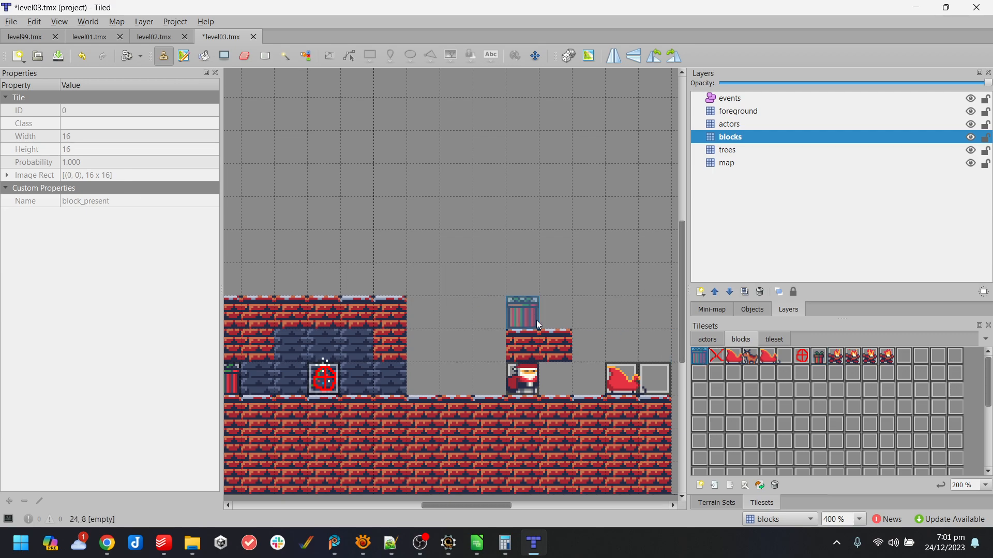
{"action": "left_click", "coordinate": [499, 323]}
- Stamp a pair of snow-topped brick tiles under the present so the platform above Santa extends one tile towards the shelter
{"action": "left_click", "coordinate": [770, 339]}
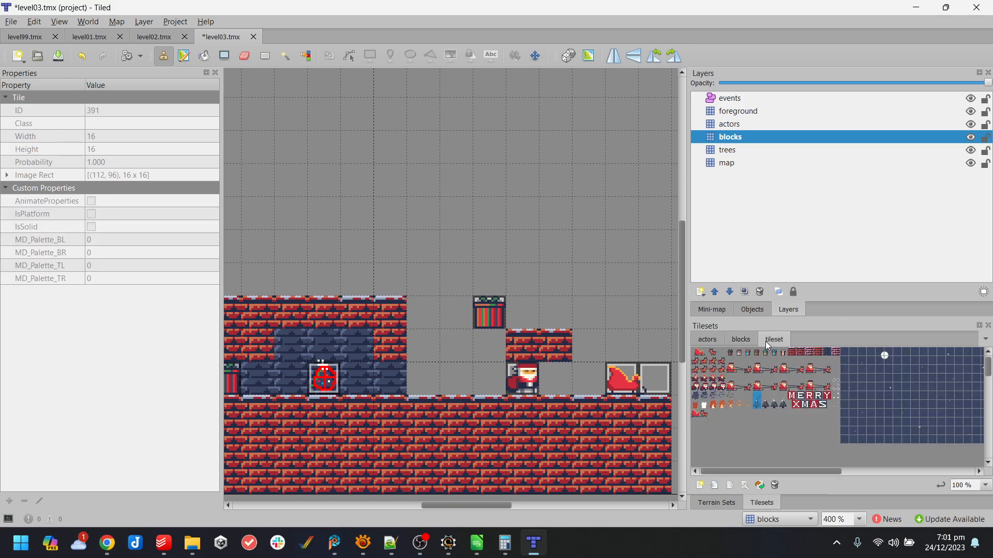
{"action": "left_click", "coordinate": [791, 354]}
{"action": "left_click_drag", "start_coordinate": [795, 357], "coordinate": [803, 356]}
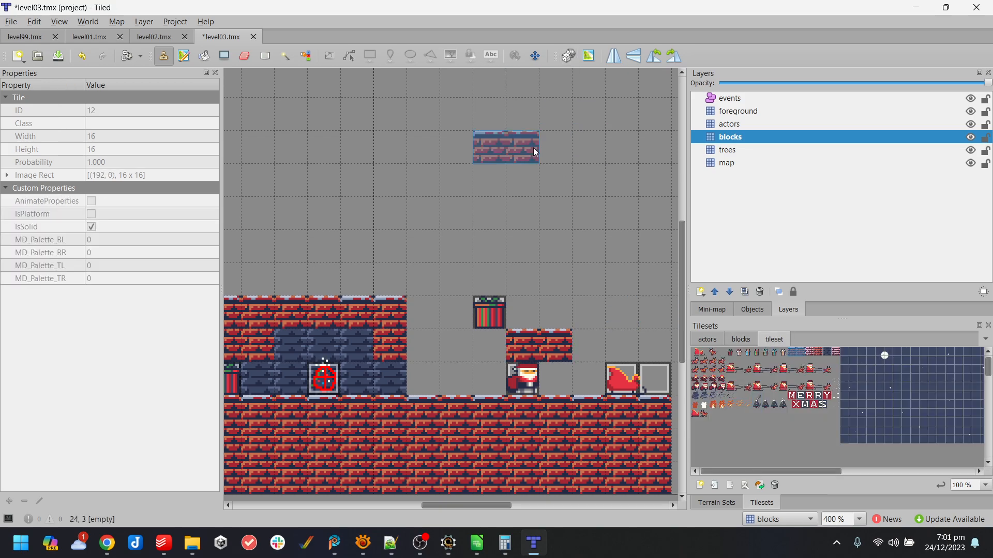
{"action": "left_click", "coordinate": [523, 334]}
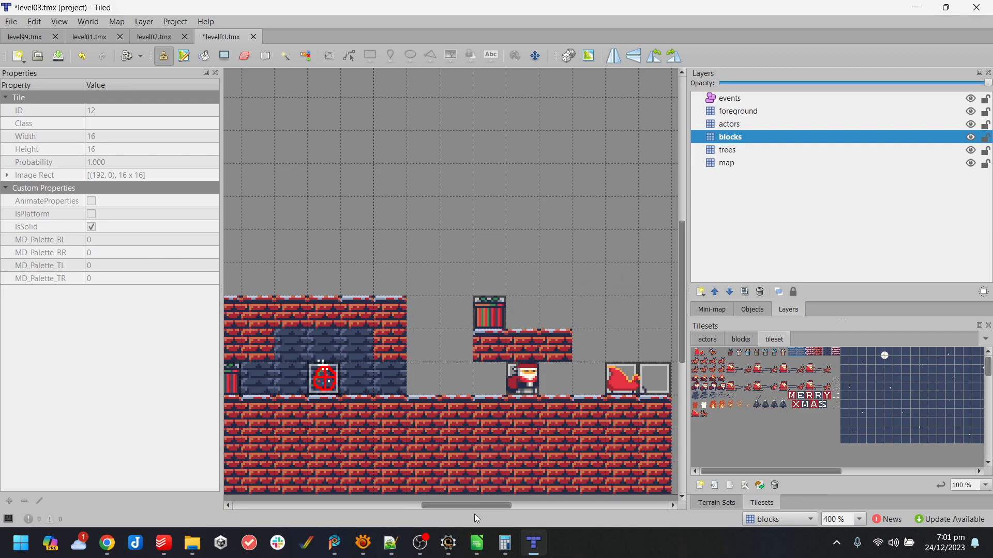
- On the actors layer, replace one roof tile between the reindeer and the shelter's present with a back-wall tile
{"action": "left_click_drag", "start_coordinate": [475, 507], "coordinate": [438, 500]}
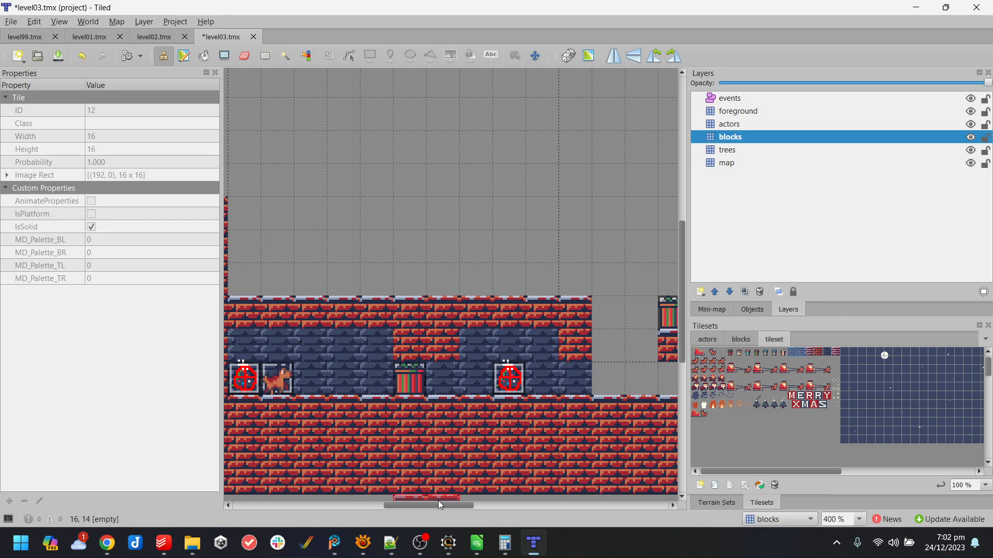
{"action": "left_click", "coordinate": [245, 55]}
{"action": "left_click", "coordinate": [739, 165]}
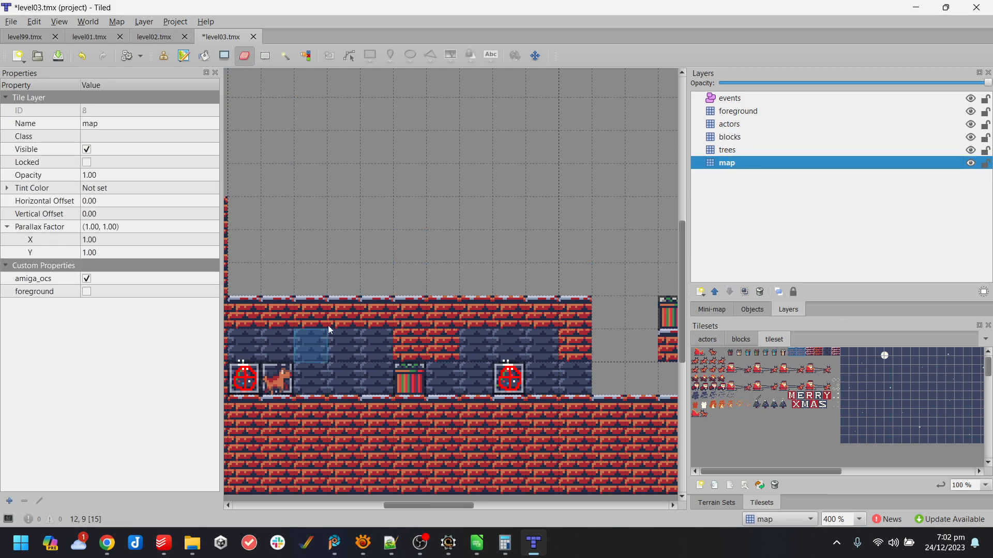
{"action": "left_click", "coordinate": [739, 136]}
{"action": "left_click", "coordinate": [738, 149]}
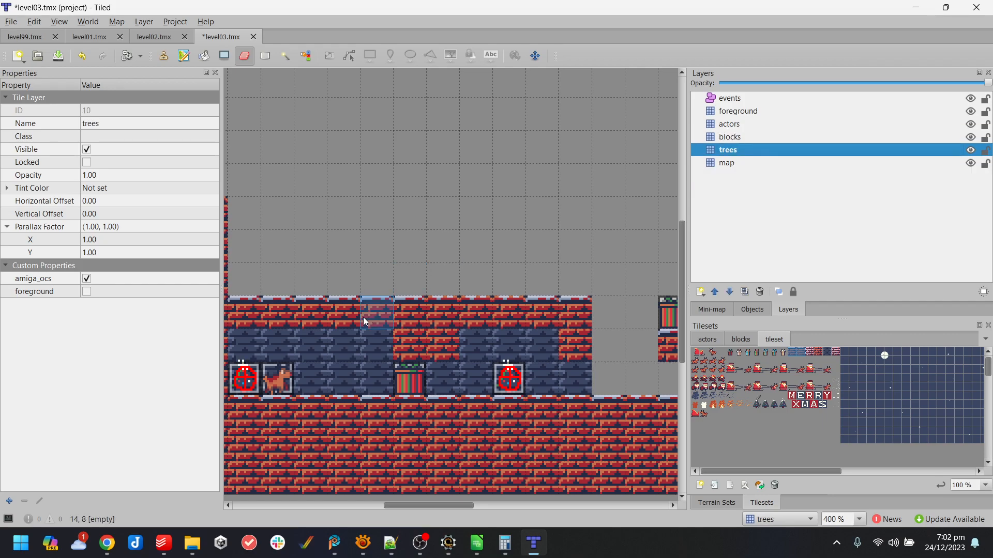
{"action": "left_click", "coordinate": [768, 137]}
{"action": "left_click", "coordinate": [762, 125]}
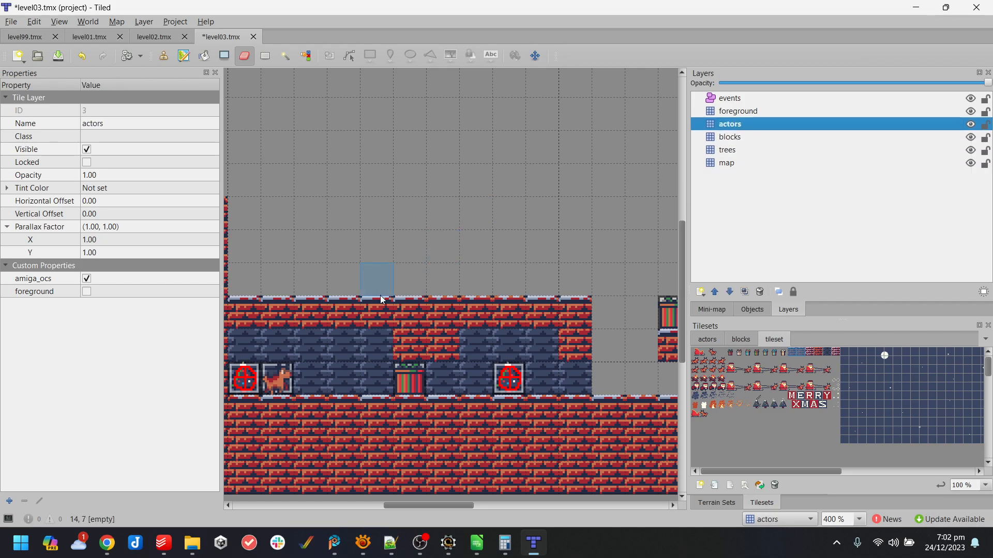
{"action": "left_click", "coordinate": [830, 353]}
{"action": "left_click", "coordinate": [344, 313]}
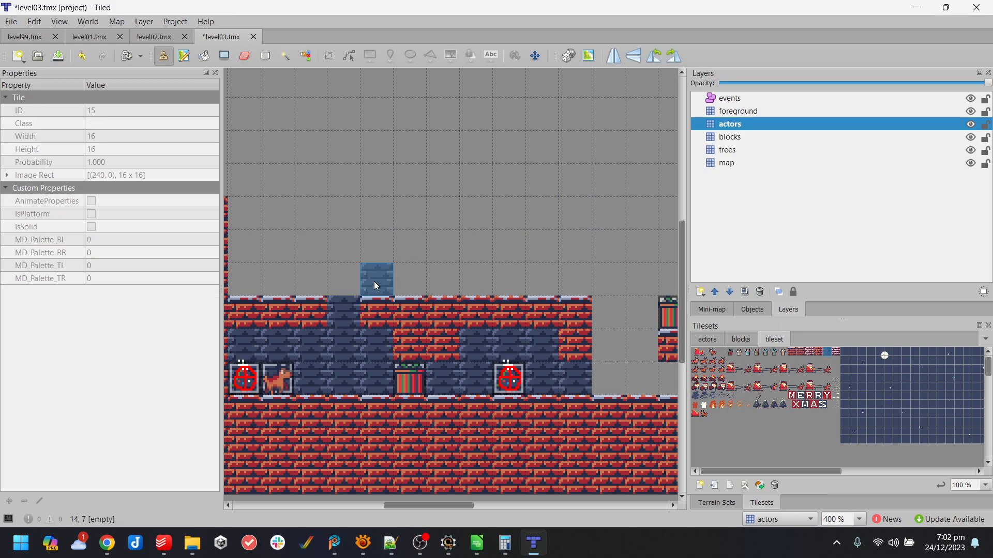
- On the map layer, place a snow-covered brick tile on the roof at each side of the back-wall opening above the reindeer's room
{"action": "left_click", "coordinate": [811, 356]}
{"action": "left_click", "coordinate": [310, 279]}
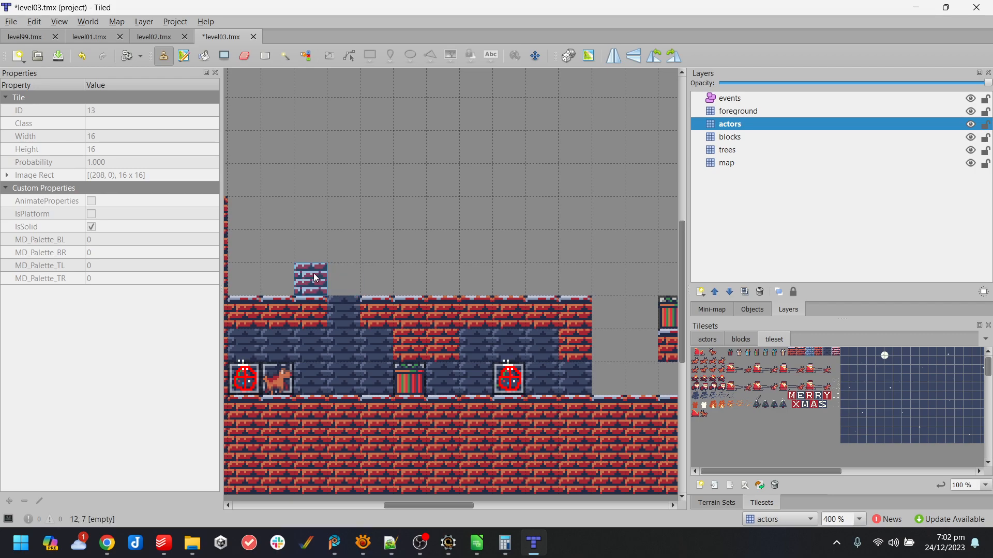
{"action": "key", "text": "ctrl+z"}
{"action": "left_click", "coordinate": [741, 166]}
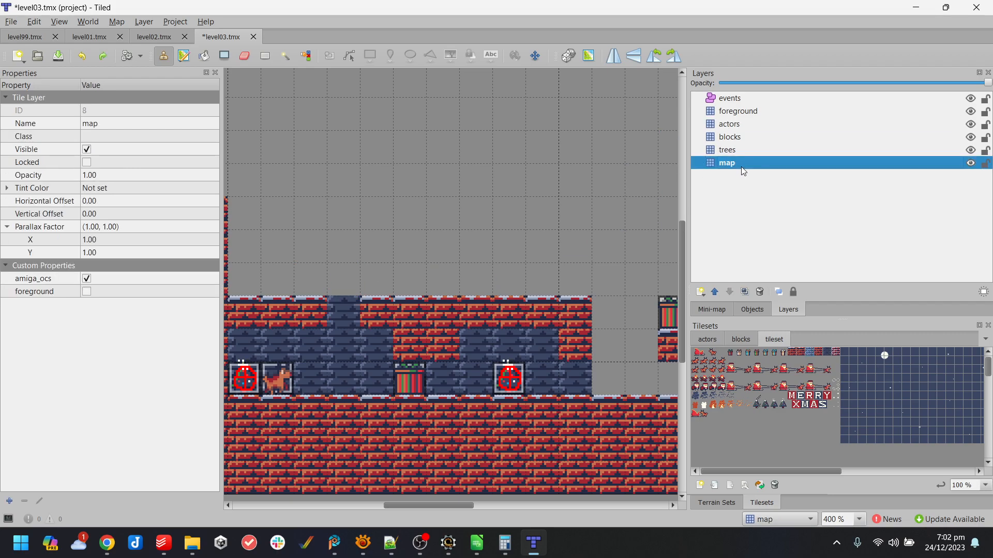
{"action": "left_click", "coordinate": [310, 282]}
{"action": "left_click", "coordinate": [377, 282]}
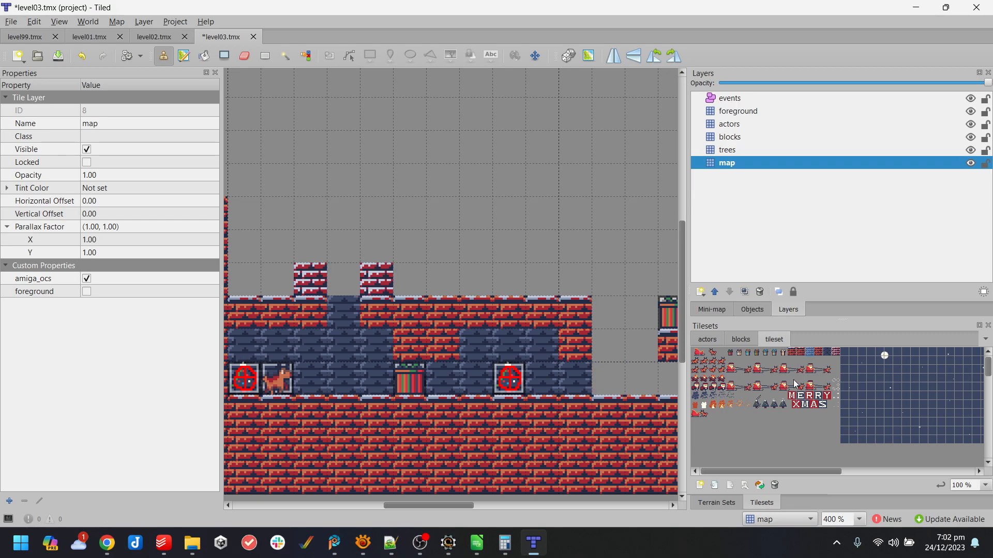
- Fill the gap between the two rooftop brick tiles with a back-wall tile to complete the chimney, and save level03
{"action": "left_click", "coordinate": [829, 353]}
{"action": "left_click", "coordinate": [349, 282]}
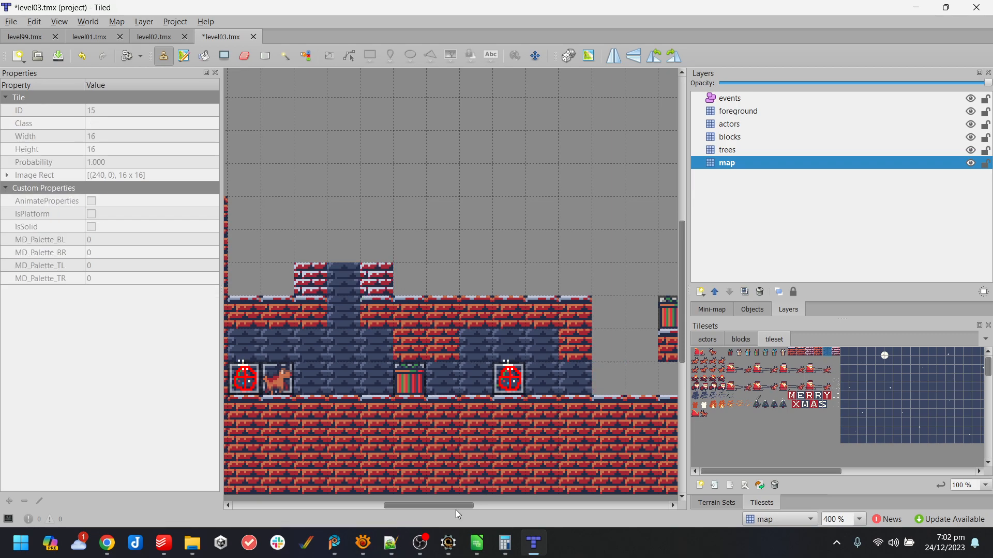
{"action": "left_click_drag", "start_coordinate": [440, 505], "coordinate": [418, 508]}
{"action": "key", "text": "ctrl+s"}
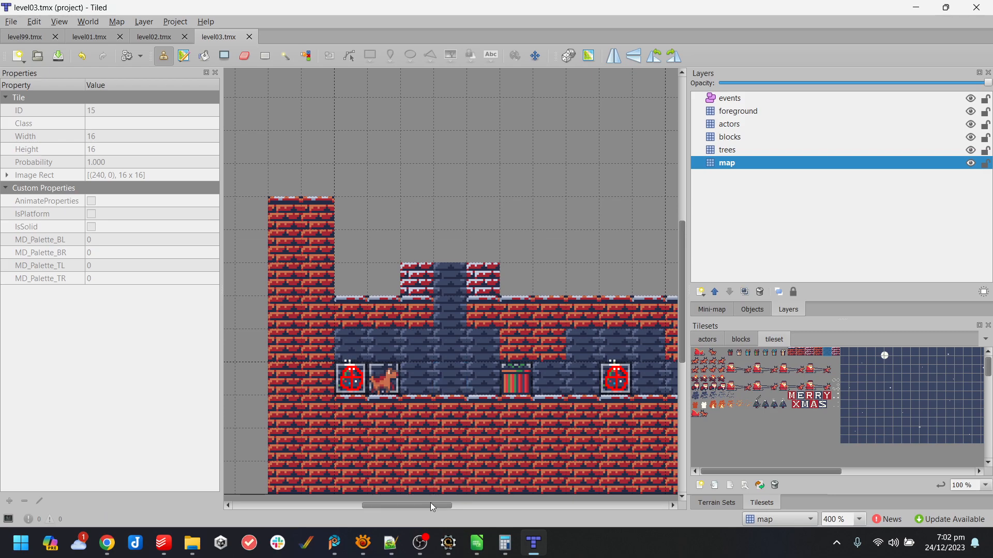
{"action": "left_click_drag", "start_coordinate": [430, 506], "coordinate": [433, 502]}
{"action": "left_click", "coordinate": [455, 489]}
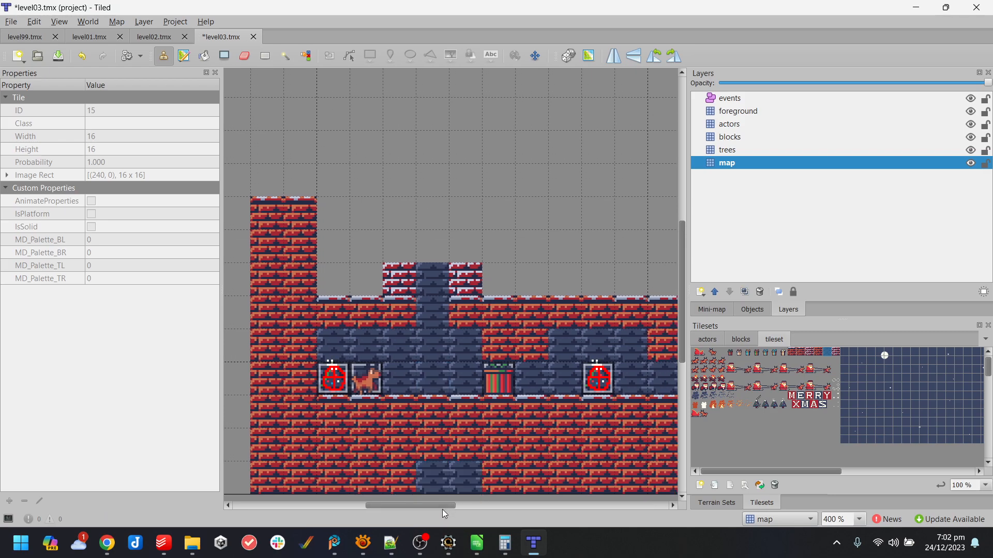
{"action": "key", "text": "ctrl+z"}
{"action": "mouse_move", "coordinate": [442, 505]}
{"action": "left_mouse_down"}
{"action": "mouse_move", "coordinate": [486, 507]}
{"action": "mouse_move", "coordinate": [446, 510]}
{"action": "mouse_move", "coordinate": [477, 506]}
{"action": "left_mouse_up"}
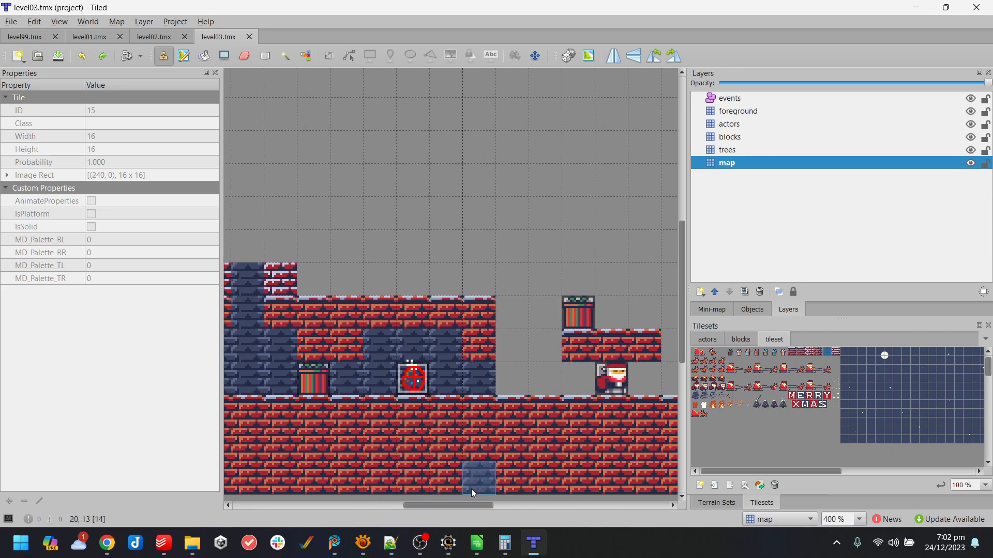
{"action": "left_click_drag", "start_coordinate": [414, 504], "coordinate": [370, 507]}
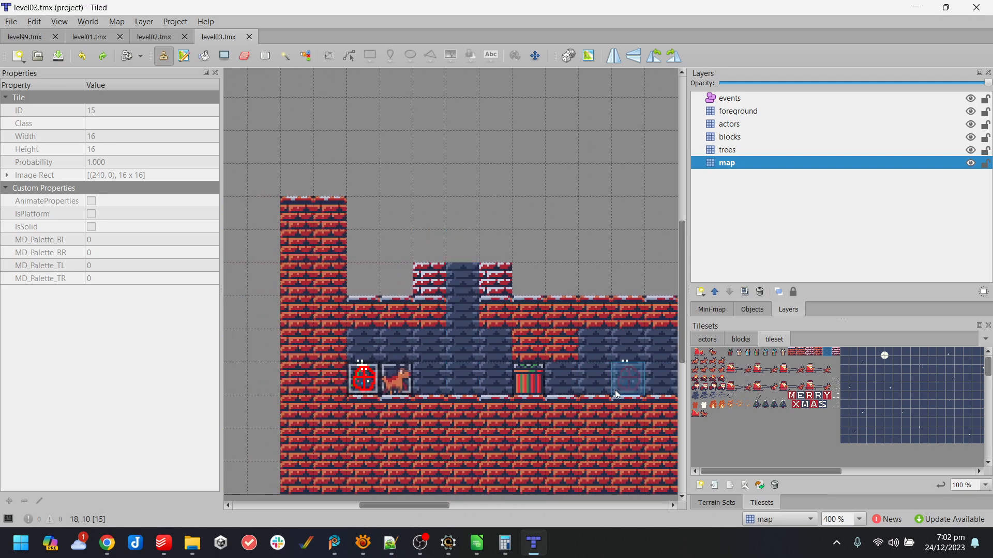
{"action": "left_click_drag", "start_coordinate": [438, 509], "coordinate": [508, 498]}
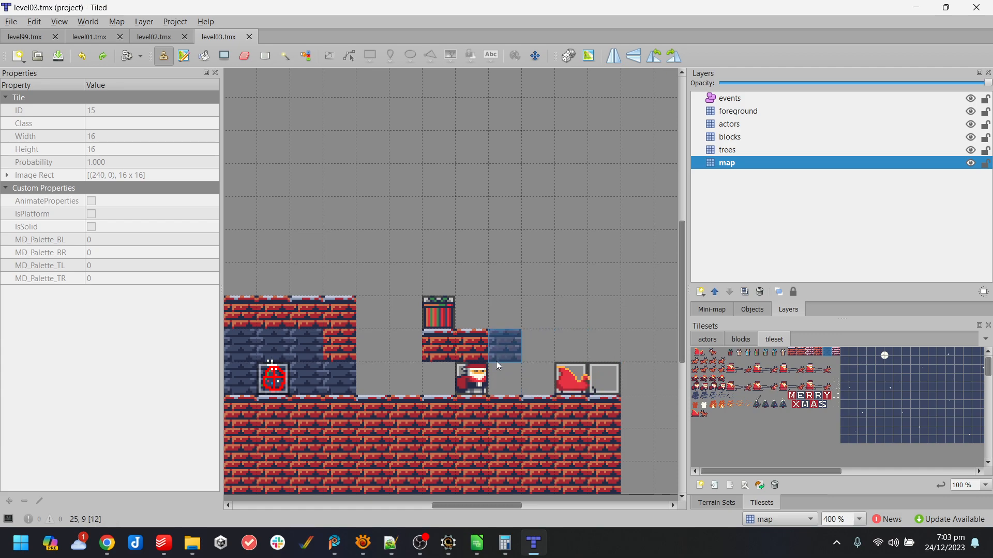
{"action": "mouse_move", "coordinate": [516, 506]}
{"action": "left_mouse_down"}
{"action": "mouse_move", "coordinate": [446, 511]}
{"action": "mouse_move", "coordinate": [531, 506]}
{"action": "mouse_move", "coordinate": [458, 513]}
{"action": "mouse_move", "coordinate": [518, 510]}
{"action": "left_mouse_up"}
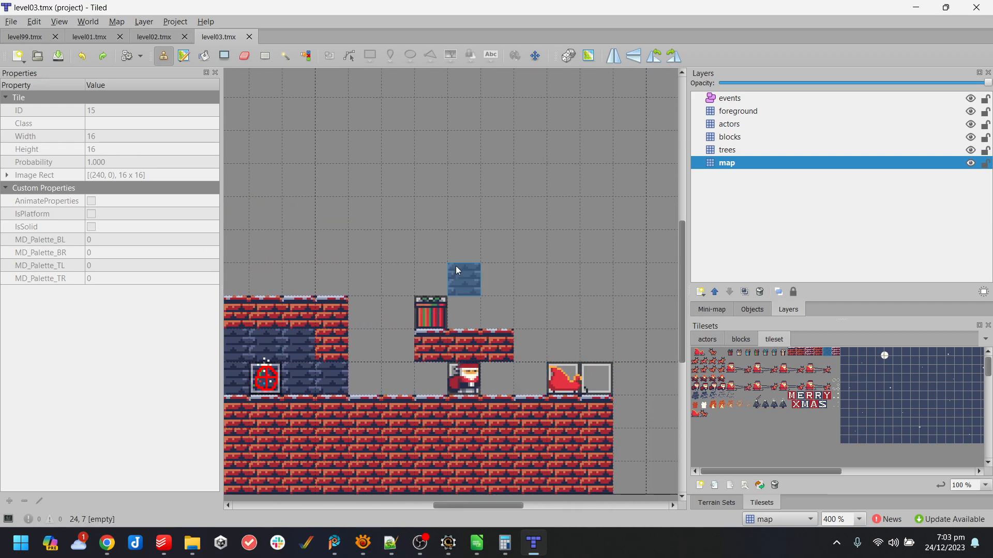
- Close the level02, level01 and level99 maps, and minimise Tiled to return to Scorpion Editor
{"action": "left_click", "coordinate": [184, 37]}
{"action": "left_click", "coordinate": [119, 37]}
{"action": "left_click", "coordinate": [55, 37]}
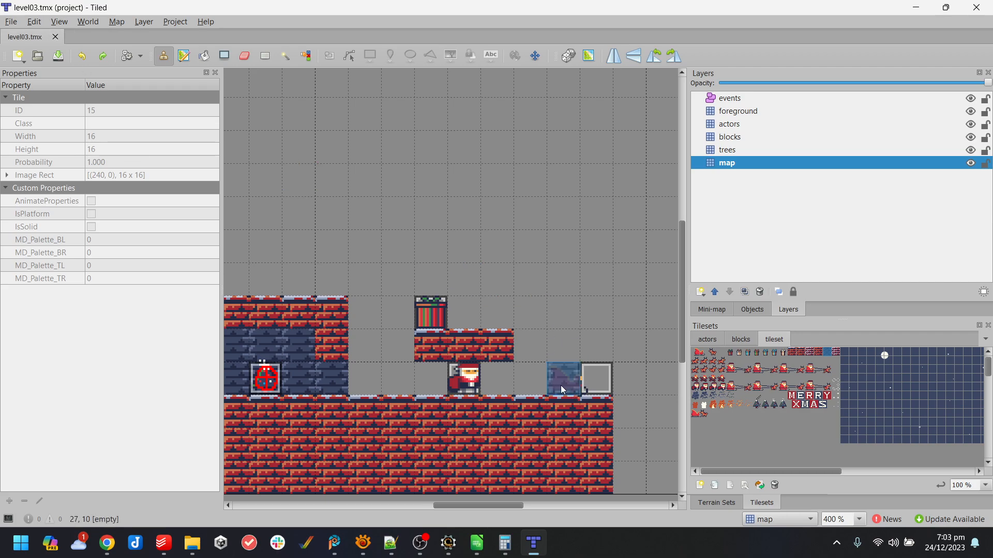
{"action": "left_click", "coordinate": [912, 12]}
- Trace the level-exit logic through the go_to_next_level and try_next_level code and the events of the actors, sled and exit blocks
{"action": "left_click", "coordinate": [622, 30]}
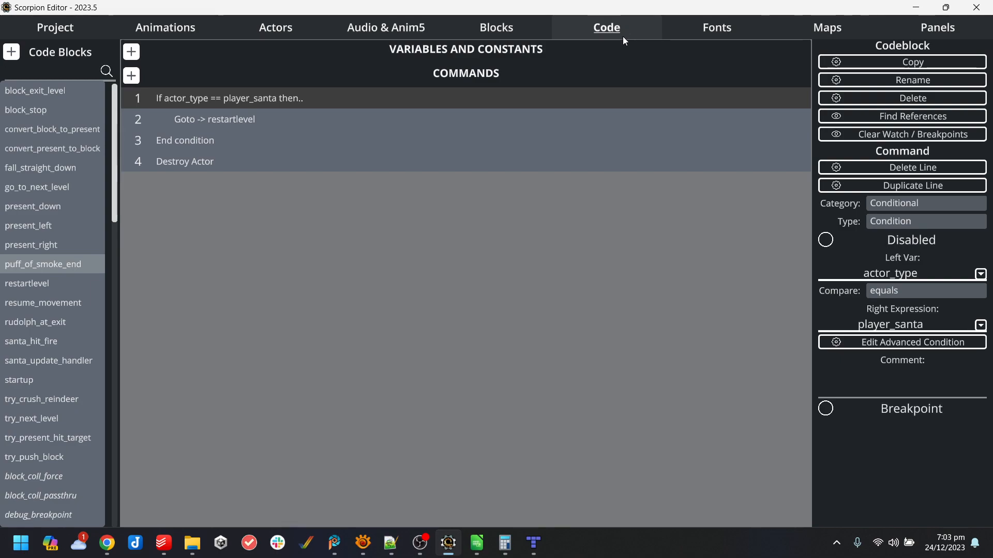
{"action": "left_click", "coordinate": [80, 183]}
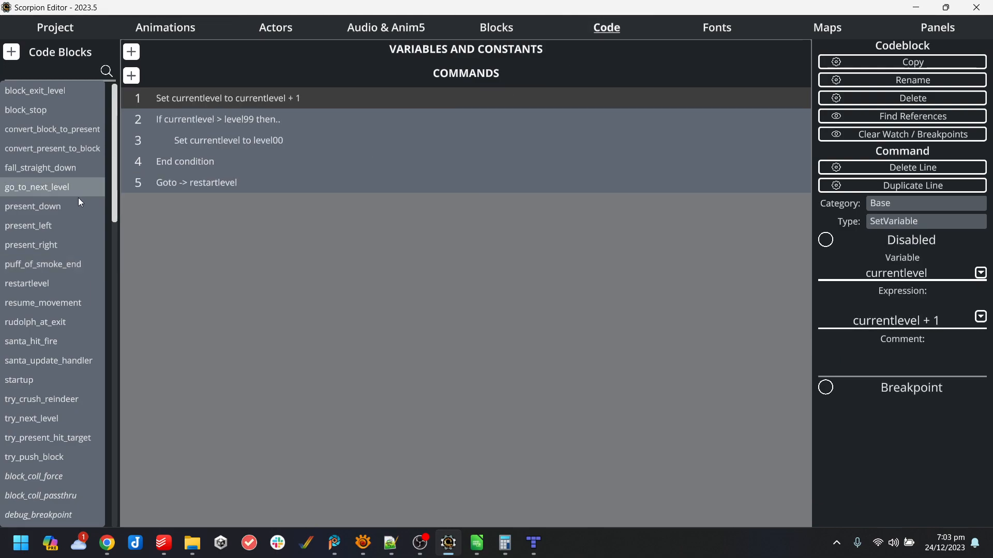
{"action": "left_click", "coordinate": [48, 419]}
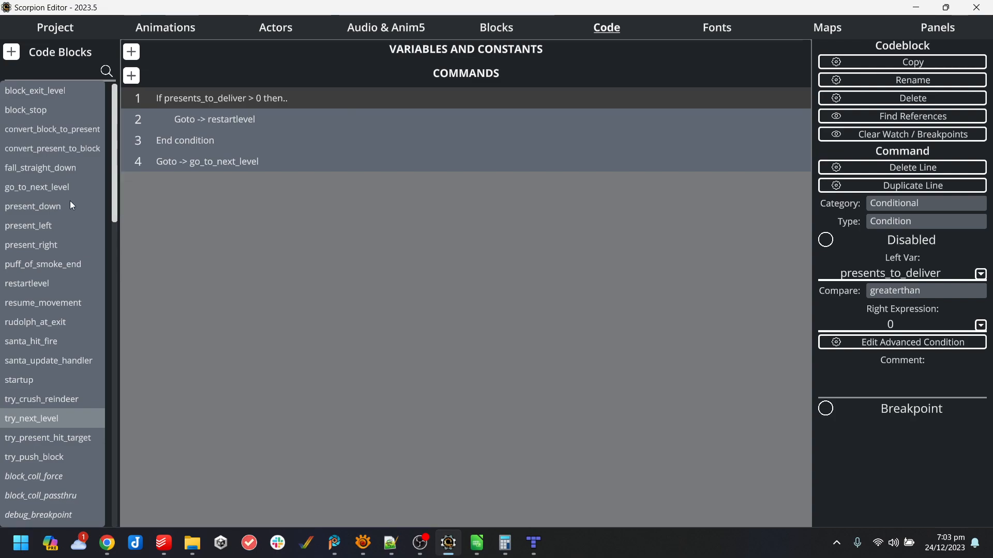
{"action": "scroll", "coordinate": [71, 209], "scroll_direction": "down", "scroll_amount": 1}
{"action": "scroll", "coordinate": [75, 234], "scroll_direction": "up", "scroll_amount": 1}
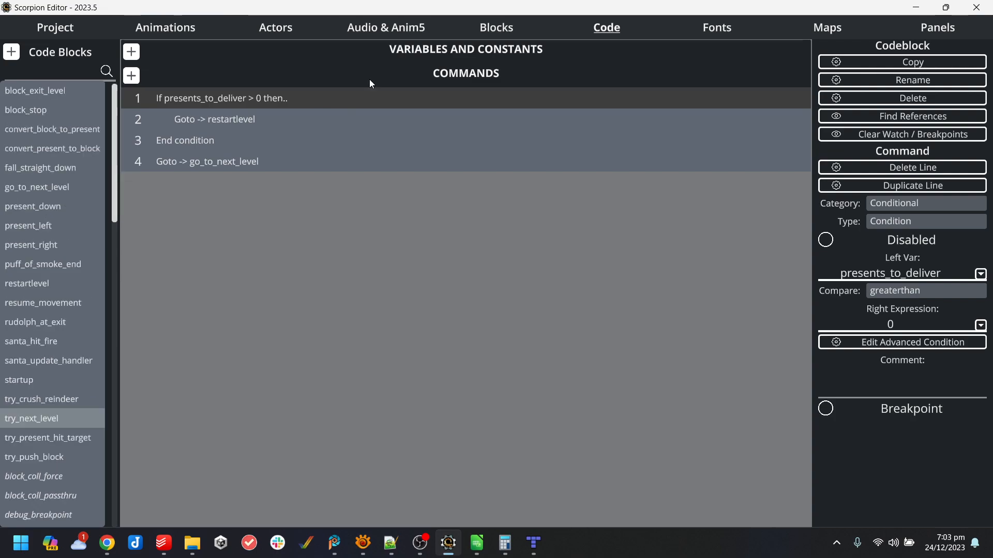
{"action": "left_click", "coordinate": [494, 31]}
{"action": "left_click", "coordinate": [297, 32]}
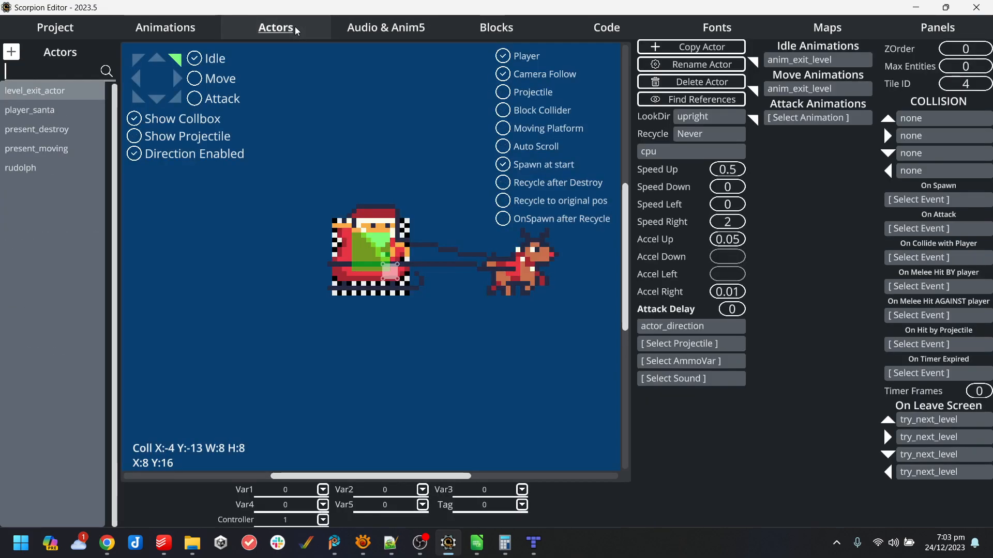
{"action": "left_click", "coordinate": [527, 28]}
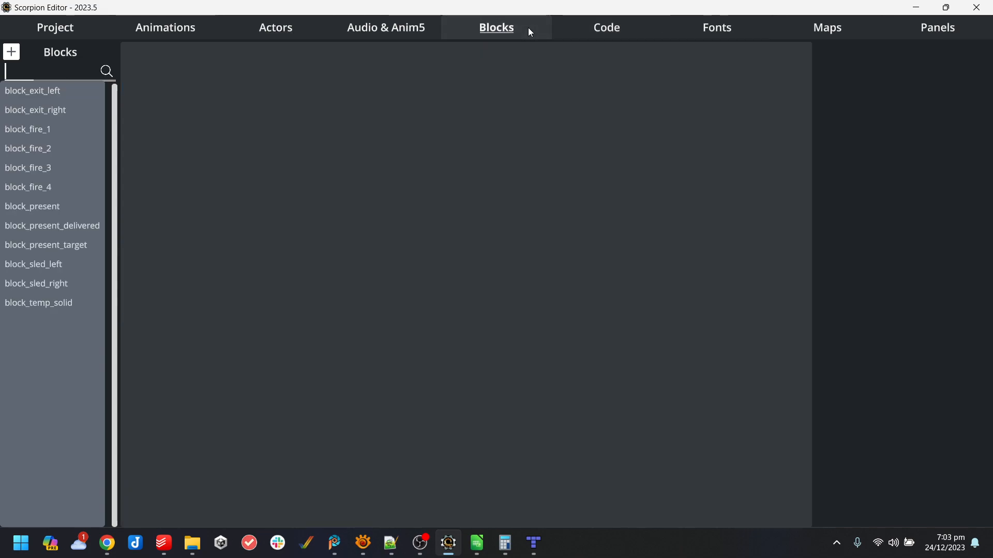
{"action": "left_click", "coordinate": [67, 246]}
{"action": "left_click", "coordinate": [54, 266]}
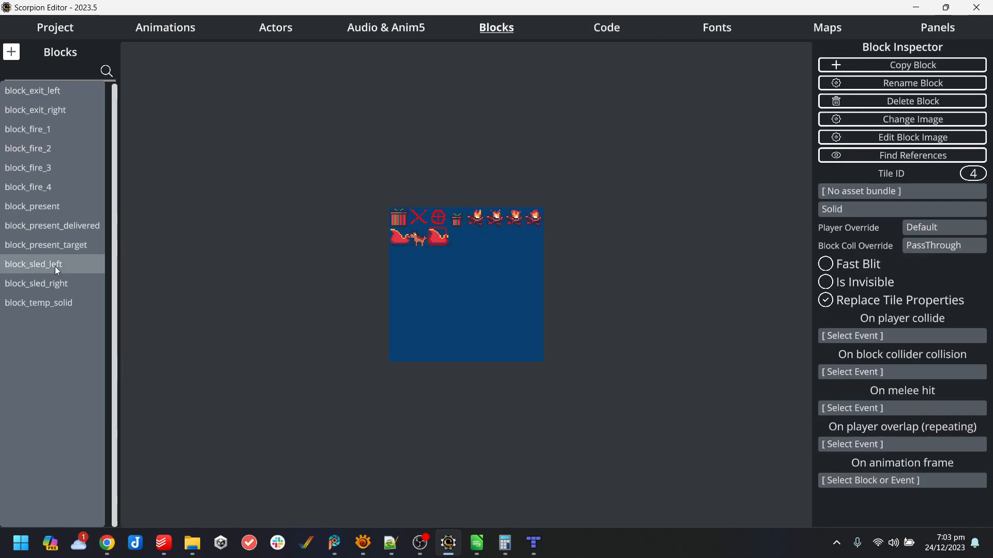
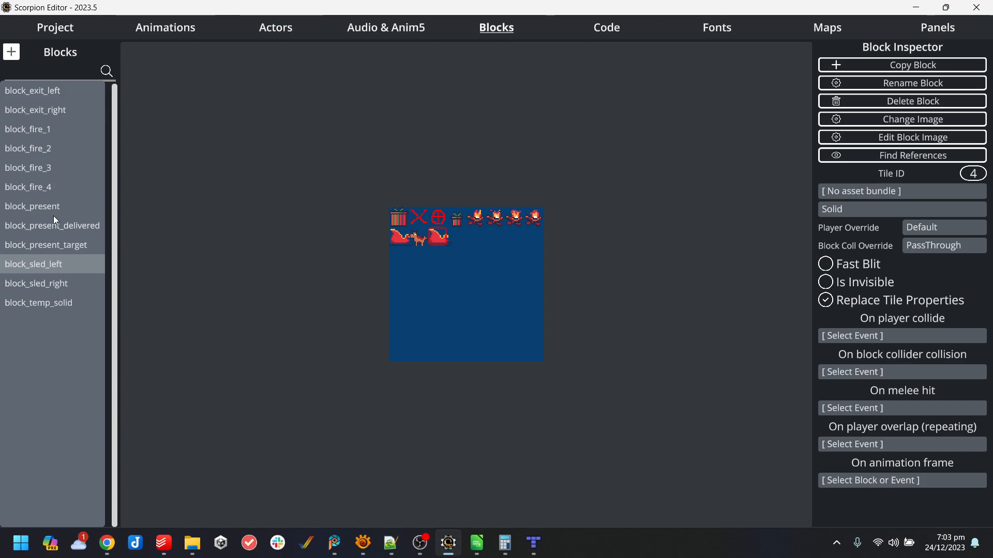
{"action": "left_click", "coordinate": [63, 89]}
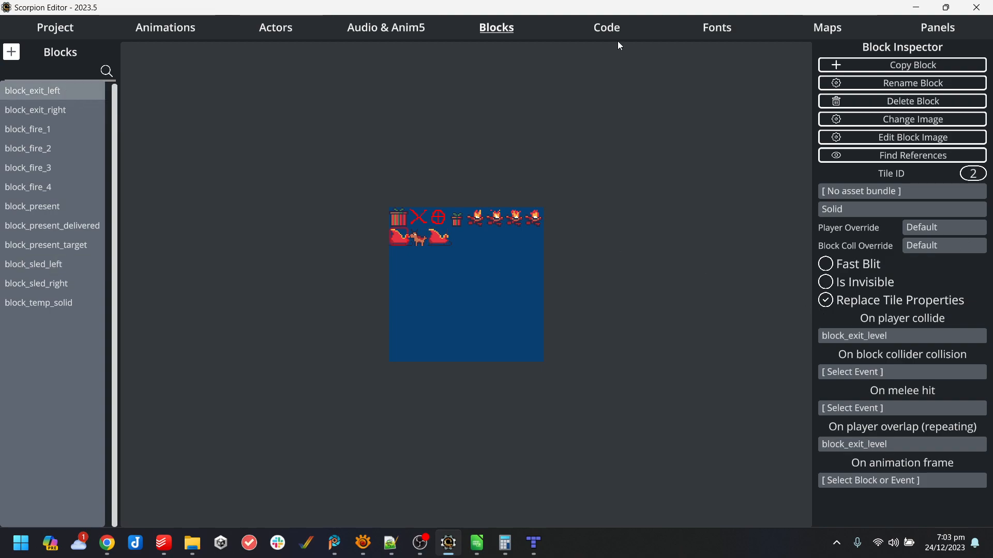
- In the block_exit_level code, extend the first line's player_yspeed condition with an AND clause that tests presents_to_deliver
{"action": "left_click", "coordinate": [607, 28]}
{"action": "left_click", "coordinate": [59, 89]}
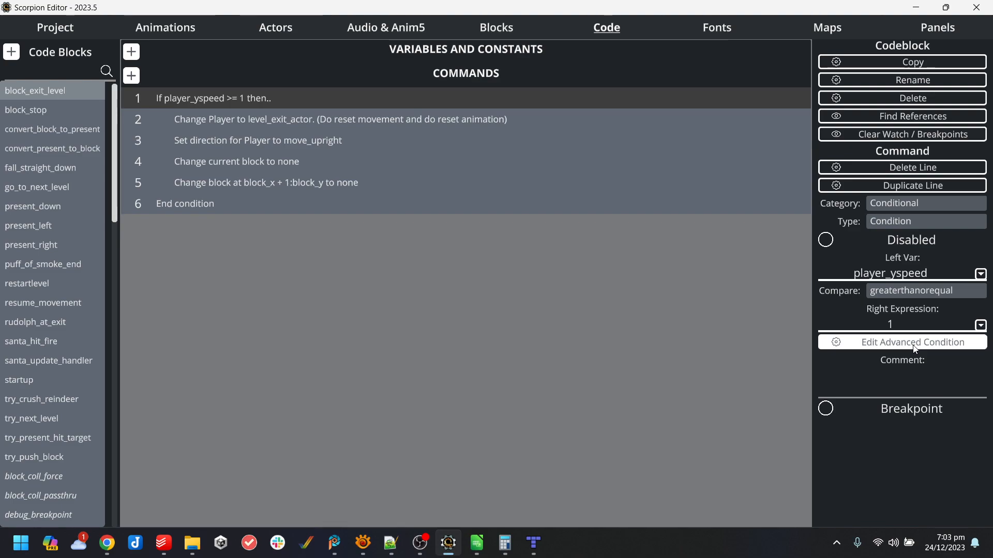
{"action": "left_click", "coordinate": [851, 343]}
{"action": "left_click", "coordinate": [706, 266]}
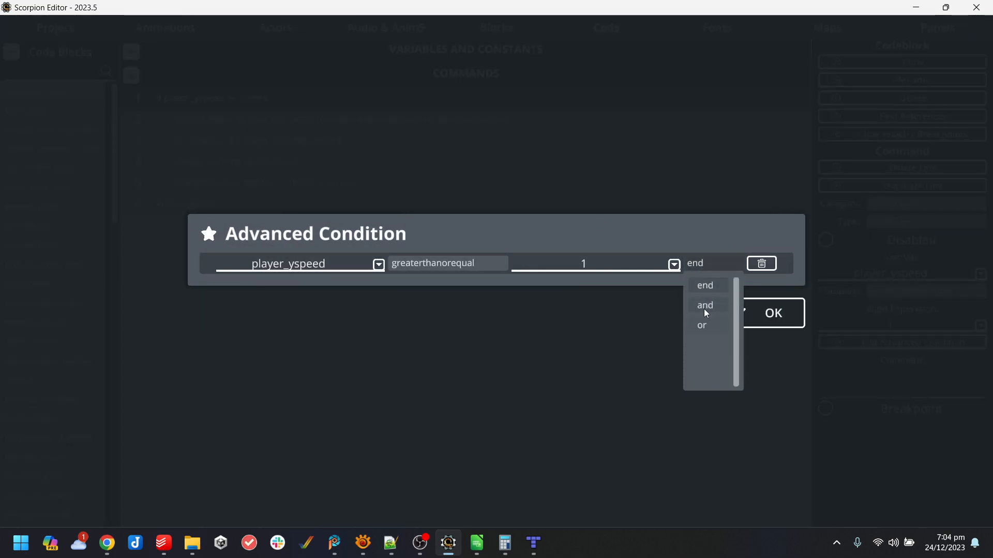
{"action": "left_click", "coordinate": [714, 307]}
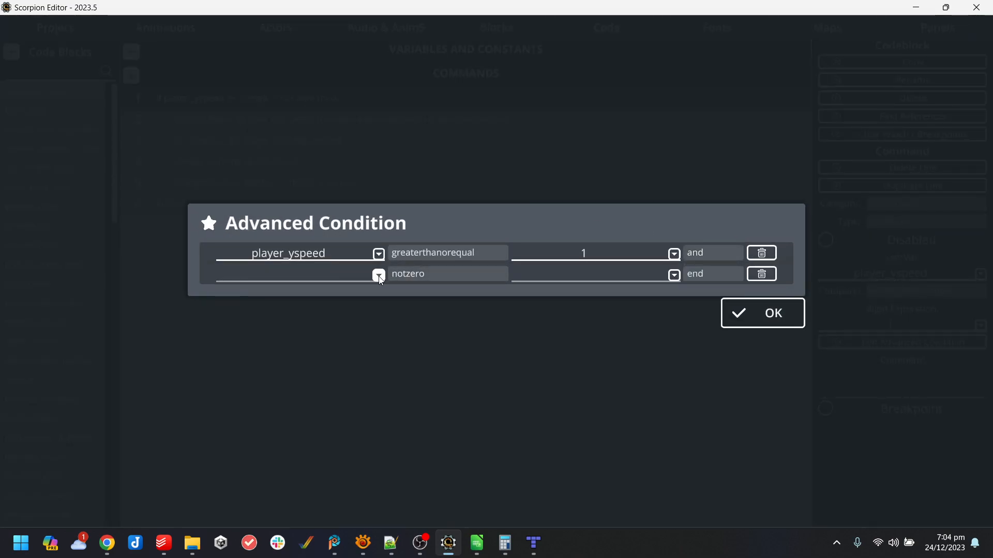
{"action": "left_click", "coordinate": [379, 275]}
{"action": "type", "text": "presen"}
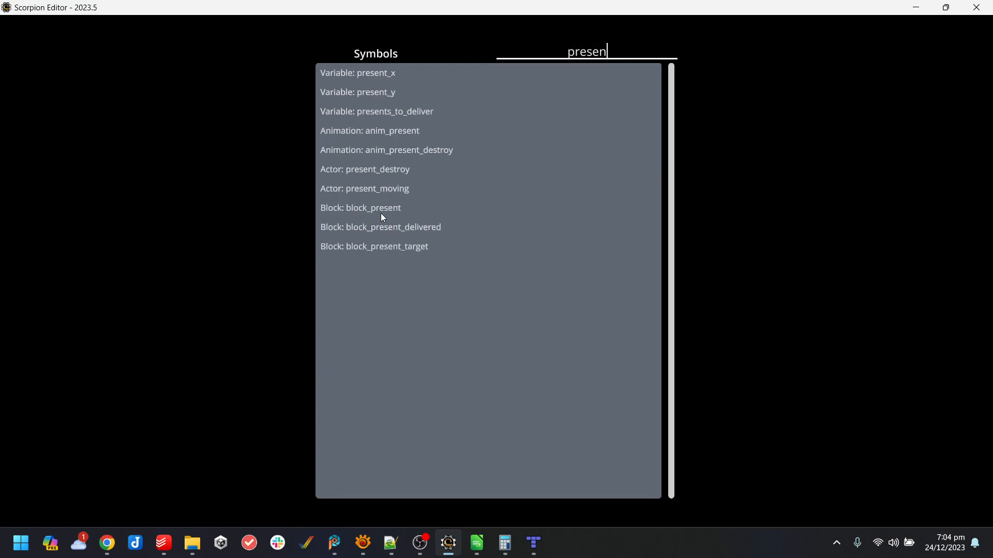
{"action": "left_click", "coordinate": [393, 120]}
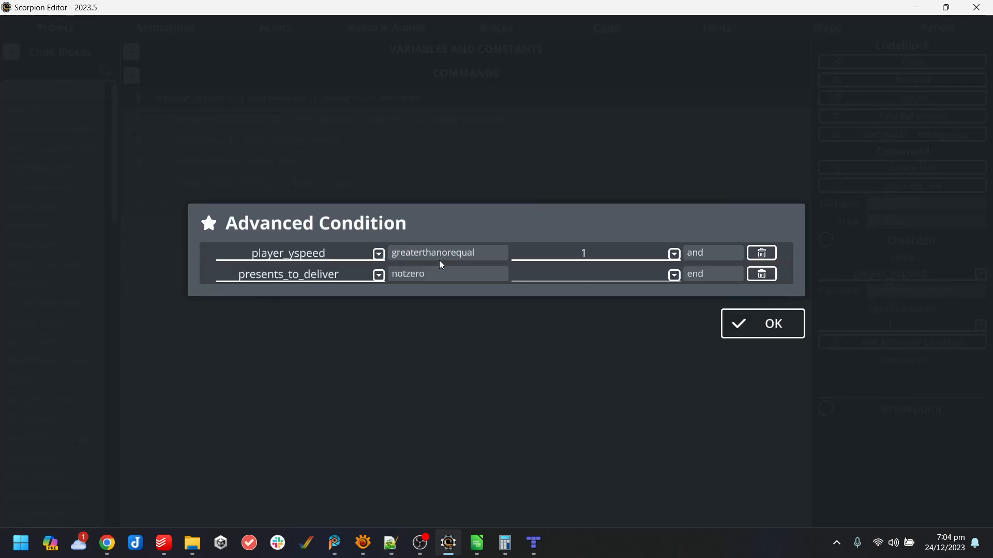
- Make the presents_to_deliver clause require equals 0, and confirm the advanced condition
{"action": "left_click", "coordinate": [487, 274]}
{"action": "left_click", "coordinate": [439, 315]}
{"action": "left_click", "coordinate": [574, 274]}
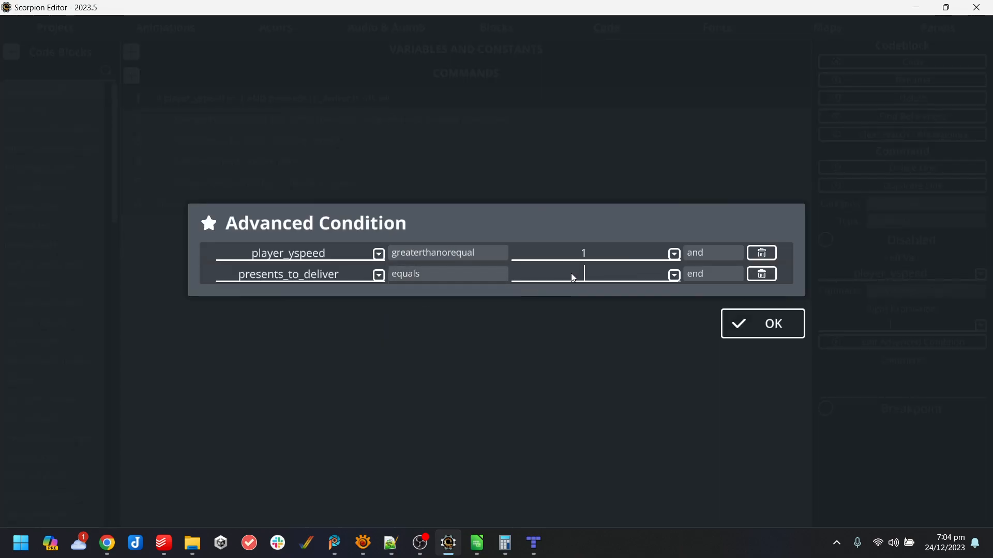
{"action": "type", "text": "0"}
{"action": "left_click", "coordinate": [756, 325]}
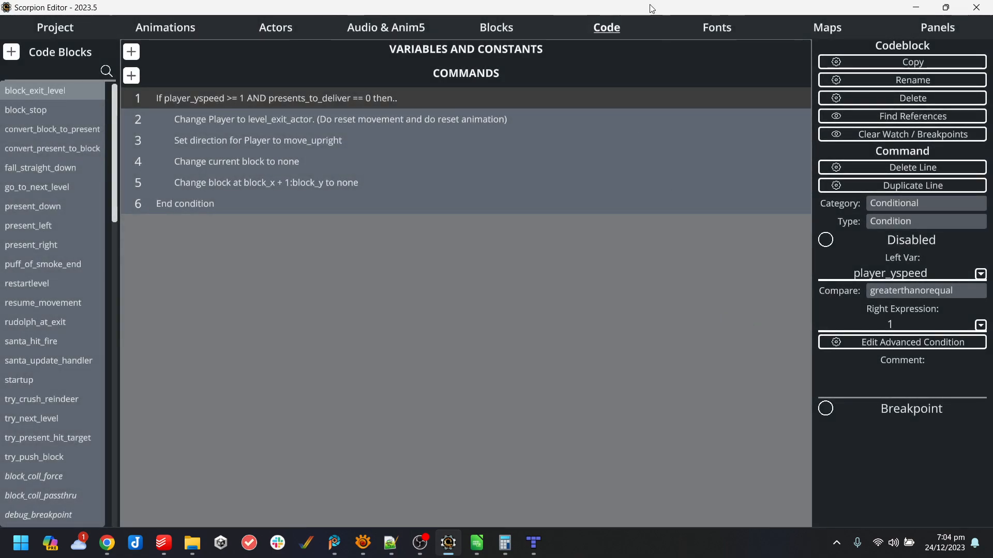
- Check the level03 map's layout, and compile and run the game in WinUAE
{"action": "left_click", "coordinate": [827, 31]}
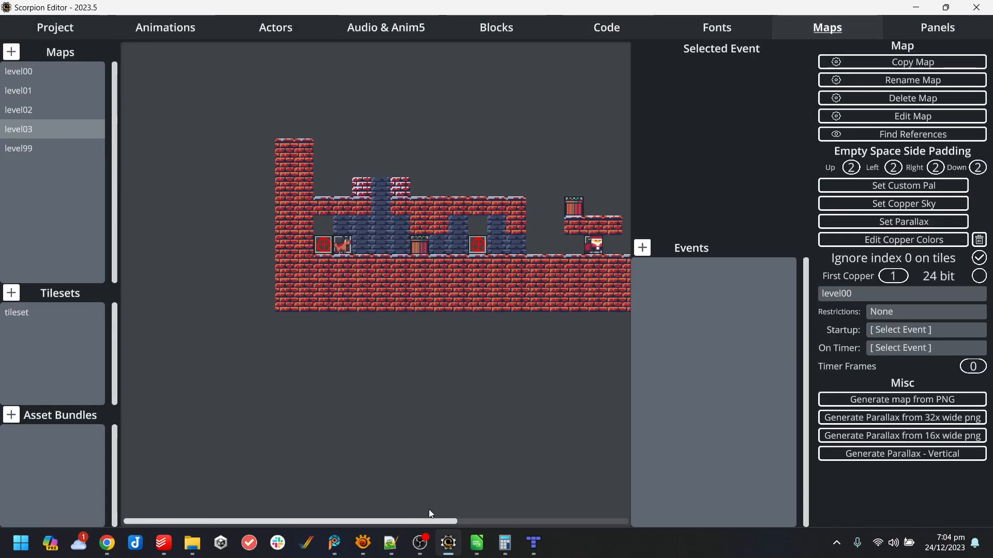
{"action": "left_click_drag", "start_coordinate": [438, 521], "coordinate": [464, 519]}
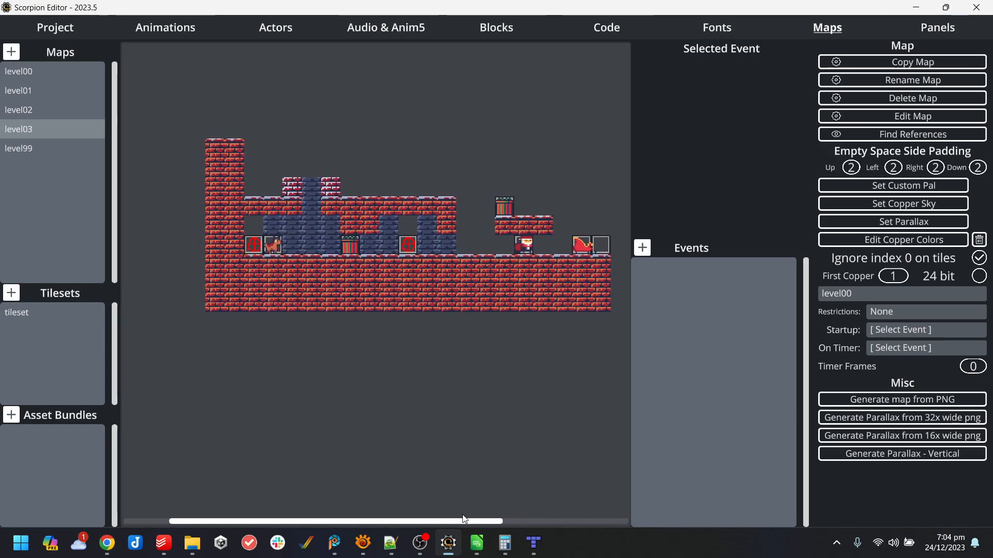
{"action": "left_click_drag", "start_coordinate": [464, 519], "coordinate": [504, 520]}
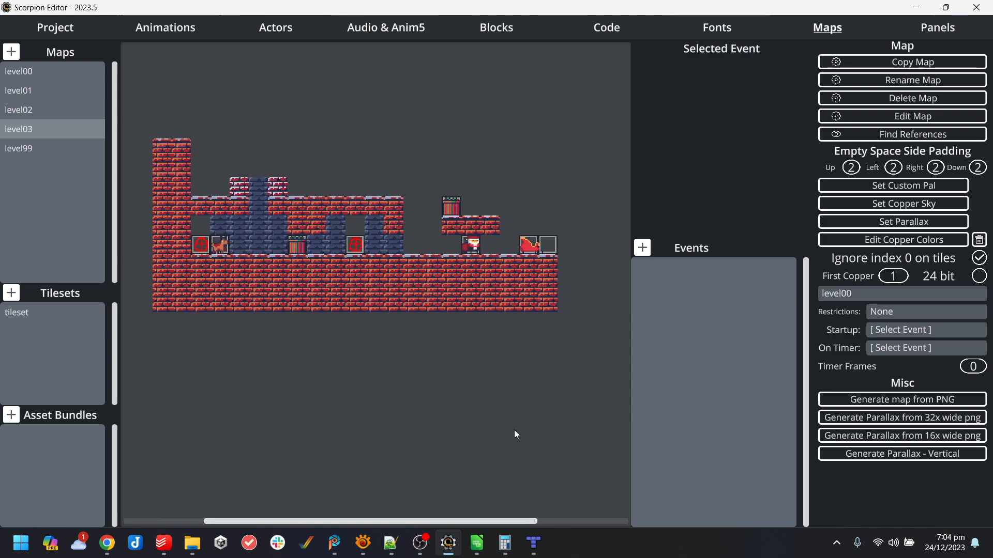
{"action": "left_click", "coordinate": [54, 28]}
{"action": "left_click", "coordinate": [119, 472]}
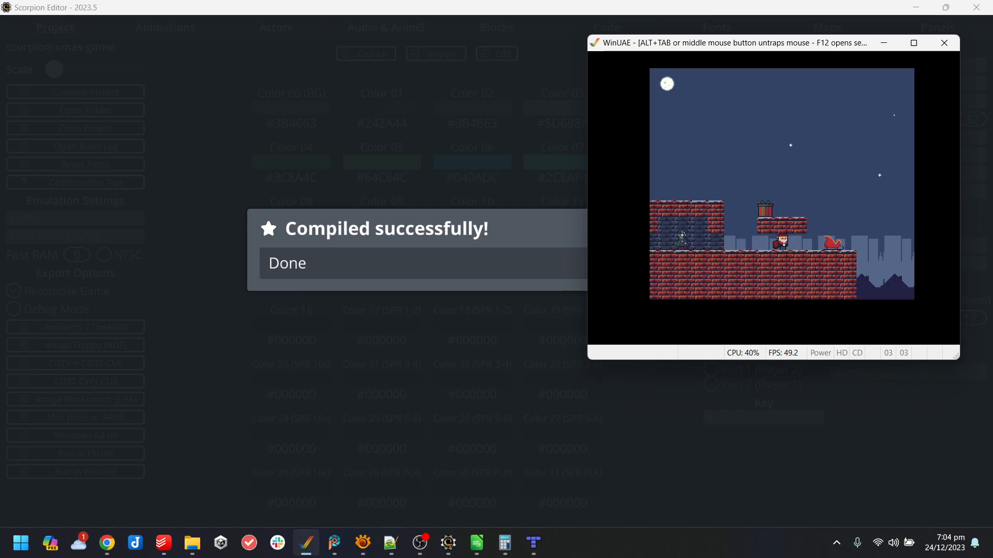
- Test-play level03 by walking Santa from the sled past the tree to the present inside the house
{"action": "key", "text": "Left"}
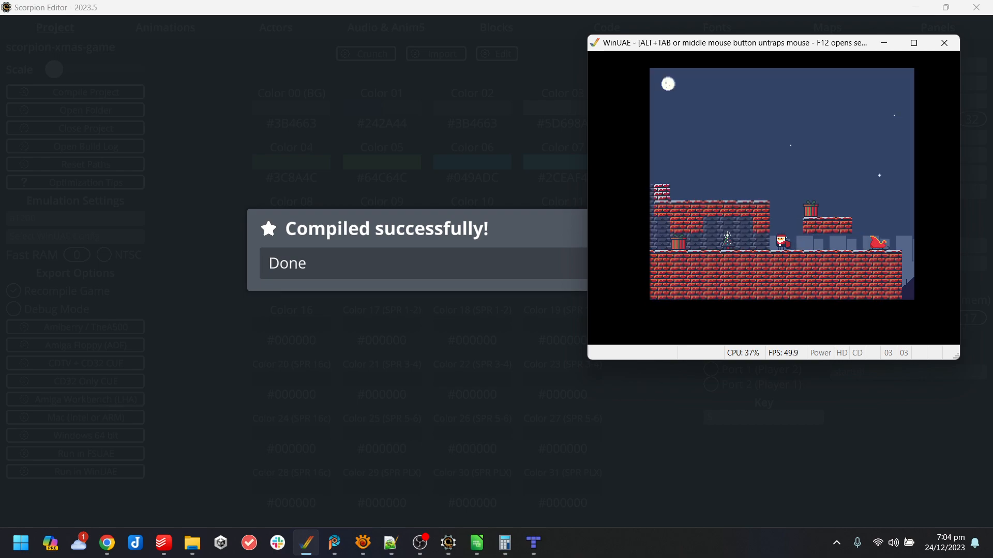
{"action": "key", "text": "Right"}
{"action": "key", "text": "Up"}
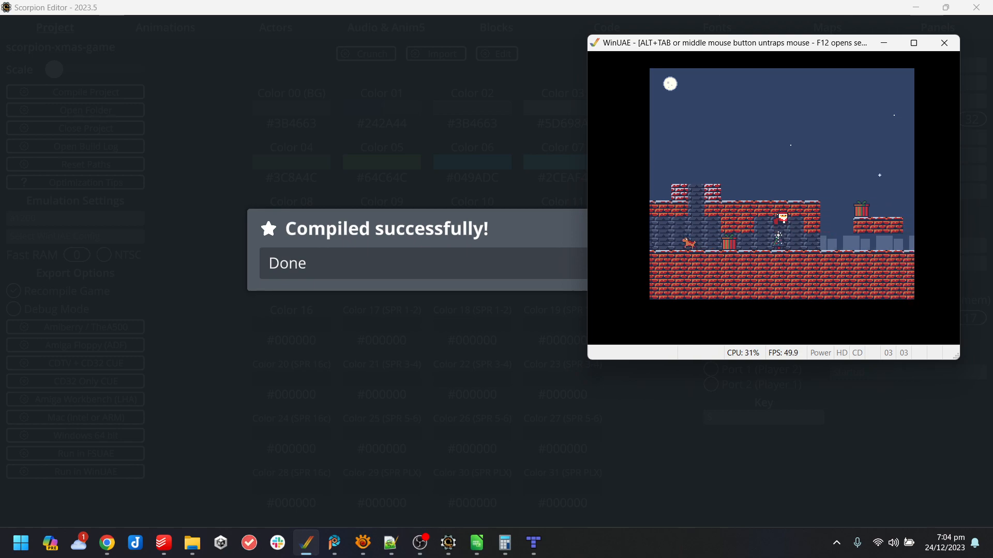
{"action": "key", "text": "Left"}
{"action": "key", "text": "Right"}
{"action": "key", "text": "Up"}
{"action": "key", "text": "Left"}
{"action": "key", "text": "Left"}
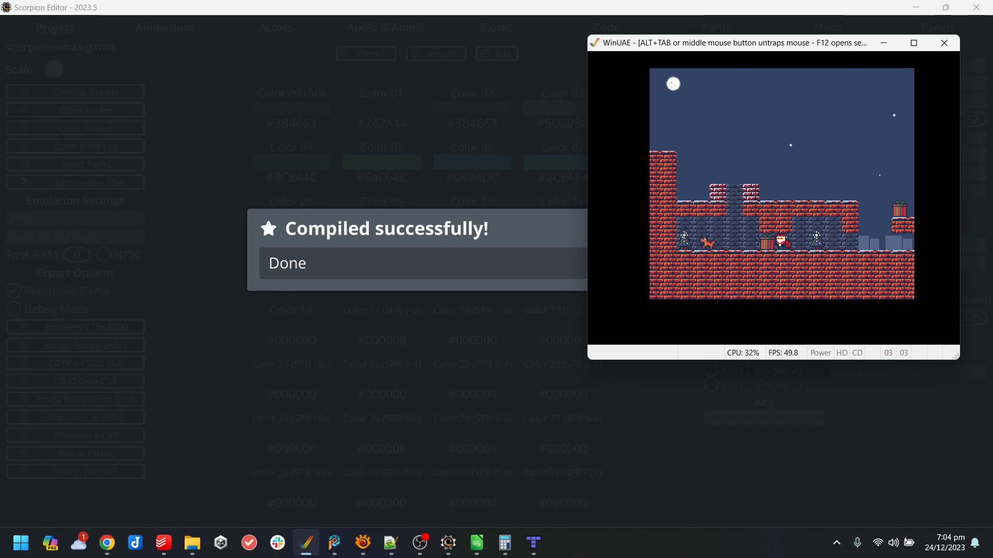
- Knock the present off the raised brick platform and push it to the nearer Christmas tree in the house
{"action": "key", "text": "Right"}
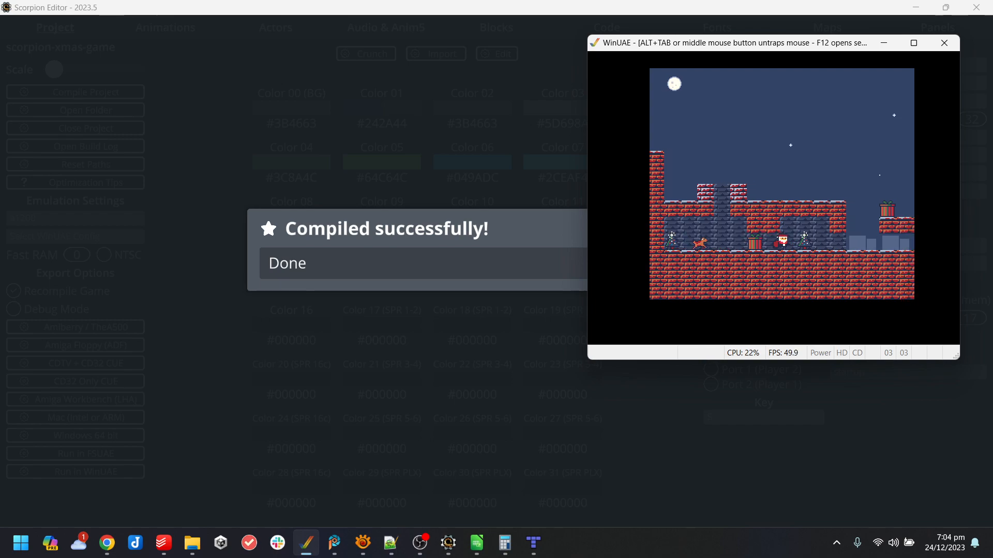
{"action": "key", "text": "Right"}
{"action": "key", "text": "Right"}
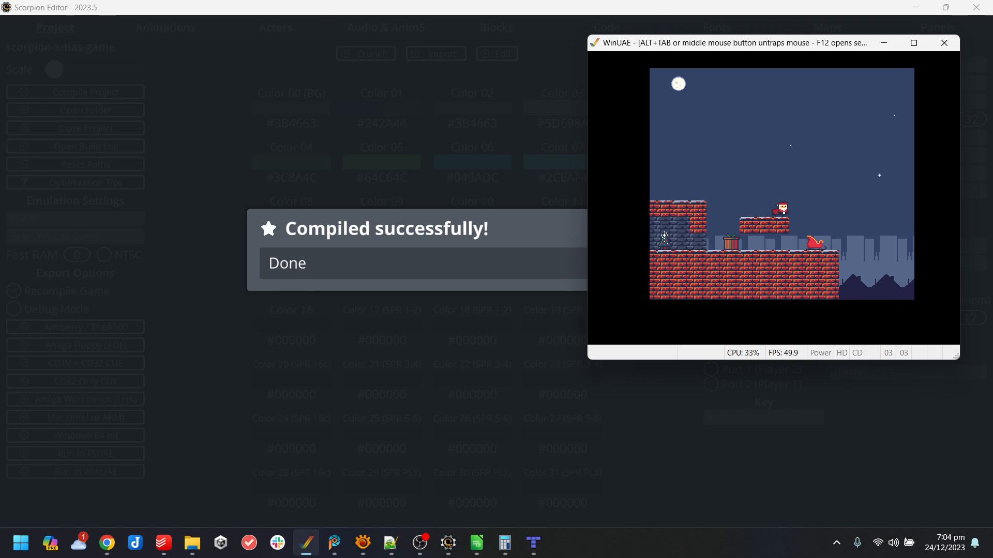
{"action": "key", "text": "Left"}
{"action": "key", "text": "Left"}
{"action": "key", "text": "Up"}
{"action": "key", "text": "Left"}
{"action": "key", "text": "Right"}
{"action": "key", "text": "Left"}
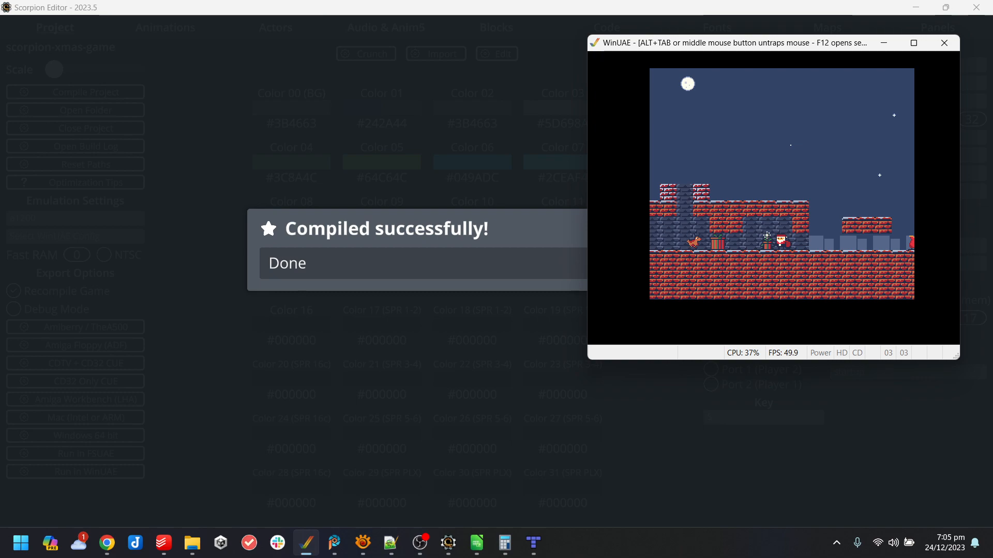
- Jump Santa over the delivered present at the nearer tree and reach the second present inside the house
{"action": "key", "text": "Left"}
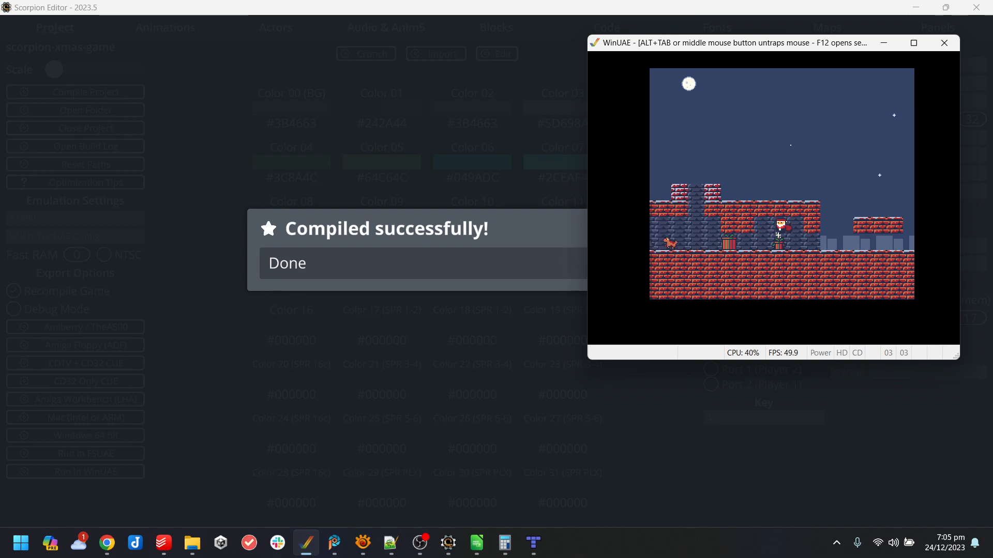
{"action": "key", "text": "Right"}
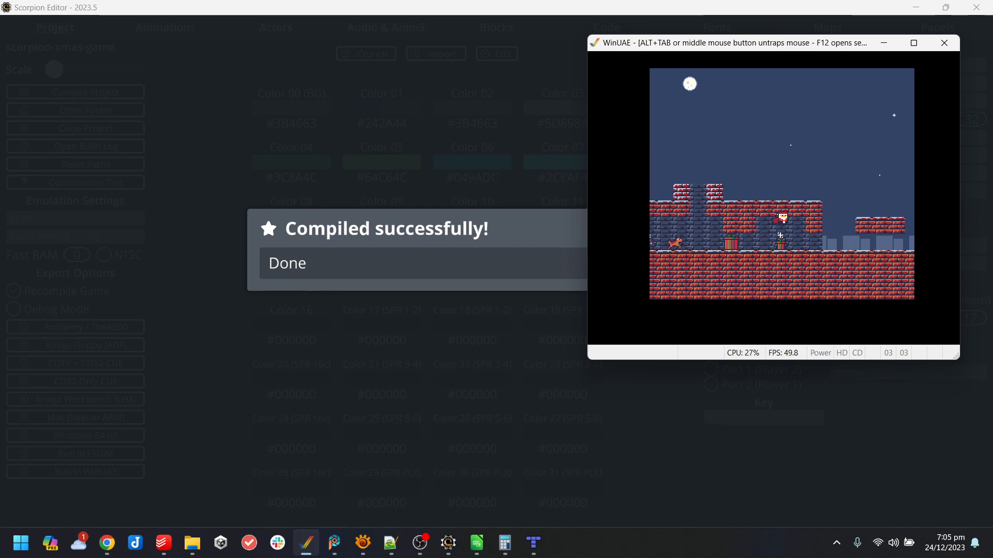
{"action": "key", "text": "Left"}
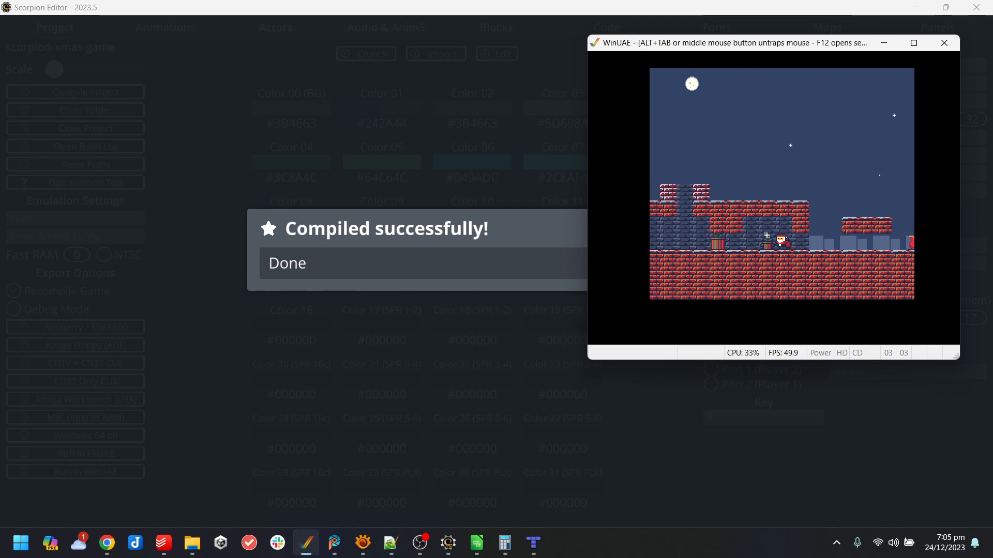
{"action": "key", "text": "Left"}
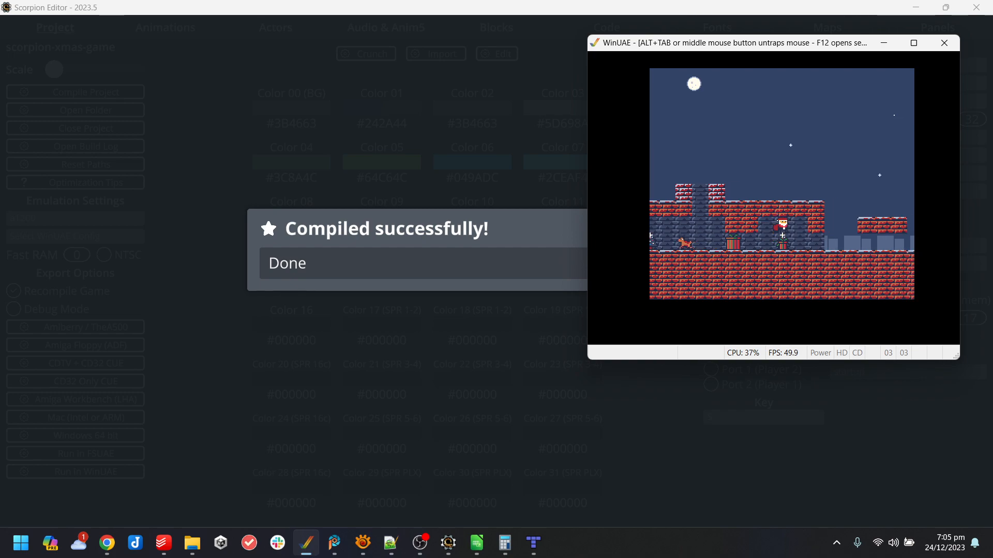
{"action": "key", "text": "Right"}
{"action": "key", "text": "Left"}
{"action": "key", "text": "Left"}
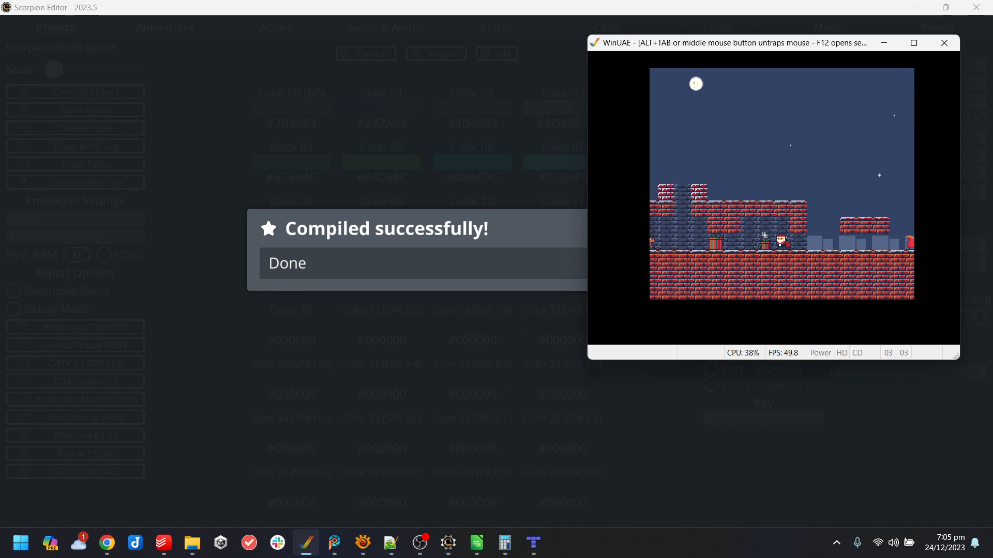
{"action": "key", "text": "Left"}
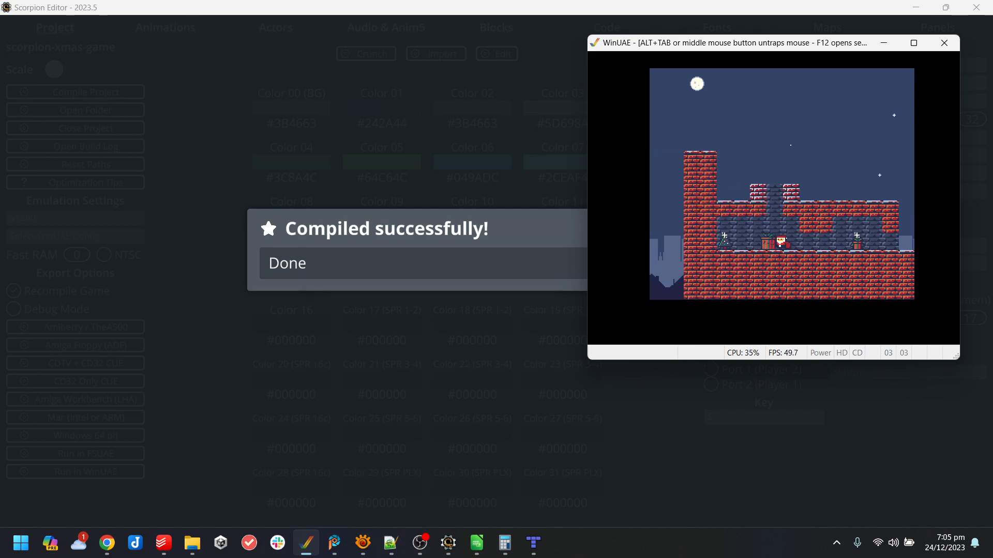
- Deliver the second present to the Christmas tree at the far end of the house
{"action": "key", "text": "Right"}
{"action": "key", "text": "Left"}
{"action": "key", "text": "Up"}
{"action": "key", "text": "Right"}
{"action": "key", "text": "Right"}
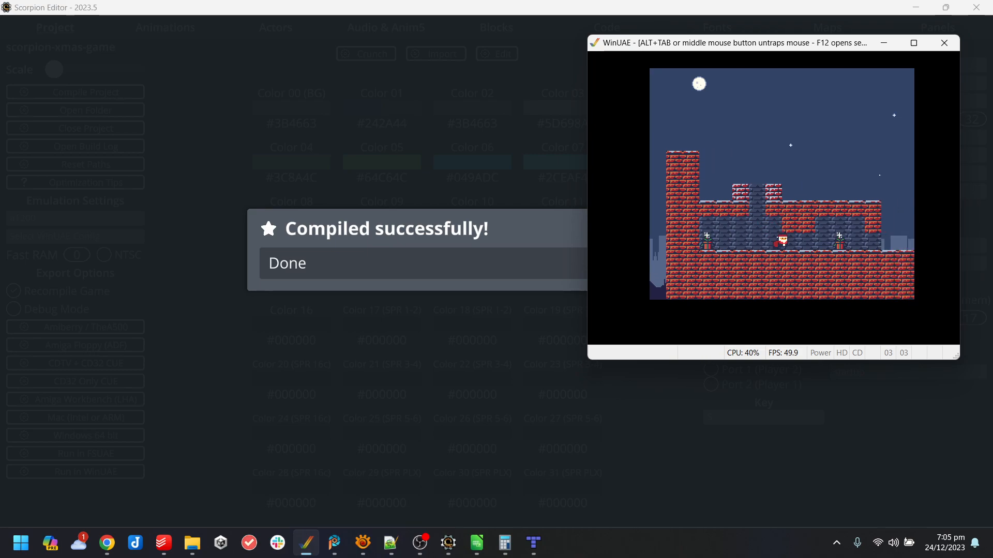
- Bring Santa back to the sled and jump onto it to test the level exit
{"action": "key", "text": "Right"}
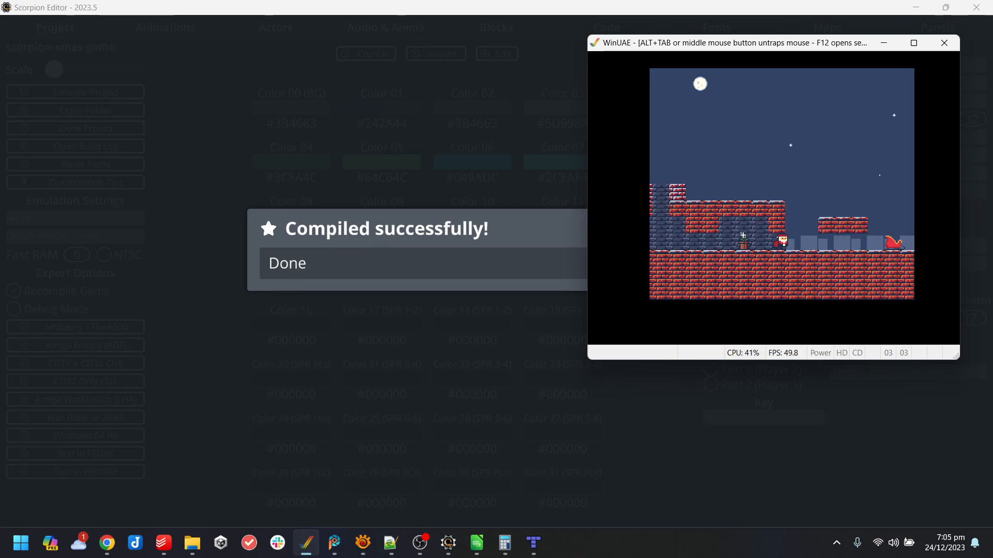
{"action": "key", "text": "Right"}
{"action": "key", "text": "Up"}
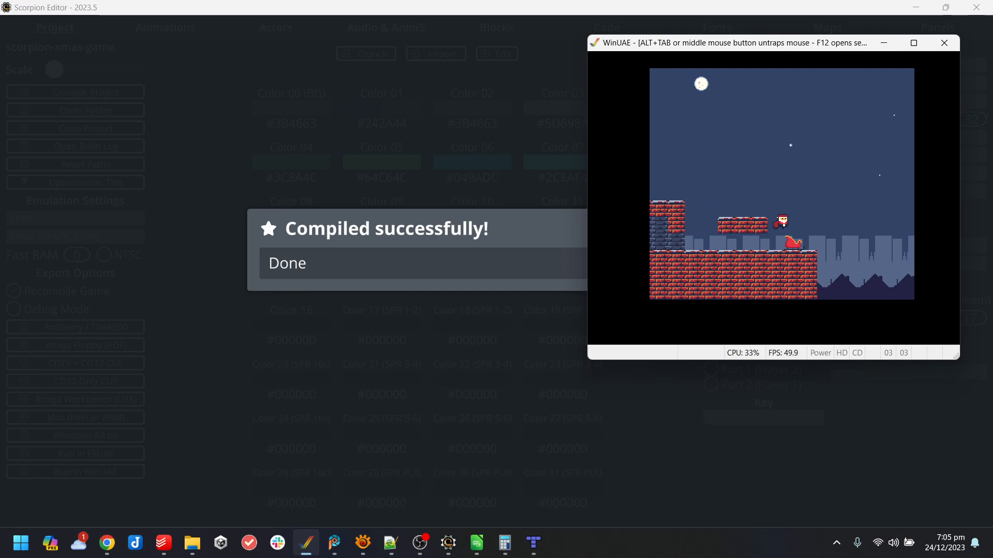
{"action": "key", "text": "Left"}
- Open the WinUAE settings and start the emulation again to replay level03
{"action": "key", "text": "F12"}
{"action": "left_click", "coordinate": [214, 433]}
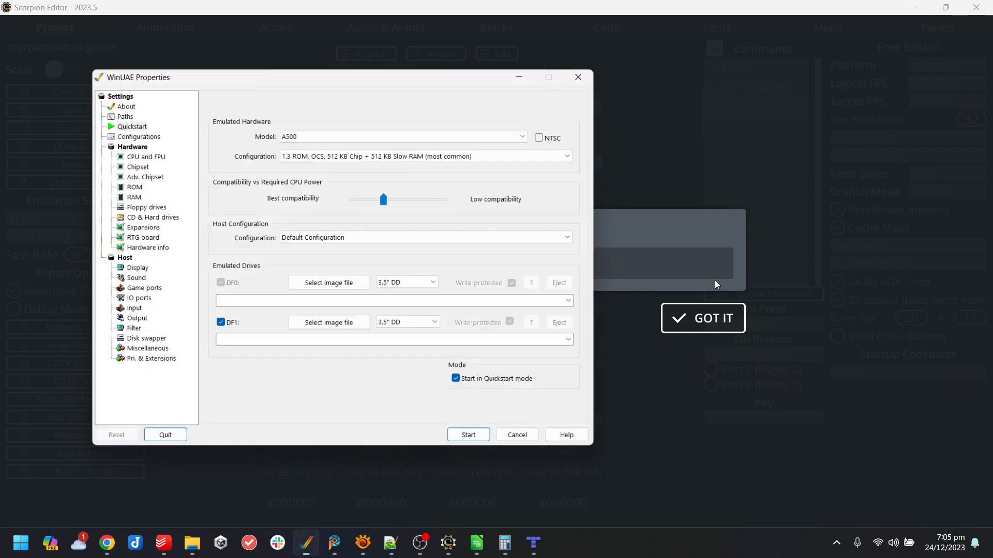
{"action": "left_click", "coordinate": [461, 436]}
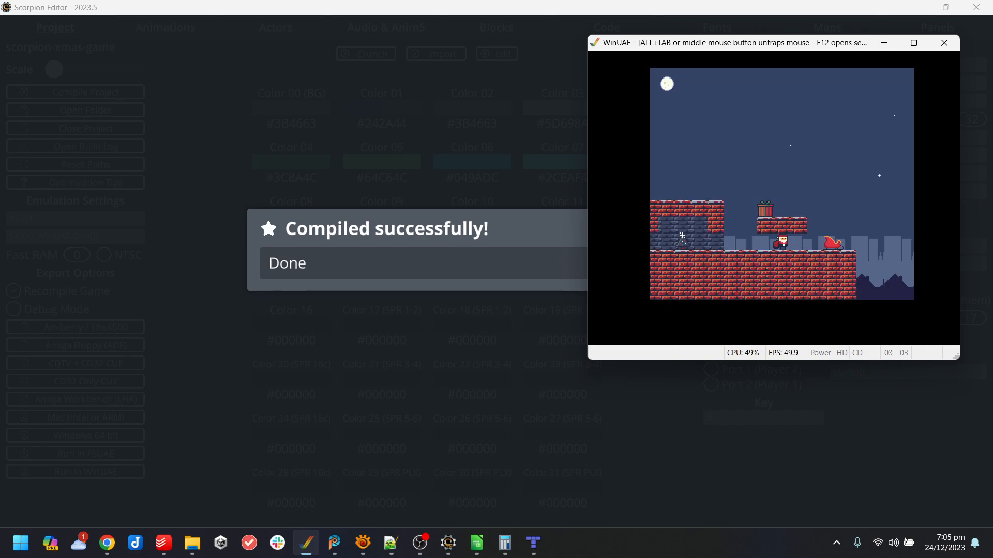
- Walk Santa into the house and back out toward the sled
{"action": "key", "text": "Left"}
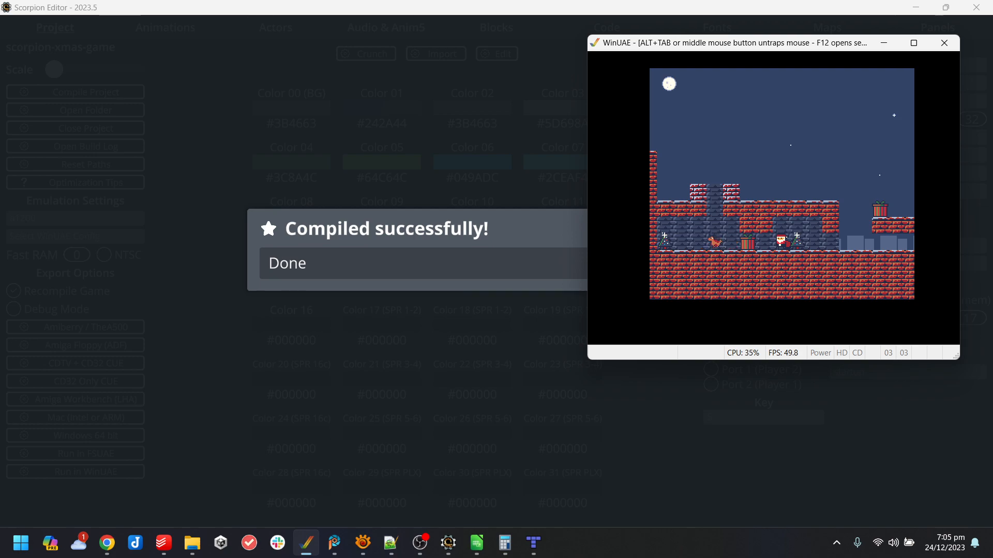
{"action": "key", "text": "Right"}
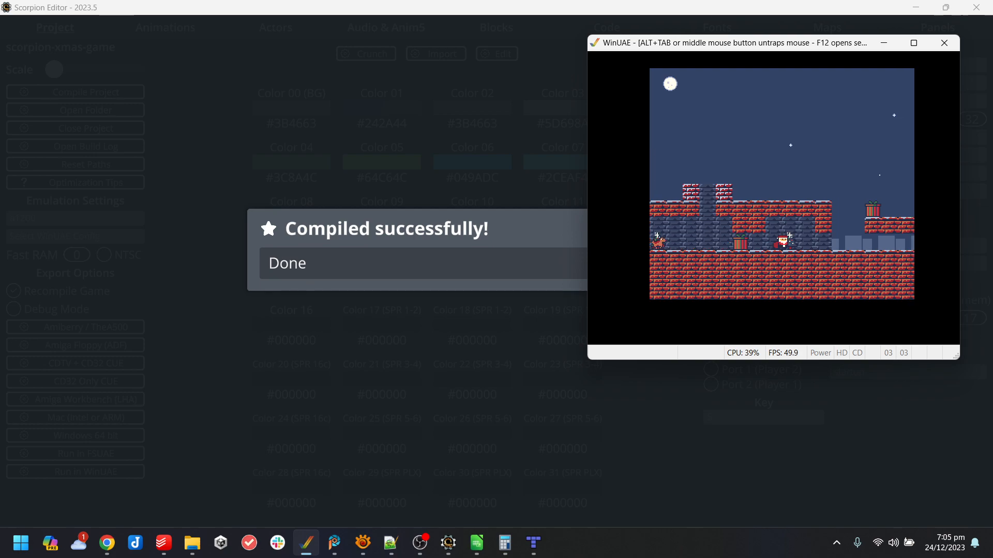
{"action": "key", "text": "Right"}
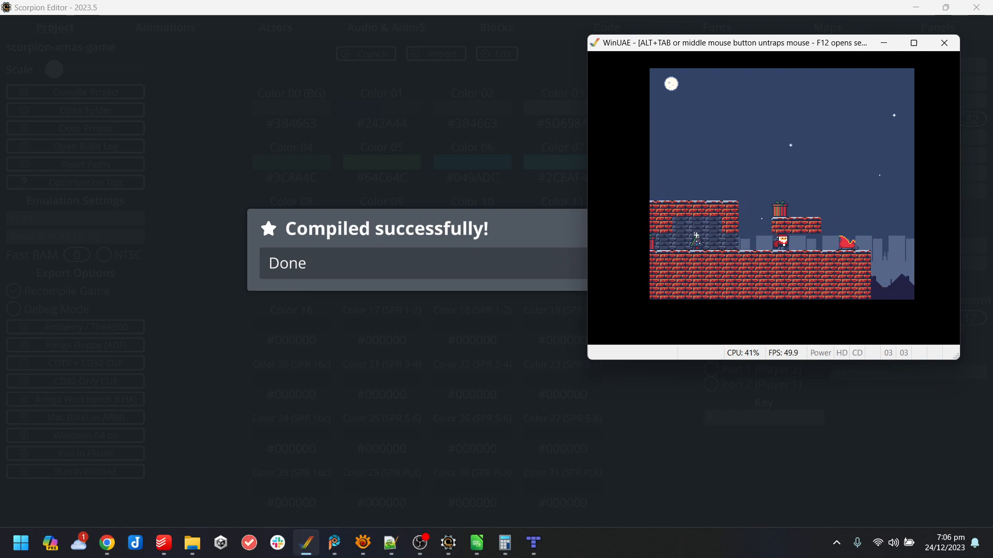
- Jump Santa over the platform's present onto the house roof and test the drop down the chimney
{"action": "key", "text": "Right"}
{"action": "key", "text": "Up"}
{"action": "key", "text": "Left"}
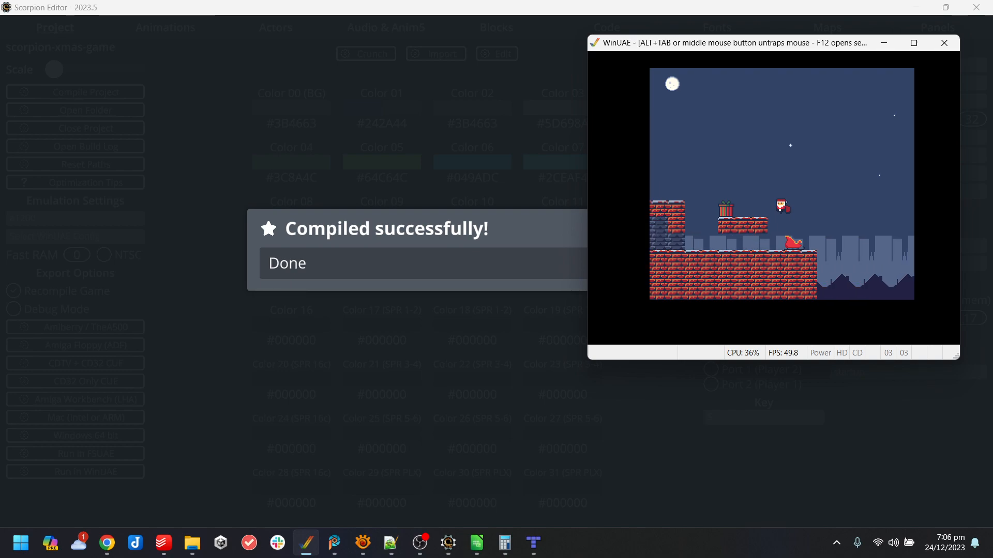
{"action": "key", "text": "Up"}
{"action": "key", "text": "Left"}
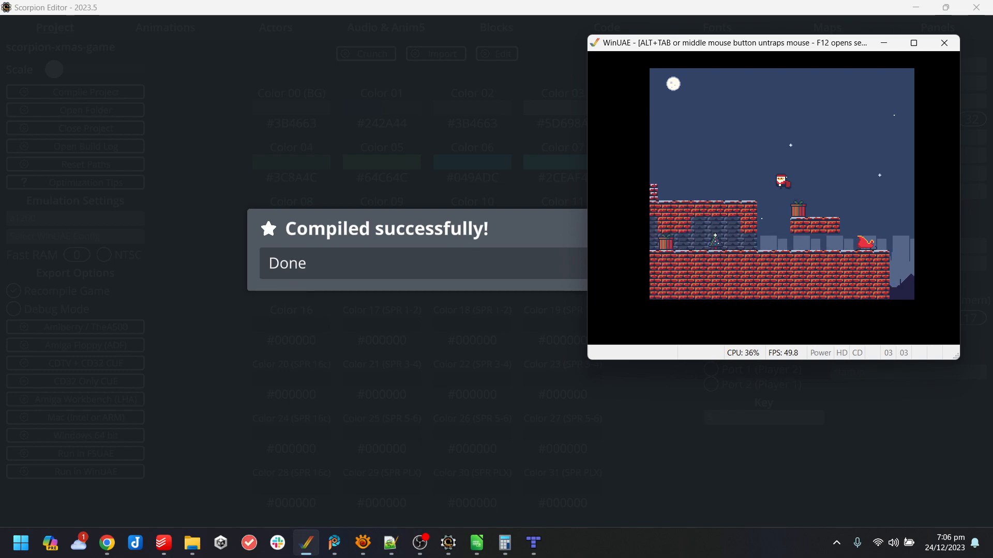
{"action": "key", "text": "Left"}
{"action": "key", "text": "Up"}
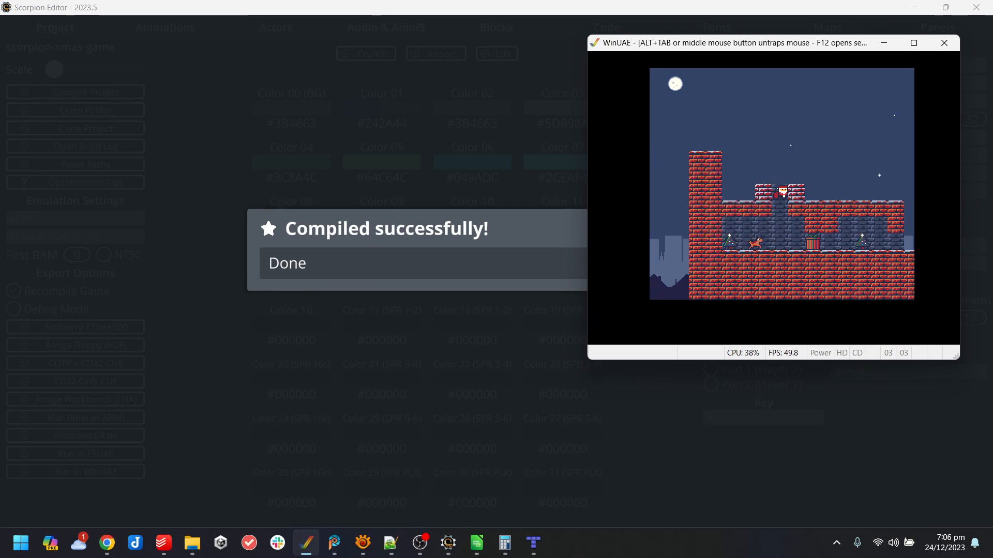
{"action": "key", "text": "Right"}
{"action": "key", "text": "Left"}
{"action": "key", "text": "Right"}
{"action": "key", "text": "Left"}
- Close the emulator and switch to the level03 map in Tiled, at the house area
{"action": "key", "text": "alt+F4"}
{"action": "left_click", "coordinate": [525, 548]}
{"action": "left_click_drag", "start_coordinate": [462, 507], "coordinate": [402, 505]}
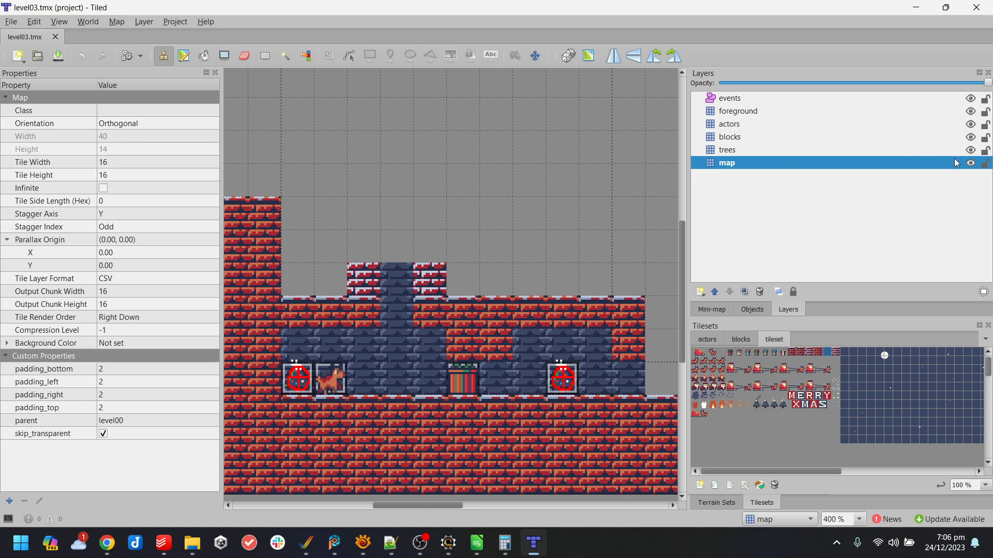
- Examine which tiles sit on the map, trees, blocks, actors and foreground layers by toggling their visibility, with the Eraser selected
{"action": "left_click", "coordinate": [970, 164]}
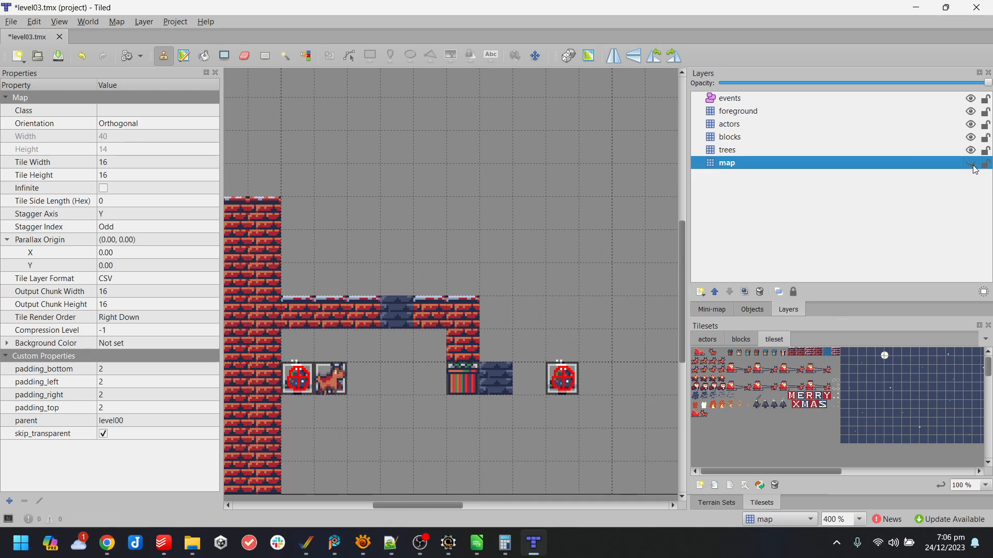
{"action": "left_click", "coordinate": [244, 56]}
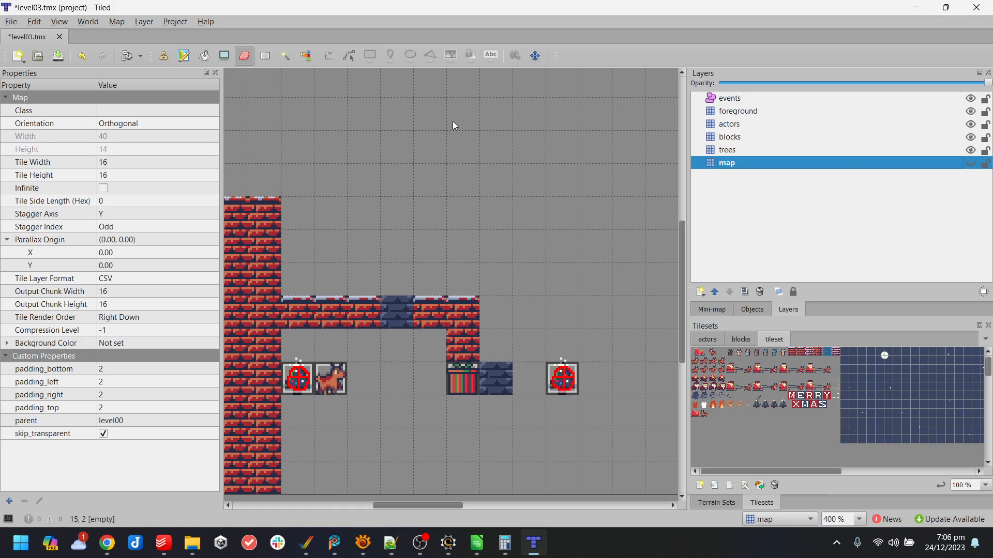
{"action": "left_click", "coordinate": [867, 153]}
{"action": "left_click", "coordinate": [971, 164]}
{"action": "left_click", "coordinate": [971, 151]}
{"action": "left_click", "coordinate": [972, 150]}
{"action": "left_click", "coordinate": [971, 138]}
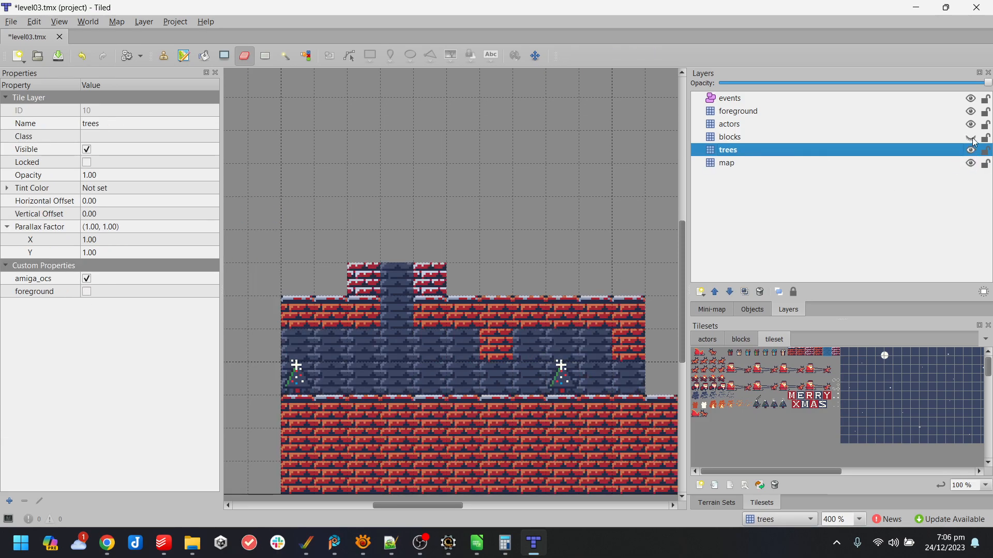
{"action": "left_click", "coordinate": [972, 138]}
{"action": "left_click", "coordinate": [971, 112]}
{"action": "left_click", "coordinate": [971, 124]}
{"action": "left_click", "coordinate": [972, 138]}
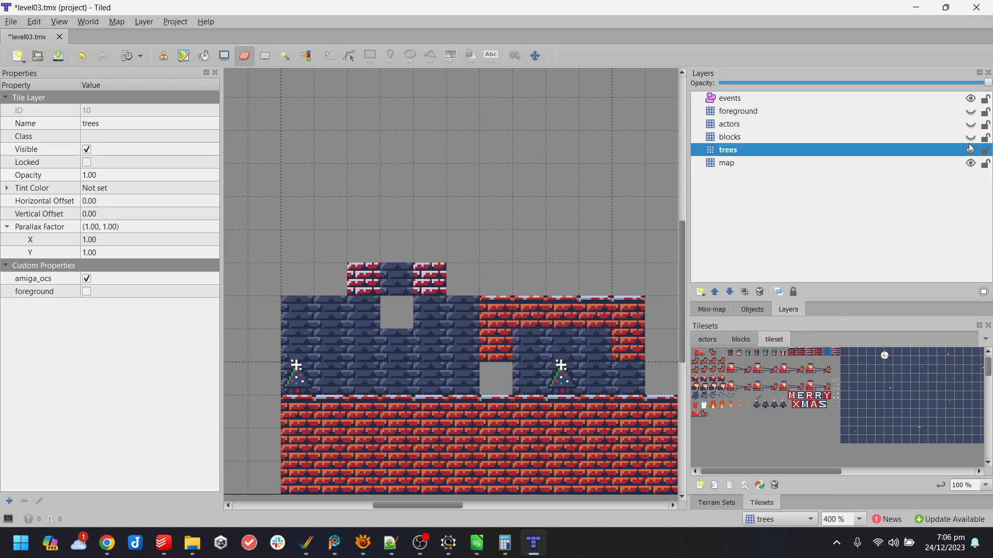
- Isolate the blocks layer by hiding the foreground, actors, trees and map layers
{"action": "left_click", "coordinate": [971, 138]}
{"action": "left_click", "coordinate": [971, 139]}
{"action": "left_click", "coordinate": [971, 150]}
{"action": "left_click", "coordinate": [971, 163]}
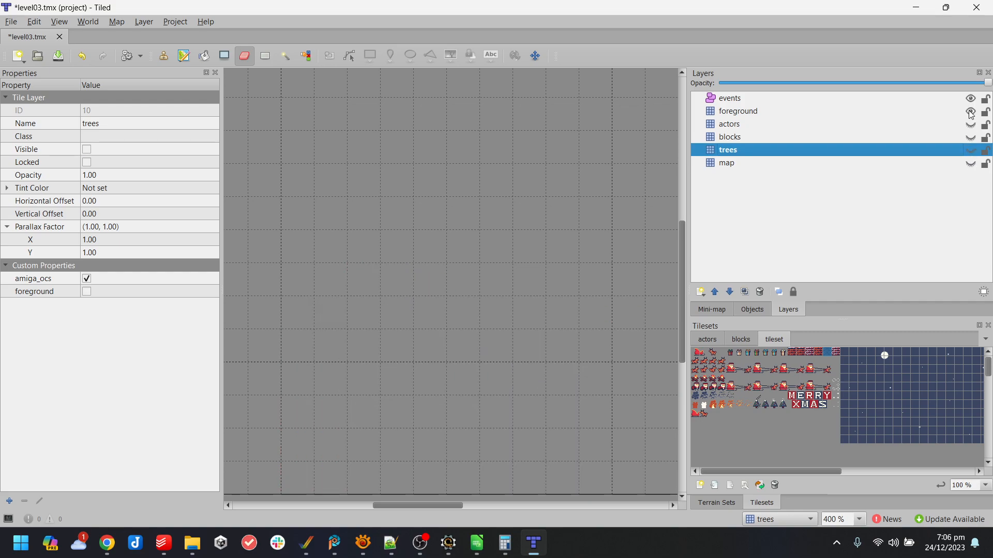
{"action": "left_click", "coordinate": [971, 150]}
{"action": "left_click", "coordinate": [972, 150]}
{"action": "left_click", "coordinate": [971, 163]}
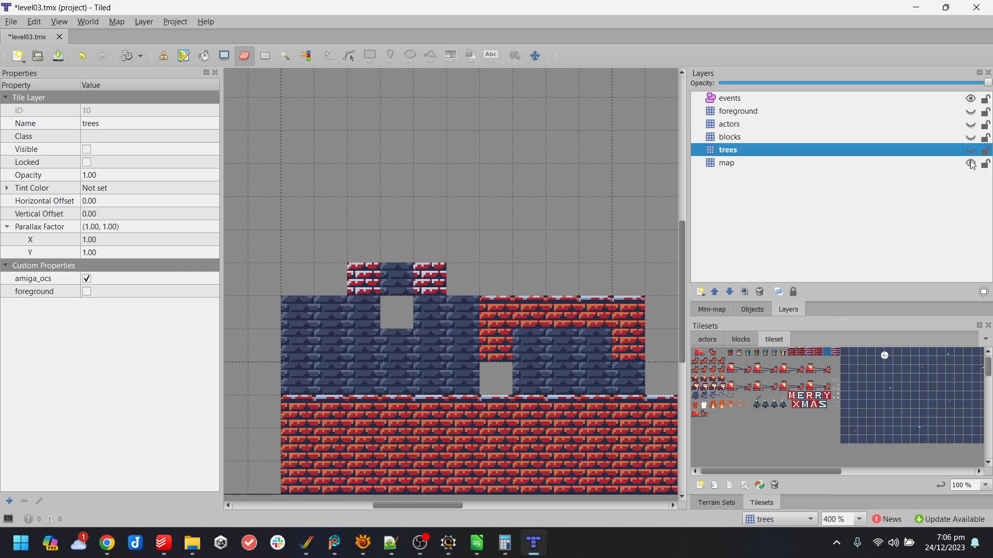
{"action": "left_click", "coordinate": [971, 164]}
{"action": "left_click", "coordinate": [971, 138]}
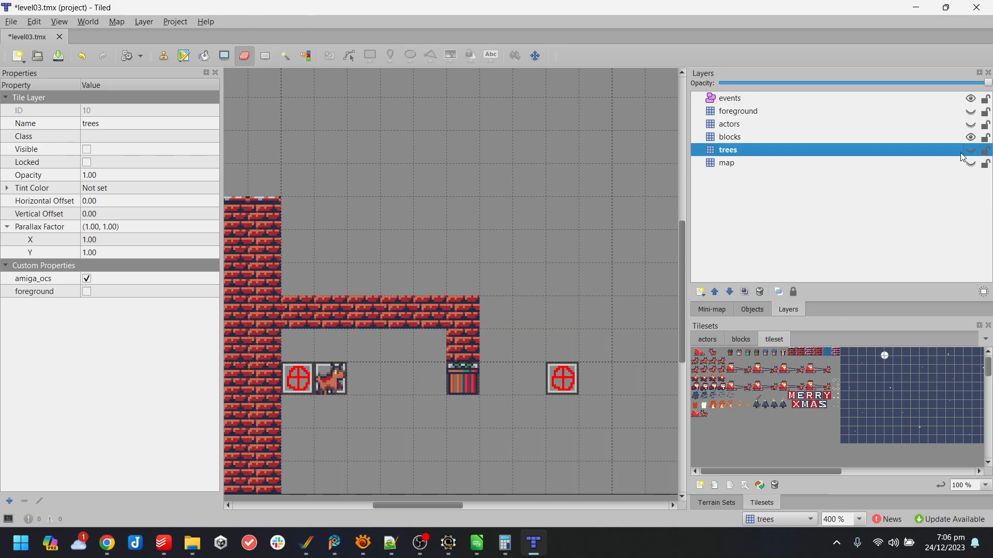
- Erase the misplaced brick wall and roof tiles from the blocks layer, keeping the tree, dog and present blocks
{"action": "key", "text": "Up"}
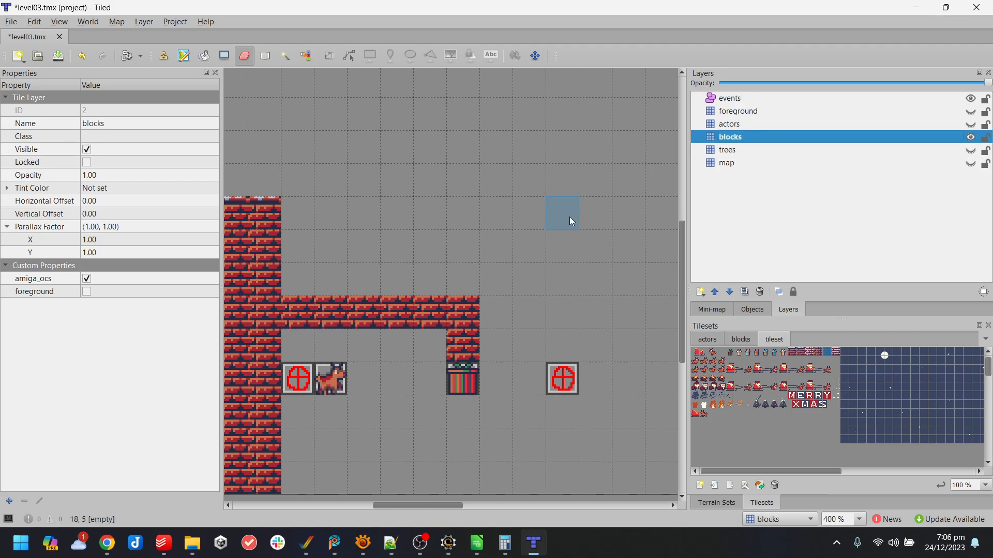
{"action": "left_click_drag", "start_coordinate": [313, 321], "coordinate": [404, 317]}
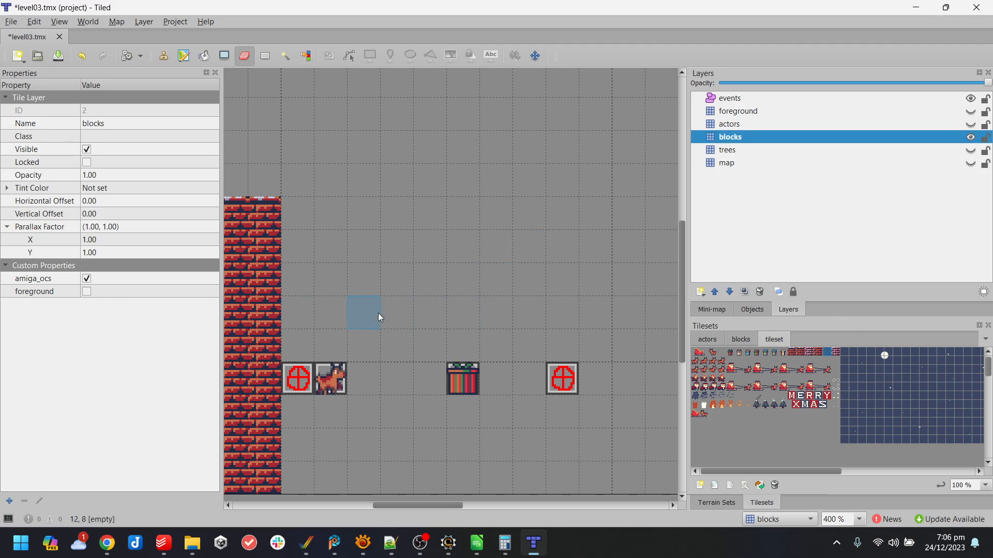
{"action": "left_click_drag", "start_coordinate": [247, 224], "coordinate": [251, 473]}
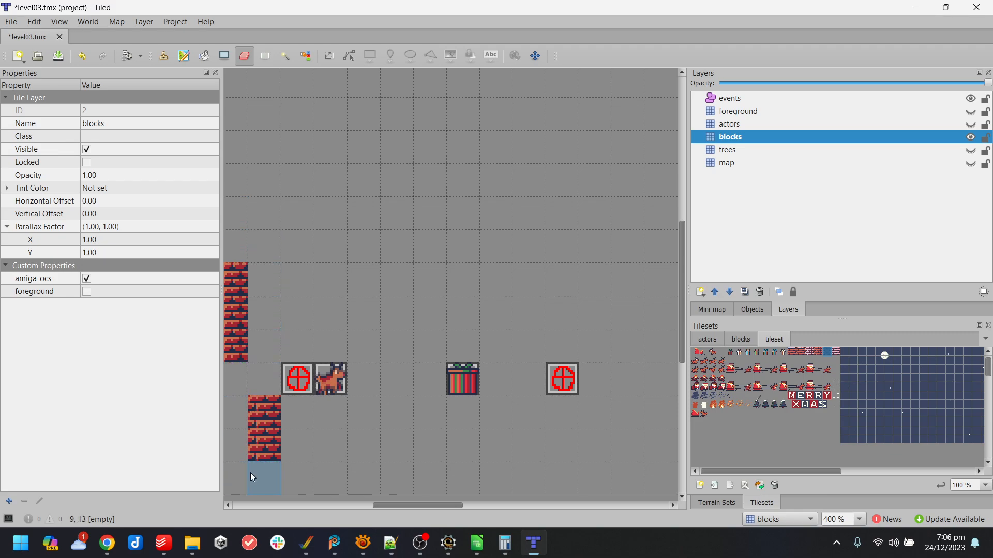
- Make the actors, foreground, trees and map layers visible again
{"action": "left_click", "coordinate": [972, 125]}
{"action": "left_click", "coordinate": [971, 111]}
{"action": "left_click", "coordinate": [971, 150]}
{"action": "left_click", "coordinate": [972, 164]}
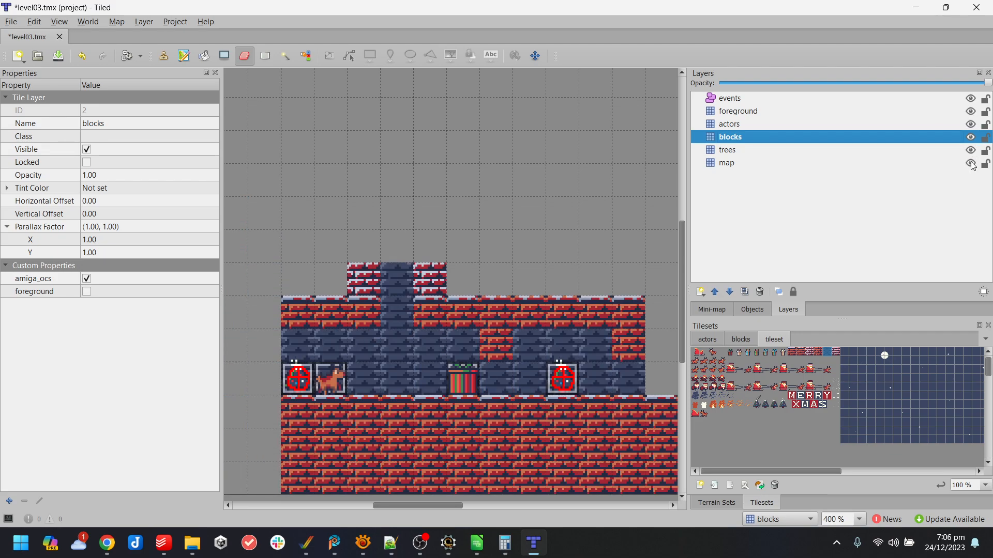
- Extend the building by one column to its left on the map layer with a snowy roof tile and brick wall, and save level03
{"action": "left_click", "coordinate": [793, 357]}
{"action": "left_click", "coordinate": [730, 163]}
{"action": "left_click", "coordinate": [272, 321]}
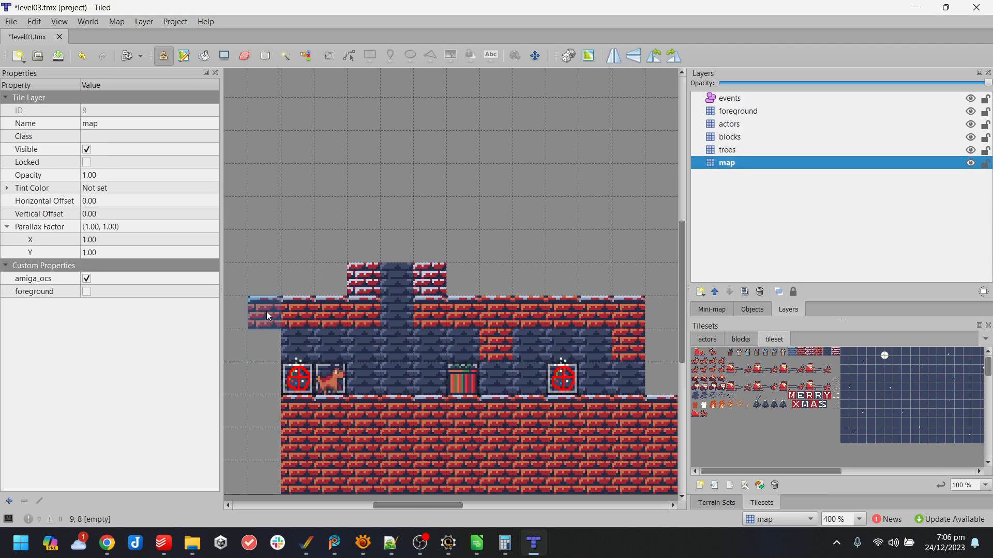
{"action": "left_click", "coordinate": [800, 357]}
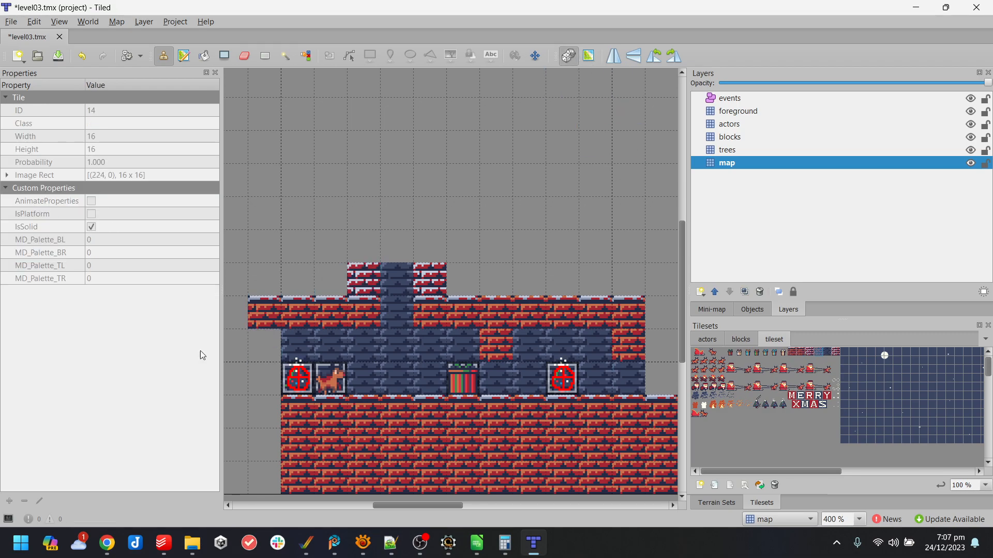
{"action": "left_click_drag", "start_coordinate": [262, 353], "coordinate": [261, 457]}
{"action": "mouse_move", "coordinate": [441, 507]}
{"action": "left_mouse_down"}
{"action": "mouse_move", "coordinate": [501, 510]}
{"action": "mouse_move", "coordinate": [429, 510]}
{"action": "left_mouse_up"}
{"action": "key", "text": "ctrl+s"}
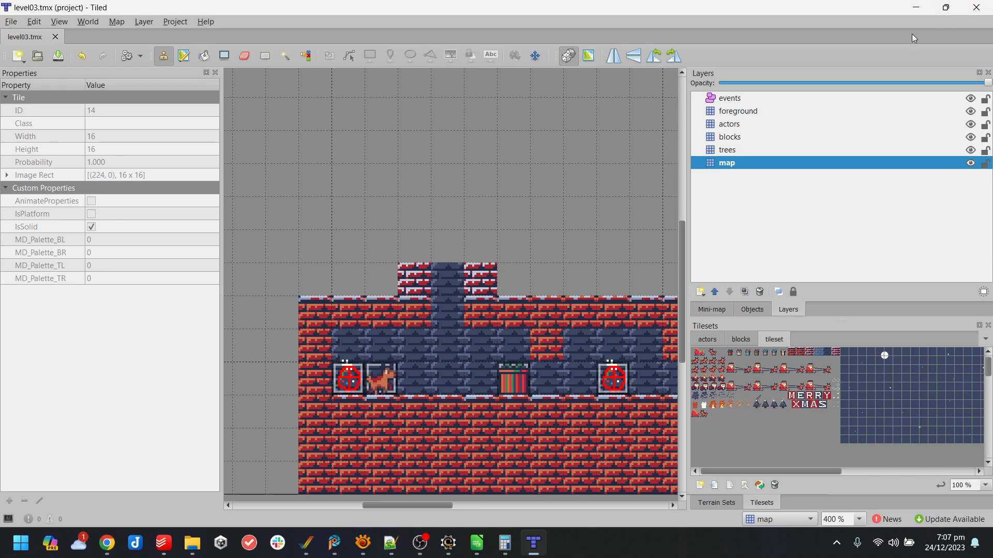
- Switch to Scorpion Editor, close the WinUAE instance that is already running, and run the recompiled game in WinUAE
{"action": "left_click", "coordinate": [916, 8]}
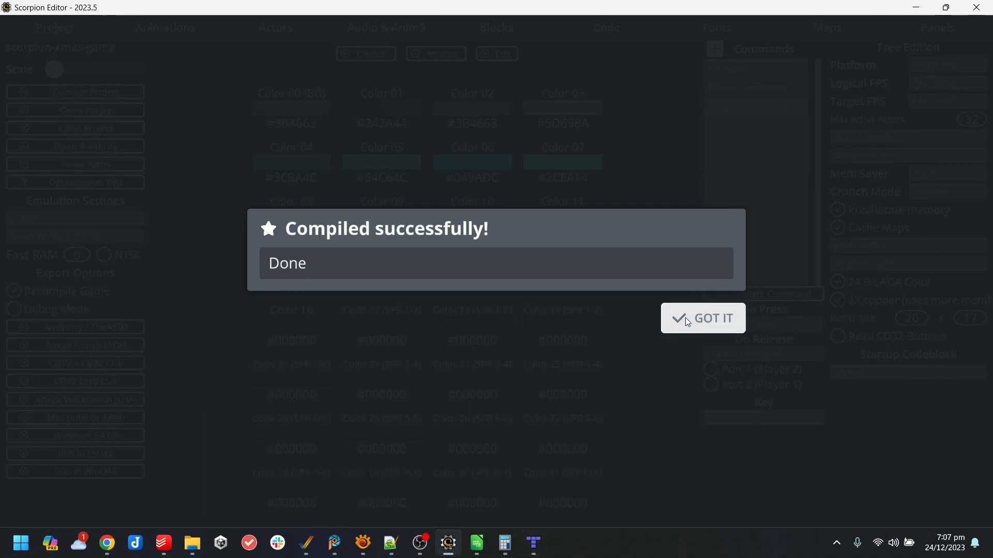
{"action": "left_click", "coordinate": [687, 322]}
{"action": "left_click", "coordinate": [104, 471]}
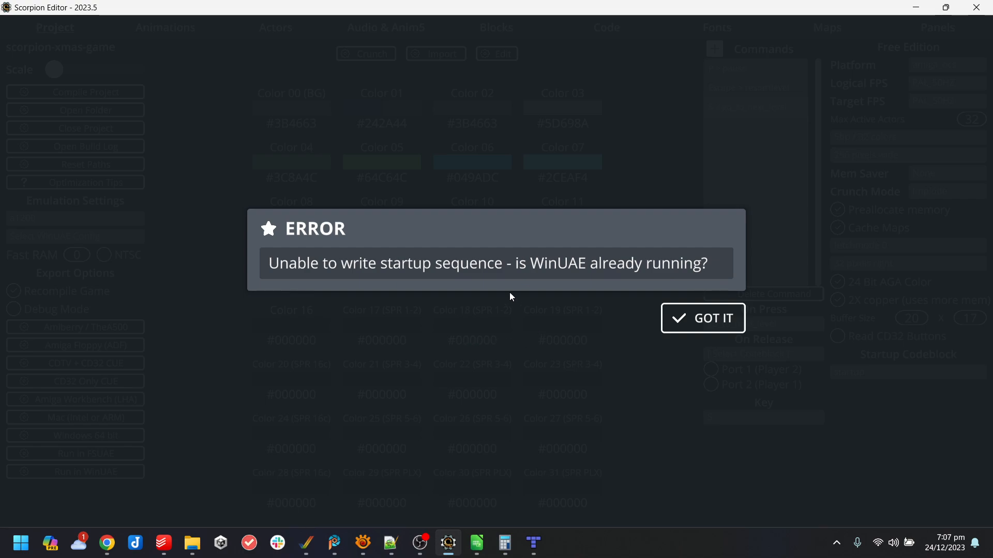
{"action": "left_click", "coordinate": [677, 315]}
{"action": "left_click", "coordinate": [306, 543]}
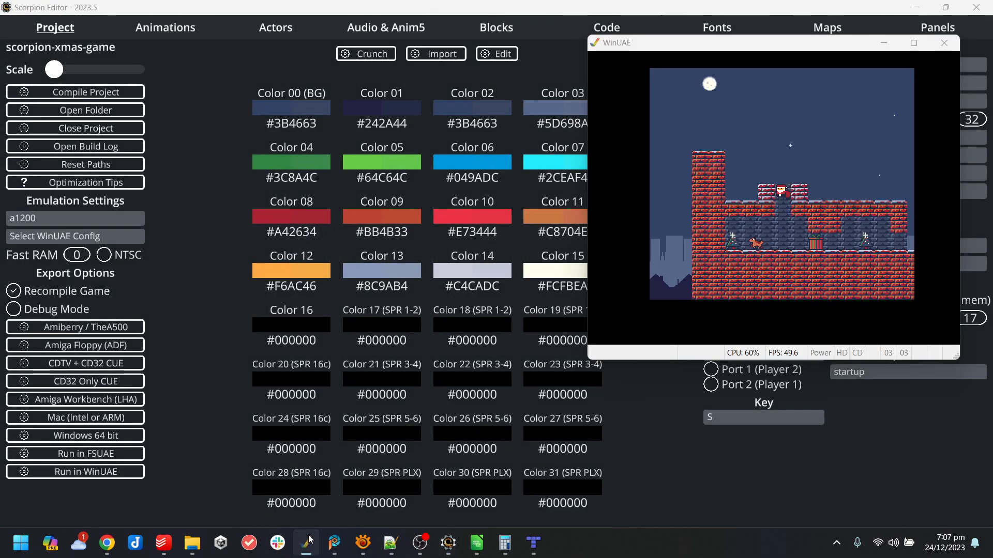
{"action": "right_click", "coordinate": [307, 543]}
{"action": "left_click", "coordinate": [266, 508]}
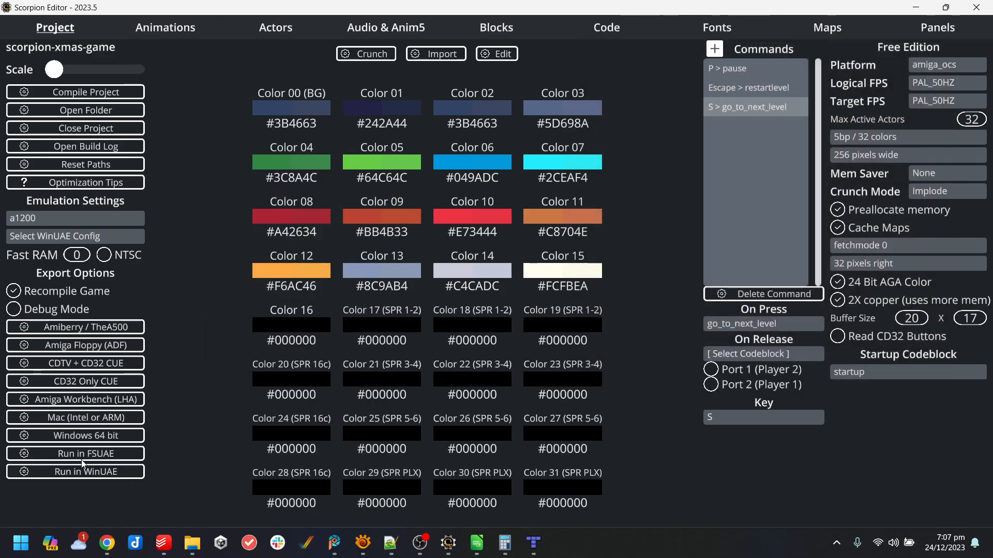
{"action": "left_click", "coordinate": [82, 473]}
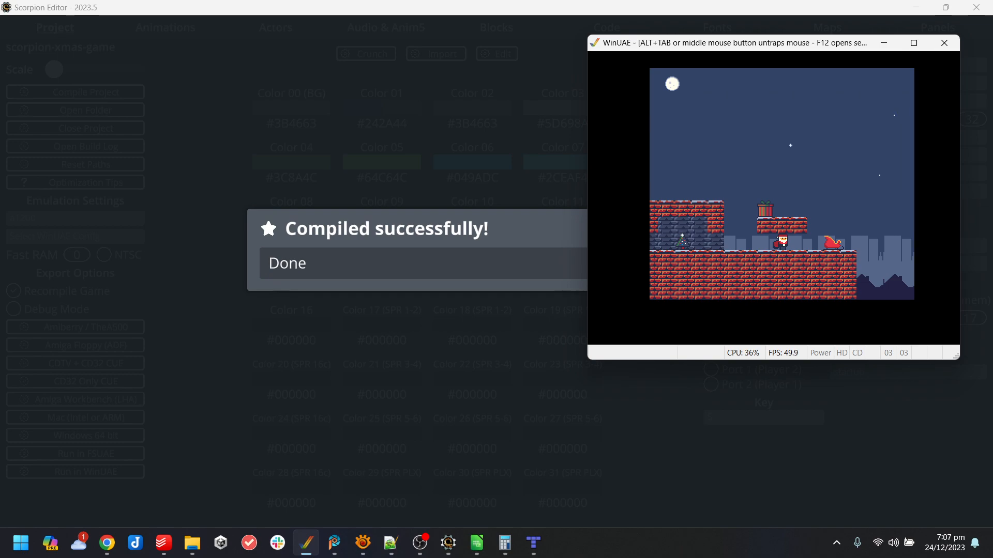
- Play-test the level by taking Santa over the sled and across the rooftop, up onto the chimney
{"action": "key", "text": "Right"}
{"action": "key", "text": "Up"}
{"action": "key", "text": "Left"}
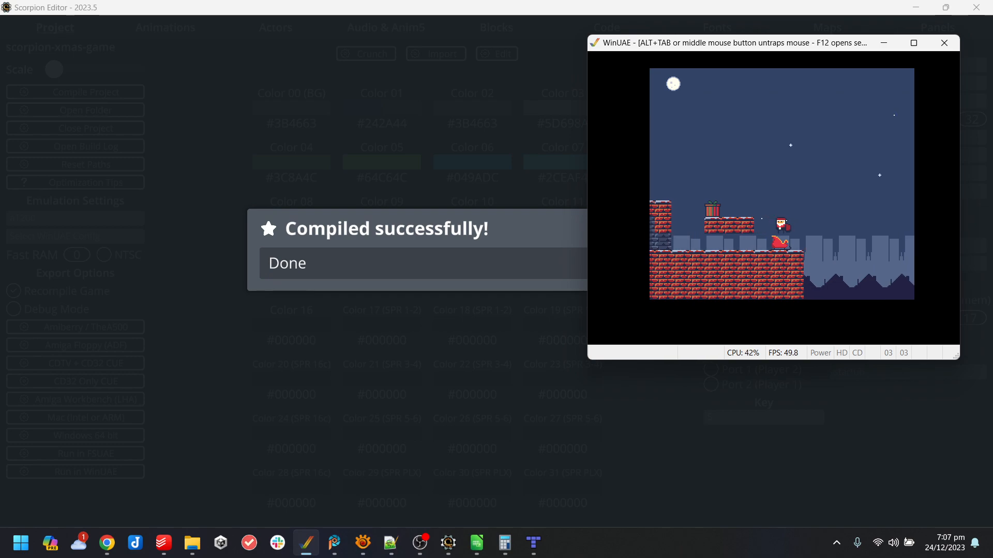
{"action": "key", "text": "Left"}
{"action": "key", "text": "Up"}
{"action": "key", "text": "Left"}
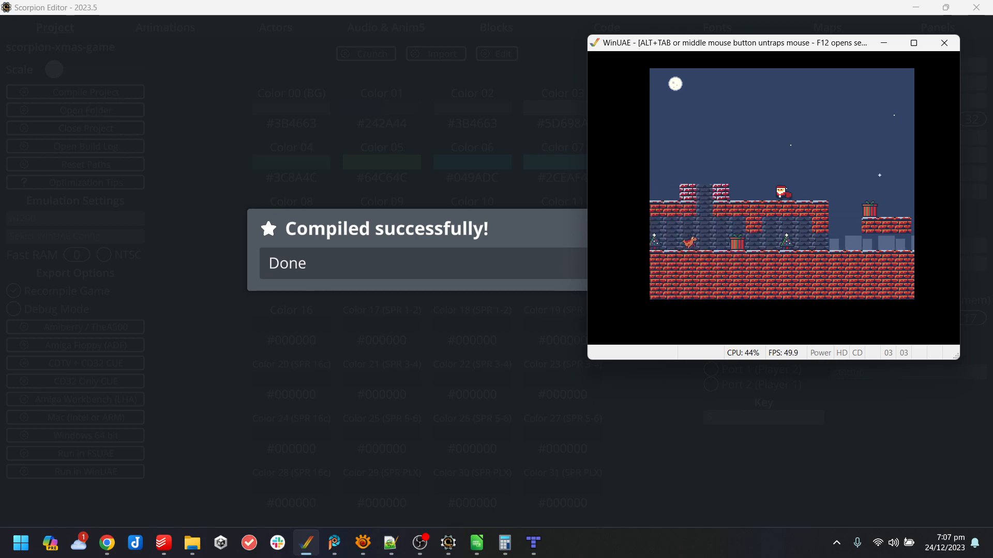
{"action": "key", "text": "Left"}
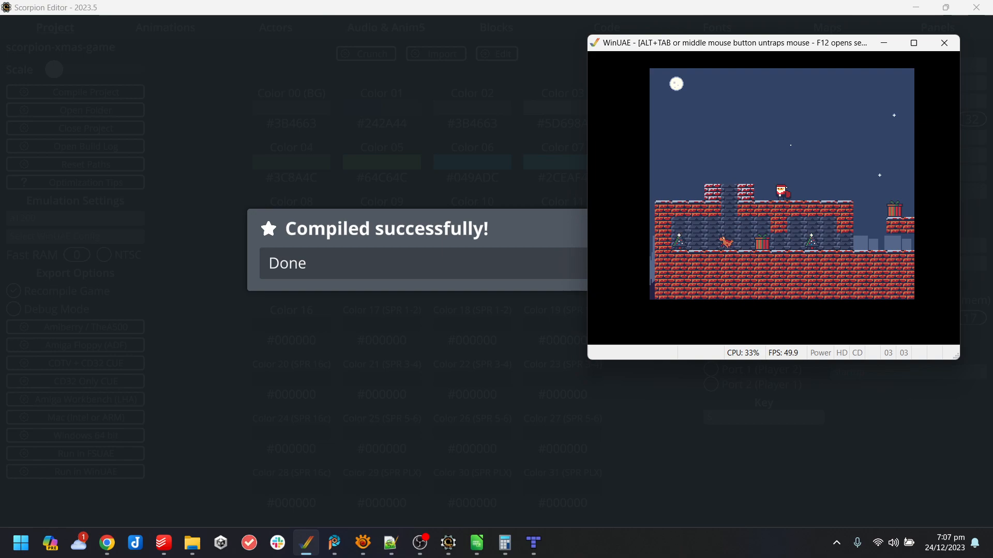
{"action": "key", "text": "Left"}
{"action": "key", "text": "Up"}
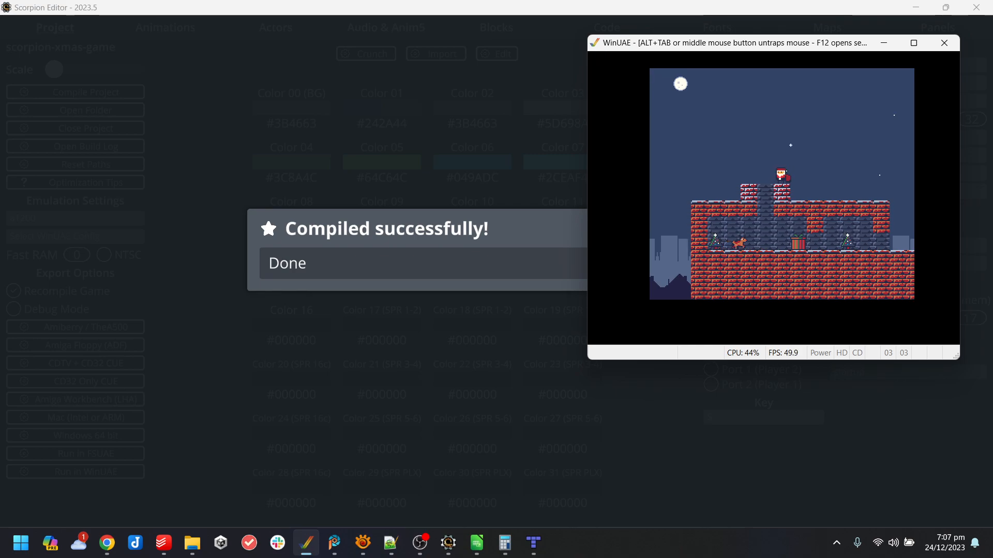
- Drop Santa down the chimney and push the present rightward onto the right-hand tree target
{"action": "key", "text": "Left"}
{"action": "key", "text": "Right"}
{"action": "key", "text": "Right"}
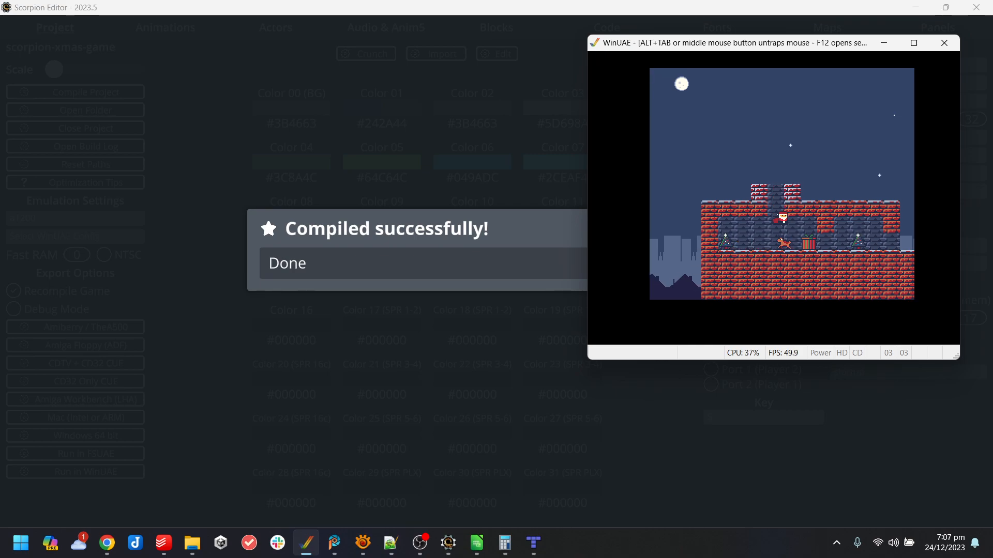
{"action": "key", "text": "Right"}
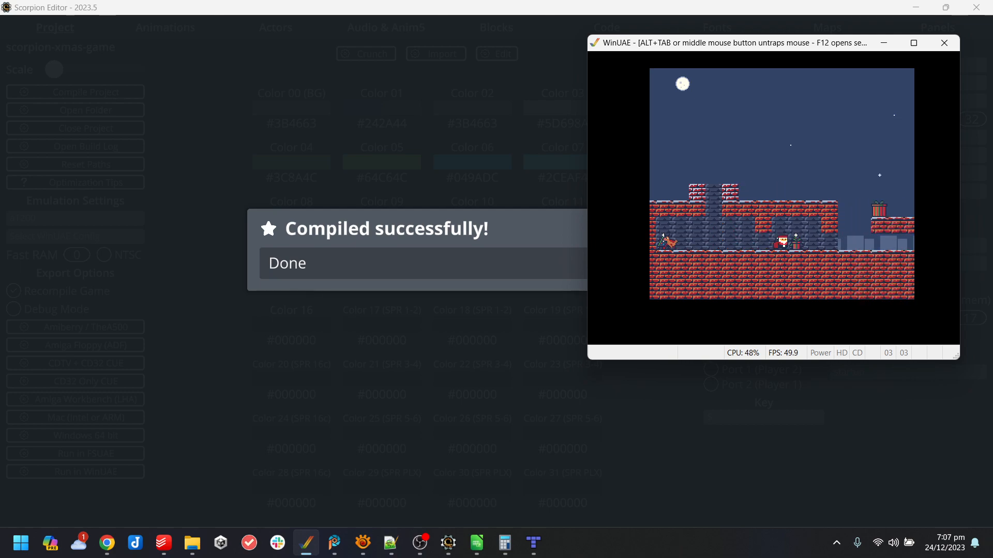
- Test moving Santa past the delivered present in both directions, and close WinUAE and the compile message
{"action": "key", "text": "Left"}
{"action": "key", "text": "Right"}
{"action": "key", "text": "Up"}
{"action": "key", "text": "Up"}
{"action": "key", "text": "Right"}
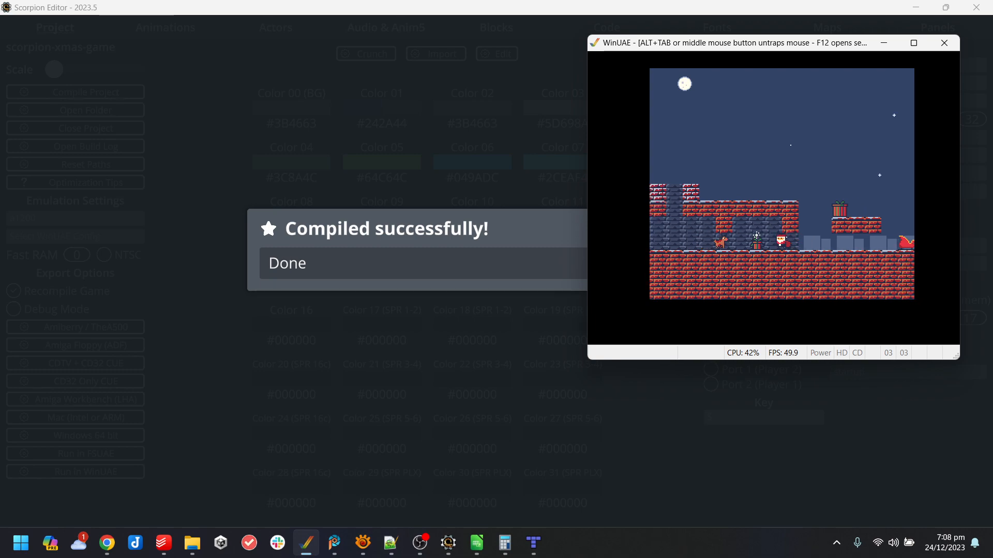
{"action": "key", "text": "Left"}
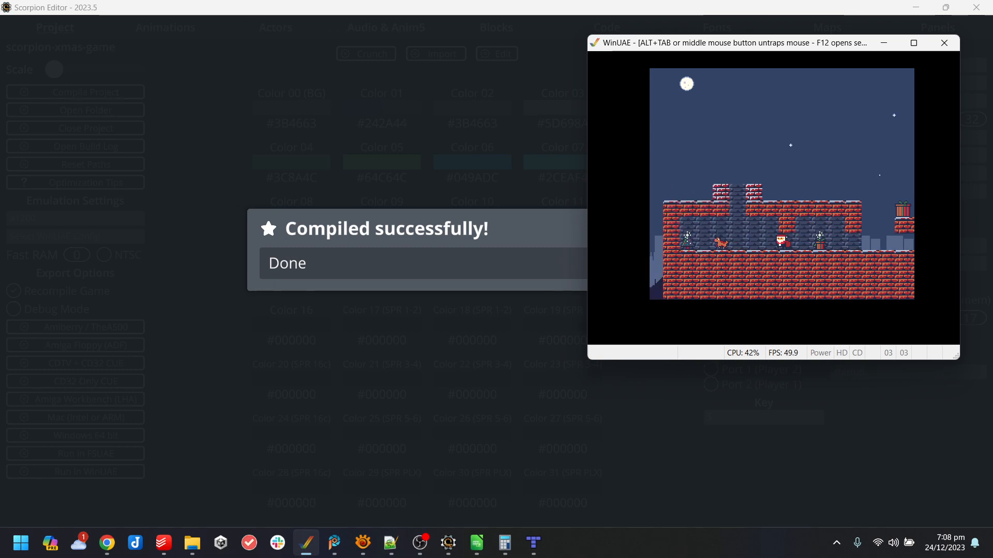
{"action": "key", "text": "Right"}
{"action": "key", "text": "alt+F4"}
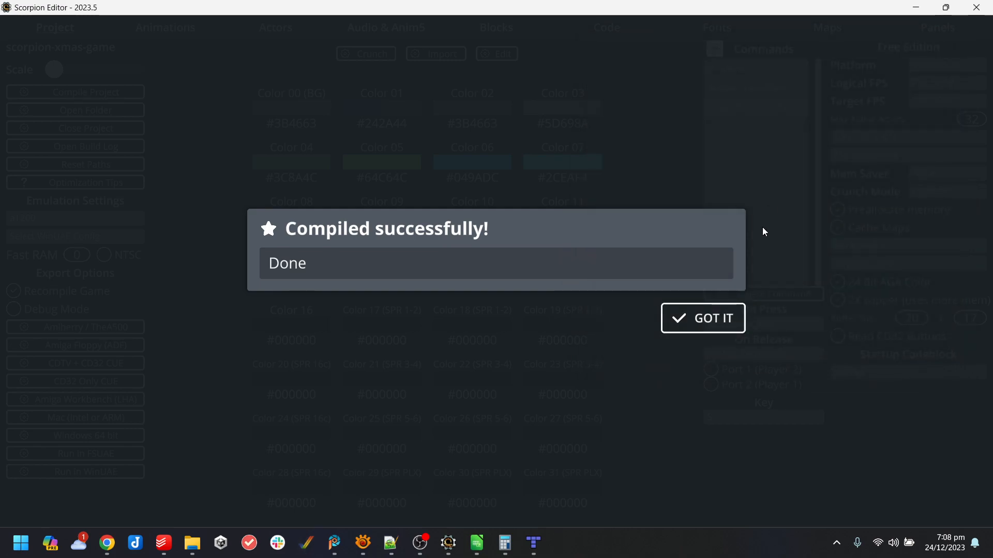
{"action": "left_click", "coordinate": [678, 319]}
- Check the references of block_present_delivered and delete that block from the project
{"action": "left_click", "coordinate": [529, 24]}
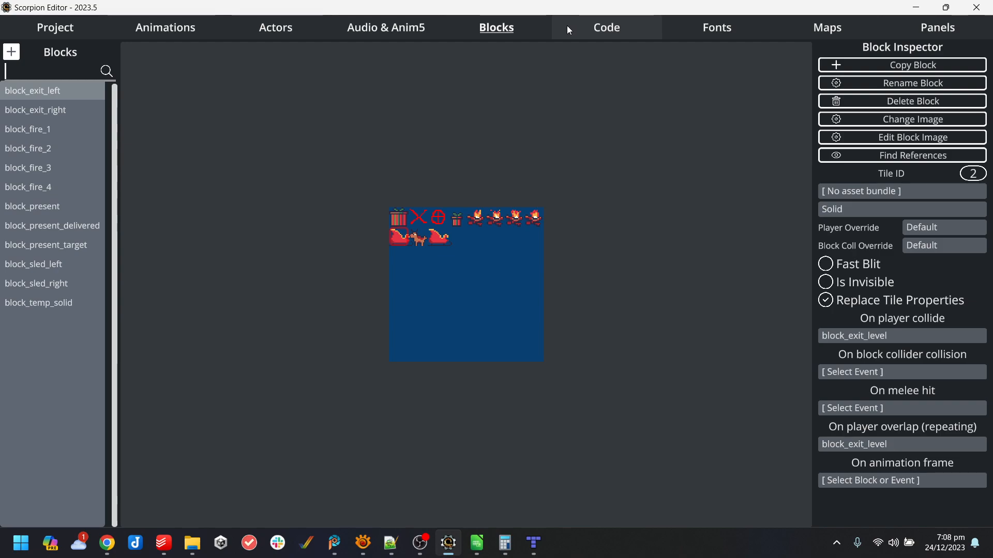
{"action": "left_click", "coordinate": [81, 232]}
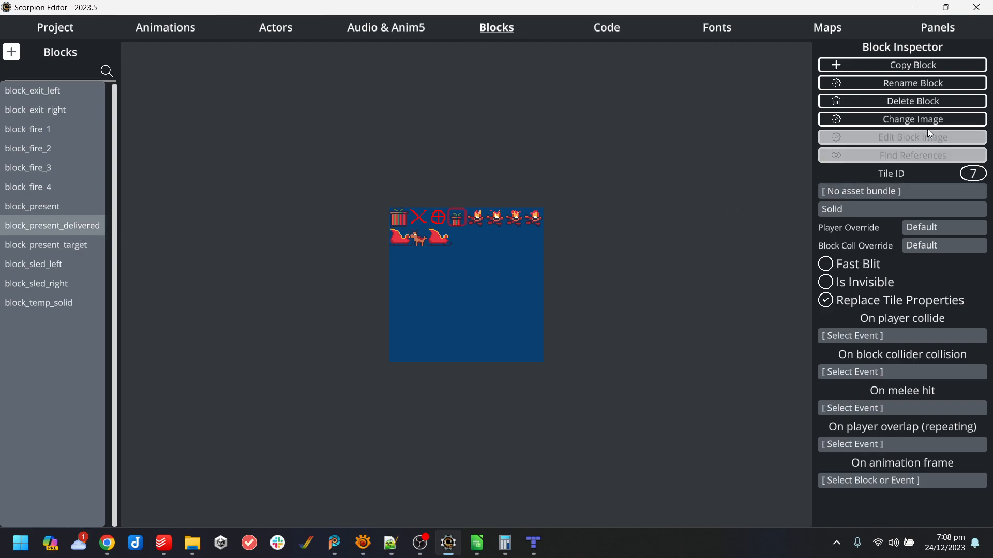
{"action": "left_click", "coordinate": [931, 156]}
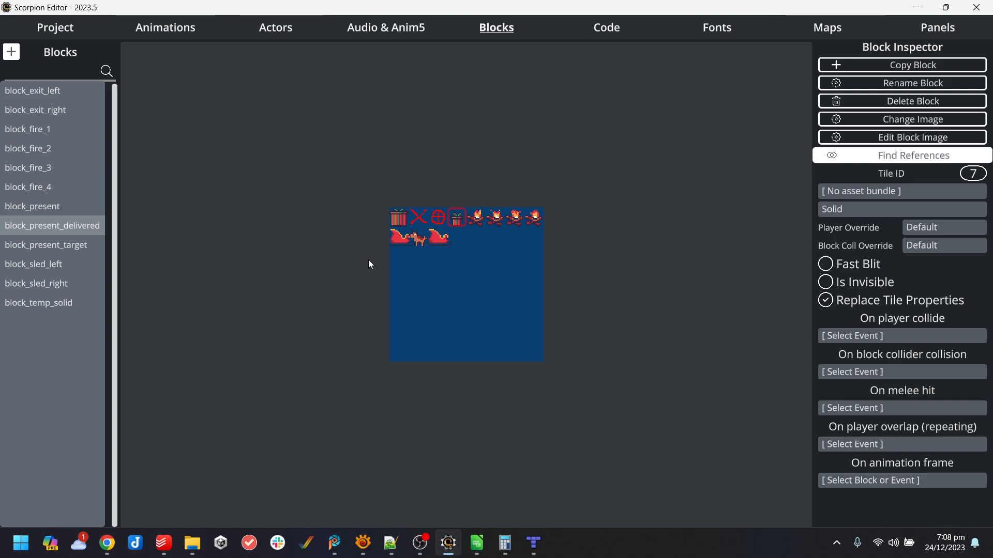
{"action": "key", "text": "Escape"}
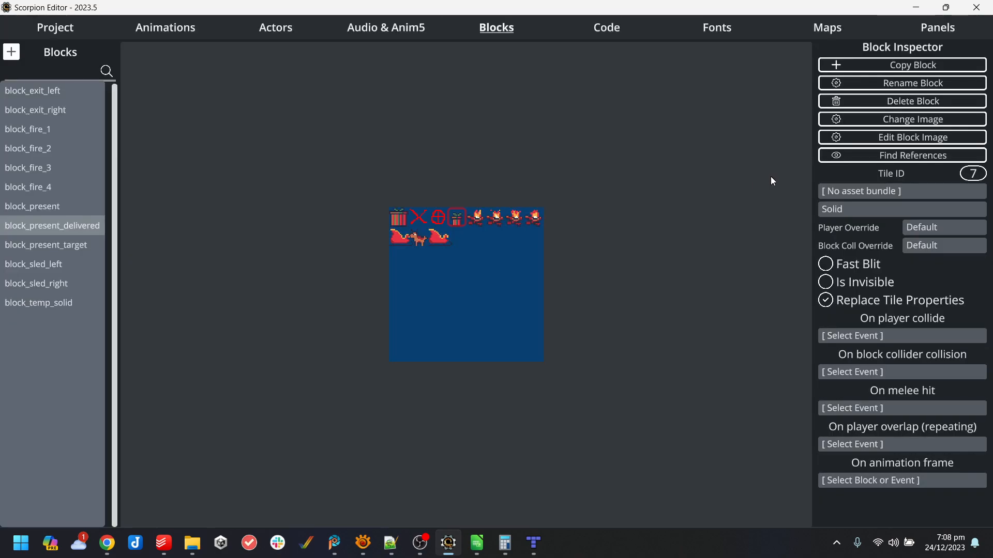
{"action": "left_click", "coordinate": [915, 102]}
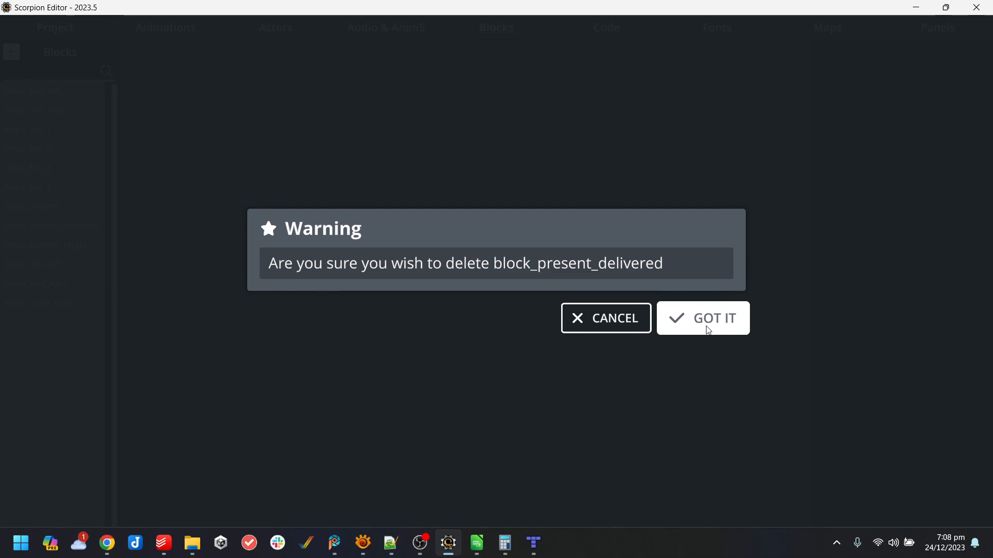
{"action": "left_click", "coordinate": [708, 331]}
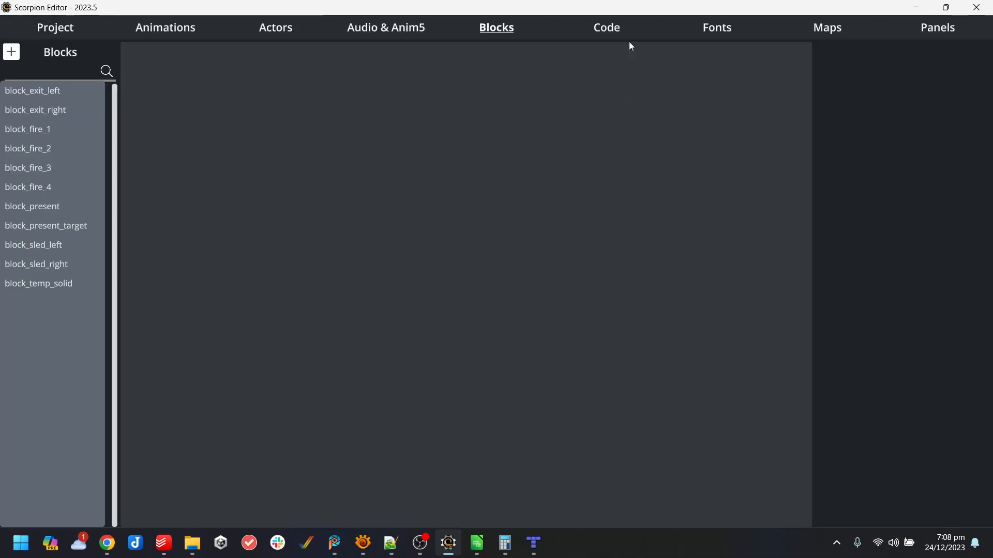
- Delete the Else line from the try_present_hit_target code block
{"action": "left_click", "coordinate": [607, 27]}
{"action": "scroll", "coordinate": [67, 346], "scroll_direction": "down", "scroll_amount": 2}
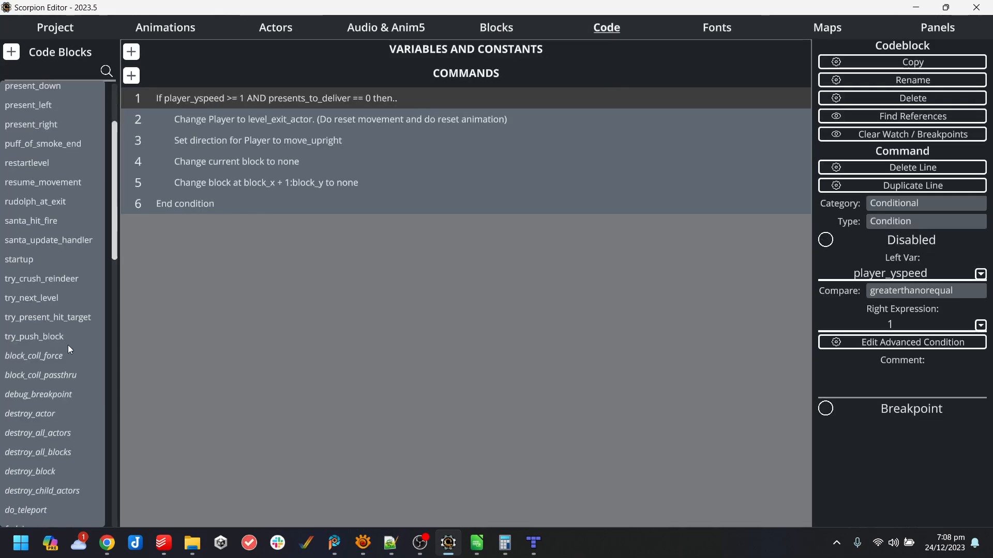
{"action": "left_click", "coordinate": [65, 318]}
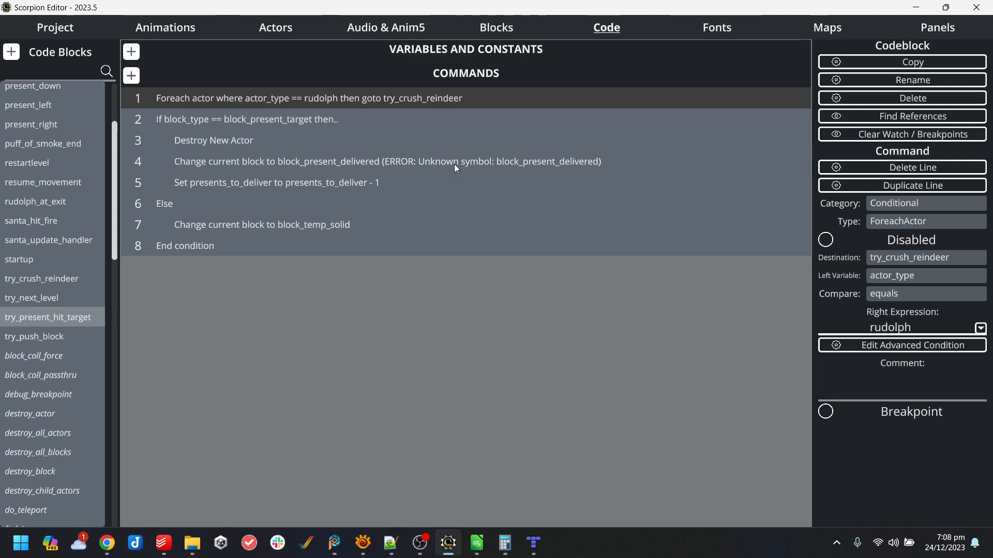
{"action": "left_click", "coordinate": [473, 162]}
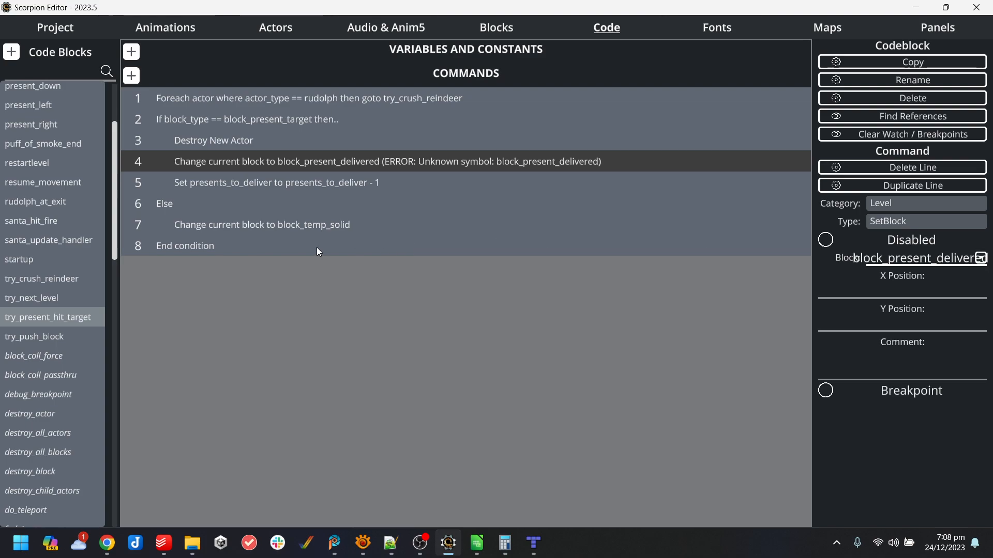
{"action": "left_click", "coordinate": [297, 228]}
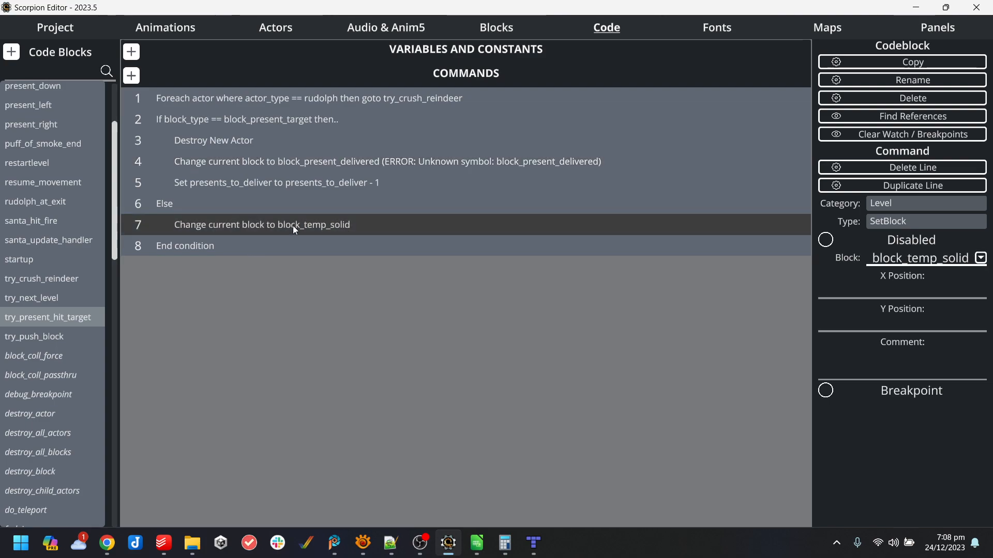
{"action": "left_click", "coordinate": [296, 210]}
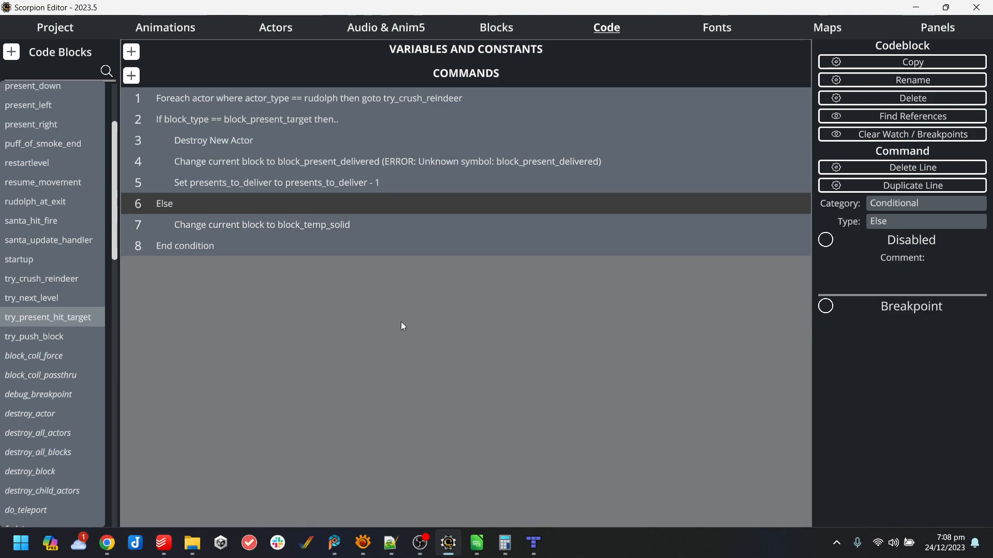
{"action": "key", "text": "Delete"}
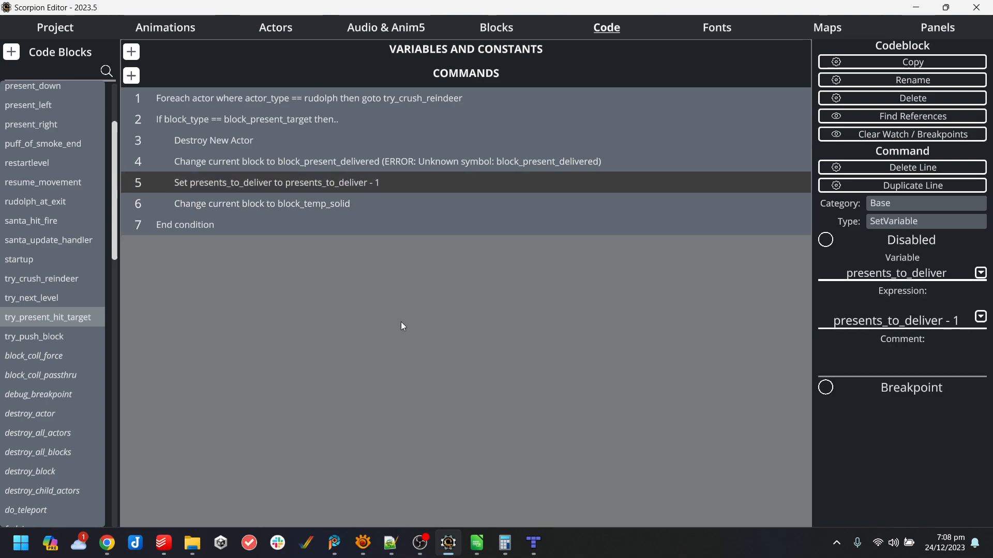
- Move the change to block_temp_solid below End condition and delete the line that changes the current block to block_present_delivered
{"action": "left_click", "coordinate": [297, 206]}
{"action": "left_click_drag", "start_coordinate": [297, 206], "coordinate": [287, 236]}
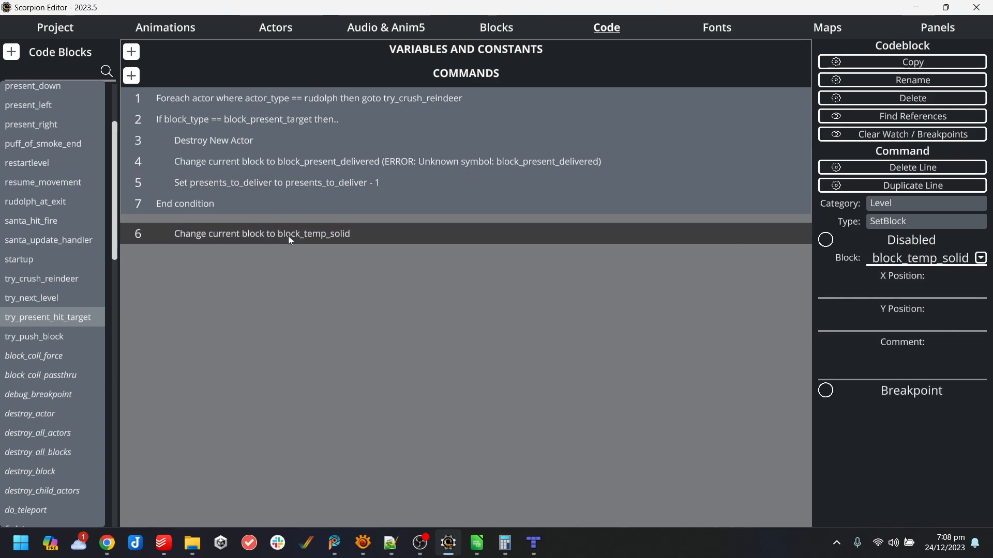
{"action": "left_click", "coordinate": [305, 160]}
{"action": "key", "text": "Delete"}
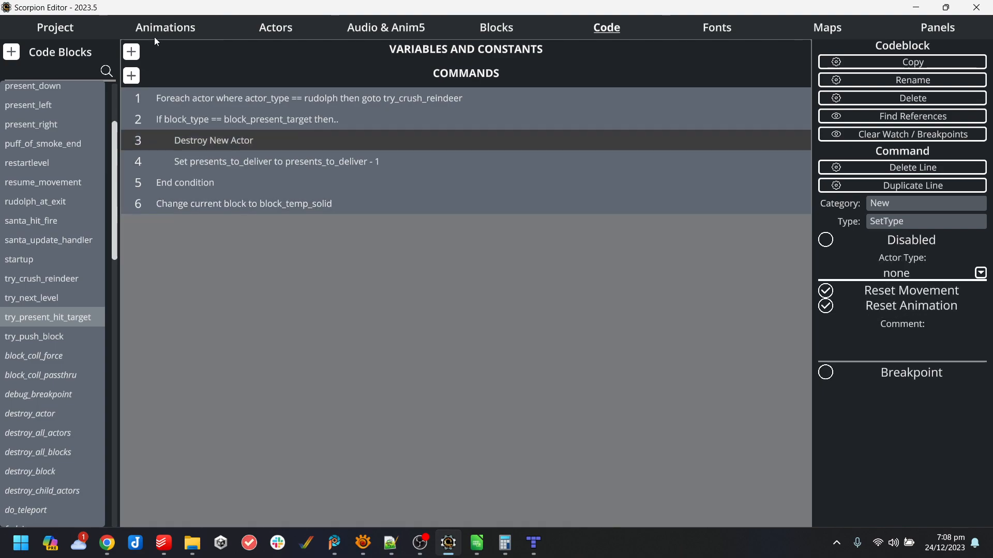
- Compile the game, run it in WinUAE, and test moving Santa against the present in both directions
{"action": "left_click", "coordinate": [75, 26]}
{"action": "left_click", "coordinate": [111, 471]}
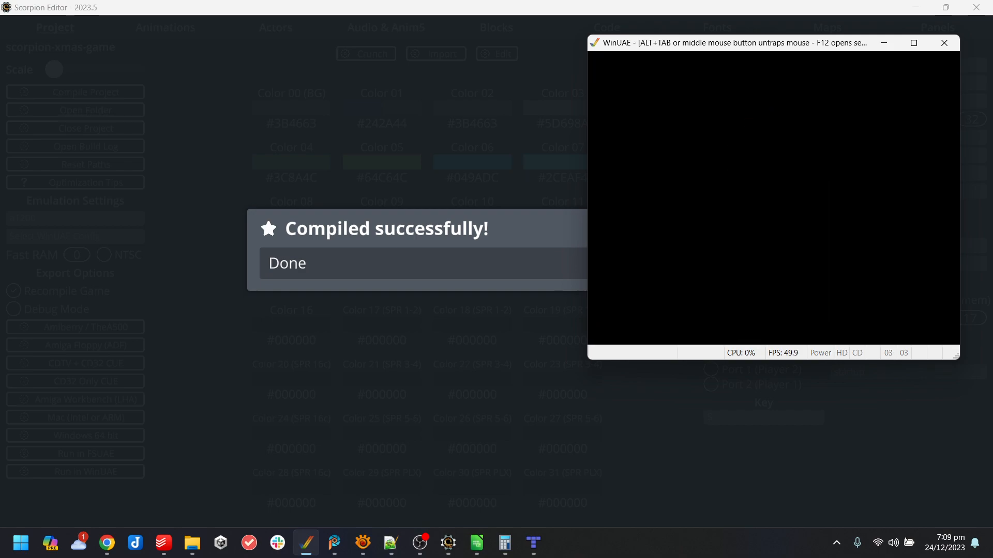
{"action": "key", "text": "Left"}
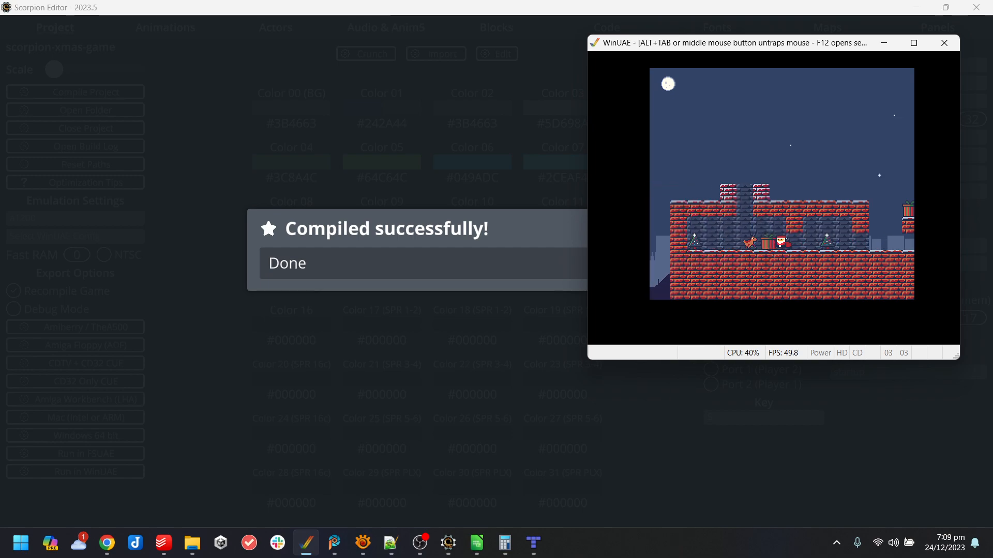
{"action": "key", "text": "Left"}
{"action": "key", "text": "Left"}
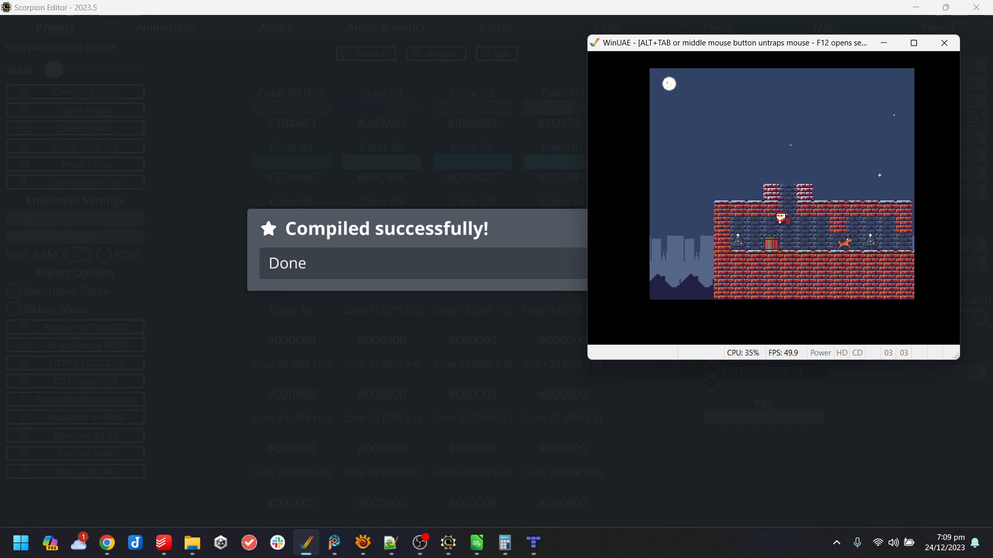
{"action": "key", "text": "Right"}
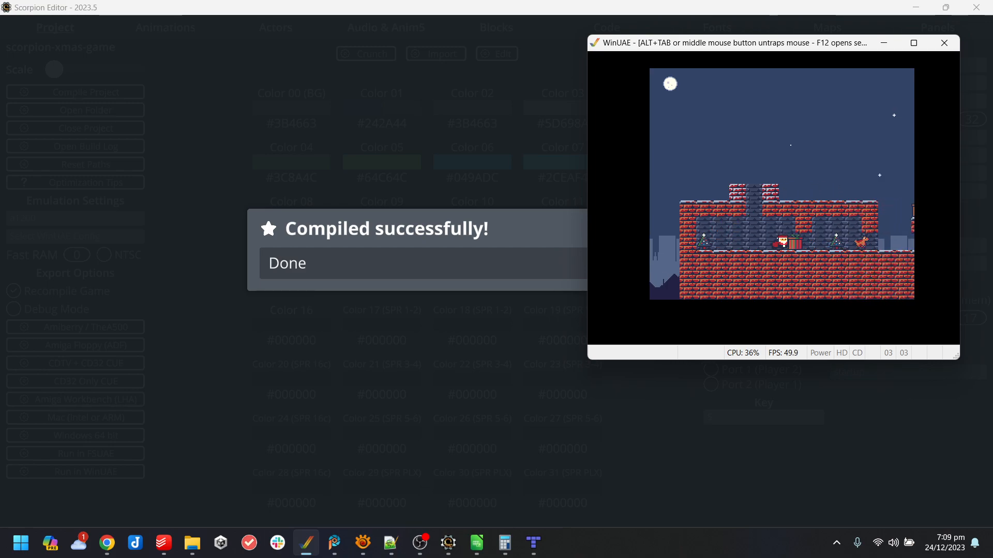
- Restart the emulated game from the WinUAE settings and repeat the test of Santa pushing the present
{"action": "key", "text": "F12"}
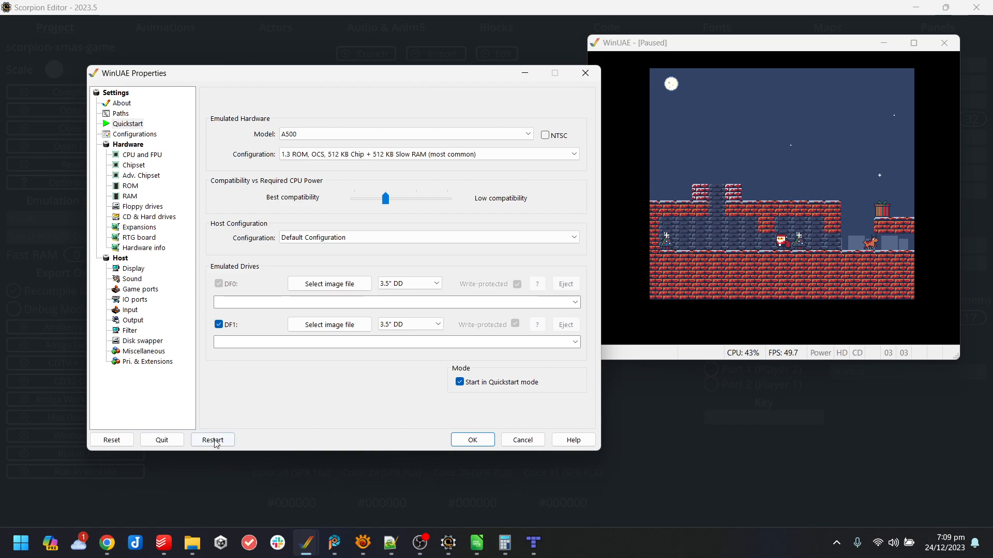
{"action": "left_click", "coordinate": [214, 441]}
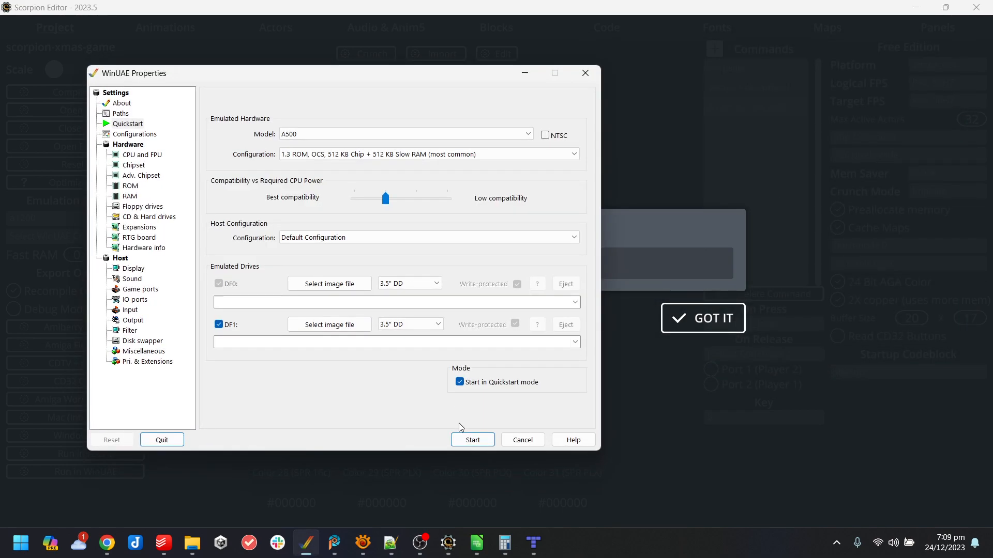
{"action": "left_click", "coordinate": [466, 437]}
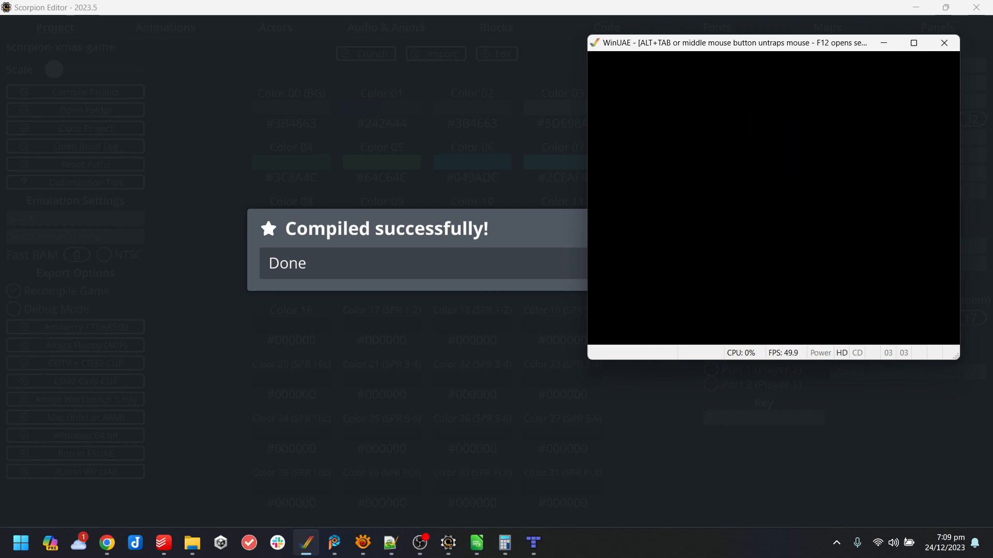
{"action": "key", "text": "Left"}
{"action": "key", "text": "Right"}
{"action": "key", "text": "Left"}
{"action": "key", "text": "Left"}
{"action": "key", "text": "Left"}
{"action": "key", "text": "Left"}
- Restart the emulation for another present-pushing test, and close WinUAE and the compile message
{"action": "key", "text": "F12"}
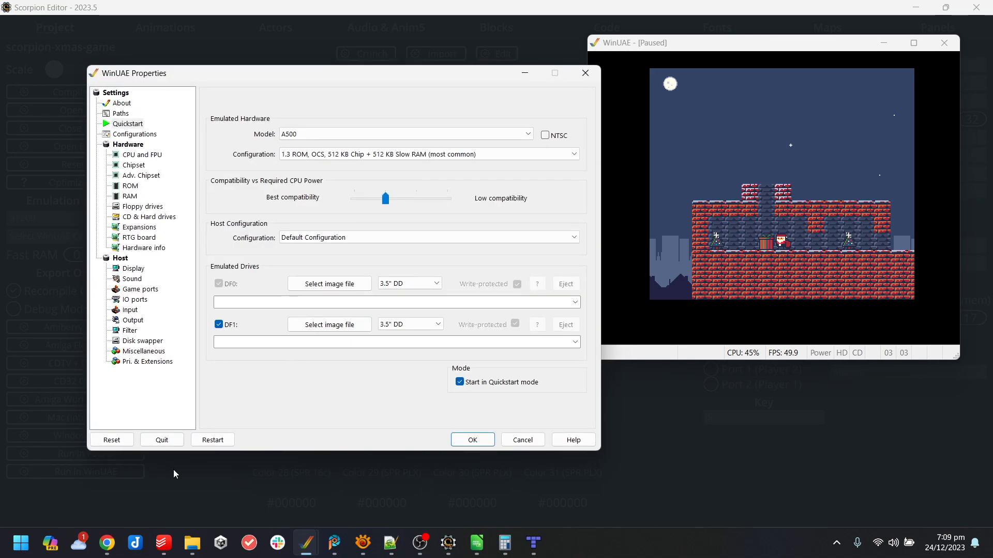
{"action": "left_click", "coordinate": [213, 441]}
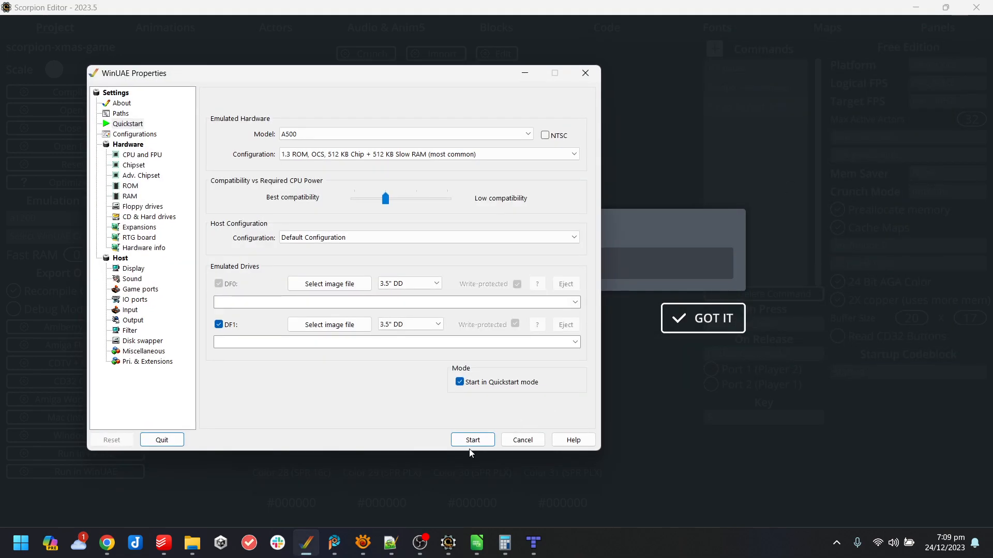
{"action": "left_click", "coordinate": [473, 440]}
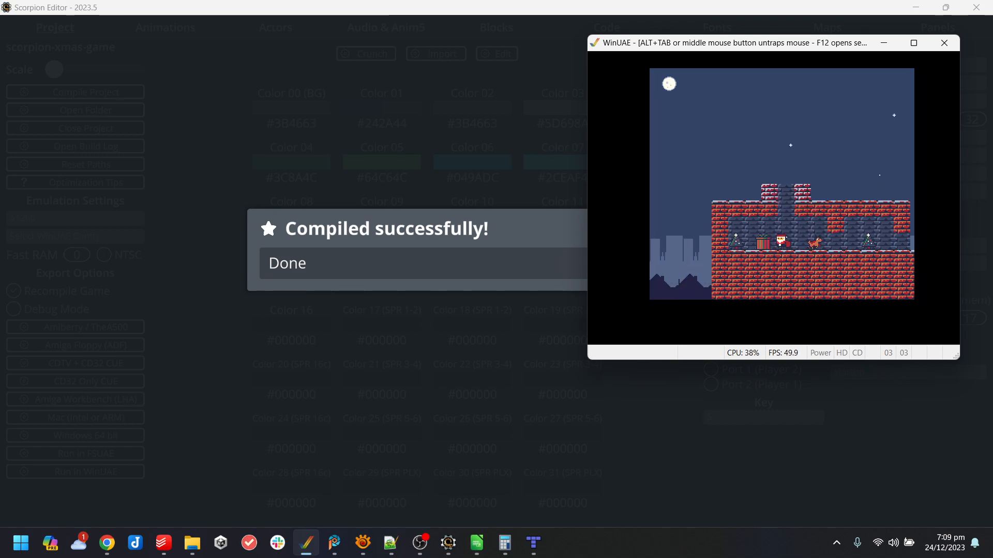
{"action": "key", "text": "F12"}
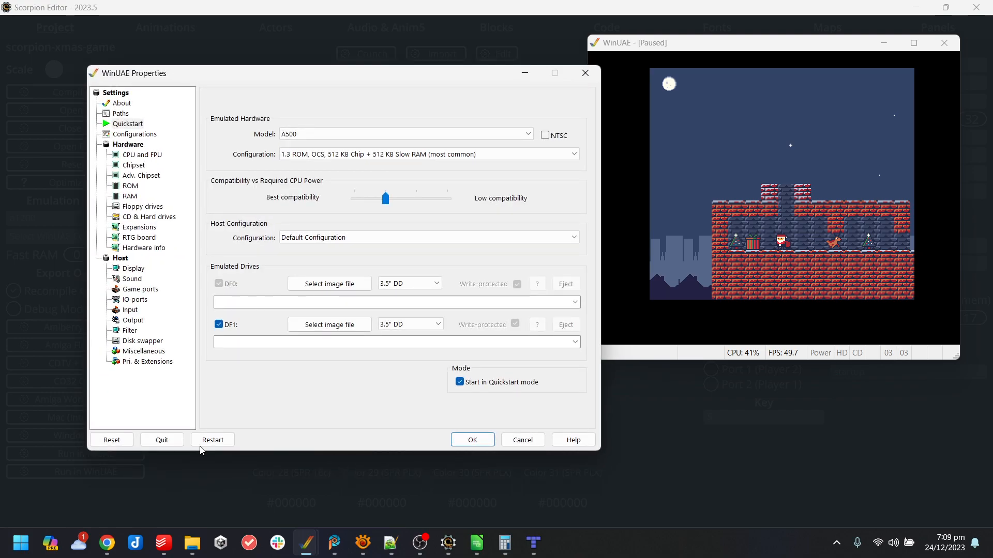
{"action": "left_click", "coordinate": [212, 438]}
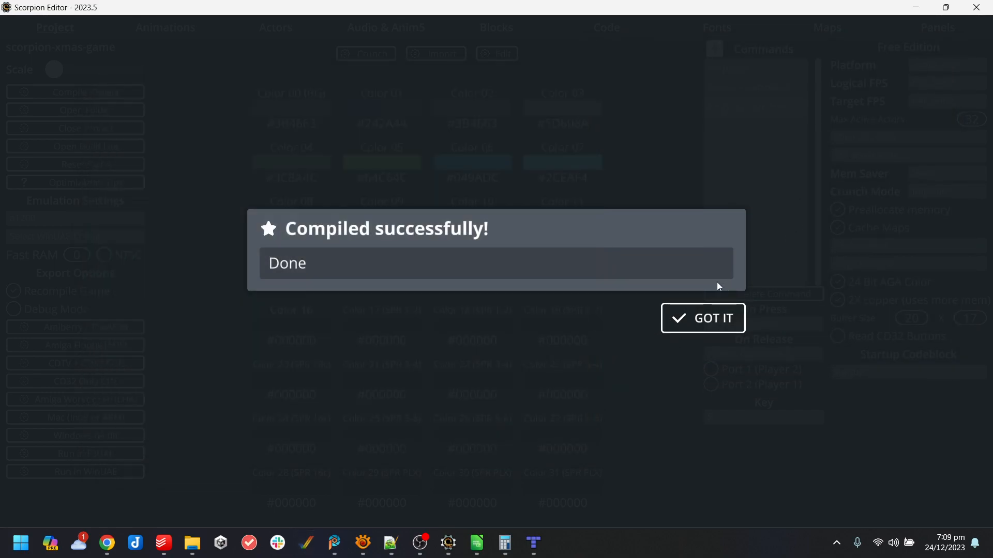
{"action": "left_click", "coordinate": [703, 310]}
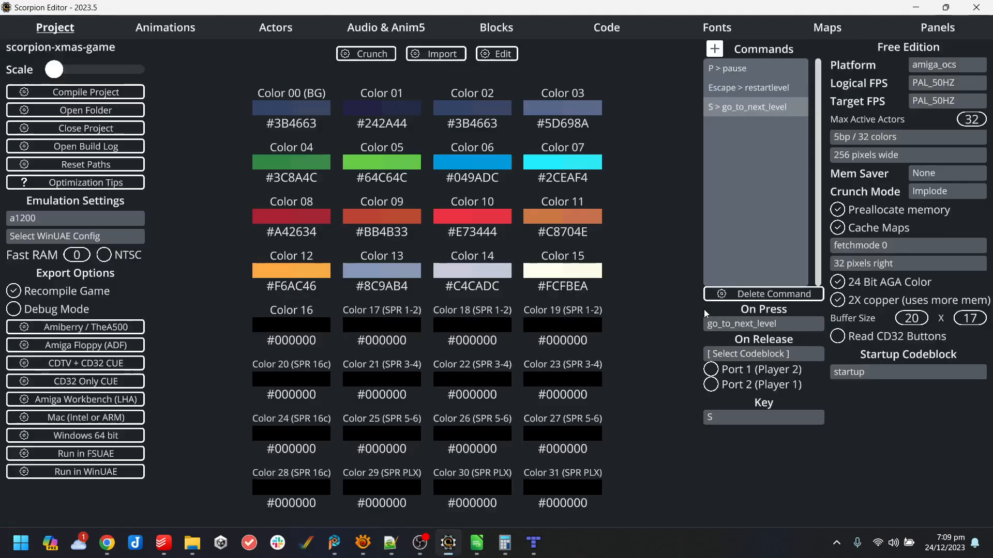
- Check the project's blocks and turn off Is Invisible for block_temp_solid
{"action": "left_click", "coordinate": [496, 27]}
{"action": "left_click", "coordinate": [52, 184]}
{"action": "left_click", "coordinate": [54, 215]}
{"action": "left_click", "coordinate": [56, 226]}
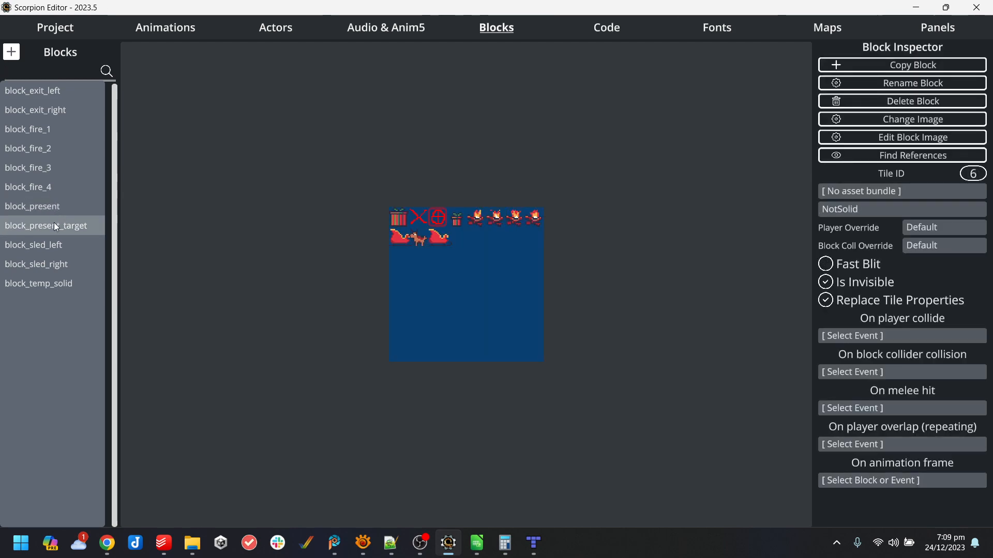
{"action": "left_click", "coordinate": [54, 244]}
{"action": "left_click", "coordinate": [57, 263]}
{"action": "left_click", "coordinate": [59, 281]}
{"action": "left_click", "coordinate": [60, 249]}
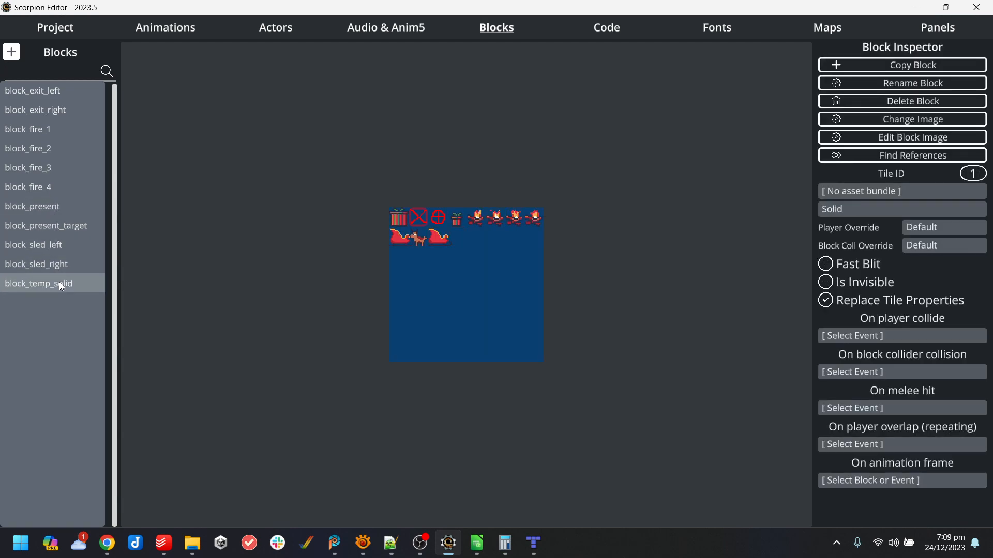
{"action": "left_click", "coordinate": [61, 280]}
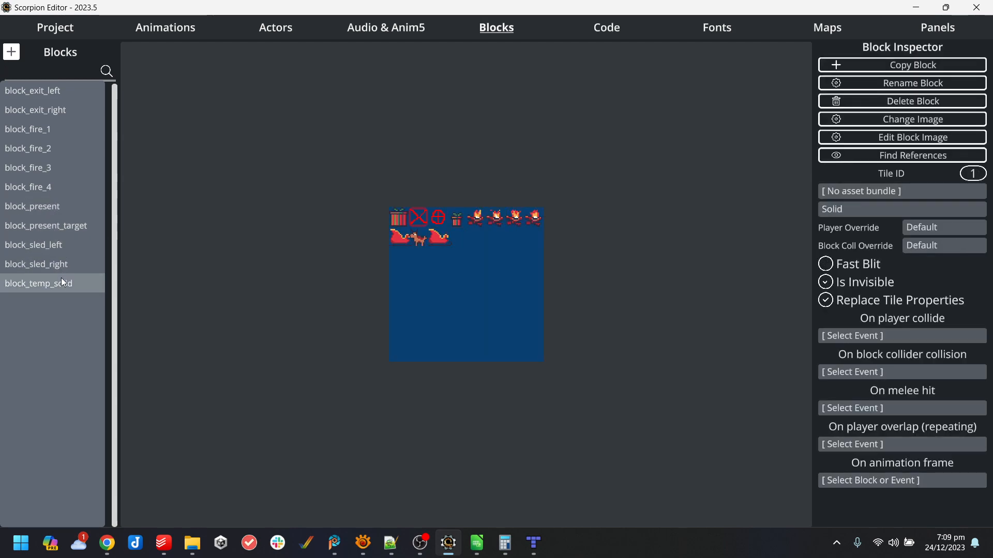
{"action": "left_click", "coordinate": [825, 284]}
- Run the game in WinUAE to test the visible block_temp_solid, and close the emulator and the compile message
{"action": "left_click", "coordinate": [56, 29]}
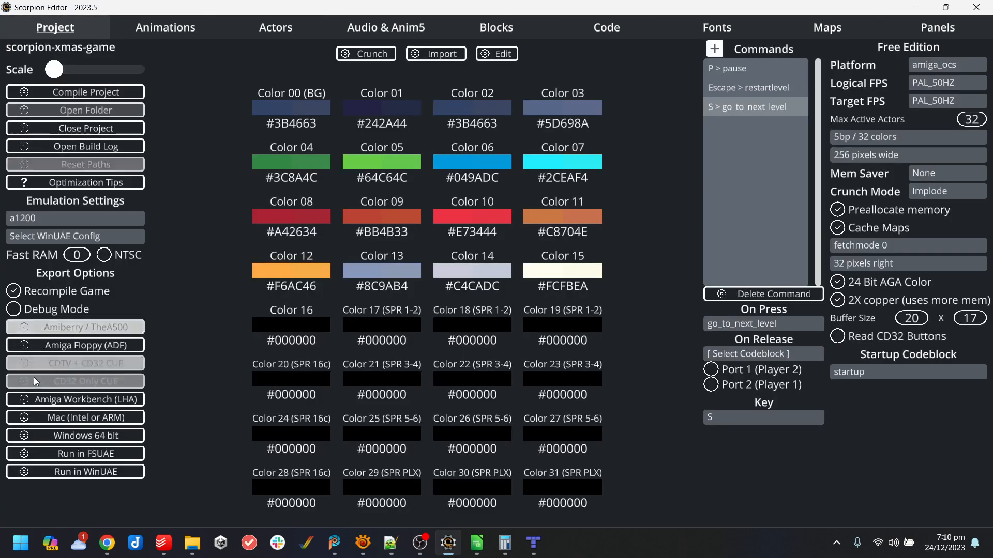
{"action": "left_click", "coordinate": [127, 470]}
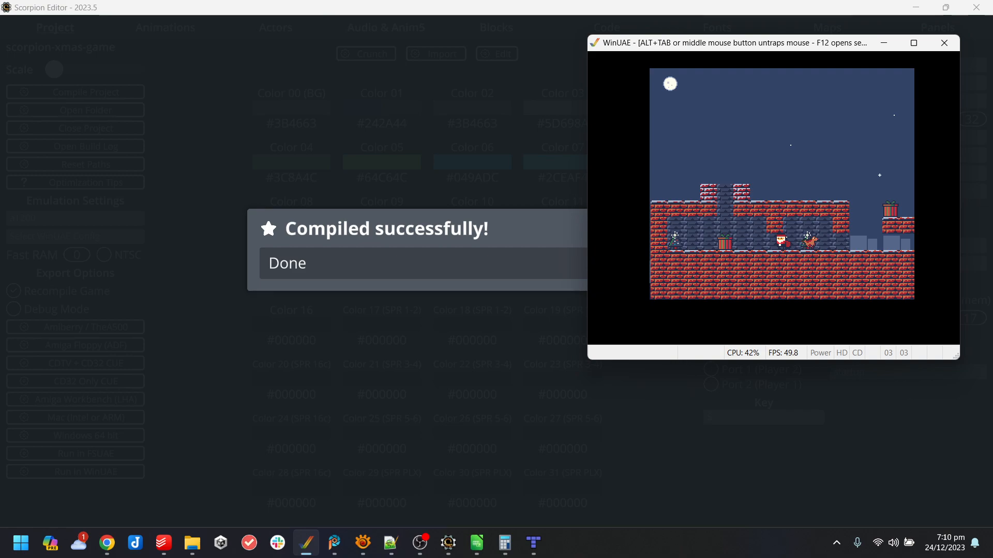
{"action": "key", "text": "alt+F4"}
{"action": "left_click", "coordinate": [705, 327]}
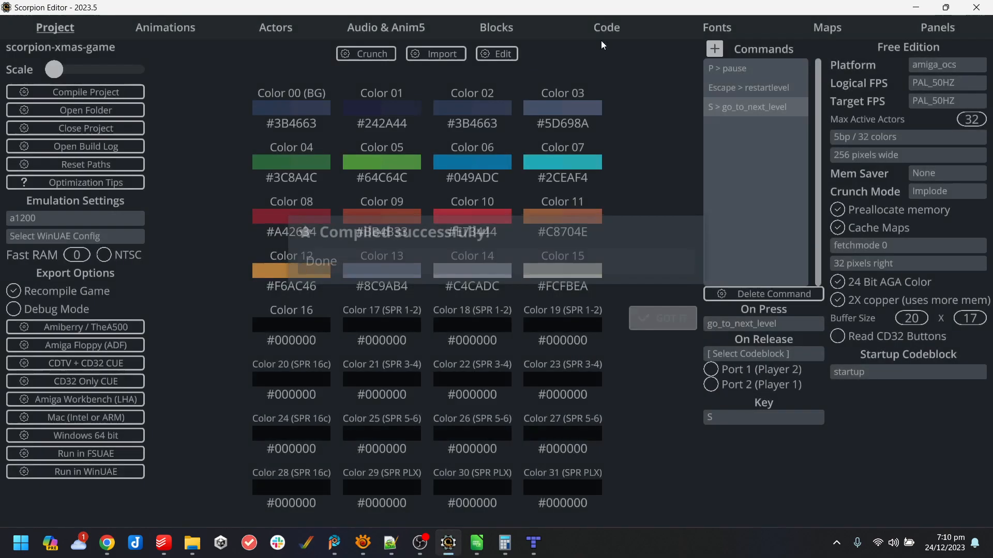
- Examine the commands of the try_present_hit_target and try_crush_reindeer code blocks
{"action": "left_click", "coordinate": [609, 28]}
{"action": "scroll", "coordinate": [45, 240], "scroll_direction": "up", "scroll_amount": 1}
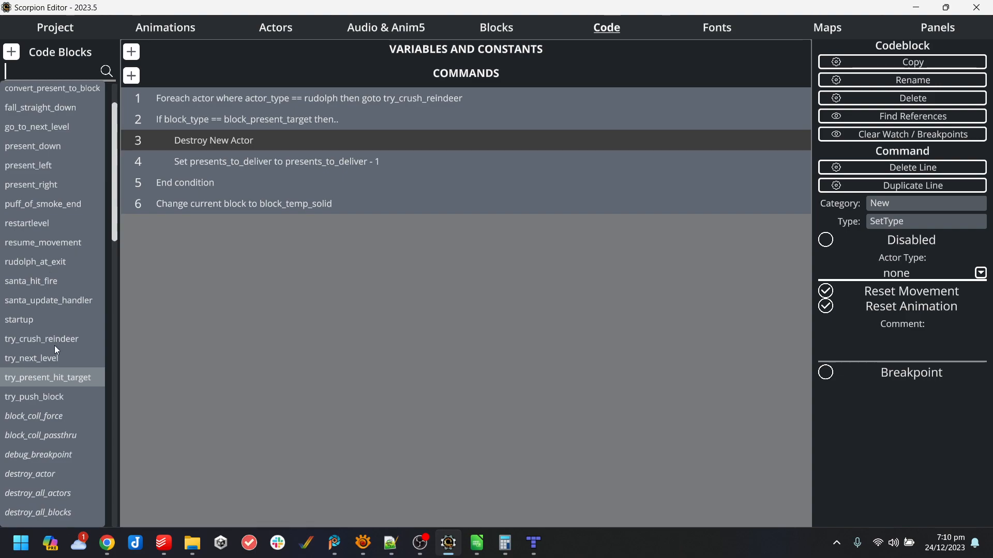
{"action": "left_click", "coordinate": [270, 122]}
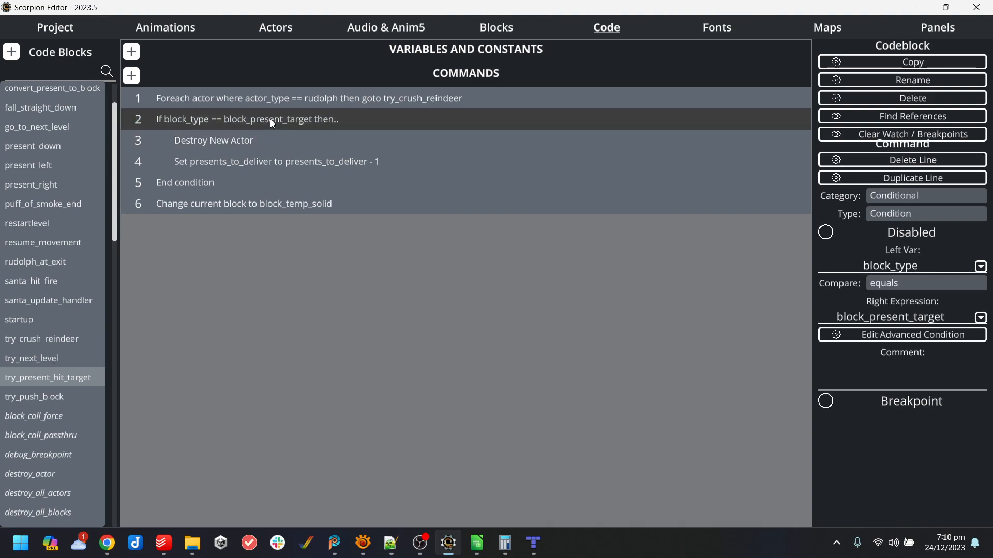
{"action": "left_click", "coordinate": [286, 105]}
{"action": "left_click", "coordinate": [287, 120]}
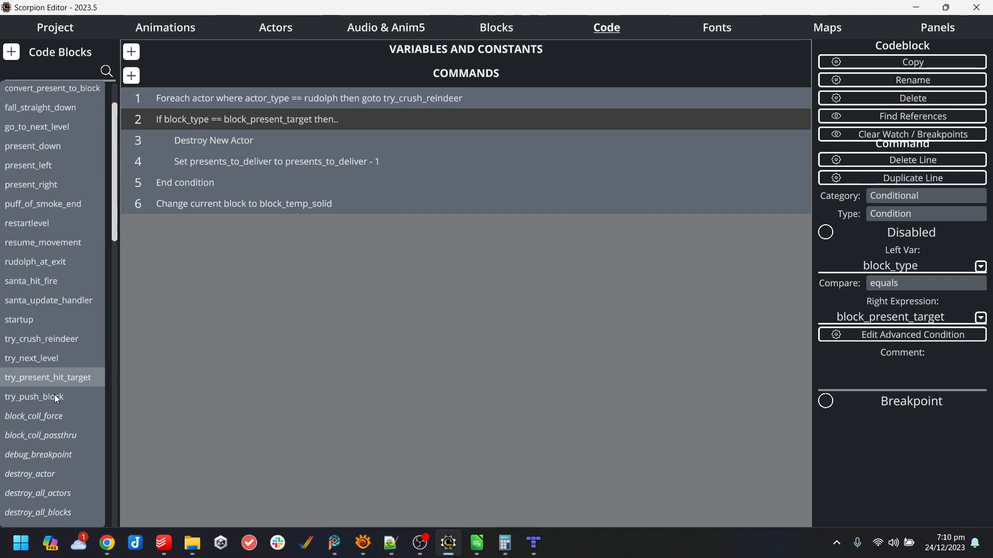
{"action": "left_click", "coordinate": [62, 341]}
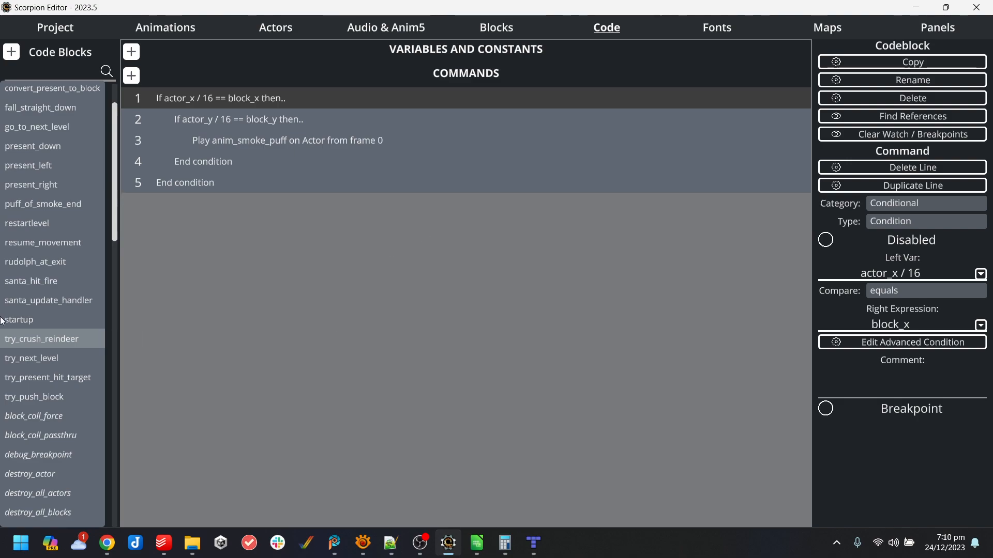
{"action": "left_click", "coordinate": [42, 358]}
{"action": "left_click", "coordinate": [54, 343]}
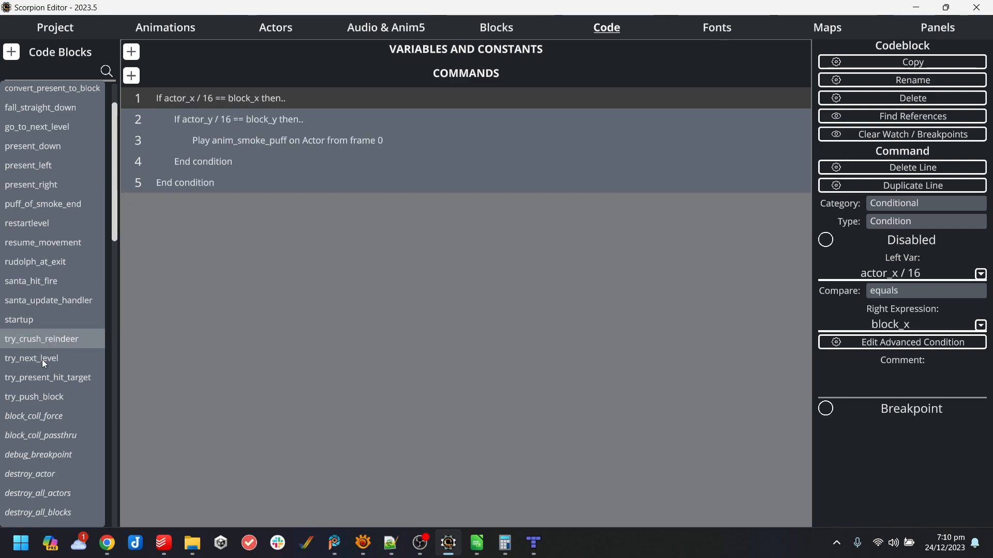
{"action": "left_click", "coordinate": [47, 373]}
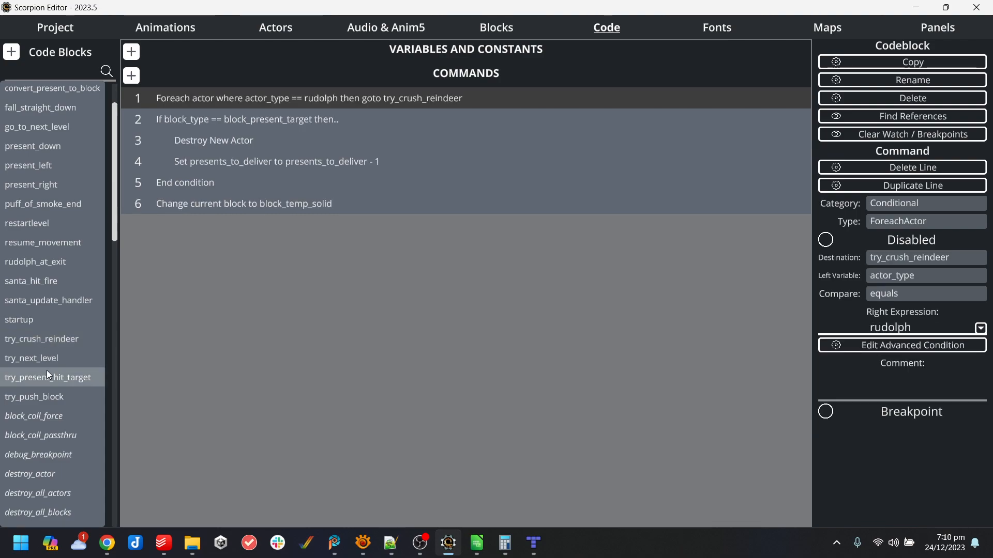
- Switch to PaintShop Pro and close all open images, including tileset.png, without saving their changes
{"action": "left_click", "coordinate": [508, 33]}
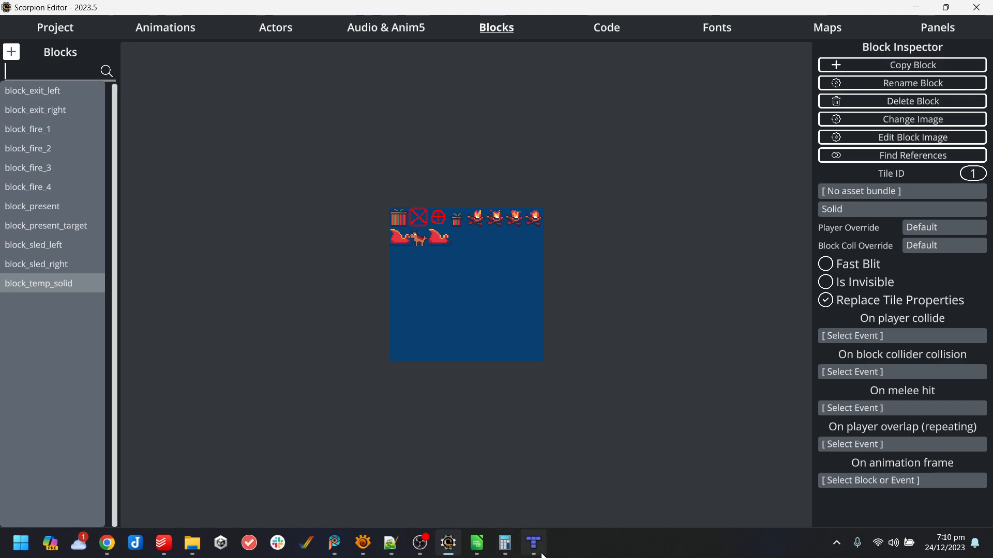
{"action": "mouse_move", "coordinate": [542, 555]}
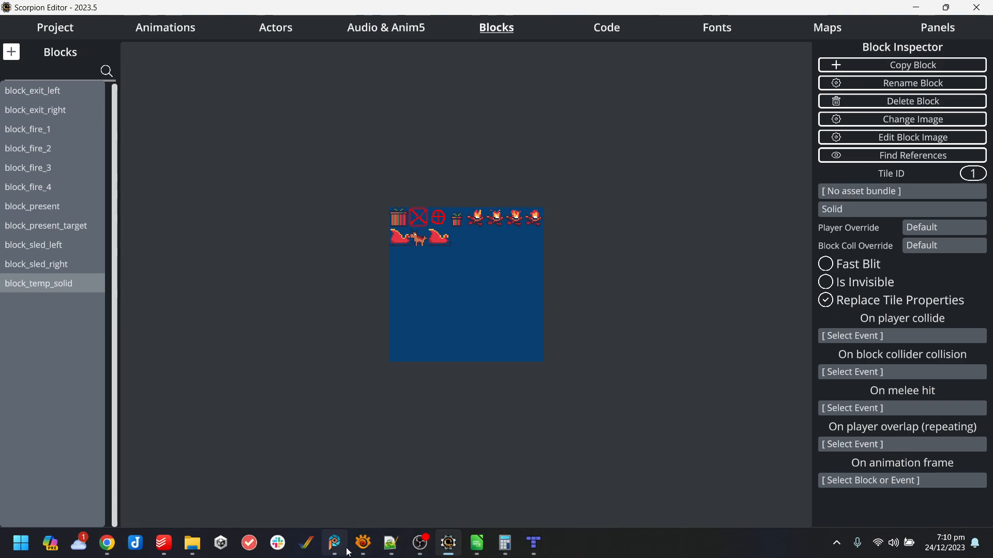
{"action": "mouse_move", "coordinate": [335, 544]}
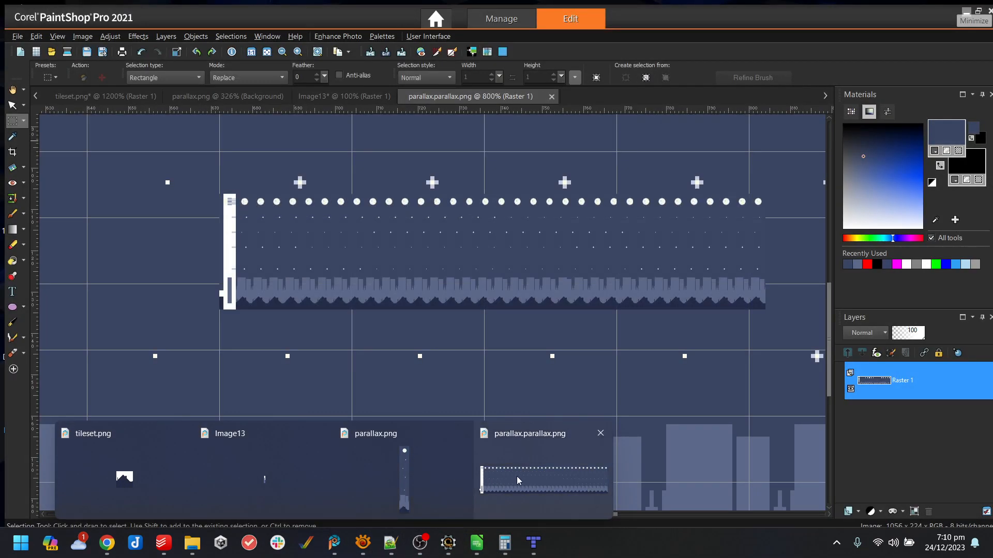
{"action": "left_click", "coordinate": [516, 476]}
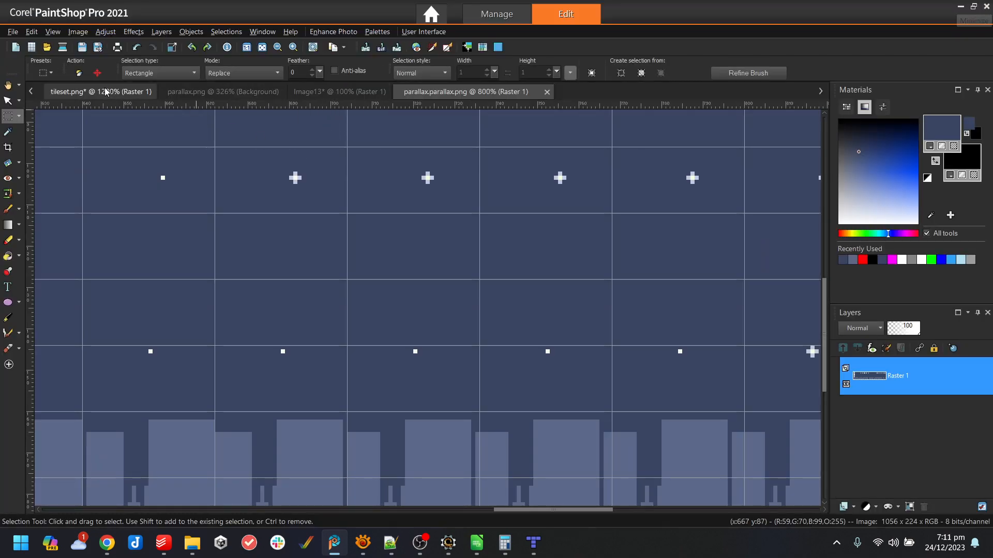
{"action": "left_click", "coordinate": [101, 92]}
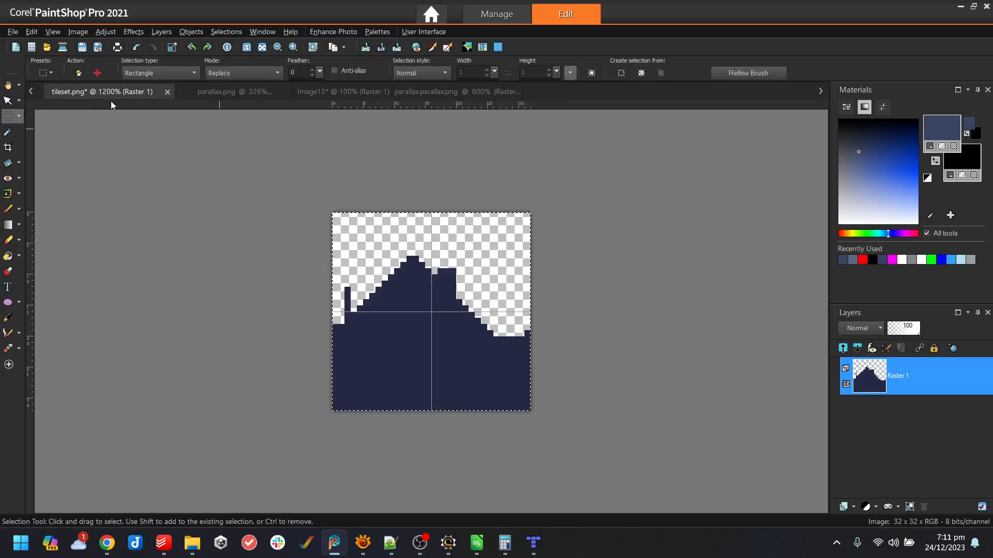
{"action": "key", "text": "ctrl+d"}
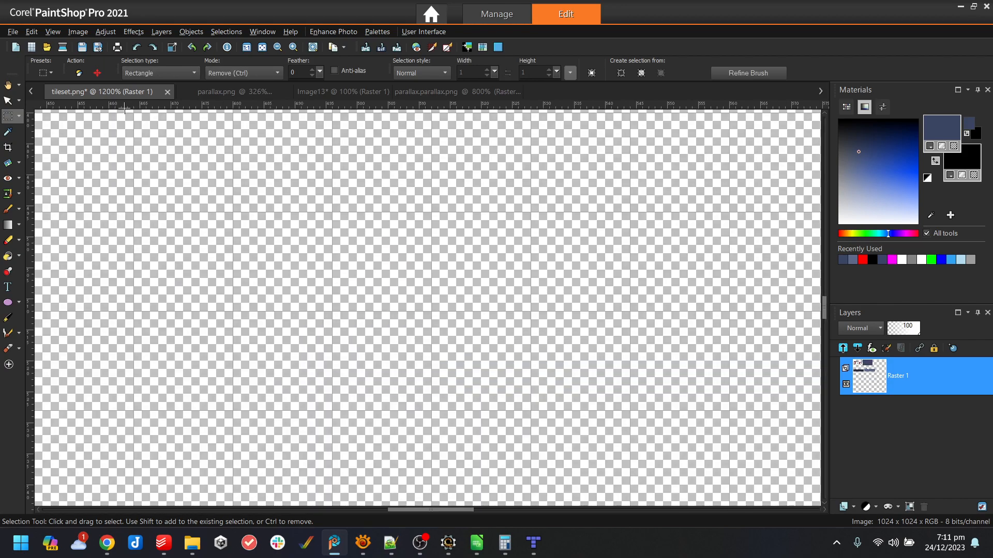
{"action": "scroll", "coordinate": [391, 323], "scroll_direction": "down", "scroll_amount": 1}
{"action": "scroll", "coordinate": [373, 319], "scroll_direction": "down", "scroll_amount": 2}
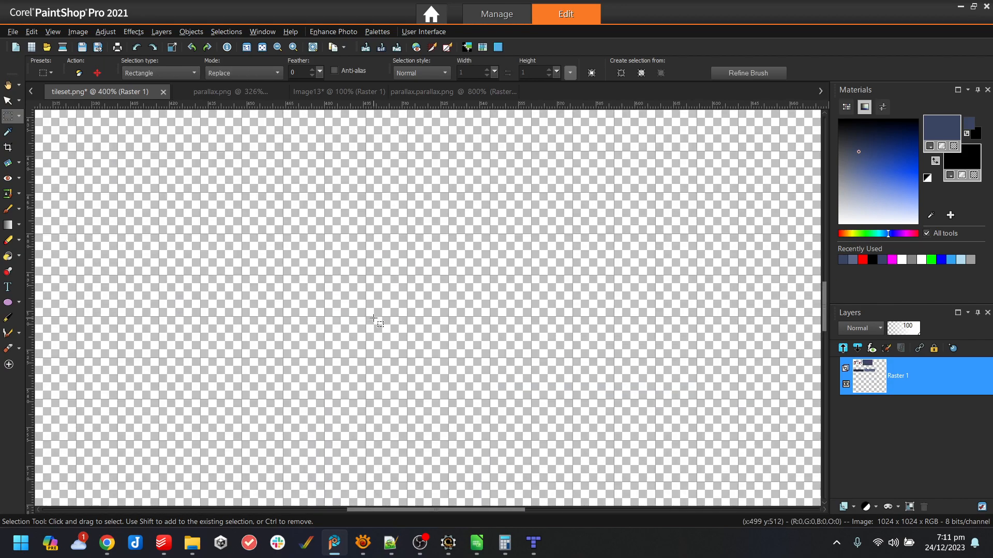
{"action": "right_click", "coordinate": [103, 92]}
{"action": "left_click", "coordinate": [195, 147]}
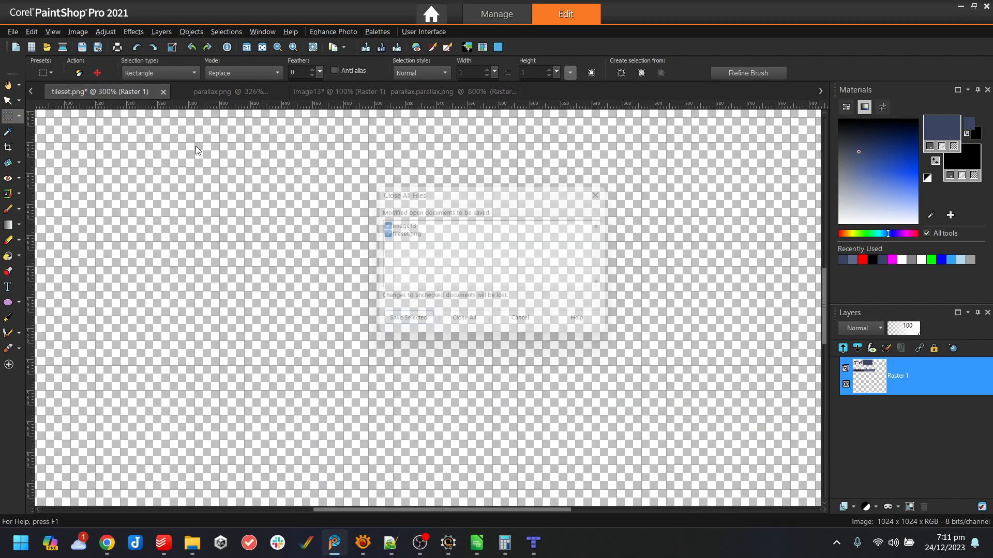
{"action": "left_click", "coordinate": [455, 324]}
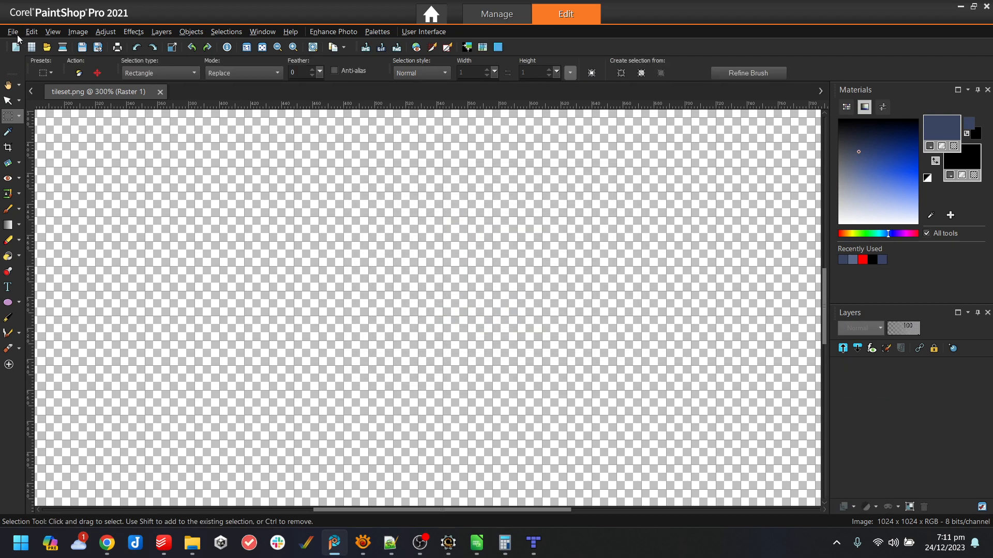
- Reopen the recently used image tileset.png
{"action": "left_click", "coordinate": [17, 34]}
{"action": "mouse_move", "coordinate": [103, 118]}
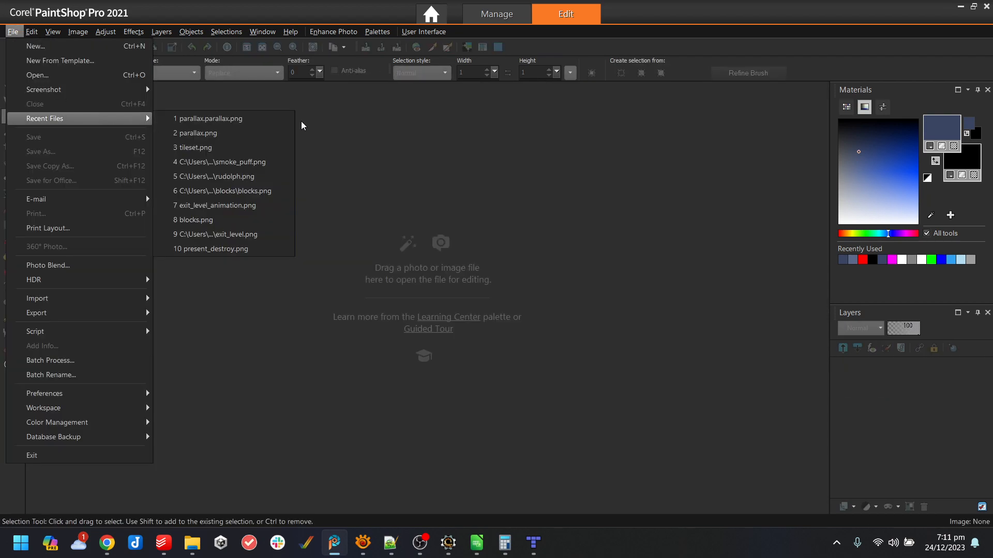
{"action": "left_click", "coordinate": [239, 149]}
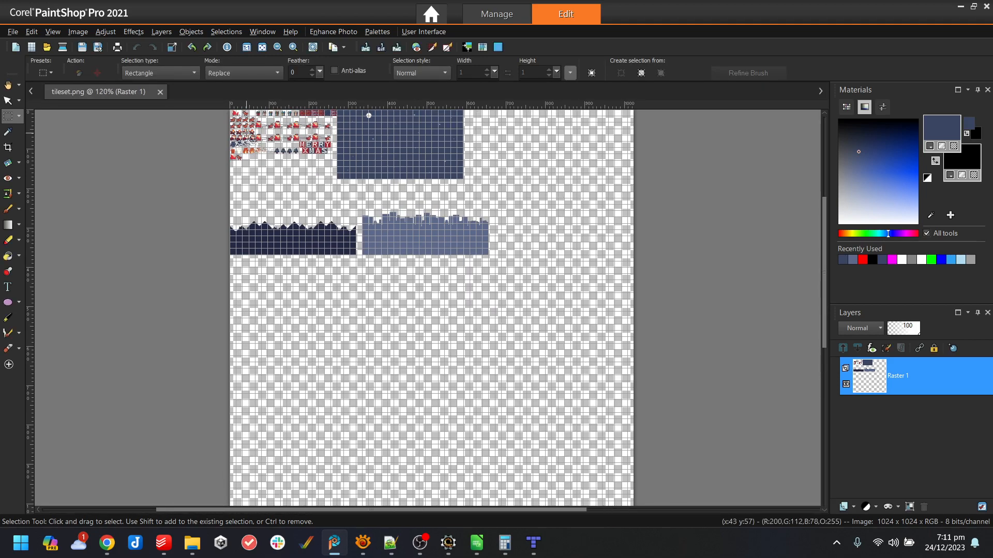
- Copy the row of four Christmas trees beside XMAS, place the duplicate in the empty area below it, and deselect it
{"action": "scroll", "coordinate": [251, 136], "scroll_direction": "up", "scroll_amount": 4}
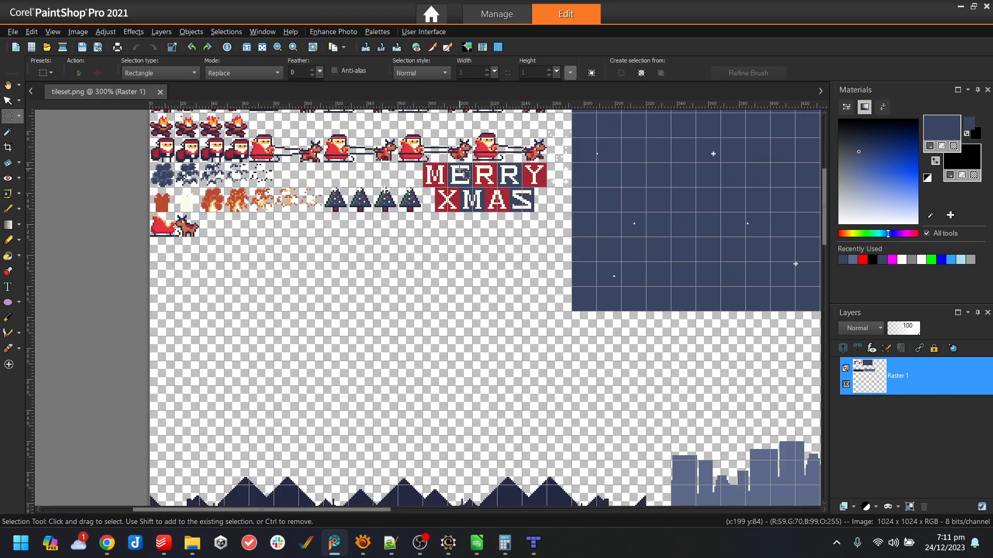
{"action": "scroll", "coordinate": [460, 172], "scroll_direction": "up", "scroll_amount": 2}
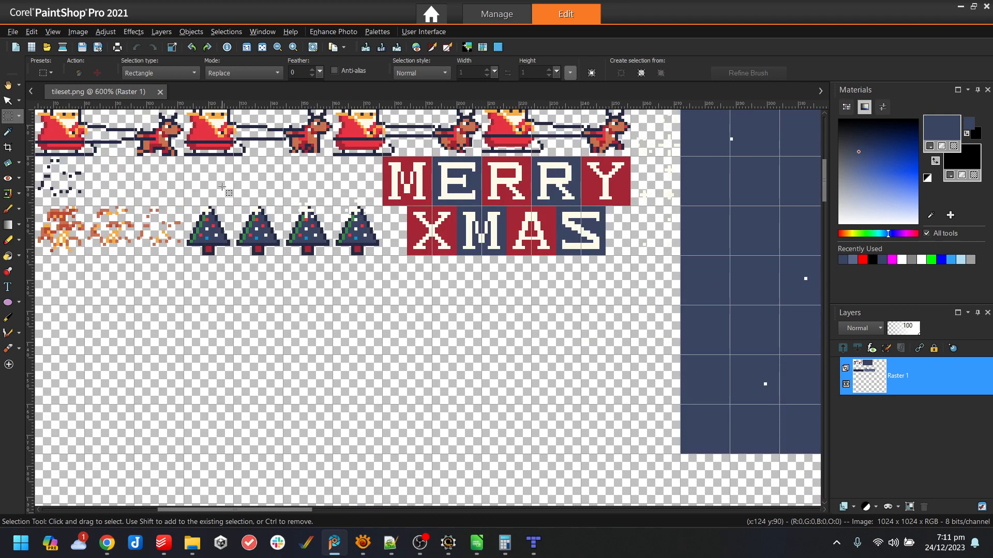
{"action": "left_click_drag", "start_coordinate": [186, 158], "coordinate": [371, 255]}
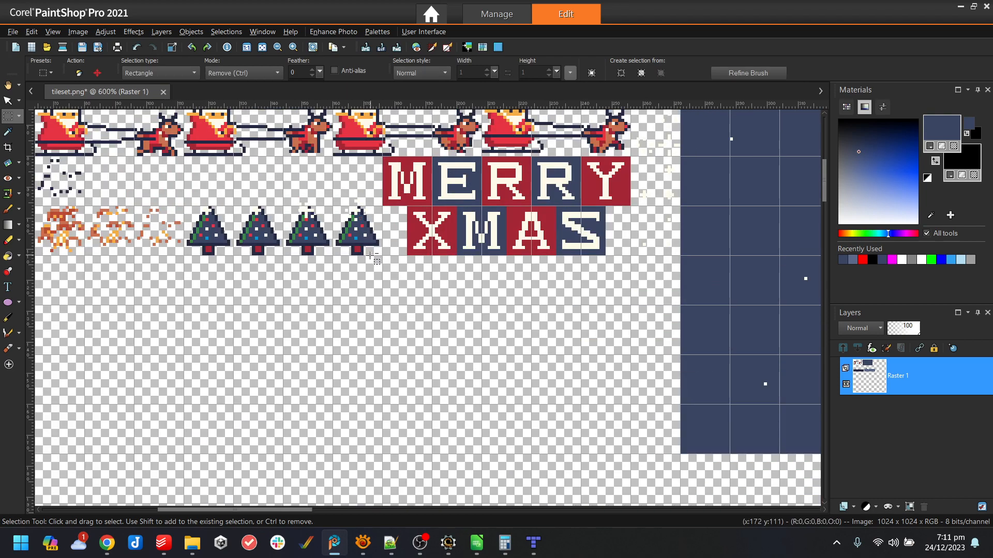
{"action": "key", "text": "ctrl+c"}
{"action": "key", "text": "ctrl+v"}
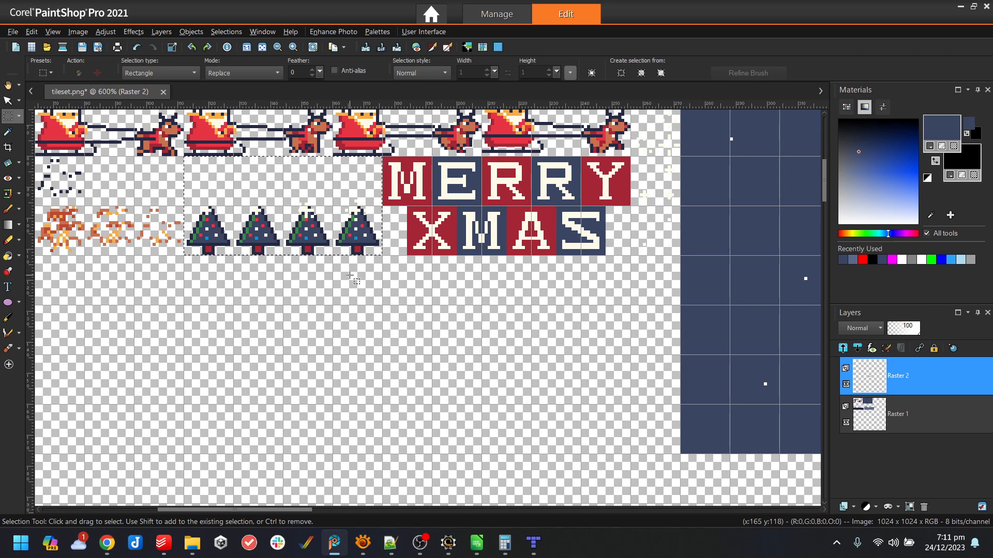
{"action": "key", "text": "ctrl+z"}
{"action": "key", "text": "ctrl+e"}
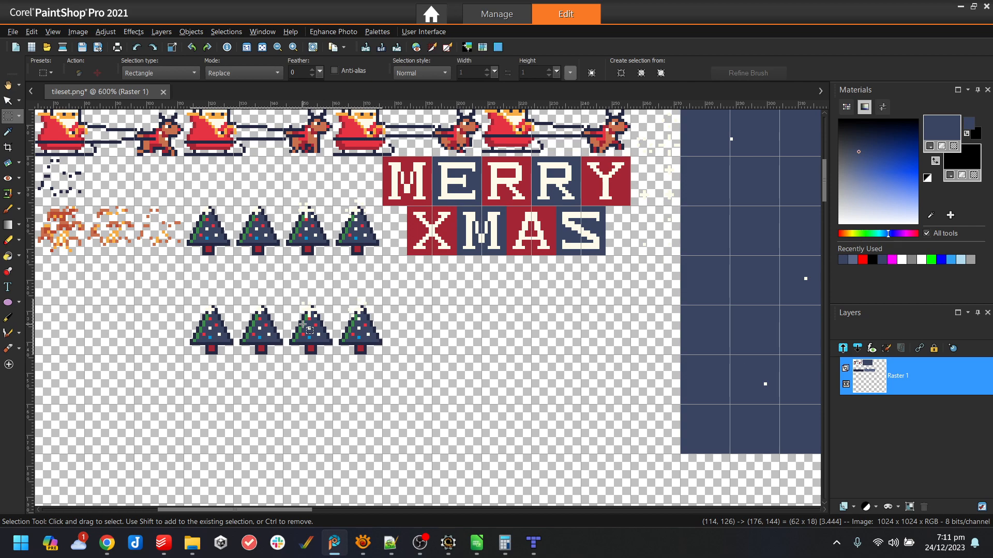
{"action": "left_click", "coordinate": [304, 326]}
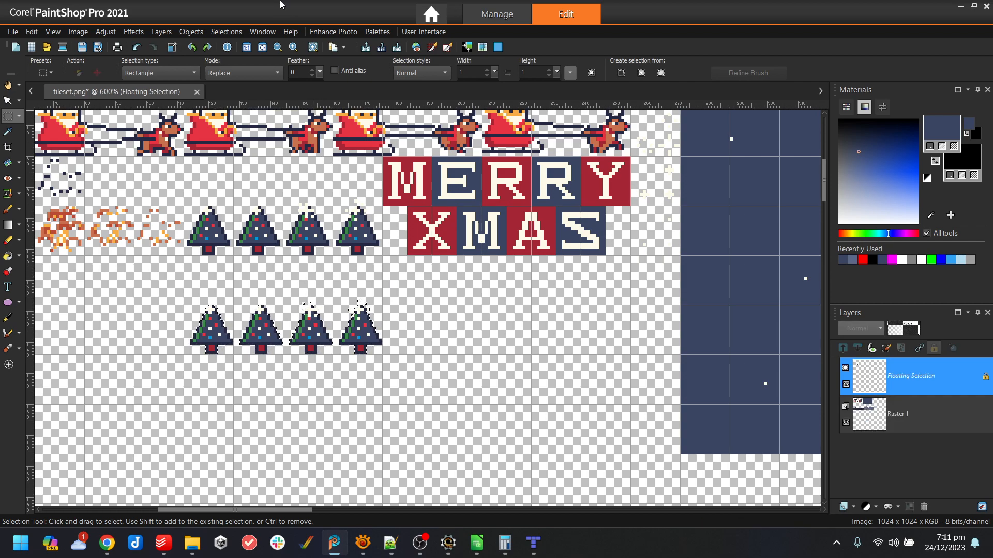
{"action": "left_click", "coordinate": [226, 32]}
{"action": "left_click", "coordinate": [235, 60]}
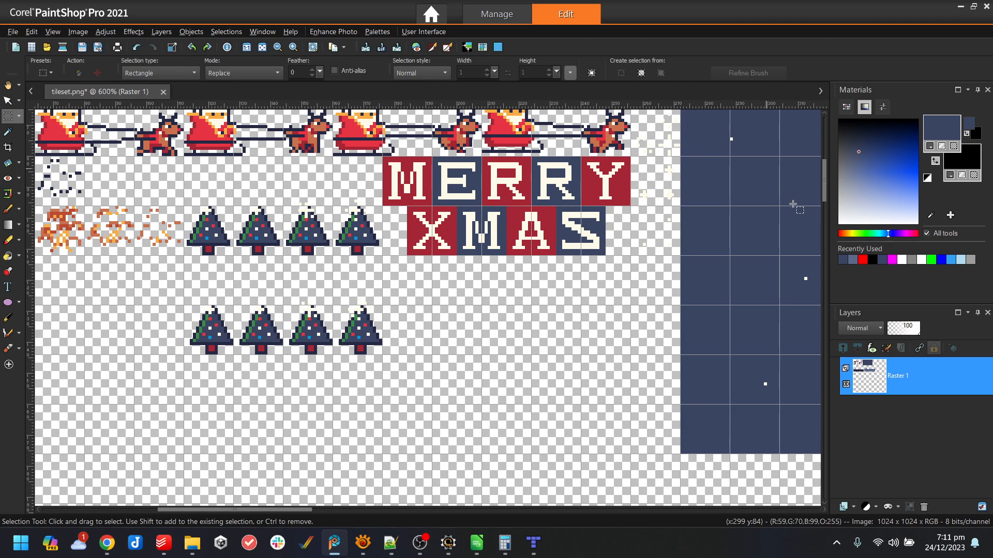
- Copy the first present tile with the green ribbon and place it over the first Christmas tree in the upper row
{"action": "left_click_drag", "start_coordinate": [822, 180], "coordinate": [823, 146]}
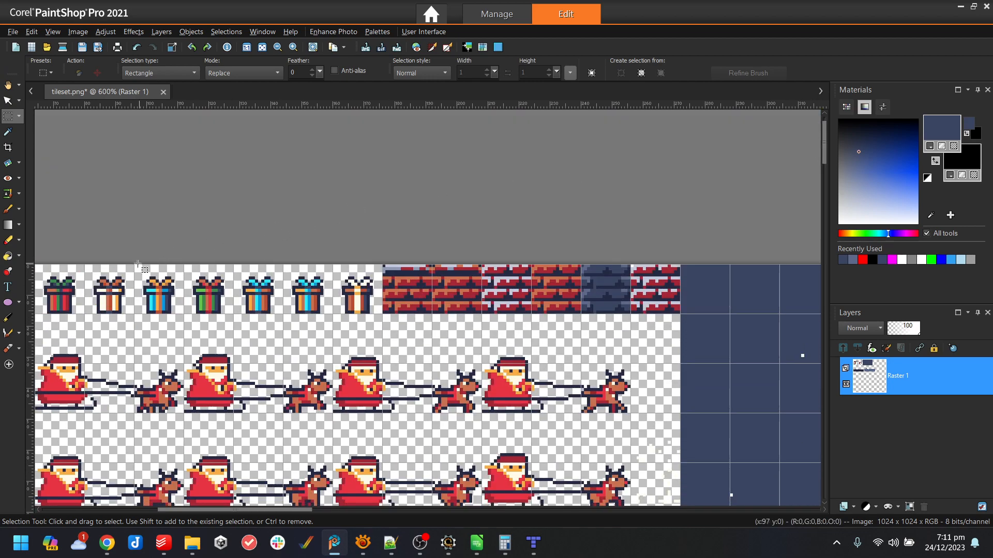
{"action": "left_click_drag", "start_coordinate": [290, 511], "coordinate": [274, 511]}
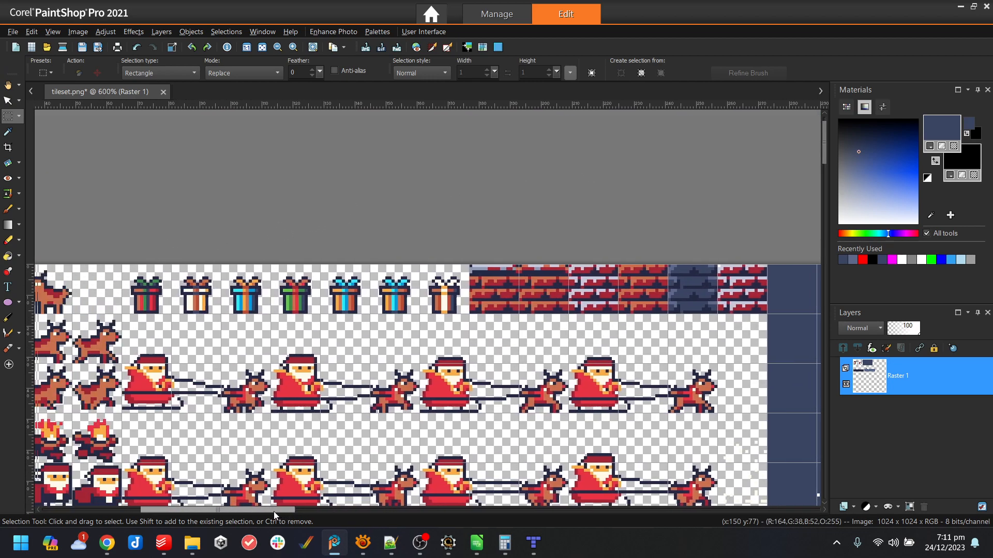
{"action": "left_click_drag", "start_coordinate": [120, 265], "coordinate": [171, 313]}
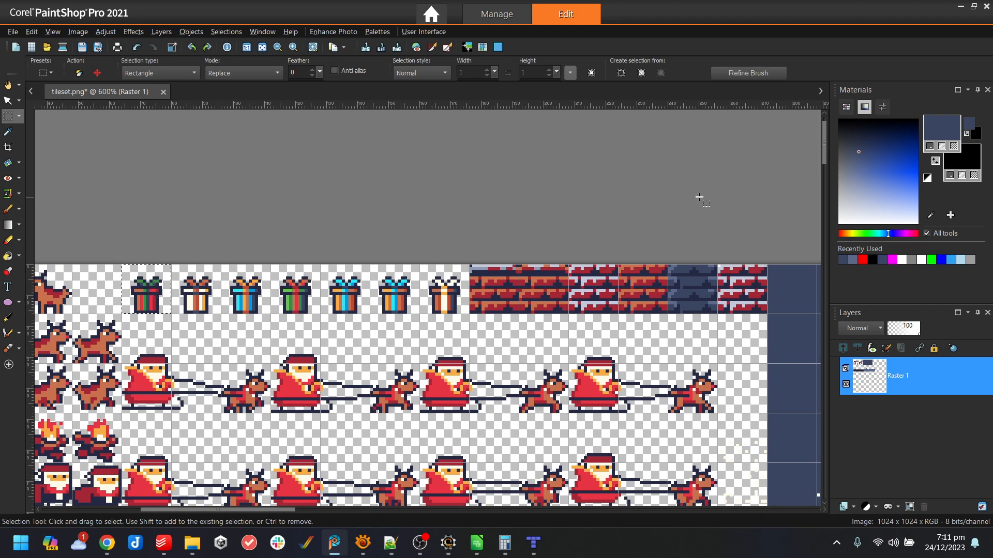
{"action": "left_click_drag", "start_coordinate": [825, 147], "coordinate": [780, 185]}
{"action": "left_click_drag", "start_coordinate": [300, 240], "coordinate": [316, 240]}
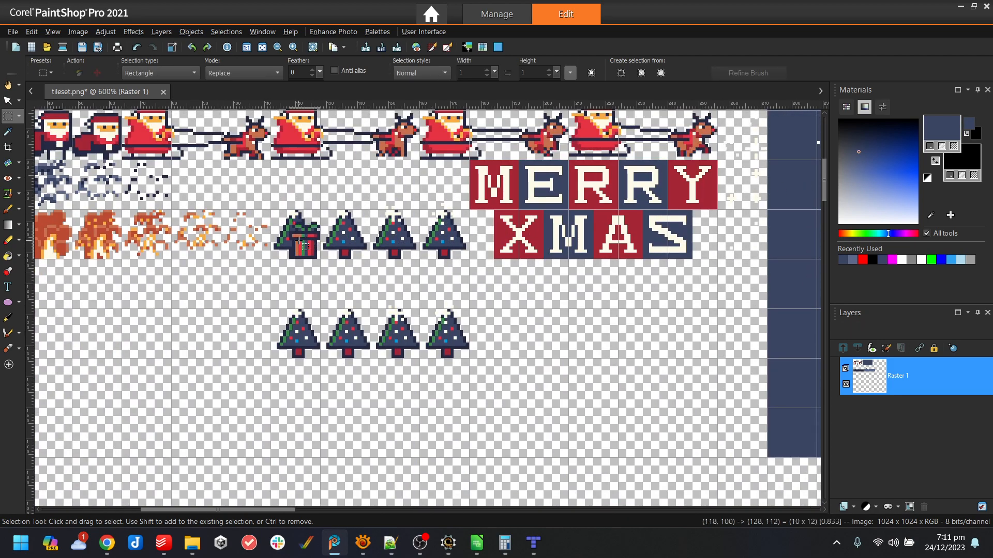
{"action": "left_click", "coordinate": [48, 33]}
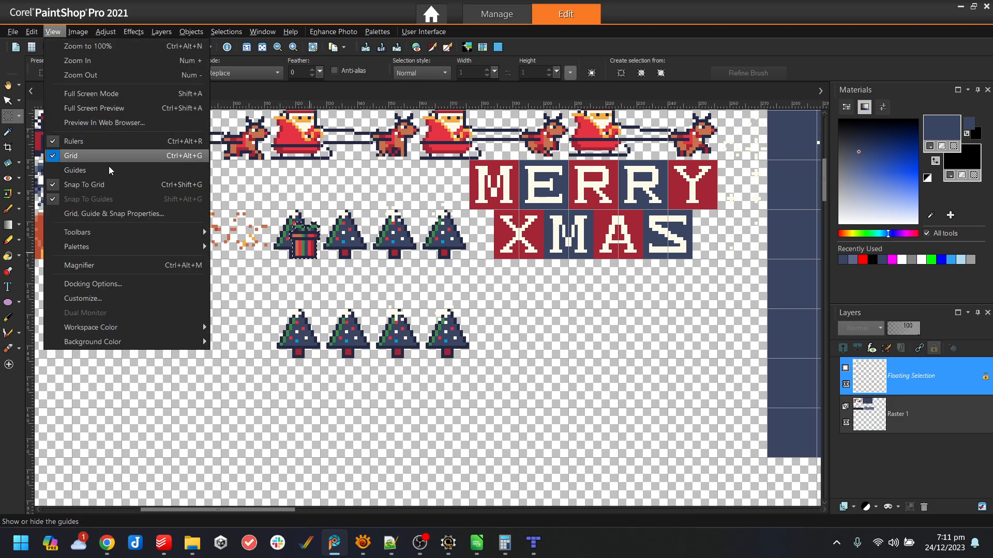
- Turn off Snap To Grid and place a copy of the red-green present over each of the four upper-row Christmas trees
{"action": "left_click", "coordinate": [116, 183]}
{"action": "left_click_drag", "start_coordinate": [303, 241], "coordinate": [293, 241]}
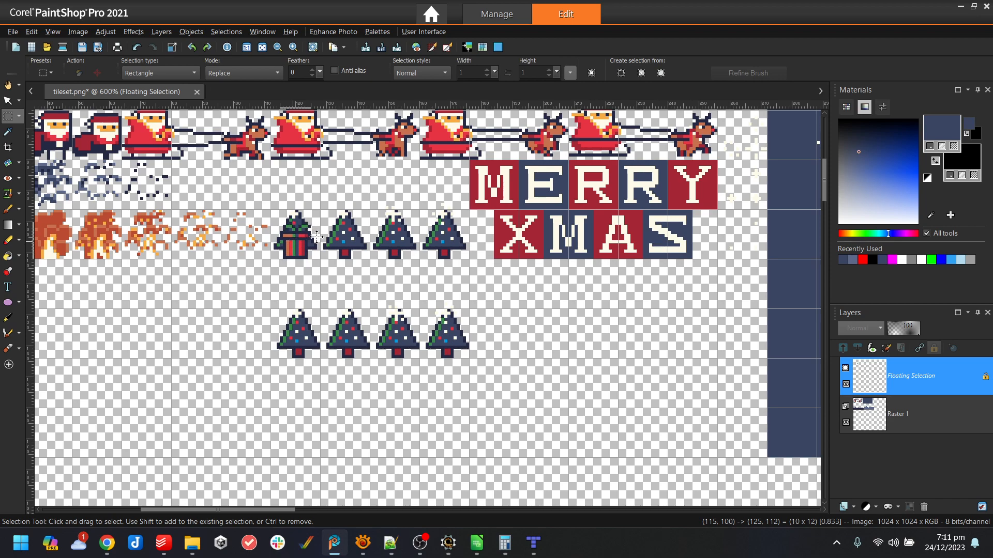
{"action": "key", "text": "ctrl+e"}
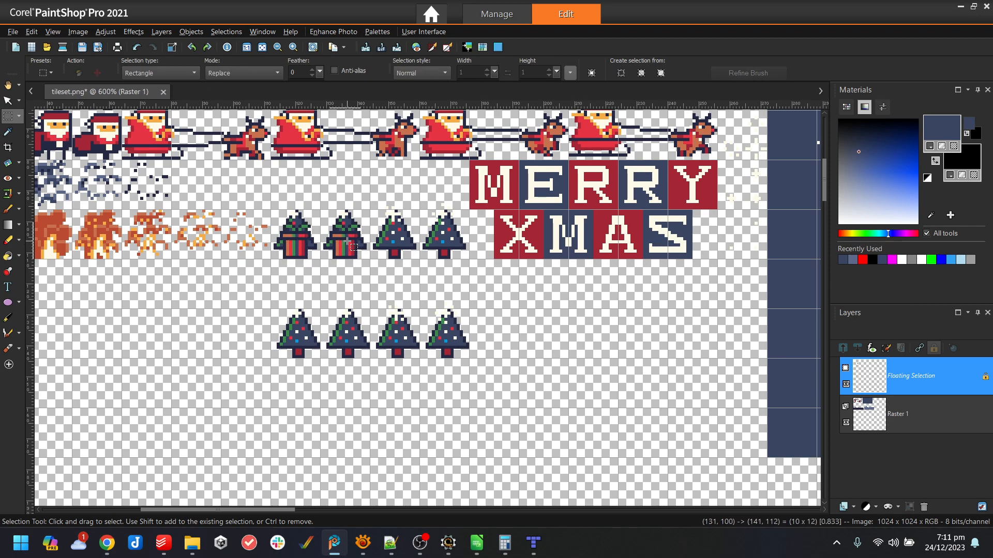
{"action": "left_click", "coordinate": [347, 242]}
{"action": "key", "text": "ctrl+e"}
{"action": "left_click", "coordinate": [396, 243]}
{"action": "key", "text": "ctrl+e"}
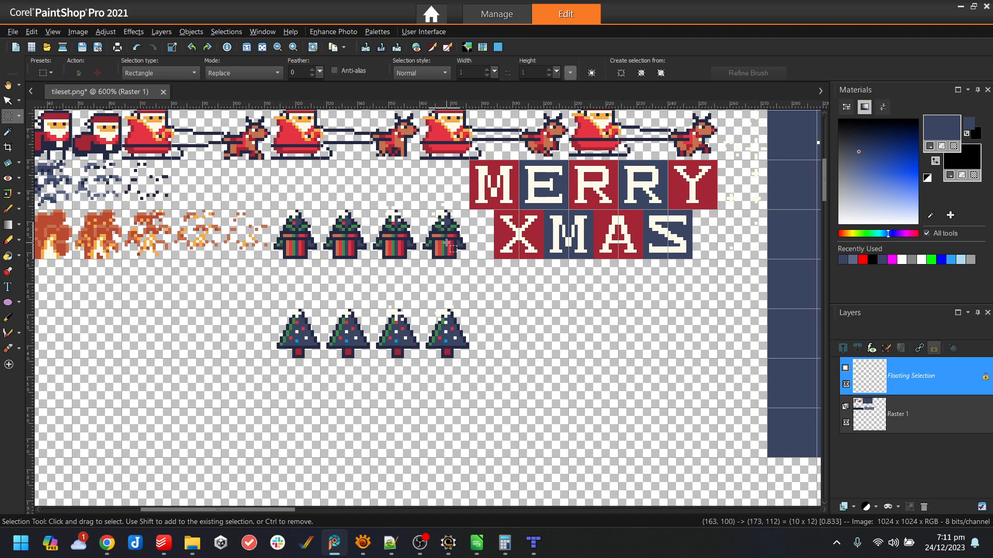
{"action": "left_click", "coordinate": [446, 243]}
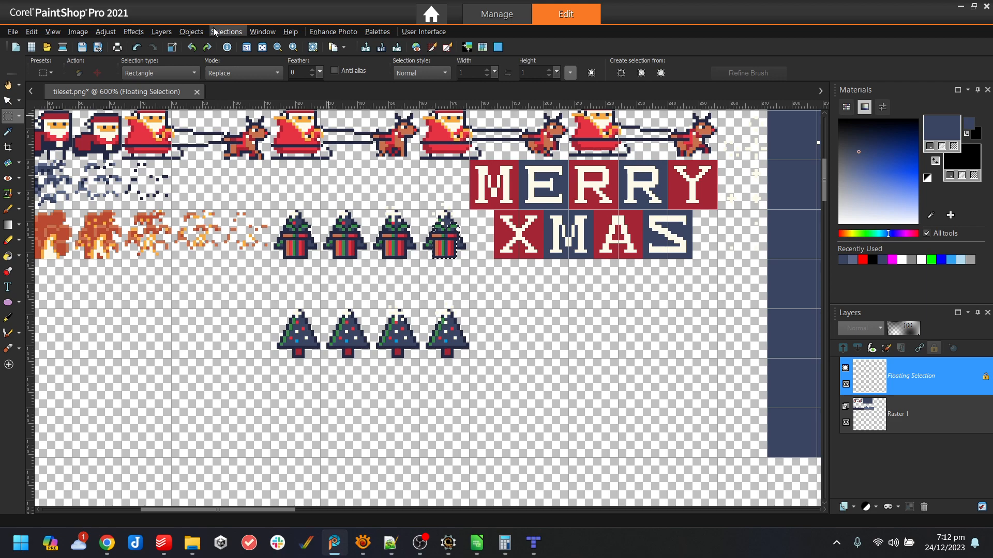
- Clear the selection around the last present and save tileset.png
{"action": "left_click", "coordinate": [213, 32]}
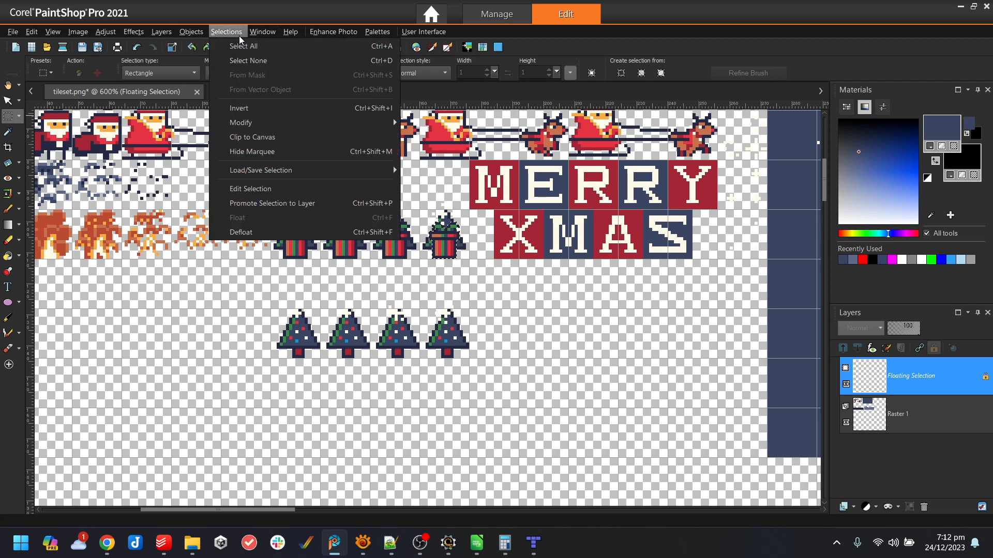
{"action": "left_click", "coordinate": [247, 64]}
{"action": "left_click", "coordinate": [81, 48]}
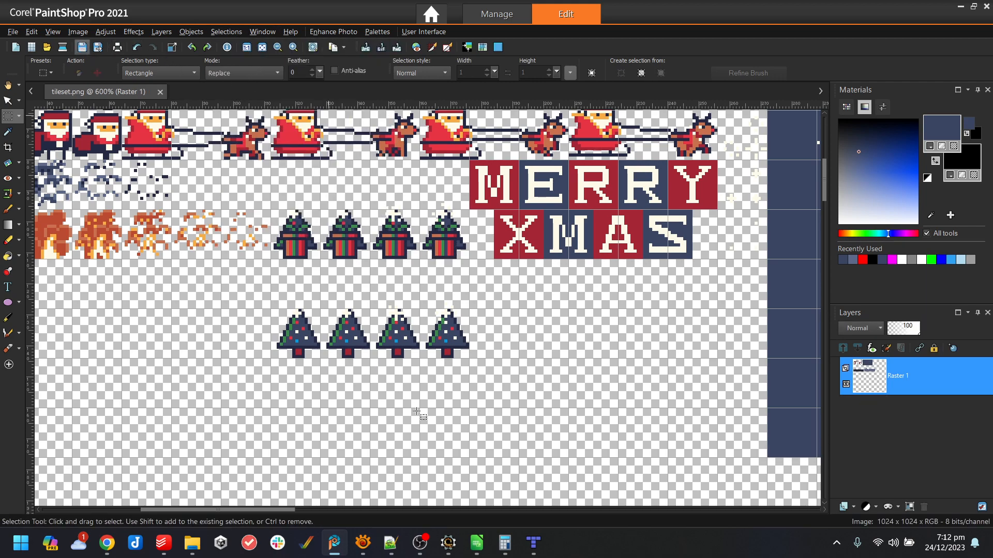
- Switch to Scorpion Editor, test the game in WinUAE by walking Santa near the tree with the present, and close the emulator
{"action": "left_click", "coordinate": [448, 543]}
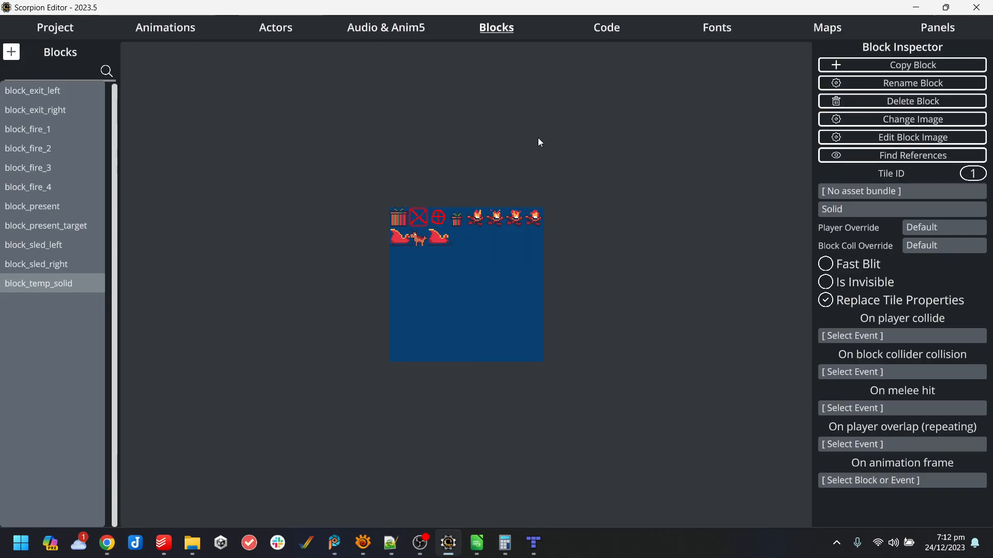
{"action": "left_click", "coordinate": [31, 35]}
{"action": "left_click", "coordinate": [98, 436]}
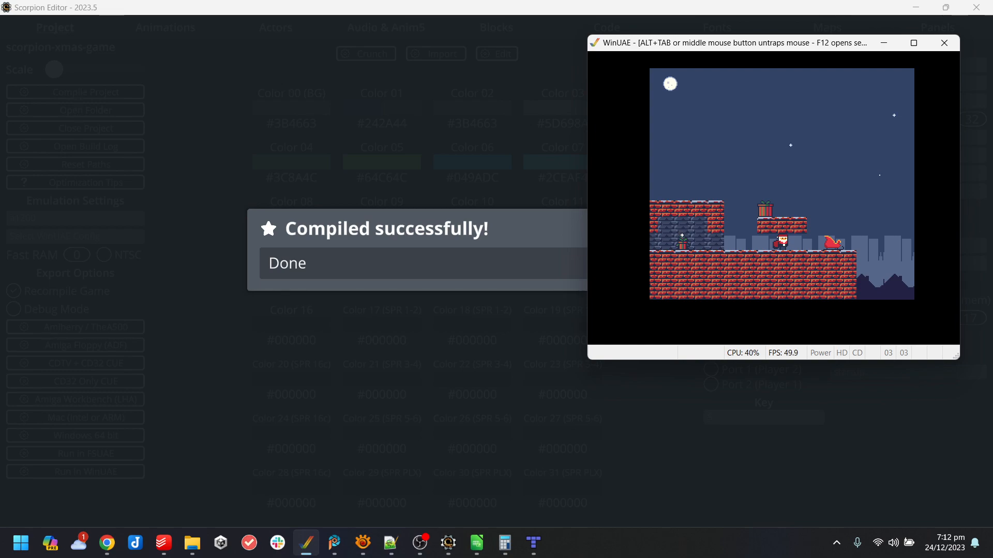
{"action": "key", "text": "Left"}
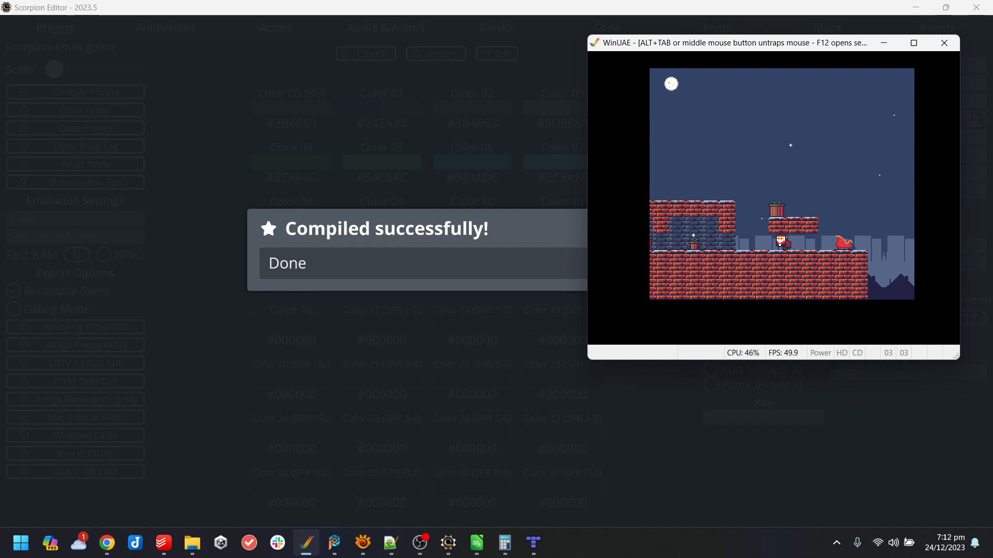
{"action": "key", "text": "Right"}
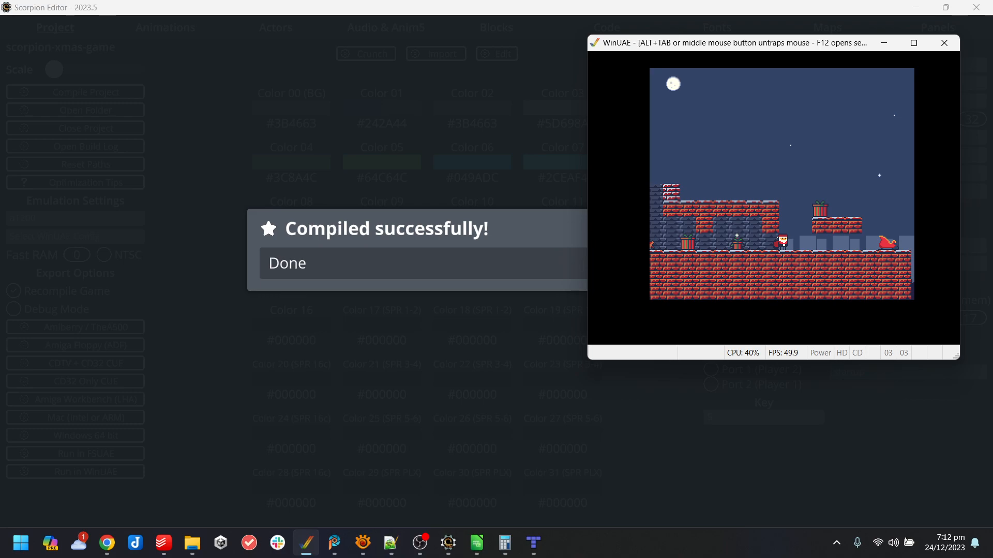
{"action": "key", "text": "alt+F4"}
{"action": "left_click", "coordinate": [731, 320]}
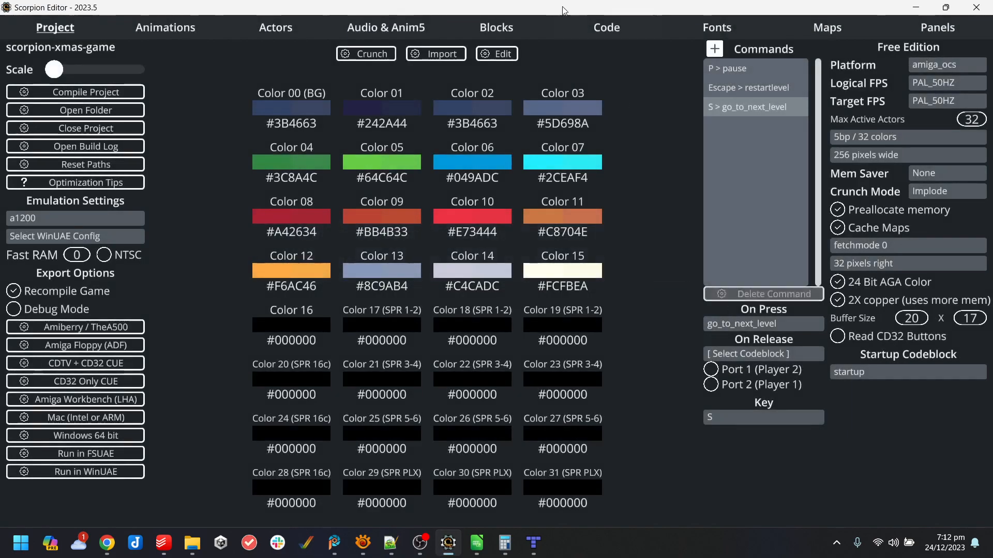
- Find block_present_target among the blocks and open its block image for editing
{"action": "left_click", "coordinate": [614, 30]}
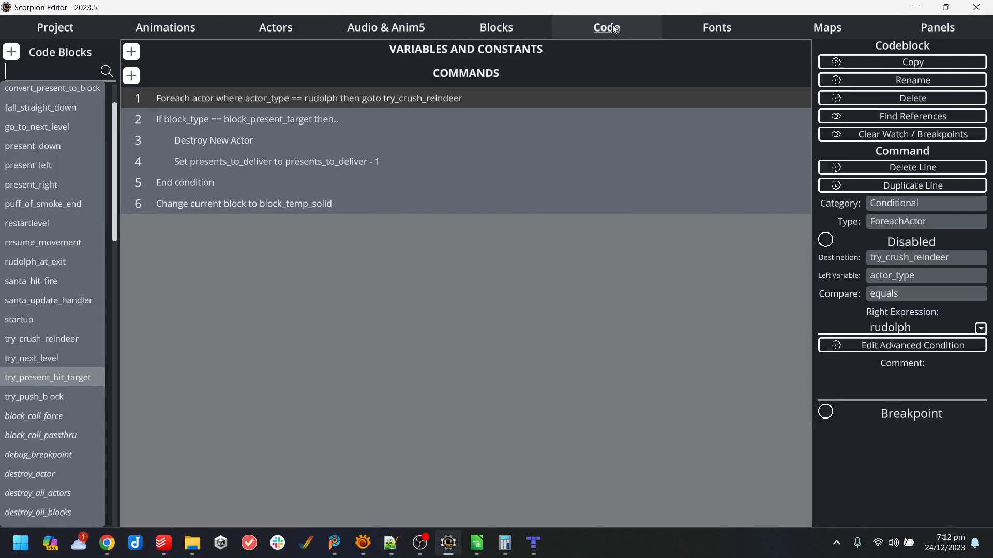
{"action": "left_click", "coordinate": [520, 28]}
{"action": "left_click", "coordinate": [74, 262]}
{"action": "left_click", "coordinate": [72, 232]}
{"action": "left_click", "coordinate": [75, 209]}
{"action": "left_click", "coordinate": [73, 227]}
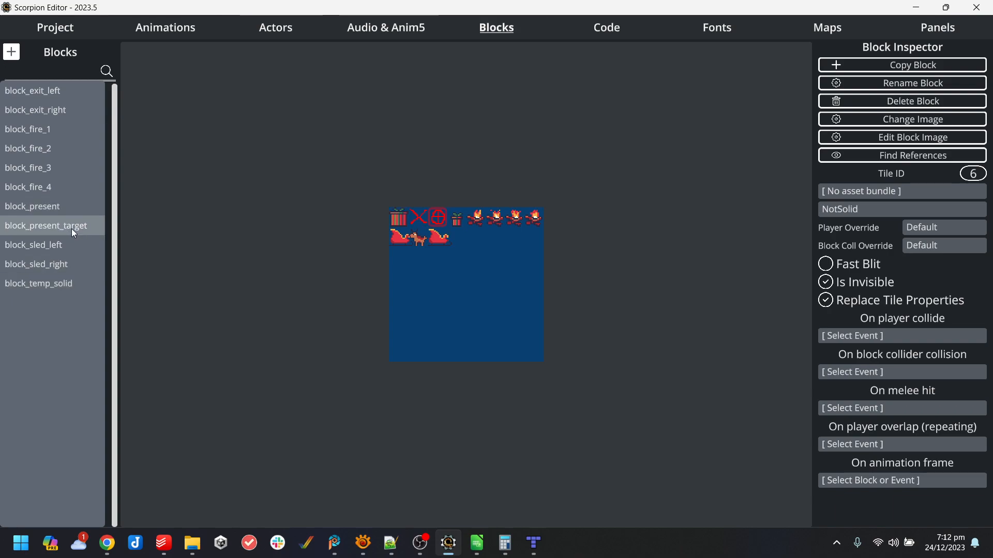
{"action": "left_click", "coordinate": [914, 137]}
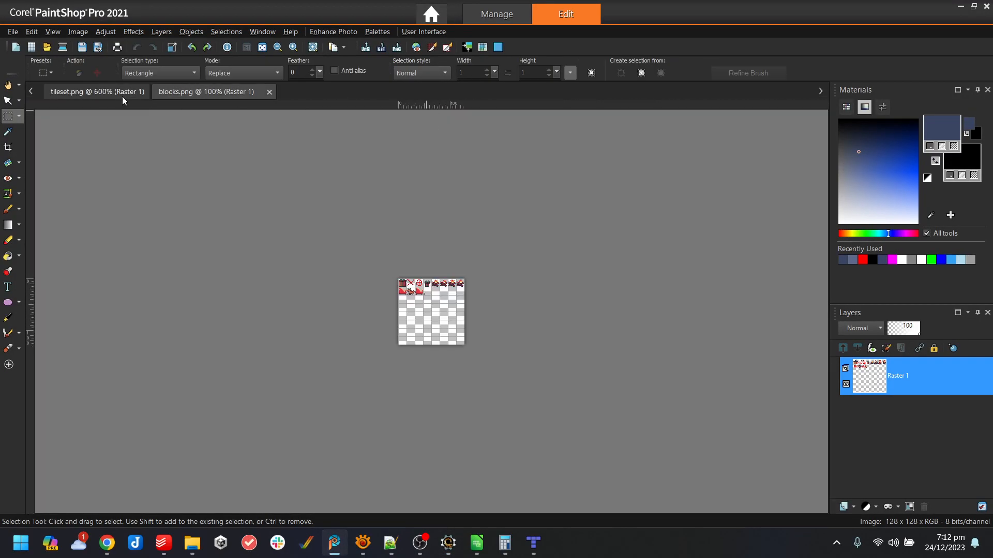
- Select and copy the dark blue brick tile from the first row of tileset.png
{"action": "left_click", "coordinate": [121, 95]}
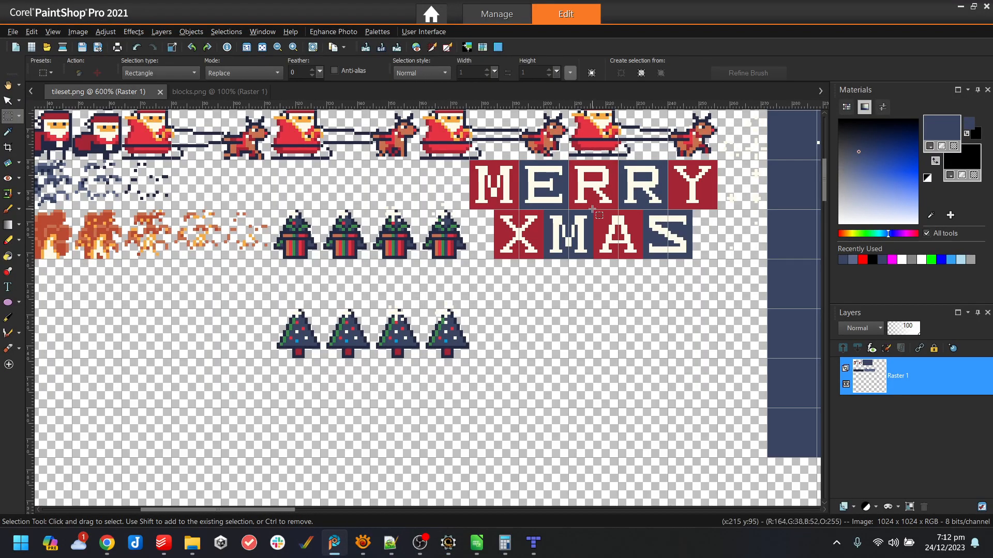
{"action": "left_click_drag", "start_coordinate": [824, 171], "coordinate": [820, 133]}
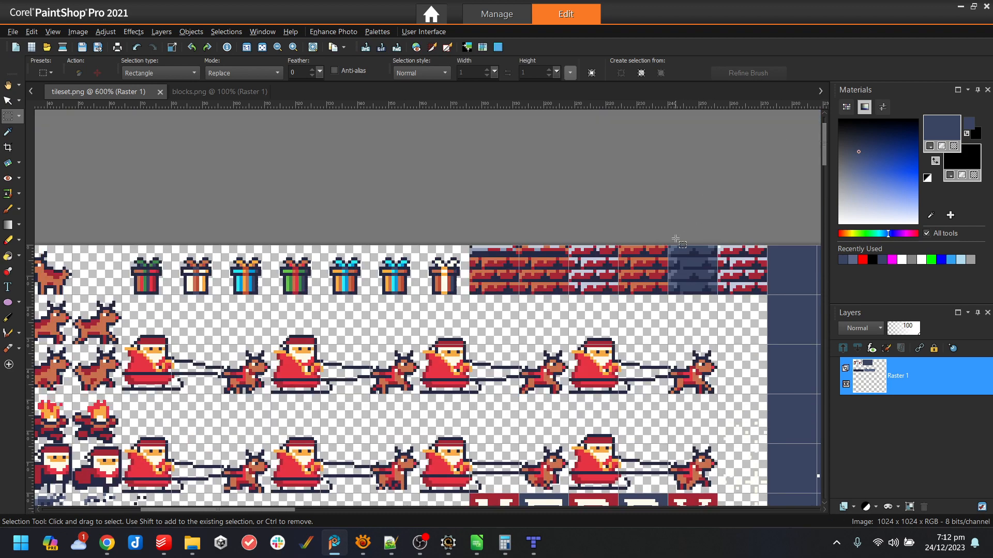
{"action": "mouse_move", "coordinate": [669, 243]}
{"action": "left_mouse_down"}
{"action": "mouse_move", "coordinate": [718, 305]}
{"action": "mouse_move", "coordinate": [717, 294]}
{"action": "left_mouse_up"}
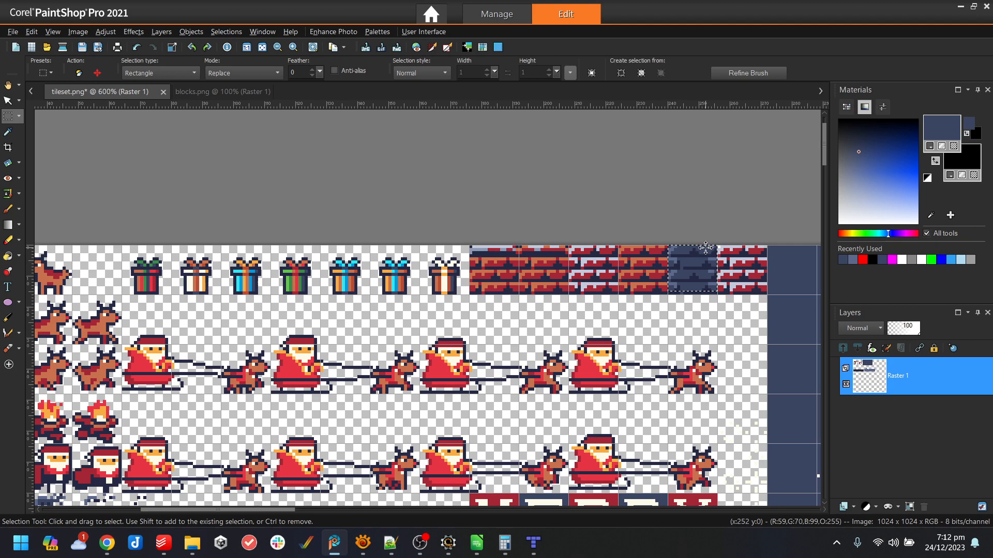
{"action": "left_click_drag", "start_coordinate": [667, 233], "coordinate": [717, 295]}
- Paste the dark brick tile over the red target symbol in blocks.png and clear the selection
{"action": "left_click", "coordinate": [210, 91]}
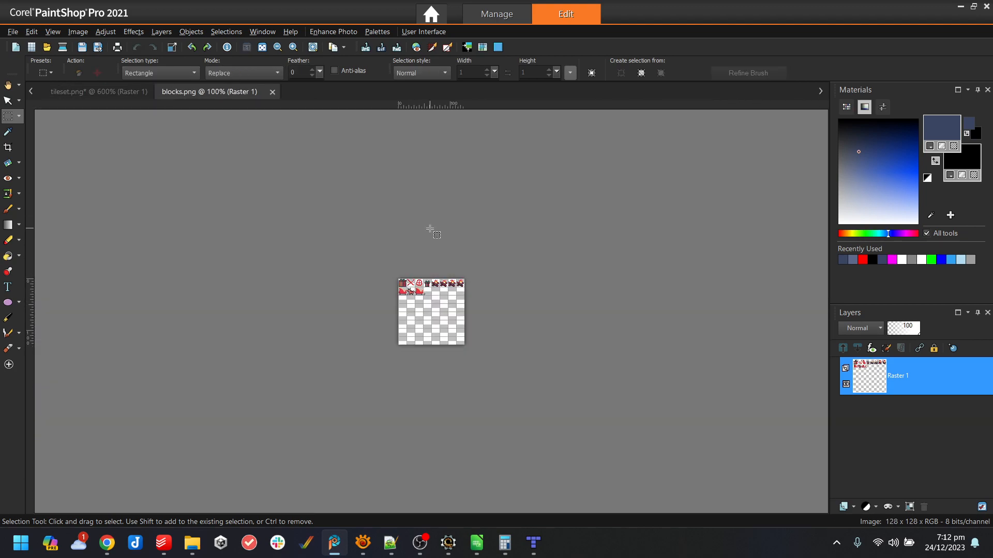
{"action": "scroll", "coordinate": [425, 271], "scroll_direction": "up", "scroll_amount": 1}
{"action": "scroll", "coordinate": [430, 274], "scroll_direction": "up", "scroll_amount": 4}
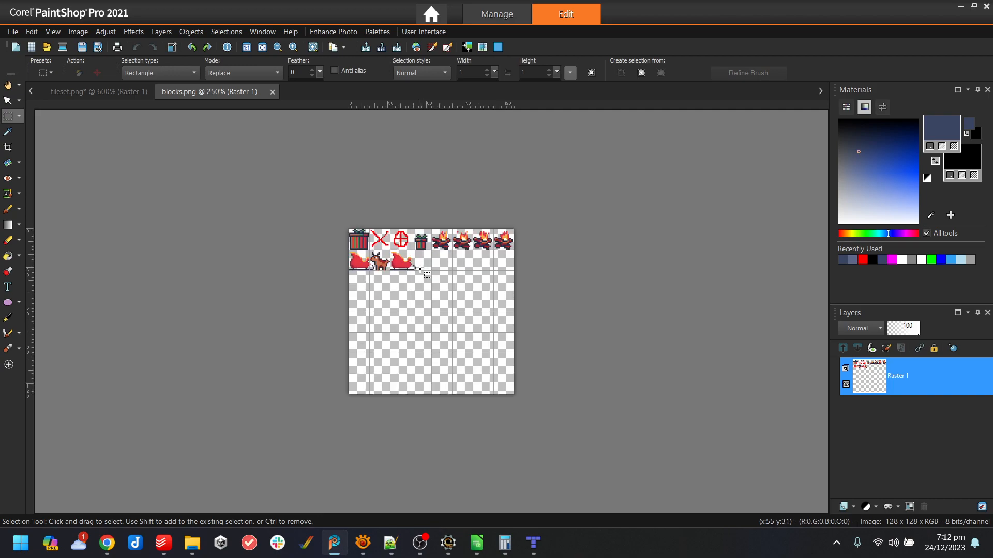
{"action": "key", "text": "ctrl+e"}
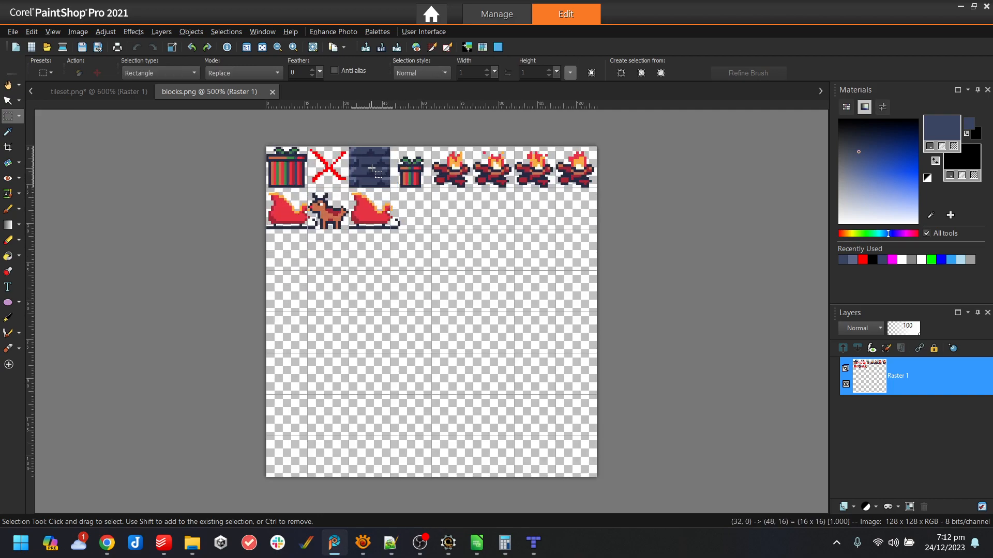
{"action": "left_click", "coordinate": [371, 168]}
{"action": "left_click", "coordinate": [231, 32]}
{"action": "left_click", "coordinate": [244, 60]}
- Copy the first plain Christmas tree of the lower row in tileset.png, leaving out its uppermost pixels
{"action": "left_click", "coordinate": [113, 93]}
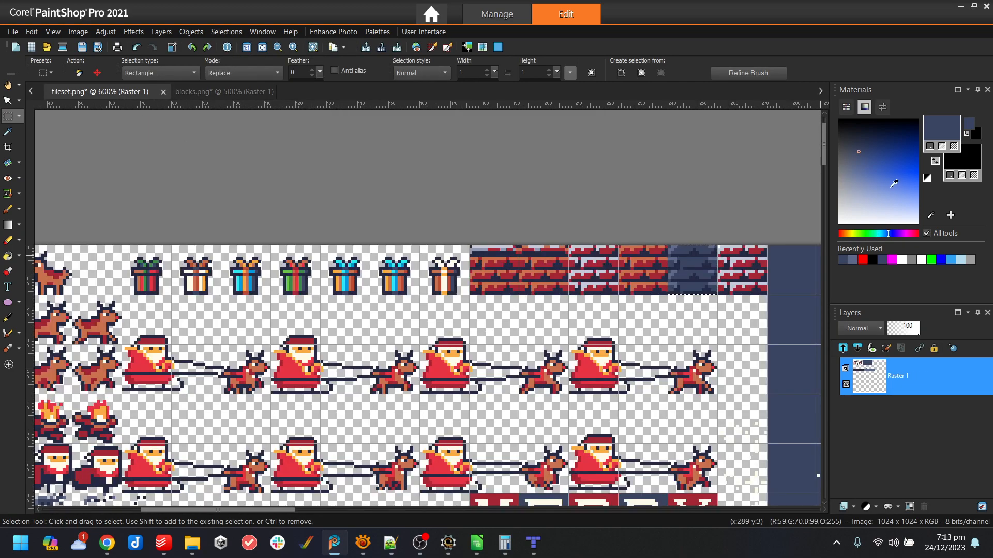
{"action": "left_click_drag", "start_coordinate": [829, 147], "coordinate": [828, 176]}
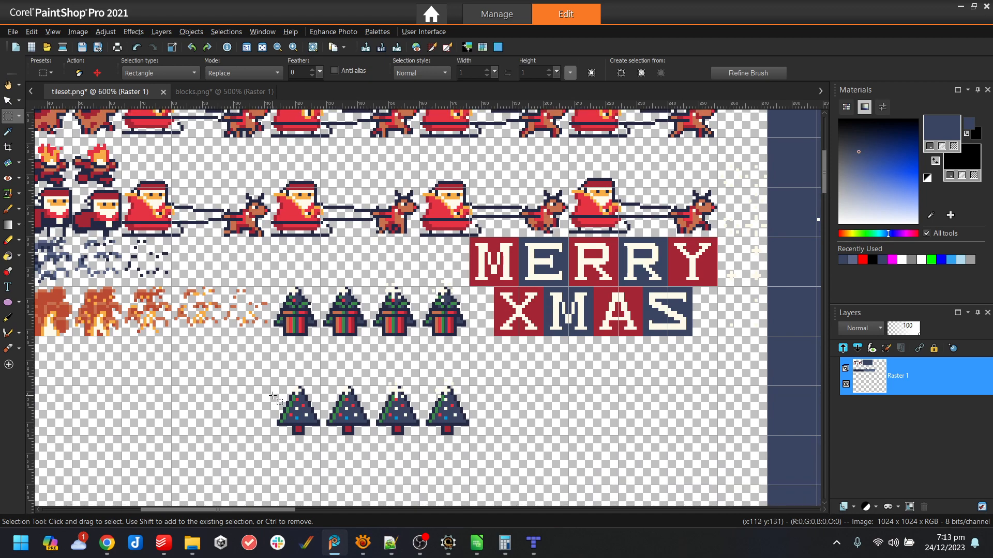
{"action": "left_click_drag", "start_coordinate": [271, 395], "coordinate": [319, 434]}
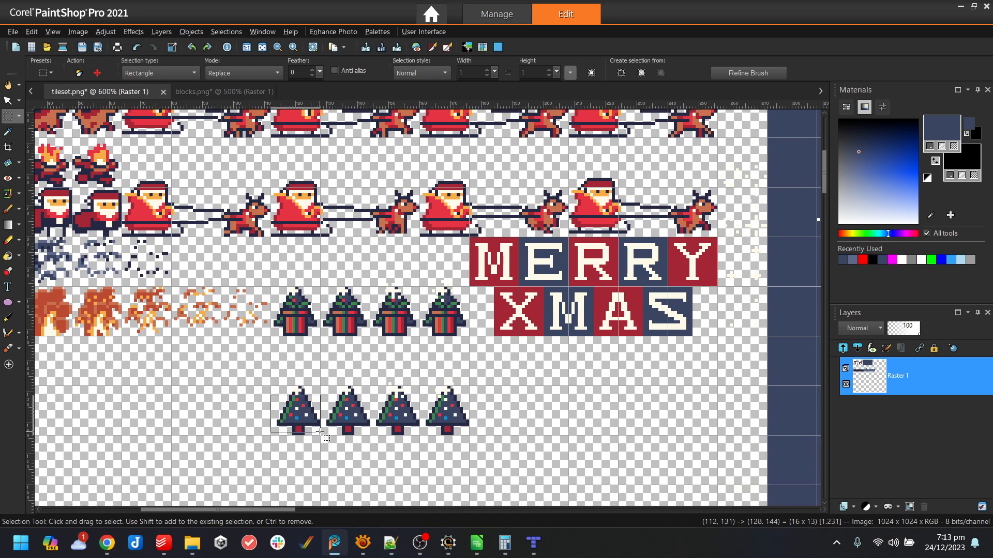
{"action": "left_click_drag", "start_coordinate": [318, 433], "coordinate": [318, 433]}
{"action": "key", "text": "ctrl+c"}
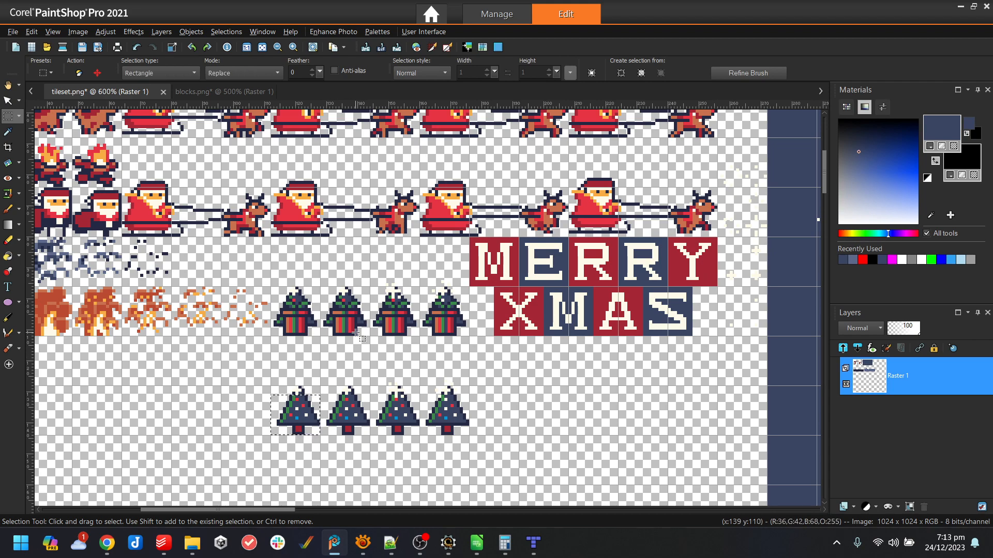
{"action": "left_click_drag", "start_coordinate": [271, 390], "coordinate": [325, 400]}
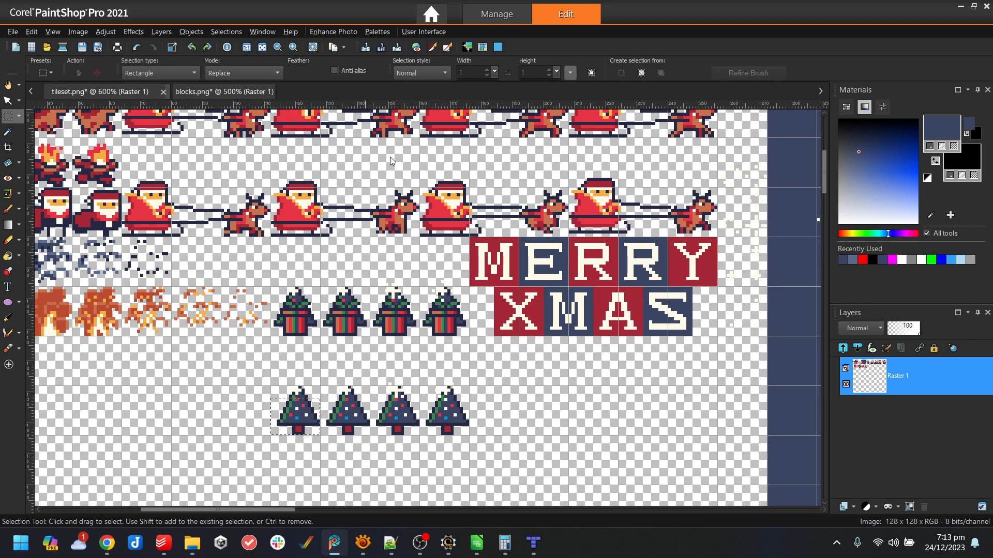
- Paste the tree onto the dark brick tile in blocks.png, clear the selection and save the image
{"action": "key", "text": "ctrl+e"}
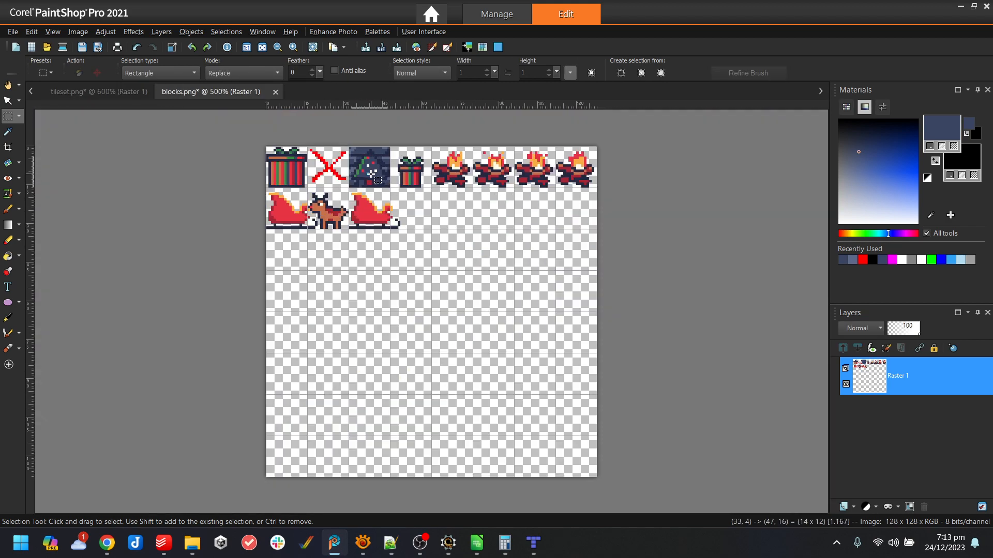
{"action": "left_click", "coordinate": [373, 174]}
{"action": "left_click", "coordinate": [226, 32]}
{"action": "left_click", "coordinate": [248, 62]}
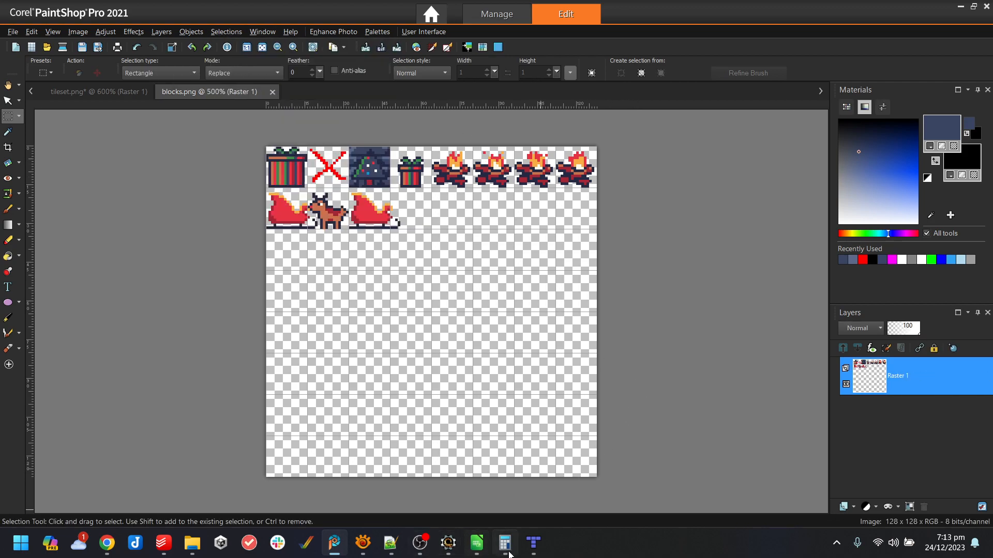
- Close the level map in Tiled and reopen level03.tmx from Scorpion Editor to load the updated block graphics
{"action": "left_click", "coordinate": [528, 551]}
{"action": "left_click", "coordinate": [413, 491]}
{"action": "left_click_drag", "start_coordinate": [425, 506], "coordinate": [446, 506]}
{"action": "key", "text": "ctrl+z"}
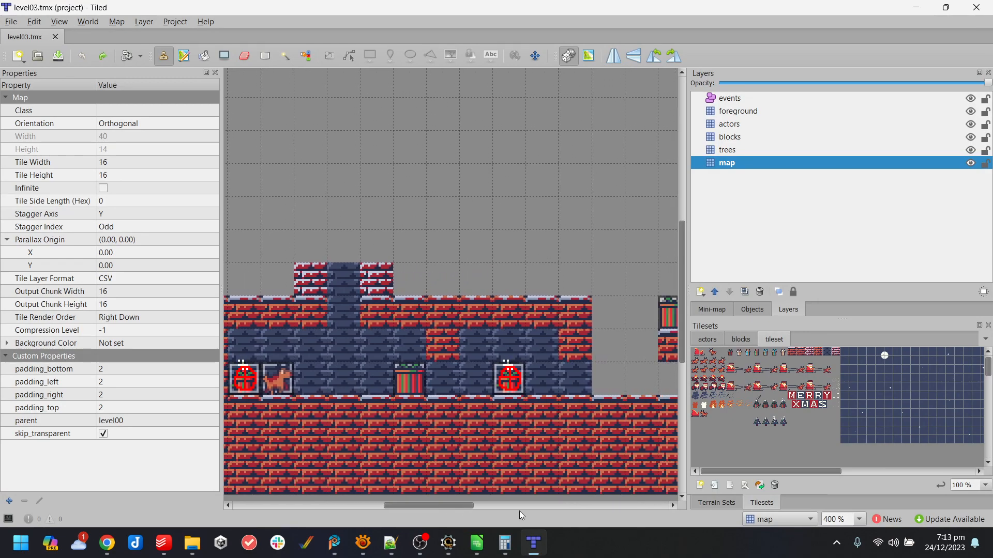
{"action": "left_click", "coordinate": [976, 7]}
{"action": "left_click", "coordinate": [450, 541]}
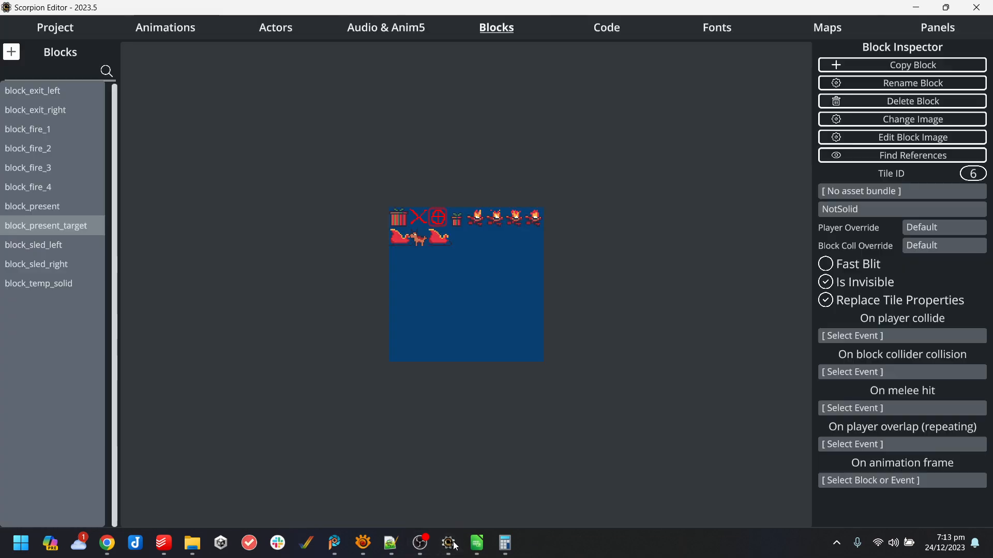
{"action": "left_click", "coordinate": [849, 25]}
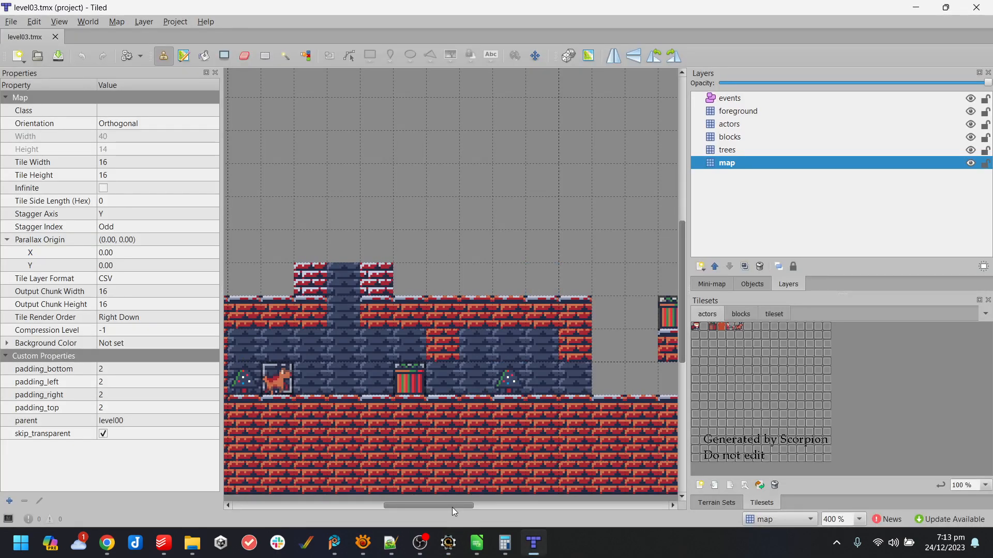
- Temporarily erase the rightmost tree target from the blocks layer to compare it with the artwork beneath, and undo the erasure
{"action": "mouse_move", "coordinate": [445, 505]}
{"action": "left_mouse_down"}
{"action": "mouse_move", "coordinate": [423, 508]}
{"action": "mouse_move", "coordinate": [432, 507]}
{"action": "left_mouse_up"}
{"action": "left_click", "coordinate": [245, 61]}
{"action": "left_click", "coordinate": [773, 138]}
{"action": "left_click", "coordinate": [583, 378]}
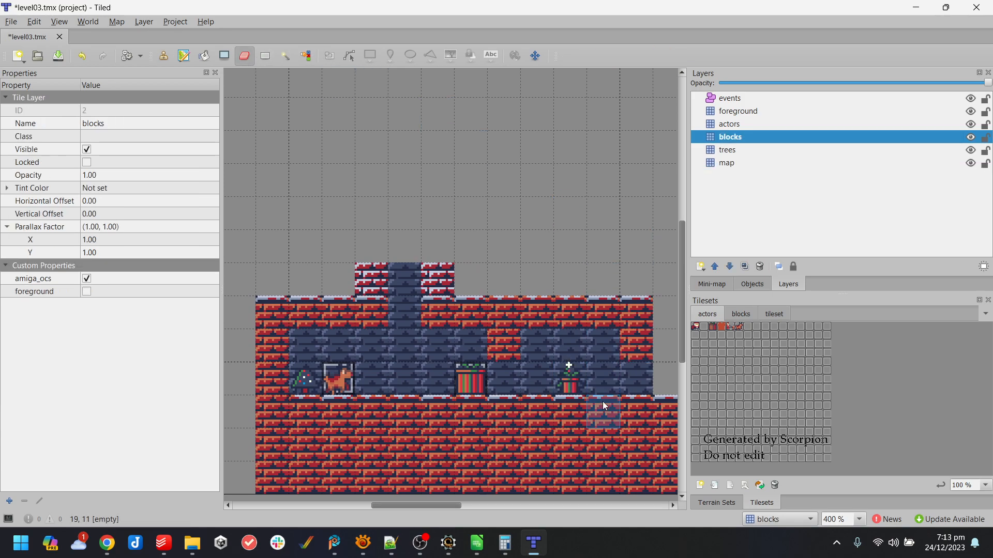
{"action": "key", "text": "ctrl+z"}
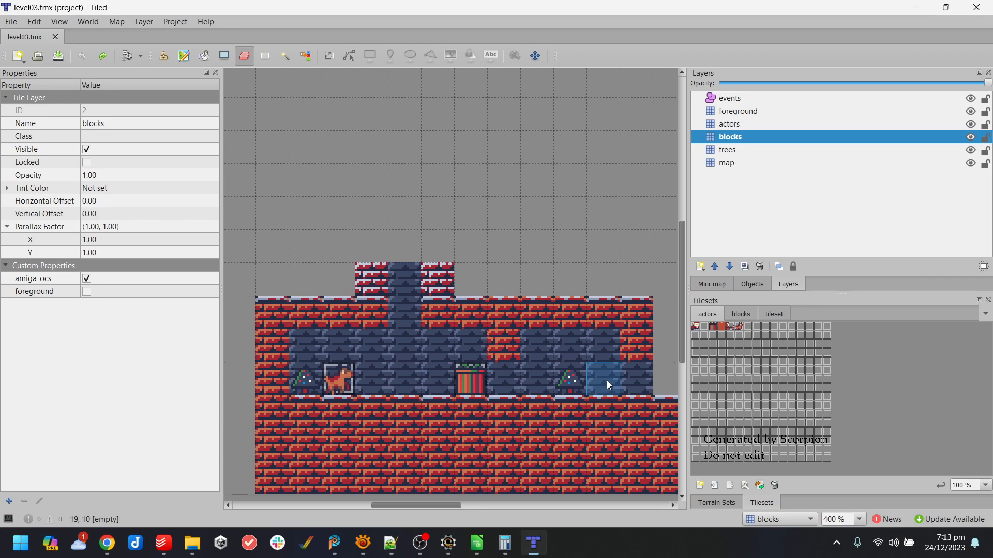
- Delete the uppermost pixel rows of the dark brick tree tile in blocks.png, clear the selection and save the image
{"action": "mouse_move", "coordinate": [458, 547]}
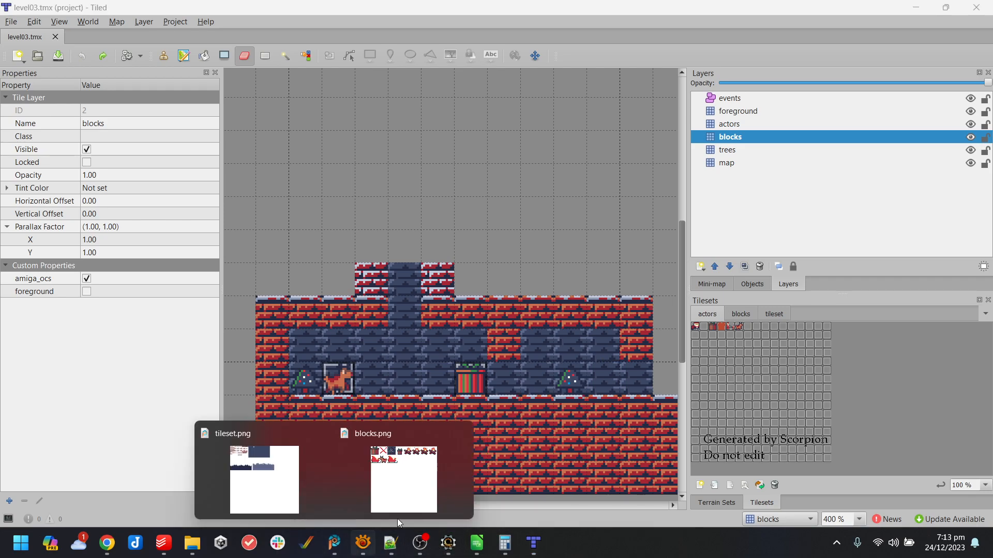
{"action": "left_click", "coordinate": [427, 481]}
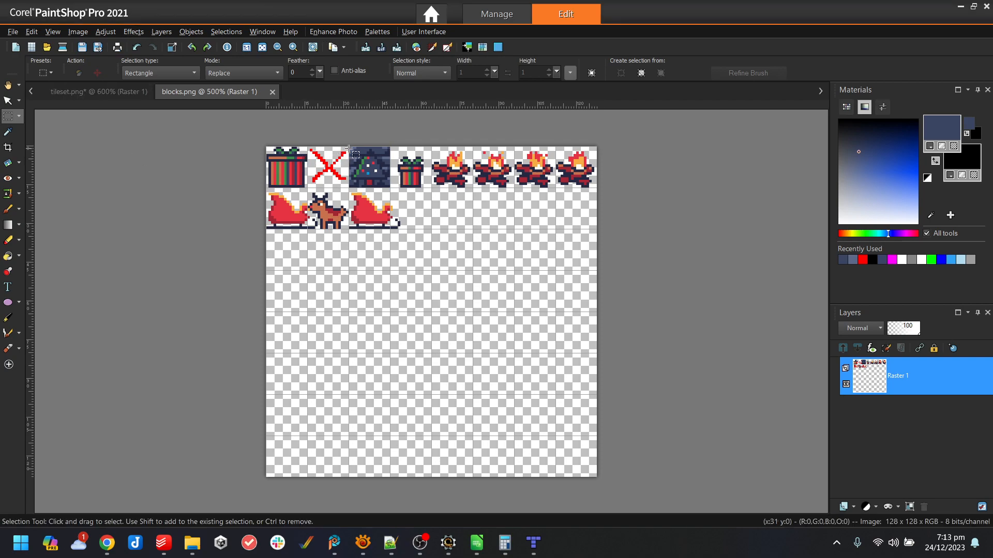
{"action": "scroll", "coordinate": [307, 155], "scroll_direction": "up", "scroll_amount": 1}
{"action": "left_click_drag", "start_coordinate": [339, 123], "coordinate": [378, 130]}
{"action": "scroll", "coordinate": [341, 117], "scroll_direction": "up", "scroll_amount": 3}
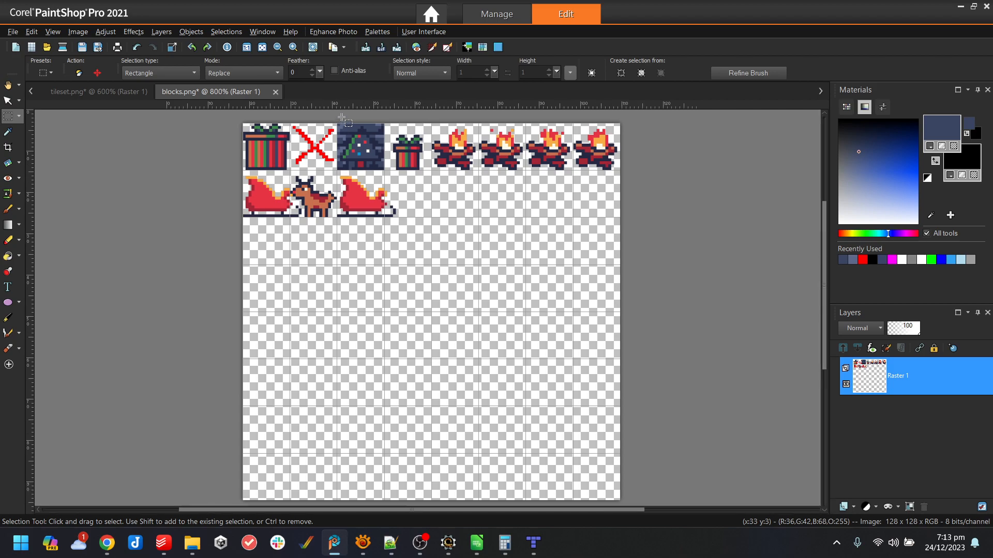
{"action": "left_click_drag", "start_coordinate": [826, 198], "coordinate": [822, 177]}
{"action": "left_click_drag", "start_coordinate": [323, 169], "coordinate": [419, 195]}
{"action": "left_click", "coordinate": [227, 32]}
{"action": "left_click", "coordinate": [266, 61]}
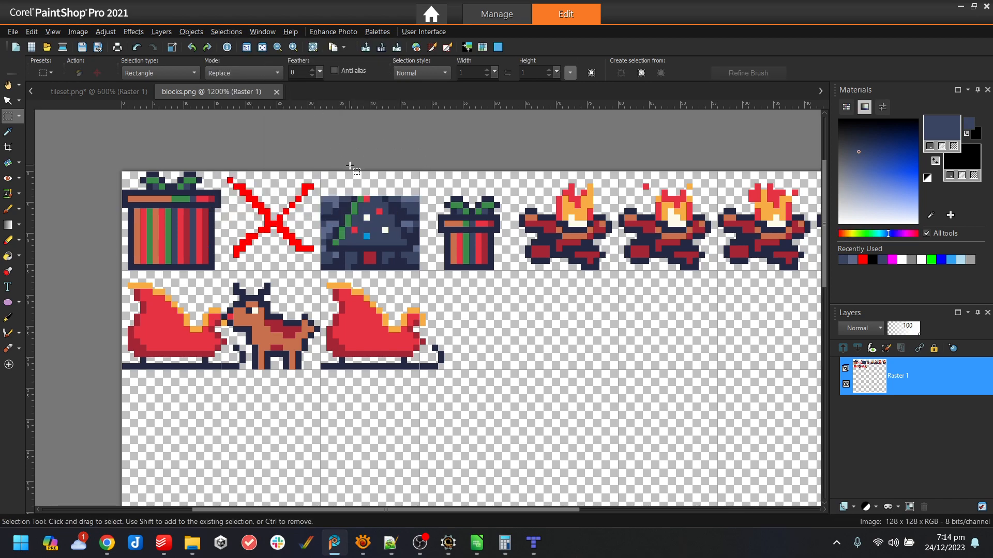
- Close level03.tmx in Tiled and reopen it from Scorpion Editor to check the trimmed tree targets on the map
{"action": "left_click", "coordinate": [536, 544]}
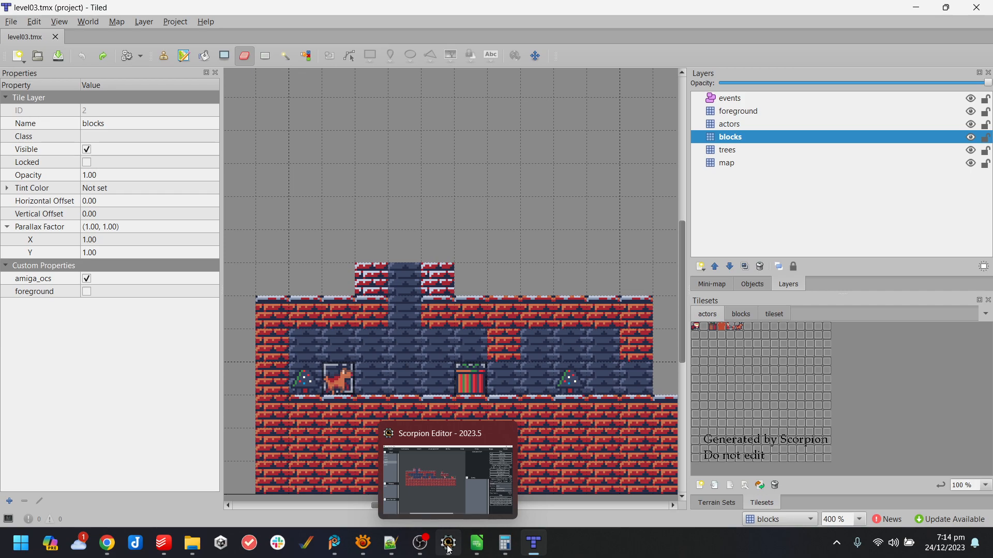
{"action": "left_click", "coordinate": [448, 544]}
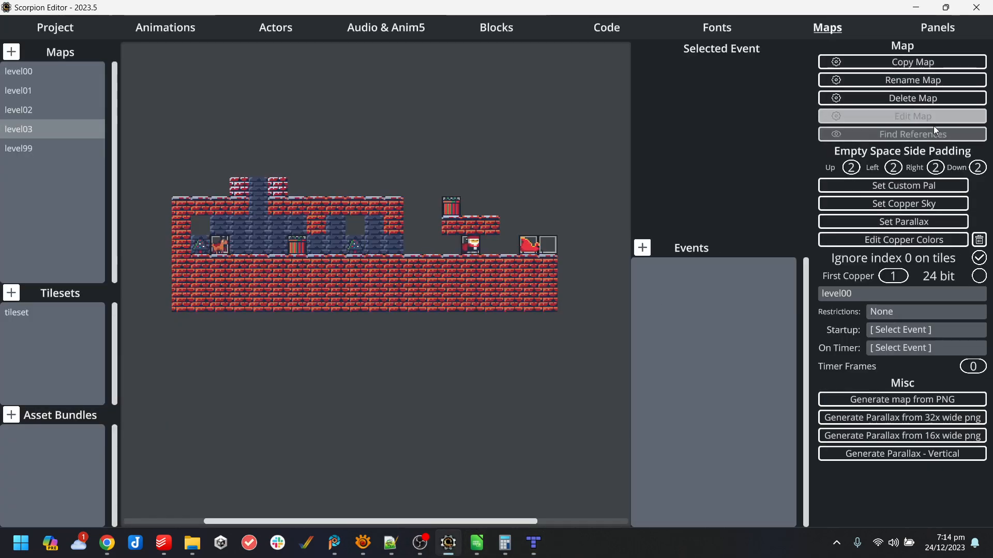
{"action": "left_click", "coordinate": [533, 544]}
{"action": "left_click", "coordinate": [977, 6]}
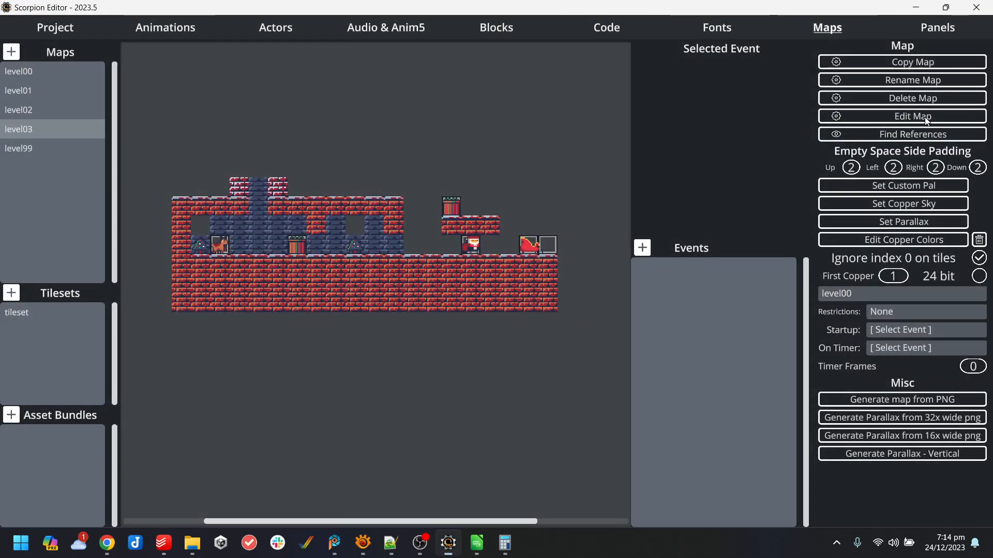
{"action": "left_click", "coordinate": [897, 120]}
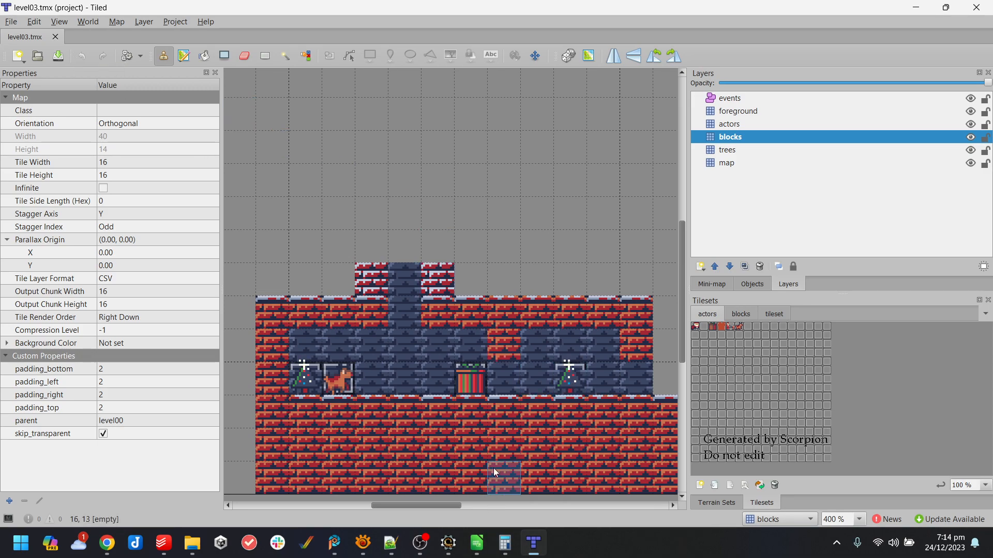
{"action": "left_click_drag", "start_coordinate": [444, 505], "coordinate": [473, 508]}
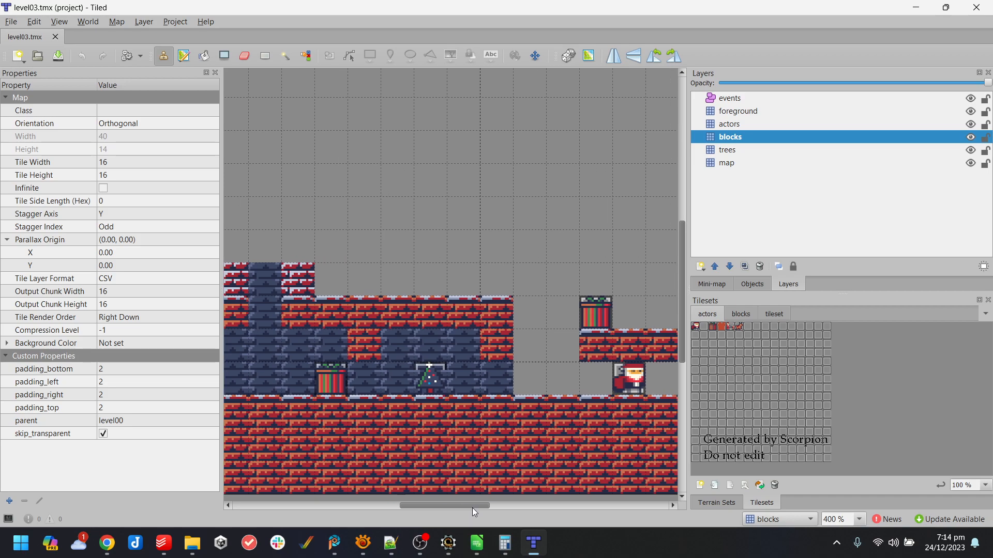
- Run the project in WinUAE and walk Santa through the house past both tree targets
{"action": "left_click", "coordinate": [916, 8]}
{"action": "left_click", "coordinate": [76, 34]}
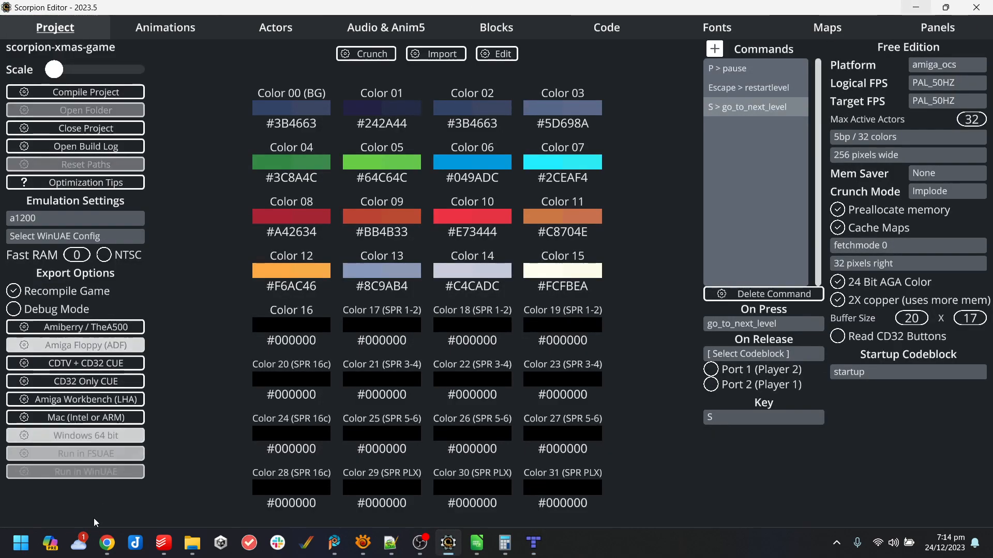
{"action": "left_click", "coordinate": [109, 478]}
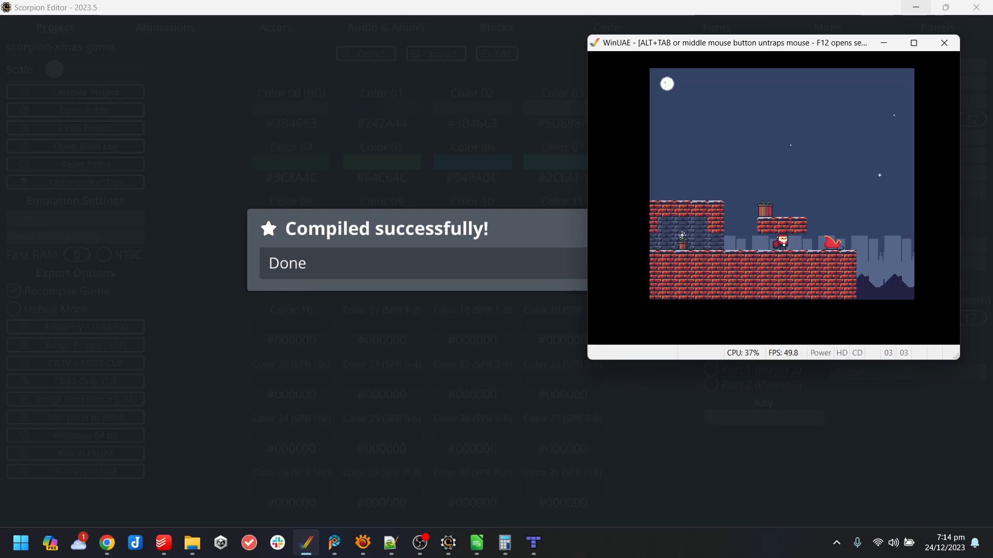
{"action": "key", "text": "Left"}
{"action": "key", "text": "Left"}
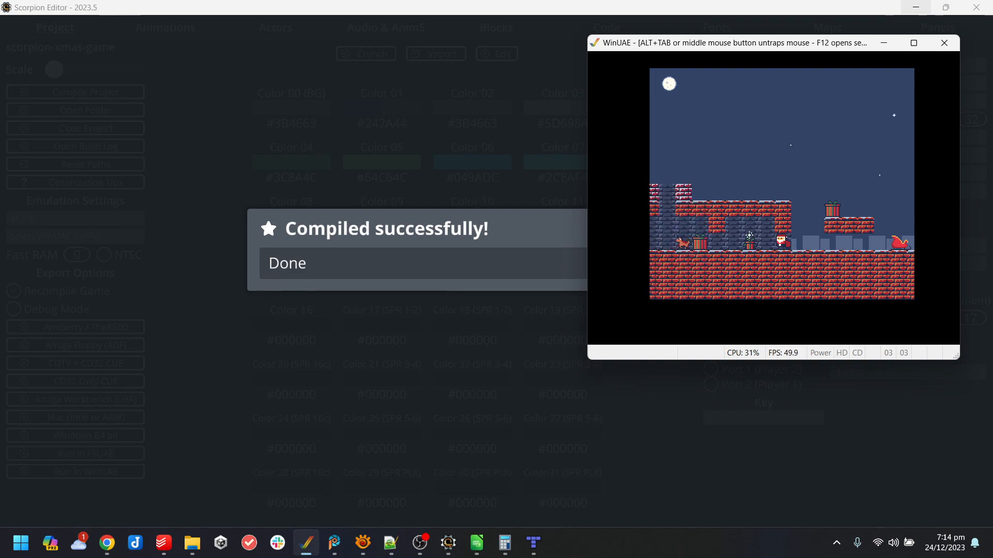
{"action": "key", "text": "Left"}
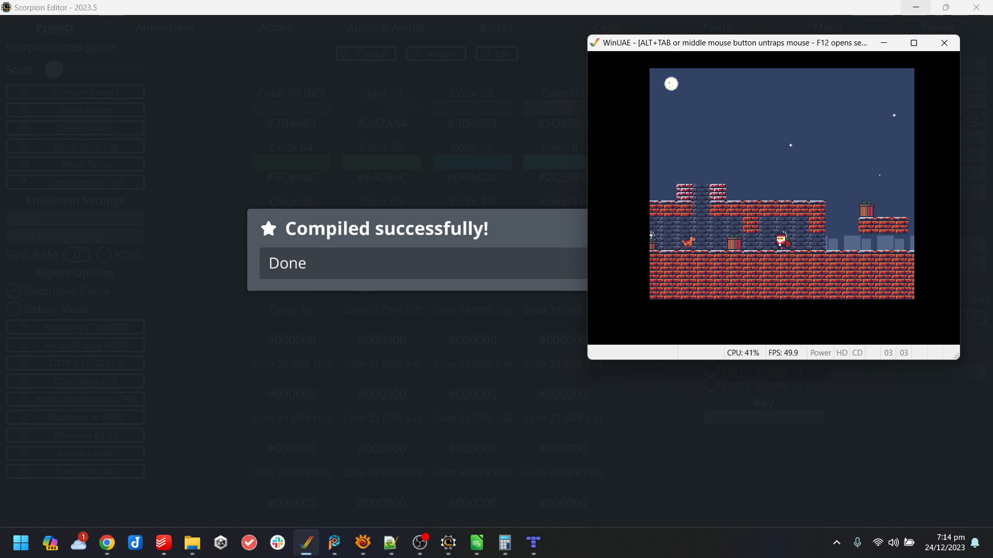
{"action": "key", "text": "Right"}
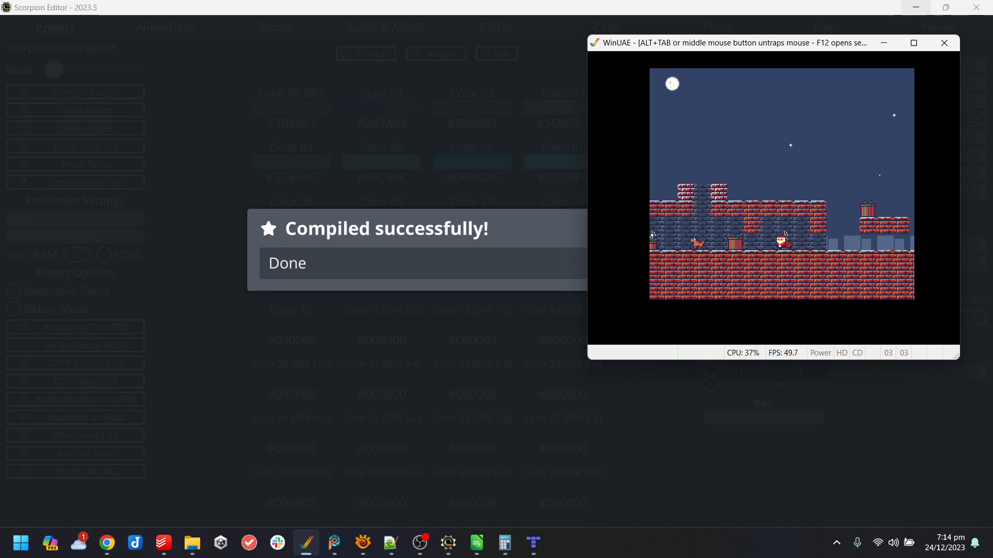
{"action": "key", "text": "Left"}
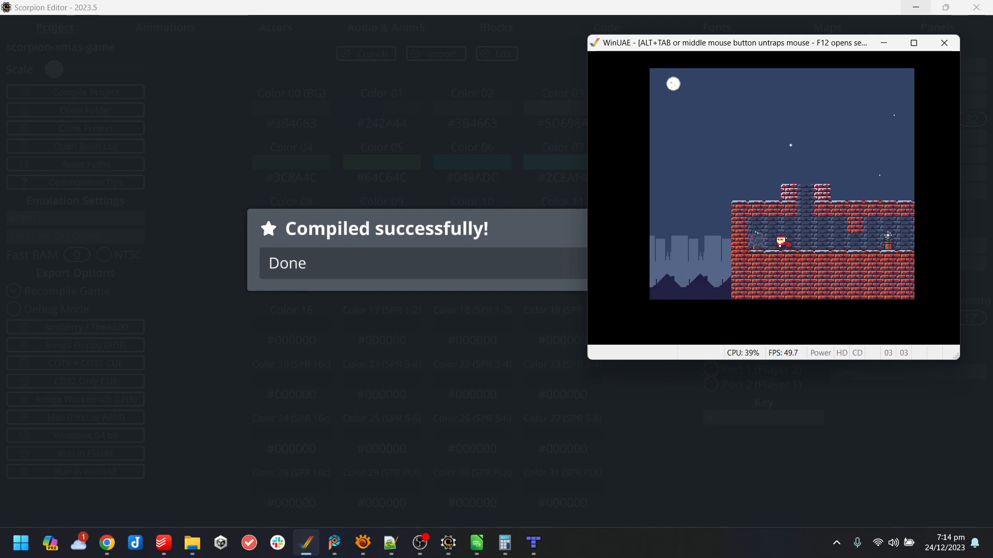
{"action": "key", "text": "Right"}
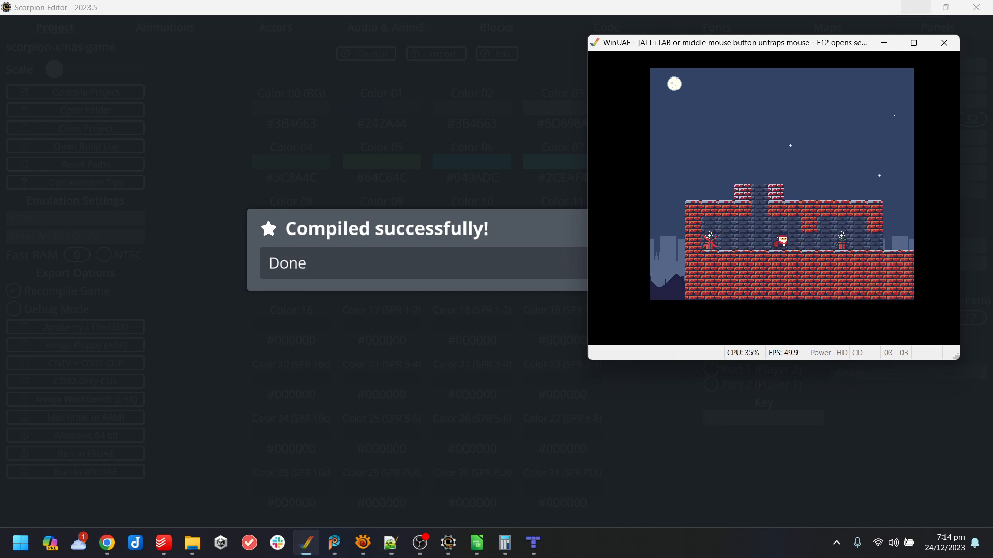
- Bring Santa onto the small brick platform and push its present down and into the nearest tree target
{"action": "key", "text": "Right"}
{"action": "key", "text": "Right"}
{"action": "key", "text": "Right"}
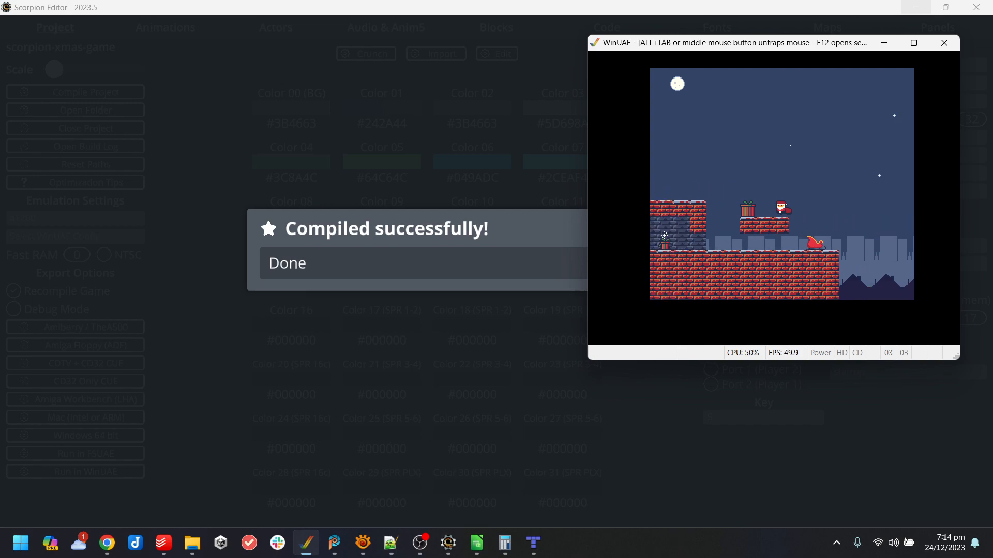
{"action": "key", "text": "Left"}
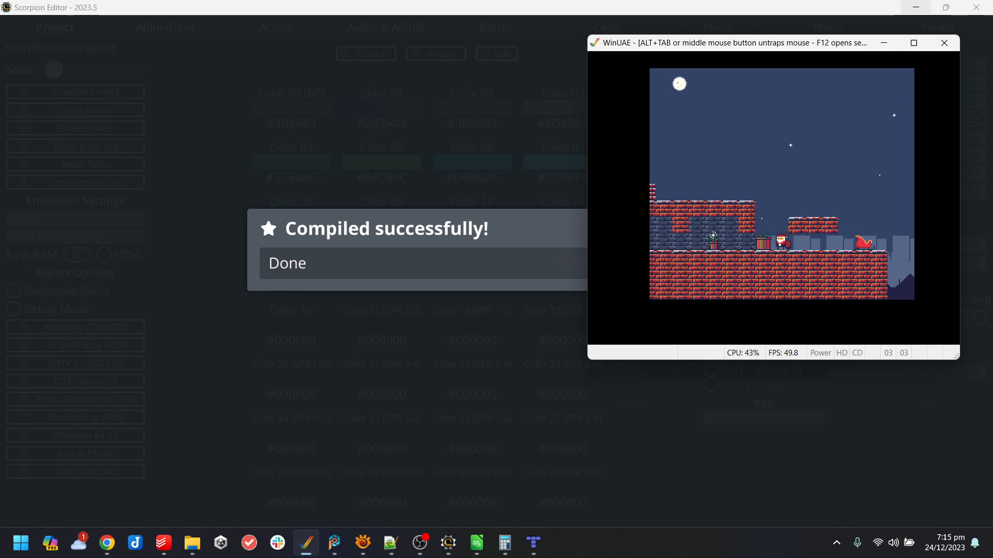
{"action": "key", "text": "Left"}
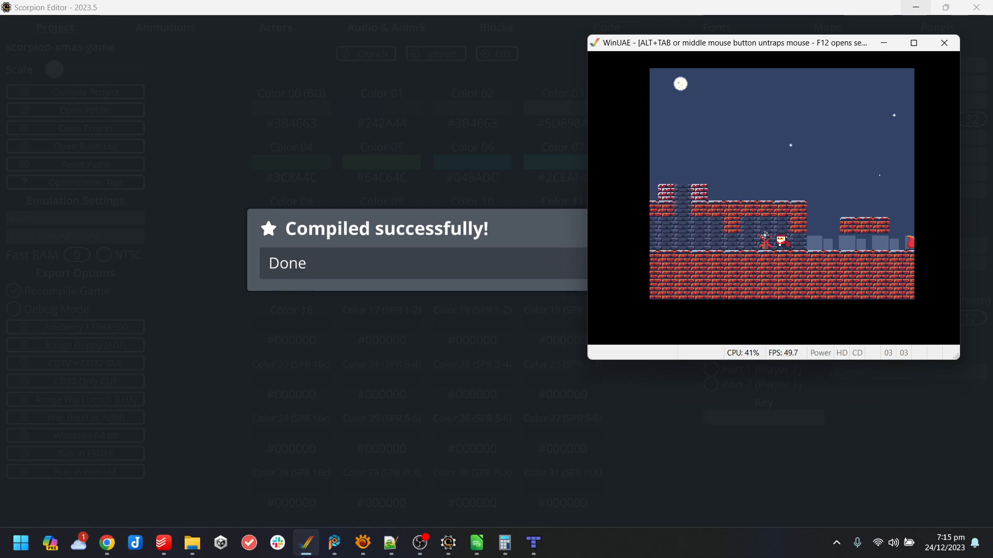
- Test Santa's movement around the tree that received the present, and close the emulator
{"action": "key", "text": "Up"}
{"action": "key", "text": "Right"}
{"action": "key", "text": "Left"}
{"action": "key", "text": "Right"}
{"action": "key", "text": "Up"}
{"action": "key", "text": "Right"}
{"action": "key", "text": "Right"}
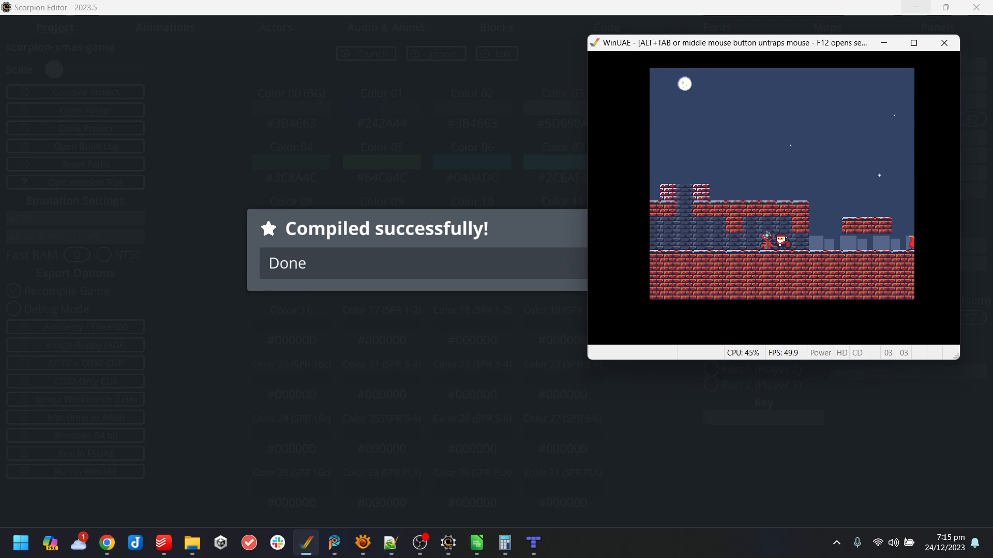
{"action": "key", "text": "alt+F4"}
{"action": "left_click", "coordinate": [696, 319]}
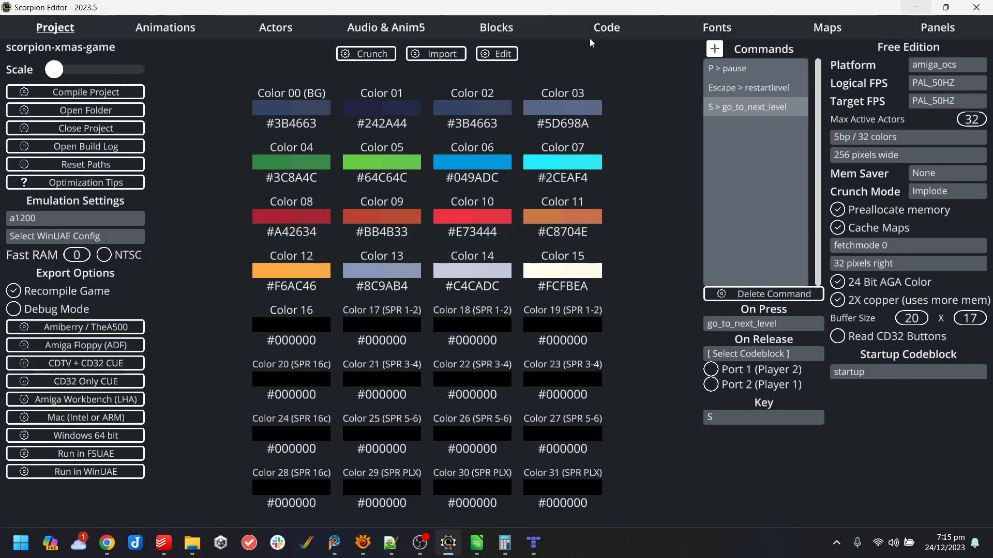
- In try_present_hit_target, add an Else branch to the block_present_target condition and place the block_temp_solid change in it
{"action": "left_click", "coordinate": [586, 32]}
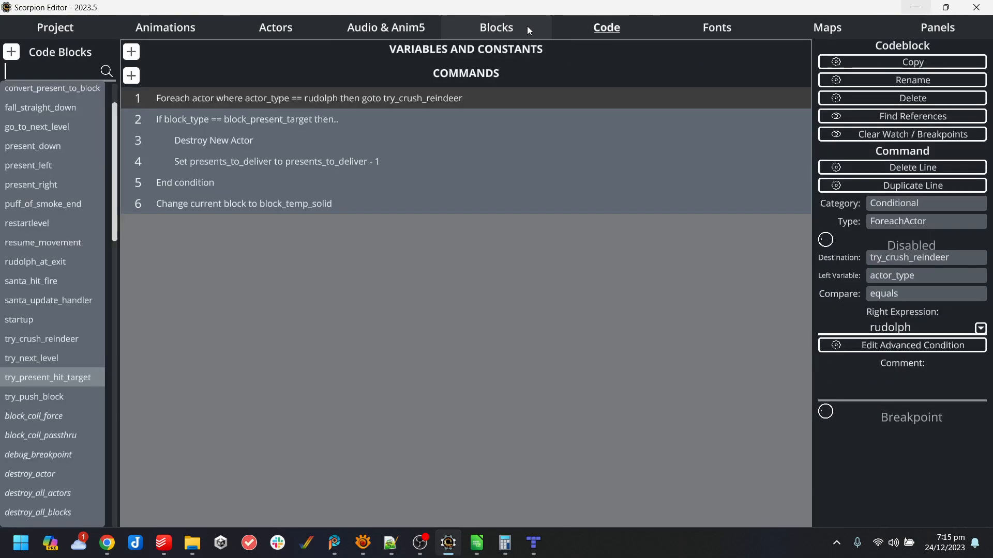
{"action": "left_click", "coordinate": [264, 204]}
{"action": "left_click", "coordinate": [248, 184]}
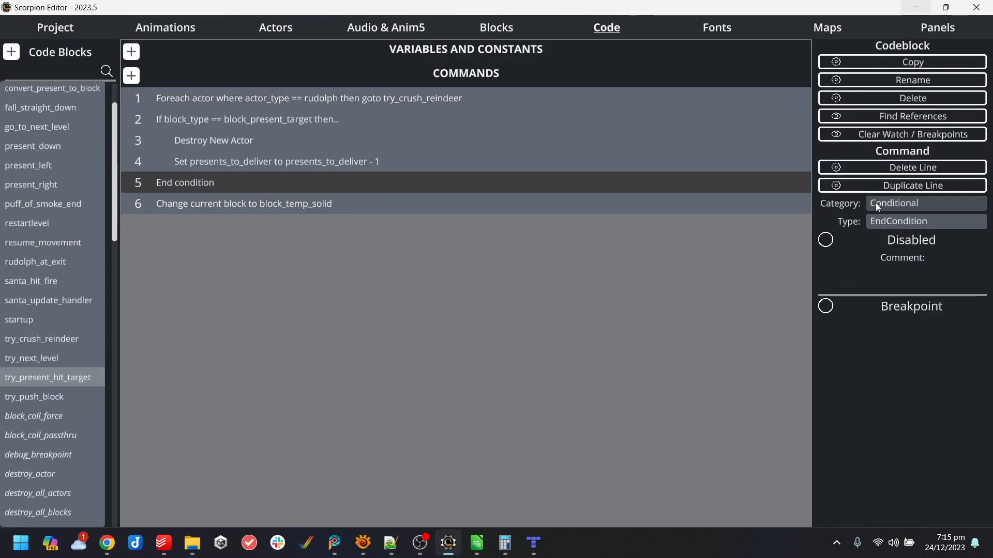
{"action": "left_click", "coordinate": [943, 222]}
{"action": "left_click", "coordinate": [370, 98]}
{"action": "left_click_drag", "start_coordinate": [281, 223], "coordinate": [287, 174]}
- Copy the block change into the block_present_target branch after the presents_to_deliver line and set it to Destroy block
{"action": "left_click", "coordinate": [290, 166]}
{"action": "key", "text": "ctrl+v"}
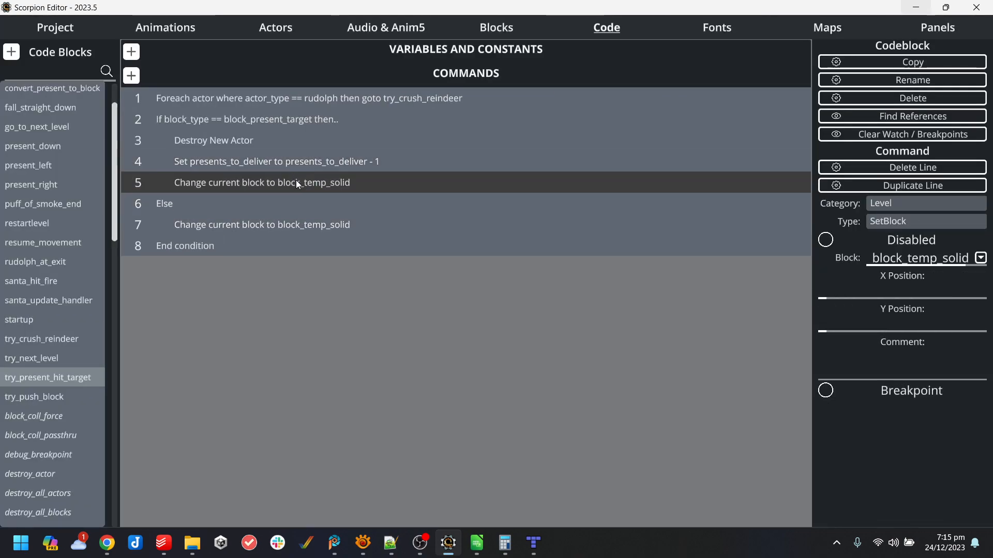
{"action": "left_click", "coordinate": [980, 263]}
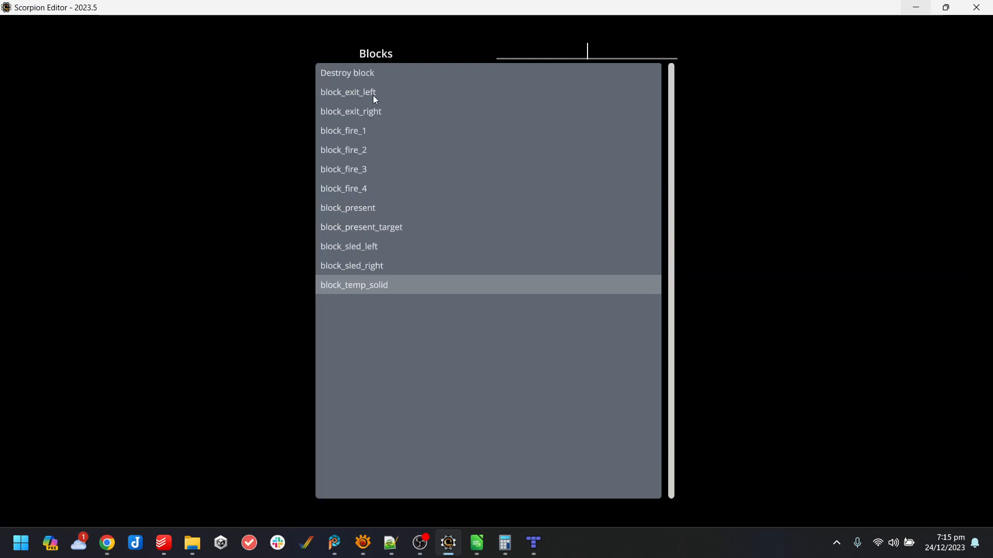
{"action": "left_click", "coordinate": [346, 73]}
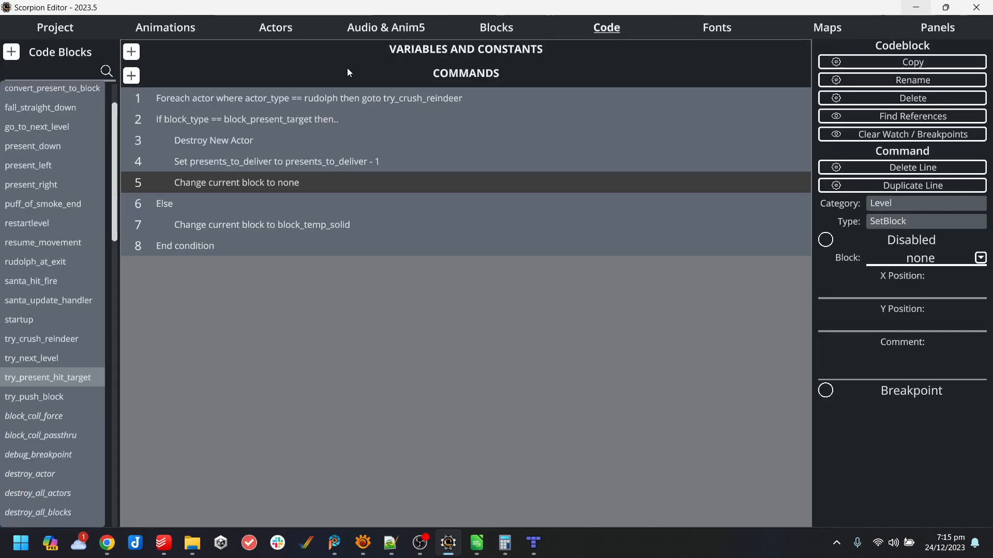
- Run the project in WinUAE, walk Santa past the tree targets to inspect them, and close the emulator
{"action": "left_click", "coordinate": [41, 29]}
{"action": "left_click", "coordinate": [107, 472]}
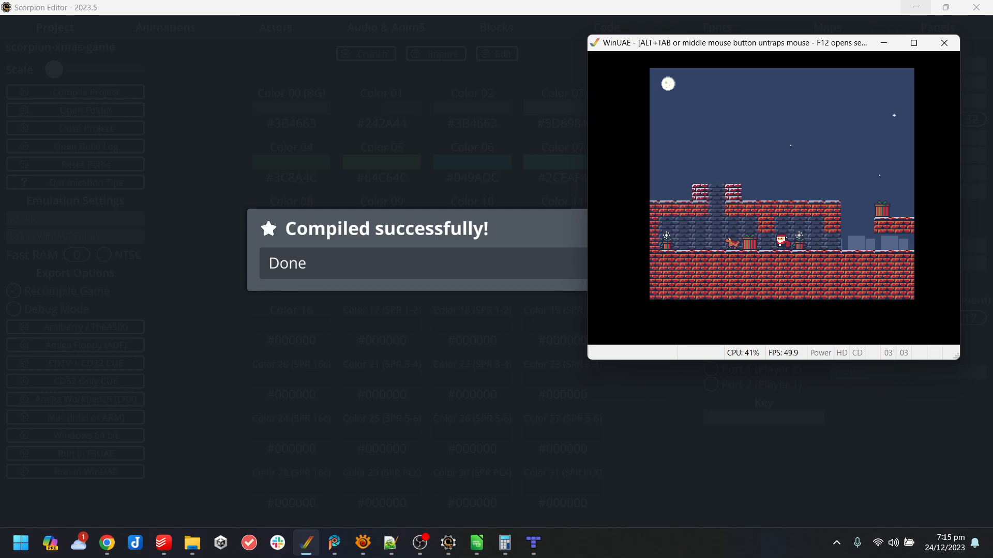
{"action": "key", "text": "Right"}
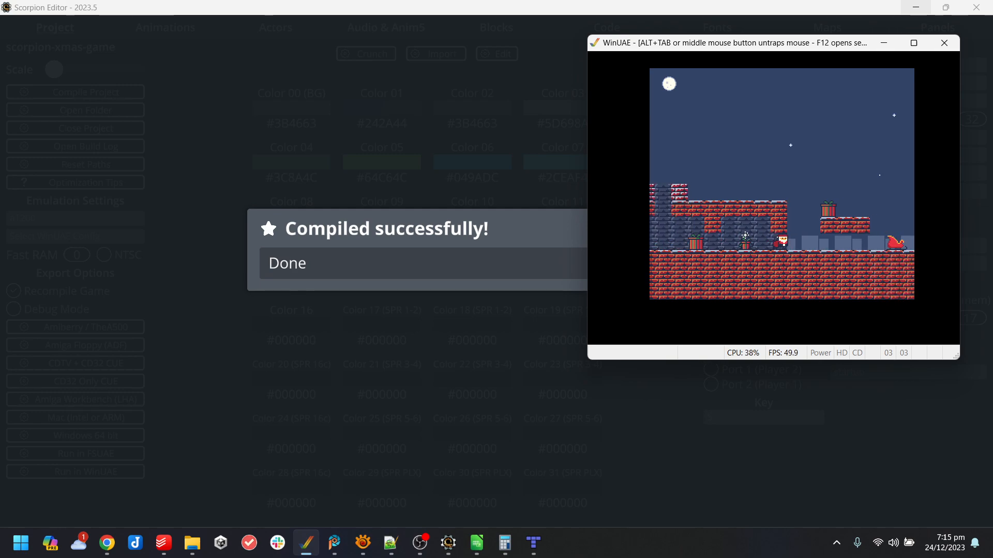
{"action": "key", "text": "alt+F4"}
{"action": "left_click", "coordinate": [703, 317]}
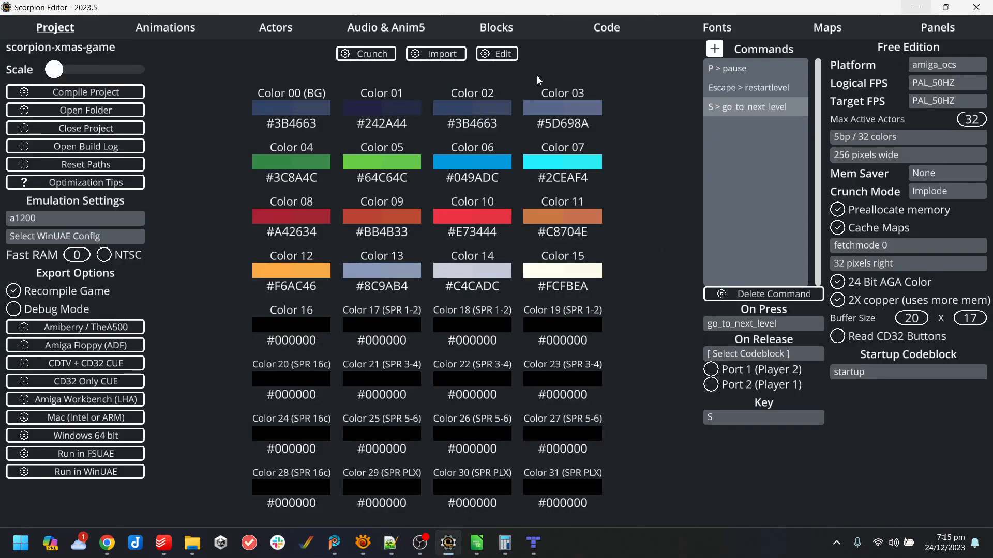
- Turn off Is Invisible for block_present_target and run the project in WinUAE
{"action": "left_click", "coordinate": [522, 27]}
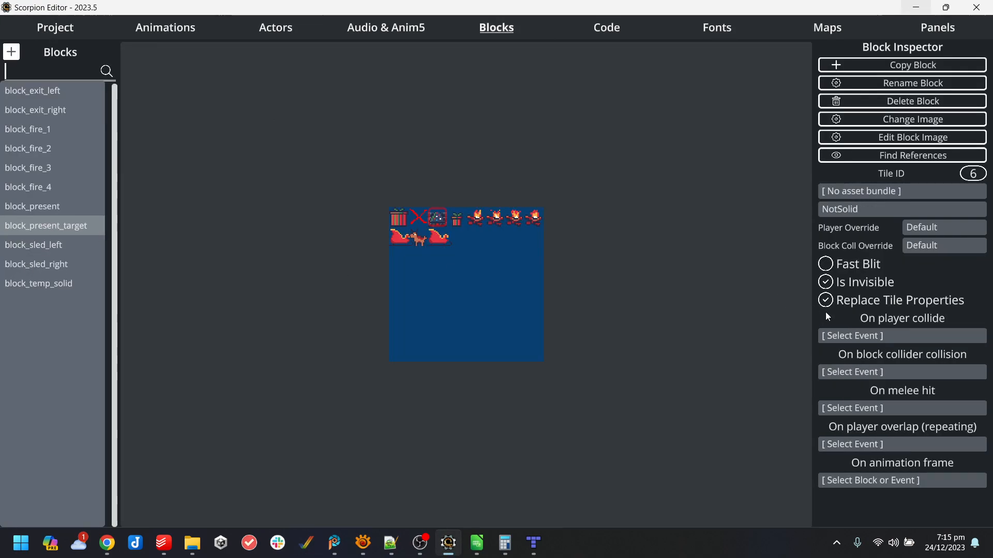
{"action": "left_click", "coordinate": [826, 282]}
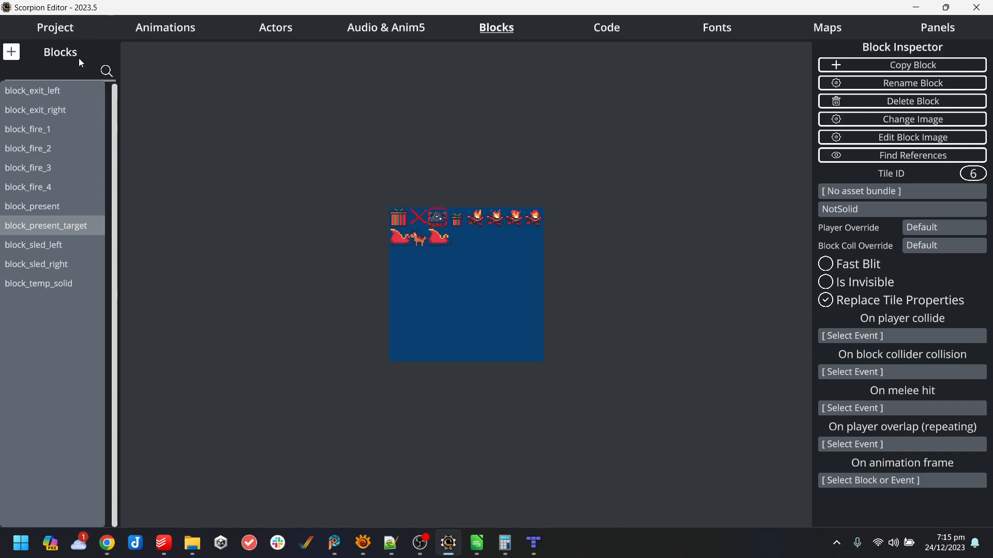
{"action": "left_click", "coordinate": [67, 29]}
{"action": "left_click", "coordinate": [78, 472]}
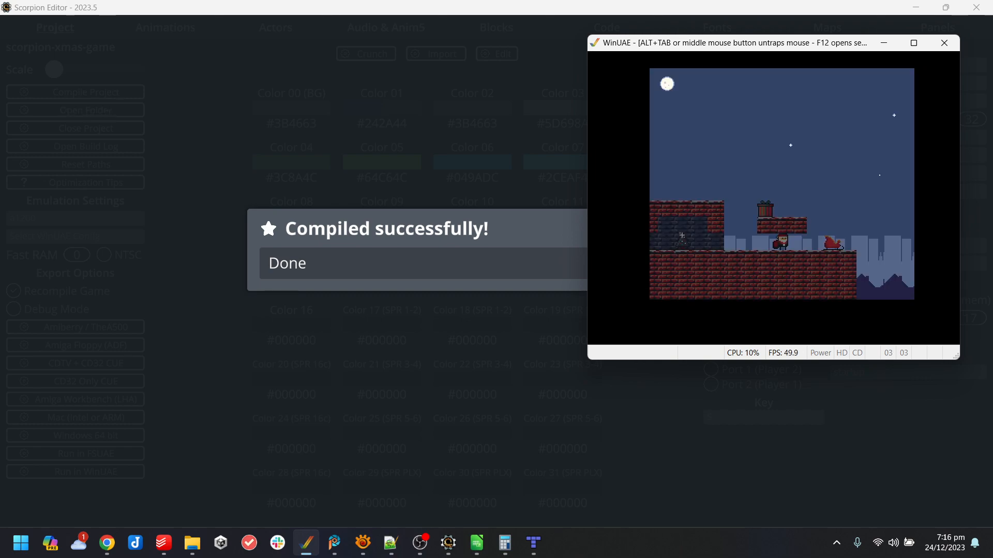
- Playtest the level by taking Santa over the roof and down the chimney, and pushing the ground present onto the nearest indoor tree target
{"action": "key", "text": "Left"}
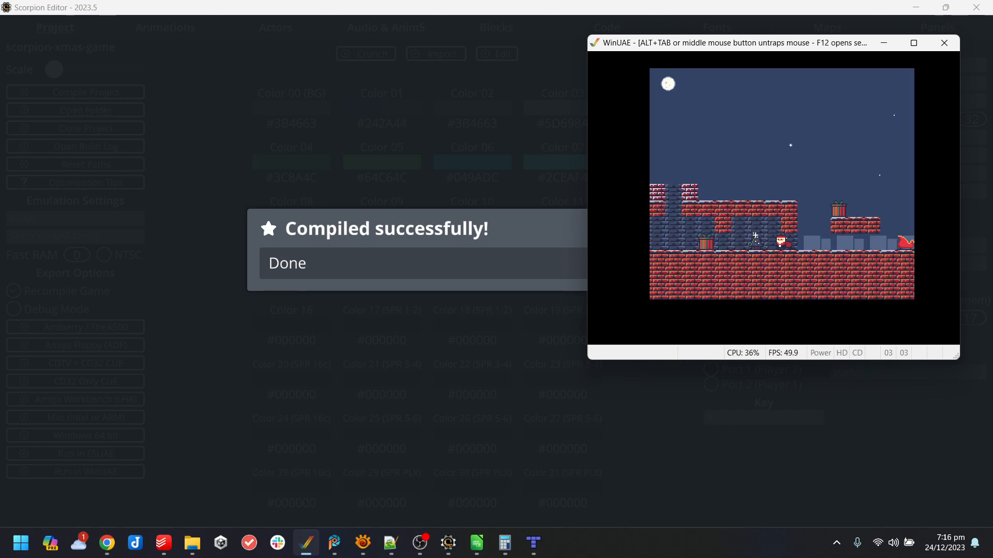
{"action": "key", "text": "Up"}
{"action": "key", "text": "Right"}
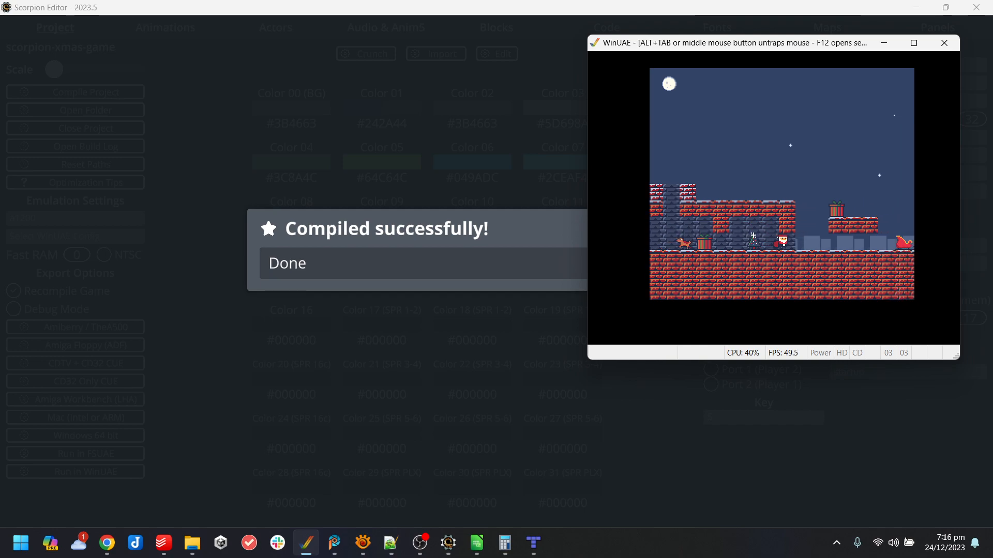
{"action": "key", "text": "Right"}
{"action": "key", "text": "Up"}
{"action": "key", "text": "Left"}
{"action": "key", "text": "Left"}
{"action": "key", "text": "Left"}
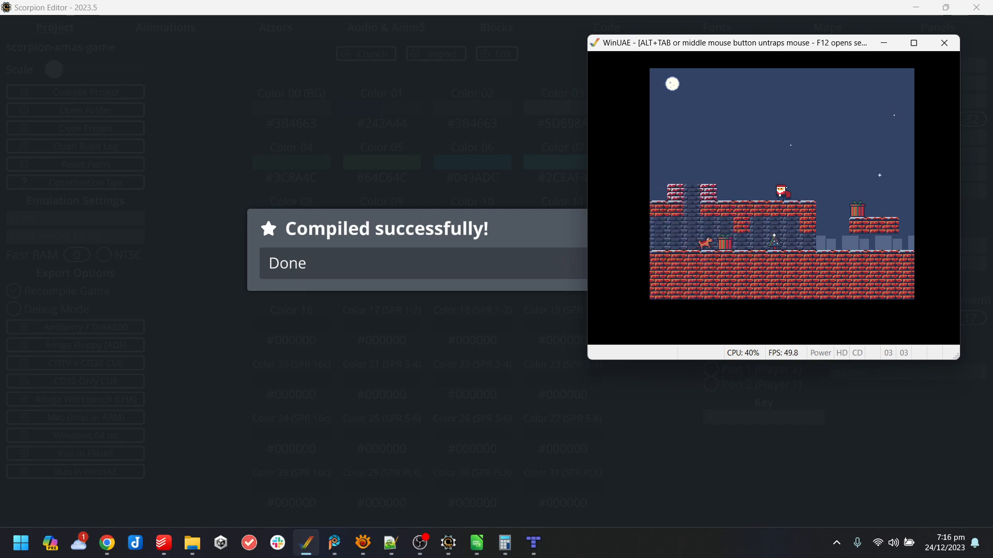
{"action": "key", "text": "Left"}
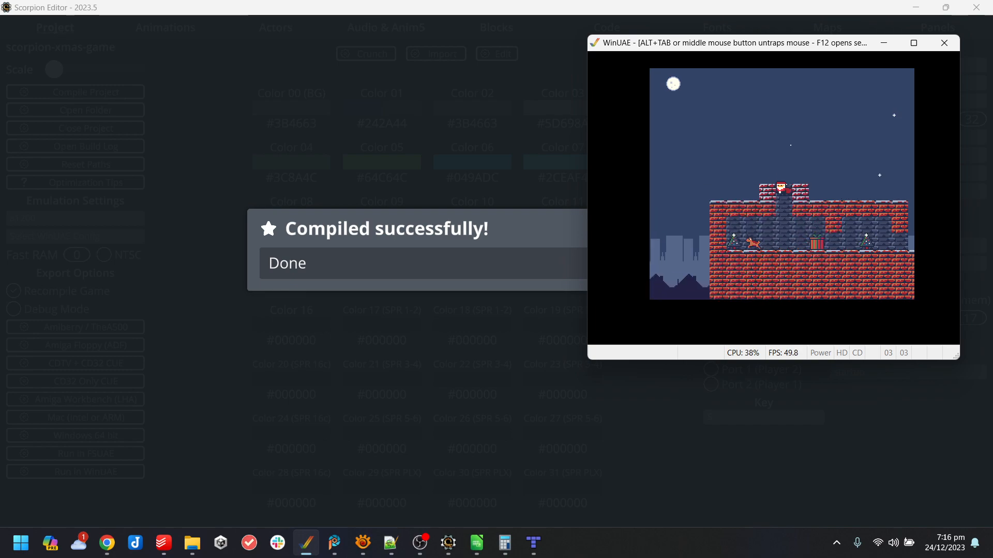
{"action": "key", "text": "Right"}
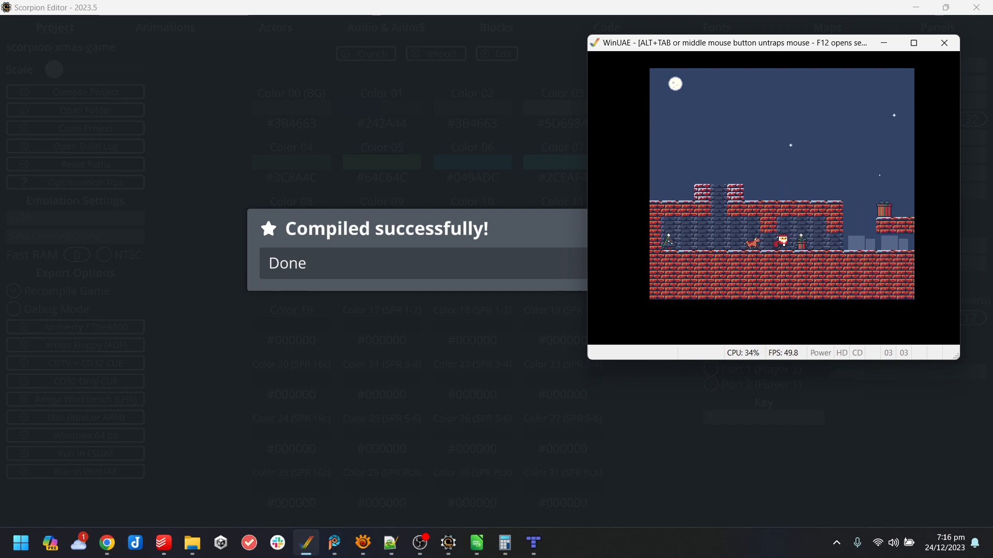
{"action": "key", "text": "Left"}
{"action": "key", "text": "Right"}
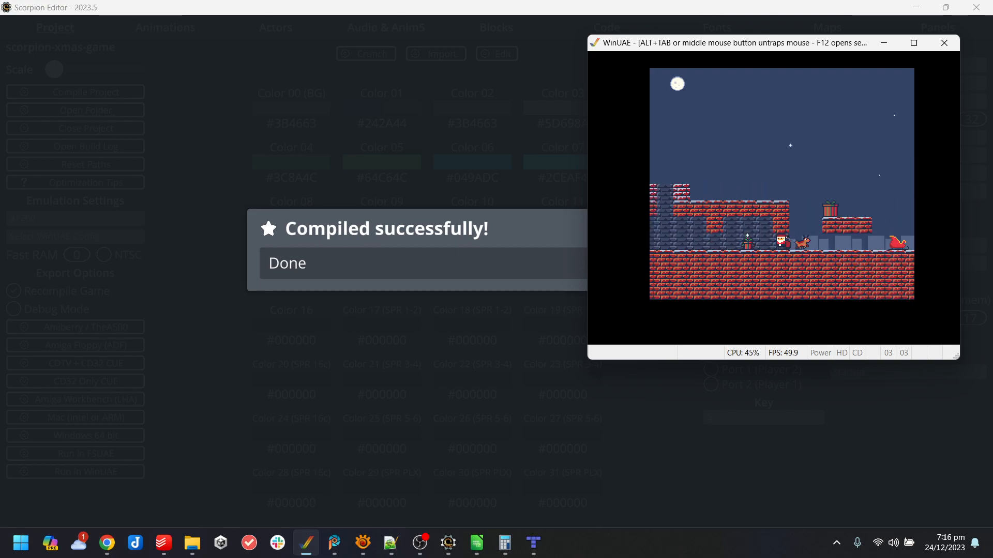
- Push the second present off the brick ledge and through the house to the far tree target
{"action": "key", "text": "Right"}
{"action": "key", "text": "Left"}
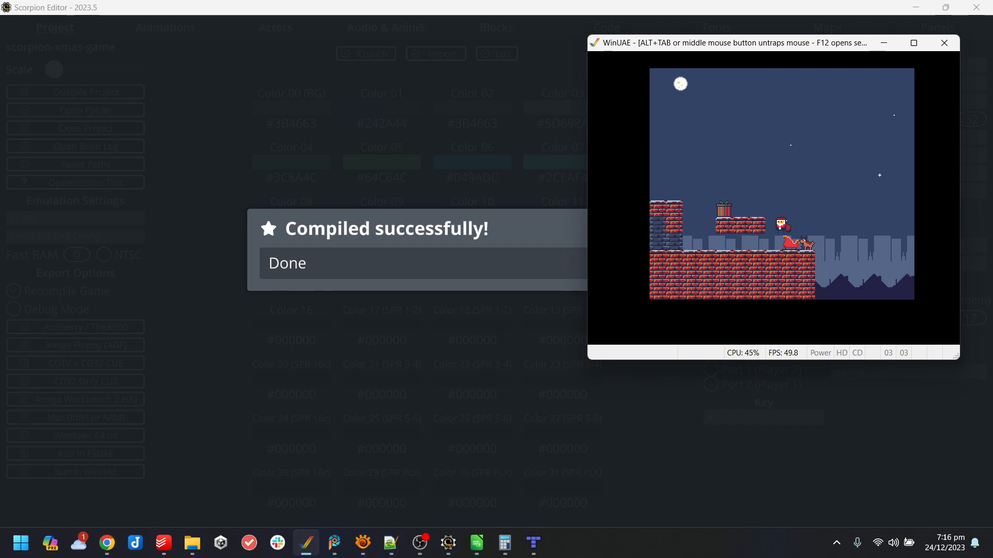
{"action": "key", "text": "Left"}
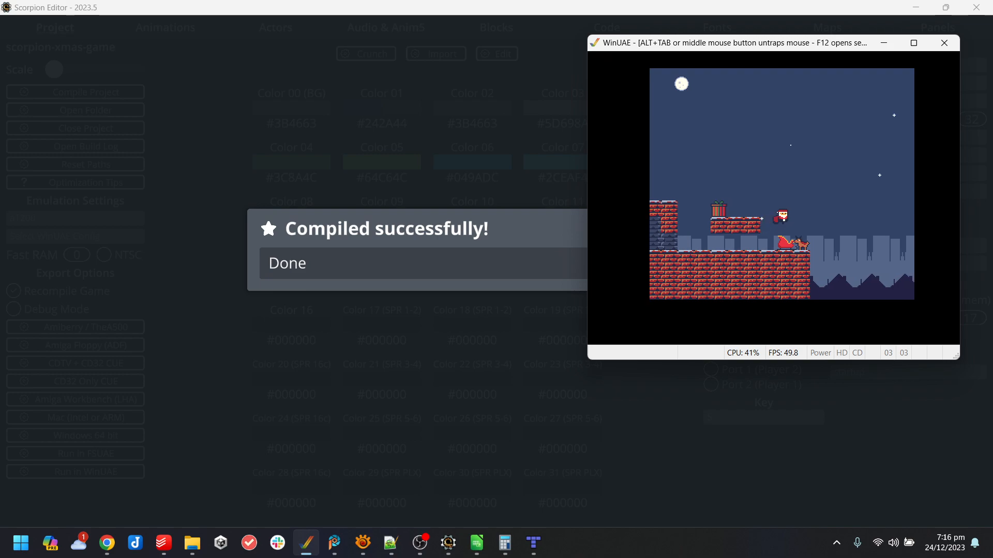
{"action": "key", "text": "Left"}
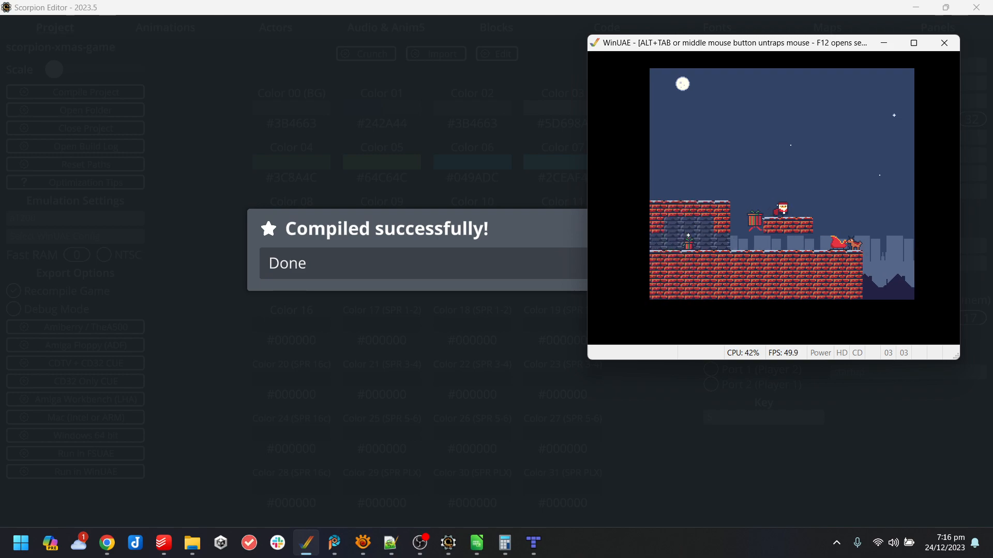
{"action": "key", "text": "Left"}
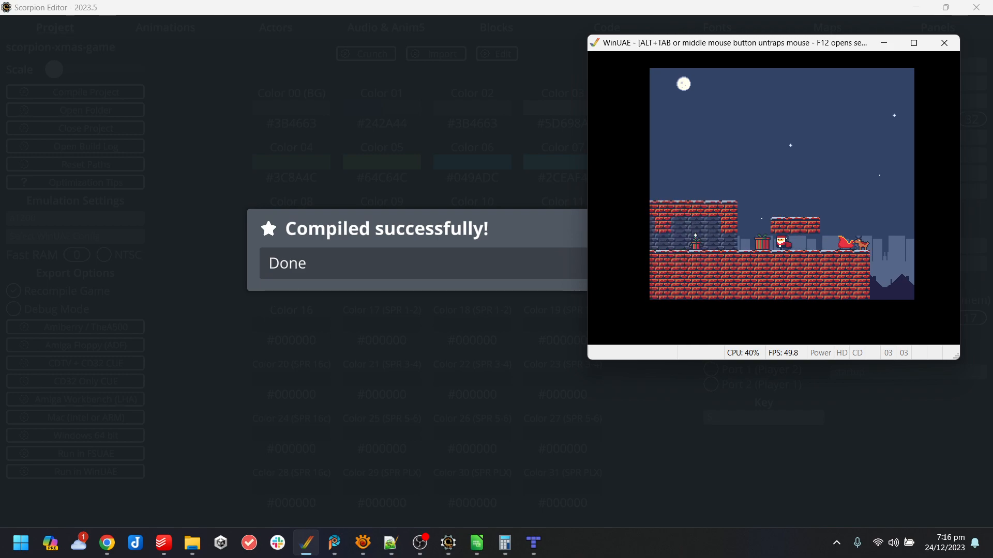
{"action": "key", "text": "Left"}
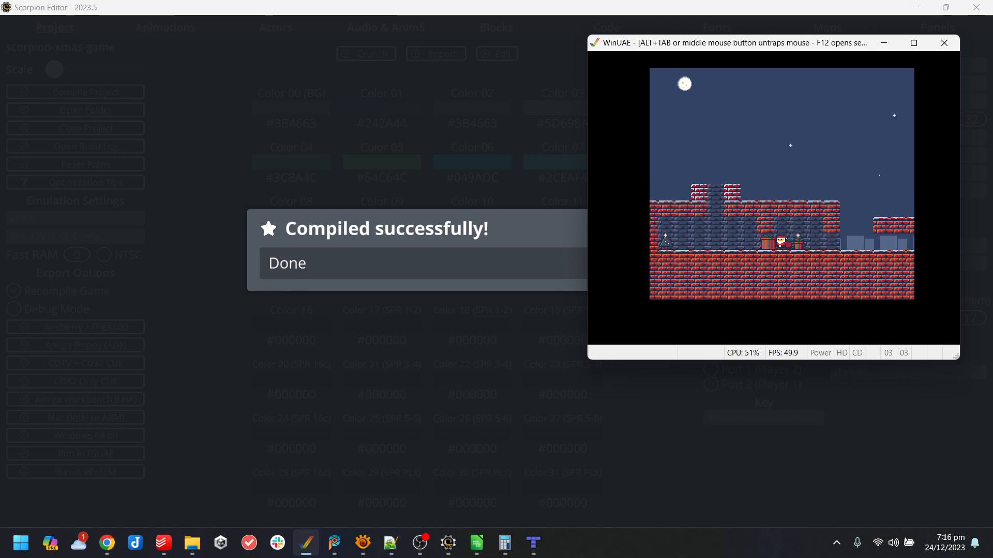
{"action": "key", "text": "Left"}
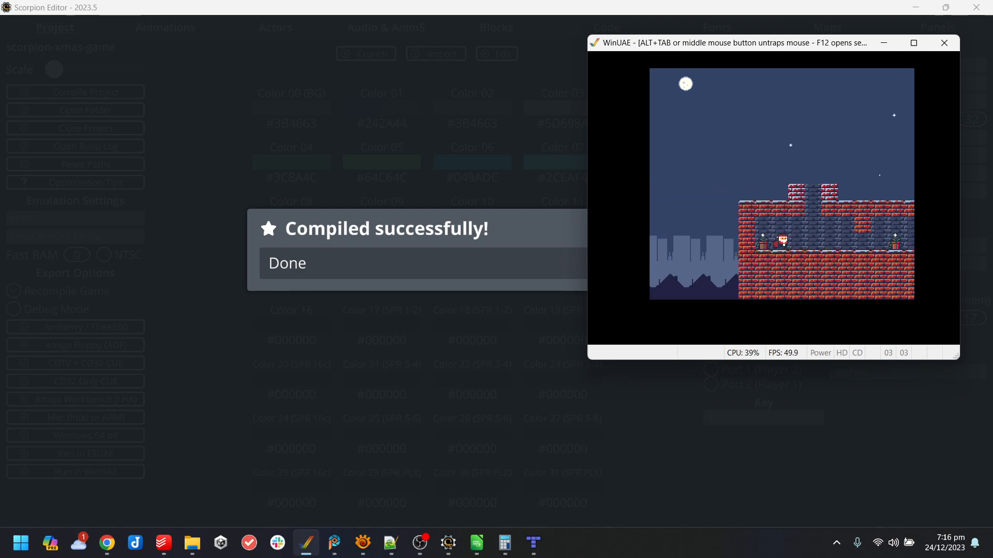
- Walk Santa back to the sleigh to exit the level, and close the emulator and the compile message
{"action": "key", "text": "Right"}
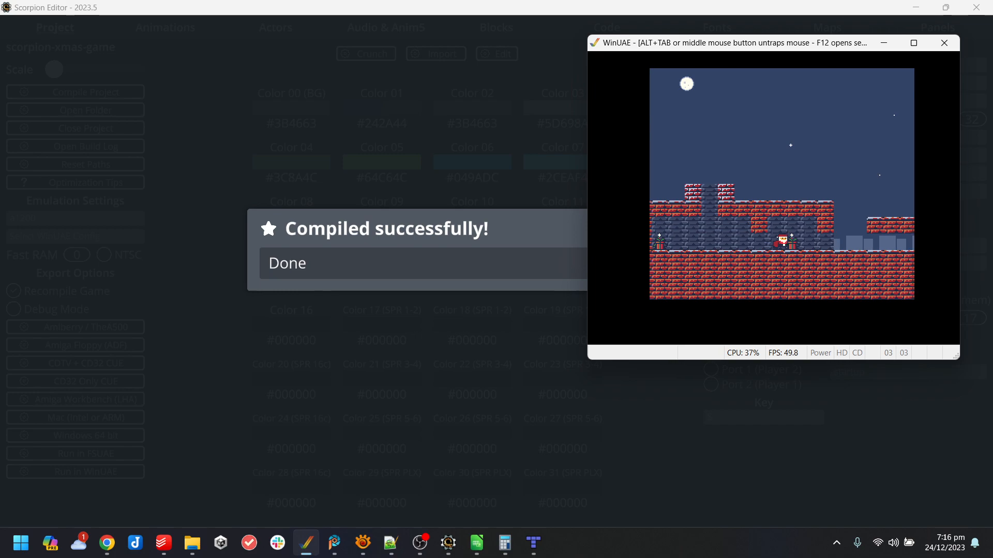
{"action": "key", "text": "Right"}
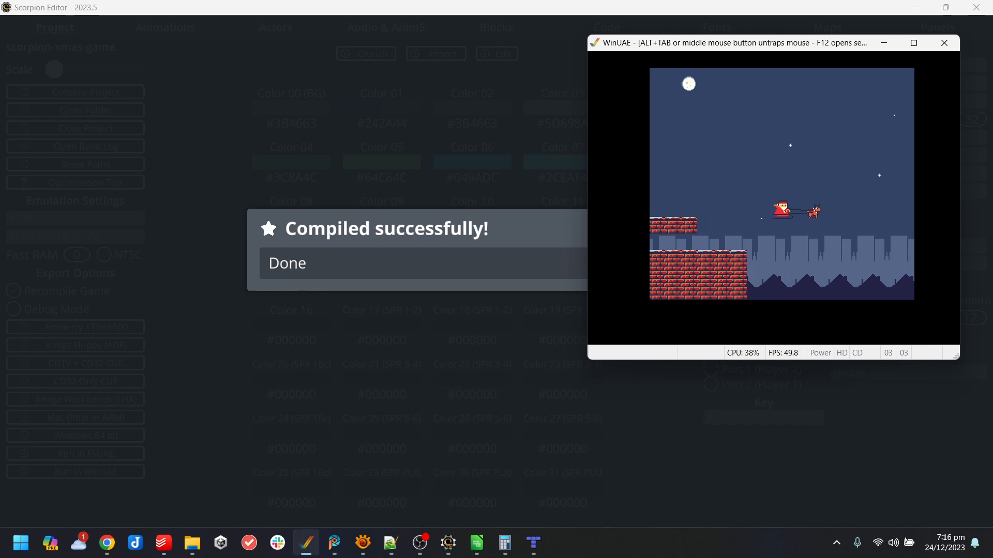
{"action": "key", "text": "alt+F4"}
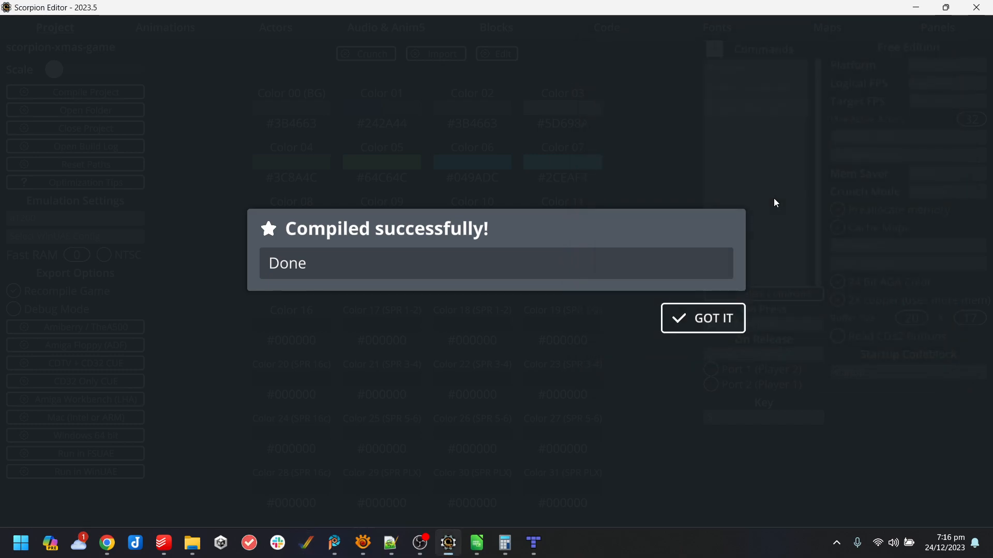
{"action": "left_click", "coordinate": [692, 322]}
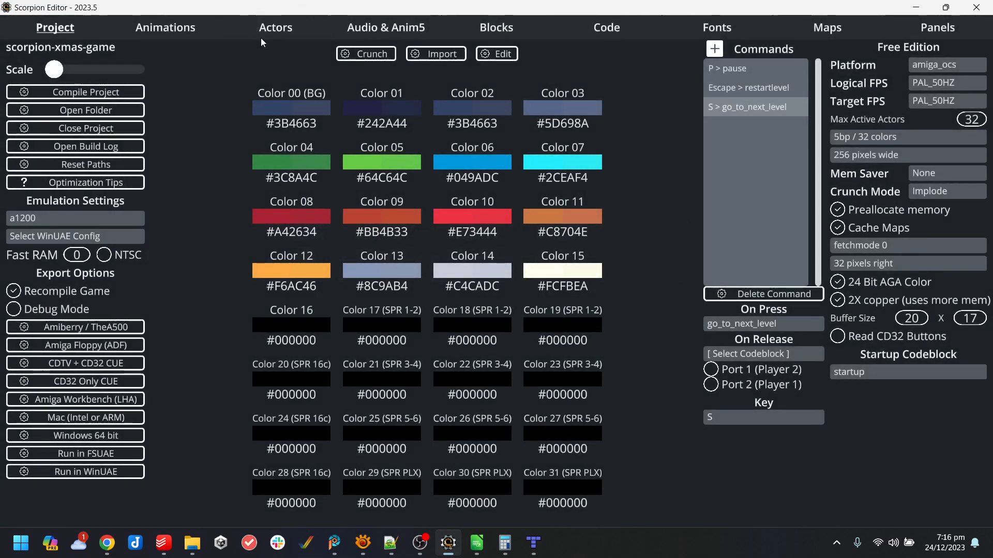
- Examine the present_moving actor's settings and the properties of the block_temp_solid block
{"action": "left_click", "coordinate": [290, 30]}
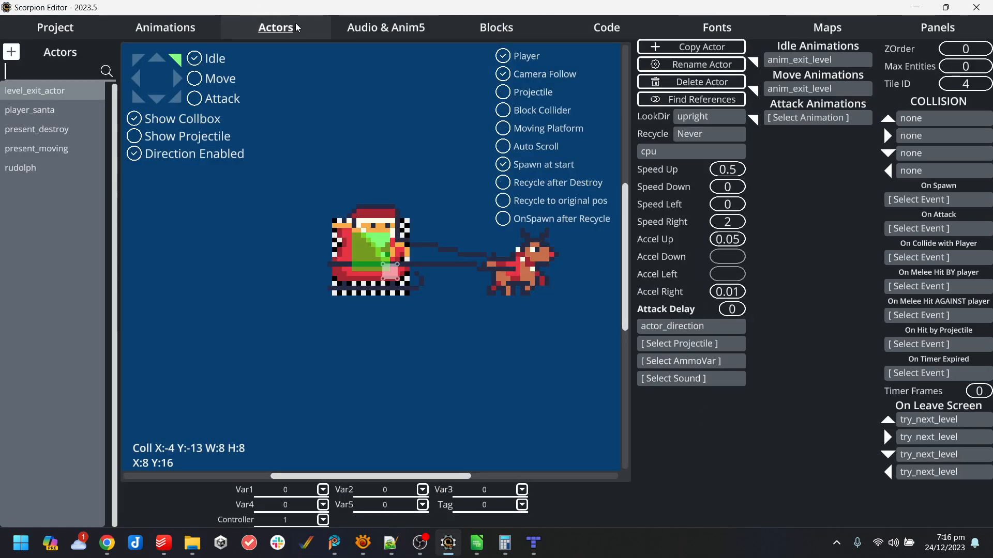
{"action": "left_click", "coordinate": [59, 154]}
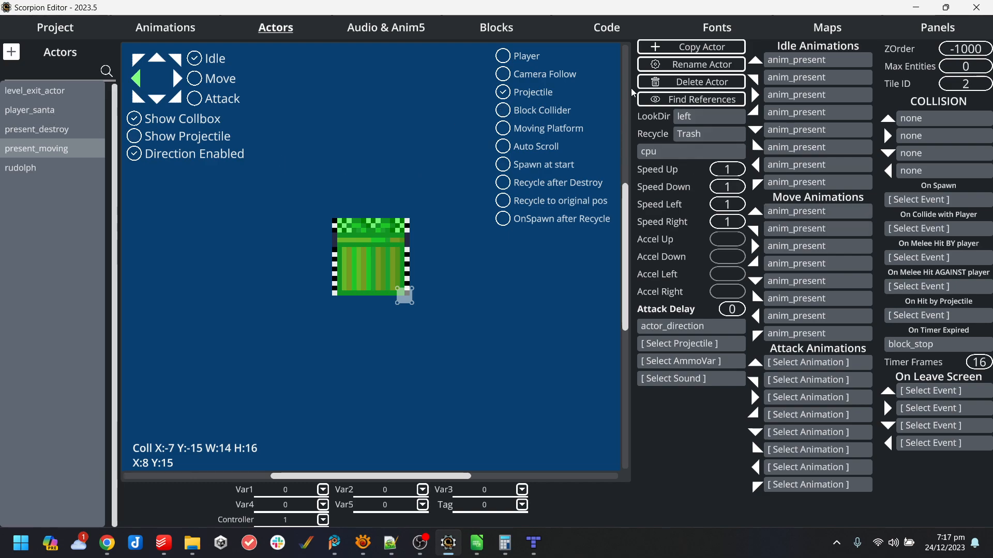
{"action": "left_click", "coordinate": [606, 27]}
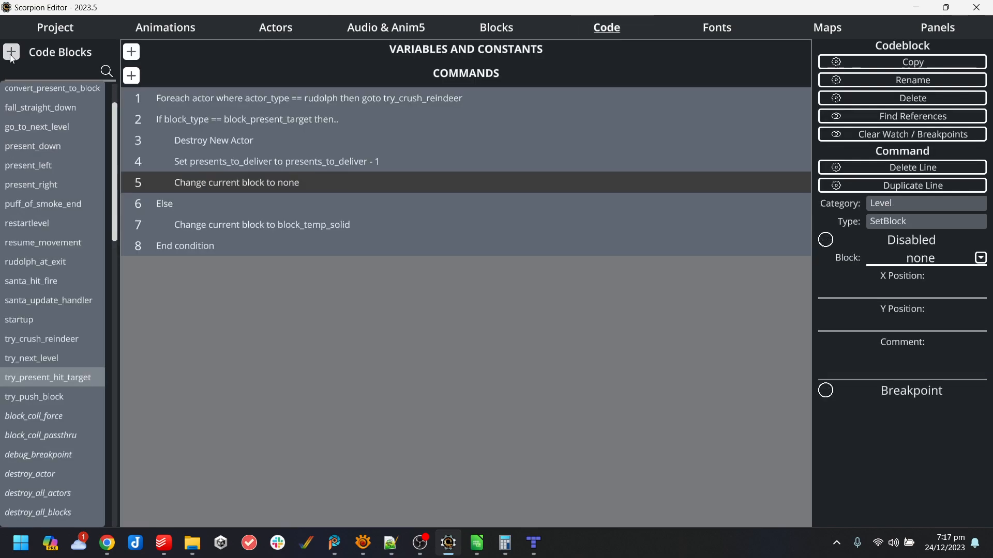
{"action": "left_click", "coordinate": [429, 29]}
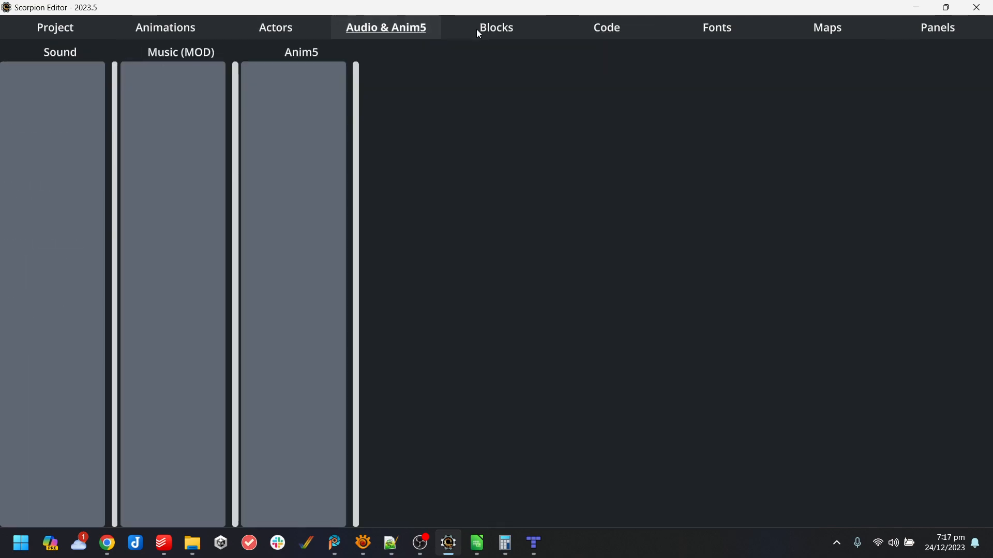
{"action": "left_click", "coordinate": [495, 30]}
{"action": "left_click", "coordinate": [60, 207]}
{"action": "left_click", "coordinate": [61, 222]}
{"action": "left_click", "coordinate": [56, 252]}
{"action": "left_click", "coordinate": [55, 264]}
{"action": "left_click", "coordinate": [55, 283]}
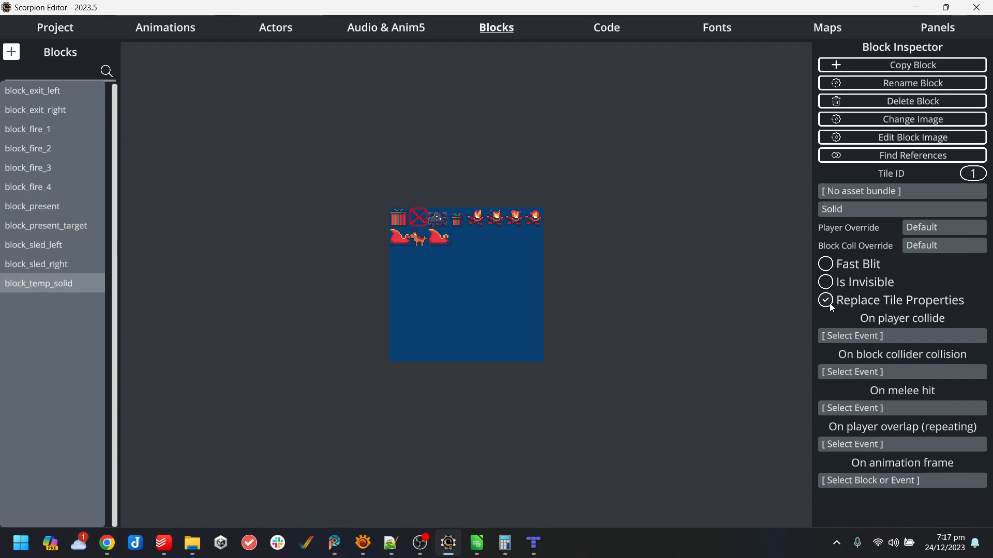
- Copy the try_crush_reindeer codeblock to a new codeblock named moving_block_collision
{"action": "left_click", "coordinate": [623, 27]}
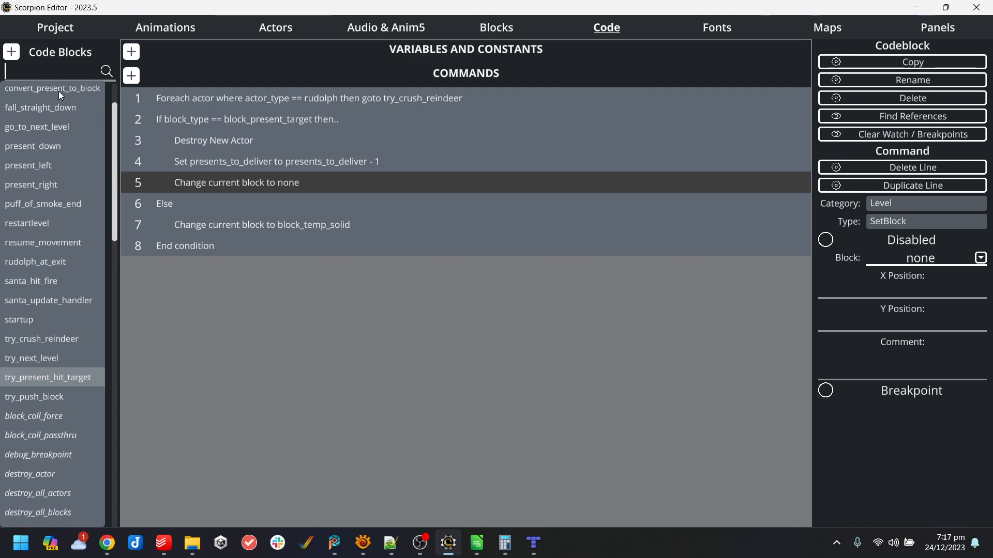
{"action": "left_click", "coordinate": [58, 341]}
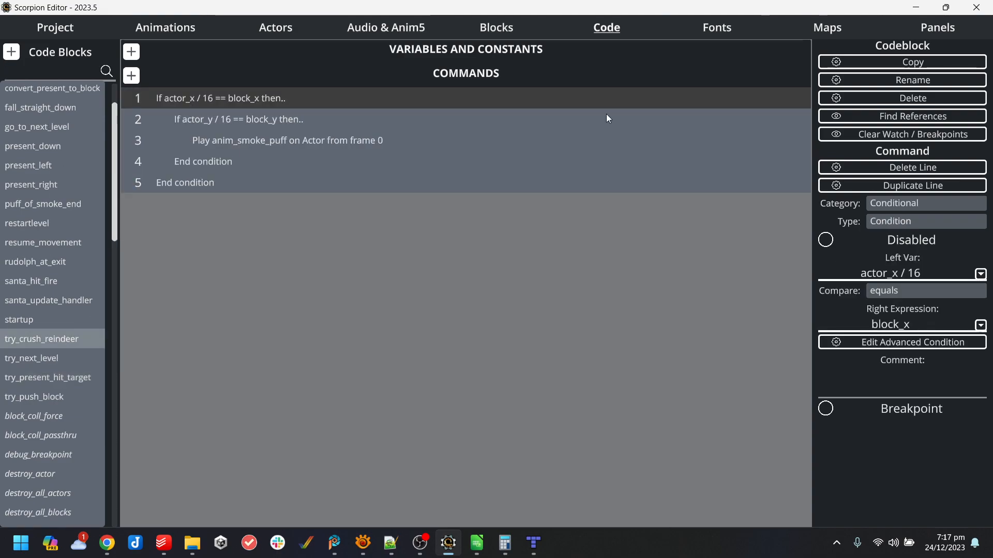
{"action": "left_click", "coordinate": [873, 67]}
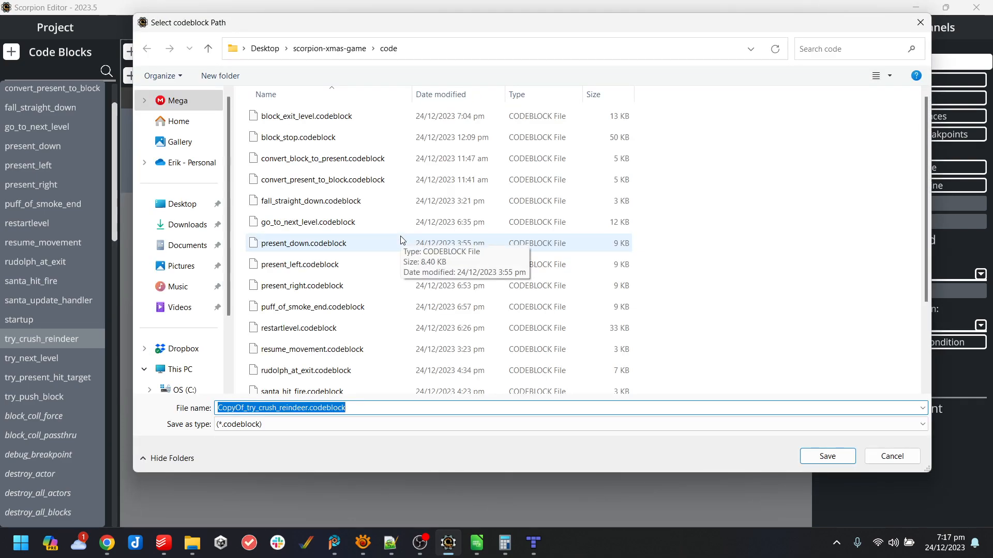
{"action": "type", "text": "crush"}
{"action": "key", "text": "Return"}
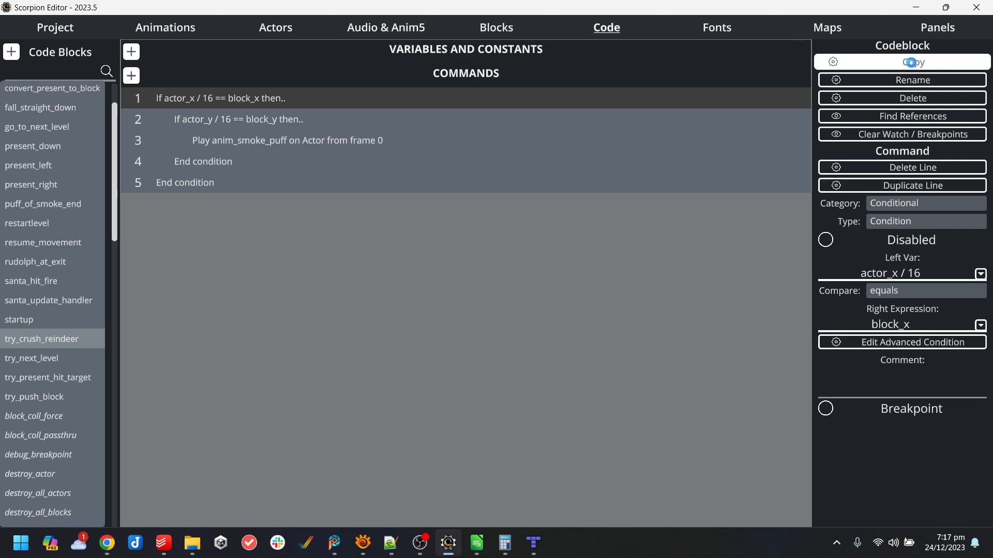
{"action": "left_click", "coordinate": [911, 62]}
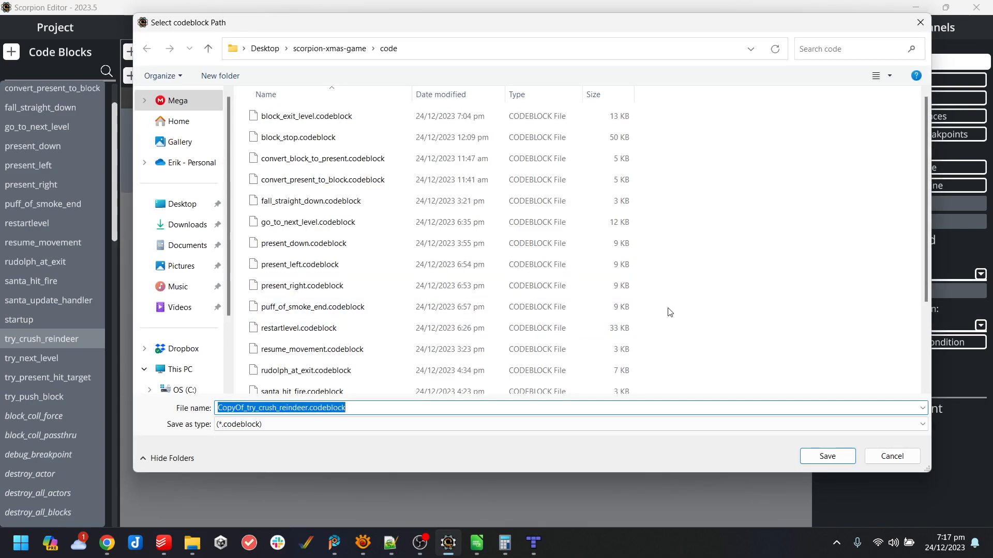
{"action": "type", "text": "moving_block_collision"}
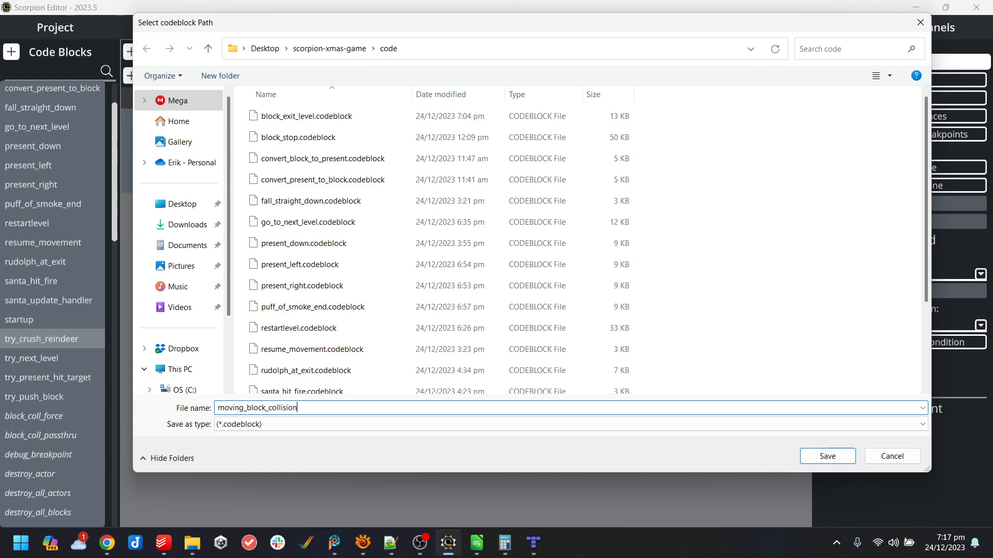
{"action": "key", "text": "Return"}
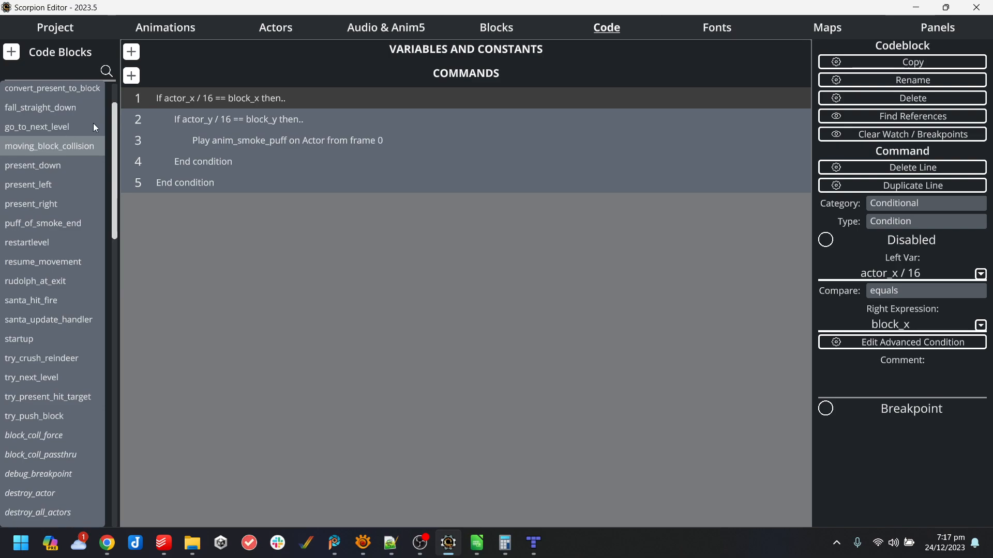
{"action": "left_click", "coordinate": [275, 28]}
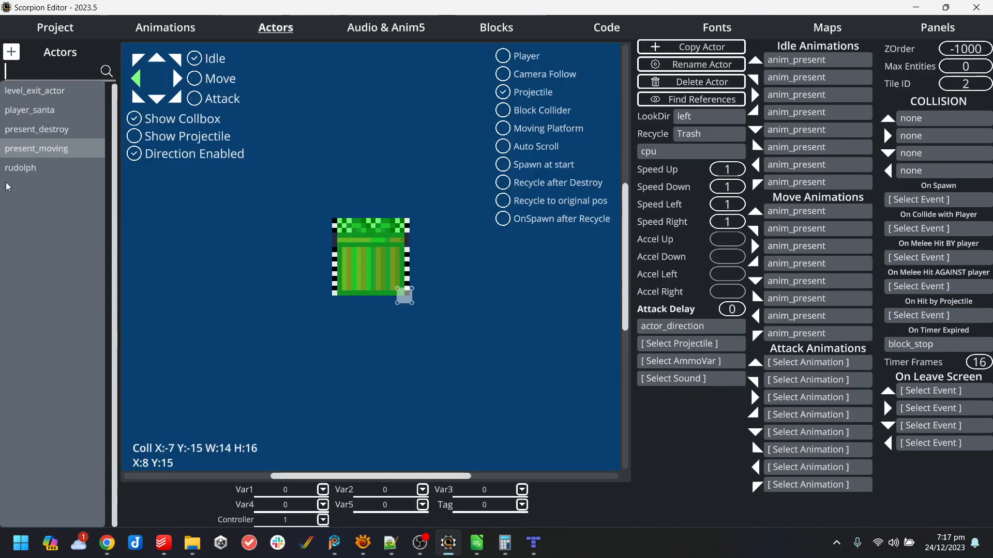
{"action": "left_click", "coordinate": [54, 92]}
{"action": "left_click", "coordinate": [57, 107]}
{"action": "left_click", "coordinate": [57, 92]}
{"action": "left_click", "coordinate": [604, 29]}
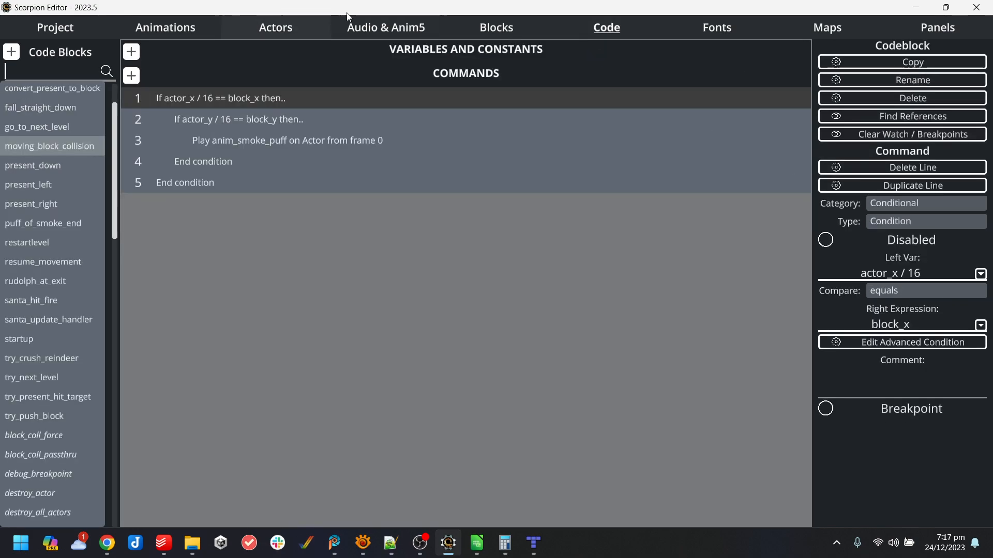
- Set the rudolph actor's On Hit by Projectile event to moving_block_collision
{"action": "left_click", "coordinate": [291, 30]}
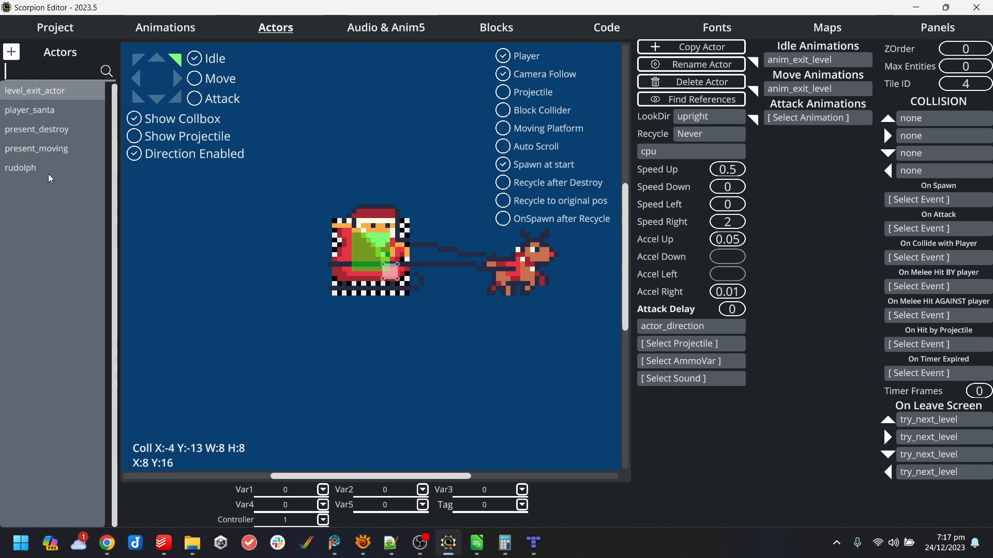
{"action": "left_click", "coordinate": [51, 110]}
{"action": "left_click", "coordinate": [62, 129]}
{"action": "left_click", "coordinate": [59, 150]}
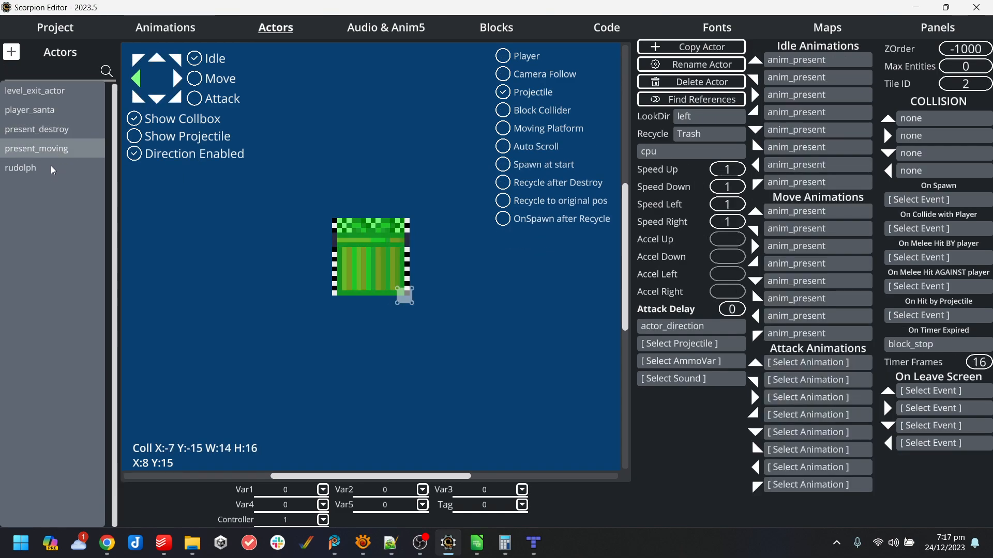
{"action": "left_click", "coordinate": [51, 168]}
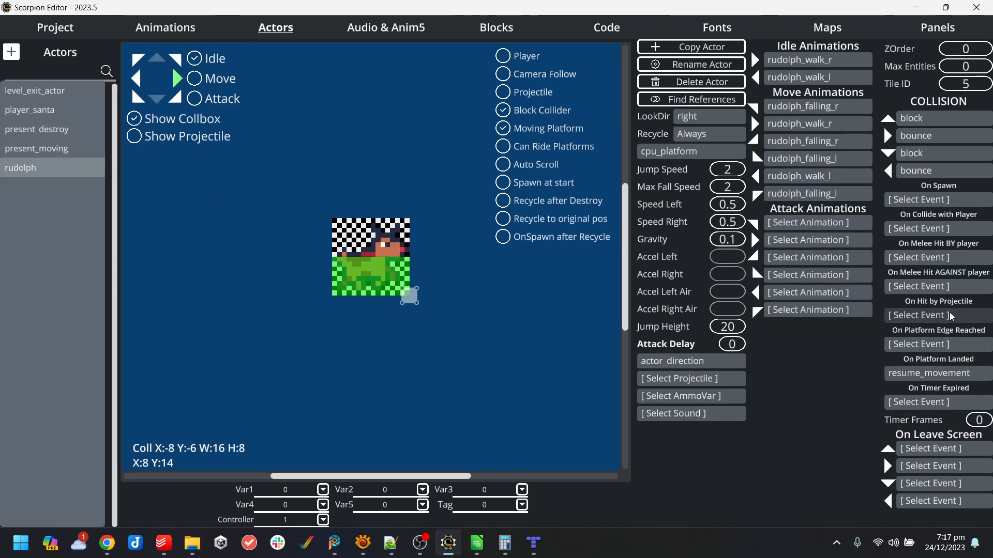
{"action": "left_click", "coordinate": [931, 316]}
{"action": "type", "text": "movin"}
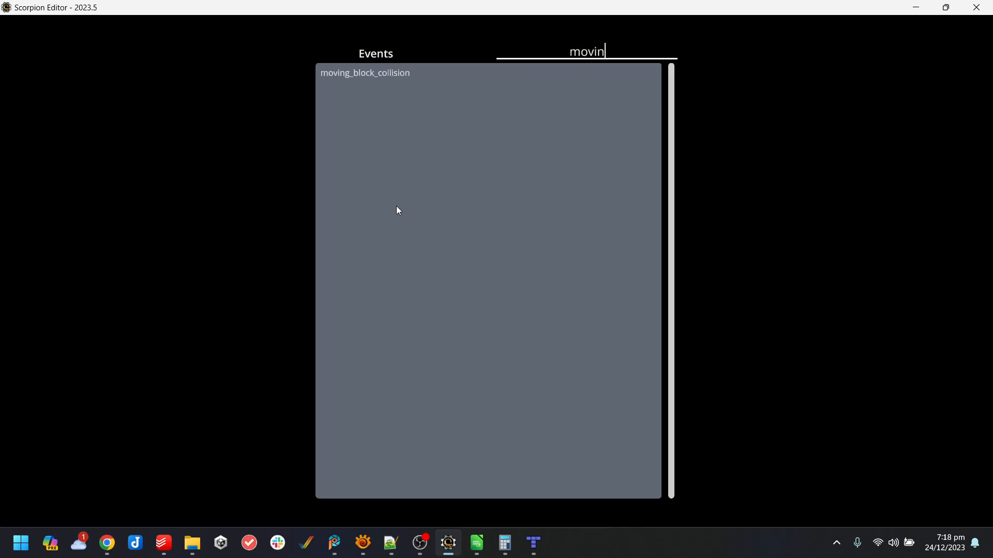
{"action": "left_click", "coordinate": [416, 77]}
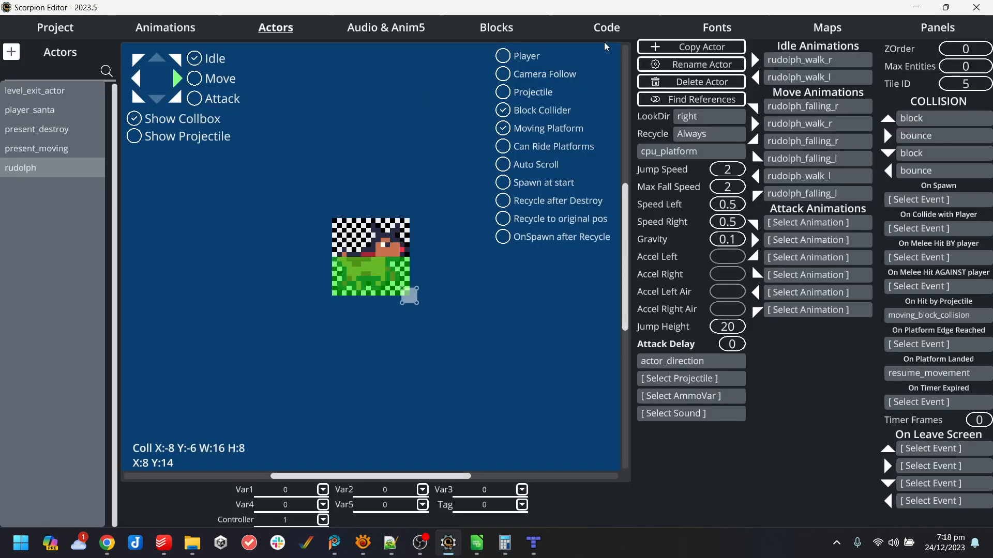
- Remove both position conditions and their end conditions from moving_block_collision, keeping the smoke puff command, and compare it with try_crush_reindeer
{"action": "left_click", "coordinate": [606, 27]}
{"action": "left_click", "coordinate": [257, 147]}
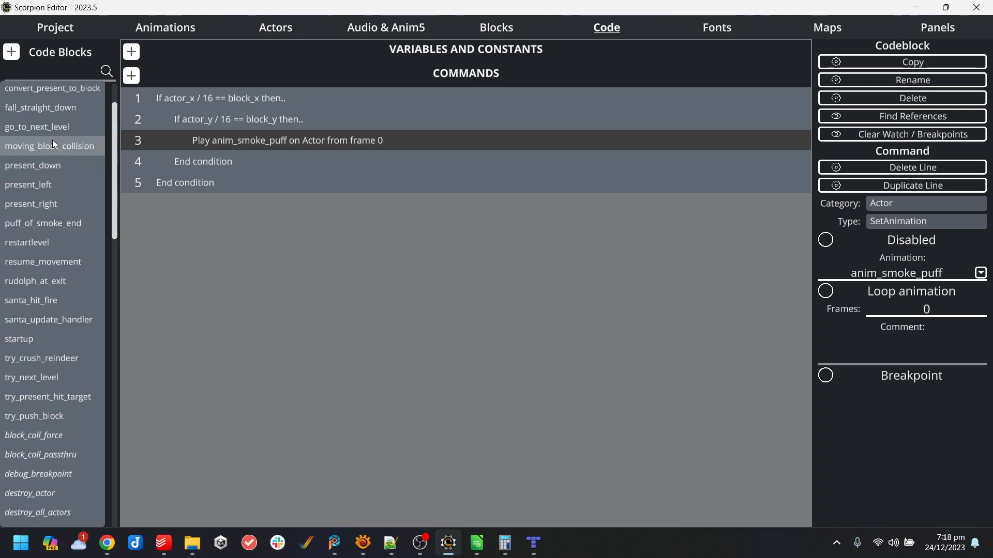
{"action": "scroll", "coordinate": [52, 141], "scroll_direction": "up", "scroll_amount": 1}
{"action": "left_click", "coordinate": [276, 122]}
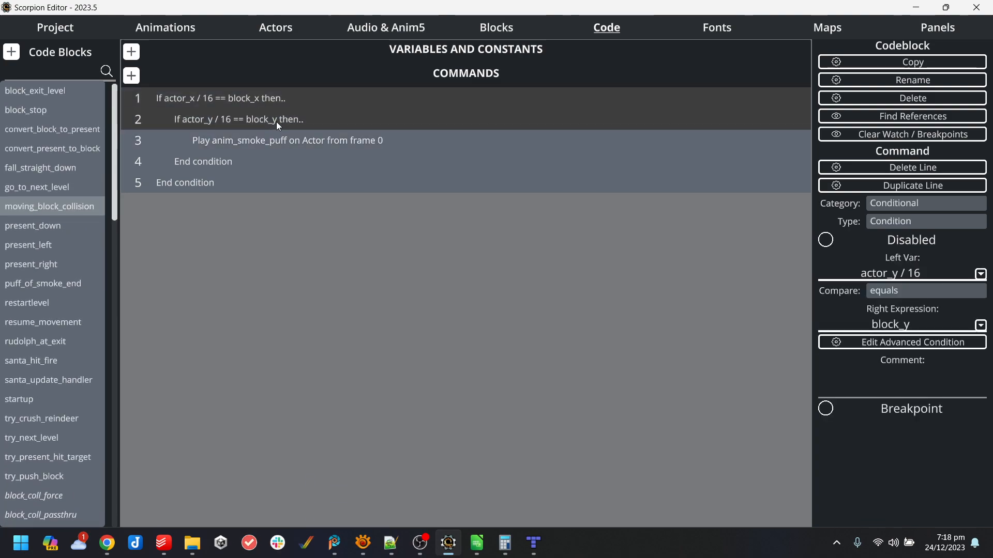
{"action": "key", "text": "Delete"}
{"action": "left_click", "coordinate": [223, 114]}
{"action": "left_click", "coordinate": [224, 135], "text": "shift"}
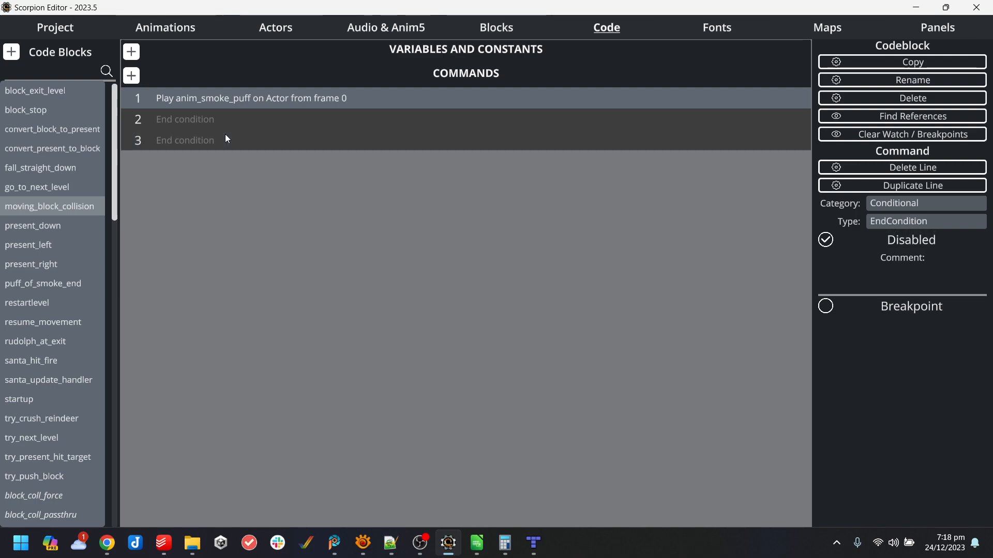
{"action": "key", "text": "Delete"}
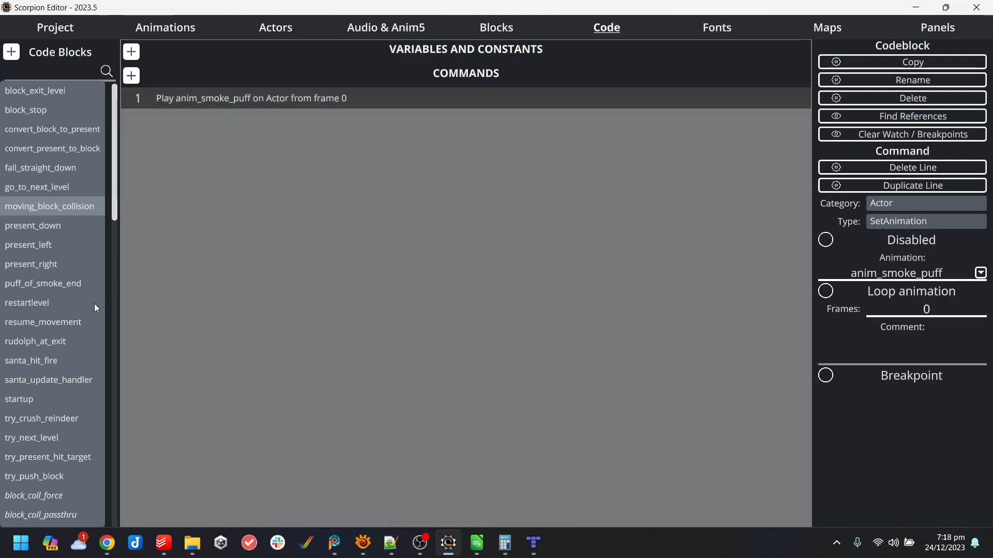
{"action": "left_click", "coordinate": [57, 418]}
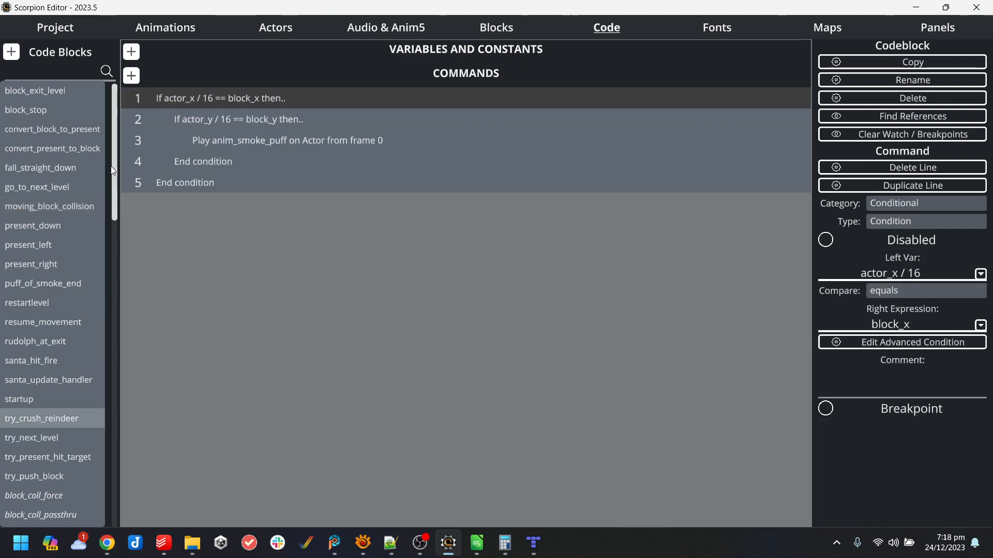
{"action": "left_click", "coordinate": [68, 205]}
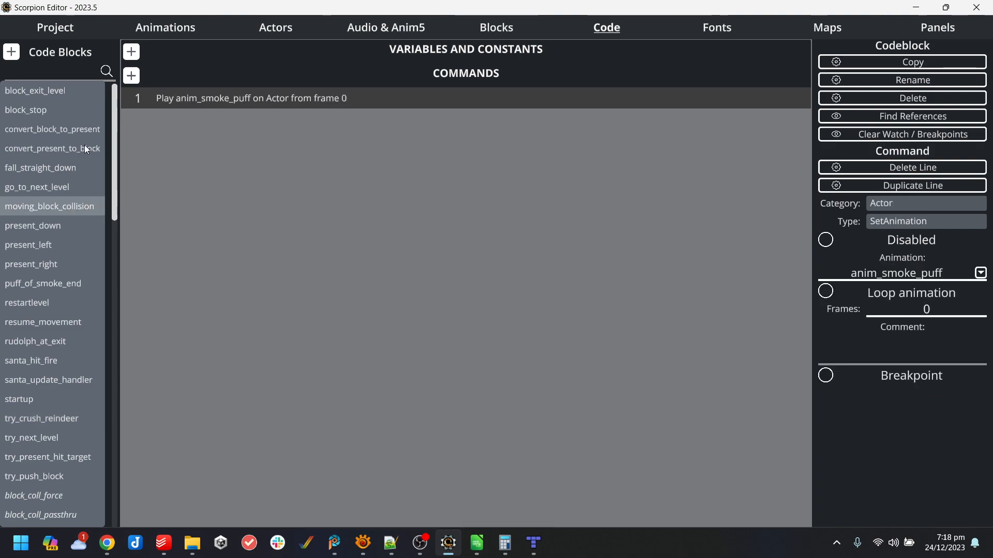
- Compile and run the game in WinUAE, and push the present inside the house left through the reindeer onto the far tree
{"action": "left_click", "coordinate": [66, 36]}
{"action": "left_click", "coordinate": [114, 468]}
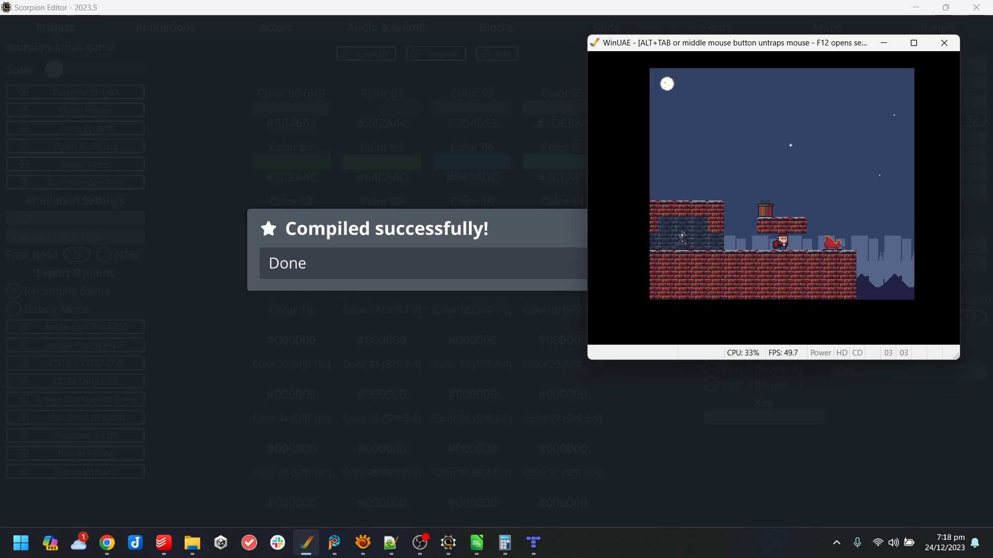
{"action": "key", "text": "Left"}
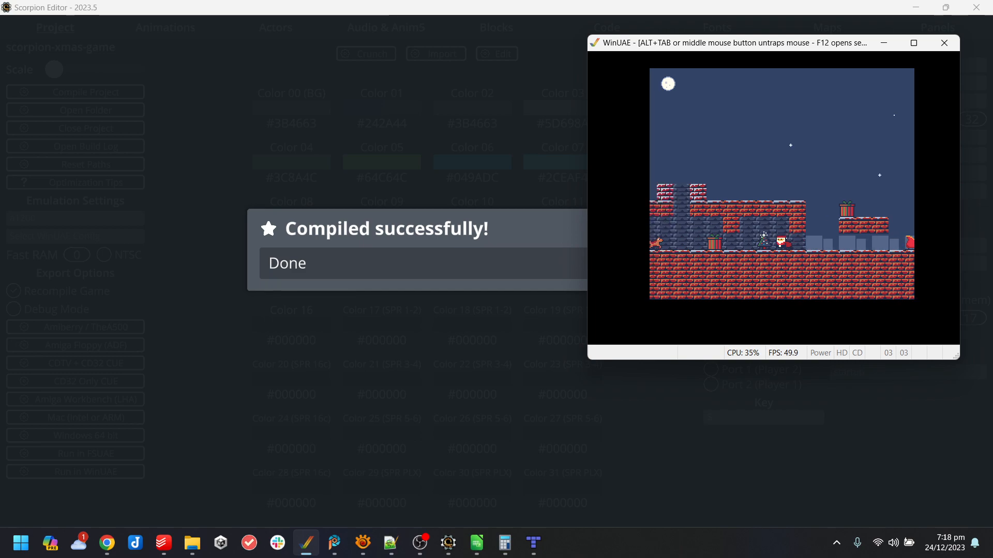
{"action": "key", "text": "Right"}
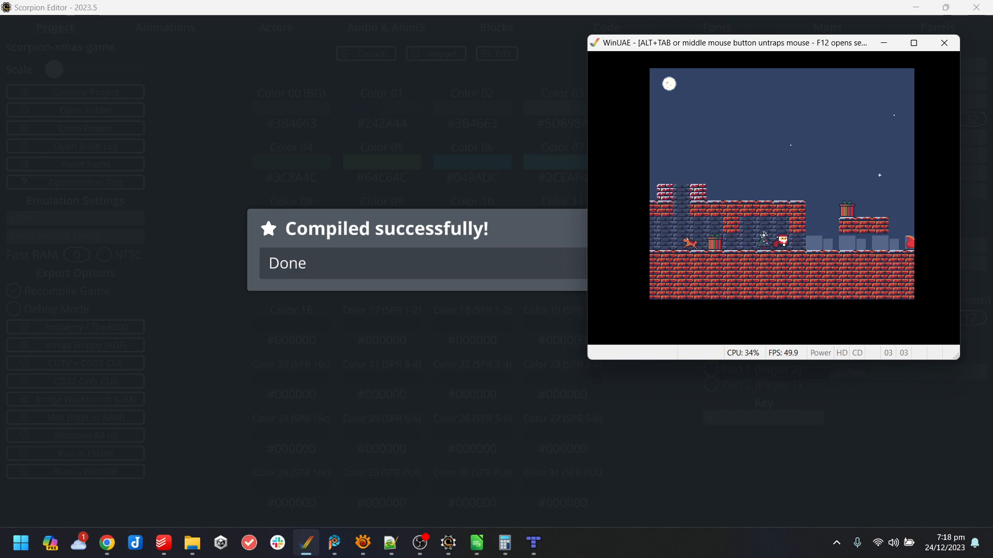
{"action": "key", "text": "Left"}
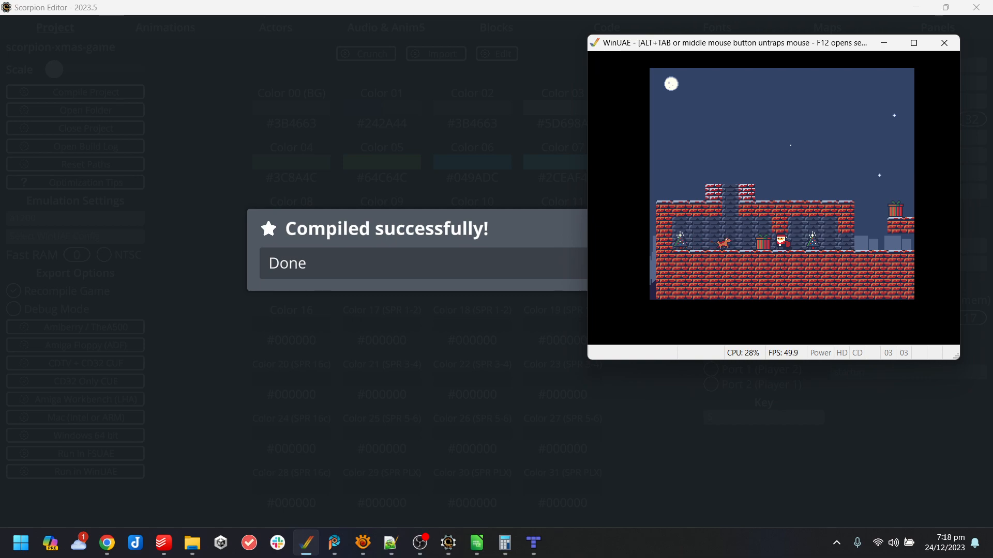
{"action": "key", "text": "Left"}
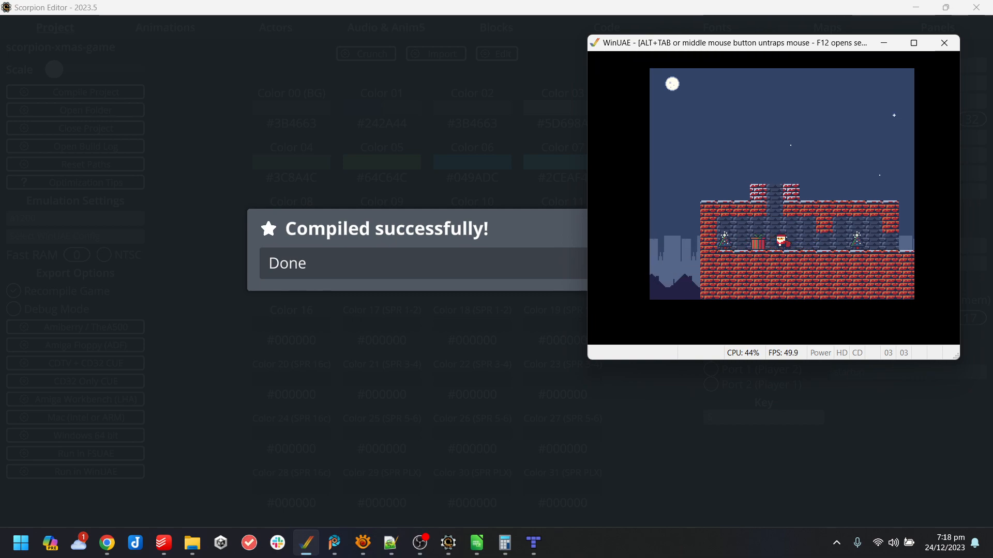
{"action": "key", "text": "Left"}
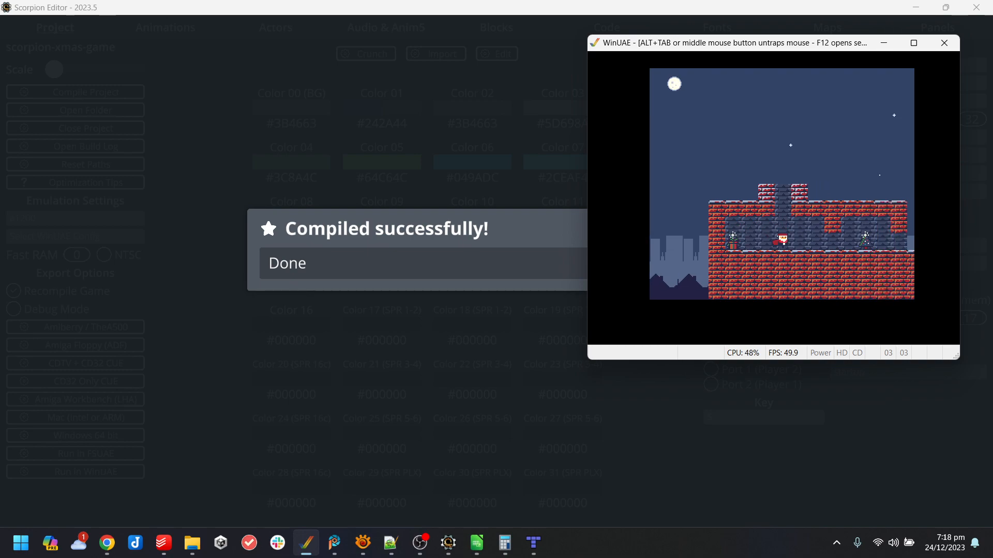
- Take Santa outside onto the brick platform, push its present off the left edge, and destroy the fallen present
{"action": "key", "text": "Right"}
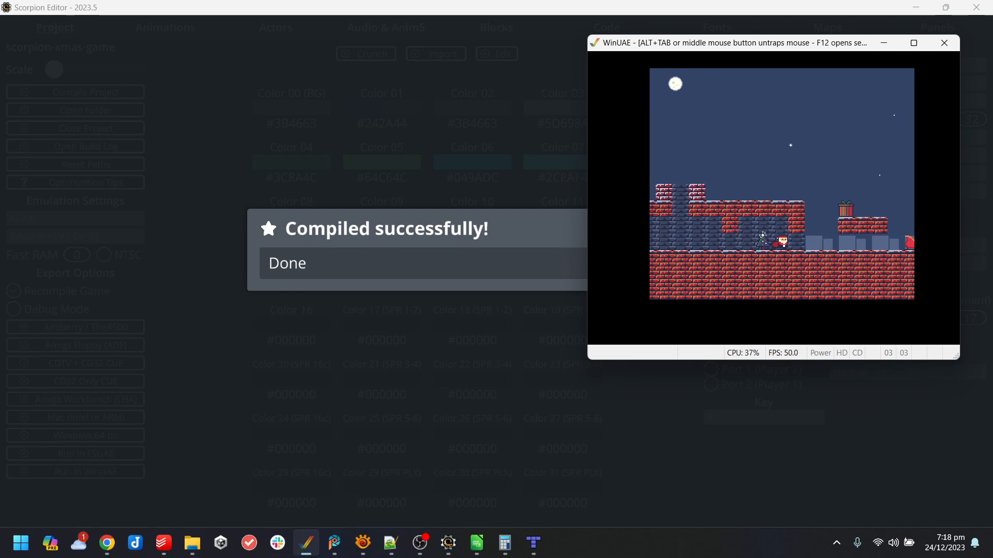
{"action": "key", "text": "Right"}
{"action": "key", "text": "Up"}
{"action": "key", "text": "Left"}
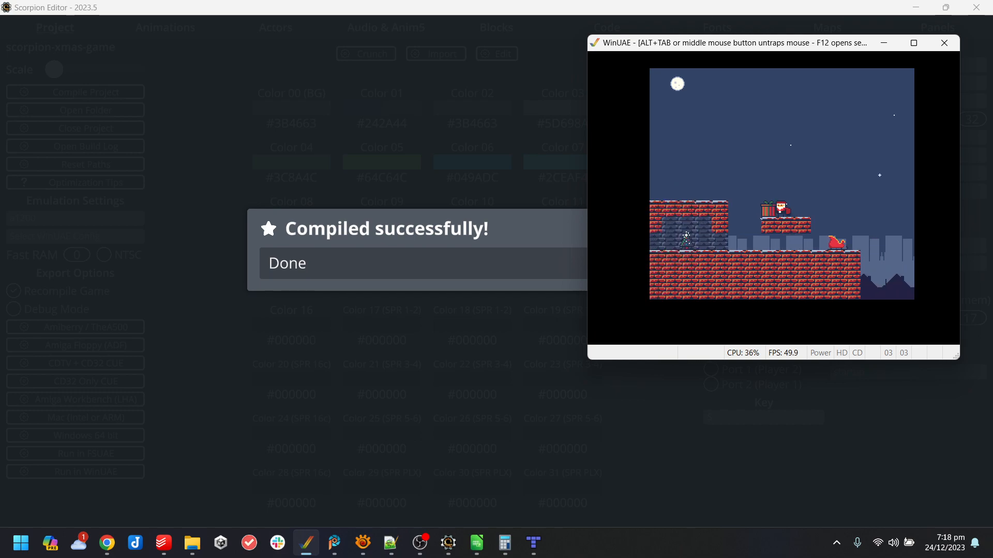
{"action": "key", "text": "Left"}
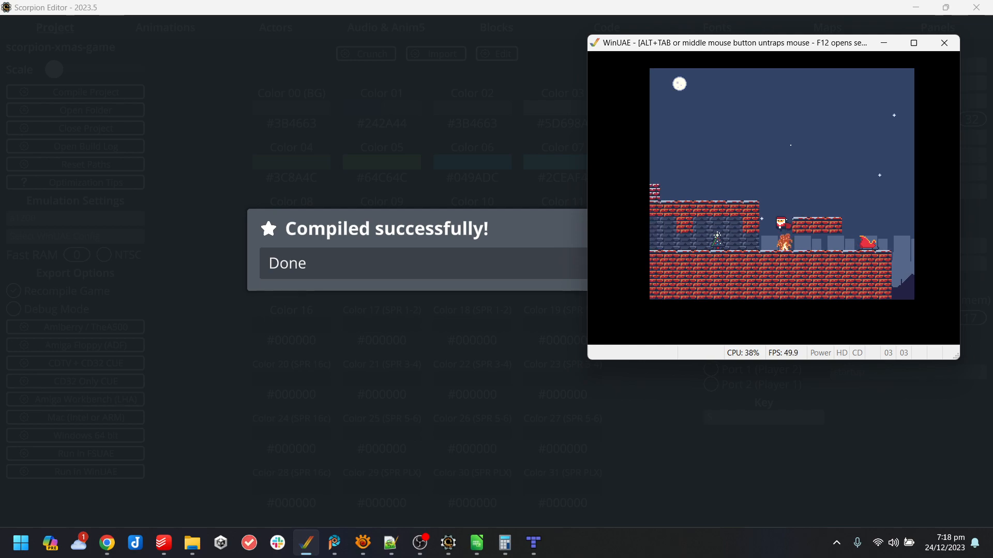
- Walk Santa back toward the sleigh, and restart the game through the WinUAE properties
{"action": "key", "text": "Right"}
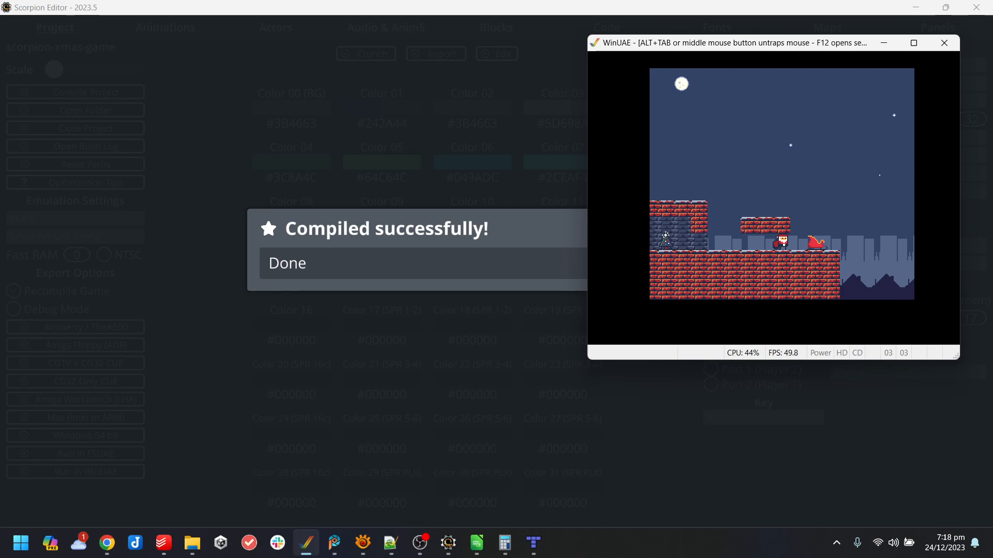
{"action": "key", "text": "Right"}
{"action": "key", "text": "Up"}
{"action": "key", "text": "Left"}
{"action": "key", "text": "F12"}
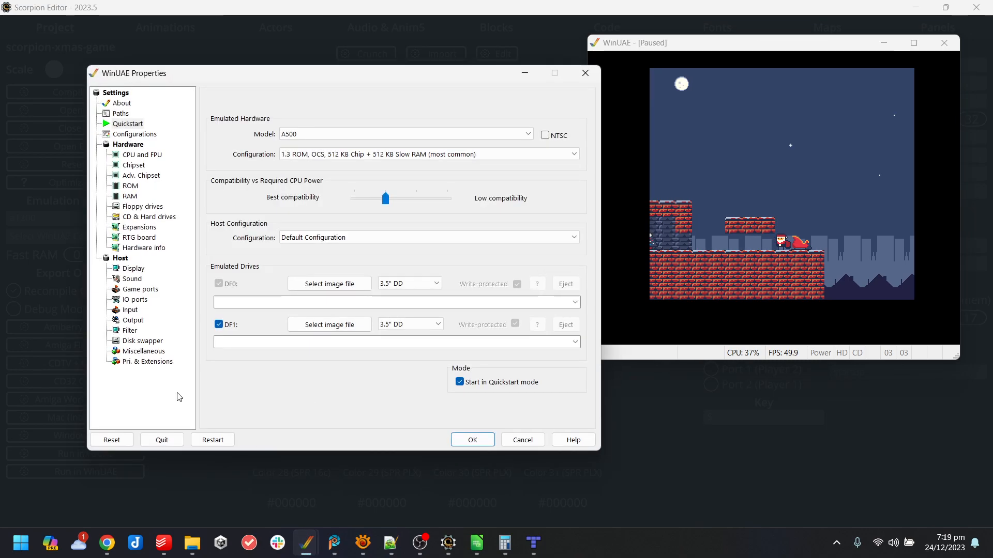
{"action": "left_click", "coordinate": [219, 441]}
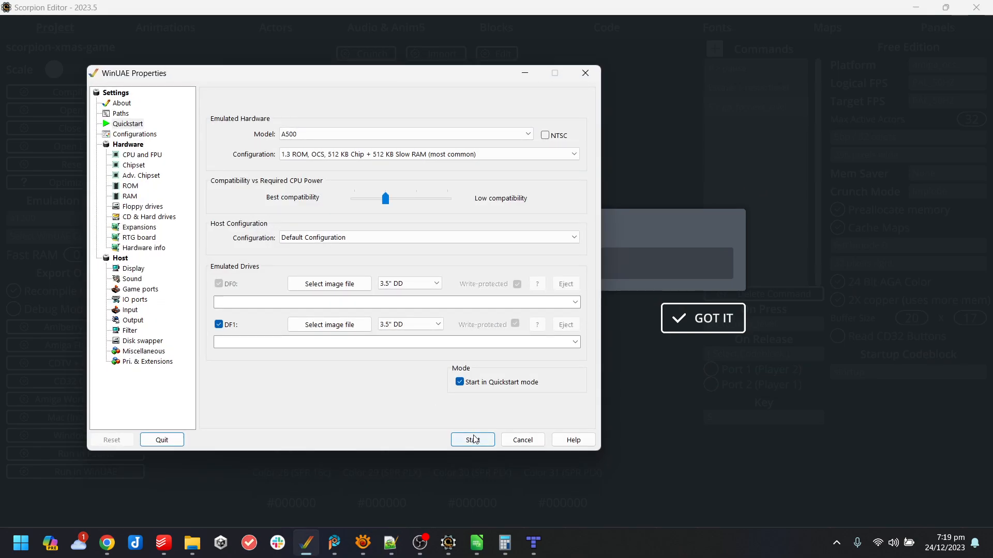
{"action": "left_click", "coordinate": [473, 440]}
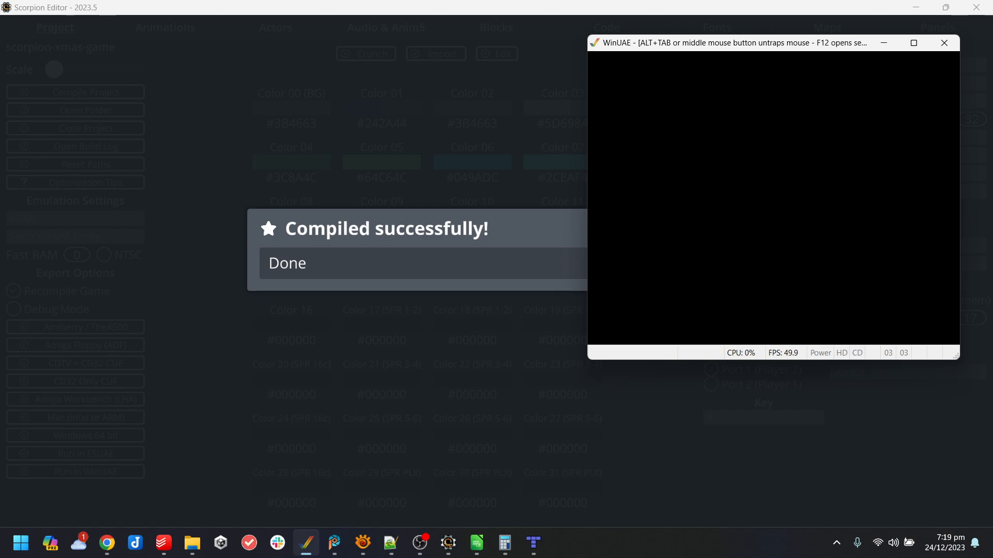
- Jump Santa onto the brick platform, push its present off the left edge, and drop down onto it
{"action": "key", "text": "Right"}
{"action": "key", "text": "Up"}
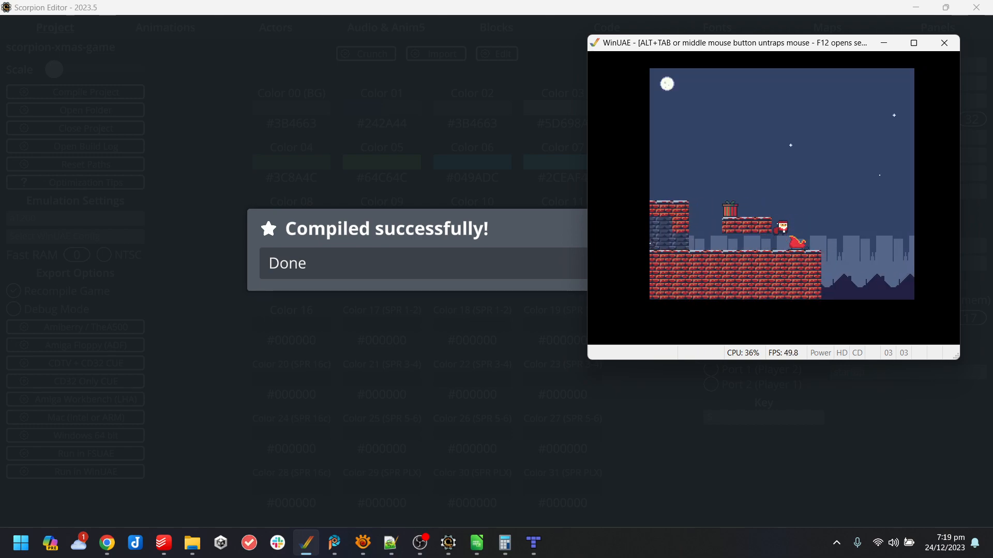
{"action": "key", "text": "Left"}
{"action": "key", "text": "Left"}
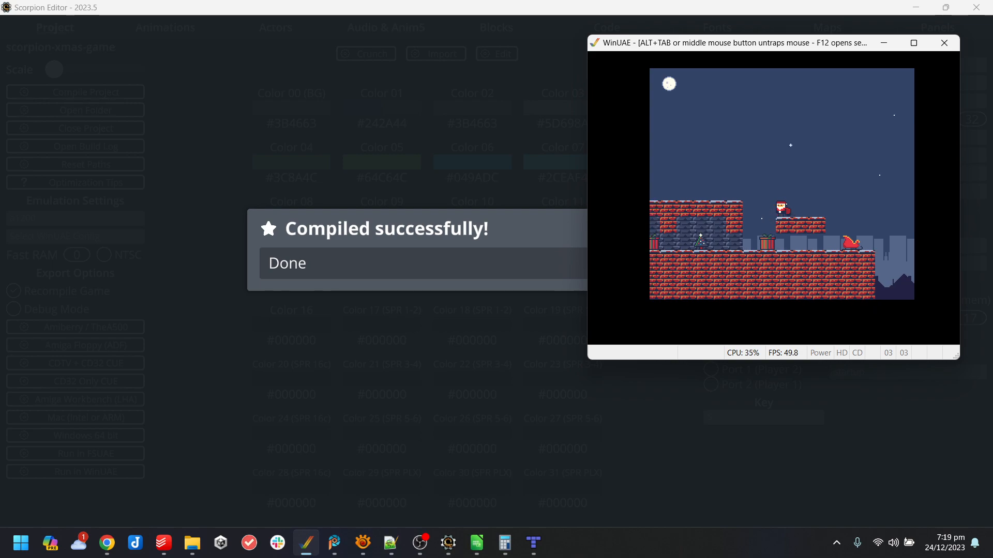
{"action": "key", "text": "Left"}
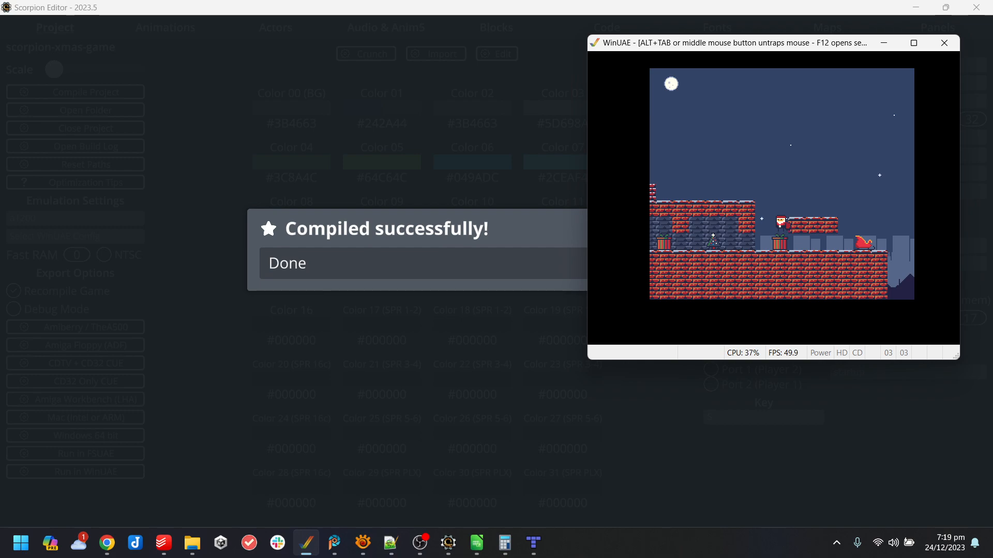
- Jump Santa back to the platform, drop onto the fallen present again, destroy it, and walk toward the sleigh
{"action": "key", "text": "Right"}
{"action": "key", "text": "Up"}
{"action": "key", "text": "Right"}
{"action": "key", "text": "Left"}
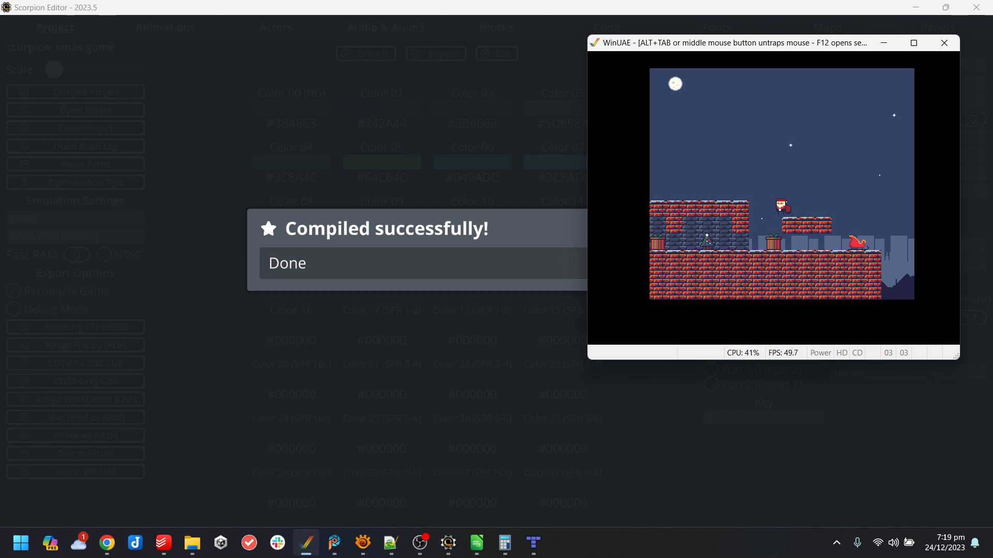
{"action": "key", "text": "Right"}
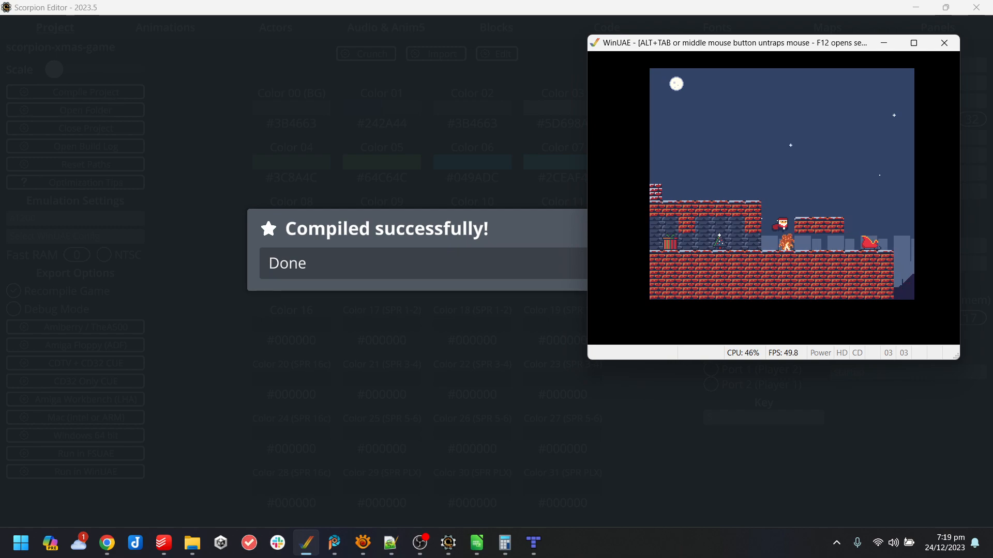
{"action": "key", "text": "Right"}
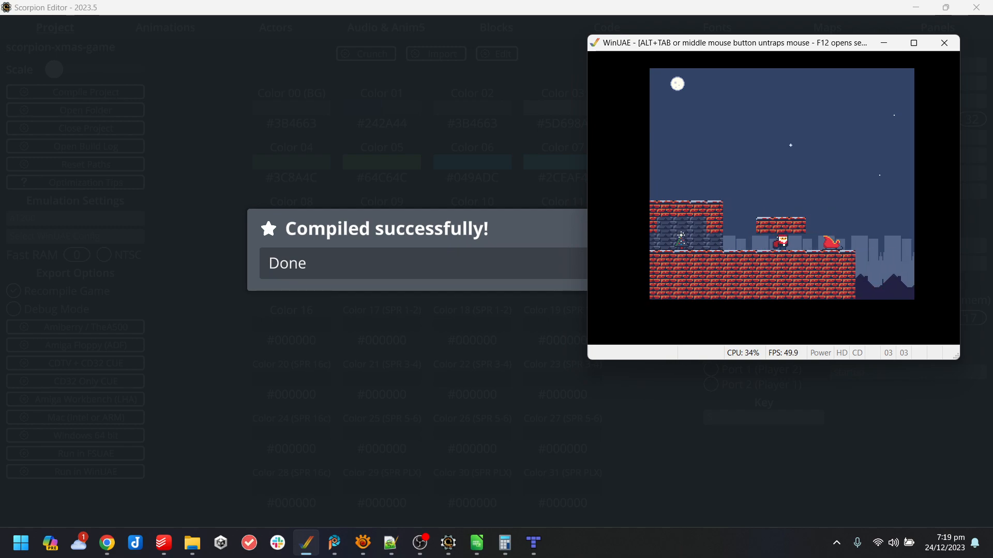
- Jump Santa over the platform and roof and down the chimney, landing between the reindeer and the present
{"action": "key", "text": "Left"}
{"action": "key", "text": "Left"}
{"action": "key", "text": "Up"}
{"action": "key", "text": "Right"}
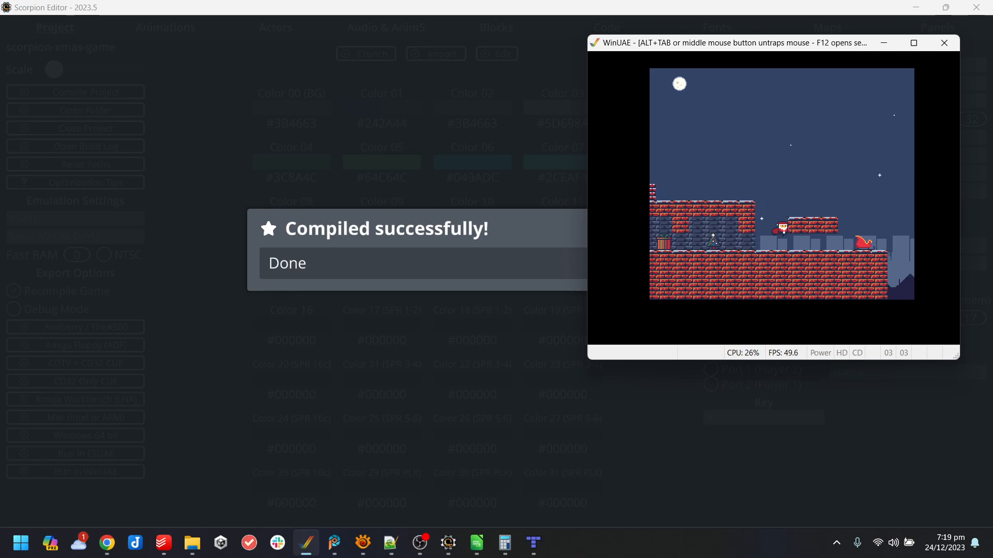
{"action": "key", "text": "Right"}
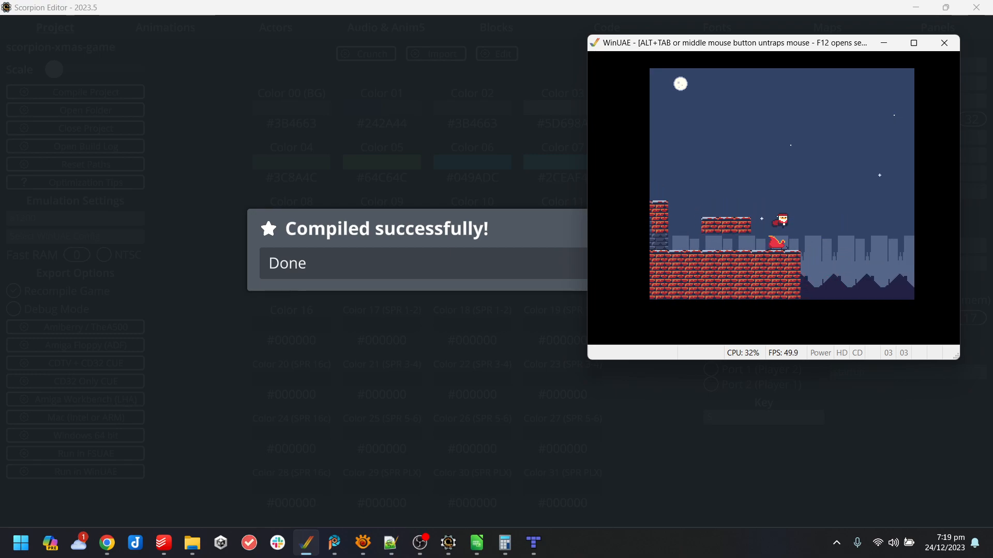
{"action": "key", "text": "Left"}
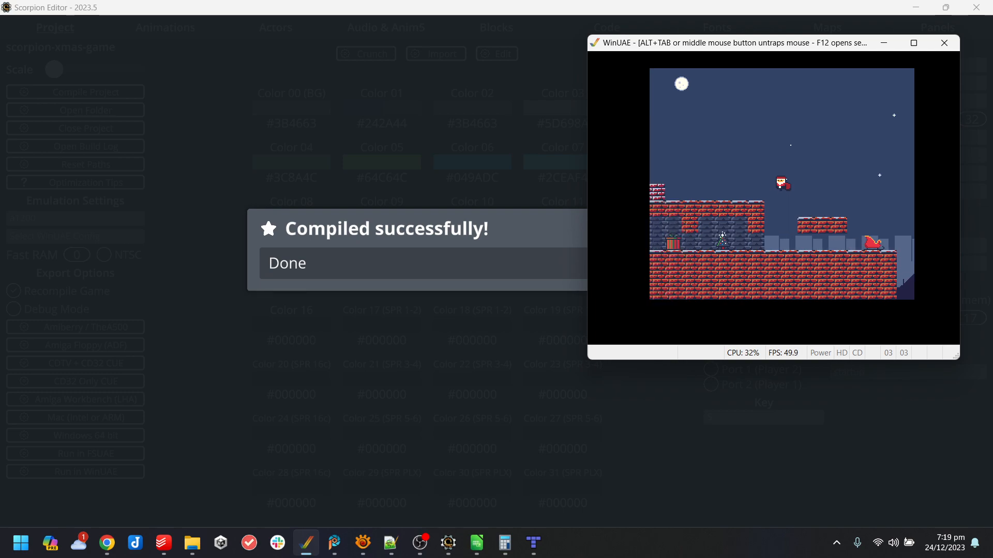
{"action": "key", "text": "Left"}
{"action": "key", "text": "Up"}
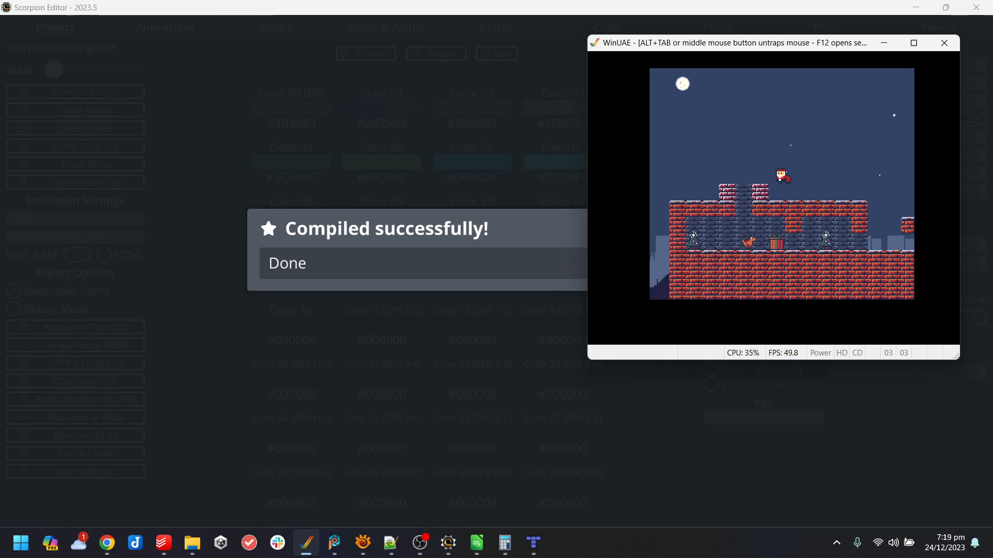
{"action": "key", "text": "Left"}
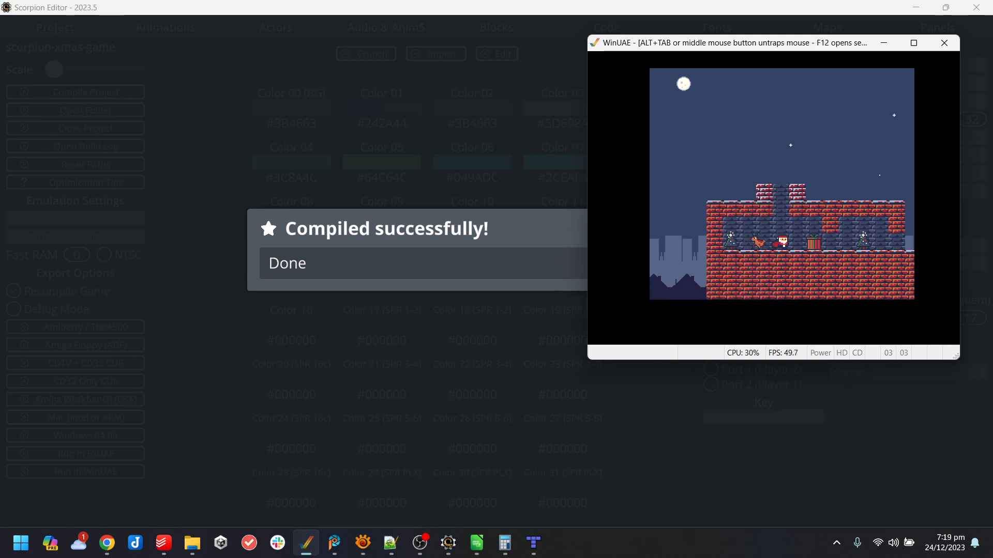
{"action": "key", "text": "Right"}
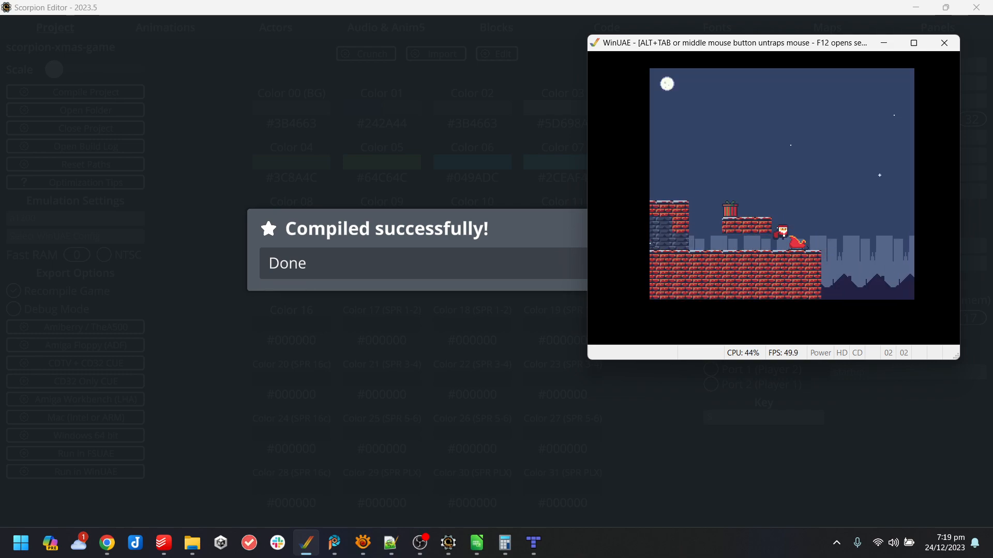
- Take Santa from the sleigh over the roof and down the chimney, and push the inside present right onto the tree
{"action": "key", "text": "Up"}
{"action": "key", "text": "Left"}
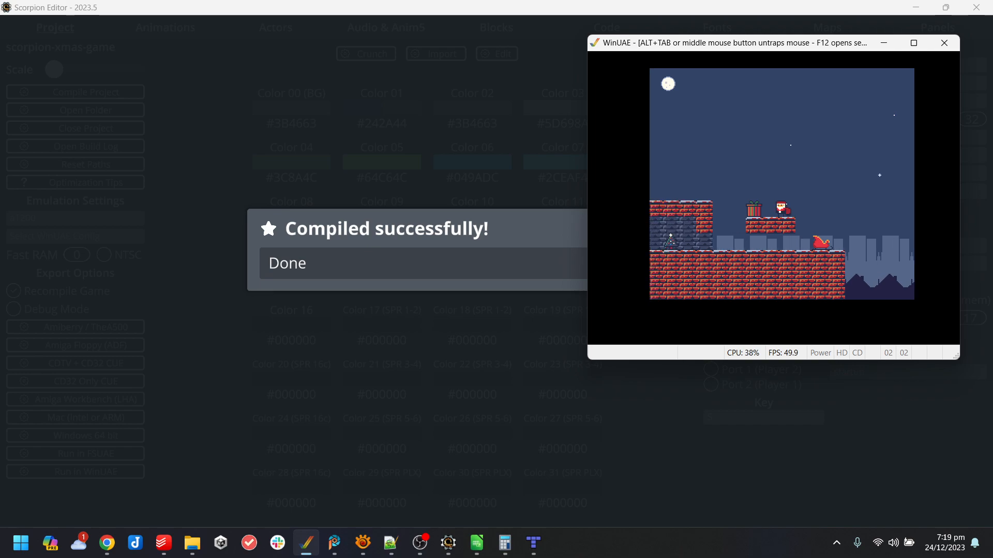
{"action": "key", "text": "Up"}
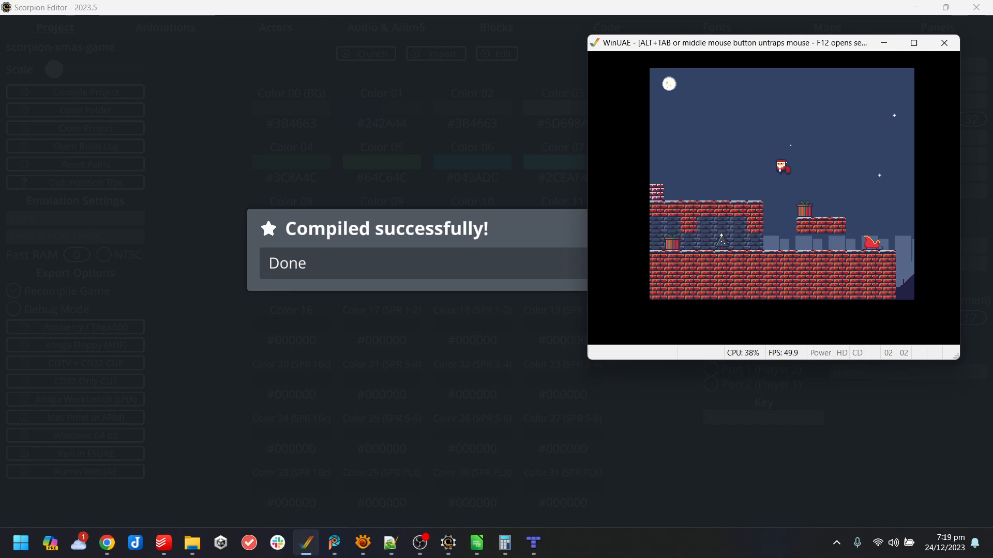
{"action": "key", "text": "Up"}
{"action": "key", "text": "Left"}
{"action": "key", "text": "Right"}
{"action": "key", "text": "Right"}
{"action": "key", "text": "Right"}
- Move Santa between the brick platform and the house roof, then close the emulator and dismiss the compile message
{"action": "key", "text": "Up"}
{"action": "key", "text": "Right"}
{"action": "key", "text": "Left"}
{"action": "key", "text": "Up"}
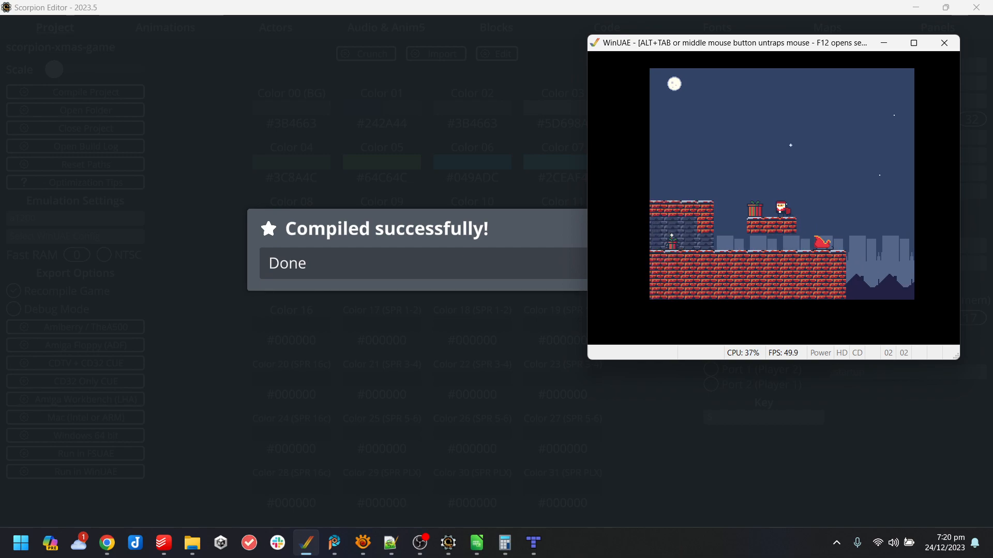
{"action": "key", "text": "Left"}
{"action": "key", "text": "Up"}
{"action": "key", "text": "Left"}
{"action": "key", "text": "Left"}
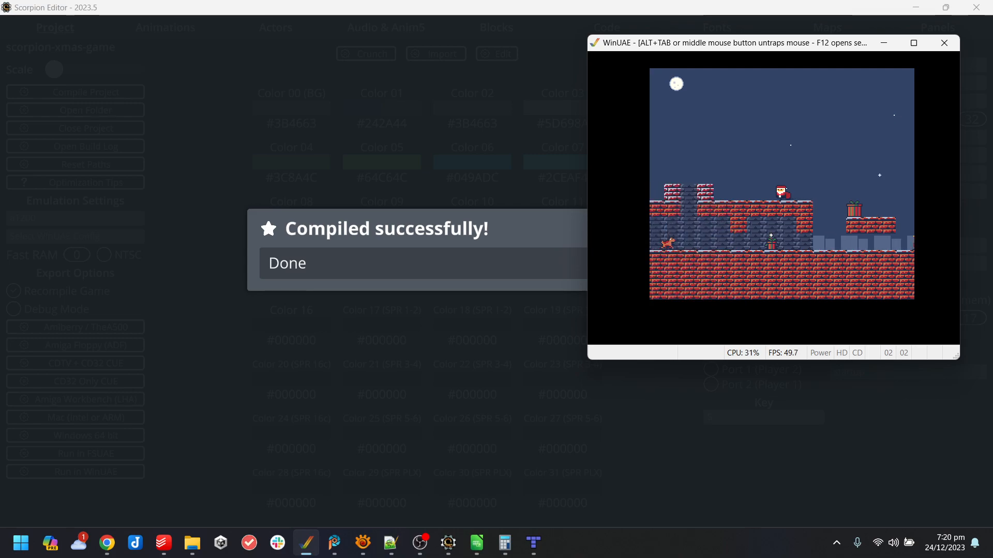
{"action": "key", "text": "alt+F4"}
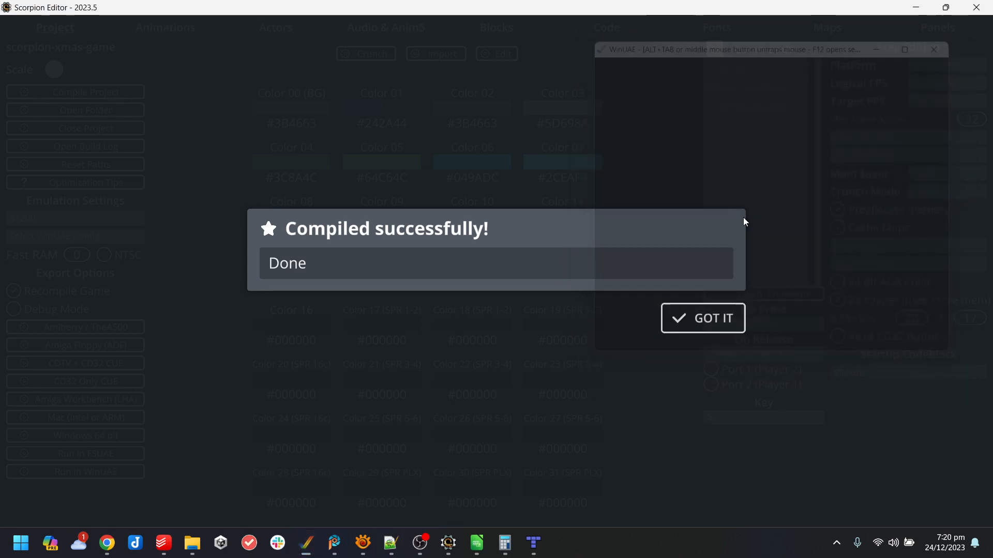
{"action": "left_click", "coordinate": [705, 326]}
- Set the rudolph actor's recycle type to Never and run the project in WinUAE
{"action": "left_click", "coordinate": [294, 29]}
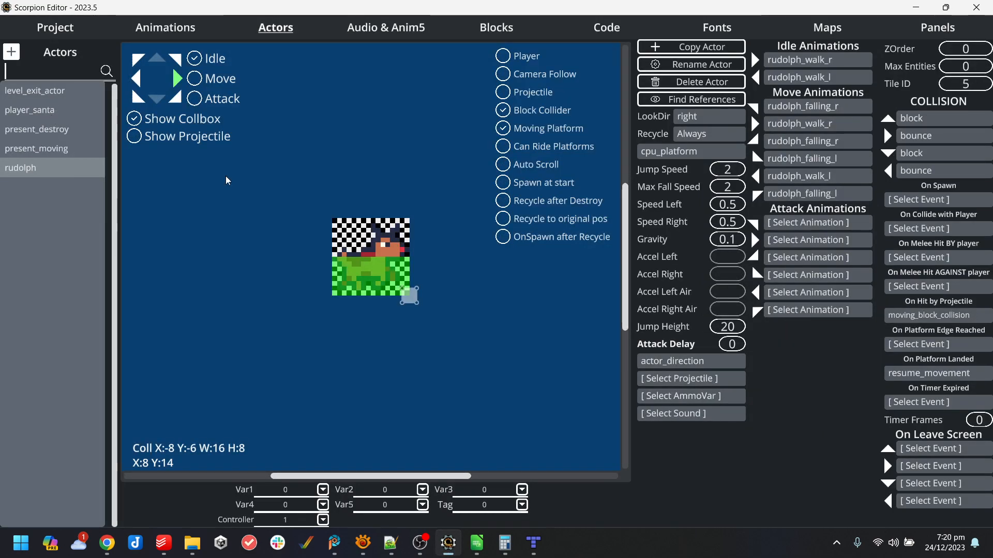
{"action": "left_click", "coordinate": [704, 135]}
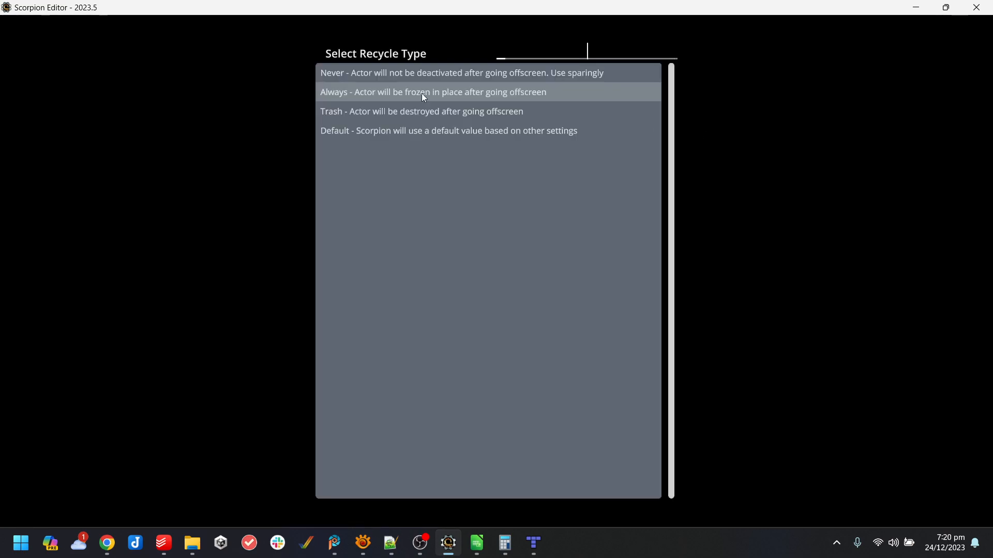
{"action": "left_click", "coordinate": [355, 78]}
{"action": "left_click", "coordinate": [55, 27]}
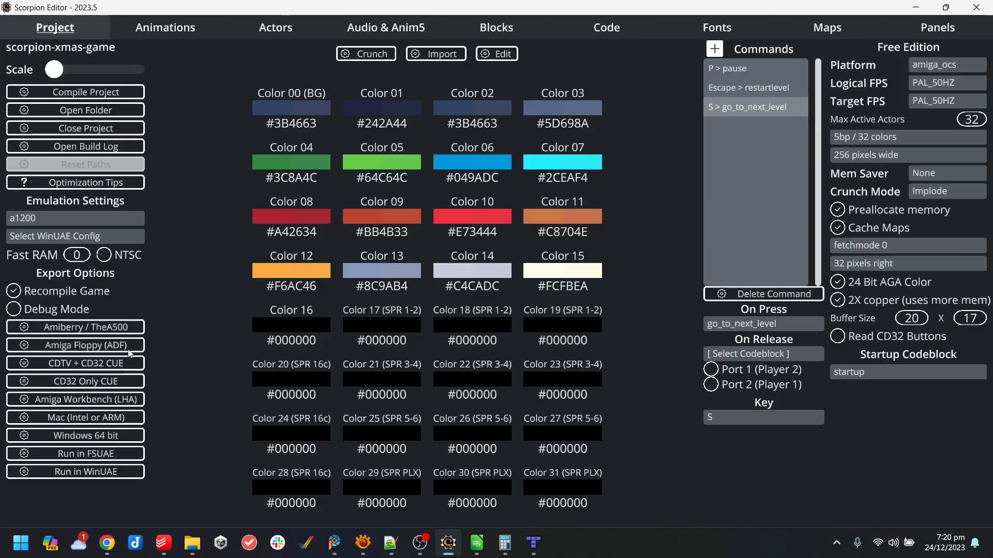
{"action": "left_click", "coordinate": [112, 471]}
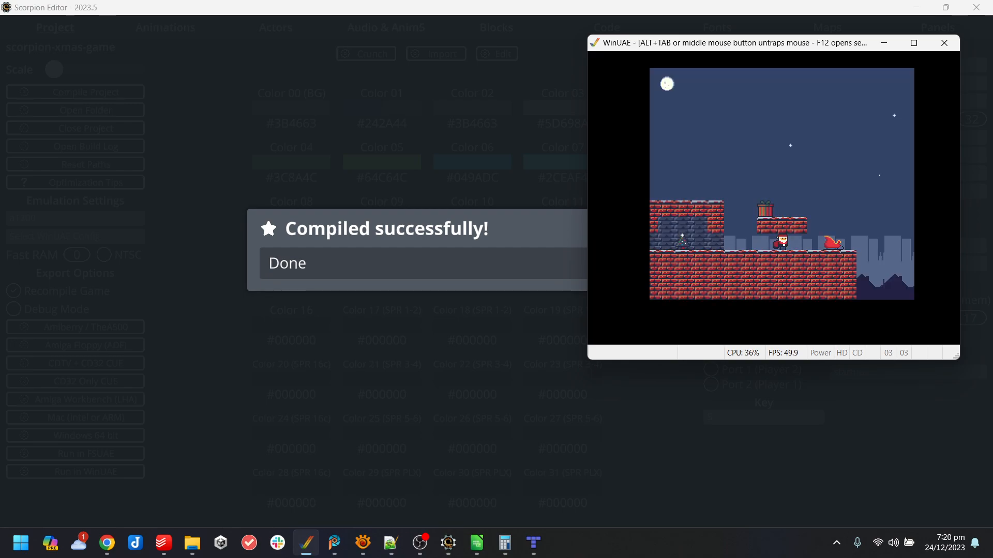
- Take Santa from under the brick platform over the roof and down the chimney, and push the inside present right onto the tree
{"action": "key", "text": "Left"}
{"action": "key", "text": "Left"}
{"action": "key", "text": "Right"}
{"action": "key", "text": "Up"}
{"action": "key", "text": "Left"}
{"action": "key", "text": "Left"}
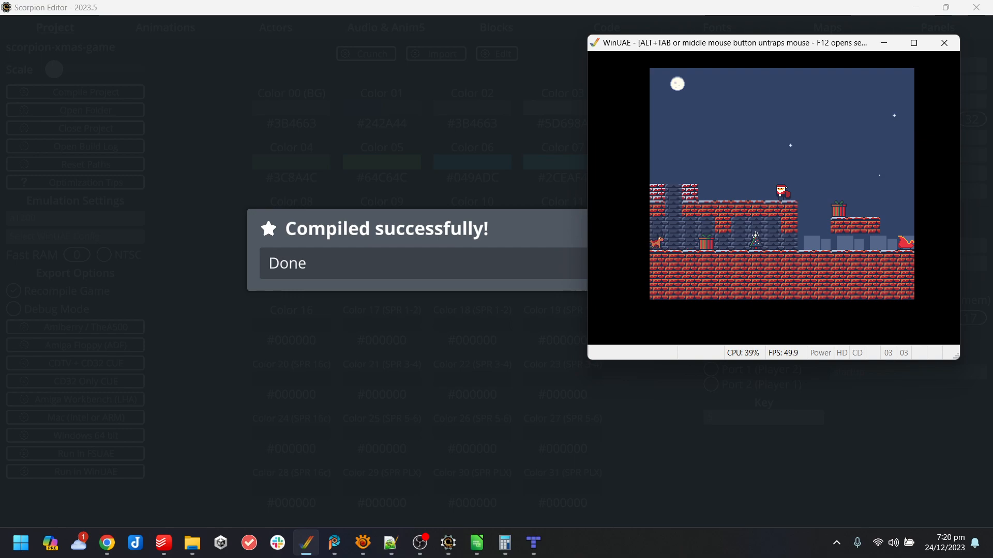
{"action": "key", "text": "Left"}
{"action": "key", "text": "Left"}
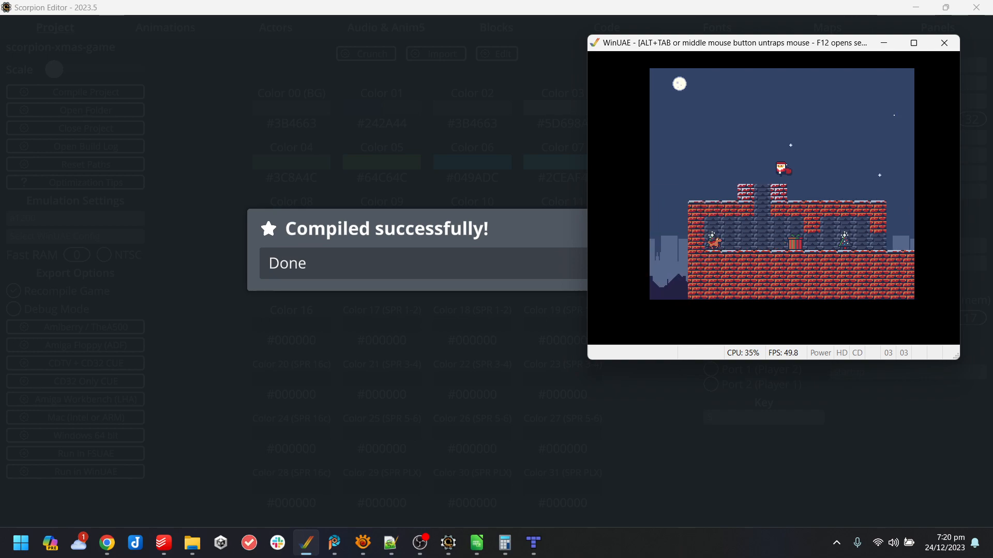
{"action": "key", "text": "Right"}
{"action": "key", "text": "Right"}
- Push the platform's present off its left edge and along the ground through the house toward the far-left tree
{"action": "key", "text": "Left"}
{"action": "key", "text": "Left"}
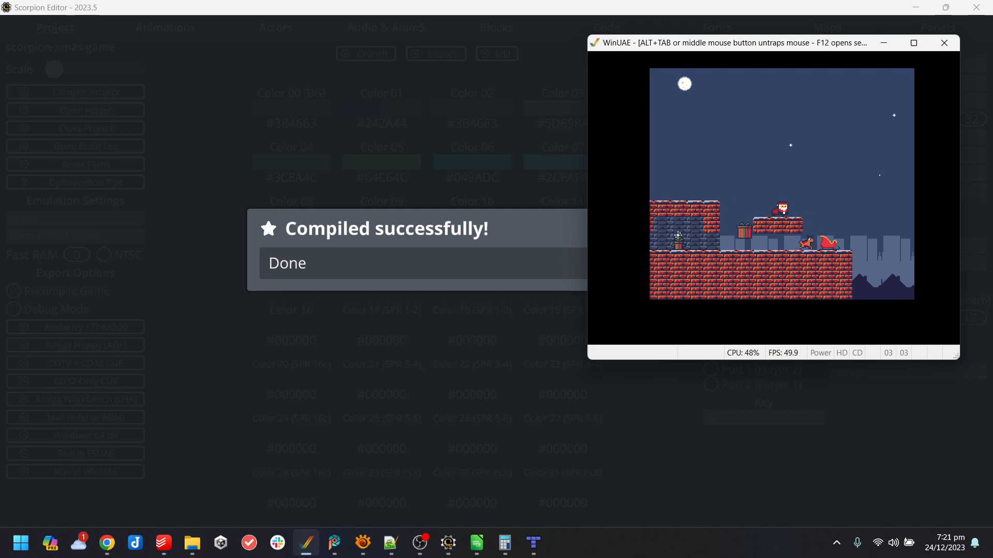
{"action": "key", "text": "Left"}
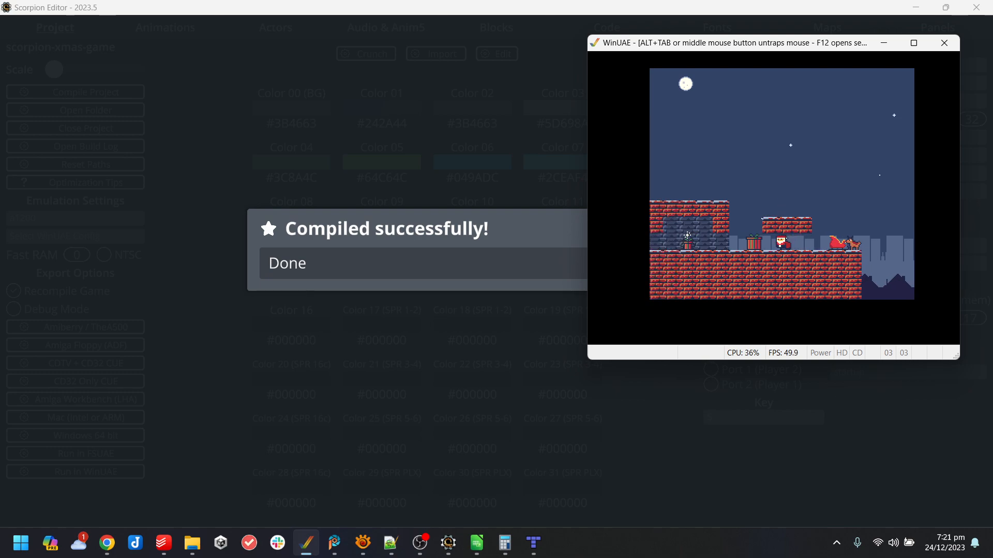
{"action": "key", "text": "Left"}
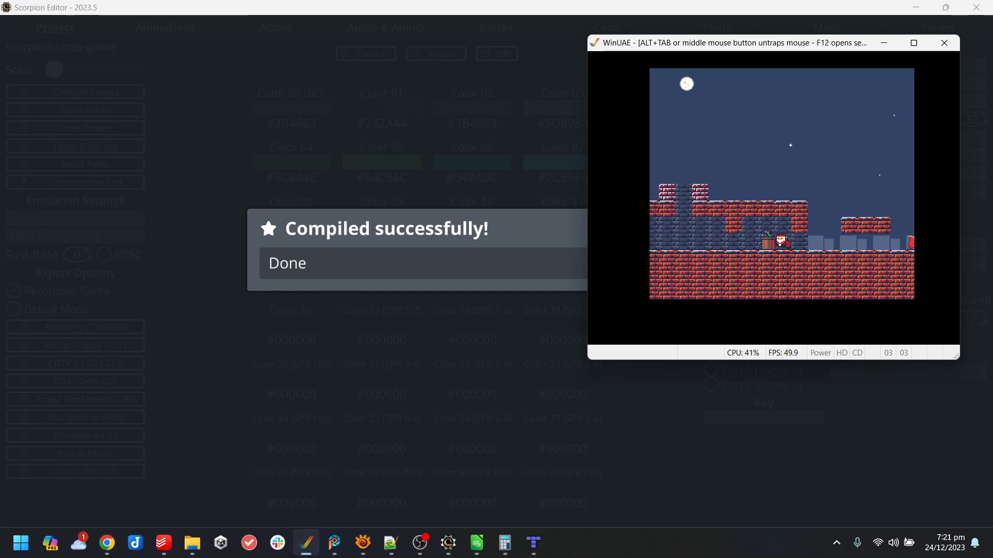
{"action": "key", "text": "Left"}
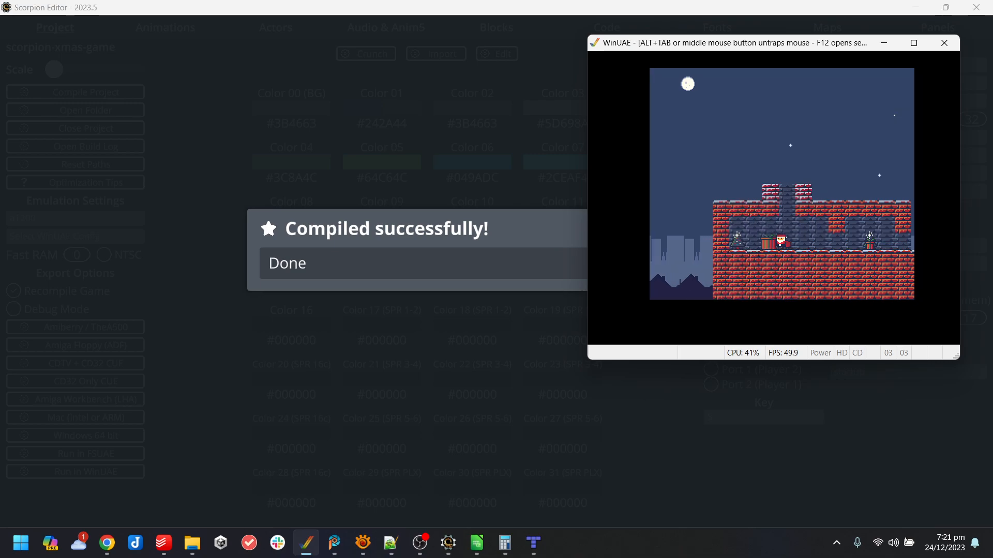
- Take Santa back to the sleigh to finish the level, close the emulator and dismiss the compile message
{"action": "key", "text": "Right"}
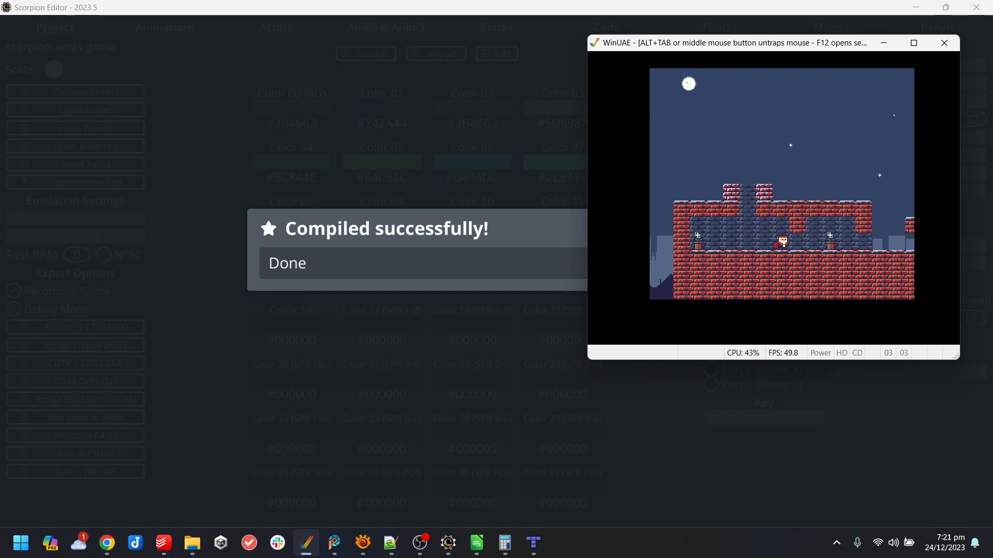
{"action": "key", "text": "Right"}
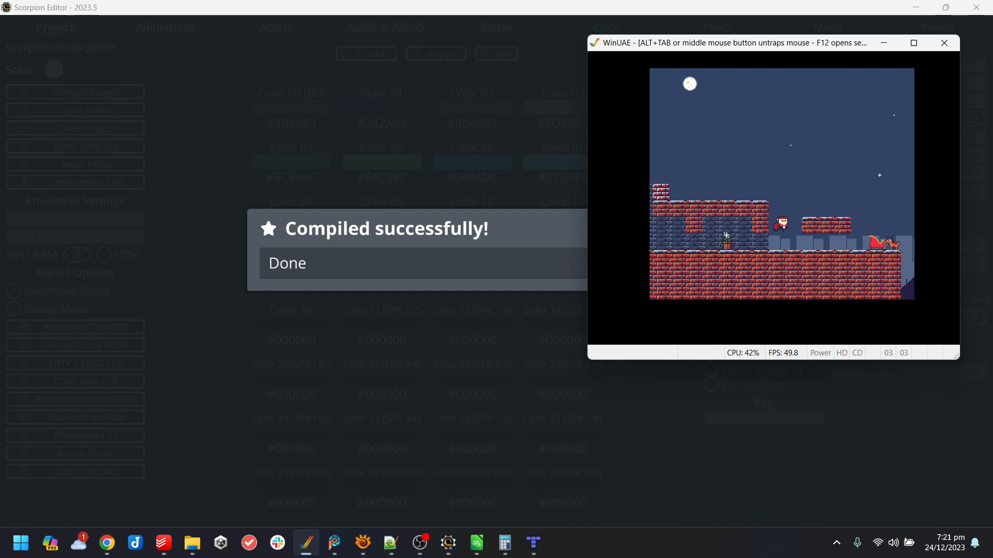
{"action": "key", "text": "Right"}
{"action": "key", "text": "Up"}
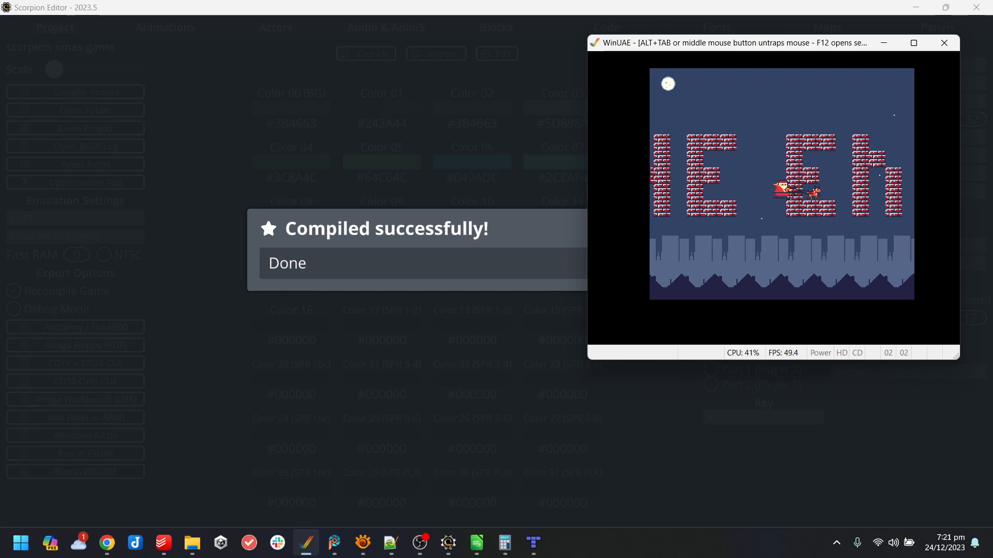
{"action": "key", "text": "alt+F4"}
{"action": "left_click", "coordinate": [703, 318]}
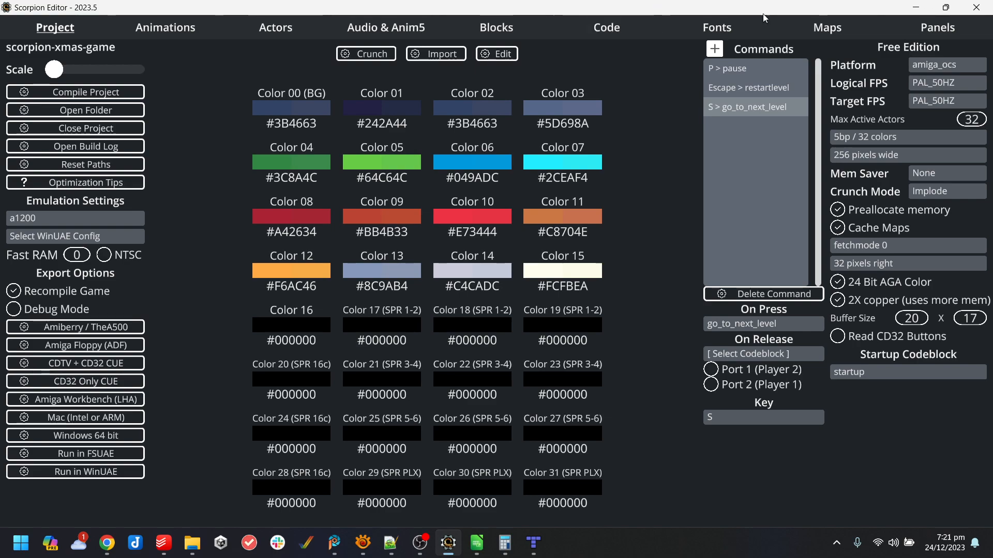
- Copy the level03 map as level04 and open the copy for editing in Tiled
{"action": "left_click", "coordinate": [827, 28]}
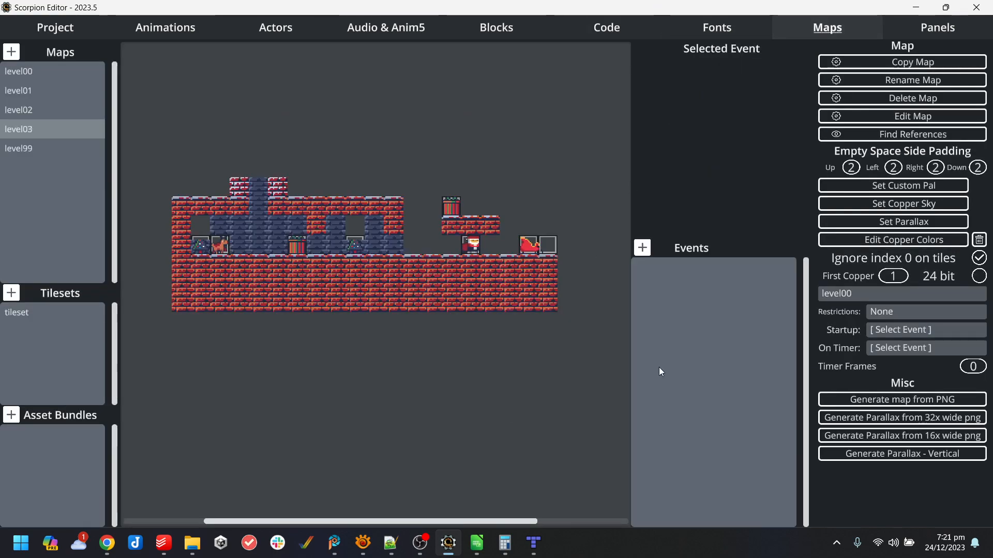
{"action": "left_click", "coordinate": [957, 63]}
{"action": "type", "text": "level04"}
{"action": "key", "text": "Return"}
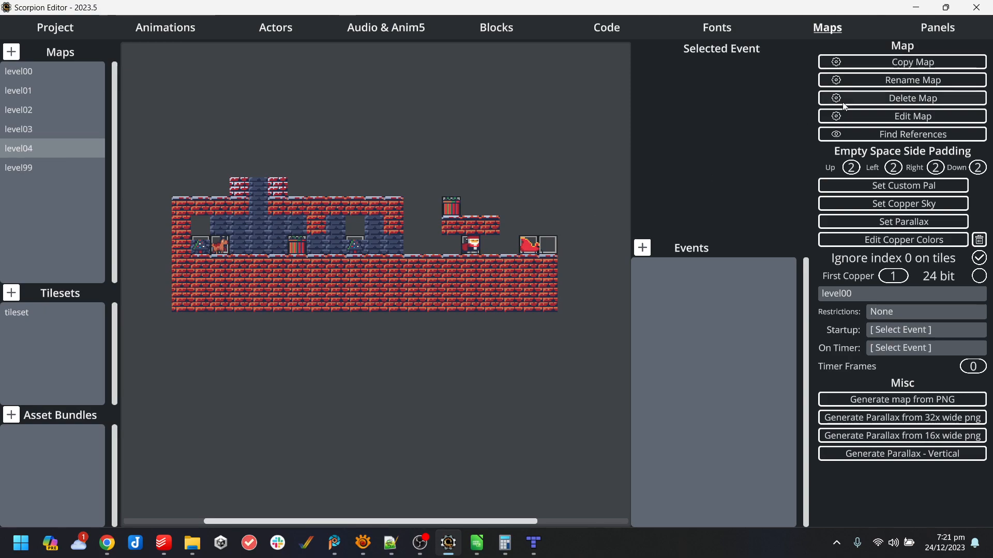
{"action": "left_click", "coordinate": [936, 116]}
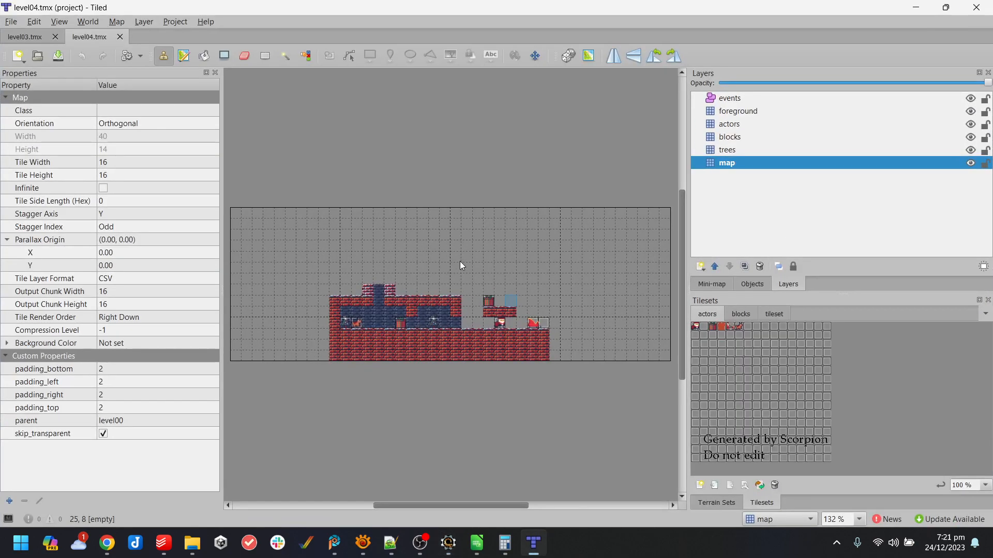
- Delete all tiles from the map, trees, blocks and actors layers of level04
{"action": "key", "text": "ctrl+a"}
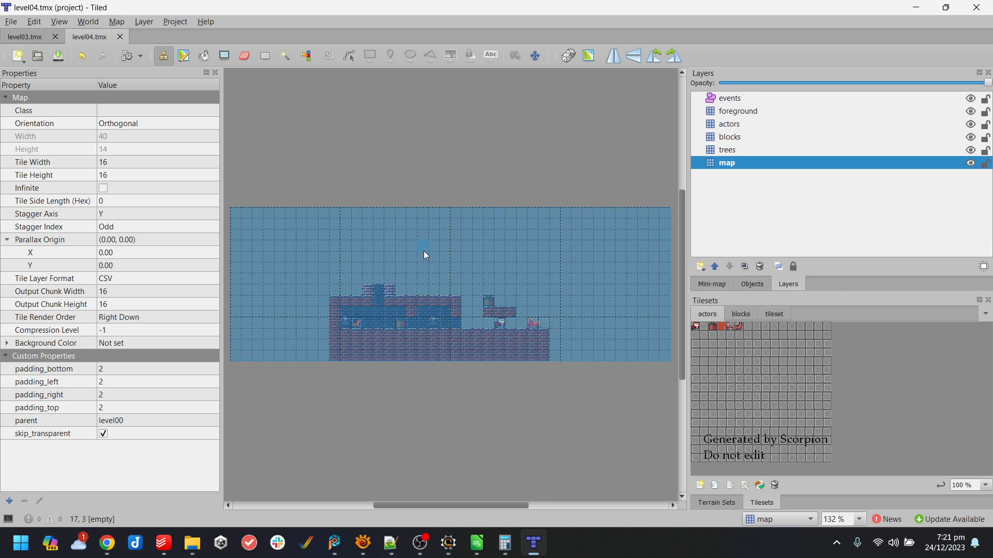
{"action": "key", "text": "Delete"}
{"action": "left_click", "coordinate": [734, 149]}
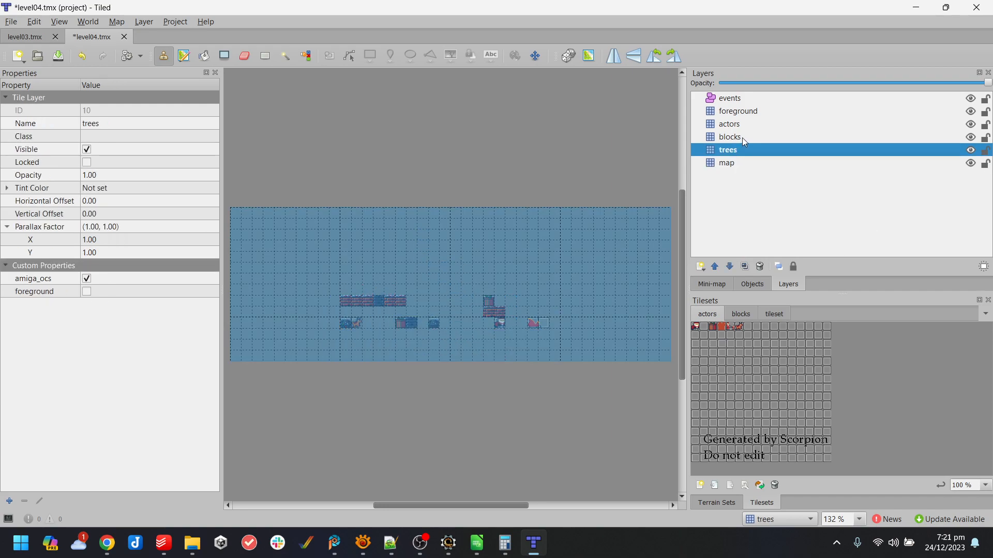
{"action": "left_click", "coordinate": [743, 137]}
{"action": "key", "text": "Delete"}
{"action": "left_click", "coordinate": [740, 125]}
{"action": "key", "text": "Delete"}
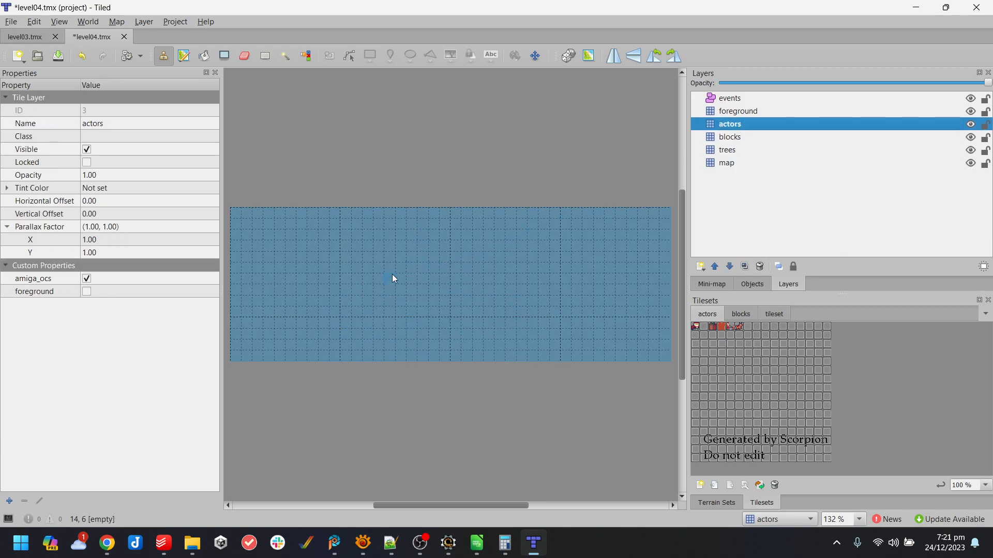
- Clear the tile selection and place the rudolph actor at tile 1, 2 on the actors layer
{"action": "scroll", "coordinate": [272, 254], "scroll_direction": "up", "scroll_amount": 1, "text": "ctrl"}
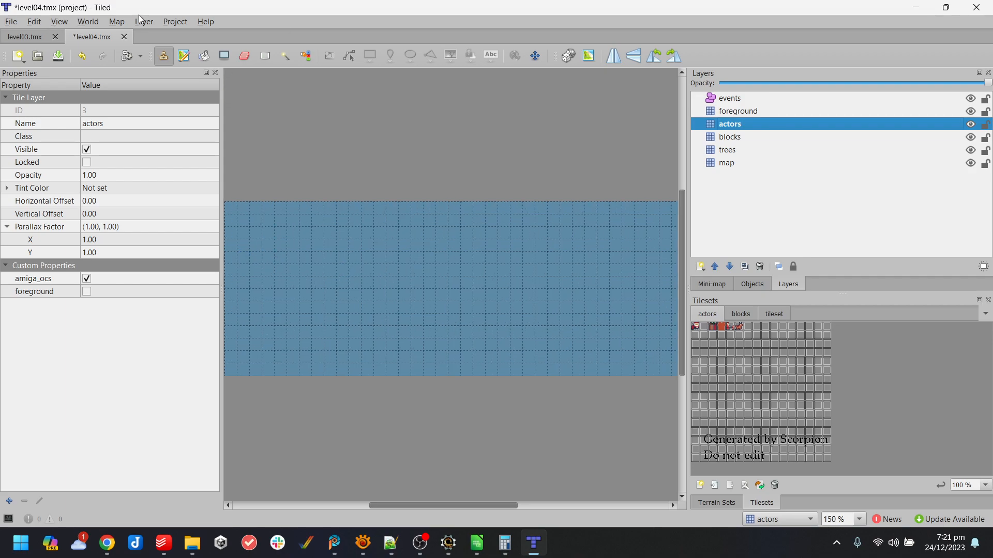
{"action": "left_click_drag", "start_coordinate": [492, 507], "coordinate": [476, 508]}
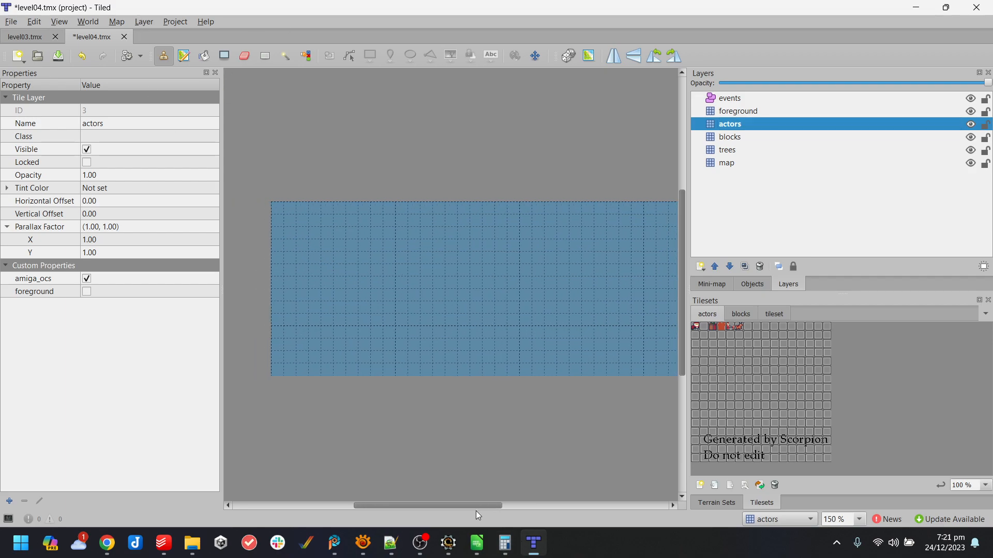
{"action": "left_click", "coordinate": [695, 329]}
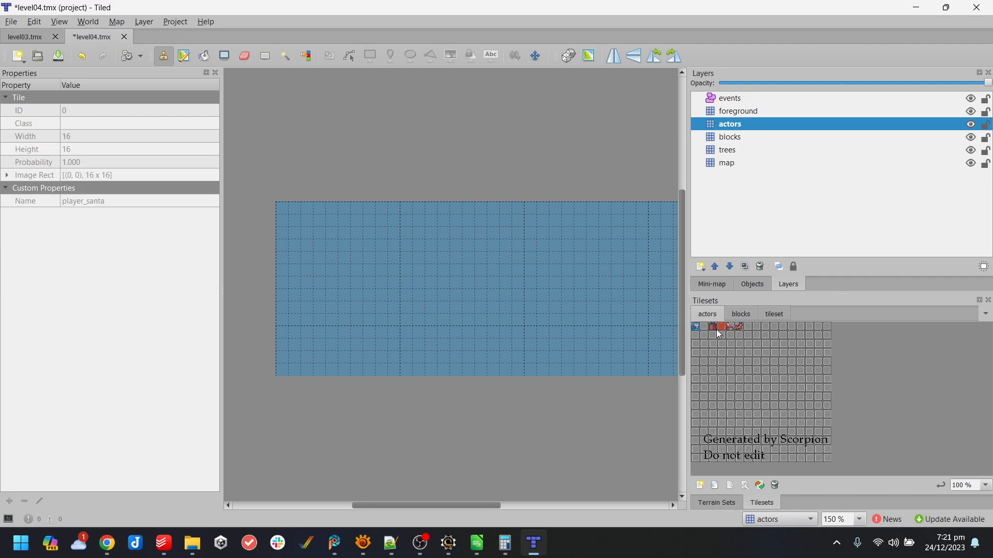
{"action": "left_click", "coordinate": [737, 329]}
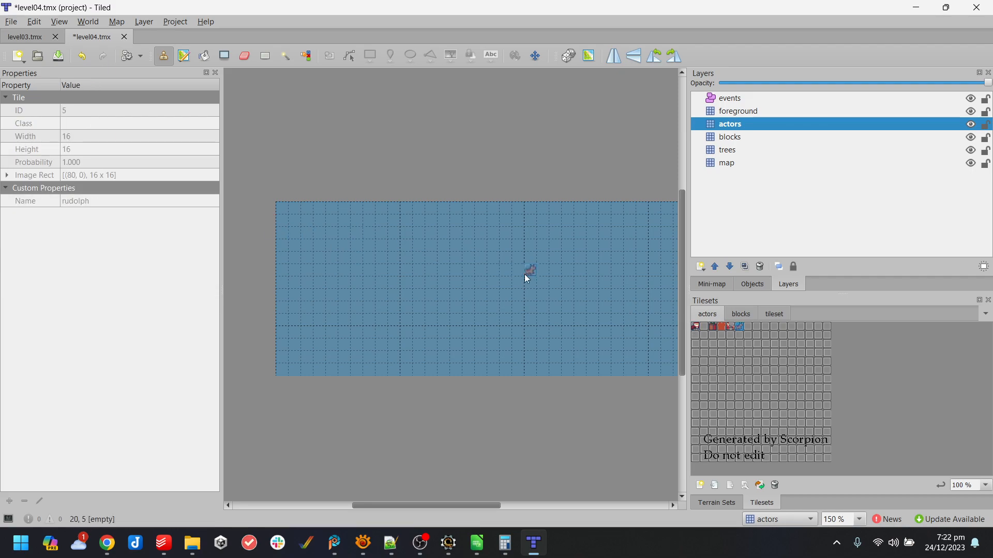
{"action": "left_click", "coordinate": [776, 315]}
{"action": "left_click", "coordinate": [734, 164]}
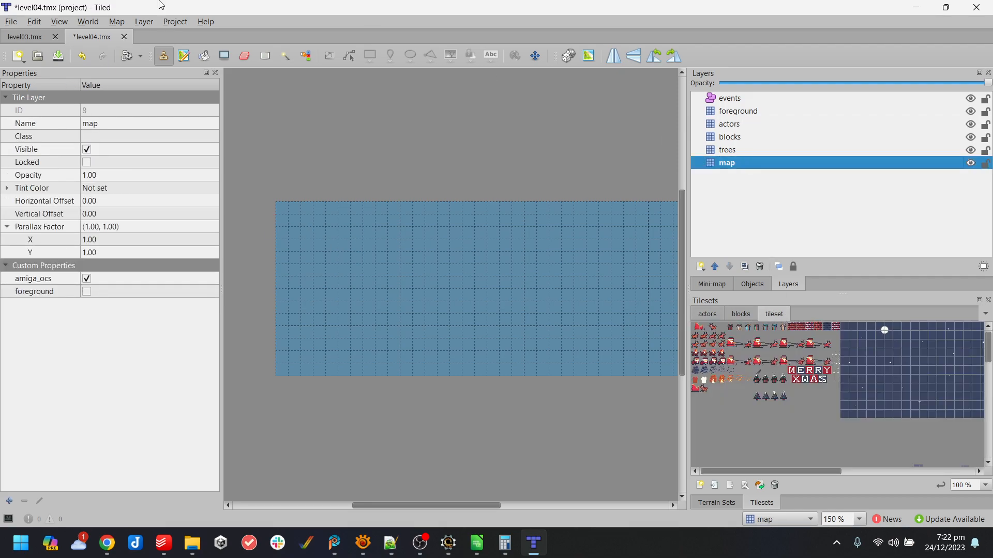
{"action": "left_click", "coordinate": [34, 22]}
{"action": "left_click", "coordinate": [62, 169]}
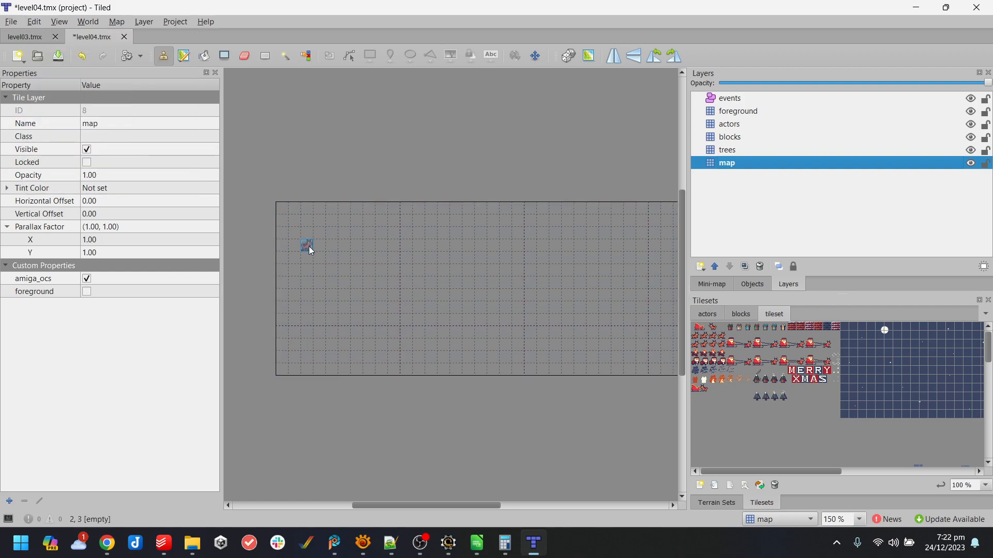
{"action": "left_click", "coordinate": [296, 234]}
{"action": "key", "text": "ctrl+z"}
{"action": "left_click", "coordinate": [735, 128]}
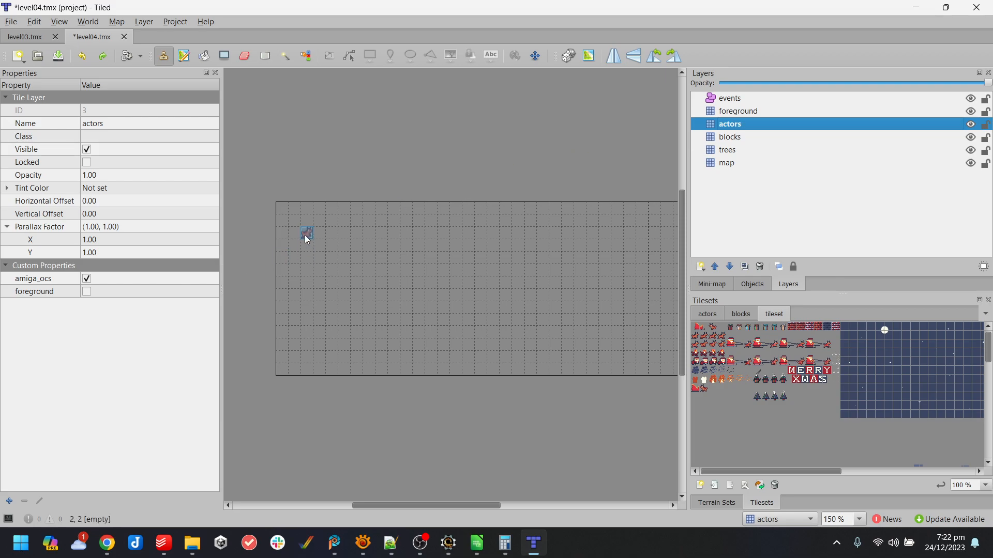
{"action": "left_click", "coordinate": [297, 235]}
- Paint two rows of snow-topped brick platforms below rudolph using random tile variation, leaving a one-tile gap in each row
{"action": "left_click", "coordinate": [796, 327]}
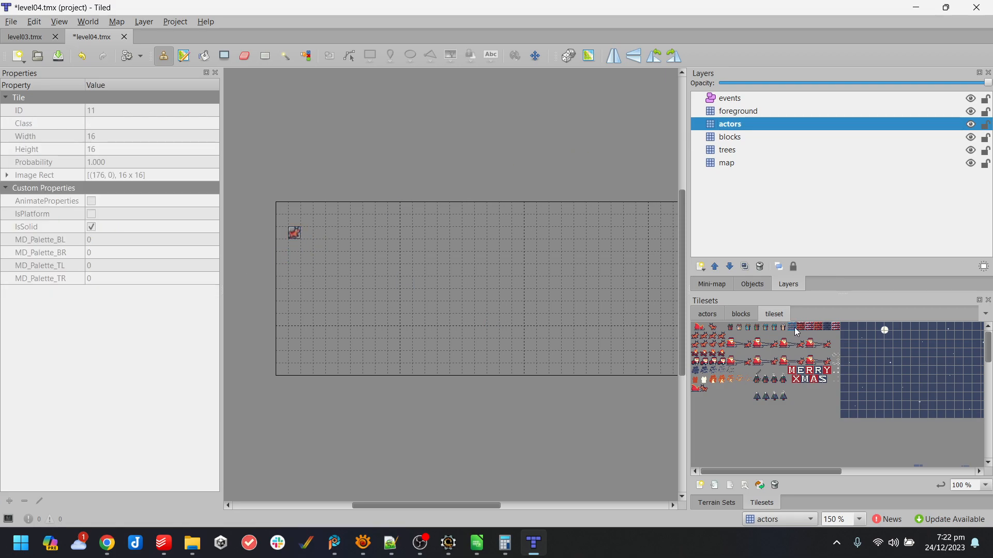
{"action": "left_click", "coordinate": [568, 56]}
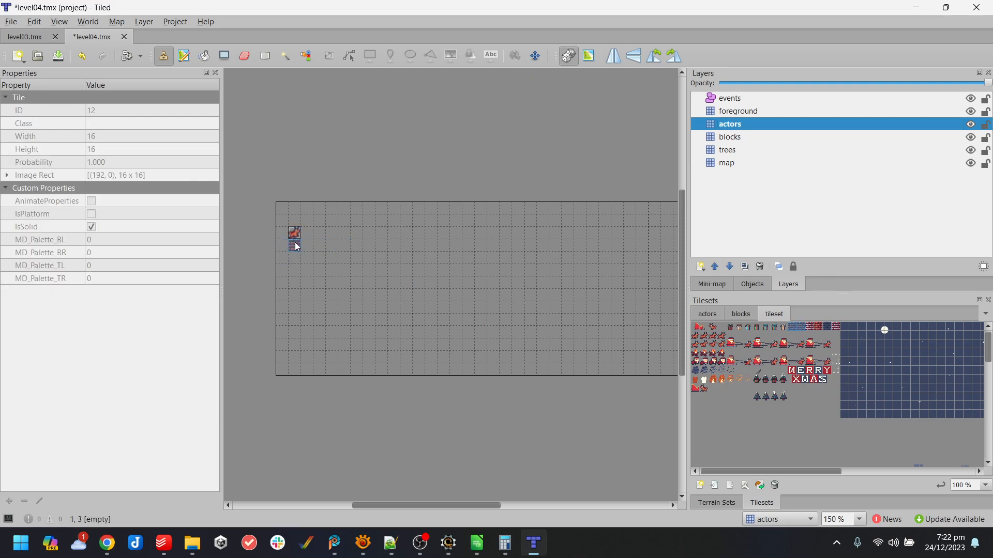
{"action": "left_click_drag", "start_coordinate": [299, 247], "coordinate": [406, 247]}
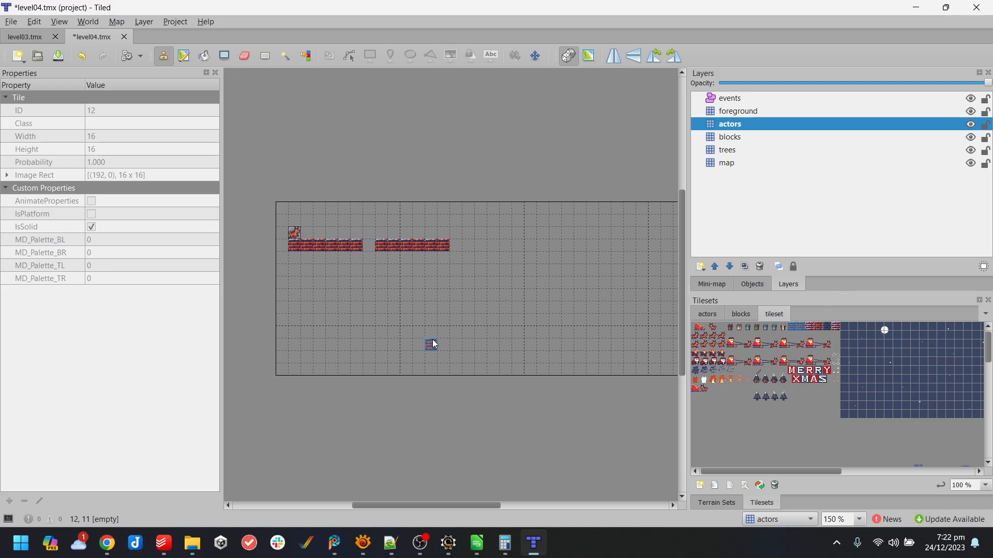
{"action": "left_click_drag", "start_coordinate": [355, 286], "coordinate": [335, 285]}
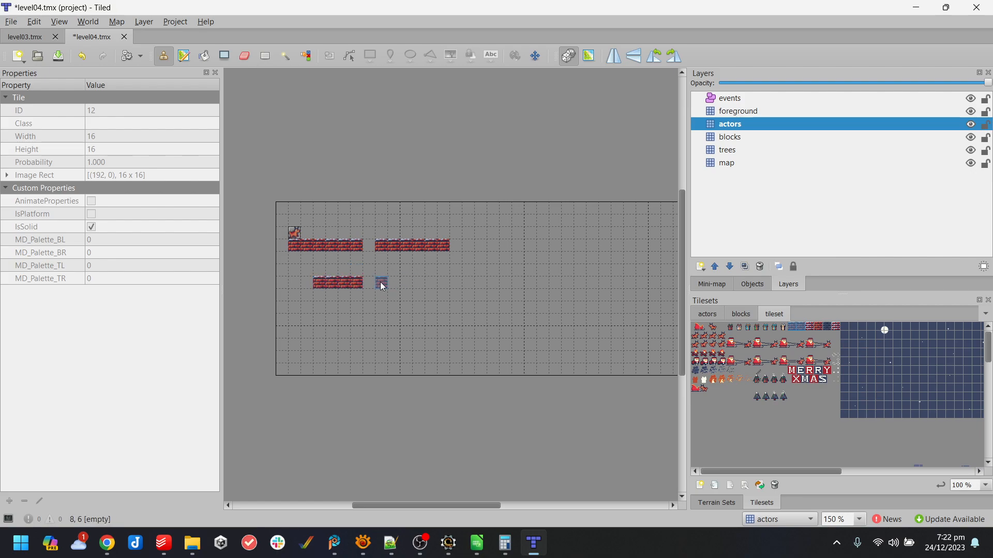
{"action": "left_click_drag", "start_coordinate": [387, 286], "coordinate": [430, 283]}
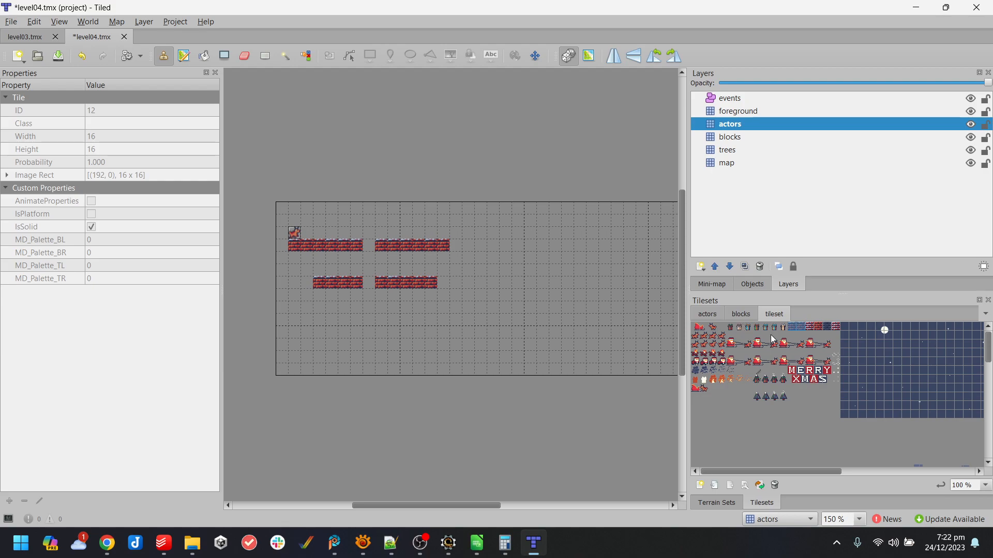
- Undo the brick platforms painted on the actors layer and make the map layer active
{"action": "left_click", "coordinate": [740, 164]}
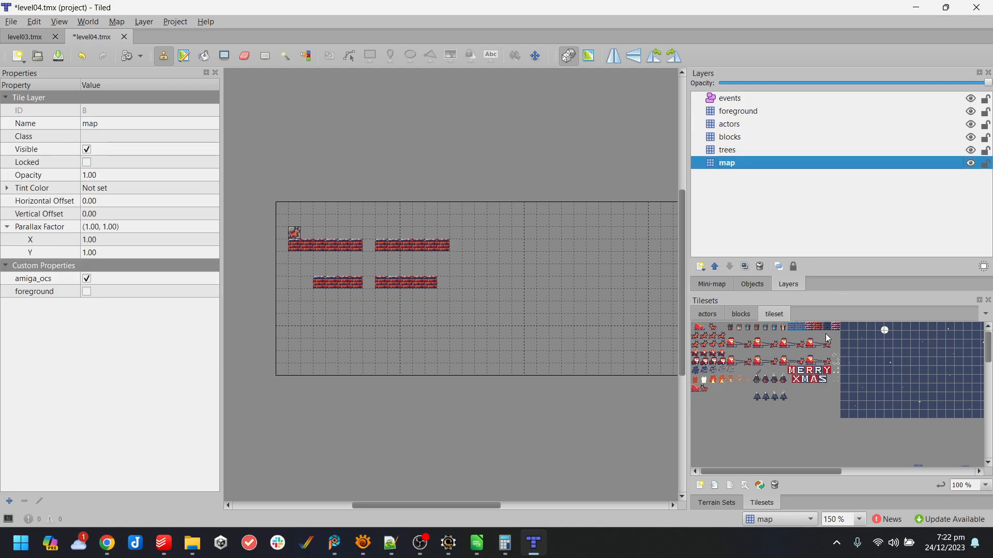
{"action": "key", "text": "ctrl+z"}
{"action": "key", "text": "ctrl+z"}
{"action": "key", "text": "ctrl+z"}
{"action": "key", "text": "ctrl+z"}
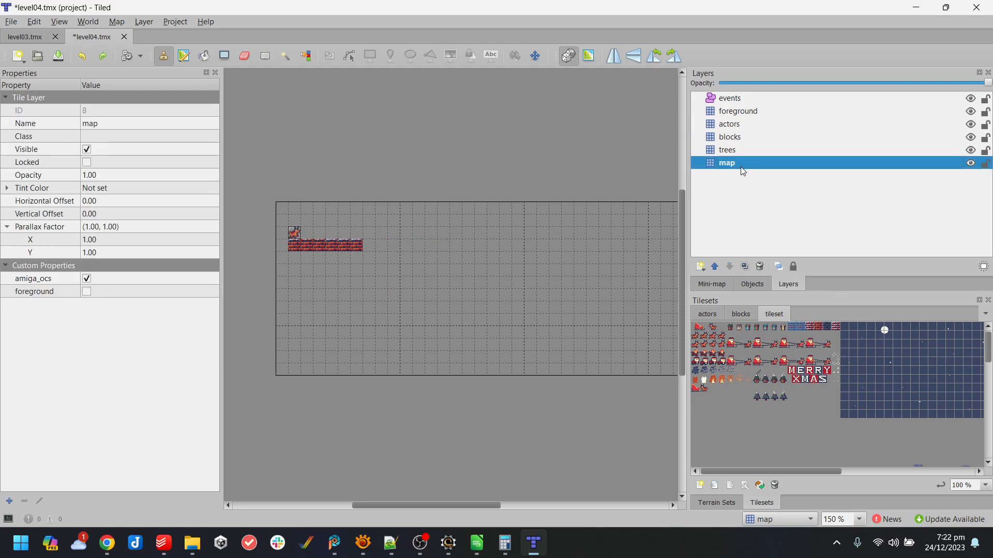
- Paint a row of snow-topped bricks below rudolph on the map layer, from column 1 to 13 with a gap at column 7
{"action": "left_click", "coordinate": [787, 327]}
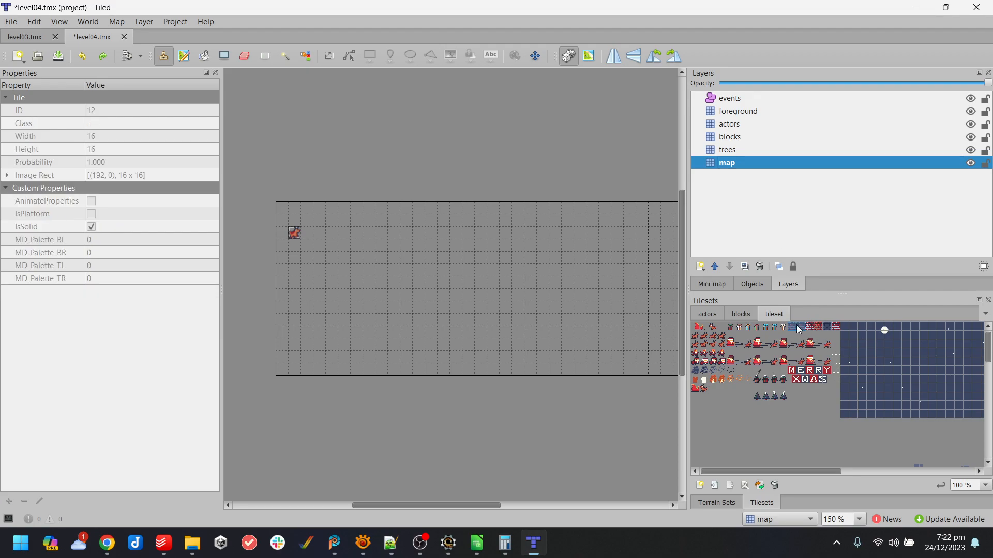
{"action": "left_click_drag", "start_coordinate": [297, 248], "coordinate": [410, 251]}
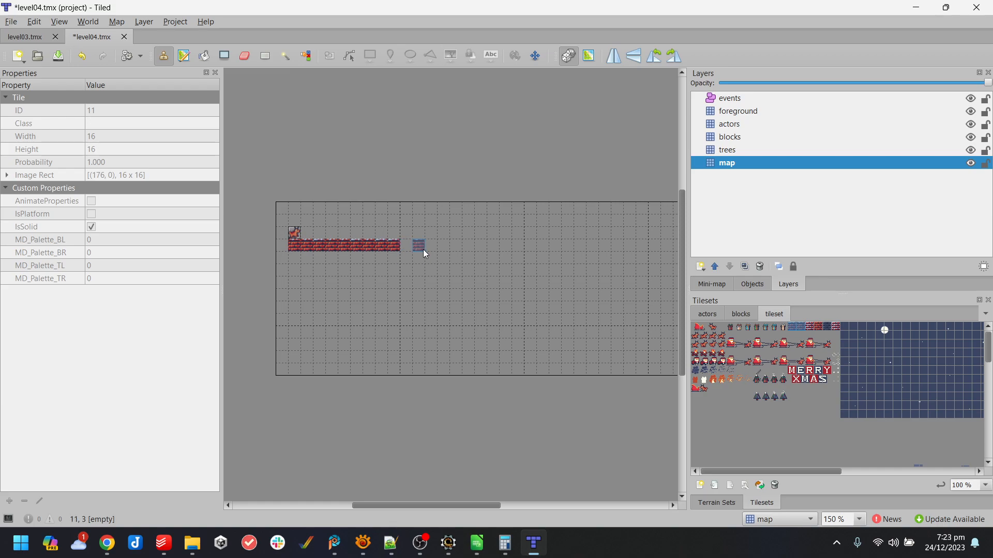
{"action": "key", "text": "ctrl+z"}
{"action": "left_click_drag", "start_coordinate": [294, 247], "coordinate": [444, 246]}
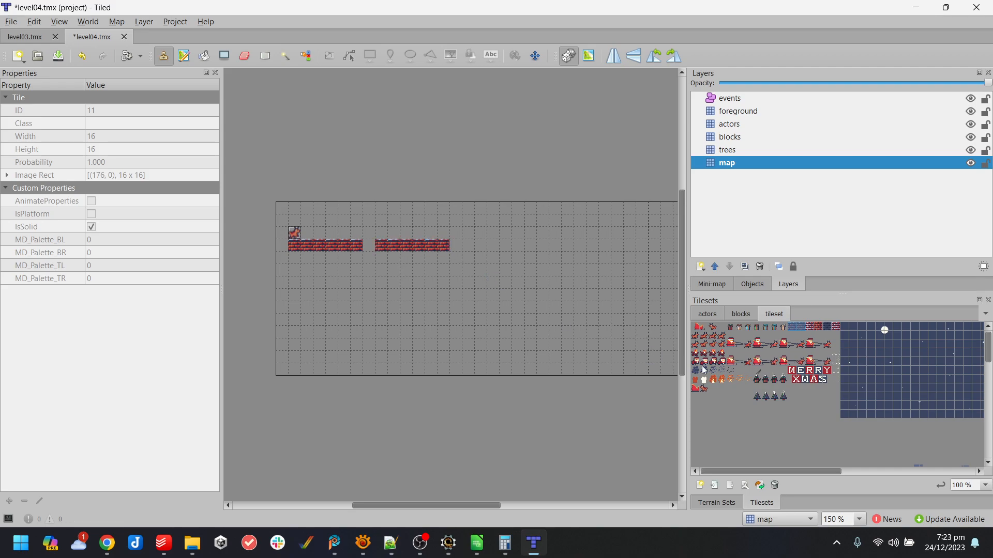
- Place block_present at tile 9, 2 on the blocks layer, on top of the second platform section
{"action": "left_click", "coordinate": [741, 314]}
{"action": "left_click", "coordinate": [734, 151]}
{"action": "left_click", "coordinate": [700, 330]}
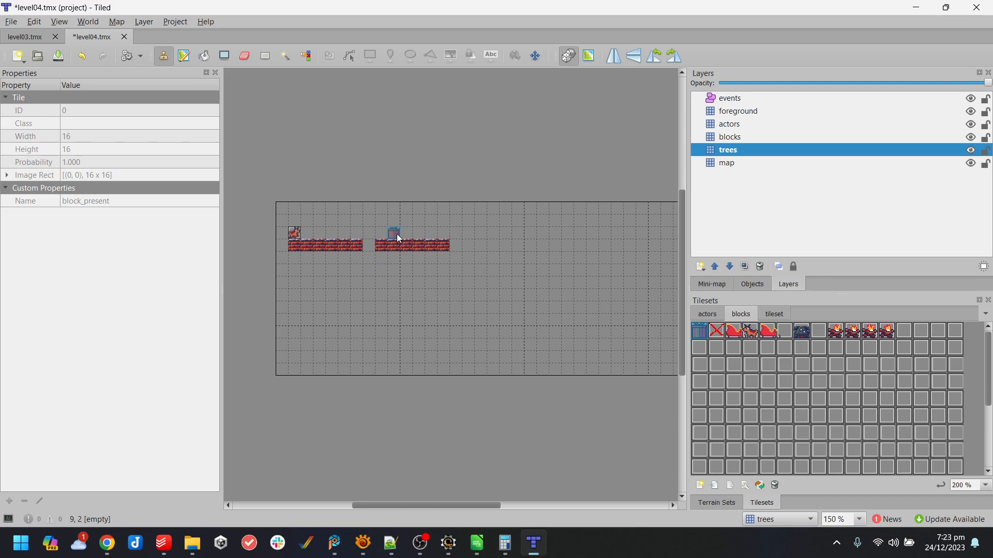
{"action": "left_click", "coordinate": [398, 238]}
{"action": "left_click", "coordinate": [733, 138]}
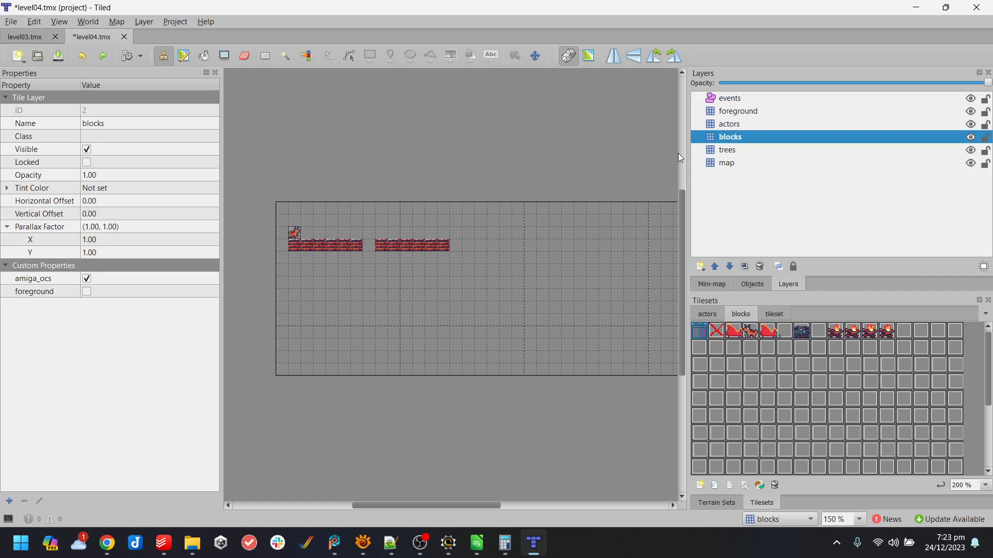
- Place block_fire_1 at tile 7, 7 on the blocks layer, below the gap in the platform
{"action": "left_click", "coordinate": [707, 313]}
{"action": "left_click", "coordinate": [756, 314]}
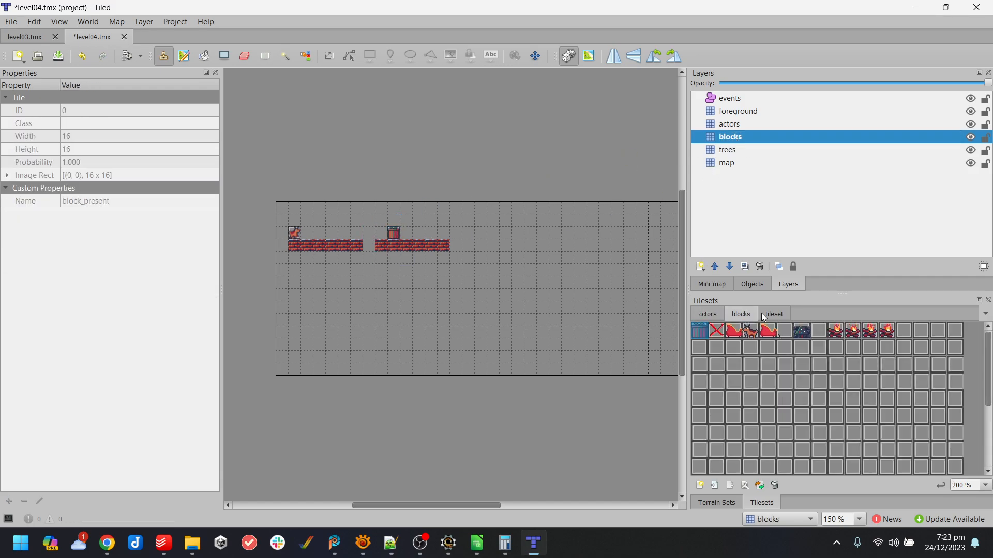
{"action": "left_click", "coordinate": [836, 331]}
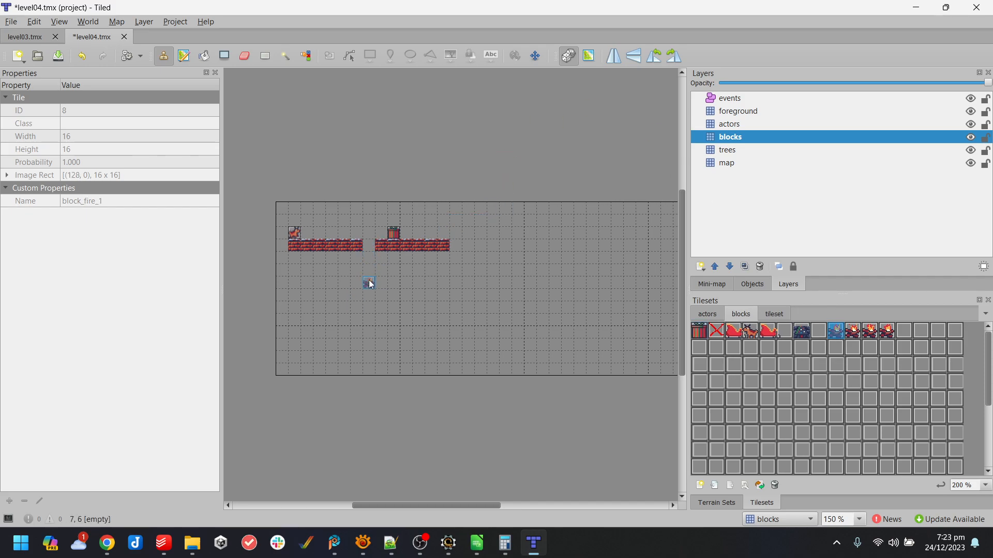
{"action": "left_click", "coordinate": [368, 296]}
{"action": "left_click", "coordinate": [732, 112]}
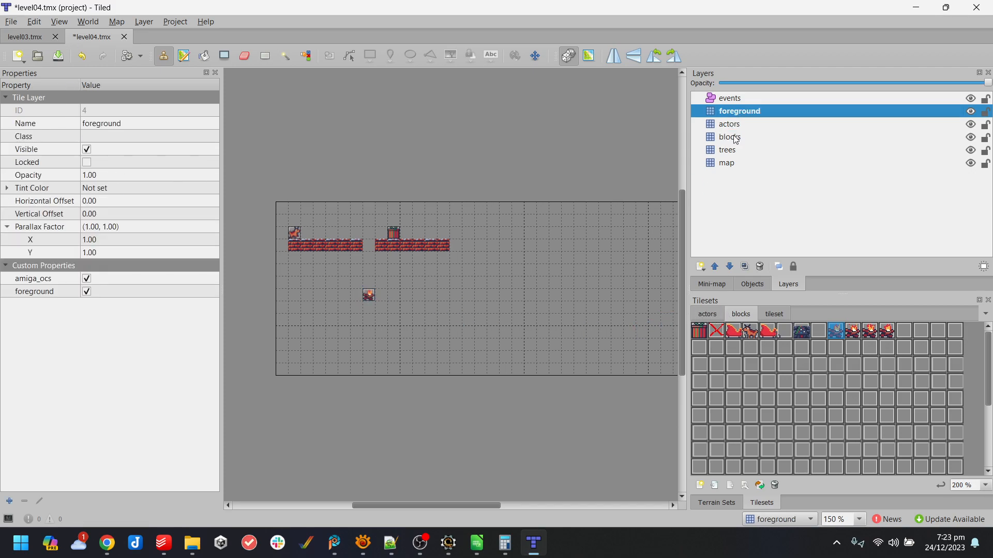
{"action": "left_click", "coordinate": [734, 125]}
{"action": "left_click", "coordinate": [709, 315]}
{"action": "left_click", "coordinate": [753, 316]}
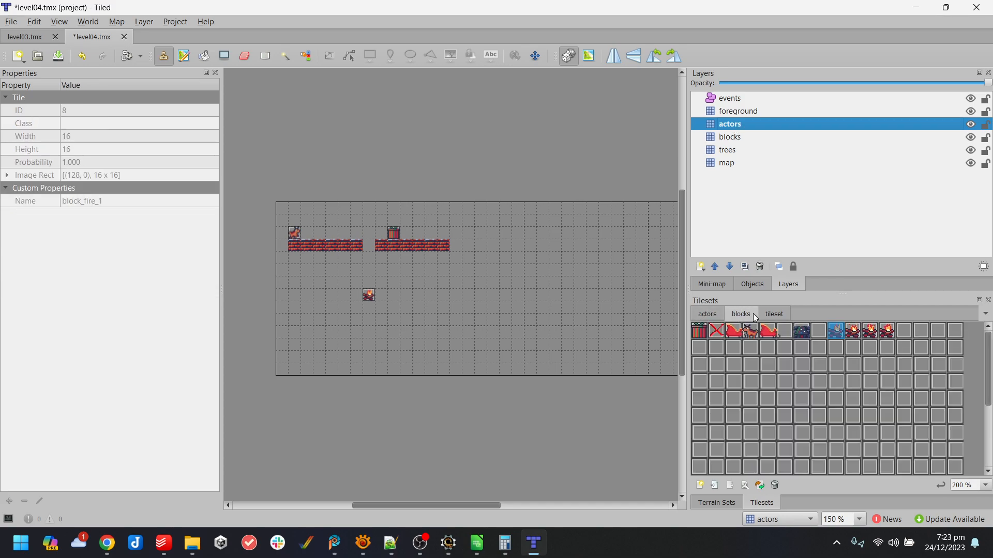
- Paint a brick wall down column 0 of the map layer, from row 0 to row 3 beside rudolph
{"action": "left_click", "coordinate": [748, 164]}
{"action": "left_click", "coordinate": [774, 314]}
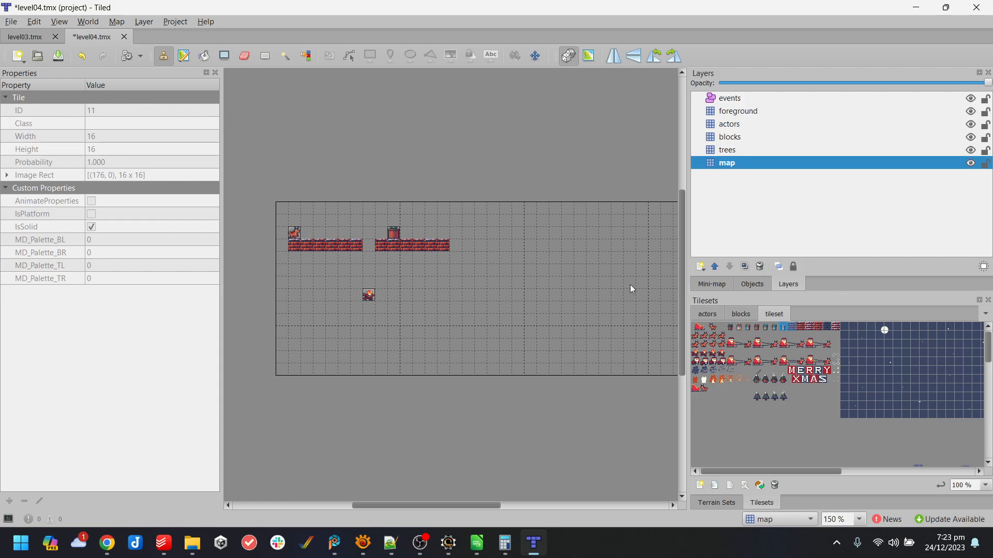
{"action": "left_click", "coordinate": [800, 329]}
{"action": "left_click", "coordinate": [282, 209]}
{"action": "left_click", "coordinate": [818, 329]}
{"action": "left_click_drag", "start_coordinate": [282, 220], "coordinate": [283, 248]}
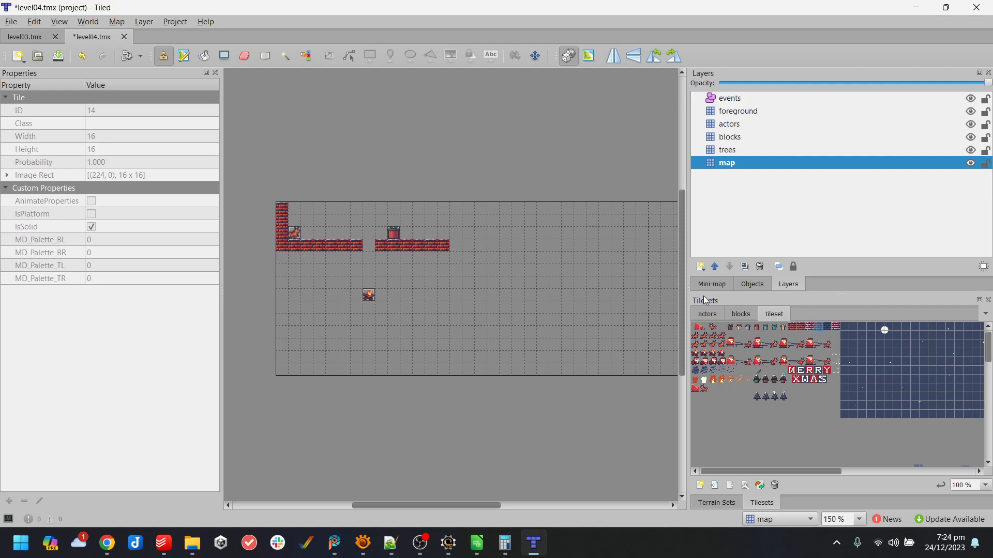
- Place a second block_present at tile 6, 2 on the blocks layer, at the edge of the first platform section
{"action": "left_click", "coordinate": [359, 239]}
{"action": "key", "text": "ctrl+z"}
{"action": "left_click", "coordinate": [734, 316]}
{"action": "left_click", "coordinate": [700, 331]}
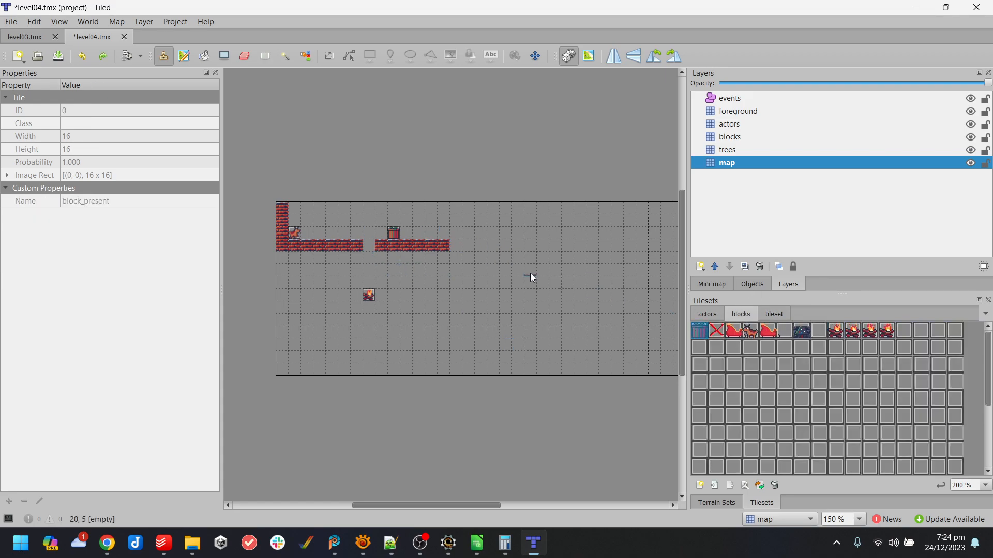
{"action": "left_click", "coordinate": [752, 139]}
{"action": "left_click", "coordinate": [357, 234]}
- Place player_santa at tile 4, 2 on the actors layer and save the level04 map
{"action": "left_click", "coordinate": [714, 316]}
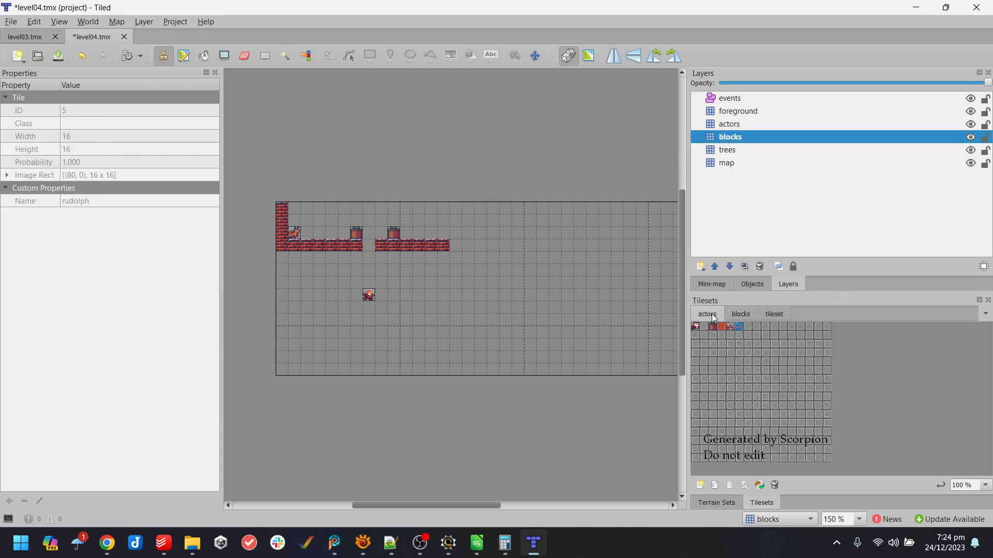
{"action": "left_click", "coordinate": [696, 328]}
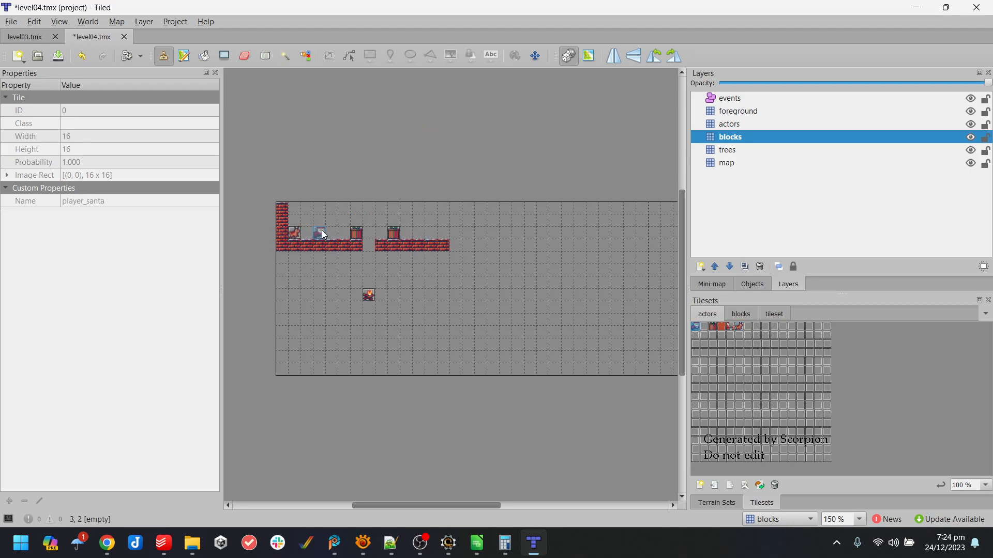
{"action": "left_click", "coordinate": [744, 124]}
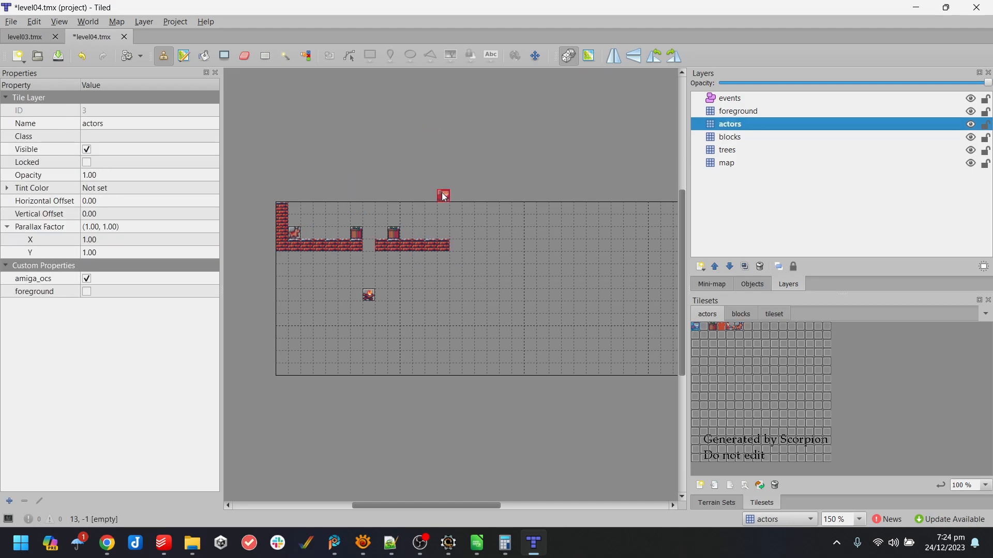
{"action": "left_click", "coordinate": [326, 233]}
{"action": "key", "text": "ctrl+s"}
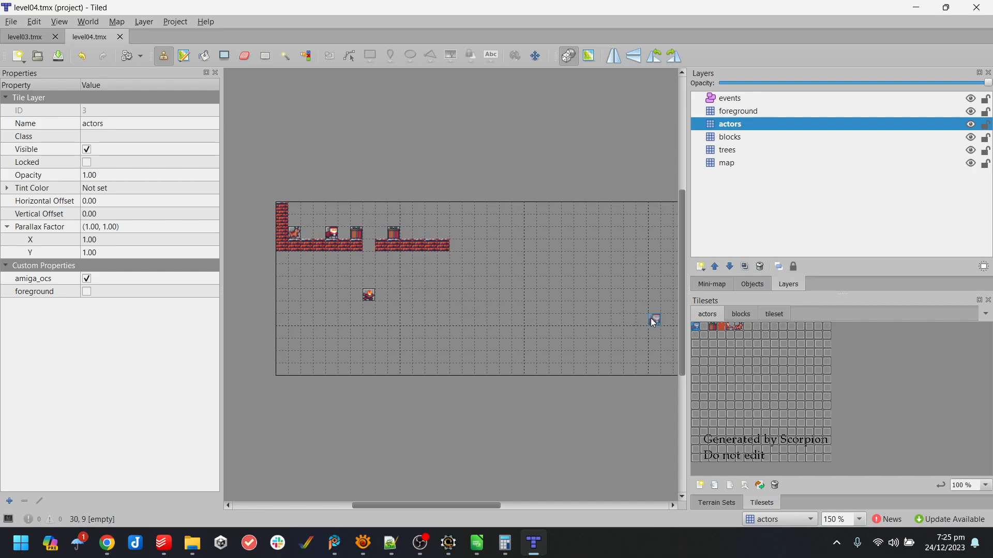
- Paint a lower snow-topped brick platform along row 6 of the map layer, from column 2 to 12 with a gap at column 7
{"action": "left_click", "coordinate": [775, 315]}
{"action": "left_click", "coordinate": [745, 314]}
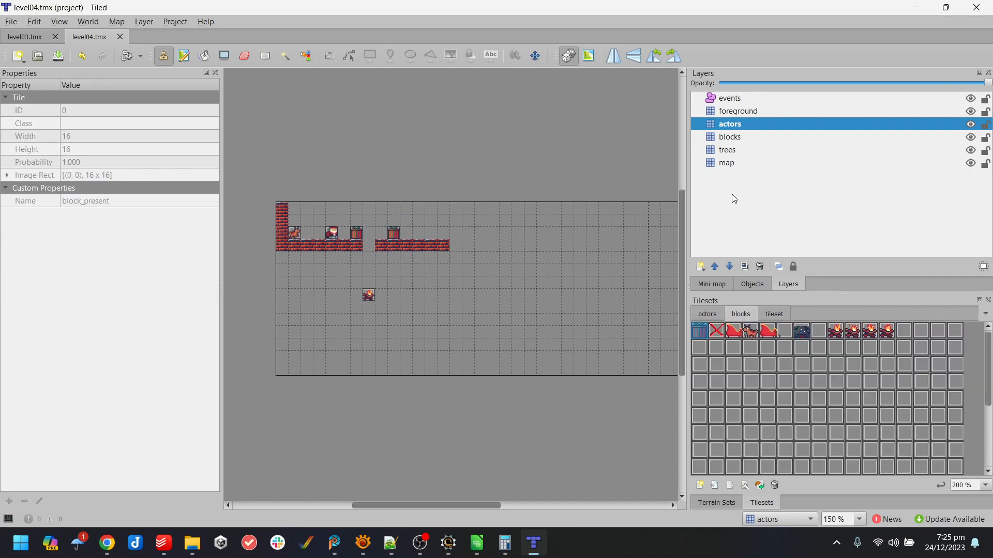
{"action": "left_click", "coordinate": [731, 163]}
{"action": "left_click", "coordinate": [775, 314]}
{"action": "left_click_drag", "start_coordinate": [791, 326], "coordinate": [817, 327]}
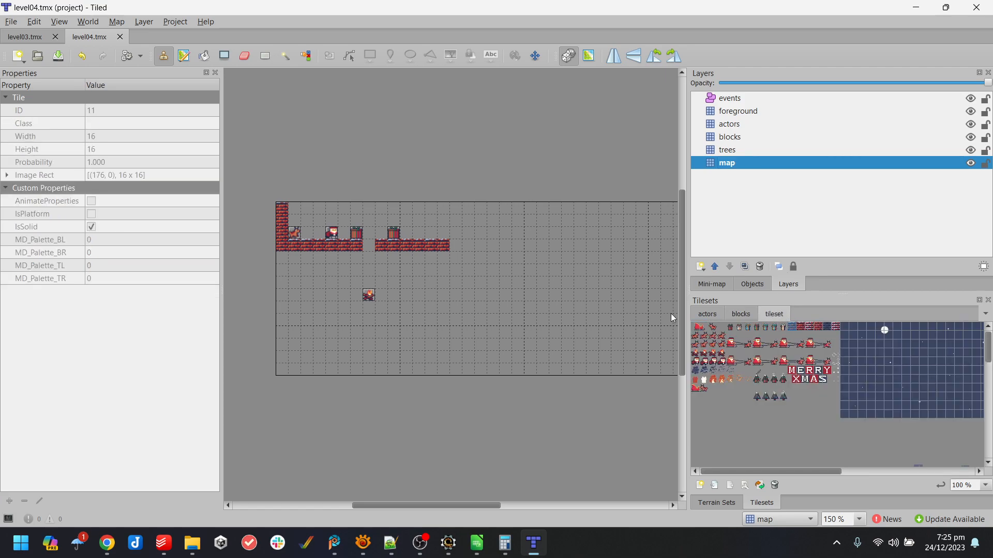
{"action": "left_click", "coordinate": [351, 280]}
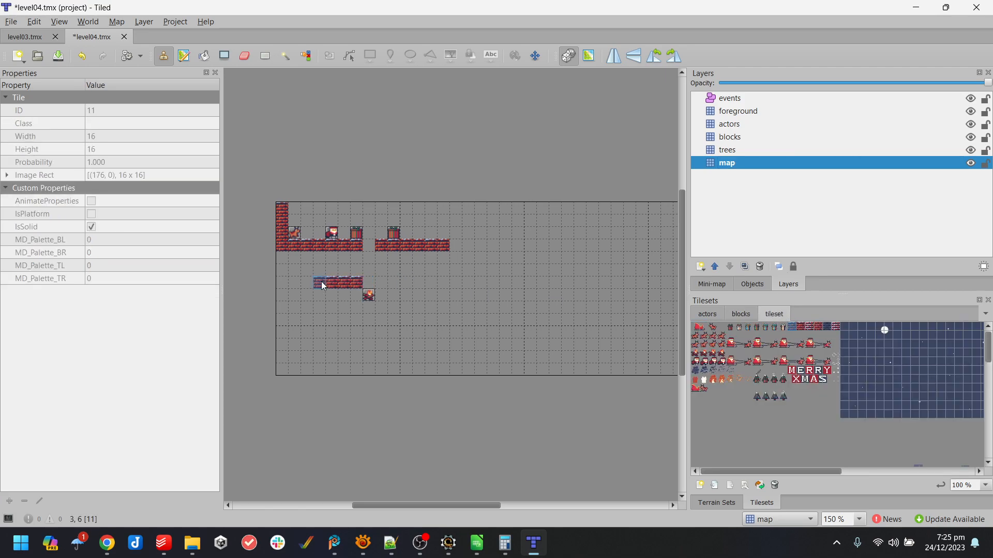
{"action": "left_click_drag", "start_coordinate": [381, 288], "coordinate": [425, 284]}
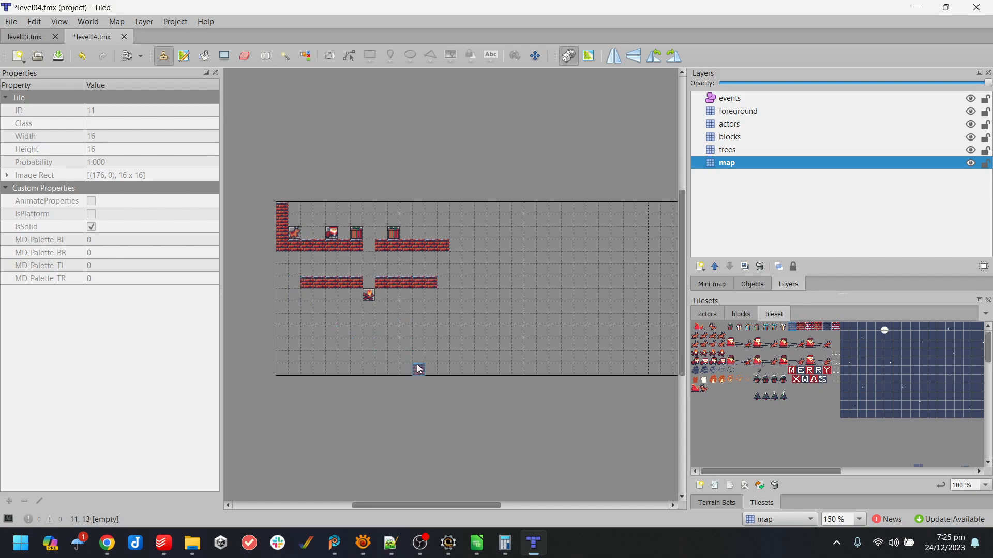
- Extend the column 0 brick wall down to row 10 and fill the area under the upper platform with dark blue background bricks
{"action": "left_click", "coordinate": [811, 327]}
{"action": "left_click_drag", "start_coordinate": [282, 258], "coordinate": [282, 335]}
{"action": "left_click", "coordinate": [829, 327]}
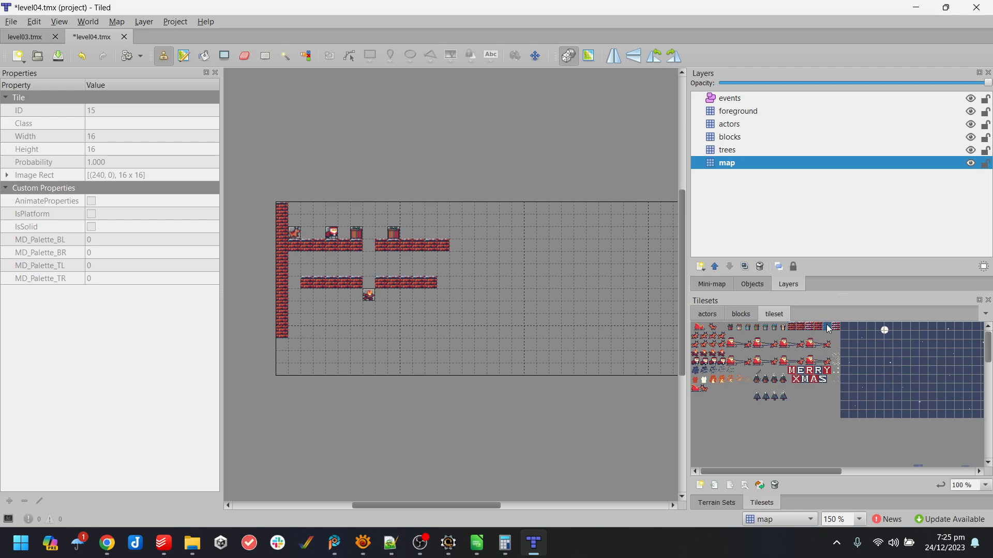
{"action": "mouse_move", "coordinate": [294, 258]}
{"action": "left_mouse_down"}
{"action": "mouse_move", "coordinate": [298, 268]}
{"action": "mouse_move", "coordinate": [350, 262]}
{"action": "mouse_move", "coordinate": [369, 285]}
{"action": "mouse_move", "coordinate": [317, 267]}
{"action": "left_mouse_up"}
{"action": "mouse_move", "coordinate": [320, 301]}
{"action": "left_mouse_down"}
{"action": "mouse_move", "coordinate": [326, 328]}
{"action": "mouse_move", "coordinate": [312, 324]}
{"action": "left_mouse_up"}
{"action": "mouse_move", "coordinate": [372, 315]}
{"action": "left_mouse_down"}
{"action": "mouse_move", "coordinate": [399, 330]}
{"action": "mouse_move", "coordinate": [407, 303]}
{"action": "mouse_move", "coordinate": [389, 295]}
{"action": "mouse_move", "coordinate": [373, 303]}
{"action": "mouse_move", "coordinate": [419, 306]}
{"action": "mouse_move", "coordinate": [446, 282]}
{"action": "mouse_move", "coordinate": [423, 262]}
{"action": "mouse_move", "coordinate": [385, 272]}
{"action": "mouse_move", "coordinate": [443, 270]}
{"action": "left_mouse_up"}
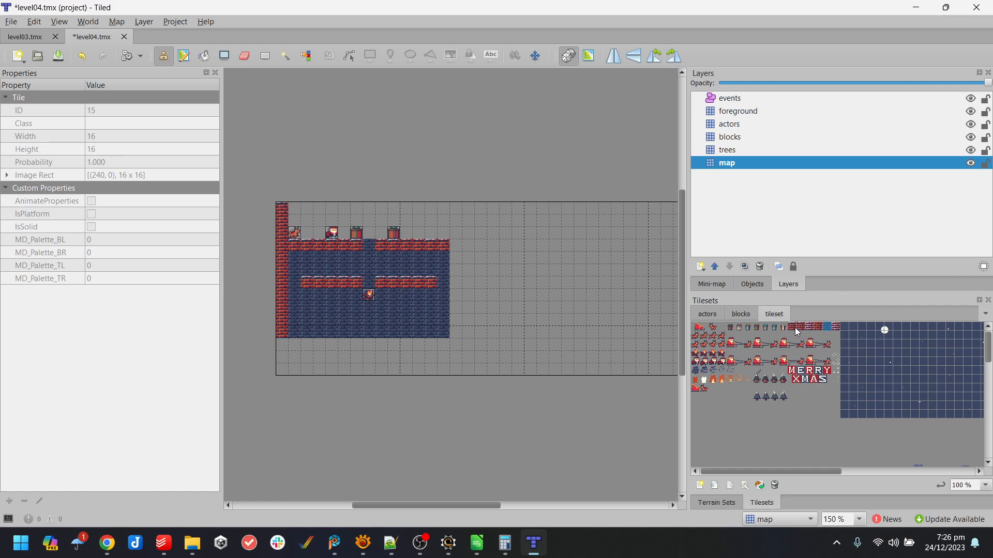
- Paint plain bricks over the lower platform, along the row 10 floor out to column 21, and down column 14 from row 3 to 8
{"action": "left_click", "coordinate": [819, 327]}
{"action": "left_click", "coordinate": [382, 283]}
{"action": "left_click", "coordinate": [433, 283]}
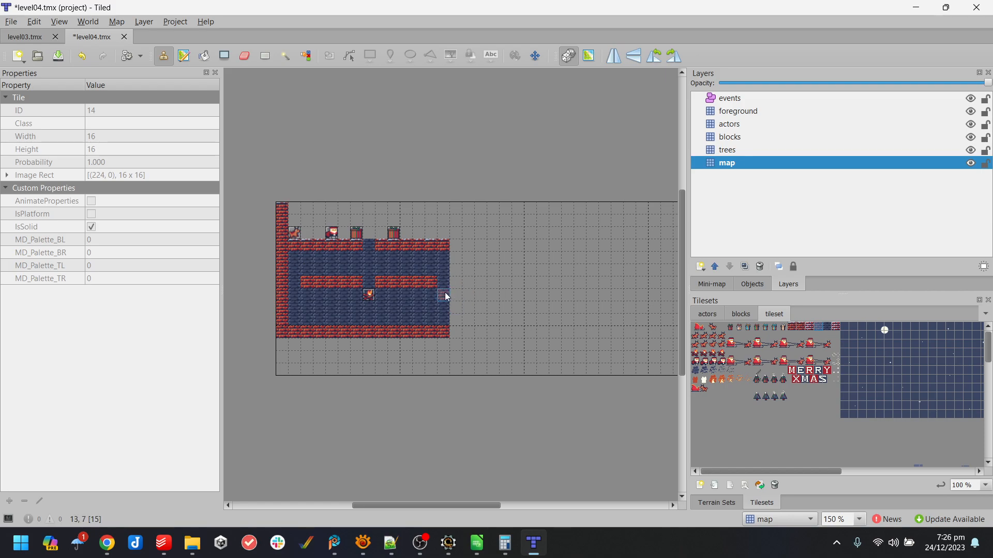
{"action": "left_click_drag", "start_coordinate": [458, 335], "coordinate": [536, 335]}
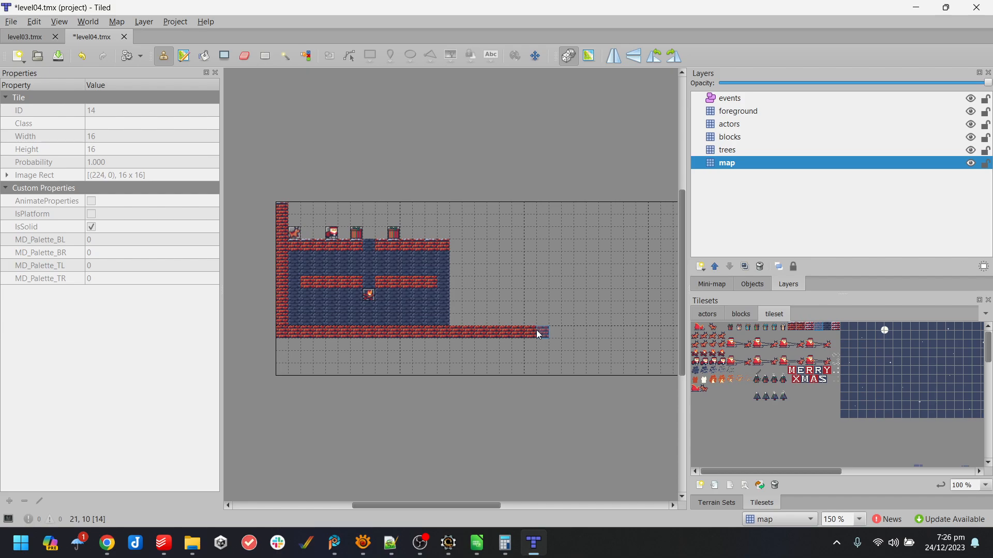
{"action": "left_click_drag", "start_coordinate": [455, 245], "coordinate": [460, 299]}
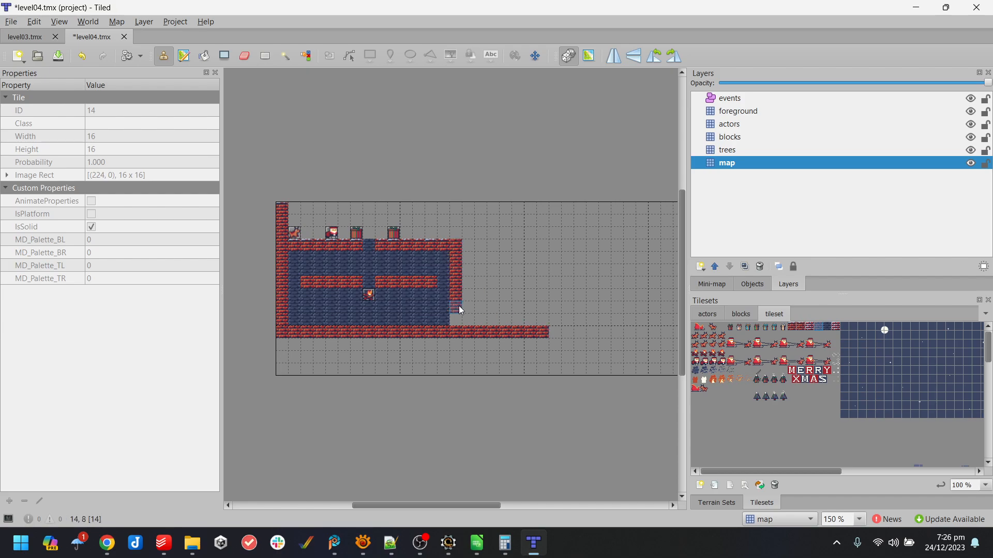
- Turn off random tile mode and try stamping rudolph and its neighbouring actor tile near the end of the floor
{"action": "left_click", "coordinate": [707, 315]}
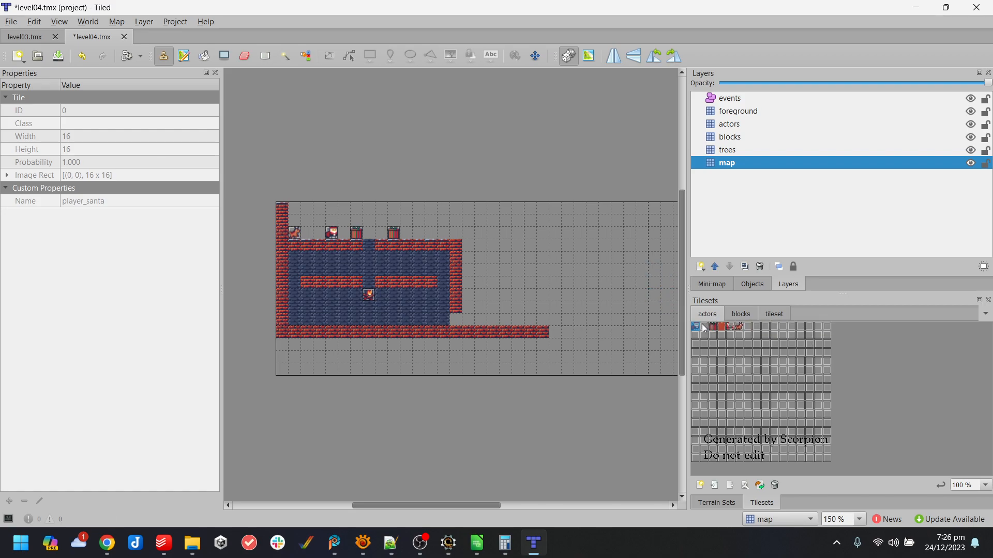
{"action": "left_click", "coordinate": [744, 327]}
{"action": "left_click", "coordinate": [732, 327]}
{"action": "left_click", "coordinate": [739, 327]}
{"action": "left_click", "coordinate": [570, 58]}
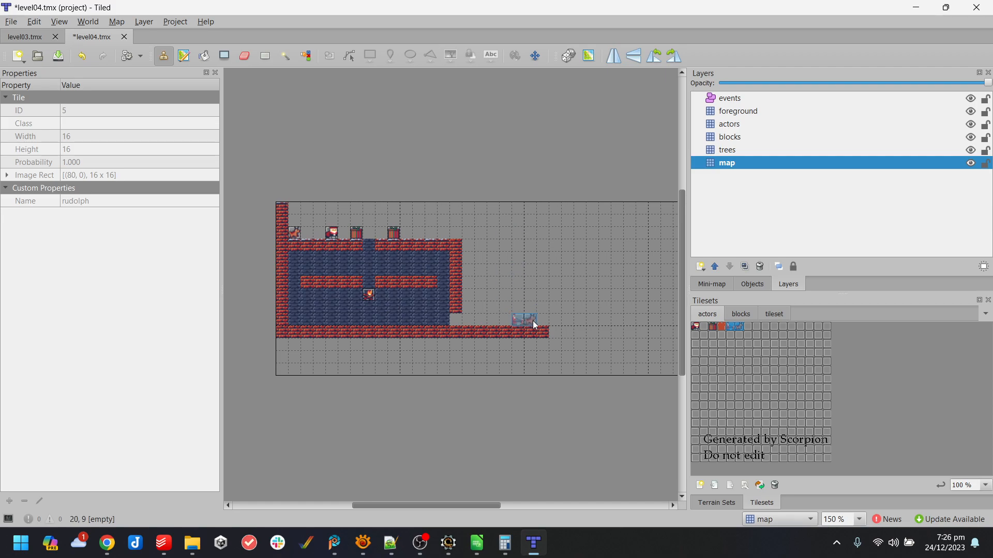
{"action": "left_click", "coordinate": [533, 321]}
{"action": "key", "text": "ctrl+z"}
- Place the two-tile sled on the blocks layer at columns 20 and 21 of row 9, and save the map
{"action": "left_click", "coordinate": [731, 313]}
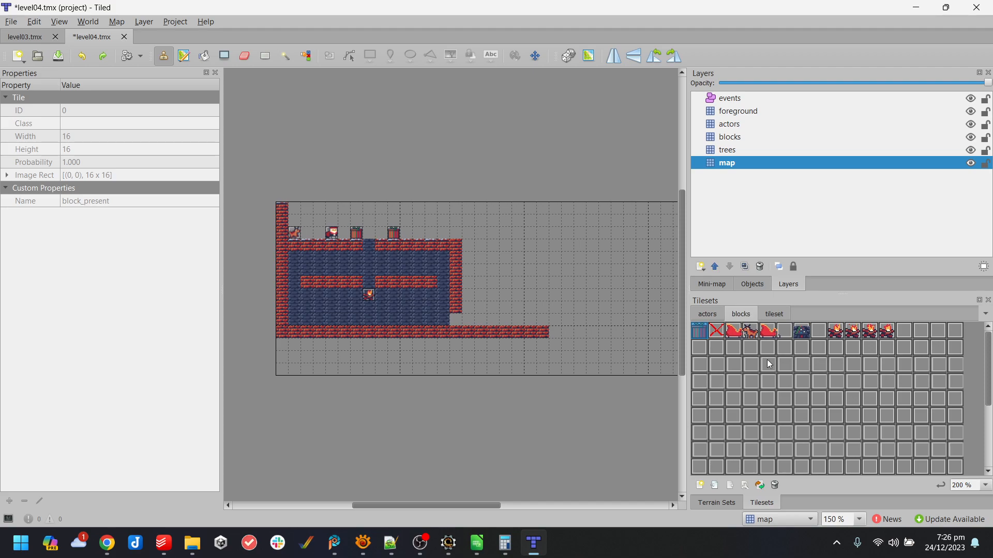
{"action": "left_click", "coordinate": [740, 137]}
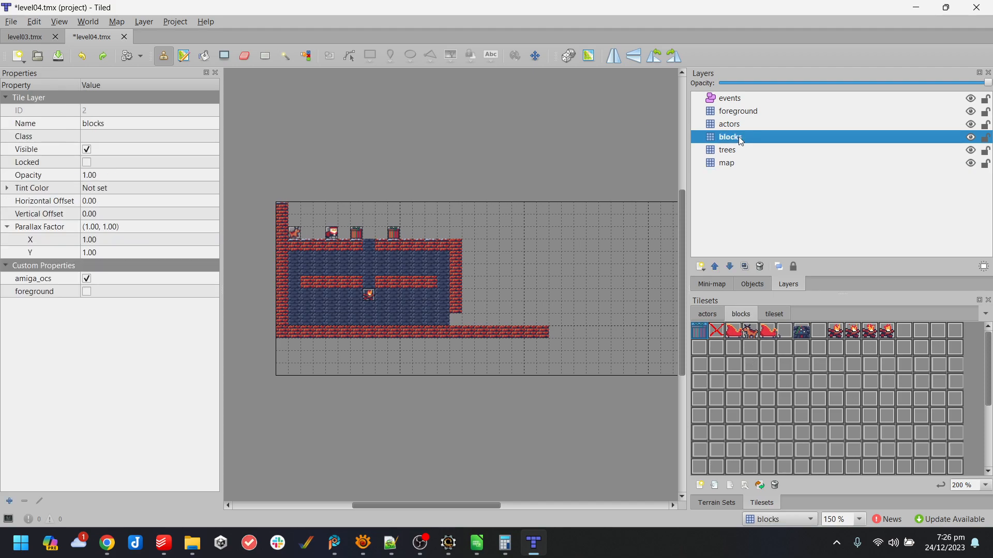
{"action": "left_click", "coordinate": [740, 337]}
{"action": "left_click_drag", "start_coordinate": [769, 336], "coordinate": [790, 338]}
{"action": "left_click", "coordinate": [541, 322]}
{"action": "key", "text": "ctrl+s"}
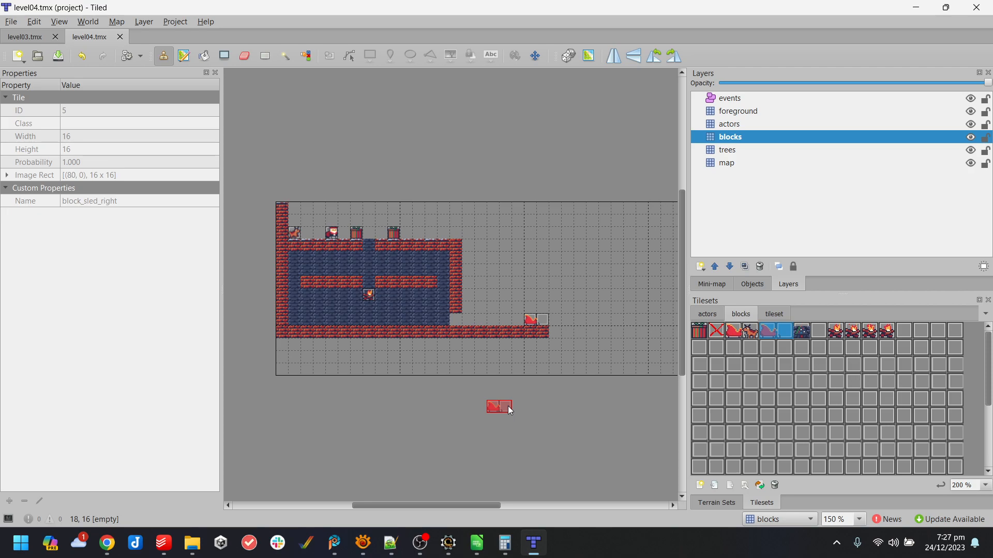
- Switch to Scorpion Editor and set currentlevel to level04 in the startup code block
{"action": "left_click", "coordinate": [915, 8]}
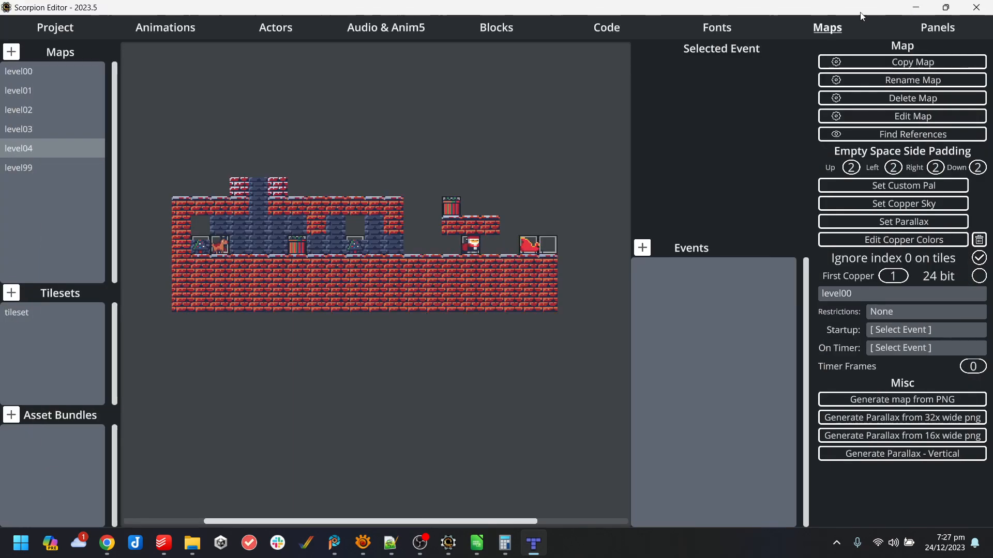
{"action": "left_click", "coordinate": [587, 28]}
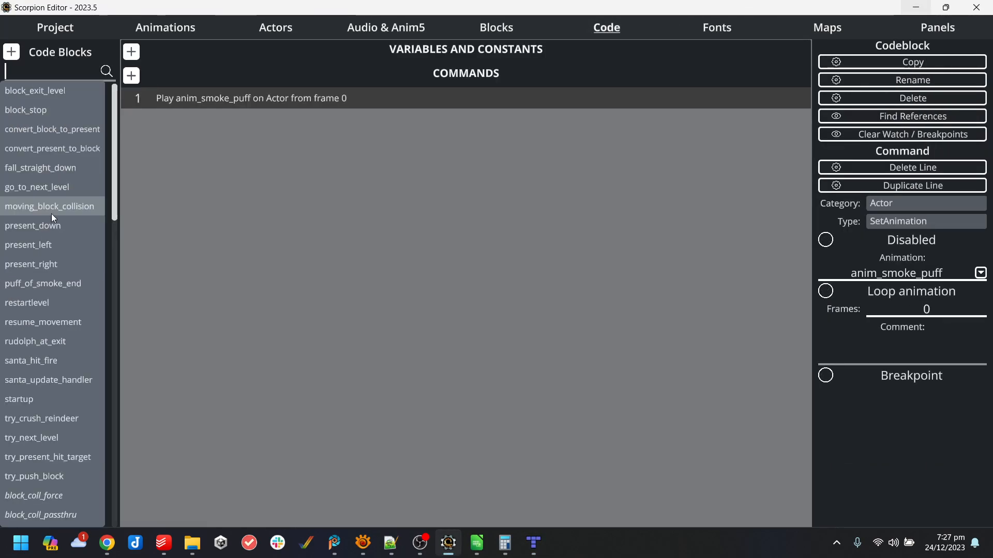
{"action": "left_click", "coordinate": [50, 185]}
{"action": "left_click", "coordinate": [54, 172]}
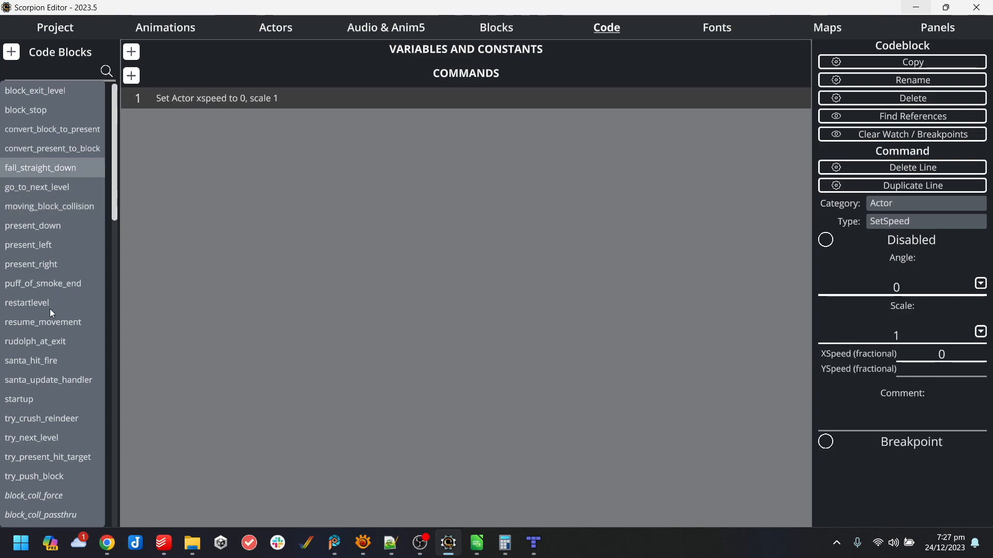
{"action": "left_click", "coordinate": [45, 403]}
{"action": "left_click", "coordinate": [261, 183]}
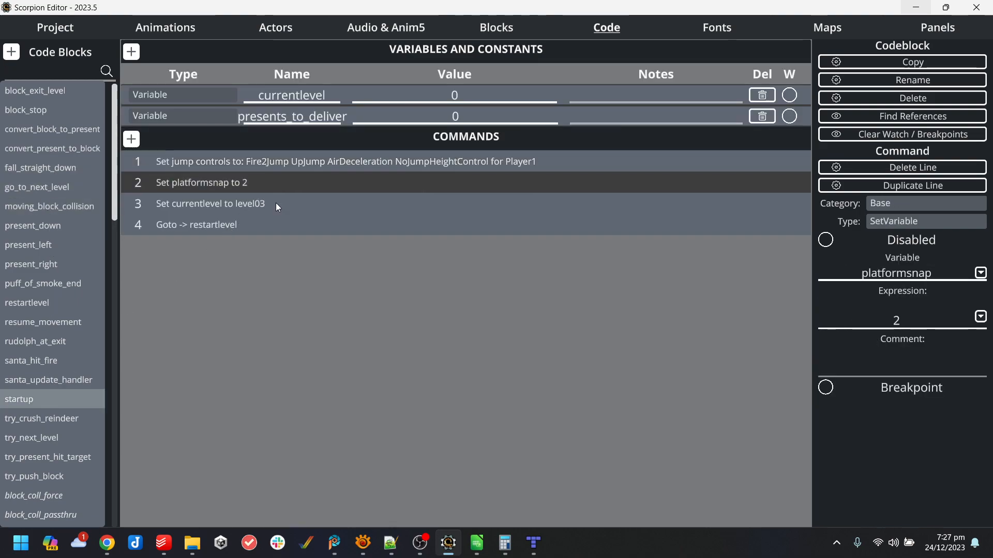
{"action": "left_click", "coordinate": [274, 204]}
{"action": "left_click", "coordinate": [934, 321]}
{"action": "key", "text": "BackSpace"}
{"action": "type", "text": "4"}
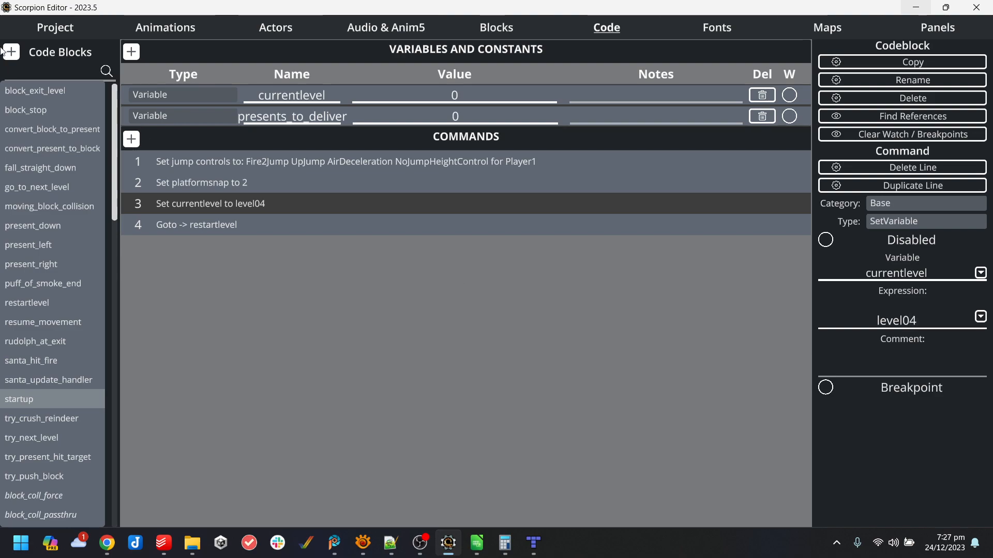
- Run the game in WinUAE, playtest level04 through to the sled exit, and close the emulator and compile message
{"action": "left_click", "coordinate": [55, 29]}
{"action": "left_click", "coordinate": [93, 477]}
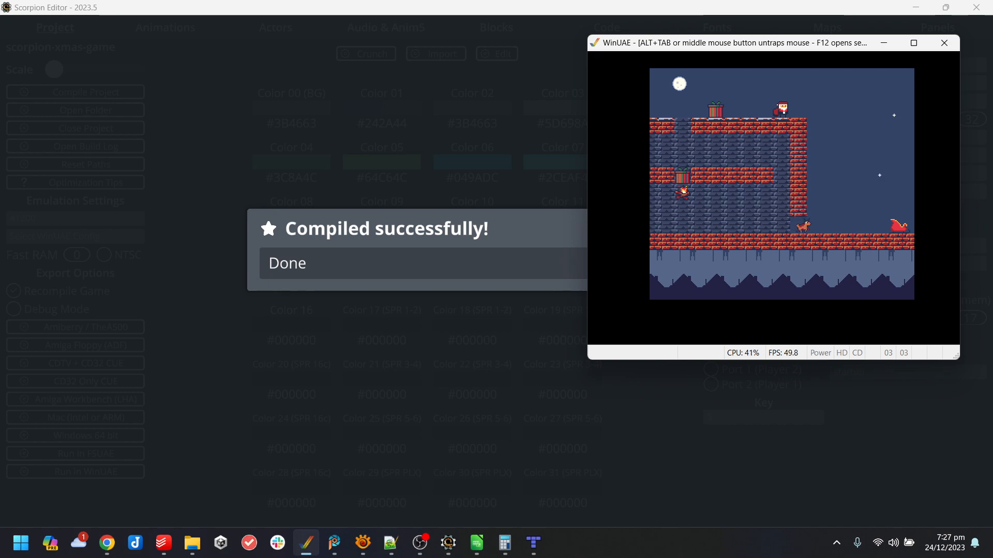
{"action": "key", "text": "Right"}
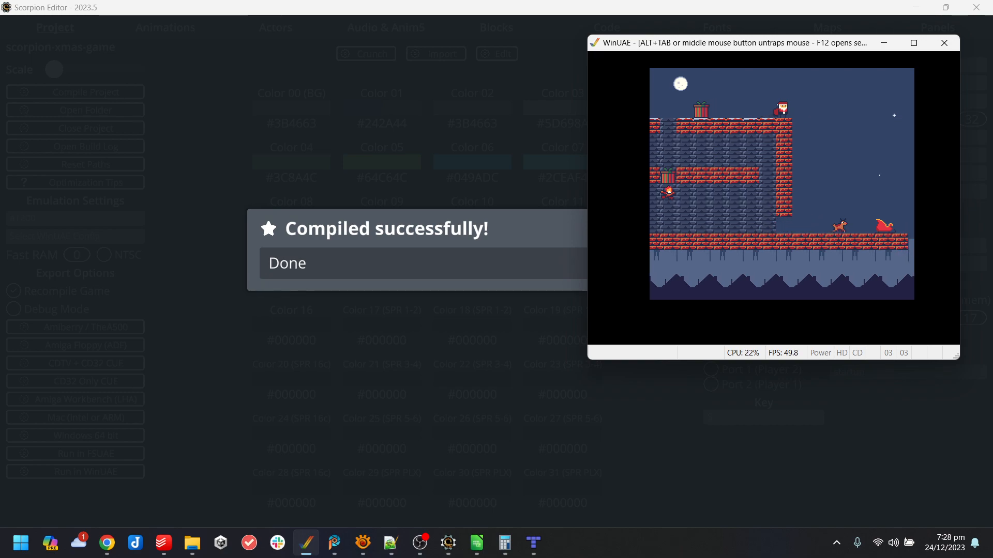
{"action": "key", "text": "Right"}
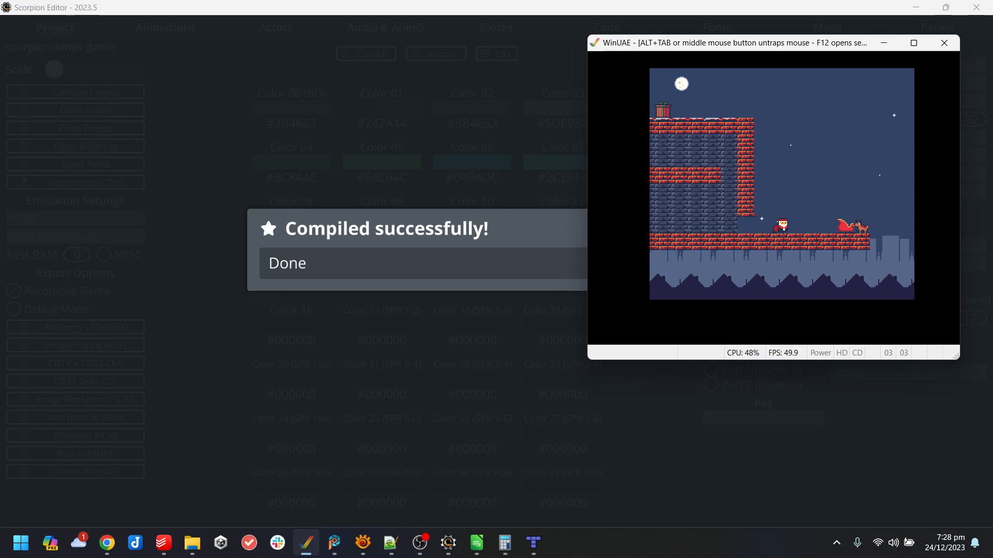
{"action": "key", "text": "space"}
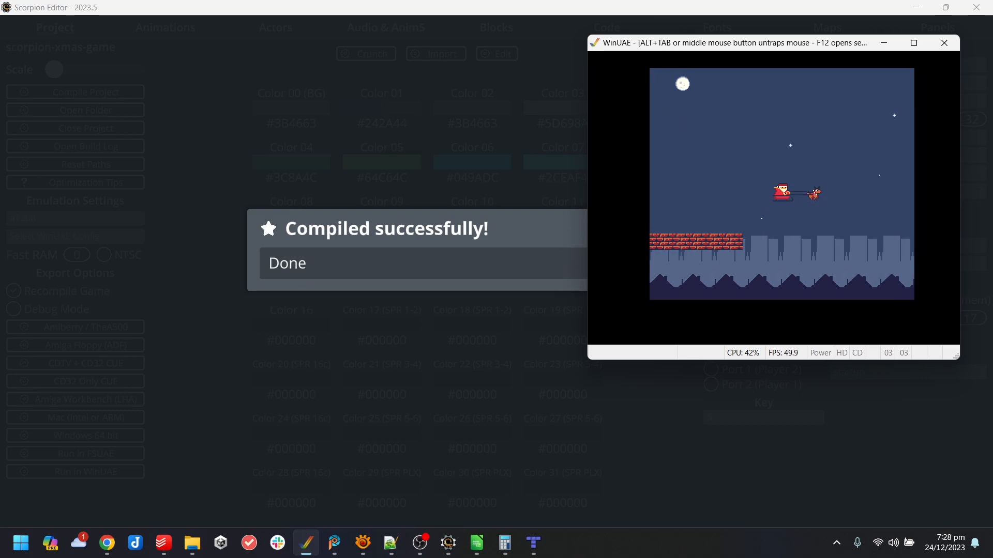
{"action": "key", "text": "alt+F4"}
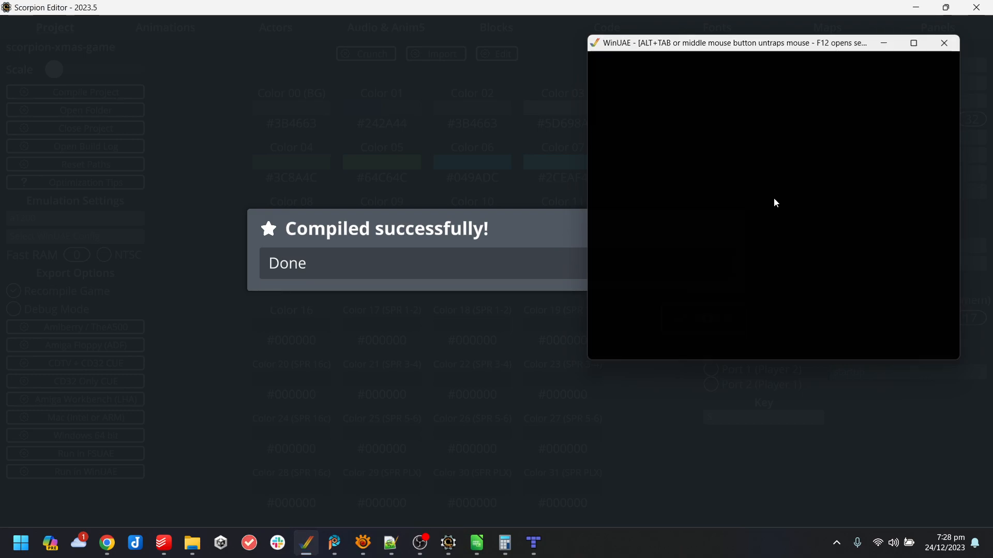
{"action": "left_click", "coordinate": [706, 307]}
- Switch to Tiled and place the block_present_target tile on the blocks layer at column 1, row 9
{"action": "left_click", "coordinate": [534, 544]}
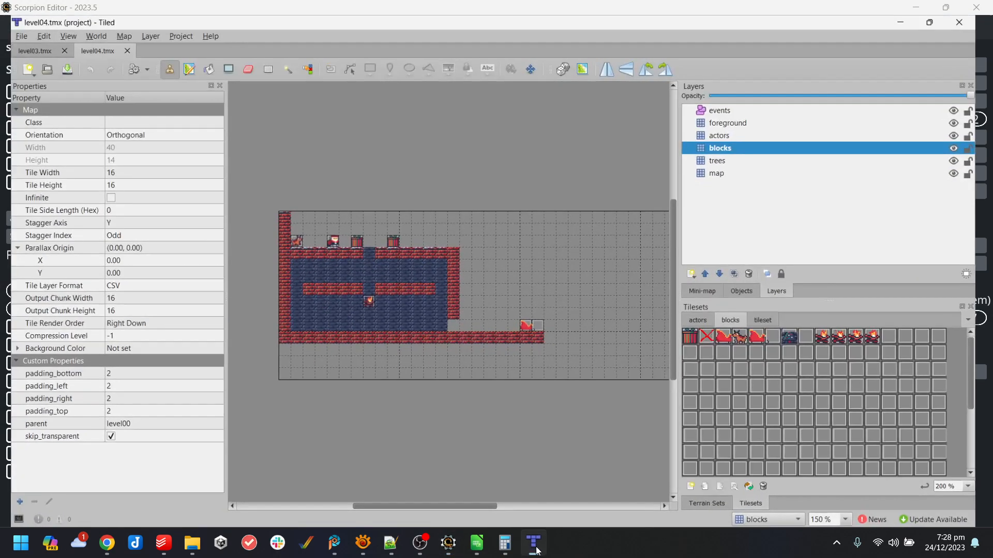
{"action": "left_click_drag", "start_coordinate": [433, 504], "coordinate": [410, 505]}
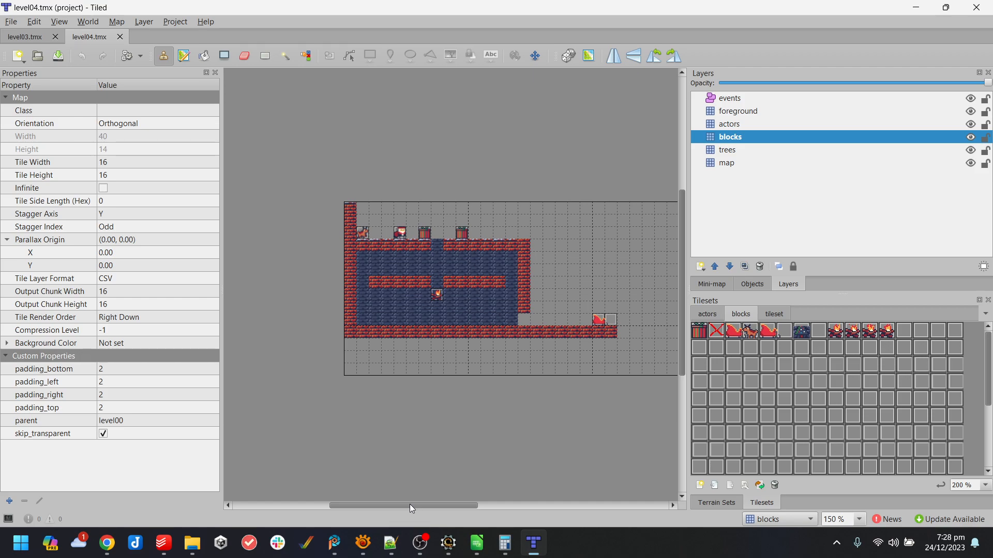
{"action": "left_click", "coordinate": [797, 332]}
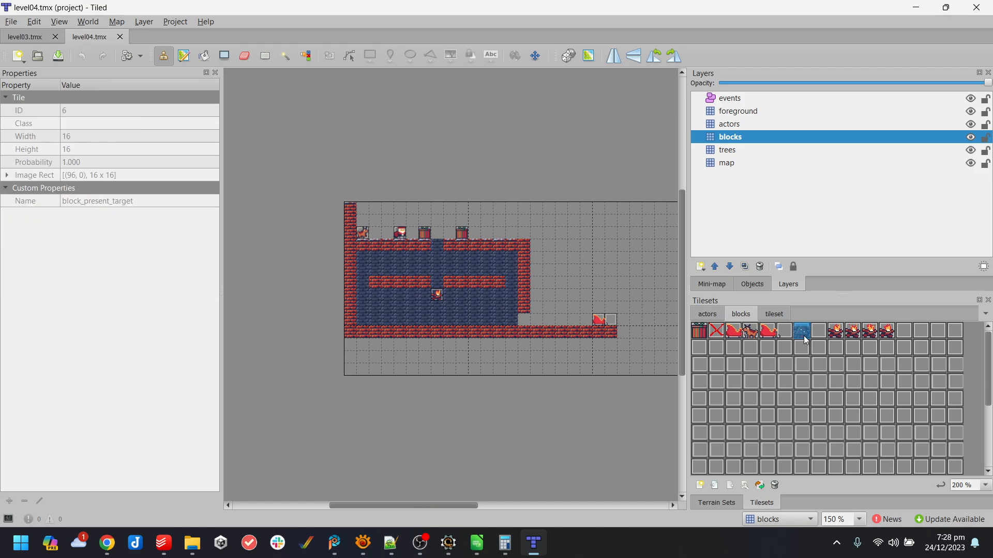
{"action": "left_click", "coordinate": [364, 322]}
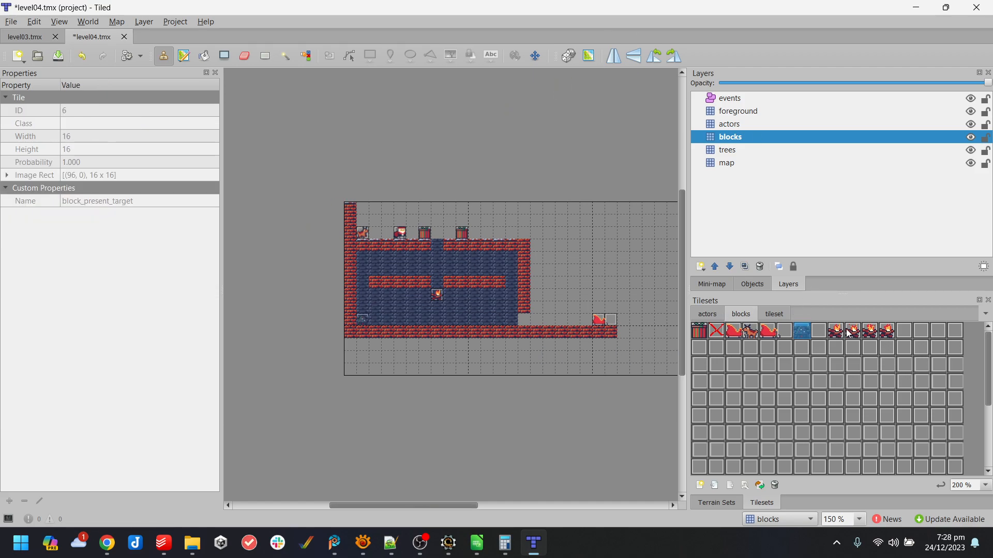
- Place the two-tile Christmas tree on the trees layer at column 1, rows 8 and 9, and save the map
{"action": "left_click", "coordinate": [784, 321]}
{"action": "left_click", "coordinate": [758, 371]}
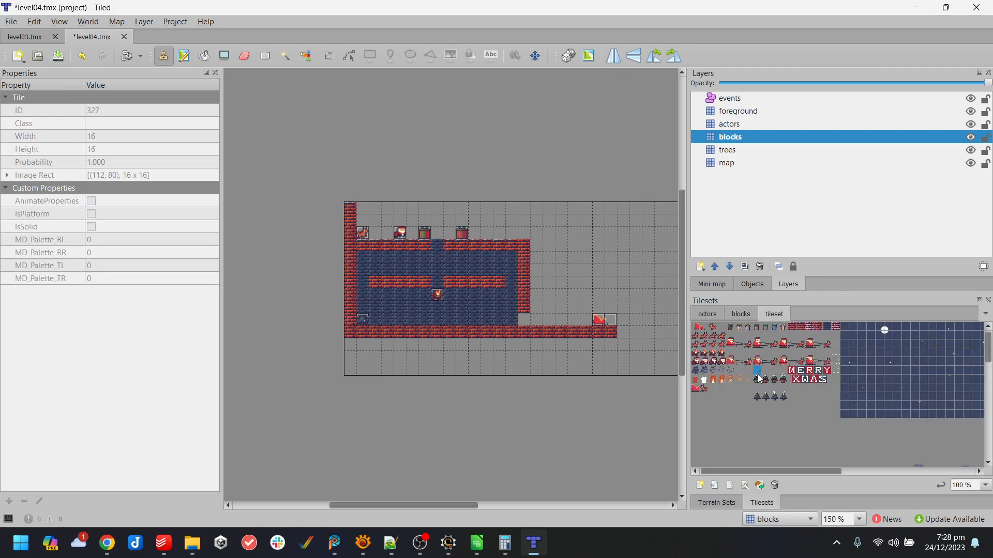
{"action": "left_click", "coordinate": [731, 167]}
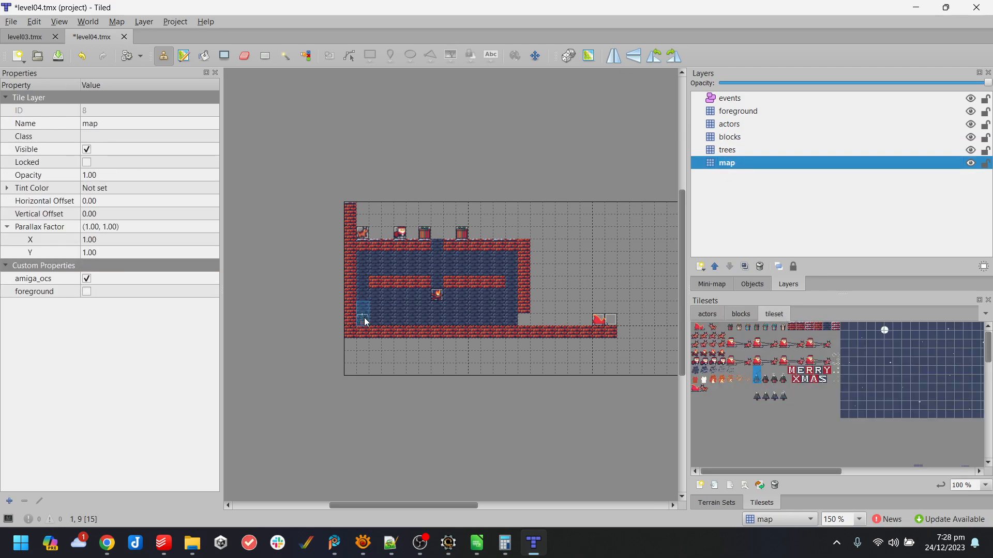
{"action": "left_click", "coordinate": [736, 152]}
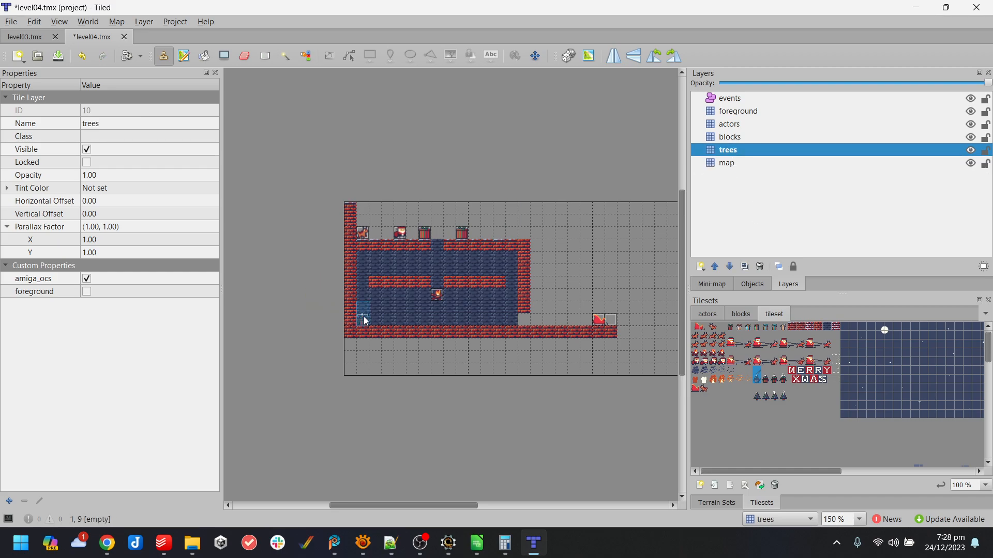
{"action": "key", "text": "ctrl+s"}
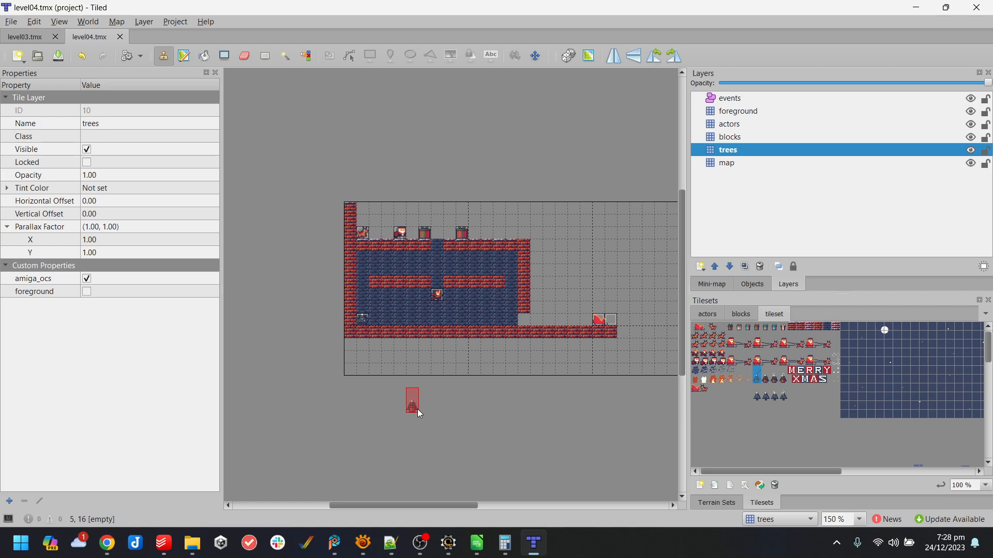
- Try stacking an extra present on the blocks layer at column 6, row 1, and undo it
{"action": "left_click", "coordinate": [753, 315]}
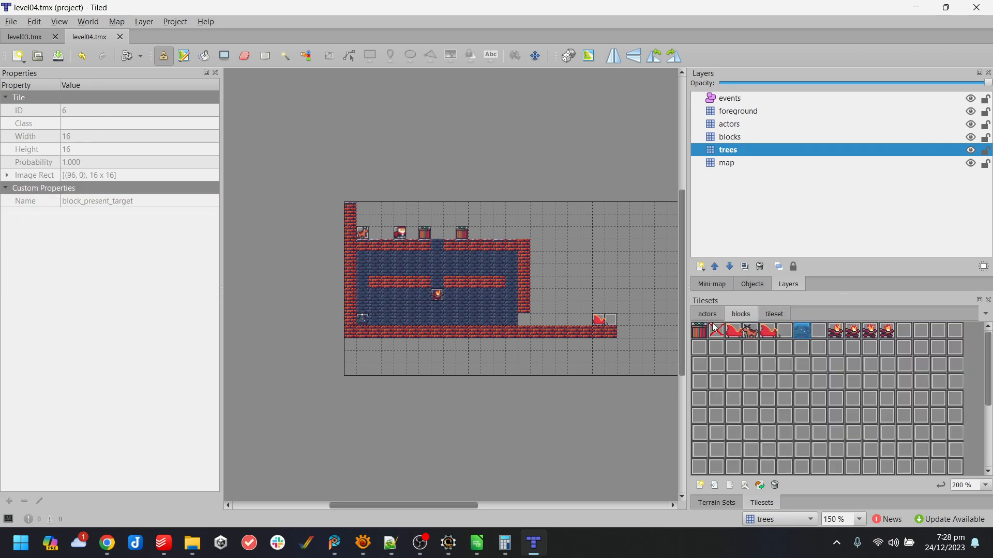
{"action": "left_click", "coordinate": [698, 332]}
{"action": "left_click", "coordinate": [734, 138]}
{"action": "left_click", "coordinate": [428, 224]}
{"action": "key", "text": "ctrl+s"}
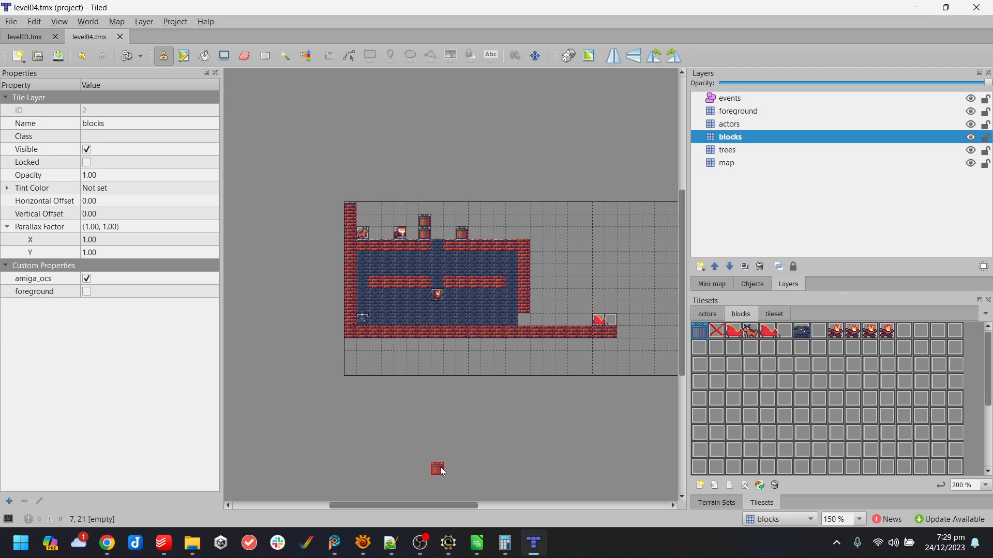
{"action": "key", "text": "ctrl+z"}
{"action": "key", "text": "ctrl+s"}
- Switch to Scorpion Editor, run the game in WinUAE, and push both rooftop presents into the shaft
{"action": "key", "text": "alt+Tab"}
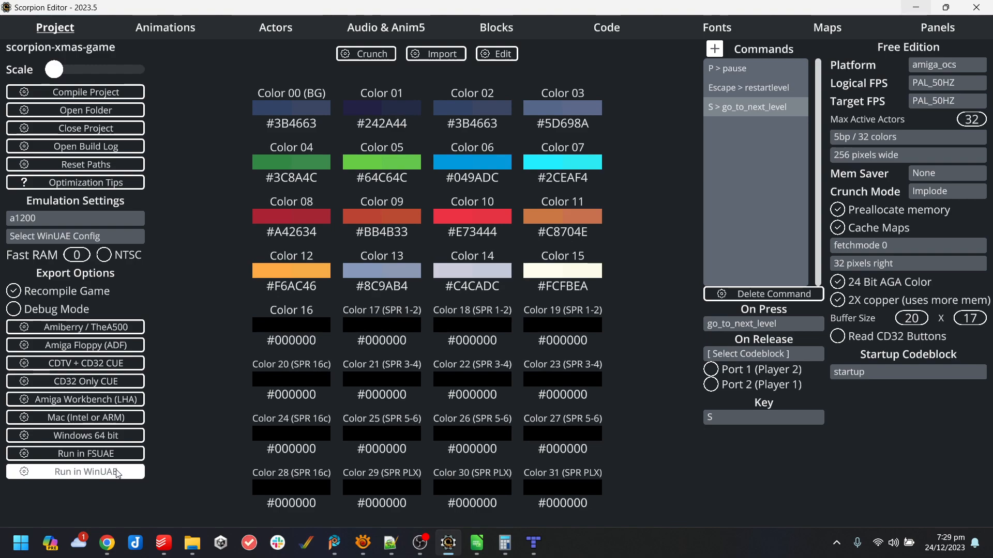
{"action": "left_click", "coordinate": [98, 472]}
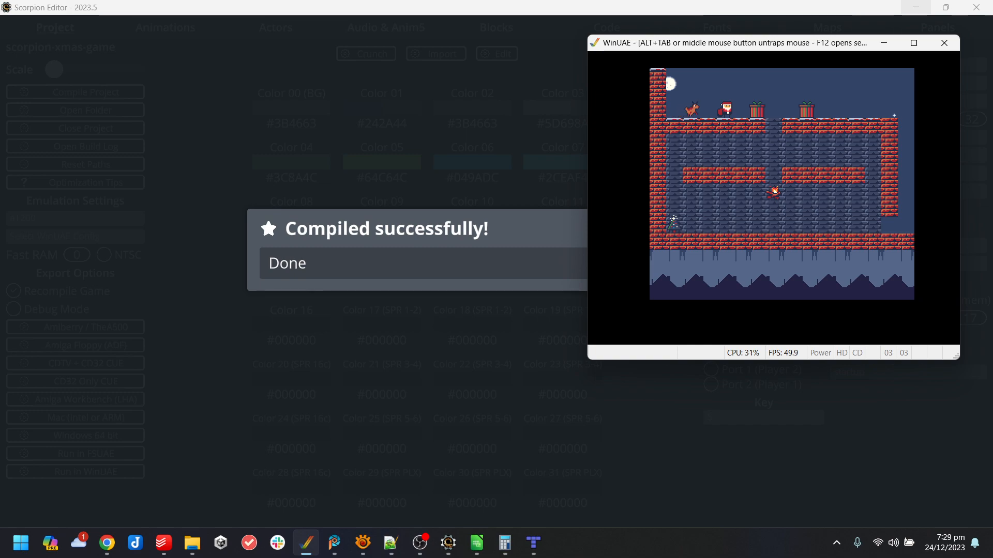
{"action": "key", "text": "Right"}
{"action": "key", "text": "Up"}
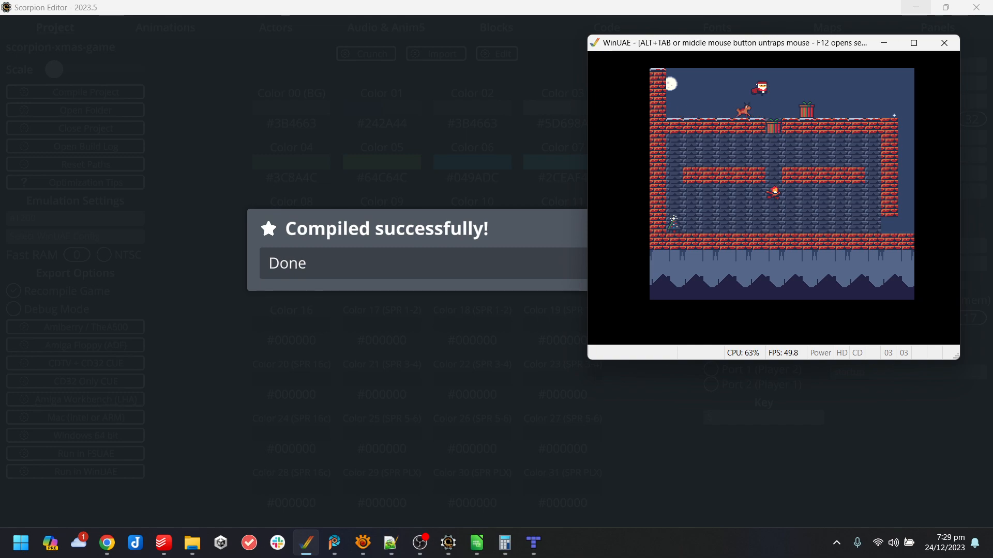
{"action": "key", "text": "Left"}
{"action": "key", "text": "Up"}
{"action": "key", "text": "Right"}
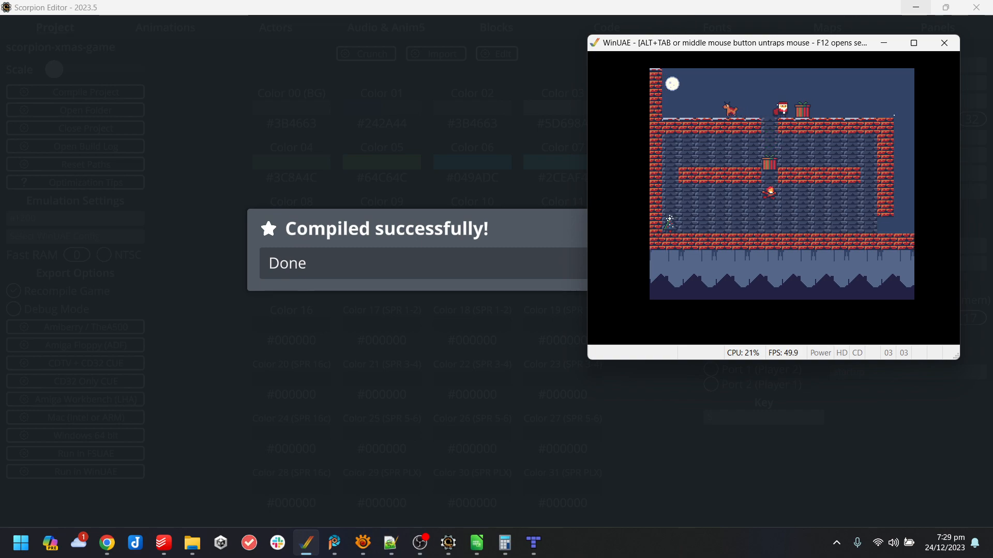
{"action": "key", "text": "Right"}
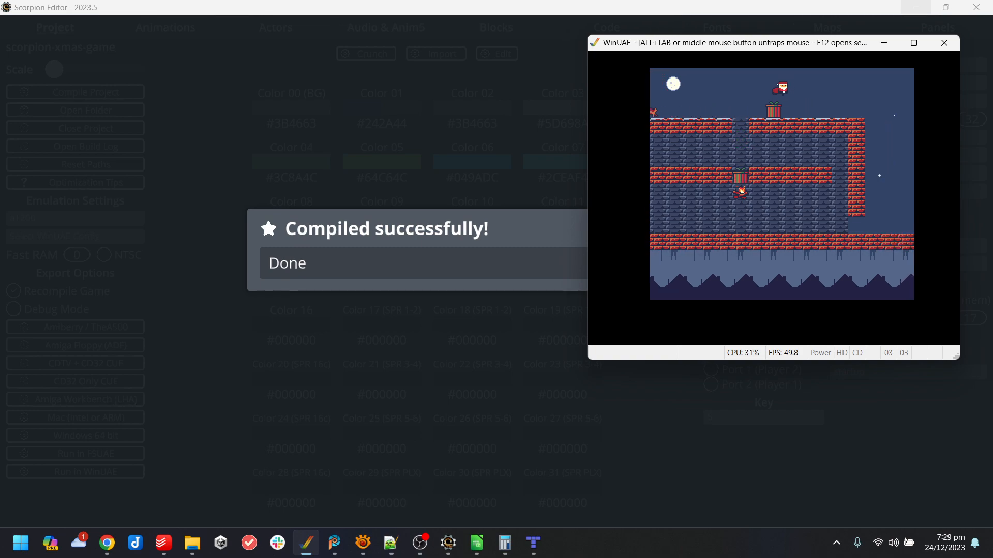
{"action": "key", "text": "Left"}
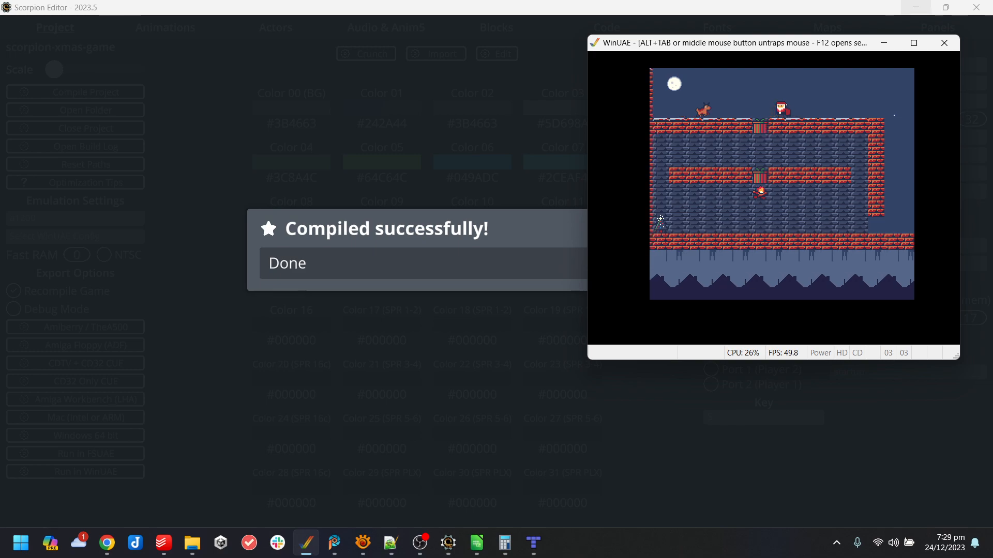
- Test jumping santa around the reindeer so it crosses the filled shaft and walks off the roof's right end
{"action": "key", "text": "Right"}
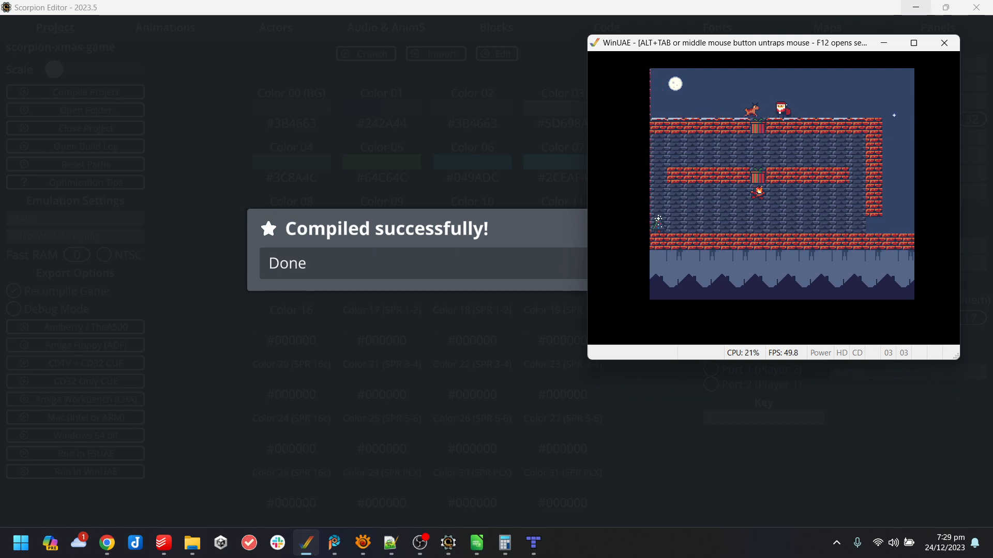
{"action": "key", "text": "Up"}
{"action": "key", "text": "Left"}
{"action": "key", "text": "Right"}
{"action": "key", "text": "Up"}
{"action": "key", "text": "Left"}
{"action": "key", "text": "Right"}
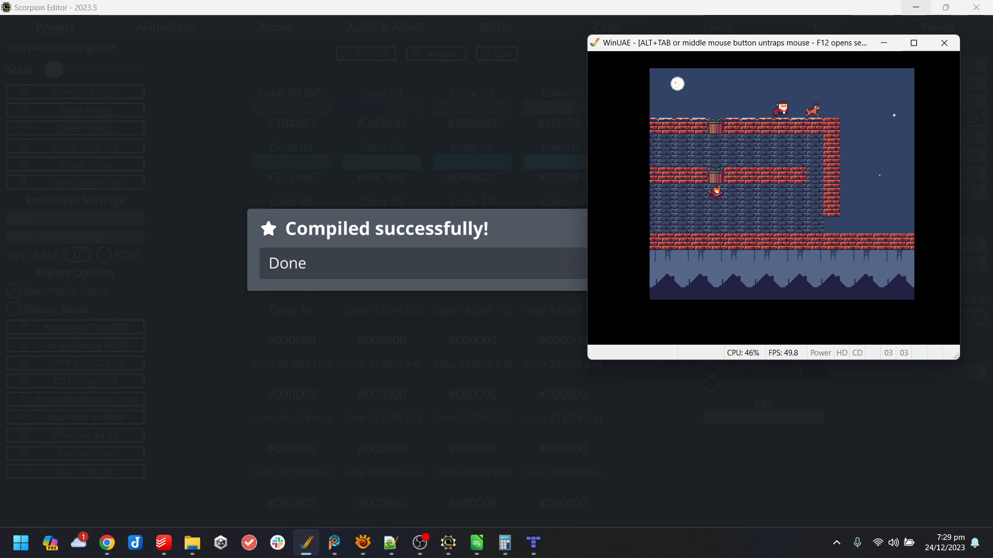
{"action": "key", "text": "Right"}
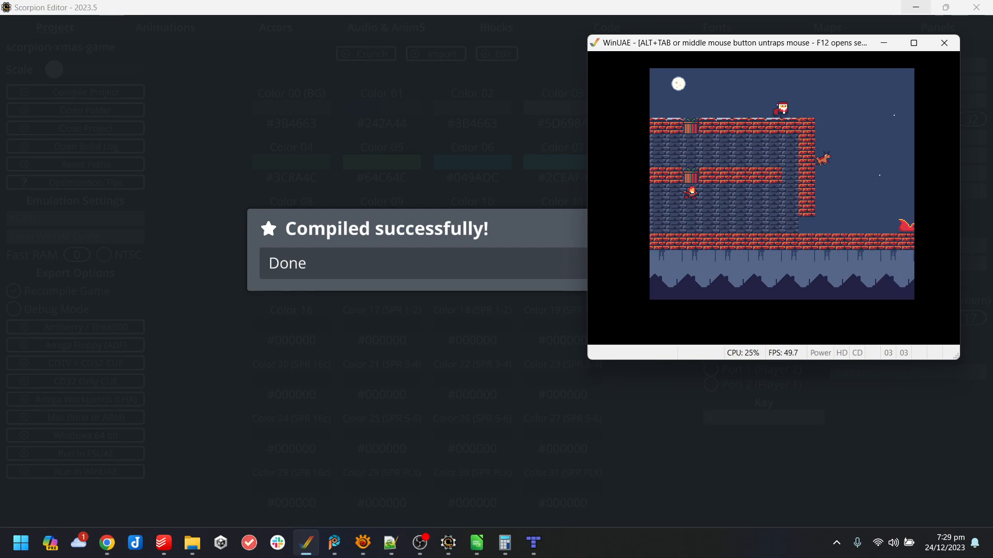
{"action": "key", "text": "Left"}
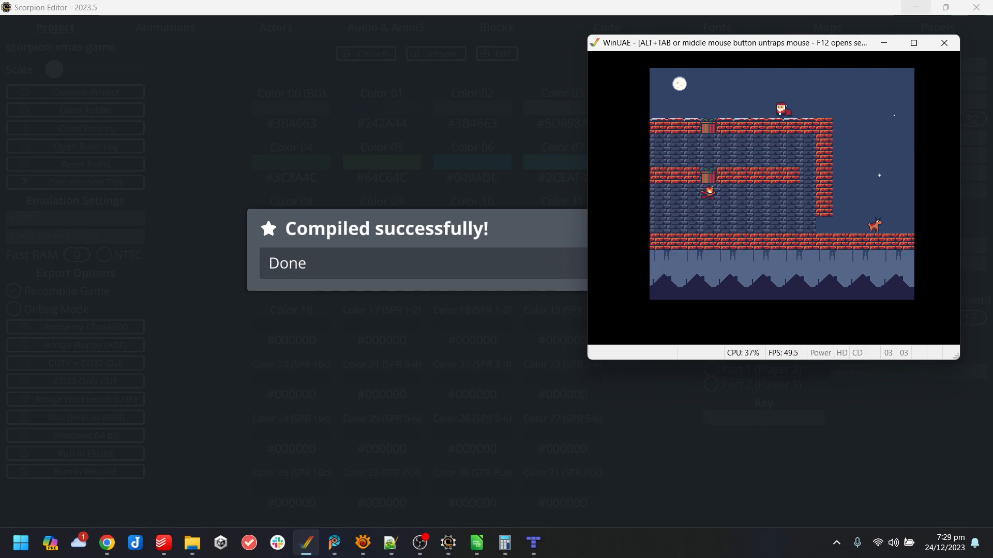
- Walk santa back across the roof into the present-filled shaft and test jumping left and right on the stacked presents
{"action": "key", "text": "Left"}
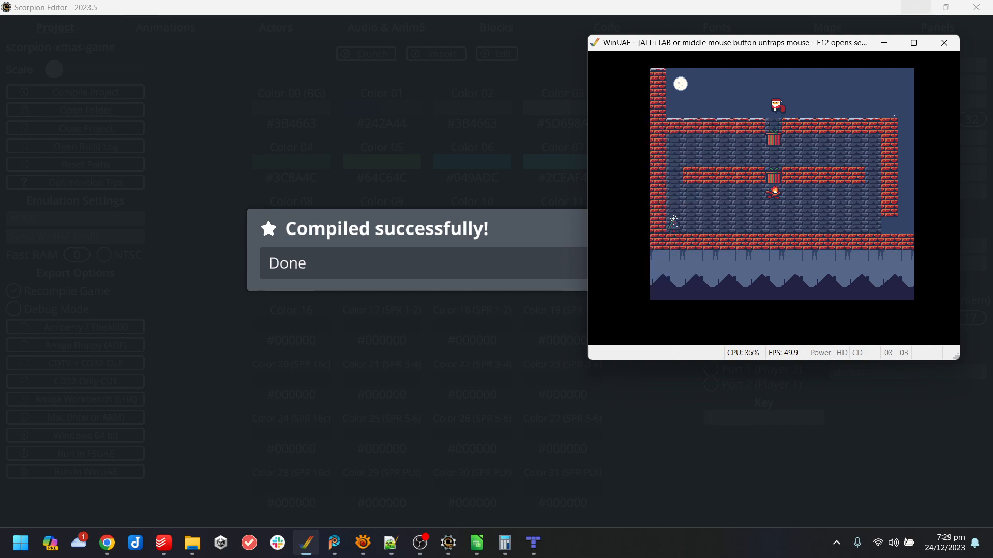
{"action": "key", "text": "Left"}
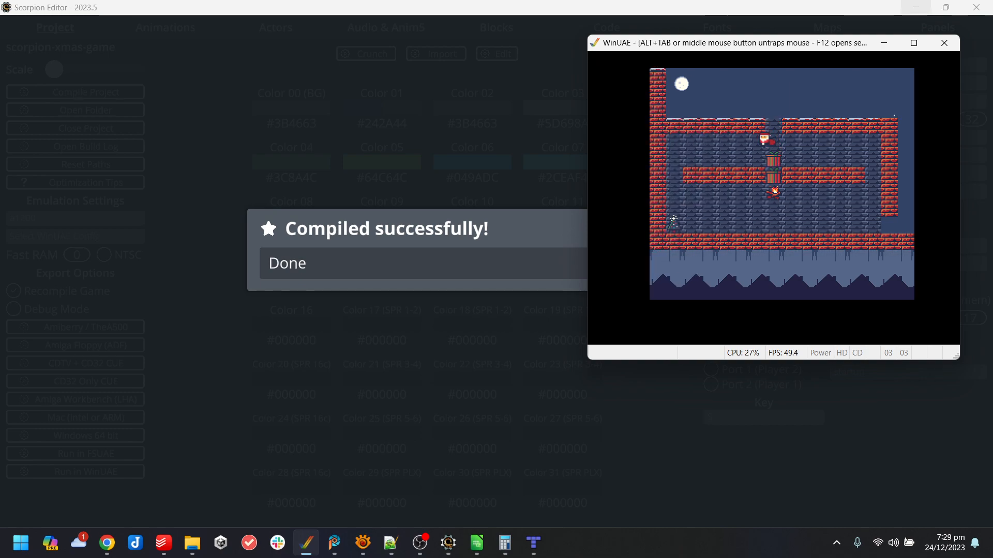
{"action": "key", "text": "Right"}
{"action": "key", "text": "Up"}
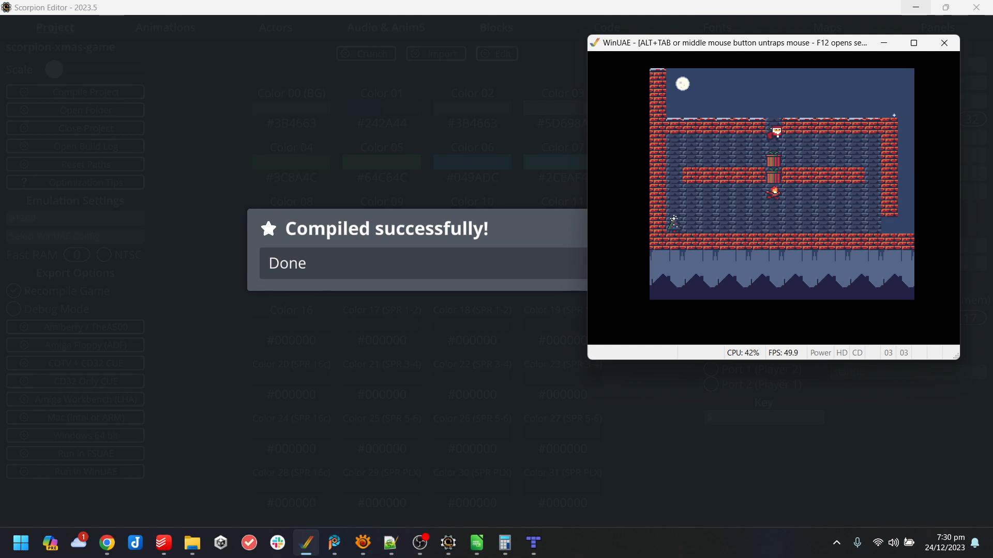
{"action": "key", "text": "Right"}
{"action": "key", "text": "Left"}
{"action": "key", "text": "Up"}
{"action": "key", "text": "Up"}
{"action": "key", "text": "Left"}
{"action": "key", "text": "Up"}
{"action": "key", "text": "Right"}
{"action": "key", "text": "Up"}
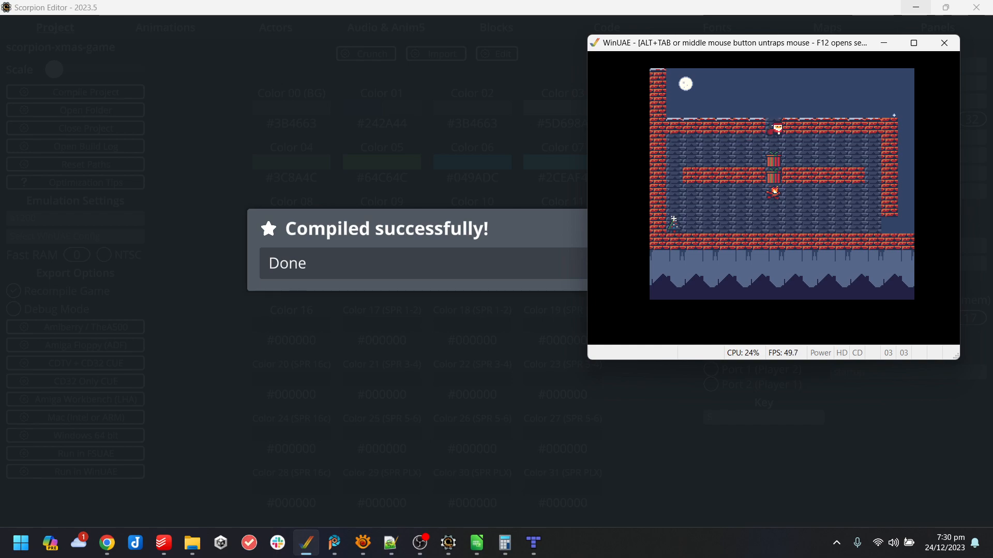
- Move santa beside the stacked presents, test jumping onto the upper one to crush it, and close WinUAE
{"action": "key", "text": "Right"}
{"action": "key", "text": "Left"}
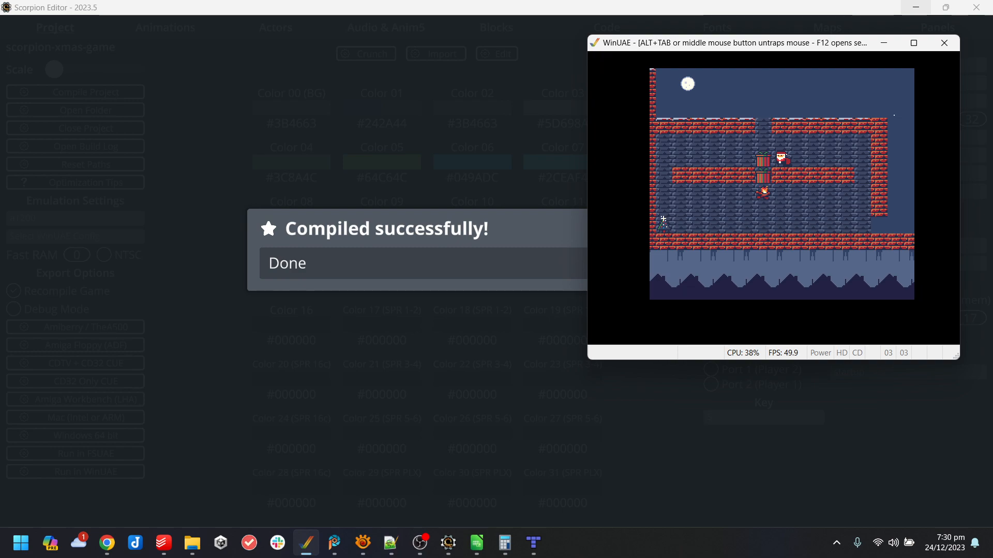
{"action": "key", "text": "Up"}
{"action": "key", "text": "Left"}
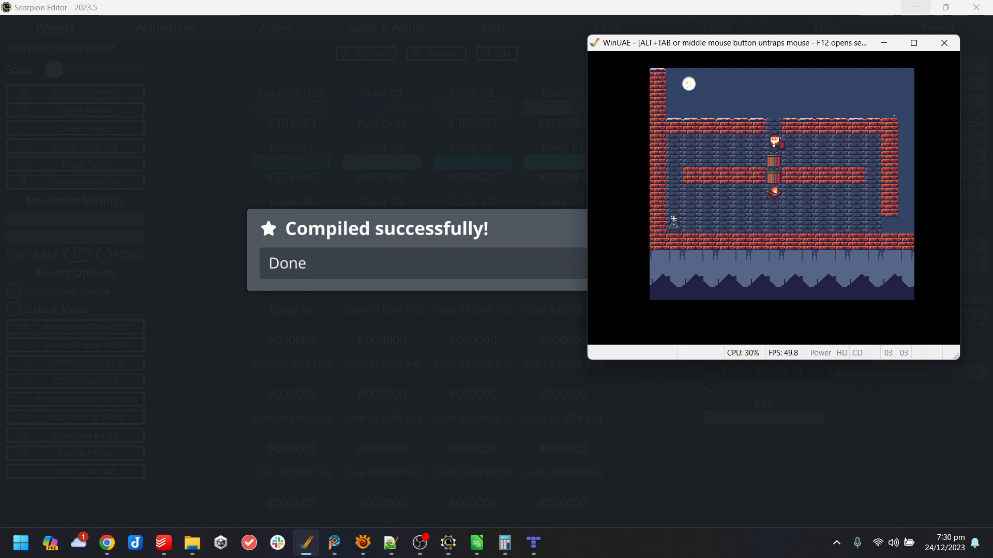
{"action": "key", "text": "Up"}
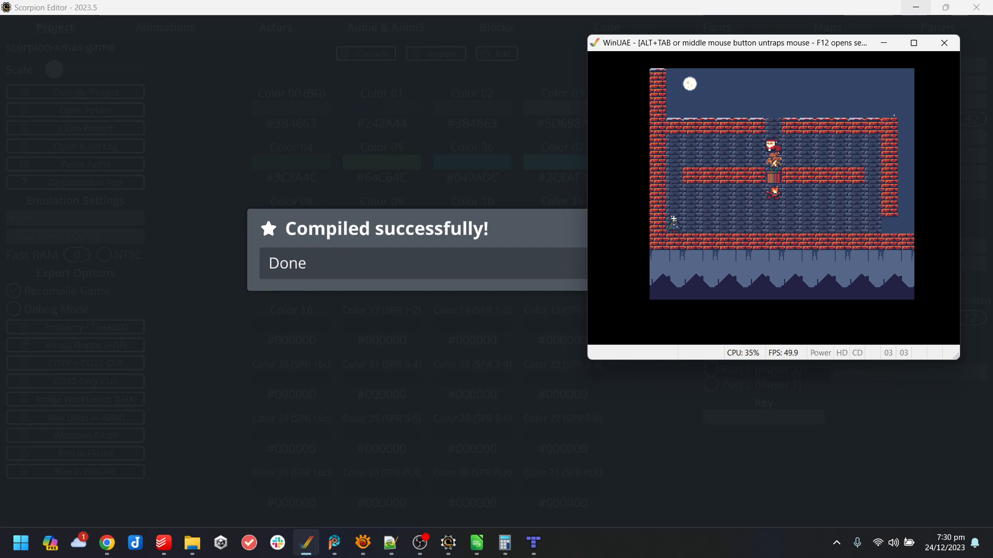
{"action": "key", "text": "alt+F4"}
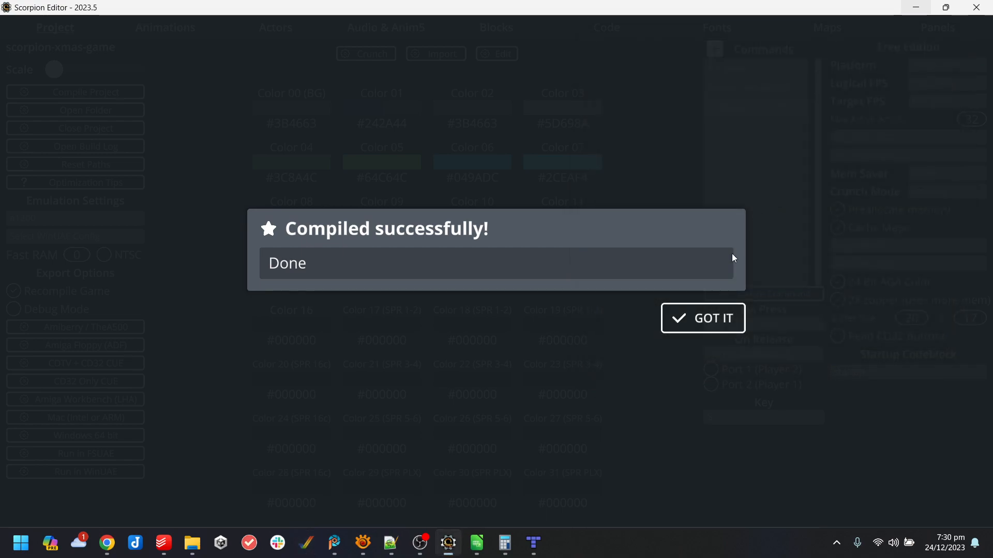
- Dismiss the compile message and open the try_push_block code block at its falling-player and present-crushing commands
{"action": "left_click", "coordinate": [700, 320]}
{"action": "left_click", "coordinate": [615, 27]}
{"action": "left_click", "coordinate": [548, 27]}
{"action": "left_click", "coordinate": [568, 26]}
{"action": "scroll", "coordinate": [50, 236], "scroll_direction": "down", "scroll_amount": 3}
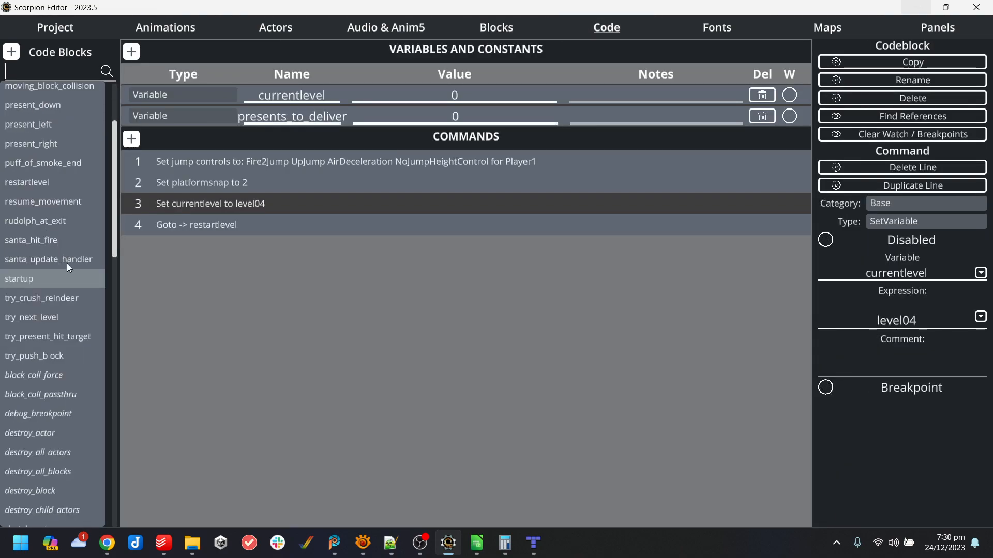
{"action": "left_click", "coordinate": [61, 354]}
{"action": "scroll", "coordinate": [68, 331], "scroll_direction": "up", "scroll_amount": 3}
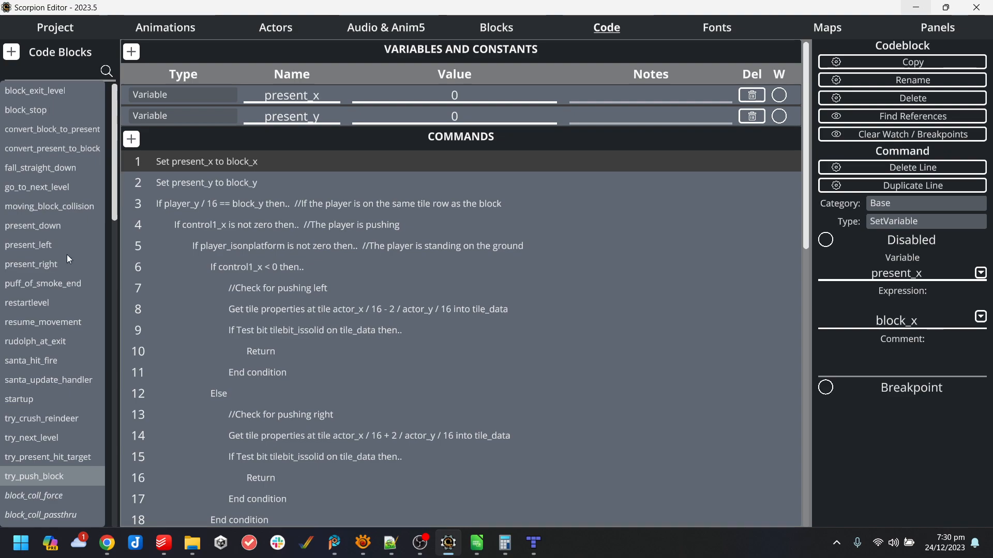
{"action": "scroll", "coordinate": [58, 347], "scroll_direction": "down", "scroll_amount": 1}
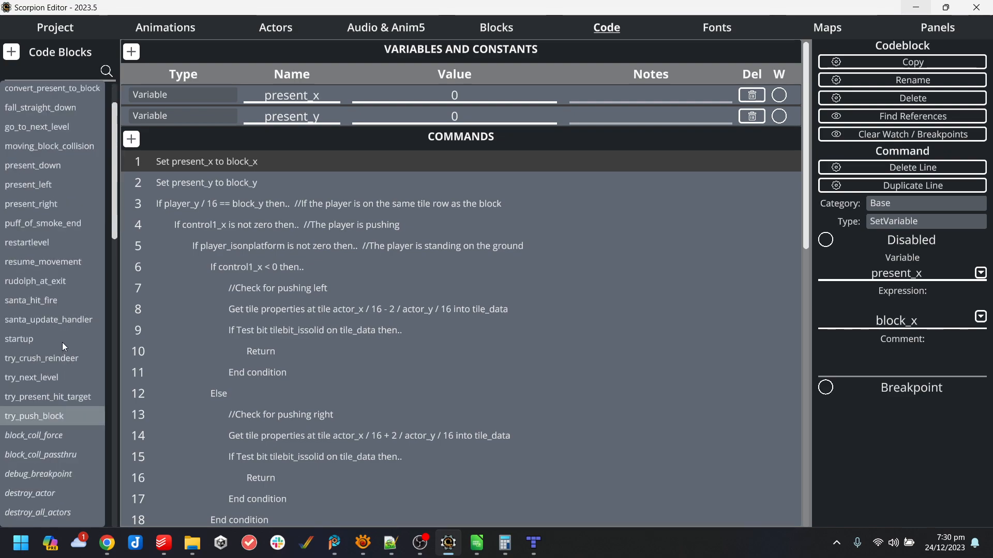
{"action": "scroll", "coordinate": [63, 339], "scroll_direction": "down", "scroll_amount": 1}
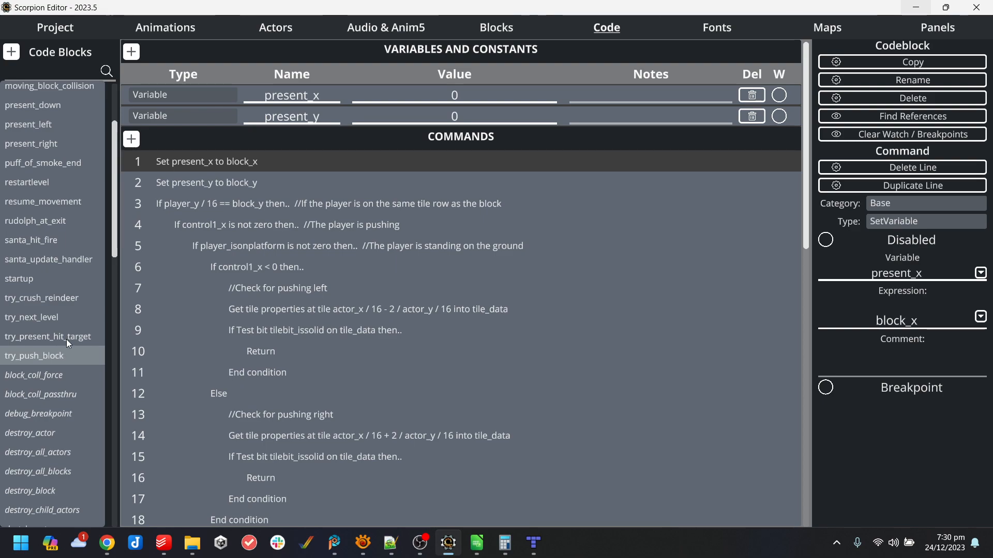
{"action": "scroll", "coordinate": [234, 336], "scroll_direction": "down", "scroll_amount": 10}
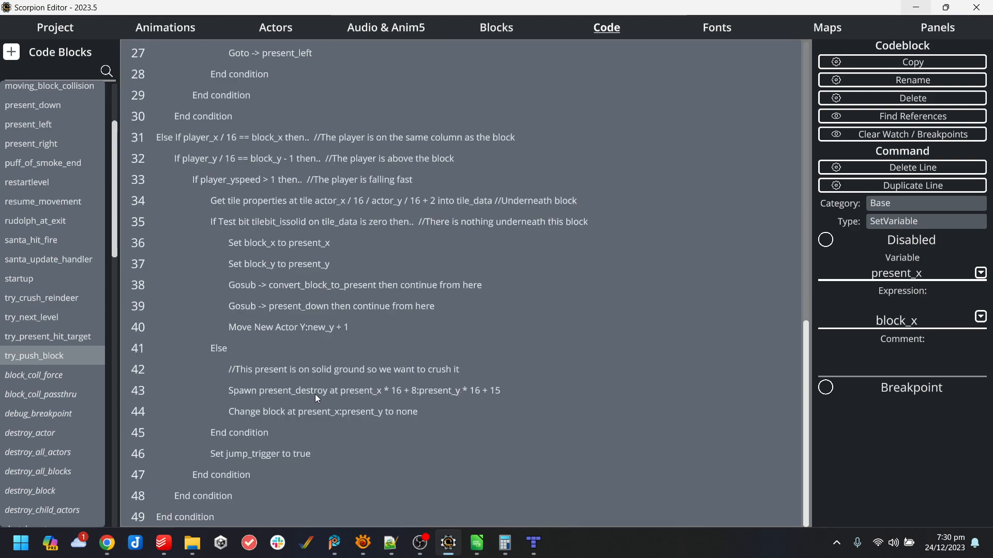
- Delete the "player_y / 16 == block_y - 1" condition on line 32 of try_push_block
{"action": "left_click", "coordinate": [315, 158]}
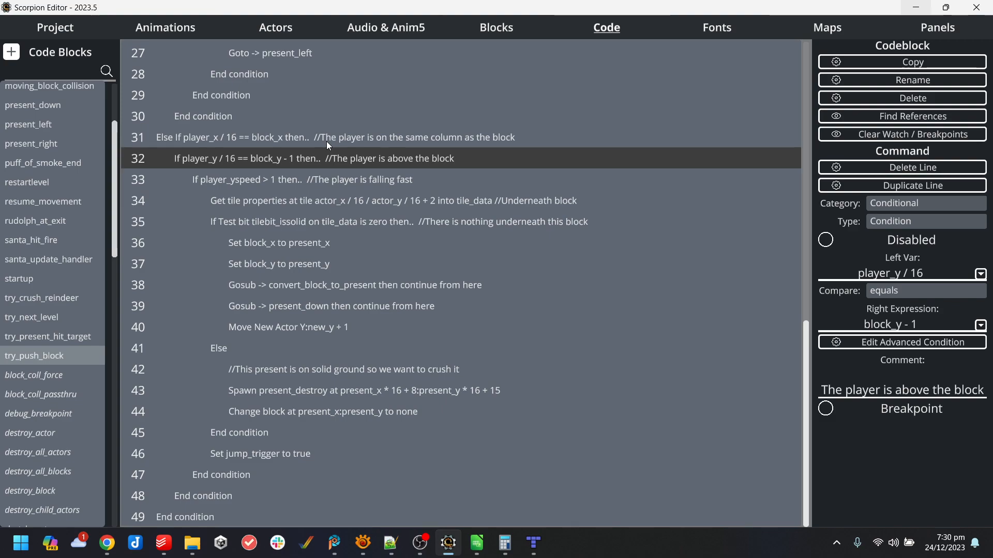
{"action": "left_click", "coordinate": [328, 144]}
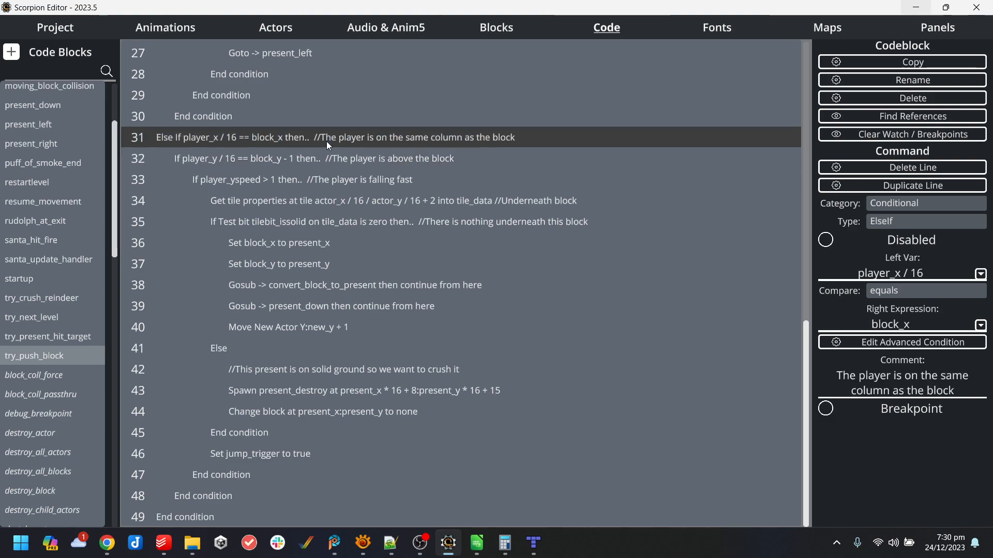
{"action": "left_click", "coordinate": [269, 158]}
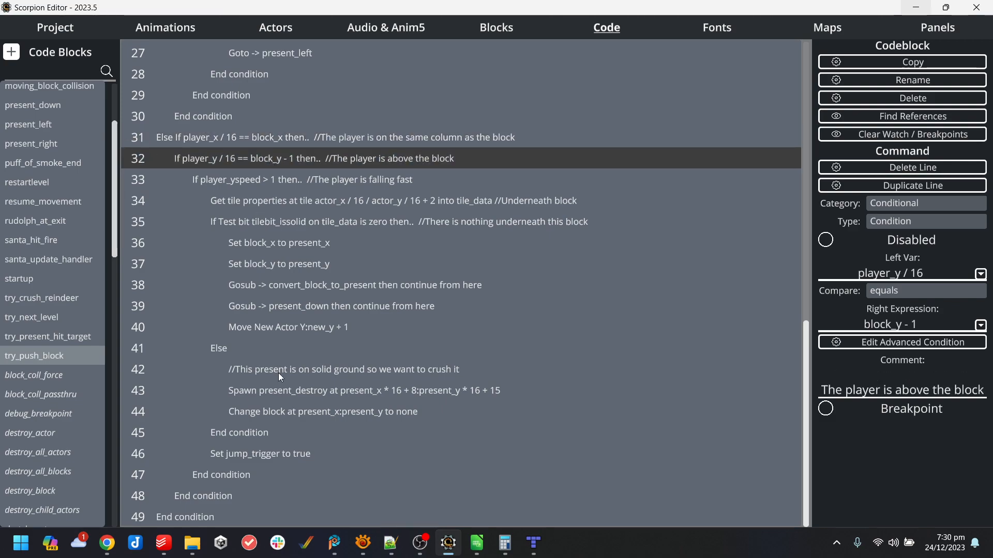
{"action": "key", "text": "Delete"}
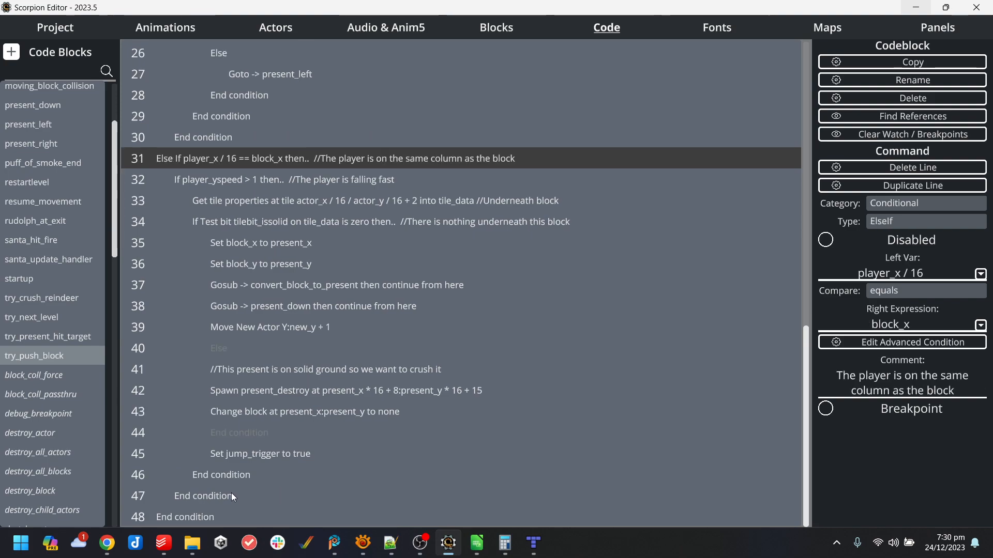
- Re-enable the disabled Else on line 40 and End condition on line 44, and delete the surplus End condition on line 46
{"action": "left_click", "coordinate": [231, 494]}
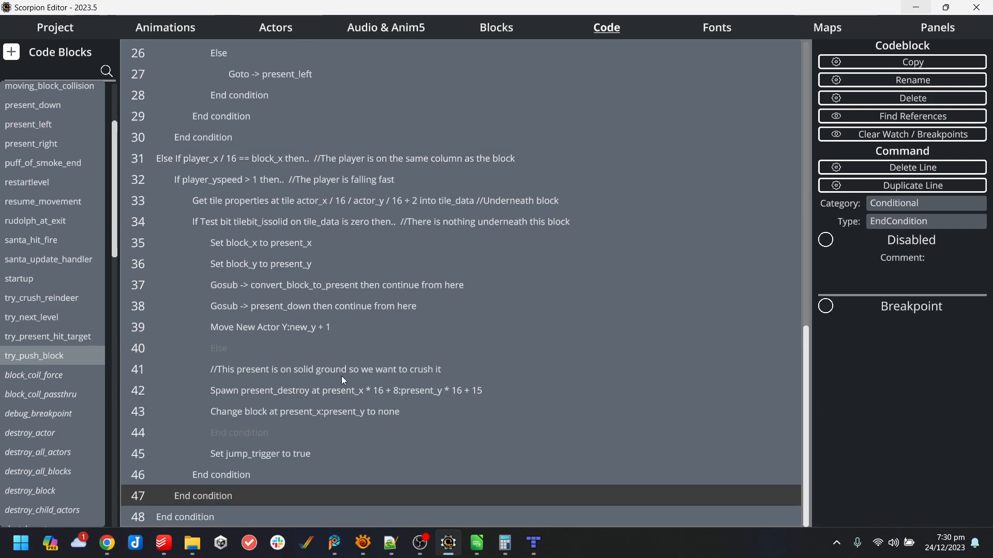
{"action": "left_click", "coordinate": [266, 465]}
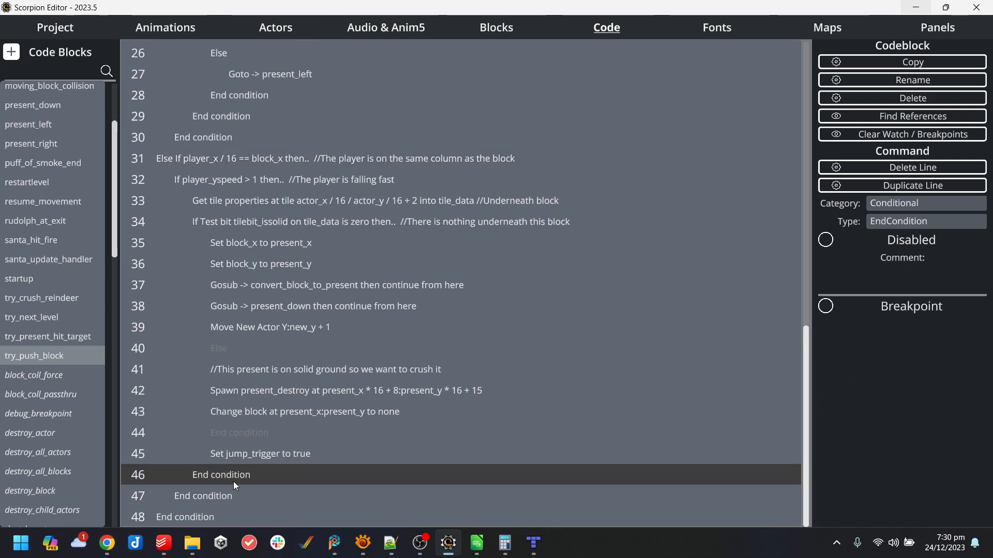
{"action": "left_click", "coordinate": [231, 497]}
{"action": "left_click", "coordinate": [263, 433]}
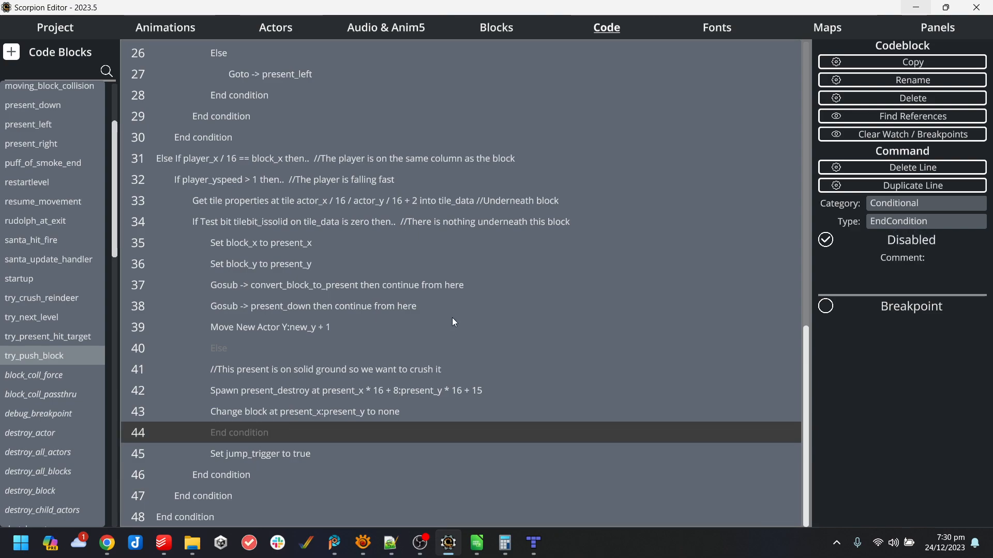
{"action": "left_click", "coordinate": [358, 348]}
{"action": "left_click", "coordinate": [826, 241]}
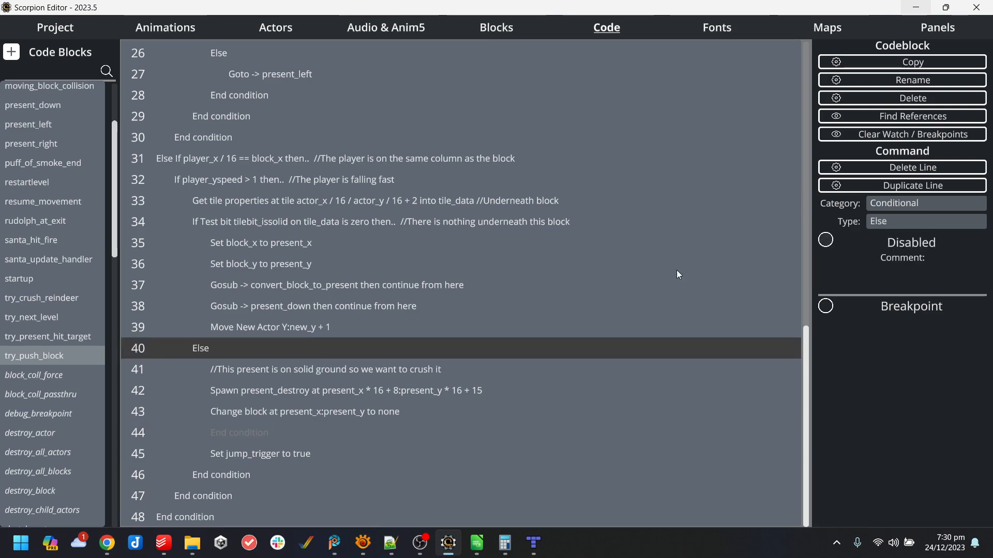
{"action": "left_click", "coordinate": [274, 436]}
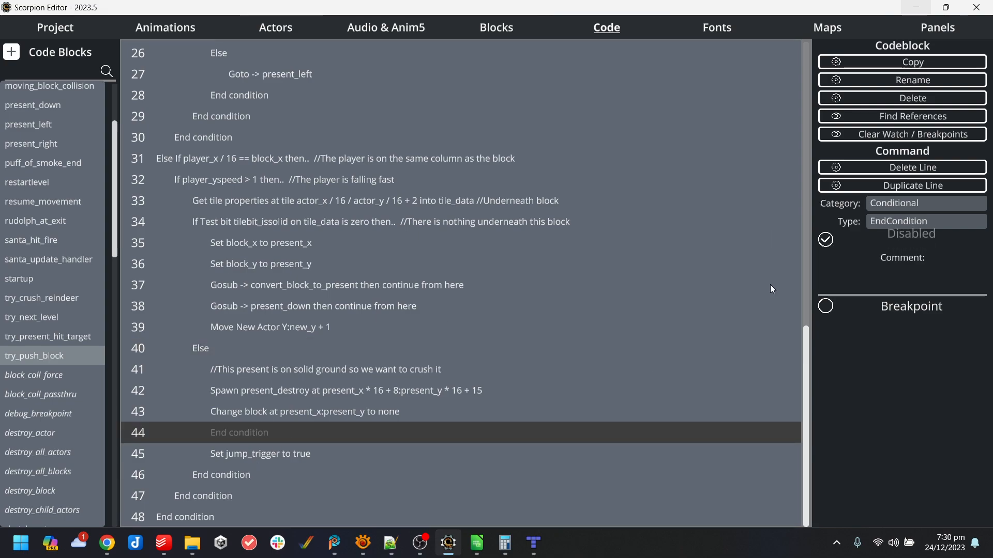
{"action": "left_click", "coordinate": [826, 242]}
{"action": "left_click", "coordinate": [232, 479]}
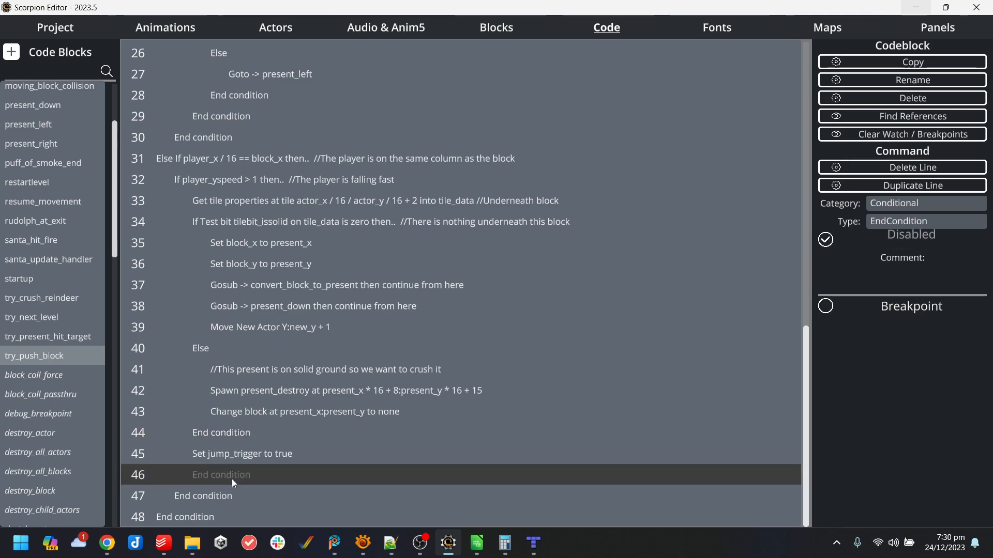
{"action": "key", "text": "Delete"}
- Review the same-row and same-column branches of try_push_block, from the pushing checks to the falling-player condition
{"action": "left_click", "coordinate": [260, 187]}
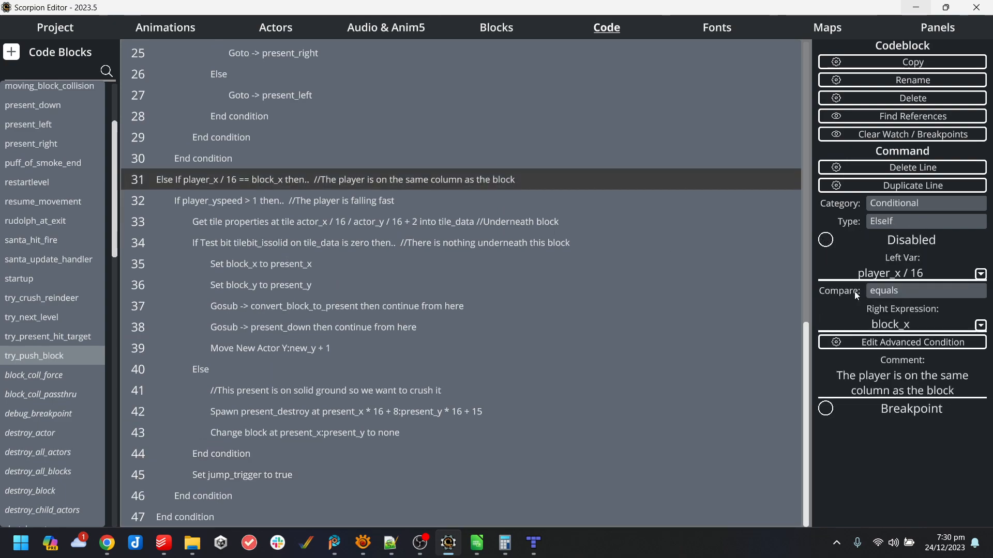
{"action": "scroll", "coordinate": [147, 232], "scroll_direction": "up", "scroll_amount": 10}
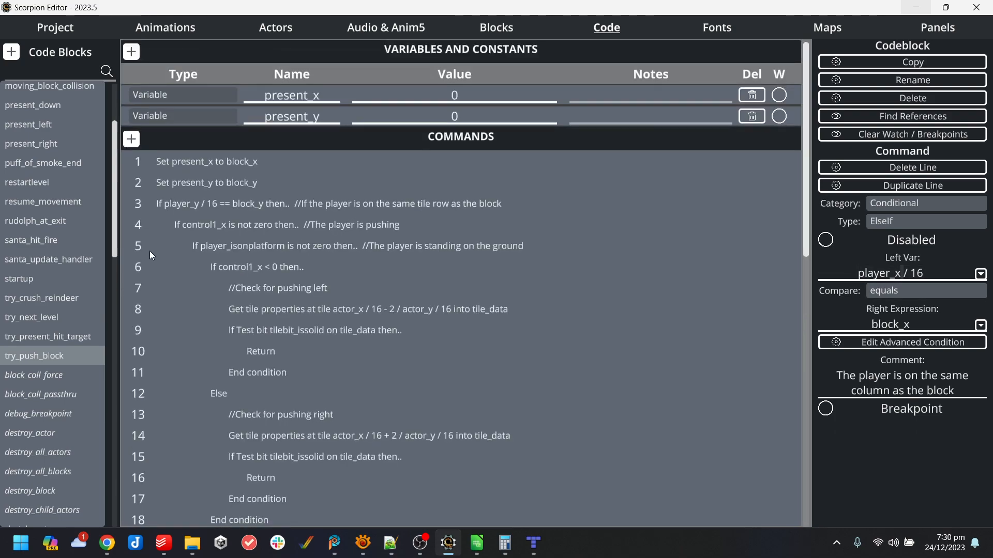
{"action": "scroll", "coordinate": [297, 254], "scroll_direction": "down", "scroll_amount": 8}
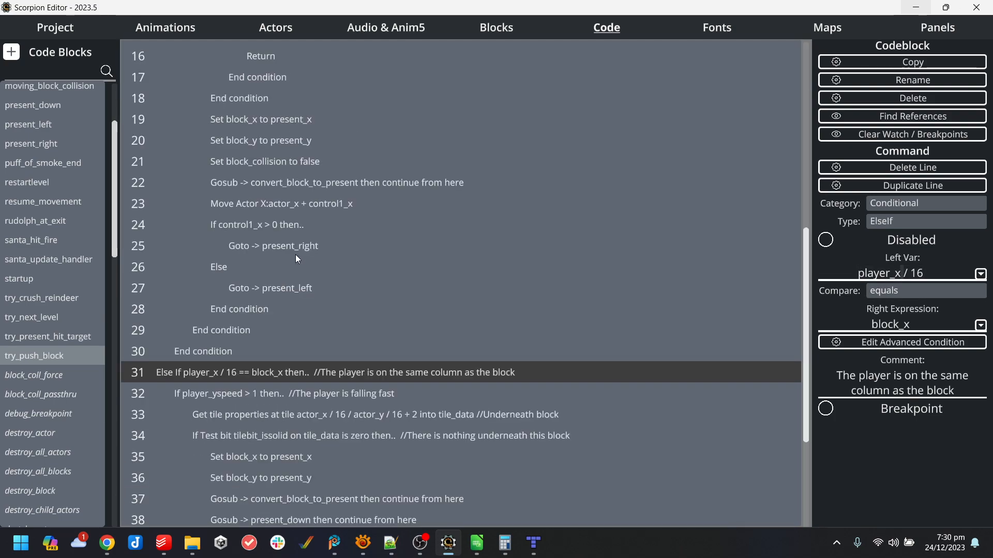
{"action": "scroll", "coordinate": [296, 254], "scroll_direction": "up", "scroll_amount": 7}
{"action": "scroll", "coordinate": [294, 249], "scroll_direction": "down", "scroll_amount": 6}
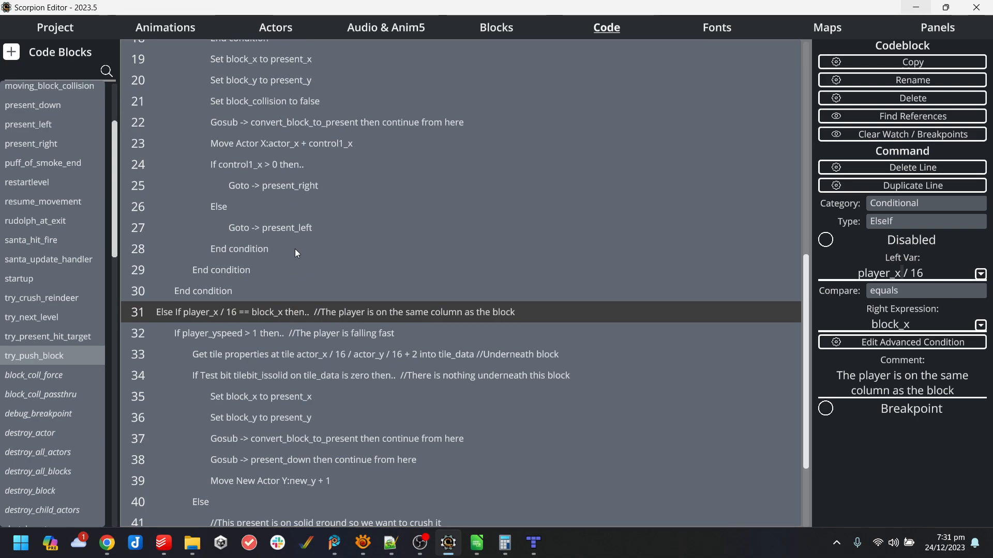
{"action": "scroll", "coordinate": [294, 249], "scroll_direction": "down", "scroll_amount": 3}
{"action": "scroll", "coordinate": [295, 249], "scroll_direction": "up", "scroll_amount": 10}
{"action": "scroll", "coordinate": [299, 239], "scroll_direction": "down", "scroll_amount": 10}
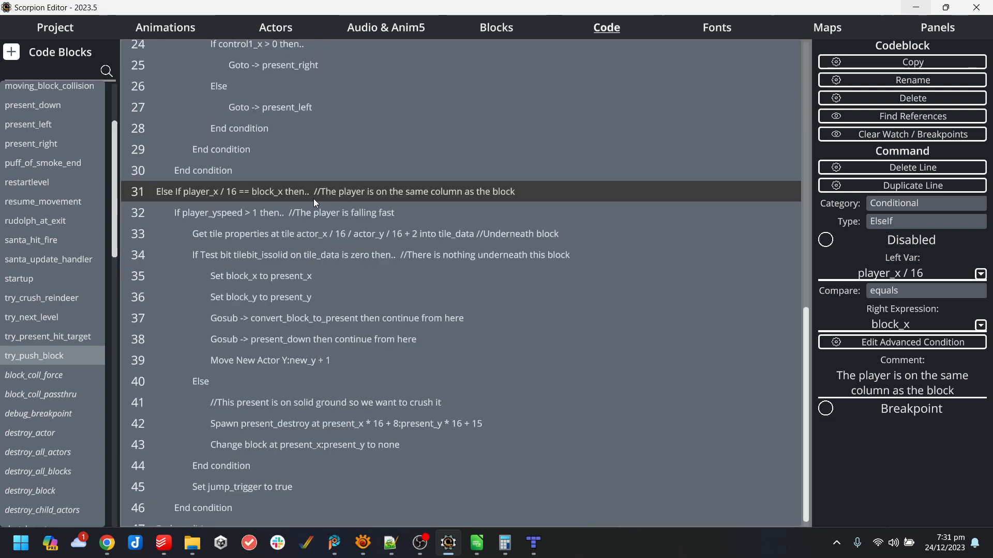
- Undo the latest edits to the Else and End condition lines in try_push_block
{"action": "key", "text": "ctrl+z"}
{"action": "key", "text": "ctrl+z"}
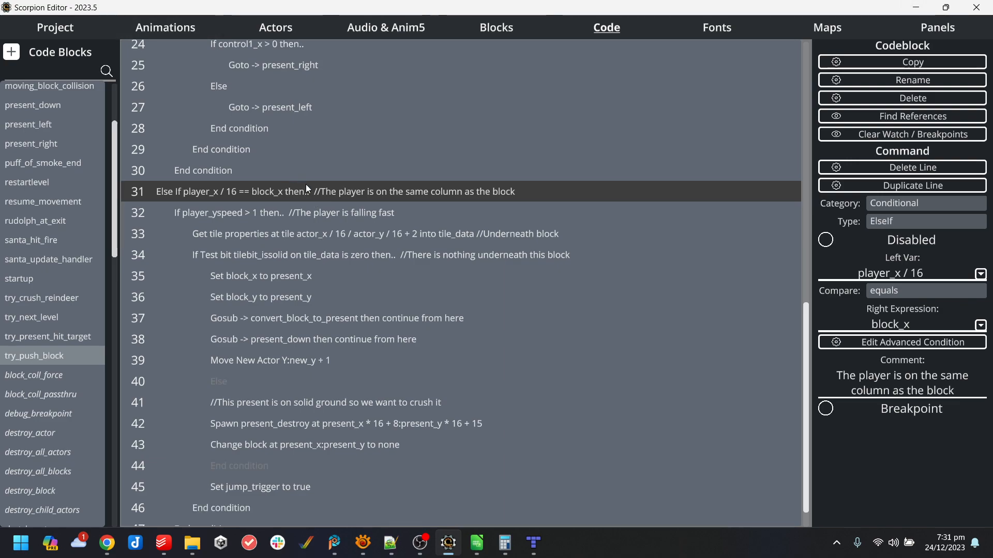
{"action": "scroll", "coordinate": [305, 186], "scroll_direction": "down", "scroll_amount": 1}
- Open the scorpion-xmas-game project folder in File Explorer and go into its code subfolder
{"action": "left_click", "coordinate": [43, 29]}
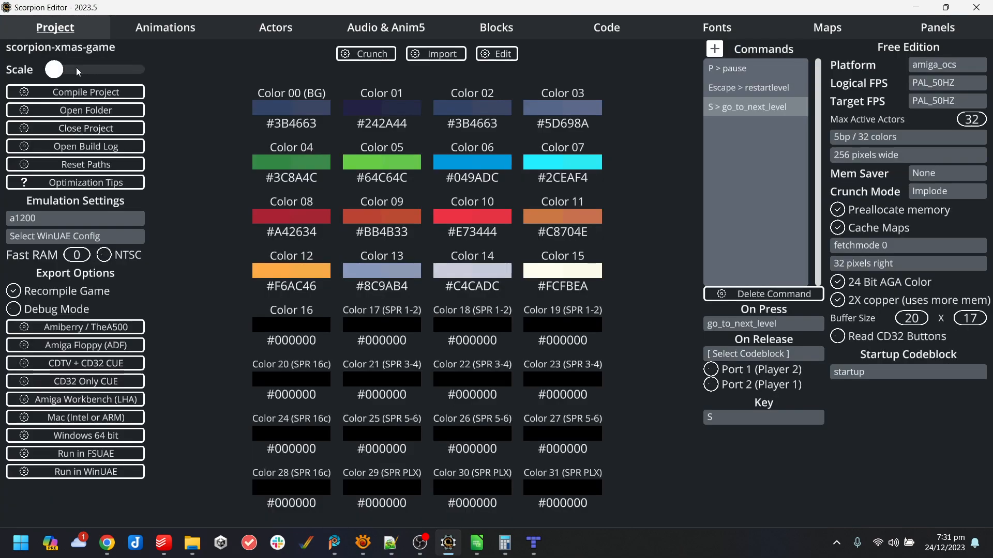
{"action": "left_click", "coordinate": [86, 110]}
{"action": "left_click", "coordinate": [943, 98]}
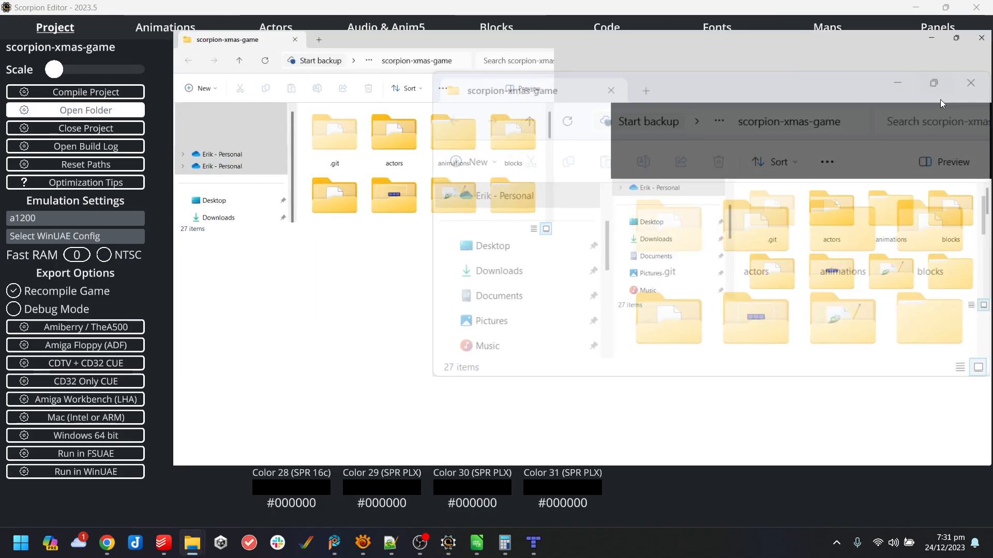
{"action": "left_click", "coordinate": [450, 126]}
{"action": "double_click", "coordinate": [450, 129]}
{"action": "scroll", "coordinate": [284, 417], "scroll_direction": "down", "scroll_amount": 1}
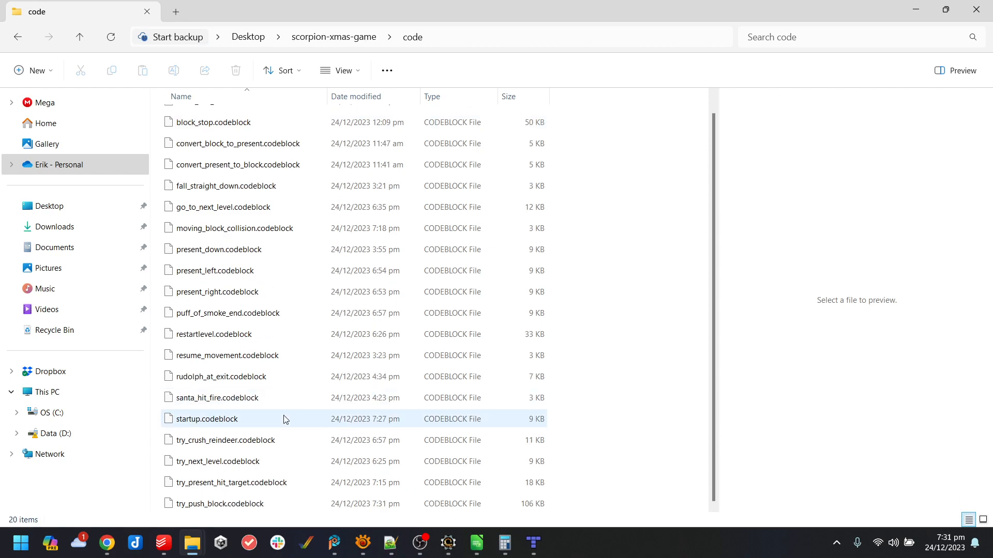
- Revert try_push_block.codeblock to its last committed version with TortoiseGit and minimise File Explorer to return to Scorpion Editor
{"action": "left_click", "coordinate": [252, 505]}
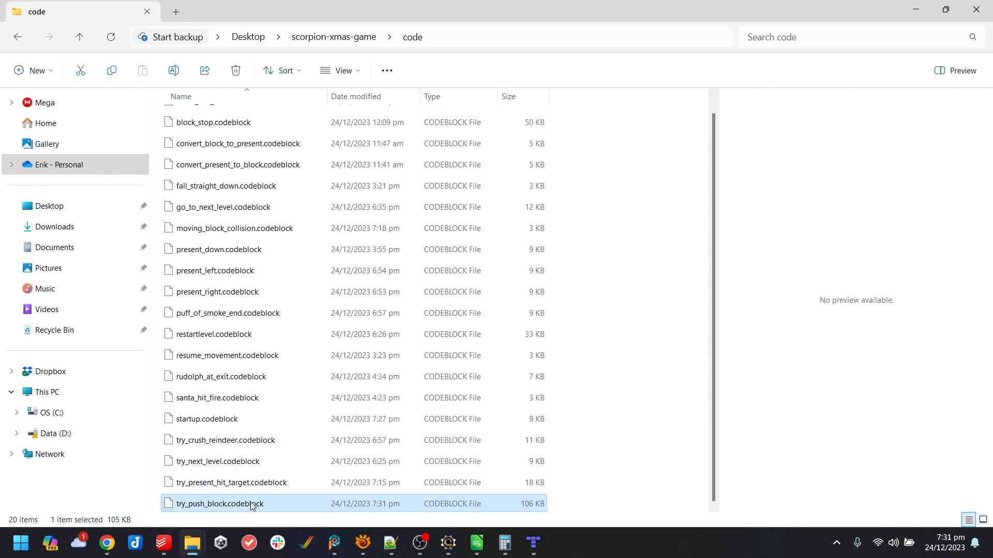
{"action": "right_click", "coordinate": [252, 505]}
{"action": "mouse_move", "coordinate": [372, 414]}
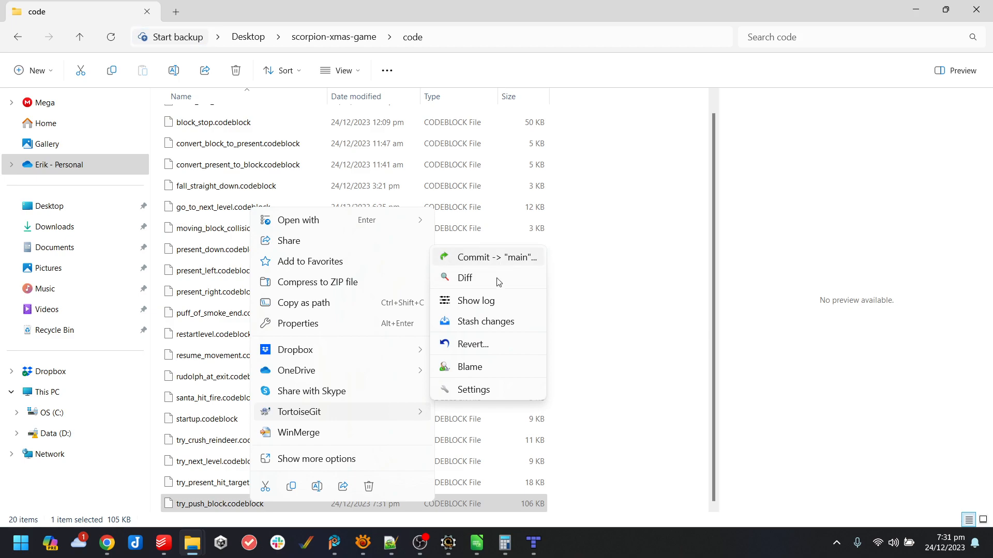
{"action": "left_click", "coordinate": [497, 345]}
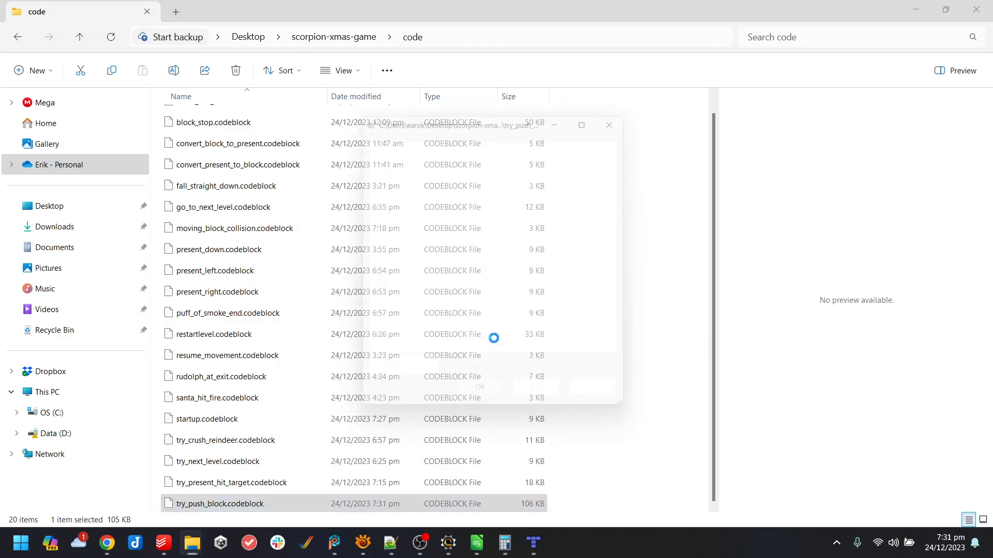
{"action": "left_click", "coordinate": [483, 404]}
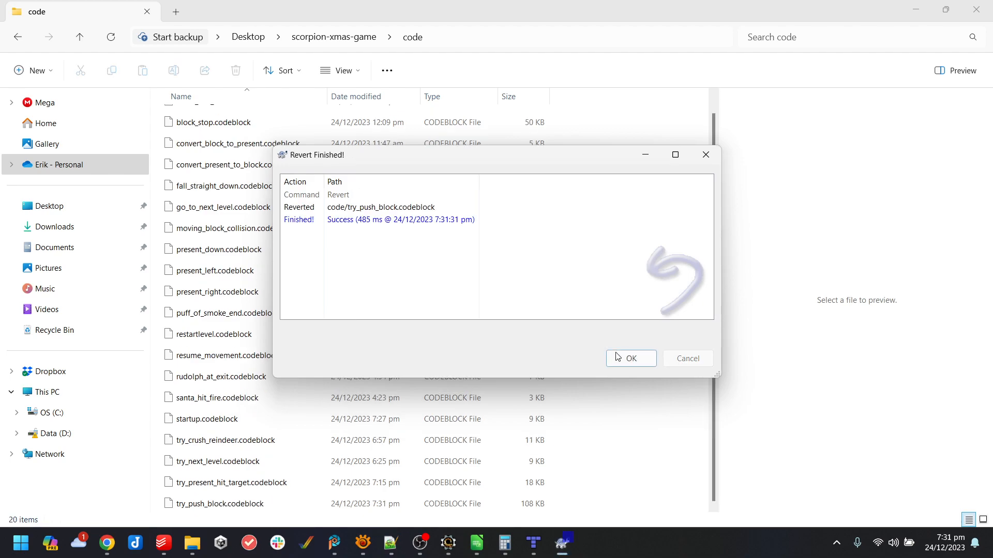
{"action": "left_click", "coordinate": [631, 358]}
{"action": "left_click", "coordinate": [916, 7]}
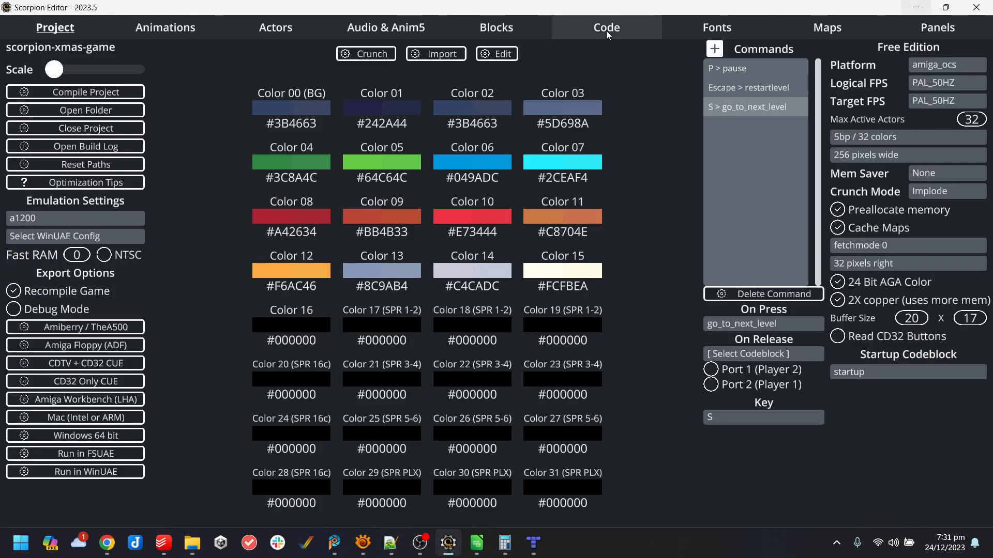
- In try_push_block, change the condition for the player being above the block to Else If and delete the same-column Else If
{"action": "left_click", "coordinate": [606, 28]}
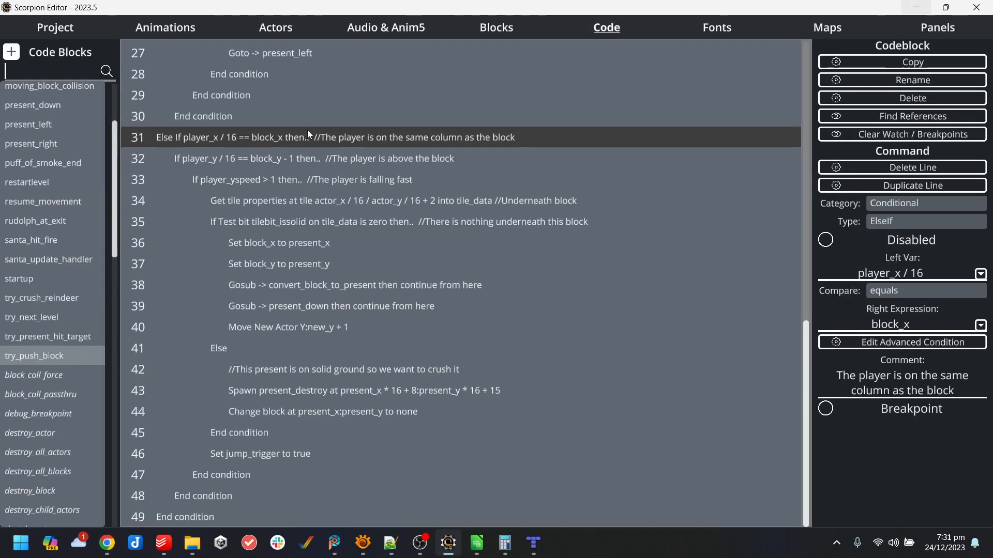
{"action": "left_click", "coordinate": [328, 153]}
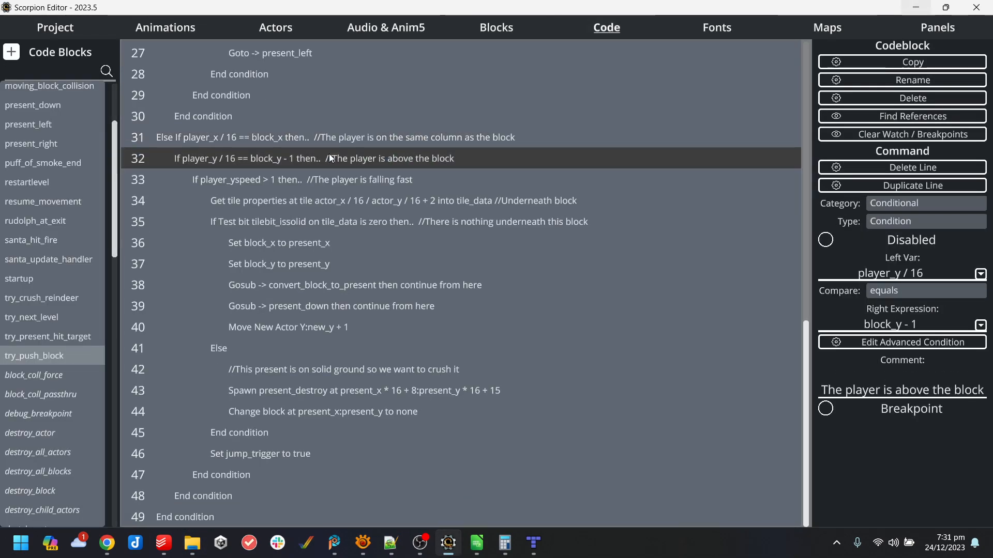
{"action": "left_click", "coordinate": [383, 143]}
{"action": "scroll", "coordinate": [412, 226], "scroll_direction": "up", "scroll_amount": 5}
{"action": "scroll", "coordinate": [414, 224], "scroll_direction": "up", "scroll_amount": 3}
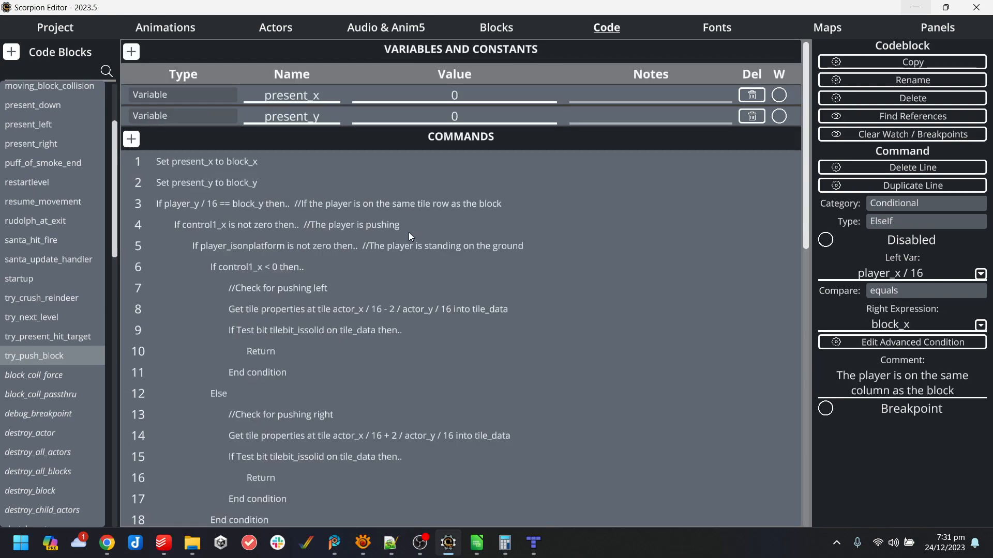
{"action": "scroll", "coordinate": [409, 232], "scroll_direction": "down", "scroll_amount": 8}
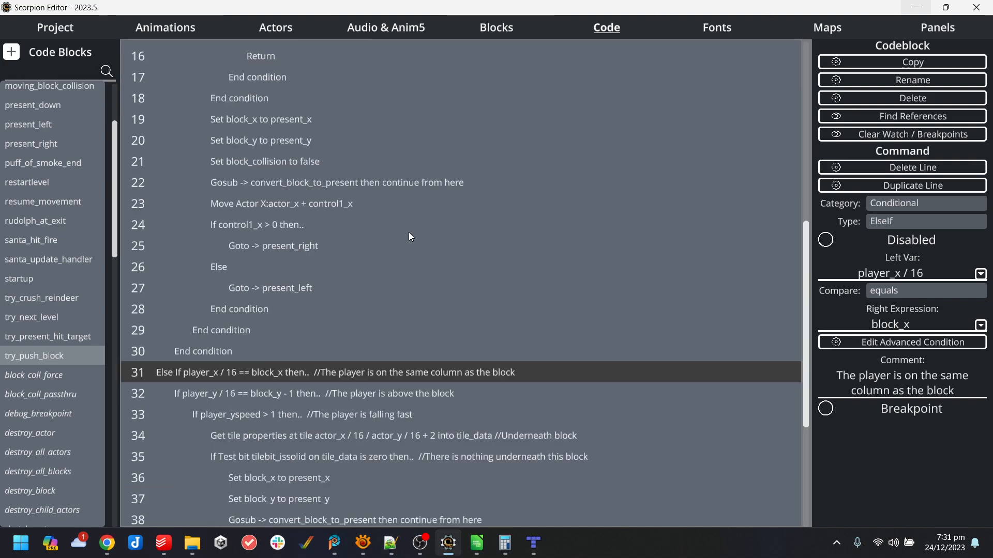
{"action": "mouse_move", "coordinate": [304, 271]}
{"action": "left_mouse_down"}
{"action": "mouse_move", "coordinate": [293, 278]}
{"action": "mouse_move", "coordinate": [294, 257]}
{"action": "left_mouse_up"}
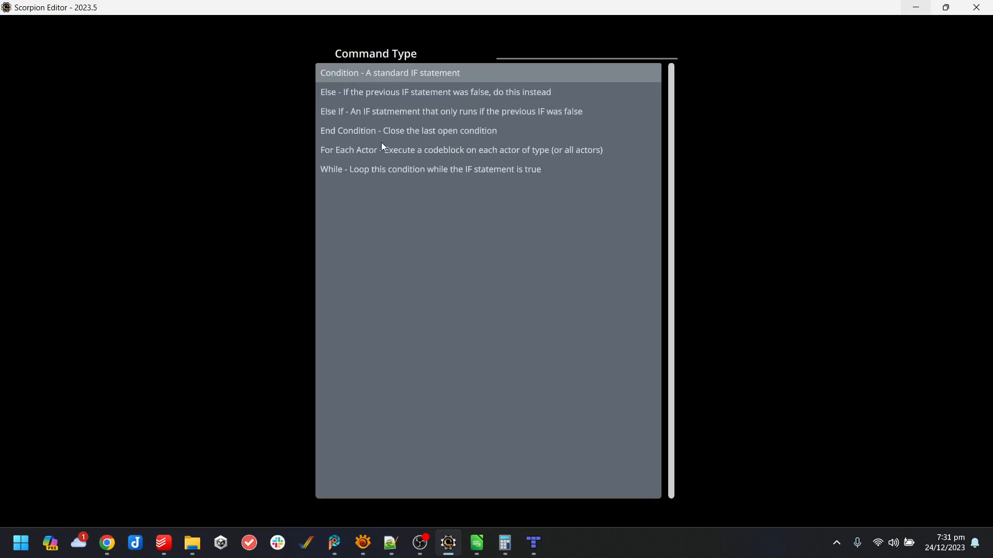
{"action": "left_click", "coordinate": [358, 115]}
{"action": "scroll", "coordinate": [310, 284], "scroll_direction": "down", "scroll_amount": 3}
{"action": "left_click", "coordinate": [283, 164]}
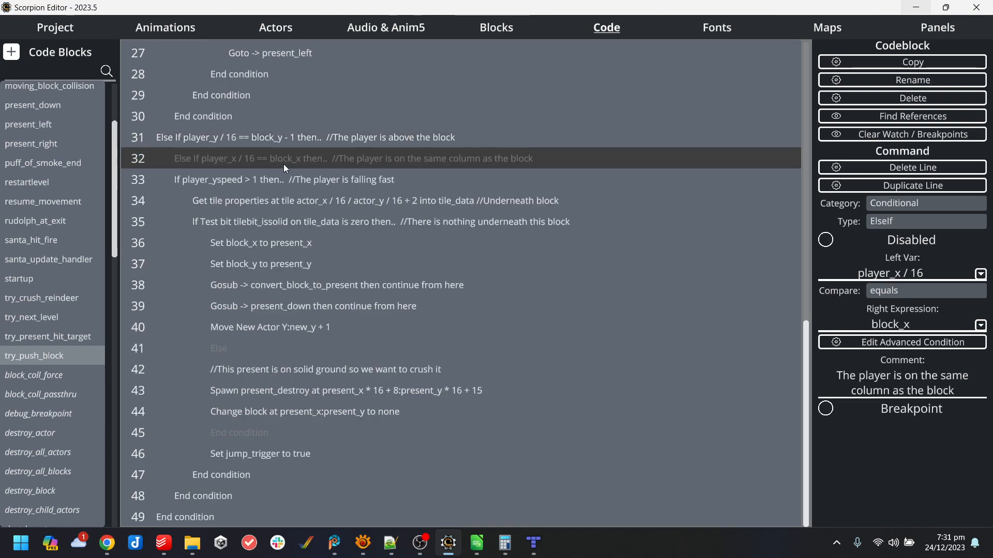
{"action": "key", "text": "Delete"}
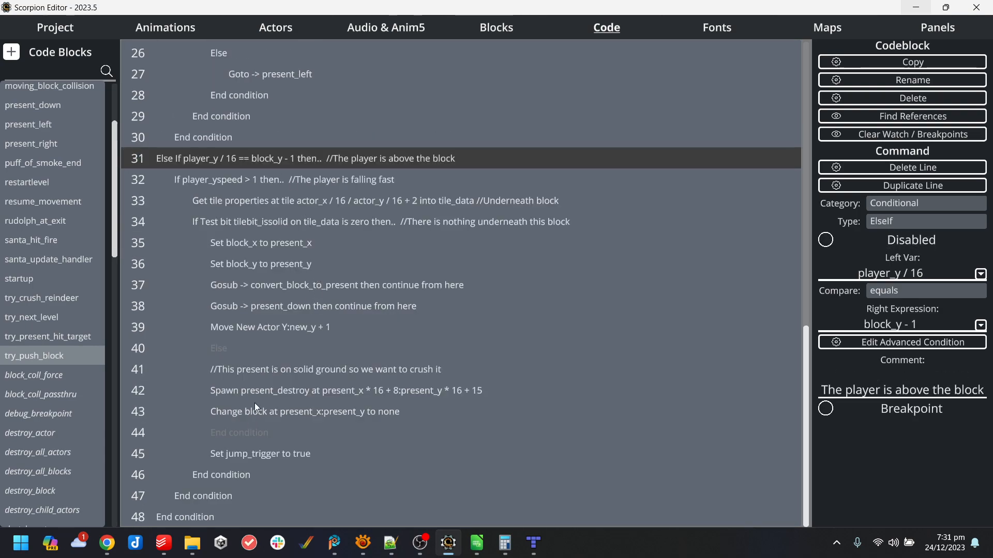
- Re-enable the Else on line 40 and the End condition on line 44, and remove the disabled End condition on line 46
{"action": "left_click", "coordinate": [300, 349]}
{"action": "left_click", "coordinate": [825, 240]}
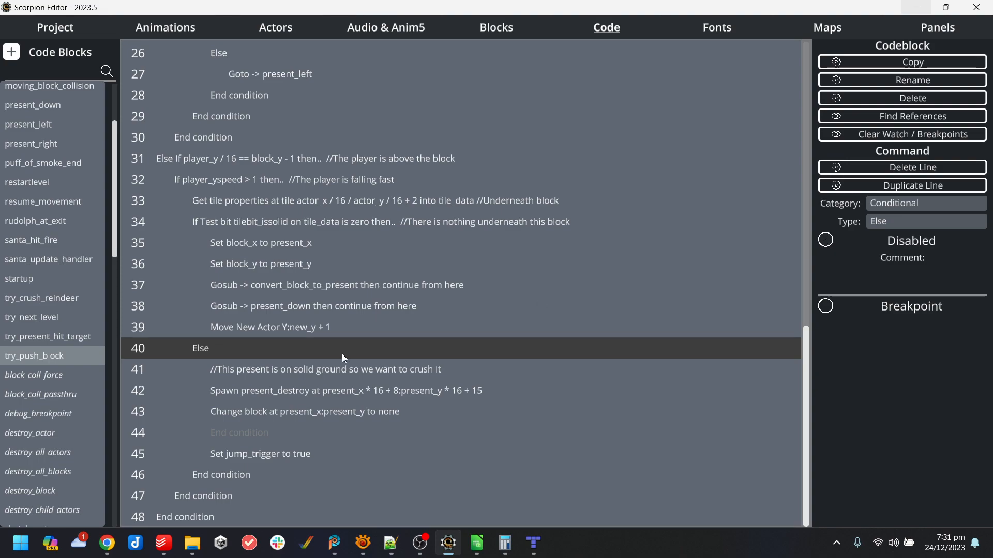
{"action": "left_click", "coordinate": [253, 439]}
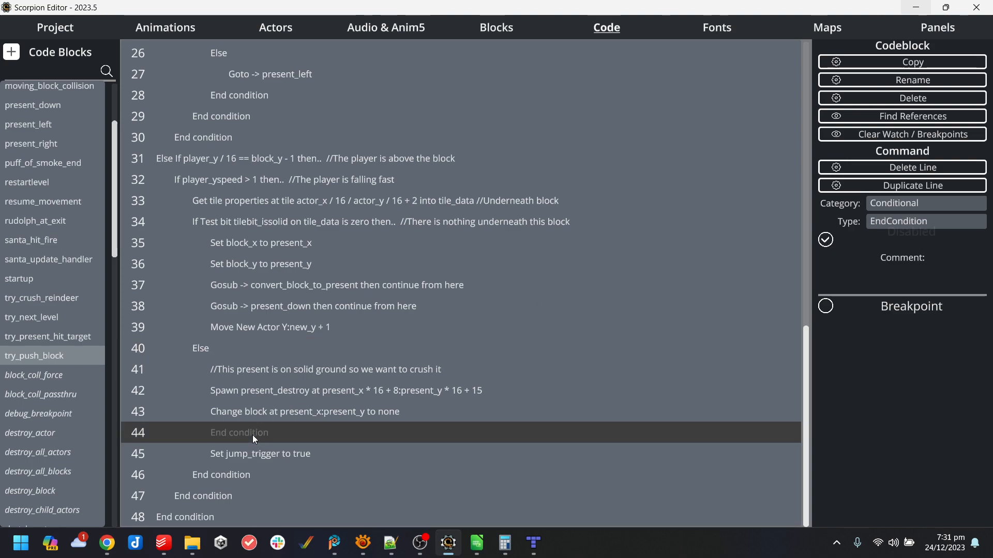
{"action": "left_click", "coordinate": [827, 240]}
{"action": "left_click", "coordinate": [254, 484]}
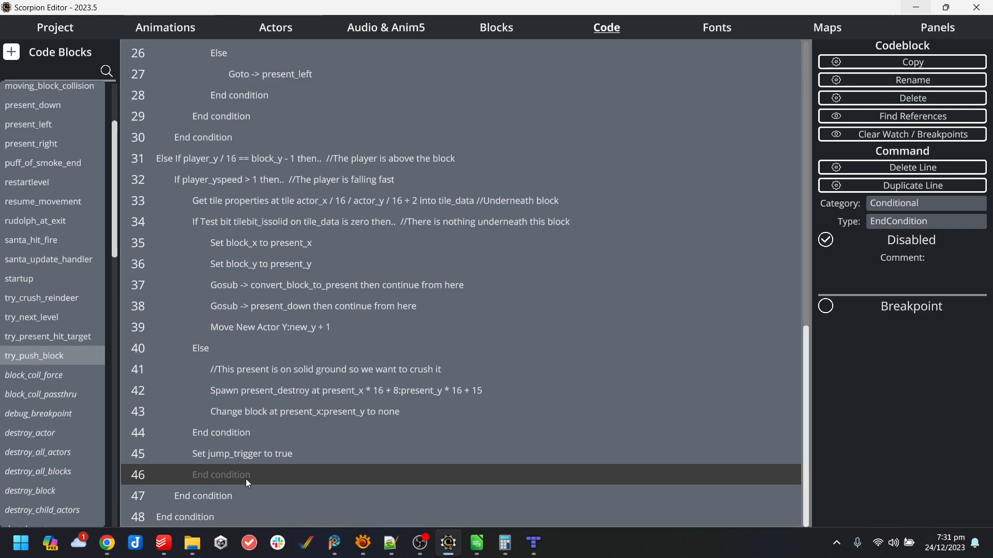
{"action": "key", "text": "Delete"}
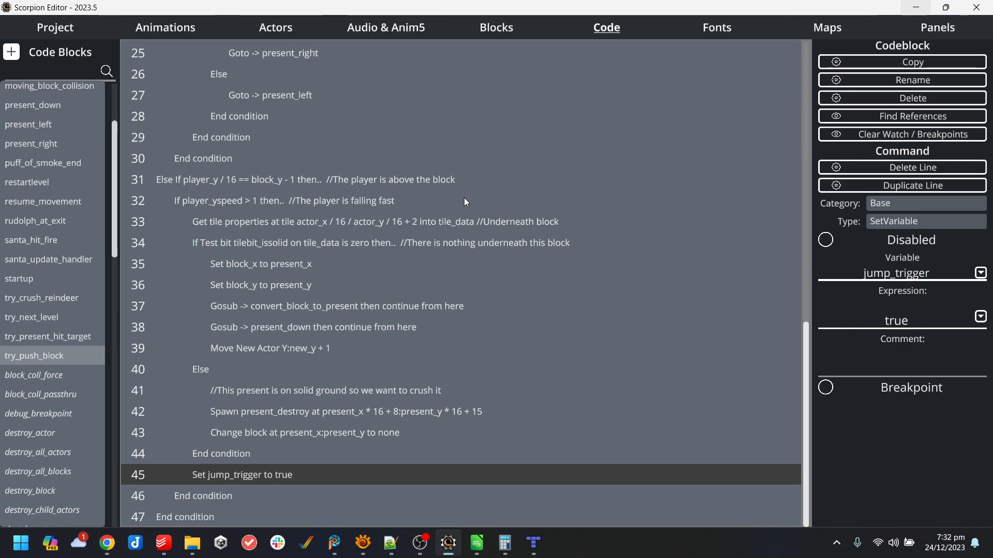
- Set the Get tile properties command on line 33 to X position block_x and Y position block_y + 2
{"action": "left_click", "coordinate": [430, 229]}
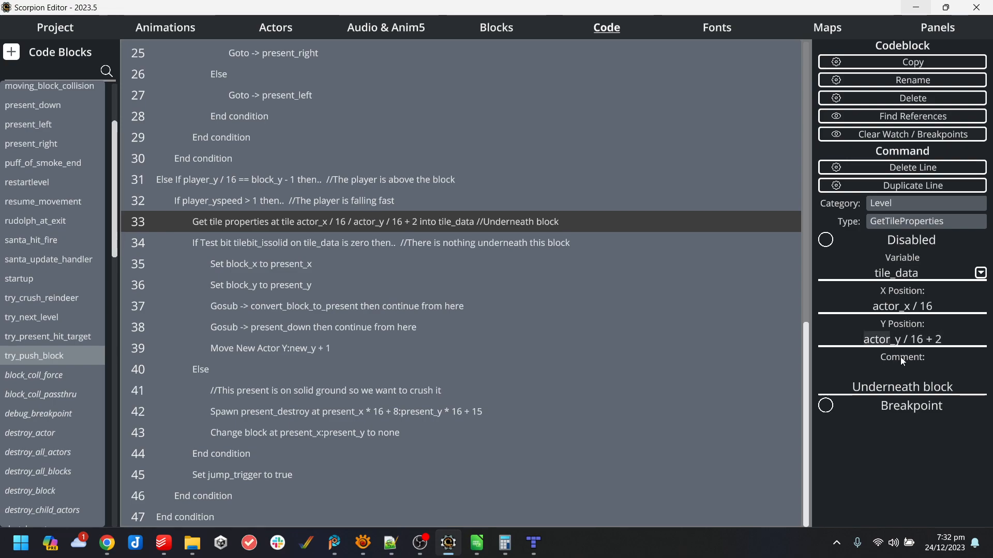
{"action": "type", "text": "block"}
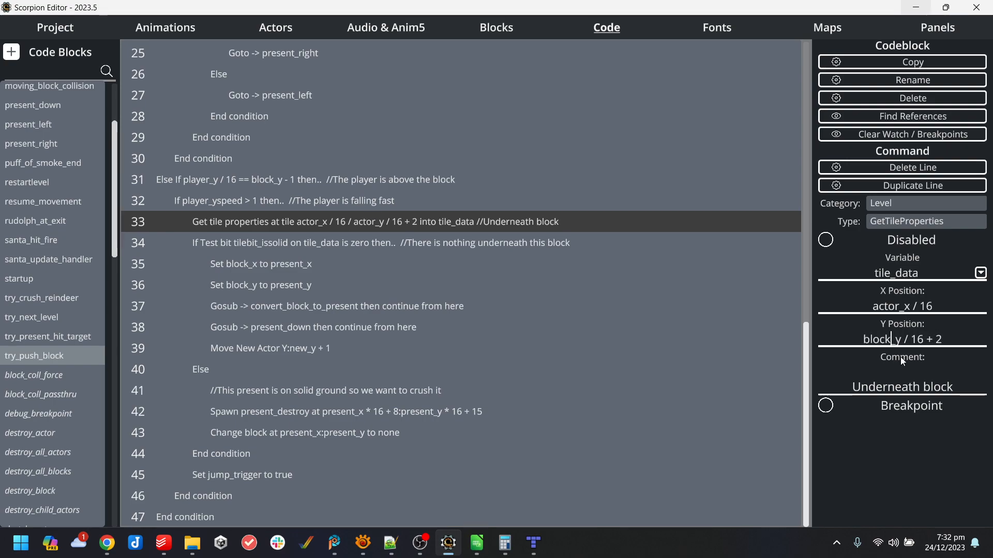
{"action": "left_click", "coordinate": [390, 241]}
{"action": "left_click", "coordinate": [395, 226]}
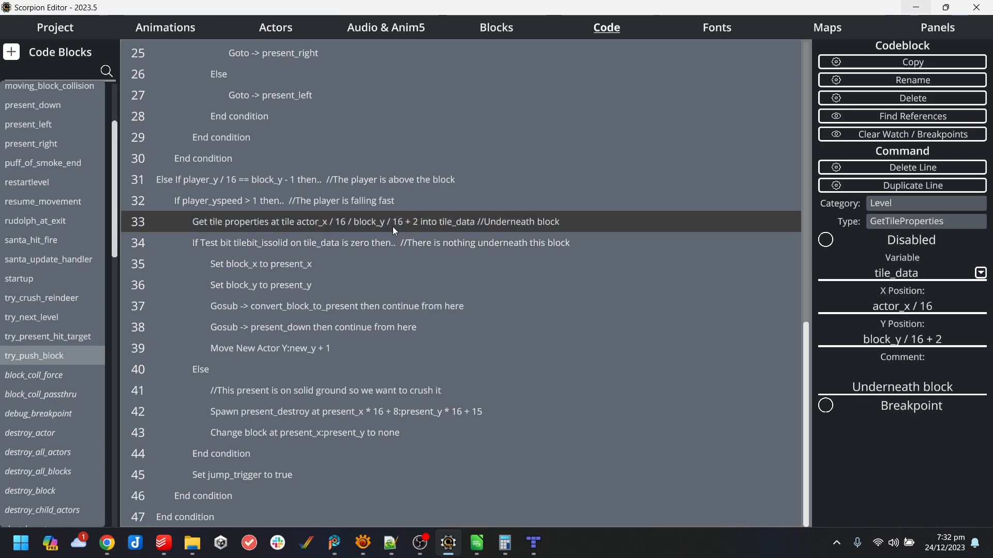
{"action": "left_click", "coordinate": [921, 306]}
{"action": "type", "text": "block_x"}
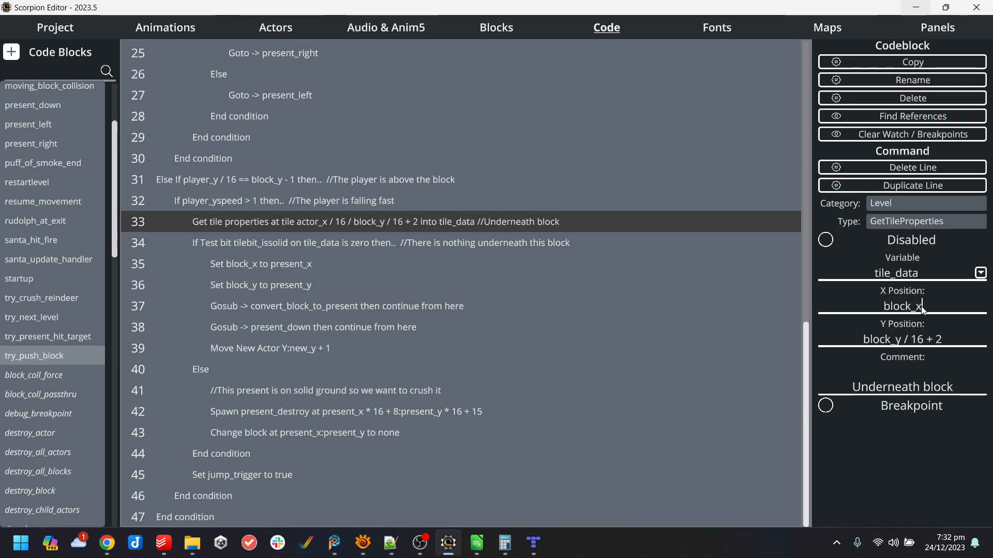
{"action": "left_click", "coordinate": [912, 343]}
{"action": "type", "text": "block_y + 2"}
{"action": "left_click", "coordinate": [366, 272]}
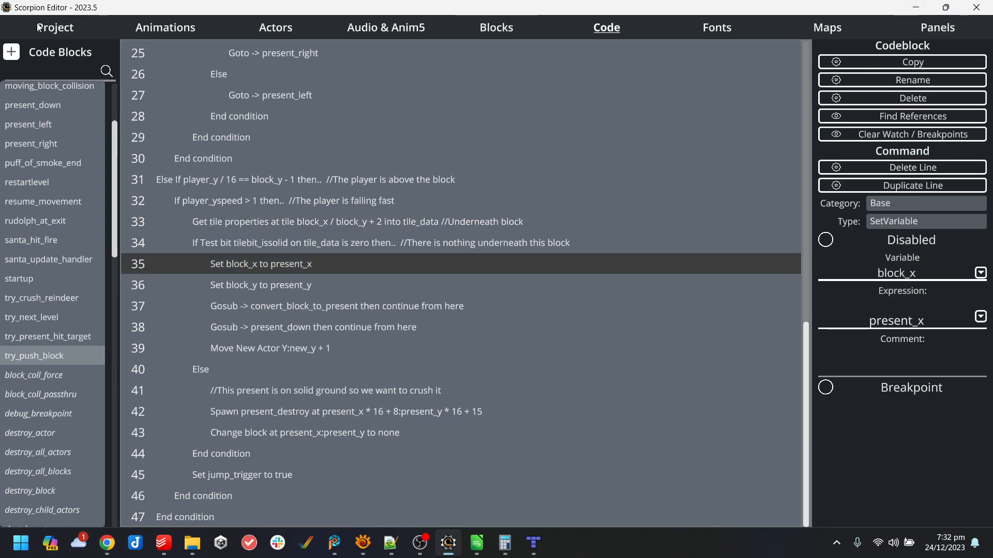
- Build and run the game in WinUAE, push the first present into the roof gap, and bring Santa to the far side of the second
{"action": "left_click", "coordinate": [60, 32]}
{"action": "left_click", "coordinate": [108, 473]}
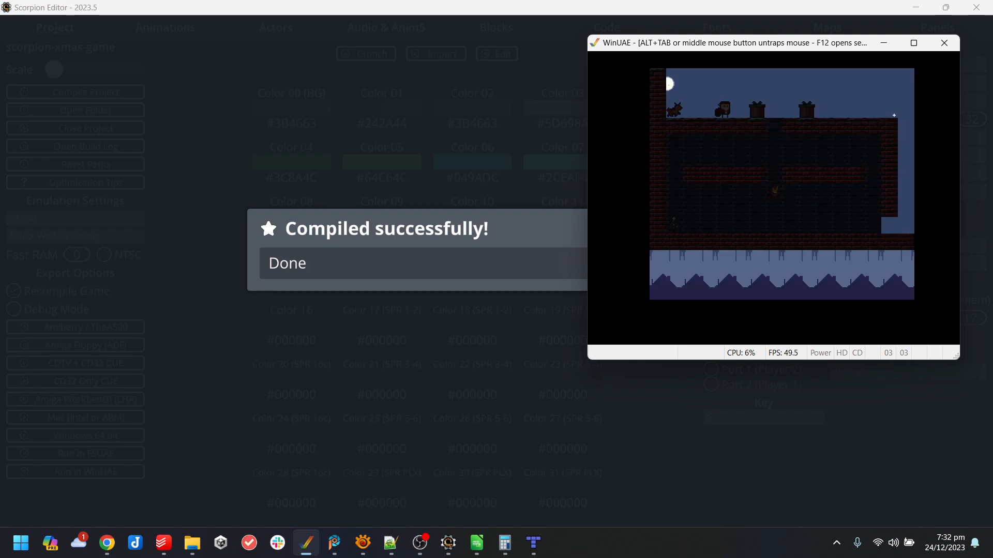
{"action": "key", "text": "Left"}
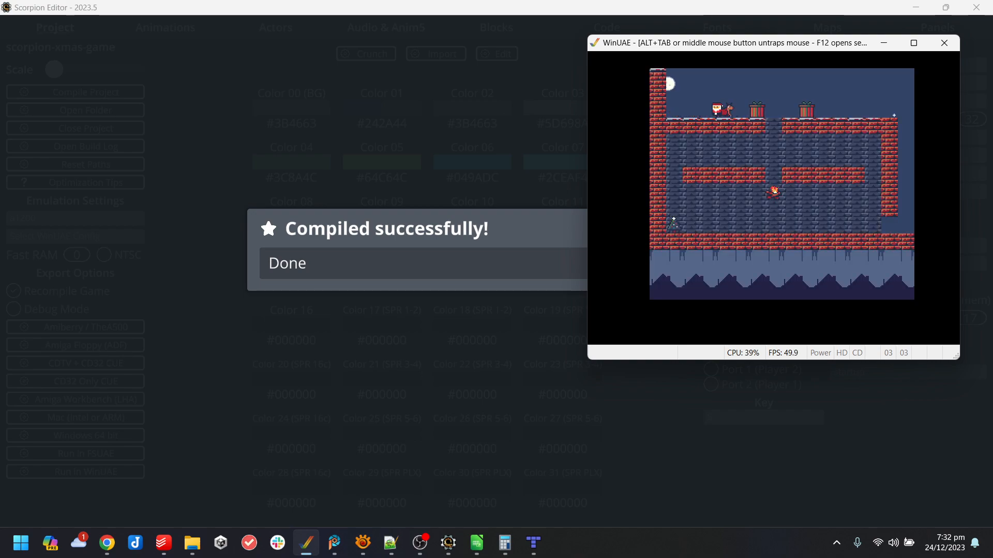
{"action": "key", "text": "Right"}
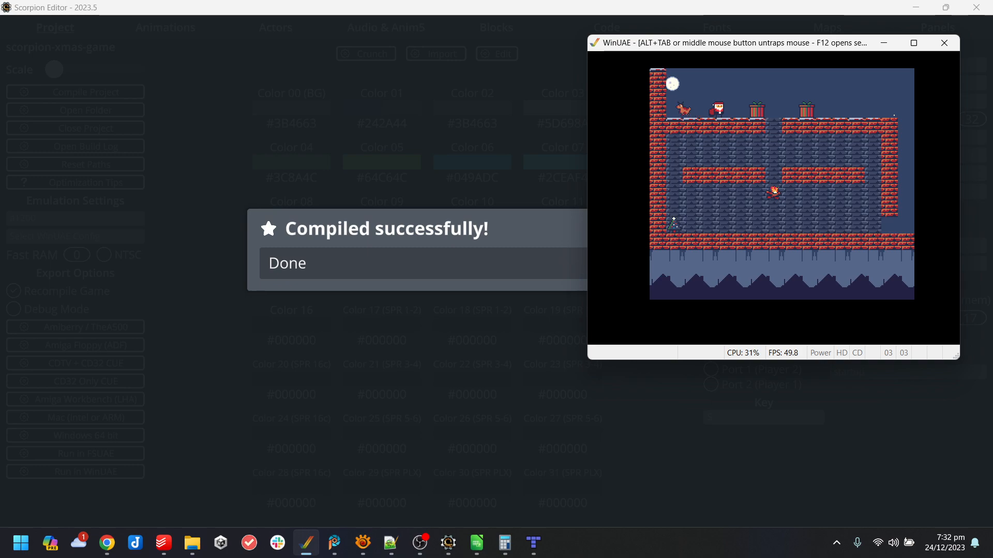
{"action": "key", "text": "Right"}
{"action": "key", "text": "Up"}
{"action": "key", "text": "Right"}
{"action": "key", "text": "Up"}
{"action": "key", "text": "Right"}
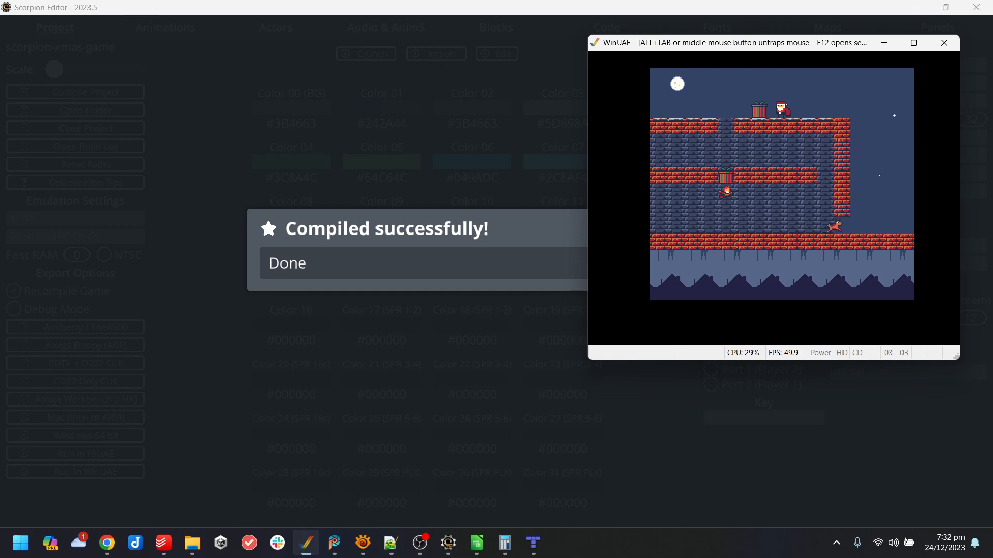
- Playtest pushing the second present into the gap above the first and dropping Santa onto the stacked presents
{"action": "key", "text": "Left"}
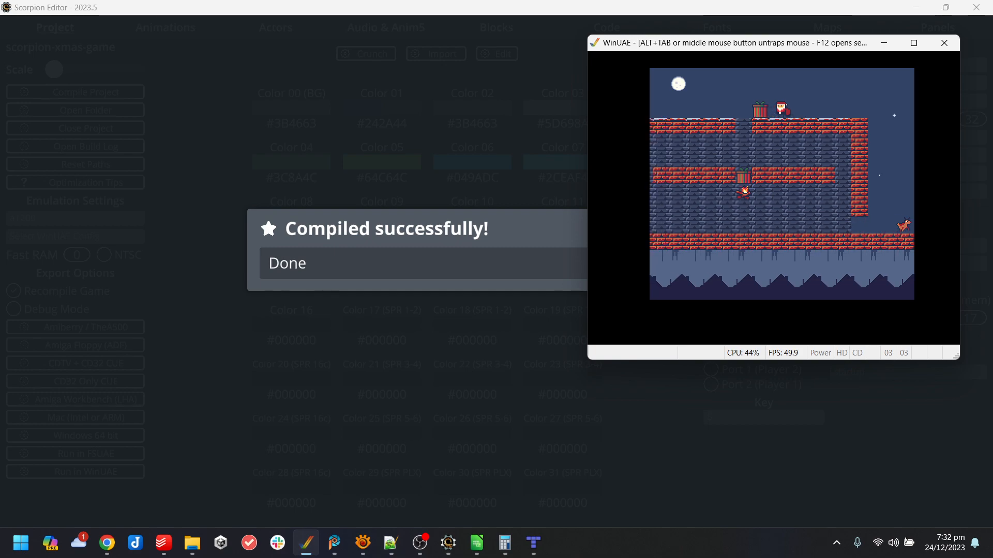
{"action": "key", "text": "Left"}
{"action": "key", "text": "Left"}
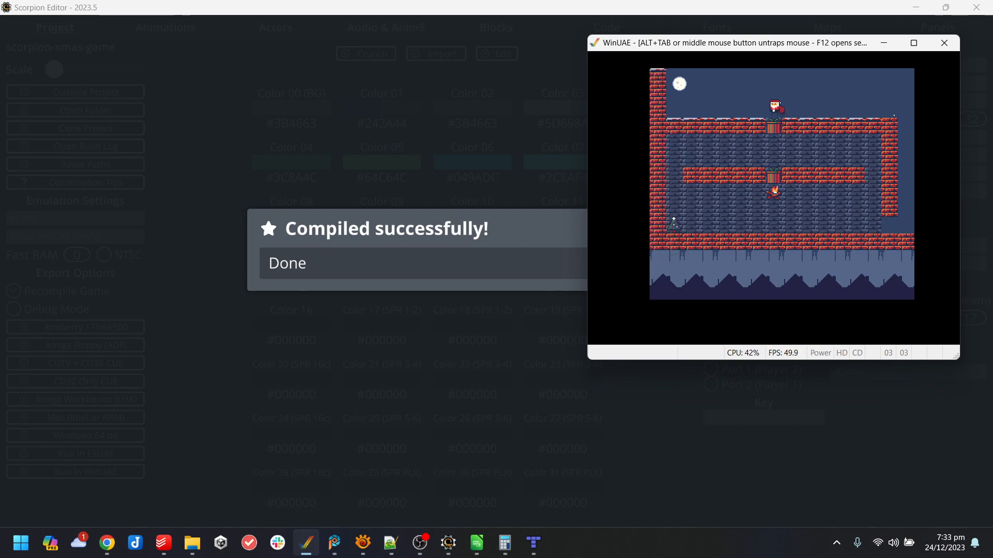
{"action": "key", "text": "Right"}
{"action": "key", "text": "Left"}
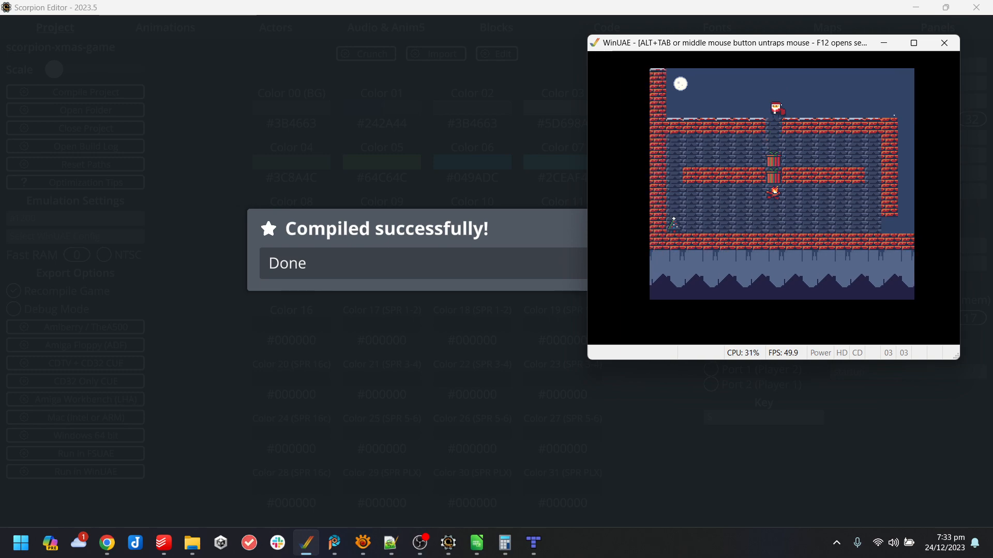
{"action": "key", "text": "Left"}
{"action": "key", "text": "Right"}
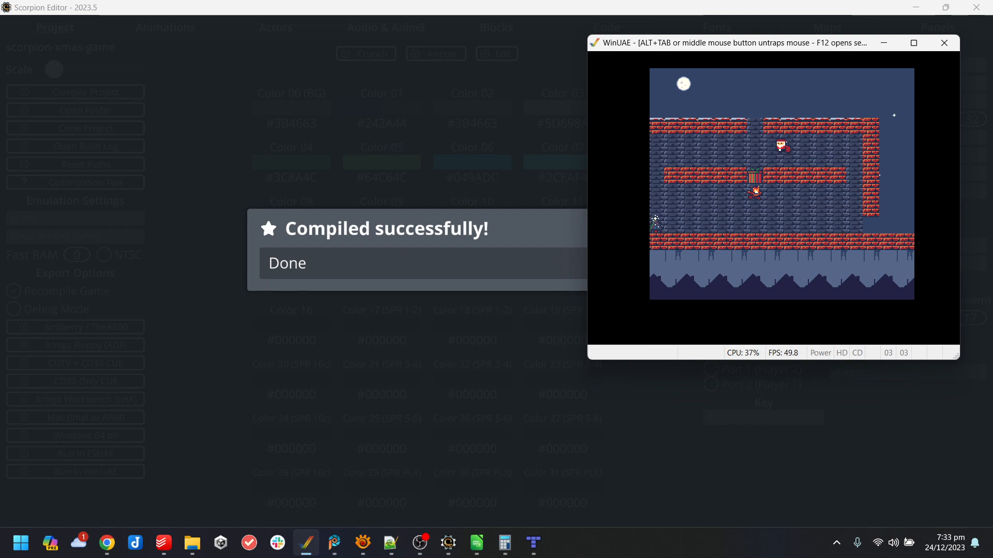
{"action": "key", "text": "Left"}
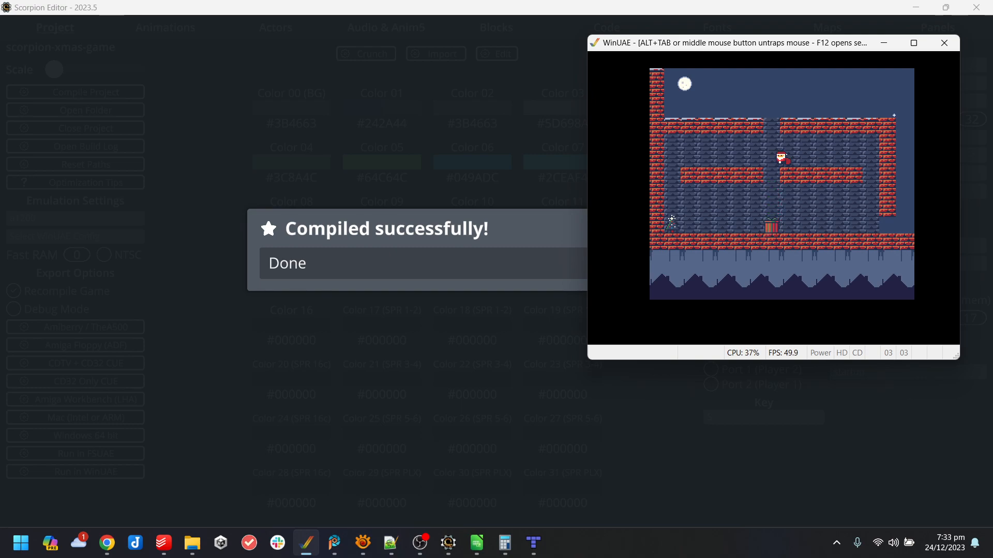
{"action": "key", "text": "F12"}
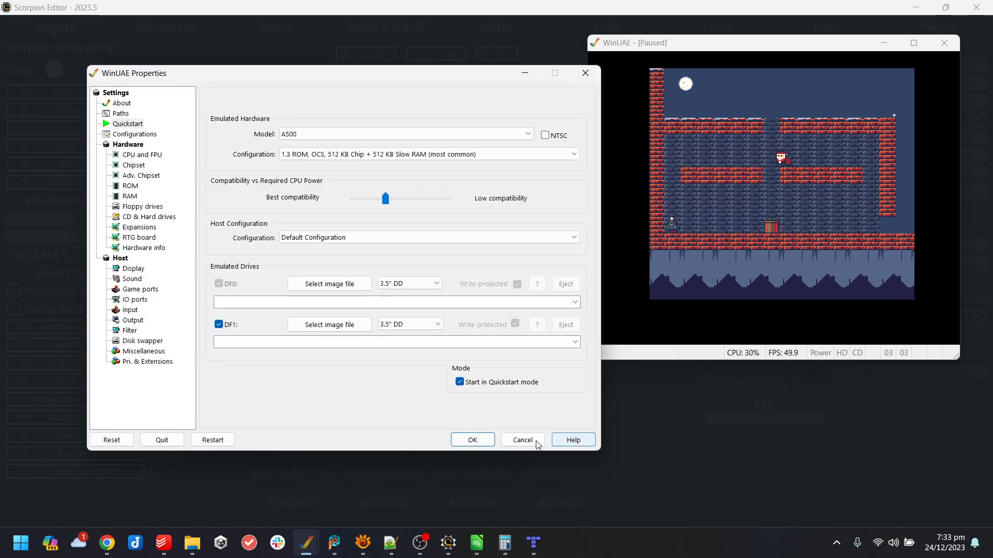
{"action": "left_click", "coordinate": [537, 443]}
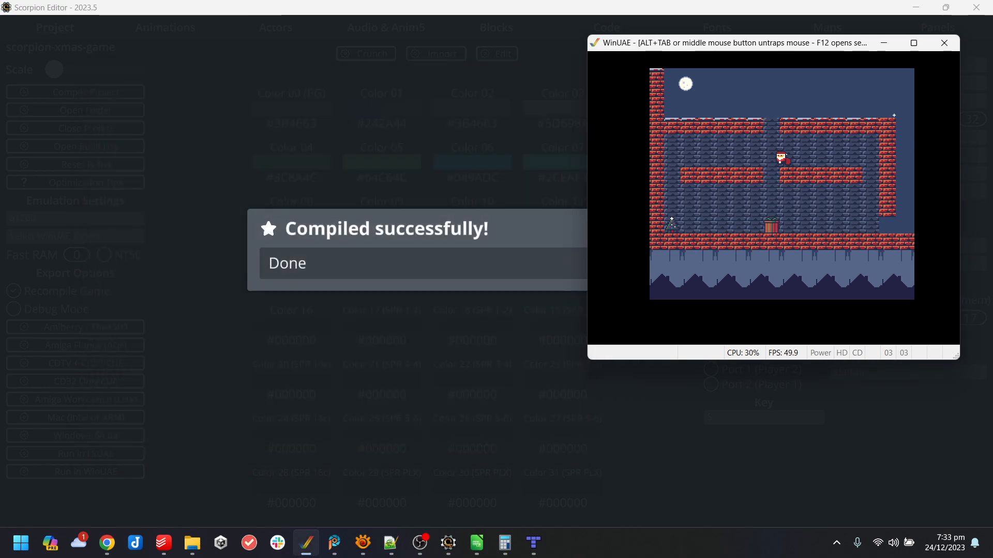
- Return to the try_push_block code and examine the falling-present commands on lines 35 to 39
{"action": "key", "text": "alt+Tab"}
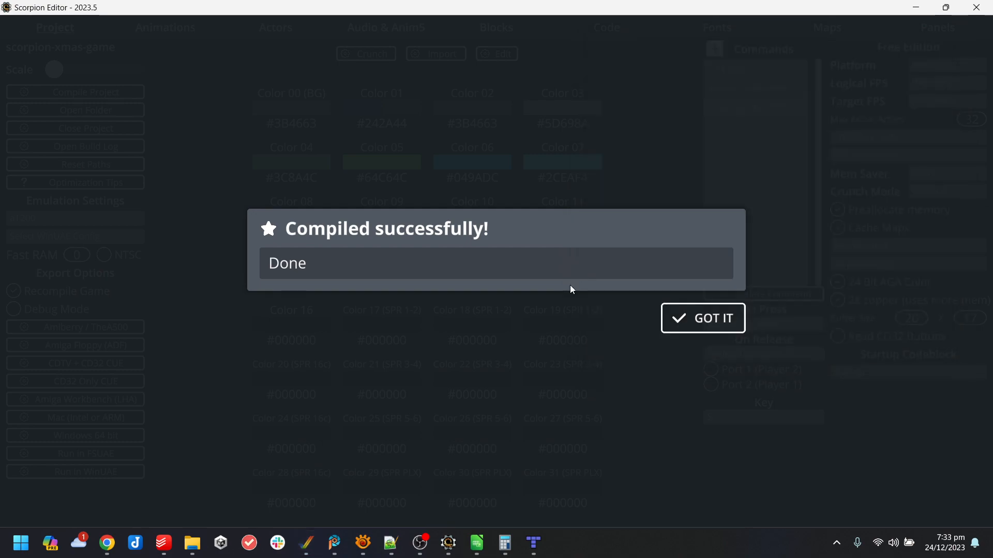
{"action": "left_click", "coordinate": [697, 311]}
{"action": "left_click", "coordinate": [628, 30]}
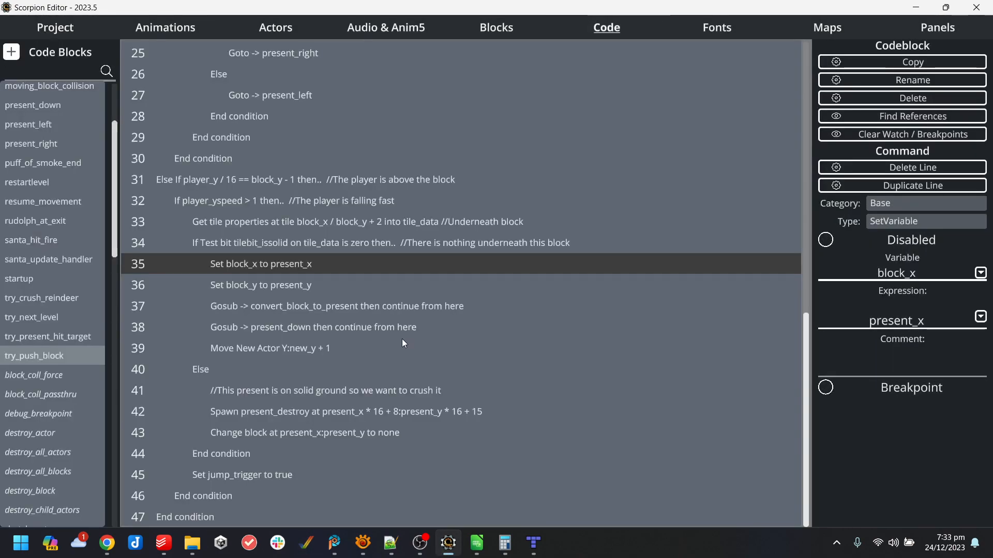
{"action": "left_click", "coordinate": [315, 349]}
{"action": "left_click", "coordinate": [331, 320]}
{"action": "left_click", "coordinate": [328, 306]}
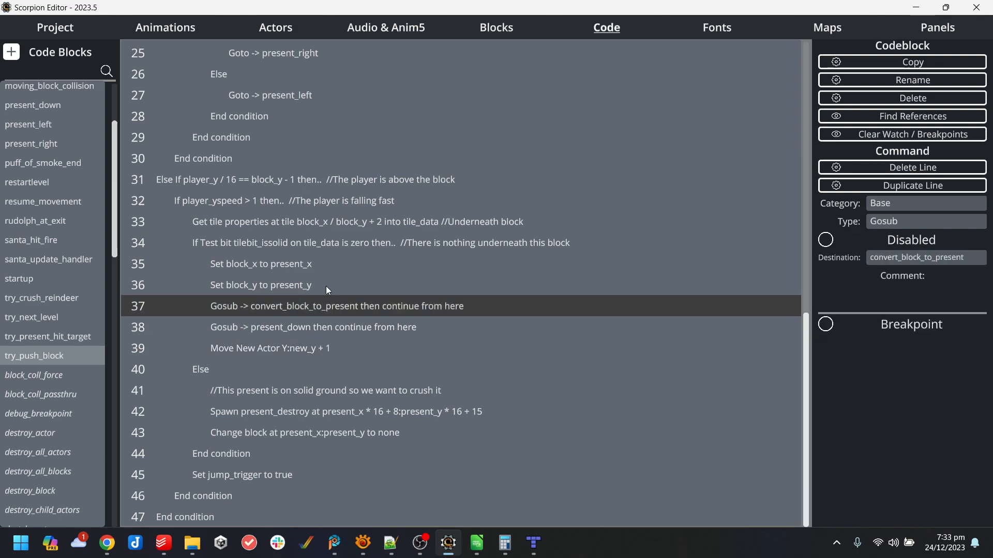
{"action": "left_click", "coordinate": [325, 286]}
{"action": "left_click", "coordinate": [308, 270]}
{"action": "scroll", "coordinate": [345, 311], "scroll_direction": "up", "scroll_amount": 10}
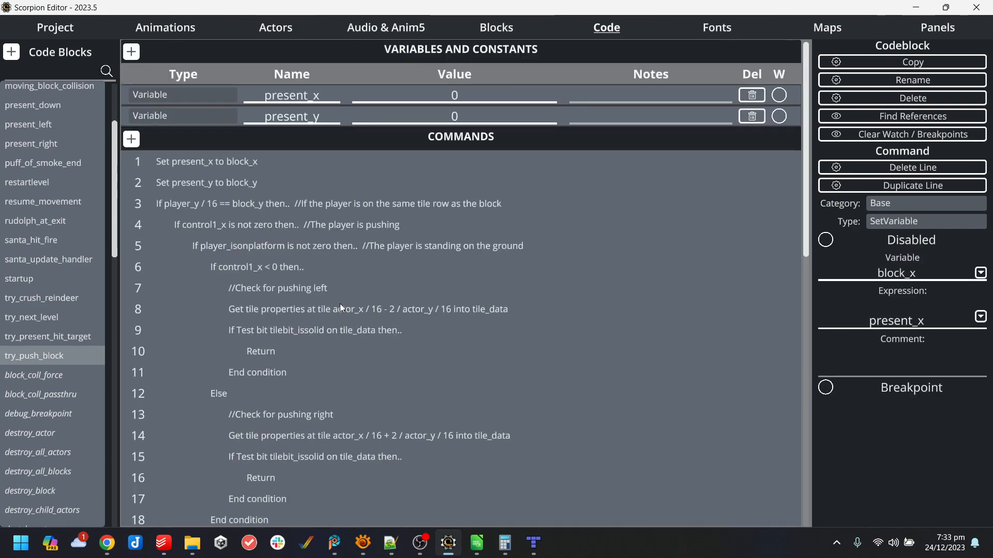
{"action": "scroll", "coordinate": [359, 315], "scroll_direction": "down", "scroll_amount": 8}
{"action": "scroll", "coordinate": [361, 319], "scroll_direction": "down", "scroll_amount": 3}
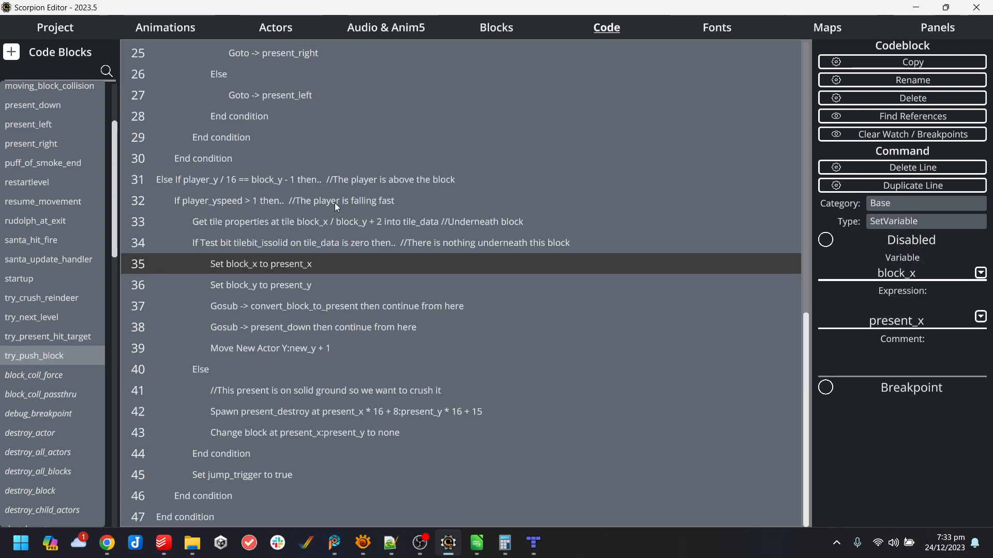
- Delete the Move New Actor Y:new_y + 1 command on line 39 of try_push_block
{"action": "left_click", "coordinate": [365, 228]}
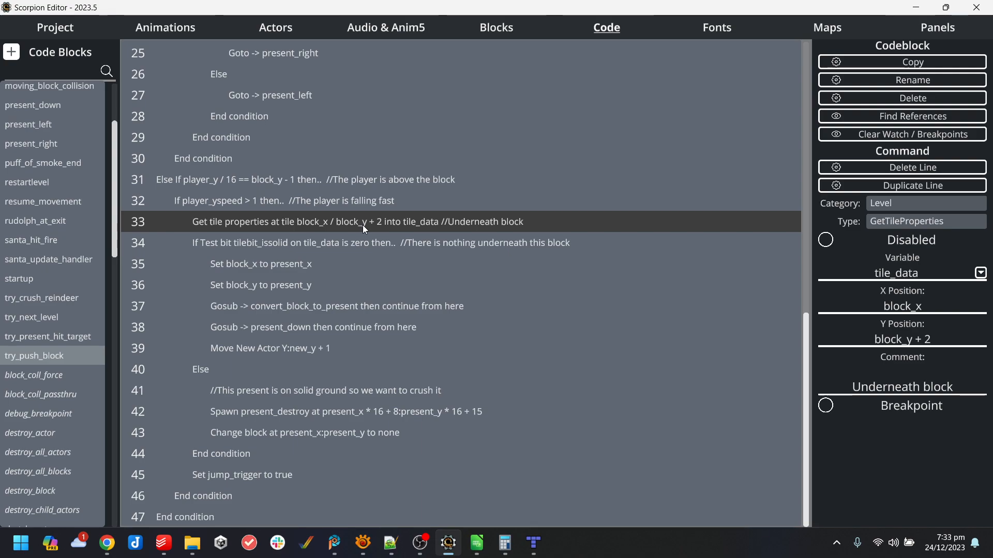
{"action": "left_click", "coordinate": [321, 349]}
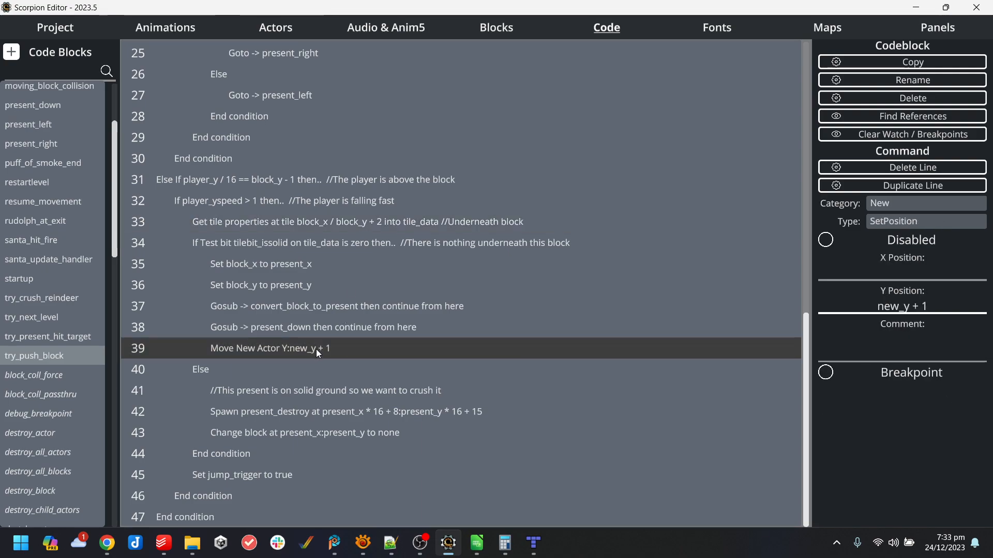
{"action": "key", "text": "Delete"}
- Check the present-crushing commands on lines 40 to 42, including the present_destroy spawn position and the block removal
{"action": "left_click", "coordinate": [390, 414]}
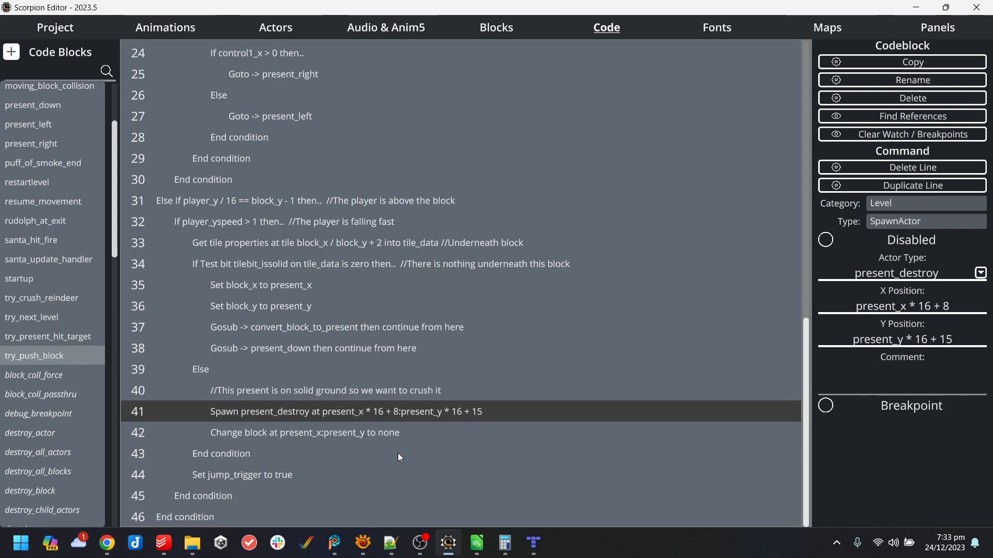
{"action": "left_click", "coordinate": [408, 390]}
{"action": "left_click", "coordinate": [408, 414]}
{"action": "left_click", "coordinate": [410, 396]}
{"action": "left_click", "coordinate": [415, 417]}
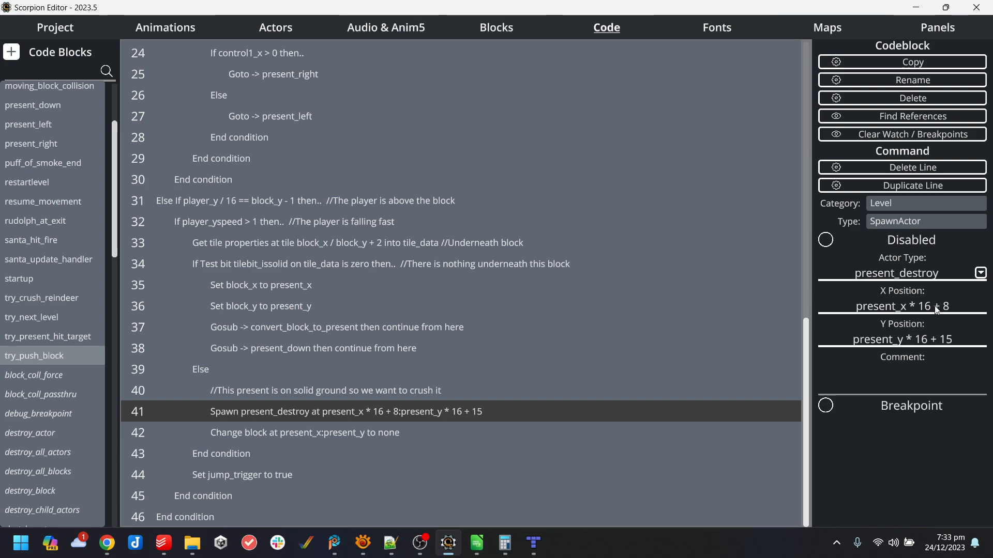
{"action": "left_click", "coordinate": [371, 436]}
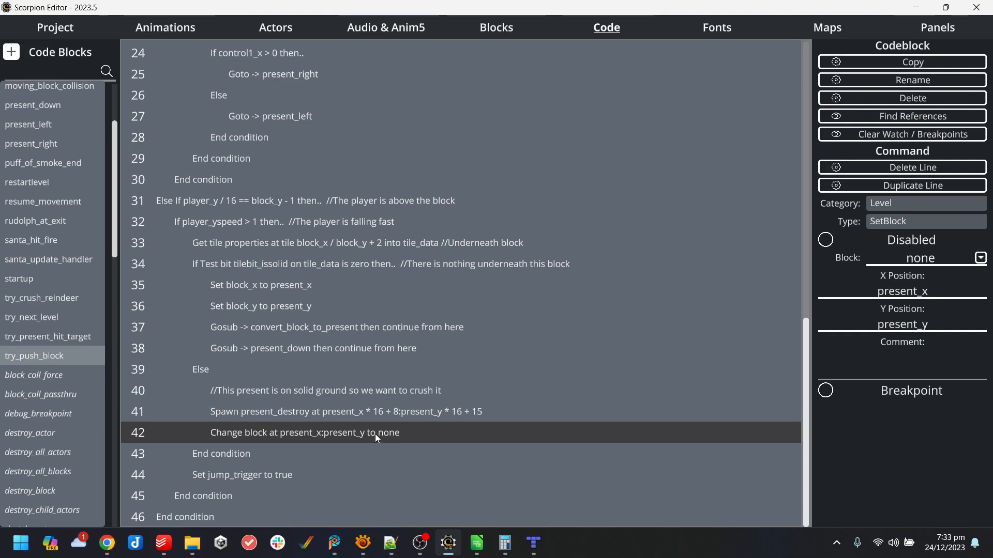
- In Tiled, place two stacked presents above the fire at the platform gap on level04's blocks layer, and save the map
{"action": "left_click", "coordinate": [533, 543]}
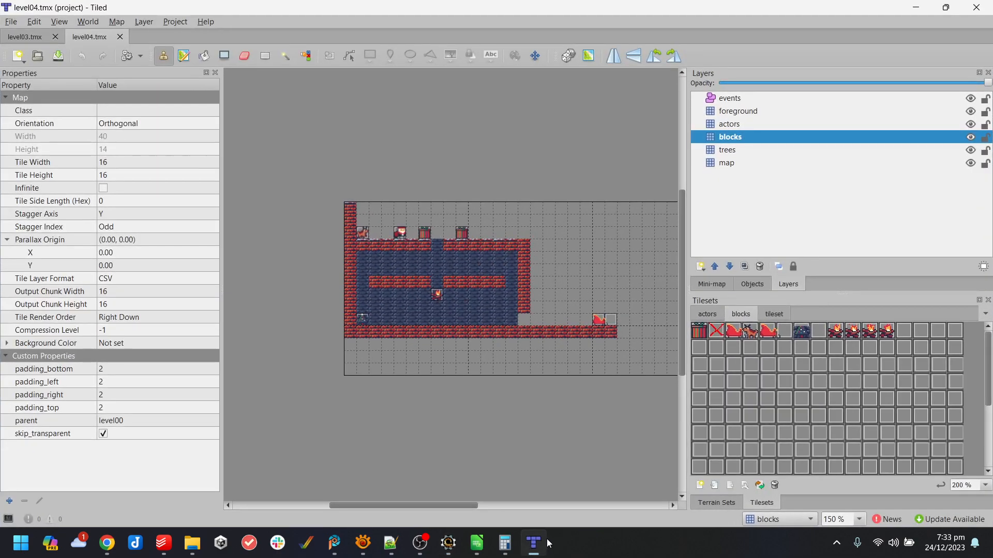
{"action": "left_click", "coordinate": [441, 286]}
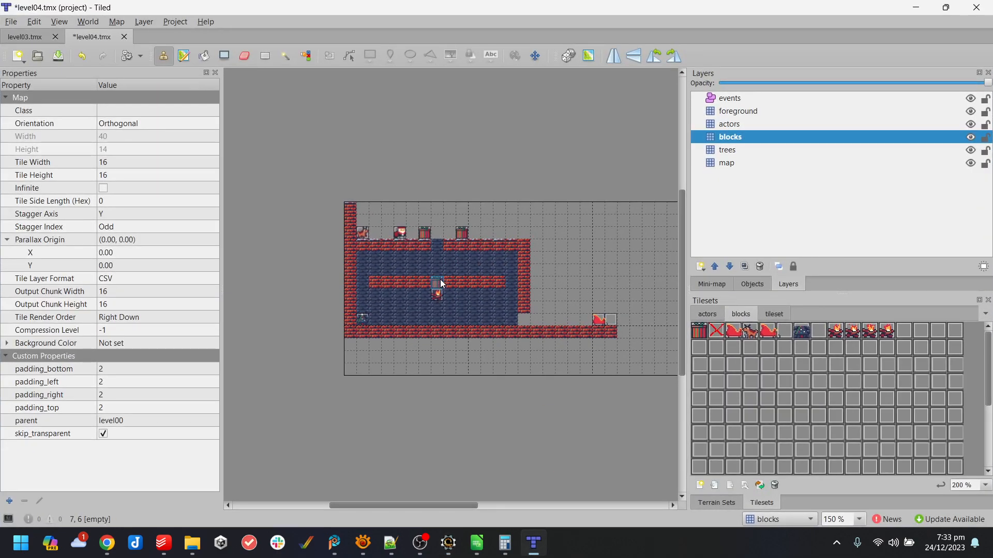
{"action": "key", "text": "ctrl+s"}
{"action": "left_click", "coordinate": [916, 8]}
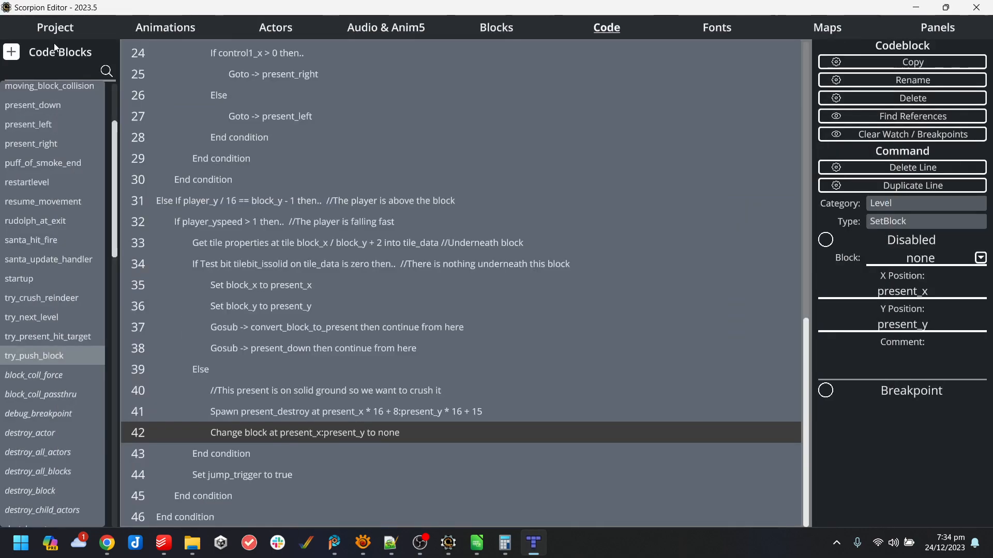
- Build and run the game in WinUAE, drop Santa through the roof gap onto the stacked presents, and quit the emulator
{"action": "left_click", "coordinate": [57, 29]}
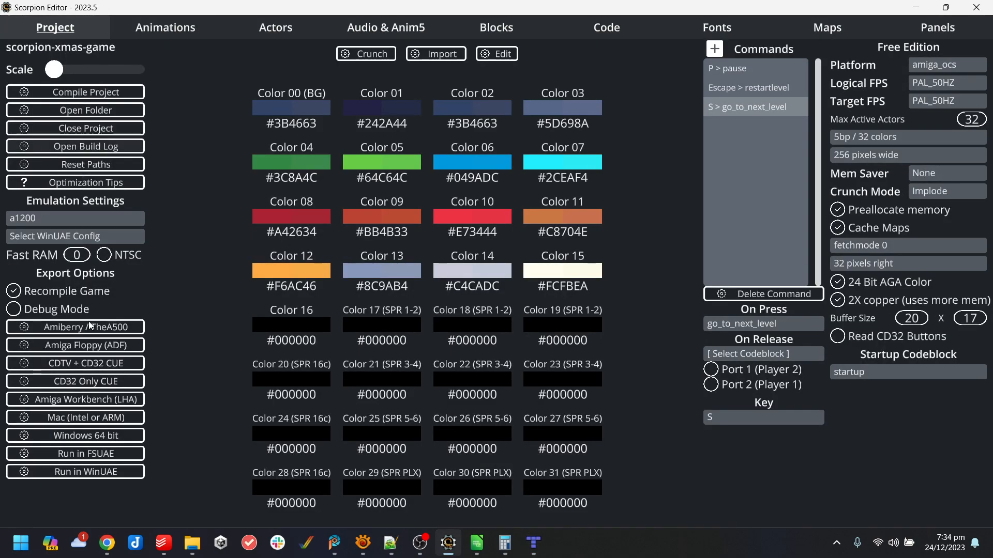
{"action": "left_click", "coordinate": [117, 470]}
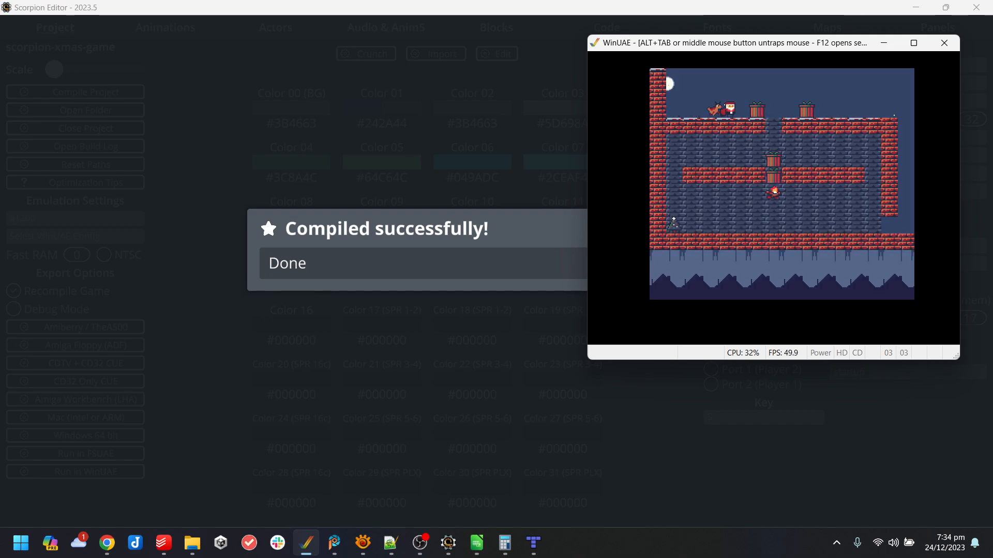
{"action": "key", "text": "Right"}
{"action": "key", "text": "Up"}
{"action": "key", "text": "Right"}
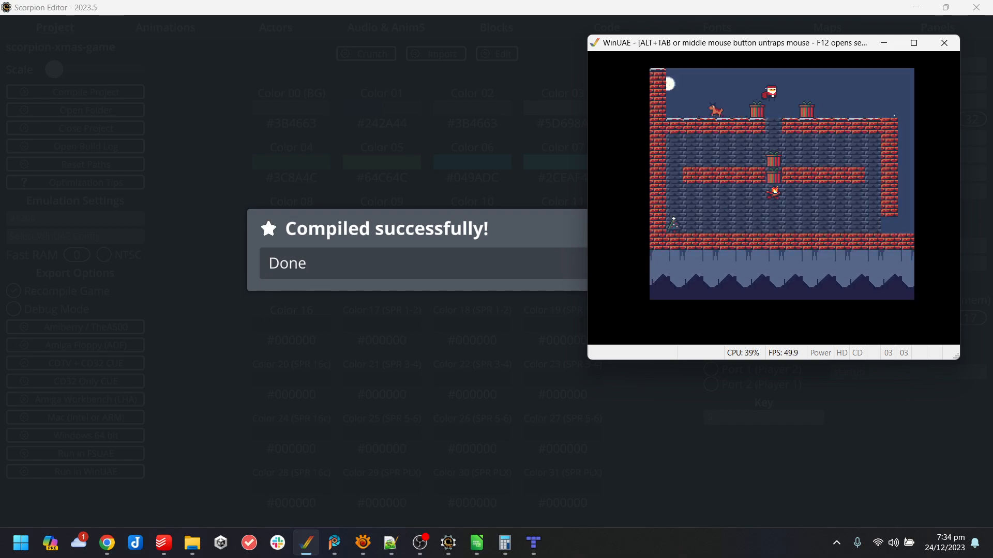
{"action": "key", "text": "Right"}
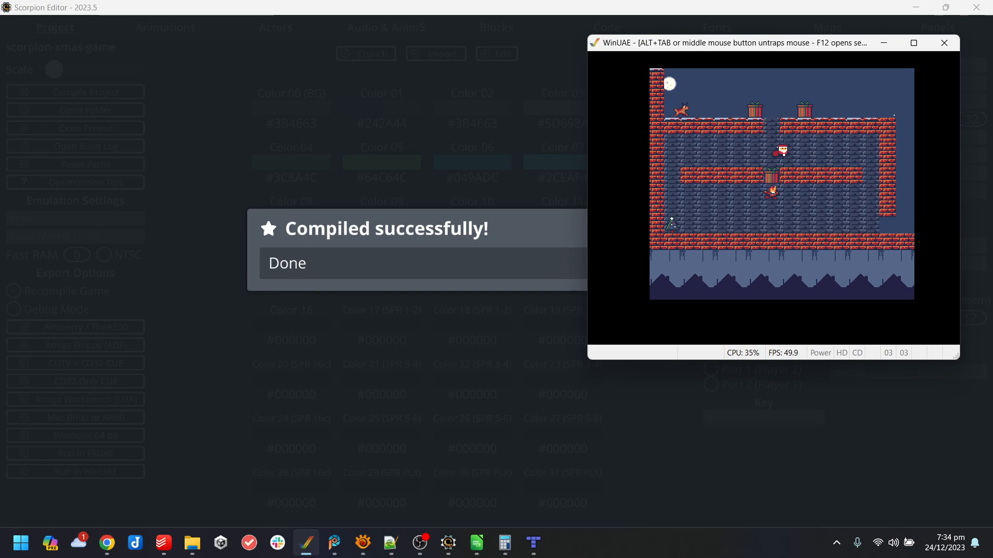
{"action": "key", "text": "alt+F4"}
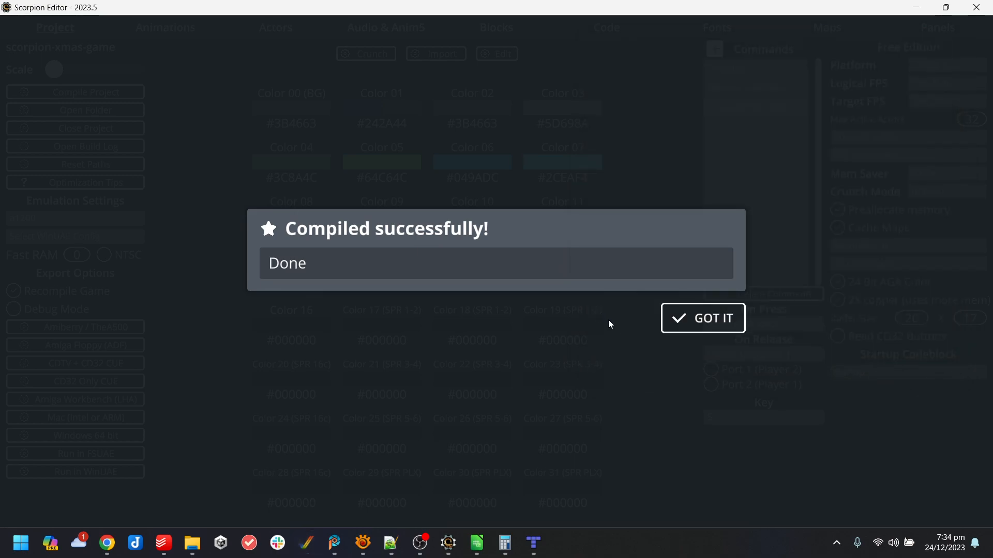
- Review lines 33 to 40 of try_push_block, comparing the tile check underneath the block with the fall and crush branches
{"action": "left_click", "coordinate": [692, 314]}
{"action": "left_click", "coordinate": [603, 34]}
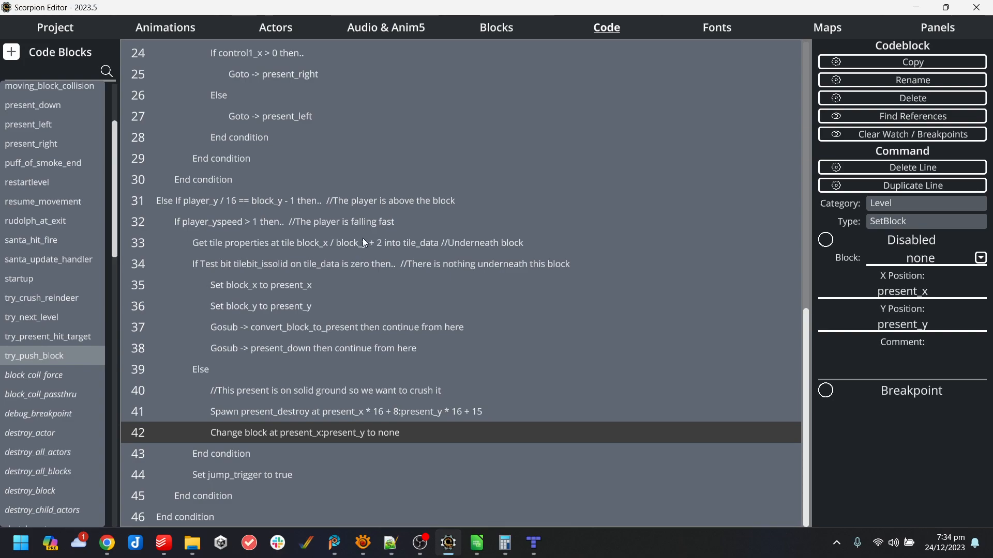
{"action": "left_click", "coordinate": [320, 238]}
{"action": "left_click", "coordinate": [330, 257]}
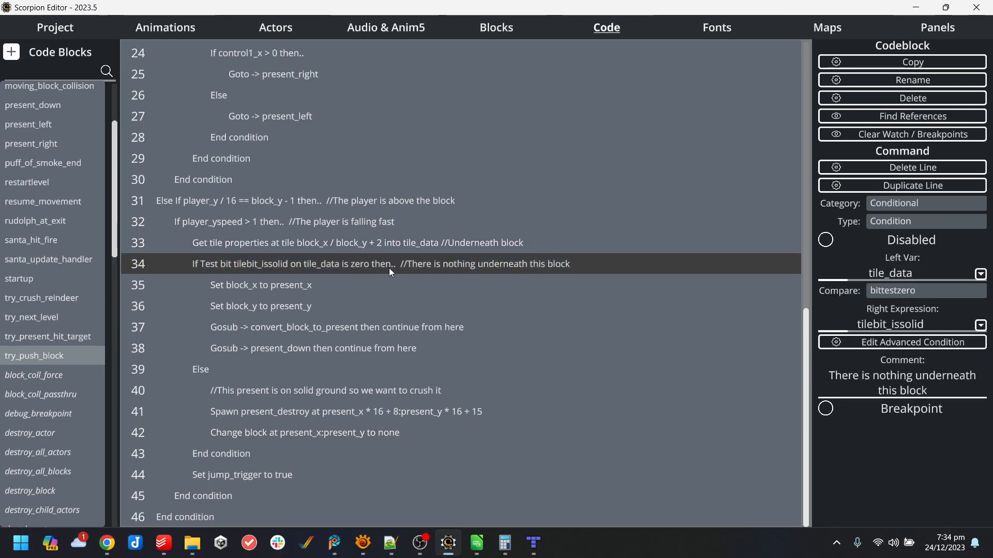
{"action": "left_click", "coordinate": [377, 243]}
{"action": "left_click", "coordinate": [383, 263]}
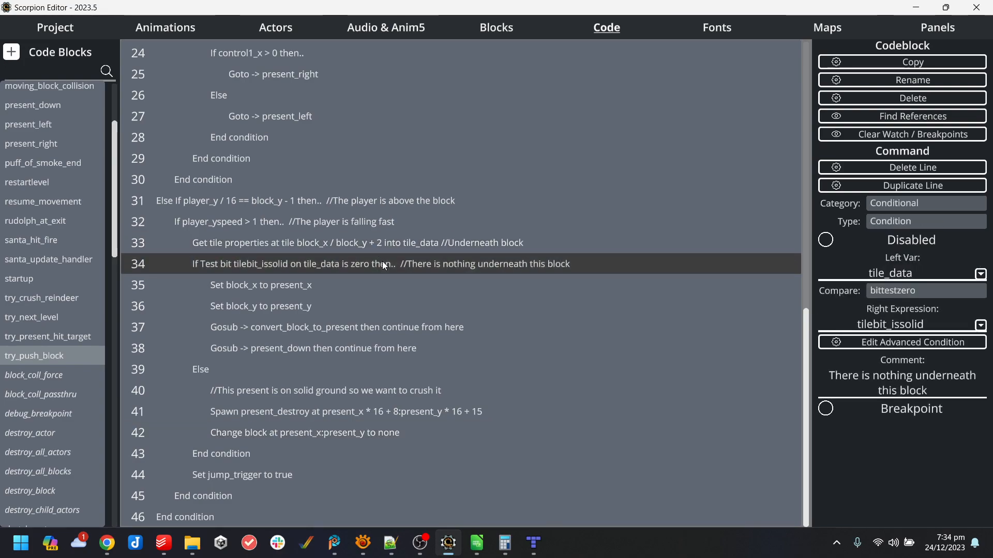
{"action": "left_click", "coordinate": [359, 344]}
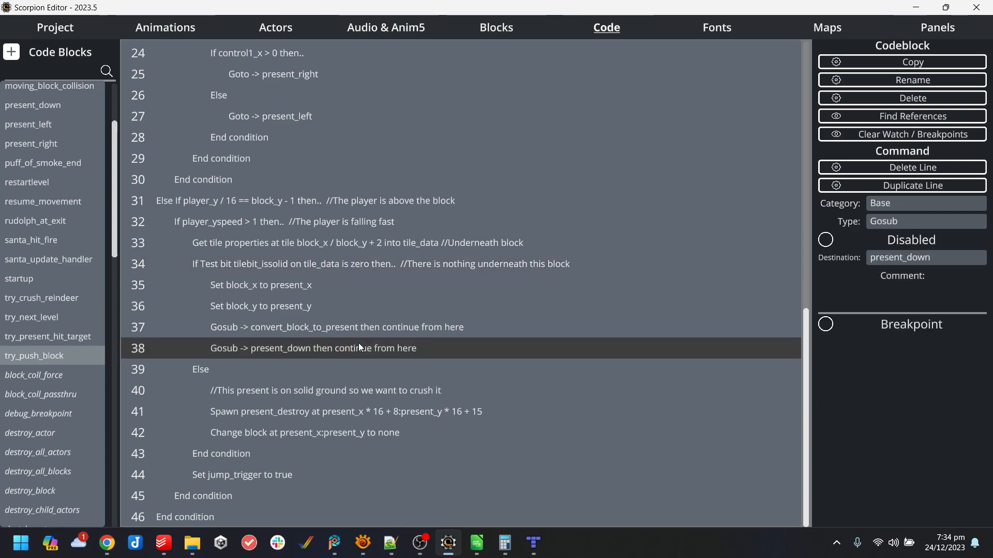
{"action": "left_click", "coordinate": [371, 324]}
{"action": "left_click", "coordinate": [377, 351]}
{"action": "left_click", "coordinate": [374, 335]}
{"action": "left_click", "coordinate": [357, 395]}
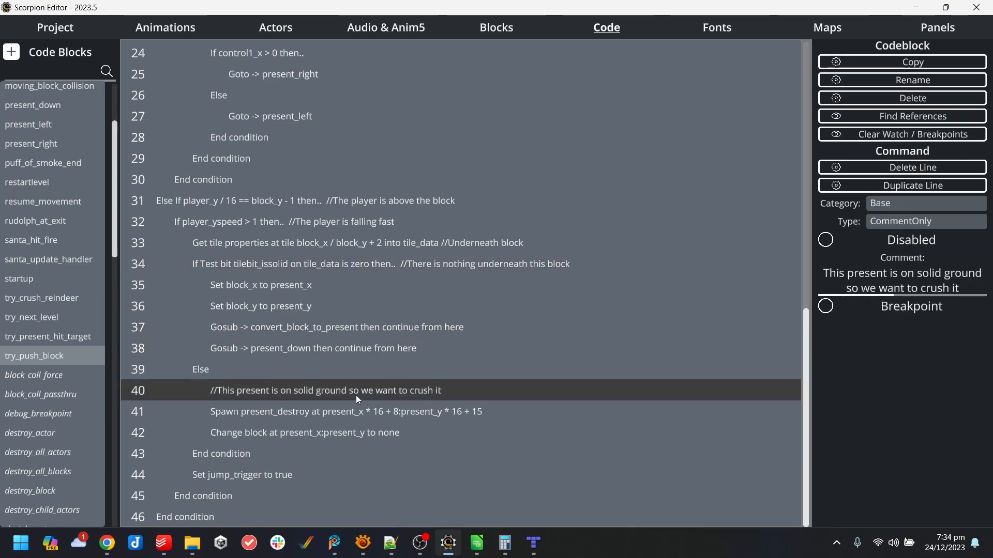
{"action": "left_click", "coordinate": [346, 251]}
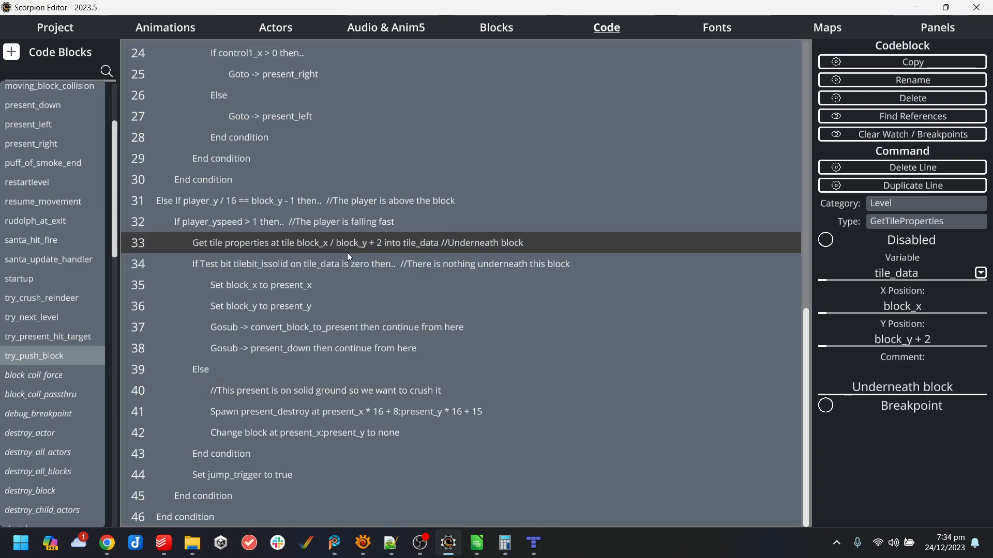
- Set a breakpoint on the Get tile properties command on line 33 and run the game in WinUAE with Debug Mode on
{"action": "left_click", "coordinate": [125, 243]}
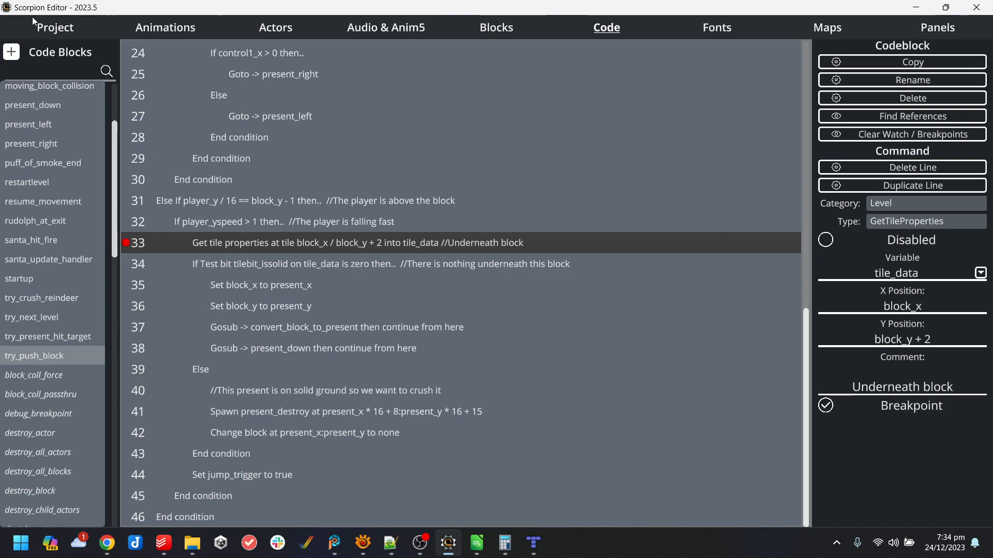
{"action": "left_click", "coordinate": [55, 28]}
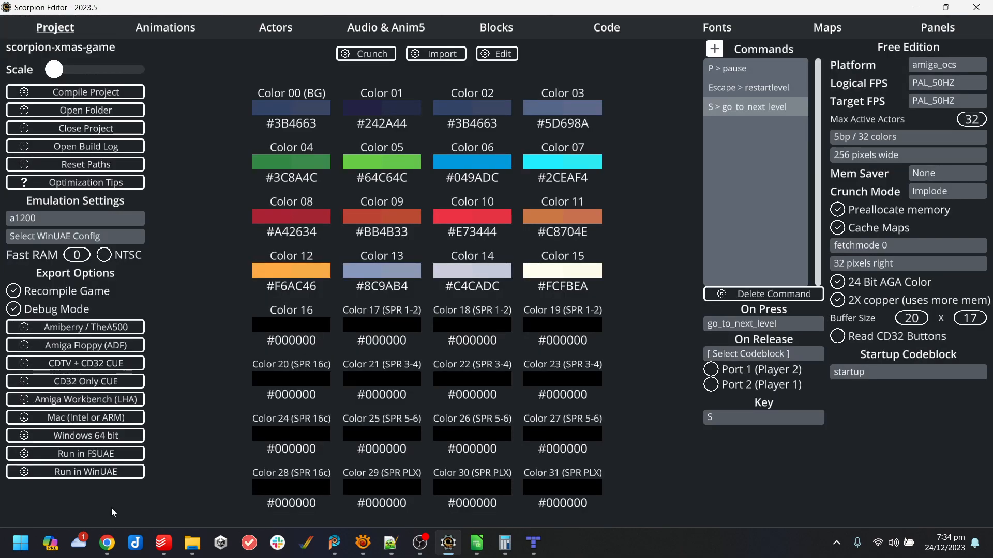
{"action": "left_click", "coordinate": [110, 471]}
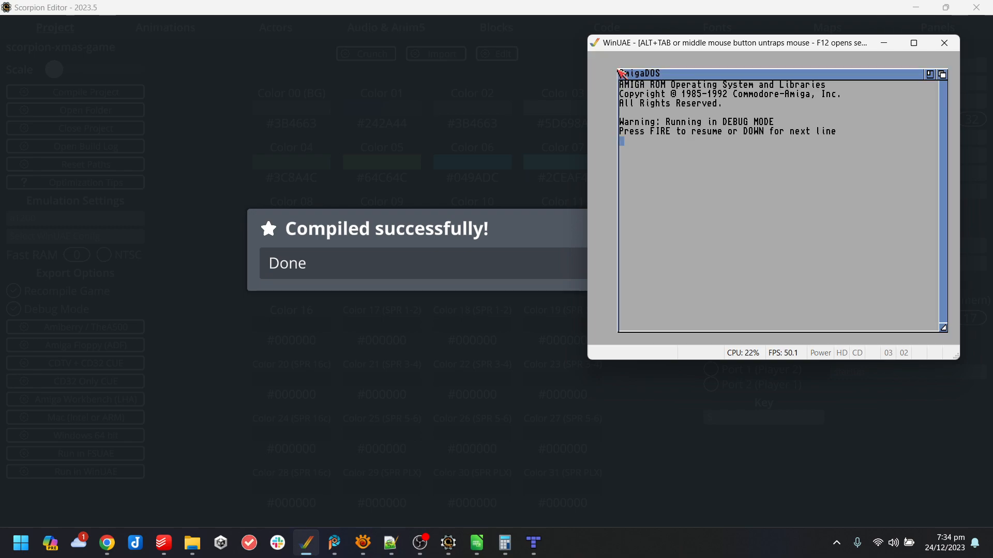
{"action": "left_click", "coordinate": [703, 318]}
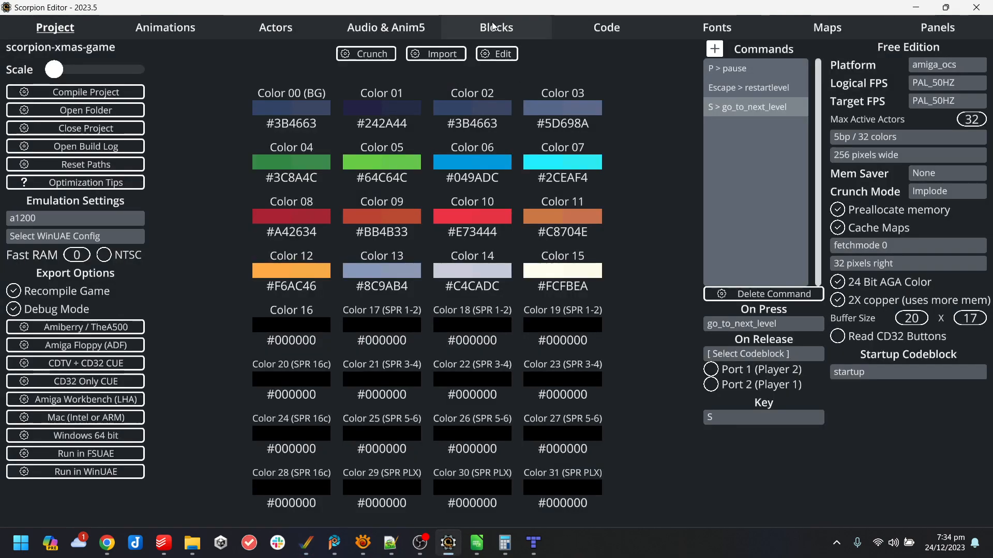
{"action": "left_click", "coordinate": [494, 27]}
{"action": "left_click", "coordinate": [306, 543]}
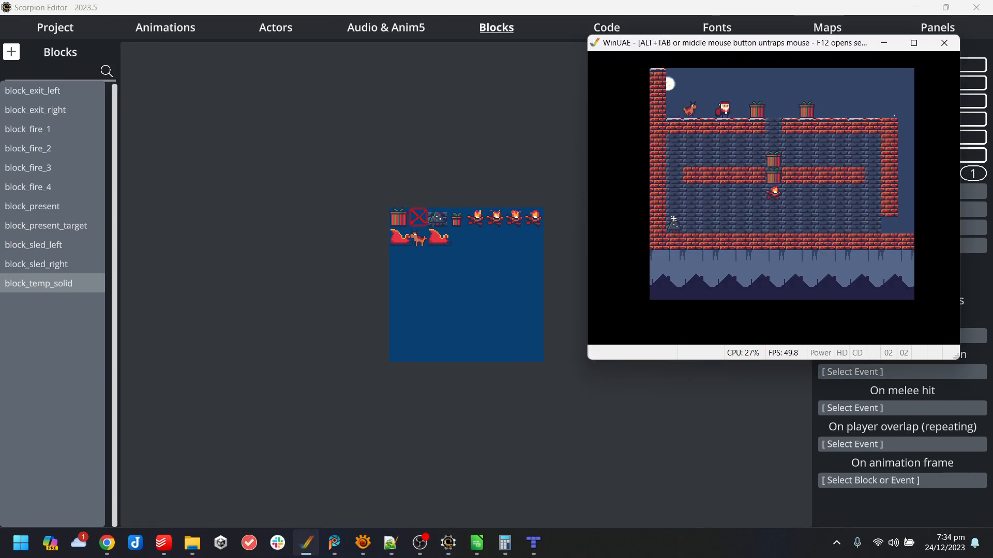
- Drop Santa onto the stacked presents and step through try_push_block from the line 33 breakpoint to line 35
{"action": "key", "text": "Up"}
{"action": "key", "text": "Right"}
{"action": "key", "text": "Right"}
{"action": "key", "text": "Left"}
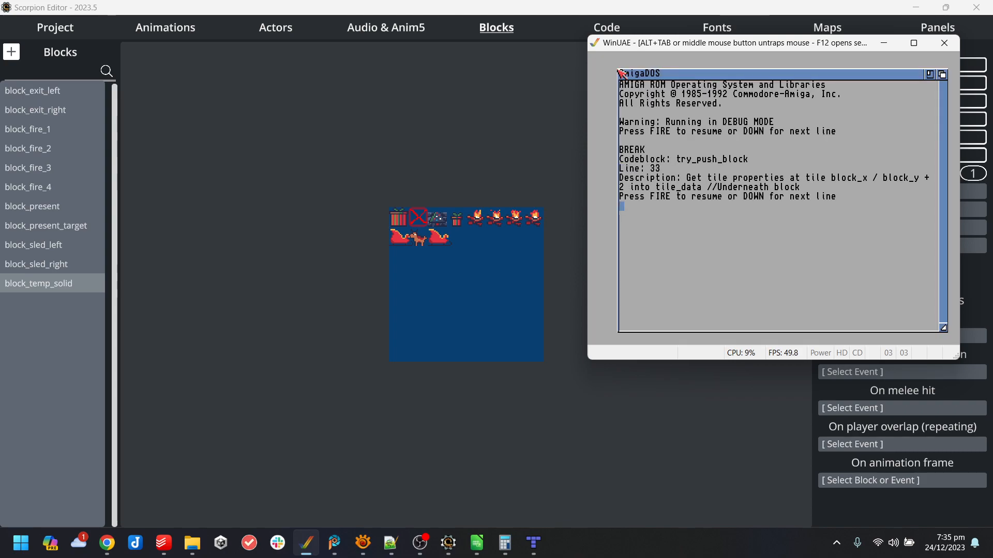
{"action": "key", "text": "ctrl"}
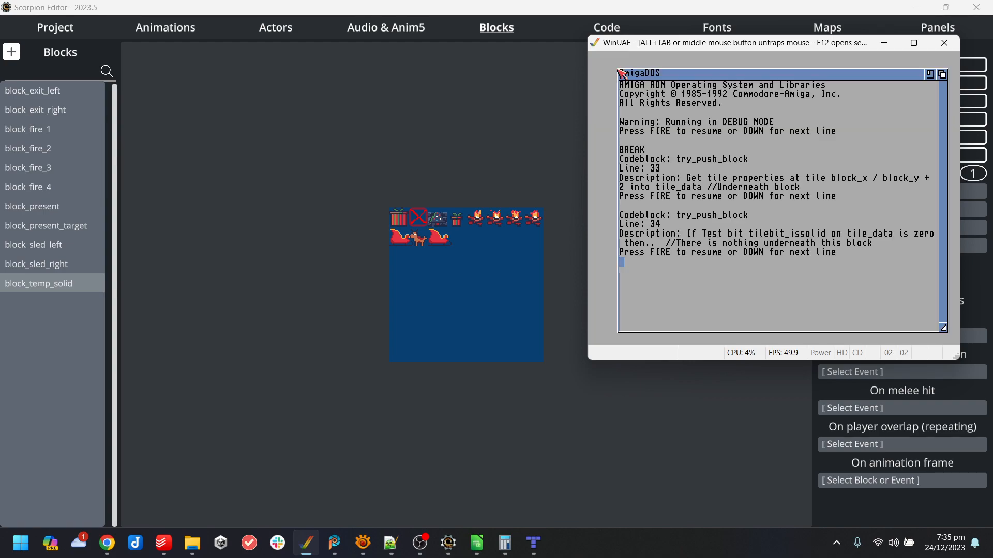
{"action": "key", "text": "Down"}
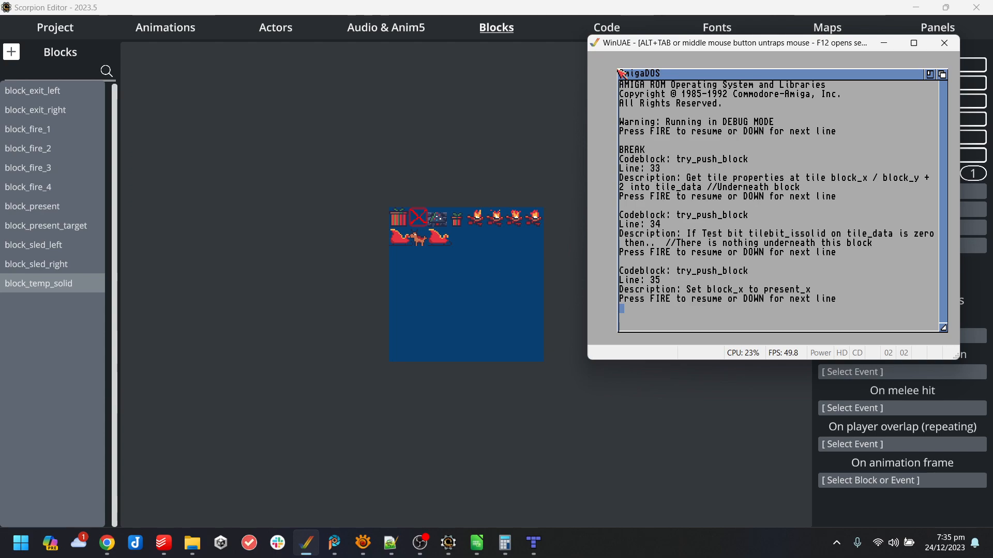
- Go back to the try_push_block code and compare the tile lookup and solid test on lines 33 and 34 with line 35
{"action": "key", "text": "alt+Tab"}
{"action": "left_click", "coordinate": [605, 33]}
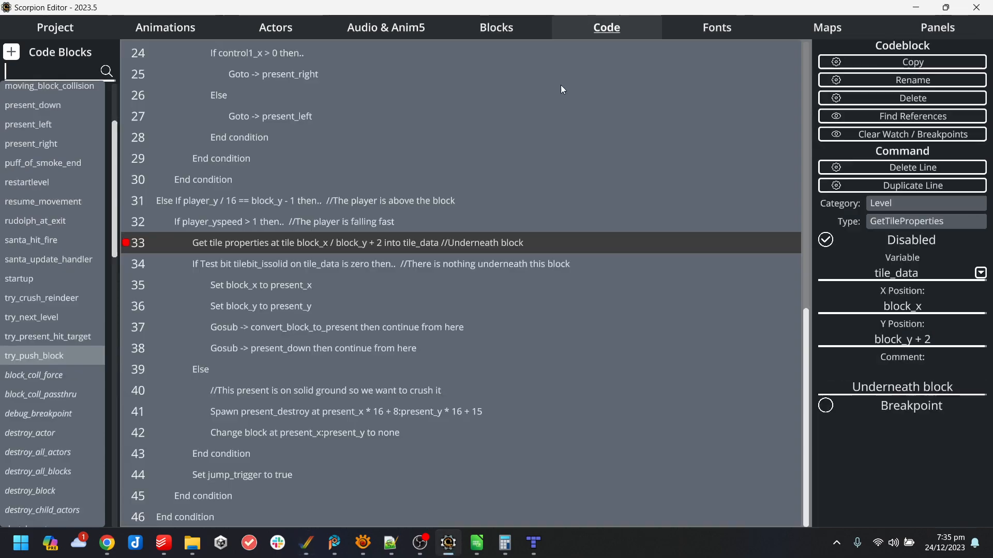
{"action": "left_click", "coordinate": [260, 286]}
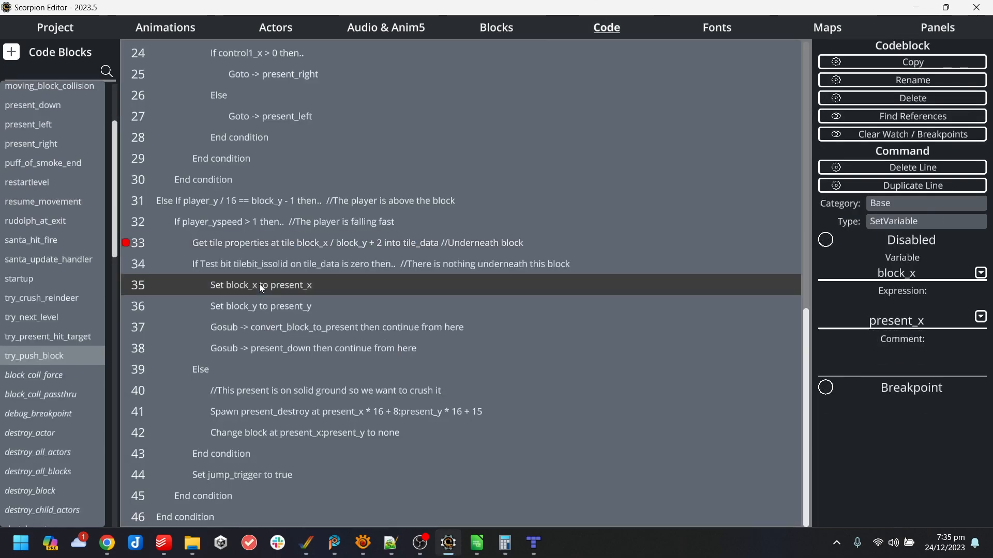
{"action": "left_click", "coordinate": [327, 267]}
{"action": "left_click", "coordinate": [312, 288]}
{"action": "left_click", "coordinate": [320, 265]}
{"action": "left_click", "coordinate": [340, 242]}
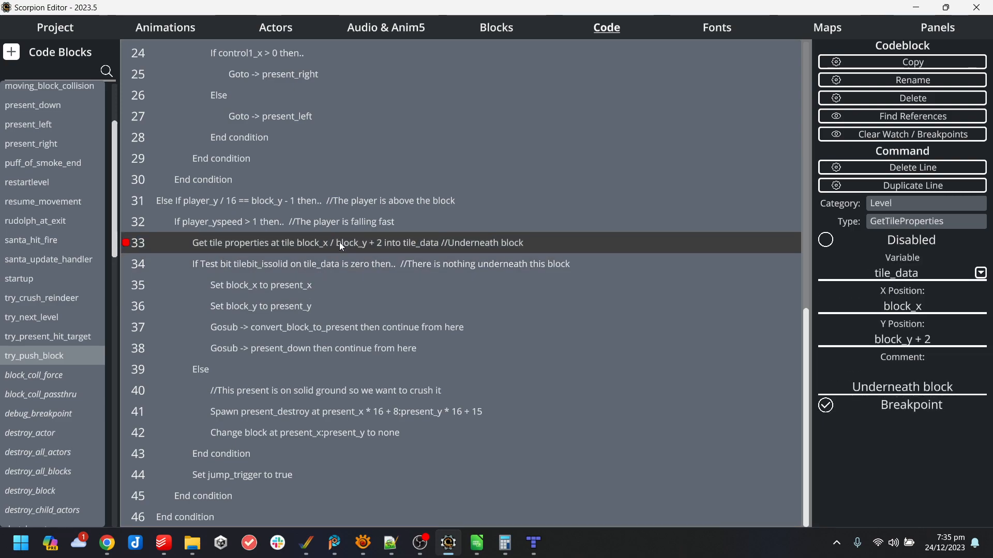
- Set the Y Position of the tile lookup on line 33 to block_y + 1 and remove its breakpoint
{"action": "left_click", "coordinate": [941, 340]}
{"action": "key", "text": "BackSpace"}
{"action": "type", "text": "1"}
{"action": "left_click", "coordinate": [392, 287]}
{"action": "left_click", "coordinate": [126, 243]}
- Close the WinUAE session halted in the debugger and run the updated game in WinUAE again
{"action": "left_click", "coordinate": [316, 546]}
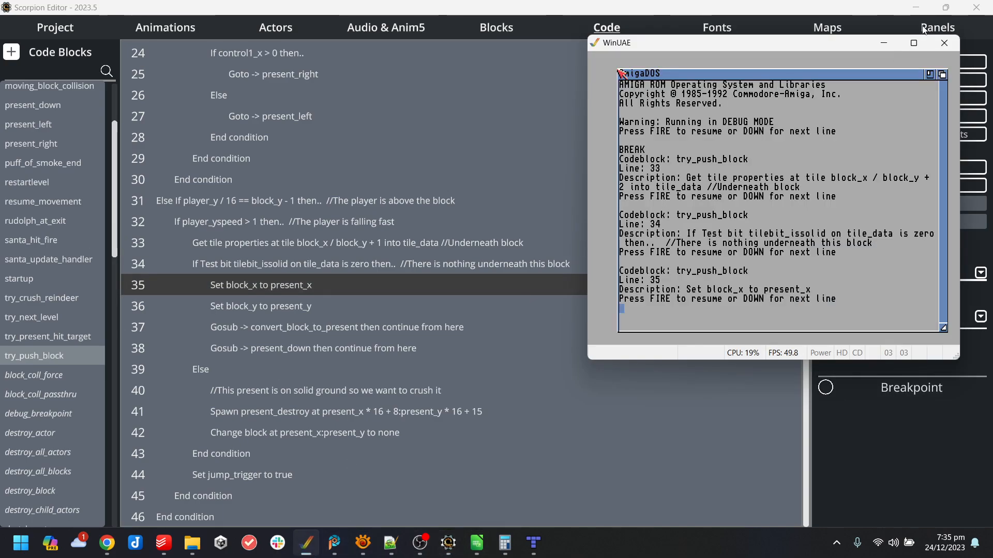
{"action": "left_click", "coordinate": [44, 34]}
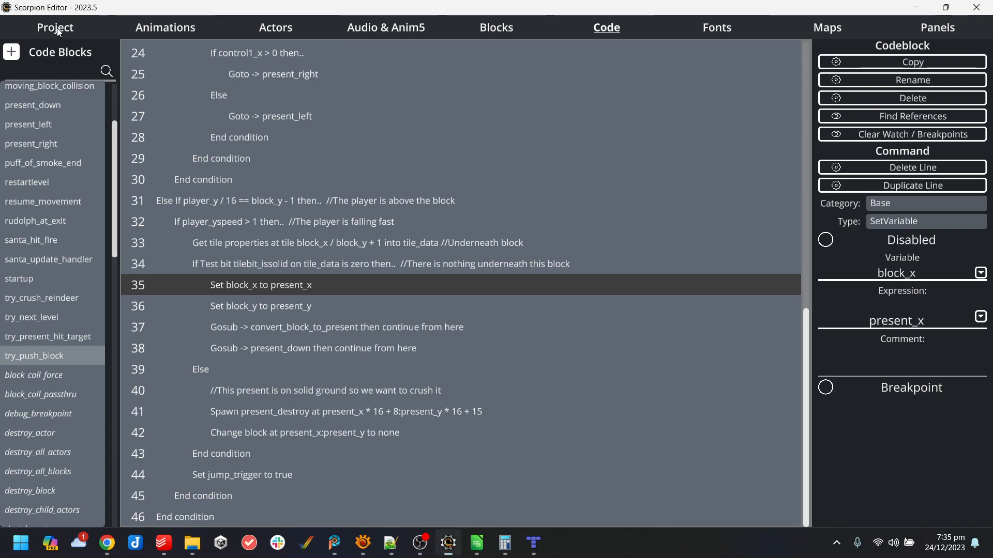
{"action": "left_click", "coordinate": [57, 28]}
{"action": "left_click", "coordinate": [75, 472]}
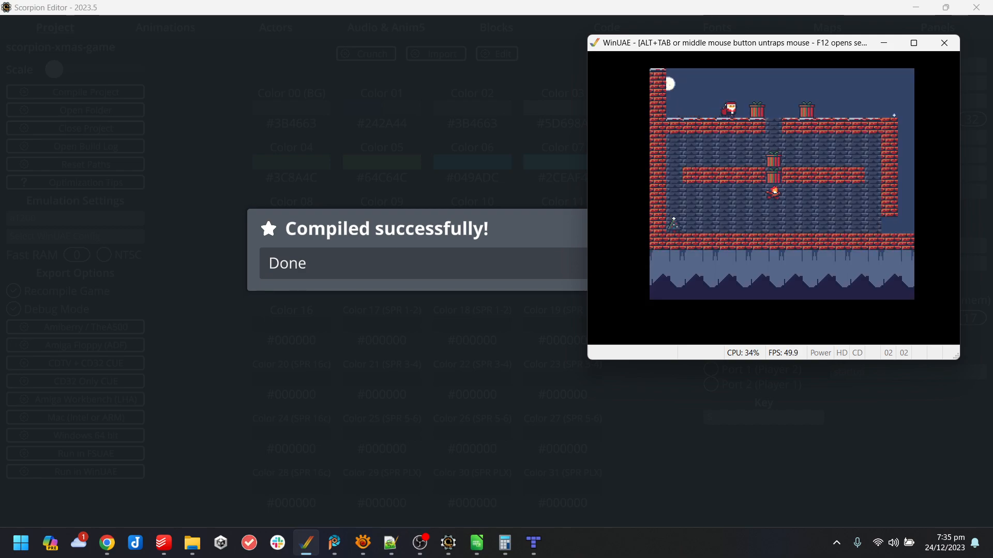
- Jump Santa across the rooftop gap and push the far rooftop present back into the gap
{"action": "key", "text": "Right"}
{"action": "key", "text": "Up"}
{"action": "key", "text": "Right"}
{"action": "key", "text": "Left"}
{"action": "key", "text": "Left"}
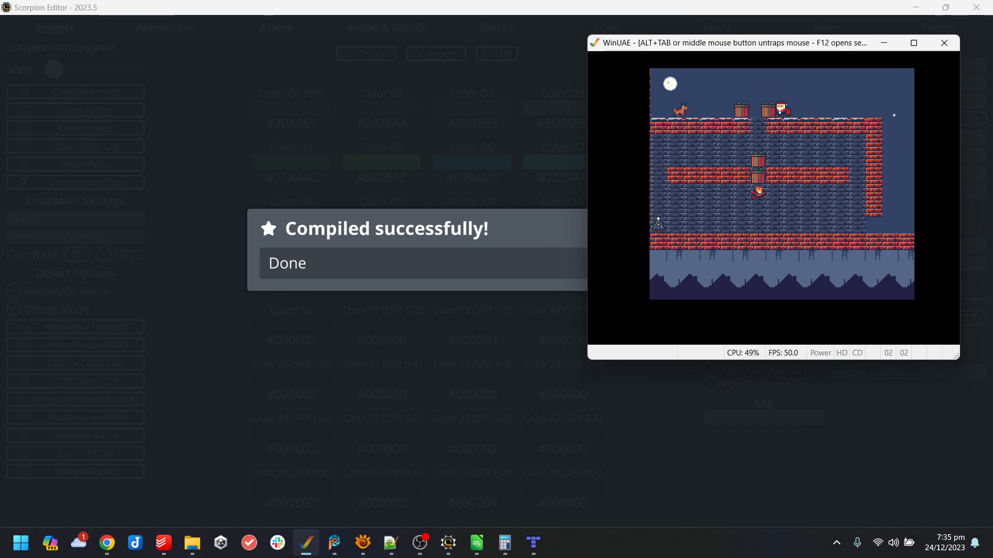
{"action": "key", "text": "Left"}
{"action": "key", "text": "Up"}
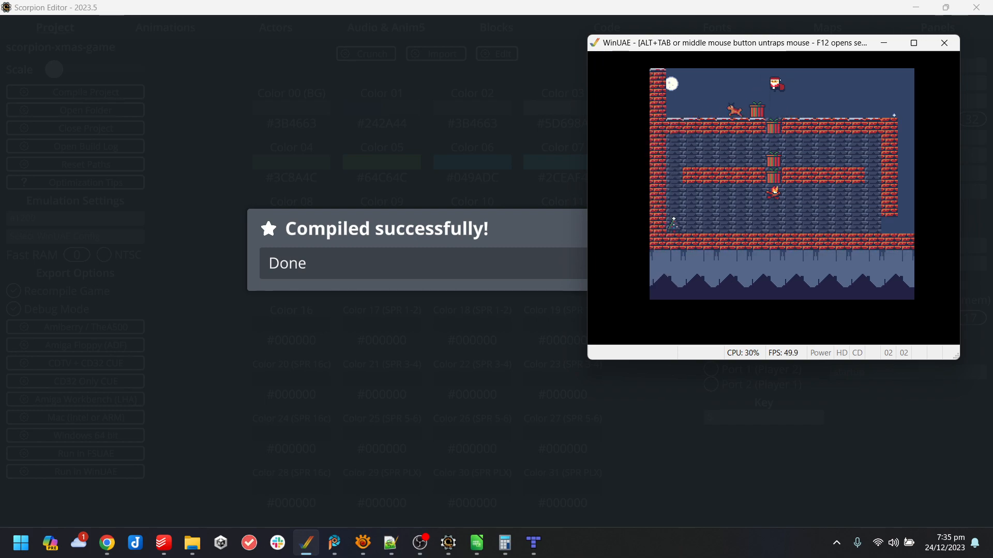
- Land Santa on the present in the rooftop gap and descend the shaft through the presents and fire to the floor
{"action": "key", "text": "Right"}
{"action": "key", "text": "Left"}
{"action": "key", "text": "Up"}
{"action": "key", "text": "Left"}
{"action": "key", "text": "Up"}
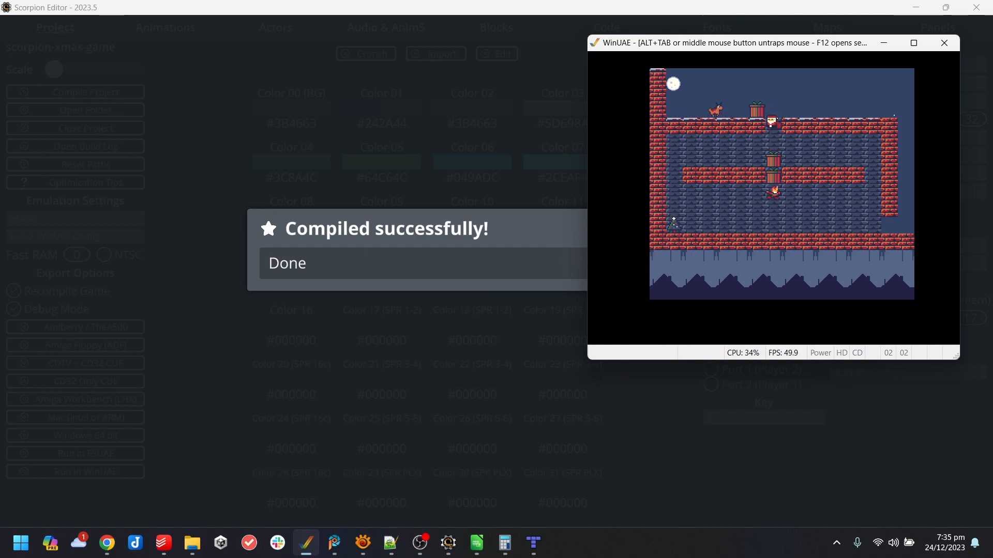
{"action": "key", "text": "Down"}
{"action": "key", "text": "Left"}
{"action": "key", "text": "Up"}
{"action": "key", "text": "Right"}
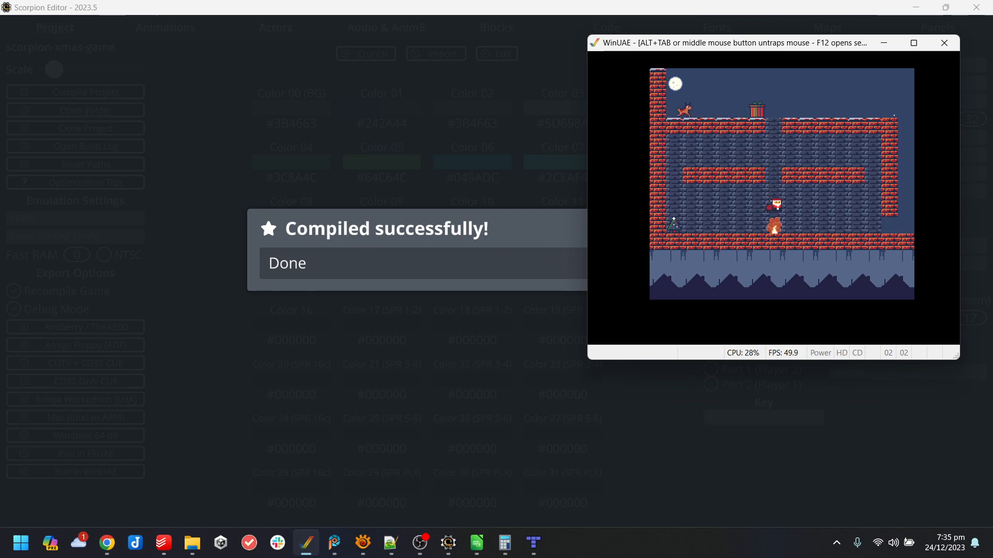
- Restart the game, drop Santa straight down the gap onto the stacked presents, and close WinUAE
{"action": "key", "text": "F12"}
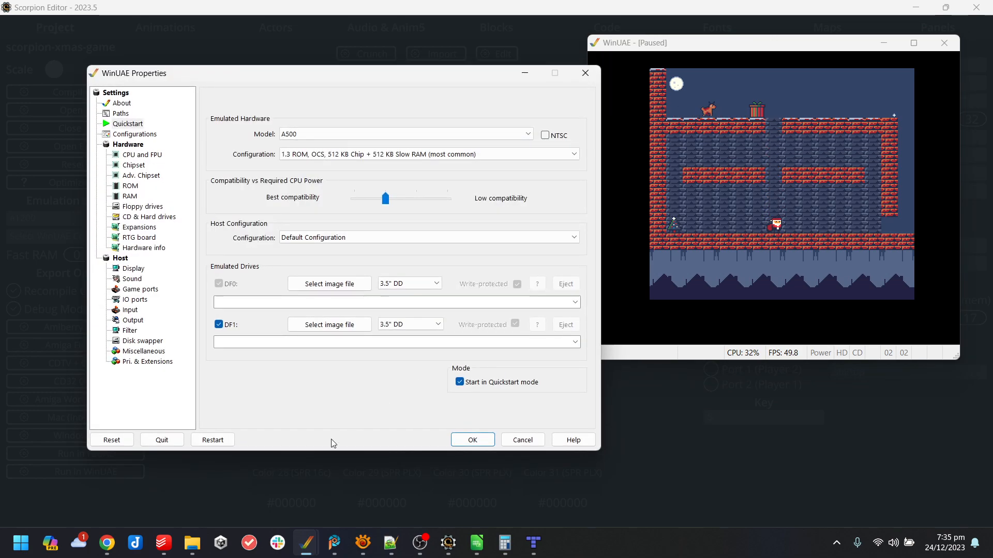
{"action": "left_click", "coordinate": [210, 441]}
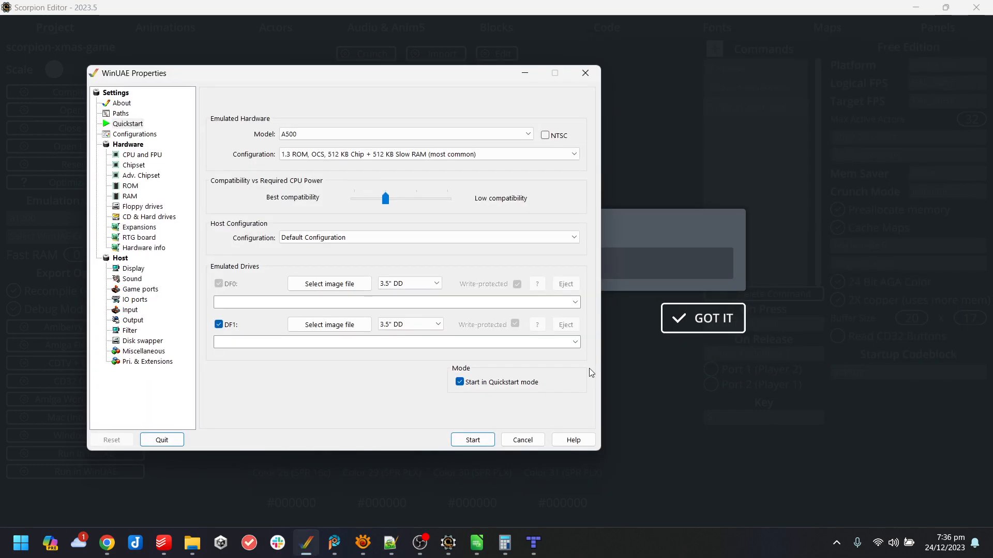
{"action": "left_click", "coordinate": [473, 440]}
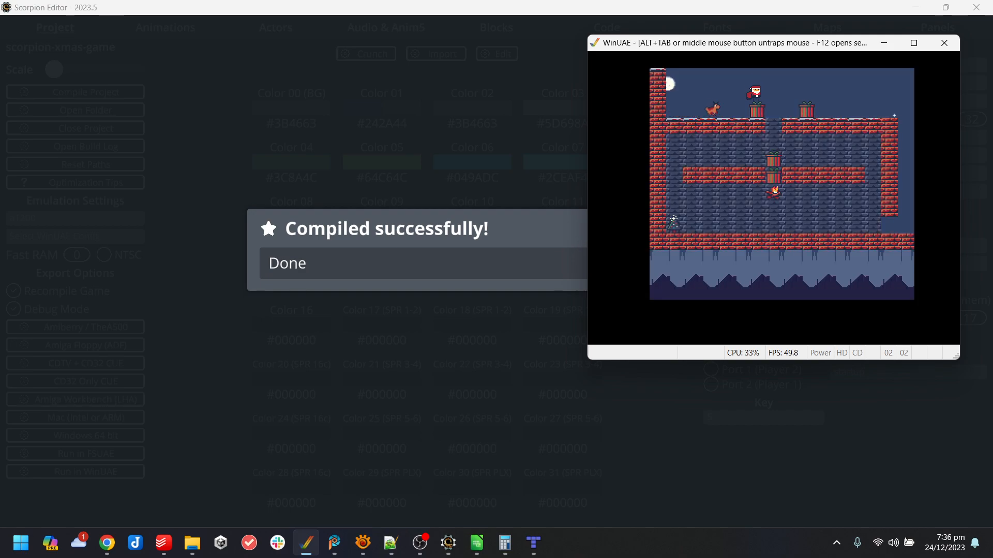
{"action": "key", "text": "Right"}
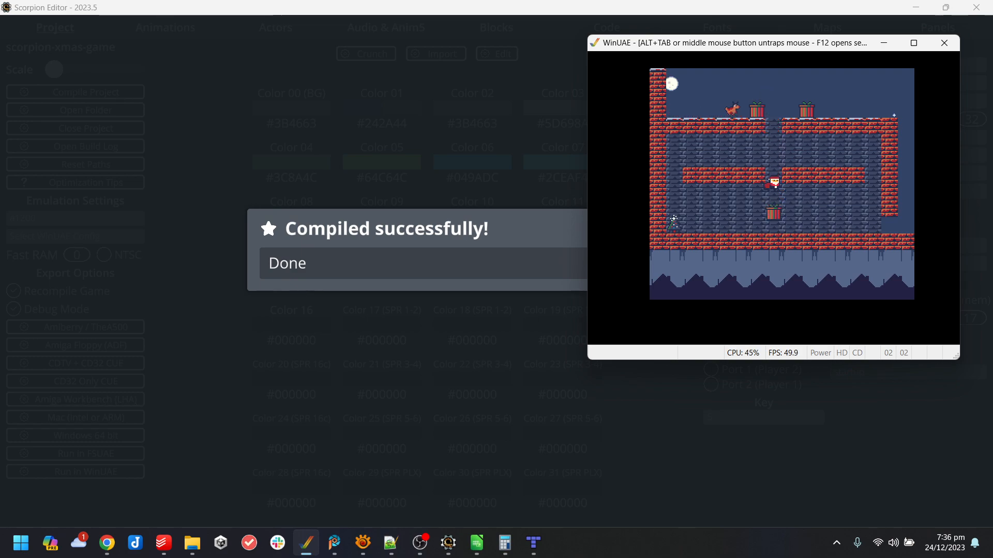
{"action": "key", "text": "alt+F4"}
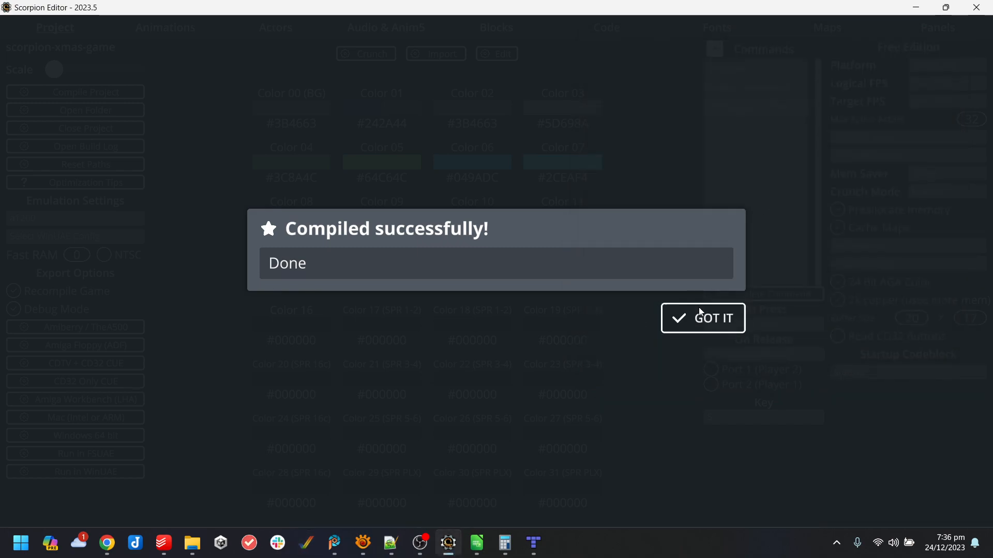
- Dismiss the compile dialog and check the solidity and collision settings of block_fire_1 through block_fire_4
{"action": "left_click", "coordinate": [699, 315]}
{"action": "left_click", "coordinate": [618, 30]}
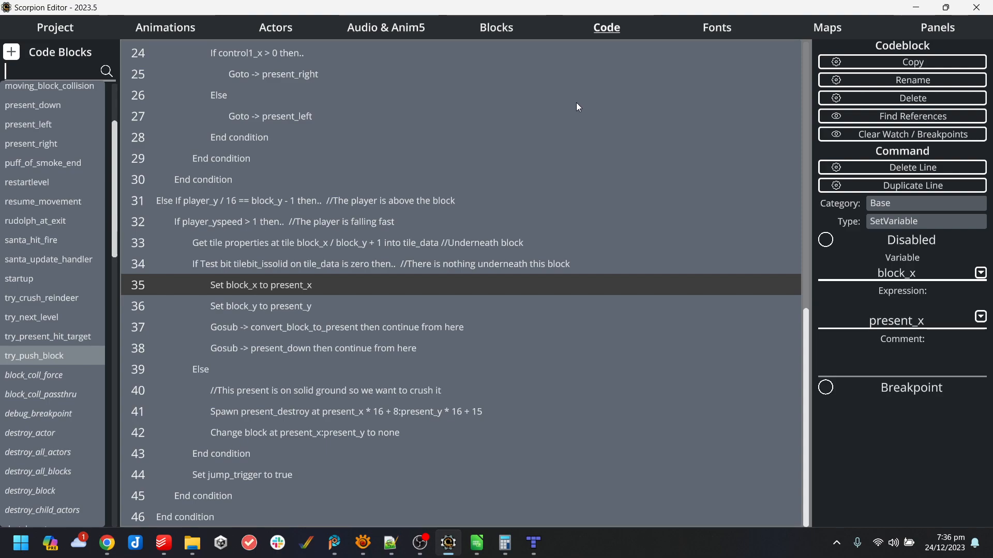
{"action": "left_click", "coordinate": [505, 30]}
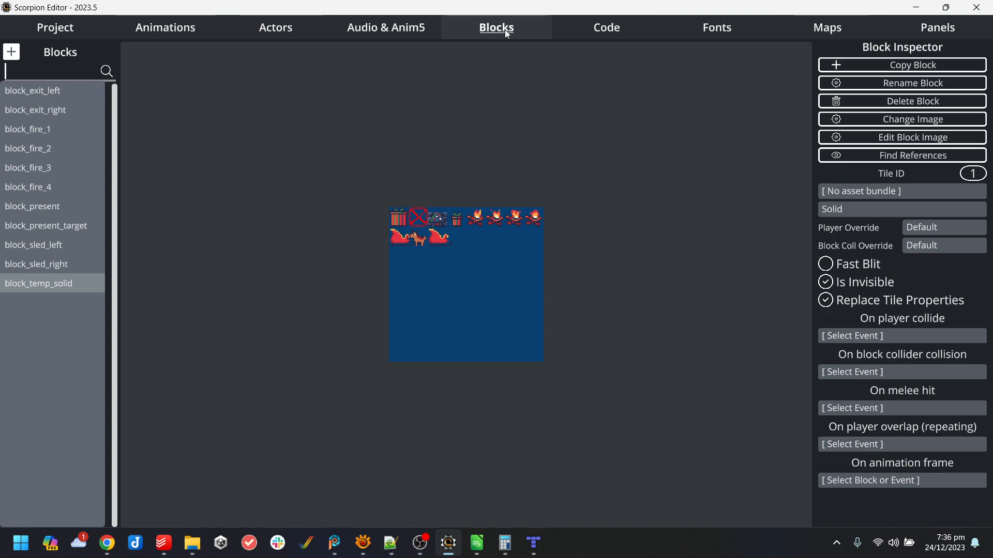
{"action": "left_click", "coordinate": [48, 128]}
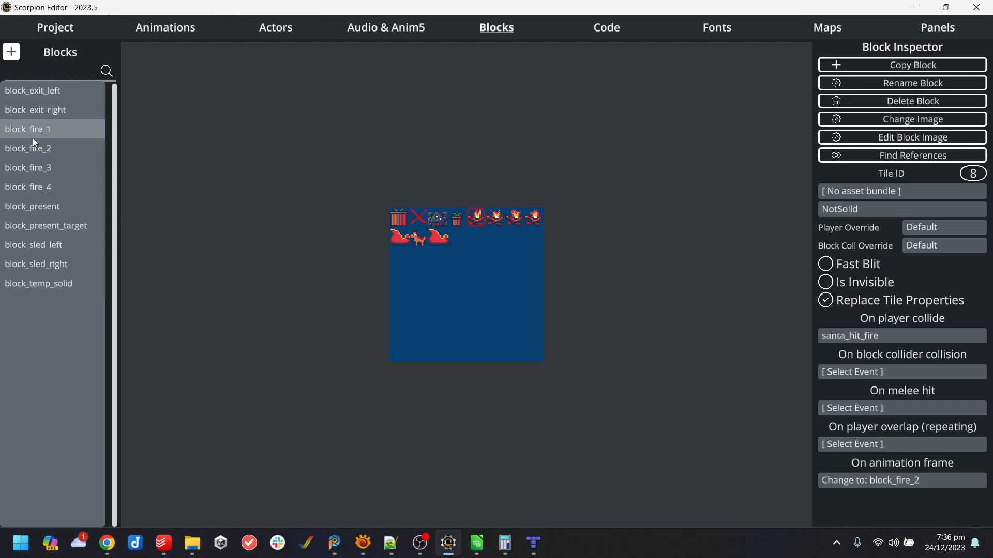
{"action": "left_click", "coordinate": [52, 155]}
{"action": "left_click", "coordinate": [53, 167]}
{"action": "left_click", "coordinate": [54, 184]}
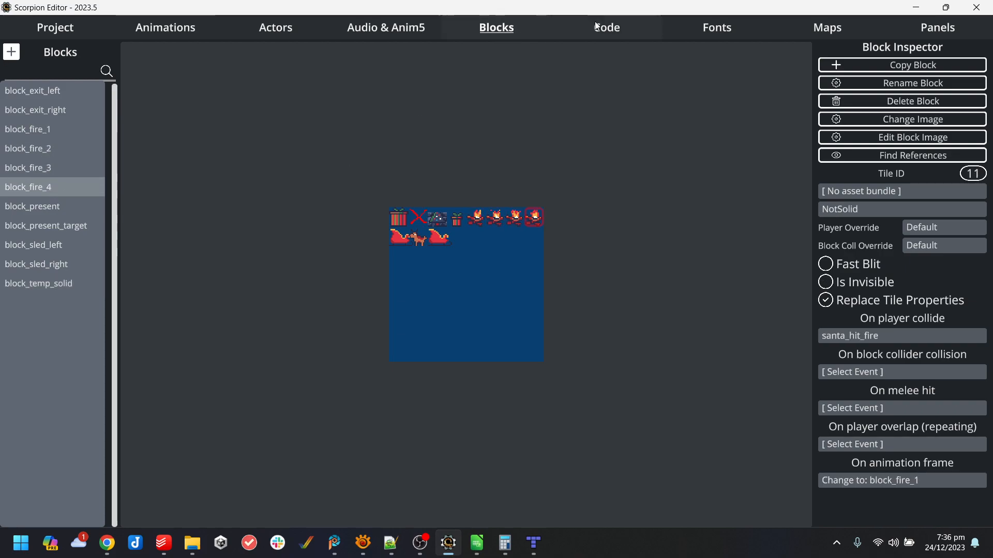
{"action": "left_click", "coordinate": [594, 22]}
{"action": "left_click", "coordinate": [534, 22]}
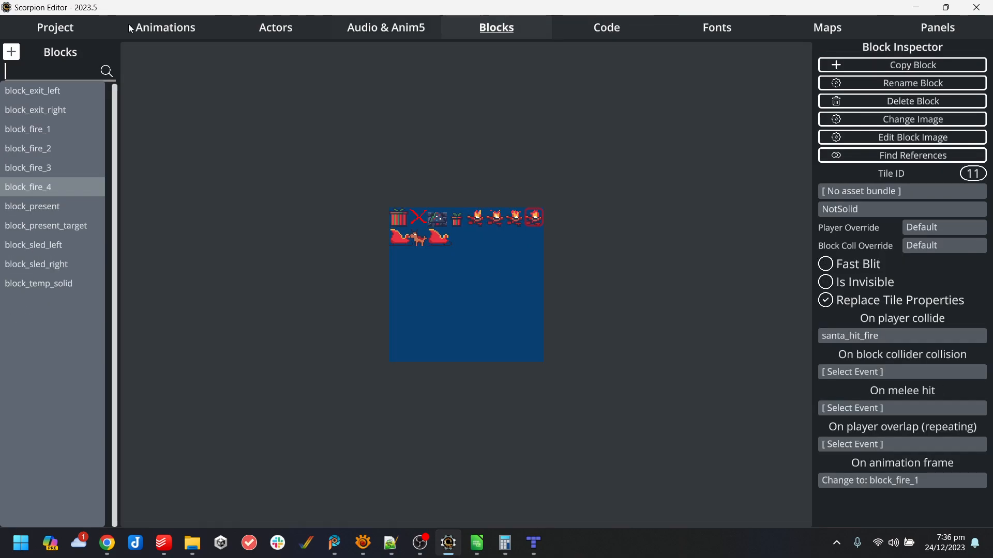
- Run the game in WinUAE and drop Santa through the gap onto the upper stacked present, moving off to the left
{"action": "left_click", "coordinate": [58, 27]}
{"action": "left_click", "coordinate": [125, 465]}
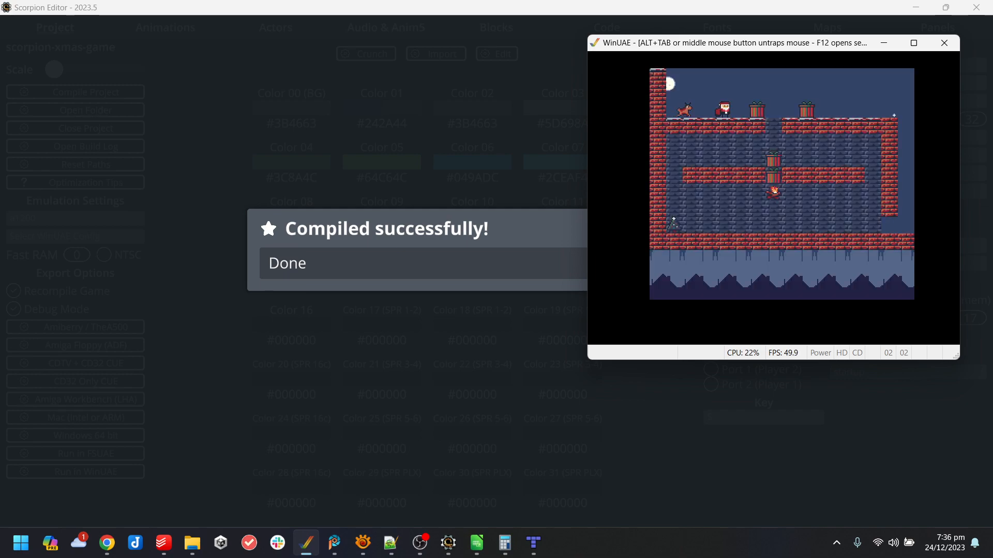
{"action": "key", "text": "Right"}
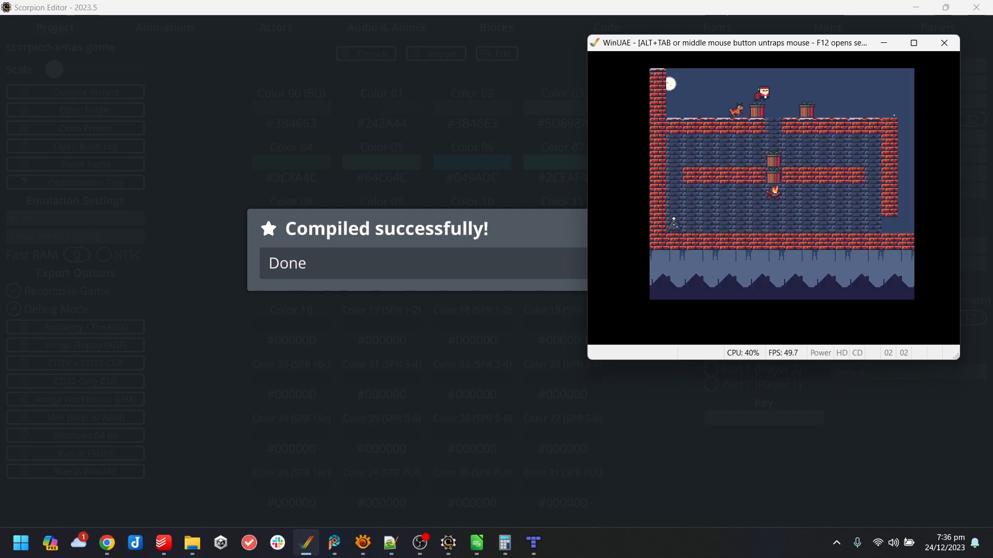
{"action": "key", "text": "Left"}
{"action": "key", "text": "Left"}
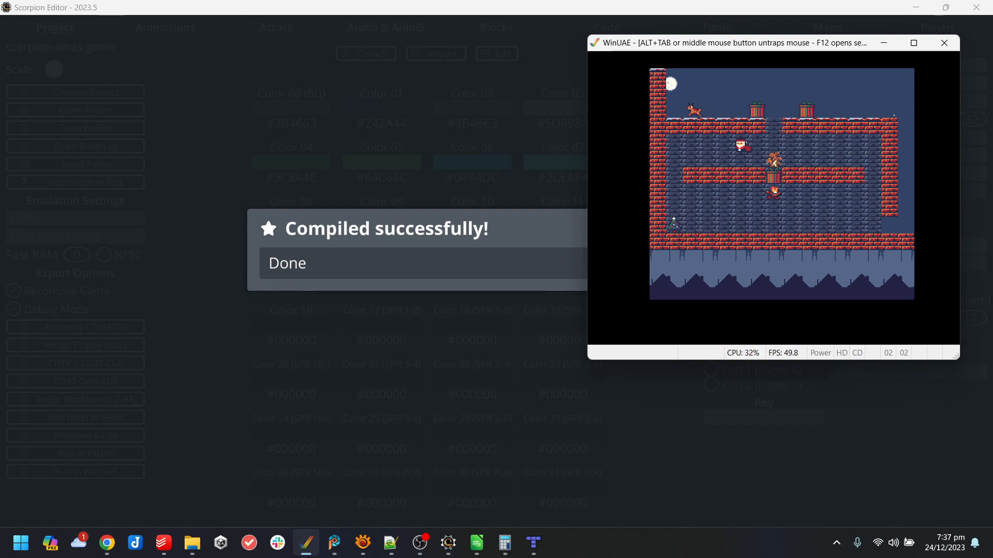
- Jump Santa back and forth across the remaining present above the fire to test landing on it
{"action": "key", "text": "Up"}
{"action": "key", "text": "Right"}
{"action": "key", "text": "Left"}
{"action": "key", "text": "Up"}
{"action": "key", "text": "Right"}
{"action": "key", "text": "Left"}
{"action": "key", "text": "Up"}
{"action": "key", "text": "Right"}
{"action": "key", "text": "Left"}
{"action": "key", "text": "Up"}
{"action": "key", "text": "Right"}
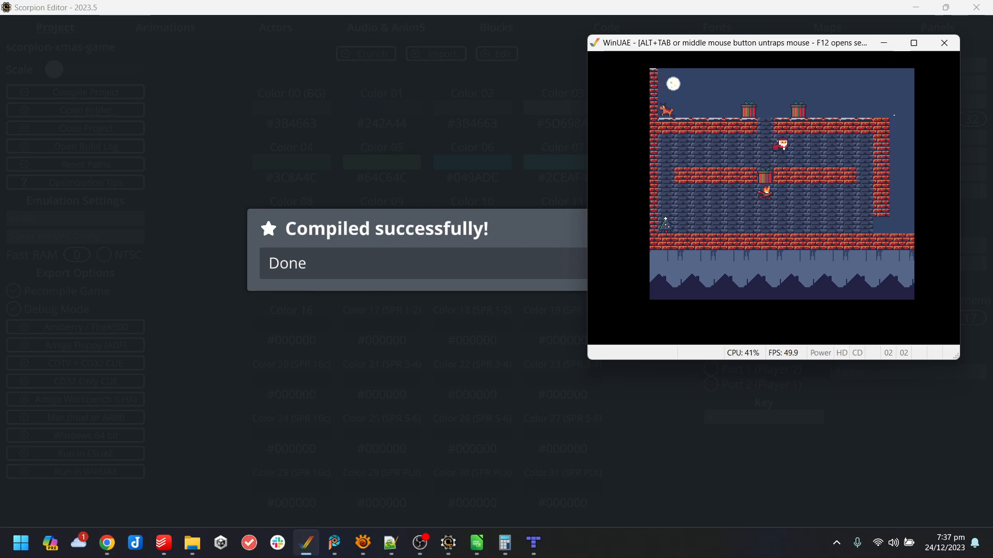
{"action": "key", "text": "Left"}
{"action": "key", "text": "Up"}
{"action": "key", "text": "Right"}
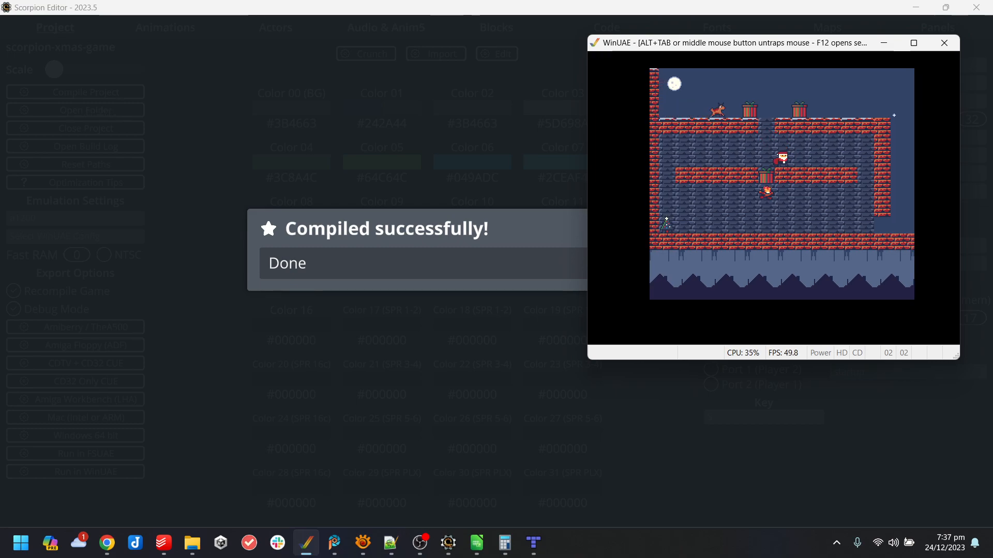
{"action": "key", "text": "Left"}
{"action": "key", "text": "Up"}
{"action": "key", "text": "Right"}
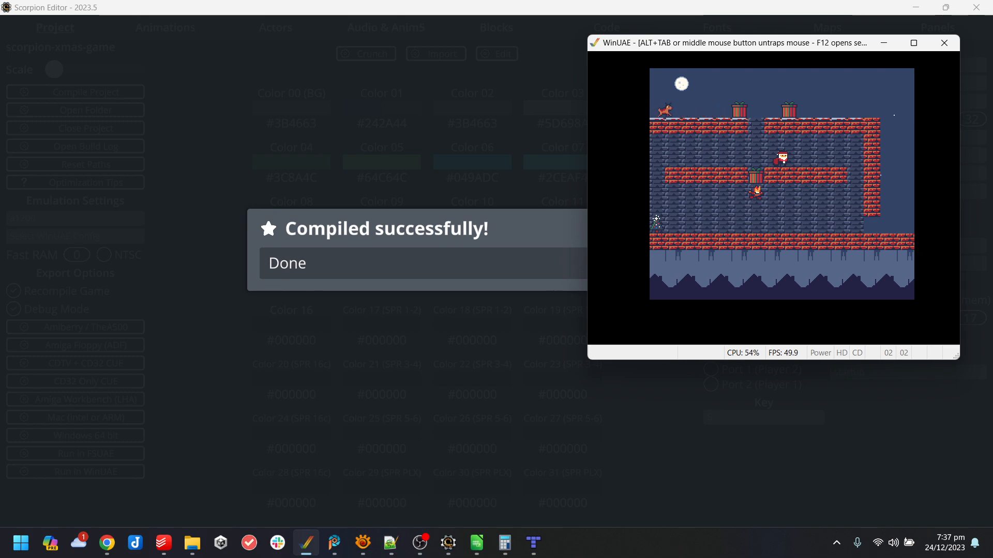
{"action": "key", "text": "Left"}
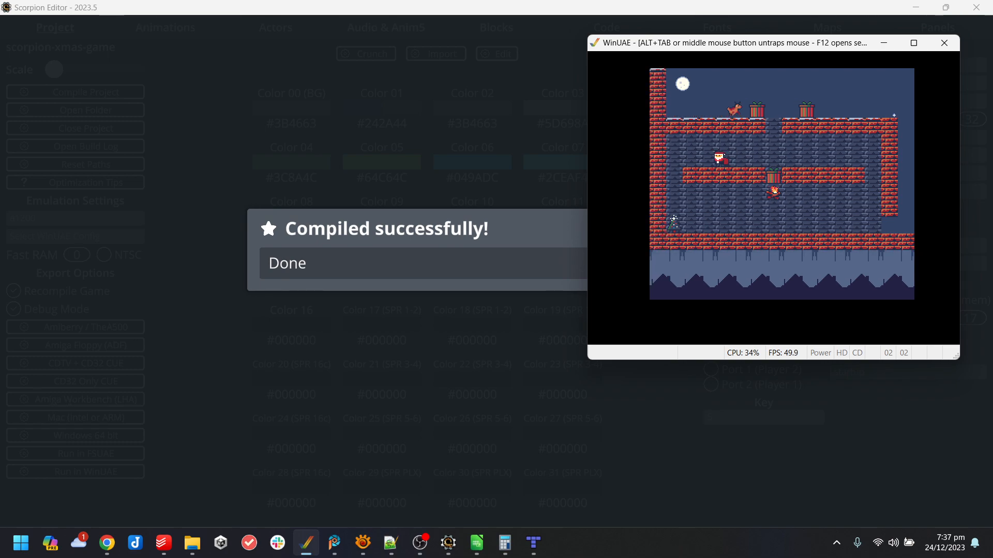
{"action": "key", "text": "Left"}
{"action": "key", "text": "Right"}
{"action": "key", "text": "Right"}
- Restart the game and jump Santa over both rooftop presents to the far side of the roof
{"action": "key", "text": "F12"}
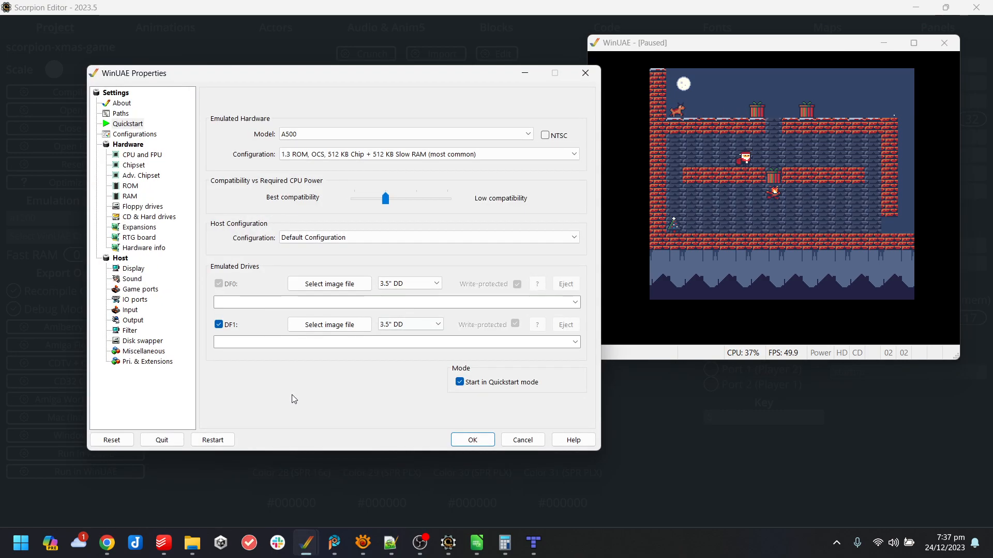
{"action": "left_click", "coordinate": [166, 440]}
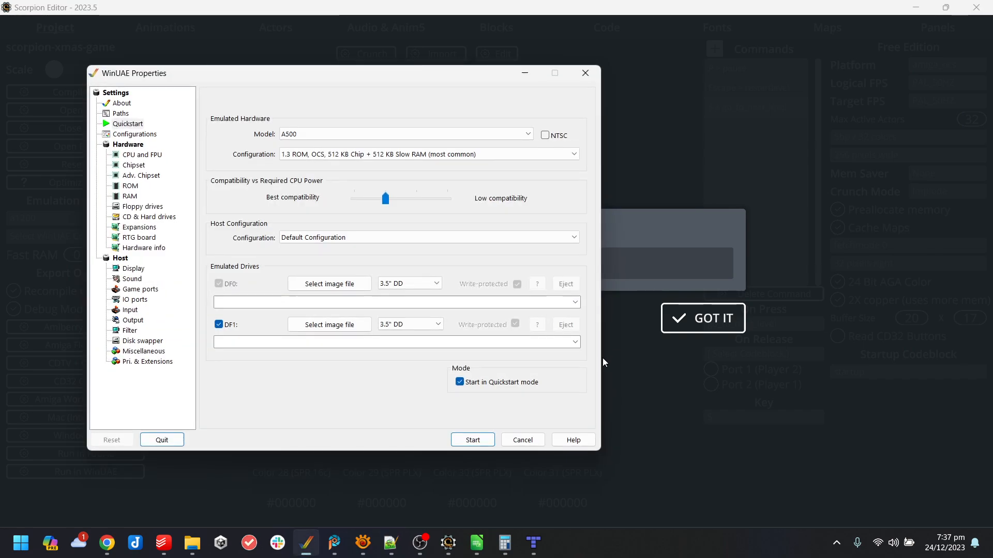
{"action": "left_click", "coordinate": [474, 437]}
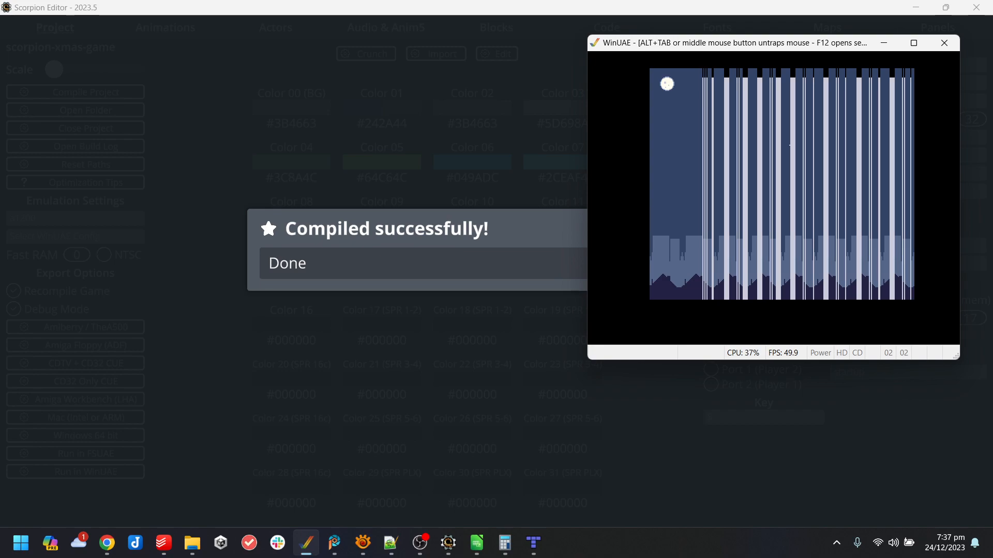
{"action": "key", "text": "Right"}
{"action": "key", "text": "Up"}
{"action": "key", "text": "Right"}
{"action": "key", "text": "Up"}
{"action": "key", "text": "Right"}
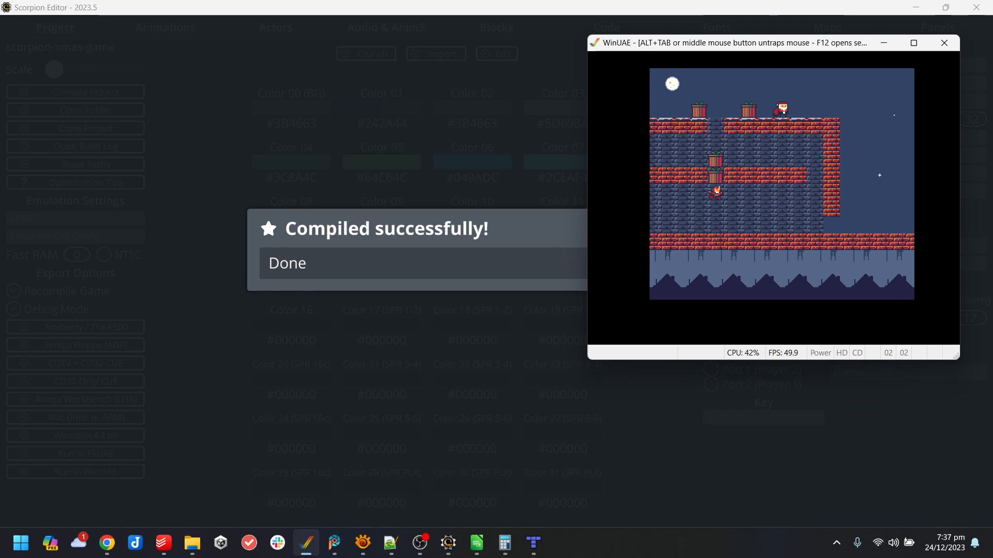
- Jump Santa back over the far rooftop present and drop him through the gap onto the upper stacked present
{"action": "key", "text": "Left"}
{"action": "key", "text": "Left"}
{"action": "key", "text": "Up"}
{"action": "key", "text": "Left"}
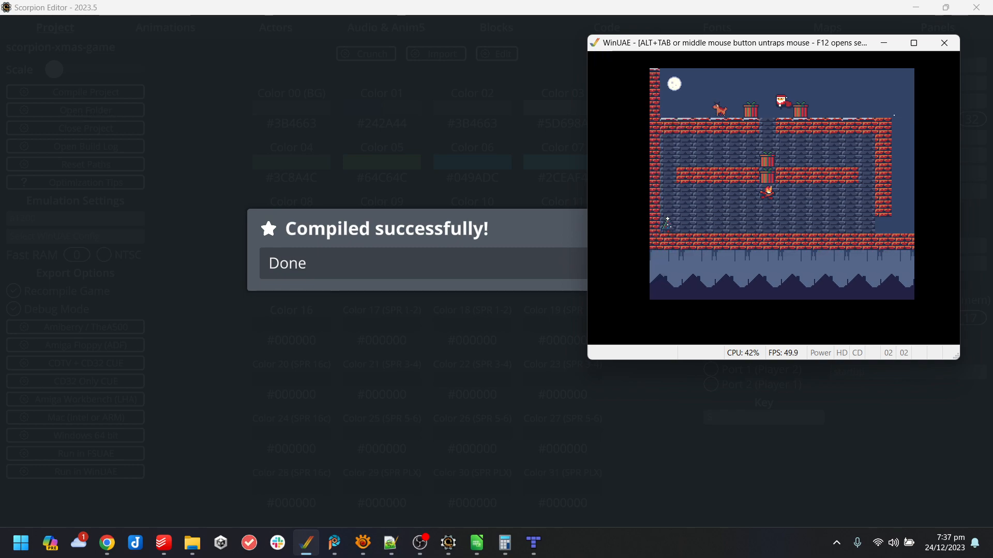
{"action": "key", "text": "Right"}
{"action": "key", "text": "Left"}
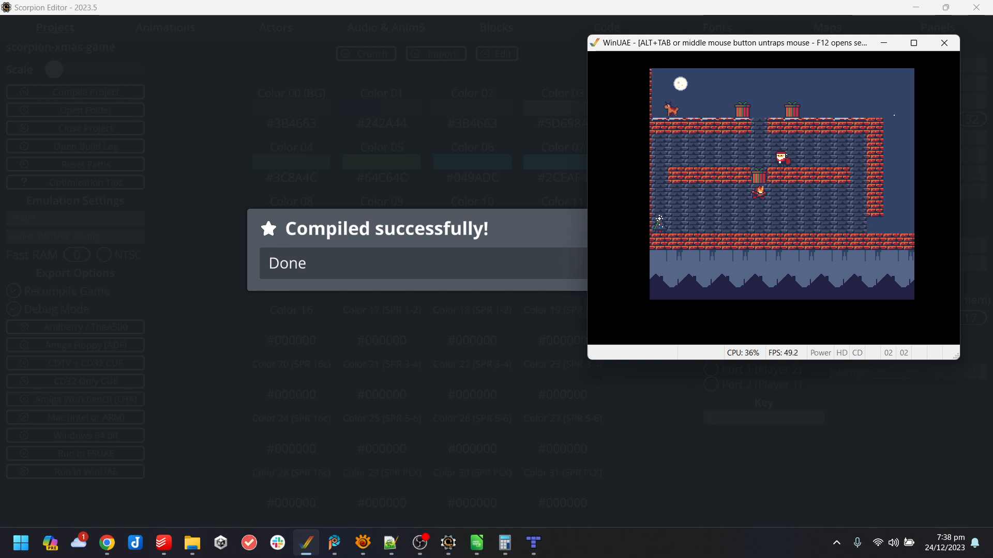
- Jump Santa onto the remaining present above the fire, then close WinUAE and dismiss the compile dialog
{"action": "key", "text": "Left"}
{"action": "key", "text": "Right"}
{"action": "key", "text": "Up"}
{"action": "key", "text": "Right"}
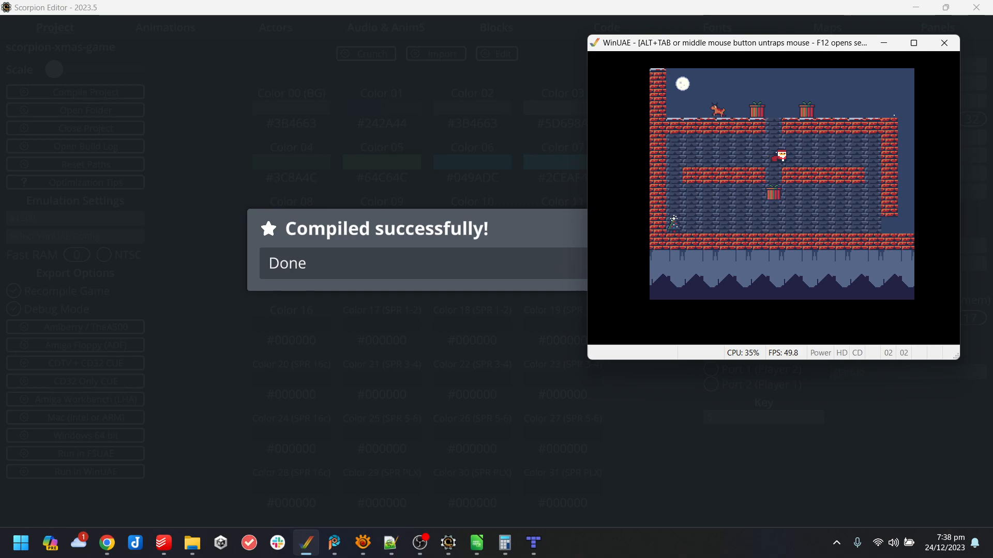
{"action": "key", "text": "alt+F4"}
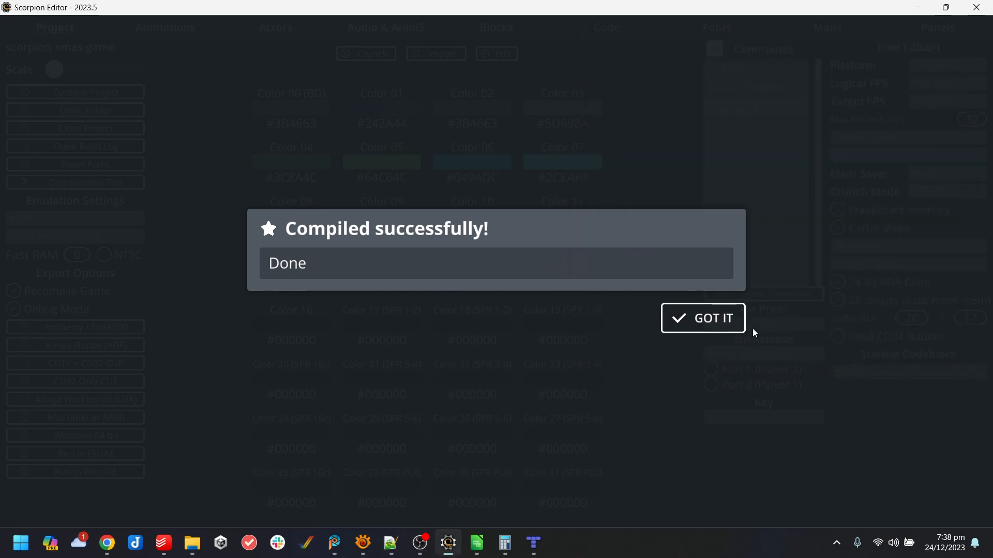
{"action": "left_click", "coordinate": [702, 318]}
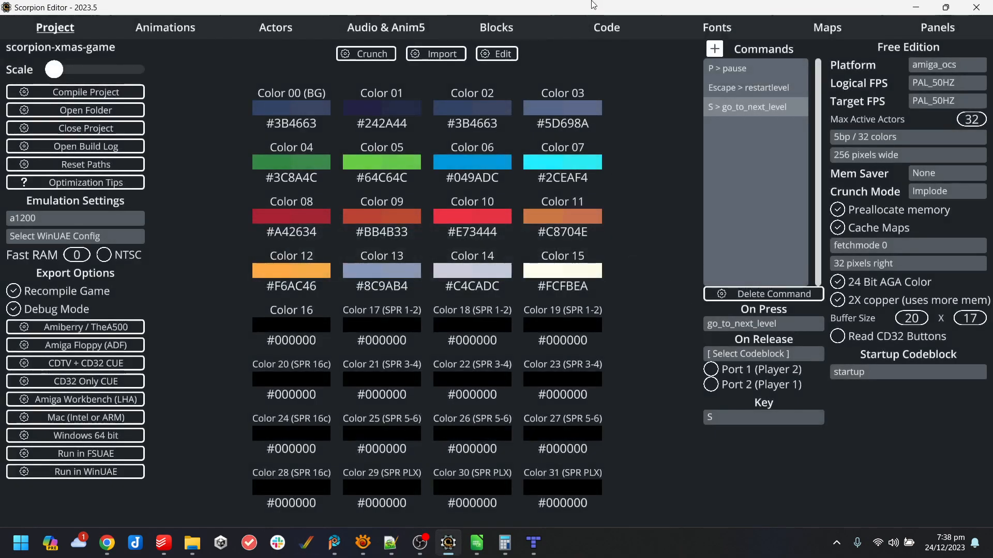
- Compare the commands in the present_left and present_right code blocks
{"action": "left_click", "coordinate": [619, 35]}
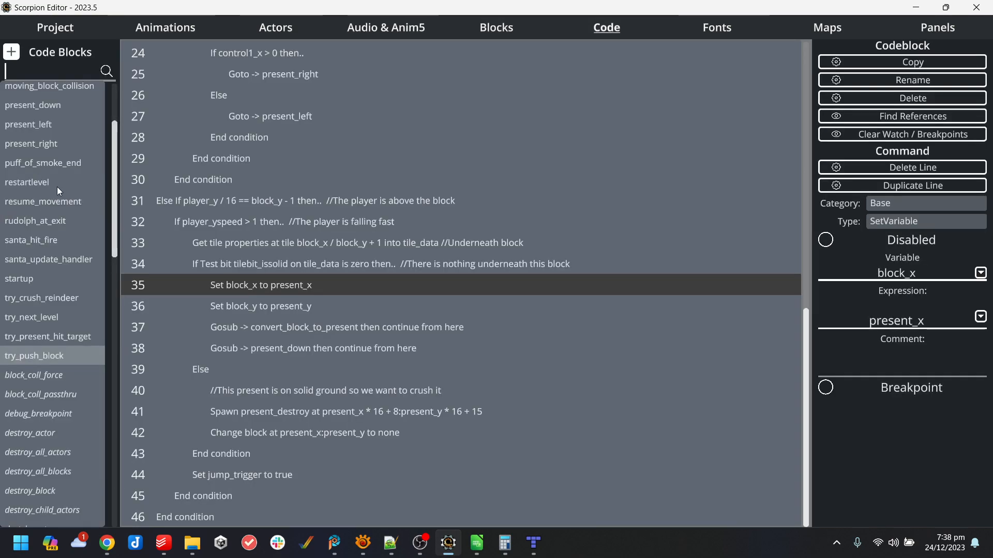
{"action": "scroll", "coordinate": [60, 166], "scroll_direction": "up", "scroll_amount": 3}
{"action": "left_click", "coordinate": [50, 265]}
{"action": "left_click", "coordinate": [51, 248]}
{"action": "left_click", "coordinate": [51, 264]}
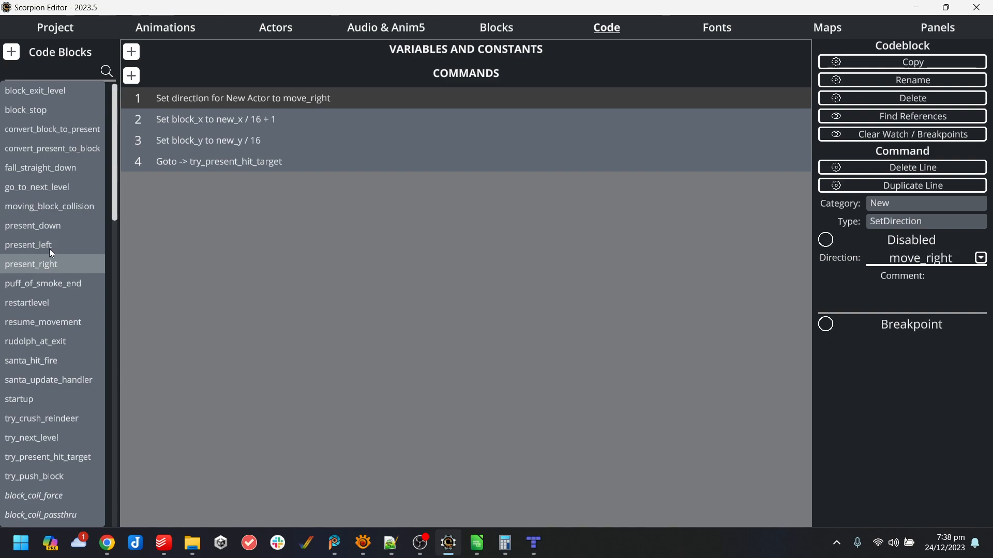
- Examine the present_left commands, and the conditional and Else branch of the try_present_hit_target code block
{"action": "left_click", "coordinate": [49, 250]}
{"action": "scroll", "coordinate": [48, 249], "scroll_direction": "down", "scroll_amount": 1}
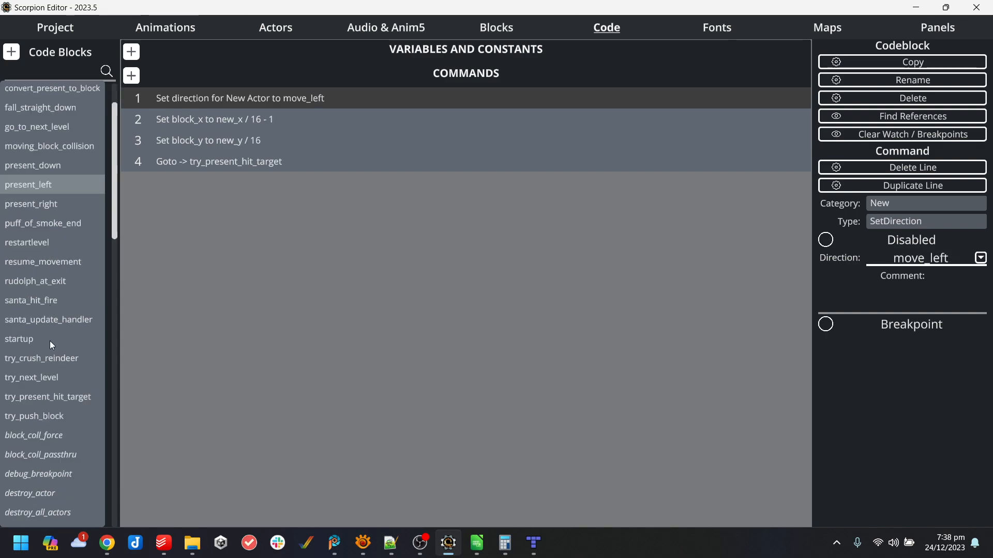
{"action": "scroll", "coordinate": [58, 375], "scroll_direction": "down", "scroll_amount": 1}
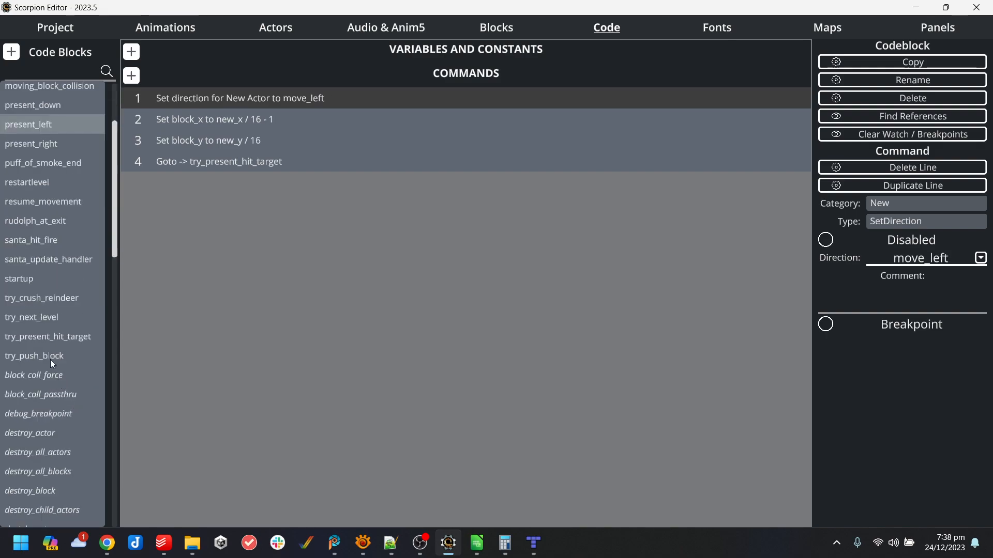
{"action": "left_click", "coordinate": [60, 338]}
{"action": "left_click", "coordinate": [275, 119]}
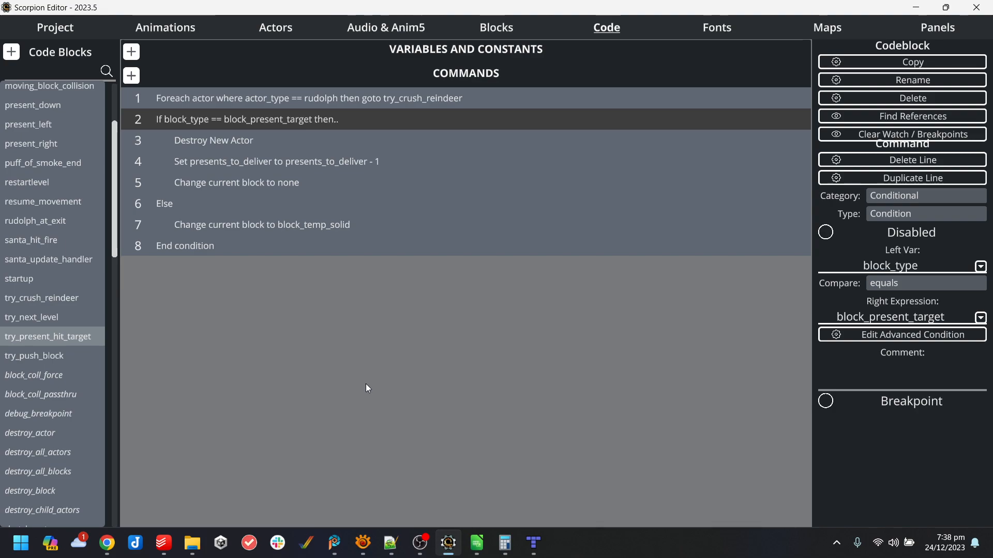
{"action": "left_click", "coordinate": [252, 215]}
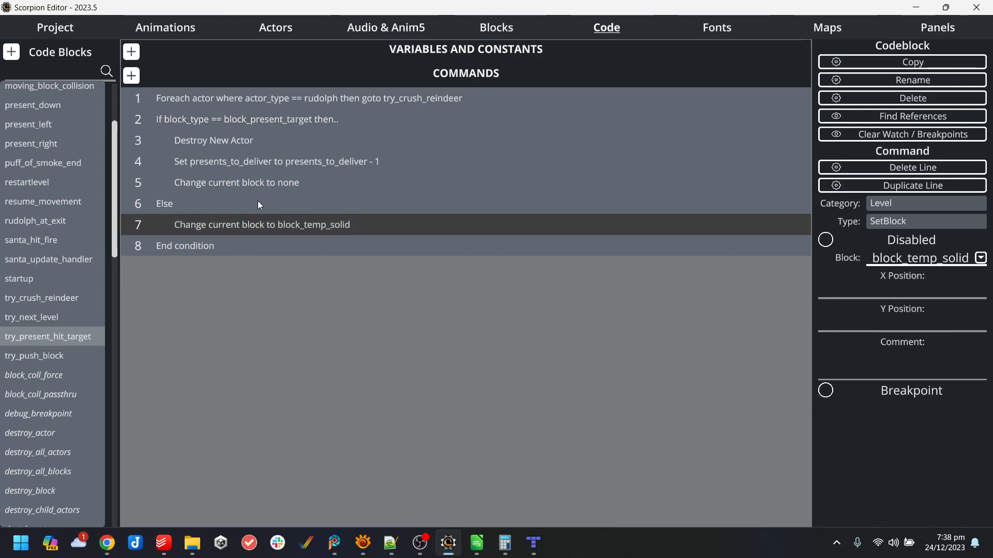
{"action": "left_click", "coordinate": [255, 206]}
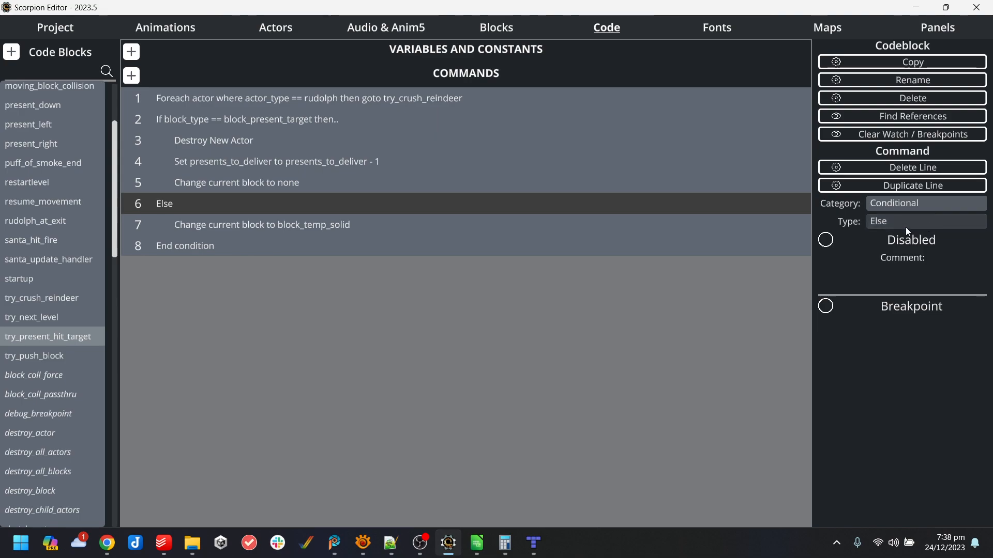
- Open the project folder, go up to Desktop and start a TortoiseGit commit to main for scorpion-xmas-game
{"action": "left_click", "coordinate": [52, 30]}
{"action": "left_click", "coordinate": [94, 115]}
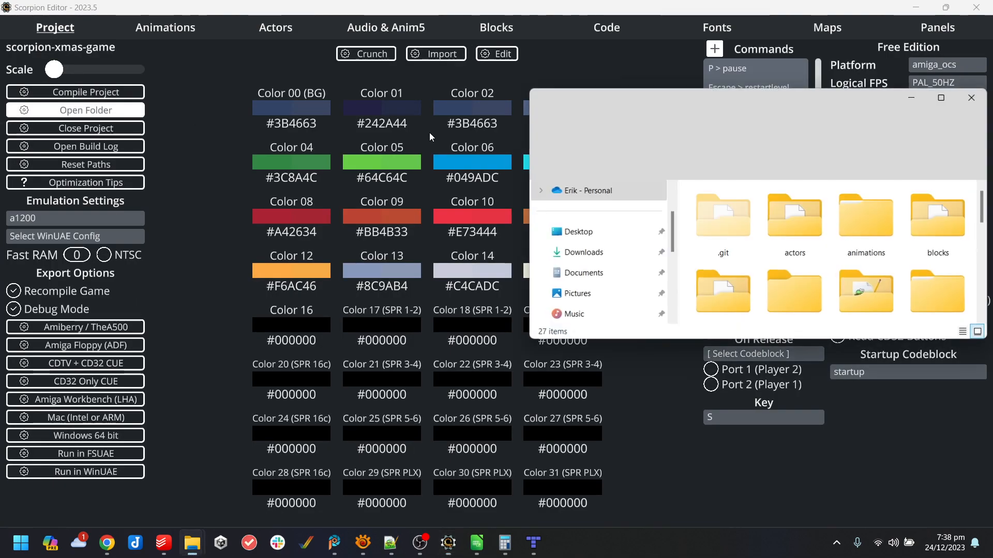
{"action": "left_click", "coordinate": [952, 97]}
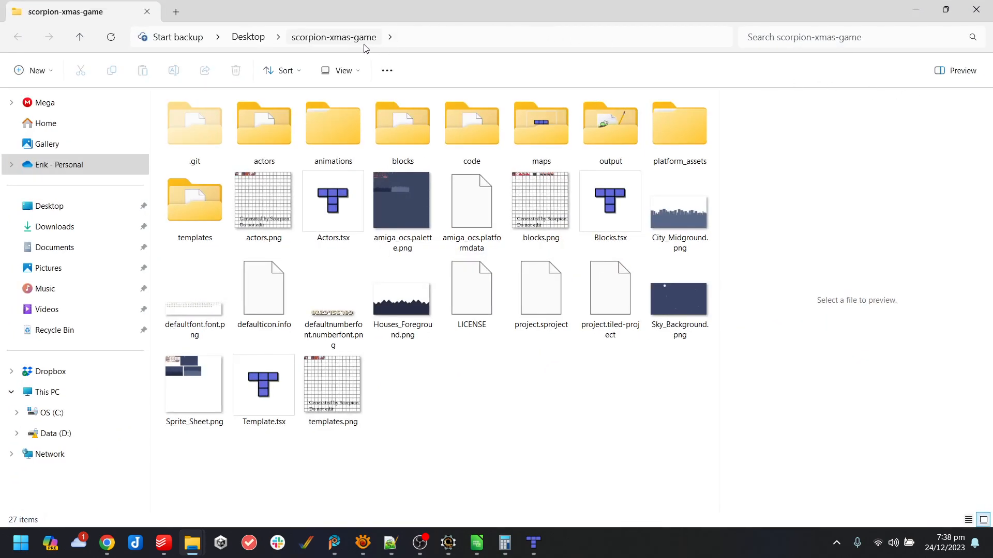
{"action": "left_click", "coordinate": [248, 37]}
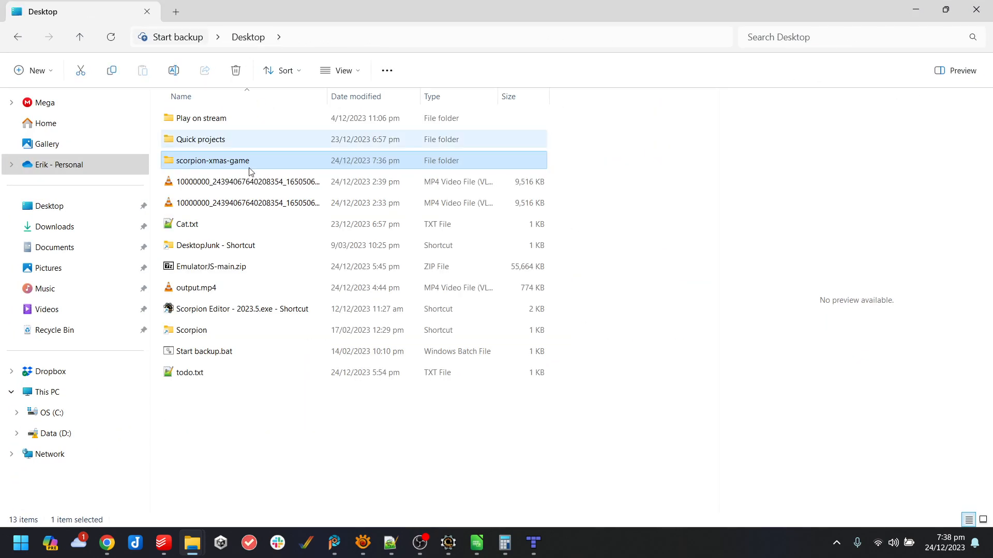
{"action": "right_click", "coordinate": [218, 166]}
{"action": "mouse_move", "coordinate": [322, 420]}
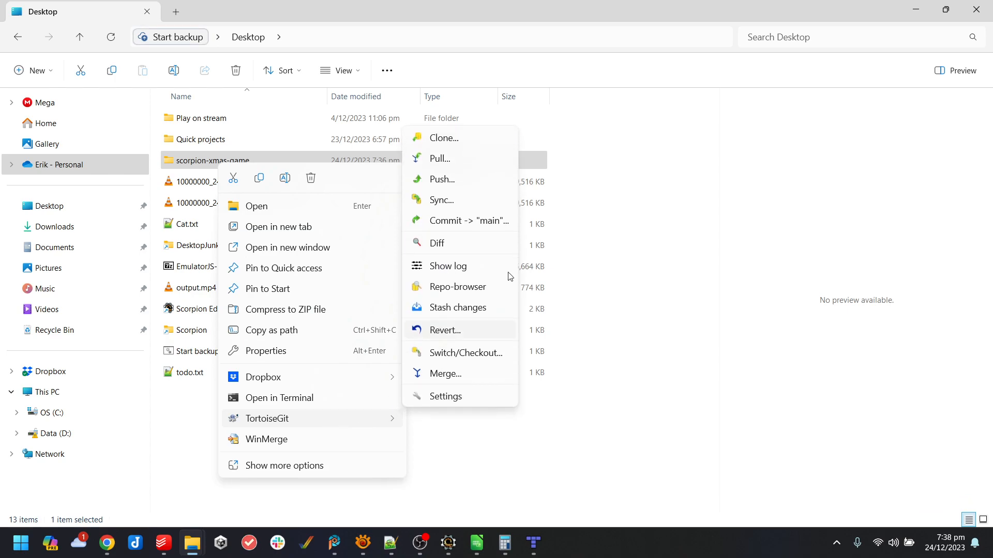
{"action": "left_click", "coordinate": [481, 219]}
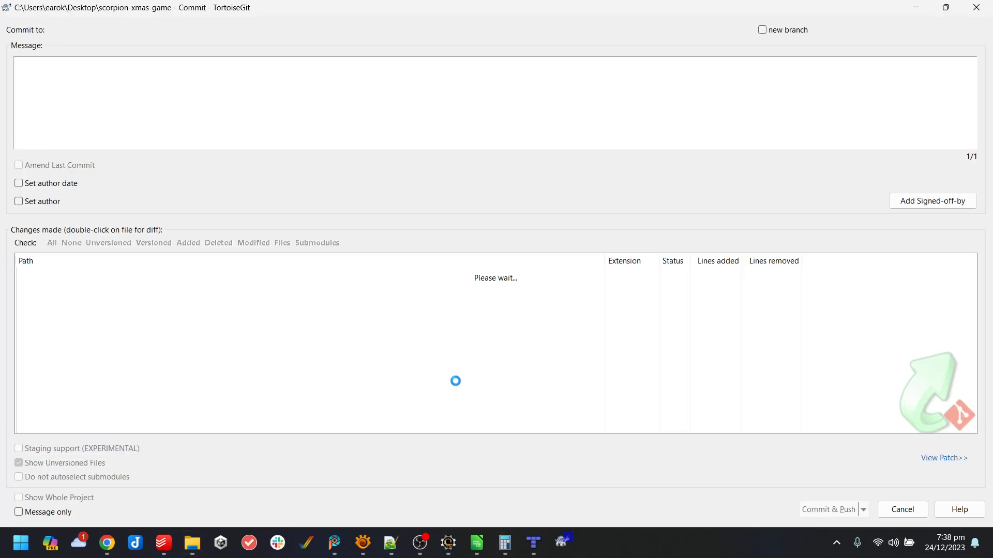
- Mark actors/moon.actor as deleted, sort the changes by status, and delete the remaining missing files through templates/moon.tx
{"action": "right_click", "coordinate": [175, 356]}
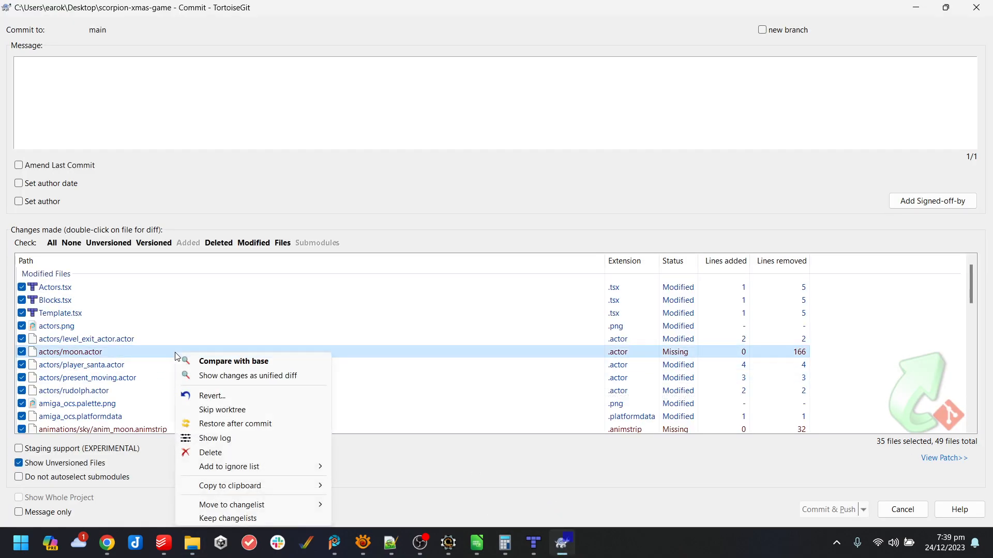
{"action": "left_click", "coordinate": [228, 451]}
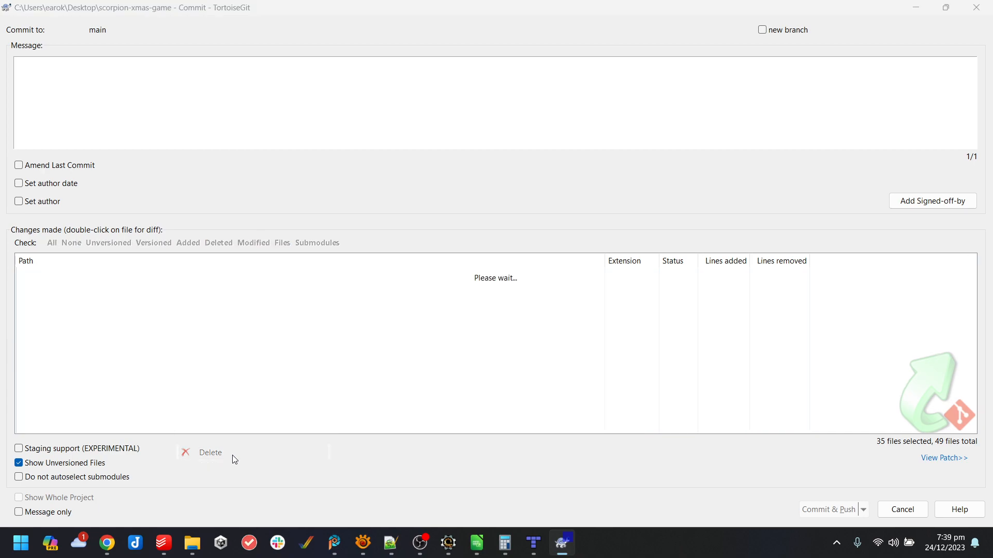
{"action": "left_click", "coordinate": [673, 261]}
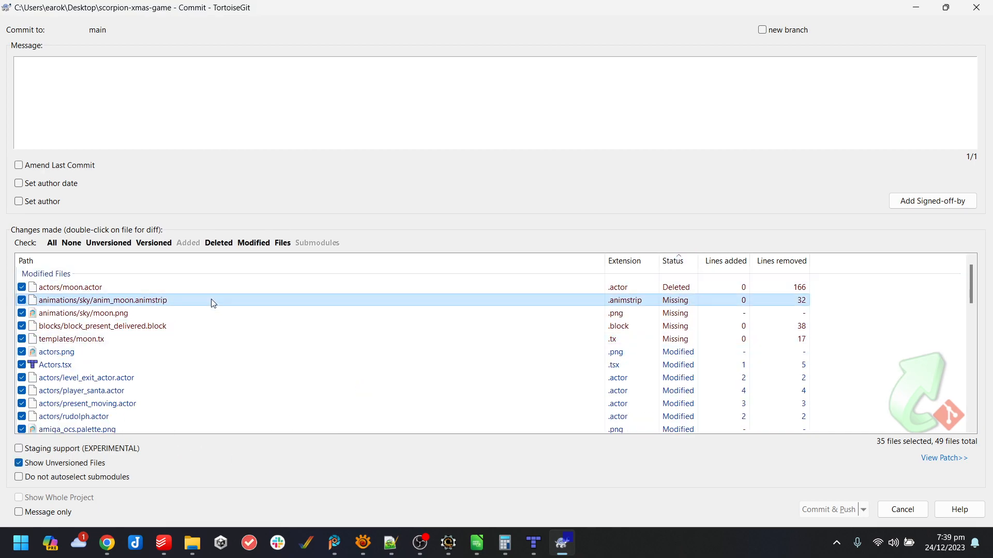
{"action": "left_click", "coordinate": [89, 339], "text": "shift"}
{"action": "right_click", "coordinate": [89, 339]}
{"action": "left_click", "coordinate": [156, 422]}
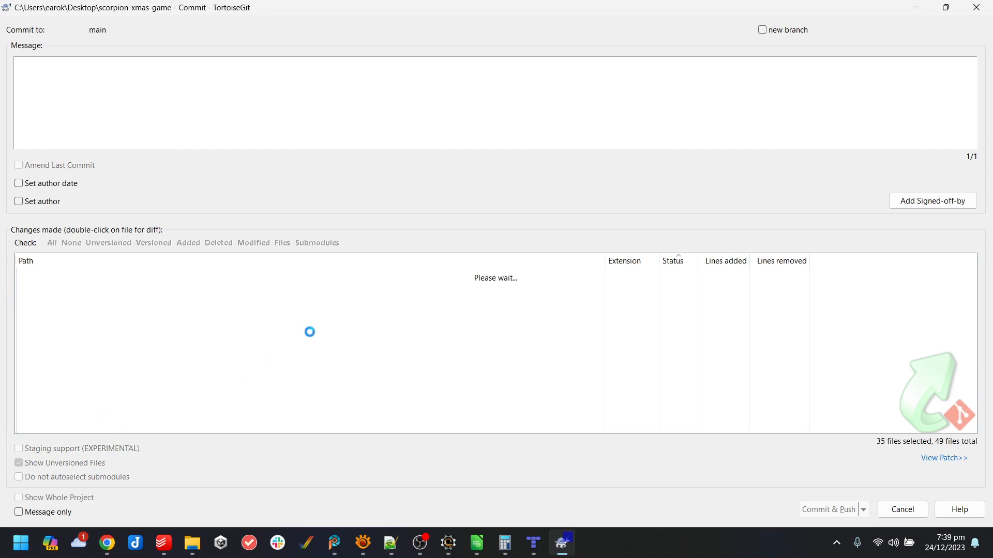
- Close the spreadsheet that locks level00.parallax.csv and refresh the commit's list of changed files
{"action": "scroll", "coordinate": [312, 337], "scroll_direction": "down", "scroll_amount": 12}
{"action": "scroll", "coordinate": [312, 339], "scroll_direction": "up", "scroll_amount": 2}
{"action": "right_click", "coordinate": [150, 343]}
{"action": "left_click", "coordinate": [477, 543]}
{"action": "left_click", "coordinate": [978, 7]}
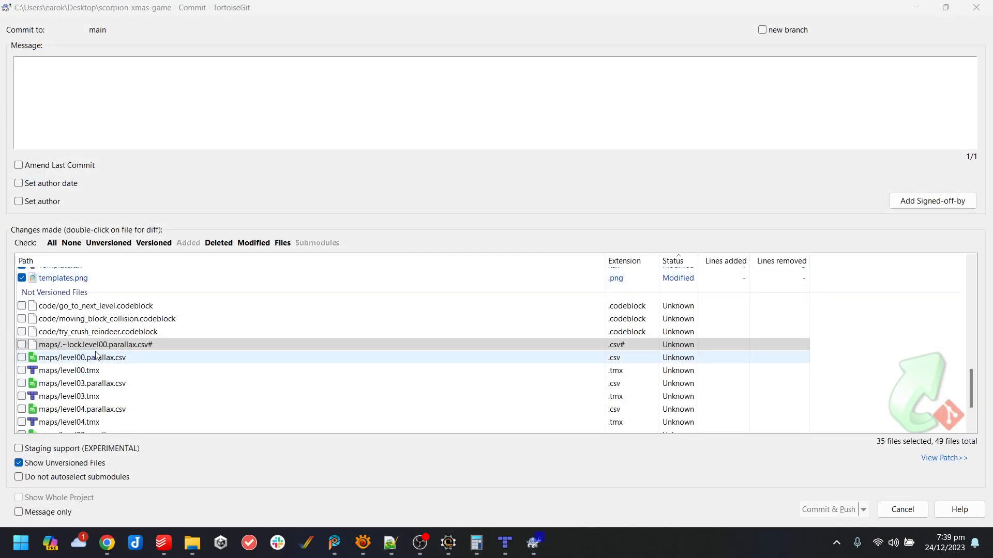
{"action": "left_click", "coordinate": [111, 335]}
{"action": "key", "text": "F5"}
- Add all unversioned code block and map files, through maps/parallax.png, to version control
{"action": "scroll", "coordinate": [138, 343], "scroll_direction": "down", "scroll_amount": 2}
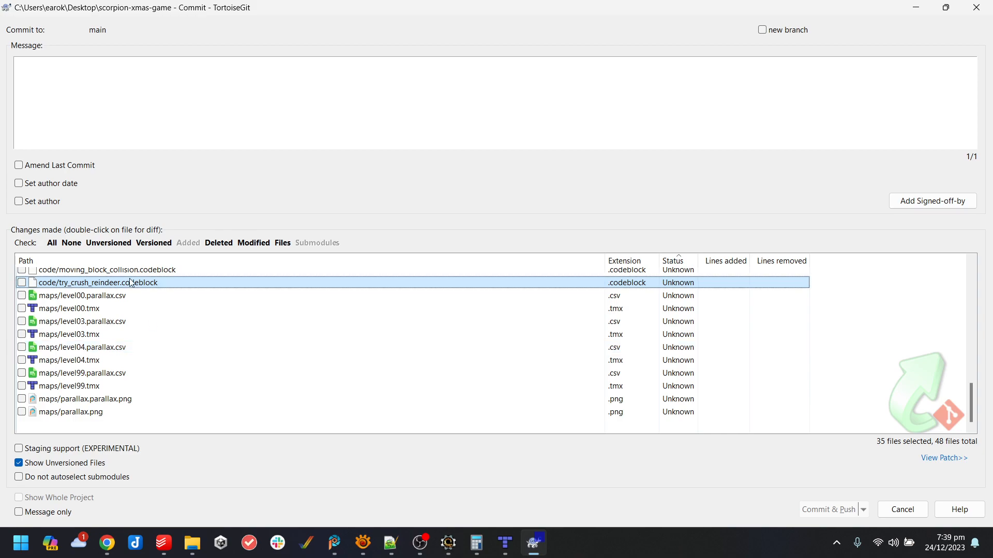
{"action": "scroll", "coordinate": [125, 332], "scroll_direction": "up", "scroll_amount": 3}
{"action": "scroll", "coordinate": [125, 384], "scroll_direction": "down", "scroll_amount": 5}
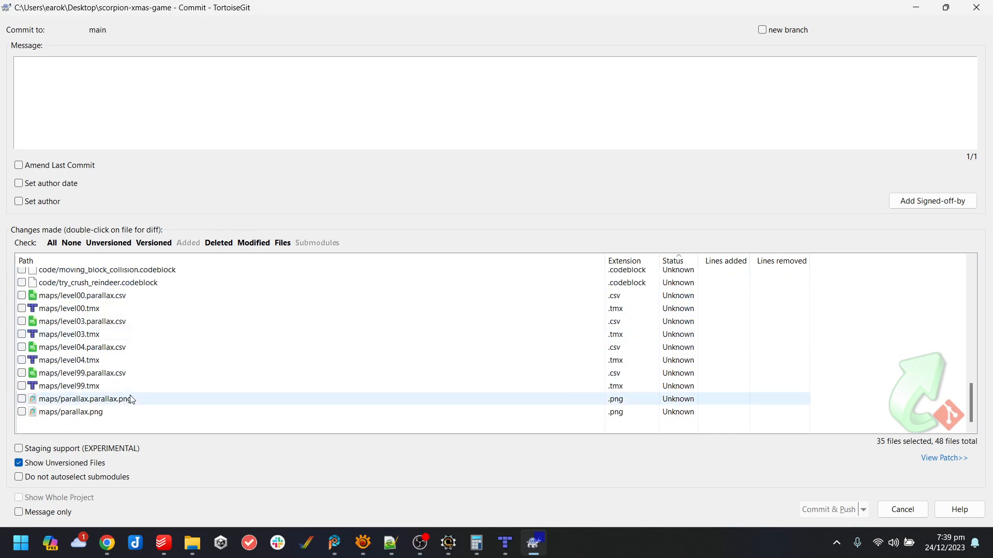
{"action": "left_click", "coordinate": [95, 414], "text": "shift"}
{"action": "right_click", "coordinate": [94, 415]}
{"action": "left_click", "coordinate": [157, 279]}
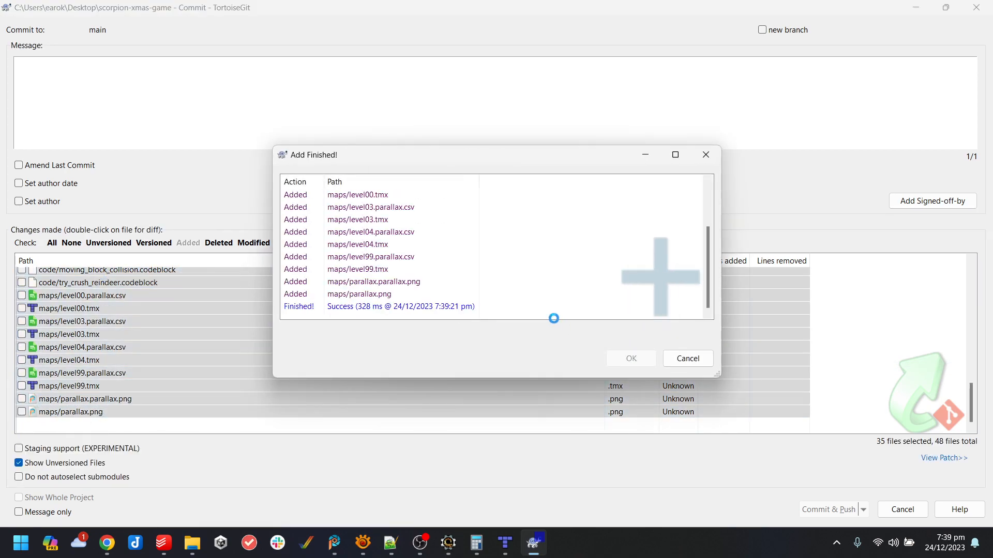
{"action": "left_click", "coordinate": [631, 361]}
- Commit and push the changes with the message "Added additional levels", then close the Git progress window and minimize File Explorer
{"action": "type", "text": "Added additional levels"}
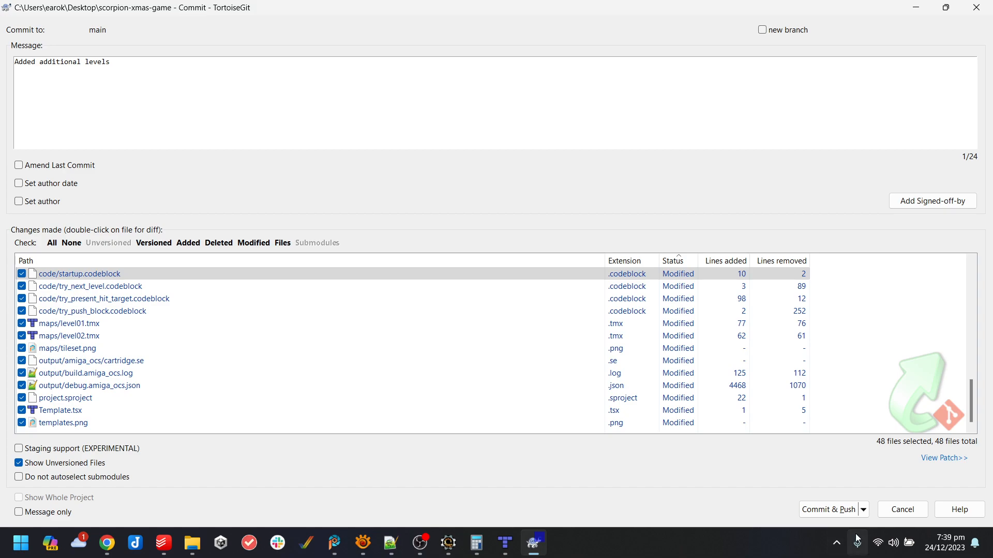
{"action": "left_click", "coordinate": [831, 509]}
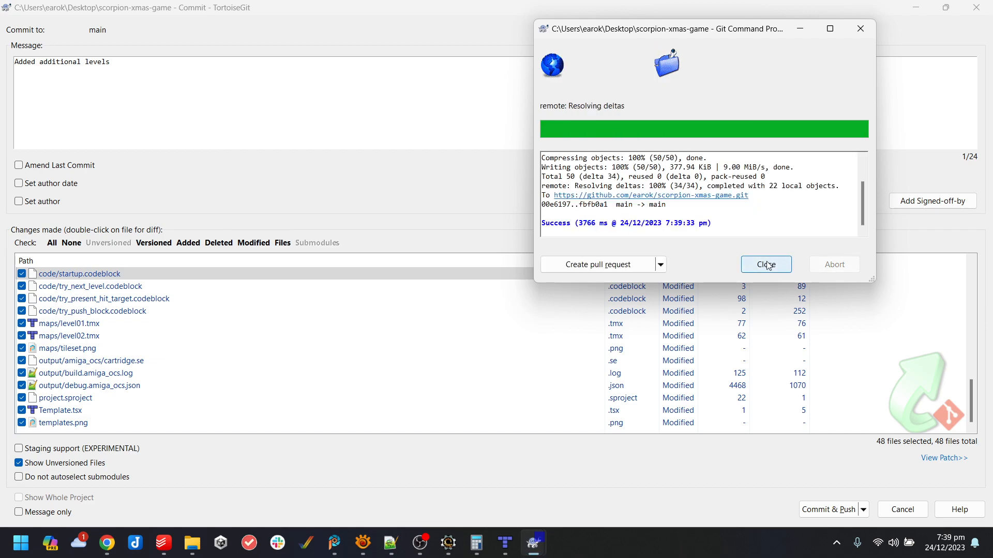
{"action": "left_click", "coordinate": [768, 265]}
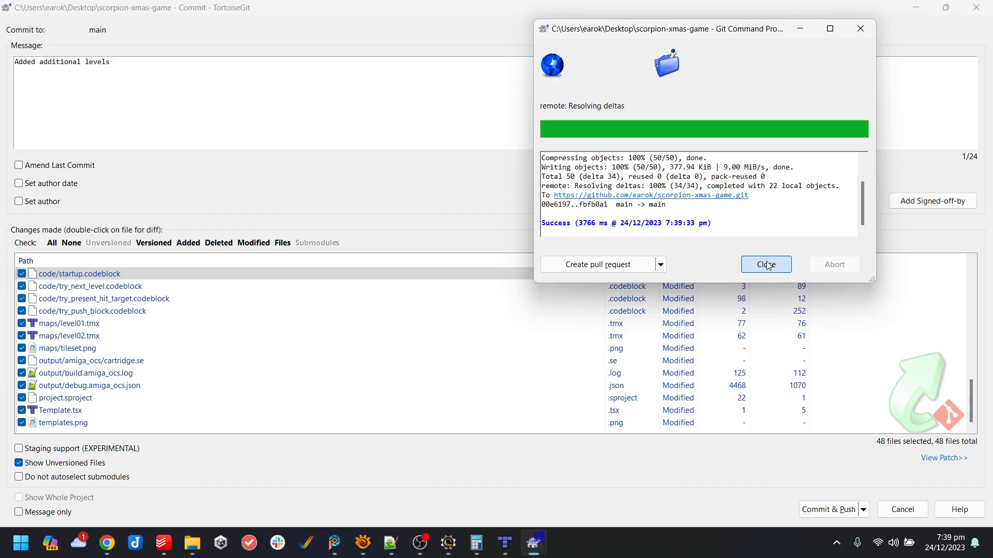
{"action": "left_click", "coordinate": [767, 266]}
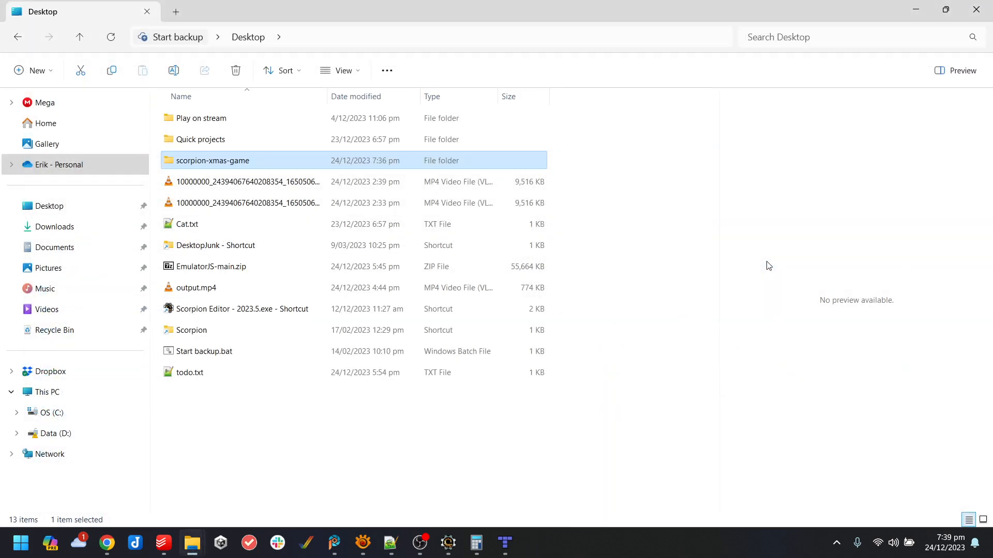
{"action": "left_click", "coordinate": [915, 10]}
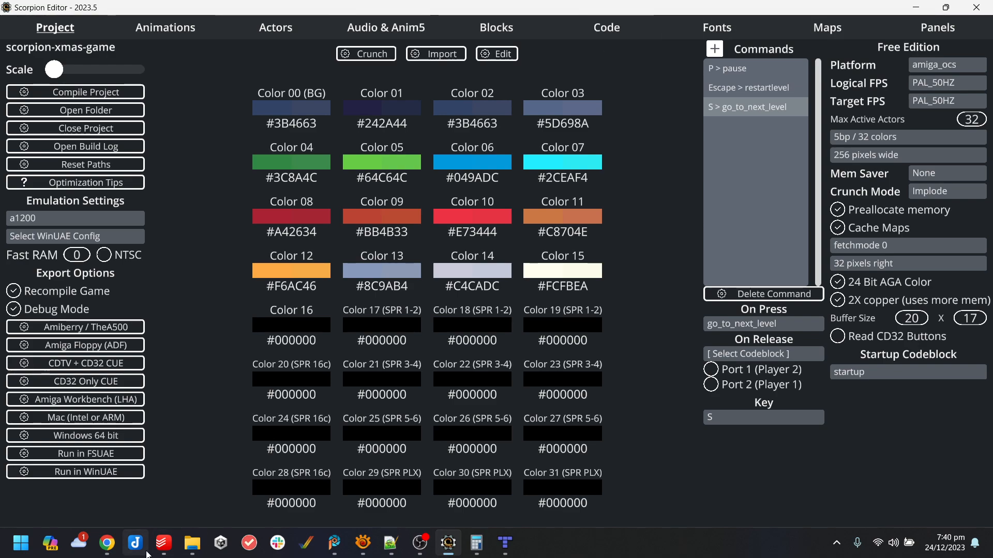
- Switch to PaintShop Pro and bring up tileset.png to view its sprites
{"action": "mouse_move", "coordinate": [332, 545]}
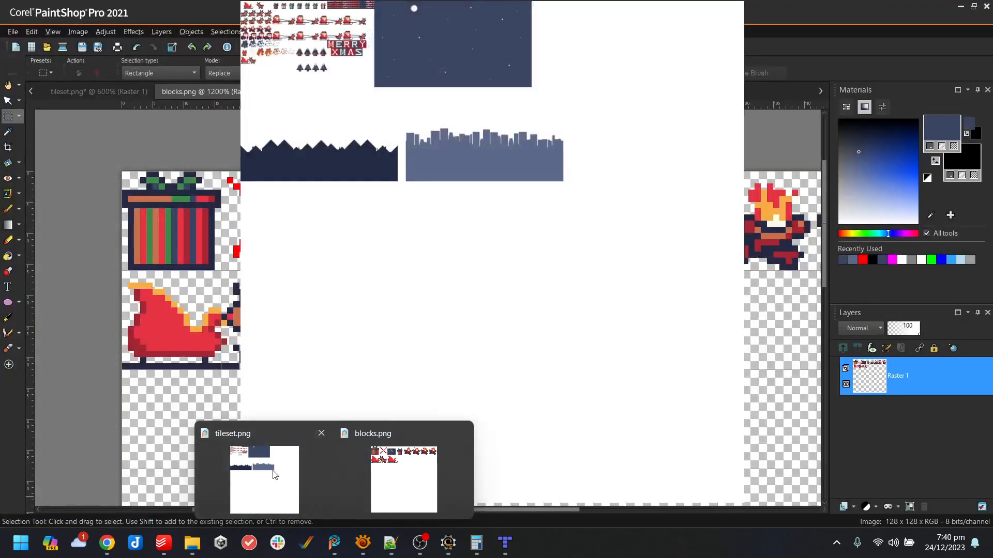
{"action": "left_click", "coordinate": [264, 480]}
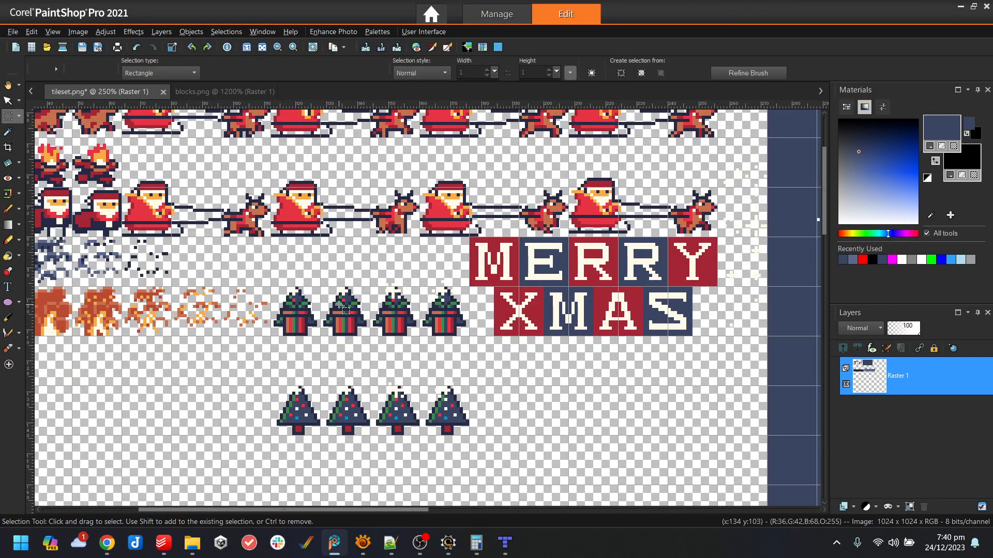
{"action": "scroll", "coordinate": [340, 305], "scroll_direction": "down", "scroll_amount": 3}
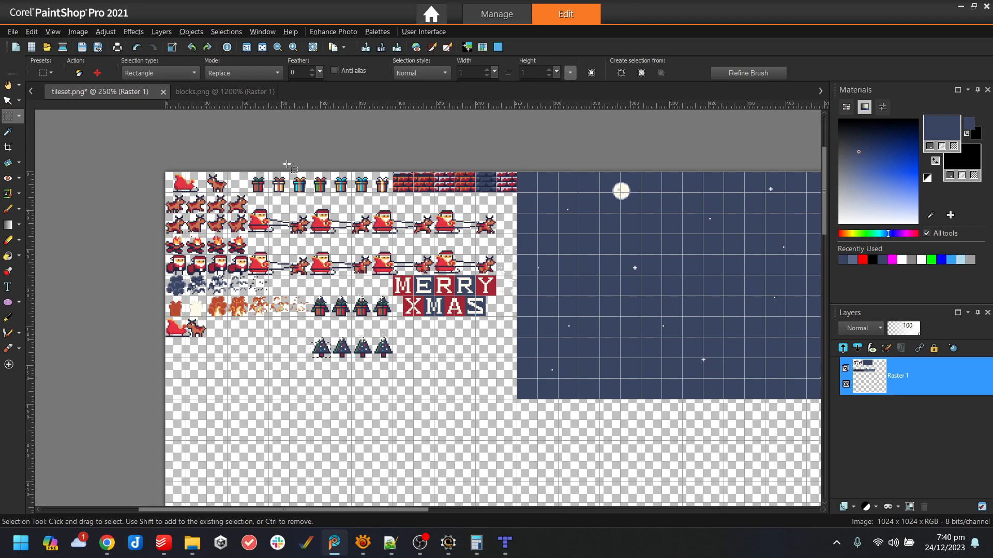